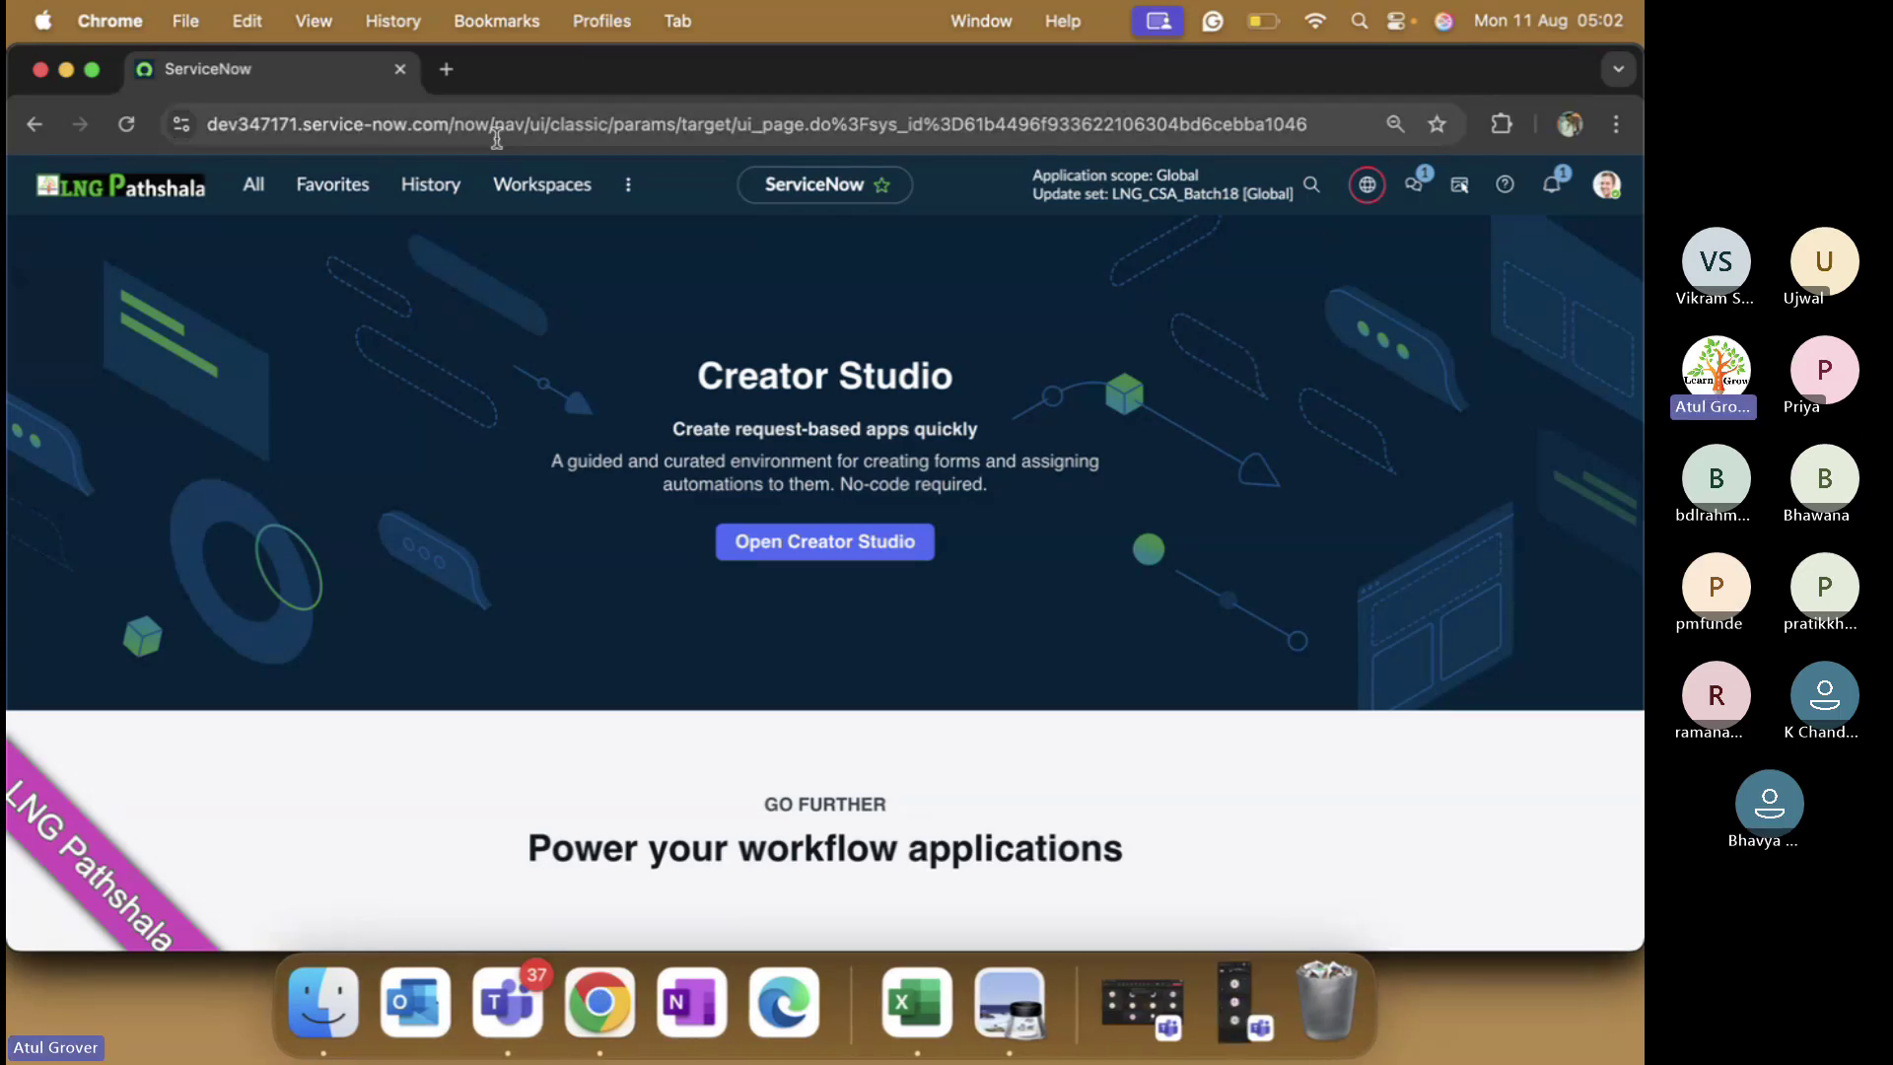
- Open the Maintain Items list under Service Catalog's catalog definitions
left_click(258, 187)
type("maintan")
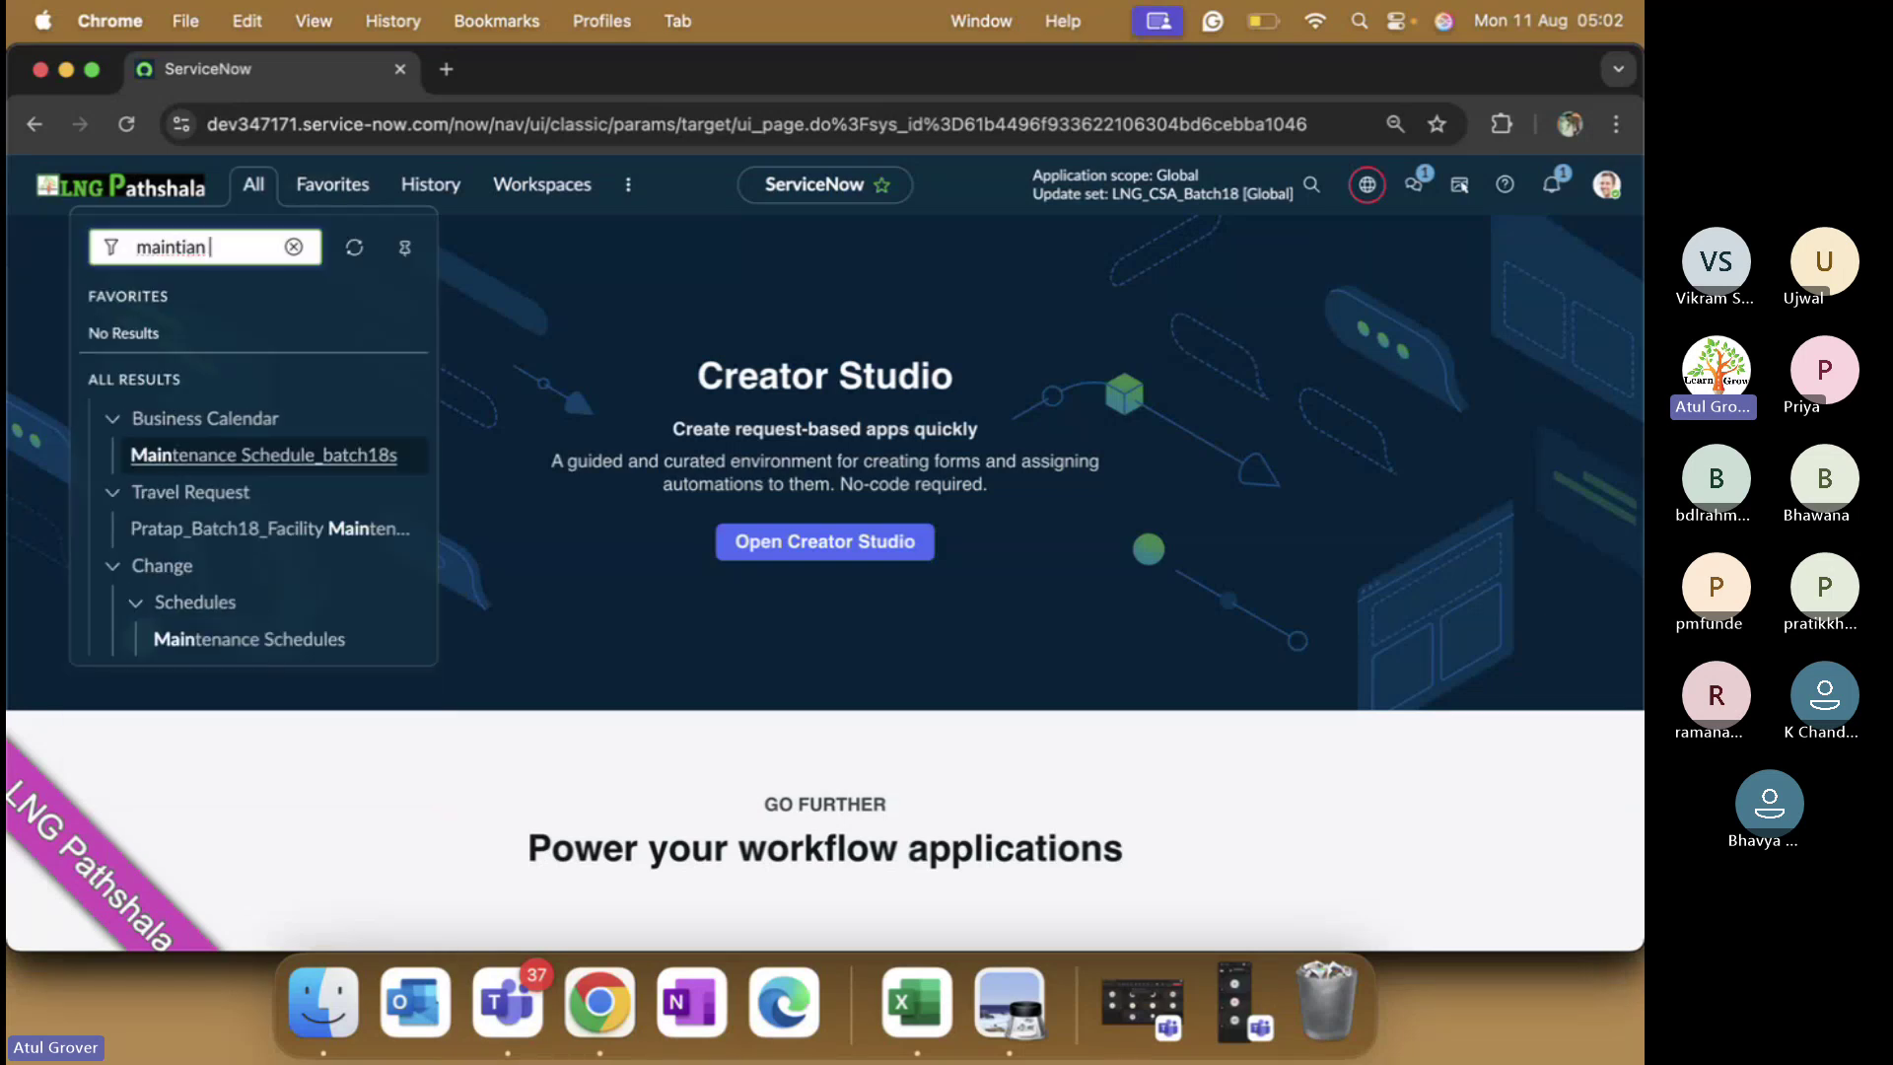
key("BackSpace")
key("BackSpace")
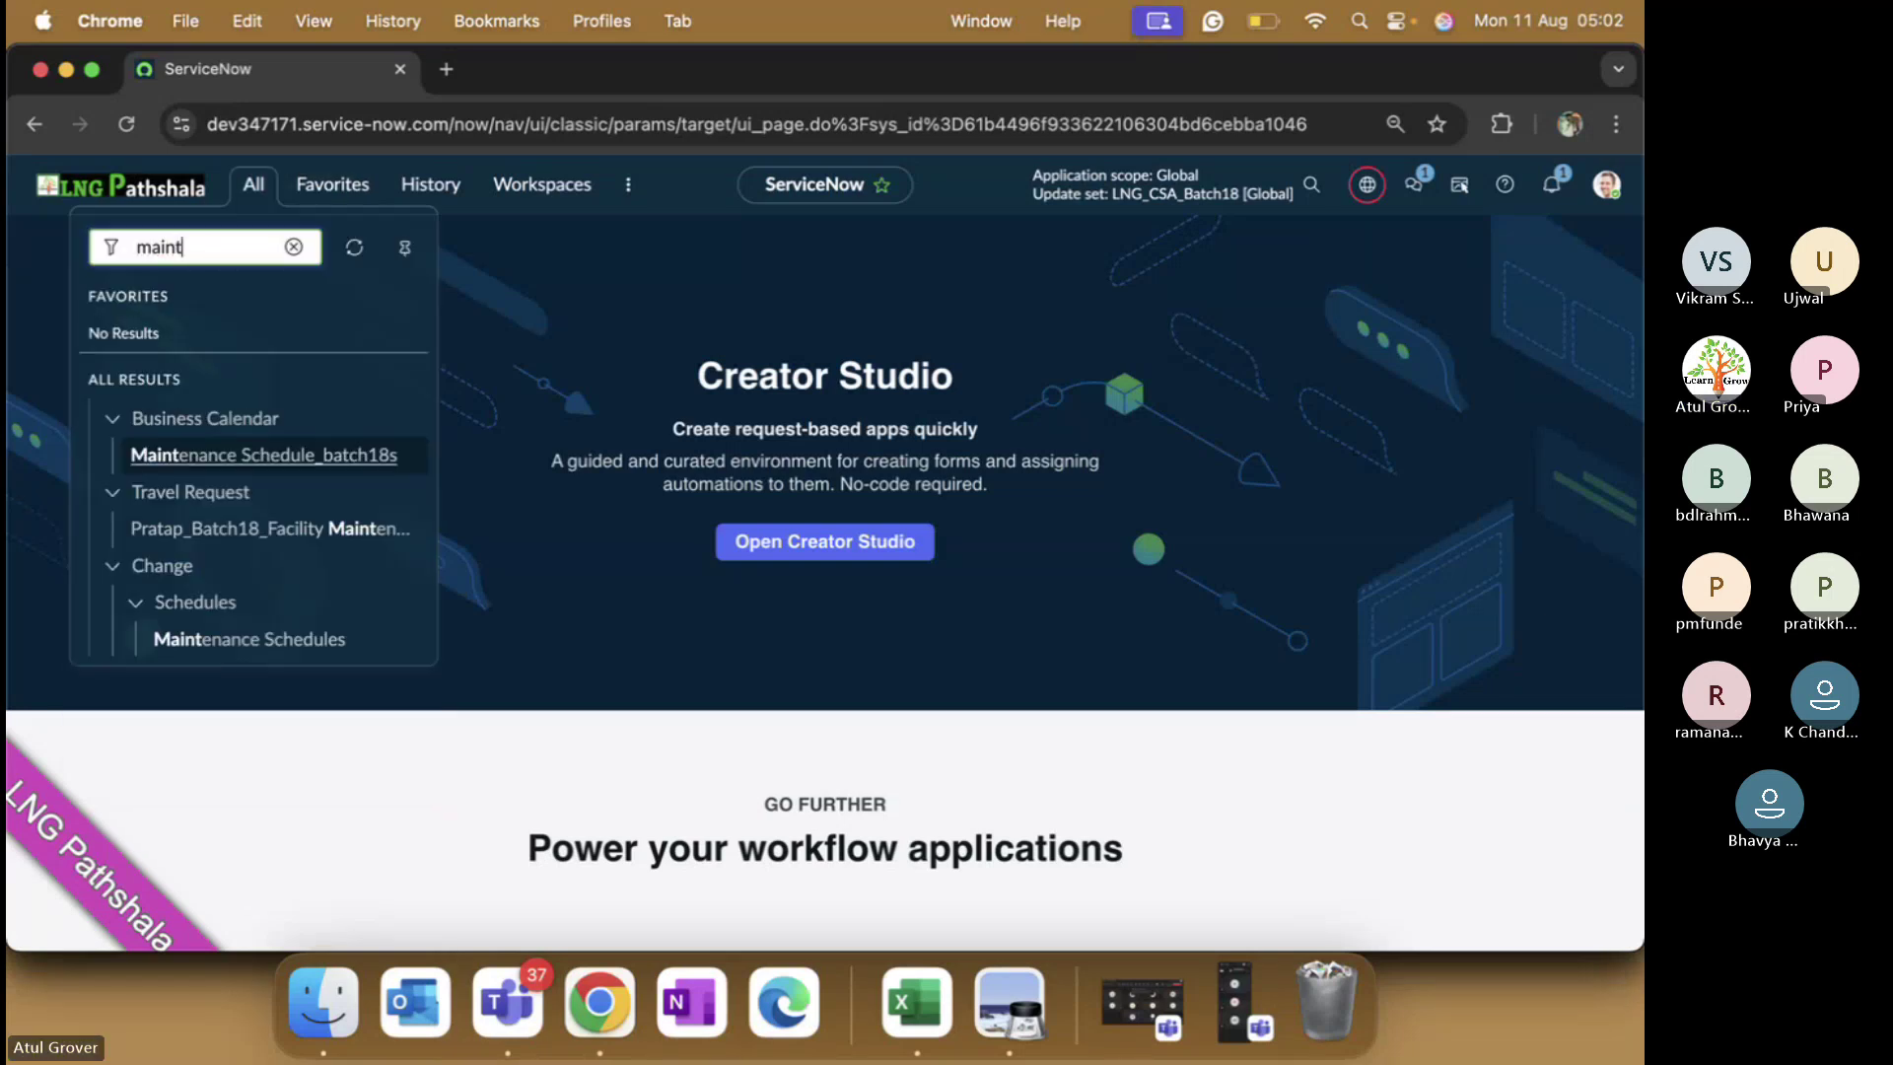
type("ain it")
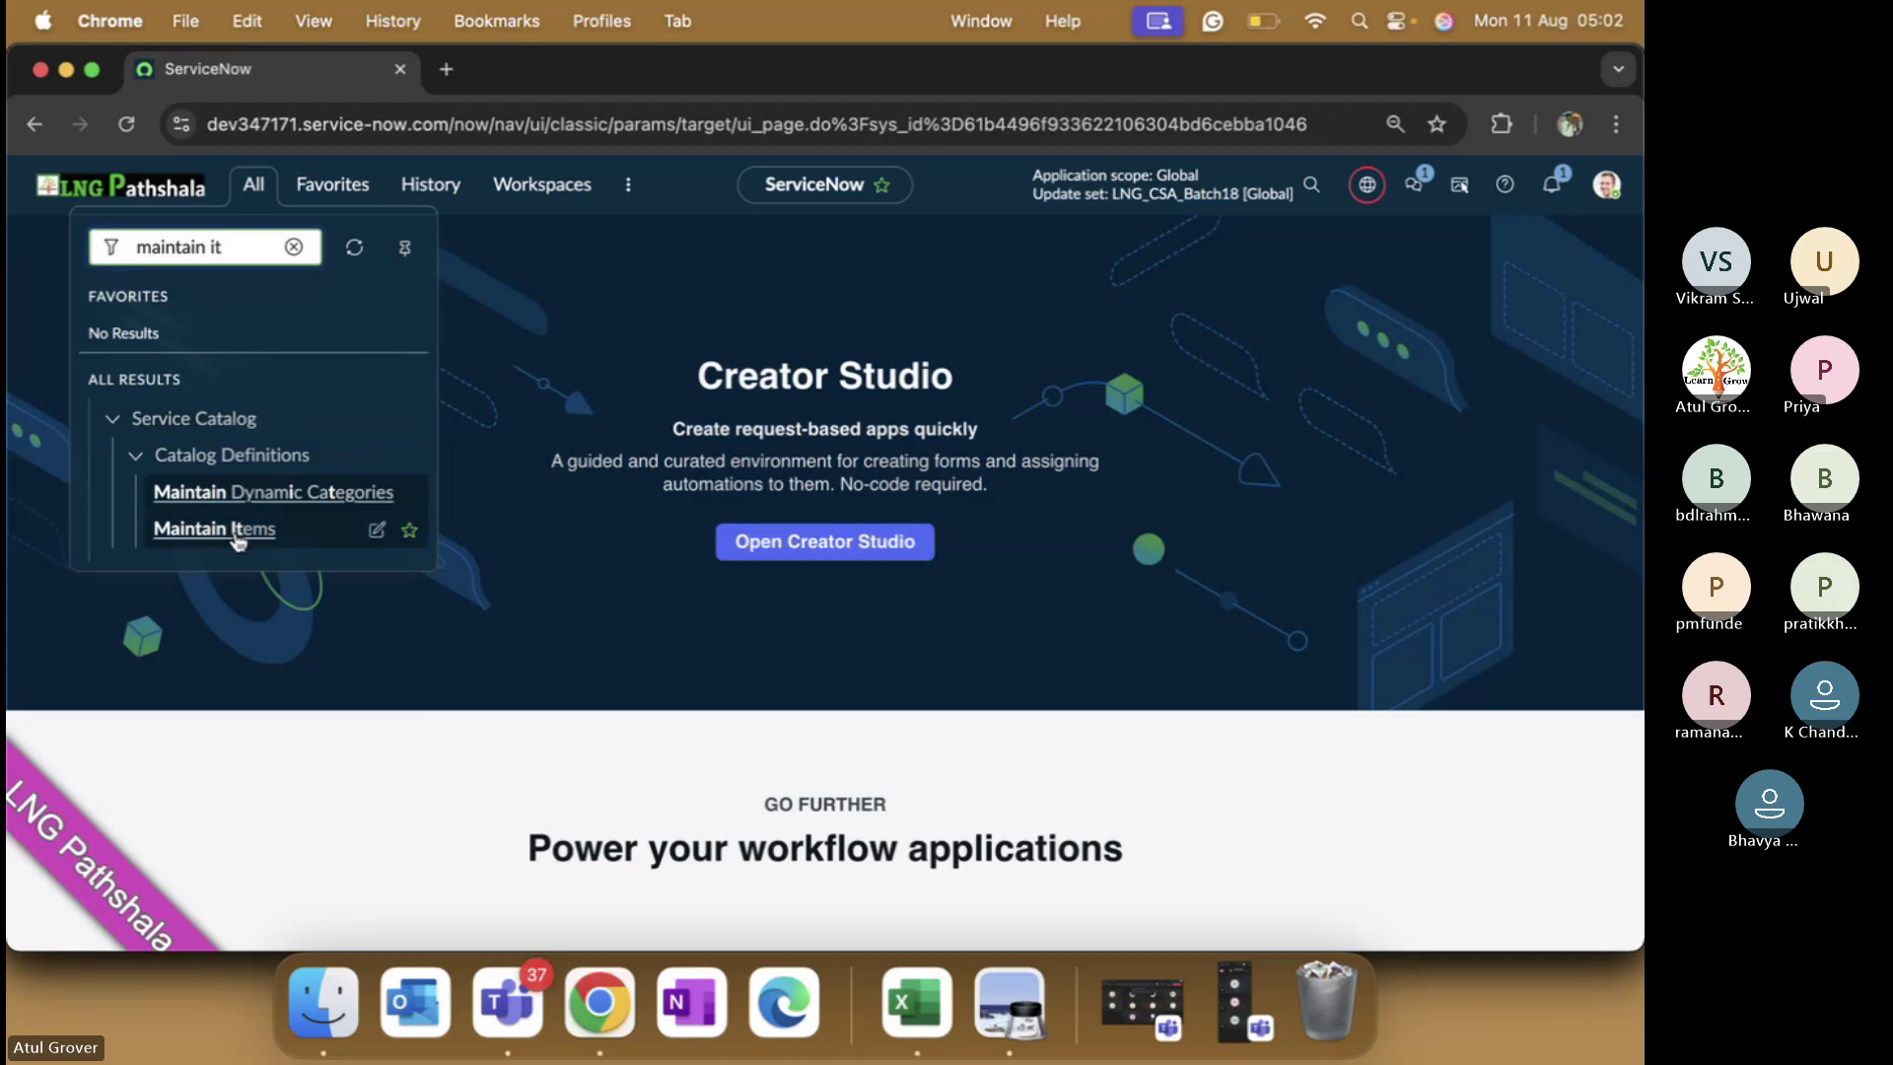
left_click(236, 532)
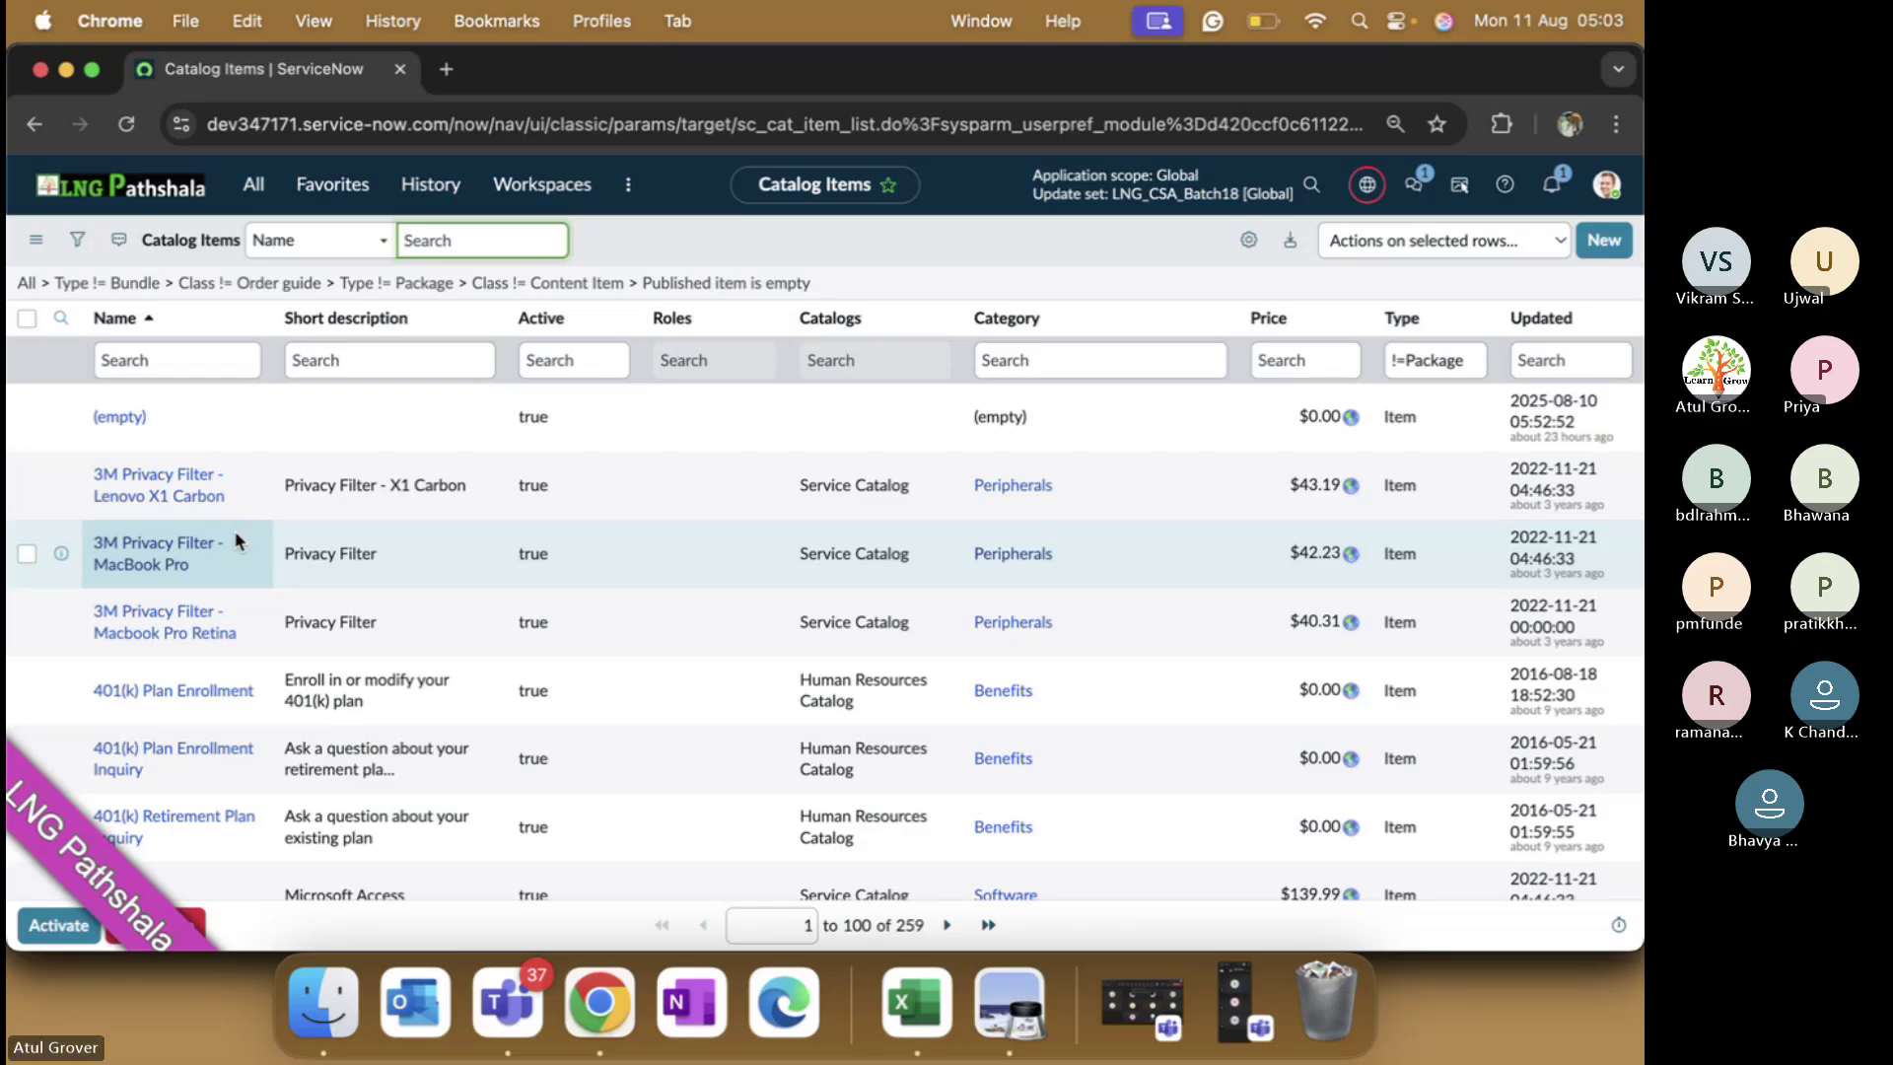
- Open Catalog Builder and start building a standard catalog item from scratch
left_click(253, 185)
type("cata")
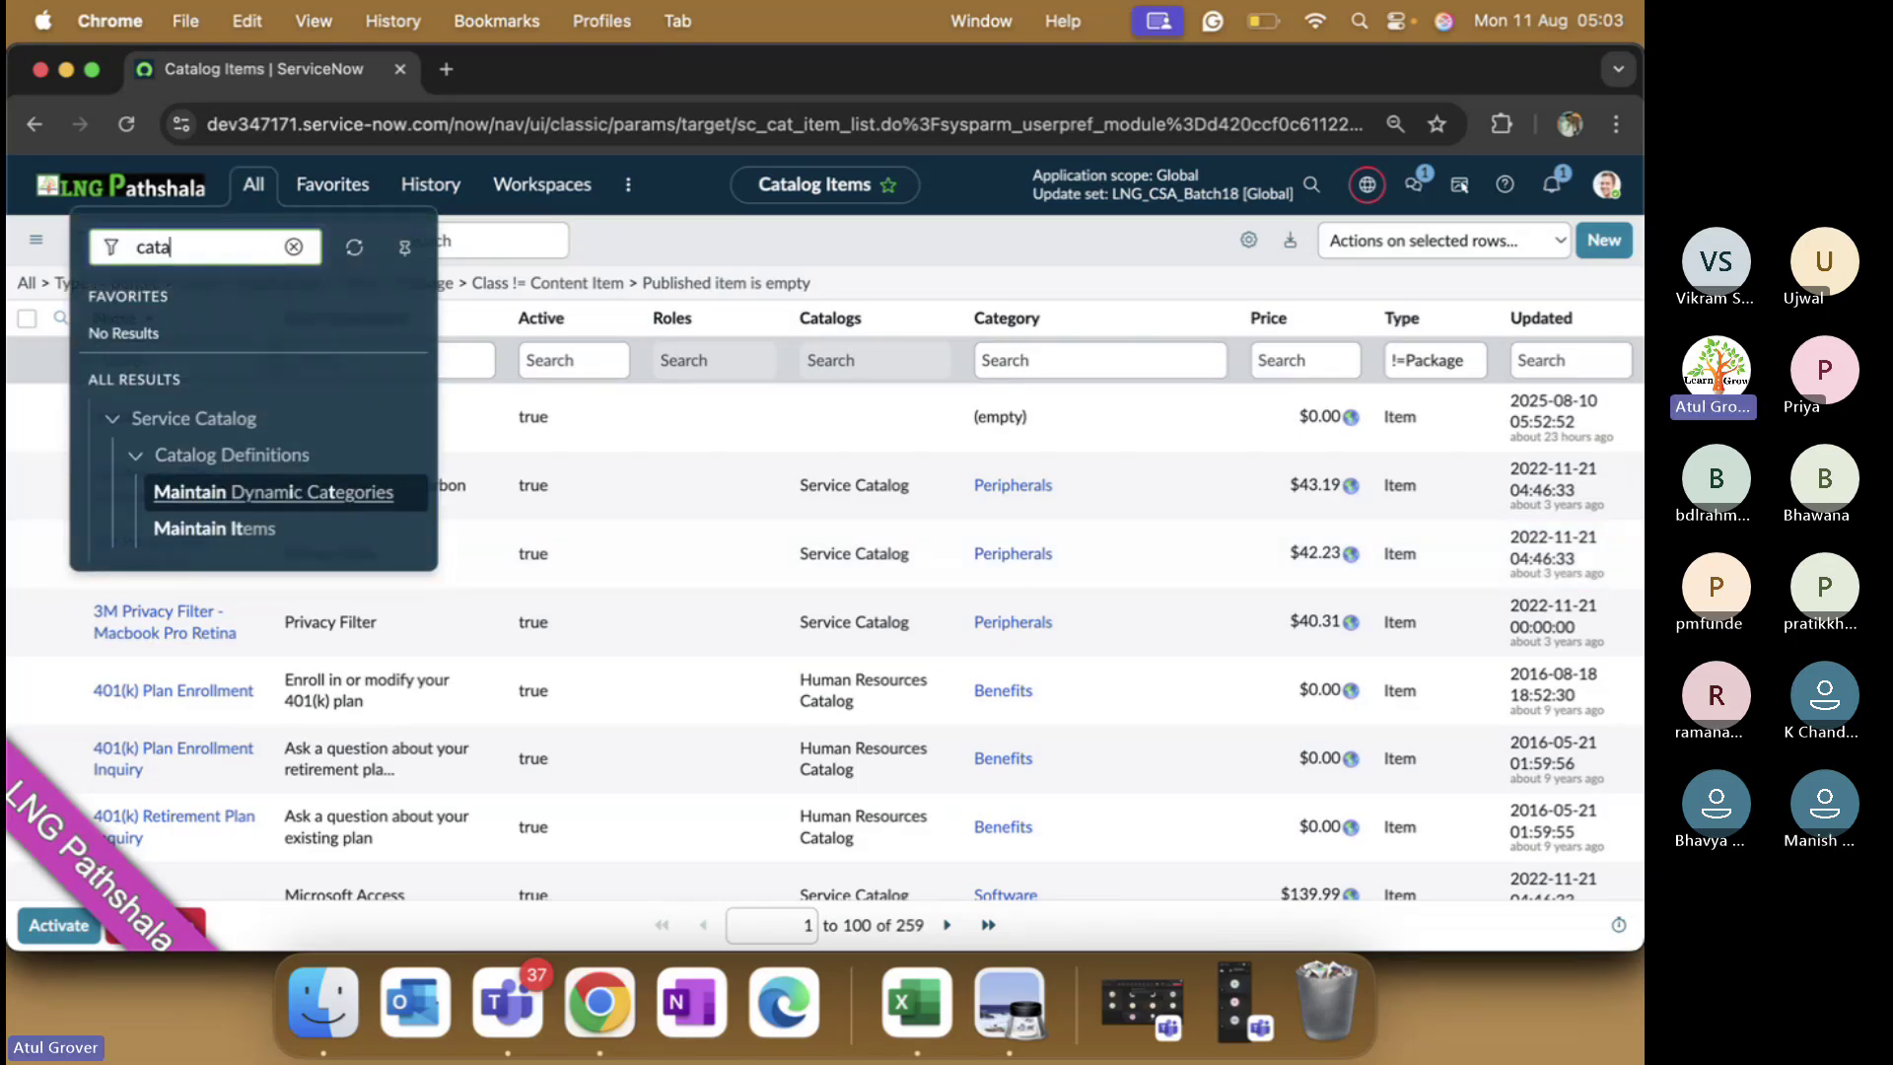
type("log bu")
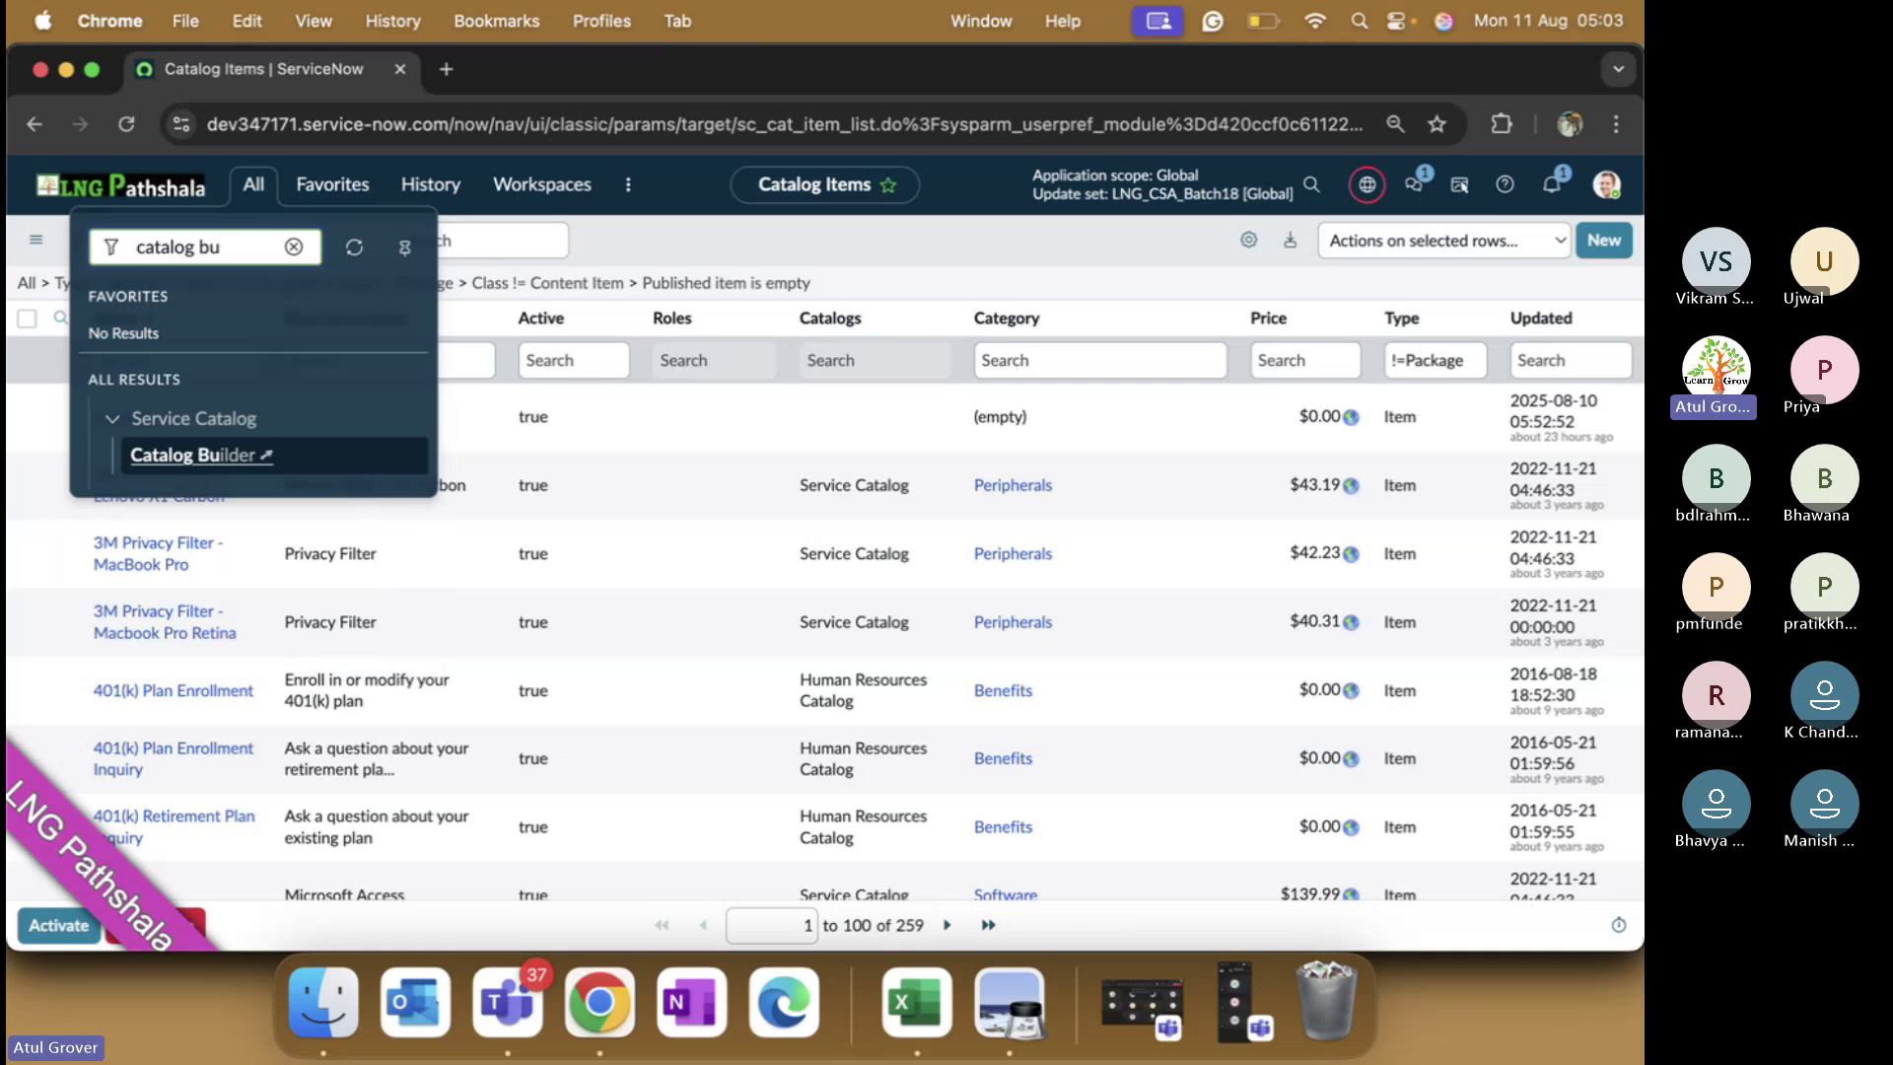
left_click(199, 455)
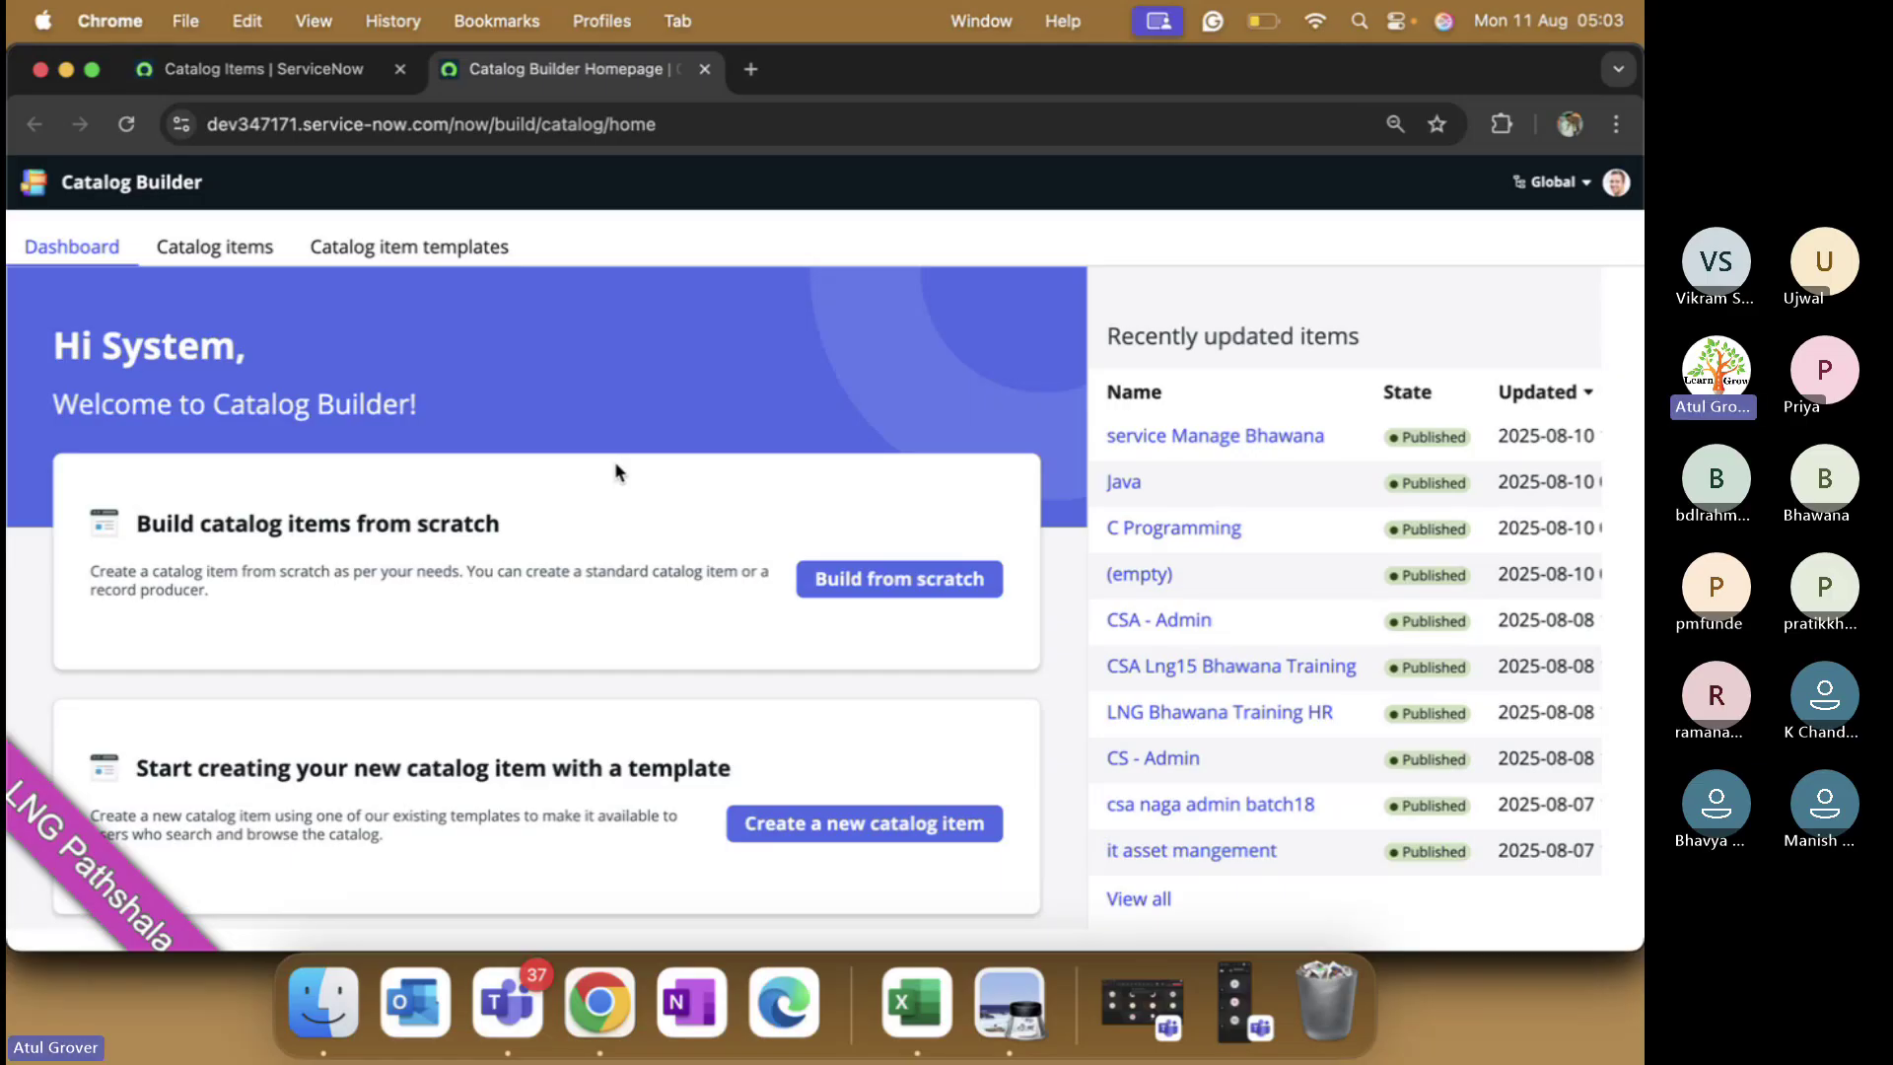
left_click(965, 584)
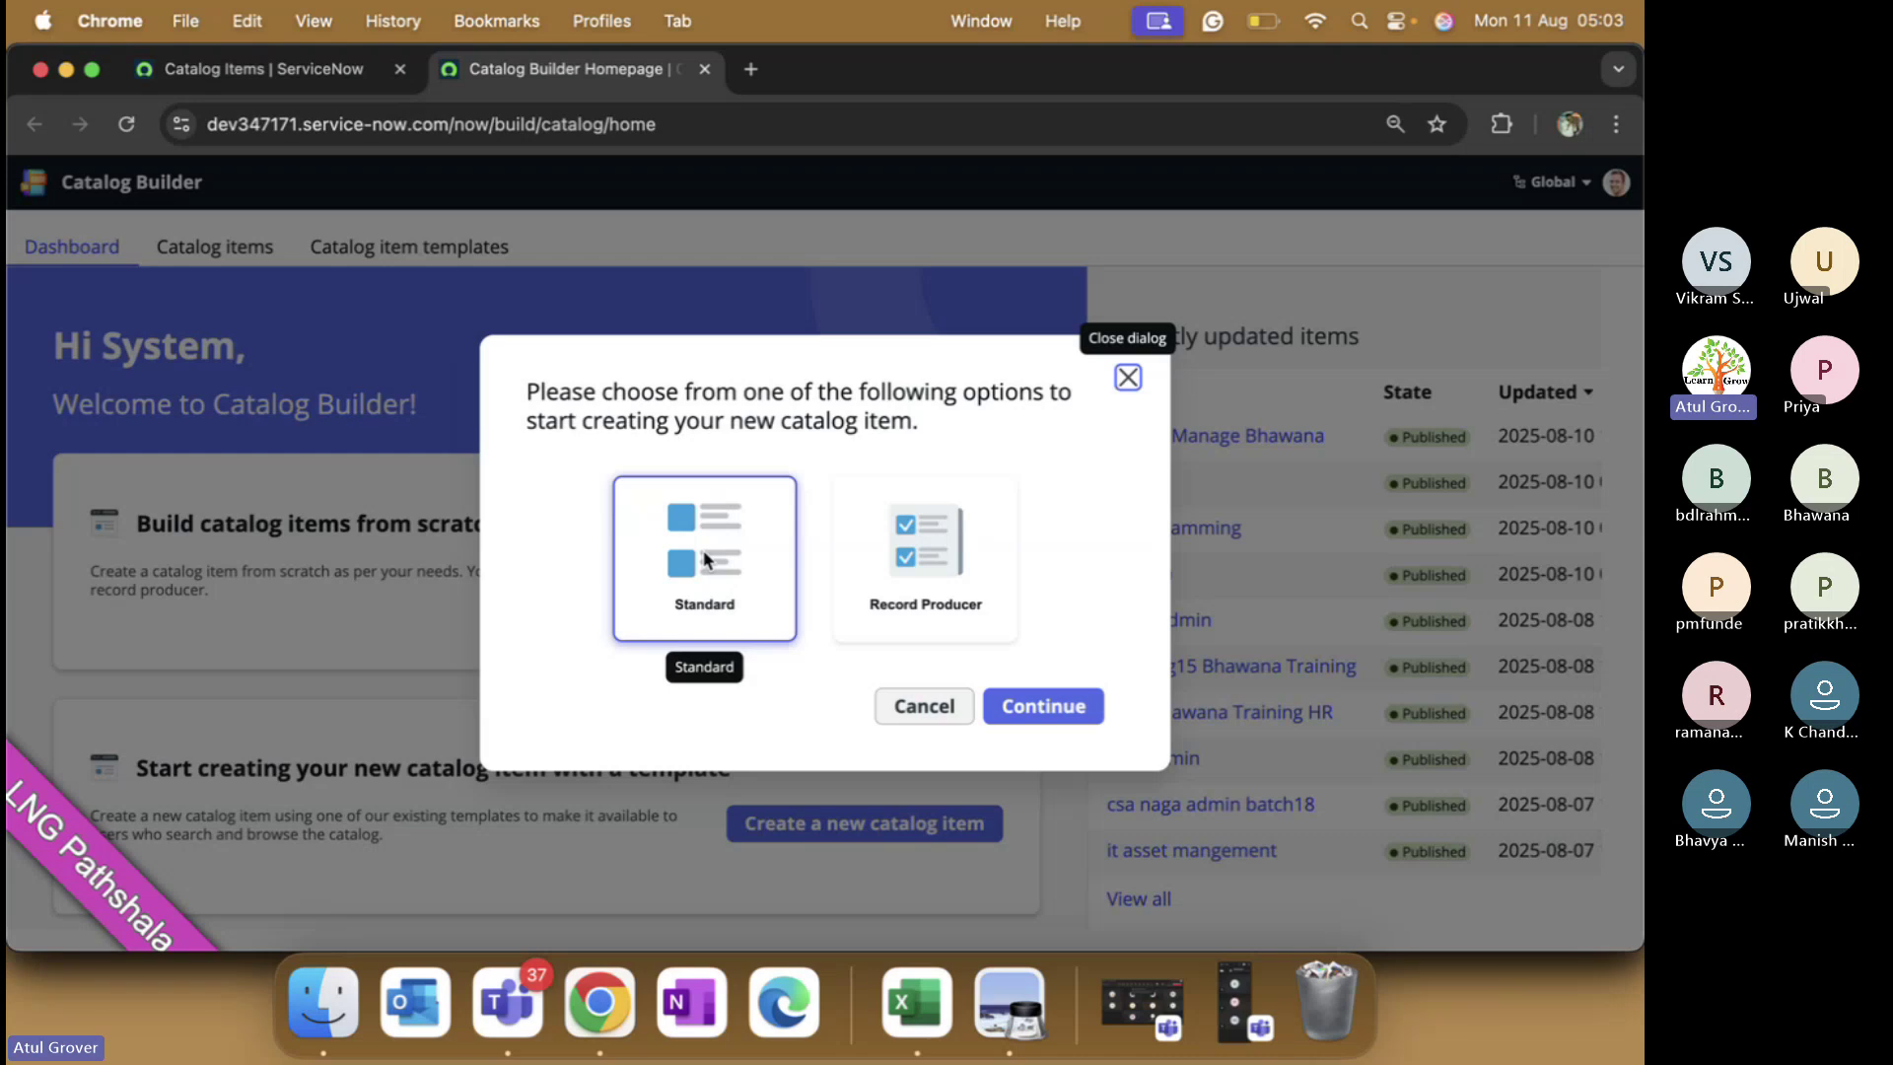
left_click(1062, 716)
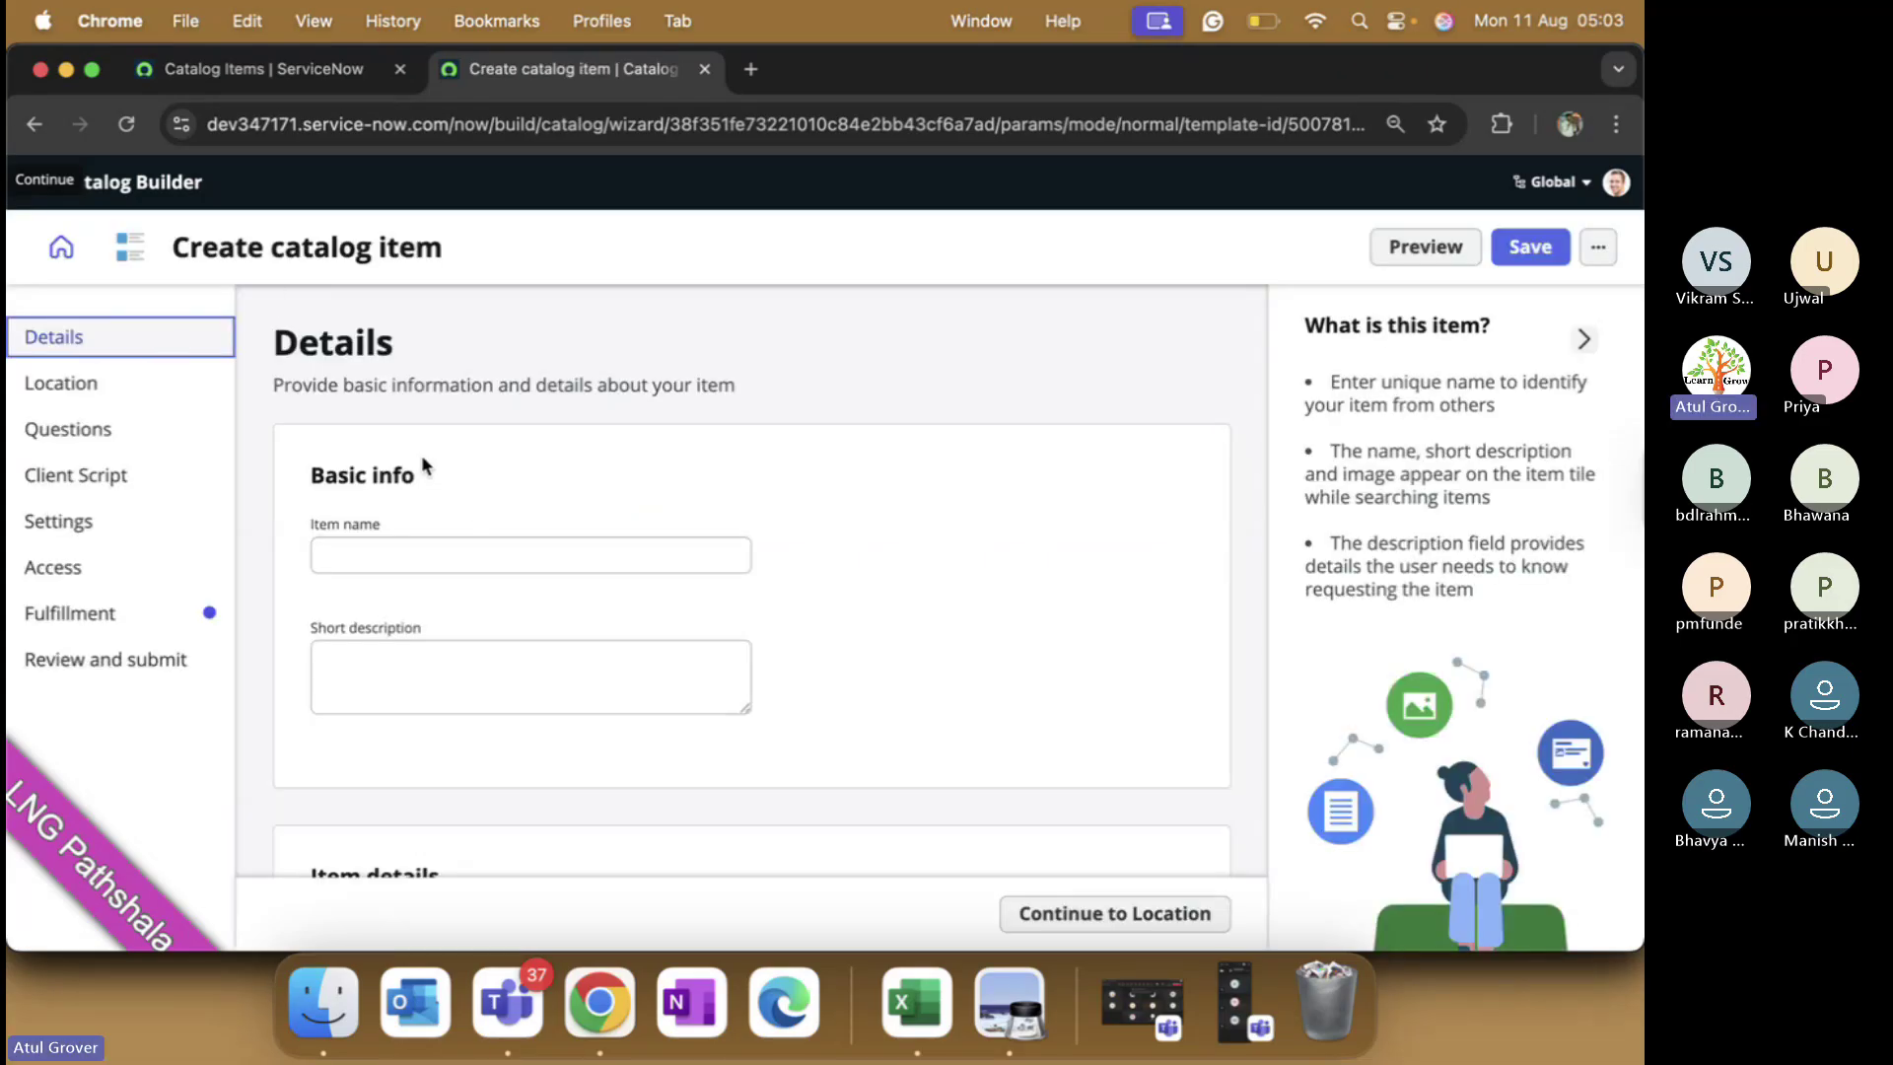
- Name the new catalog item "ITSM Techno Training"
left_click(405, 547)
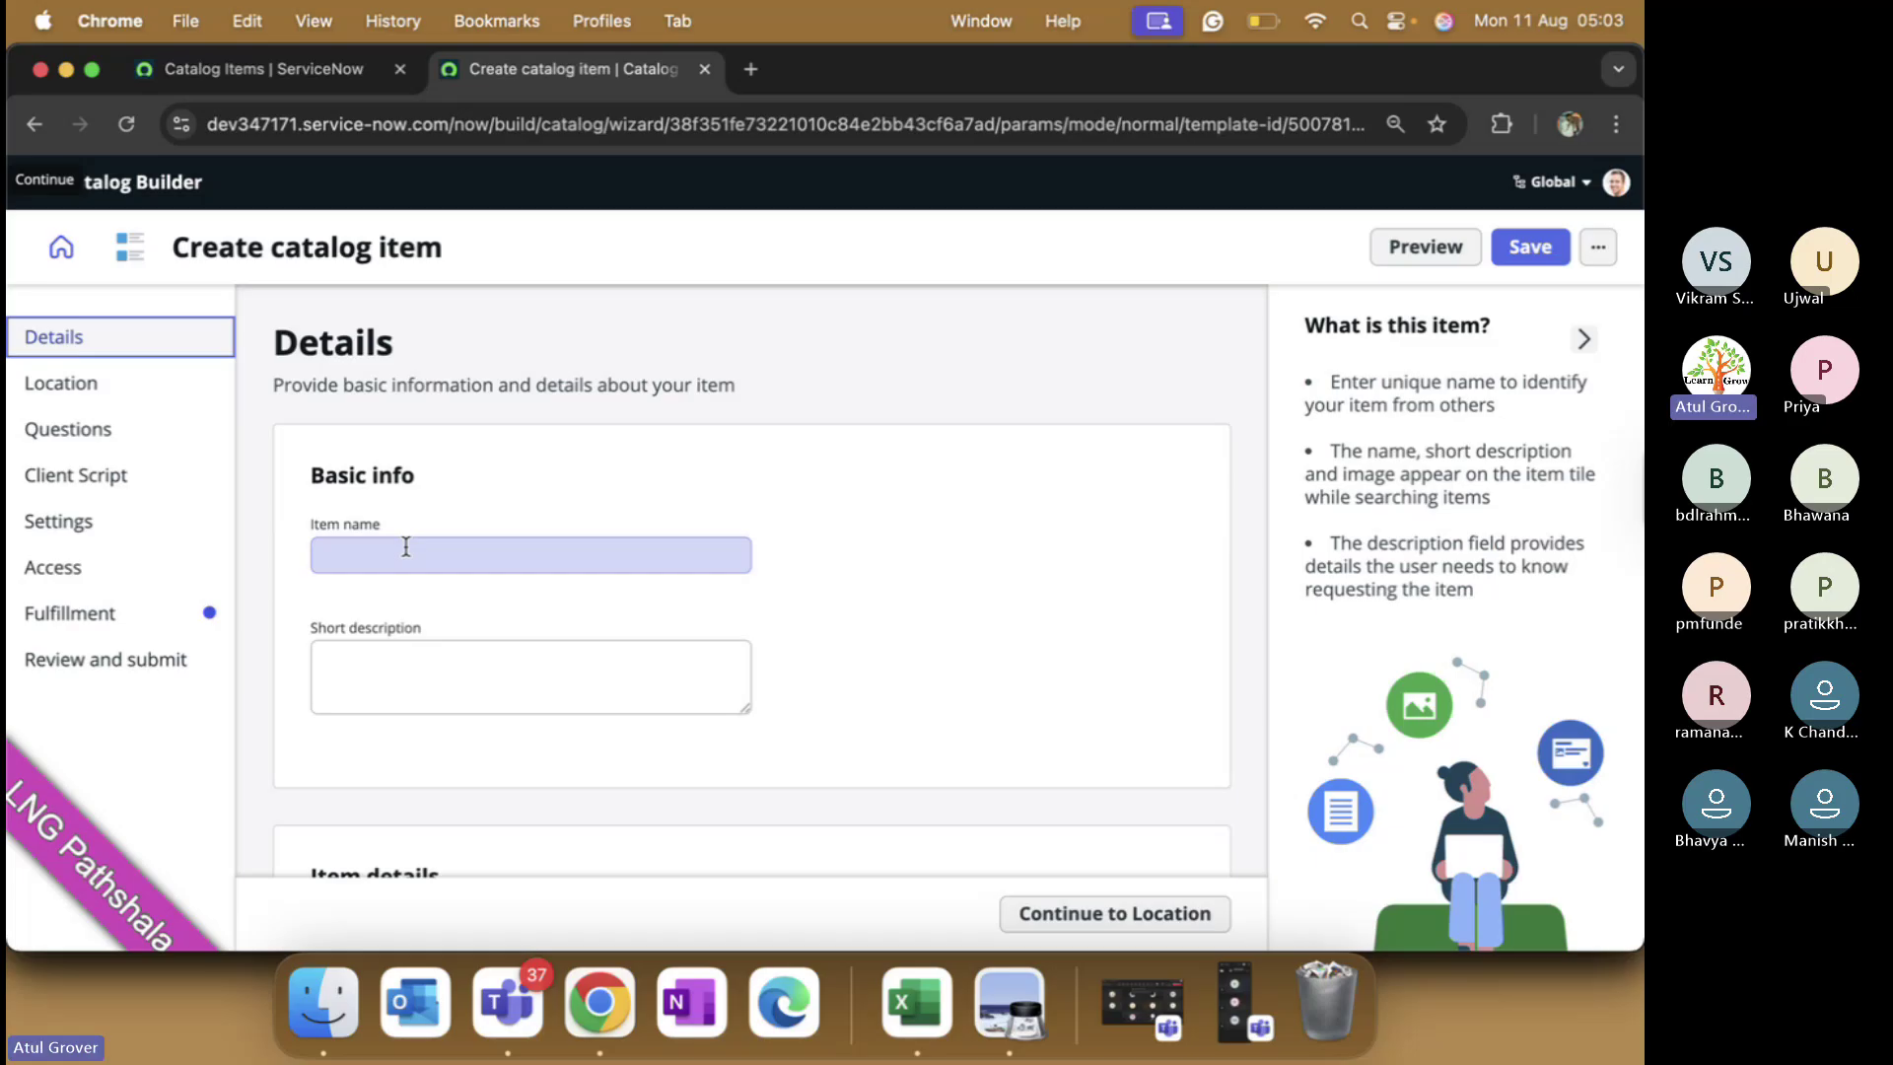
type("CSI")
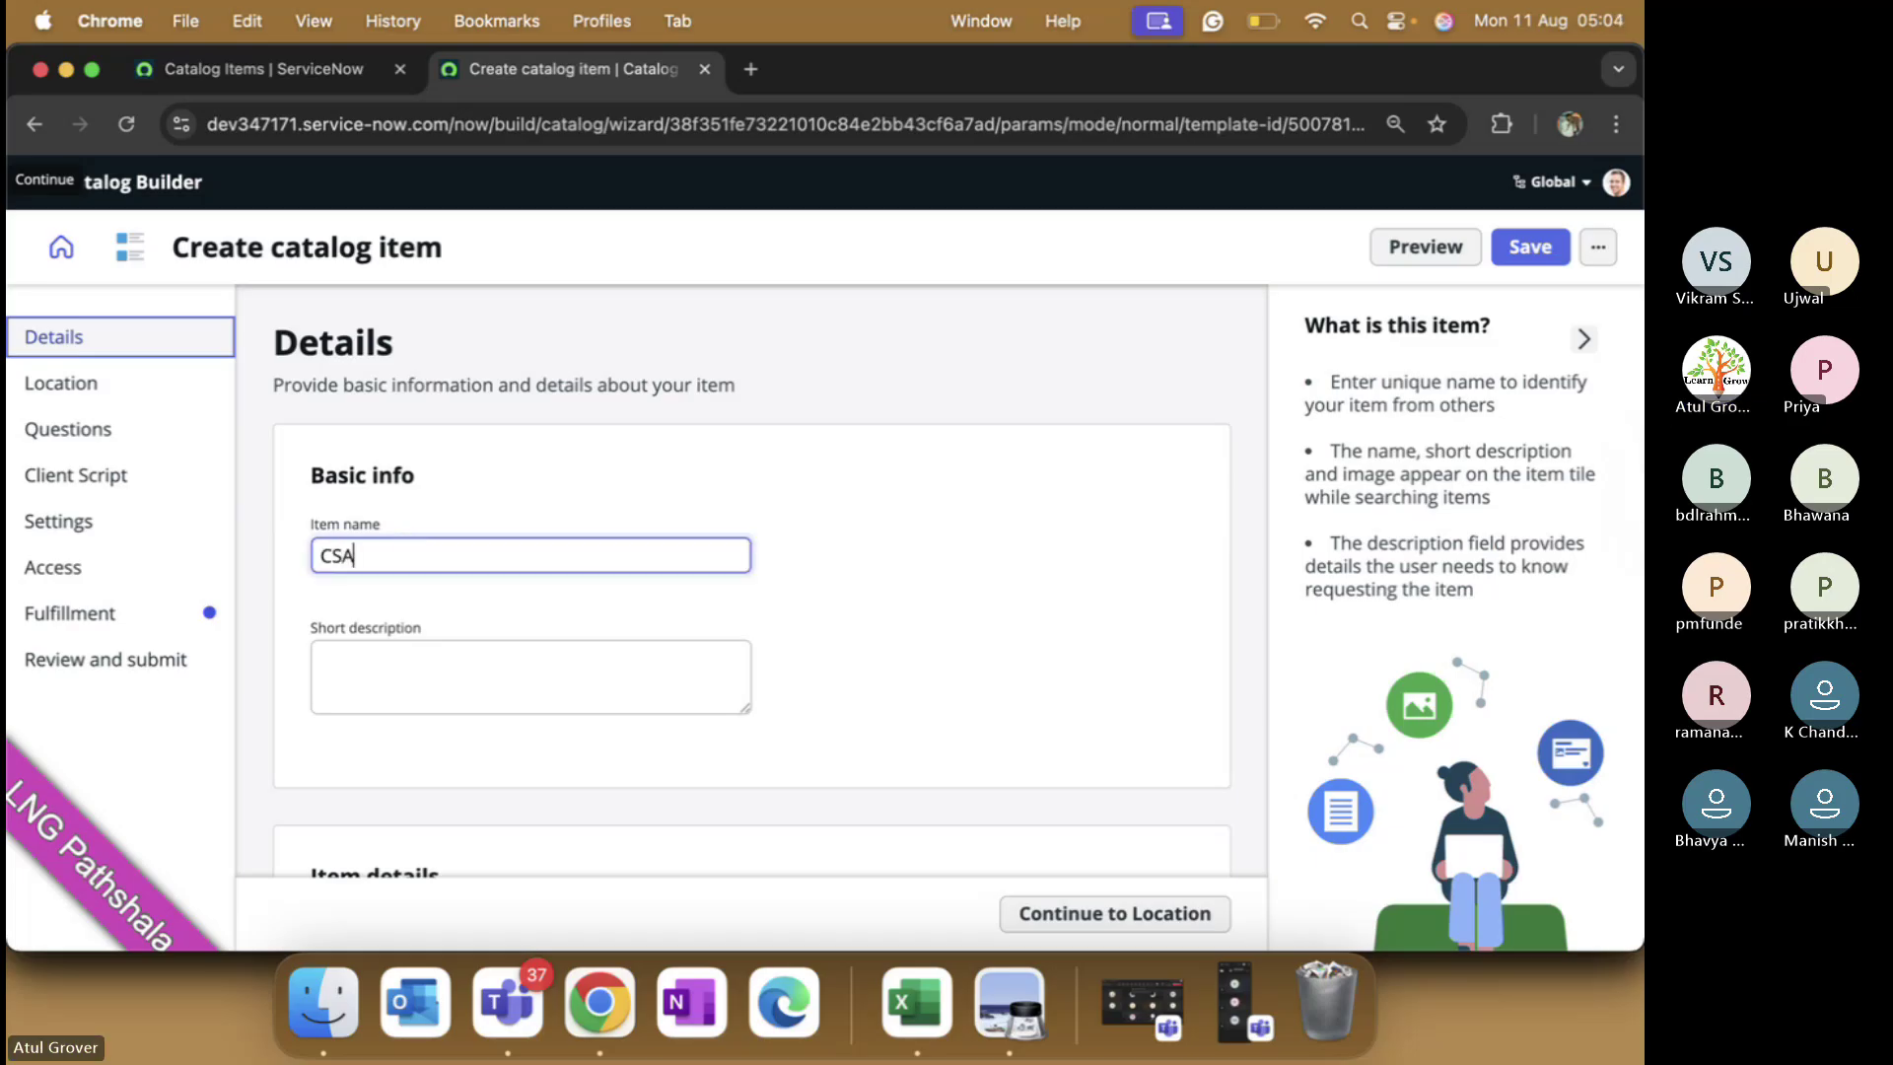
key("BackSpace")
key("BackSpace")
key("BackSpace")
type("ITSM Tra")
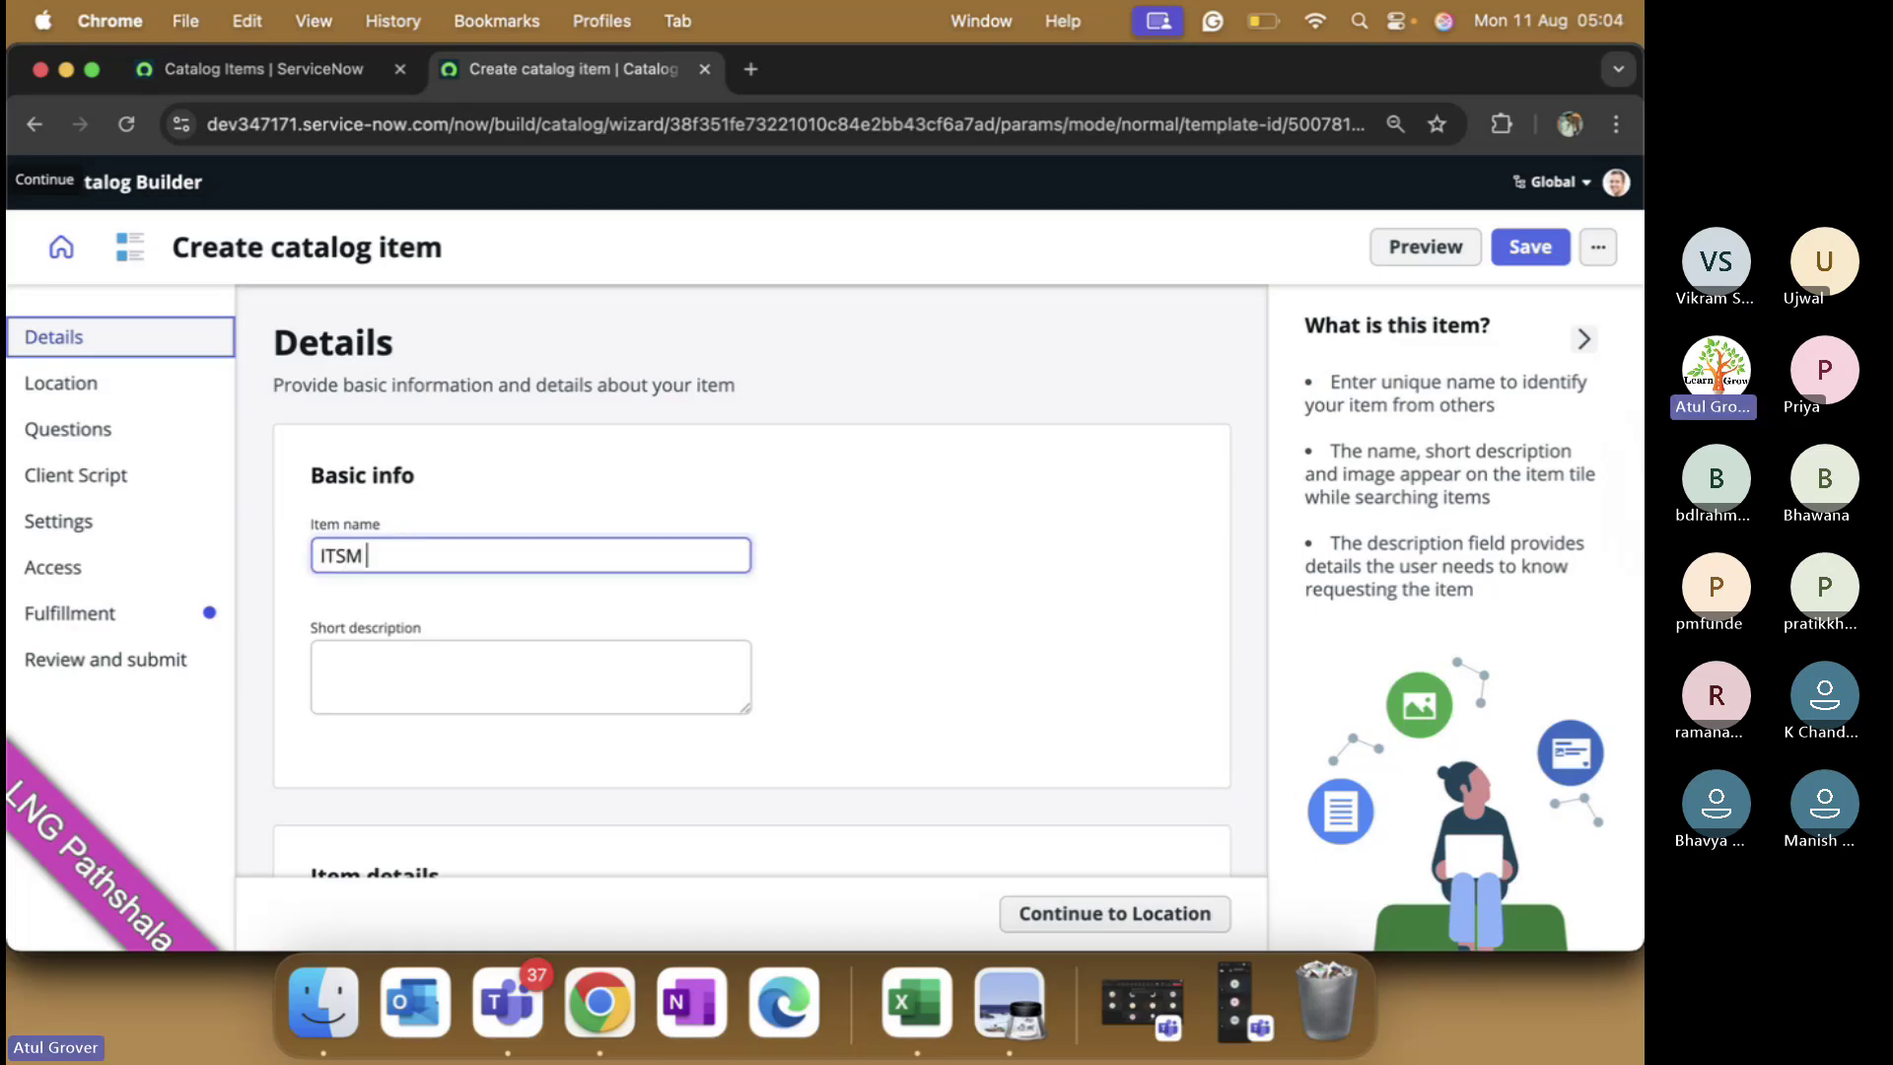
key("BackSpace")
key("BackSpace")
key("BackSpace")
key("BackSpace")
type("Test")
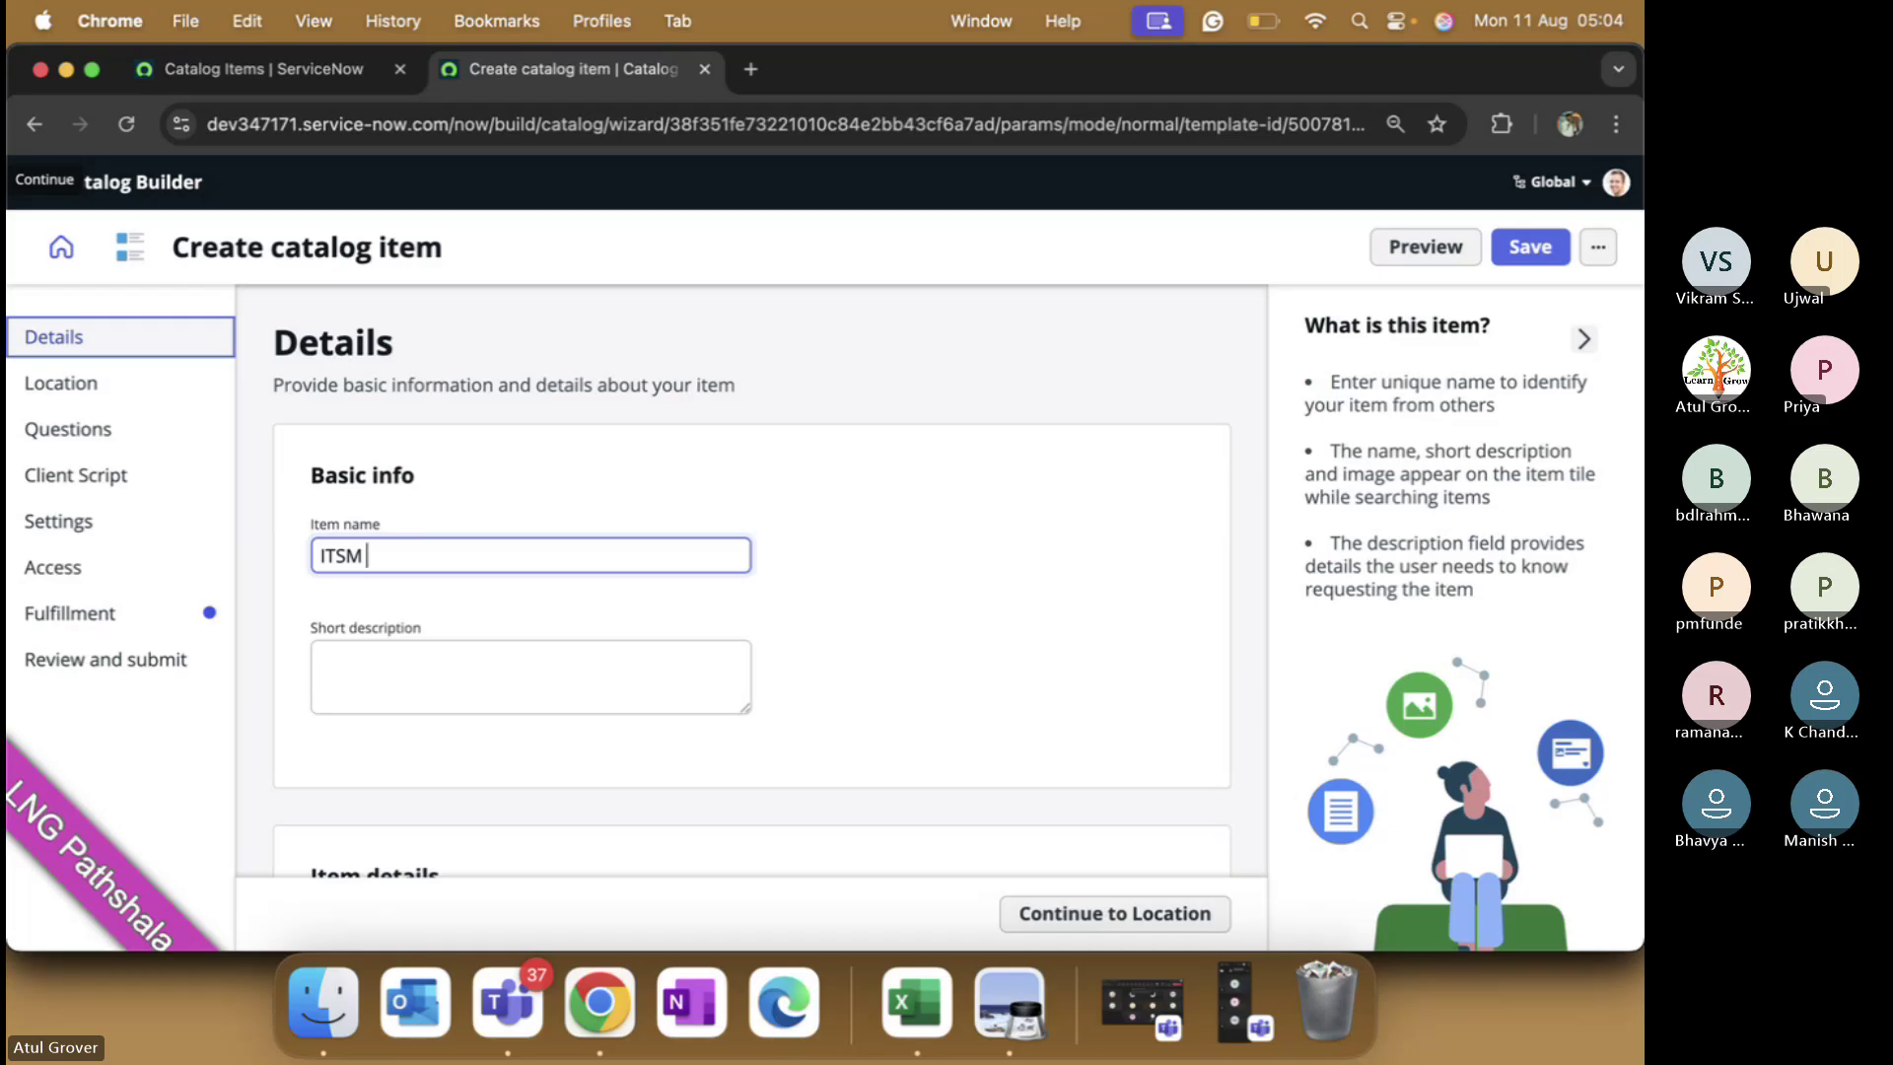
key("BackSpace")
key("BackSpace")
key("BackSpace")
type("x")
key("BackSpace")
type("ech")
key("BackSpace")
type("hno Training")
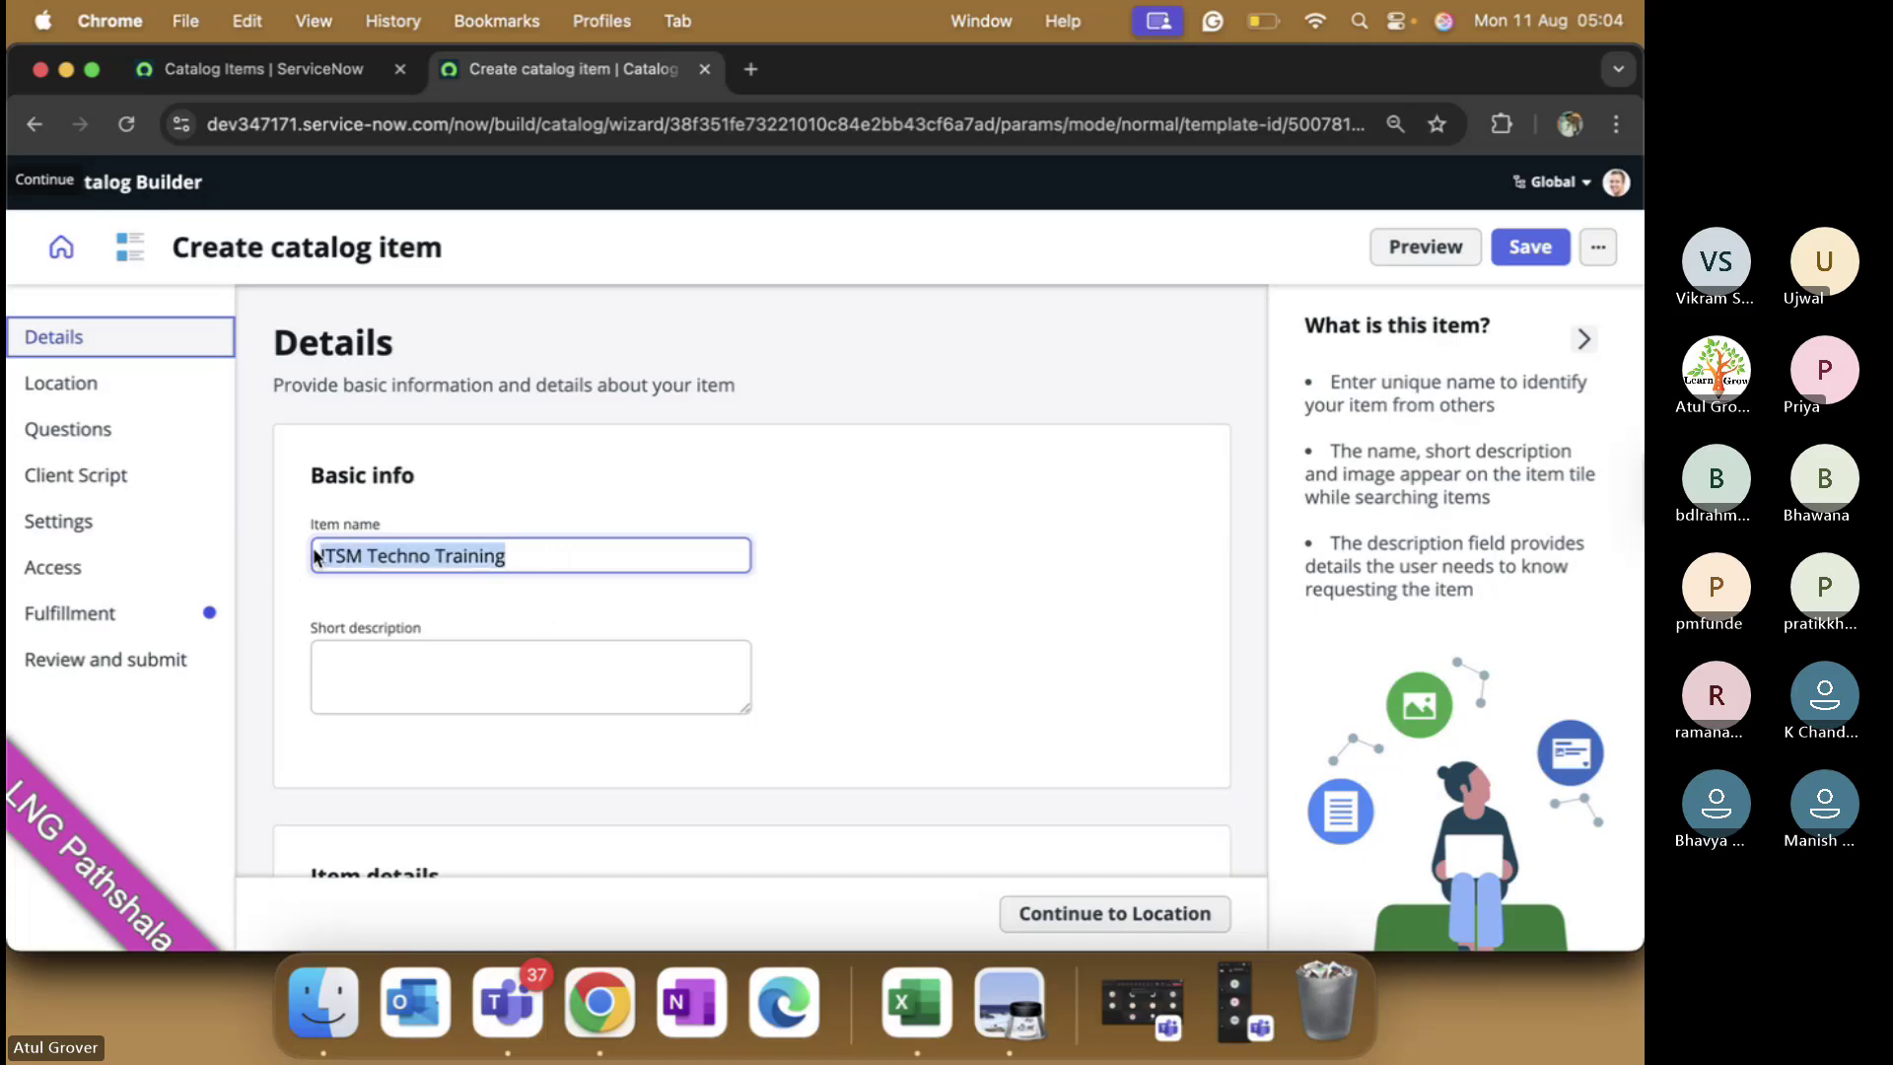
- Fill the short description with "ITSM Techno Training" repeated eight times, collapse the help text and continue to the Location section
left_click(415, 666)
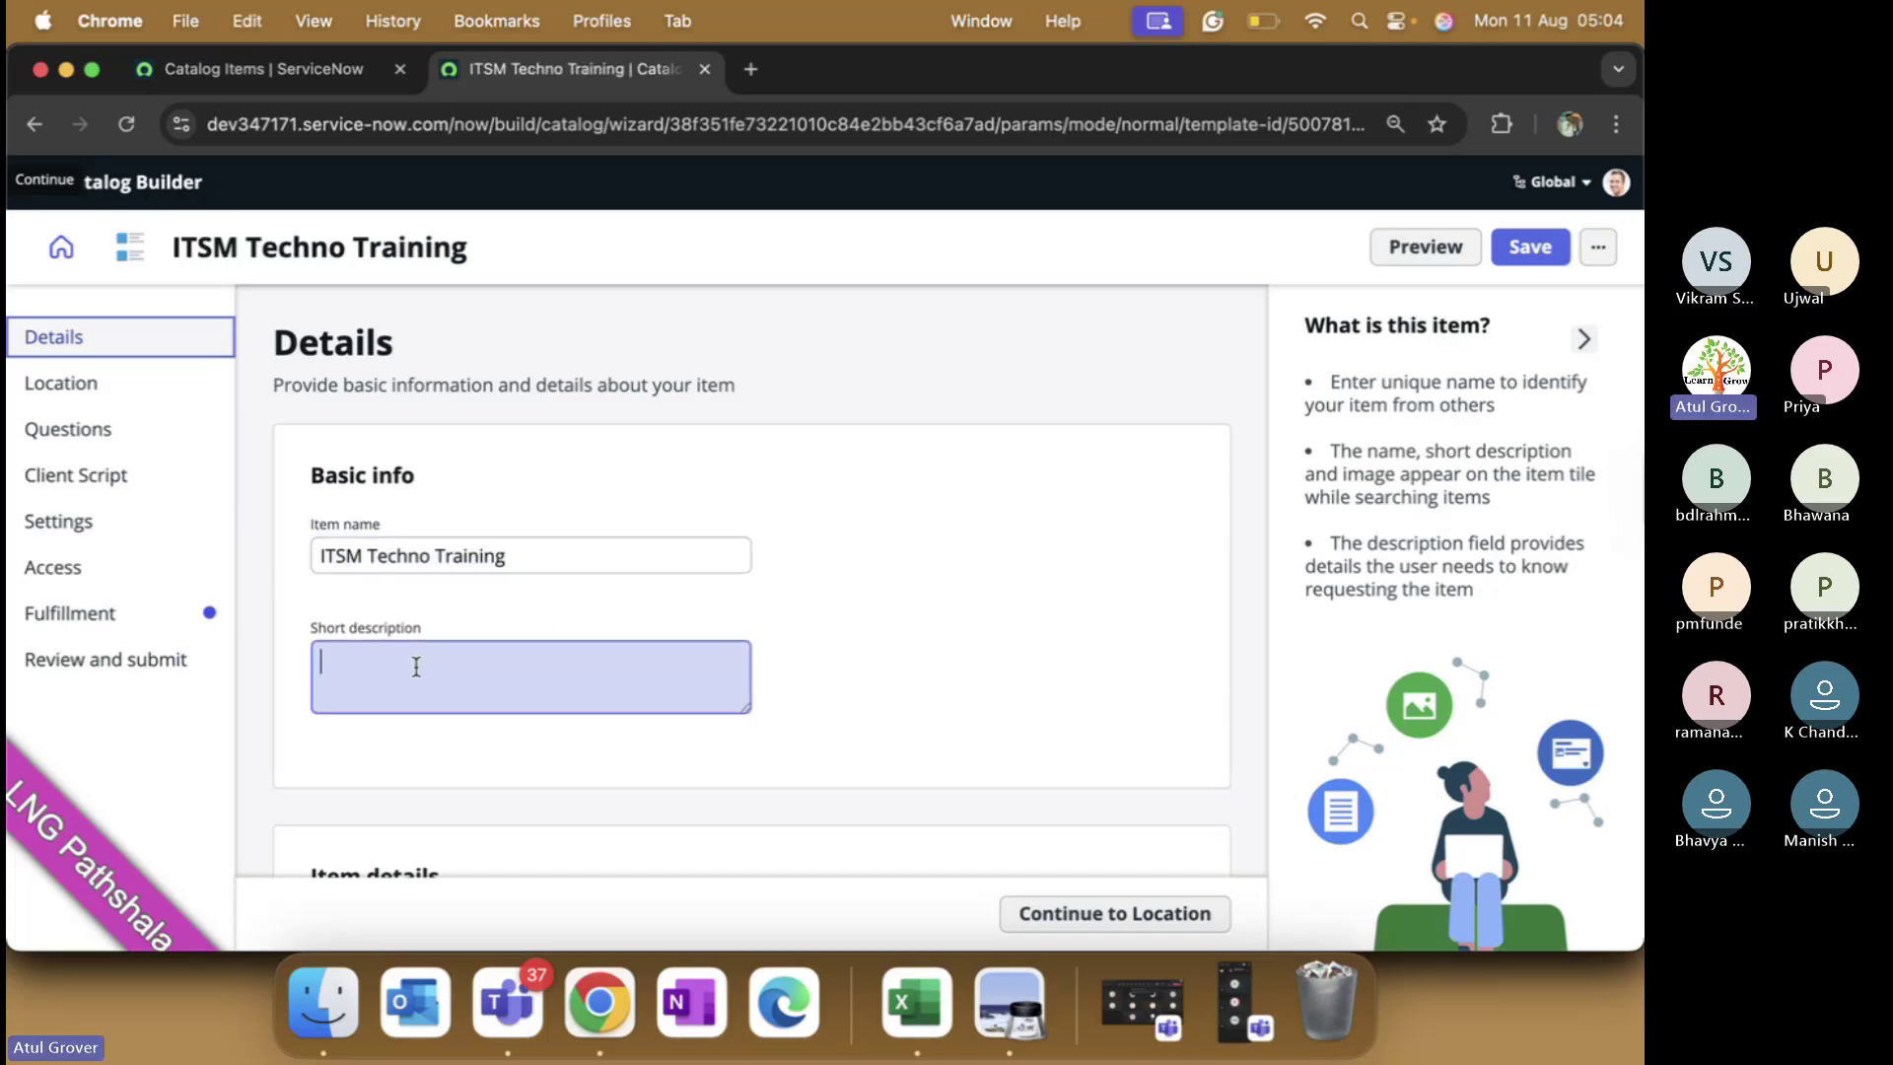
key("super+v")
key("super+v")
key("super+v")
key("super+v")
key("super+v")
key("super+v")
key("super+v")
key("super+v")
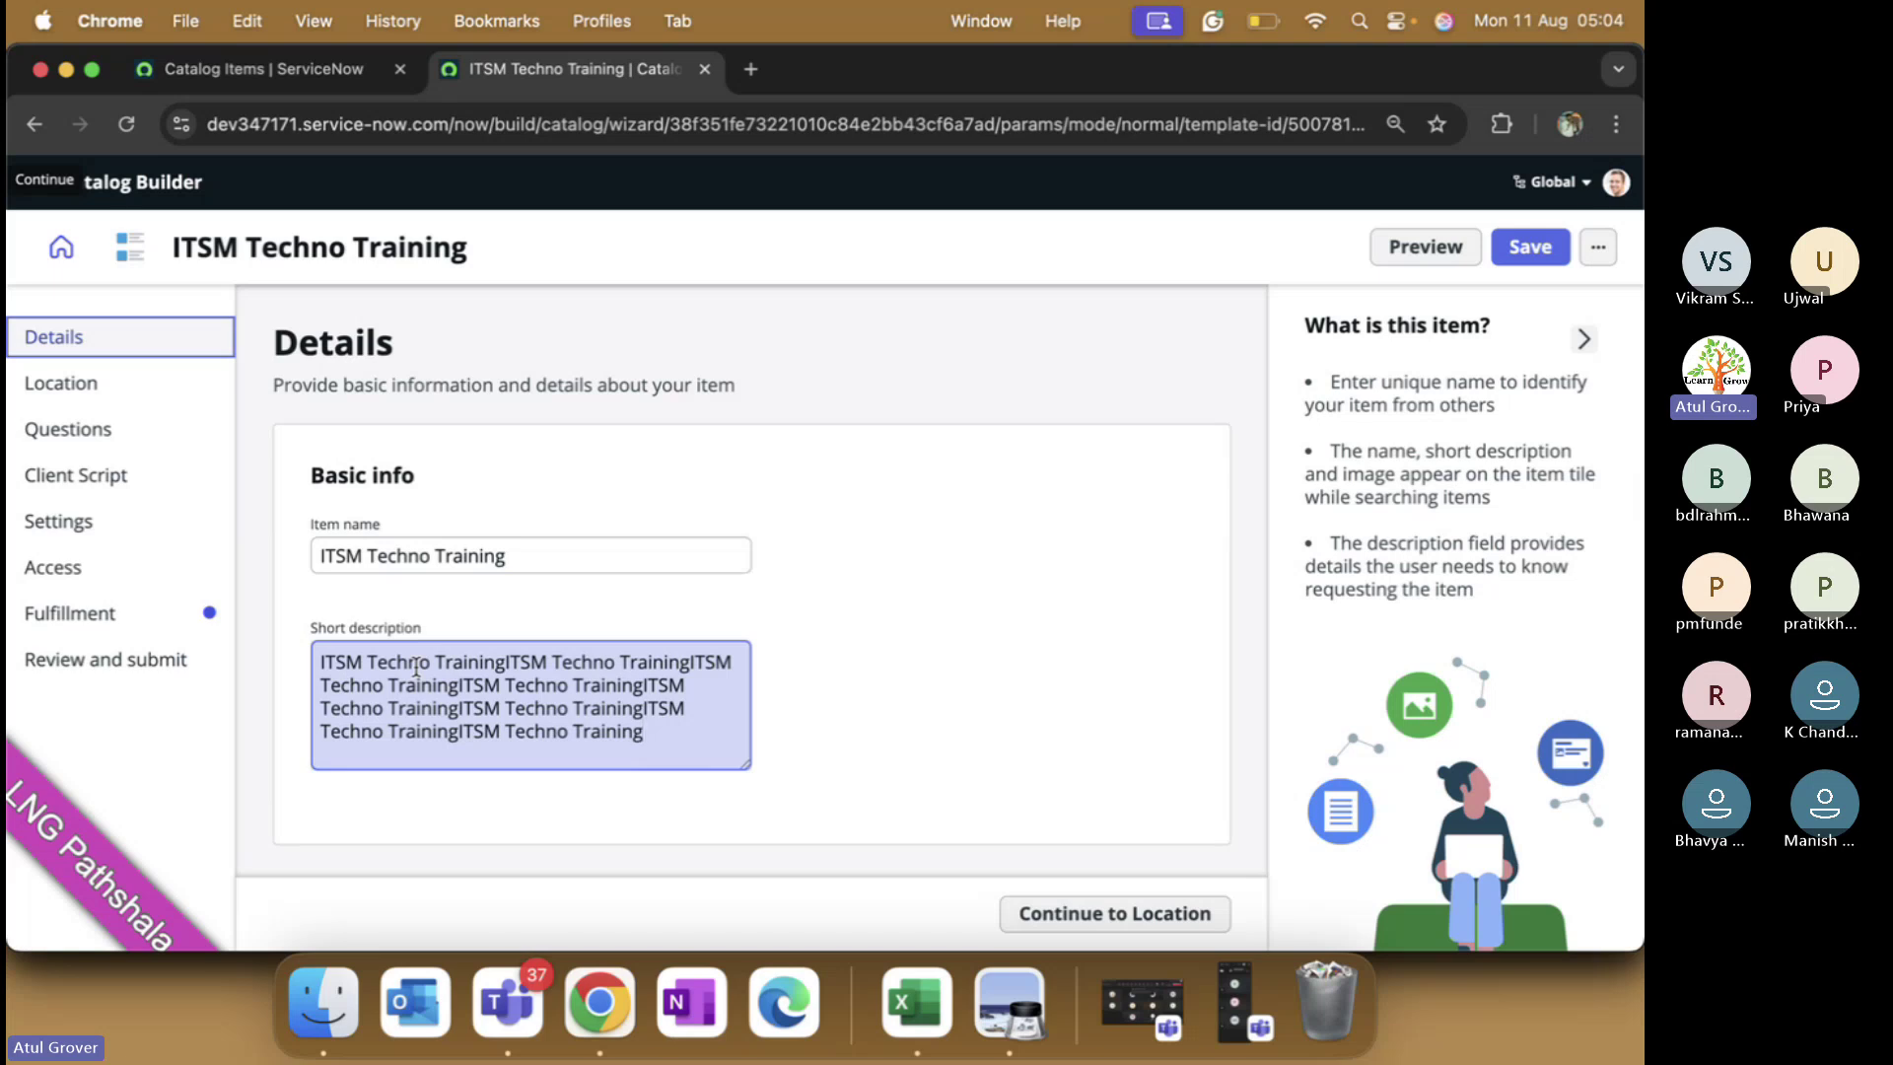
left_click(1583, 338)
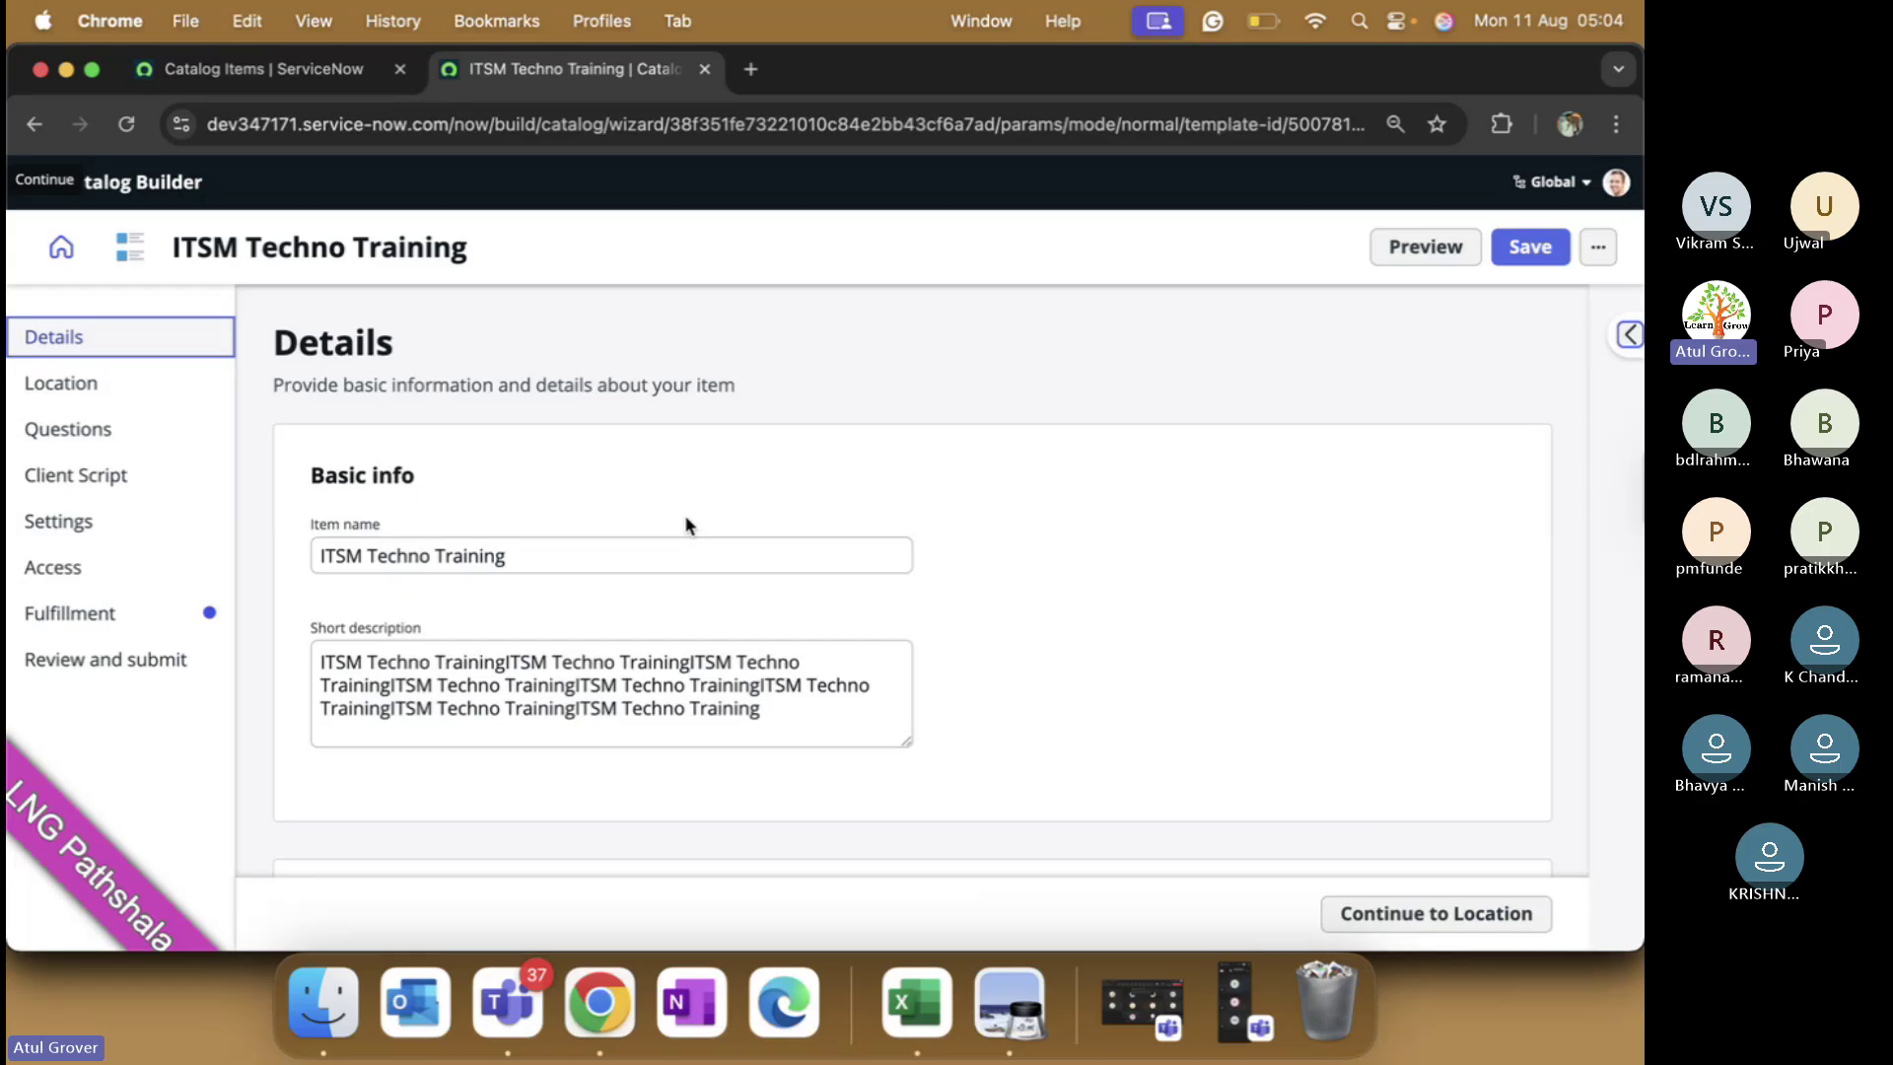
left_click(1459, 916)
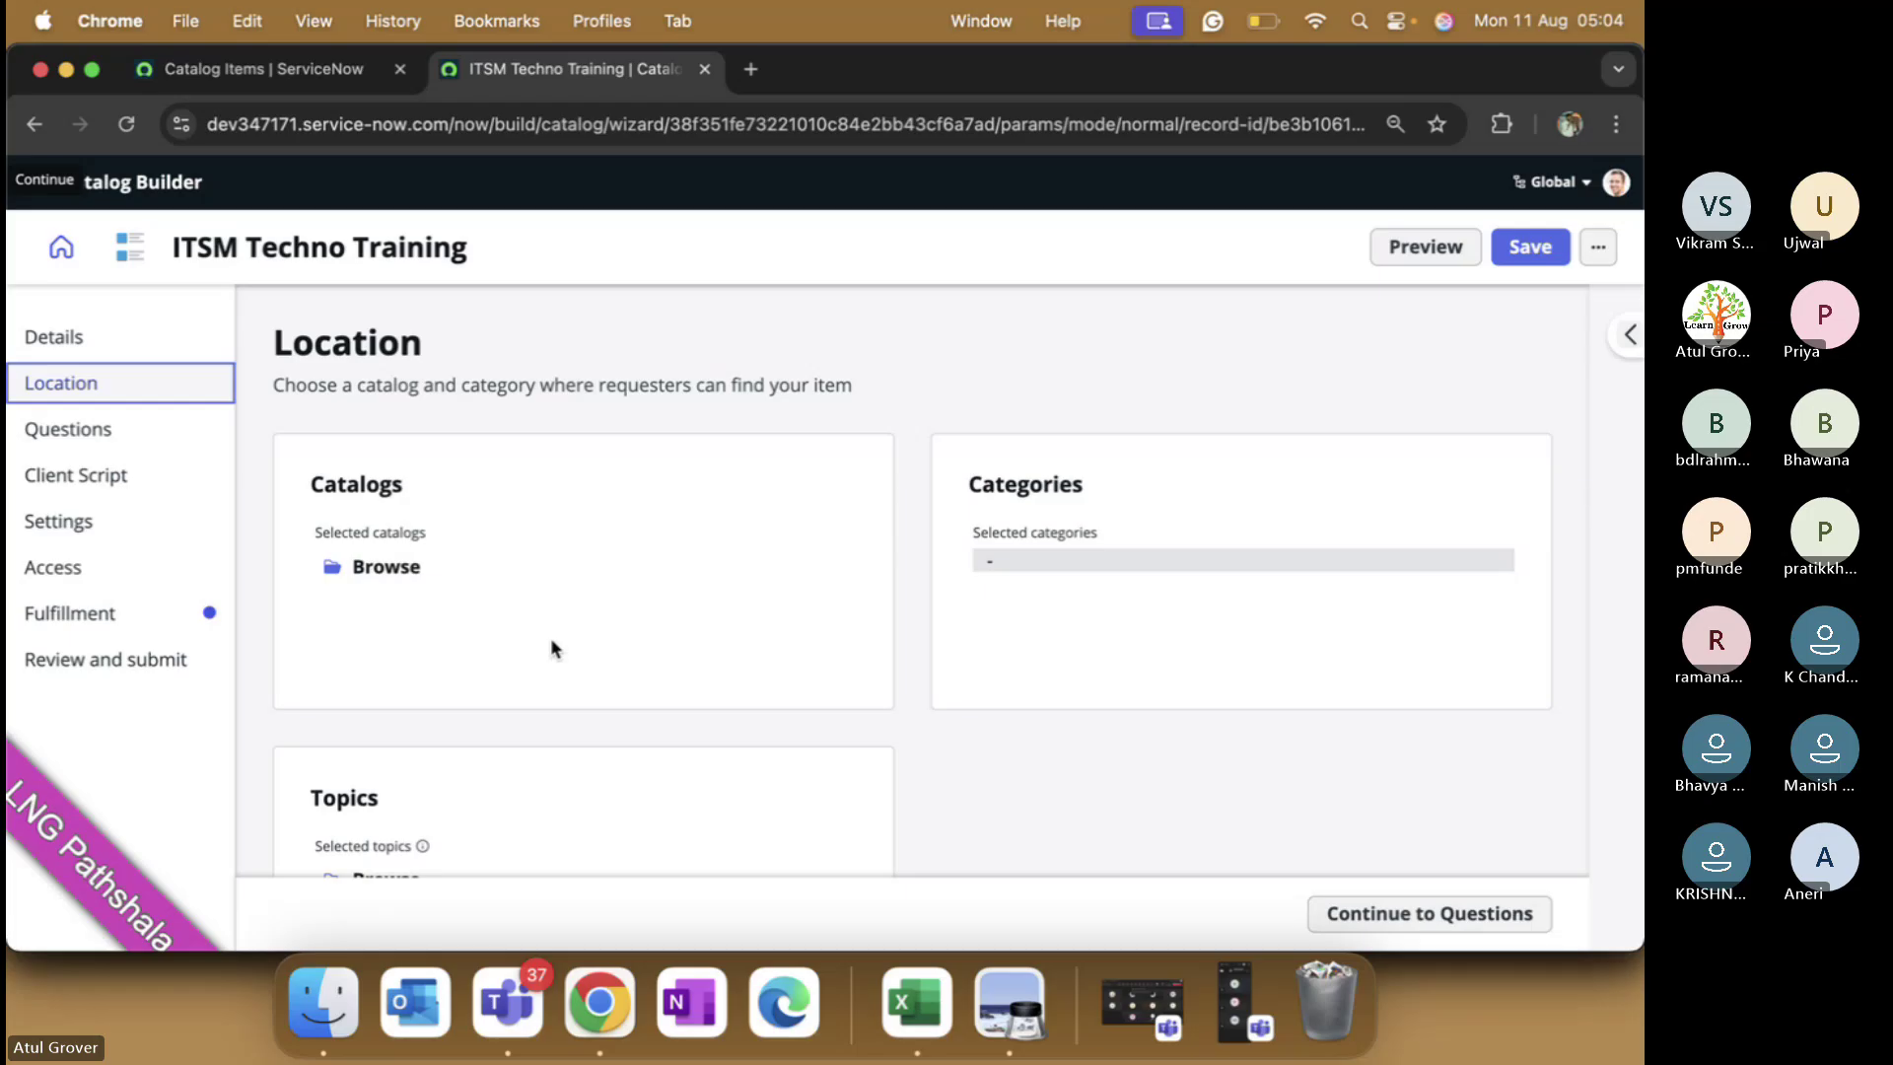
- Return to the classic interface and start a new catalog item record from the Maintain Items list
left_click(275, 65)
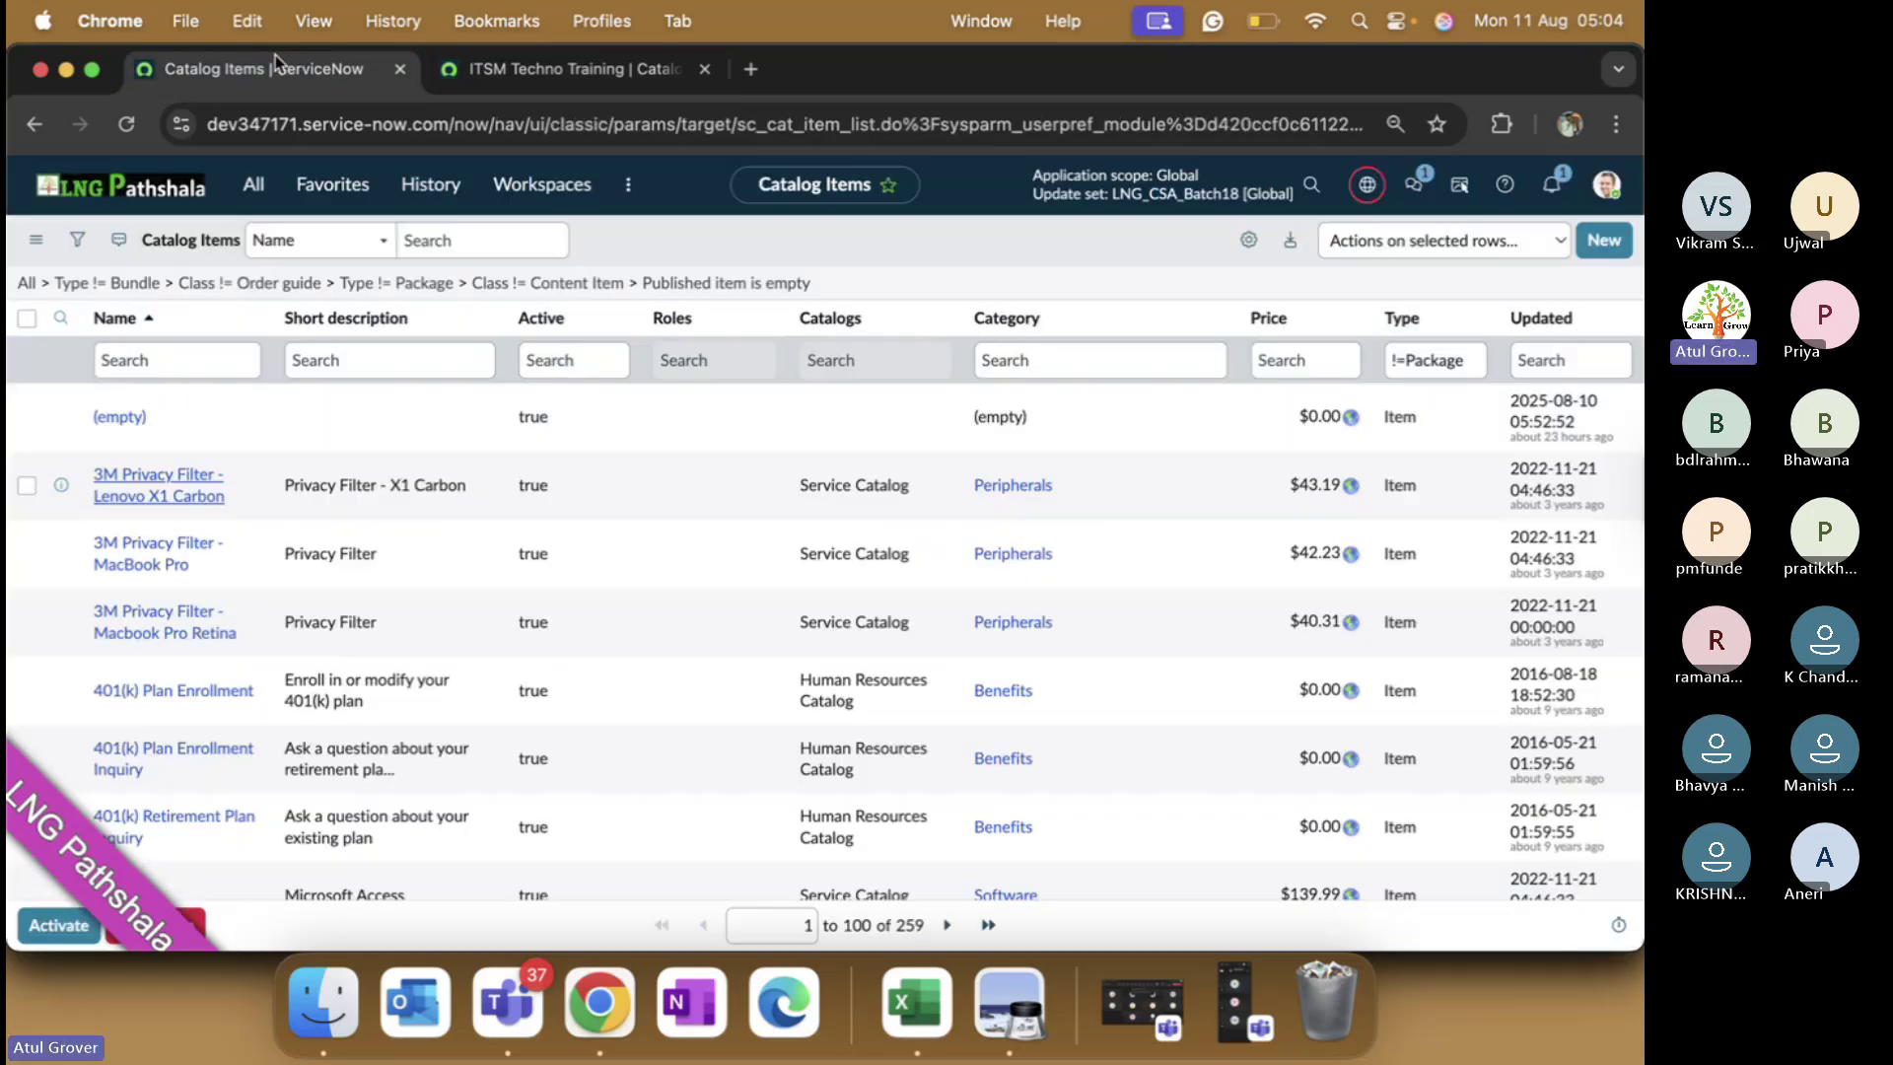
left_click(258, 180)
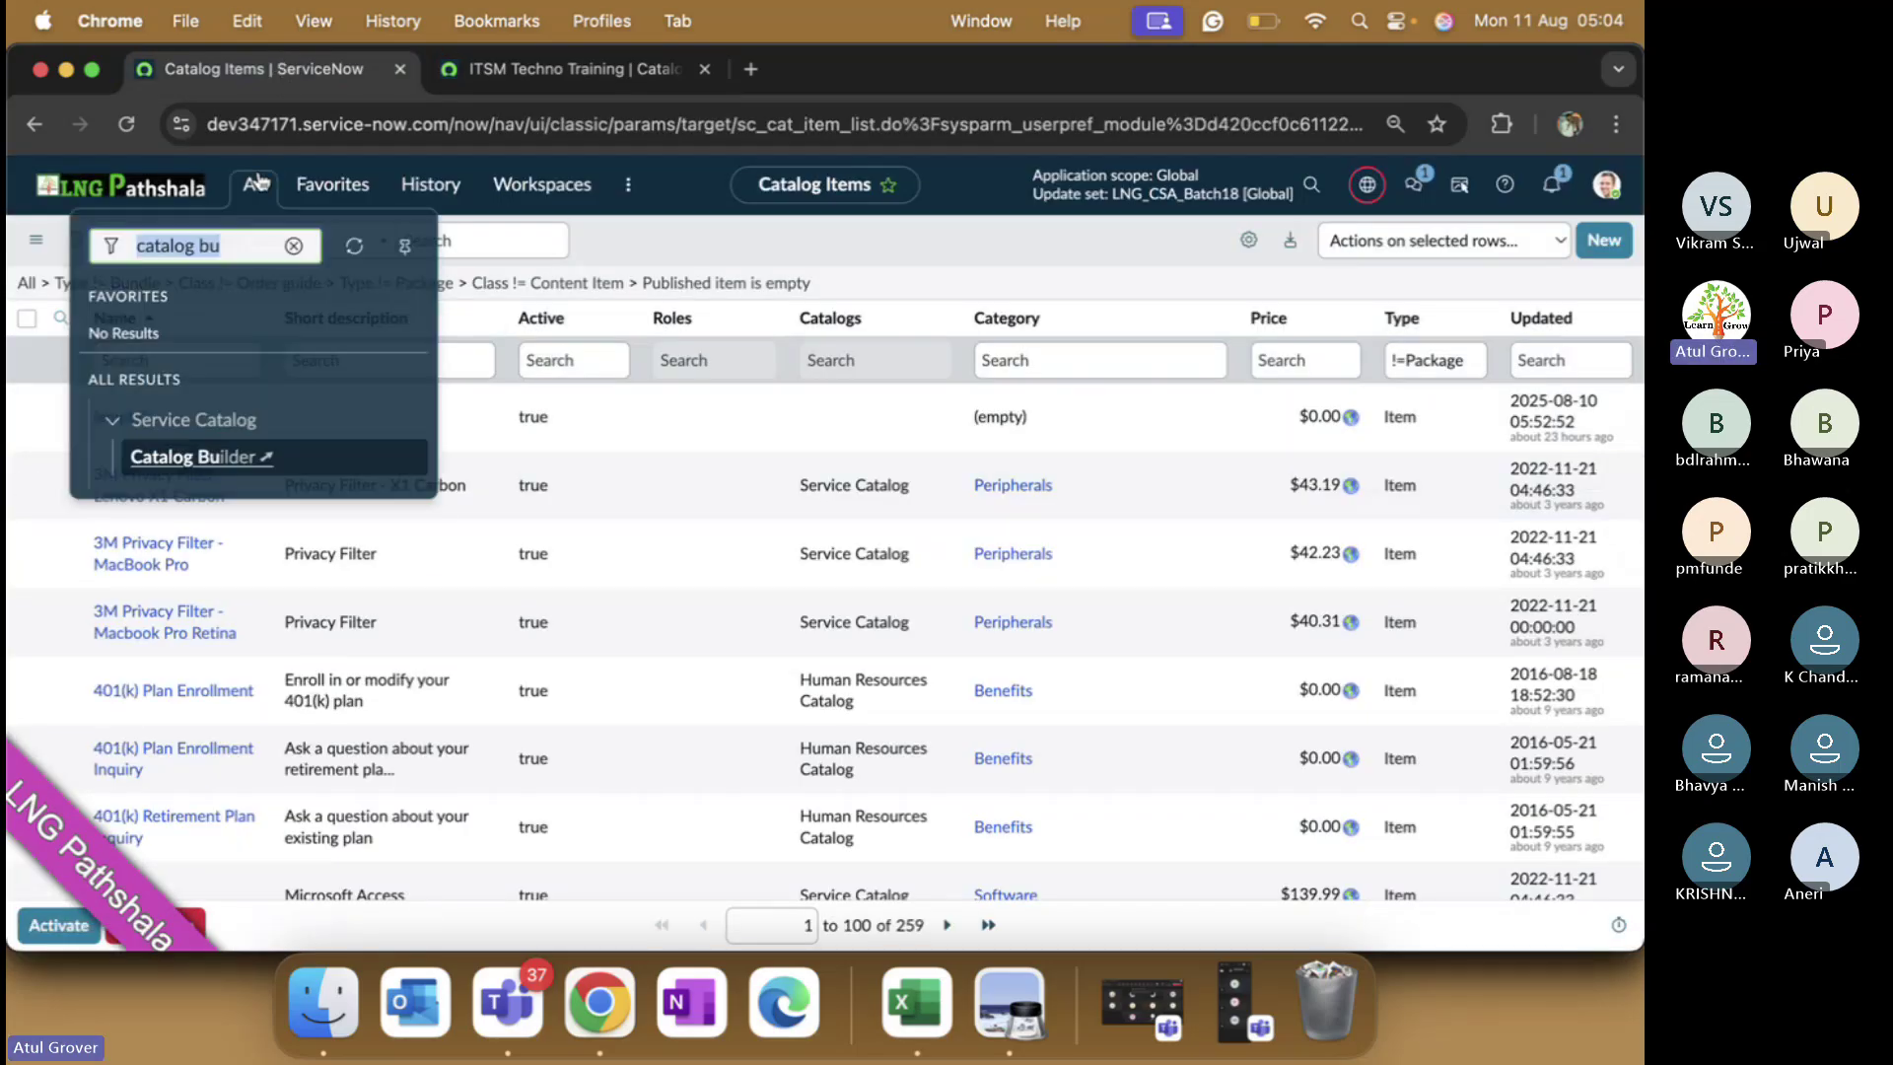
type("maintian")
key("BackSpace")
key("BackSpace")
key("BackSpace")
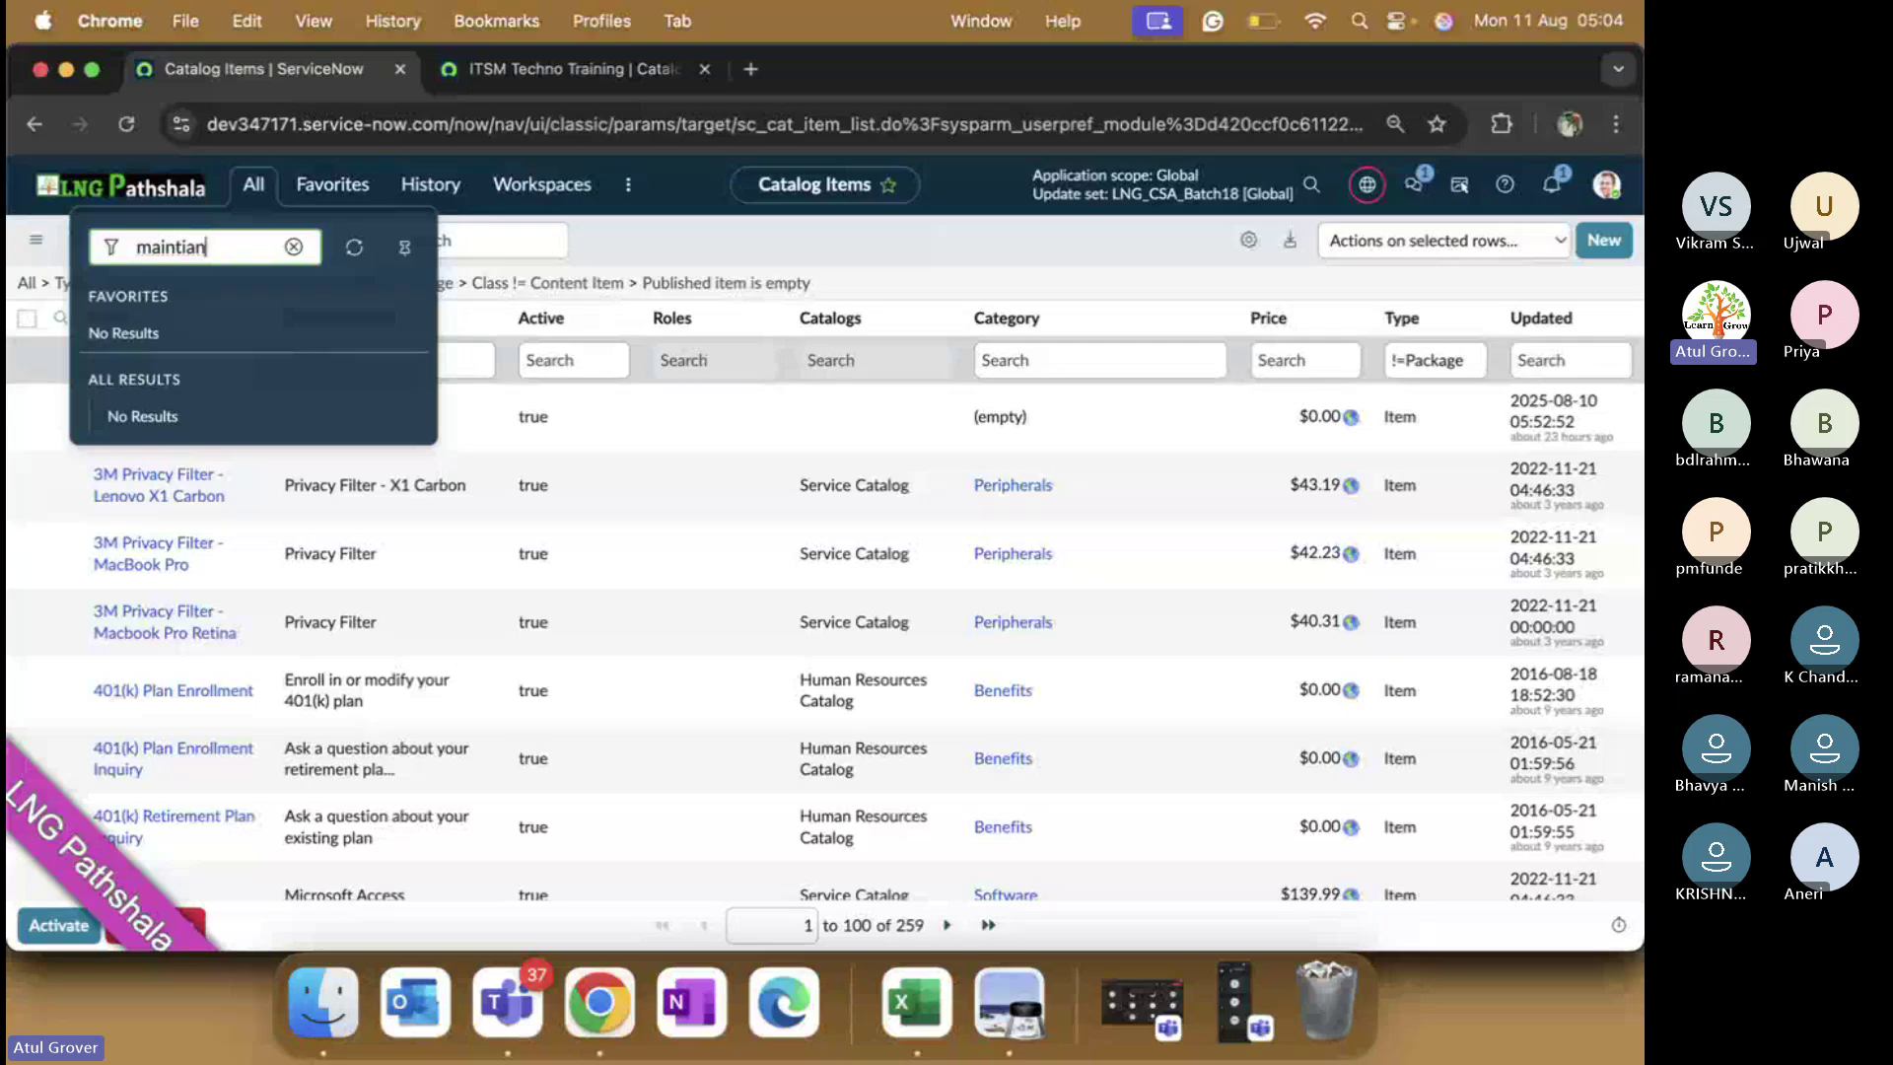
type("ain")
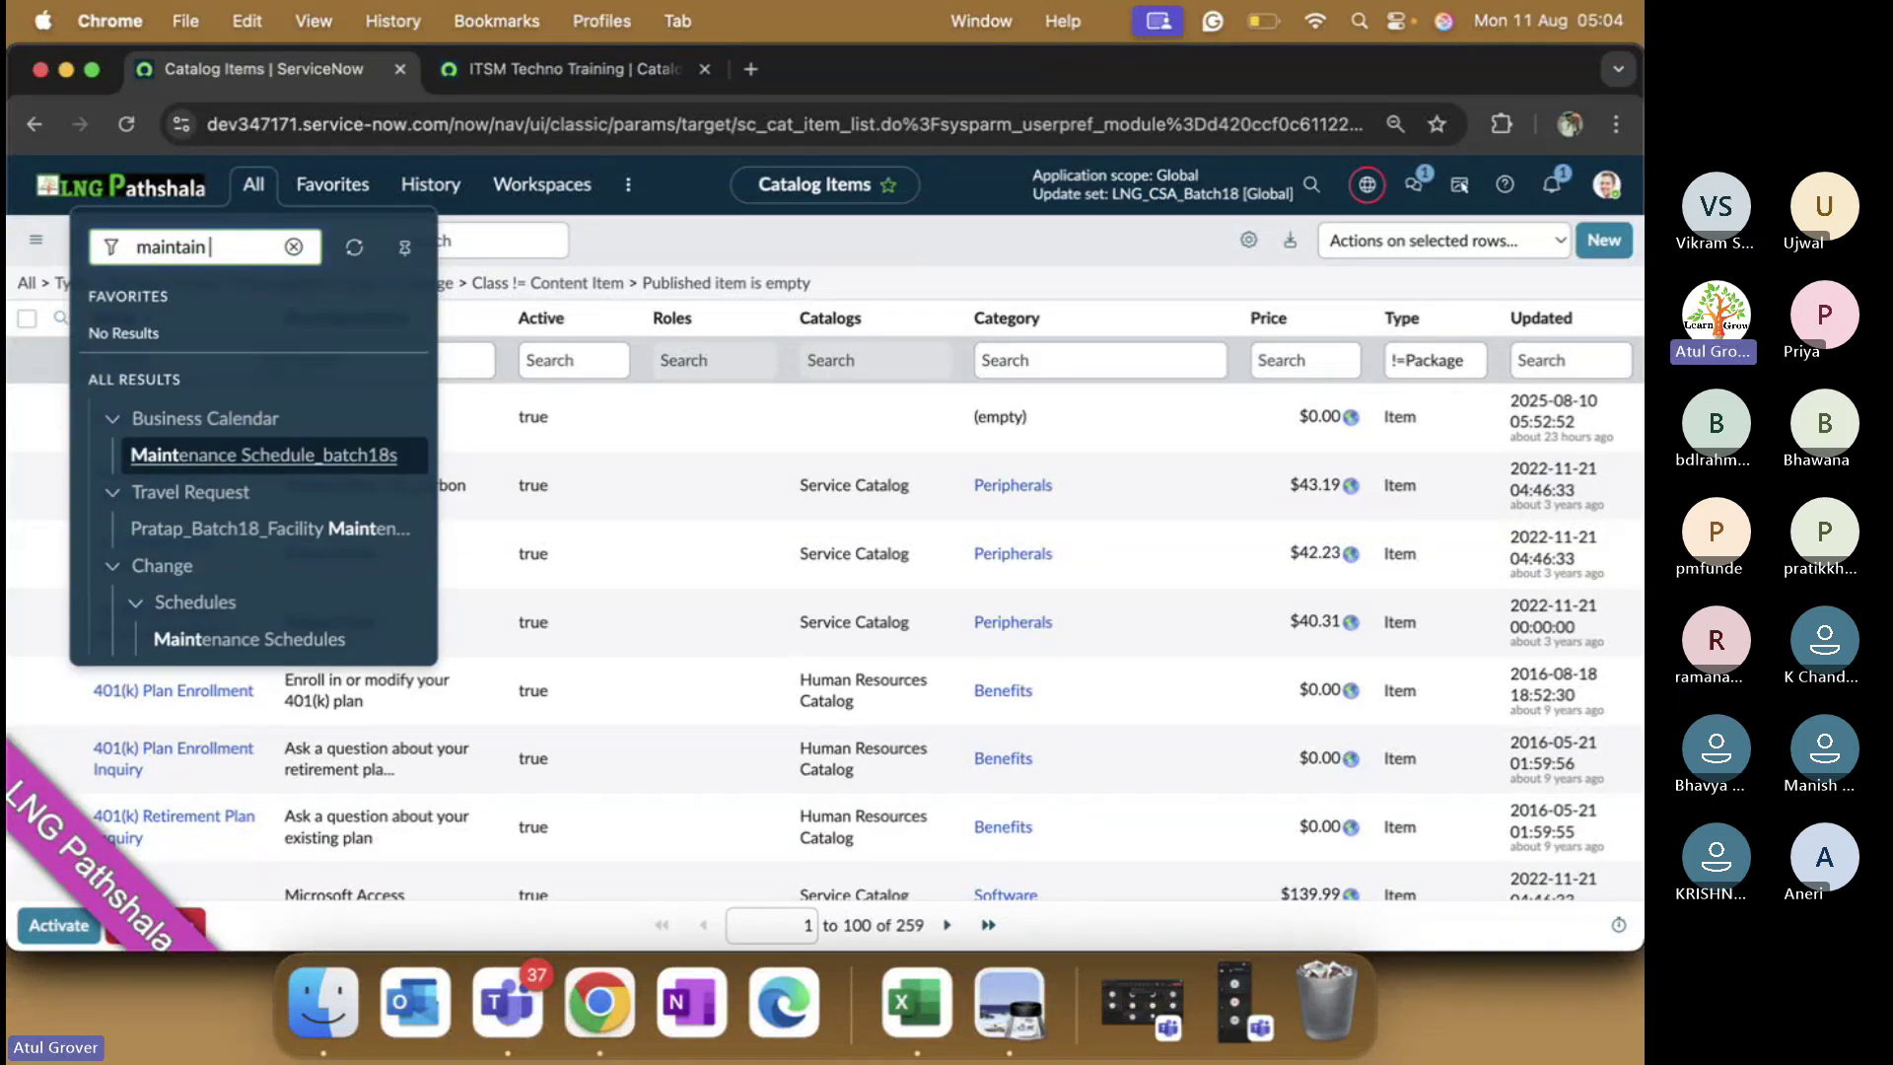
left_click(227, 565)
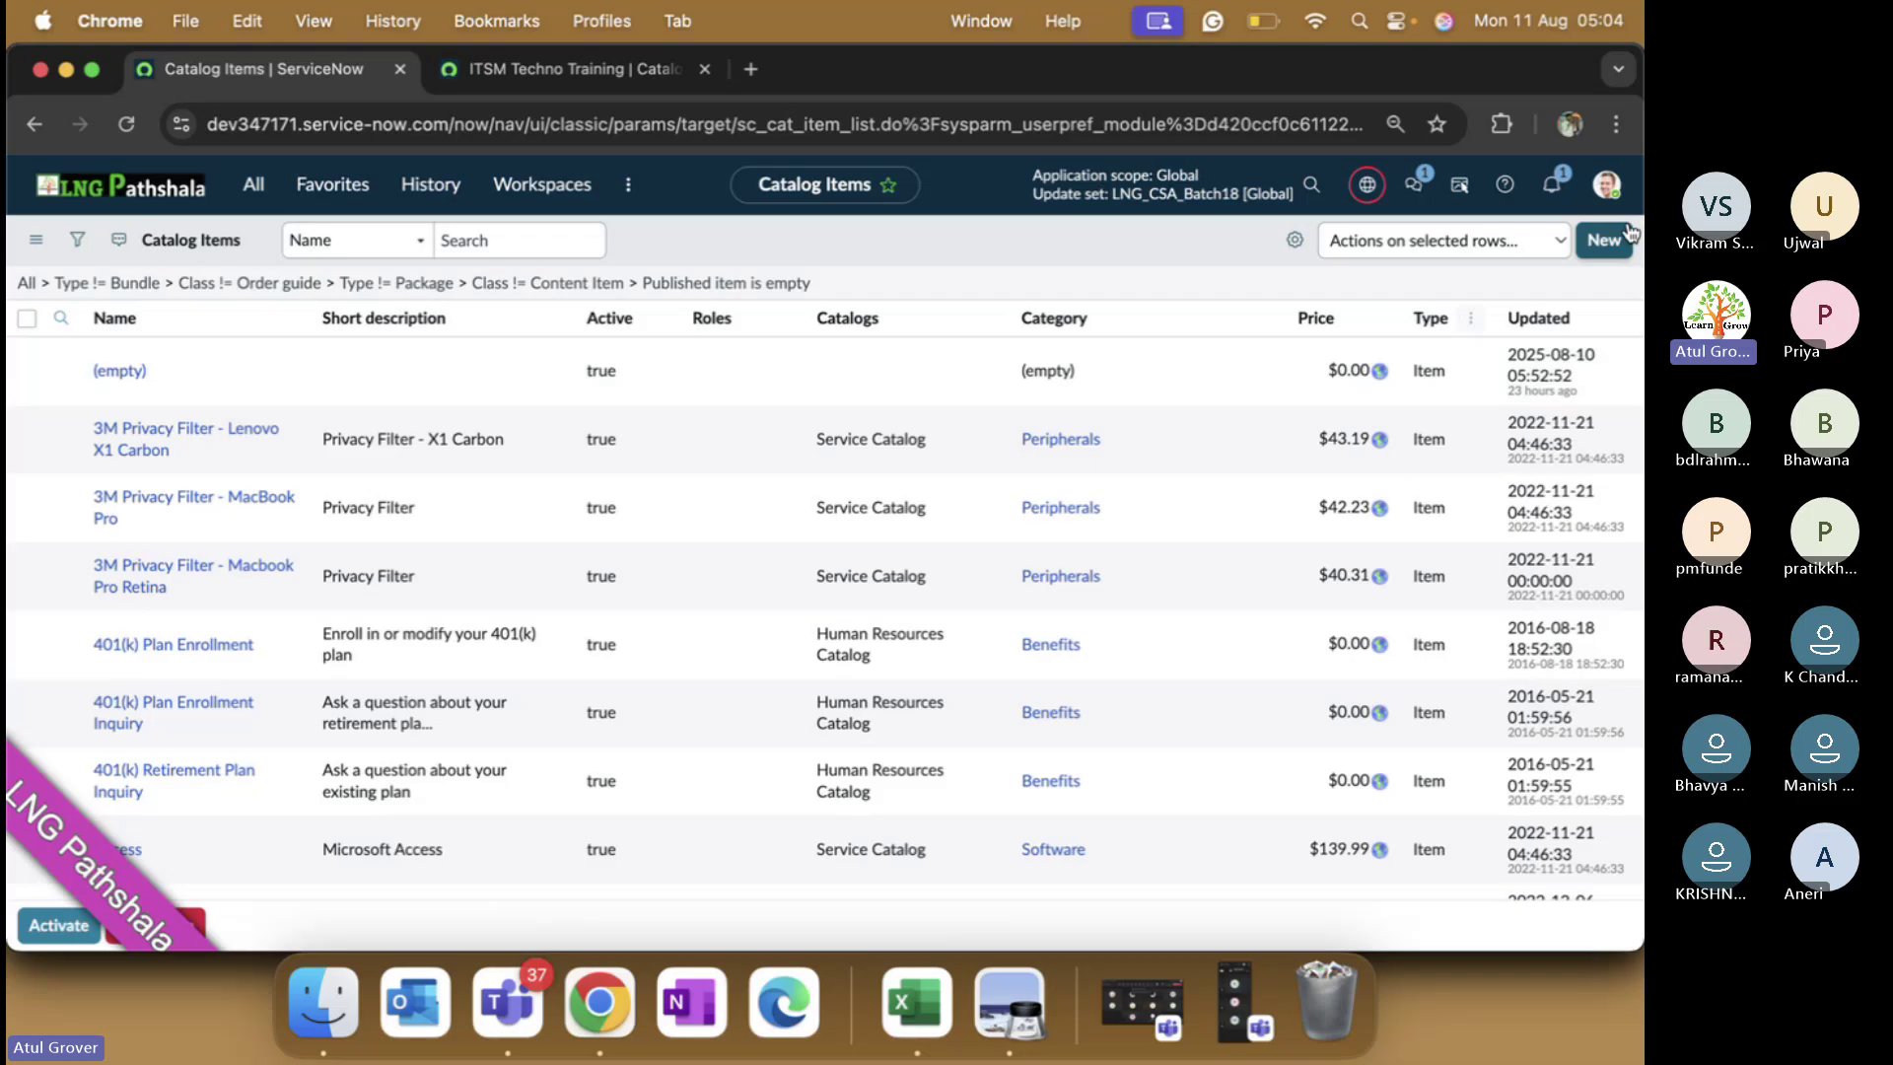
left_click(1626, 236)
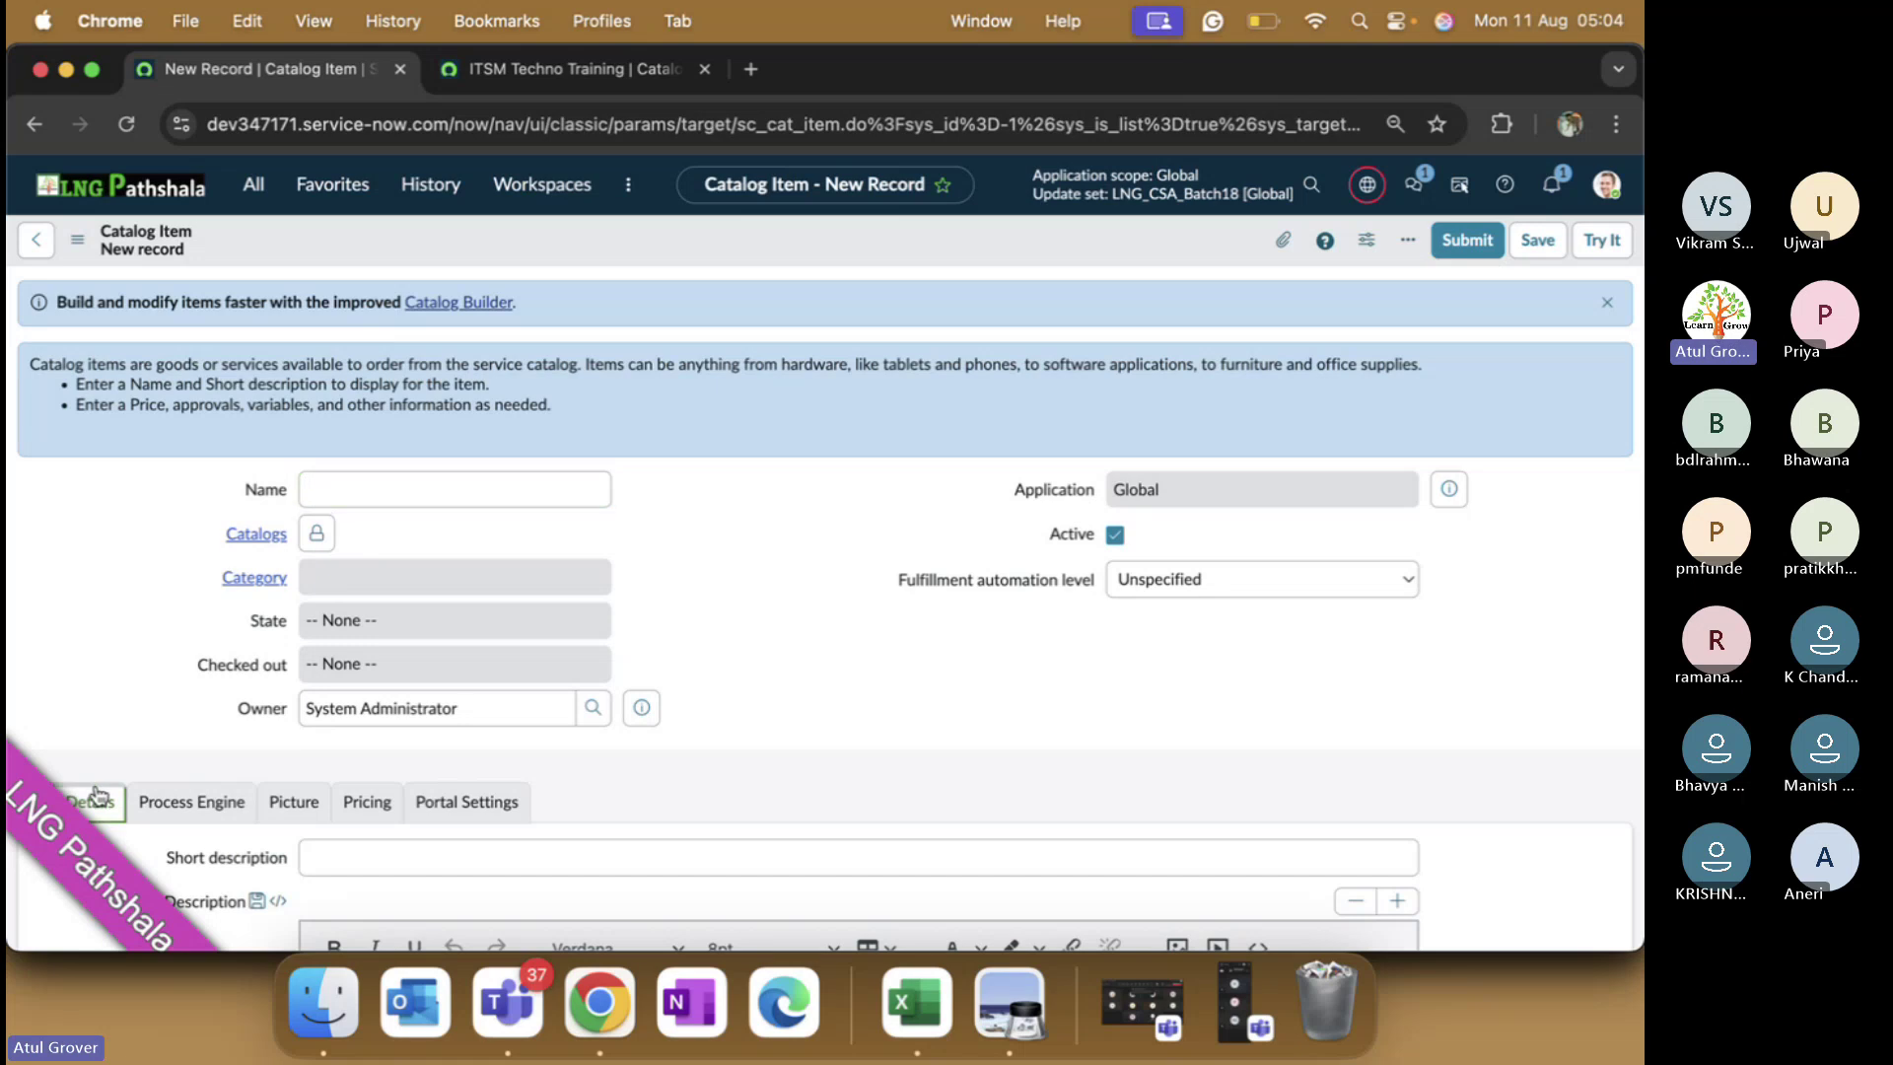
- Compare the classic record's catalog, category and short description fields with Catalog Builder's Location section
scroll(336, 680, "down", 3)
left_click(352, 638)
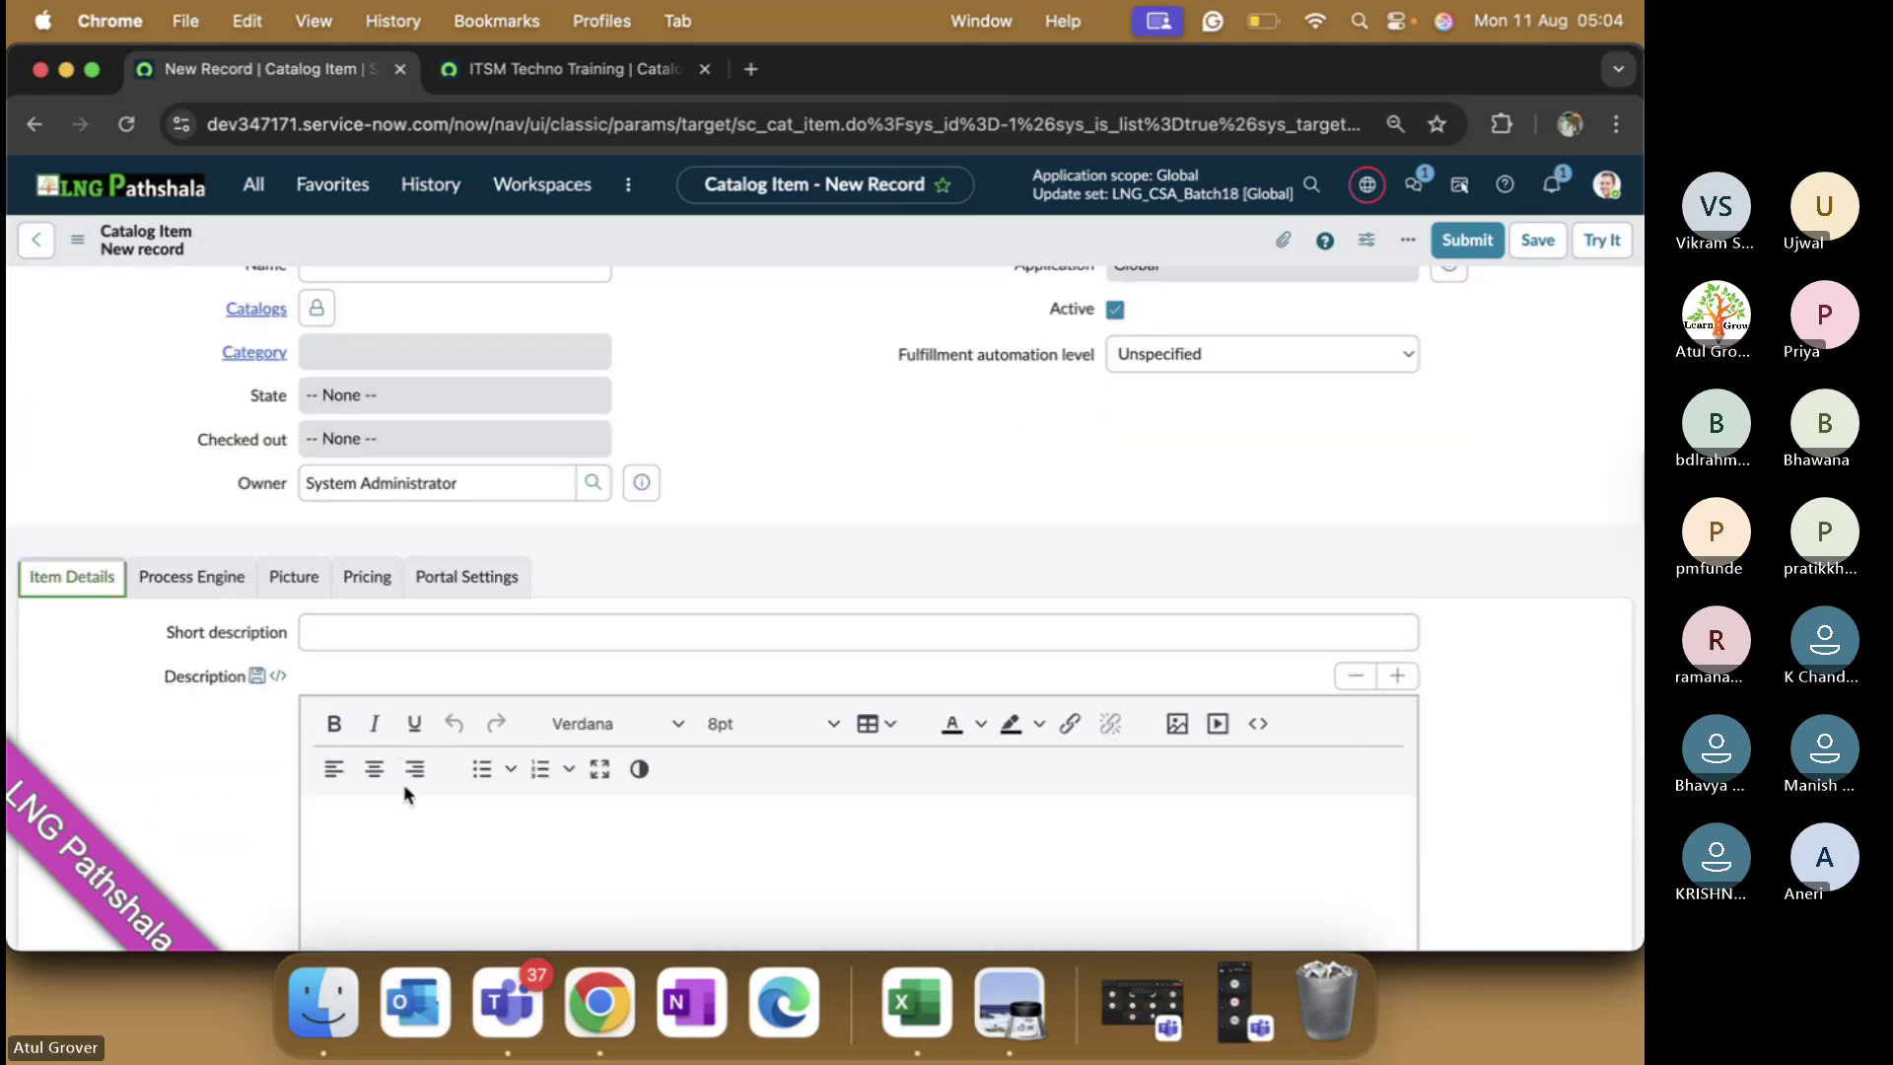
left_click(515, 71)
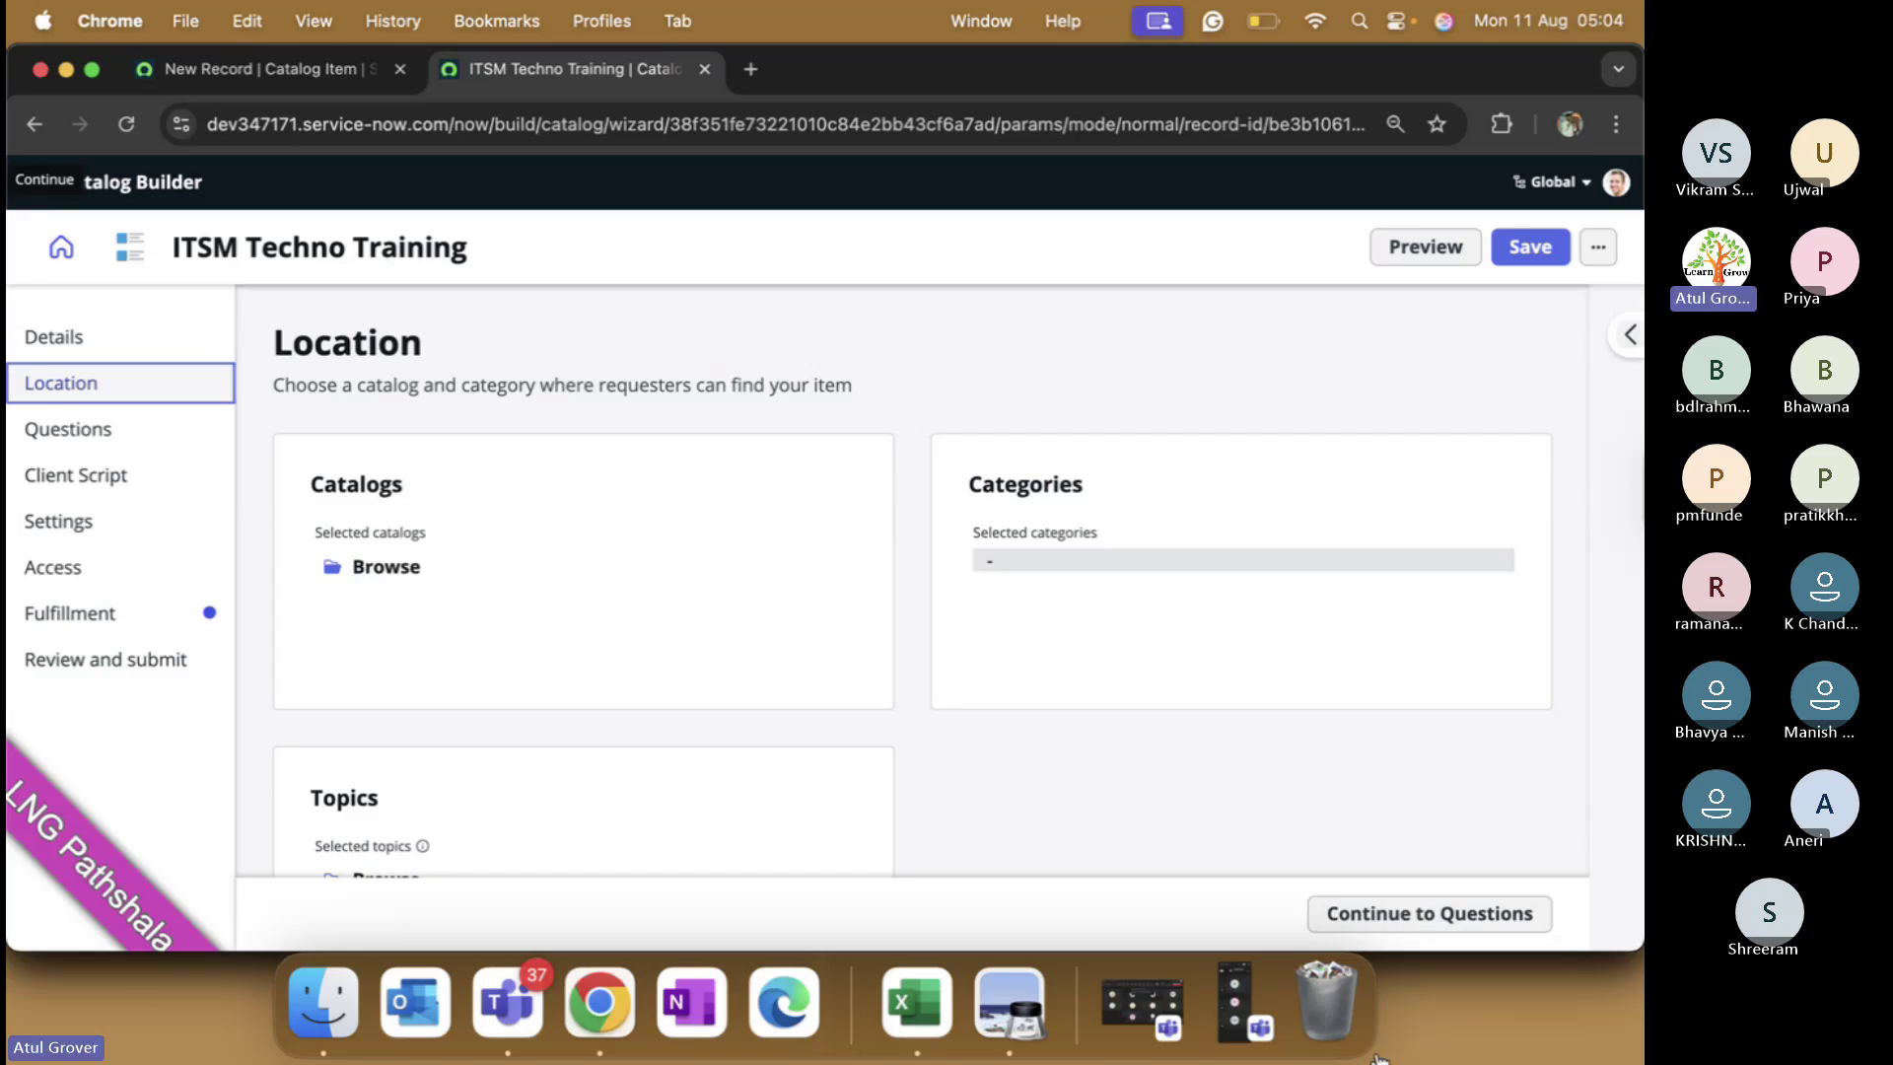
left_click(296, 69)
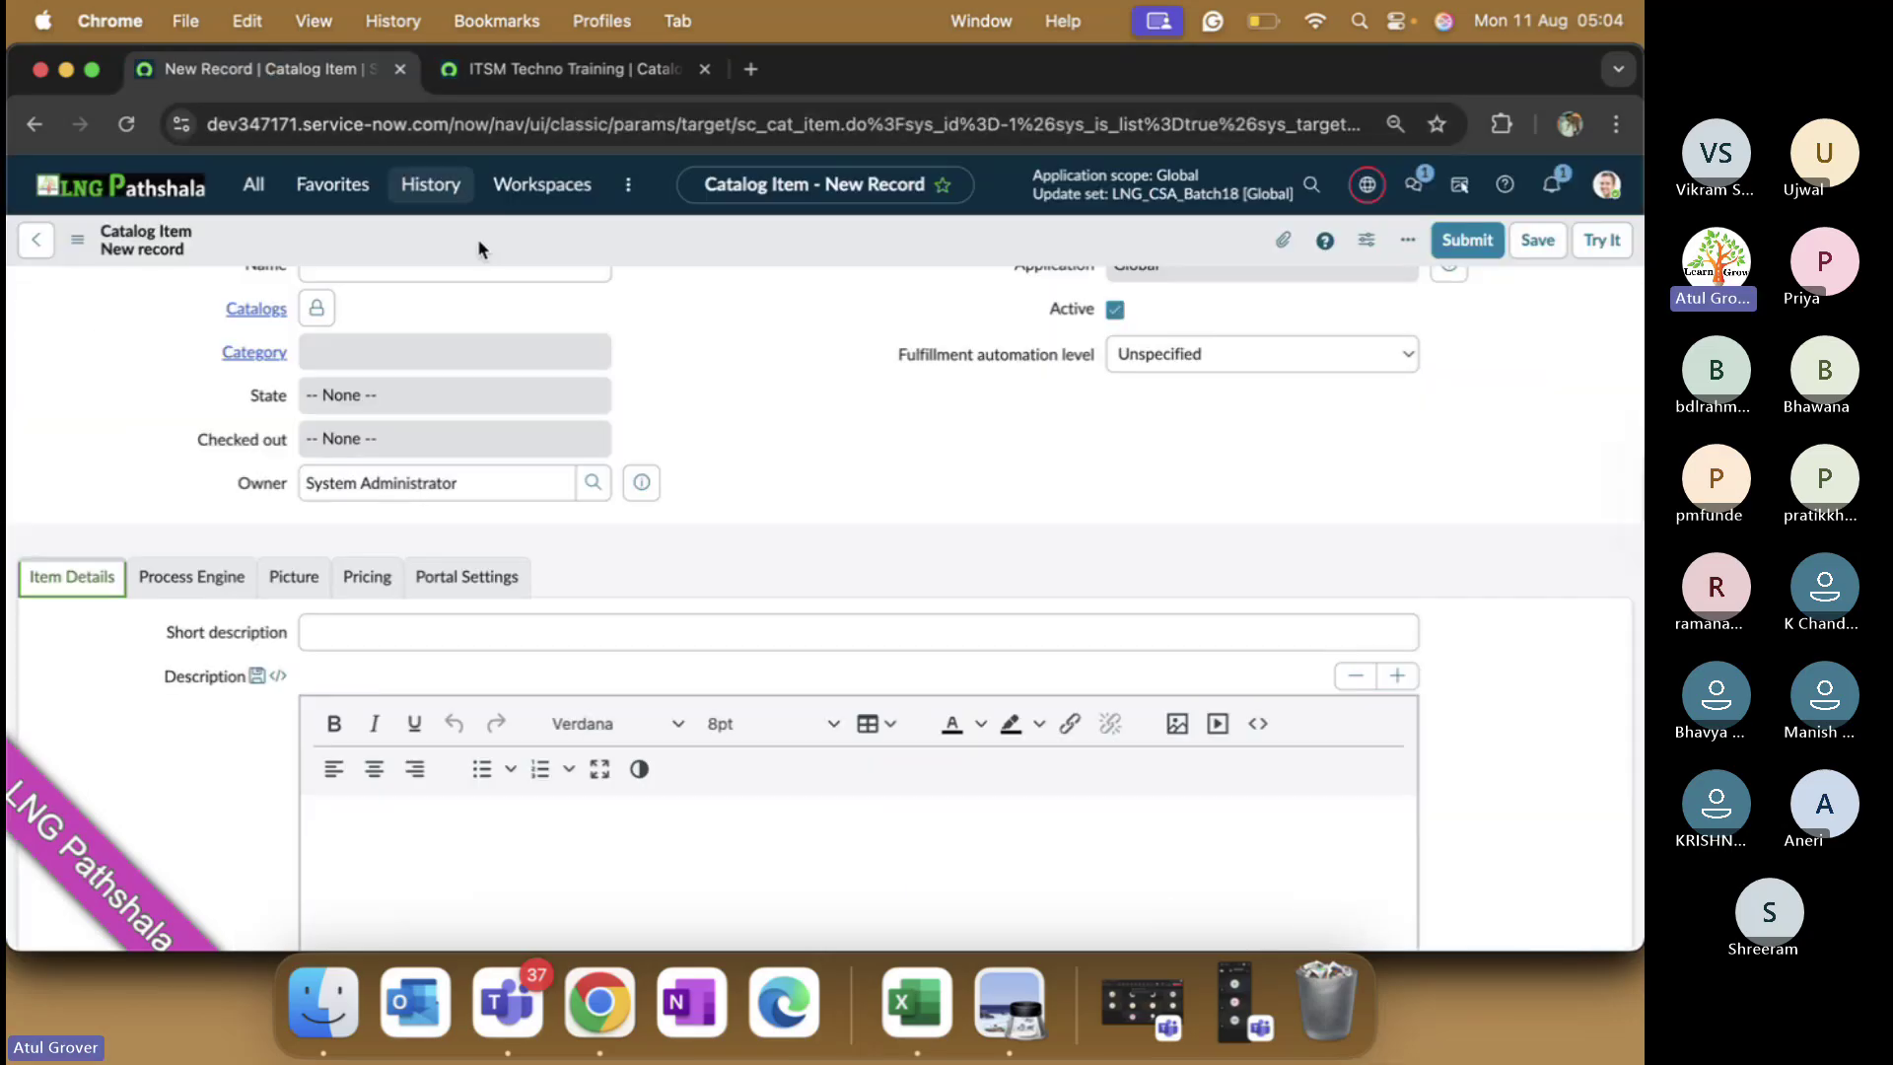
scroll(414, 394, "up", 2)
scroll(426, 374, "up", 1)
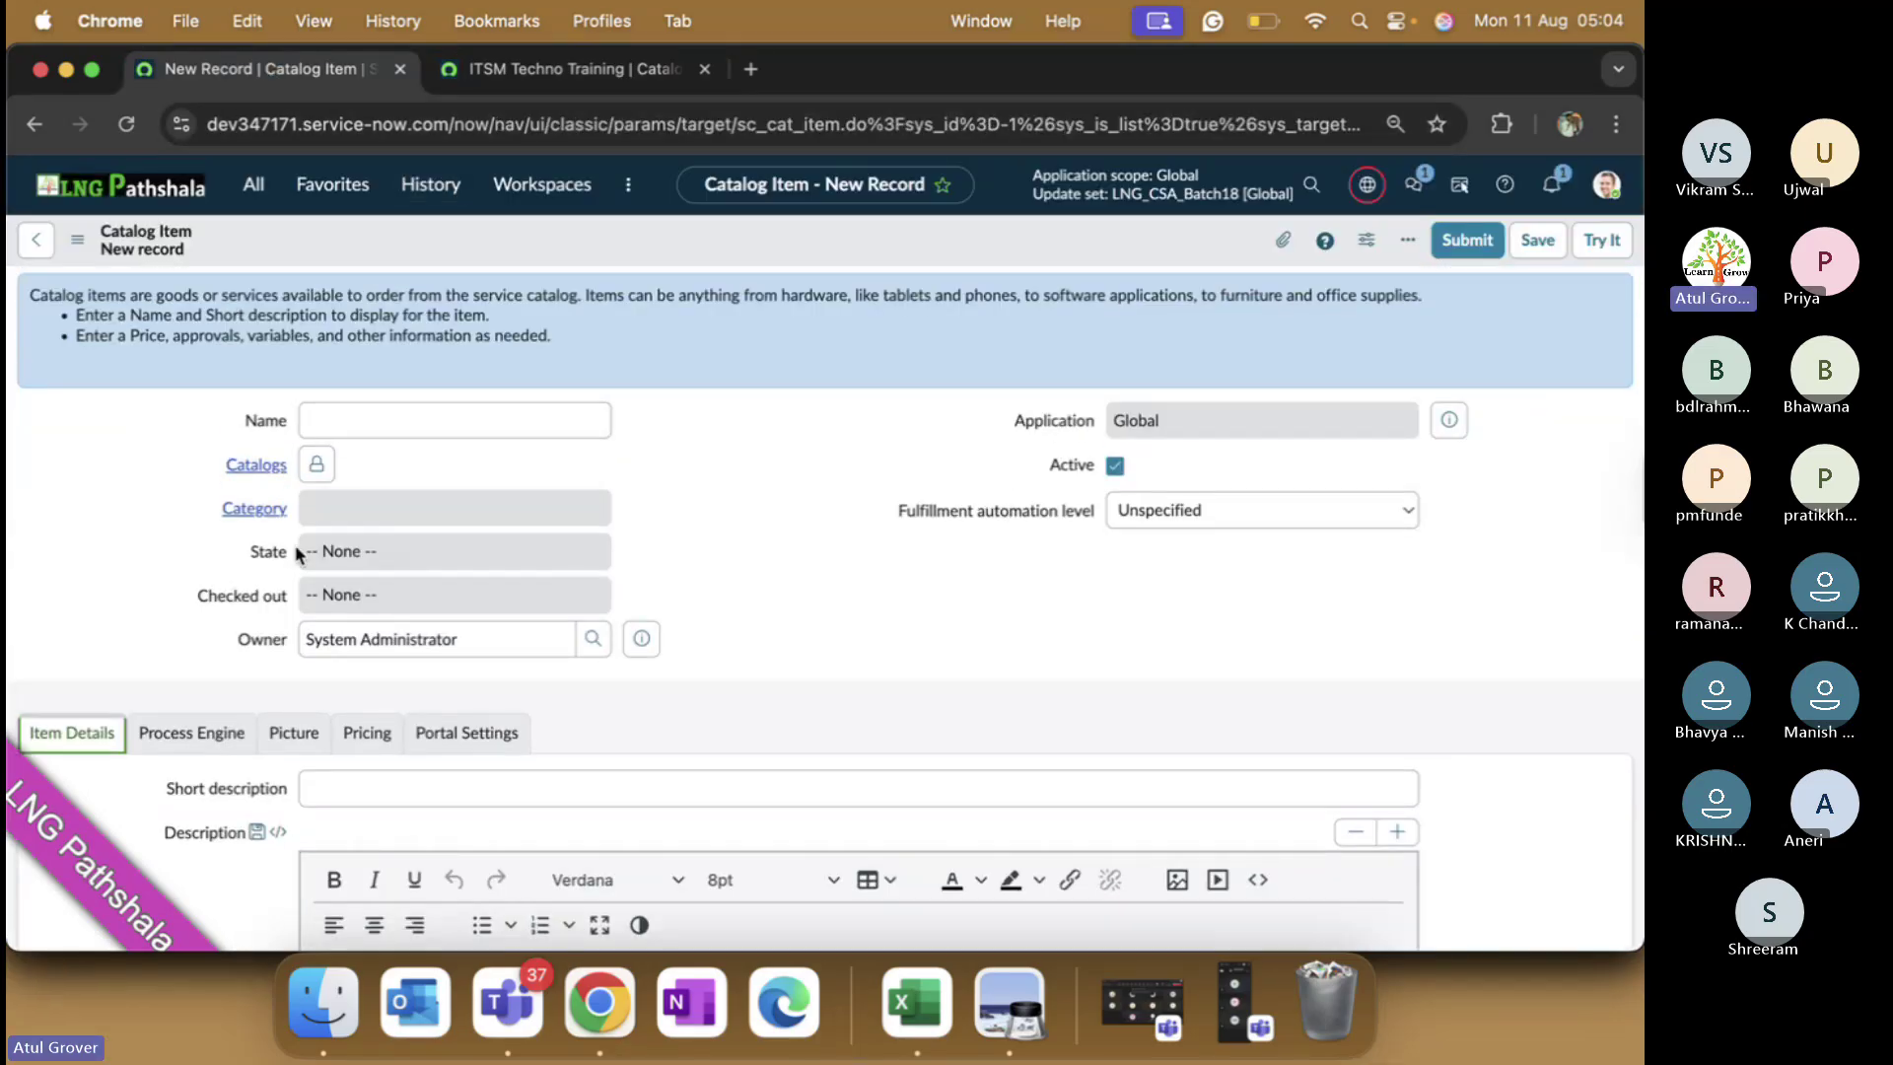
- Return to the ITSM Techno Training item, browse its available catalogs and search them for "LNG"
left_click(620, 71)
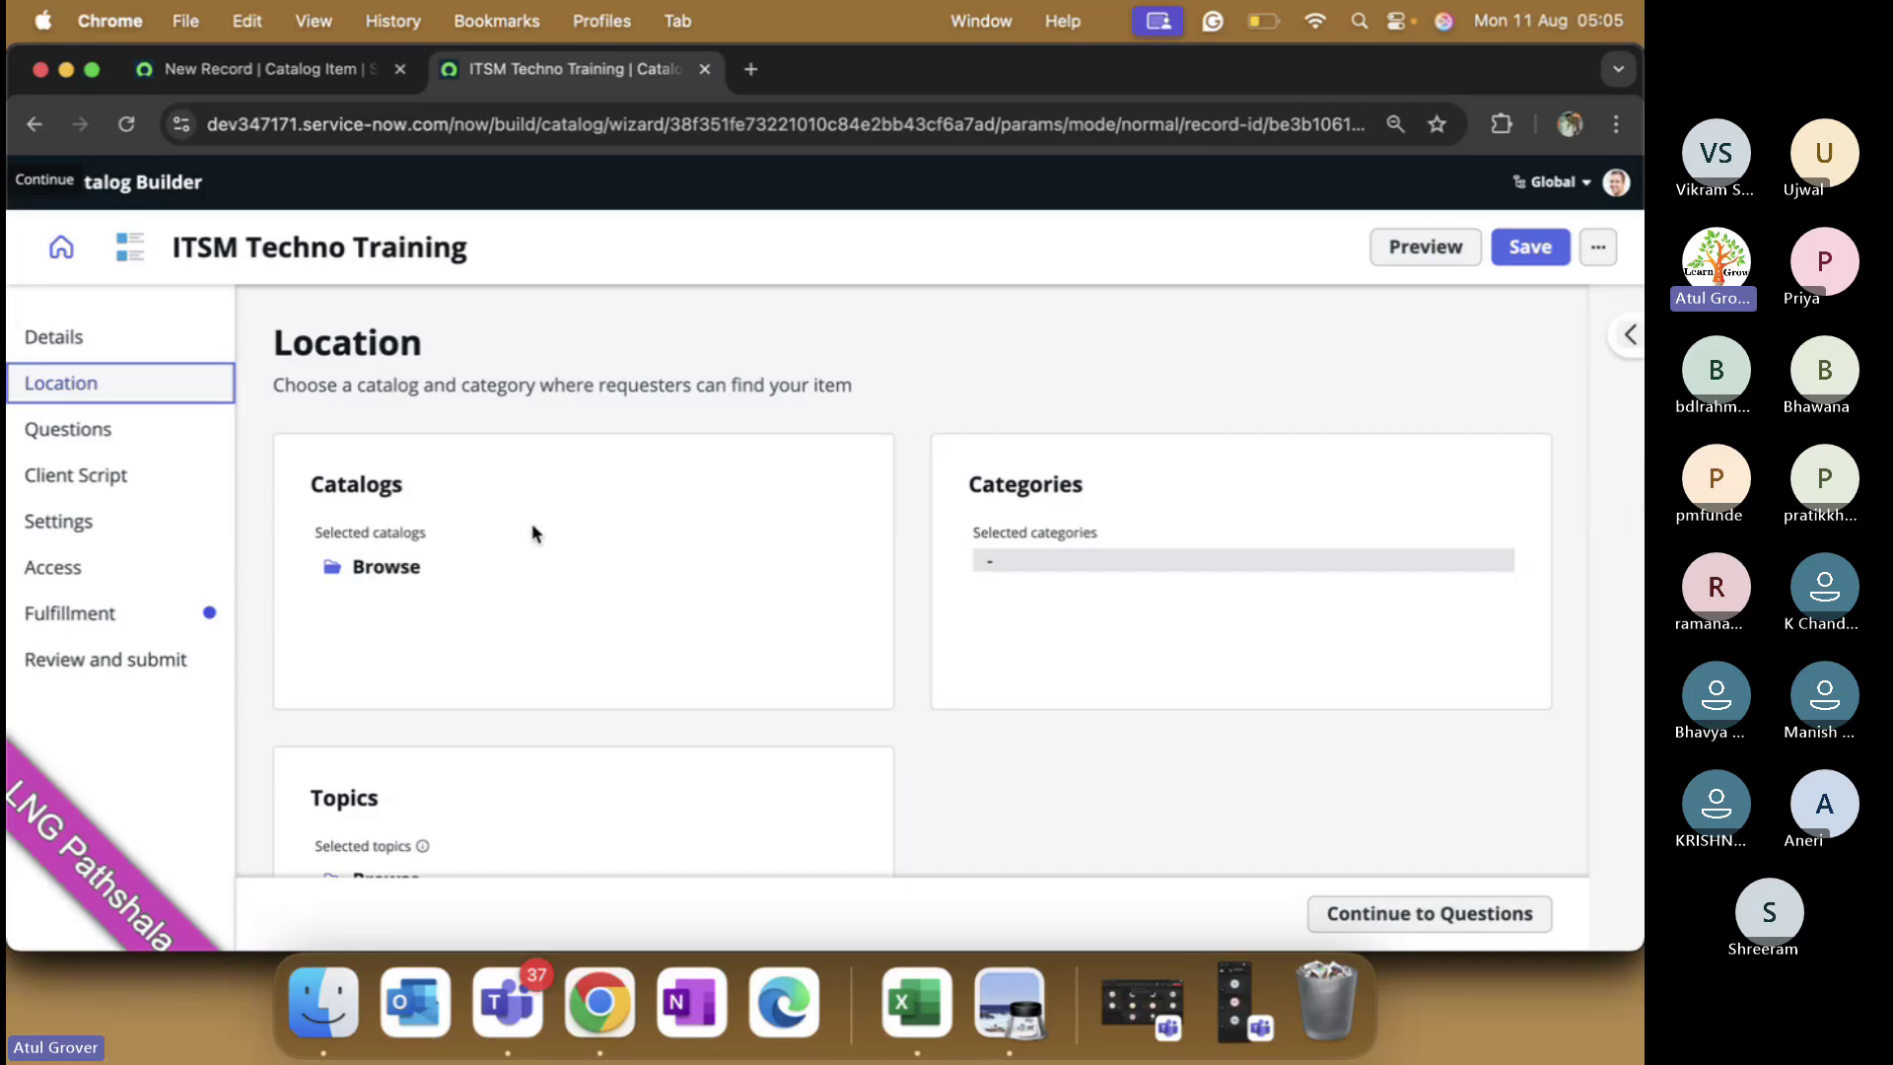
left_click(391, 569)
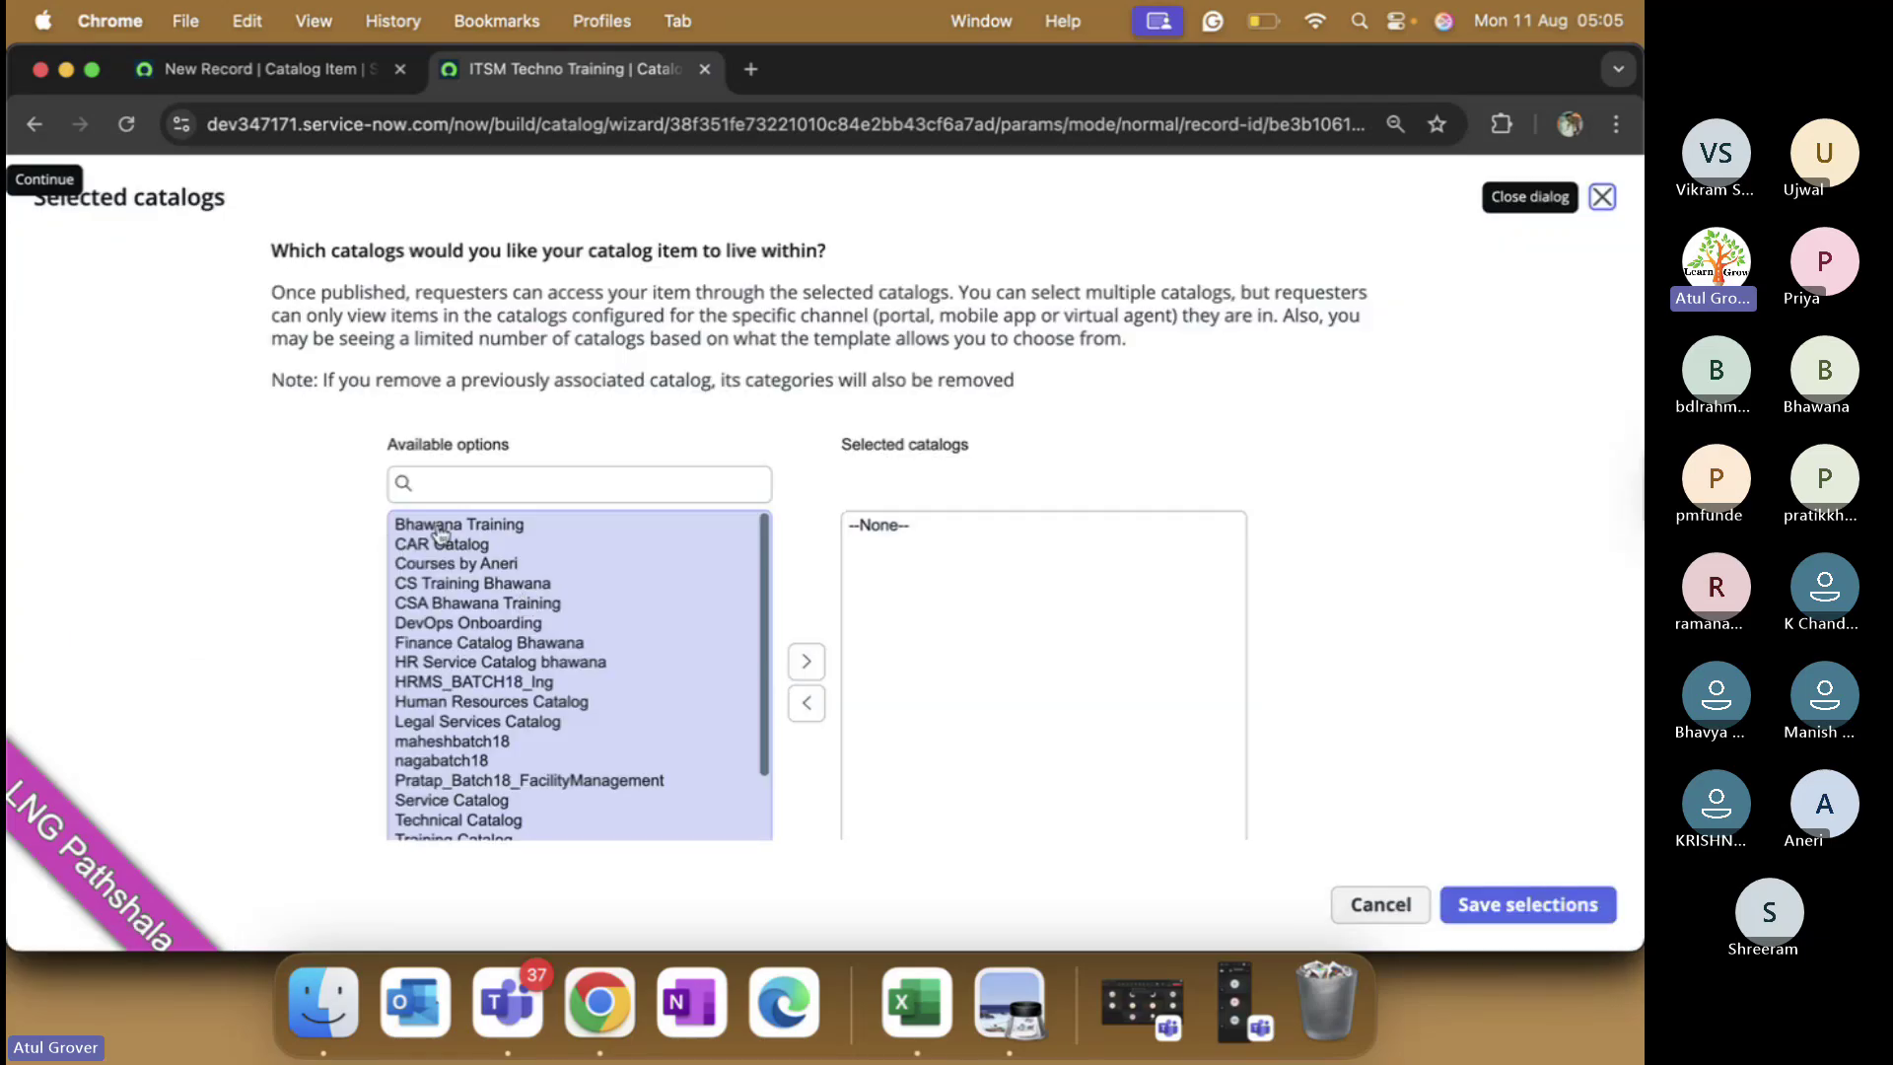
left_click(470, 483)
left_click(473, 490)
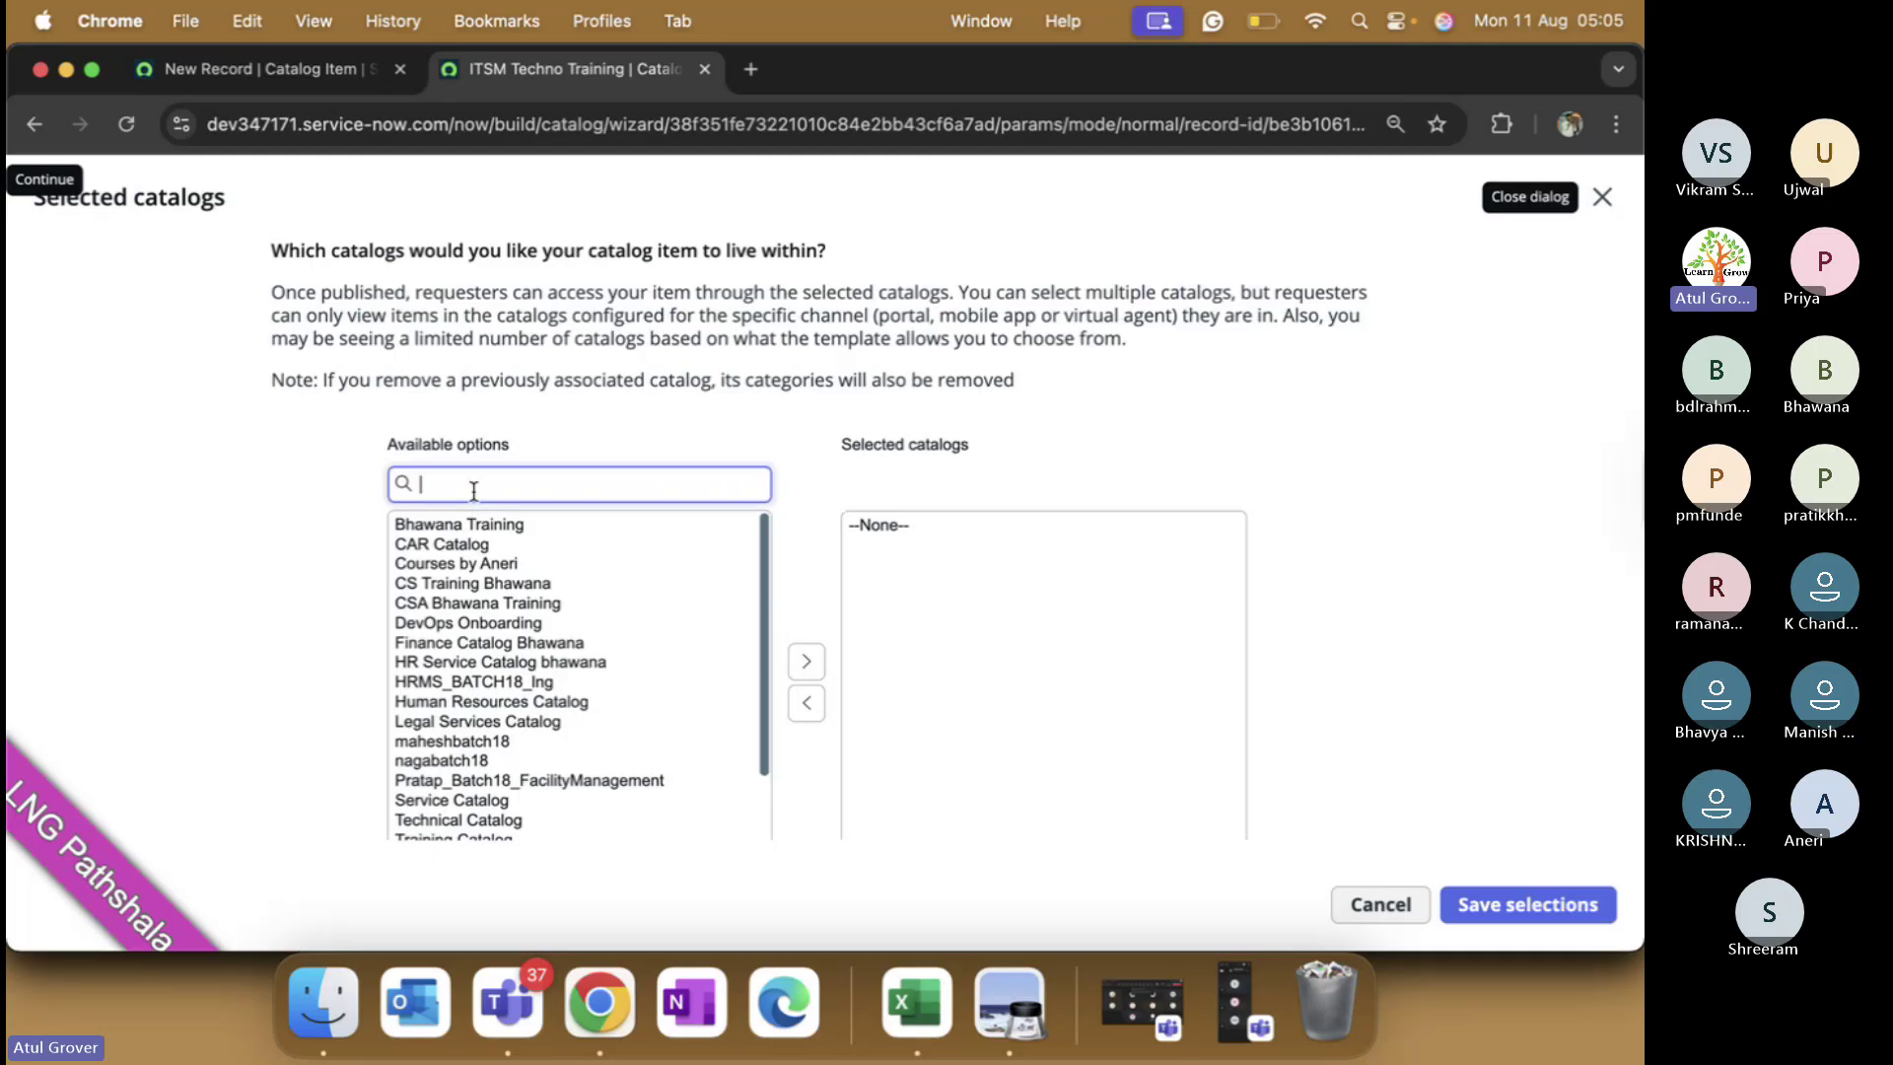
type("LNG")
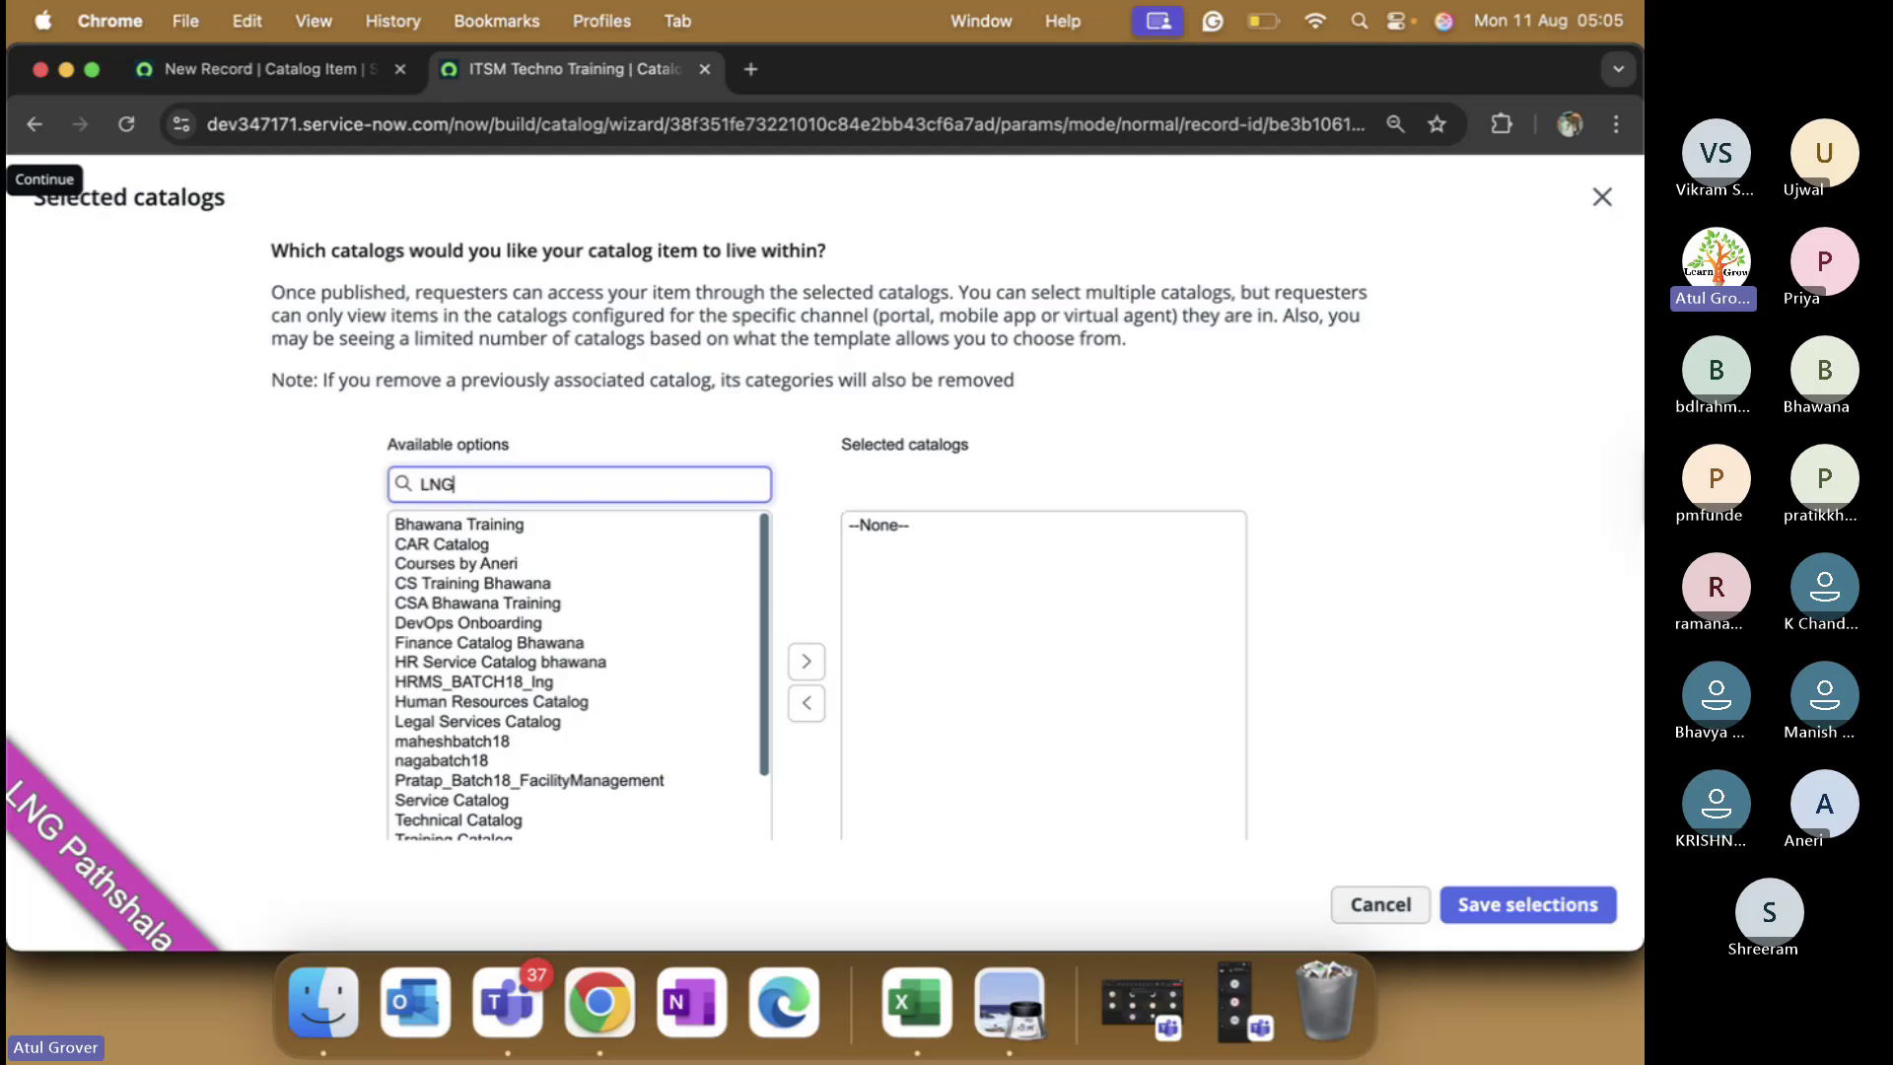
- Clear the catalog search and add the IT training catalog and Training Catalog to the selected catalogs
key("BackSpace")
key("BackSpace")
key("BackSpace")
key("super+a")
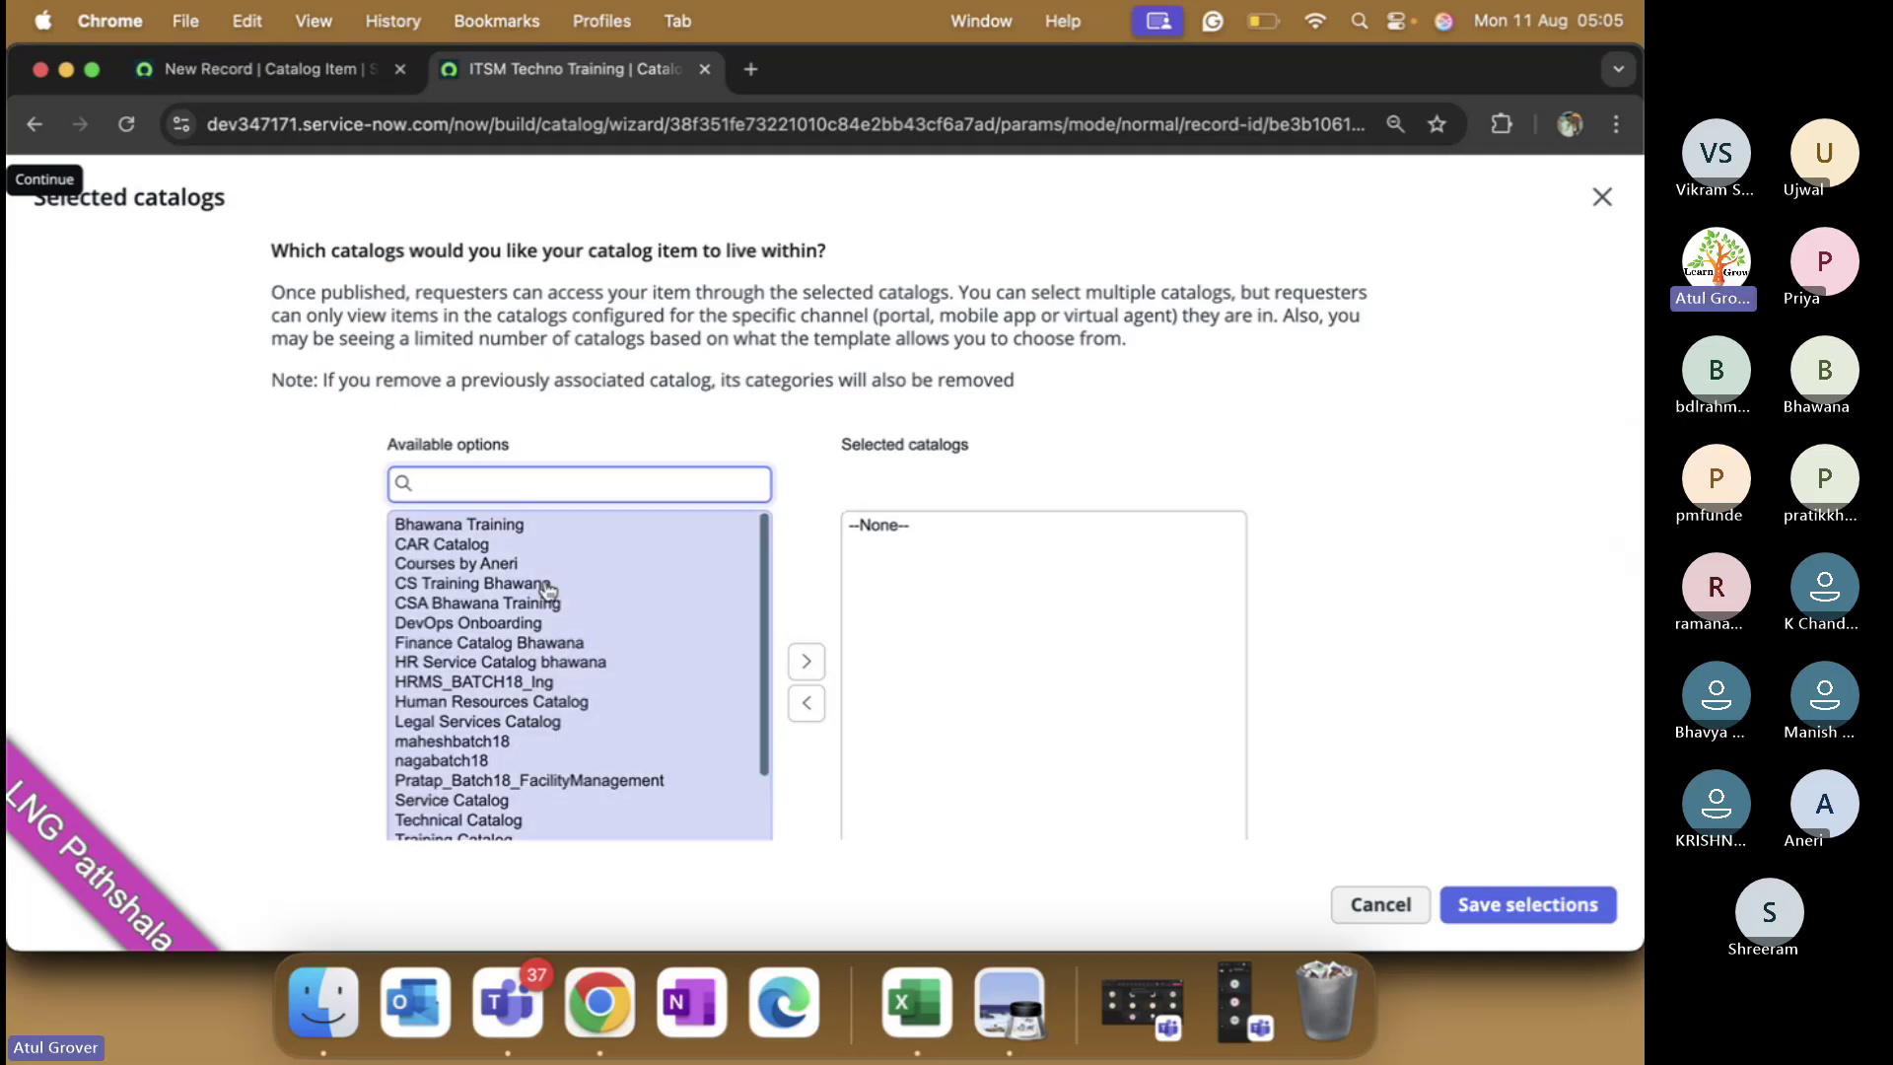
scroll(483, 722, "down", 2)
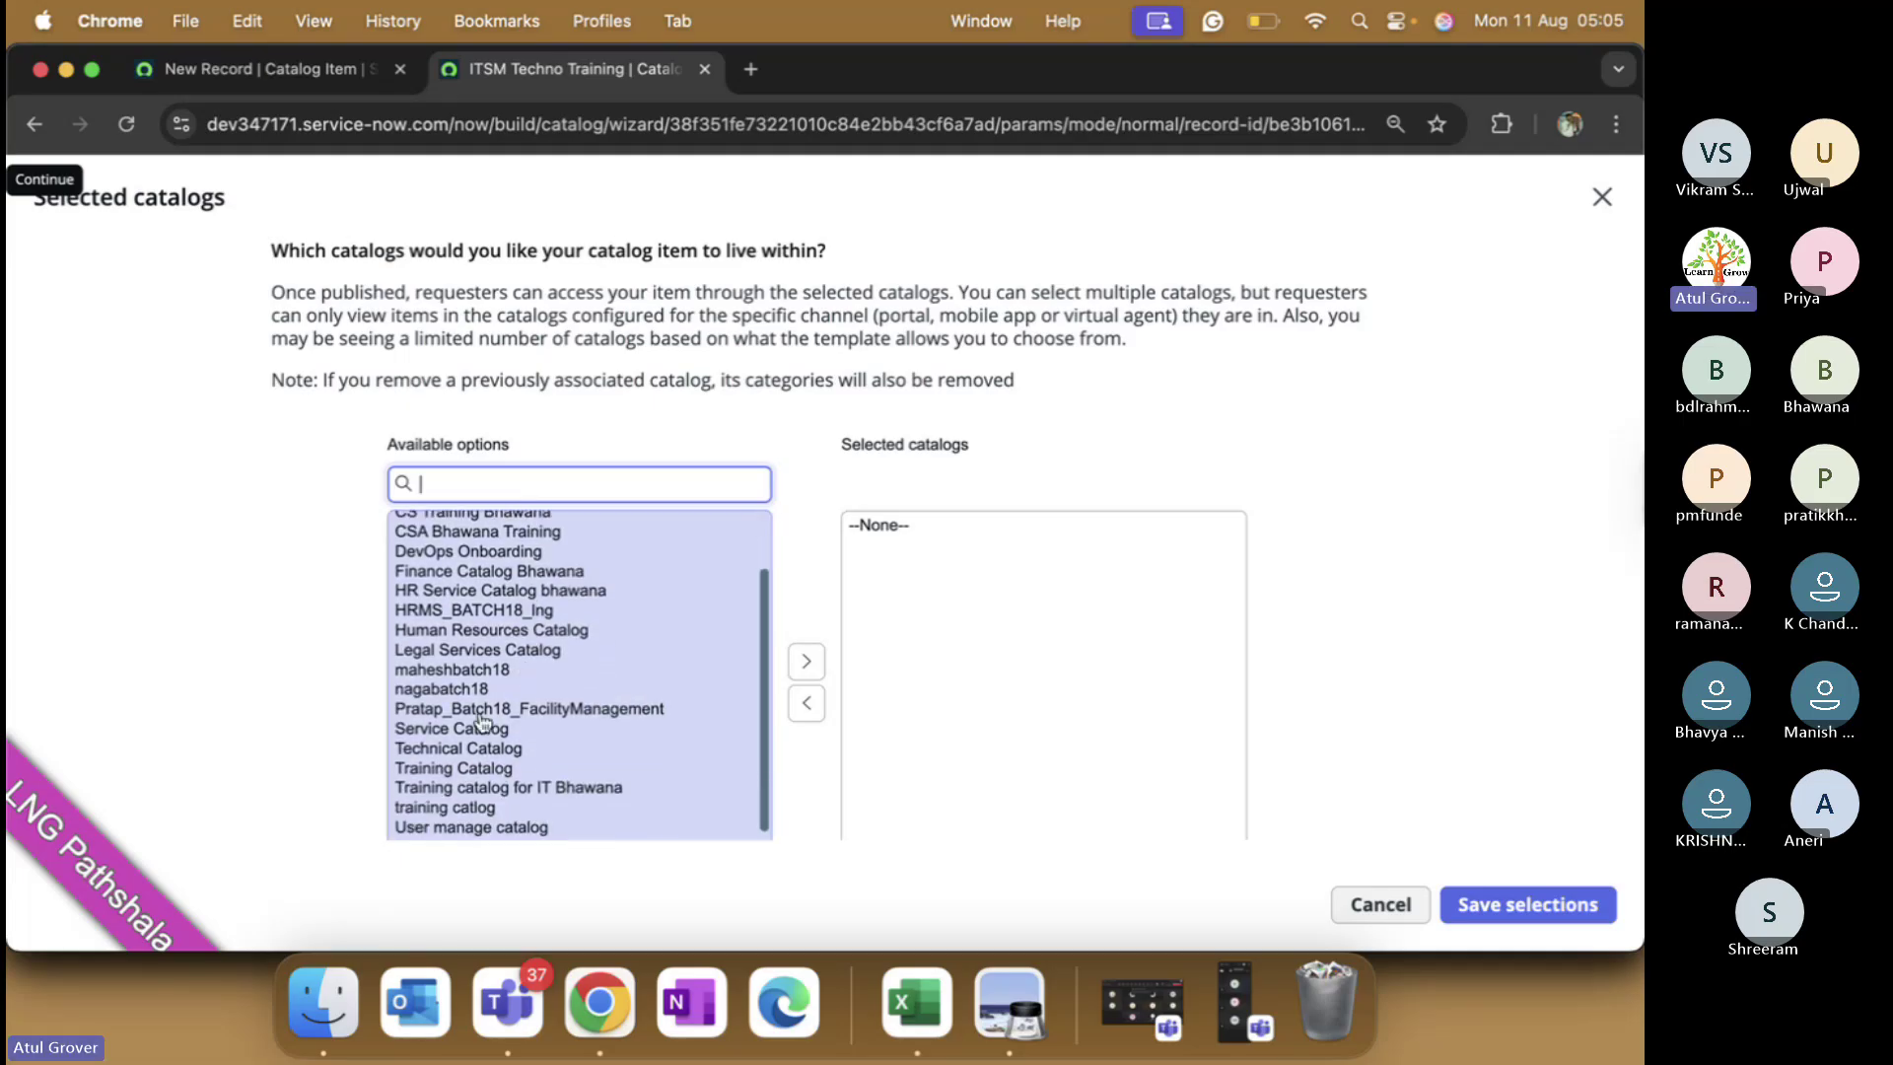
double_click(449, 786)
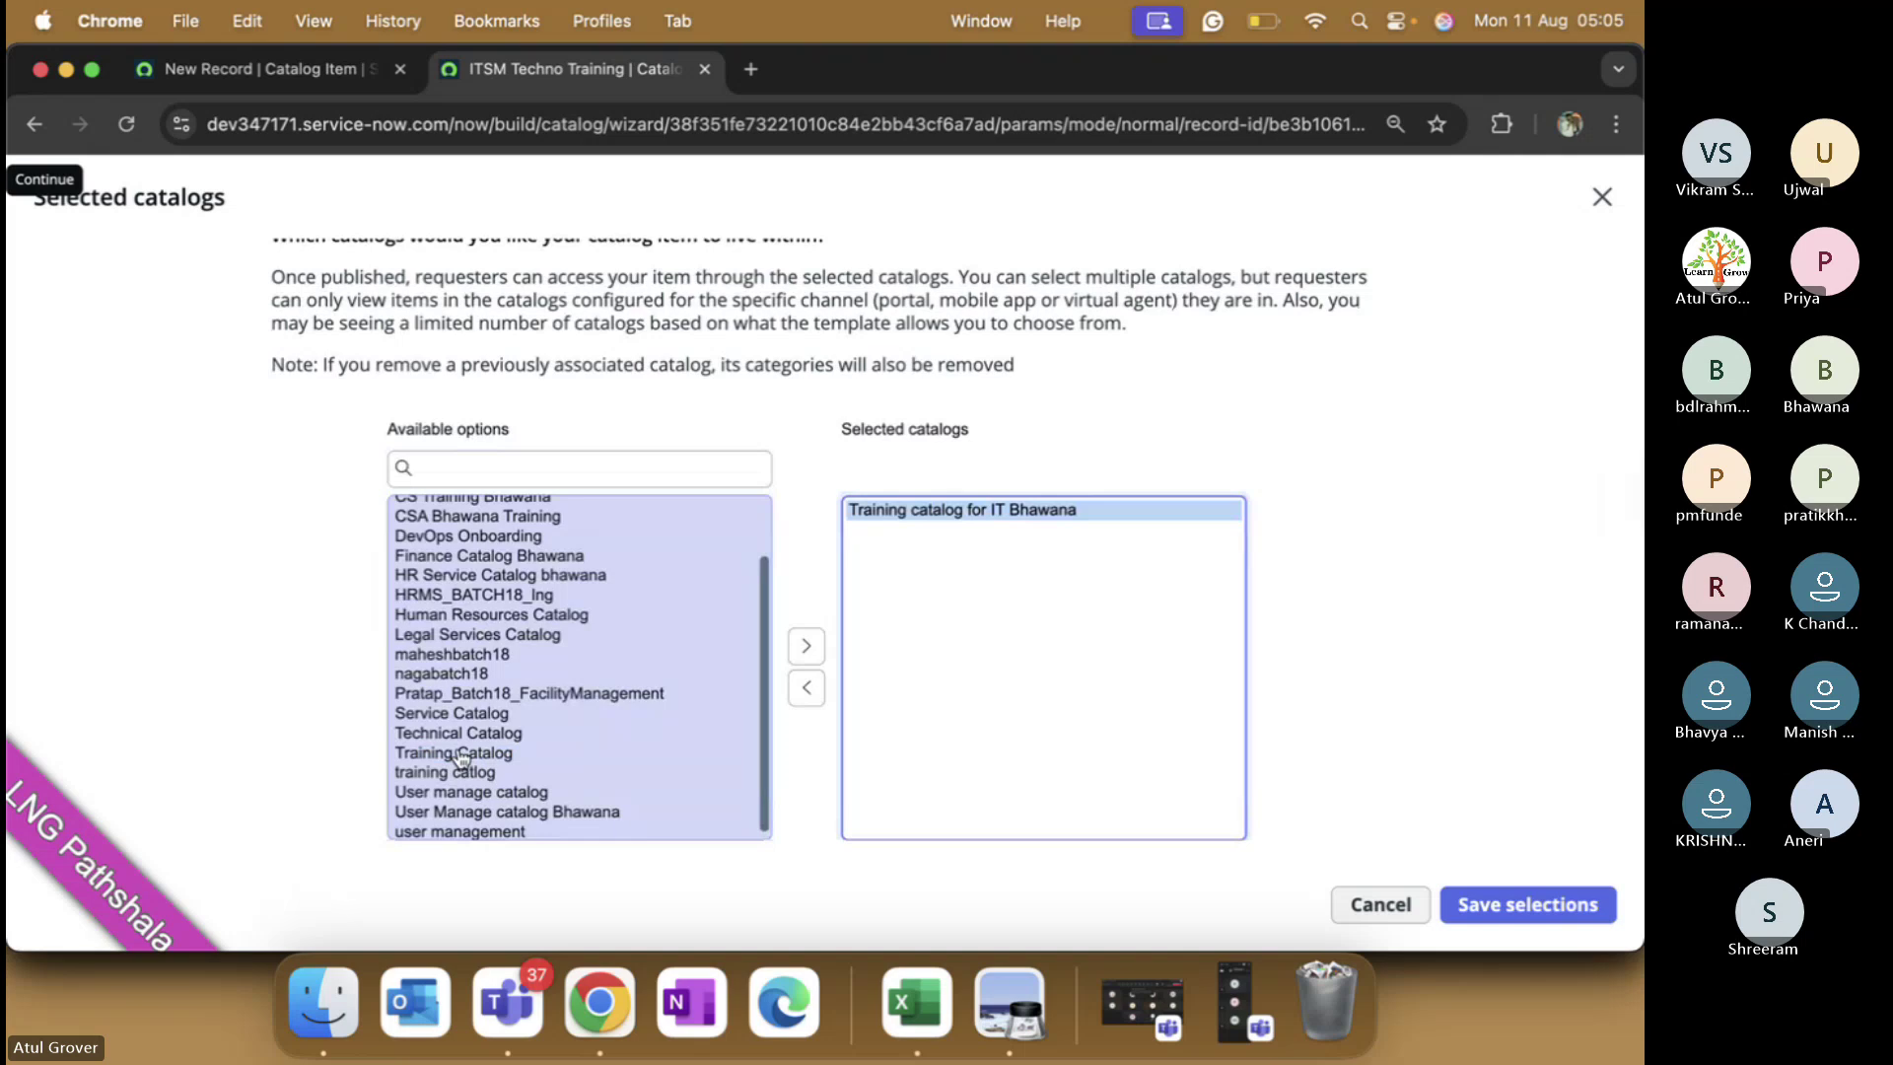
double_click(460, 755)
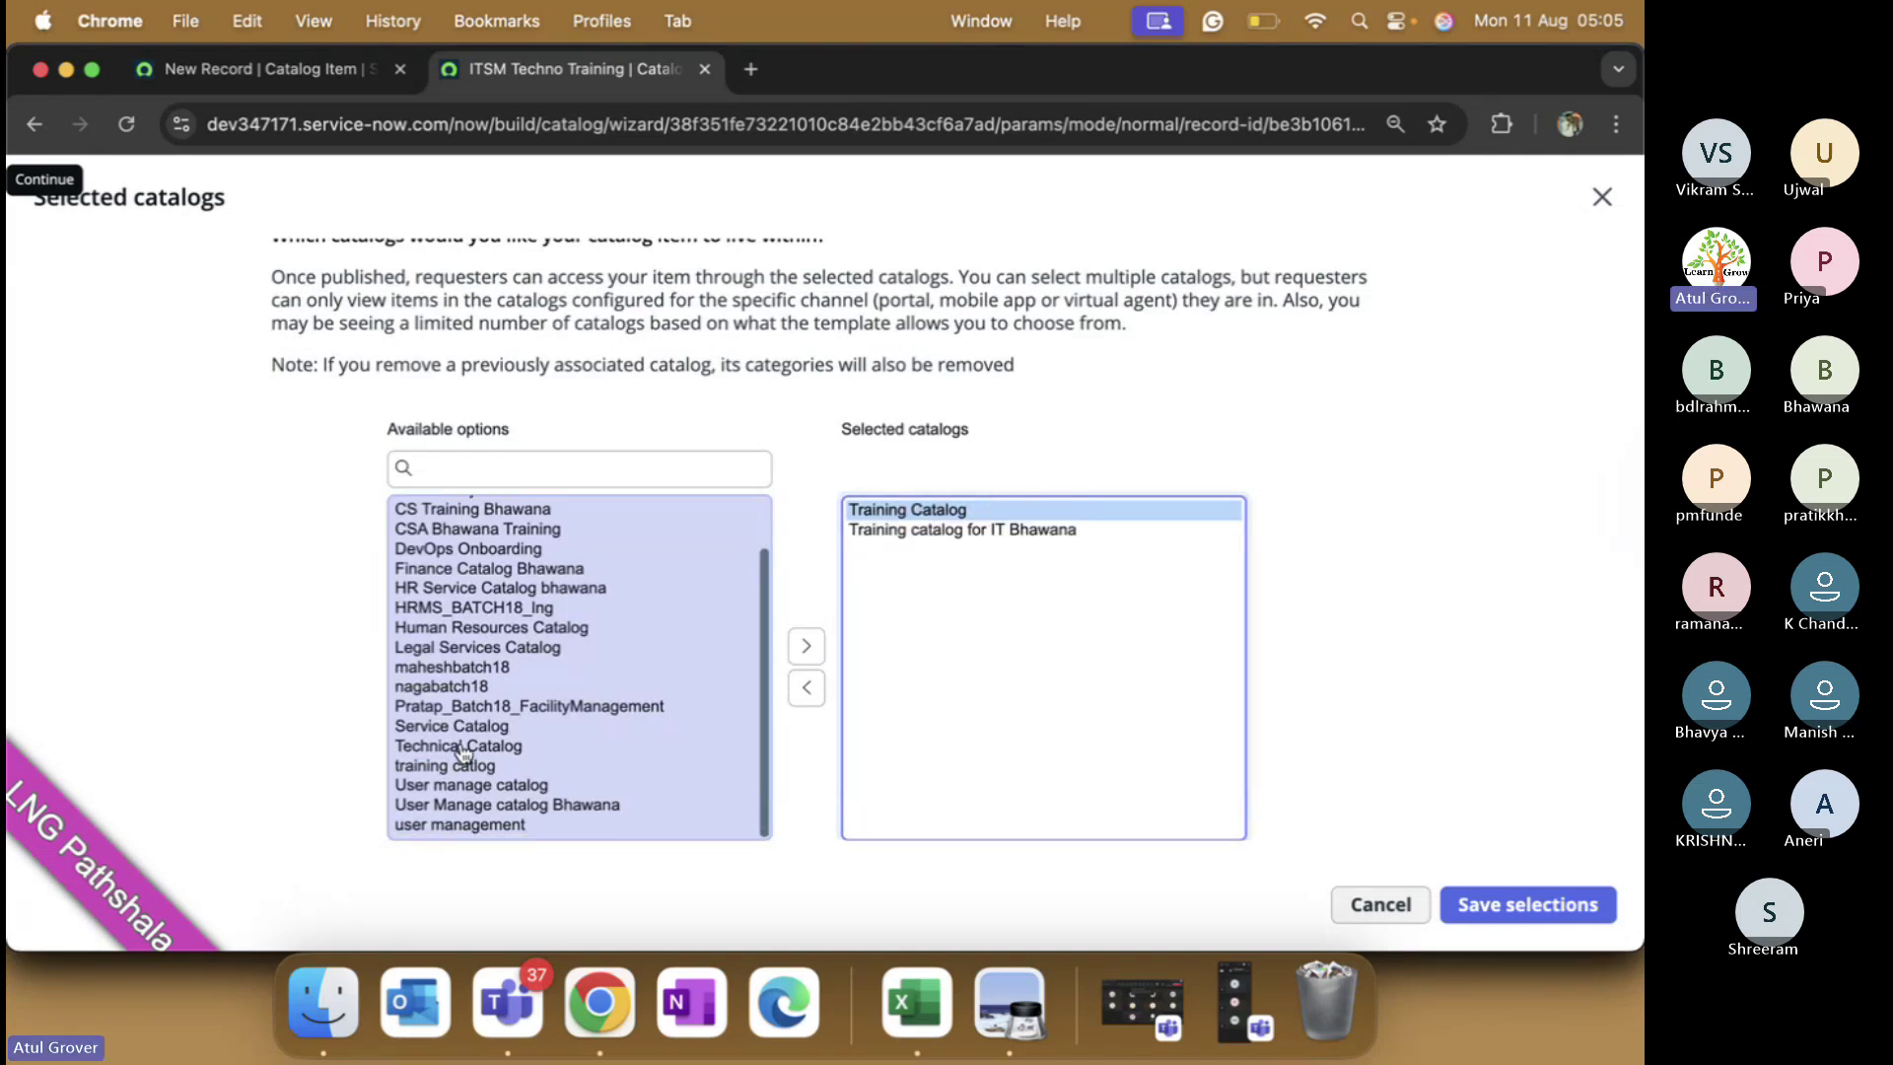
- Add the first trainee-named batch18 catalog, the CSA training catalog and the first-listed training catalog, and save the catalog selections
double_click(461, 657)
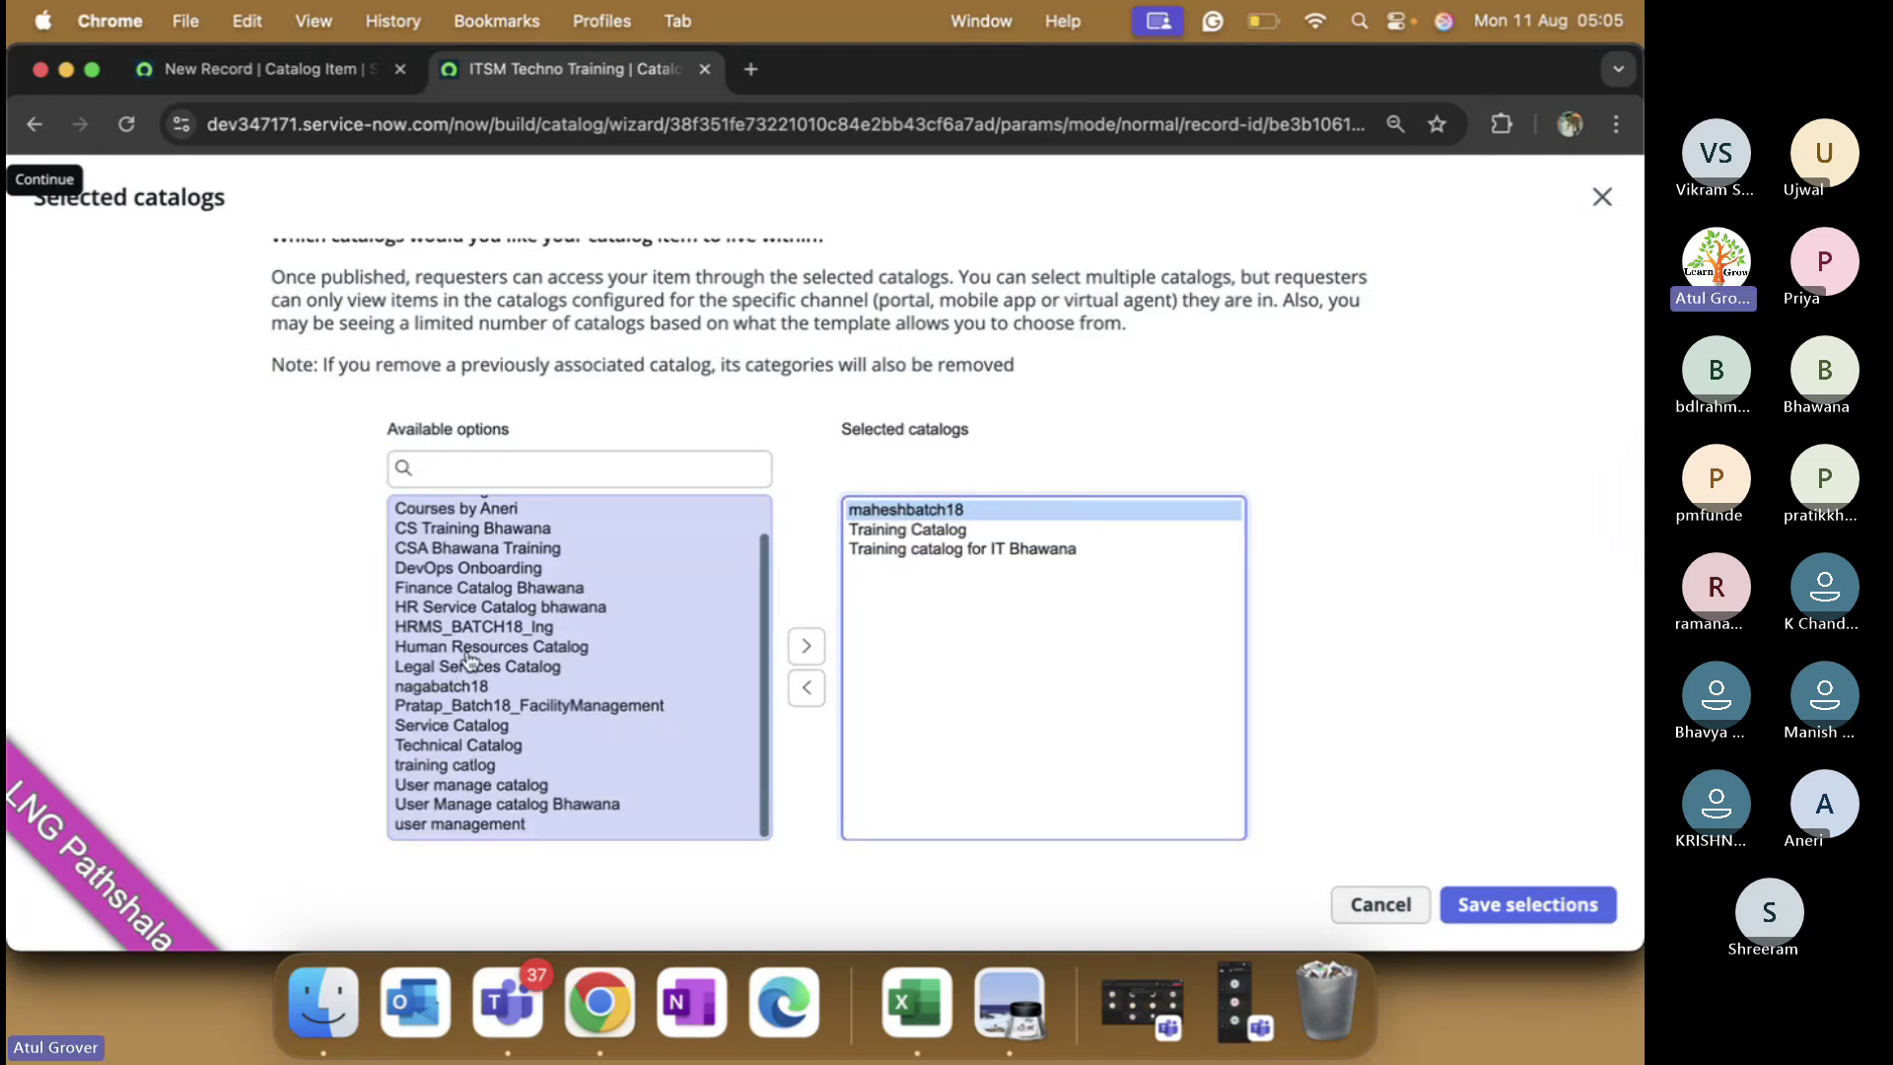
double_click(474, 548)
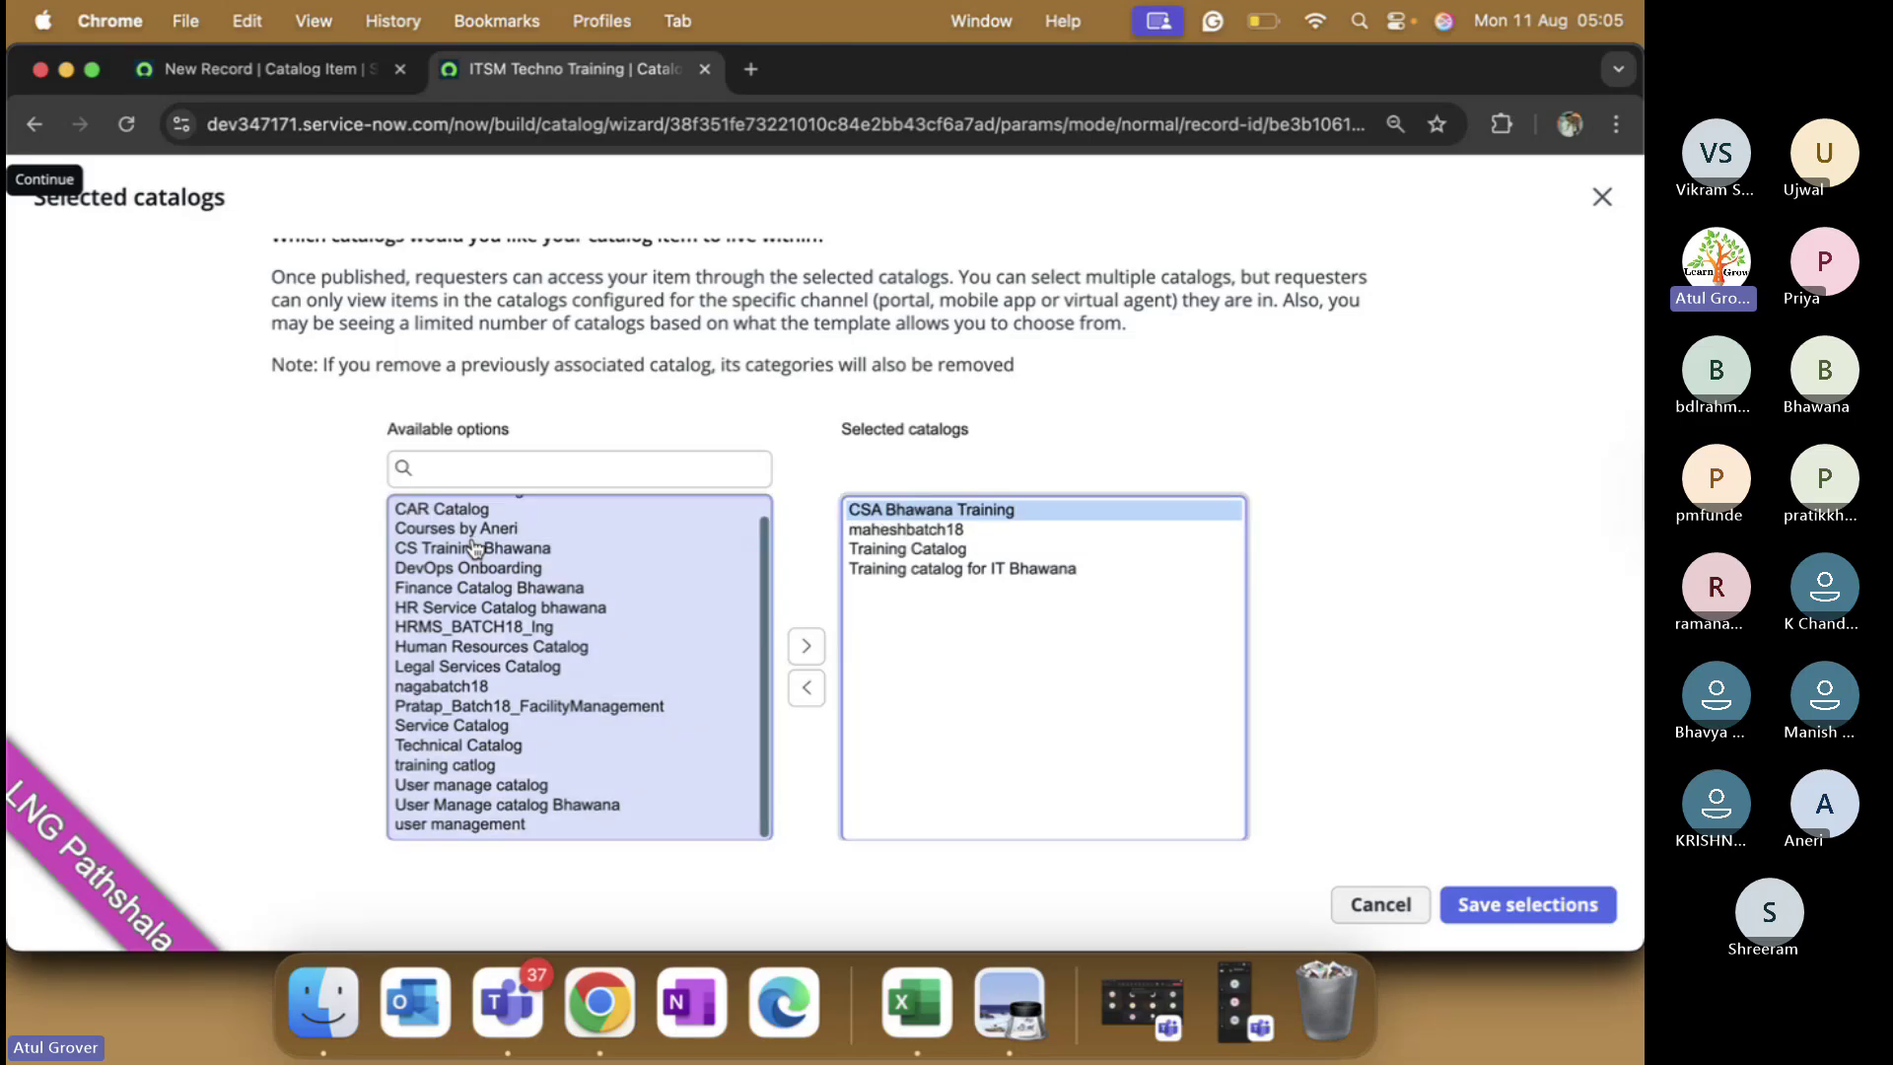
scroll(471, 533, "up", 1)
left_click(467, 511)
double_click(467, 510)
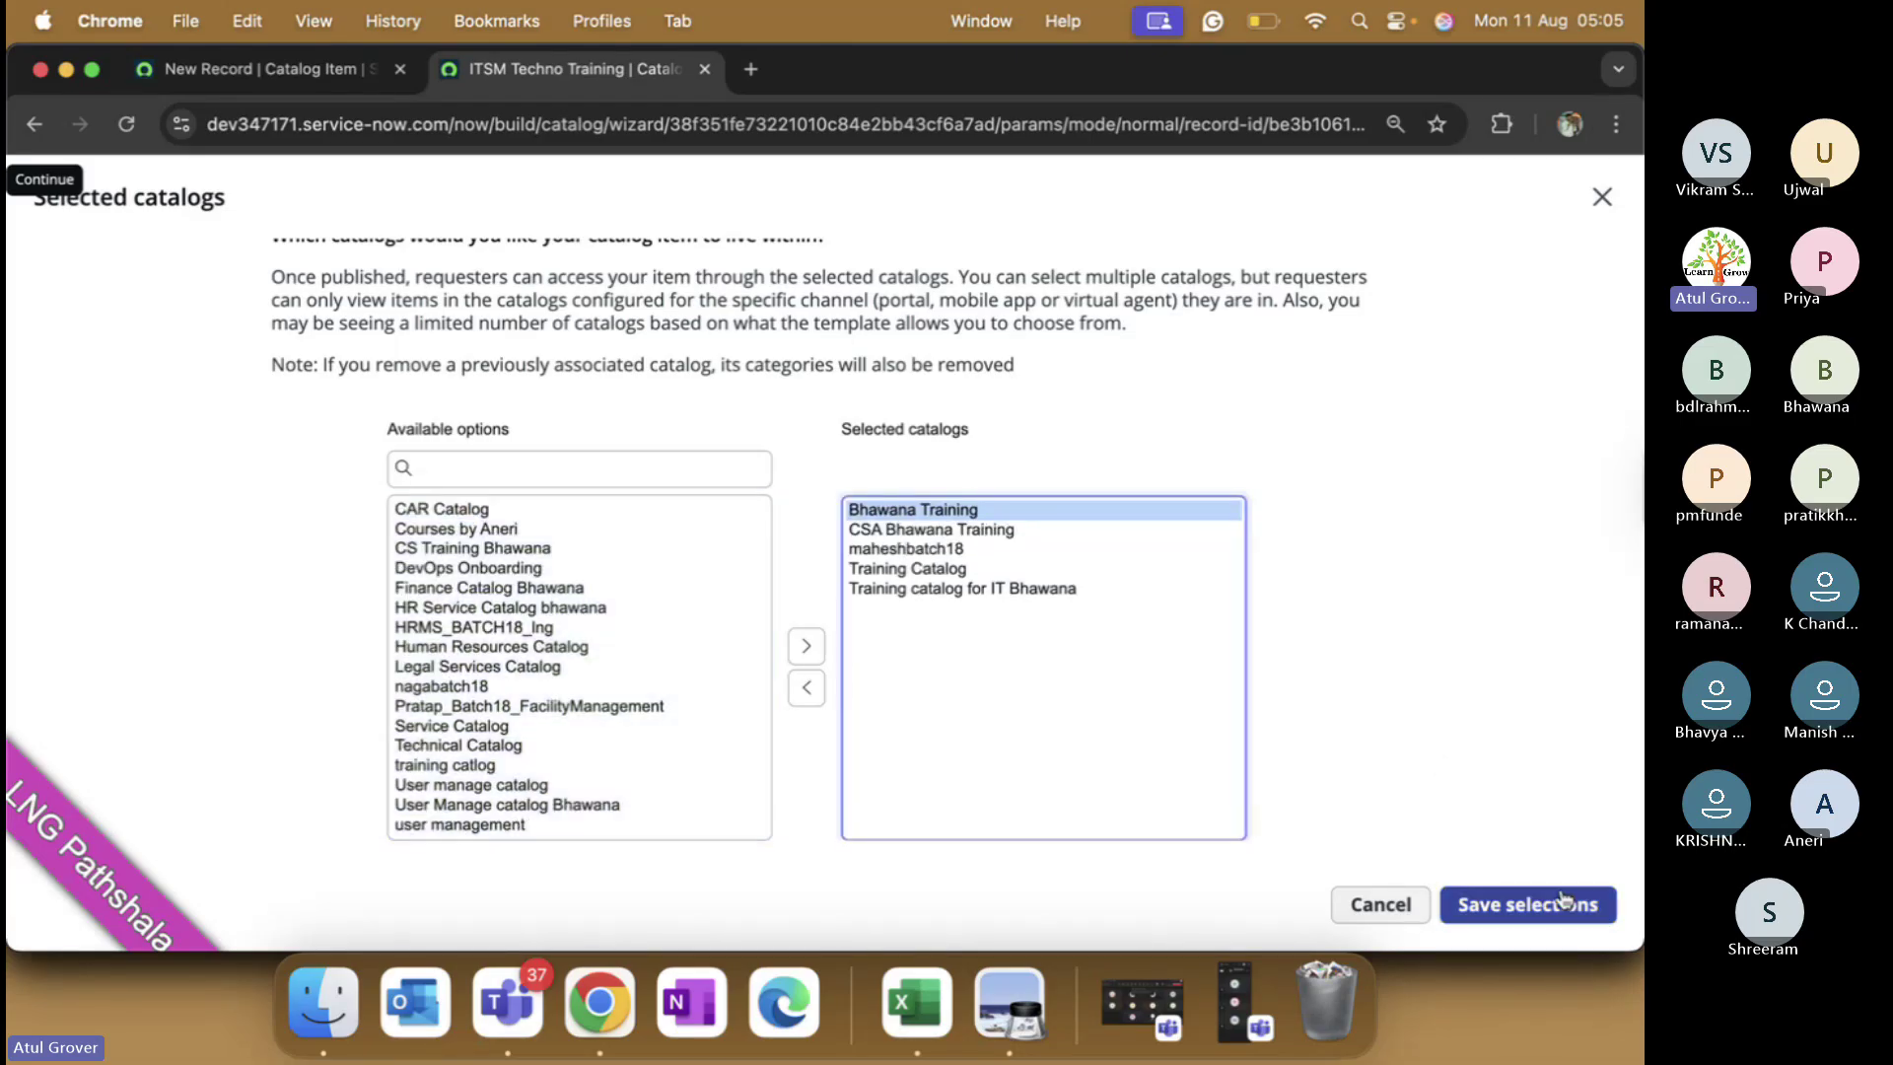
left_click(1530, 904)
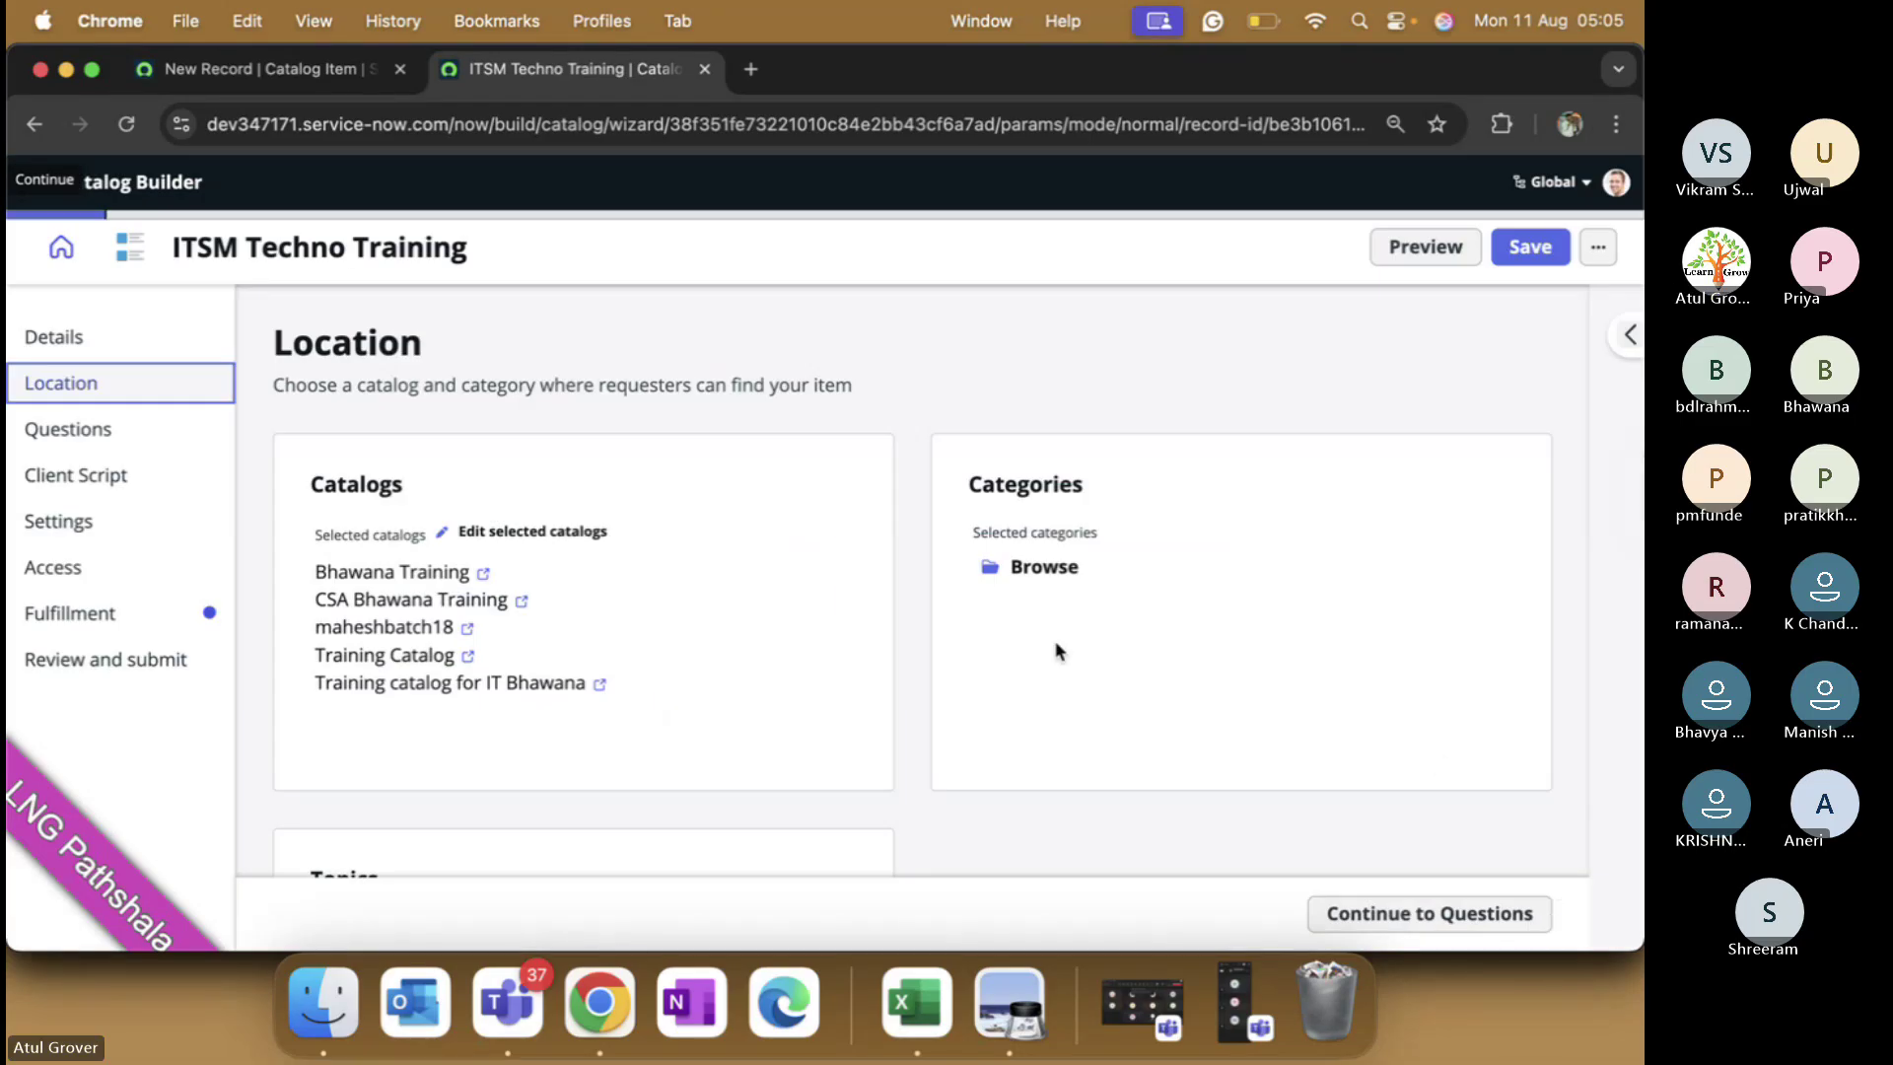
- Assign the Techno Functional, developer batch and Training HR categories to the item and save the selections
left_click(1037, 572)
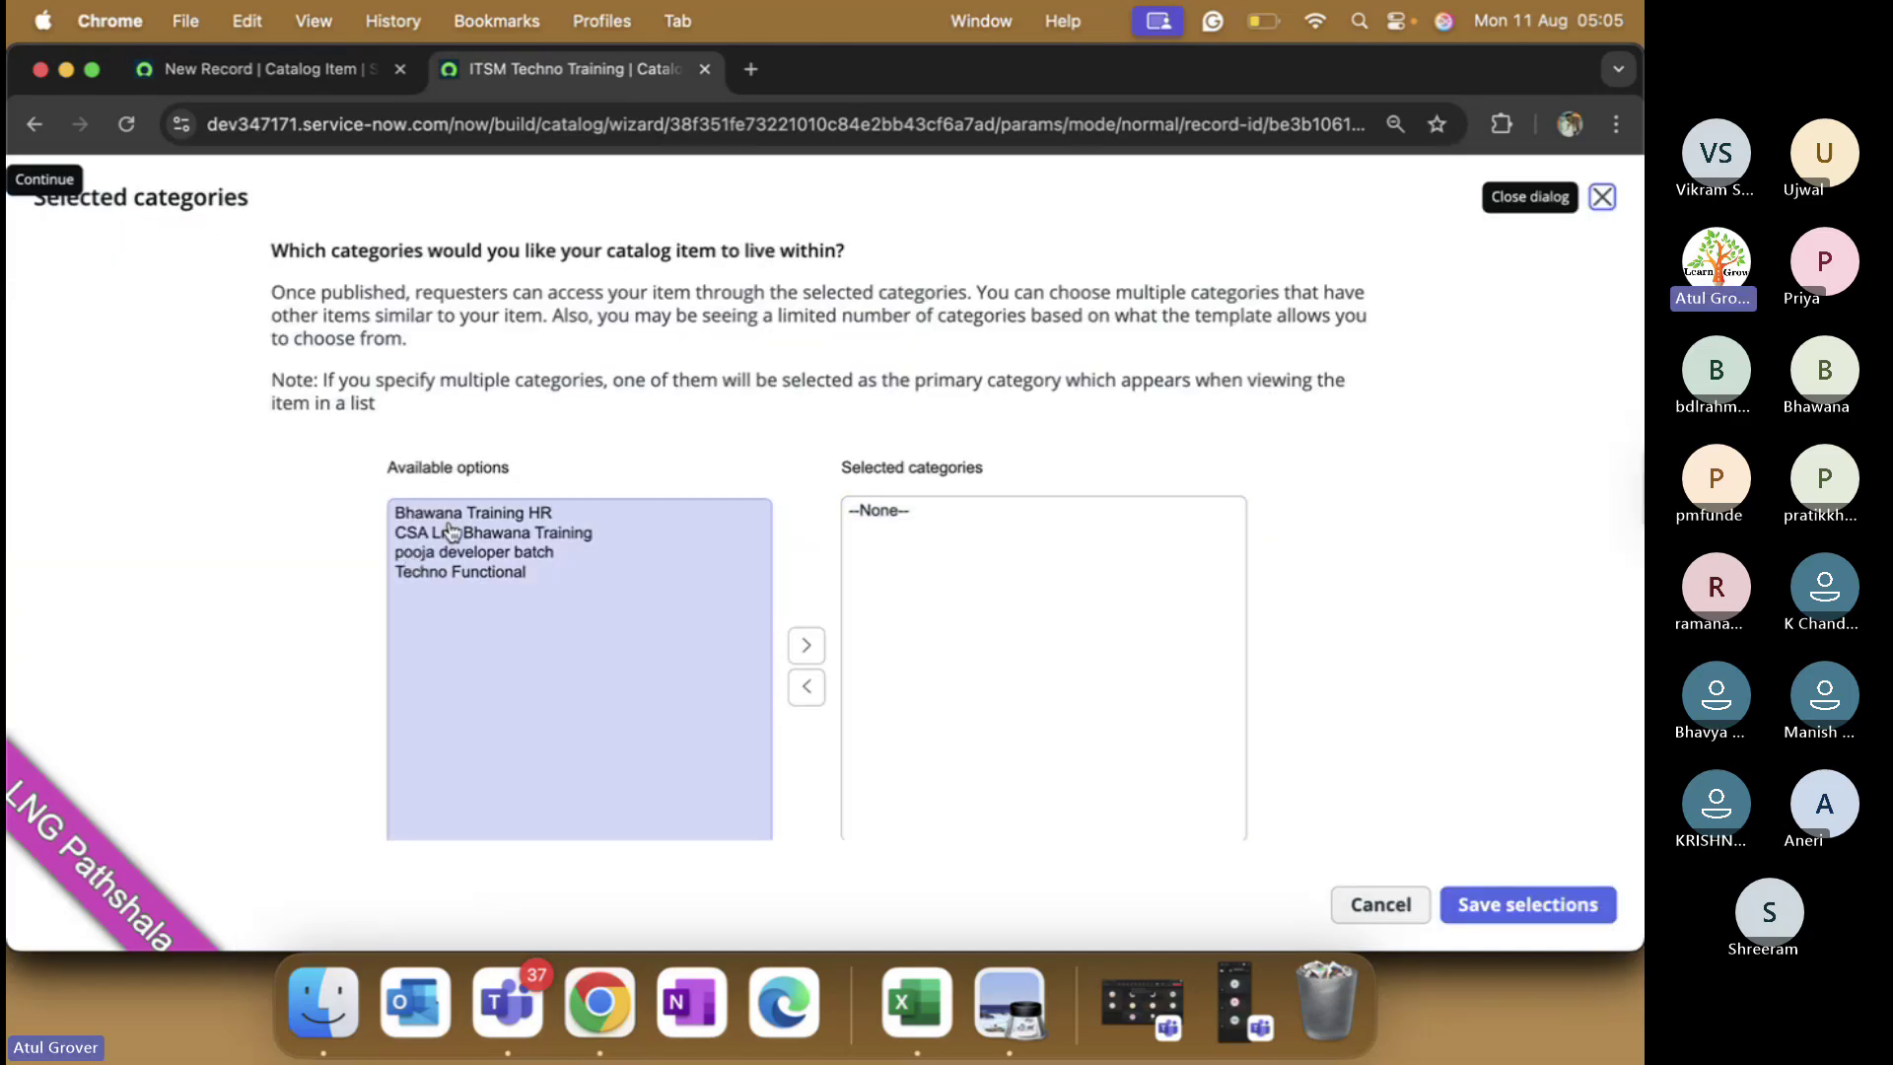
double_click(446, 577)
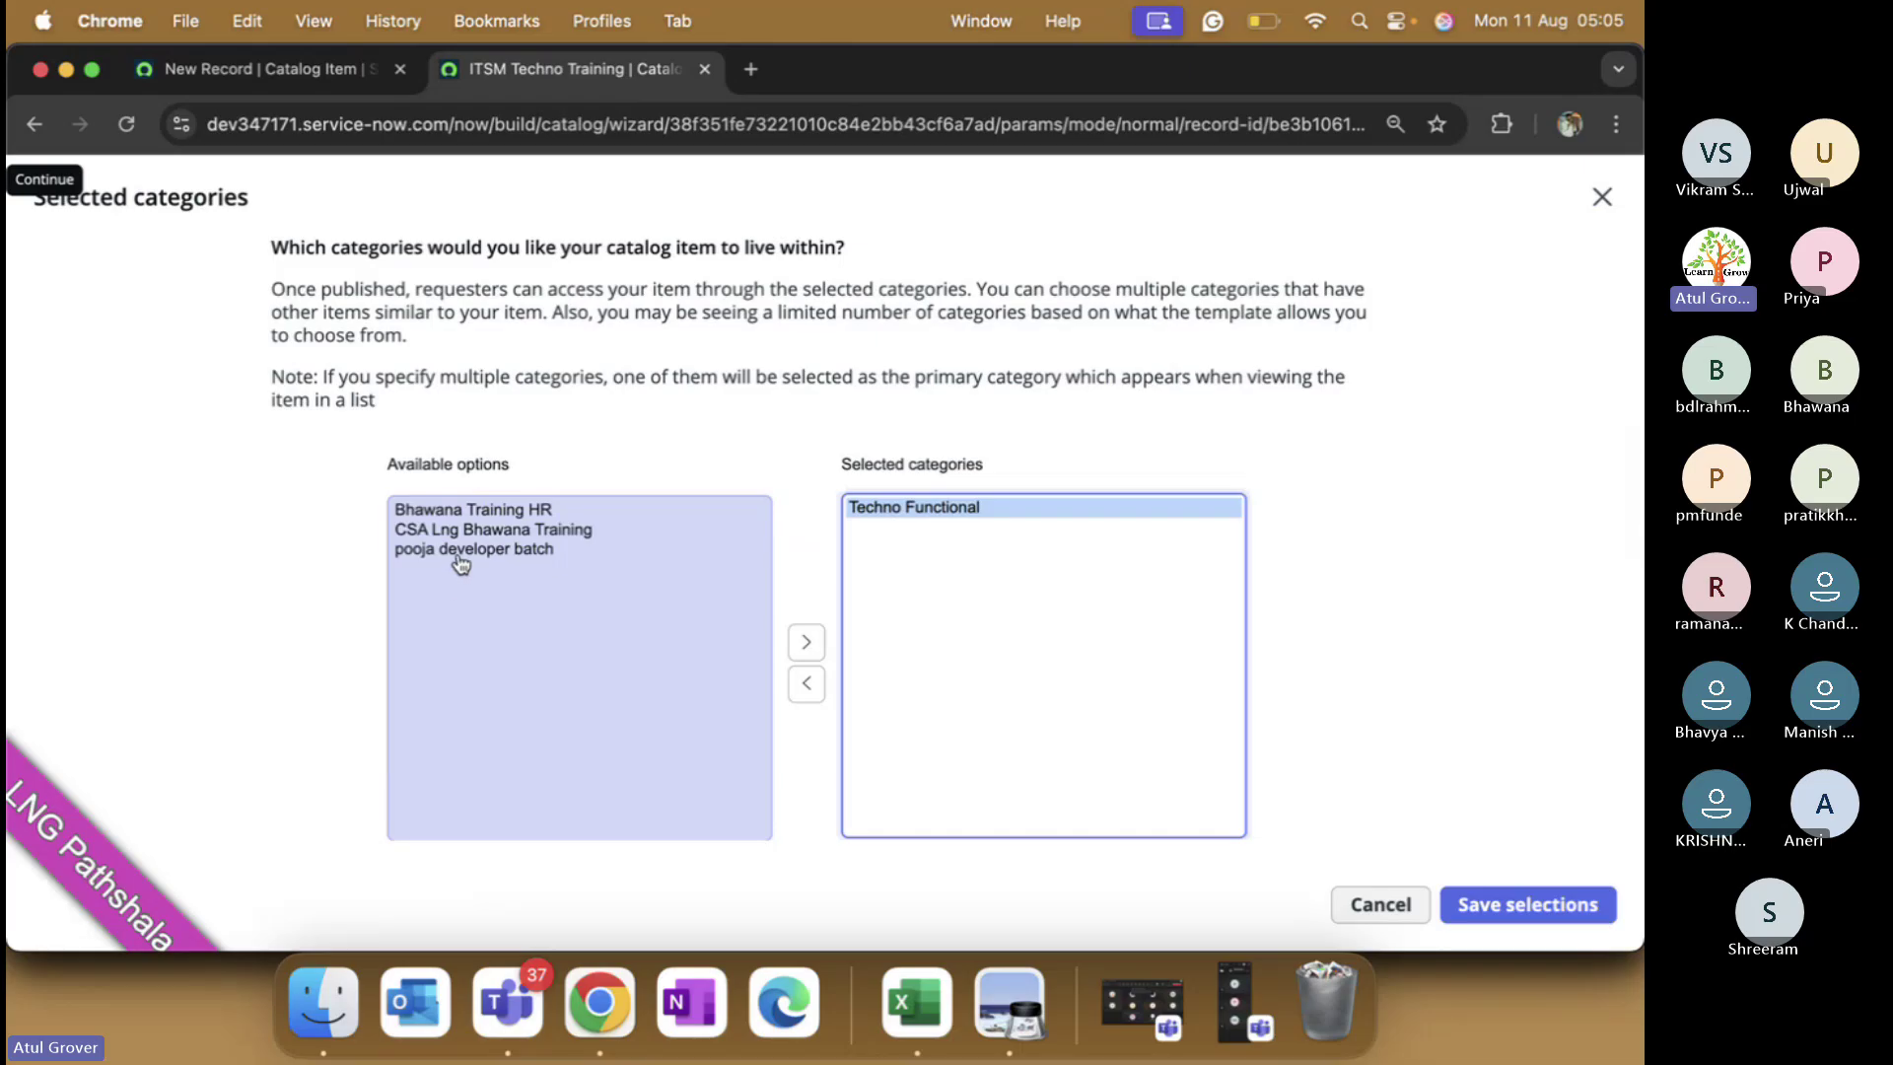
double_click(454, 550)
left_click(449, 512)
double_click(449, 520)
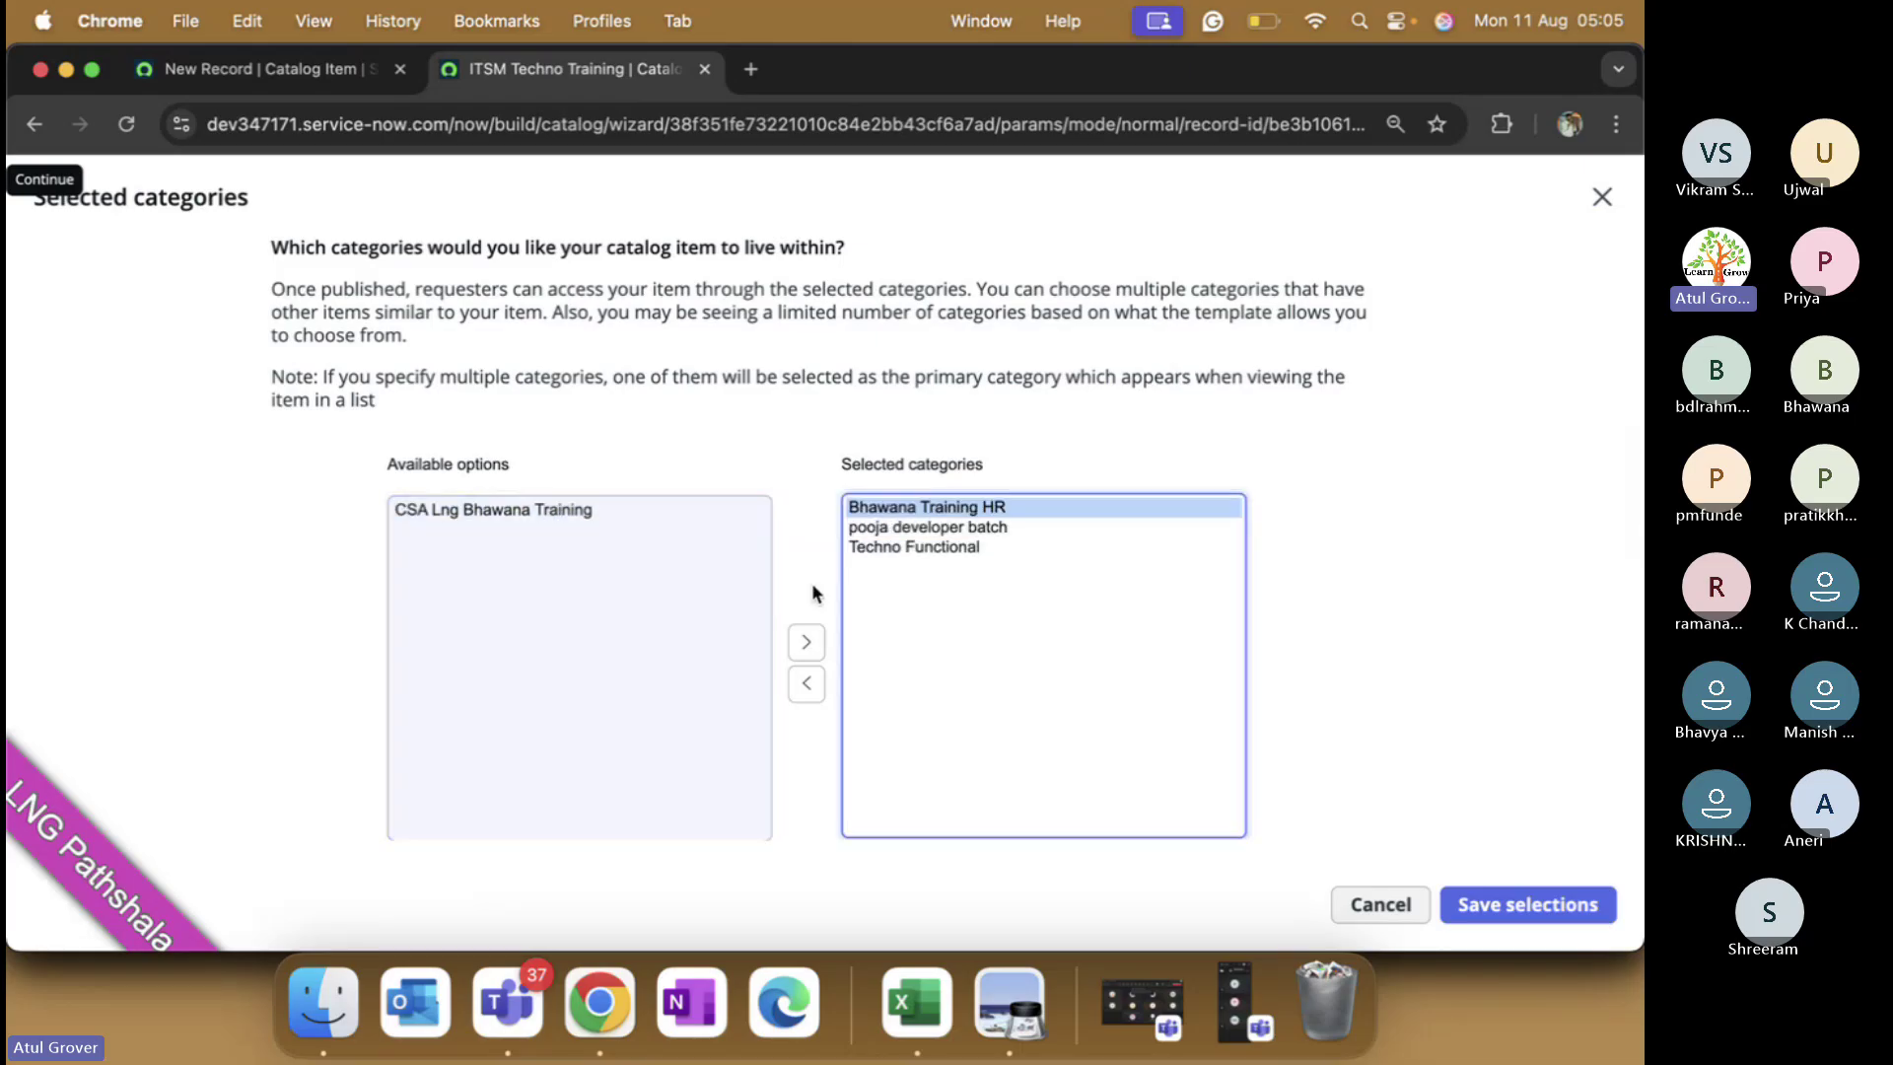
left_click(1471, 904)
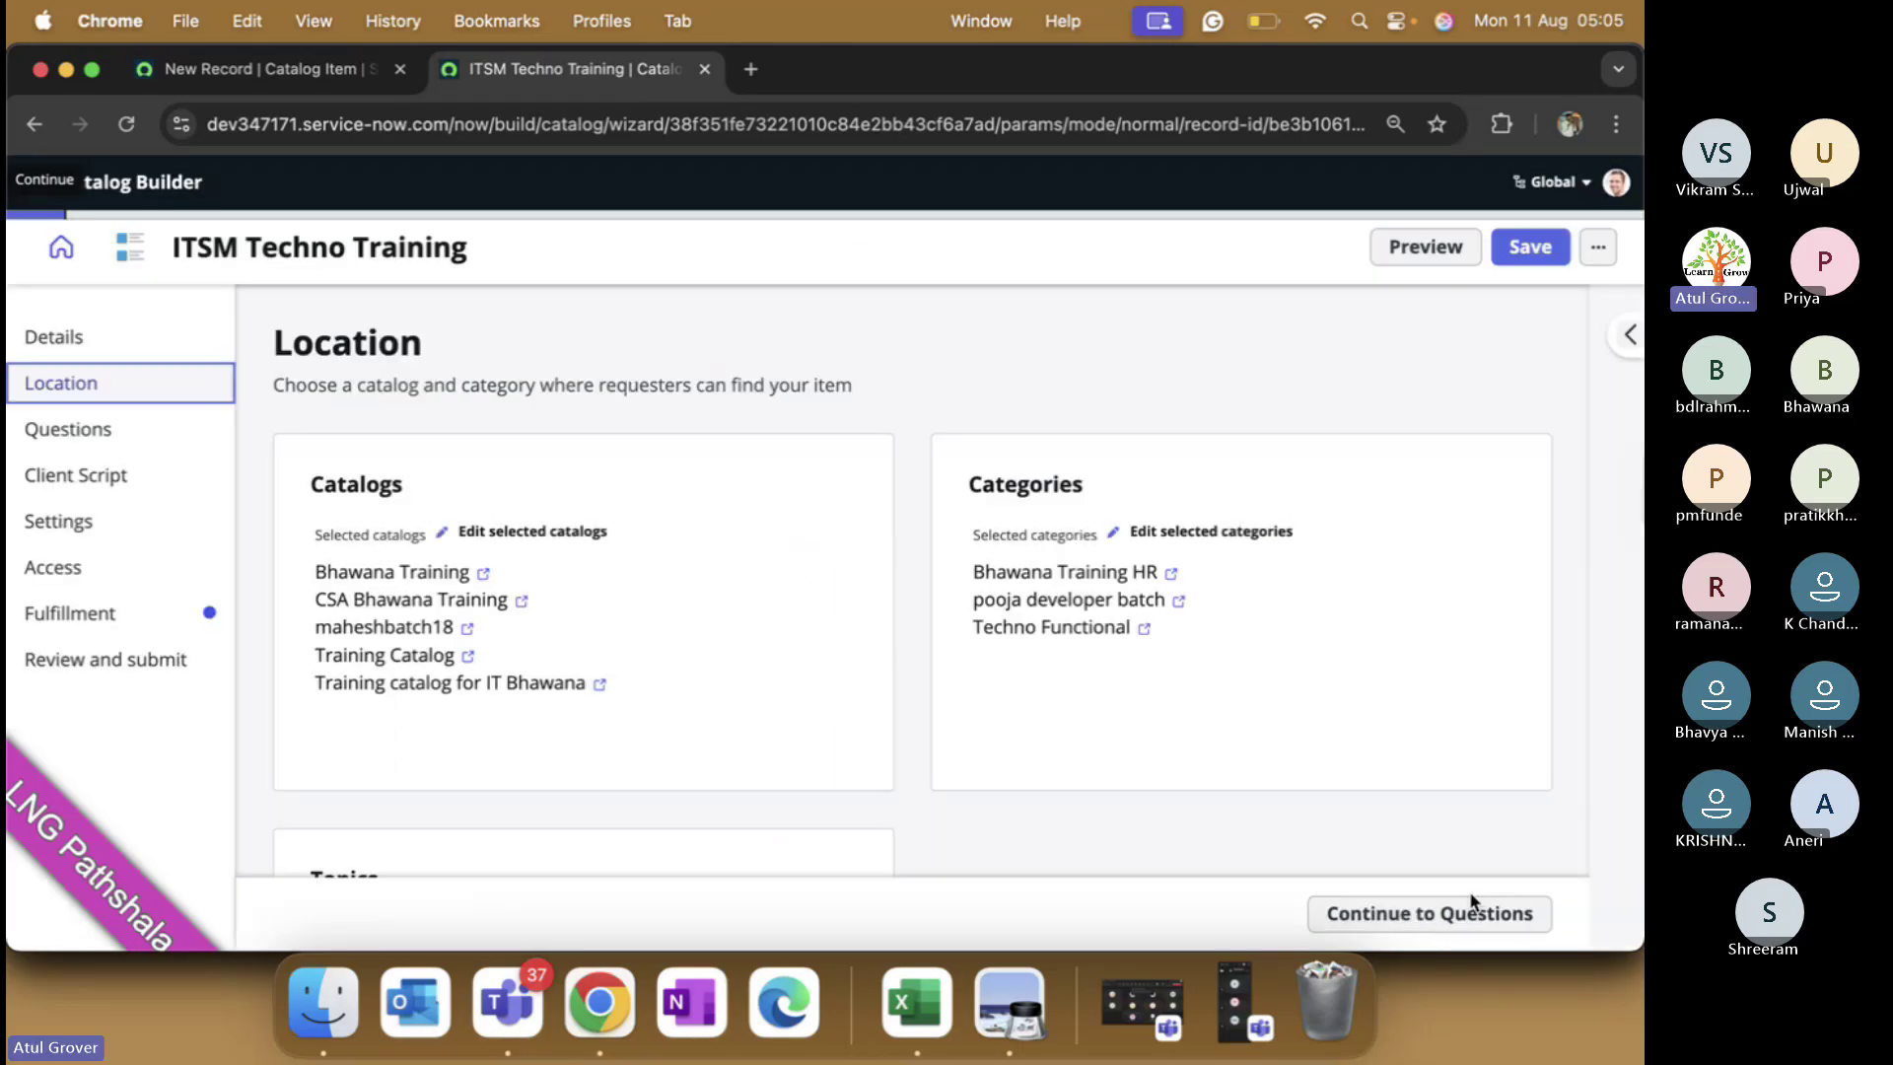
- After checking the classic record's catalog and category fields, add the Technology services topic from the Employee taxonomy to the item
left_click(266, 69)
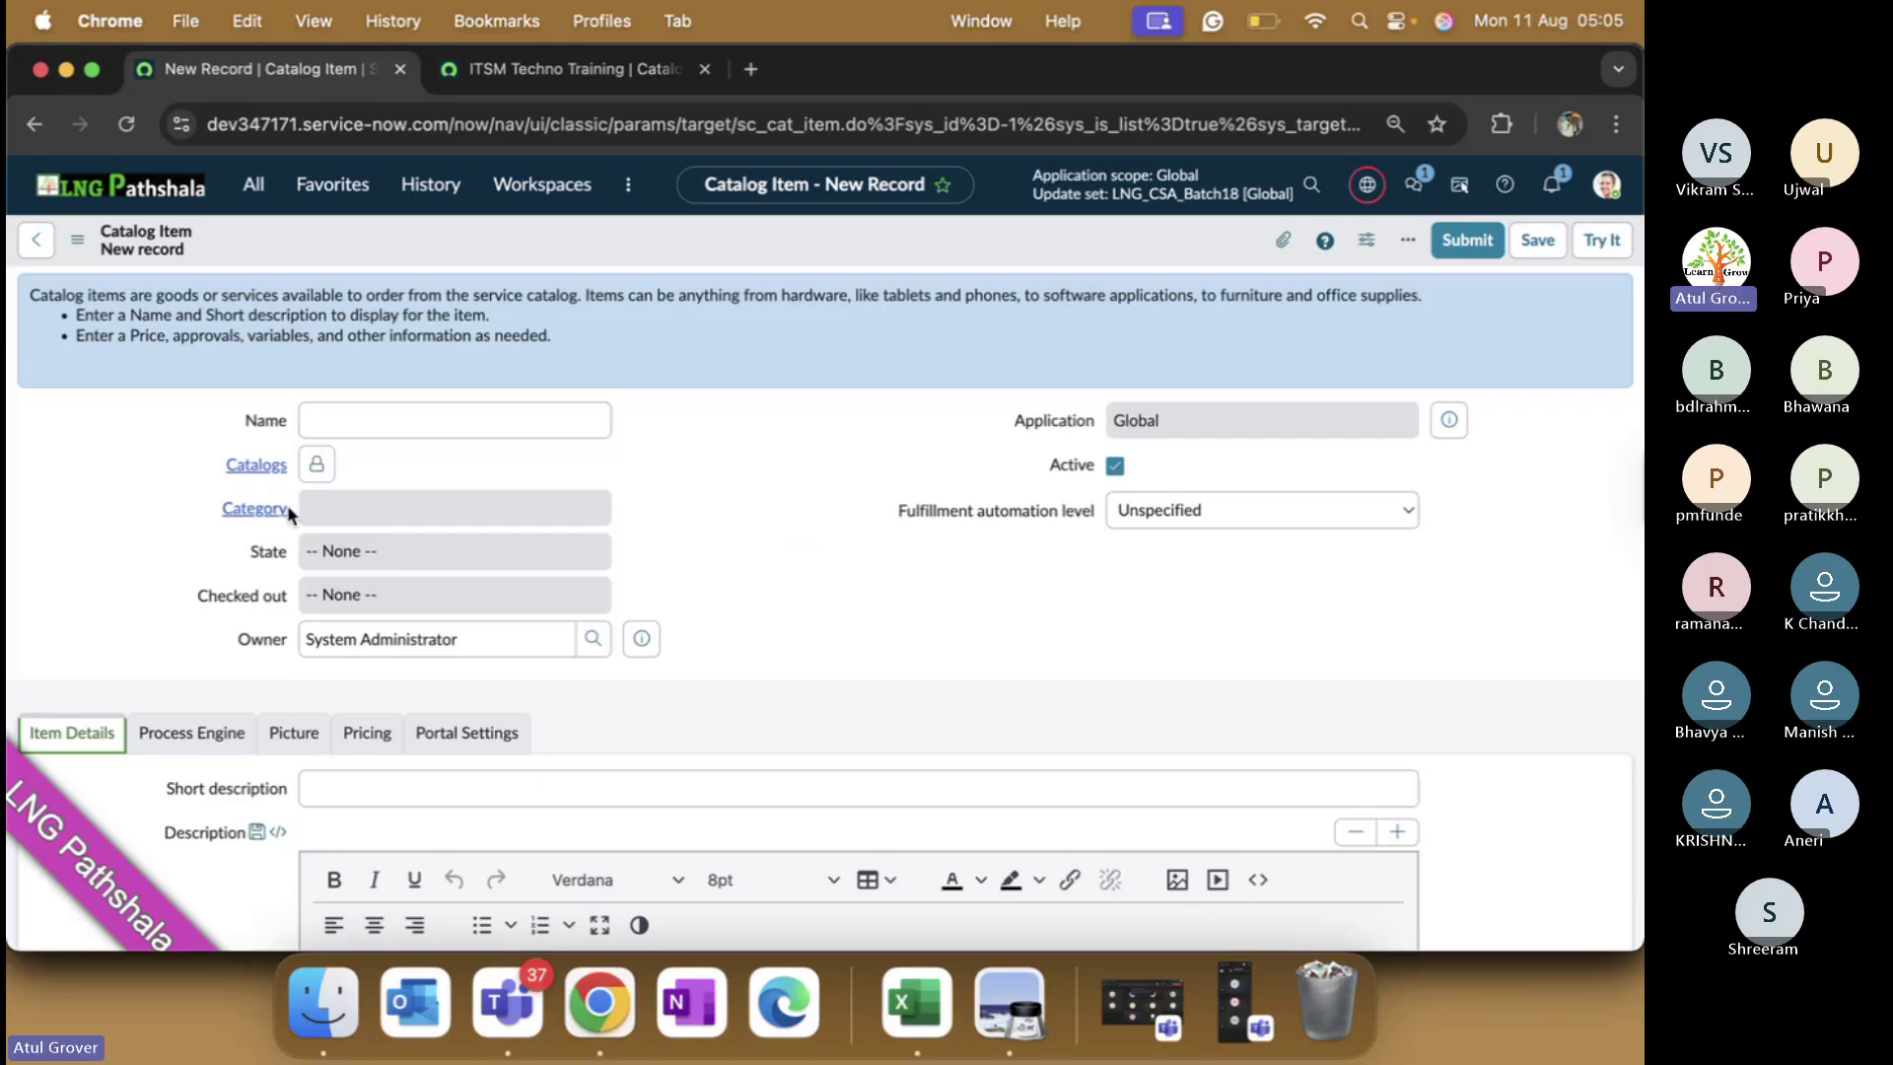
left_click(593, 66)
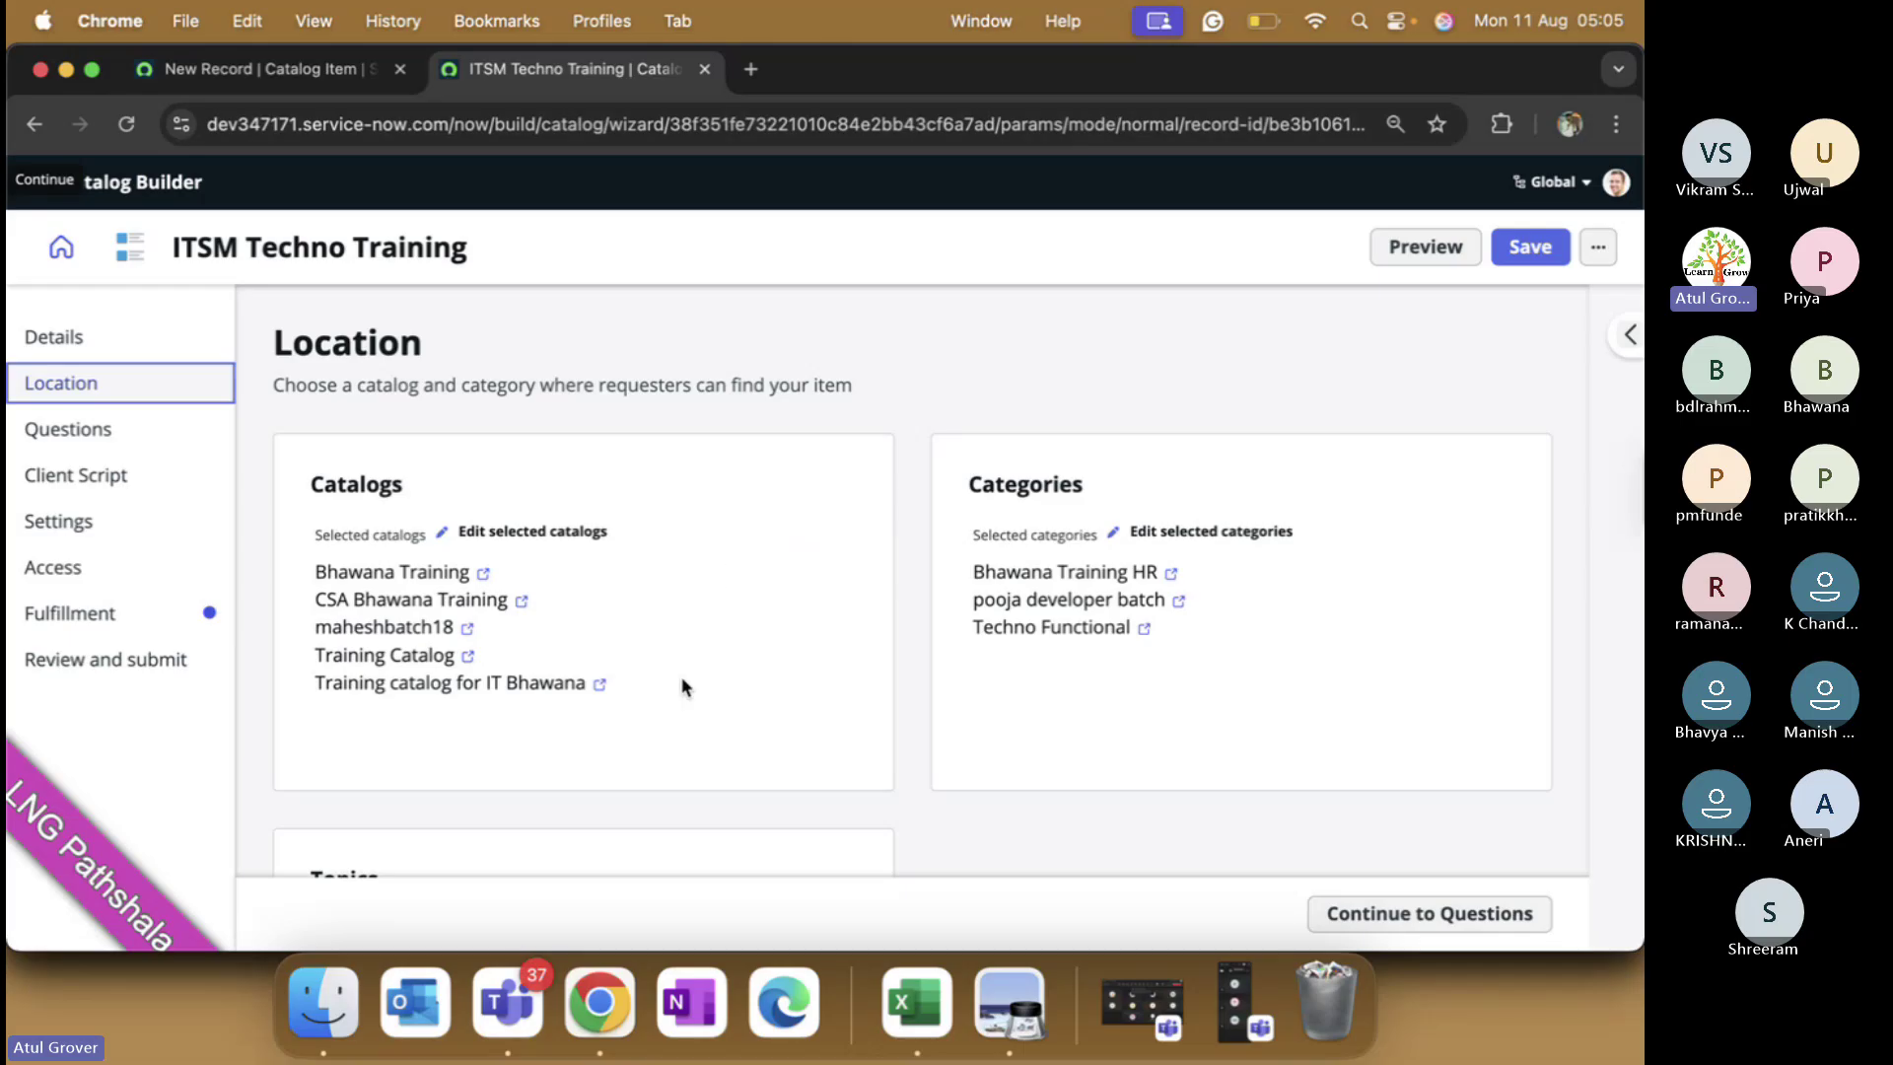
scroll(680, 684, "down", 5)
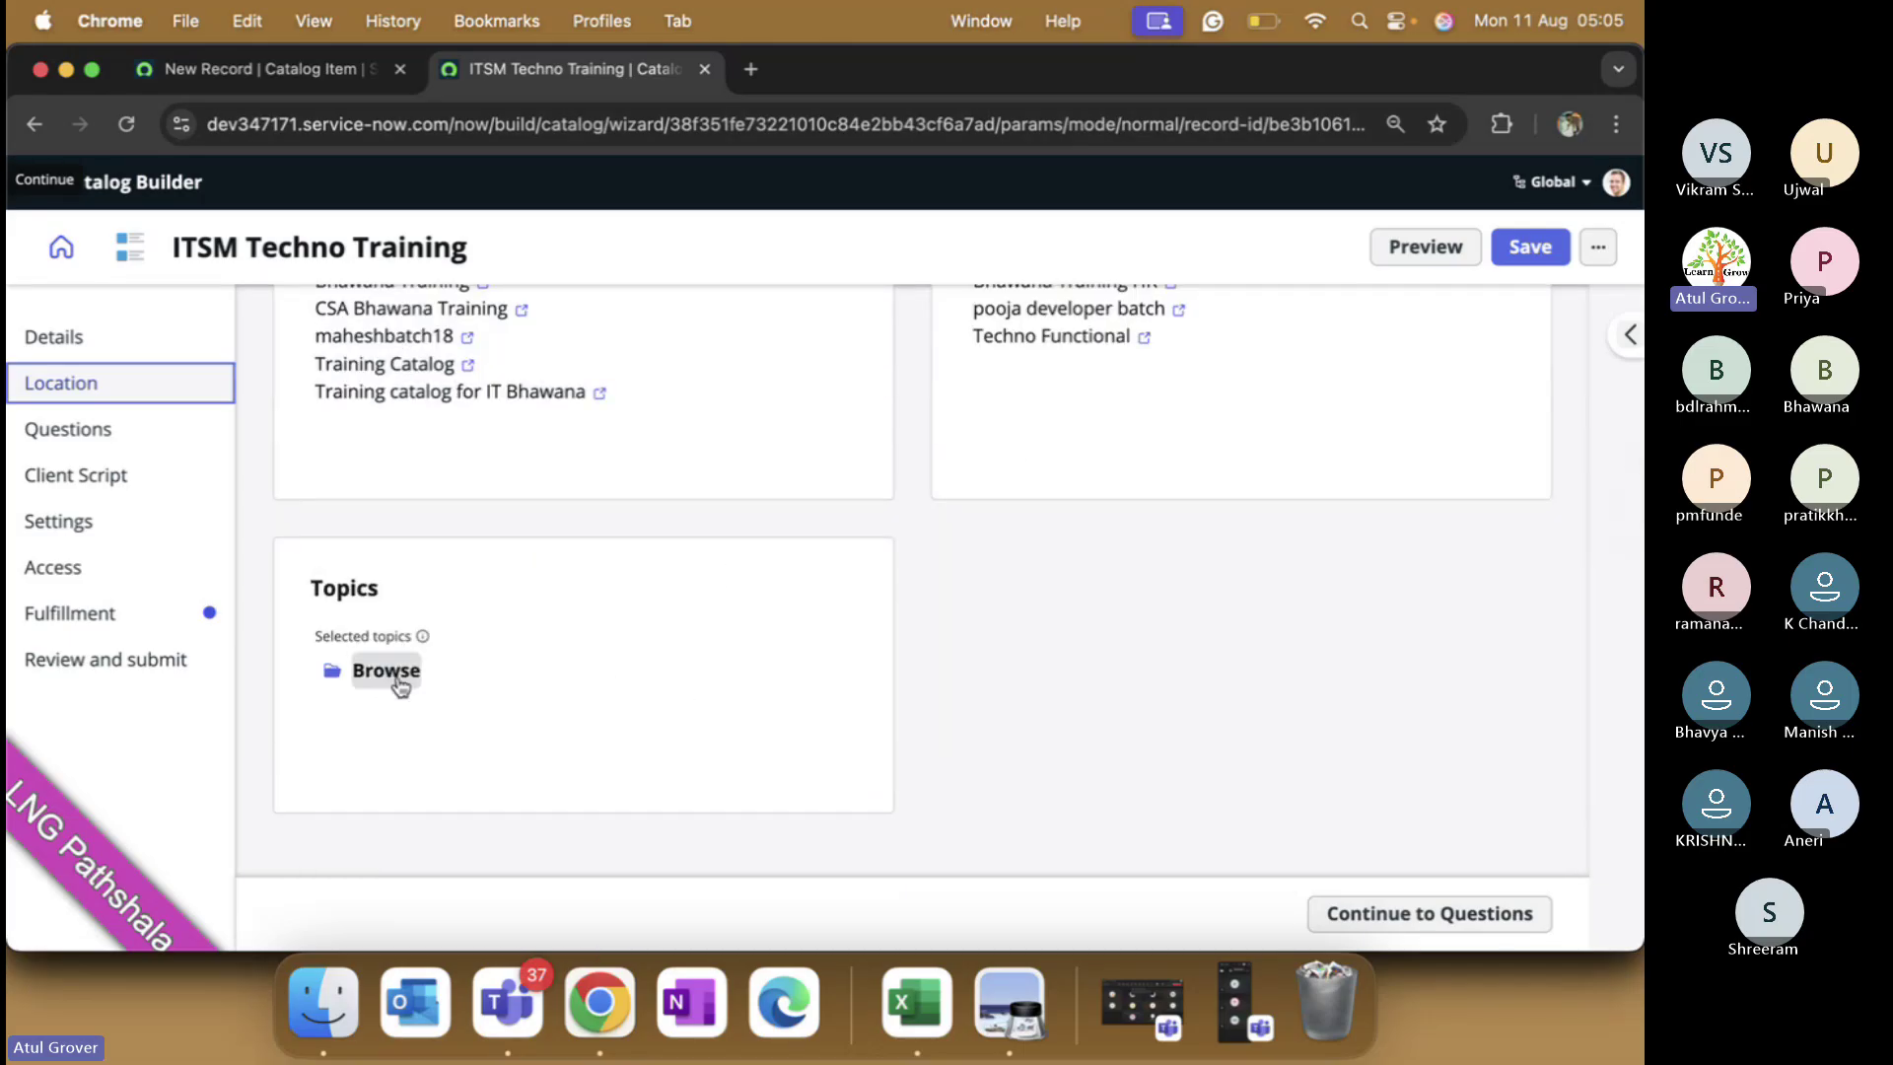
left_click(387, 671)
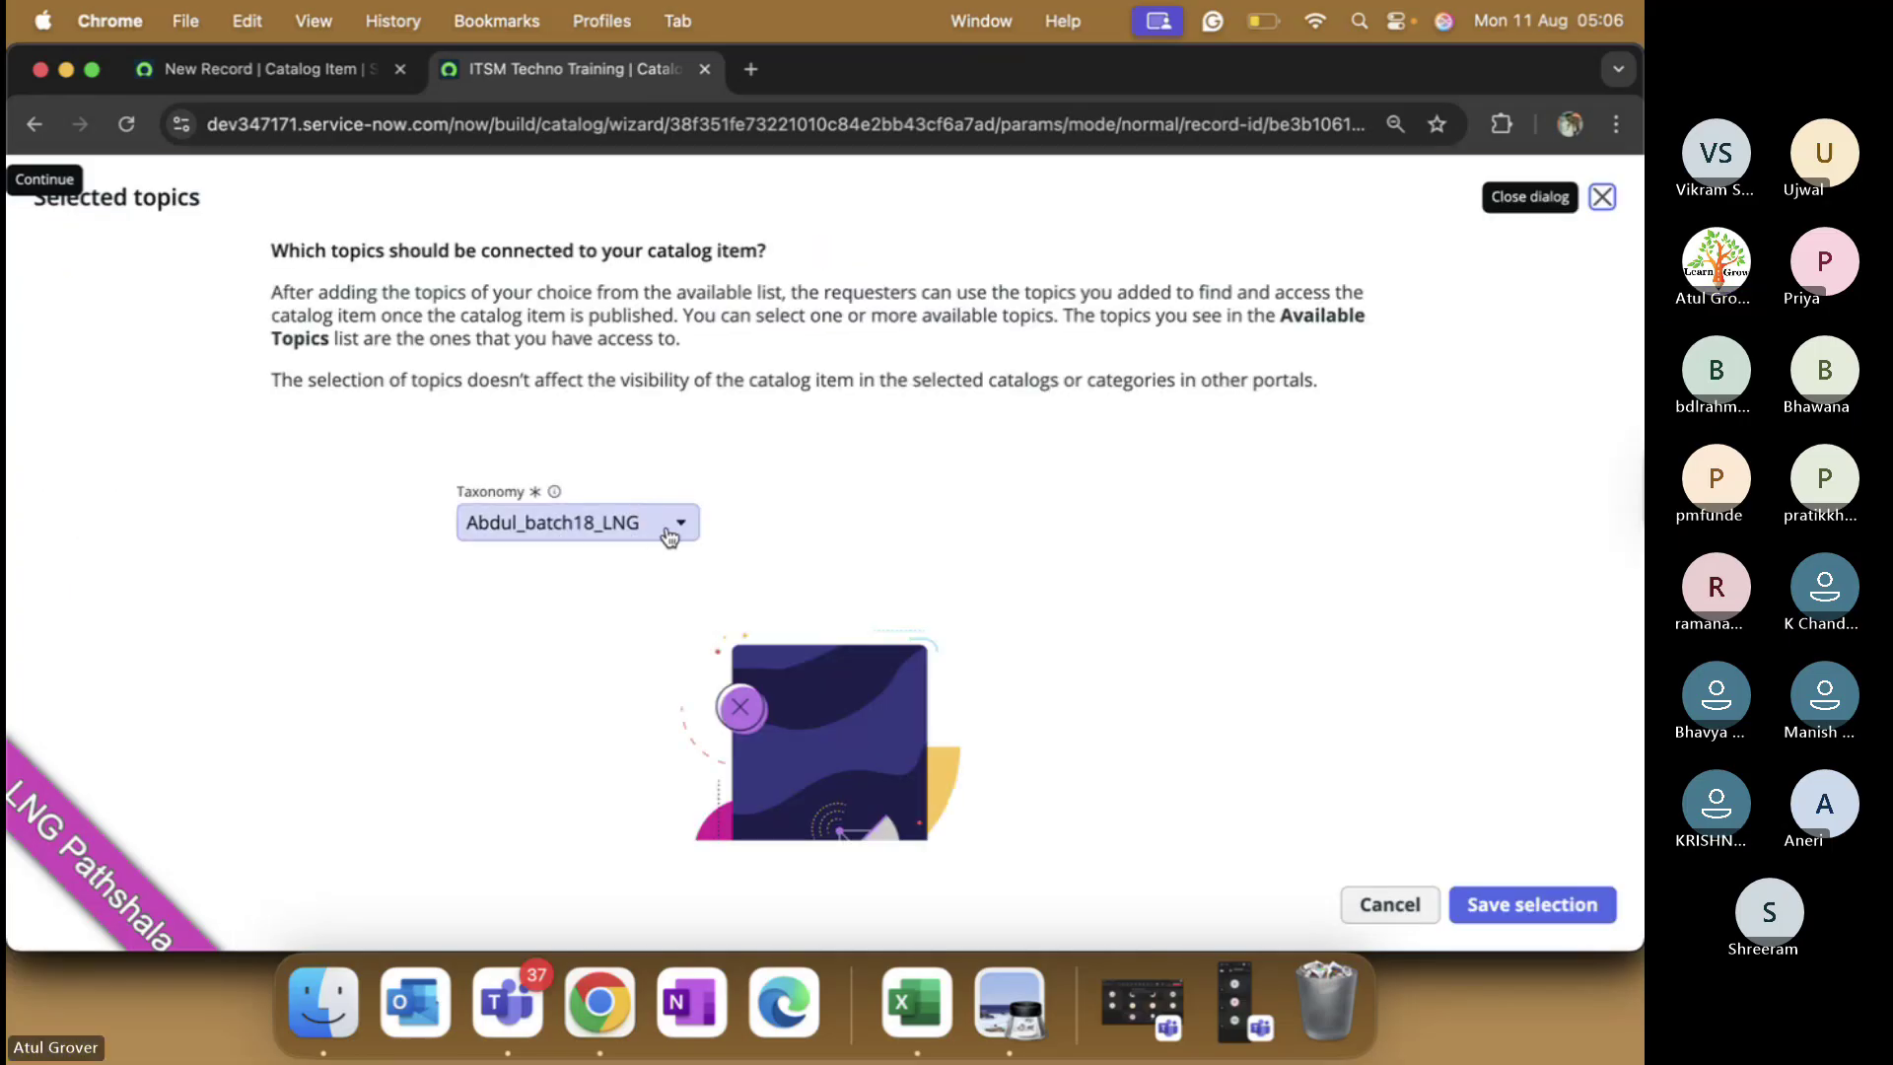
left_click(669, 537)
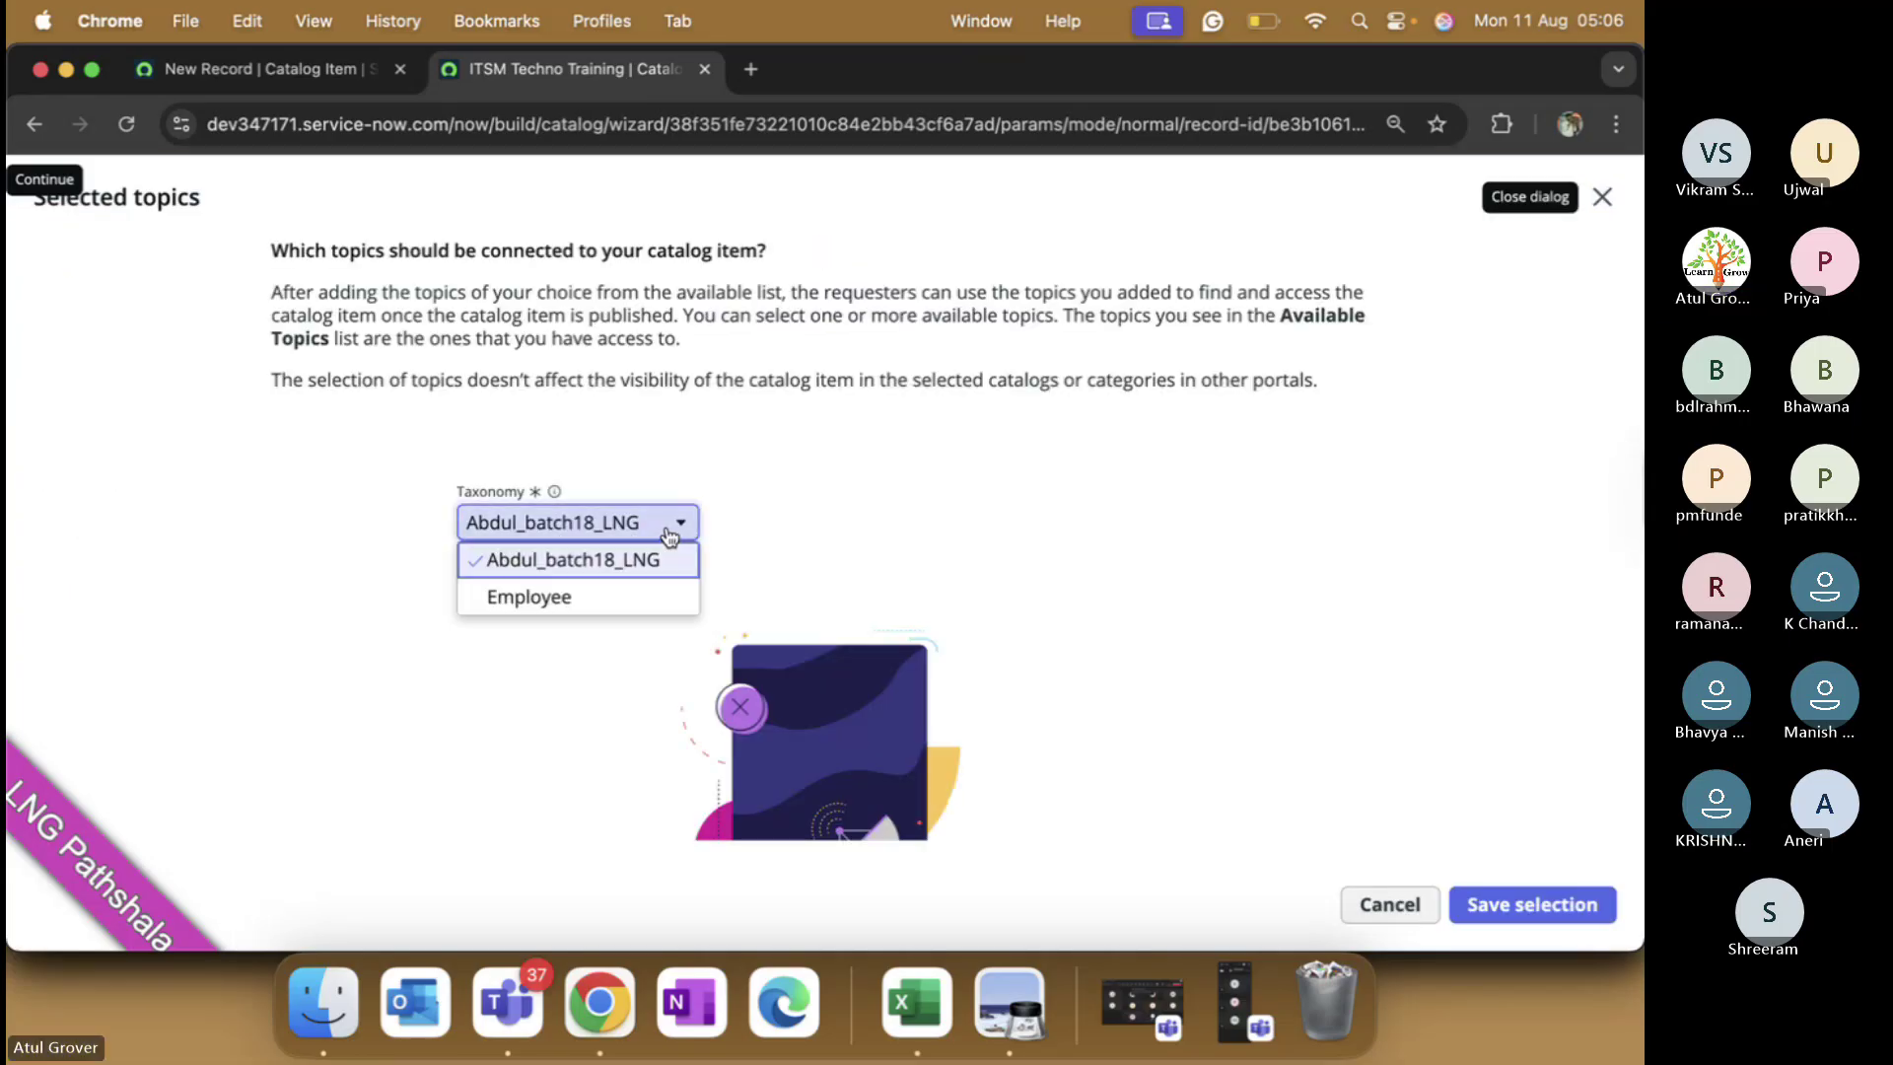
left_click(584, 600)
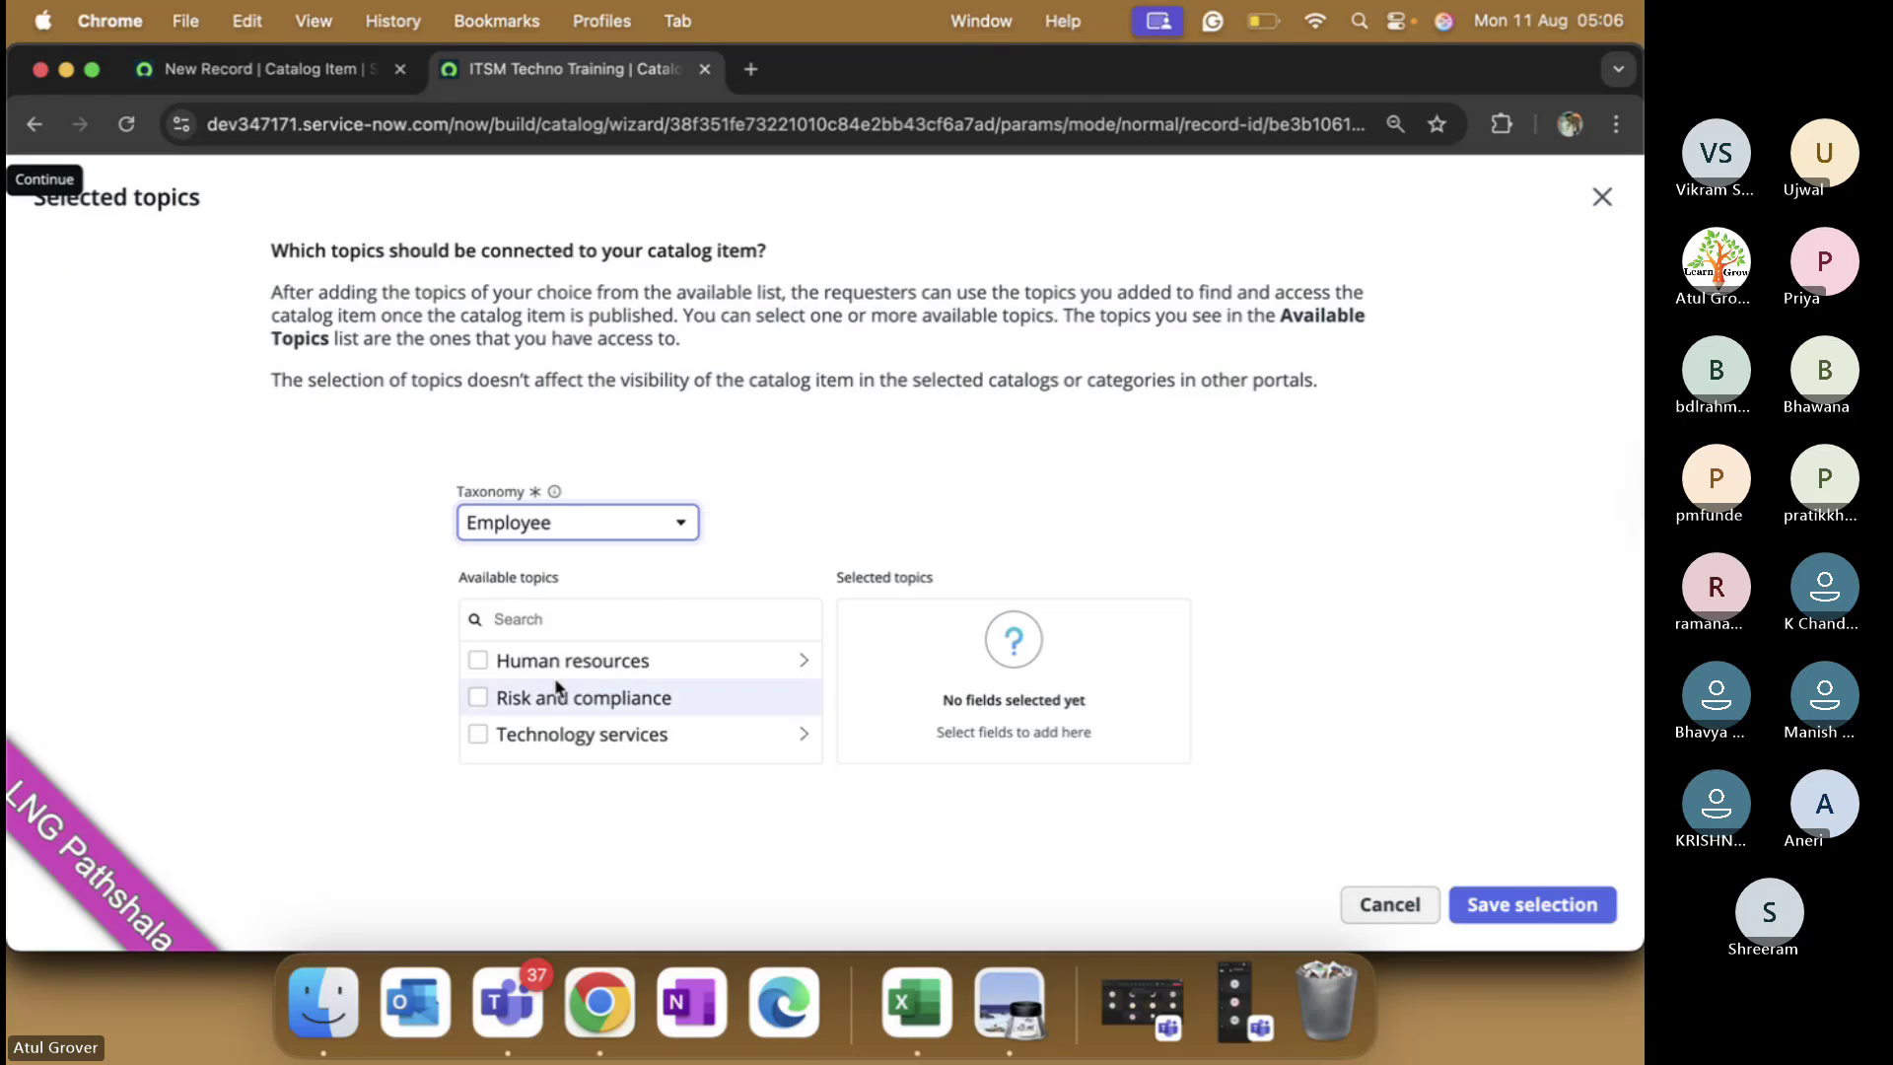
left_click(479, 735)
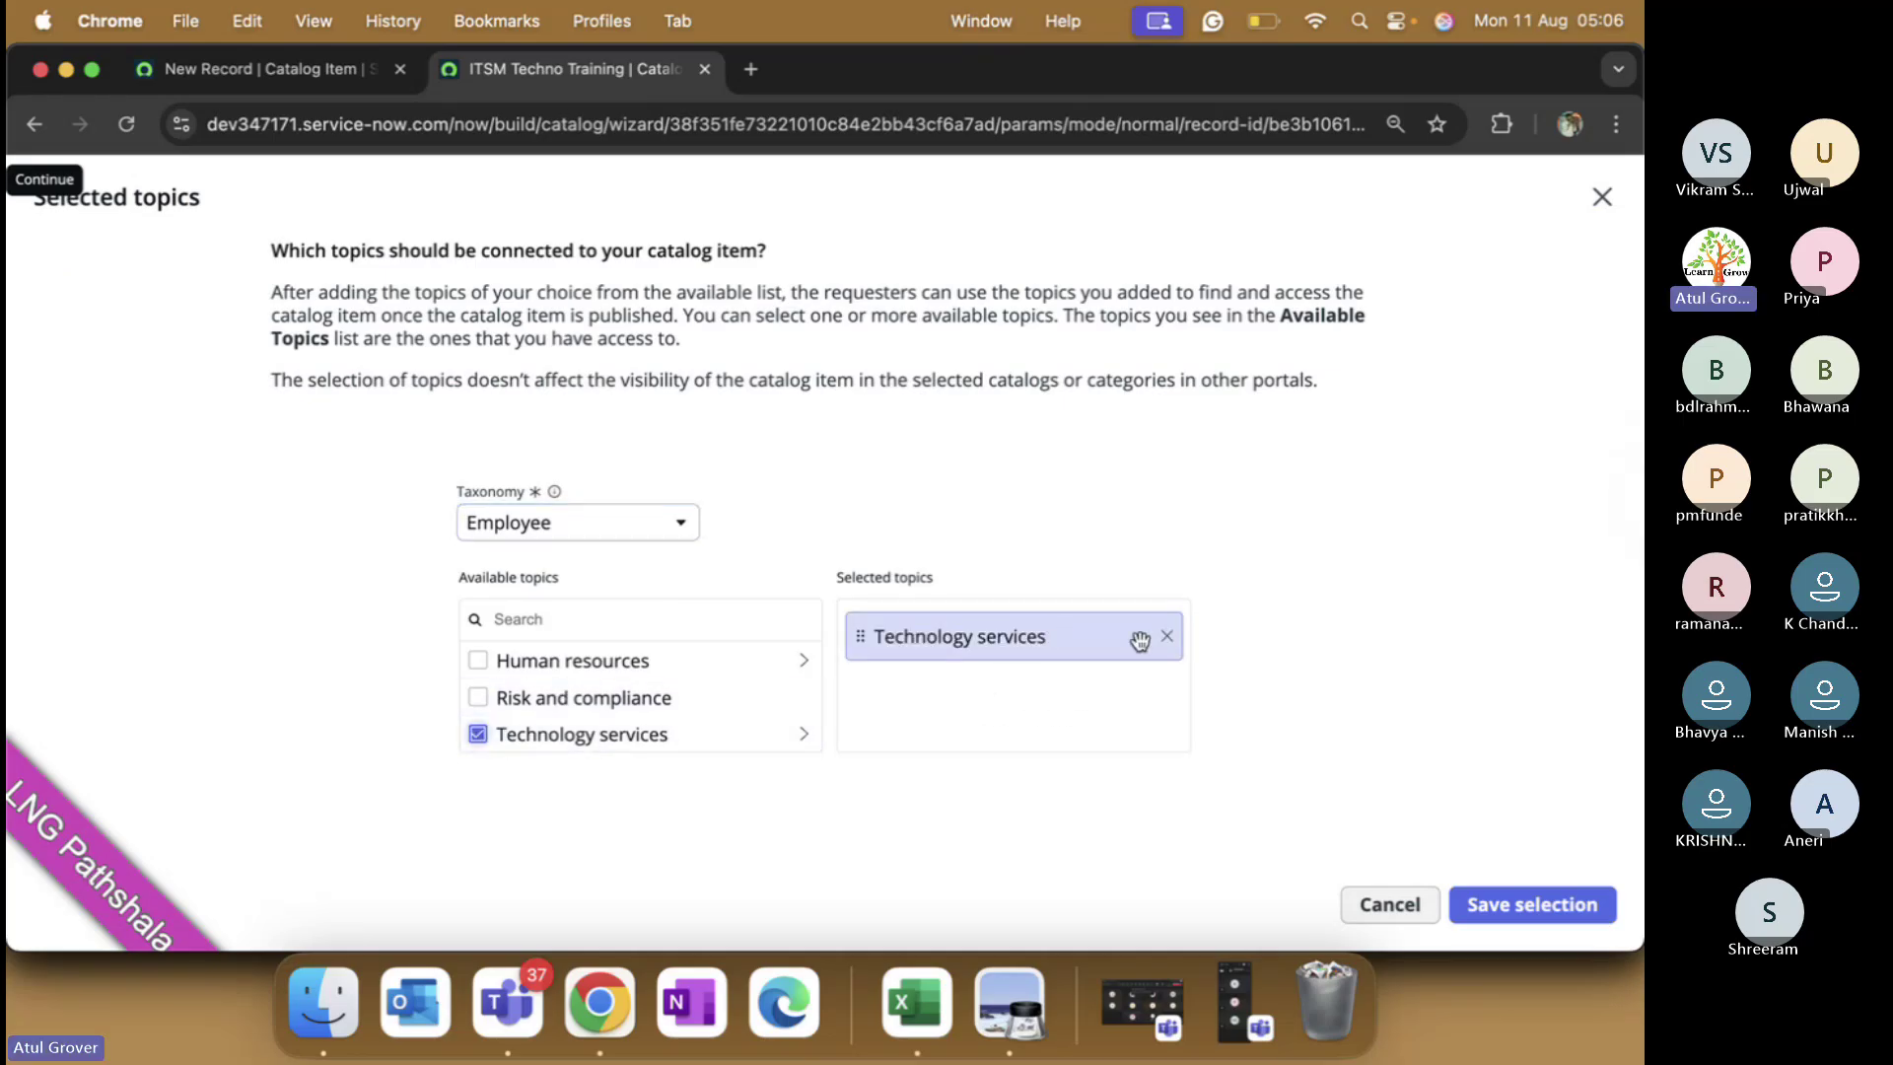
- Add the Hardware, IT for IT and Network topics under Technology services and save the topic selection
left_click(803, 734)
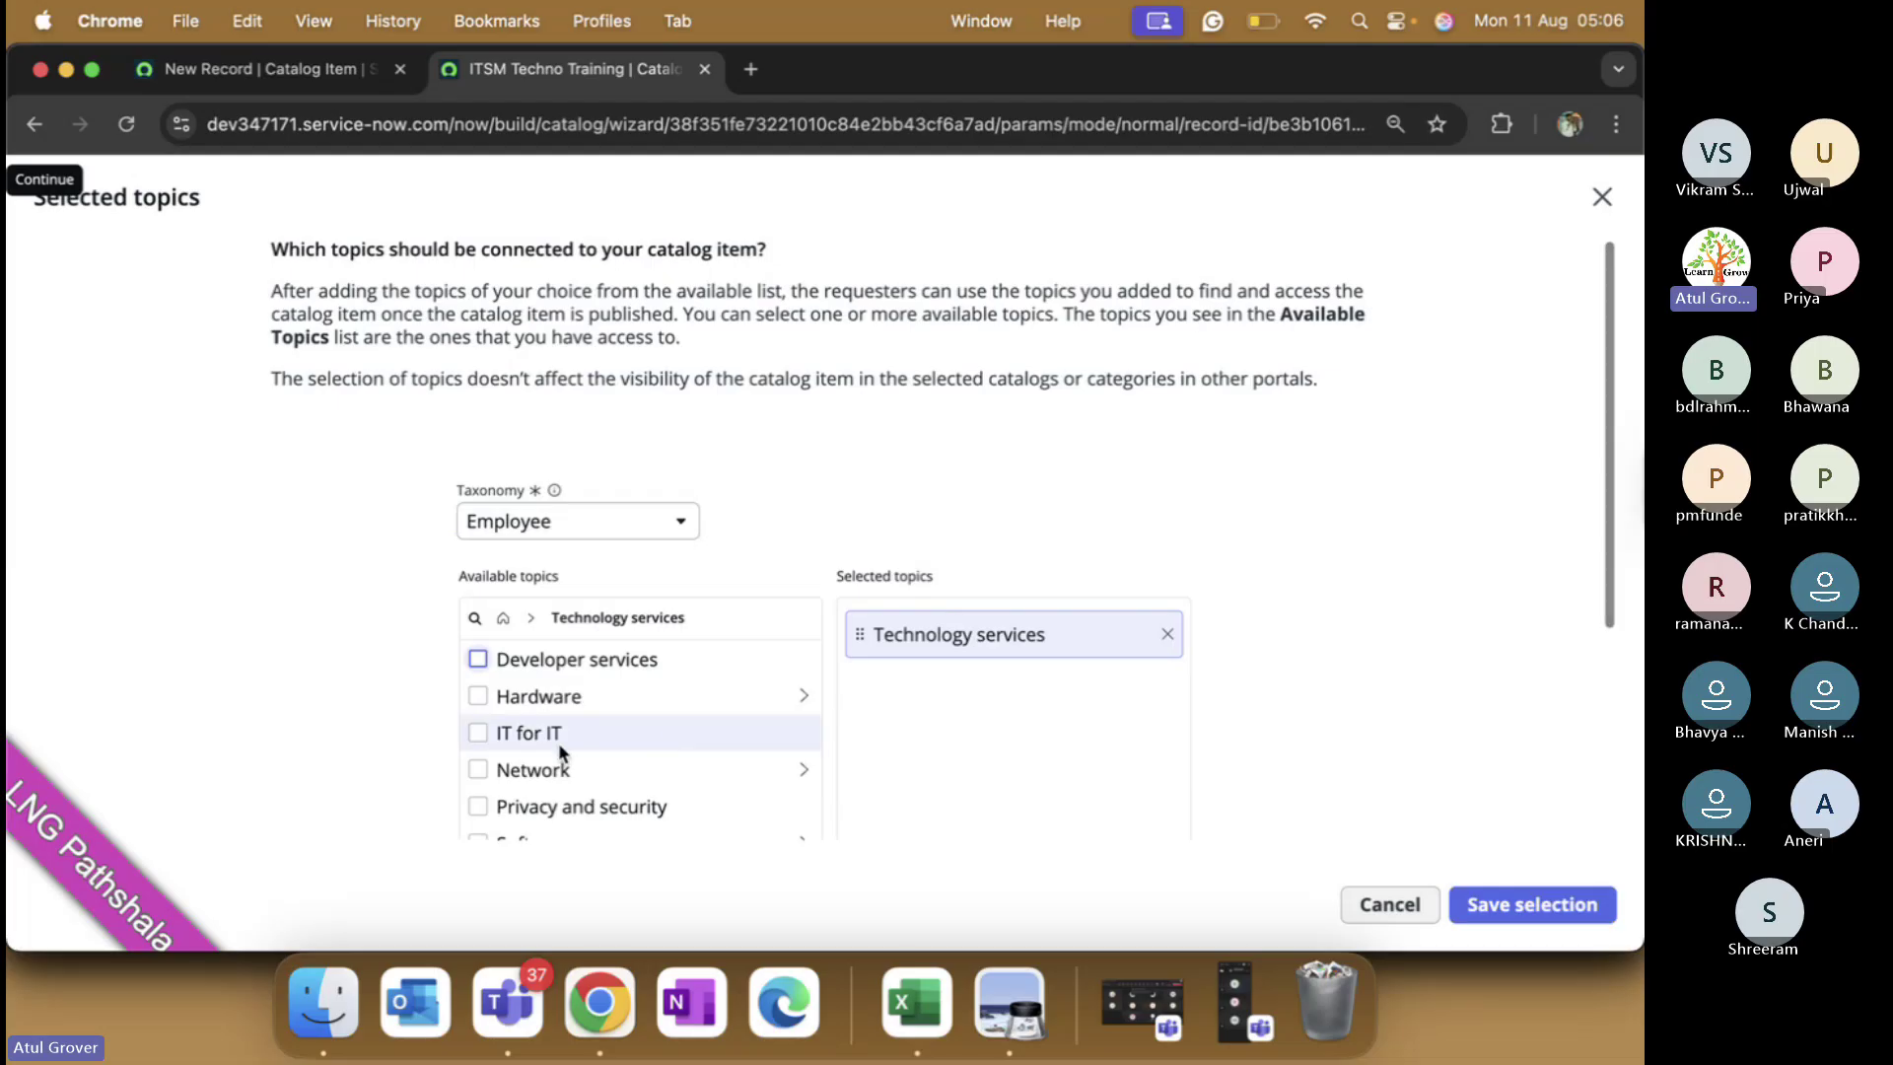
left_click(478, 696)
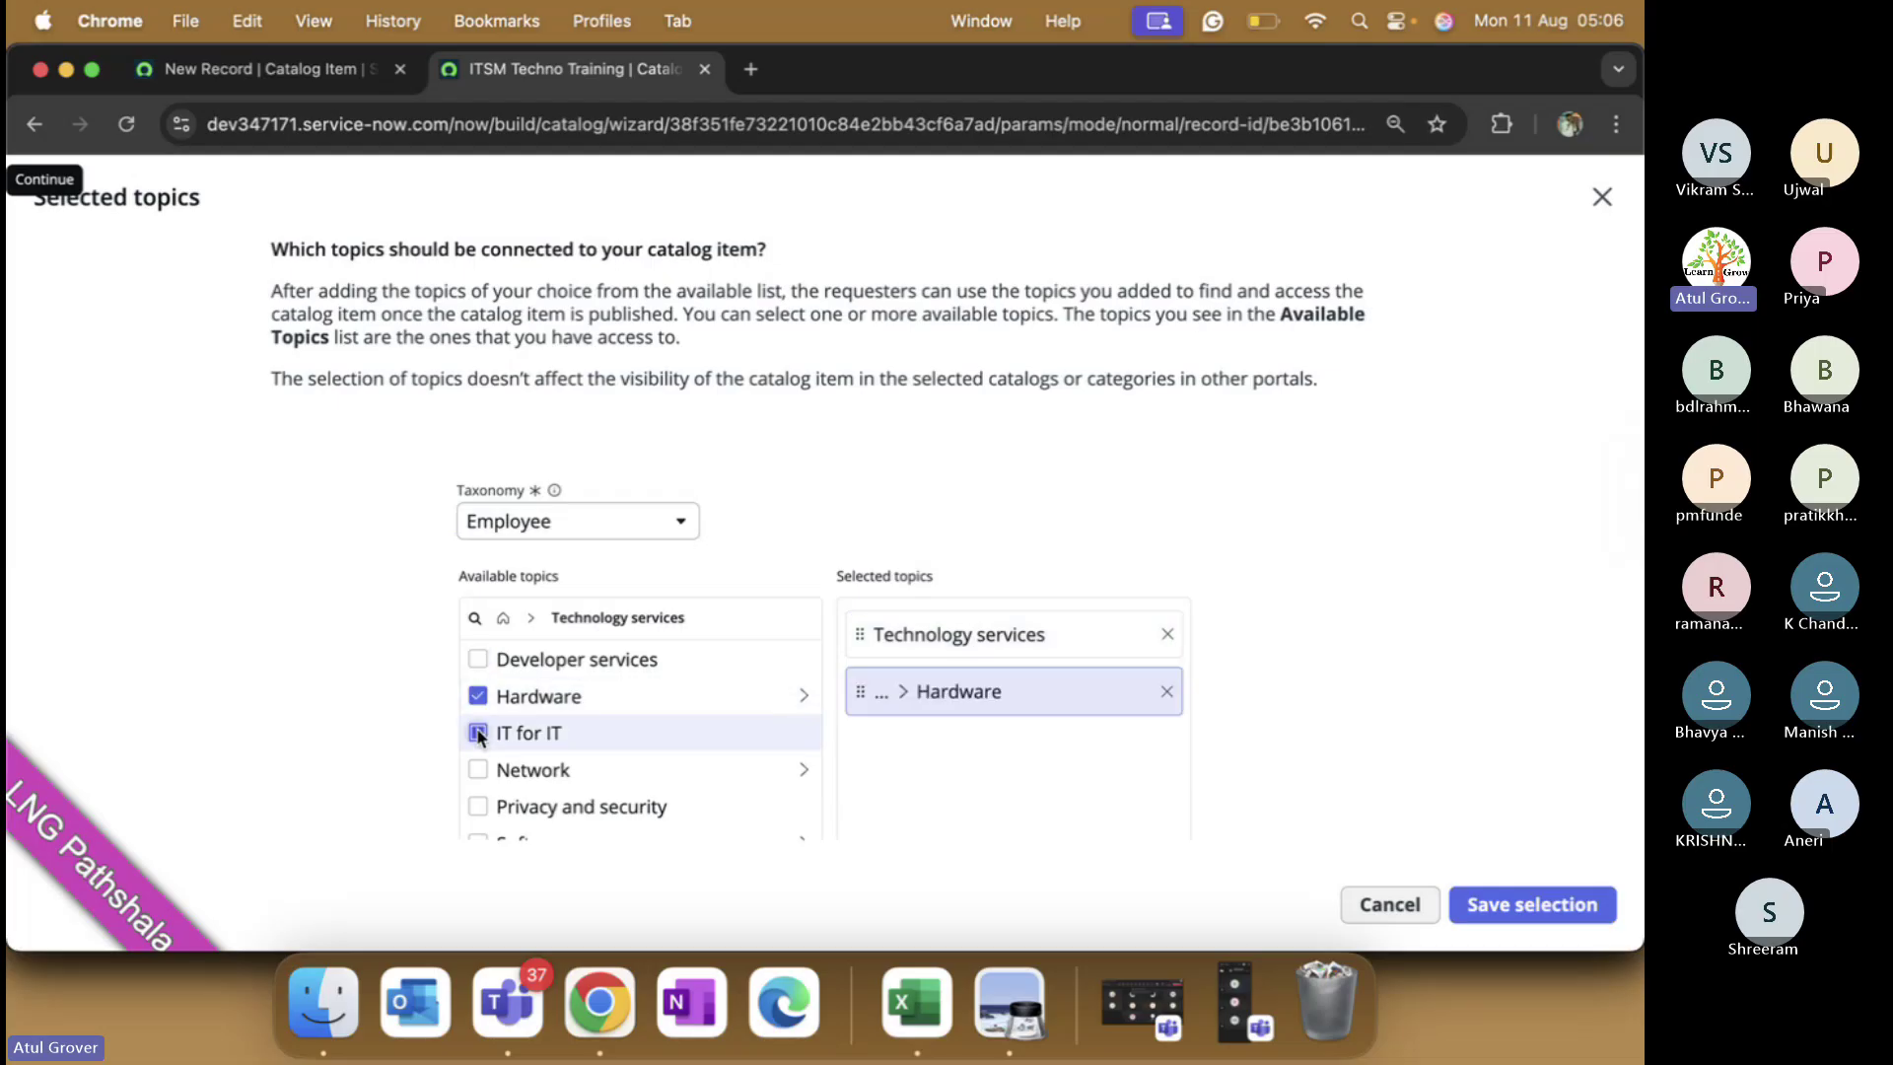
left_click(477, 731)
left_click(478, 768)
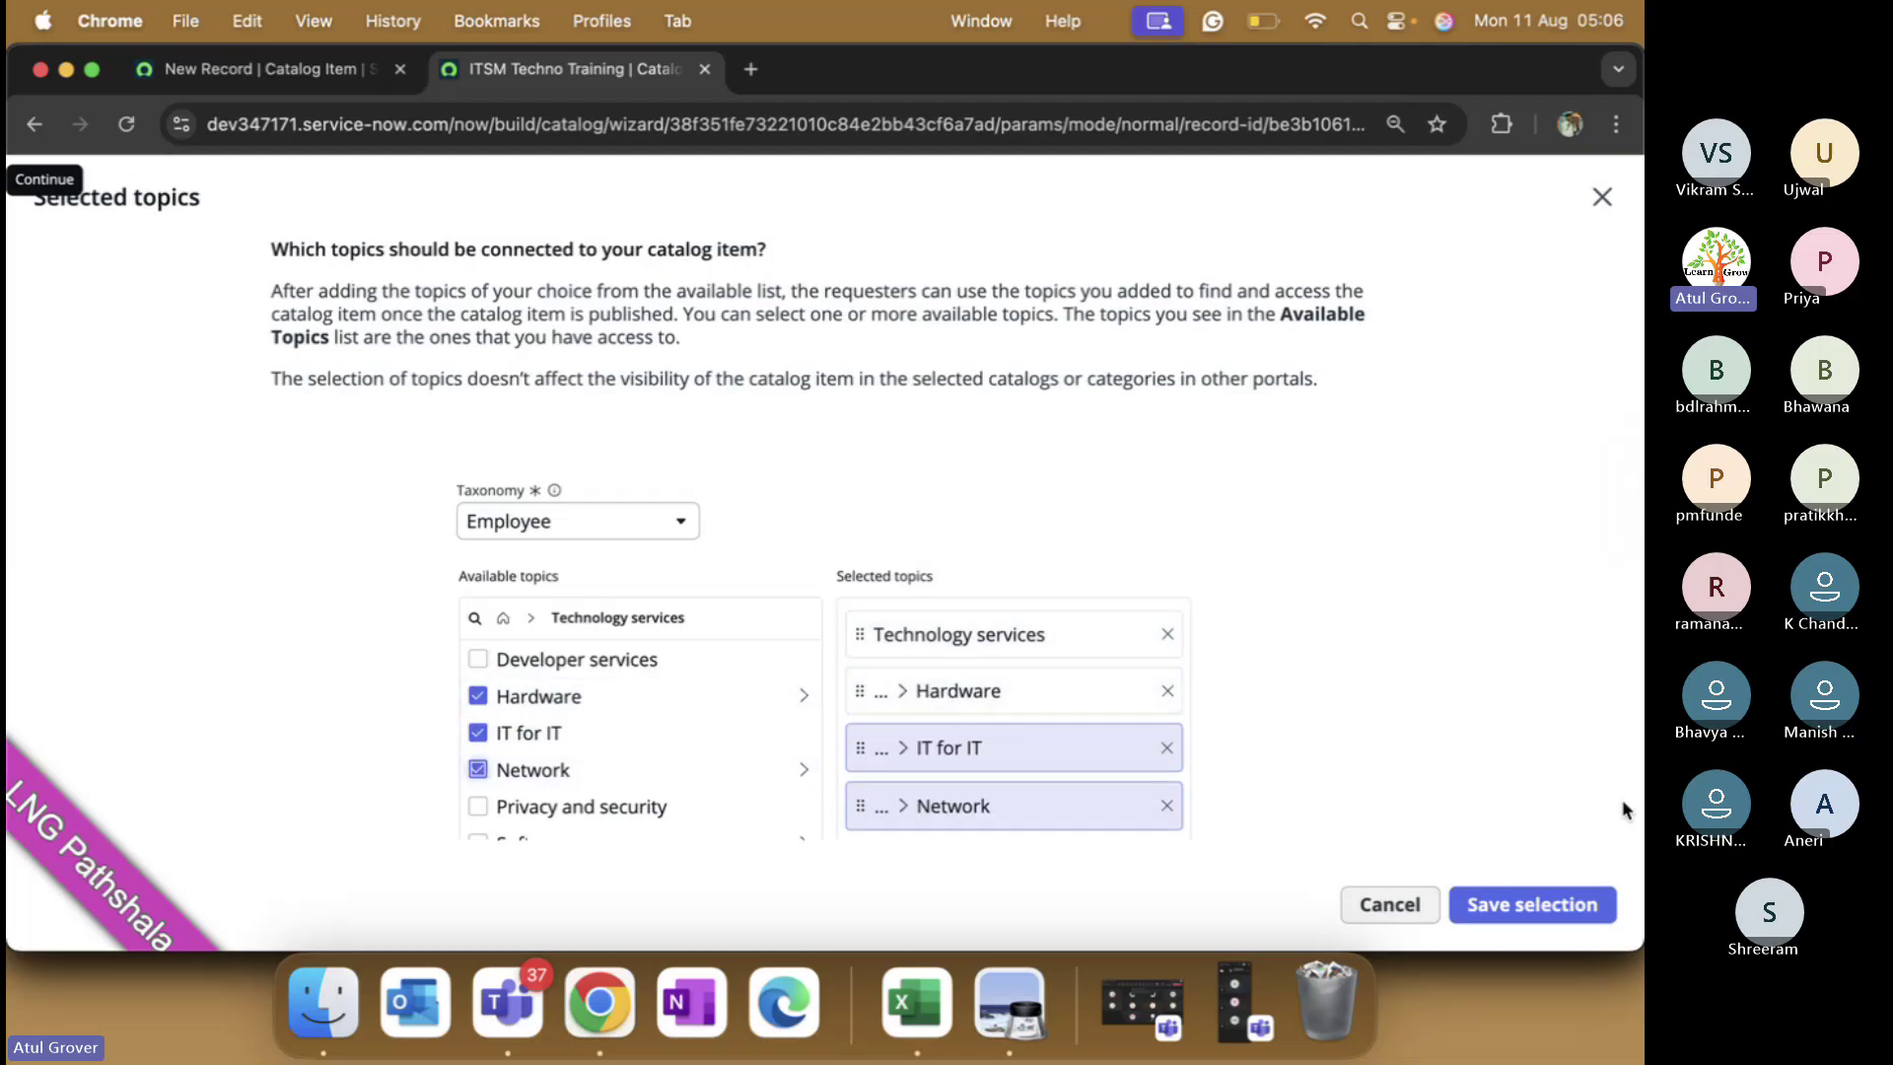
left_click(1578, 898)
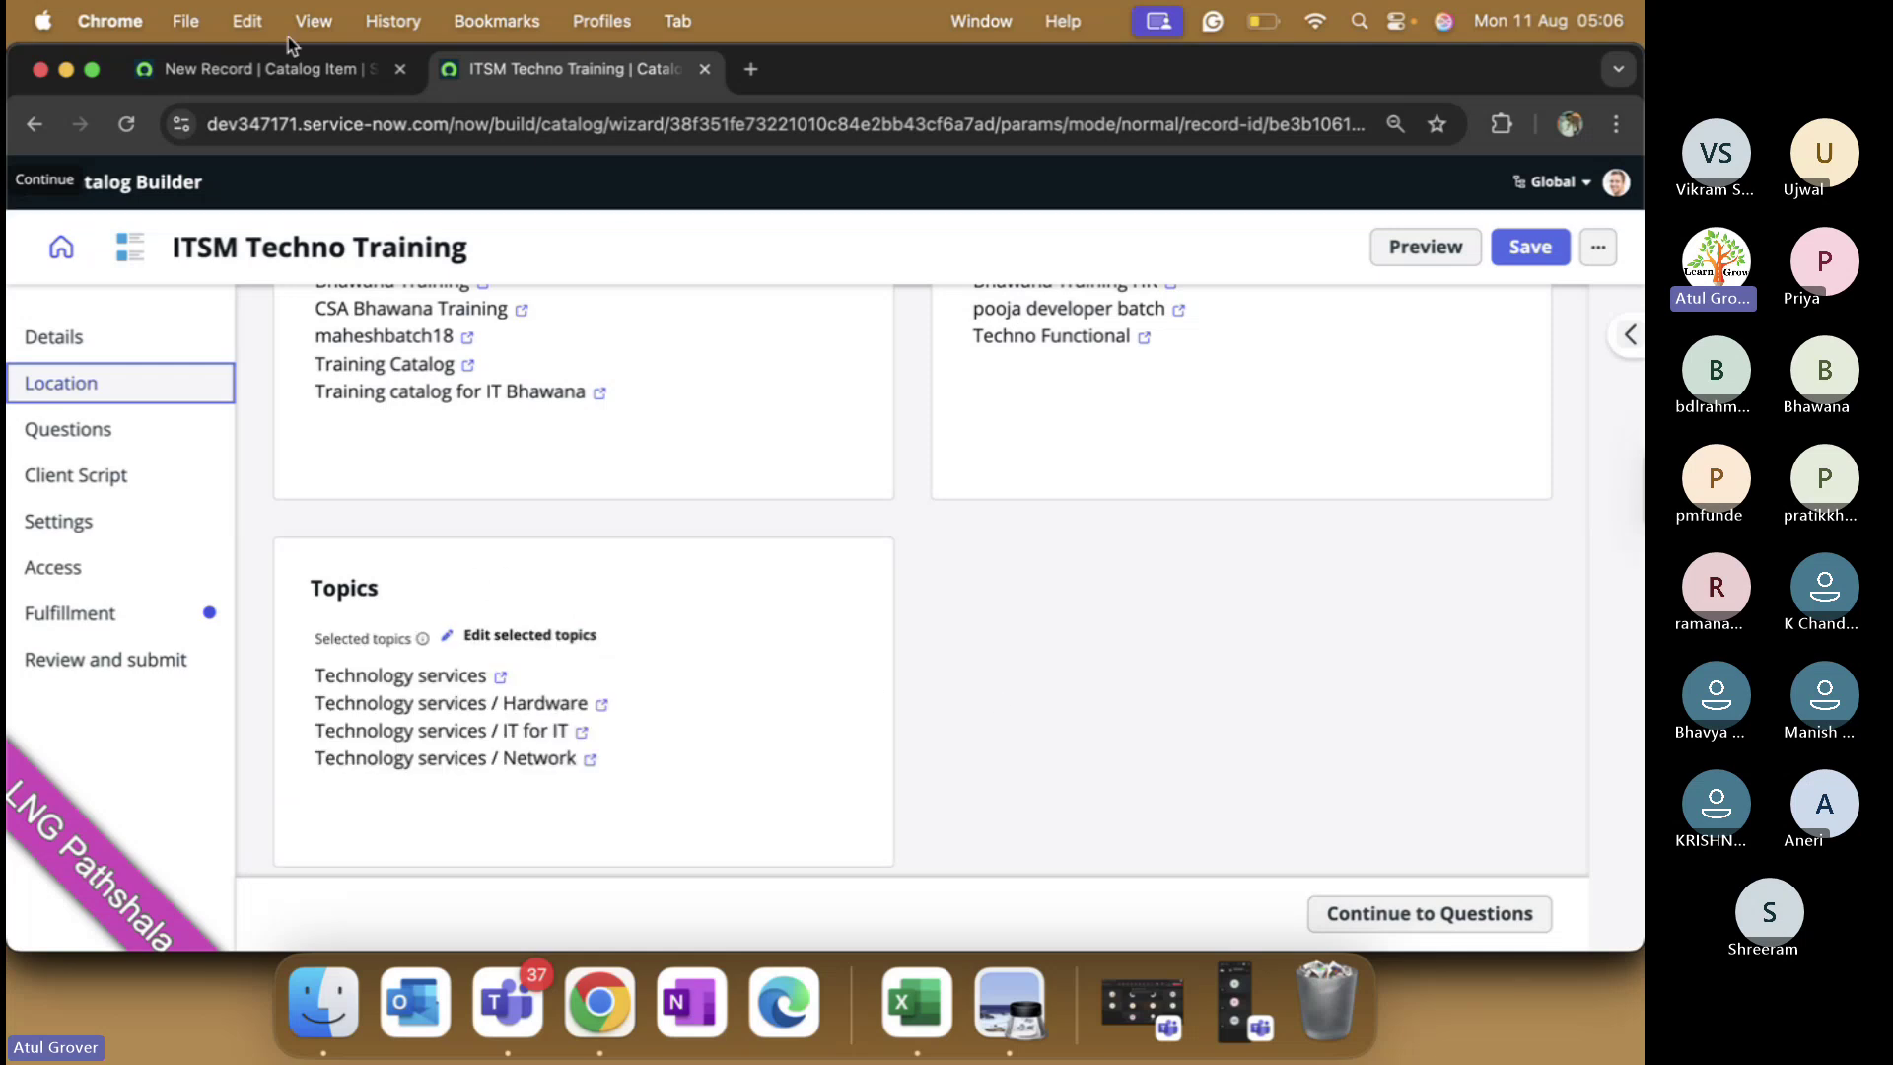
- Compare the classic catalog item form with the Topics and Questions sections of ITSM Techno Training
left_click(254, 68)
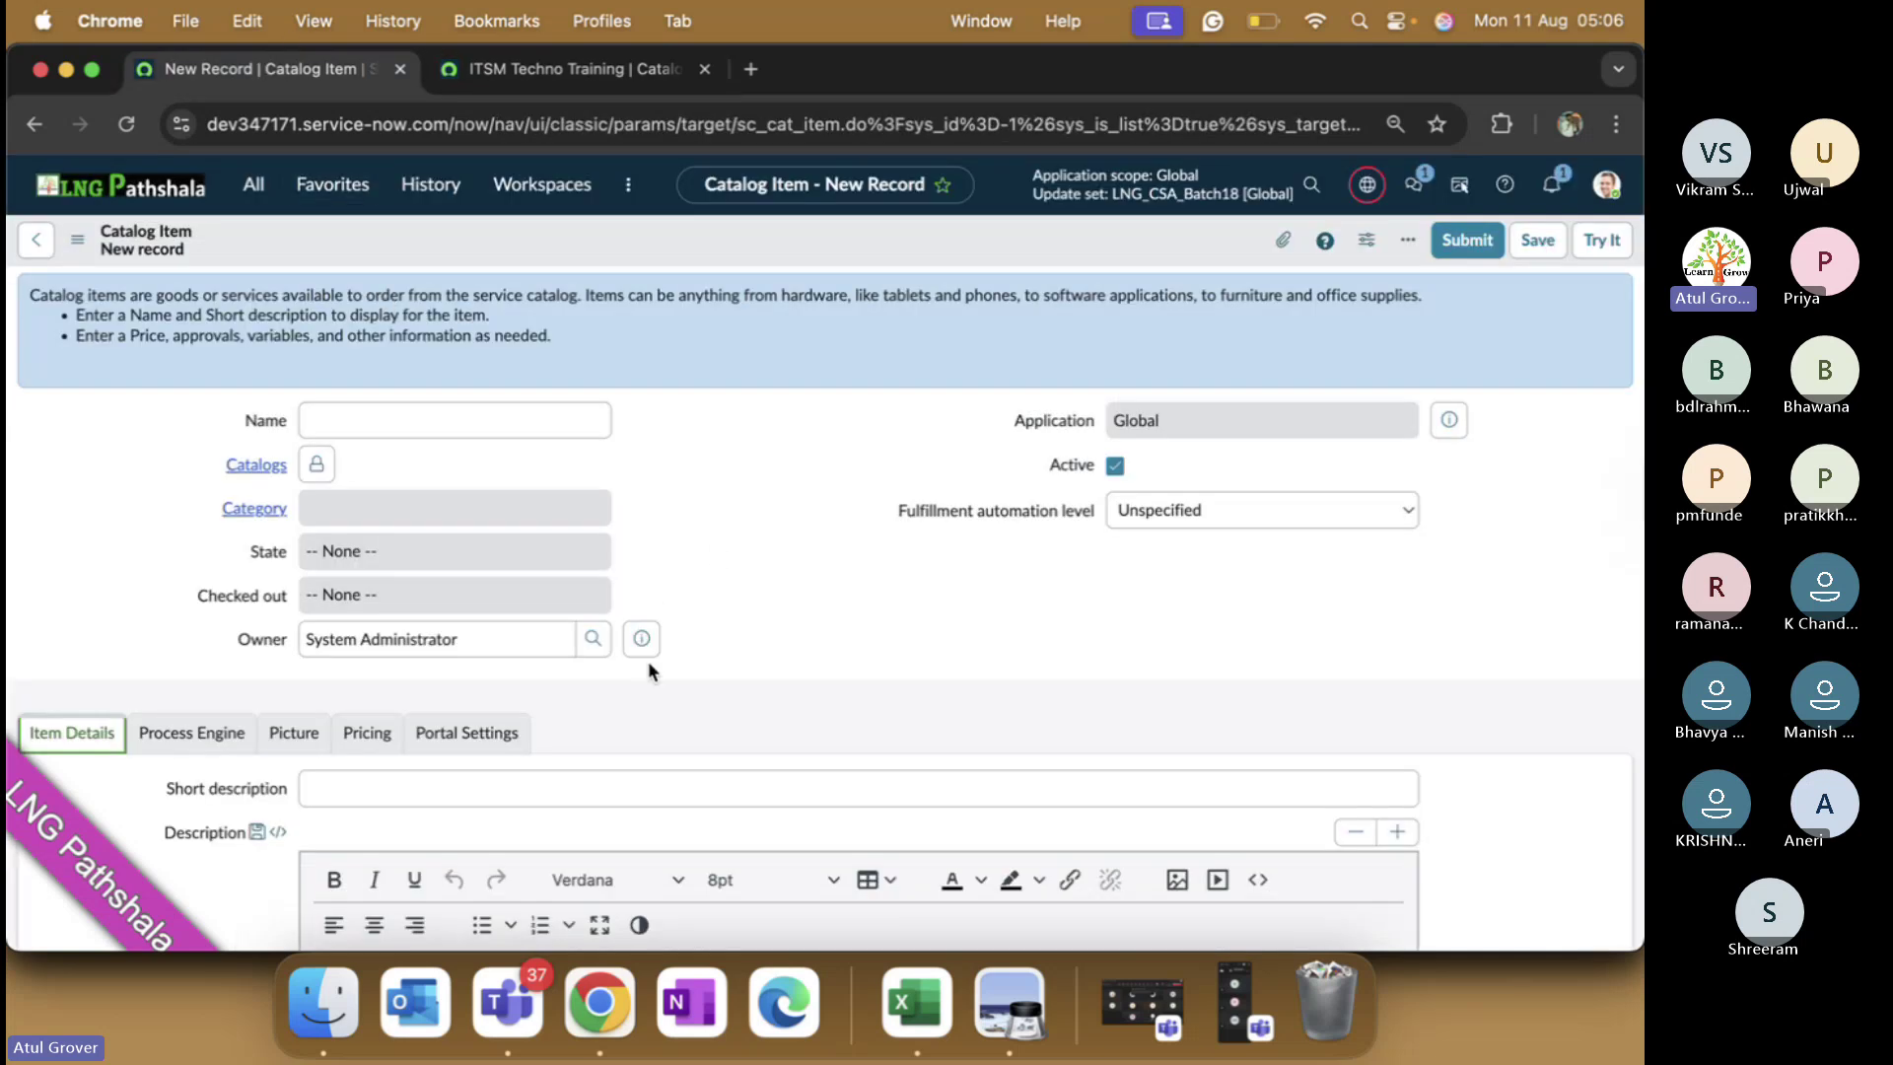
scroll(649, 671, "down", 10)
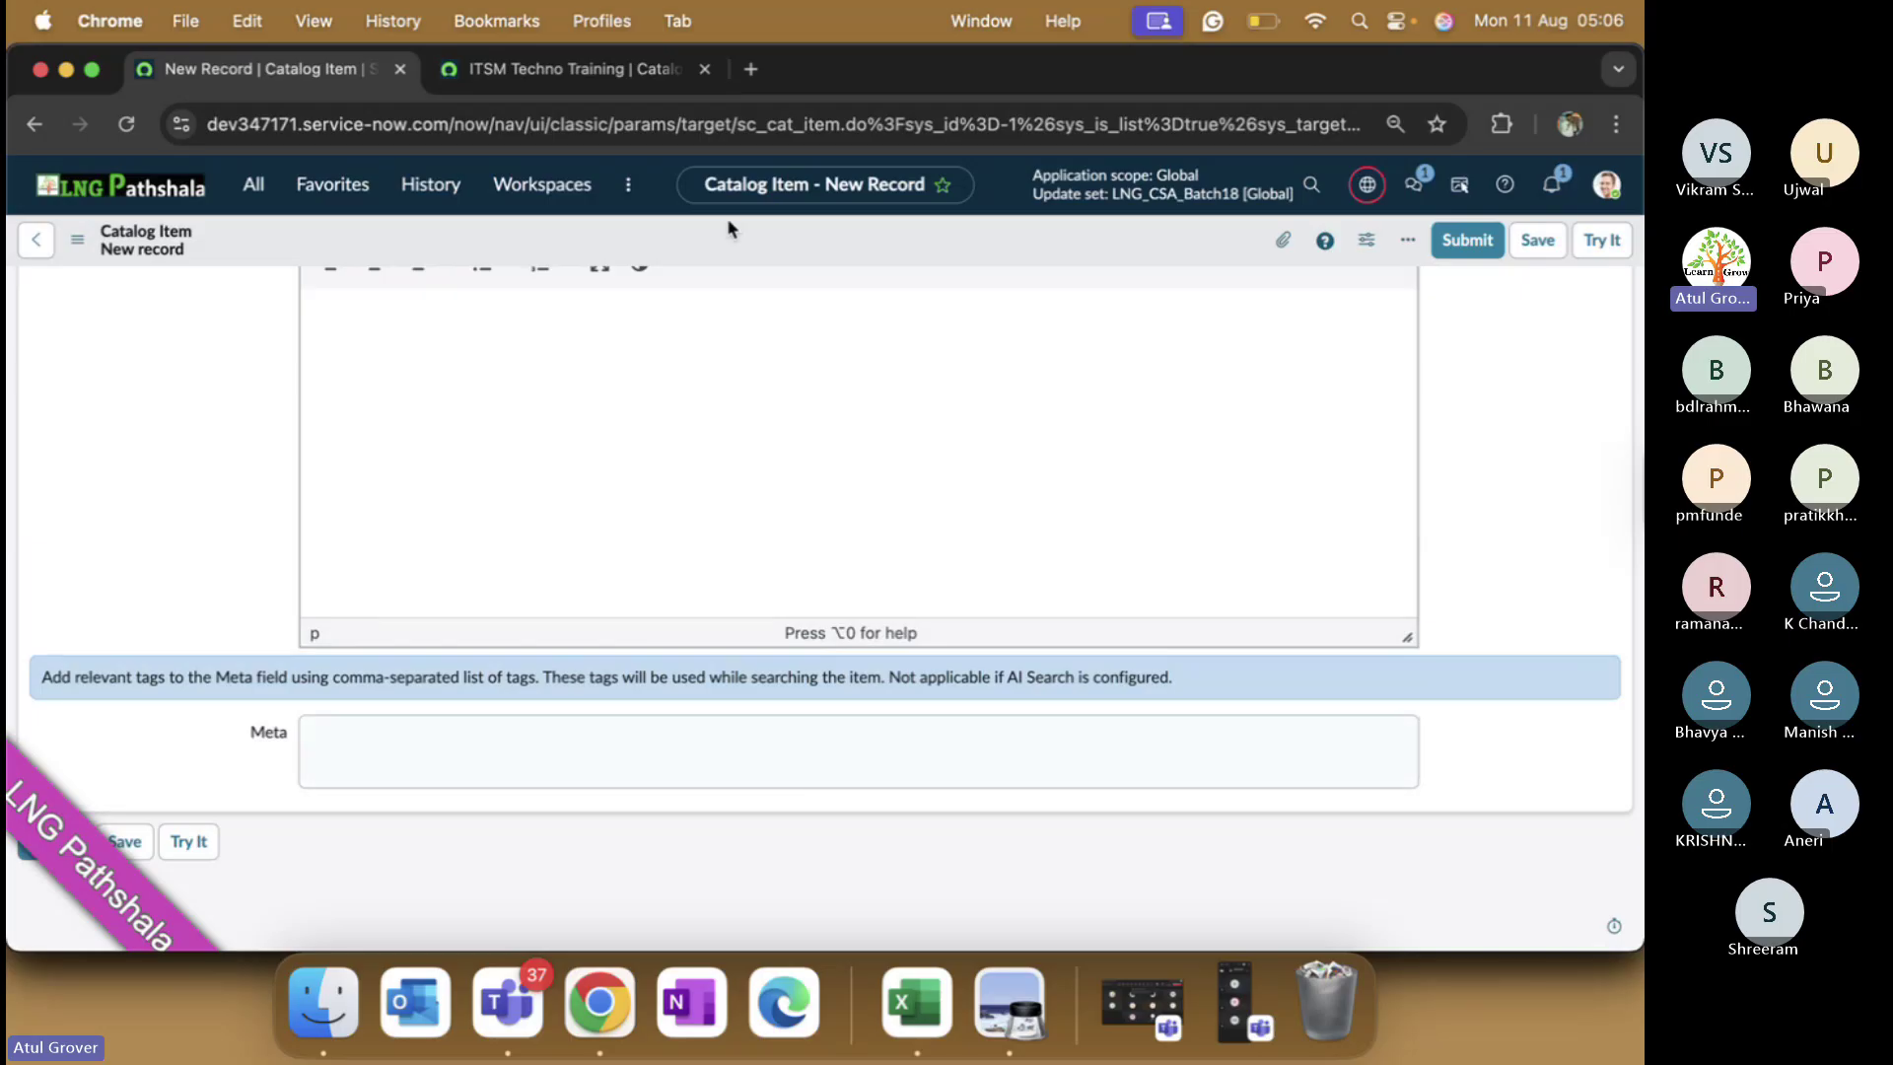
left_click(520, 71)
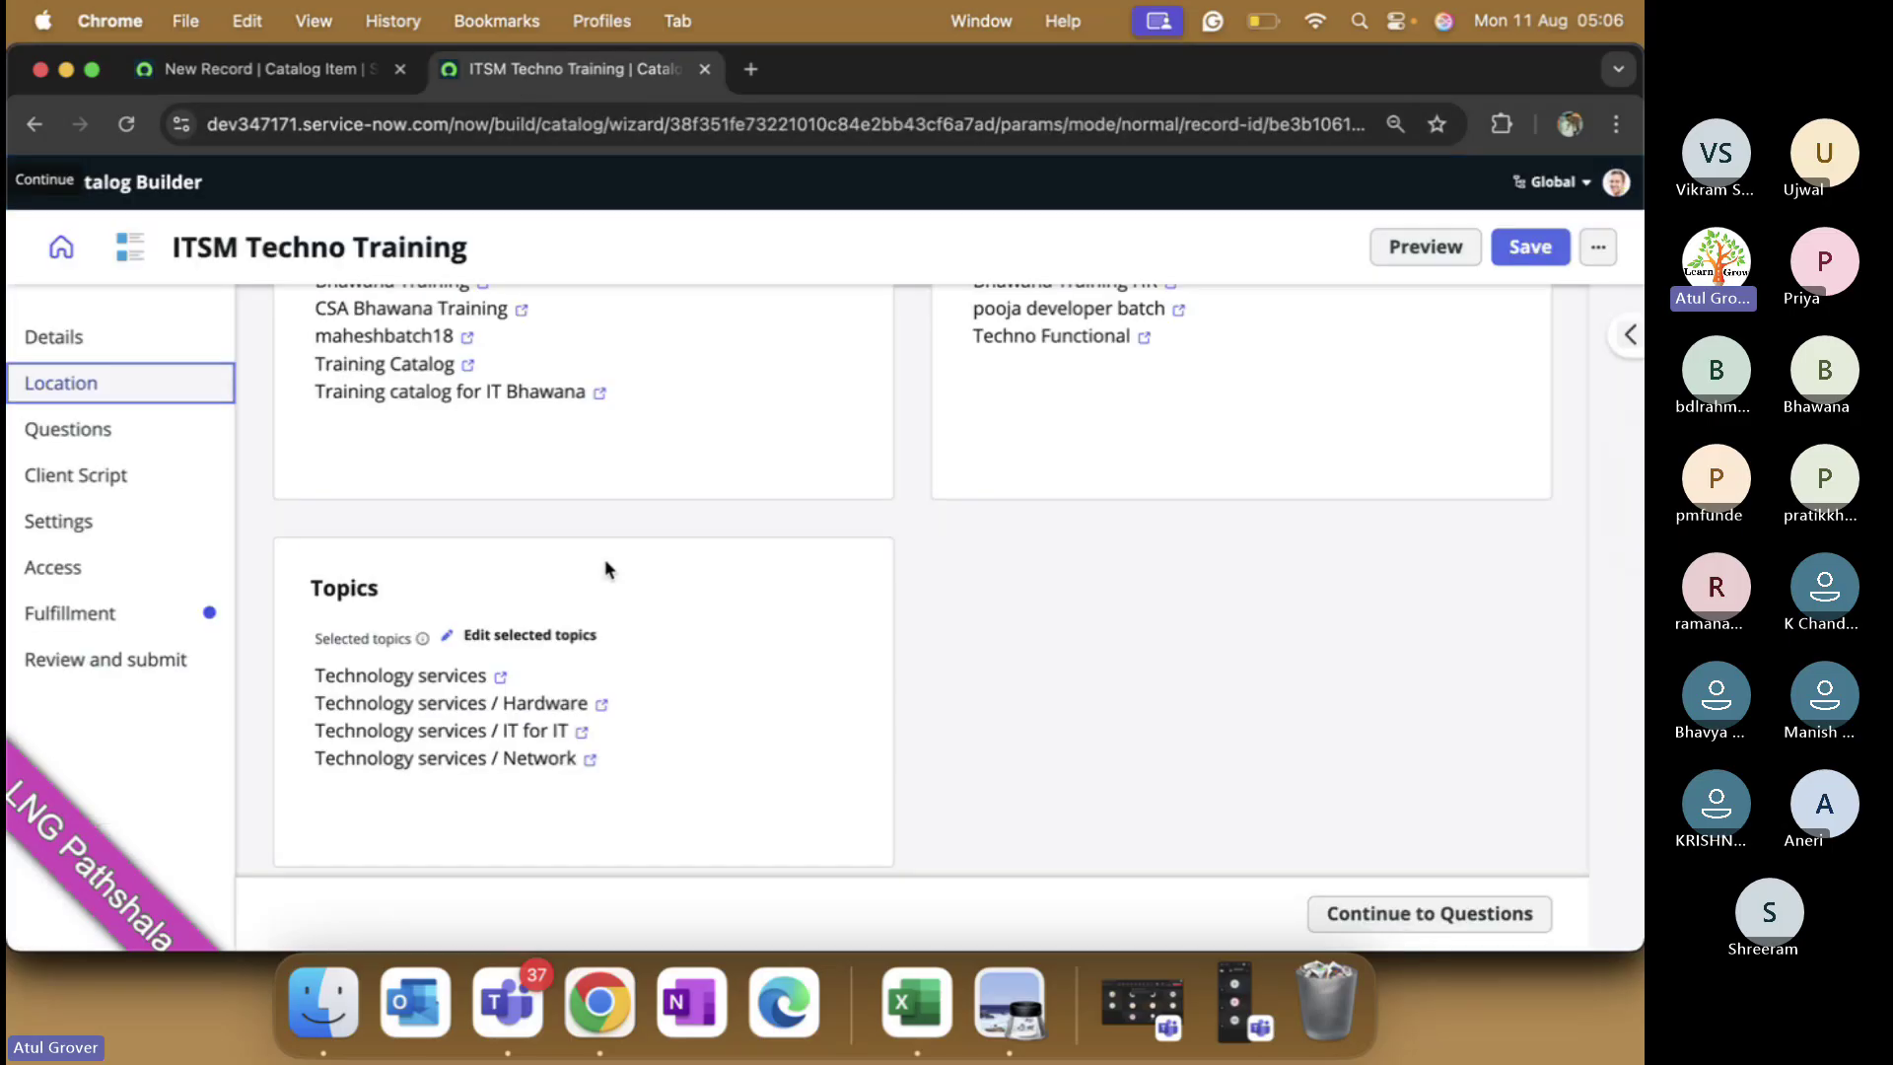
left_click(85, 434)
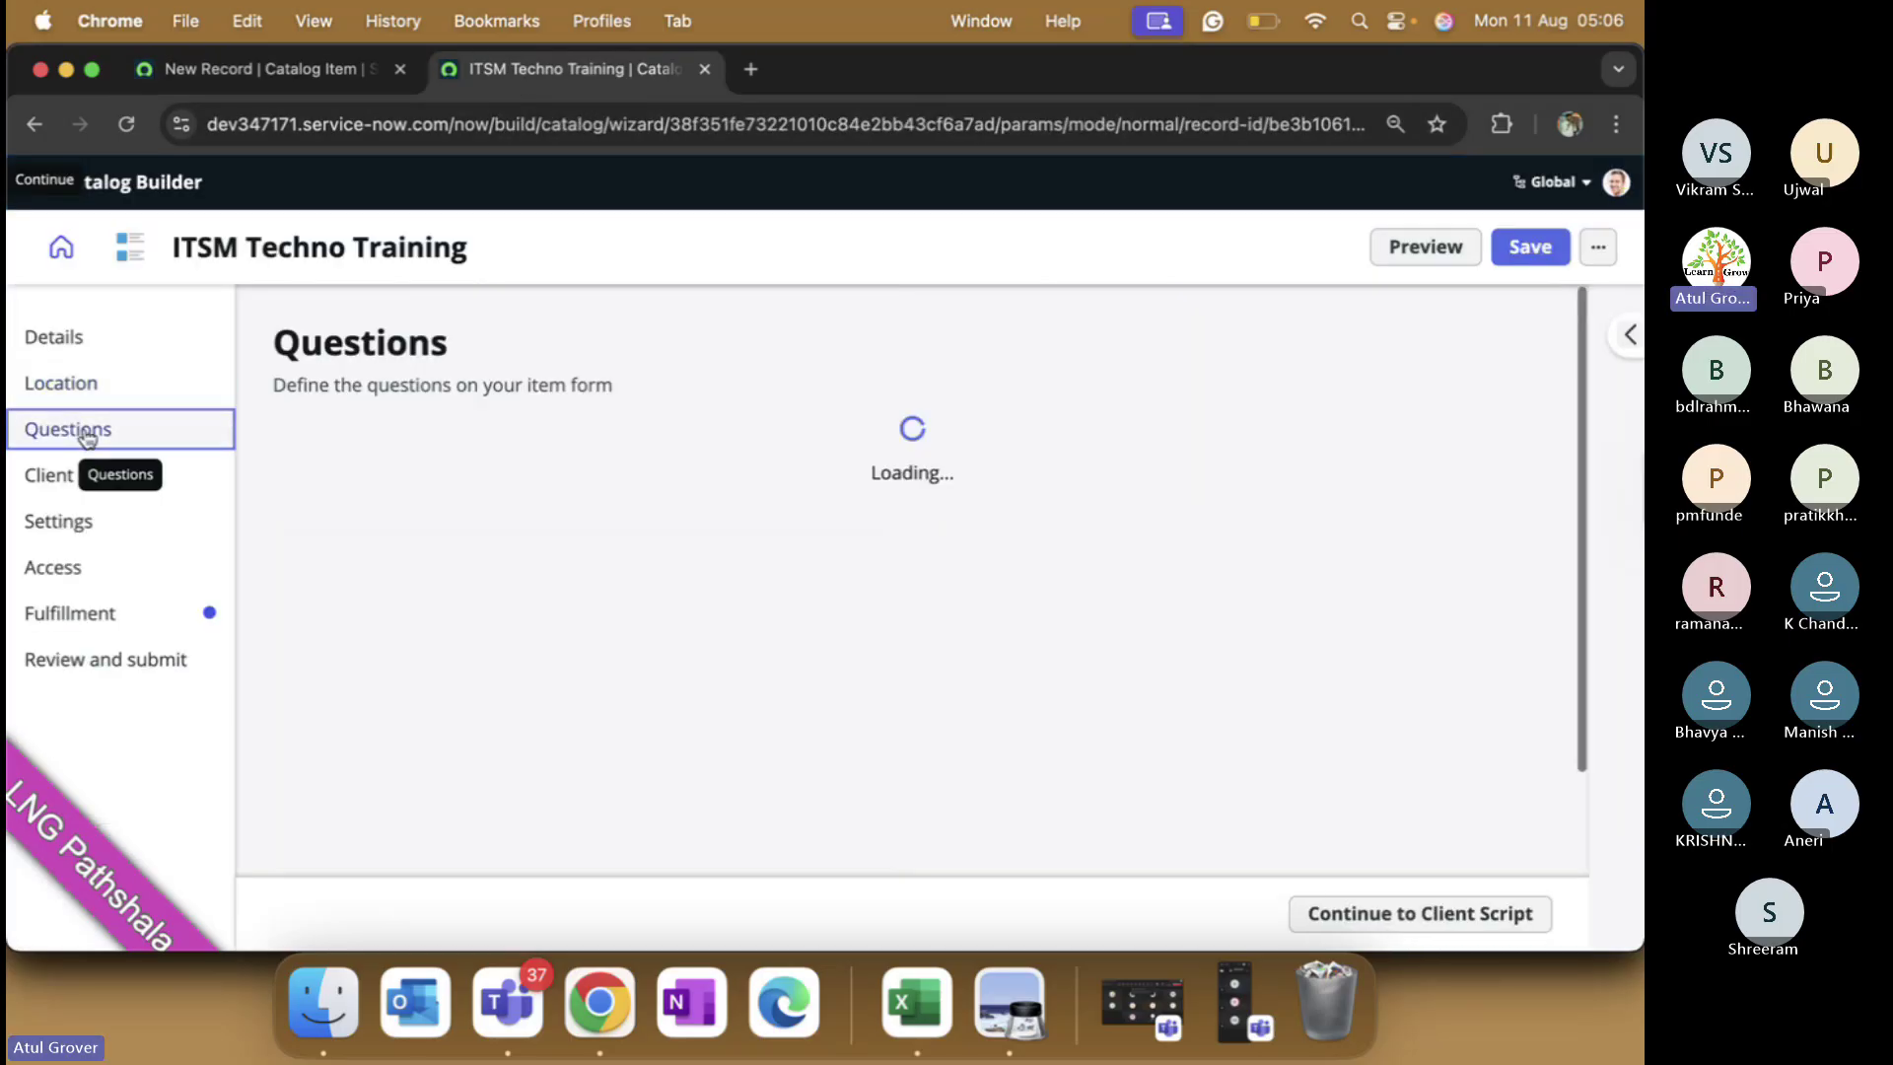
left_click(287, 61)
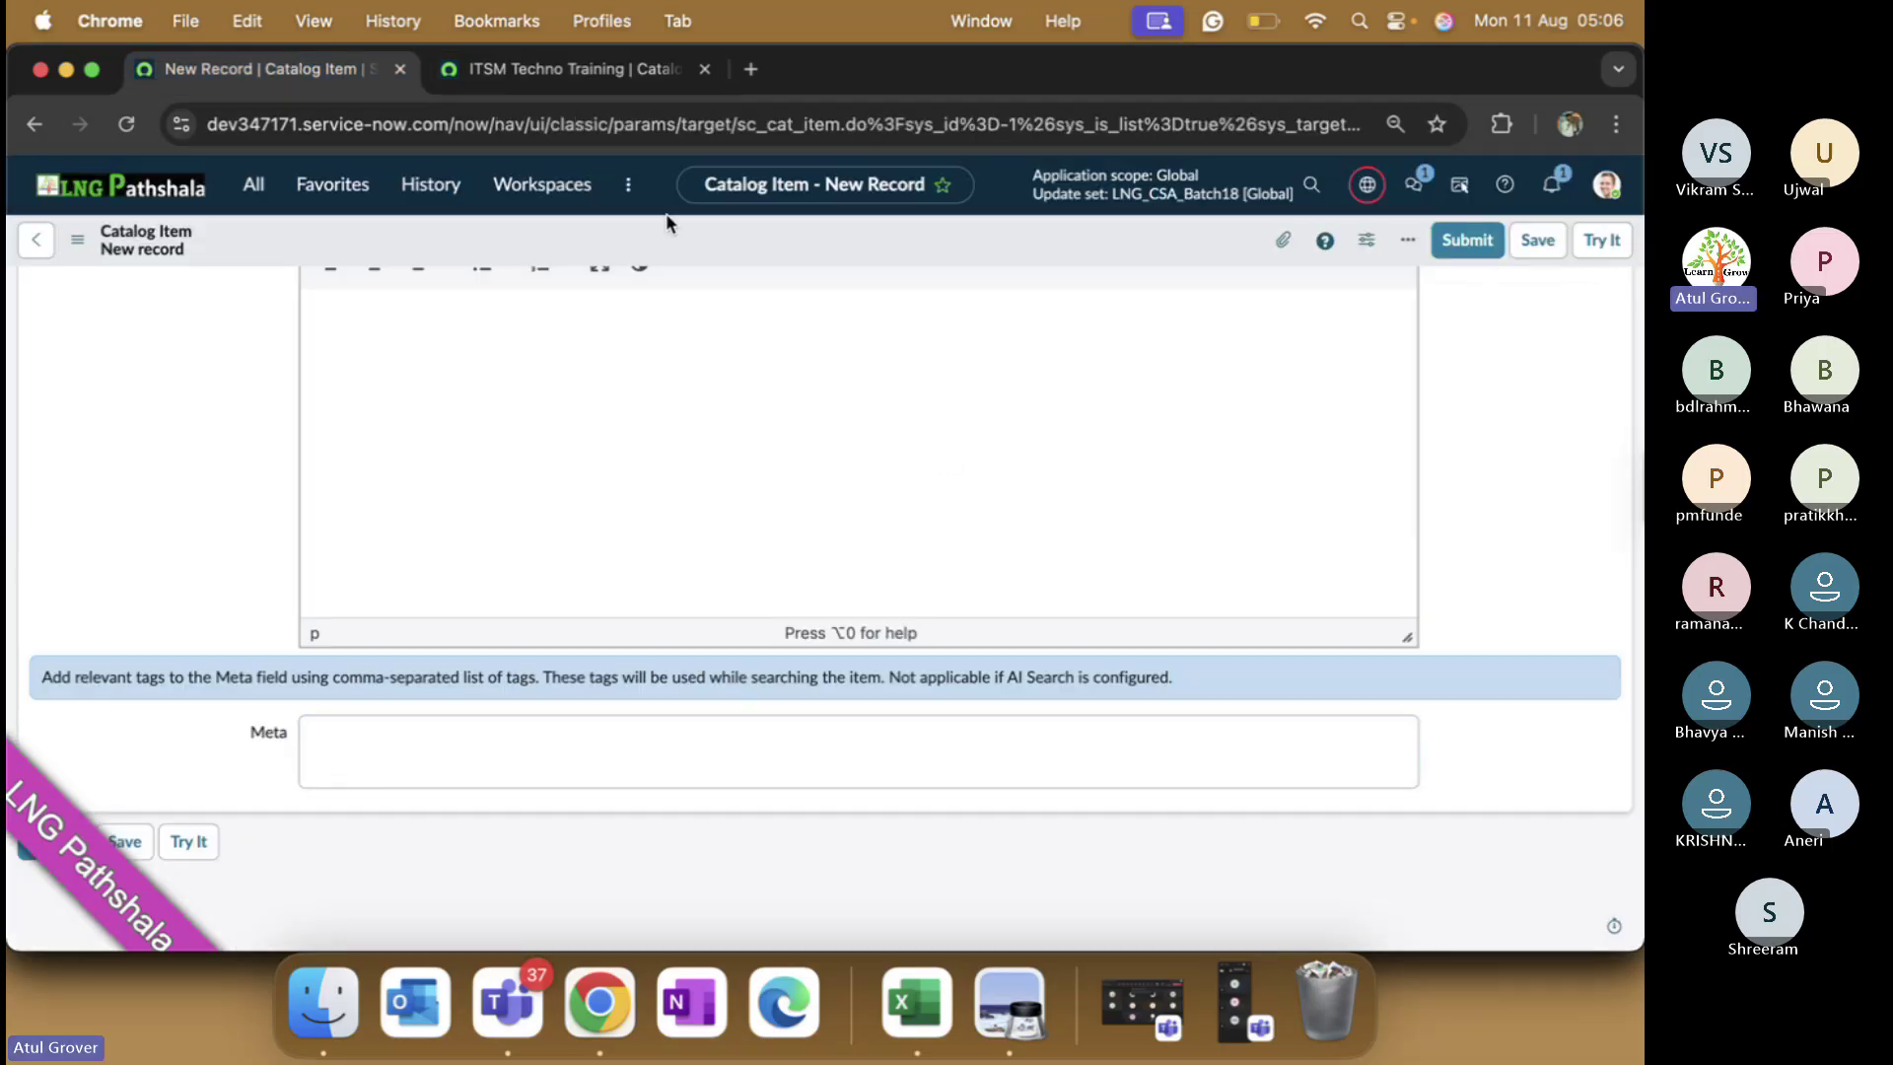
left_click(573, 77)
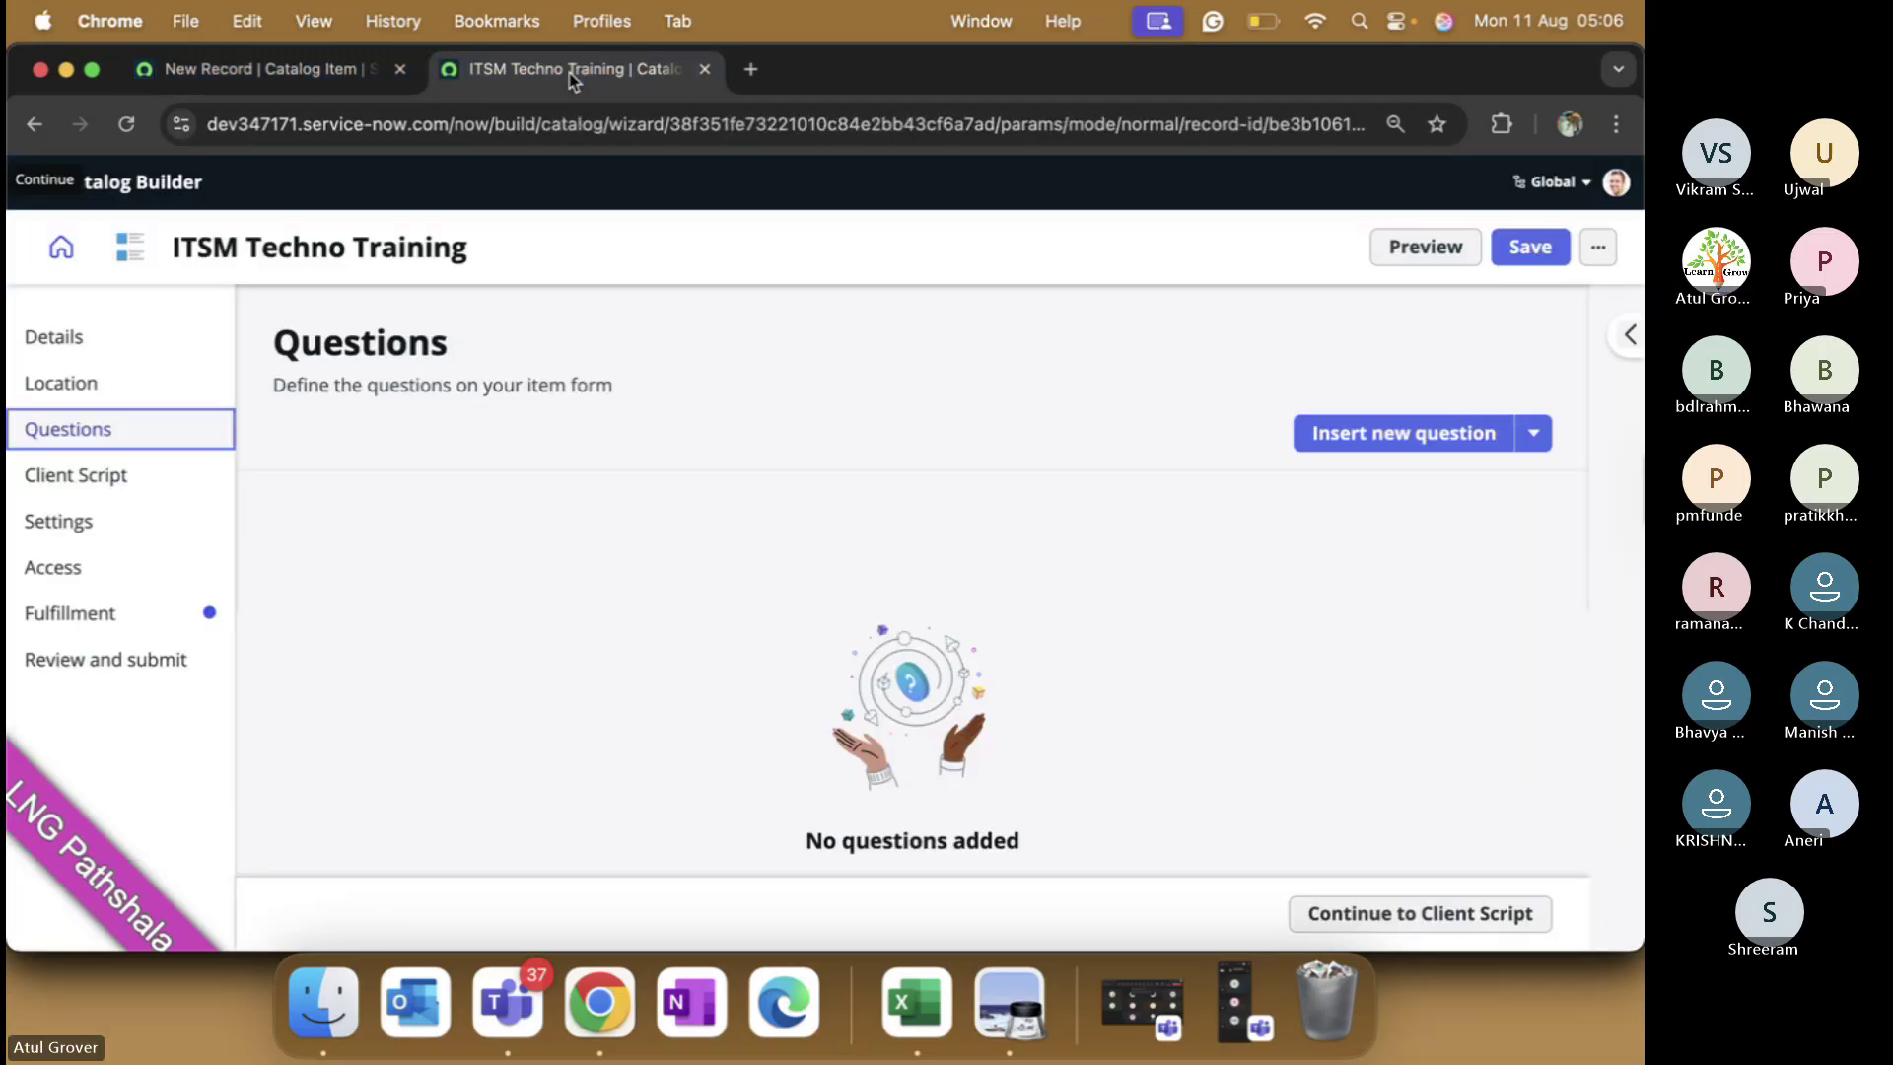
- Start a new question with type Toggle and subtype Check box, and go to its details
left_click(1400, 453)
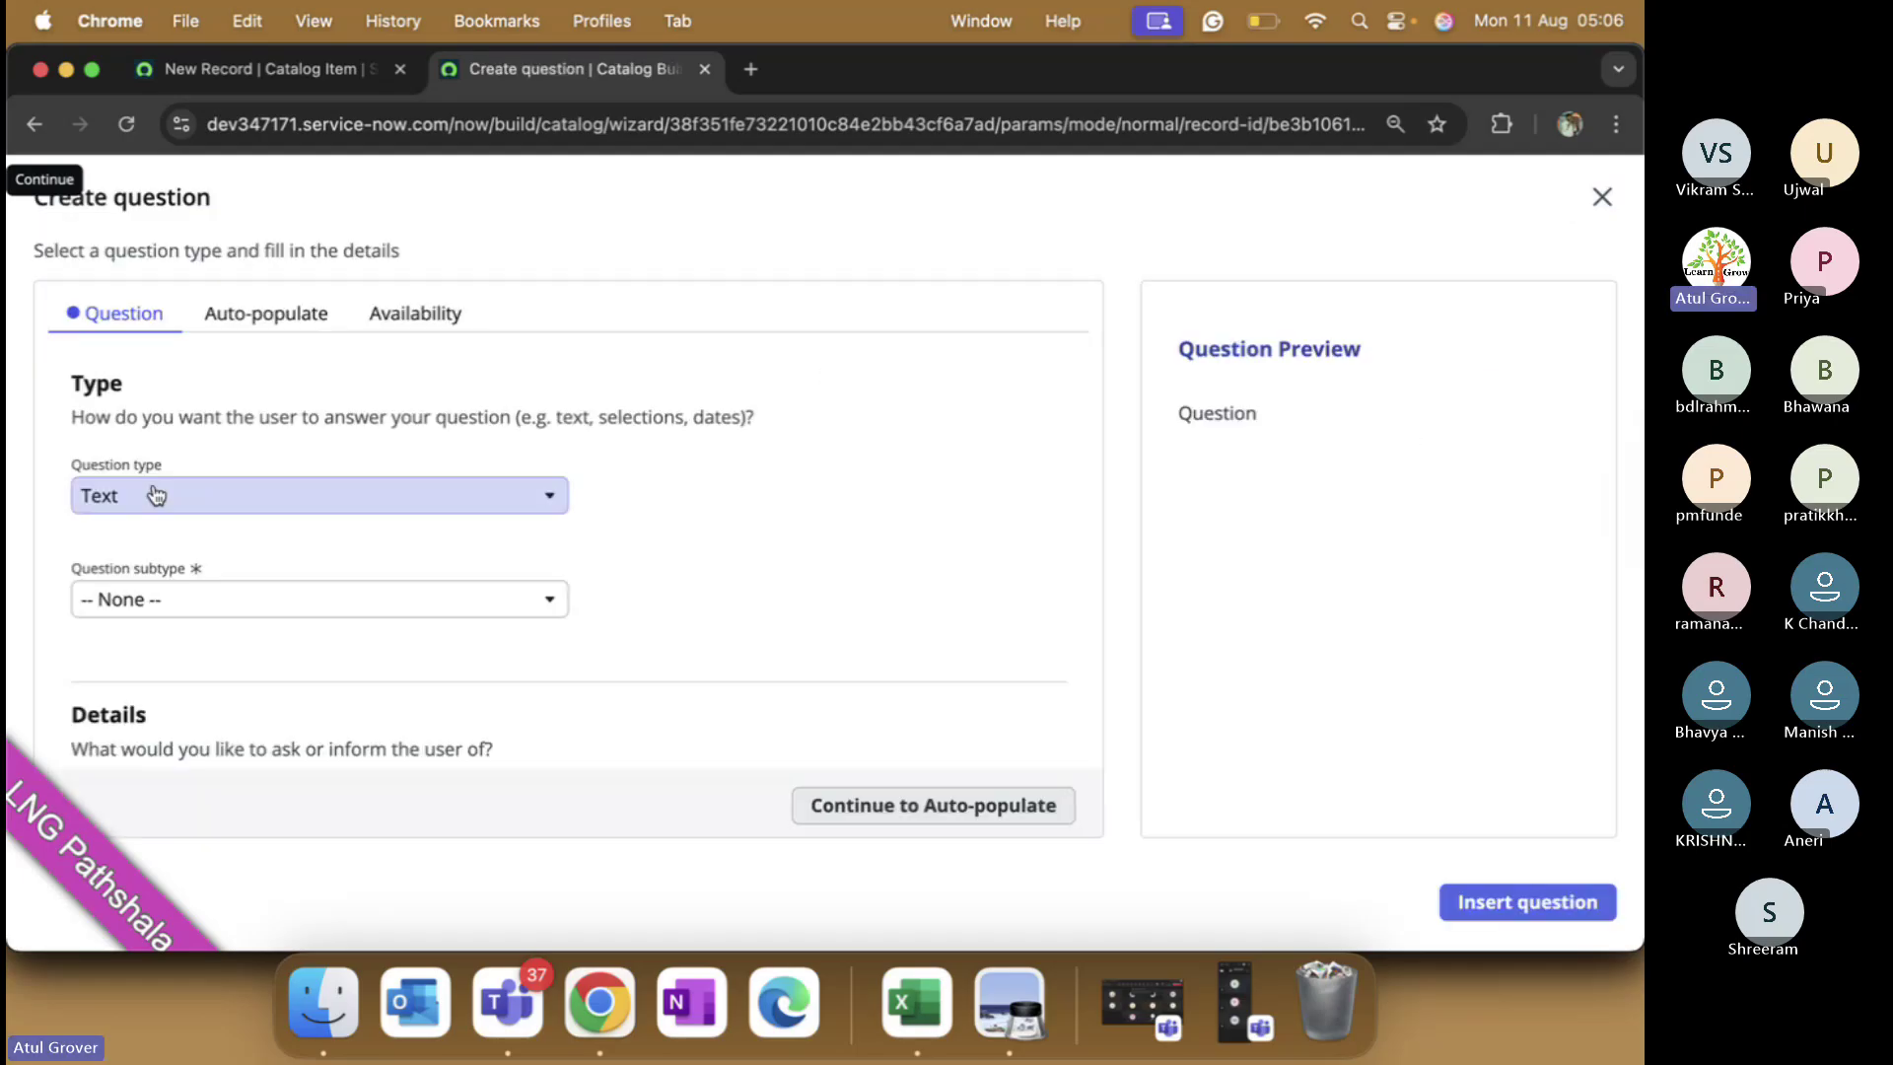
left_click(156, 494)
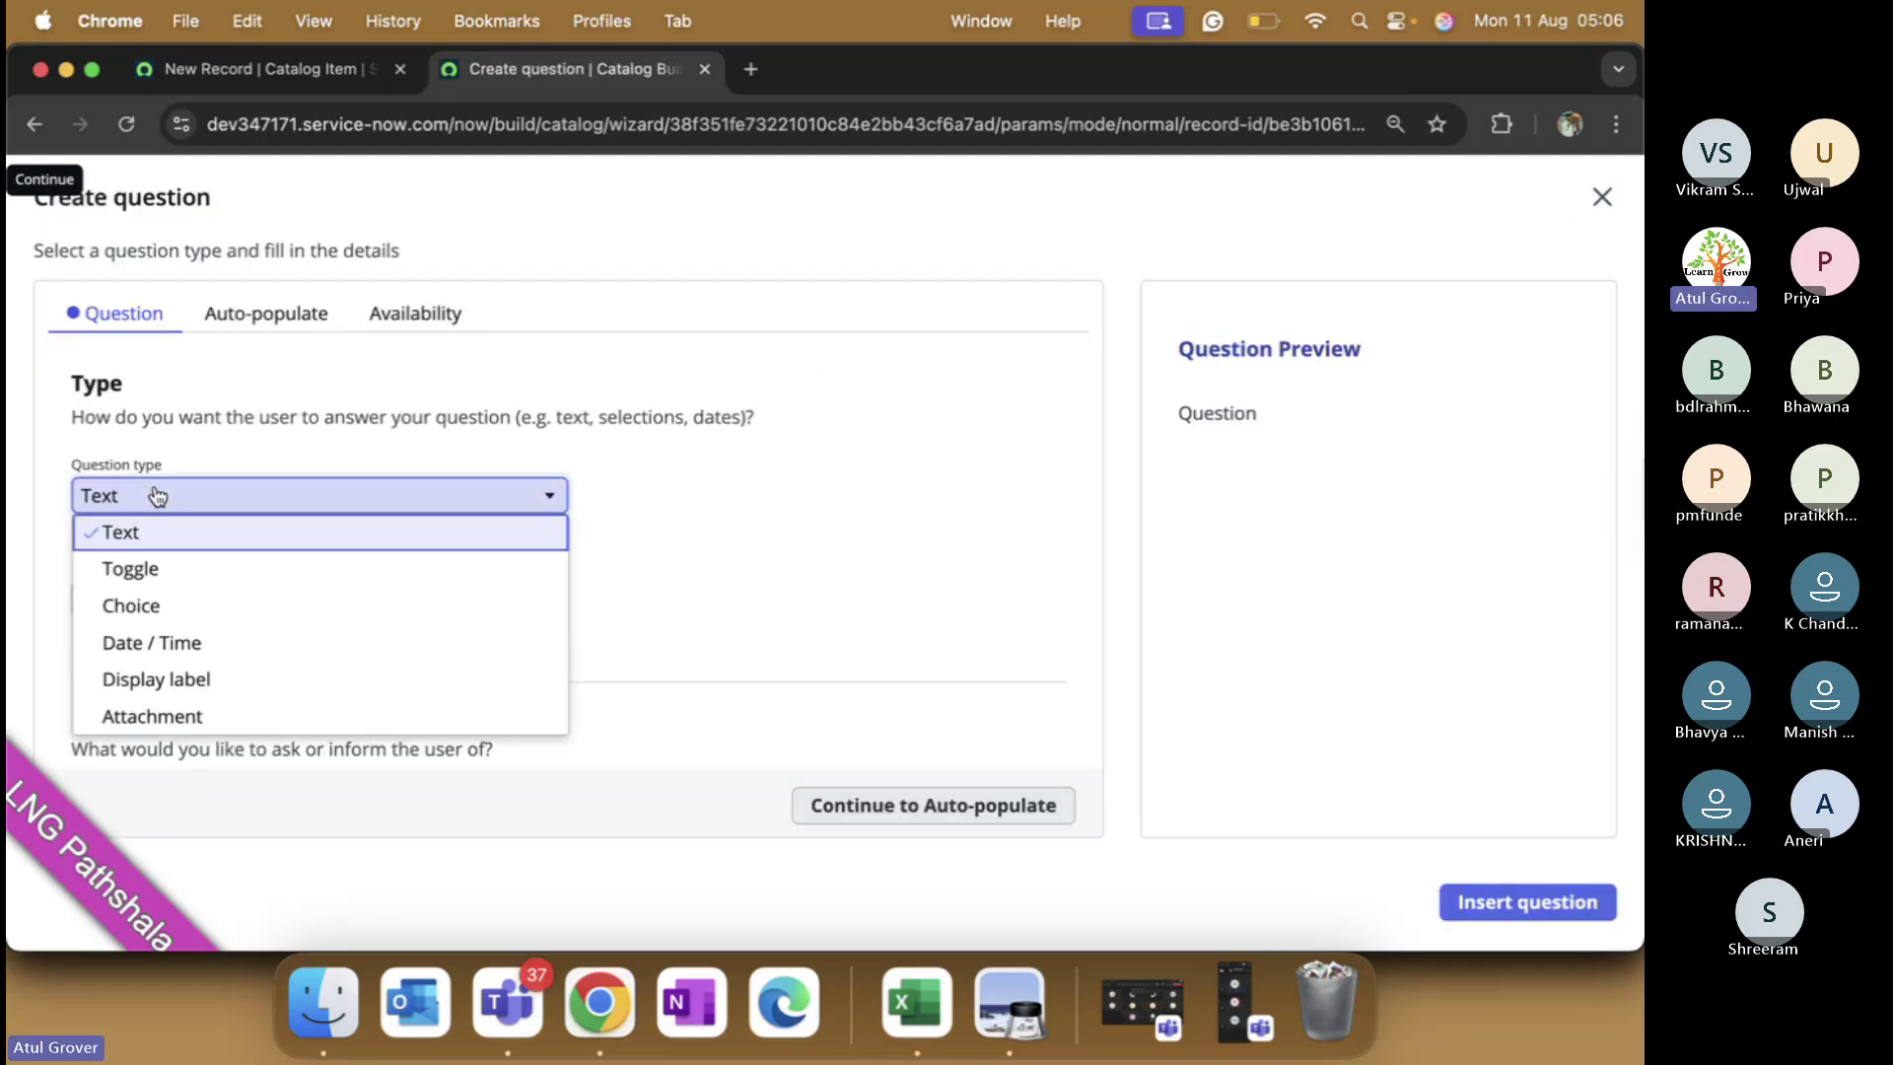
left_click(150, 569)
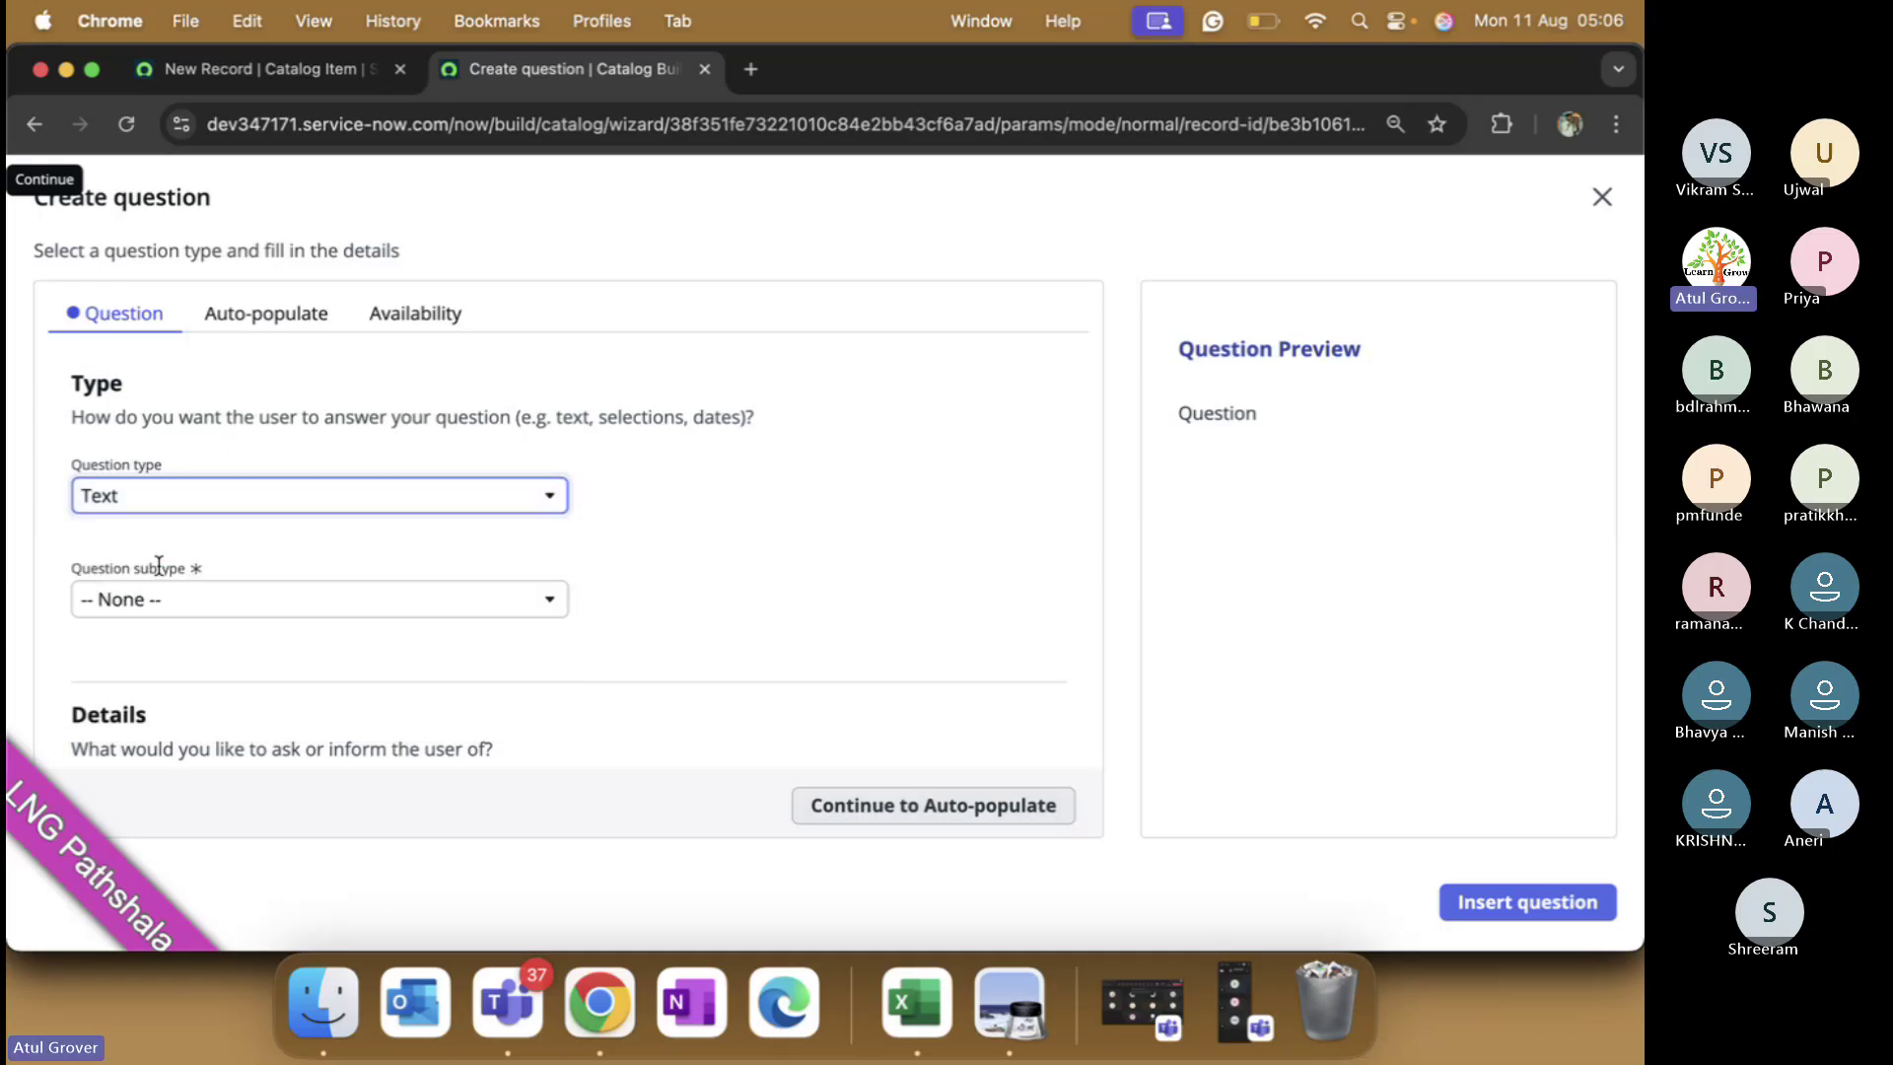
left_click(178, 600)
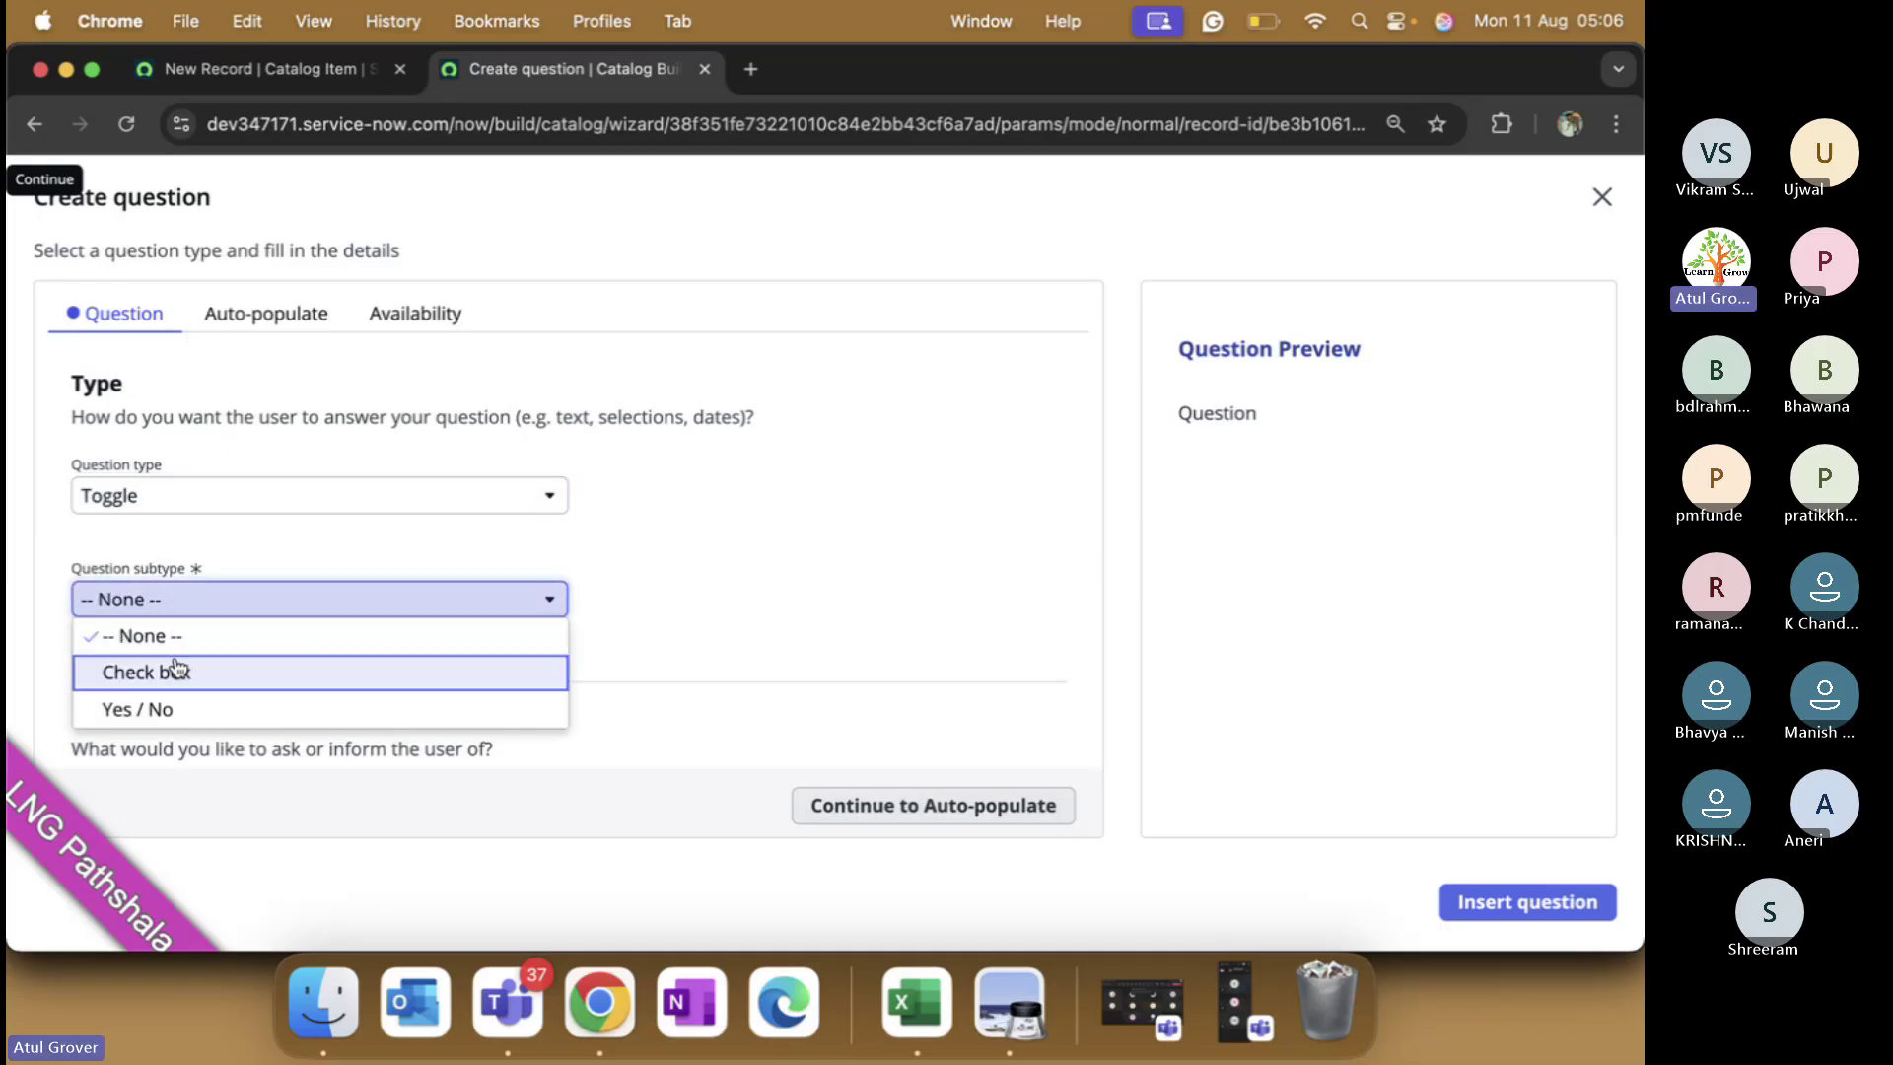
left_click(175, 666)
scroll(262, 507, "down", 5)
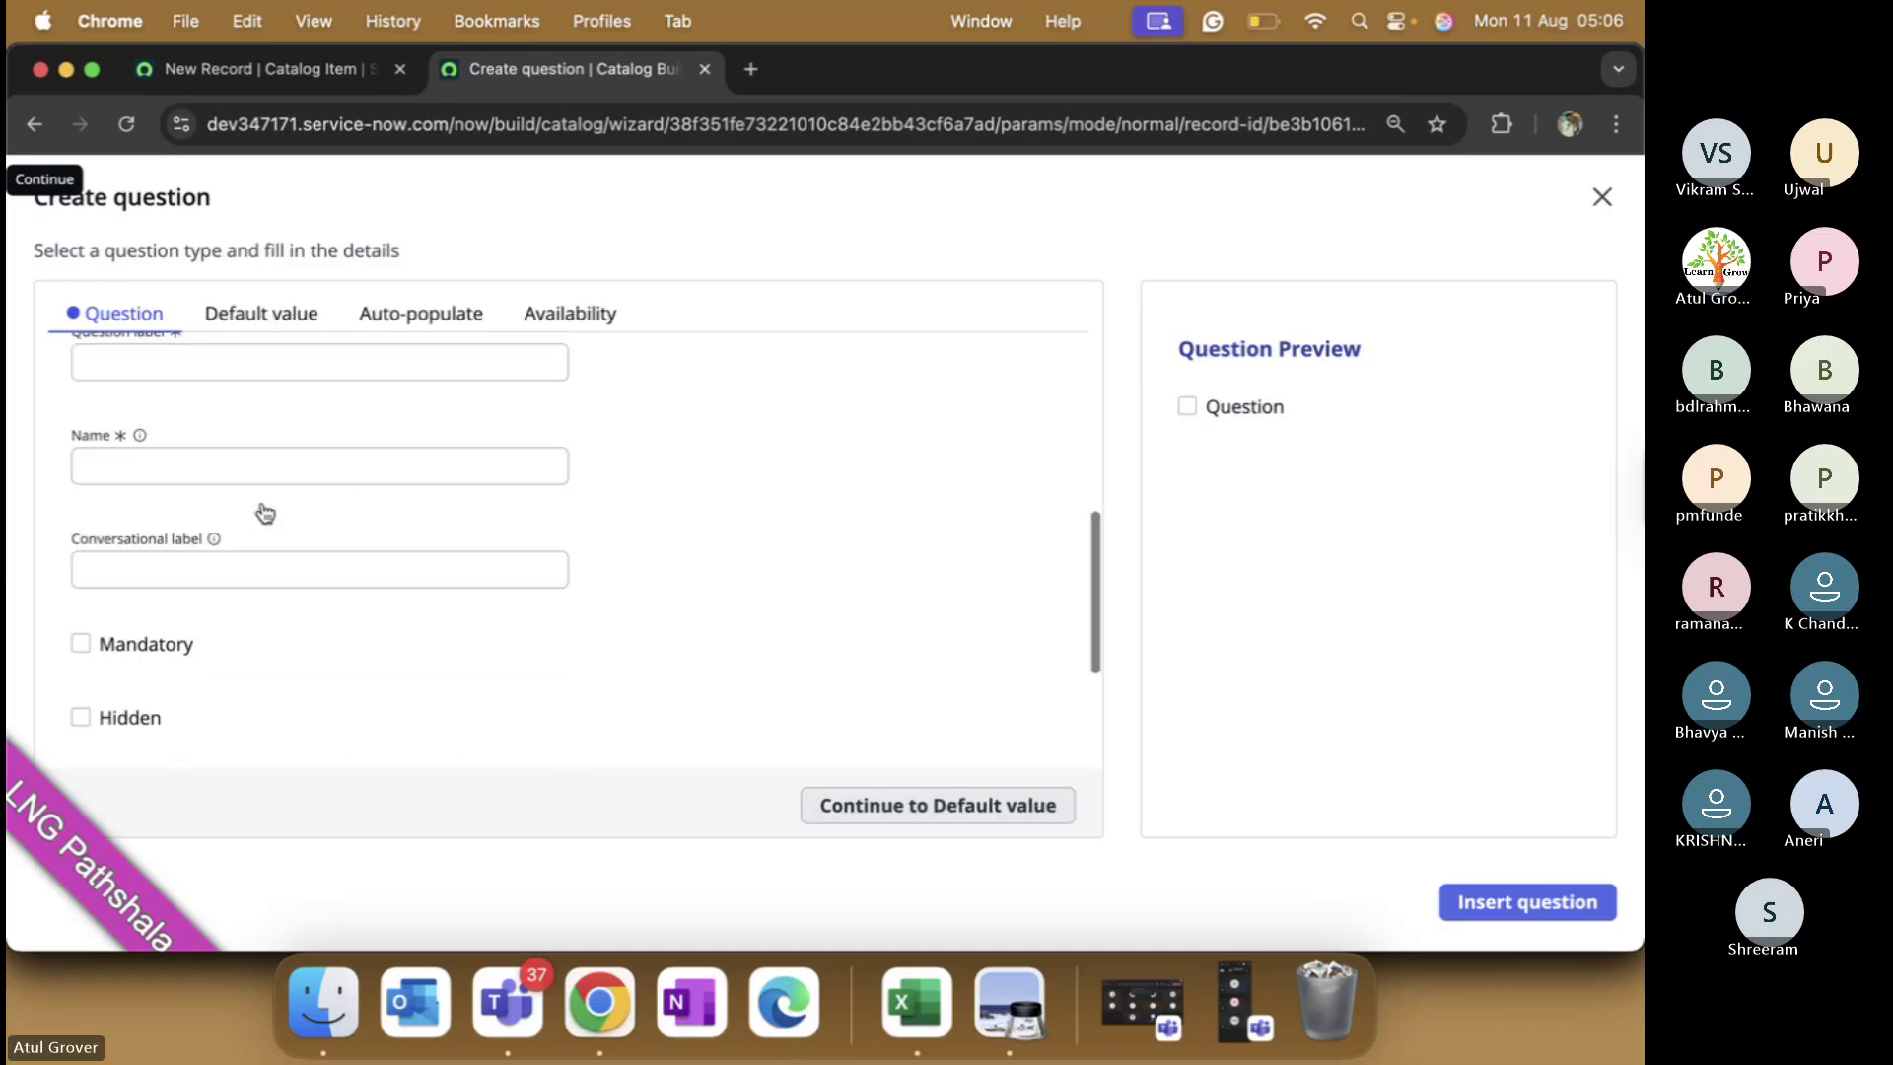
- Label the check box question "Good or Bad" with the name good_or_bad, and make it mandatory
left_click(205, 489)
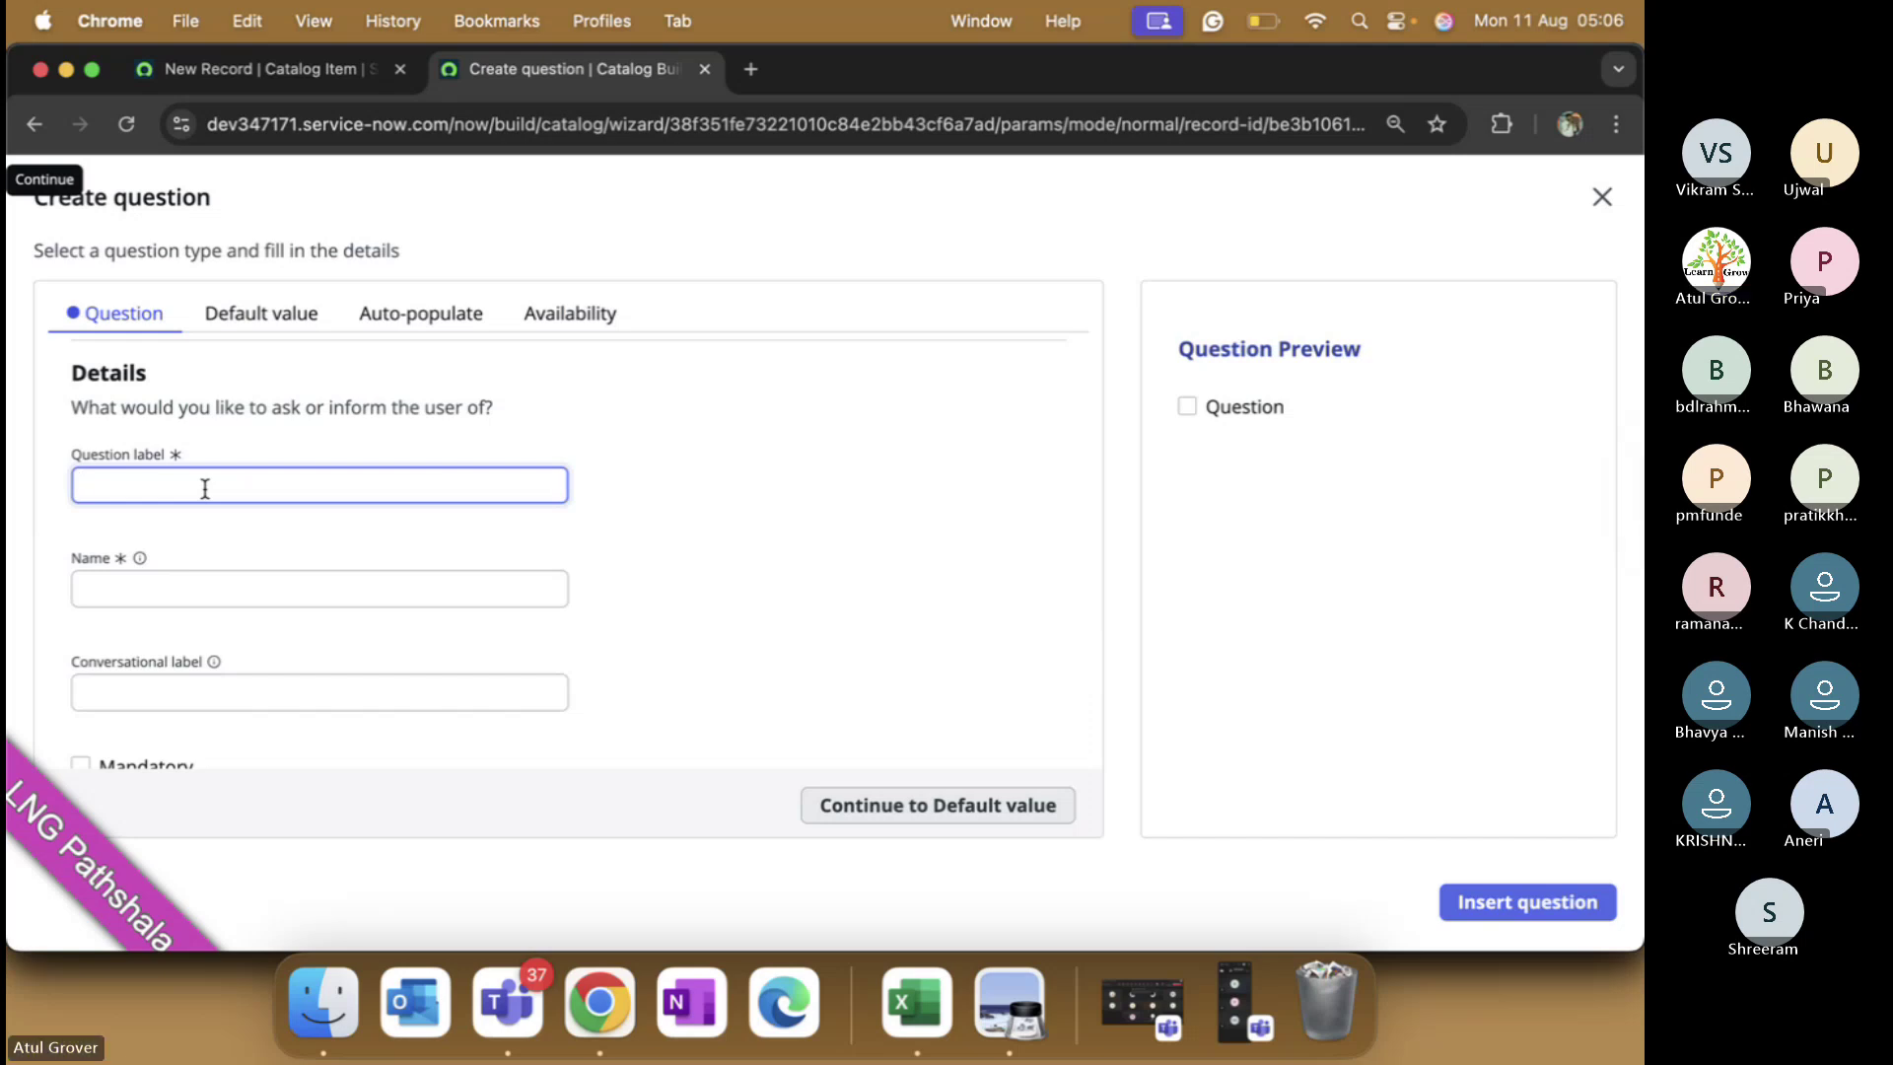
type("Good or Bad")
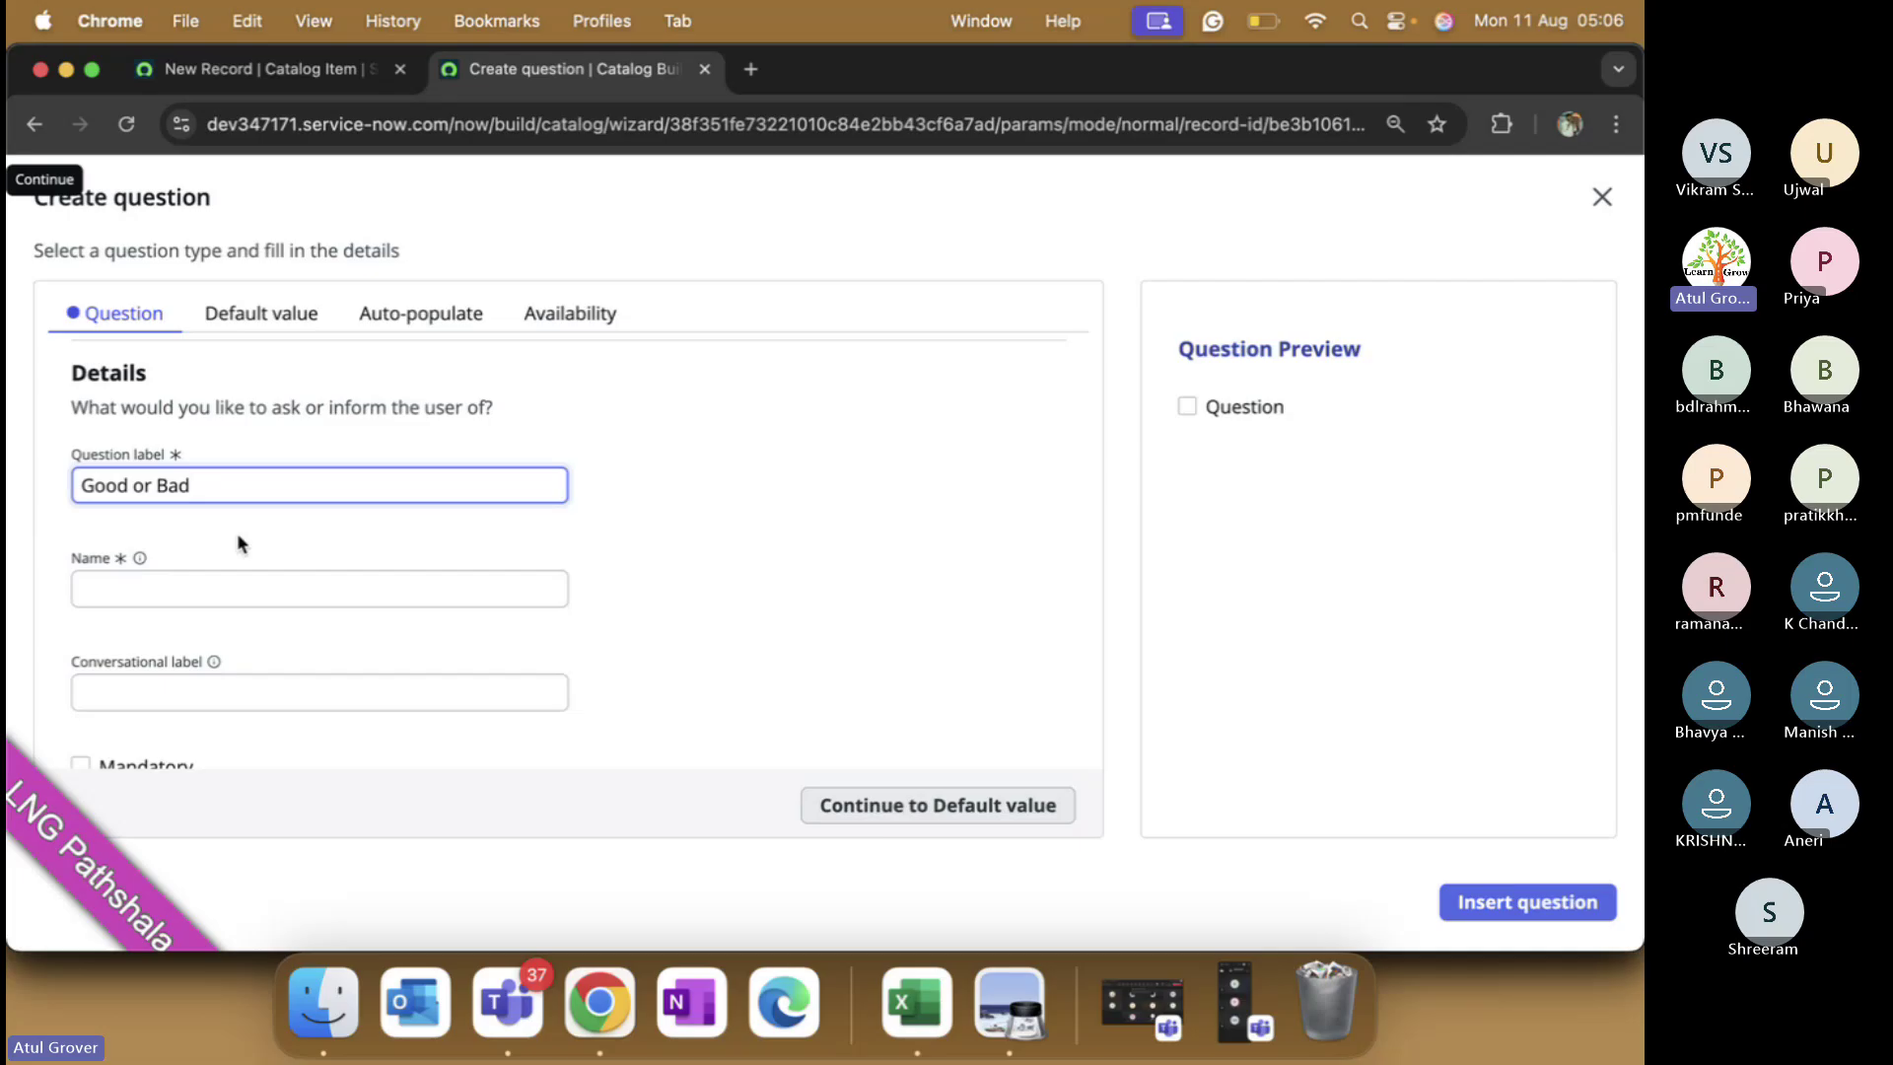
left_click(213, 586)
scroll(224, 600, "down", 3)
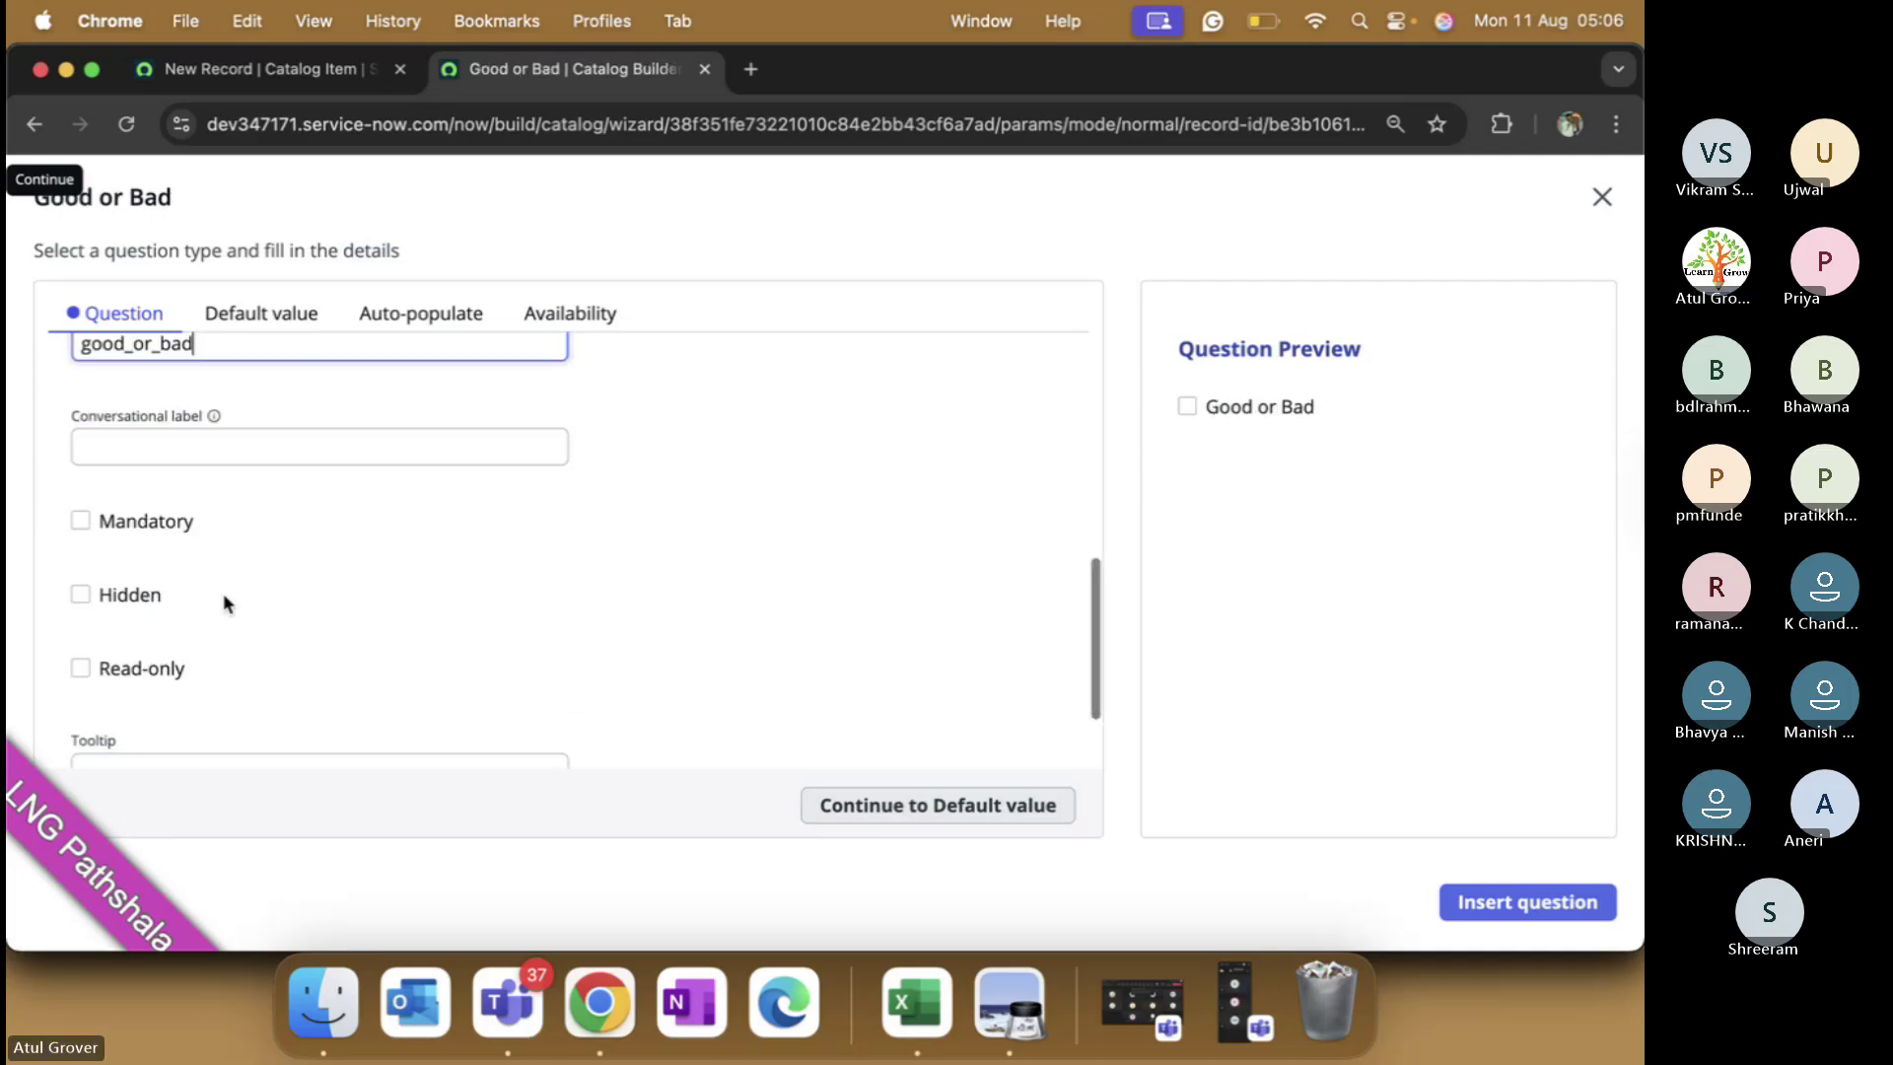
left_click(170, 527)
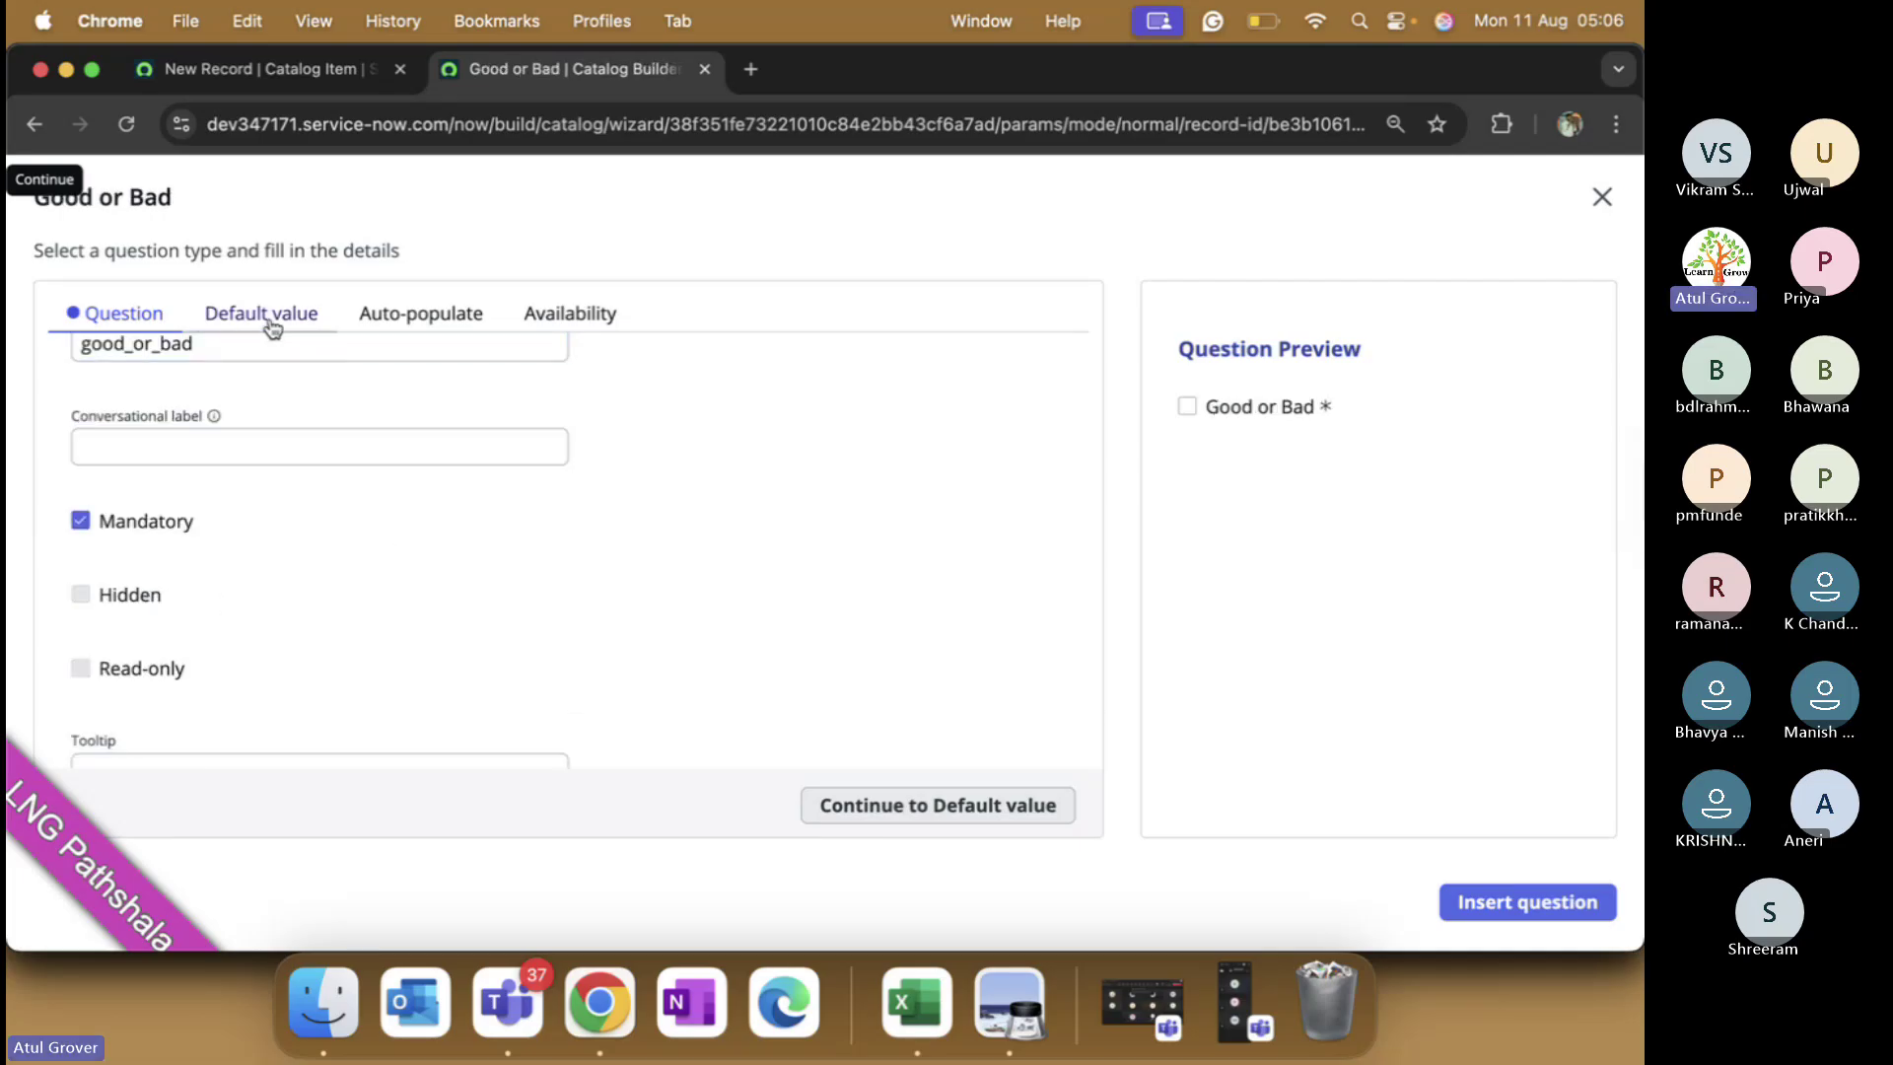
- Enter "Please sekeect" as the tooltip of the Good or Bad question
scroll(374, 469, "down", 2)
left_click(266, 654)
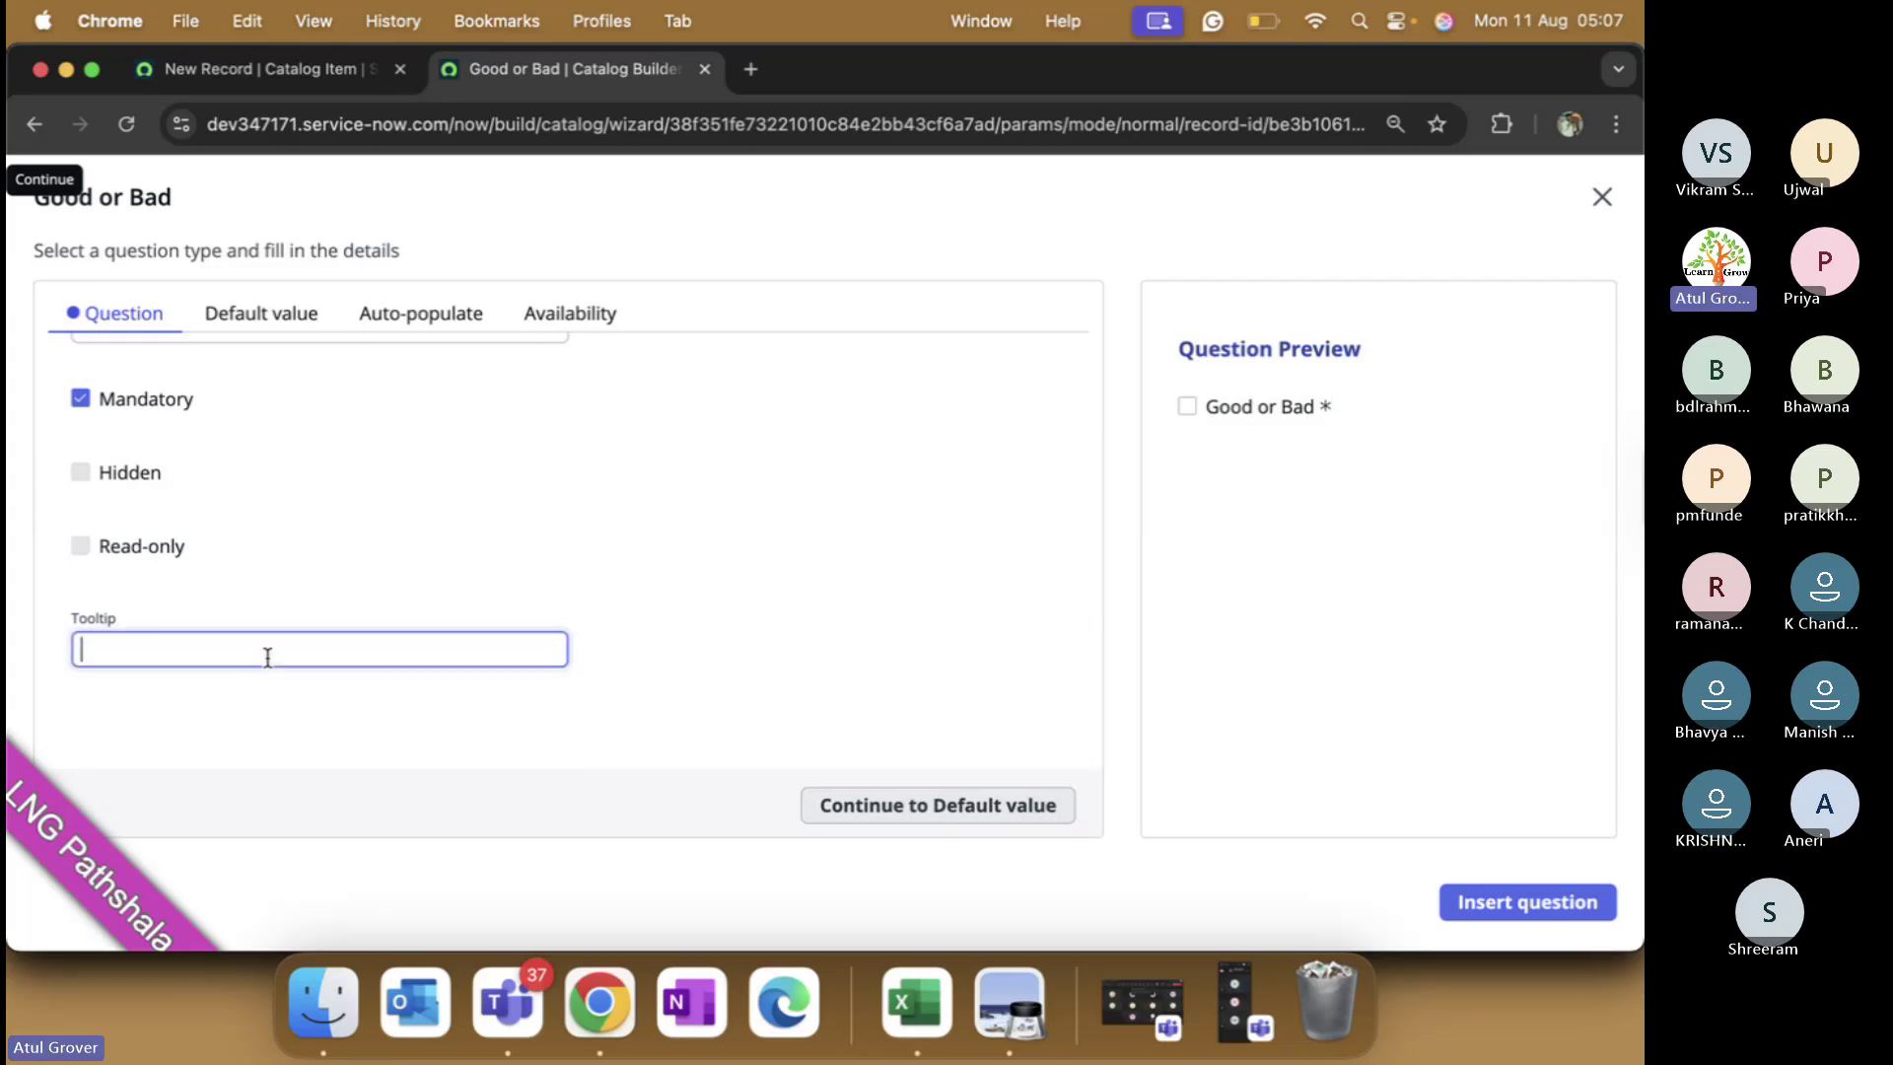
type("Please sekled")
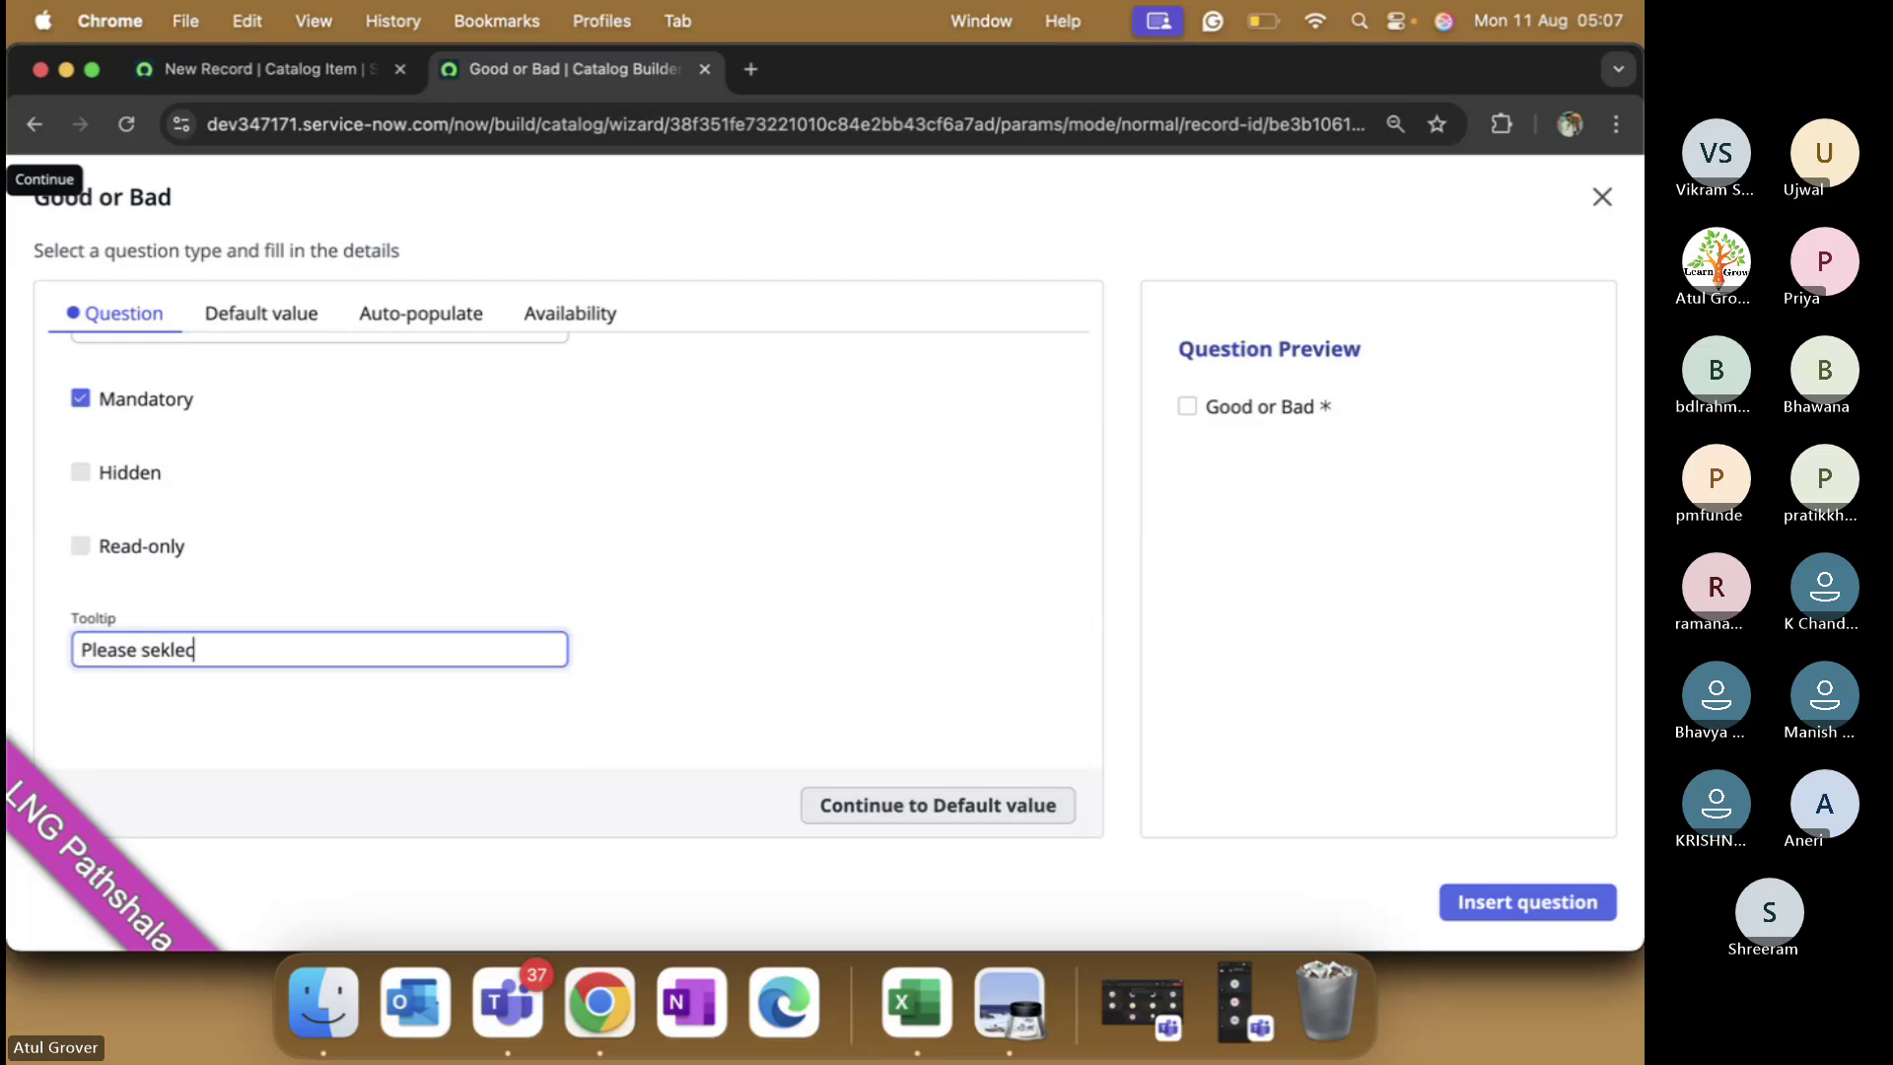
key("BackSpace")
key("BackSpace")
key("BackSpace")
key("BackSpace")
type("keect")
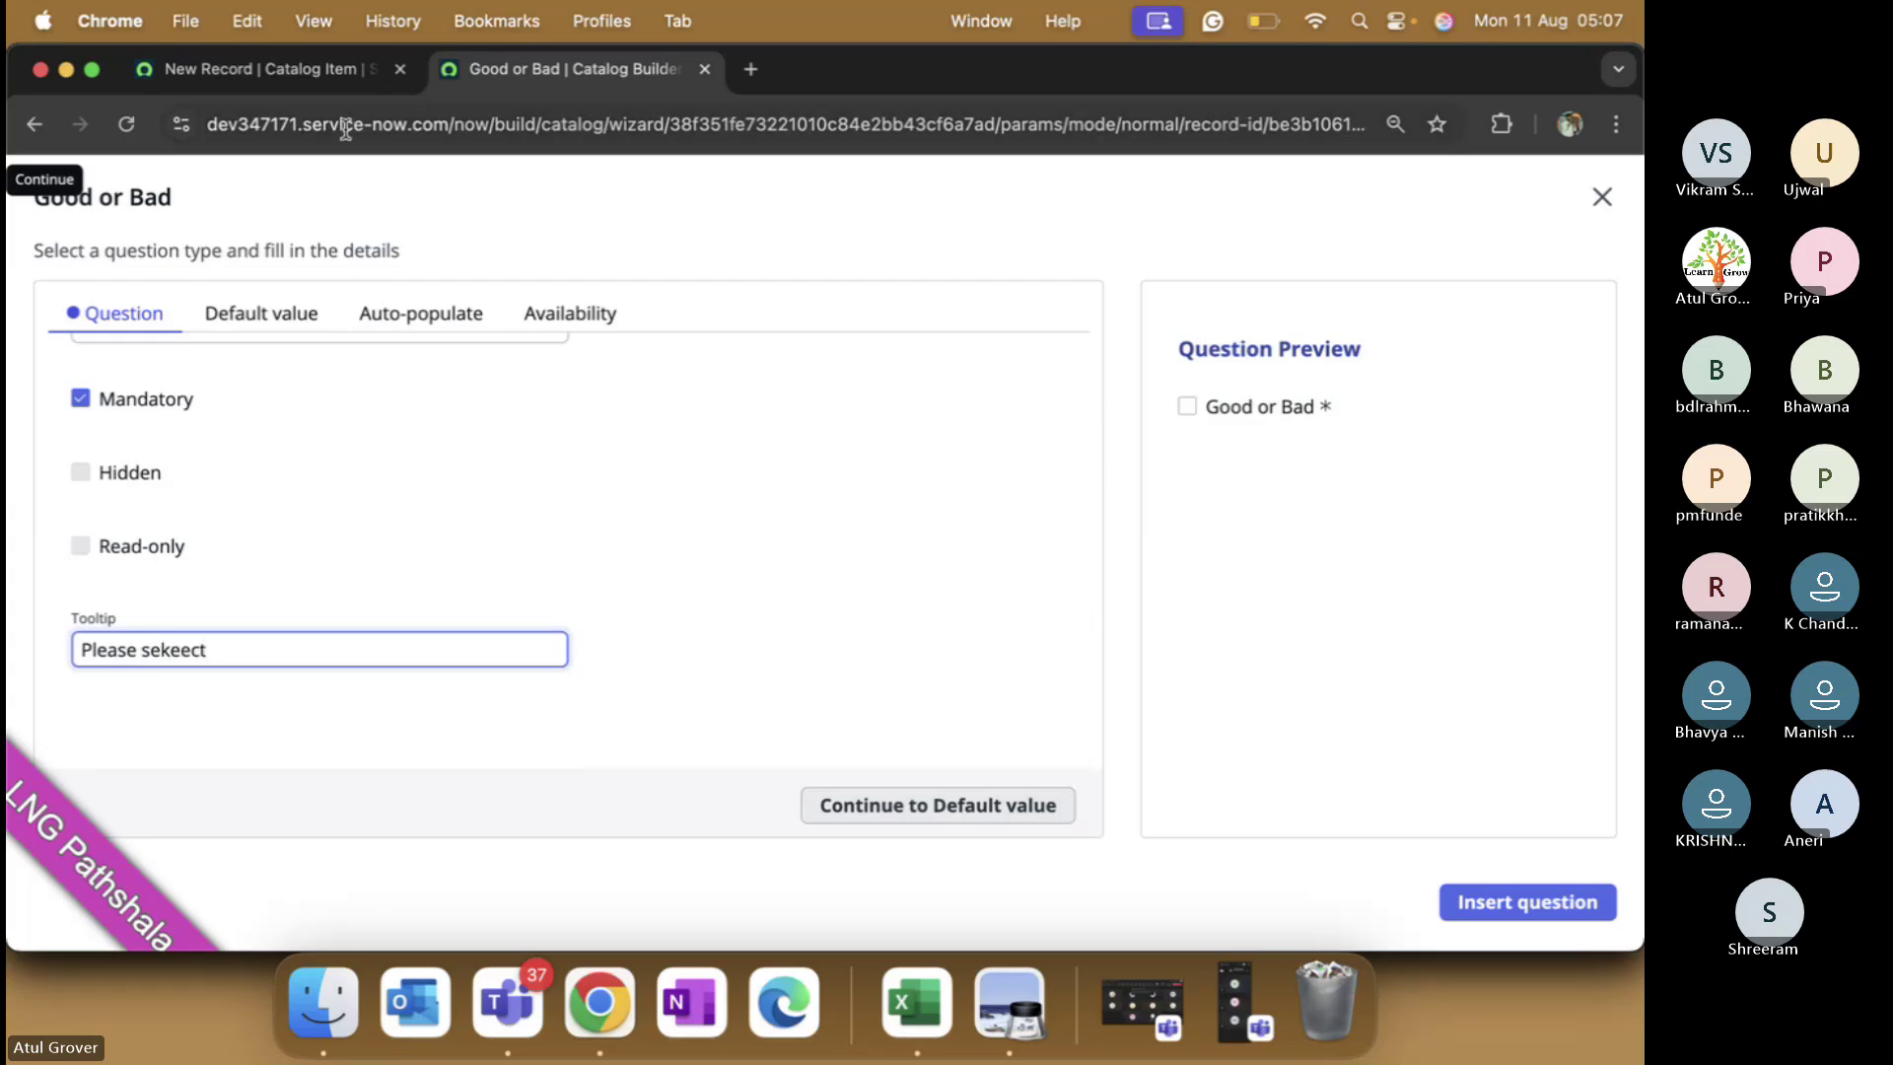
- Set the Good or Bad question's default value to true and insert the question after checking its auto-populate and availability settings
left_click(264, 311)
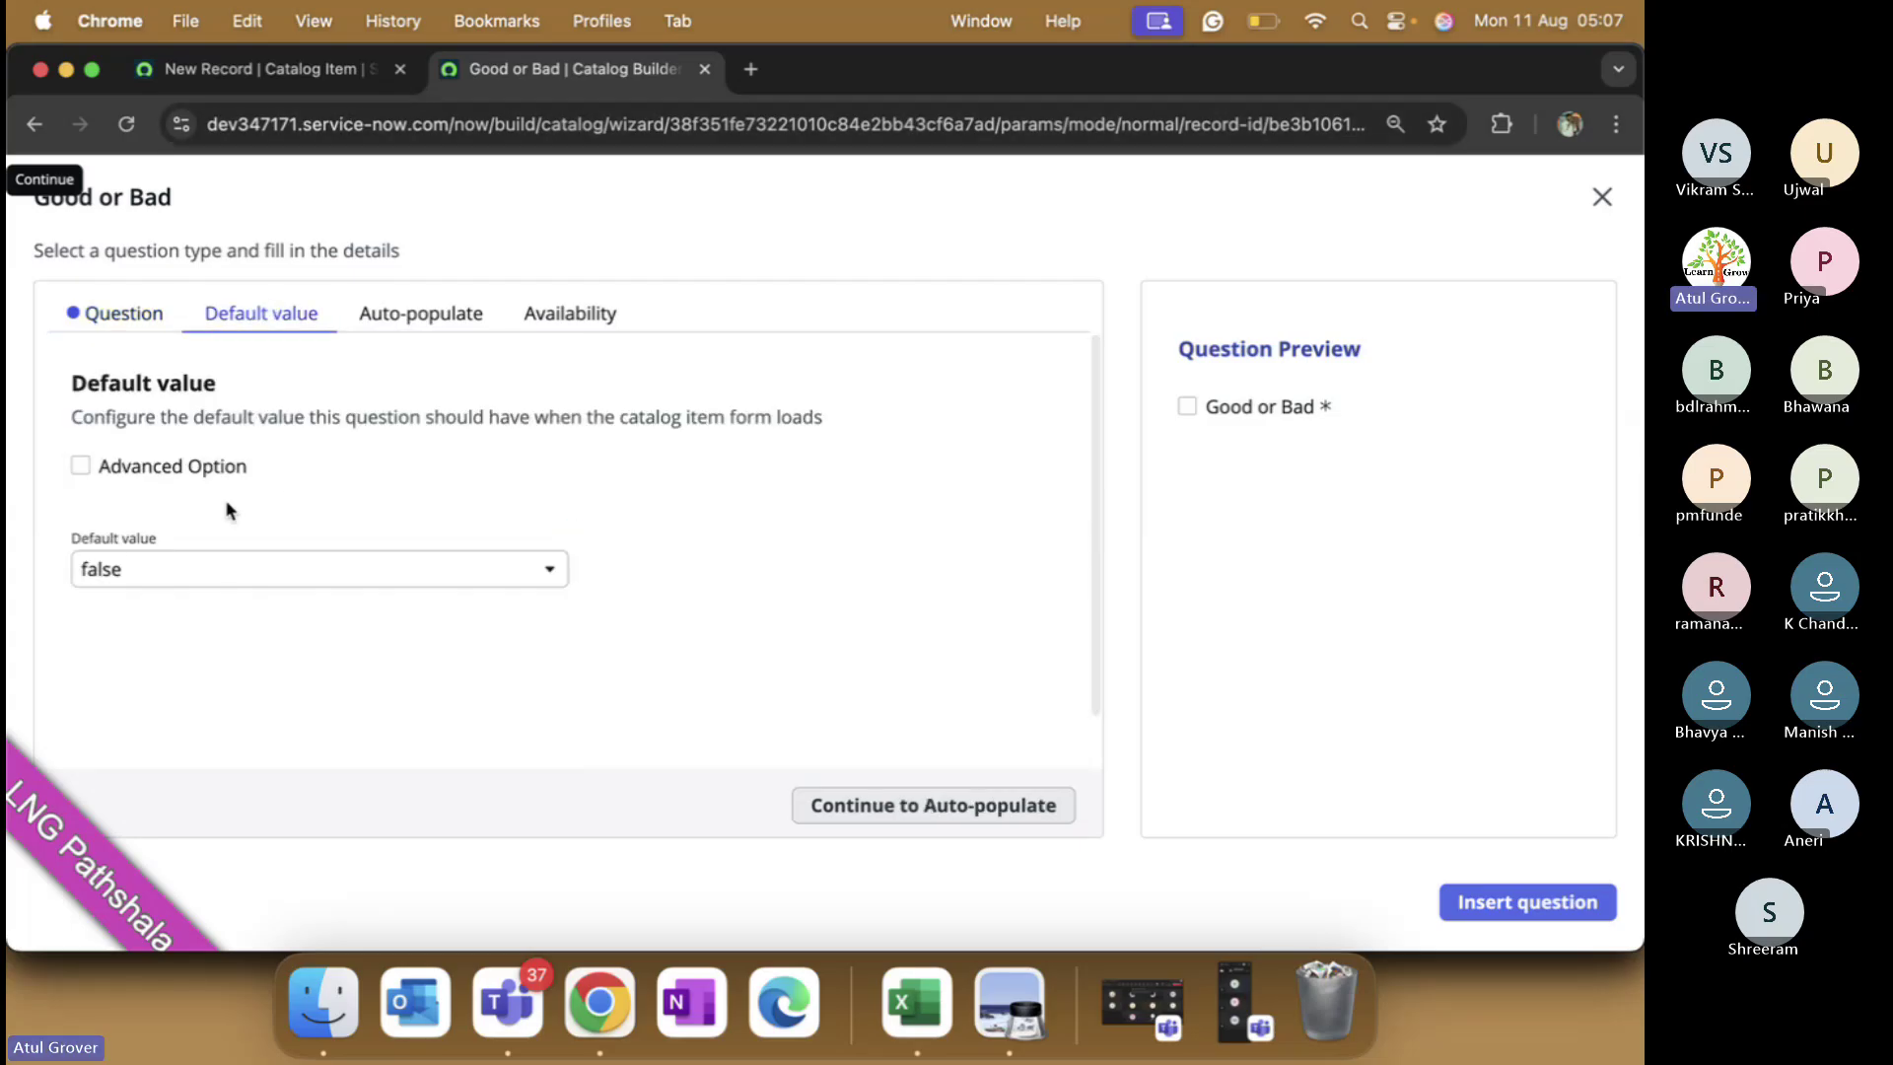
left_click(220, 569)
left_click(181, 642)
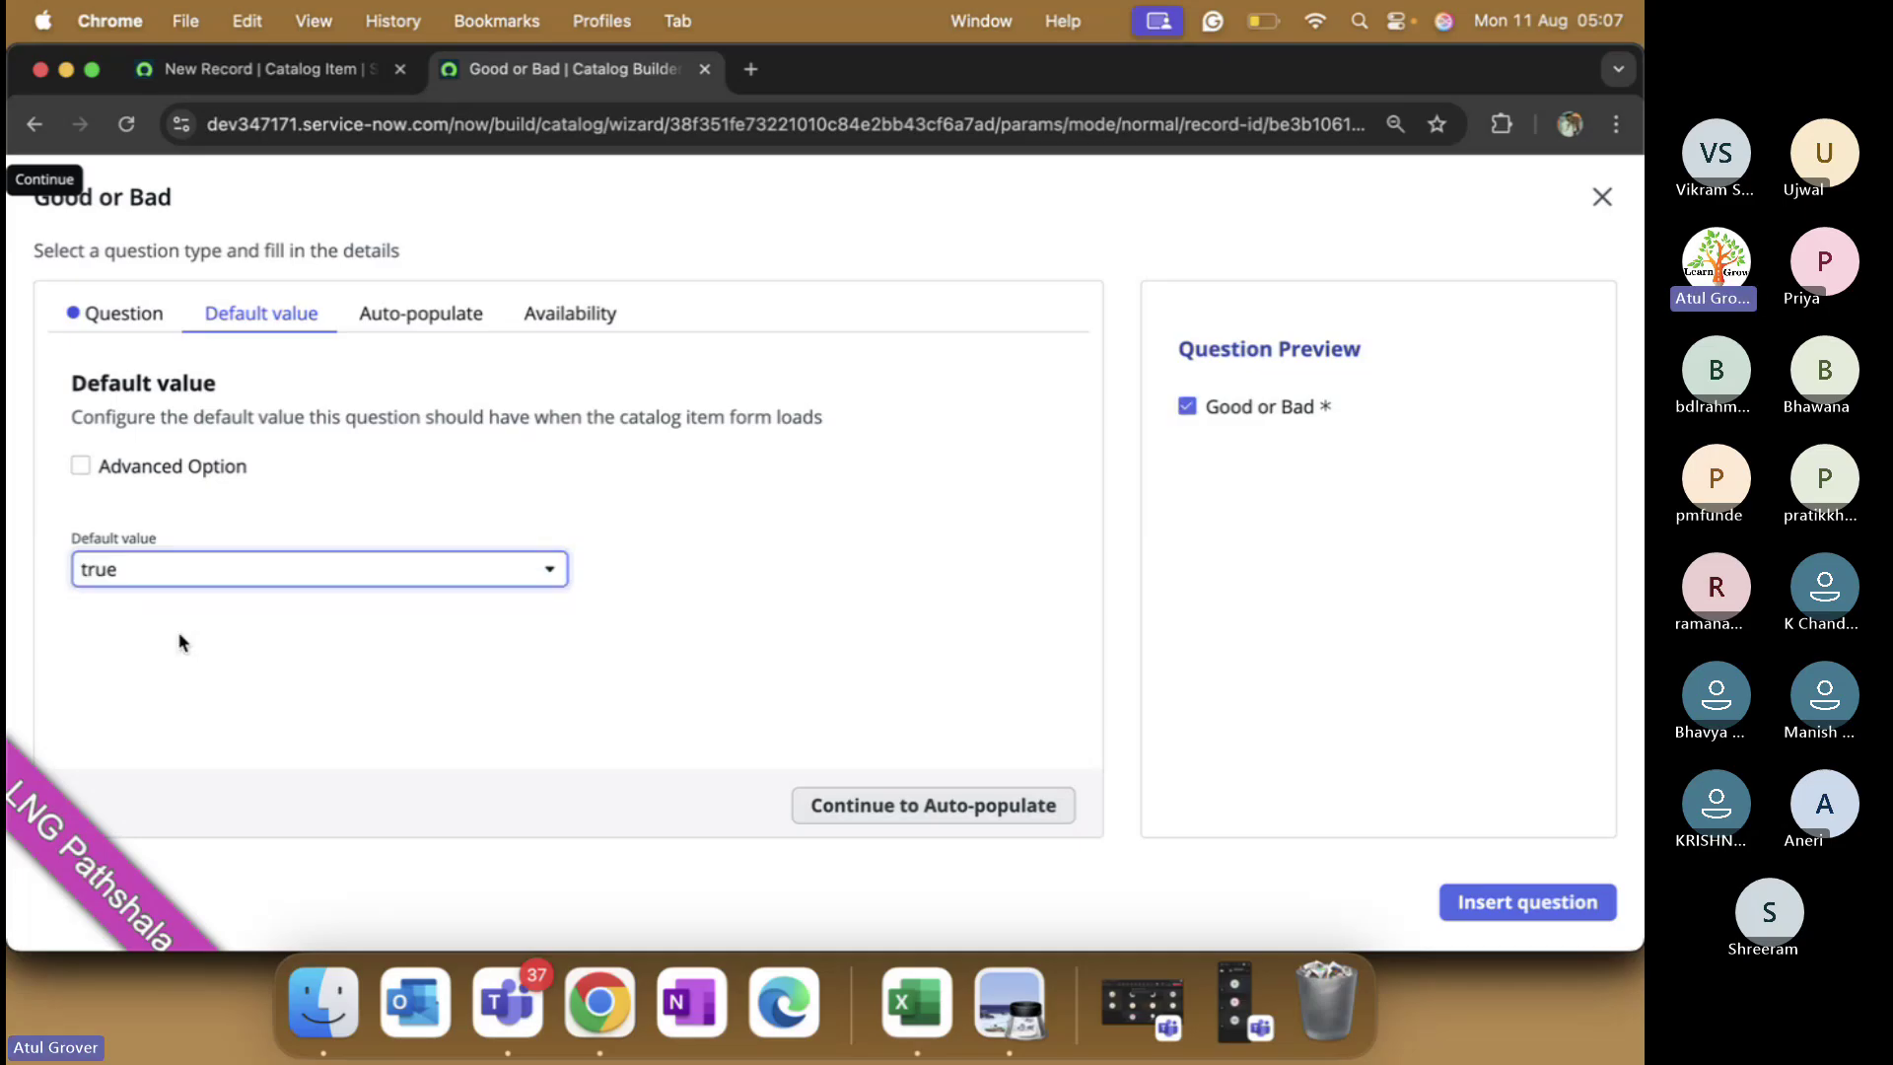
left_click(424, 317)
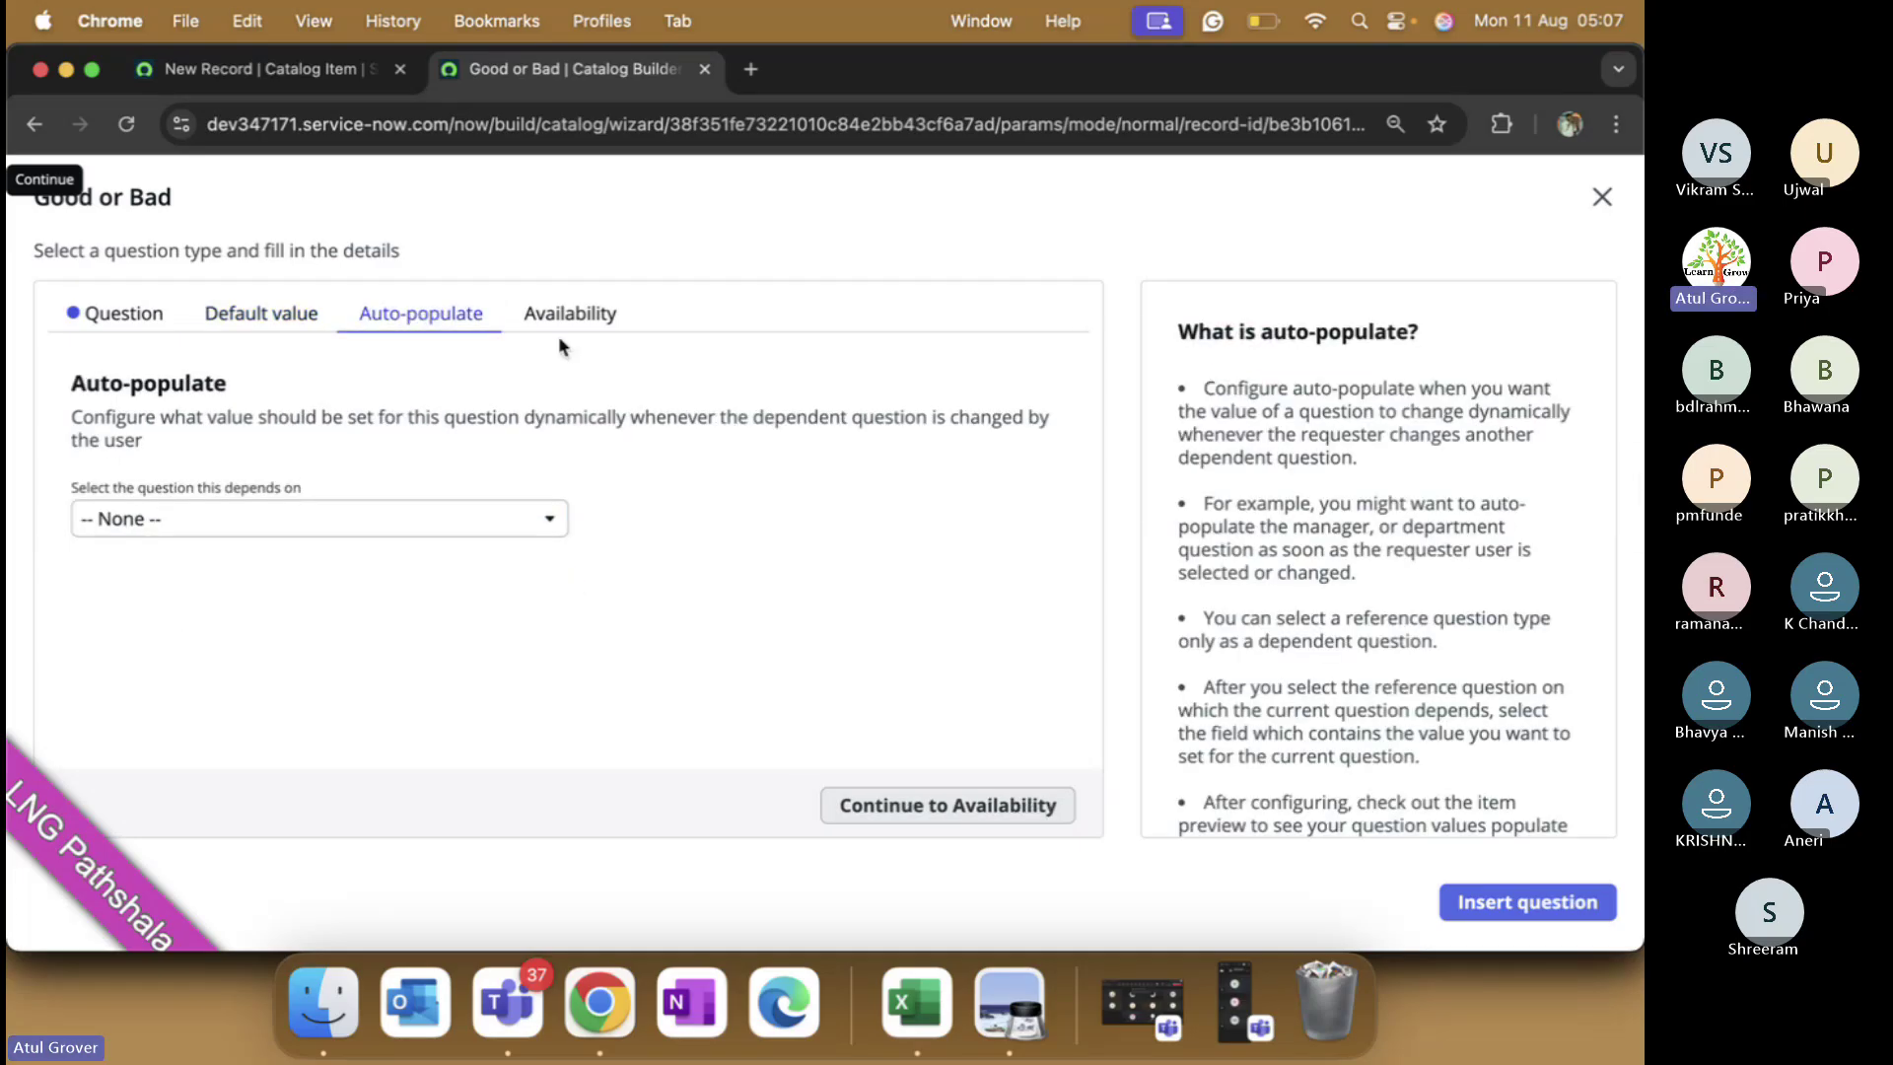
left_click(582, 316)
scroll(529, 536, "down", 1)
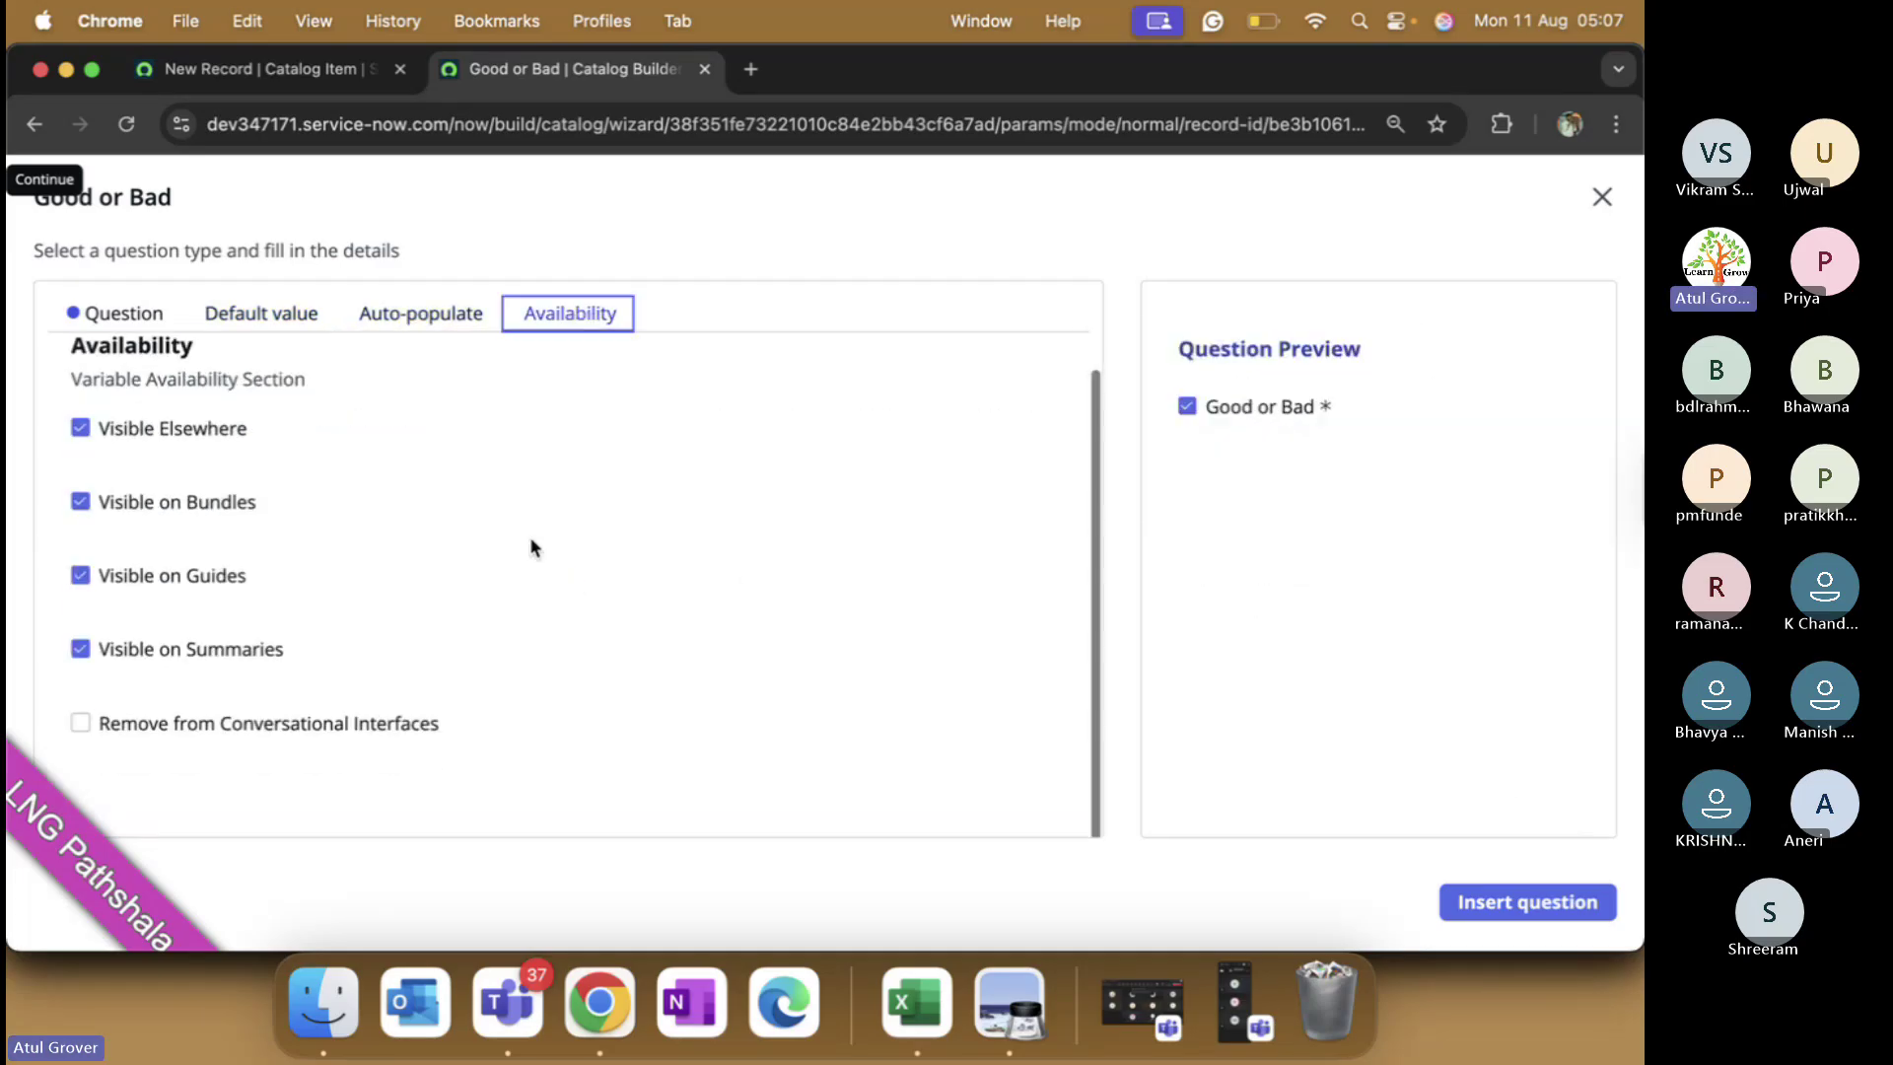
left_click(1522, 903)
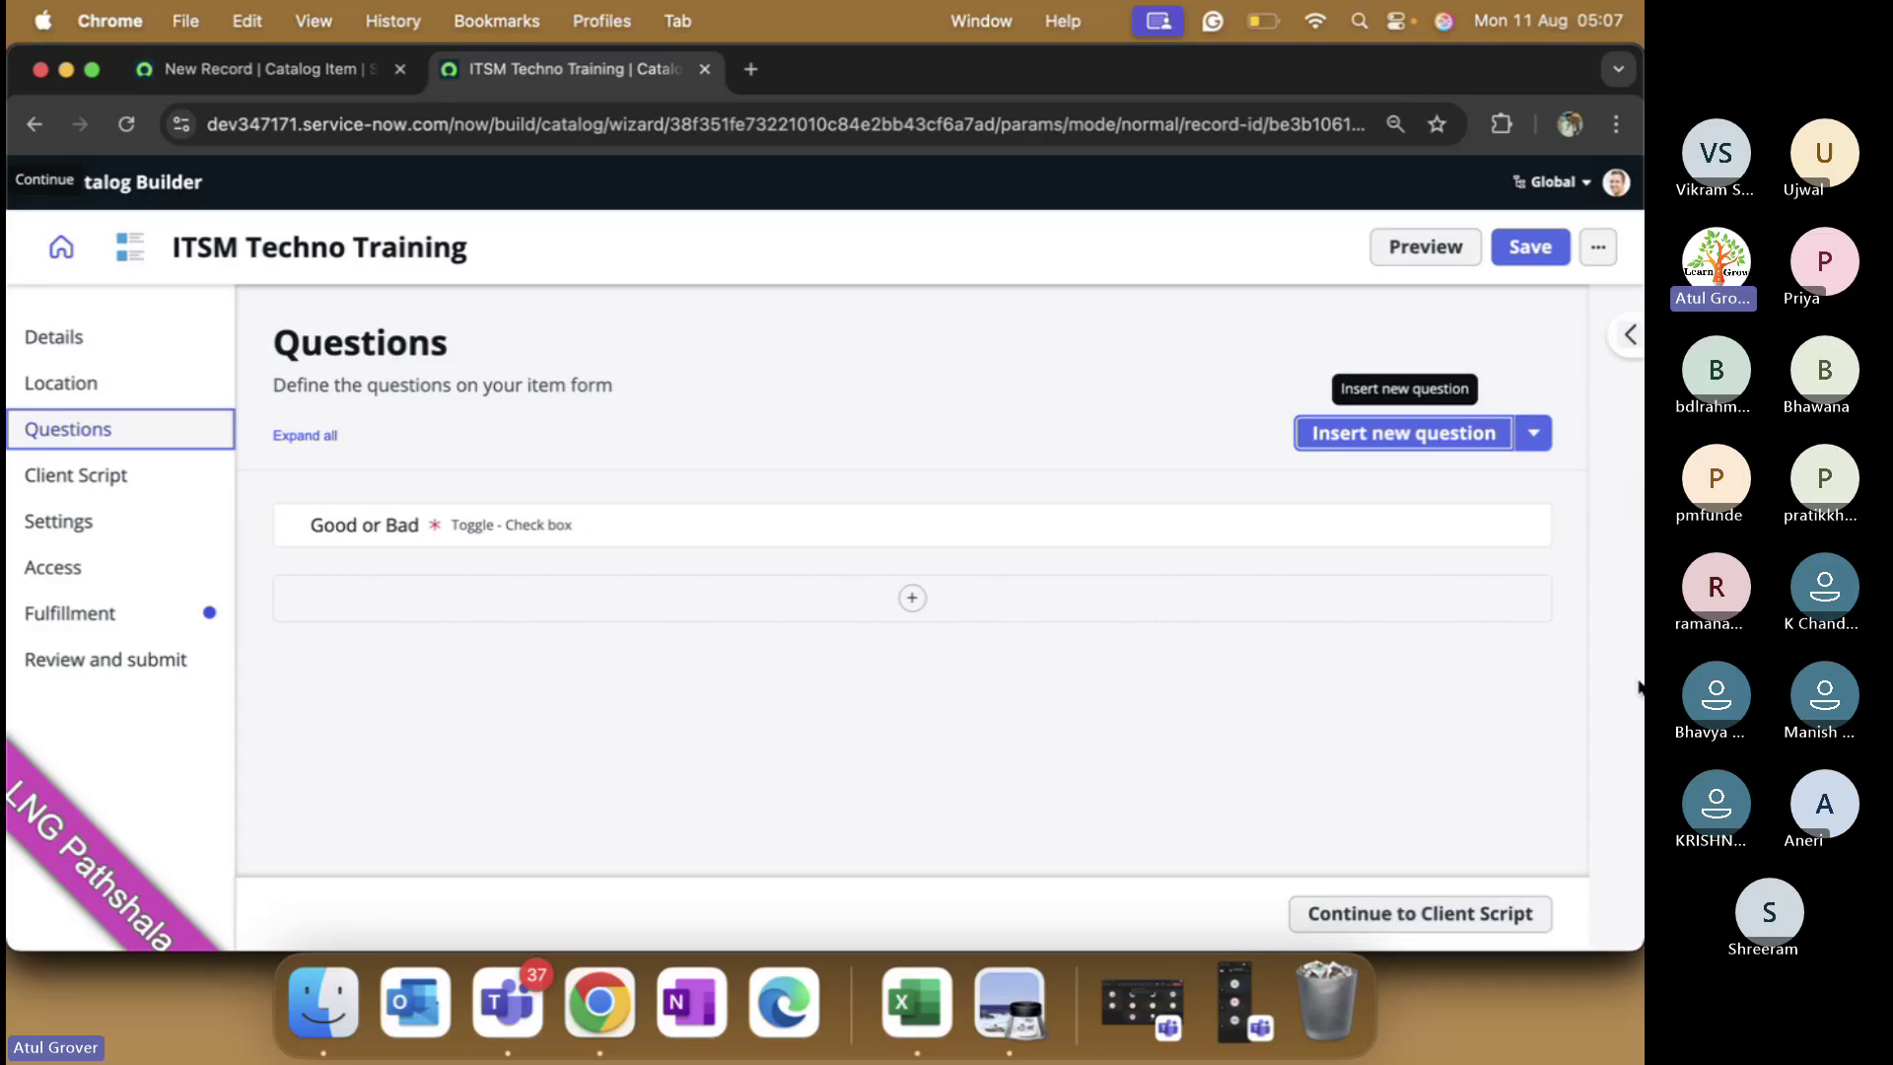
- Try to create a two column container titled "2*2" in the item's questions
left_click(1533, 435)
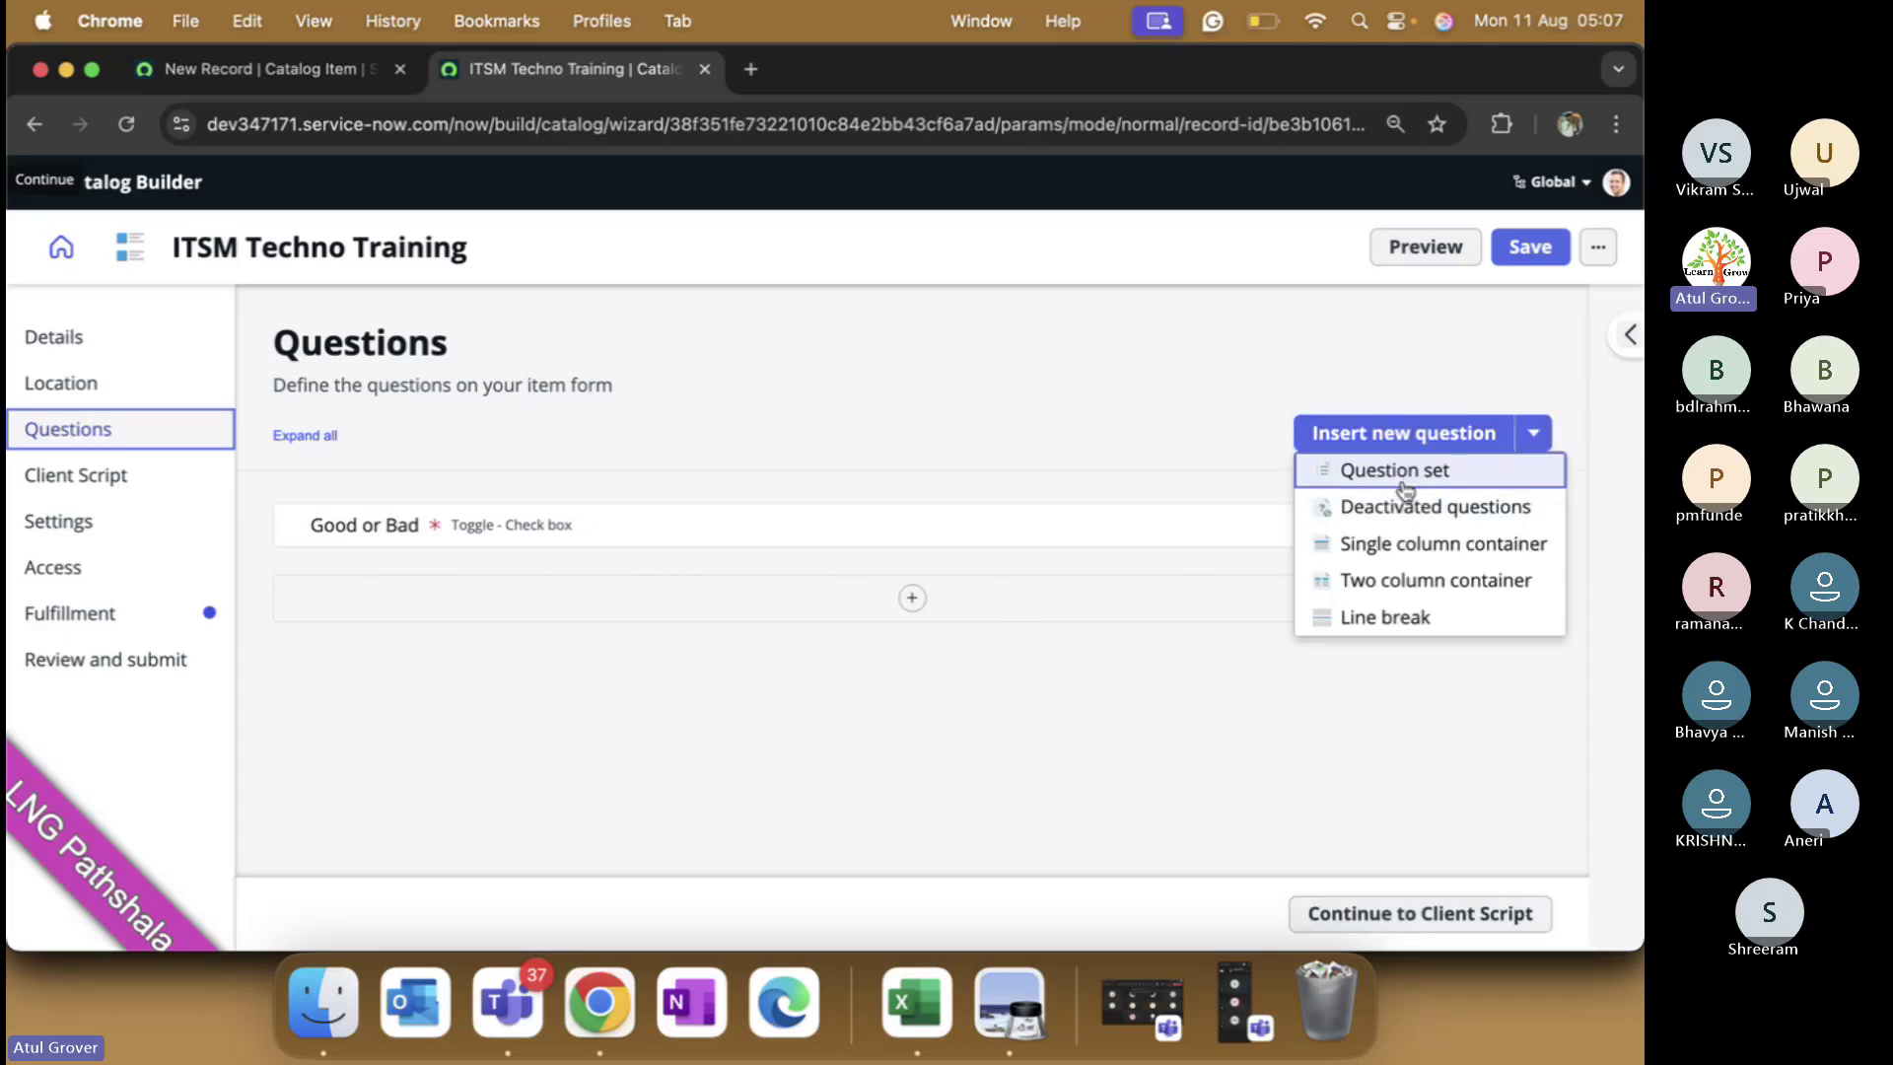
left_click(1414, 583)
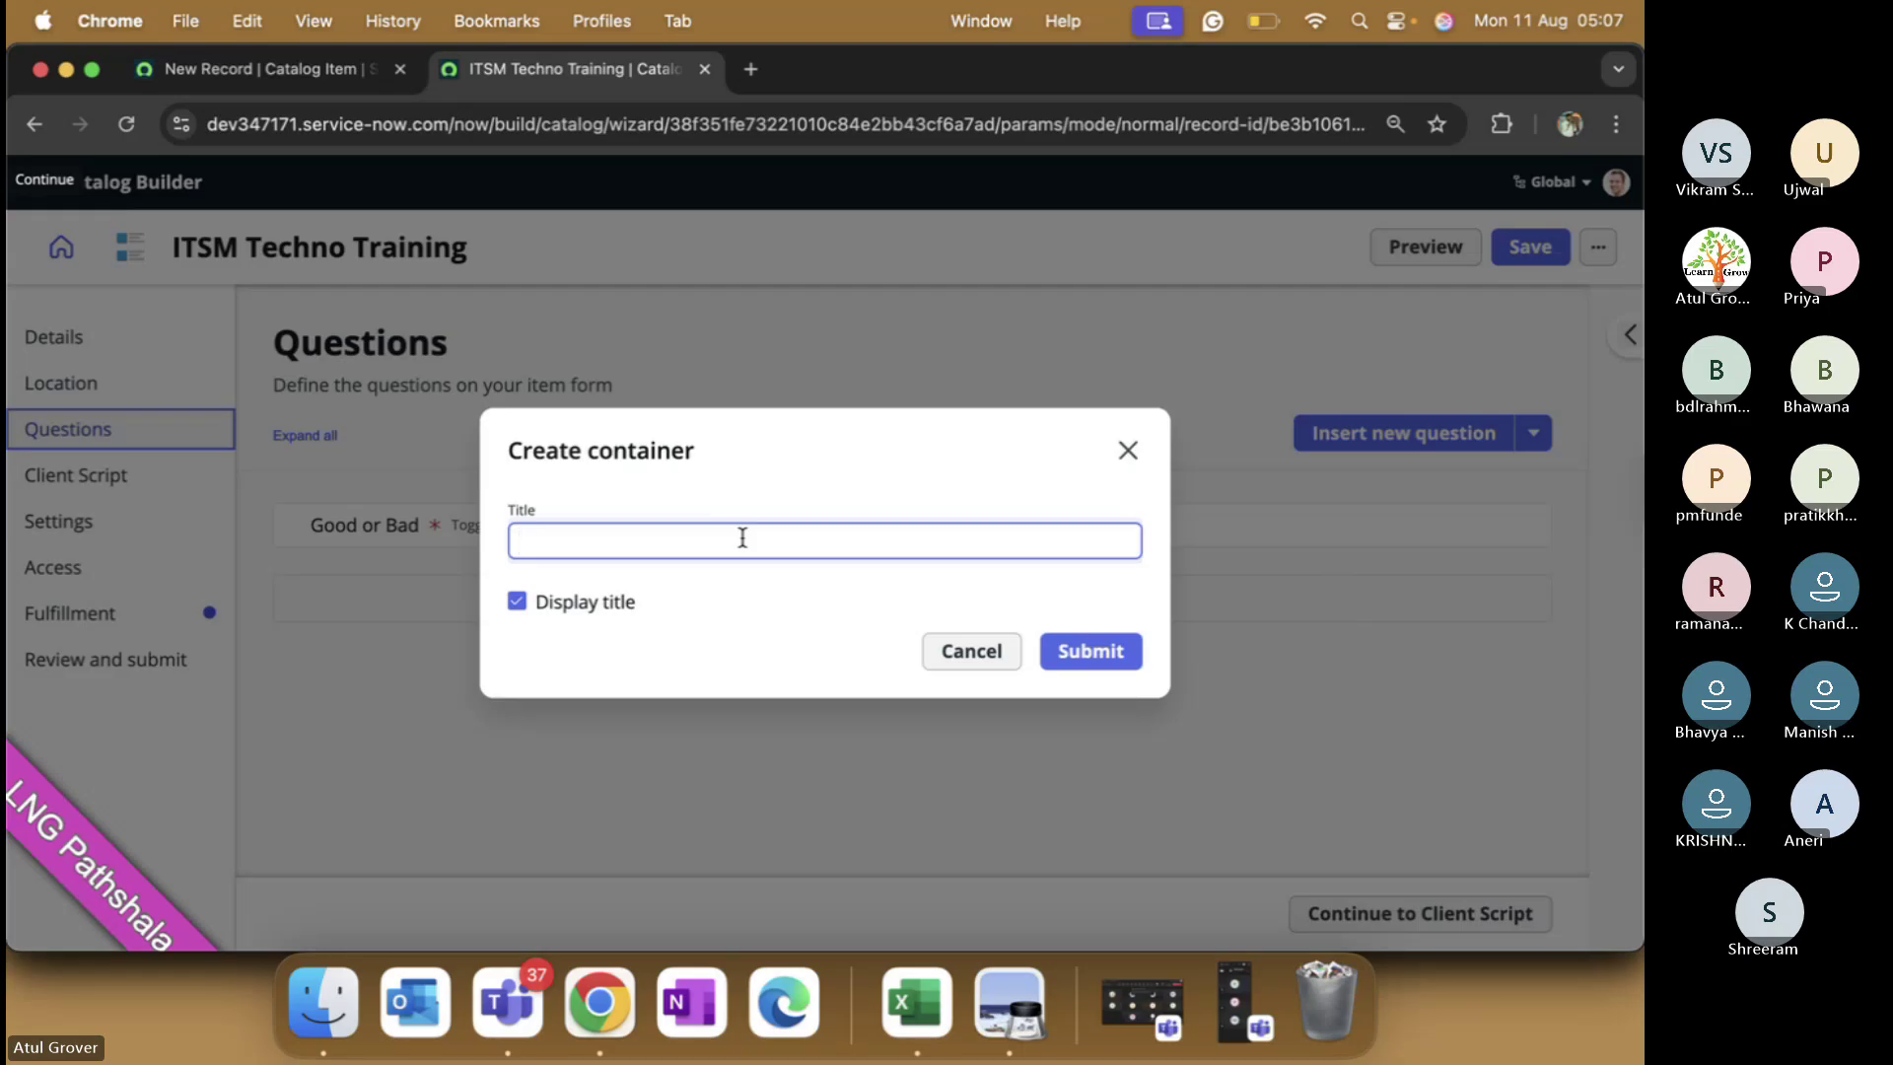
type("2")
type("82")
key("BackSpace")
key("BackSpace")
type("*2")
left_click(1088, 653)
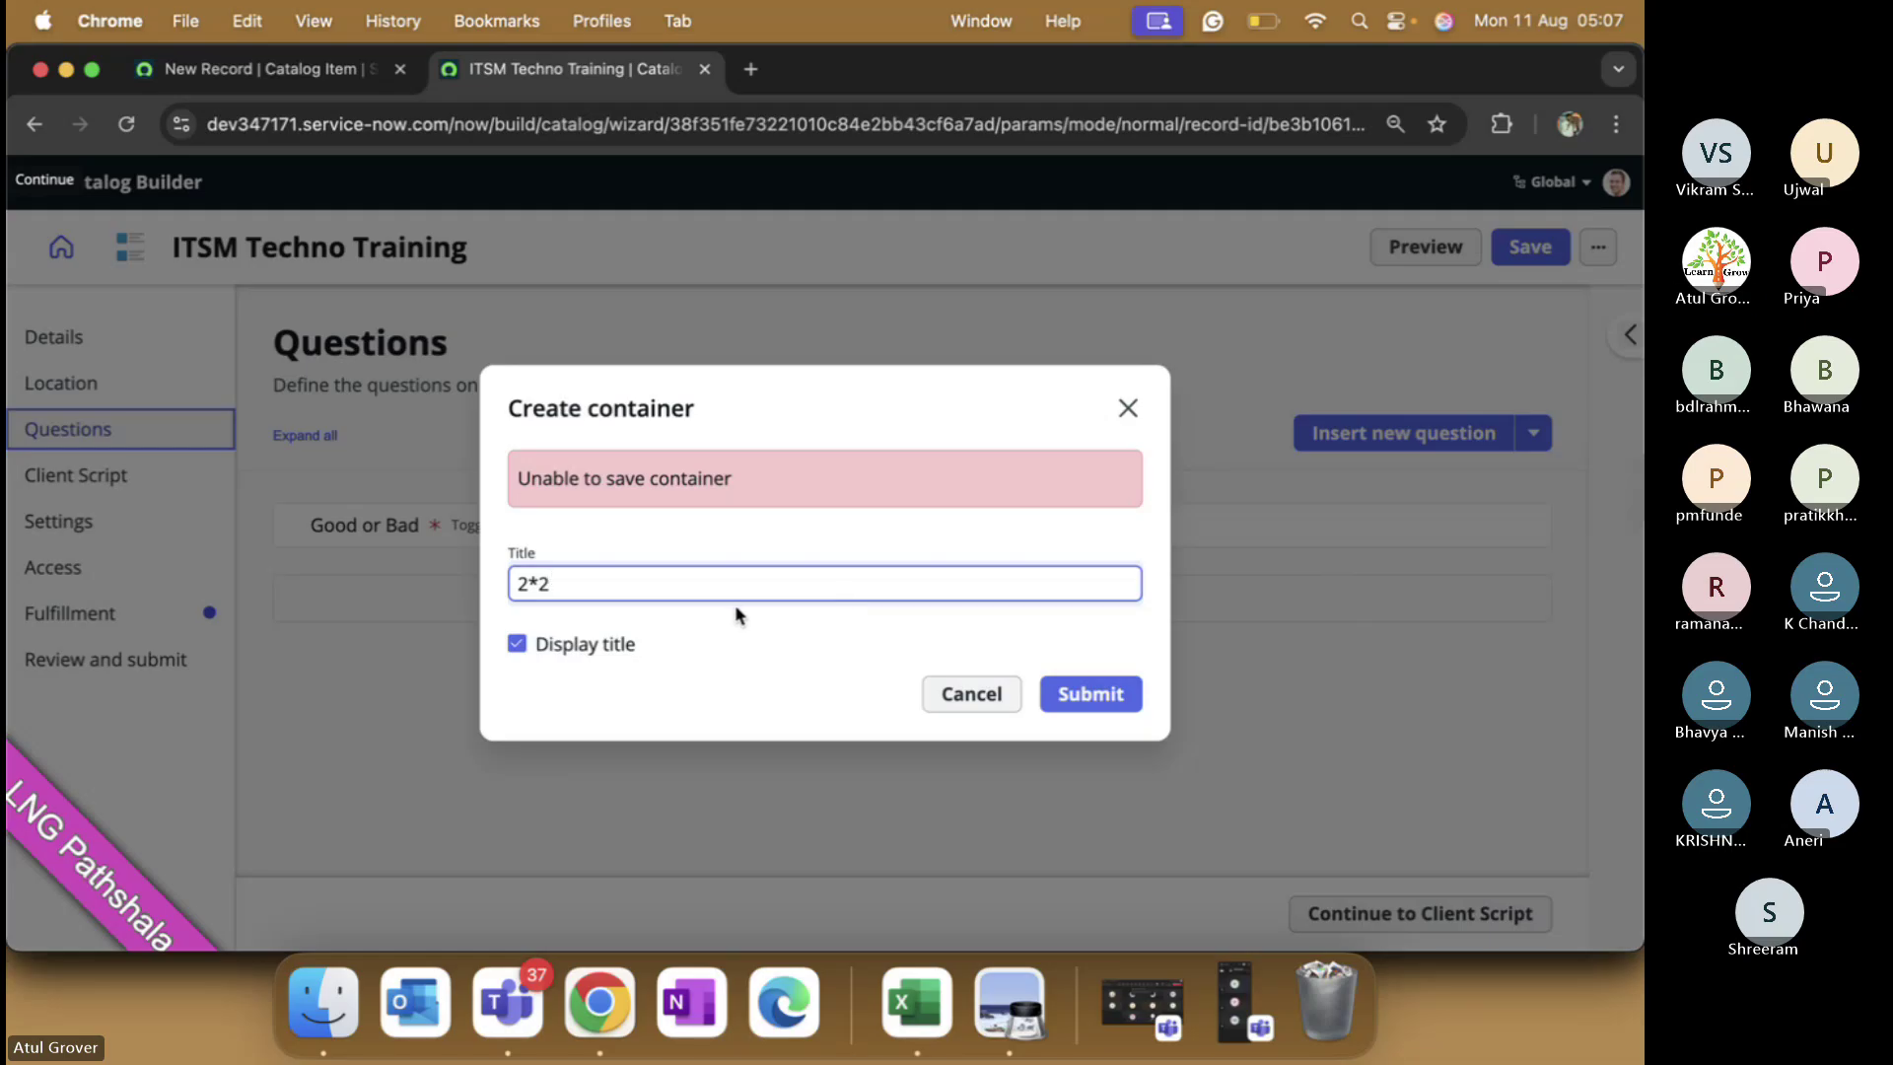
- Retitle the two column container "2 by 2" and submit it
key("BackSpace")
key("BackSpace")
key("BackSpace")
type("2 by 2")
left_click(1101, 697)
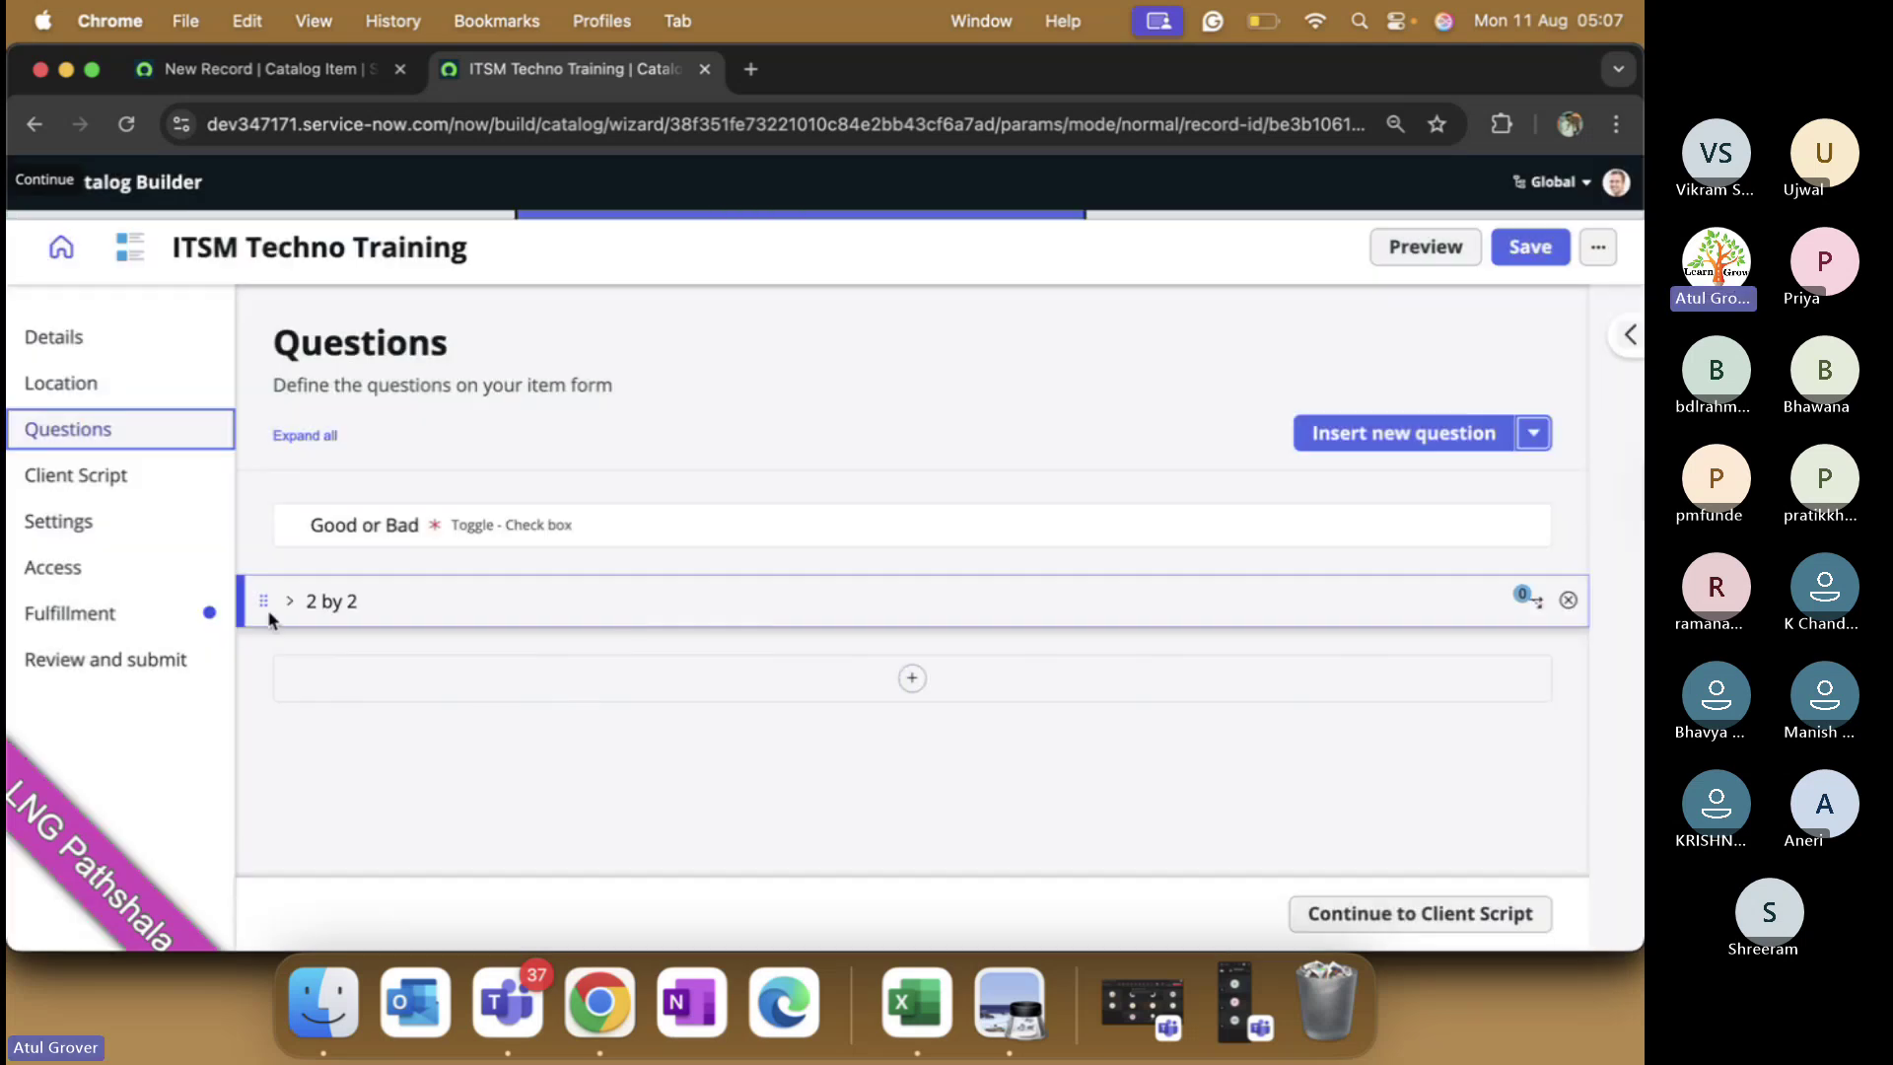
- Insert the Introduction question set below the 2 by 2 container
left_click(913, 680)
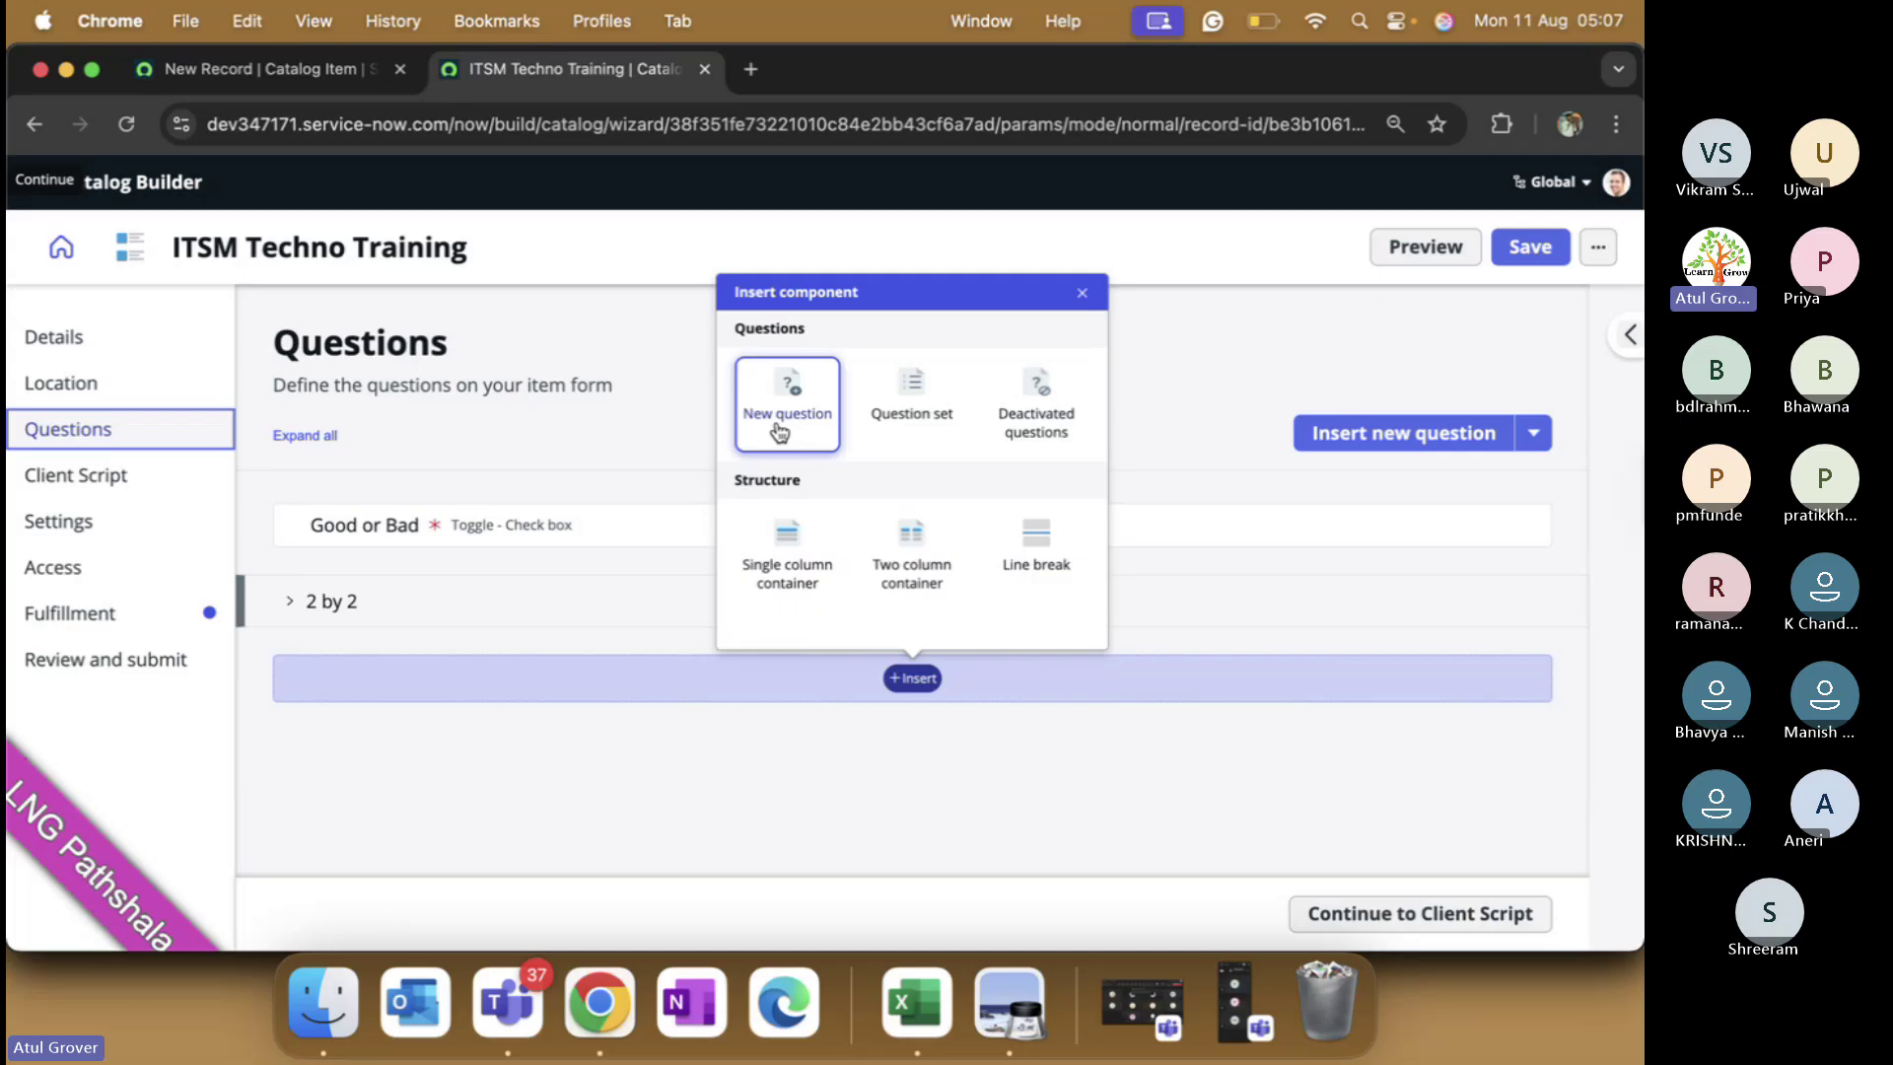
left_click(946, 397)
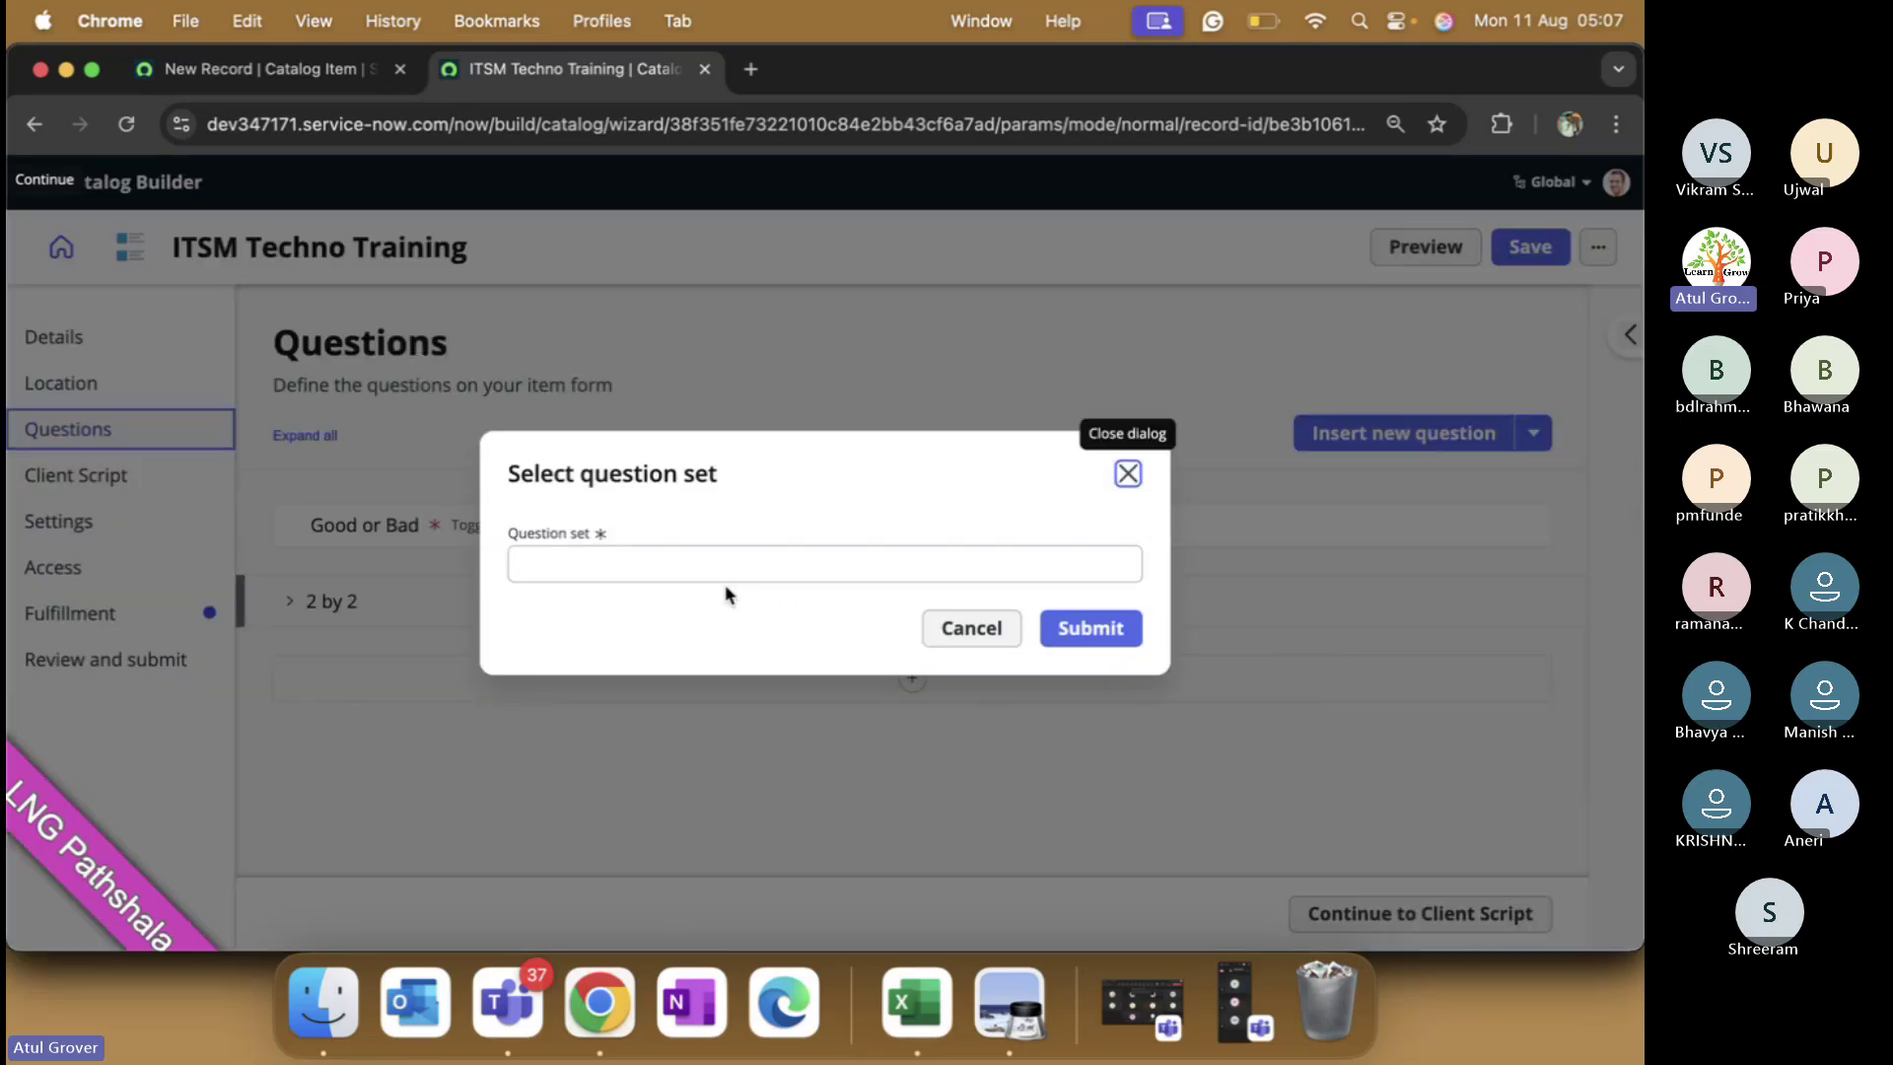
left_click(737, 560)
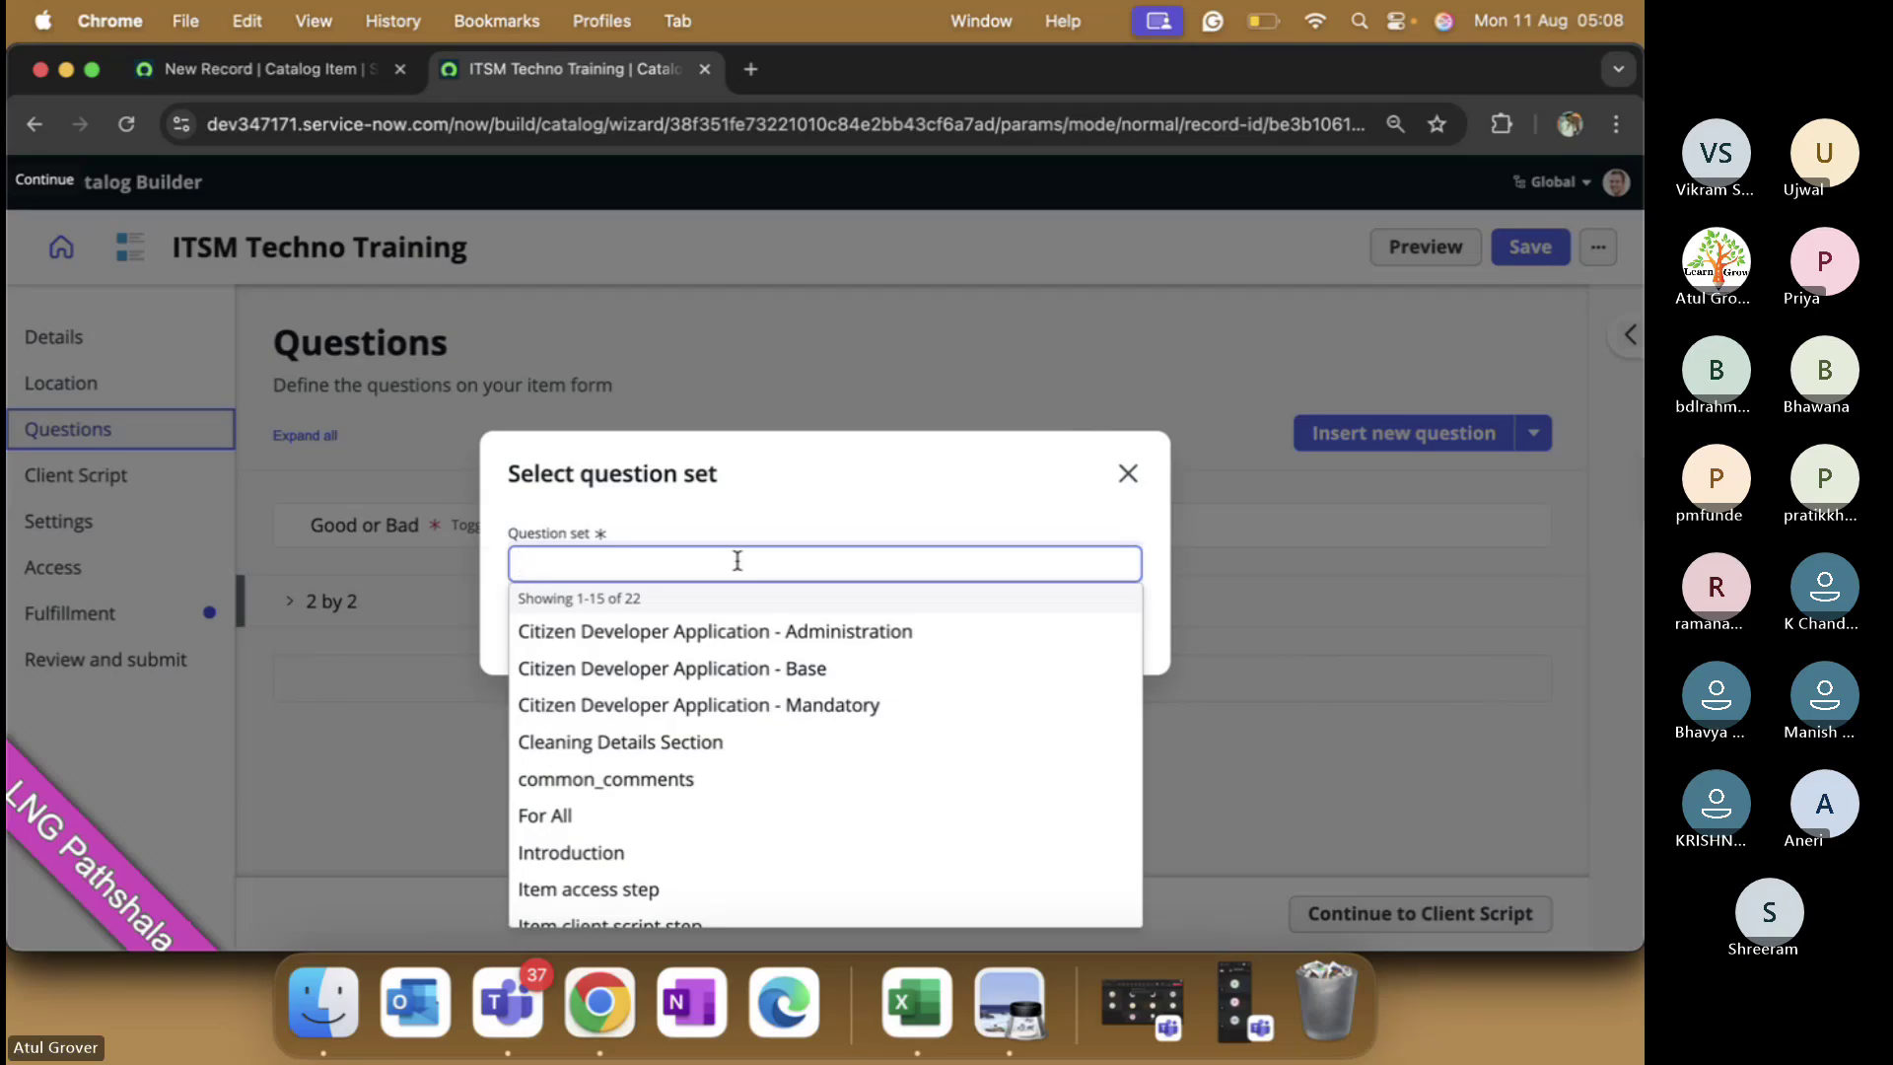
scroll(680, 749, "down", 5)
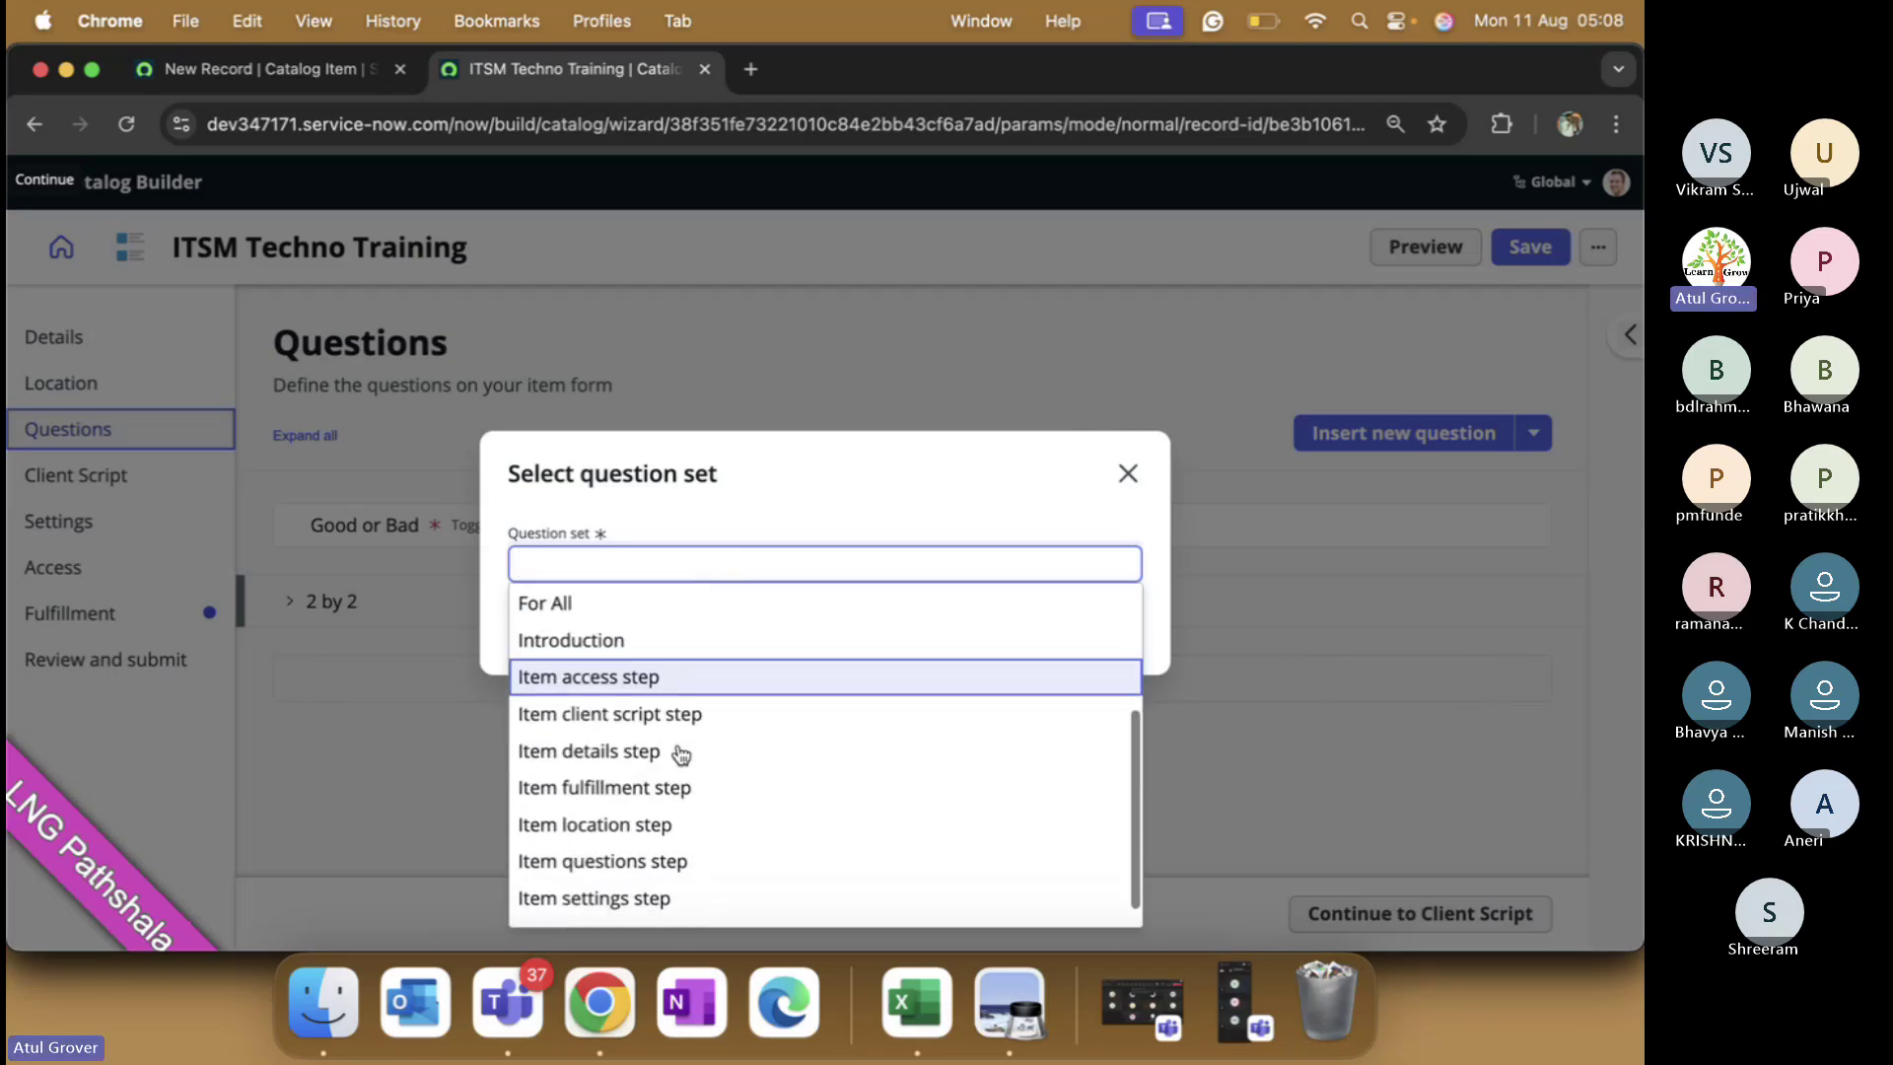
scroll(680, 754, "down", 1)
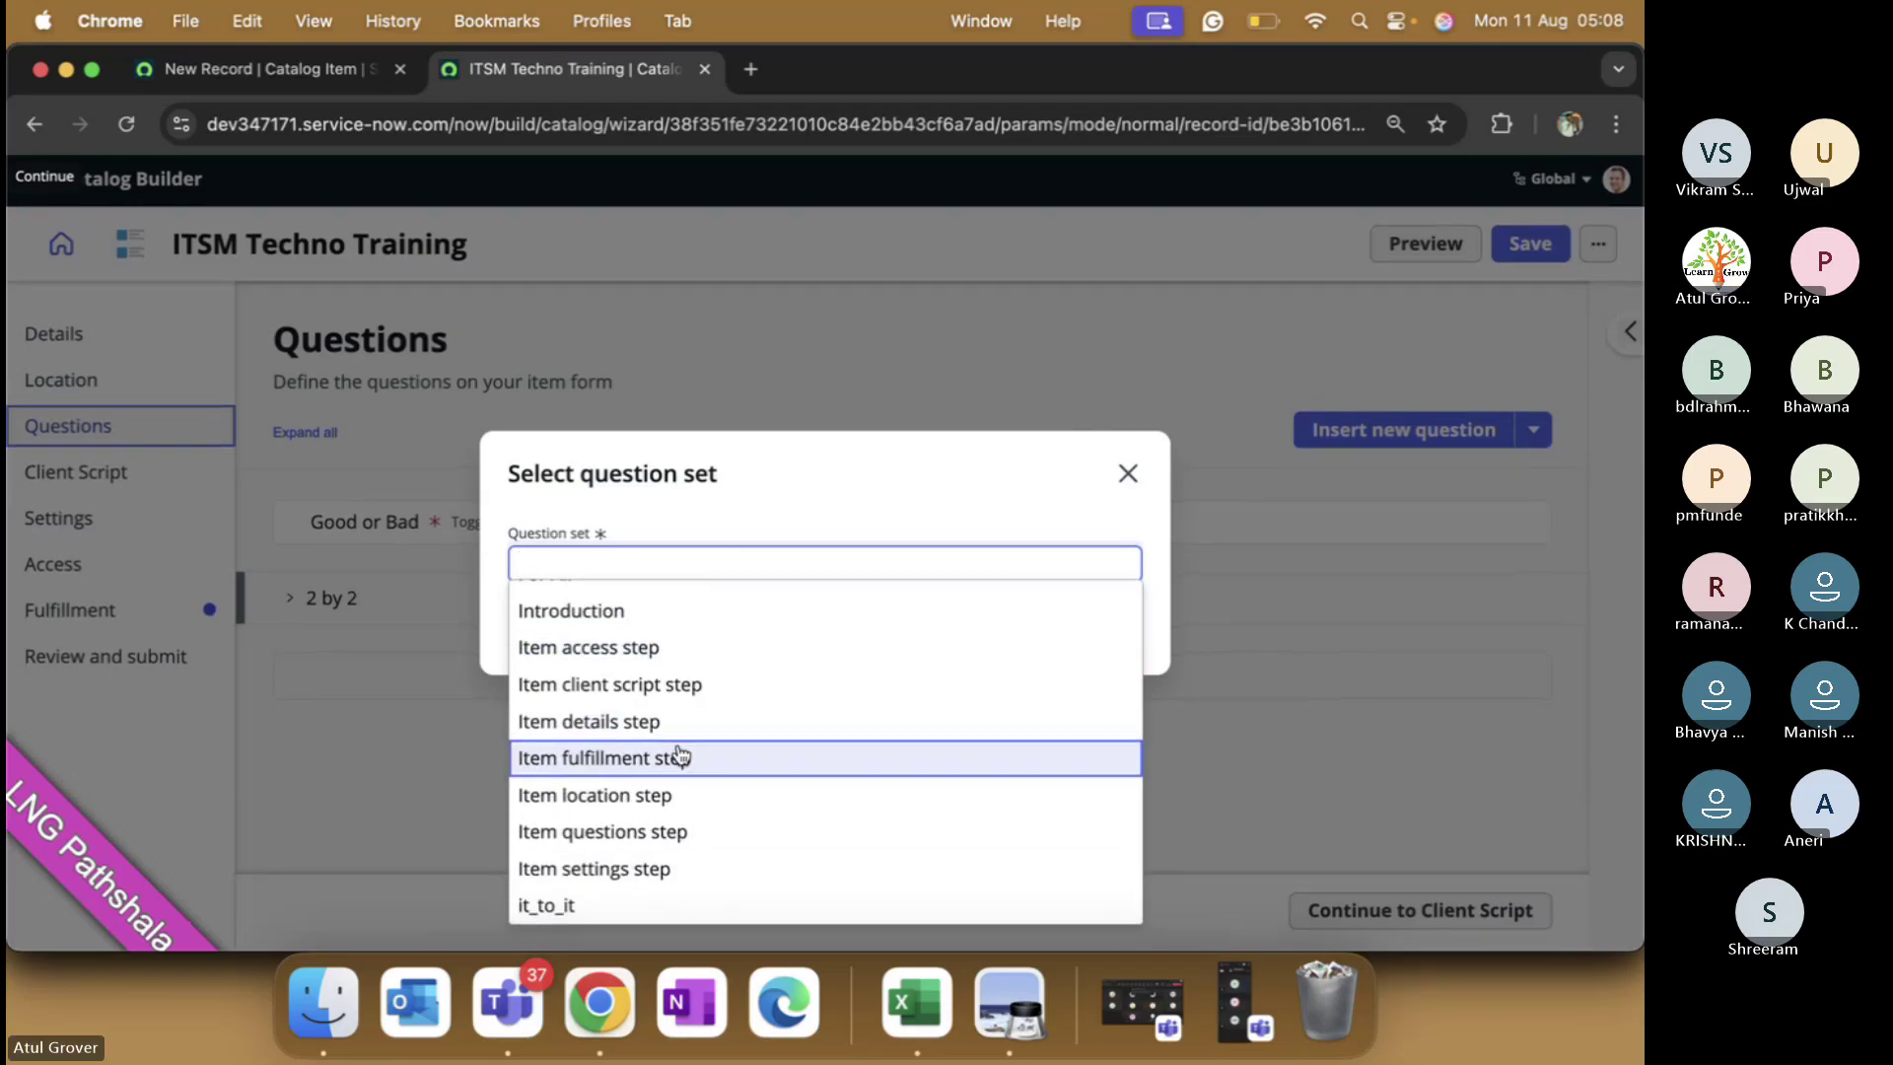
scroll(670, 750, "up", 6)
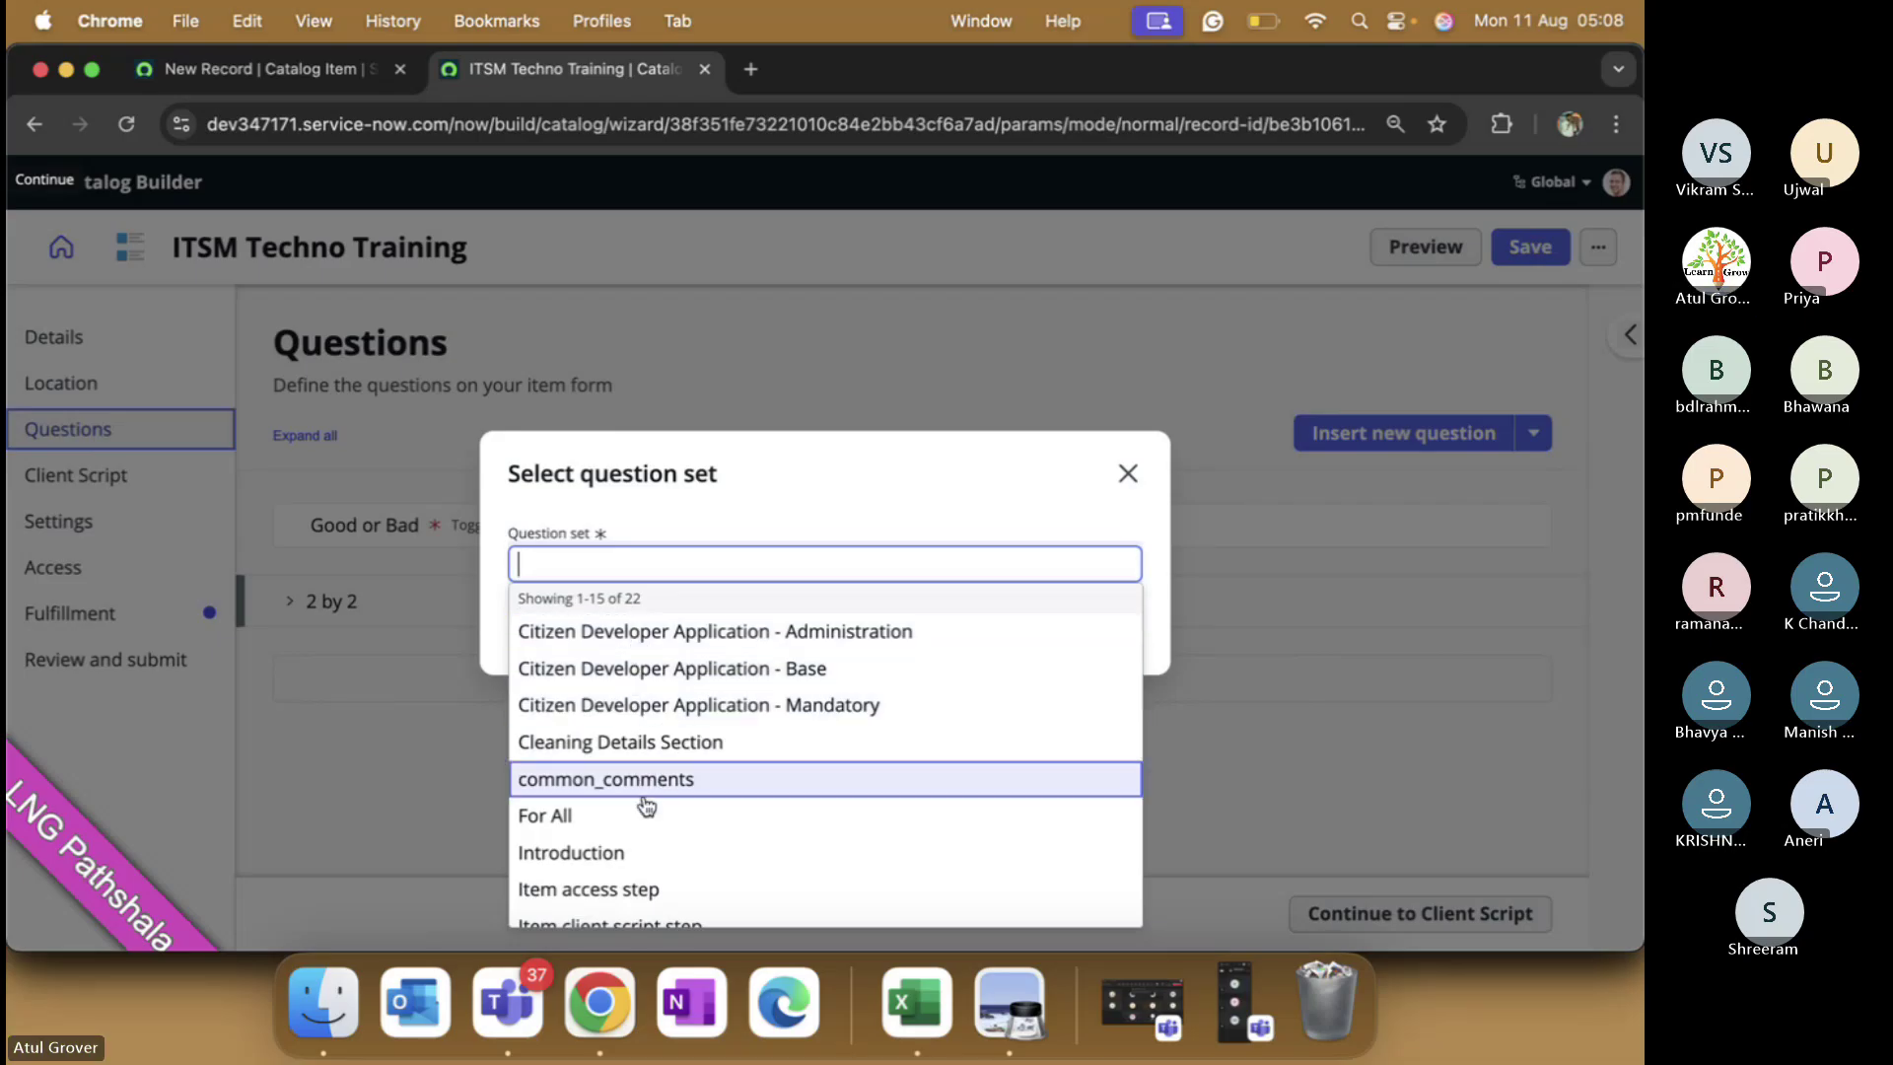
scroll(646, 804, "down", 3)
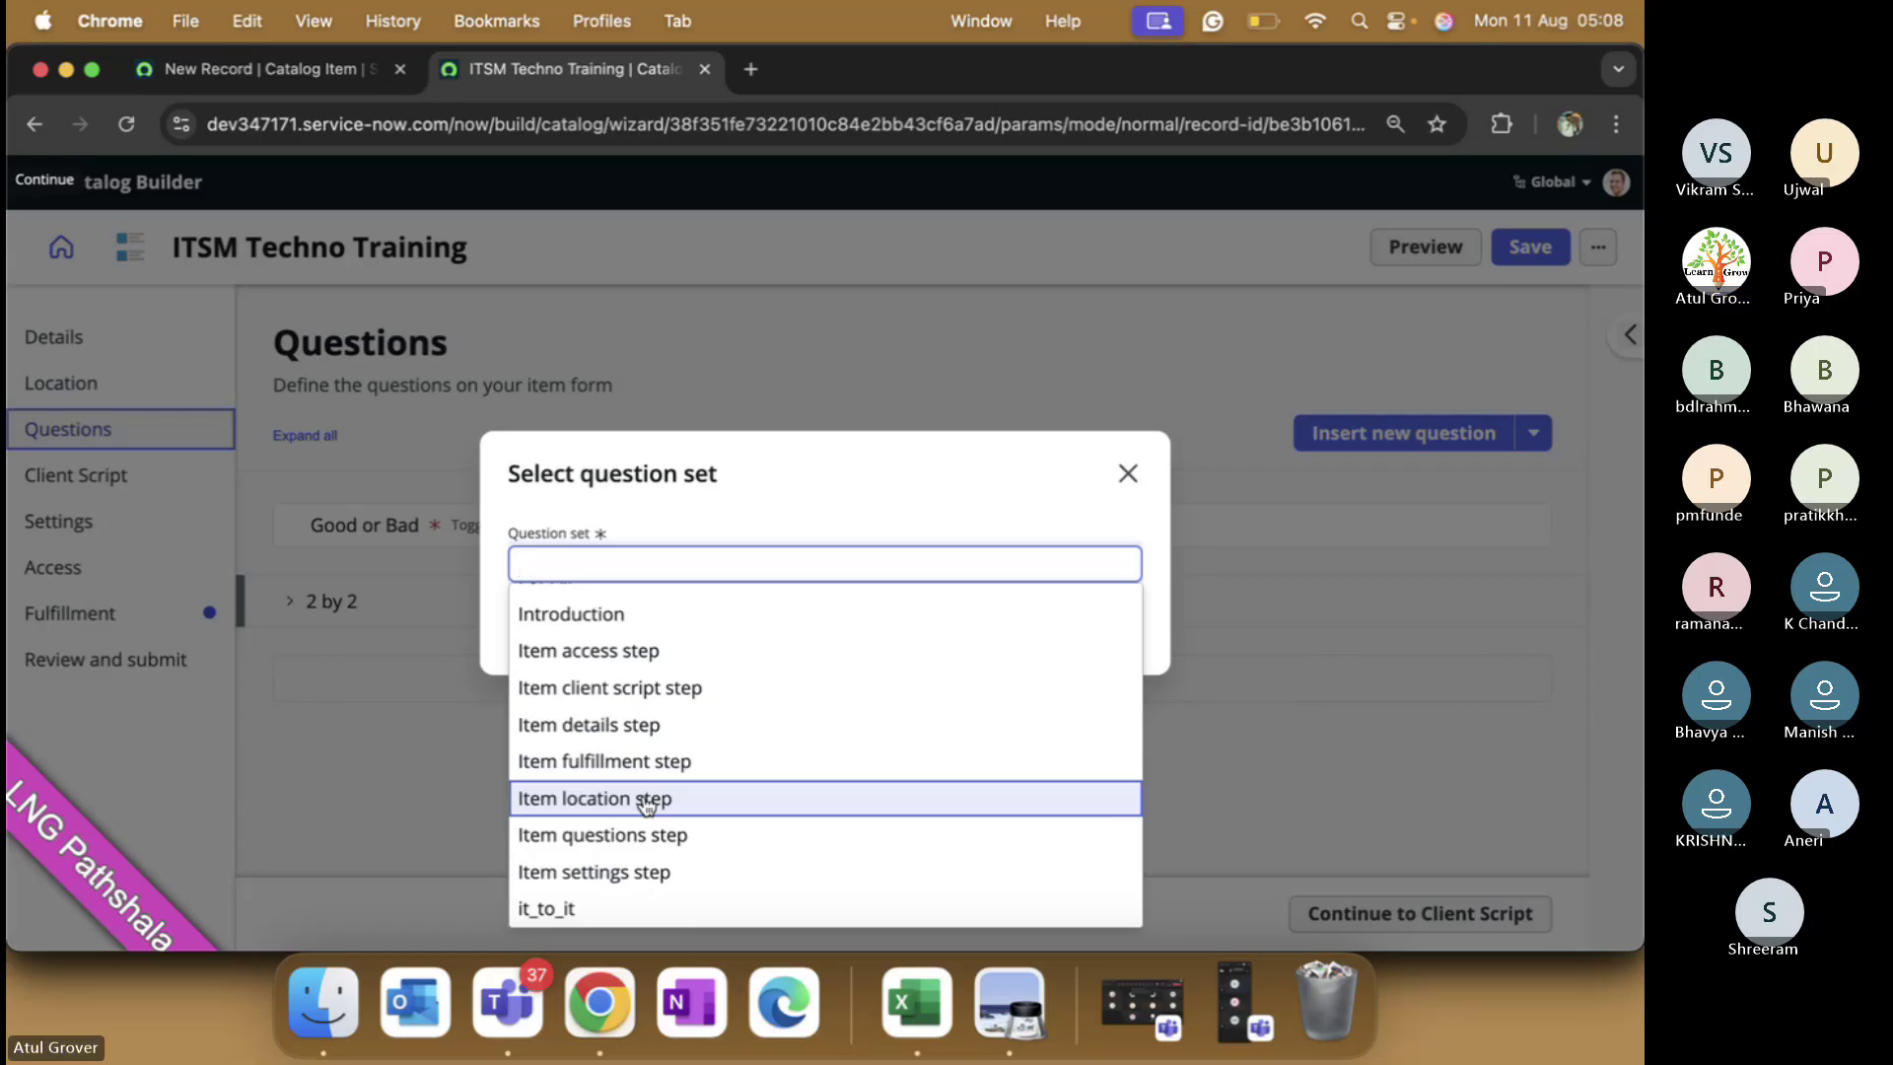
scroll(647, 804, "up", 3)
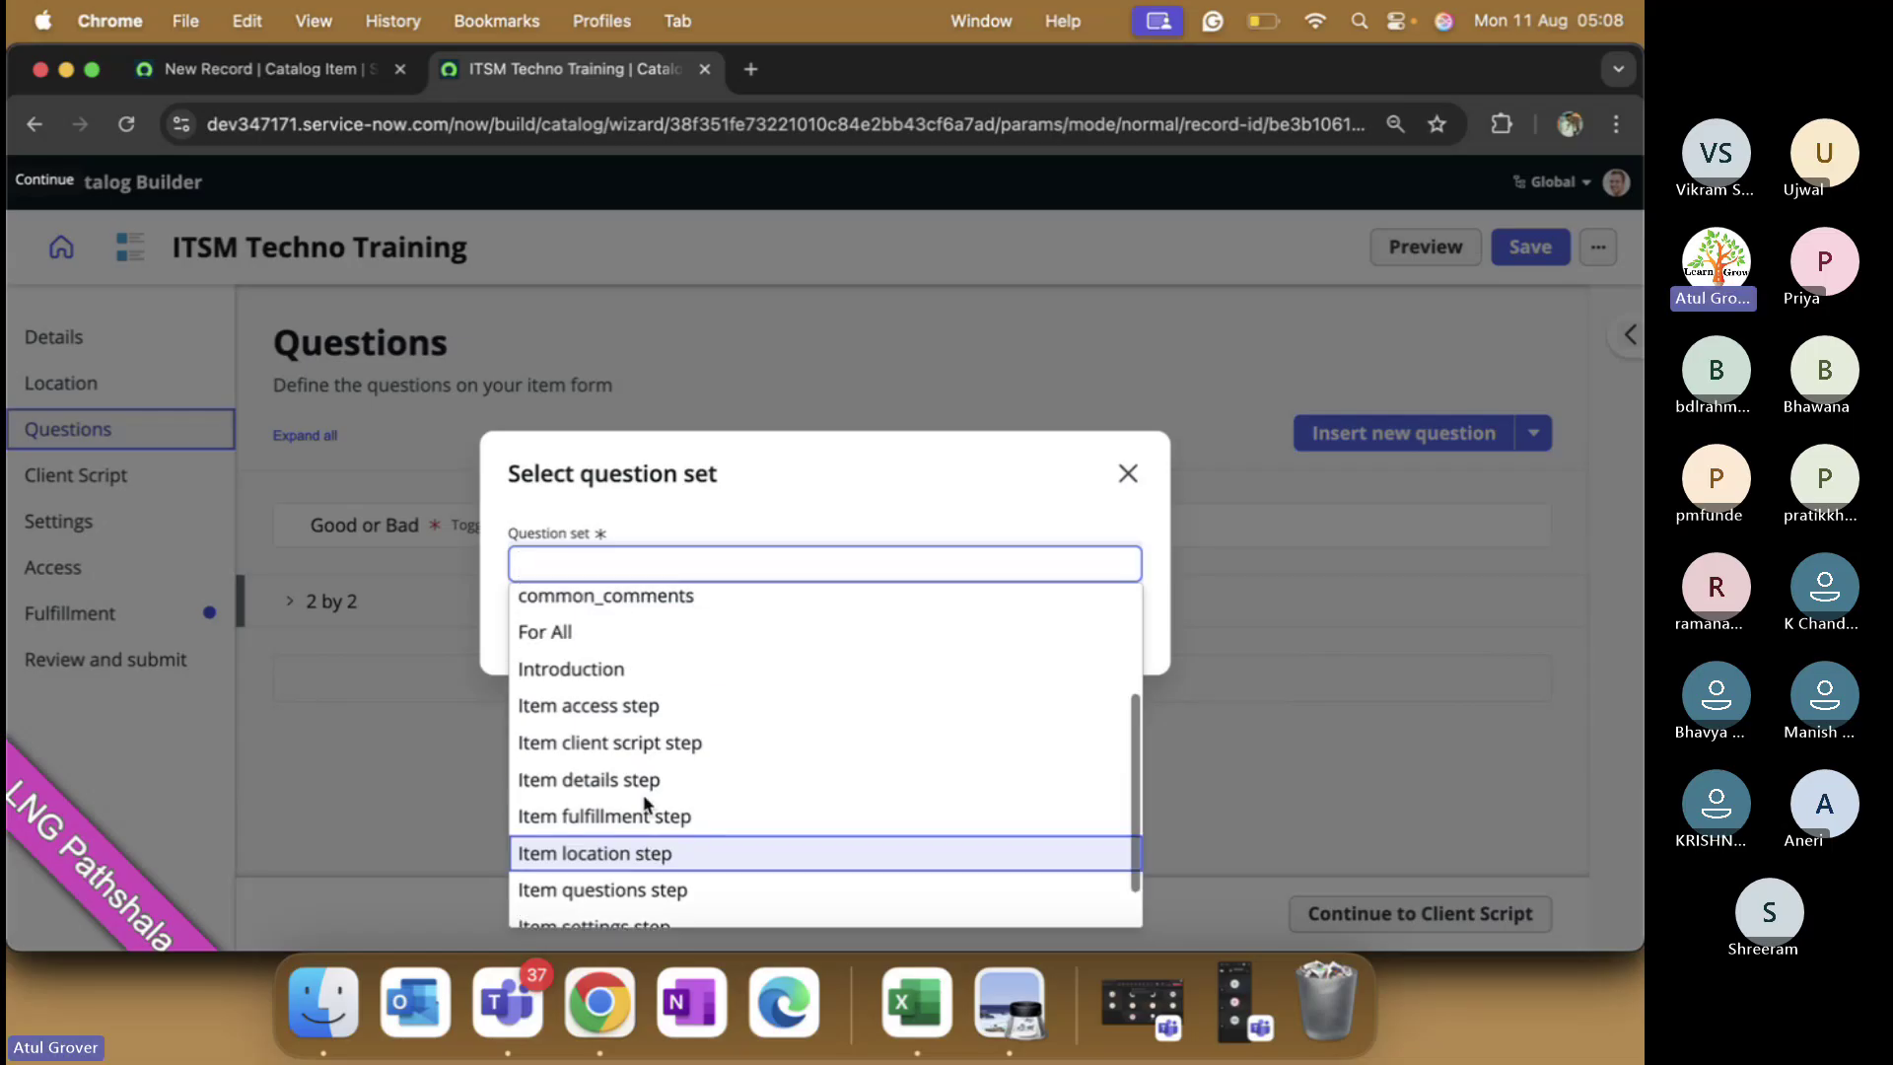
left_click(606, 670)
left_click(1090, 631)
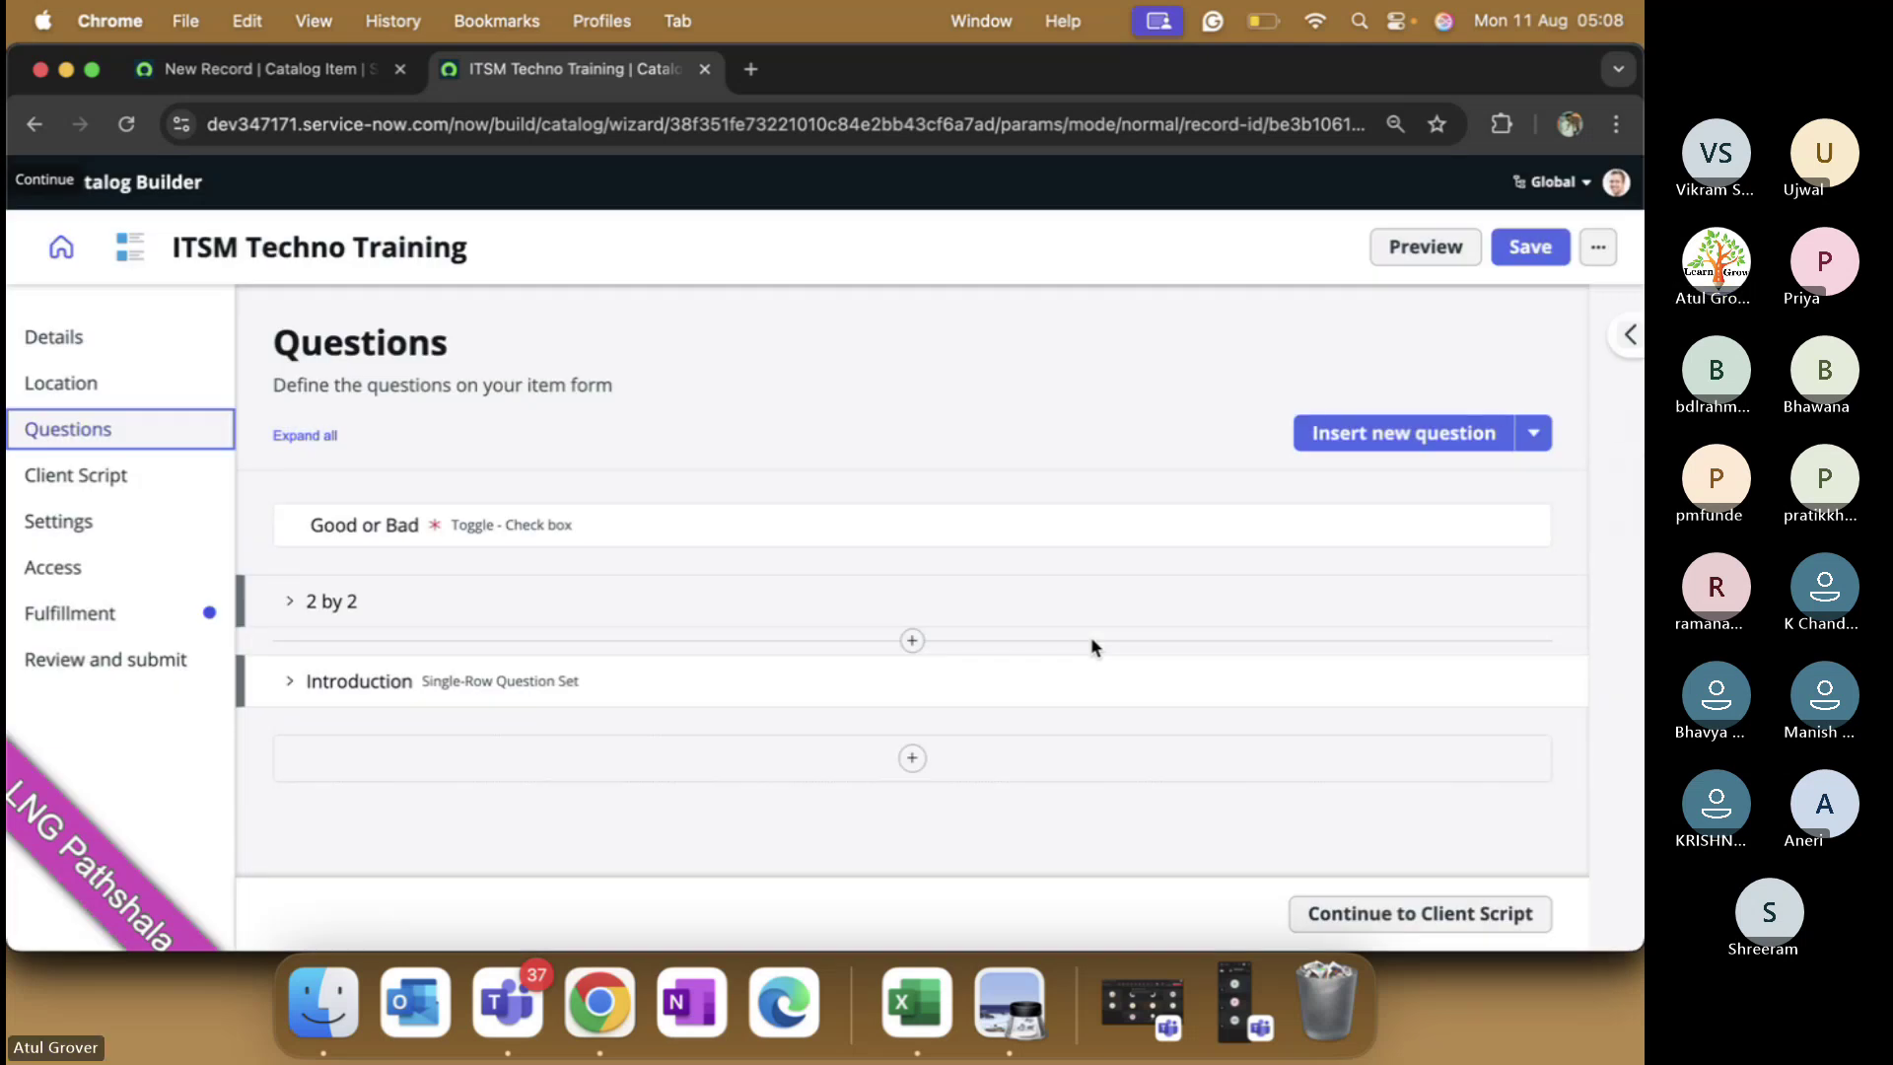
- View the Client Script and Settings sections and compare the portal settings with those on the classic catalog item form
scroll(1091, 638, "down", 1)
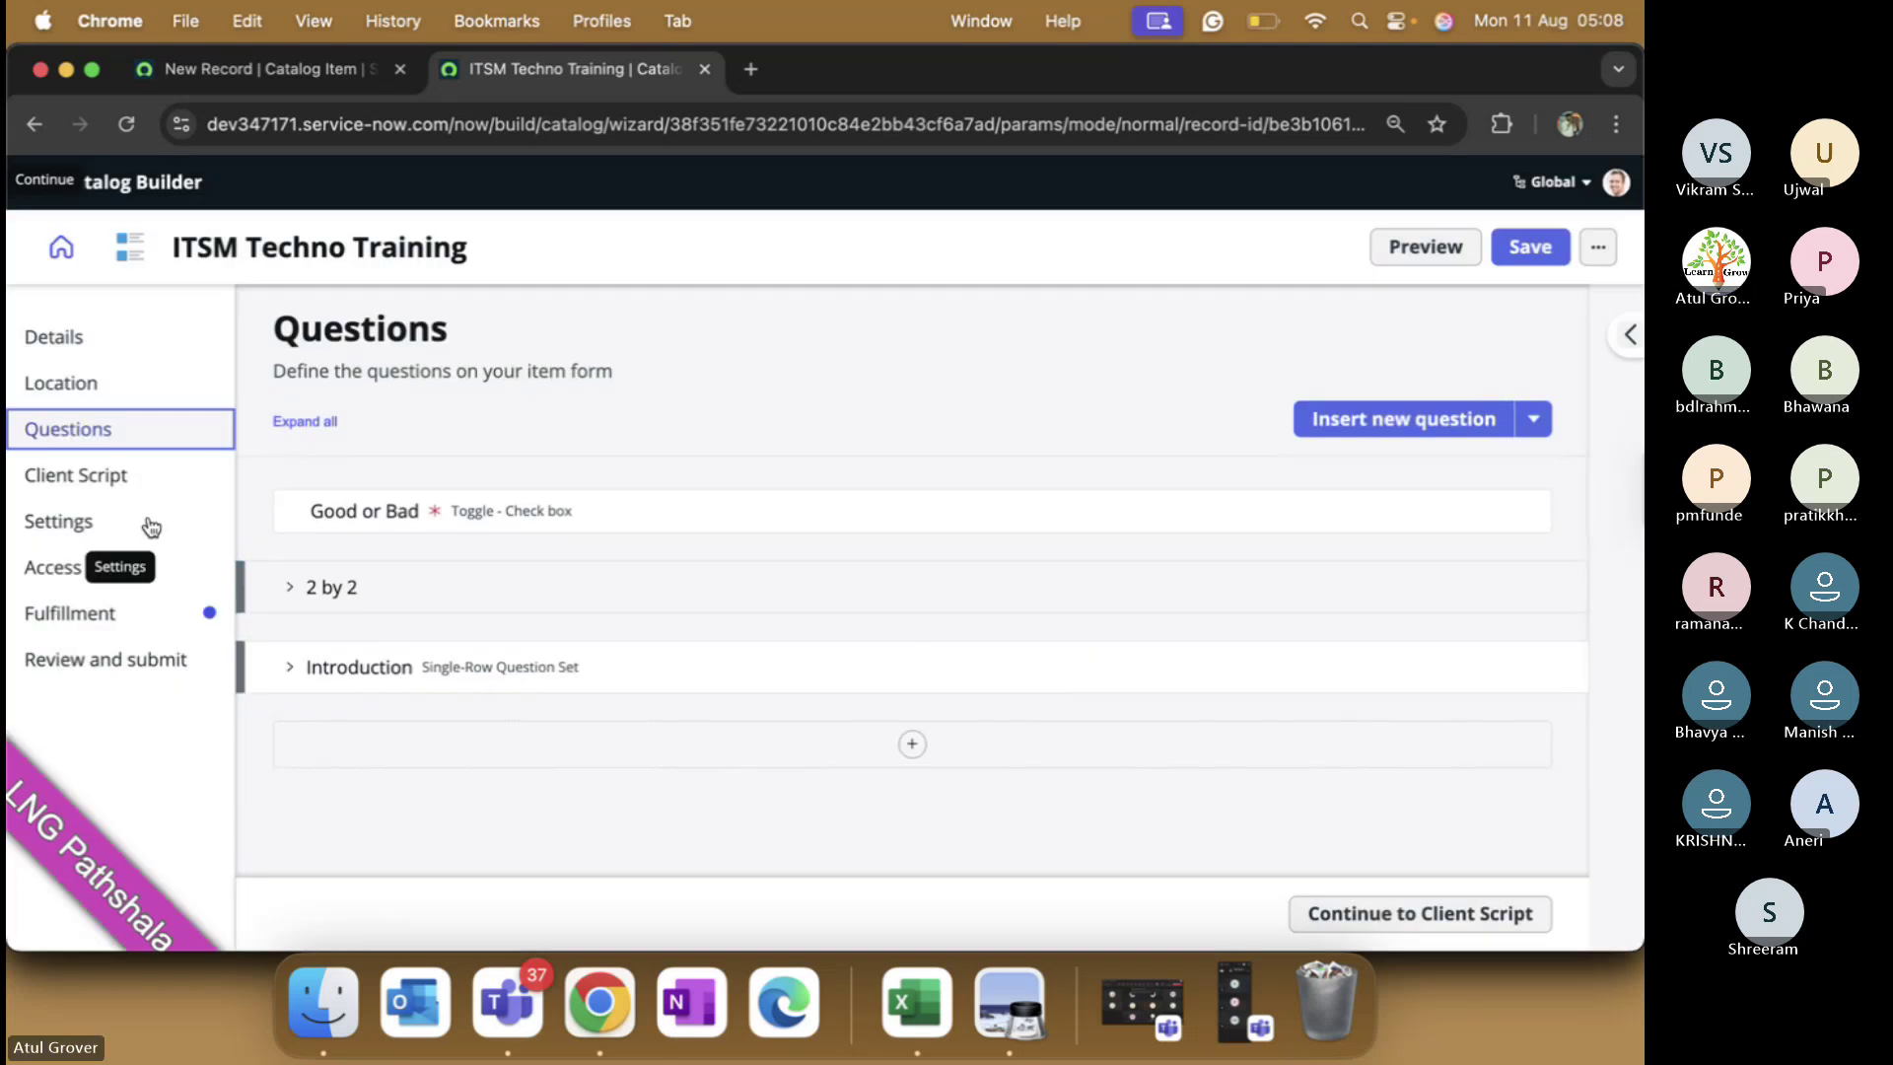
left_click(107, 485)
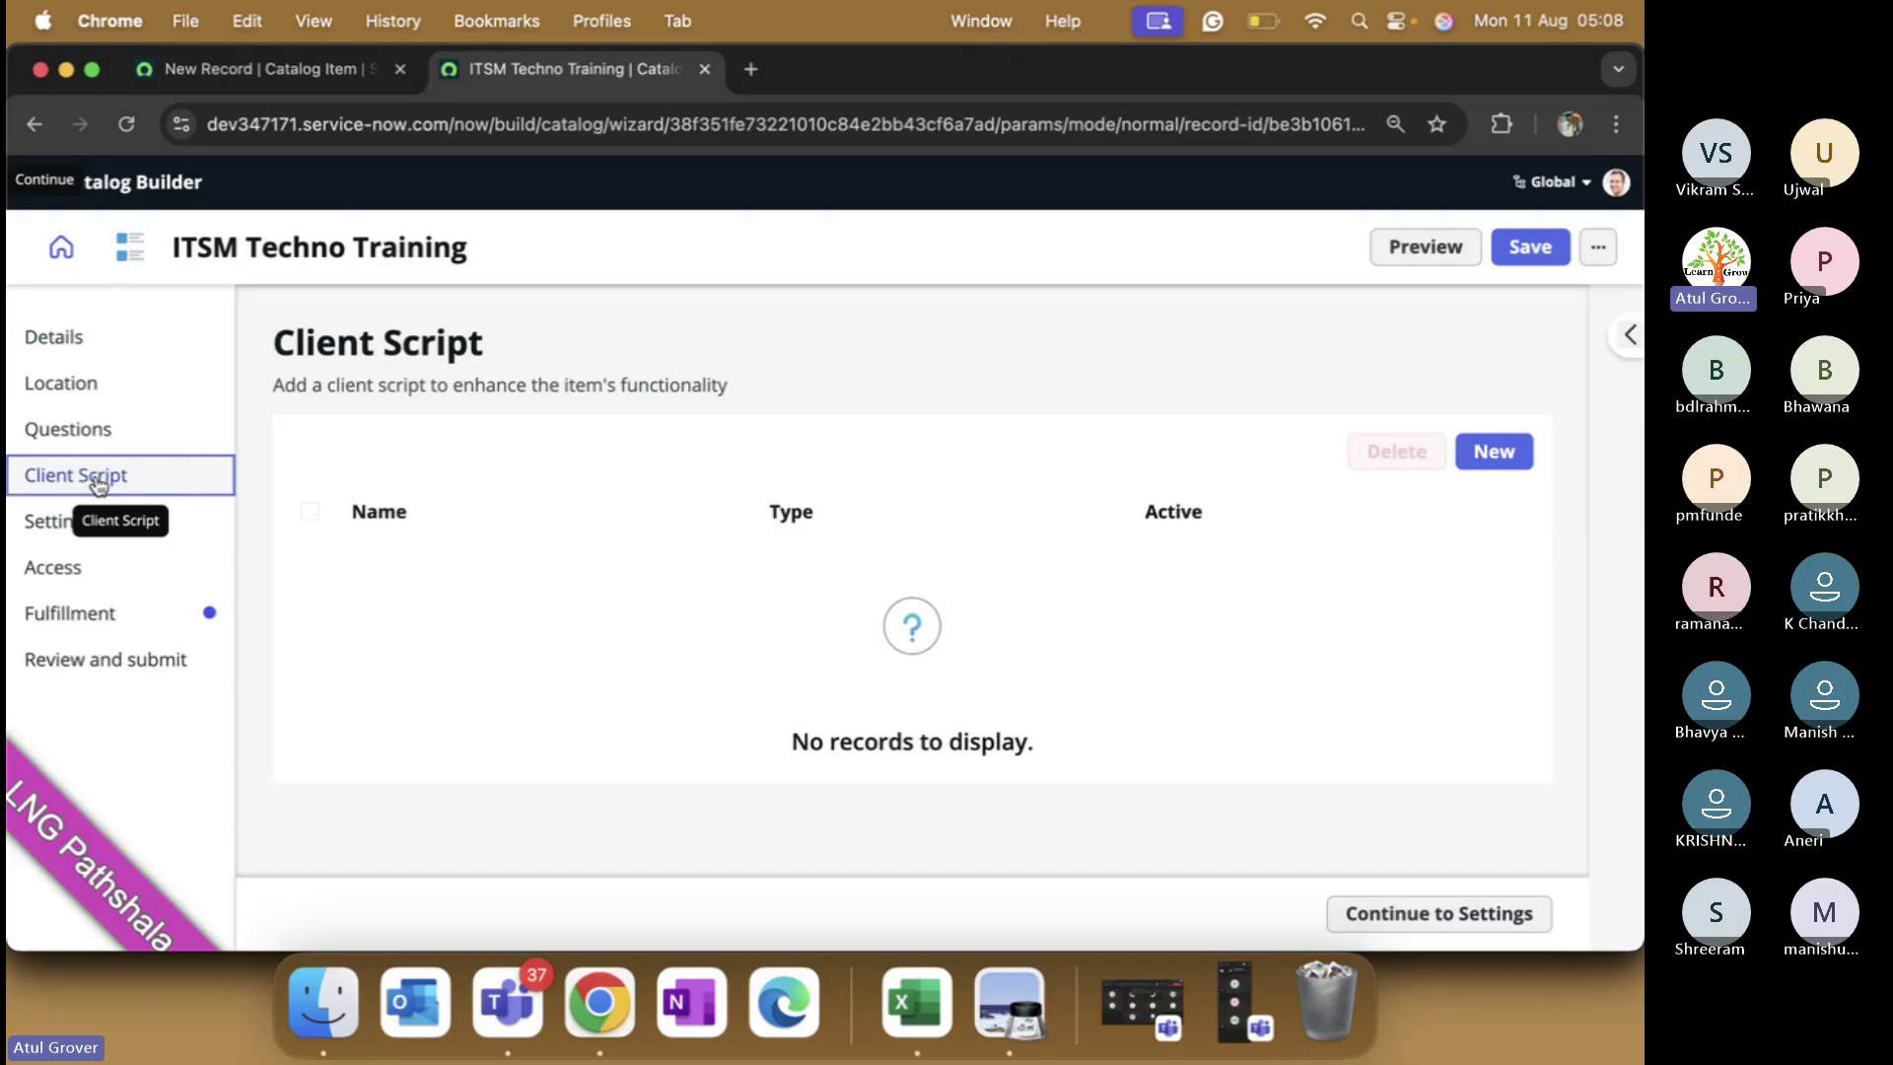
left_click(49, 520)
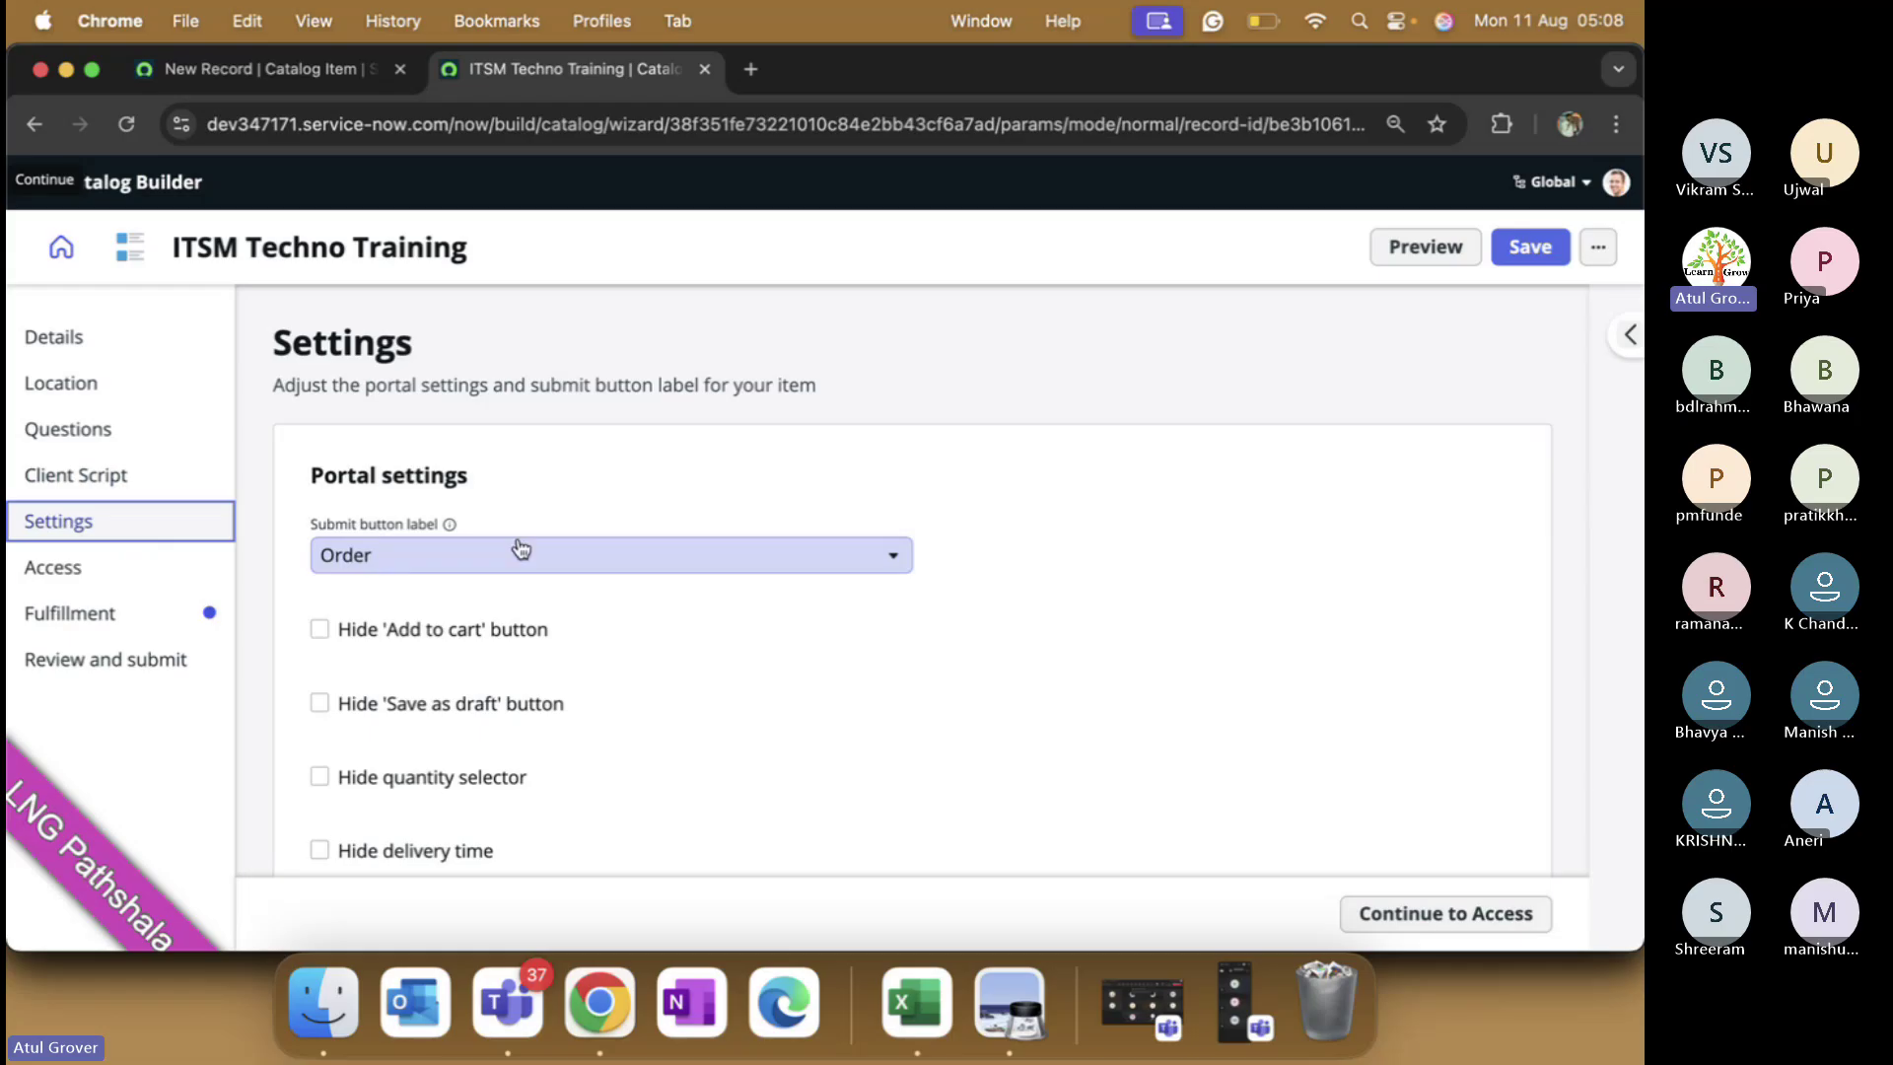
left_click(258, 68)
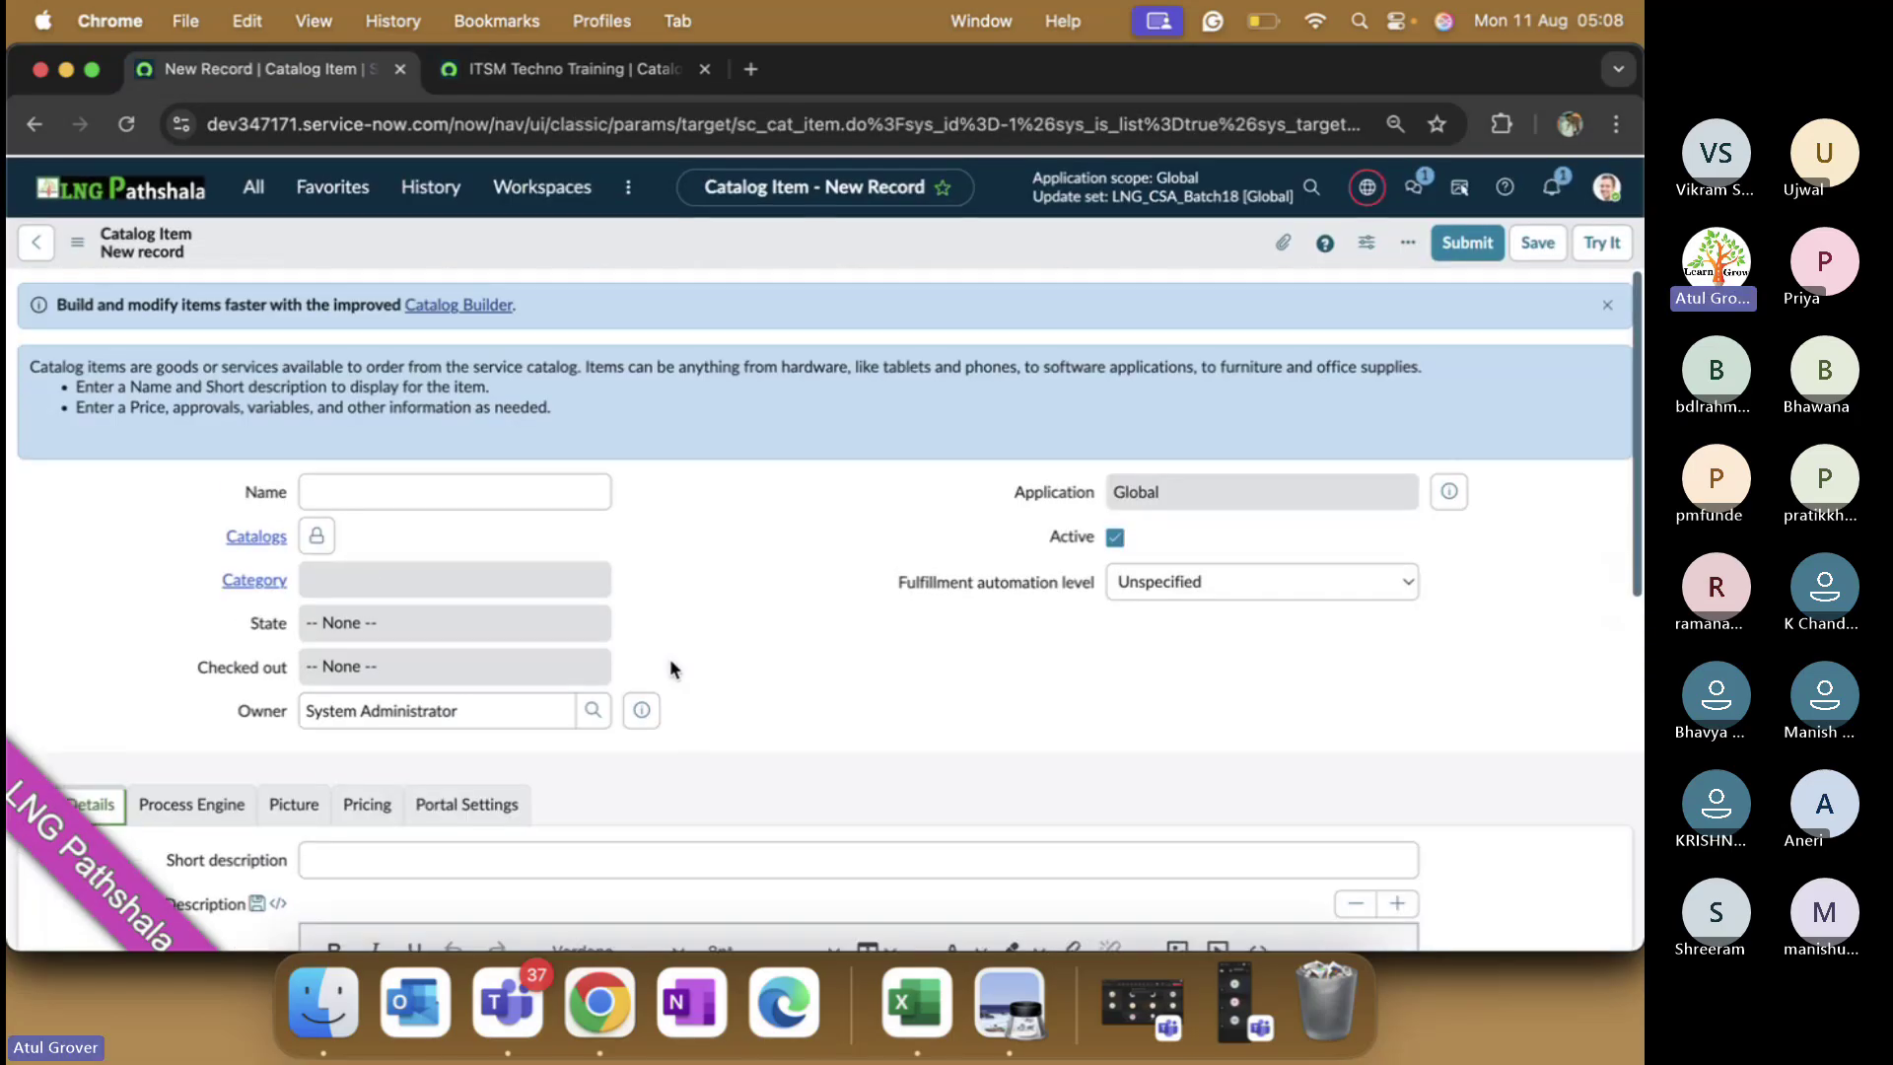
left_click(458, 806)
scroll(367, 794, "down", 3)
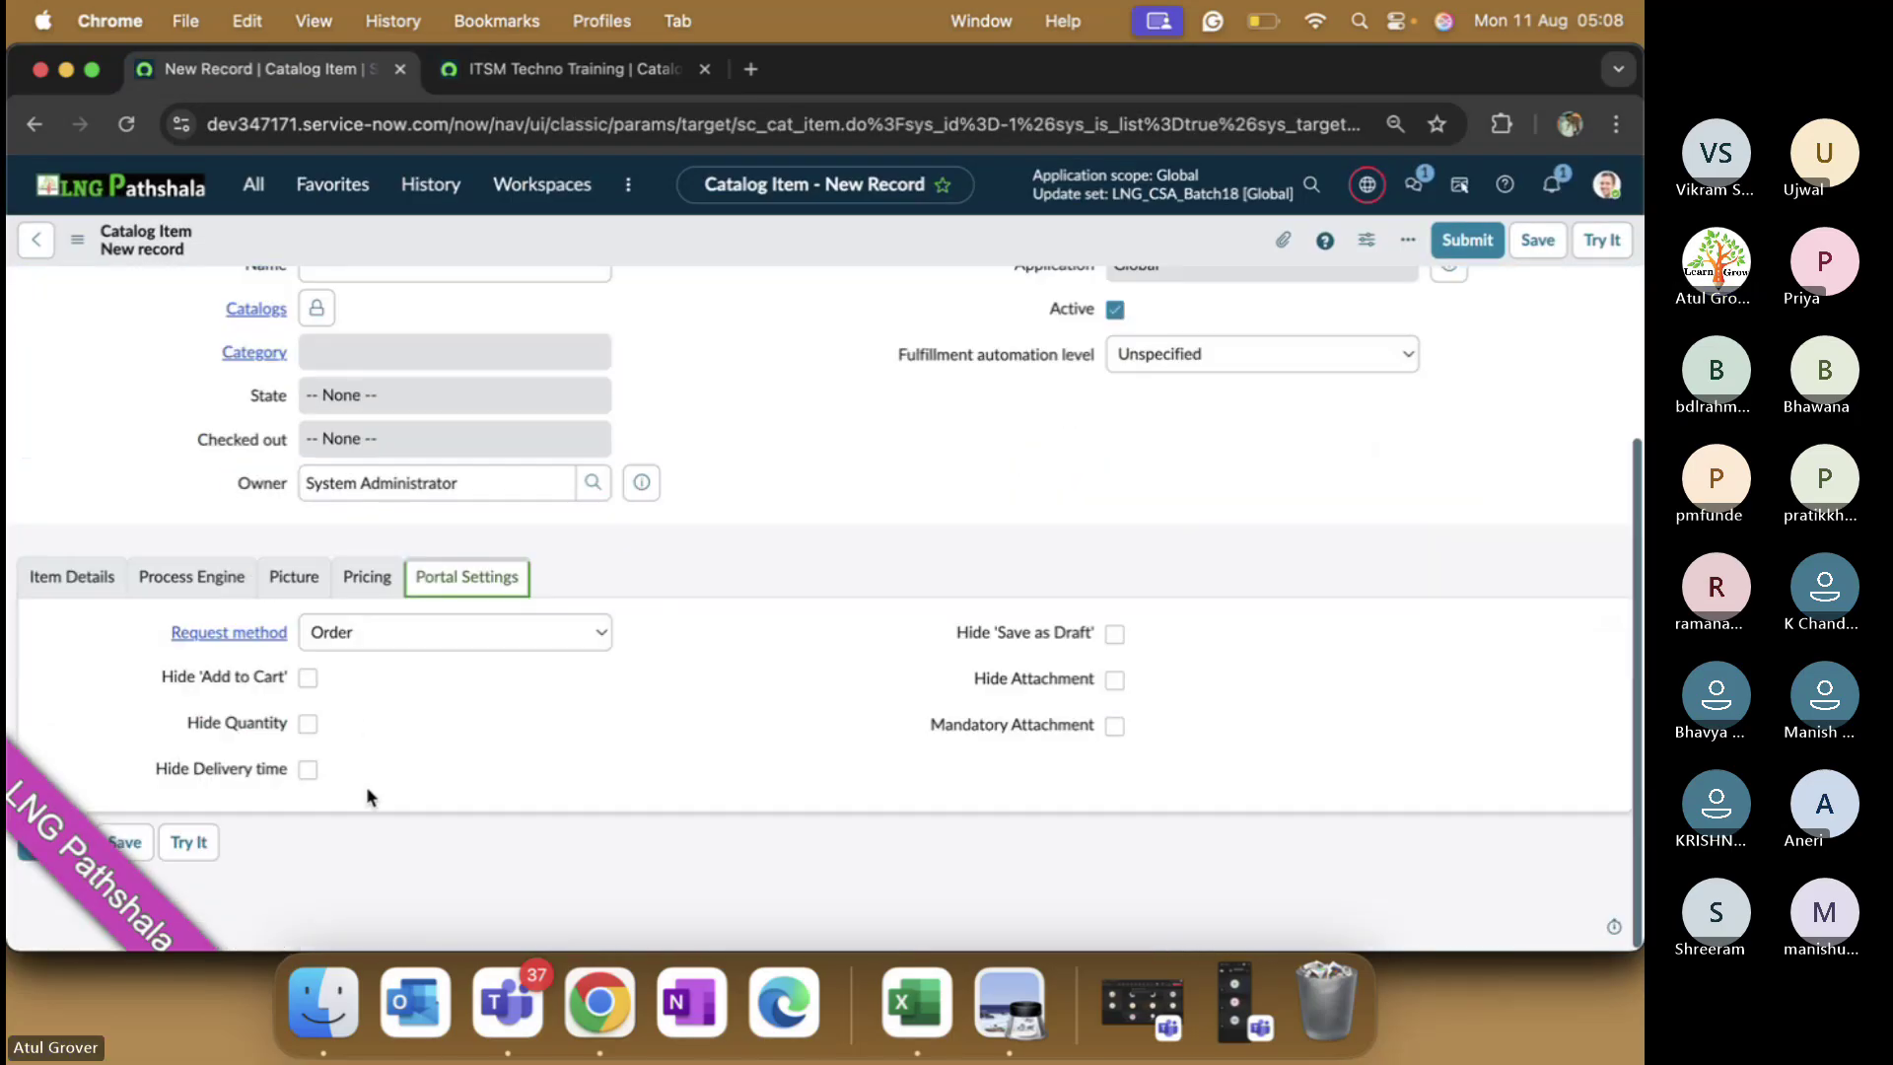
left_click(560, 69)
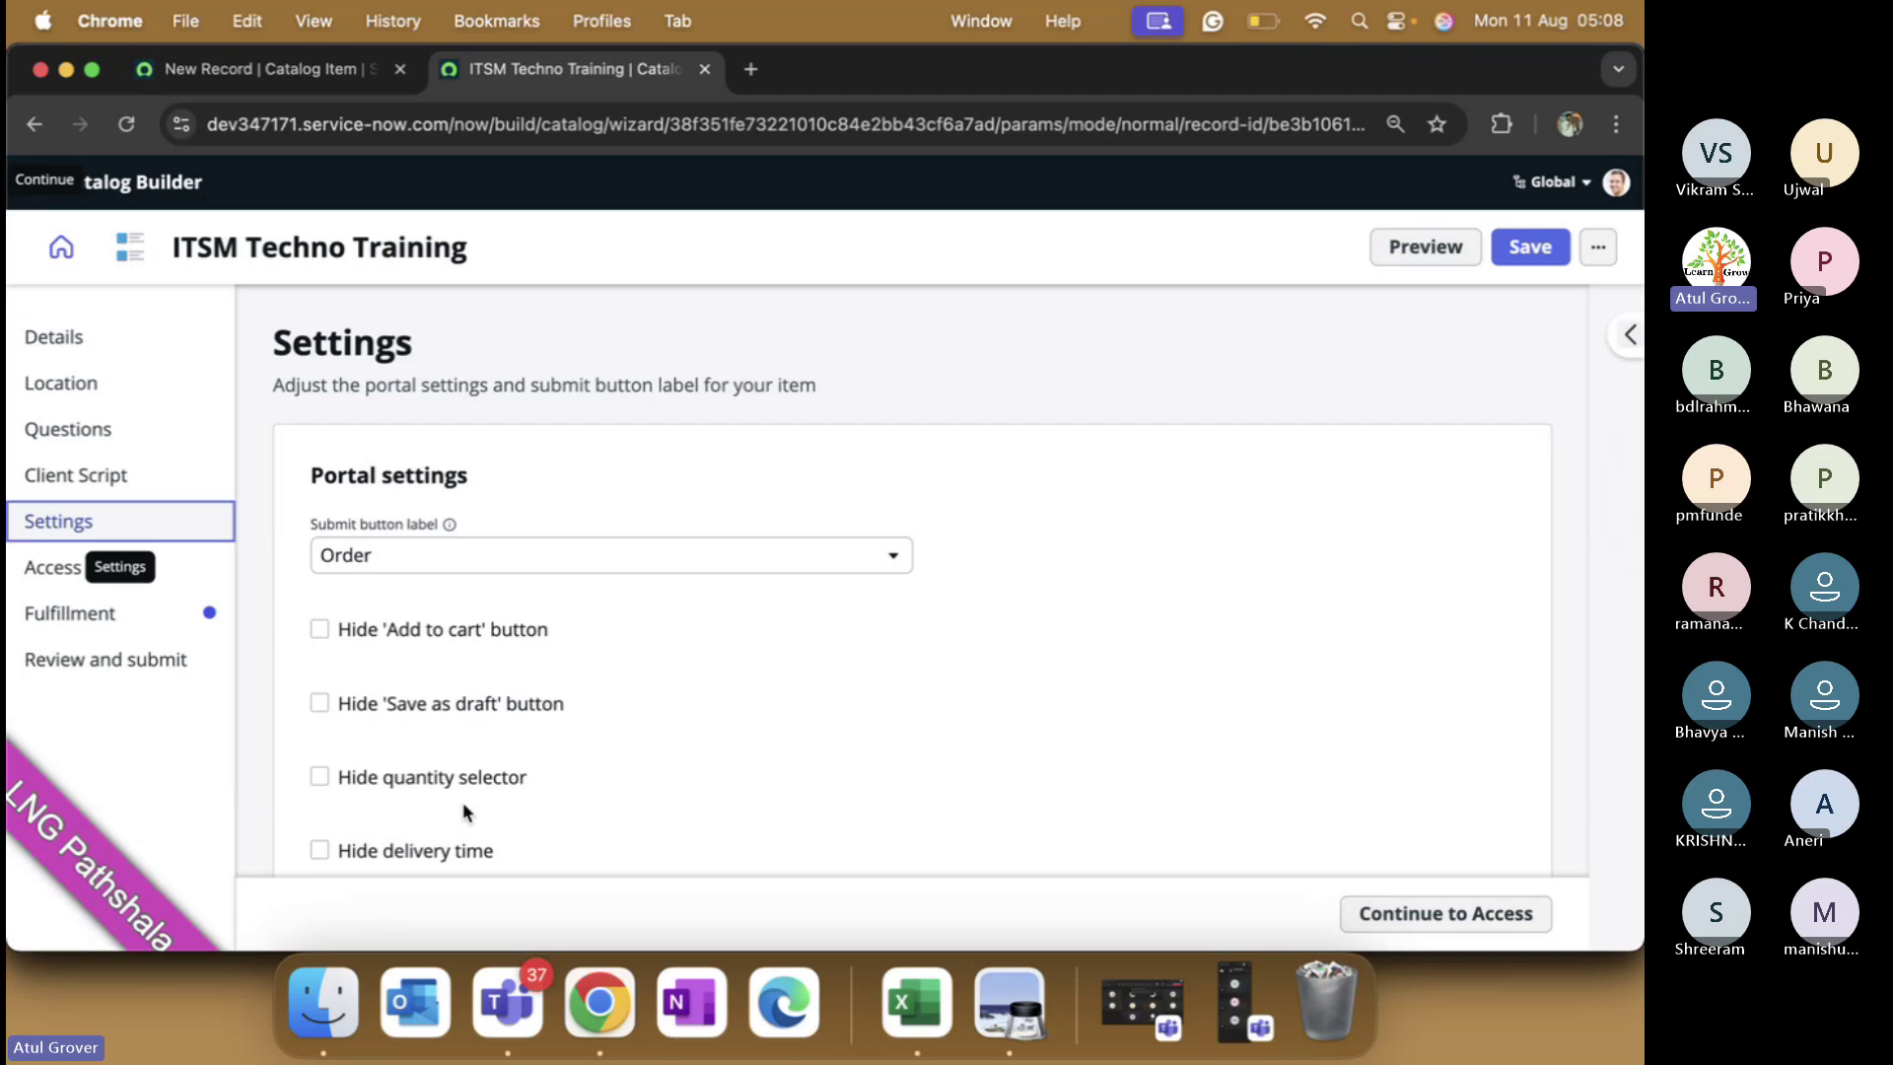
- View the Access section, then set the item's fulfillment to the Flow Designer flow LNG_Batch18
left_click(54, 568)
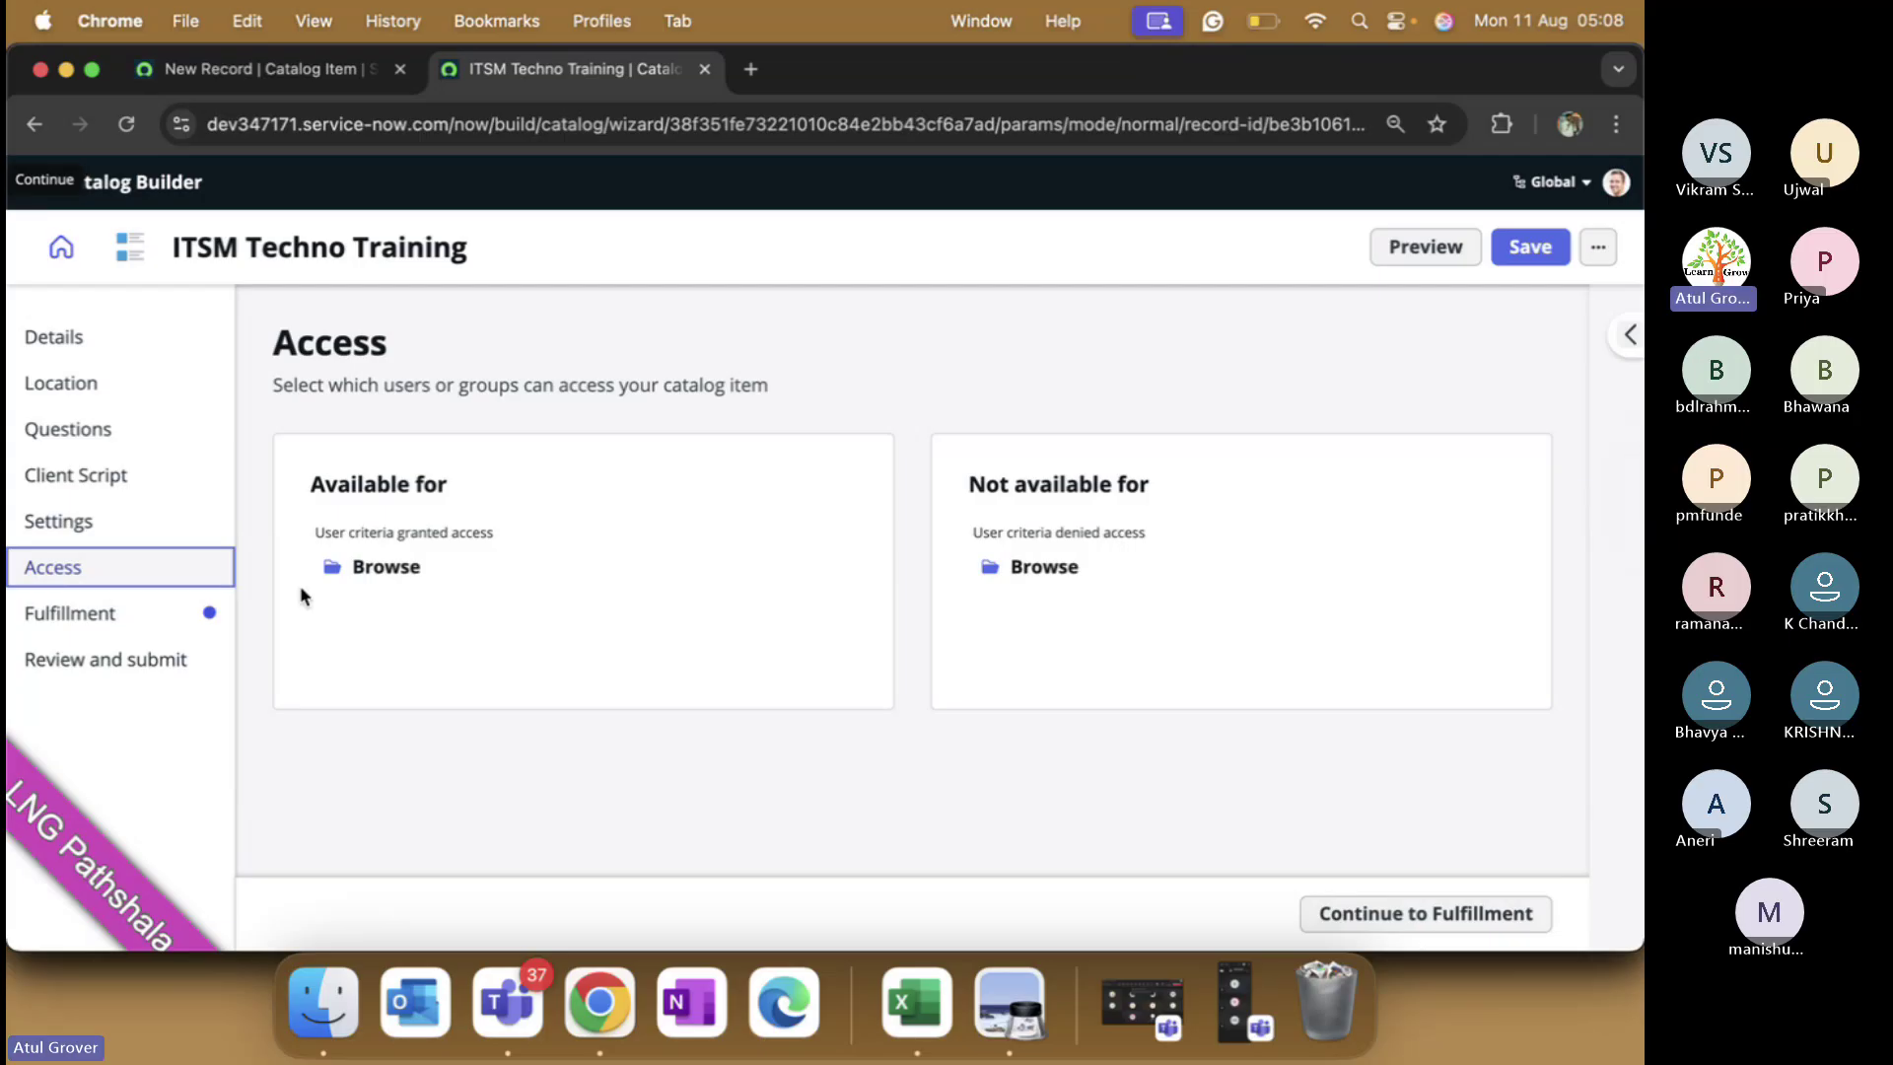
left_click(133, 616)
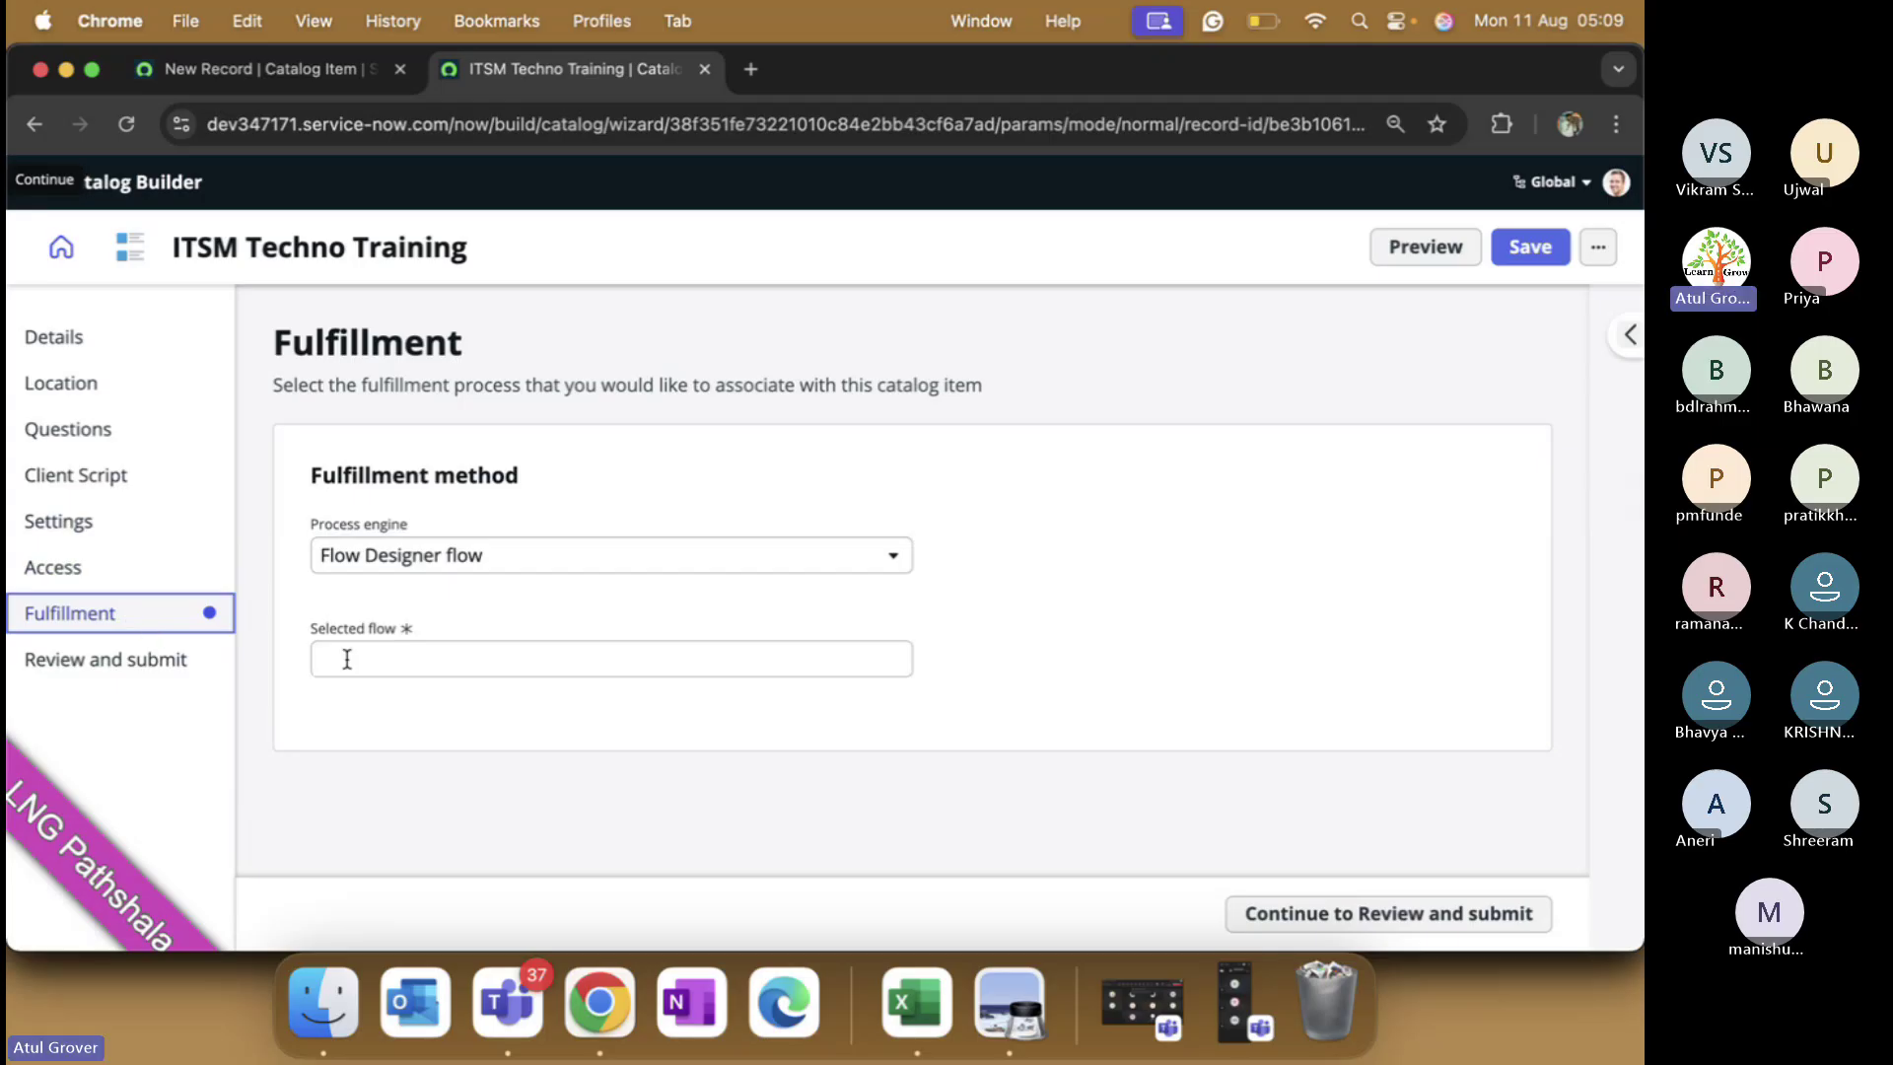
left_click(478, 567)
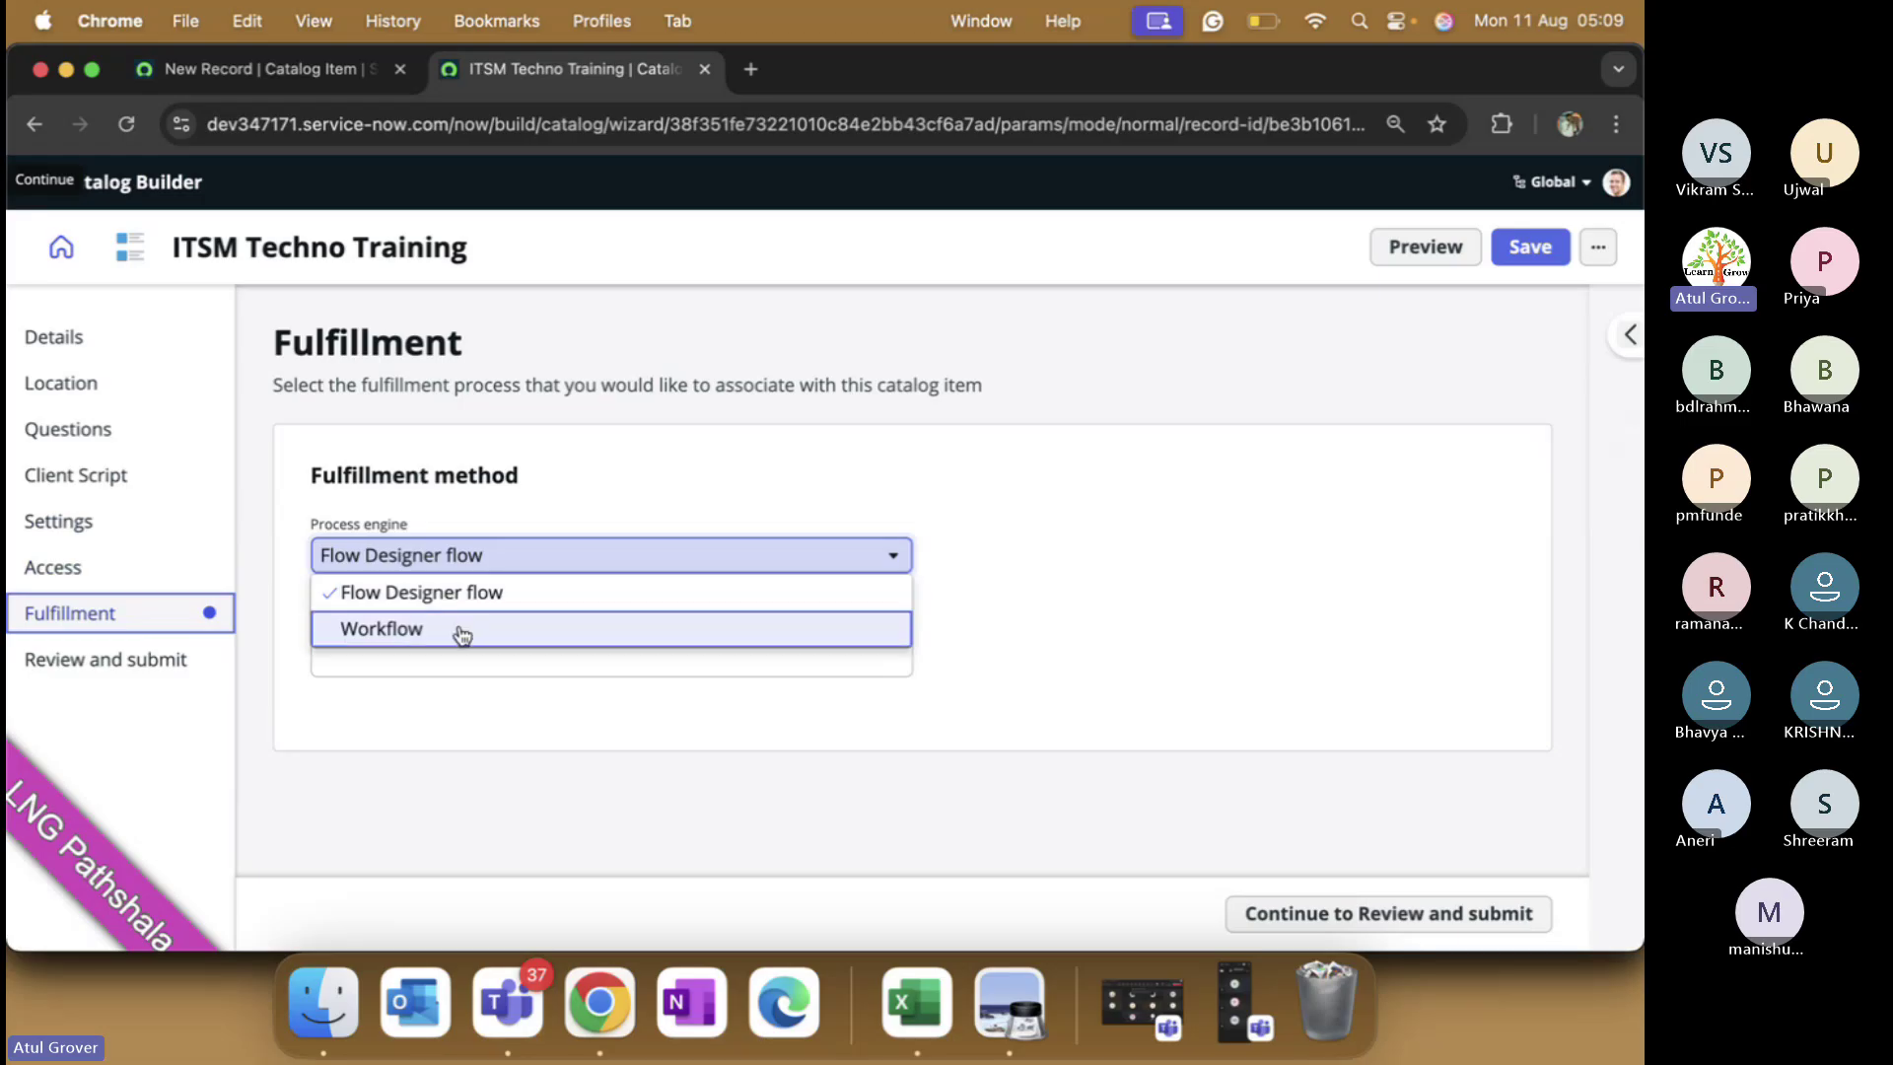
left_click(475, 593)
left_click(438, 655)
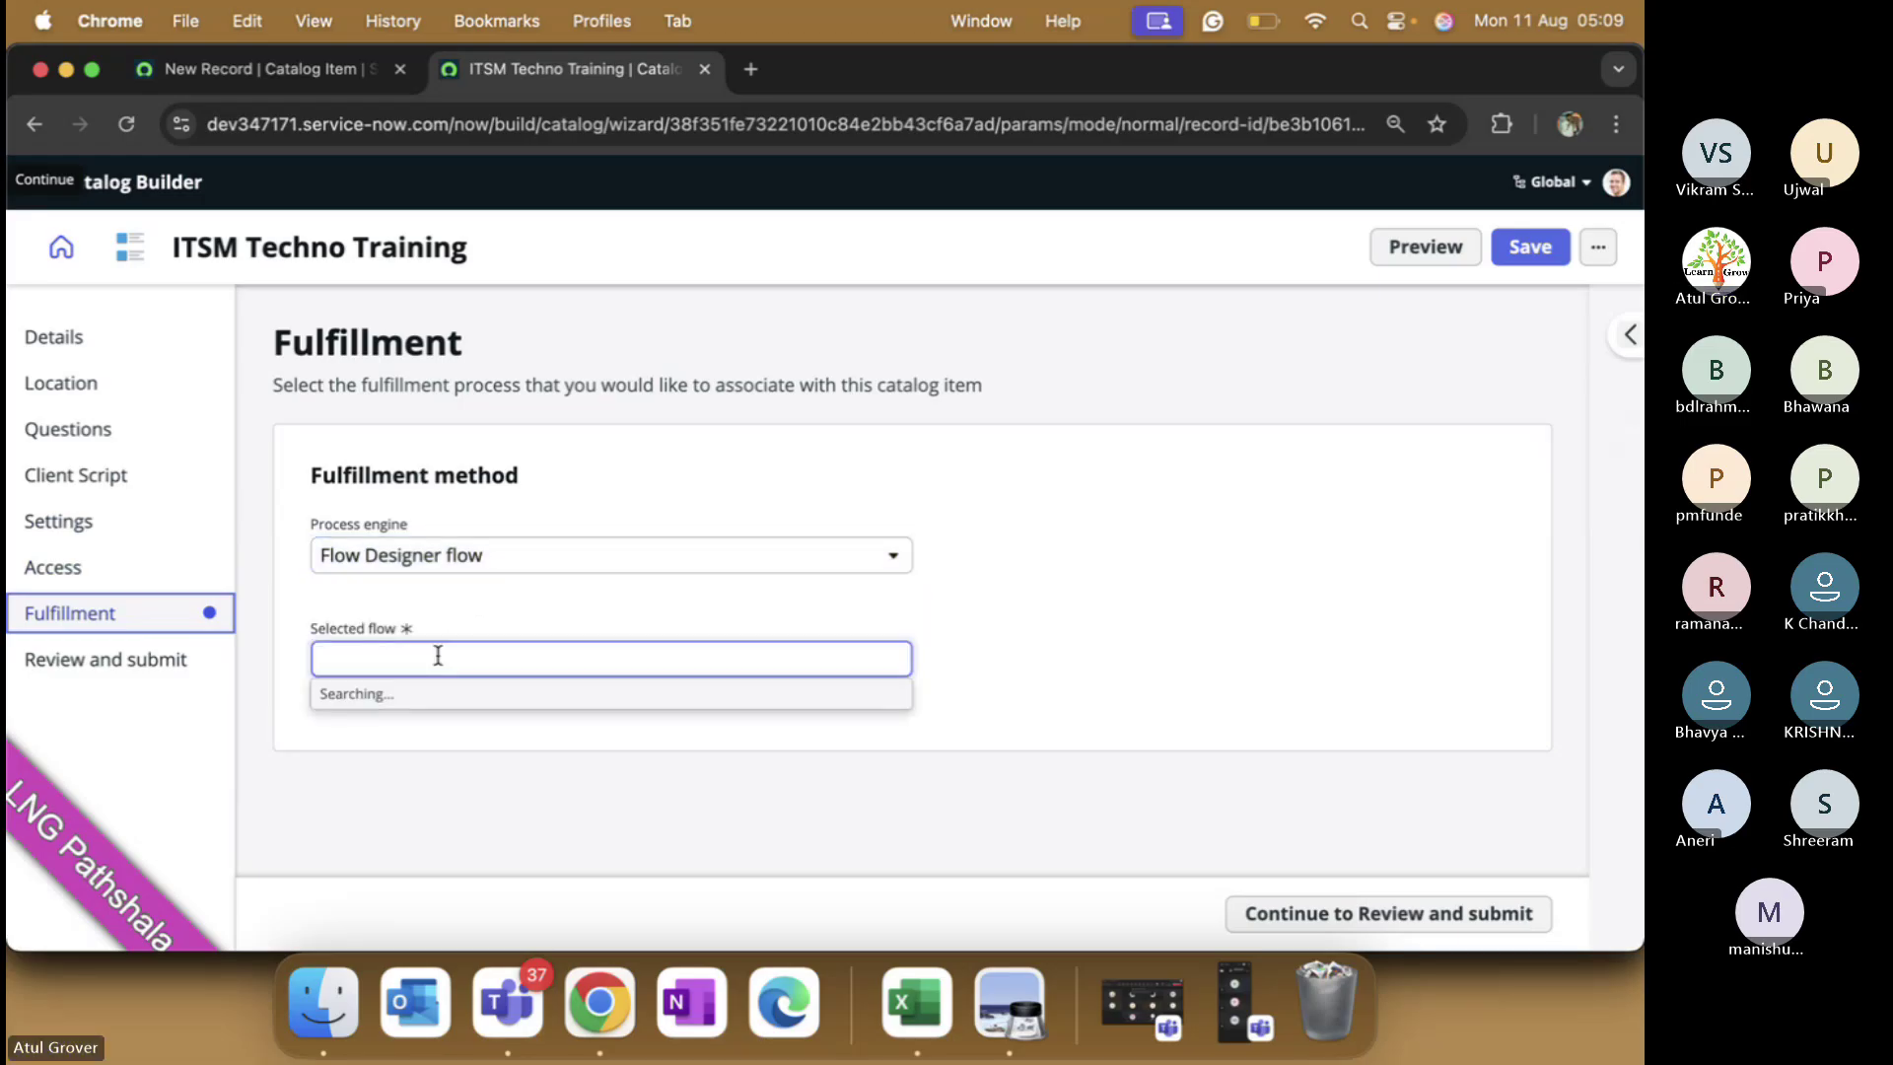
type("*LNG")
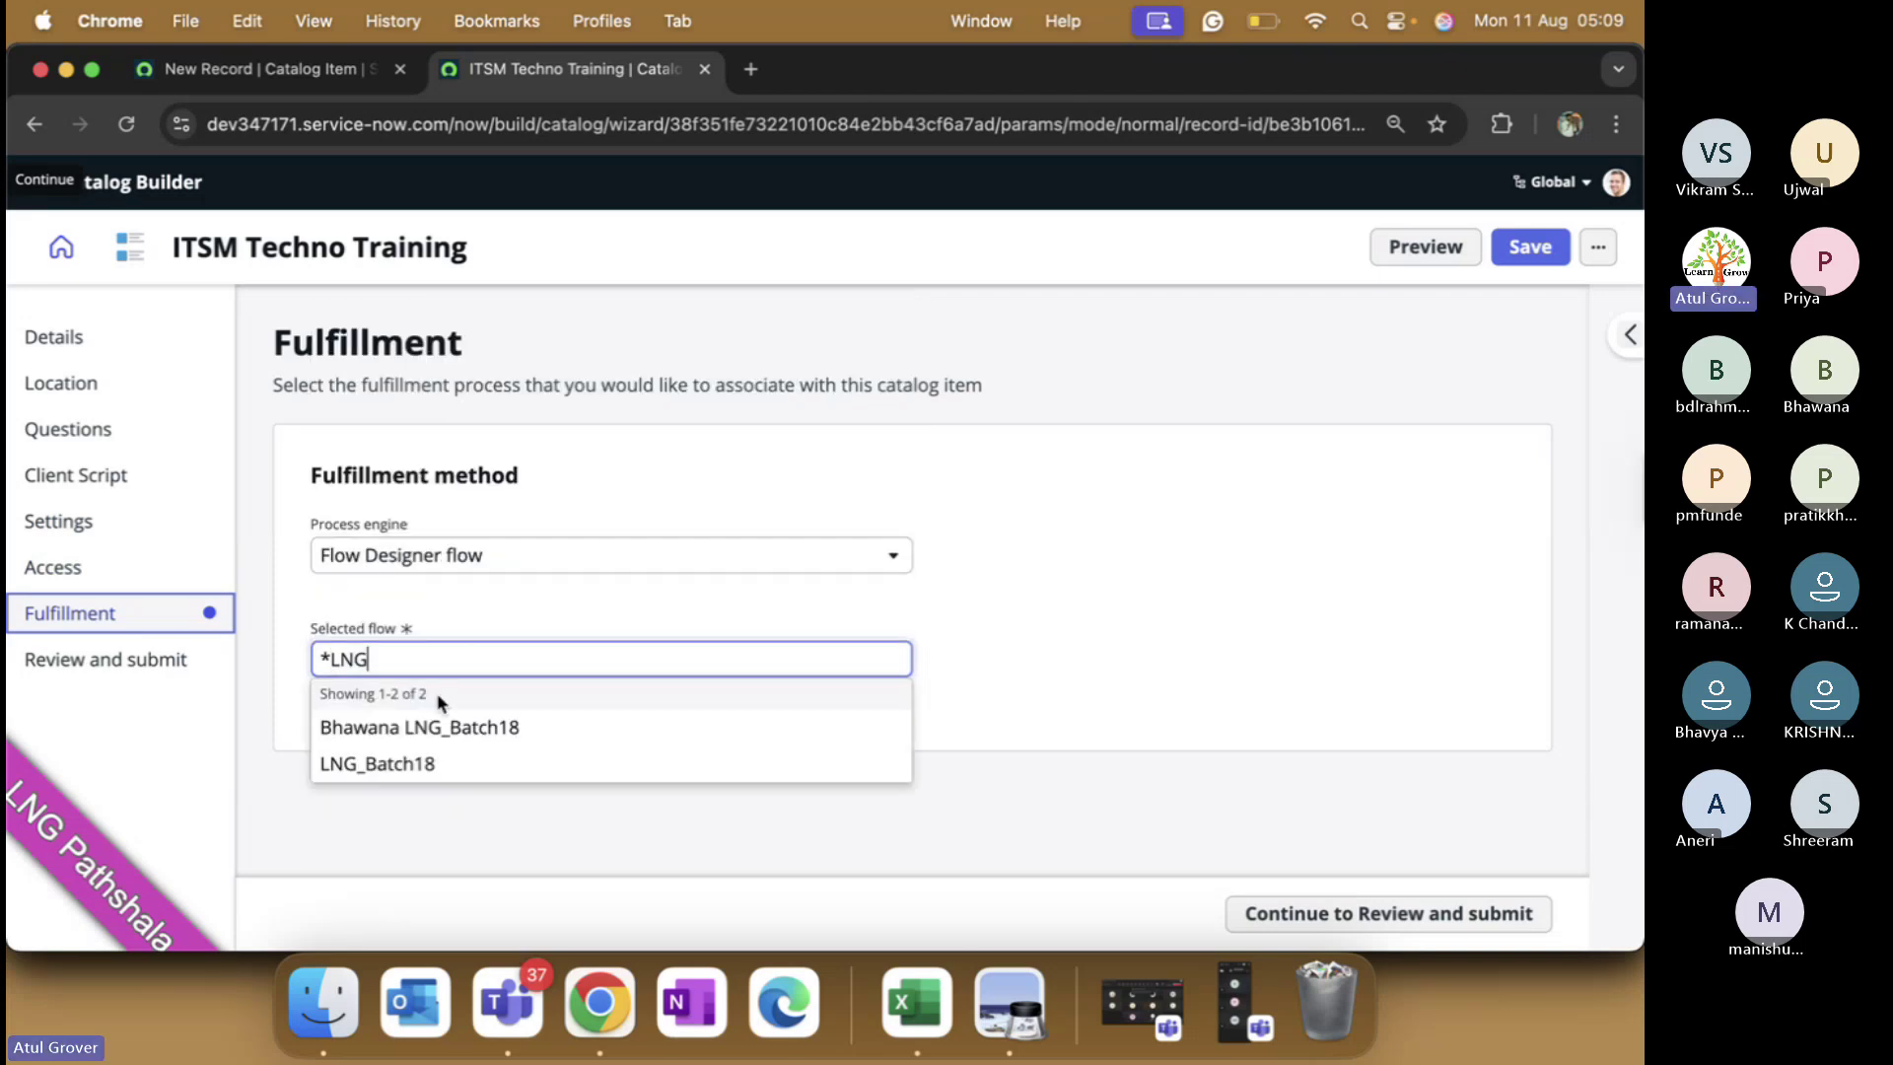
left_click(414, 765)
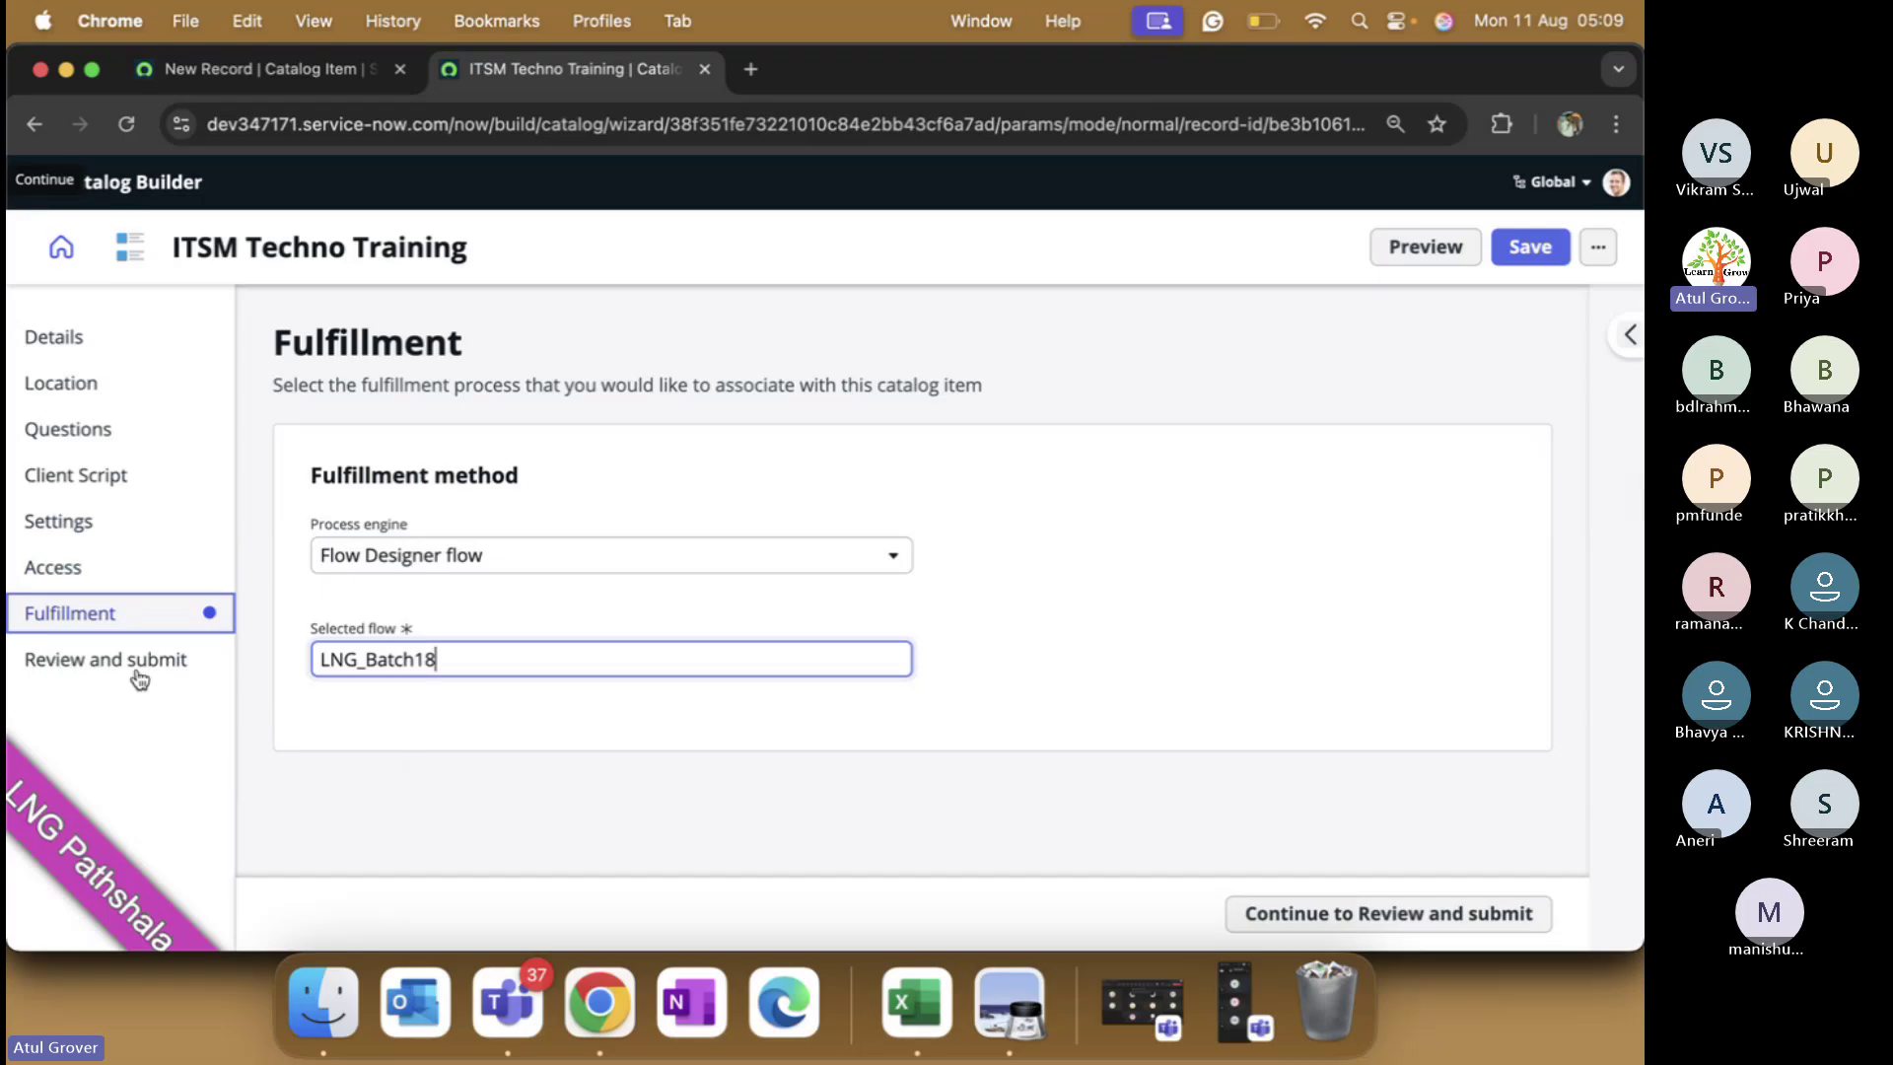
- Preview the catalog item in the Portal, Now Mobile and Virtual Agent experiences, then close the preview
left_click(1436, 266)
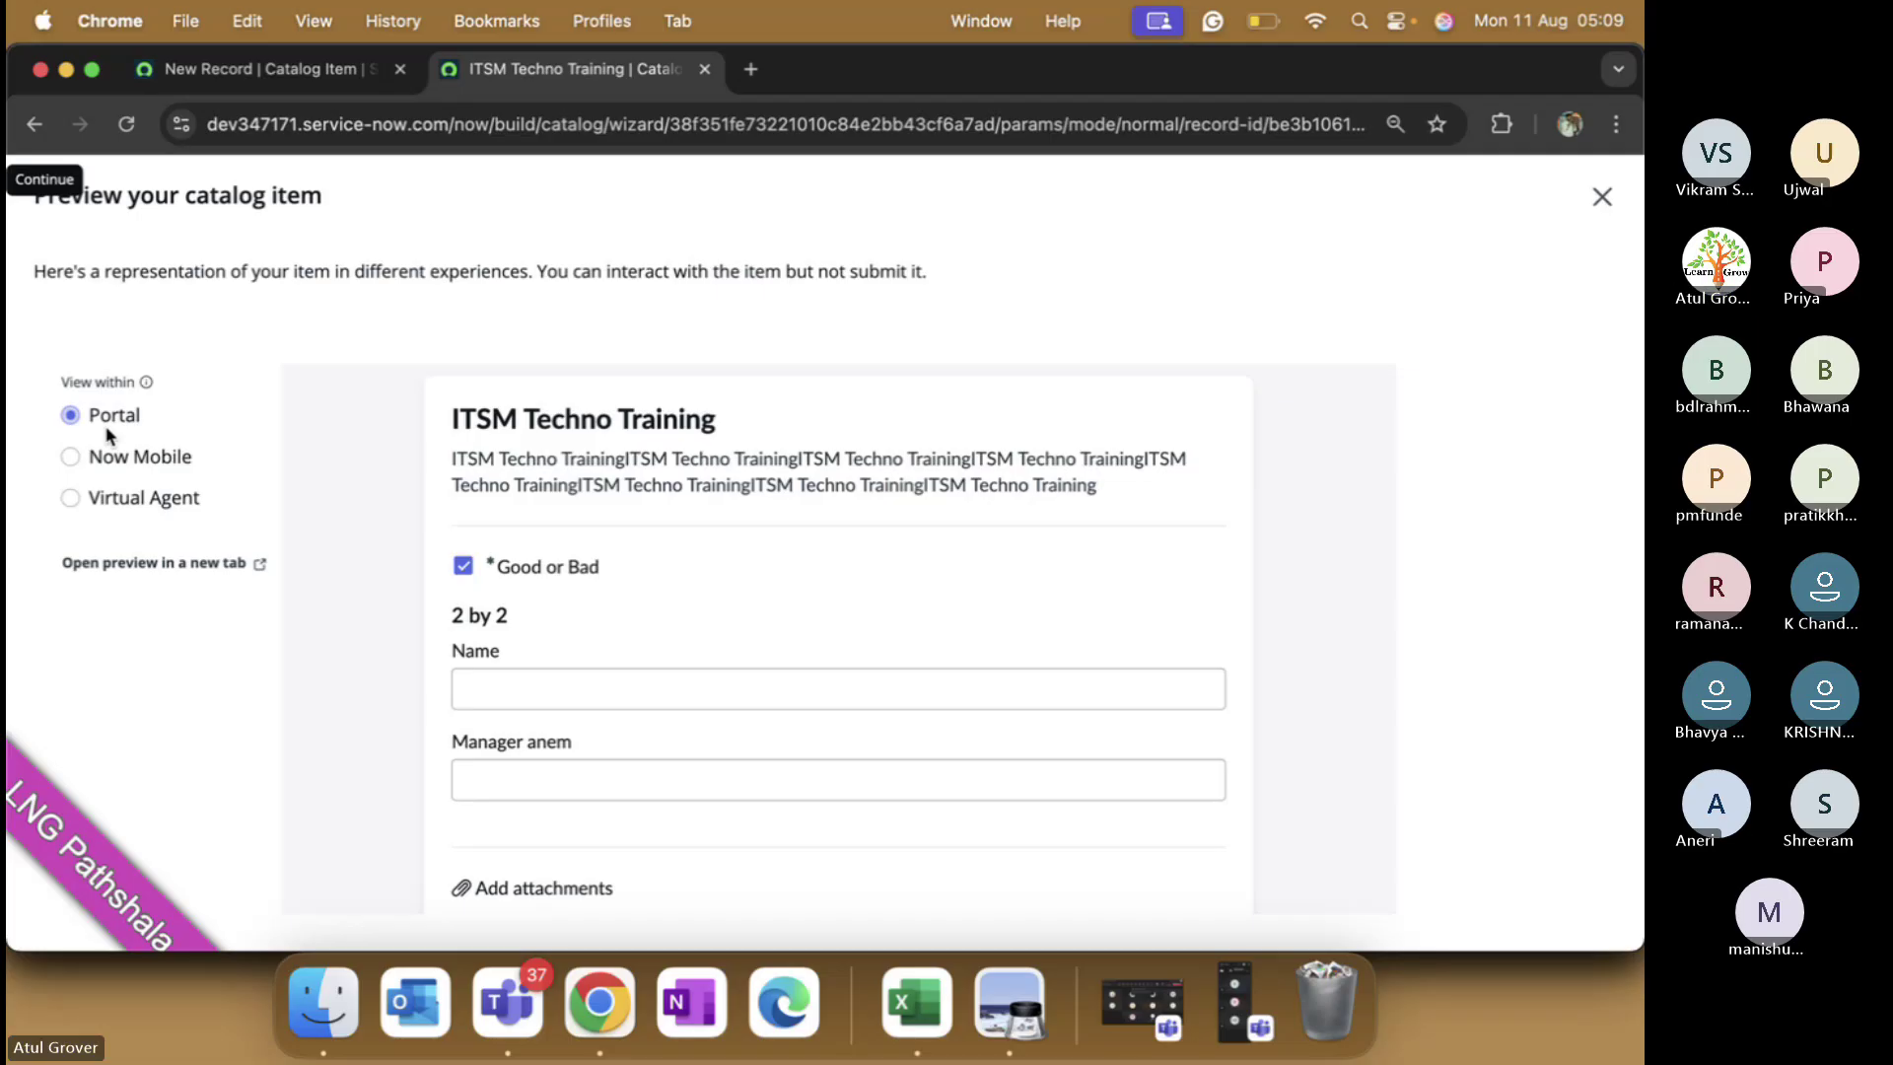
scroll(831, 588, "down", 2)
scroll(831, 588, "down", 3)
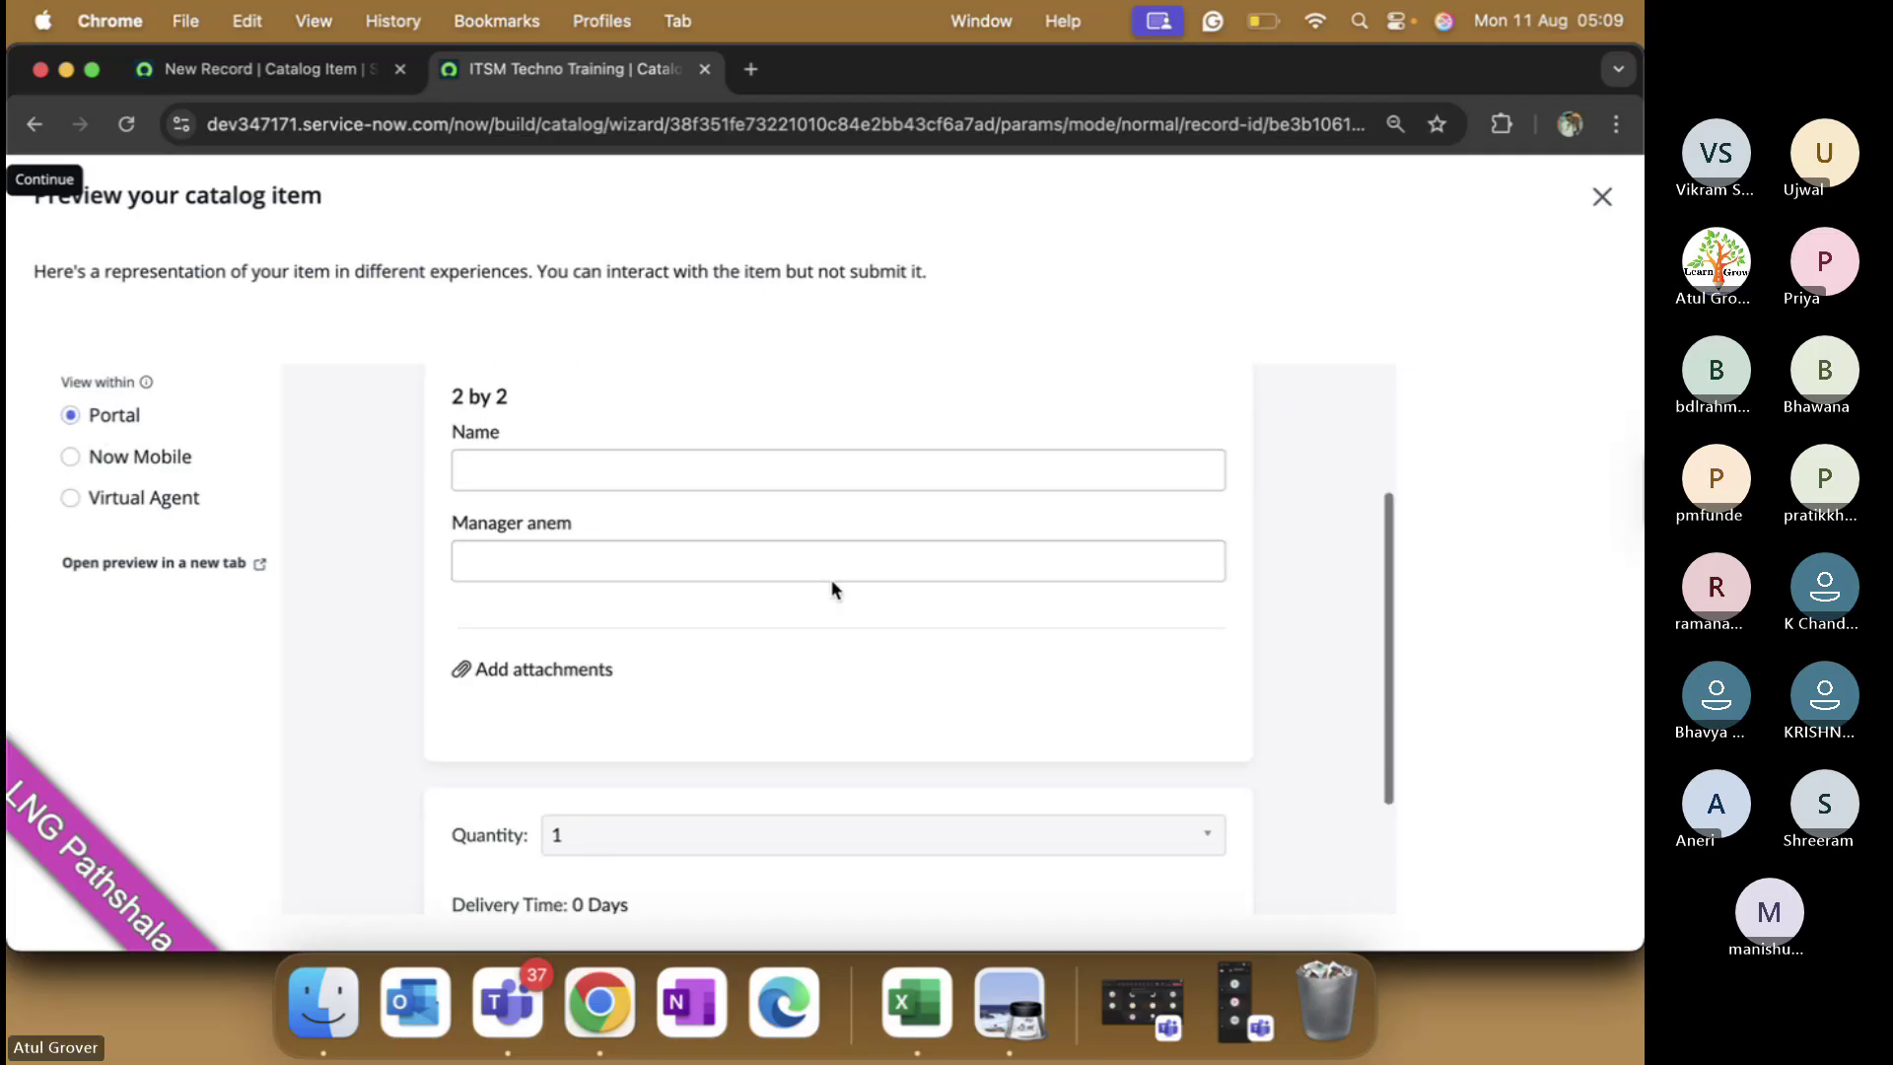
scroll(831, 589, "up", 4)
scroll(831, 588, "down", 2)
scroll(831, 589, "down", 5)
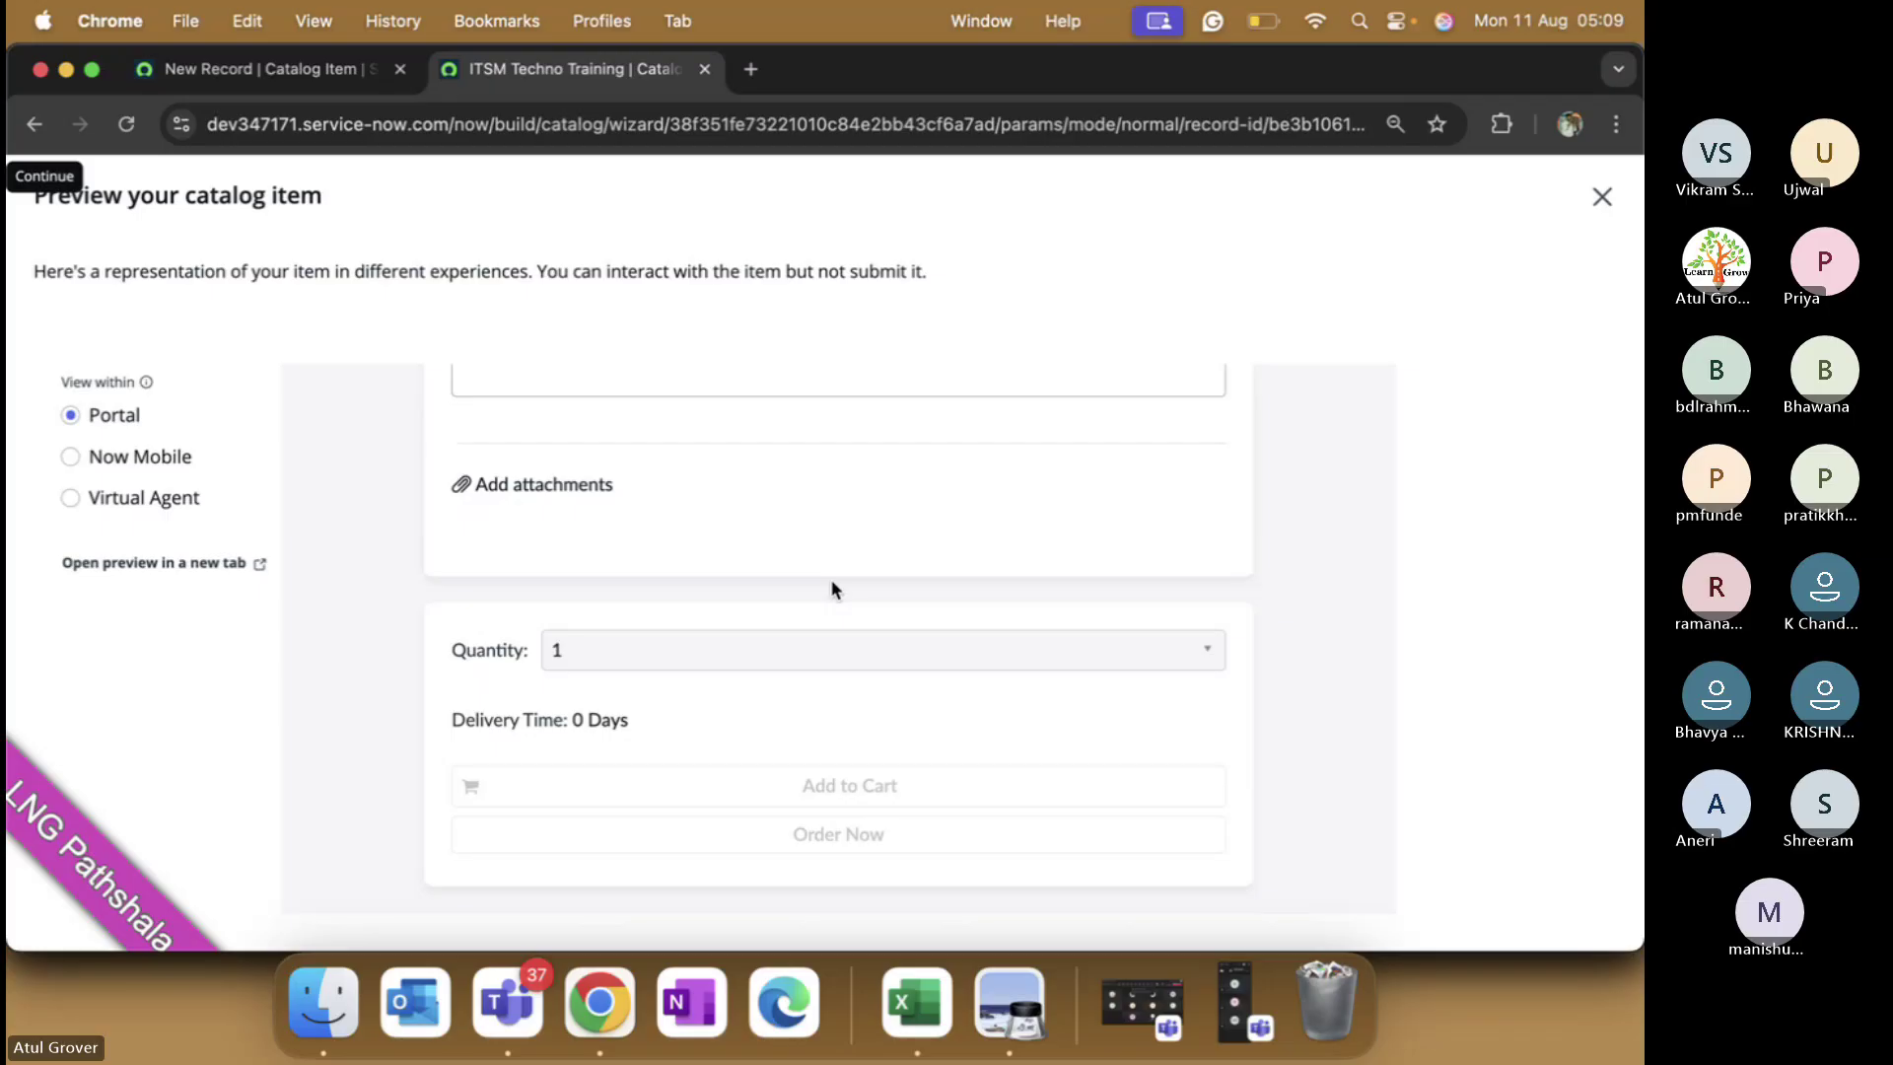
left_click(103, 459)
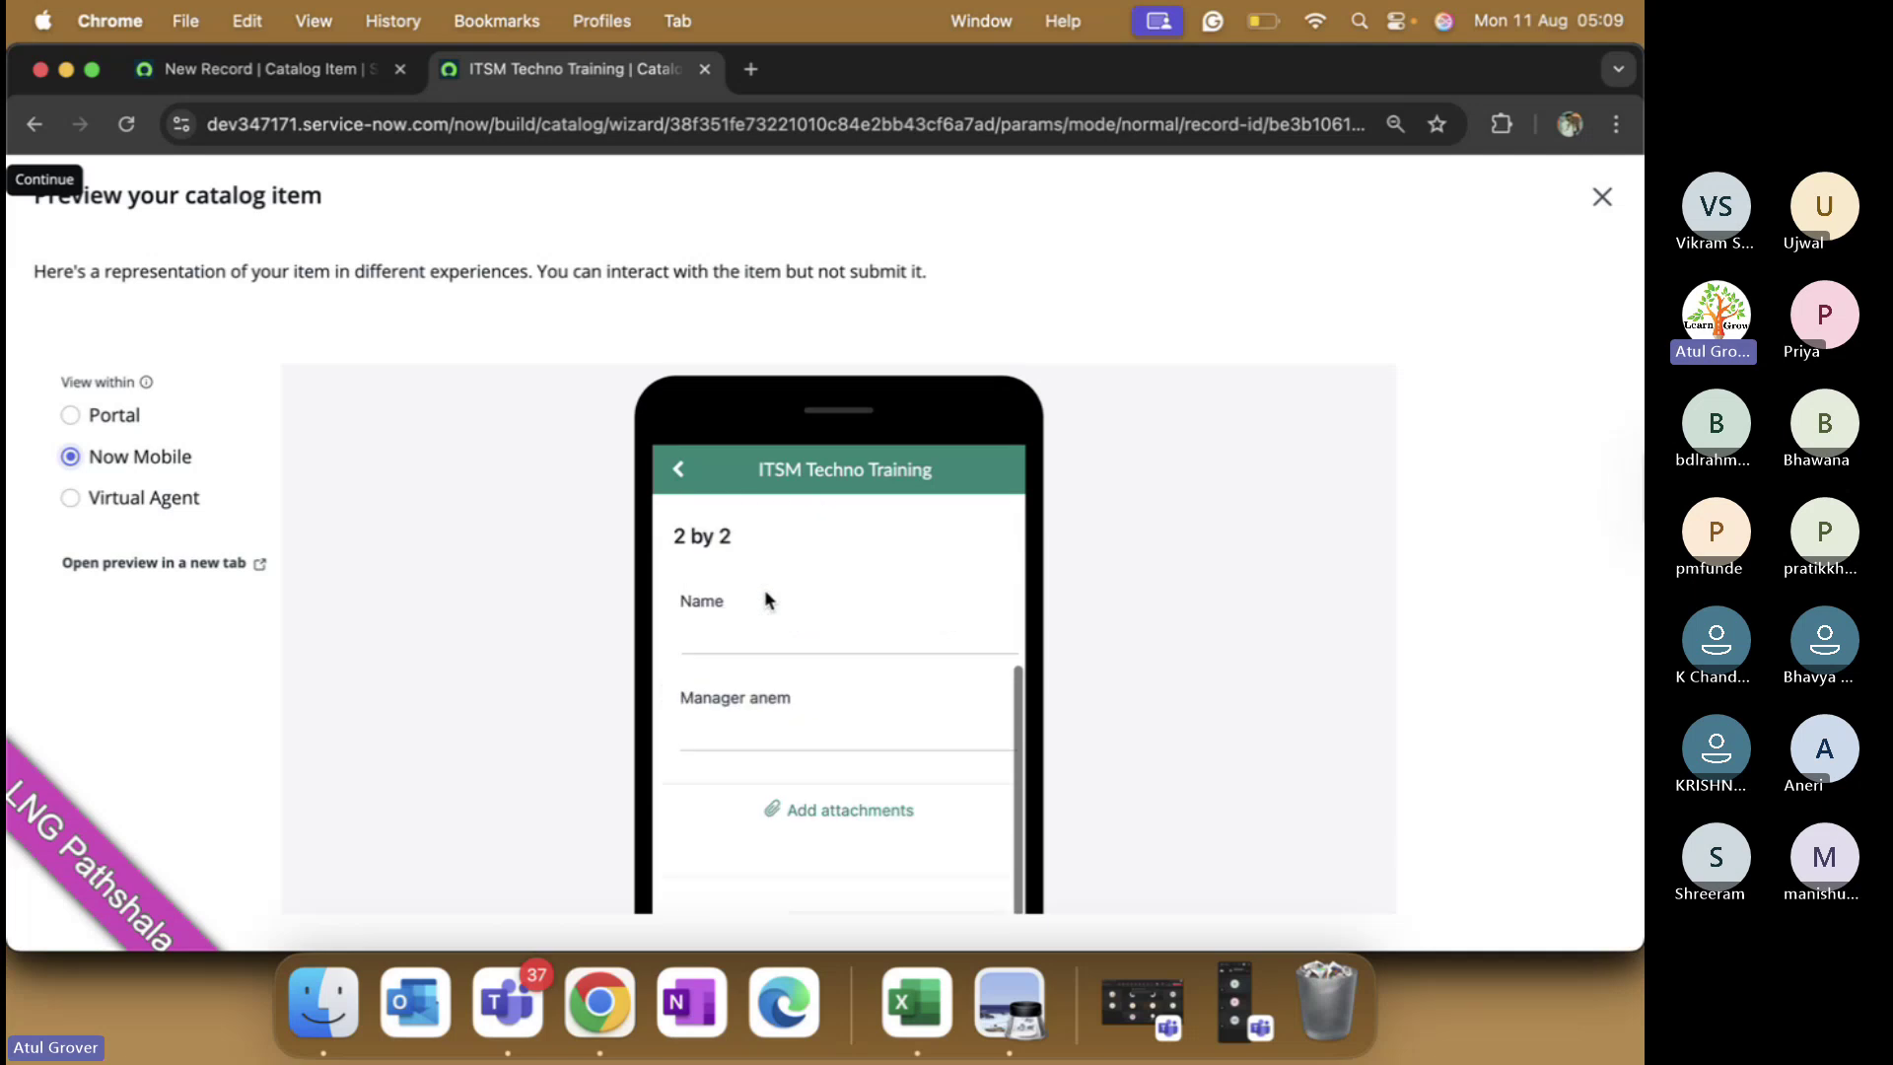
left_click(139, 496)
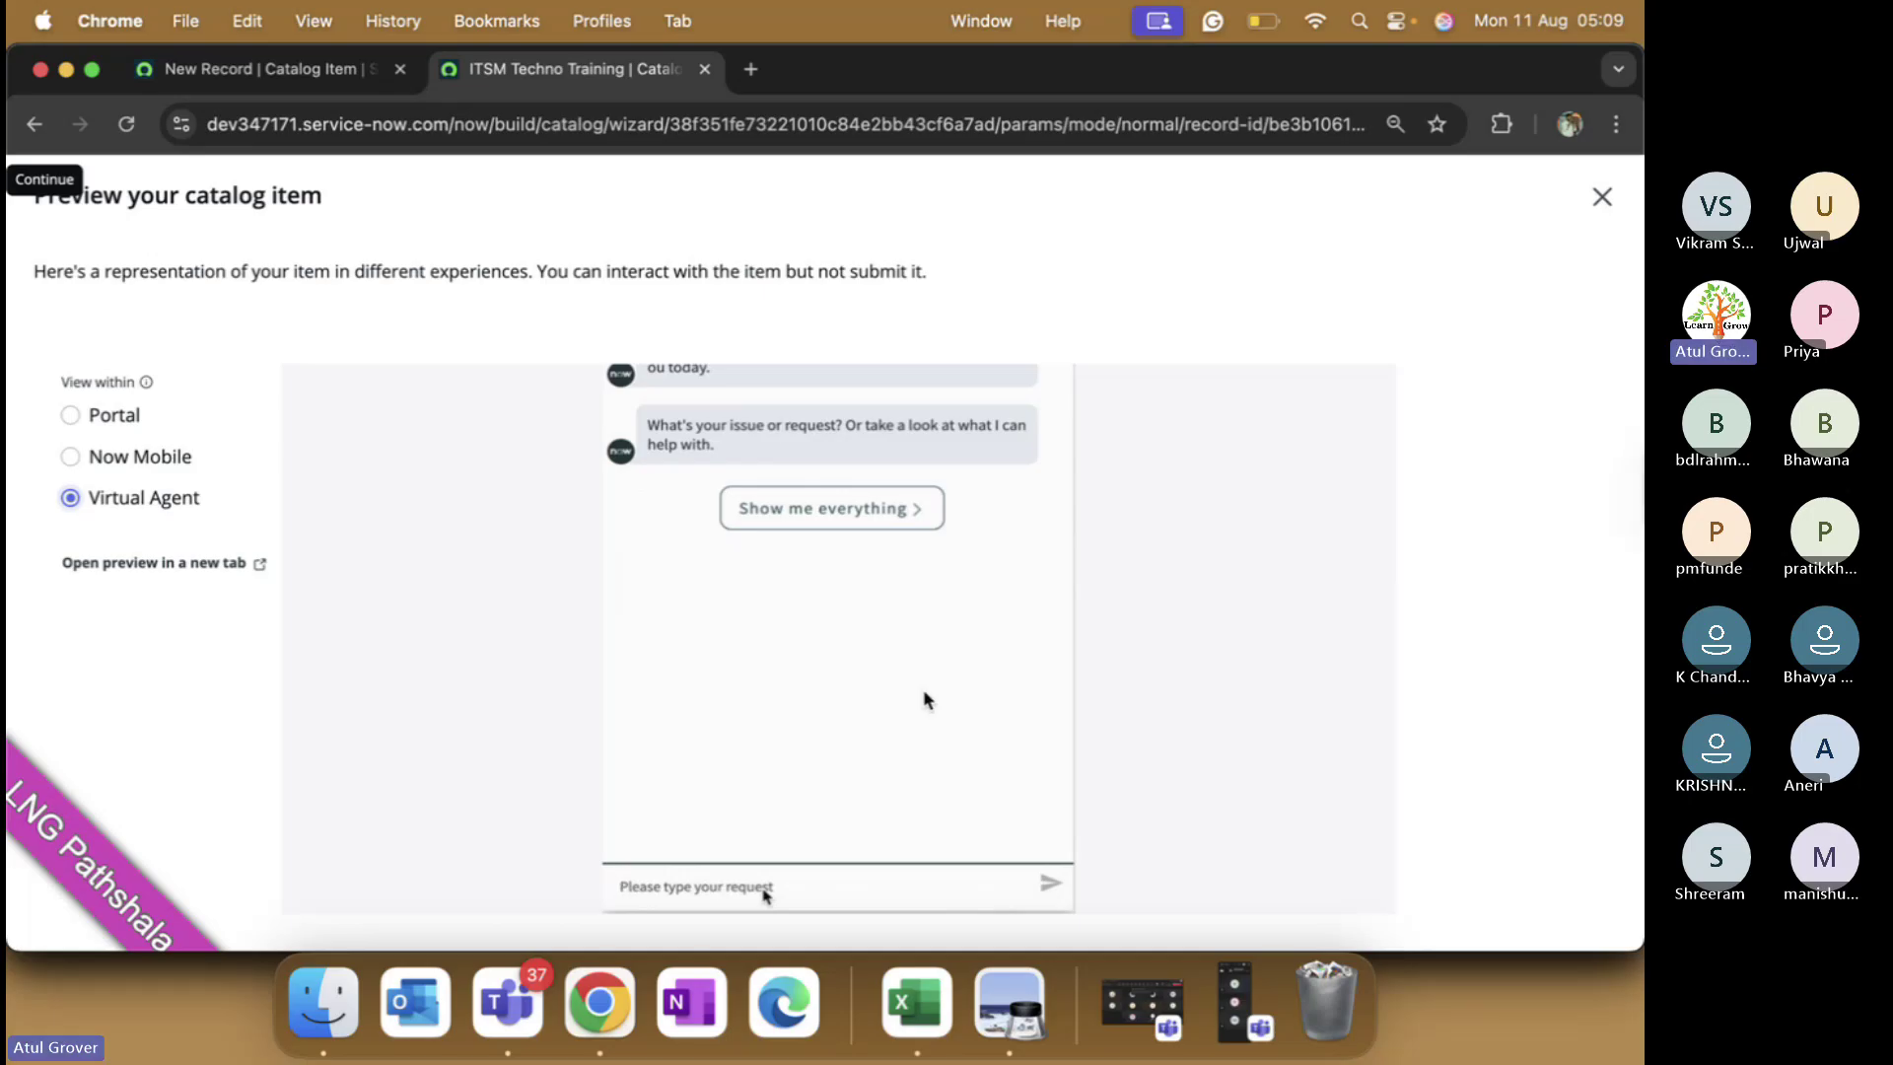
type("parking permit")
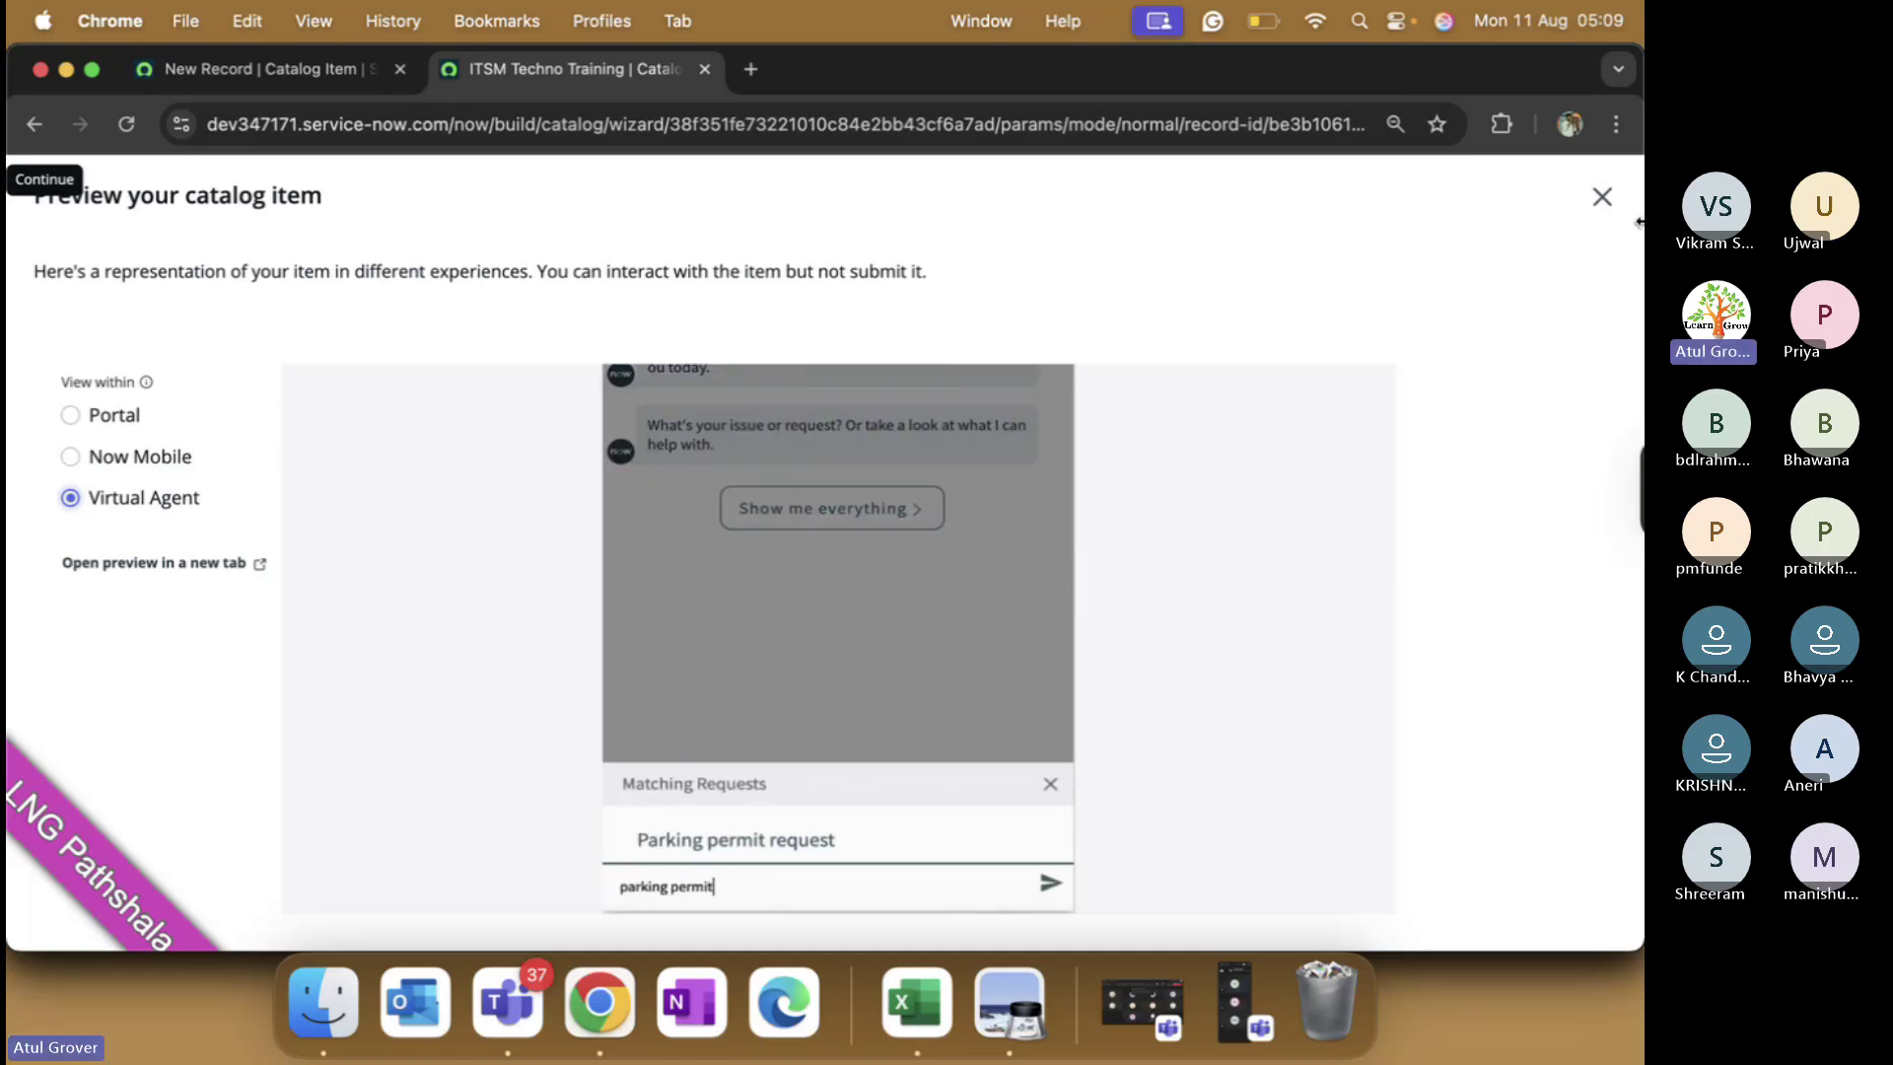
left_click(767, 840)
left_click(1601, 197)
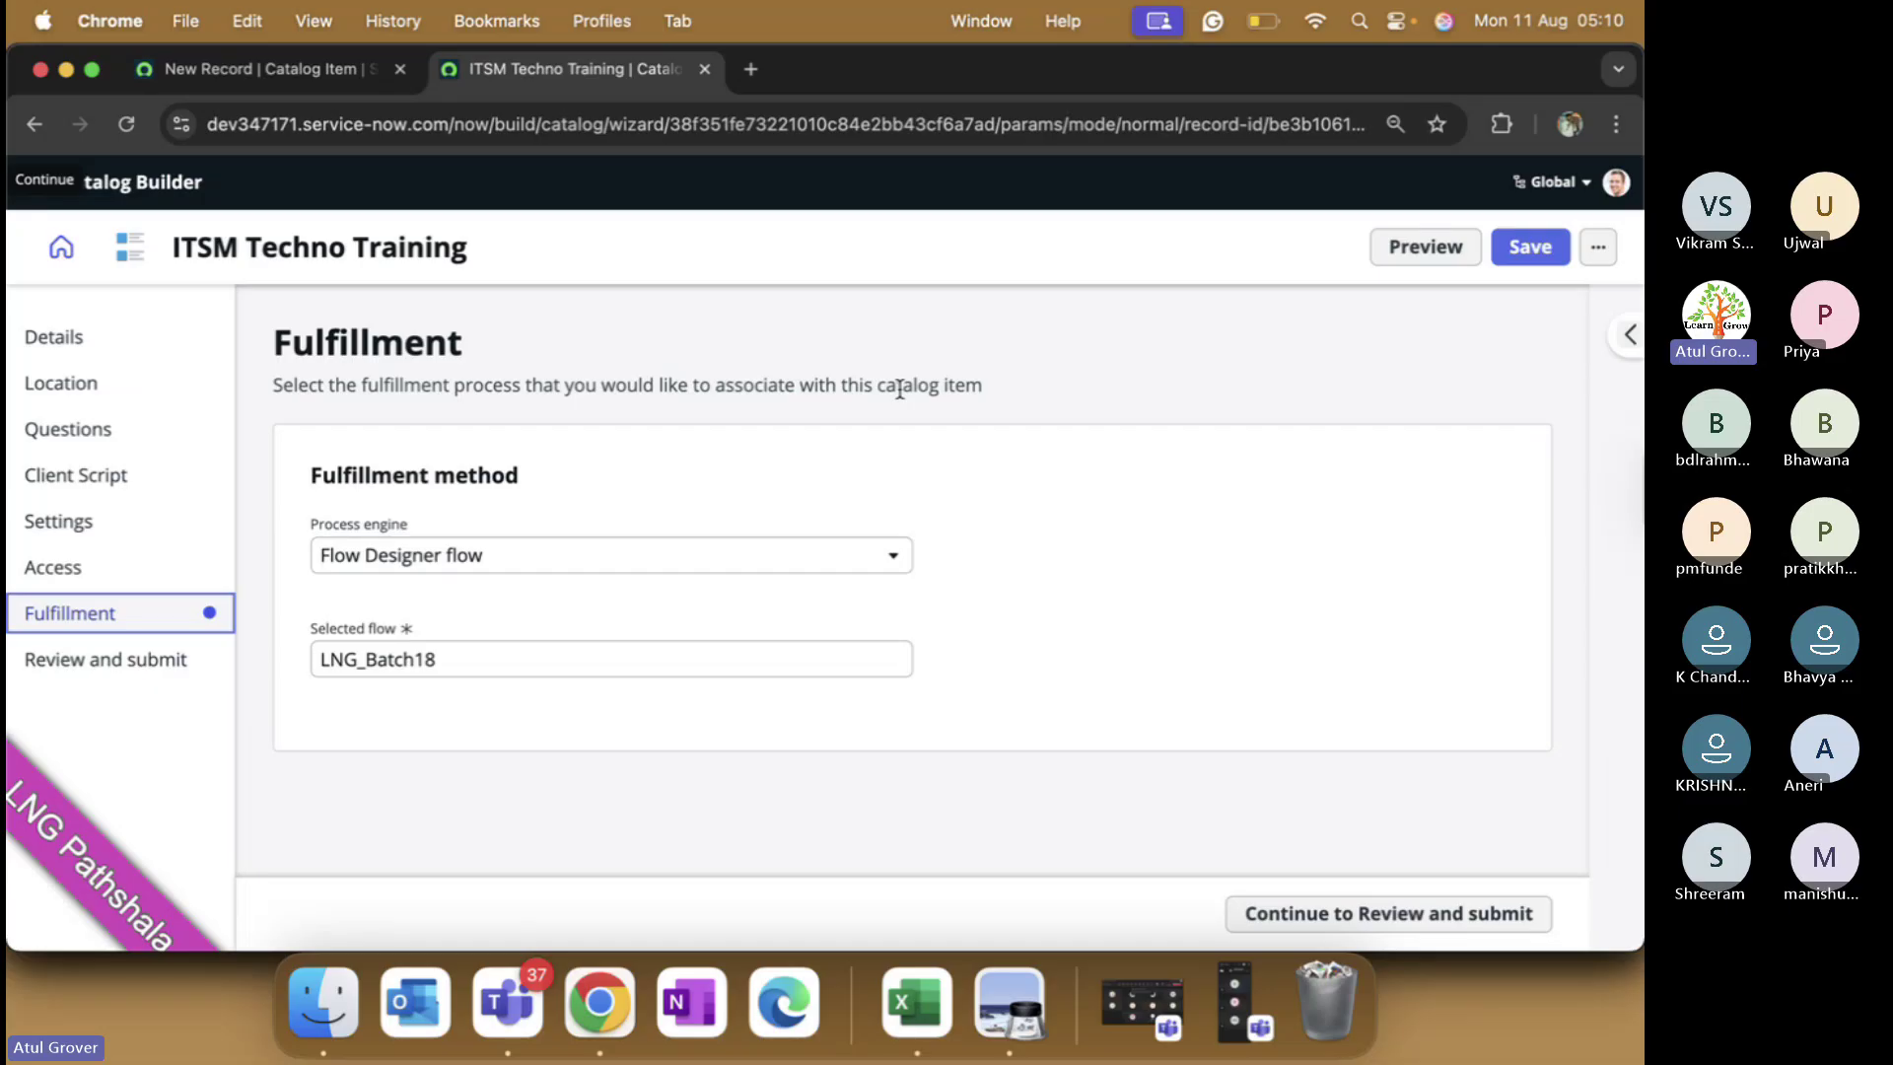
- Review the item's details, location and questions, and submit the catalog item
left_click(1598, 246)
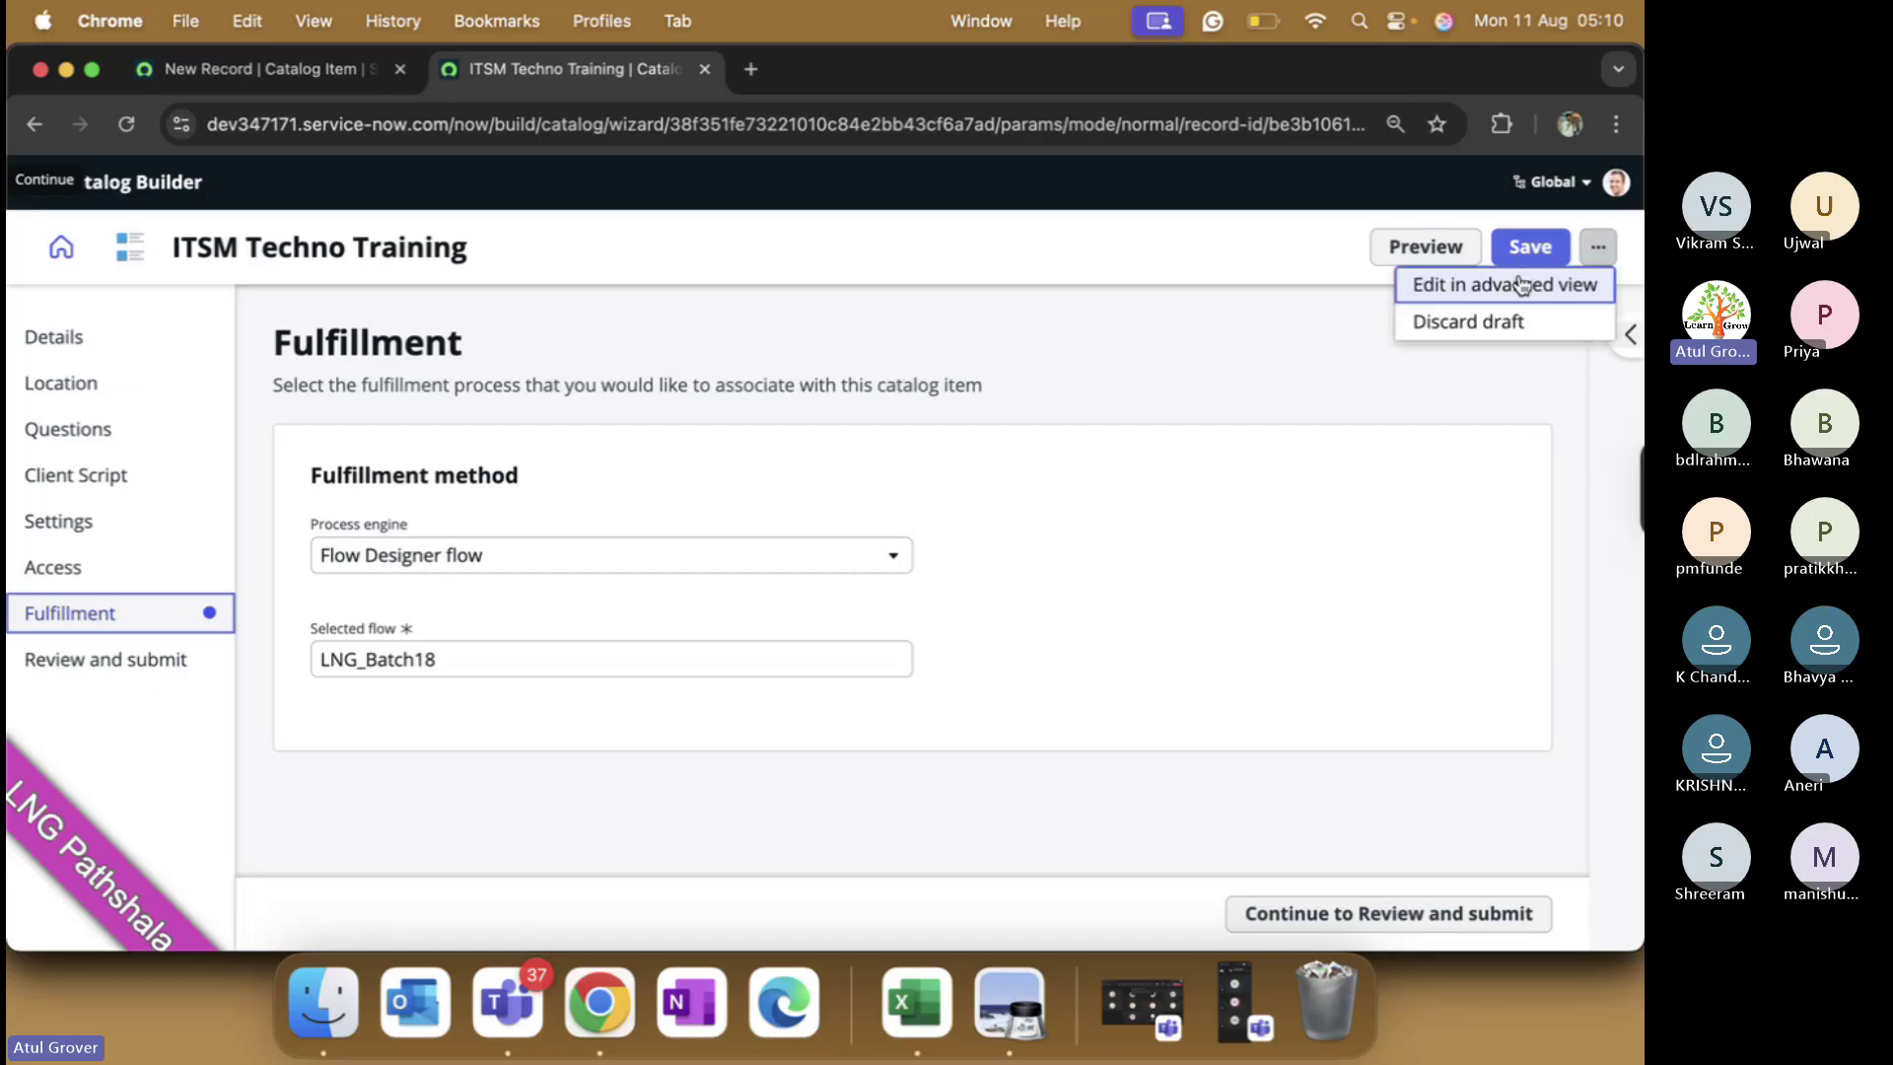
left_click(143, 661)
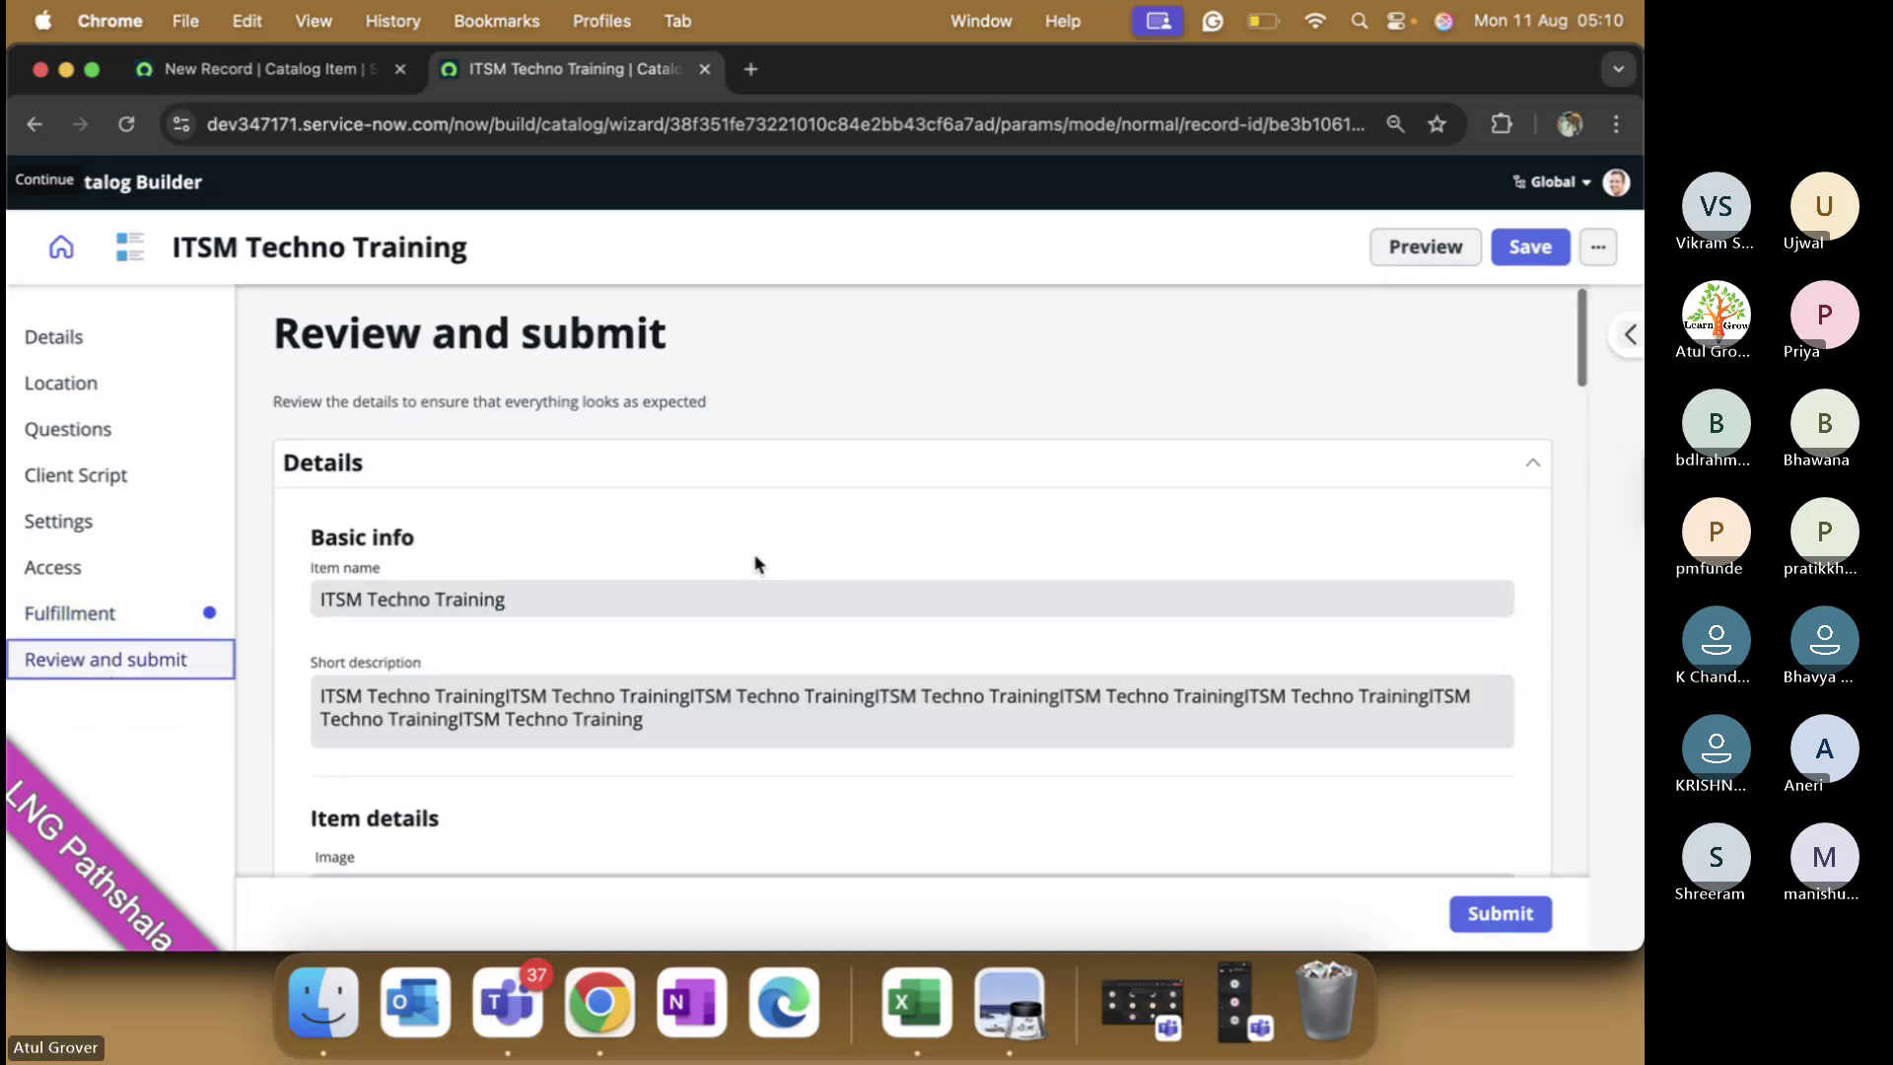
scroll(755, 564, "down", 5)
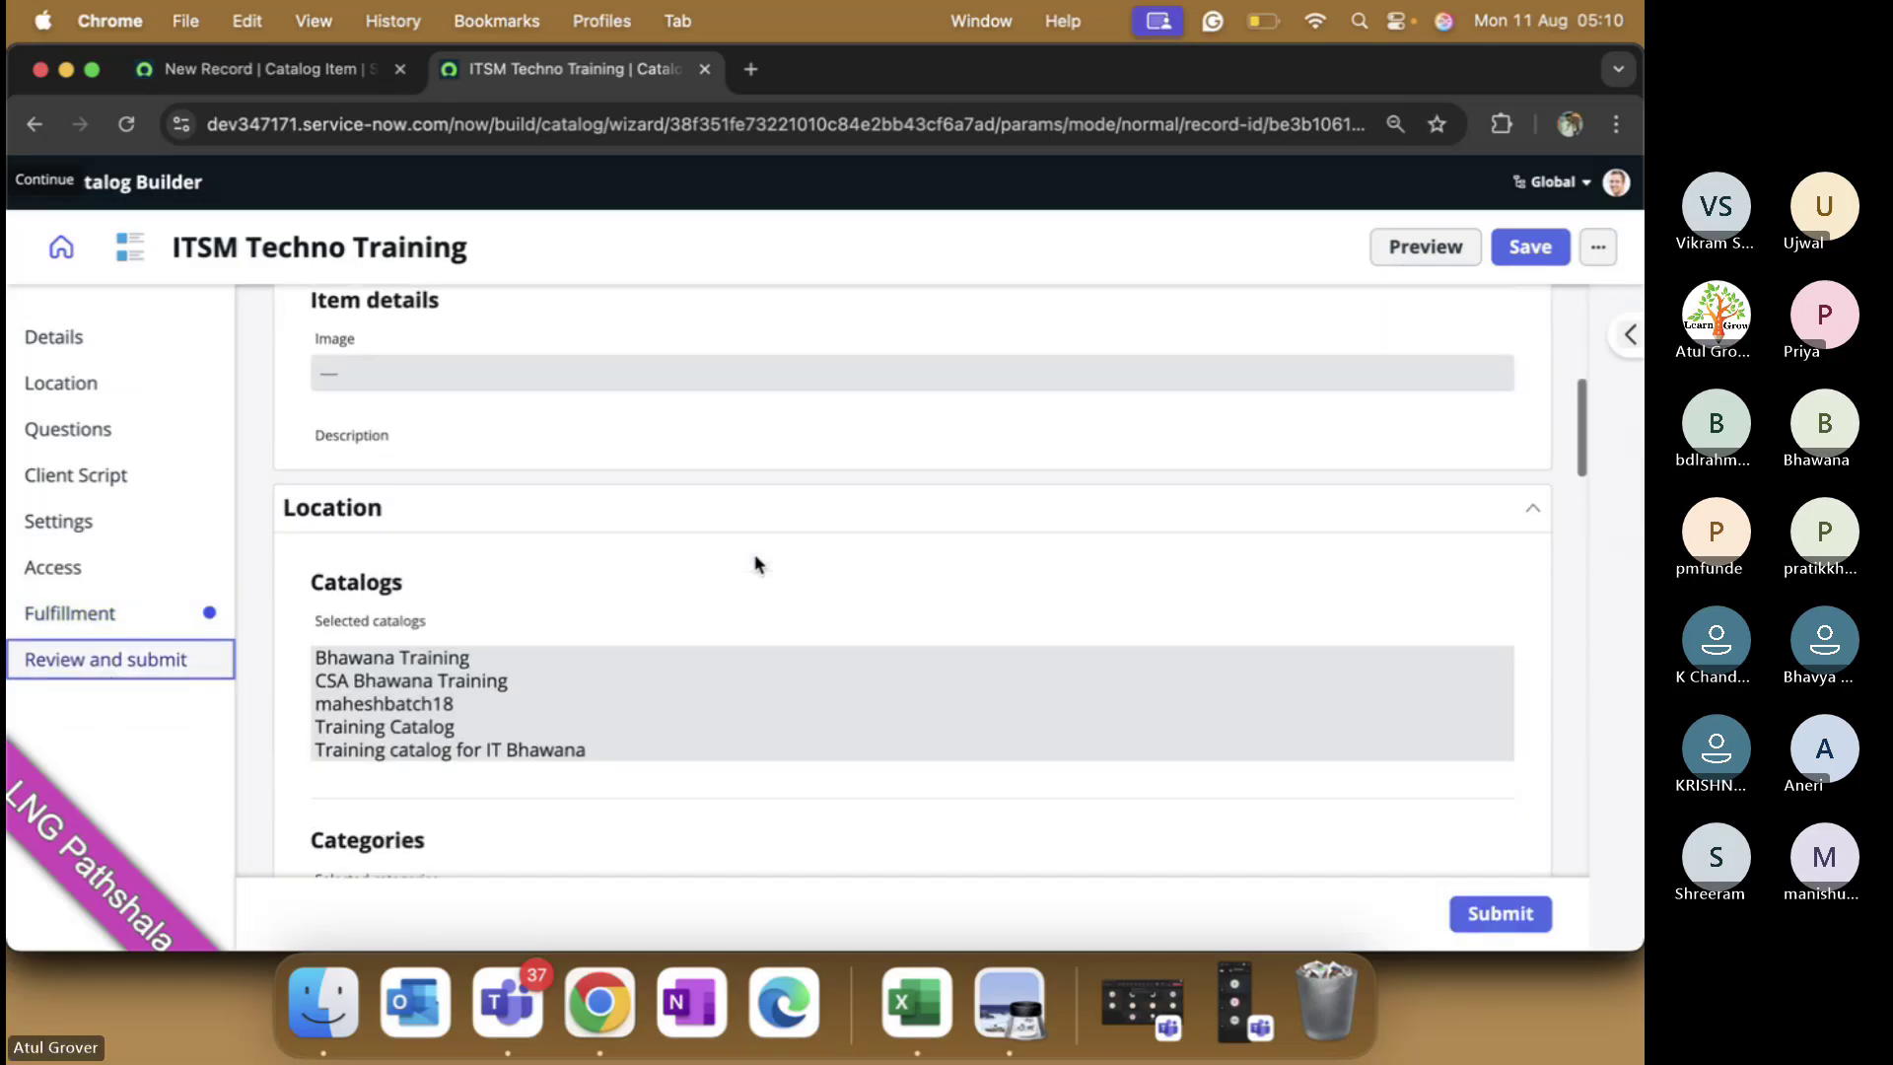
scroll(759, 563, "down", 5)
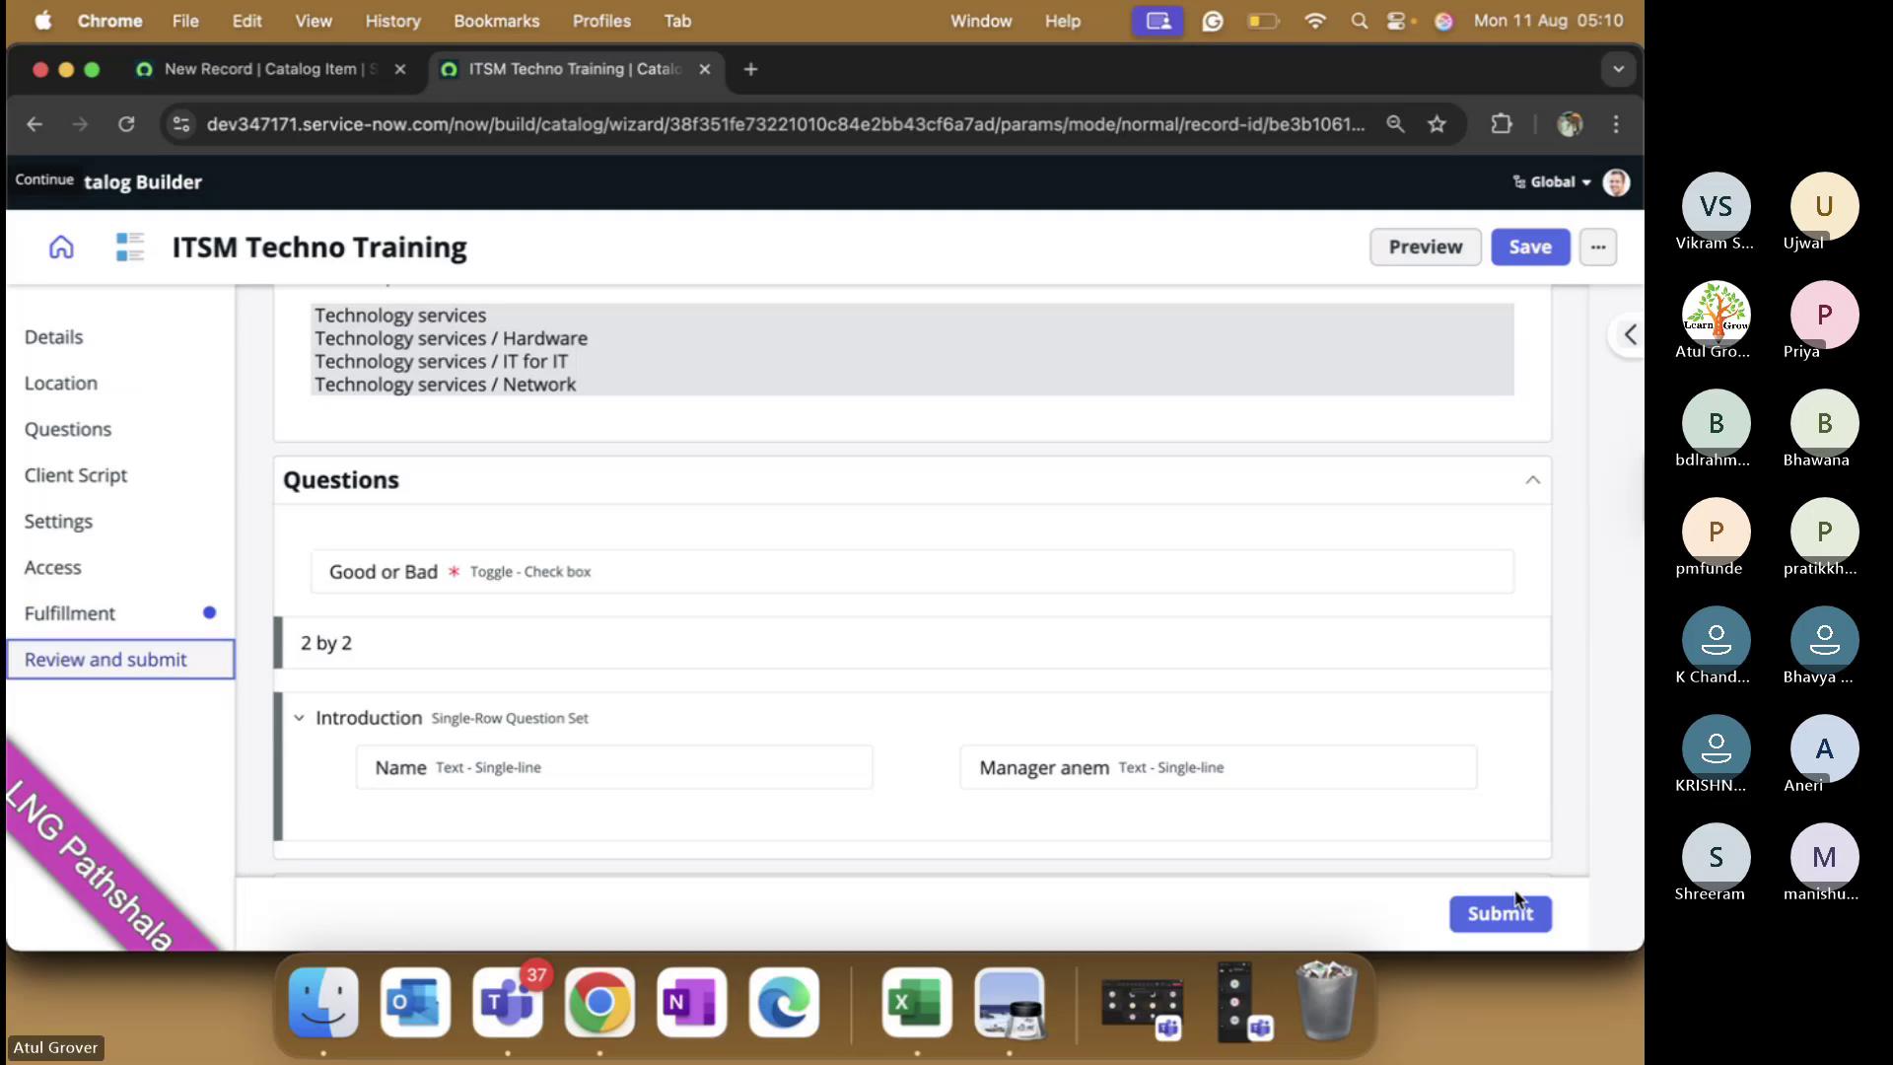
left_click(1516, 905)
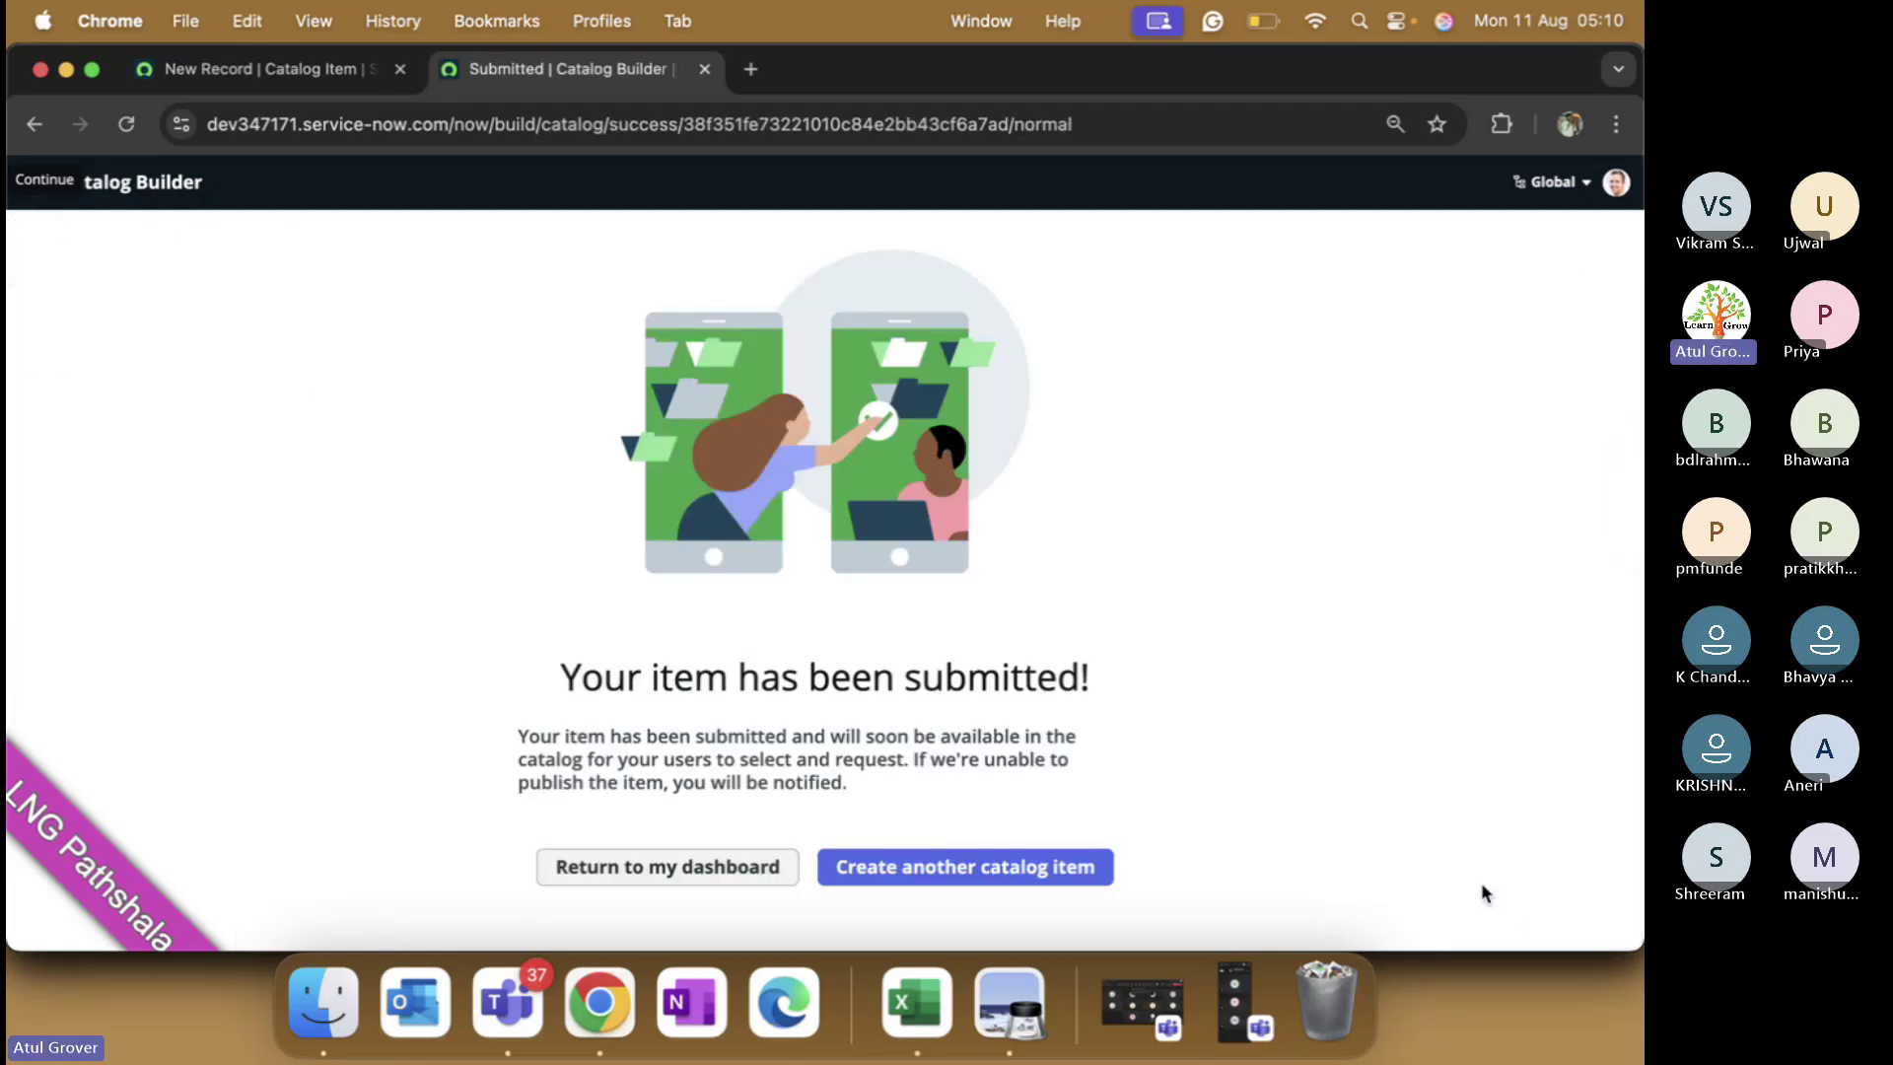
- Open the portal at dev347171.service-now.com/lng in a new browser tab
left_click(751, 69)
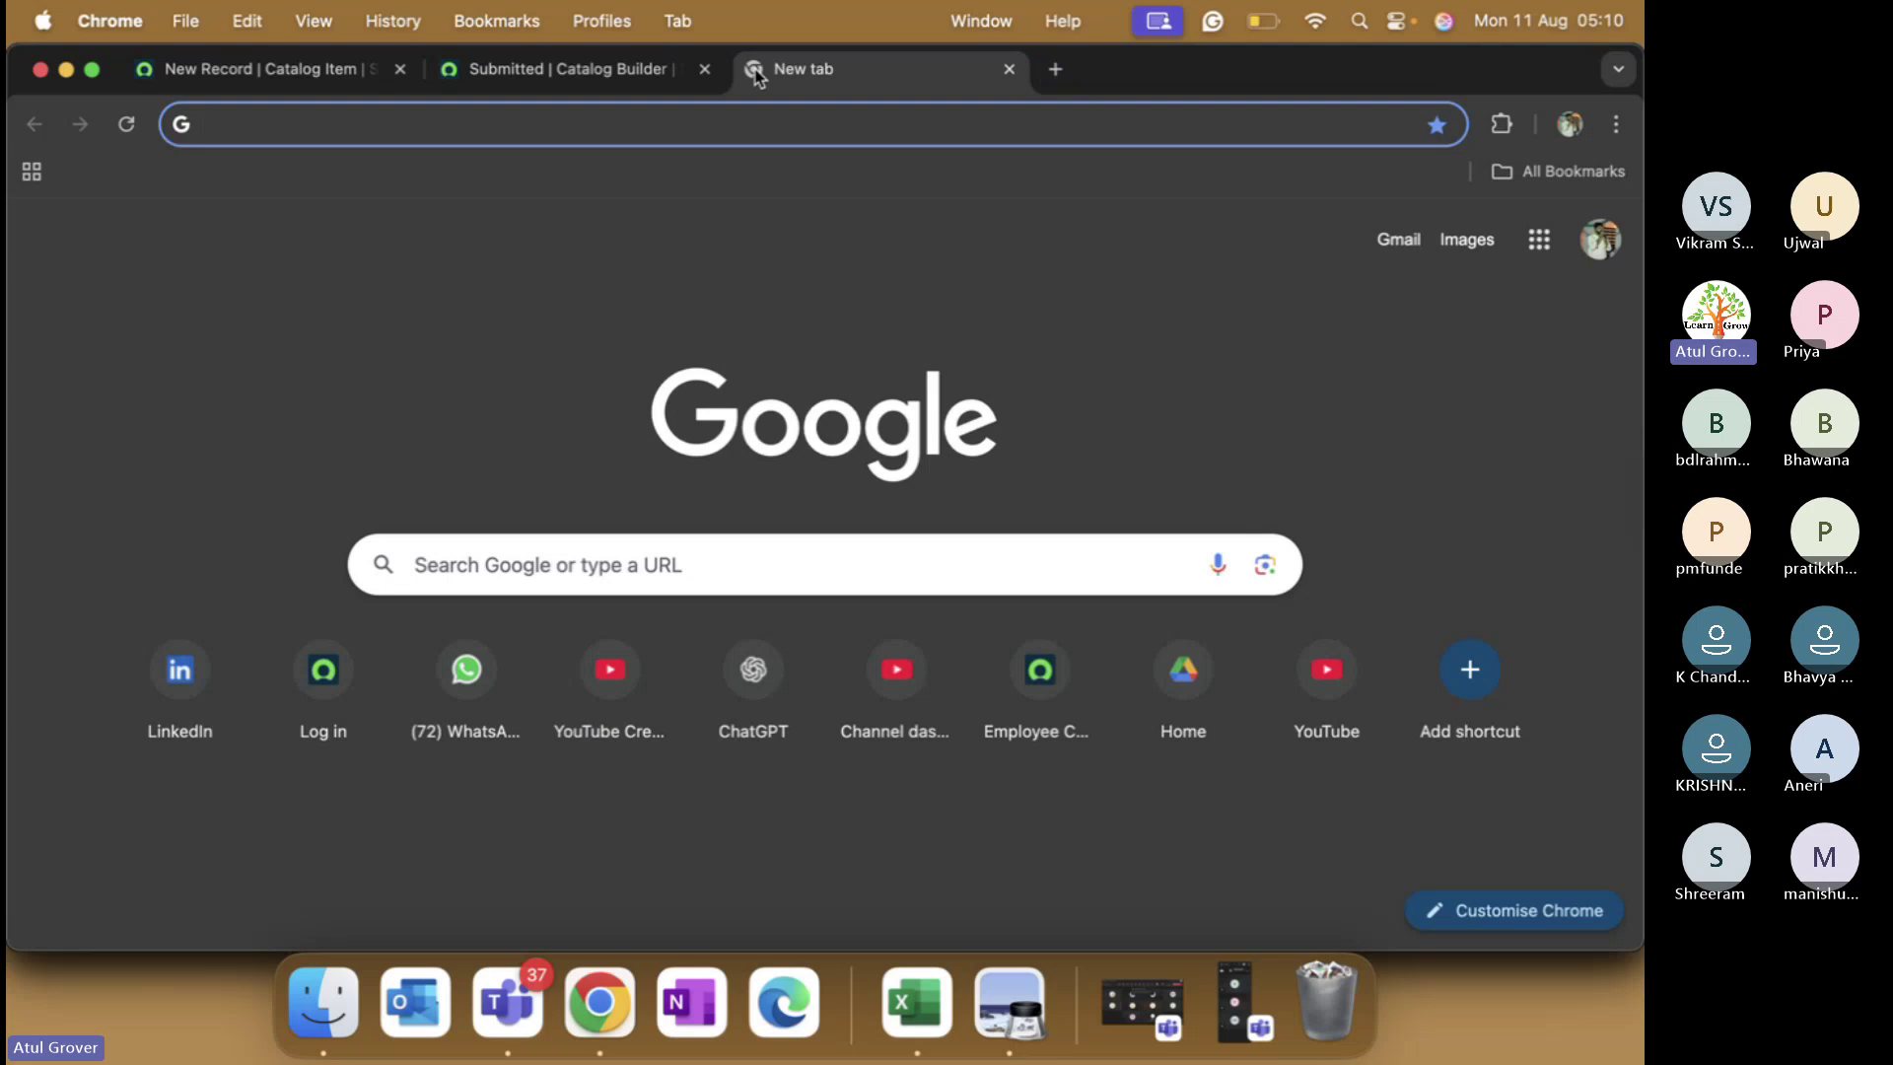
type("dev347171.service-now.com/sp")
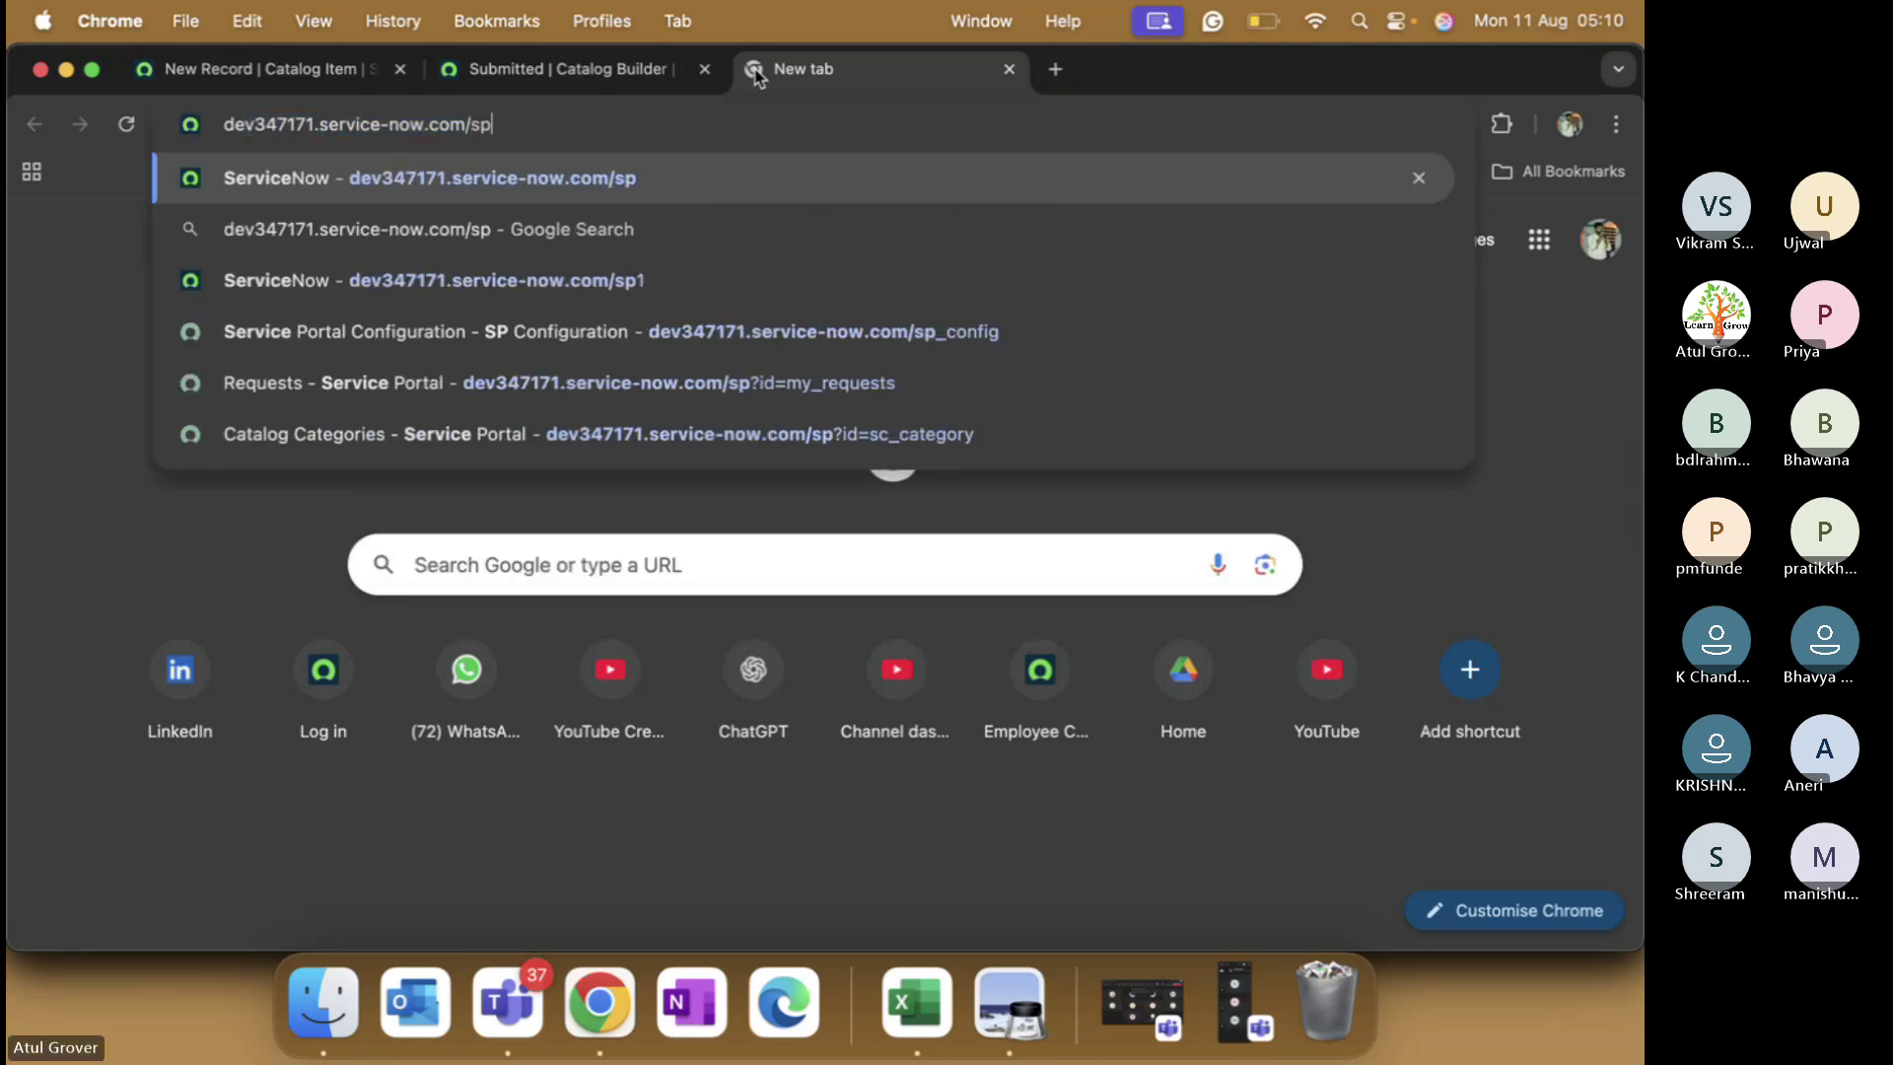
key("Return")
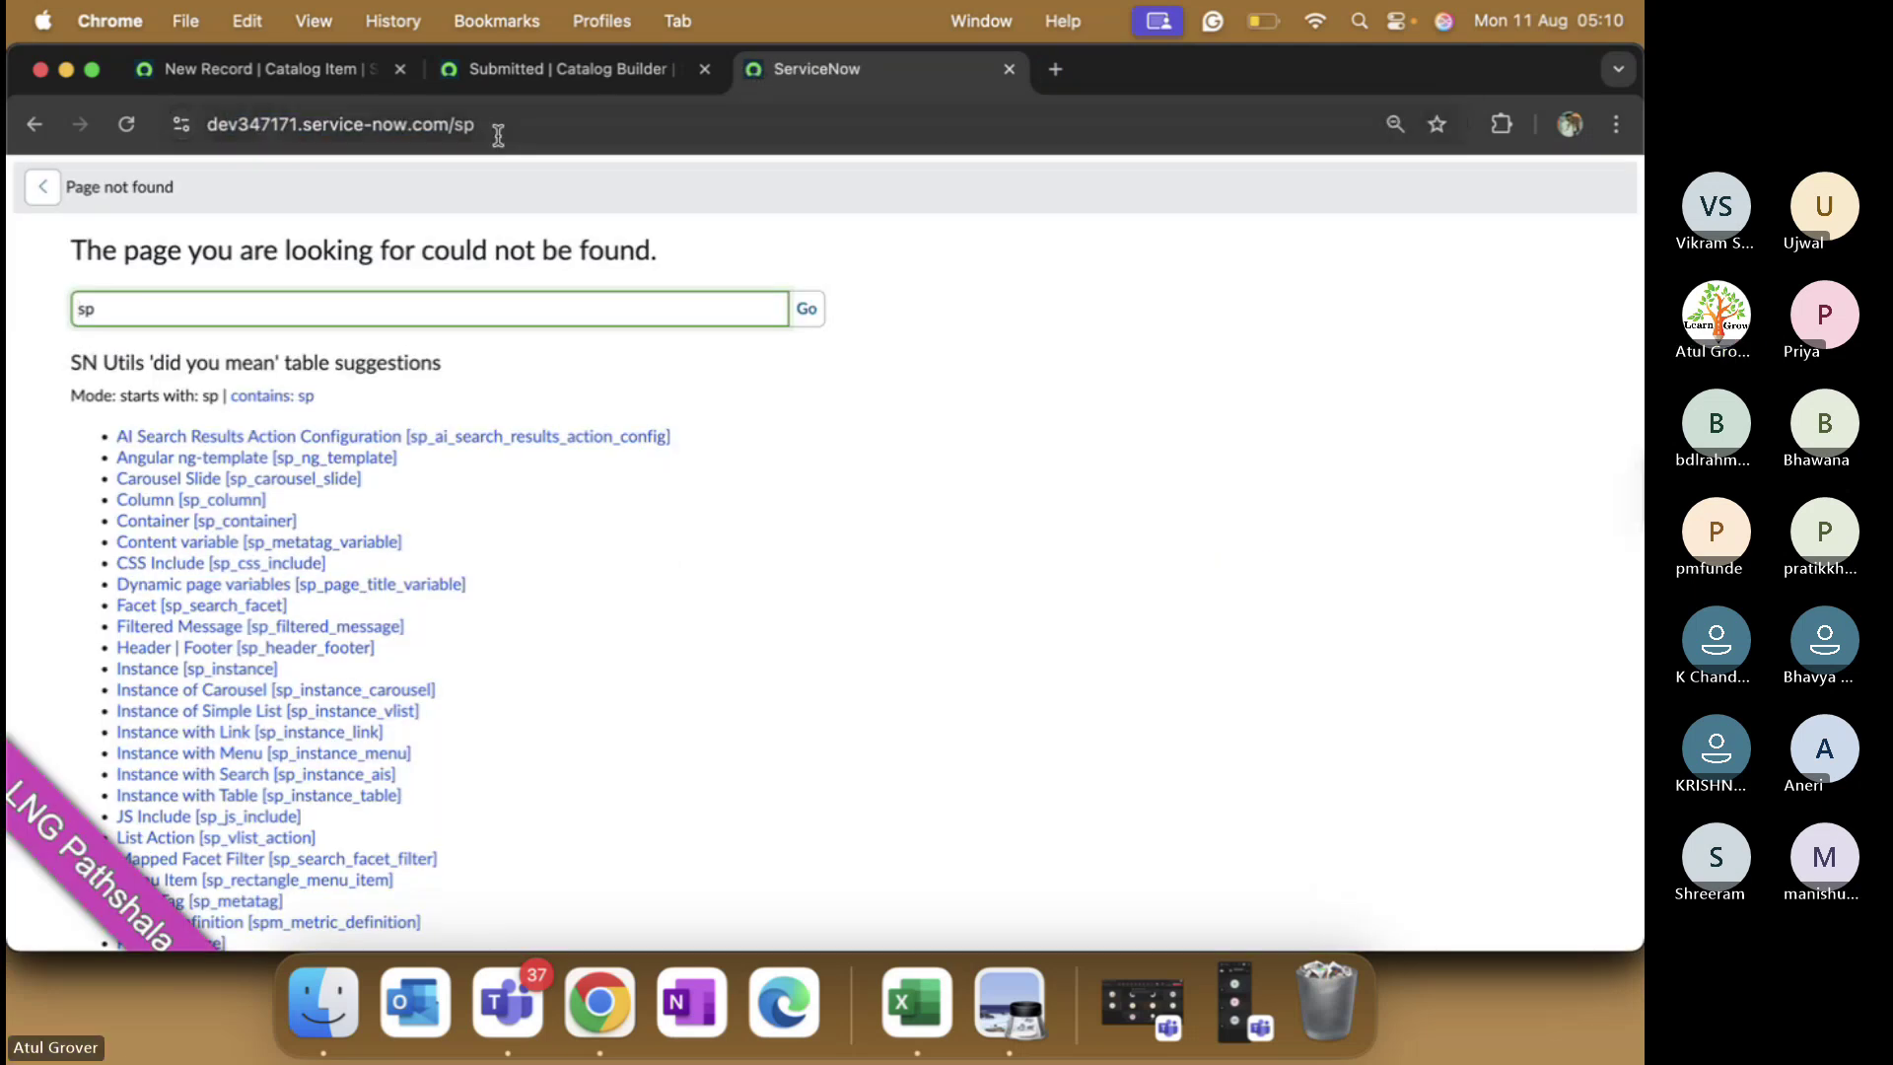
left_click(496, 131)
key("Right")
key("BackSpace")
key("BackSpace")
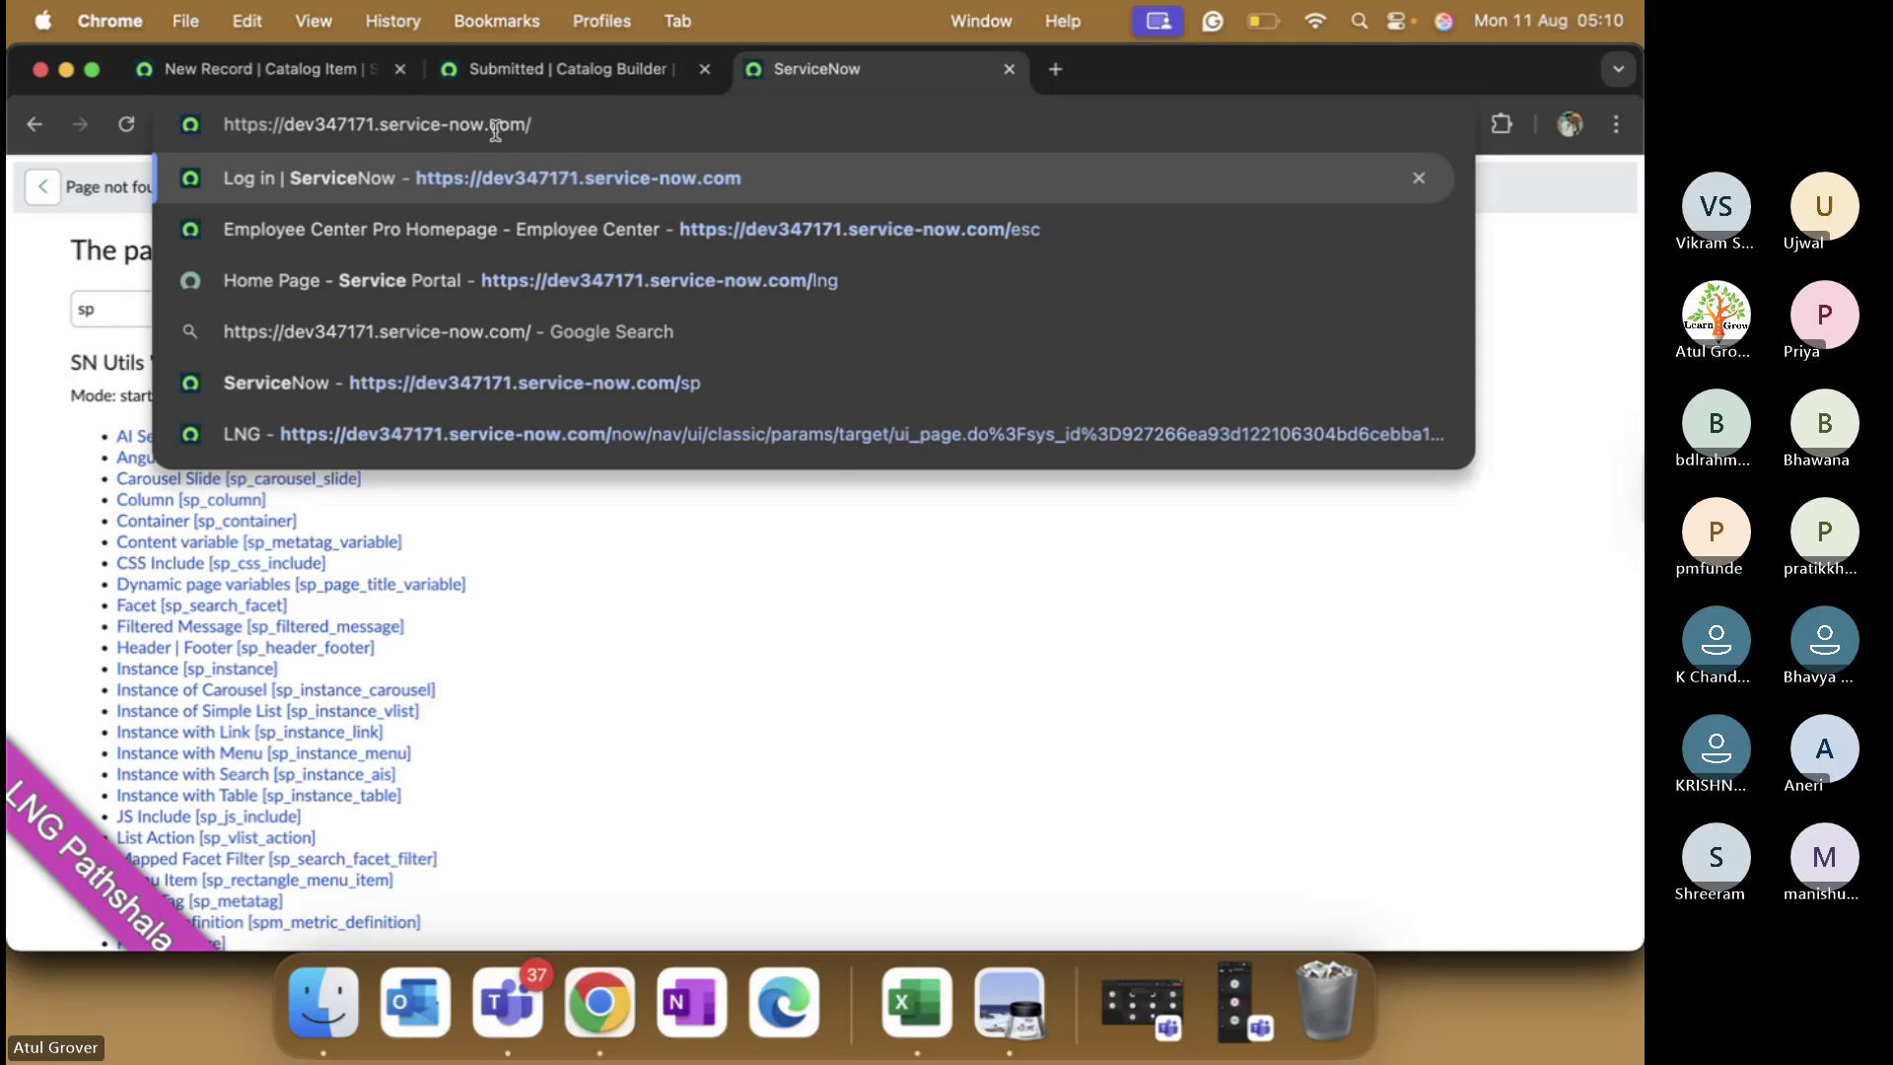
type("lng")
key("Return")
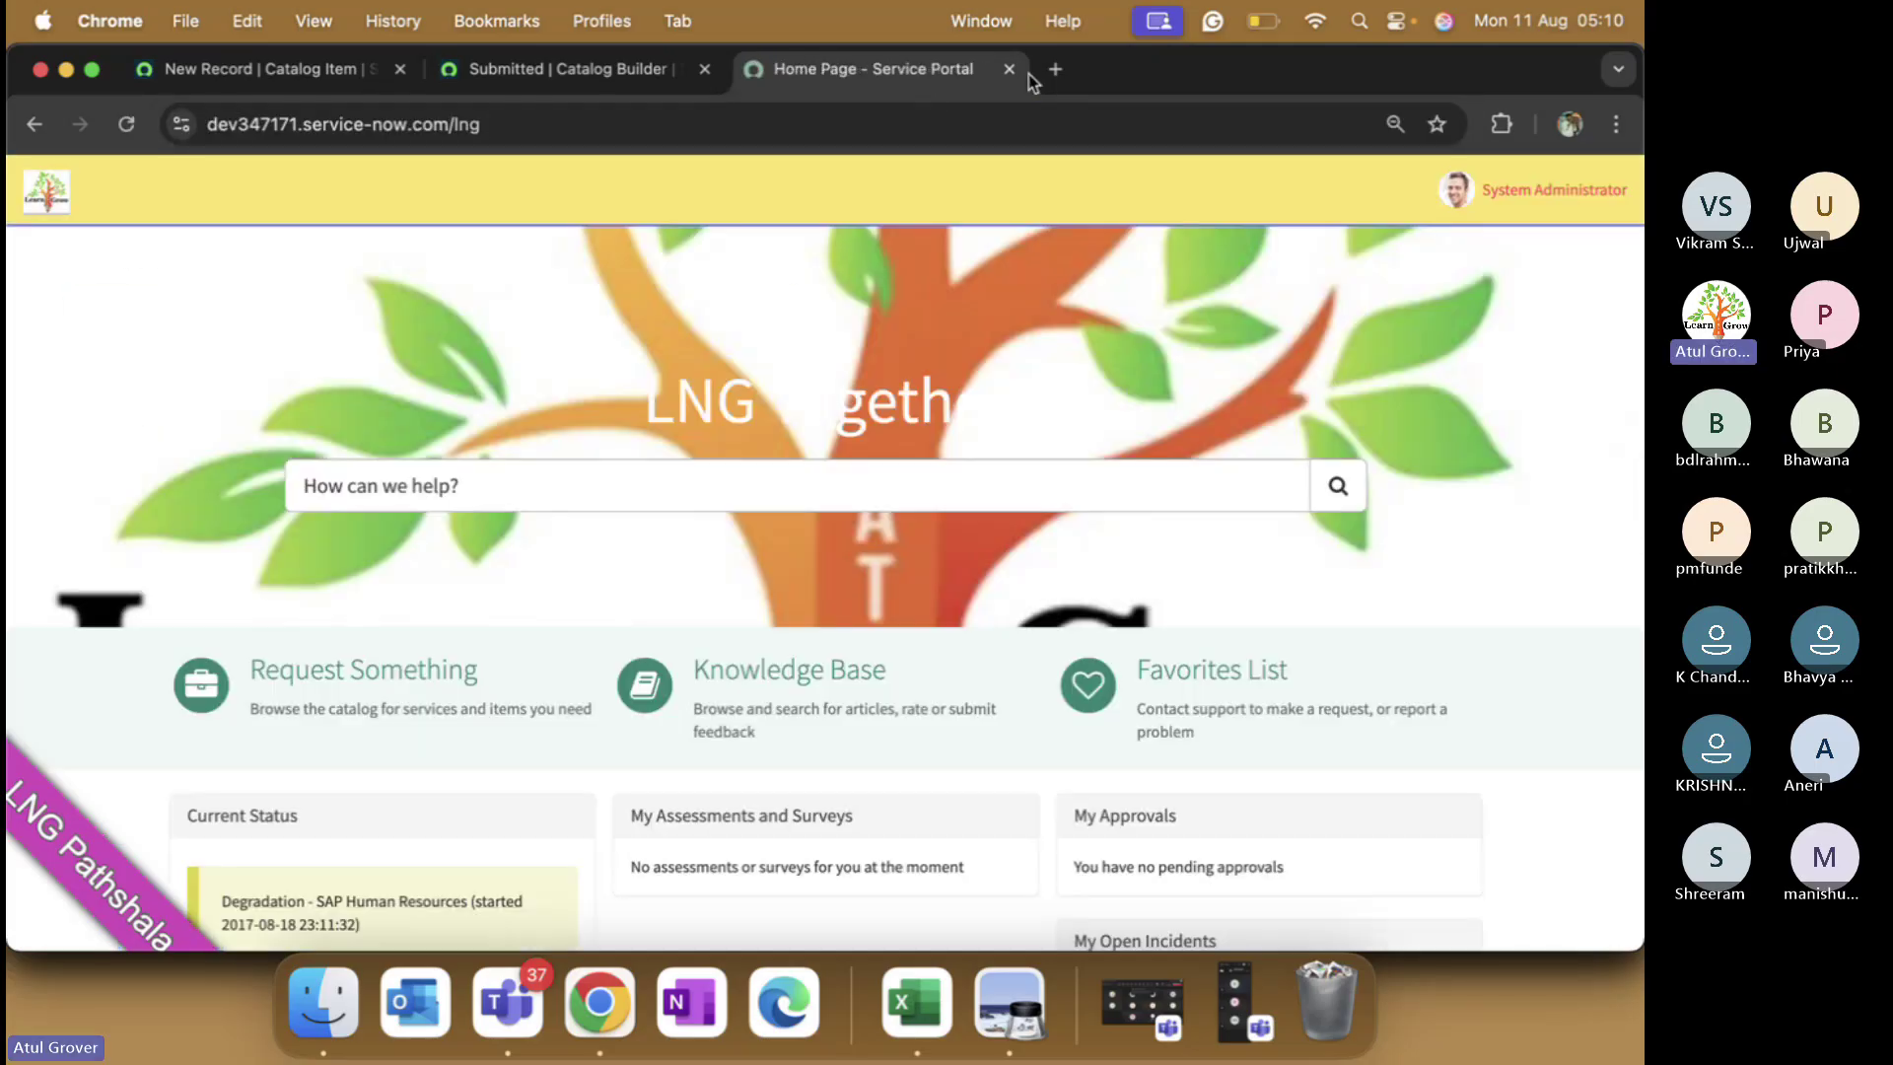
- Open the Employee Center at dev347171.service-now.com/esc in another browser tab
left_click(1055, 69)
type("dev347171.service-now.com/e")
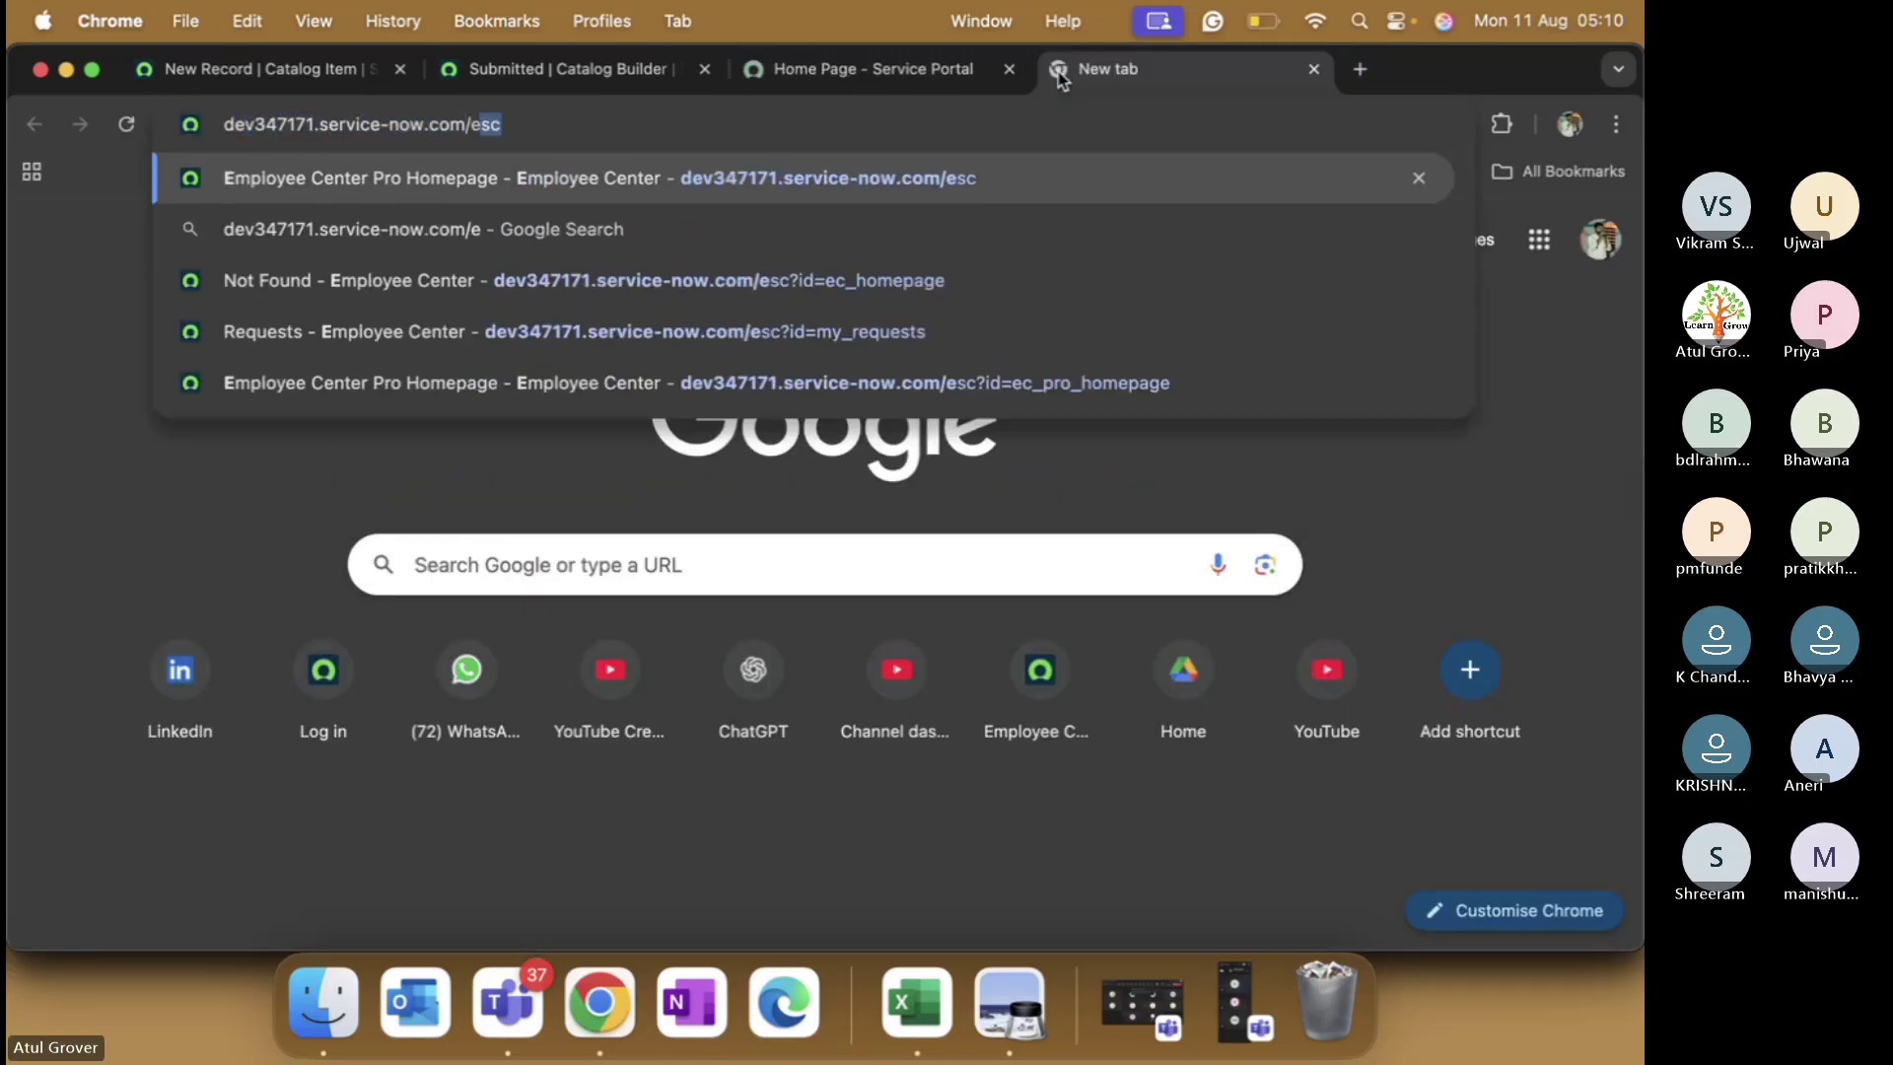
key("Return")
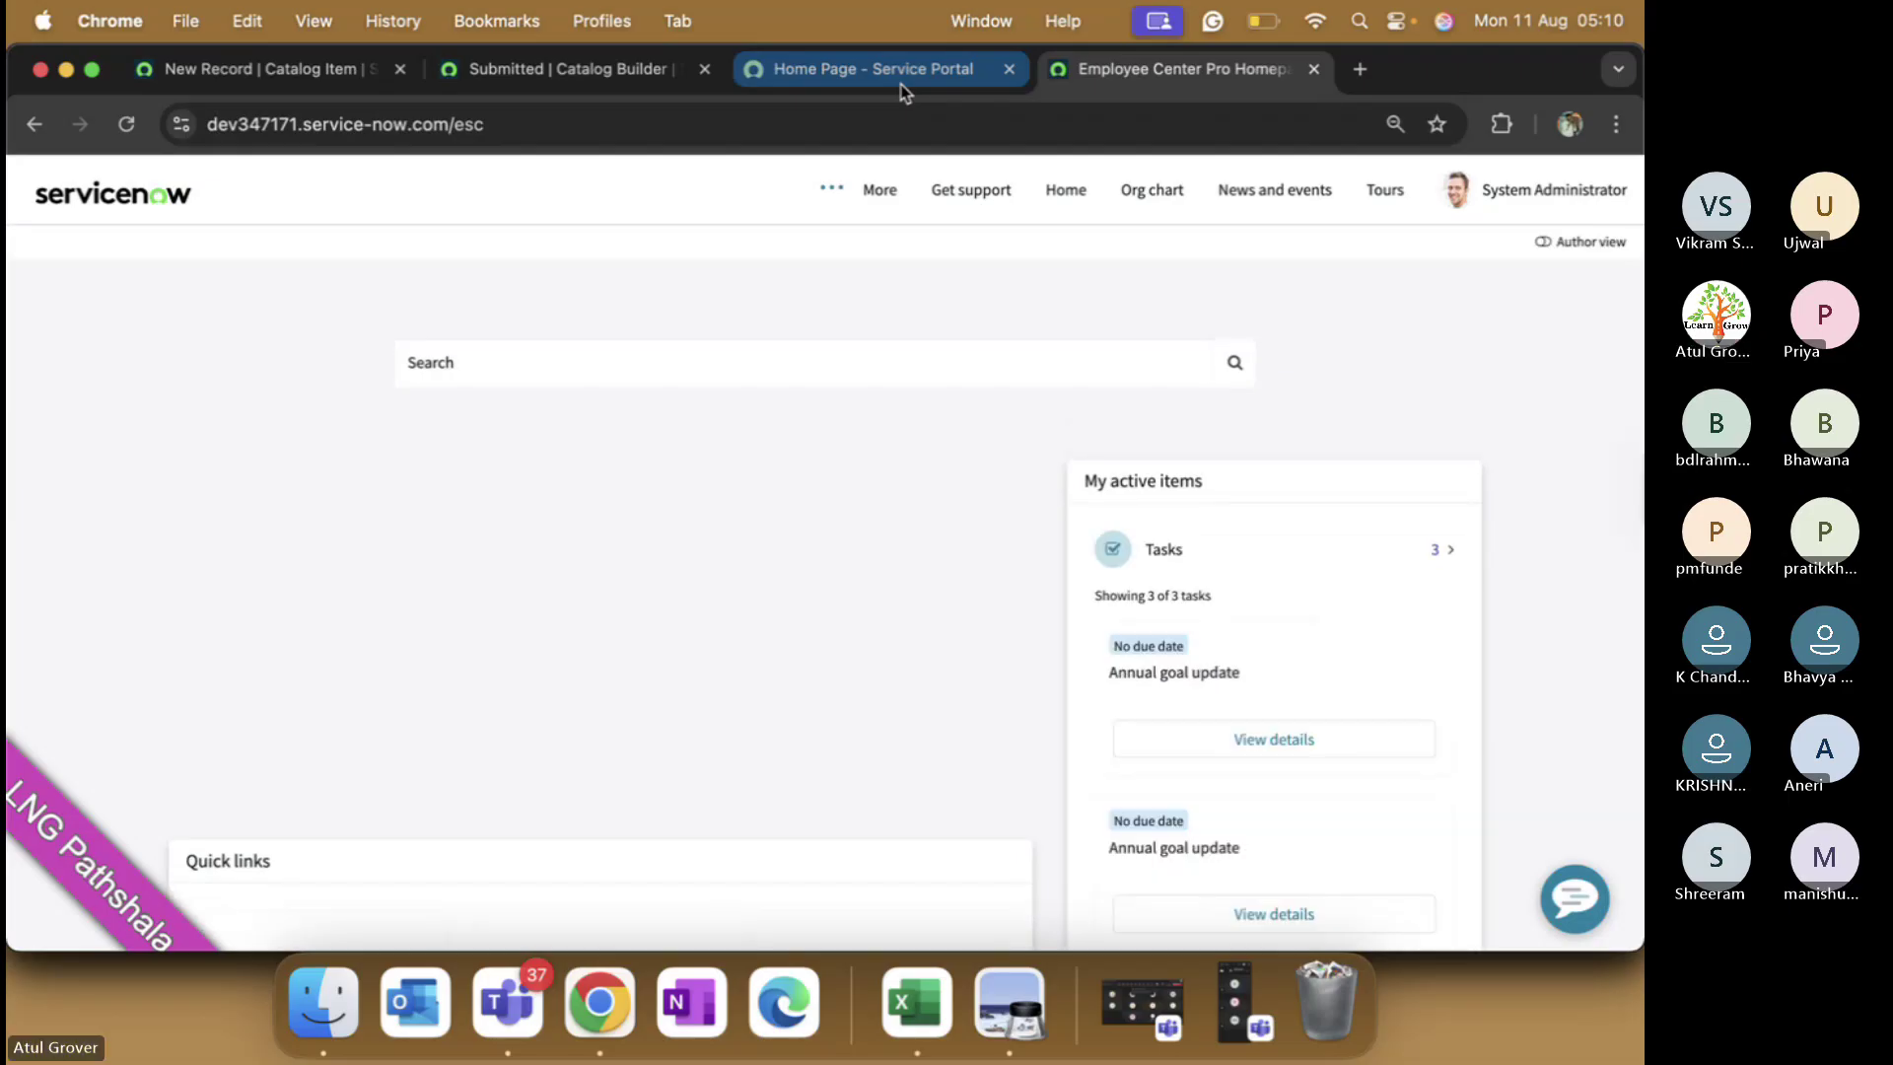
- In the LNG portal, open ITSM Techno Training from the Training Catalog's Techno Functional category and check its Good or Bad question
left_click(901, 81)
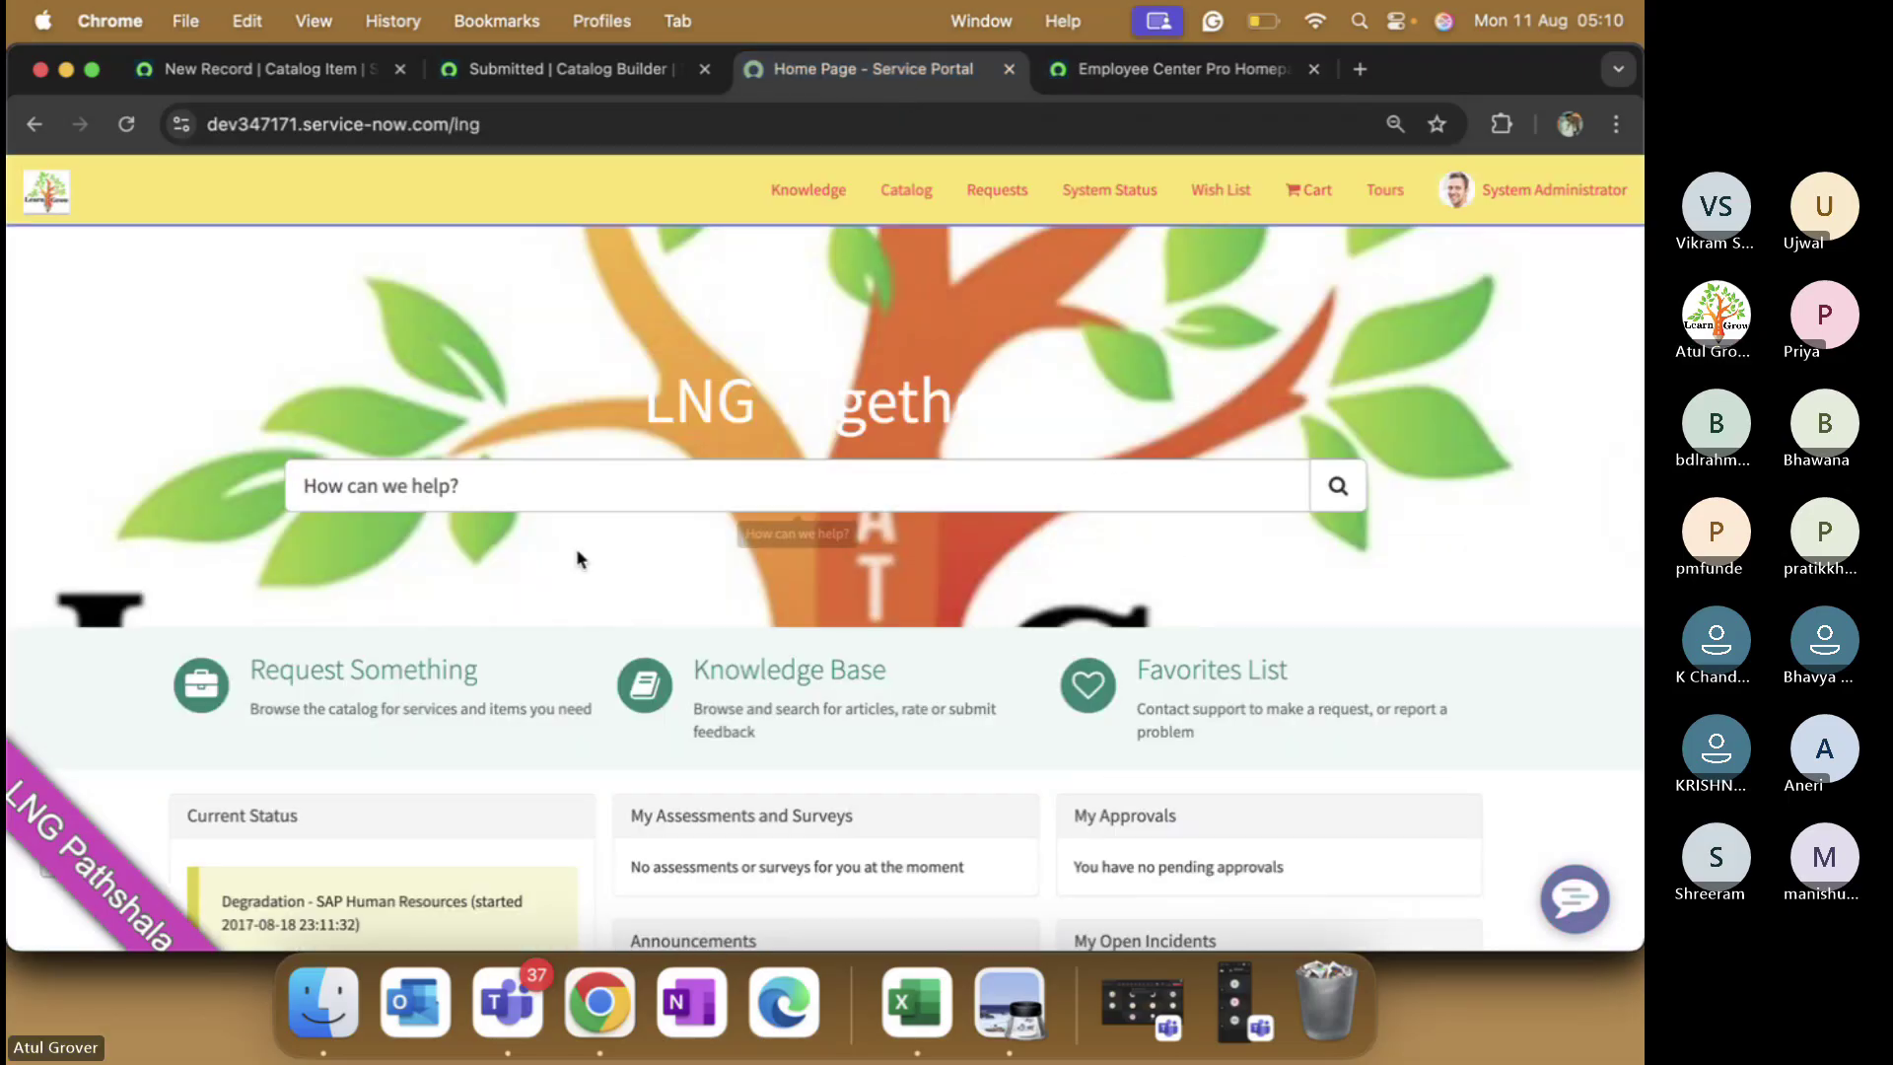
left_click(422, 669)
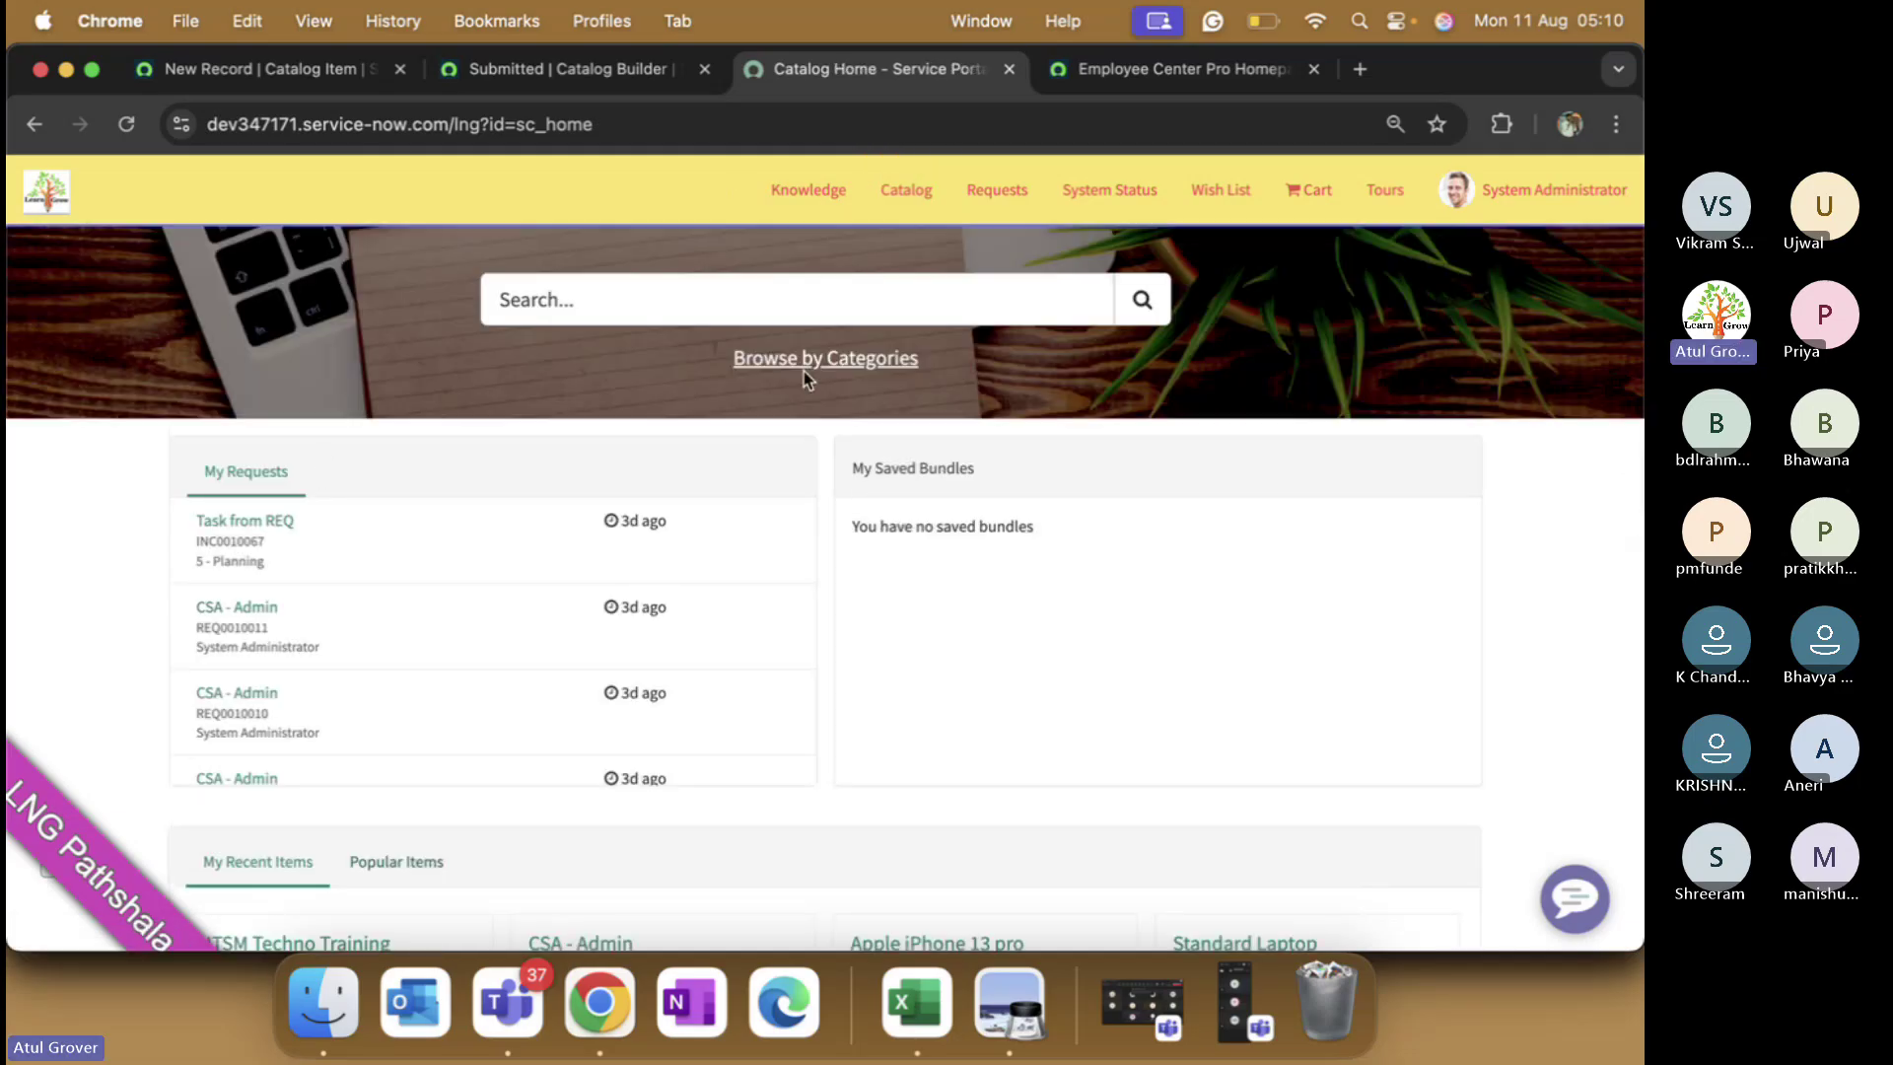
left_click(808, 361)
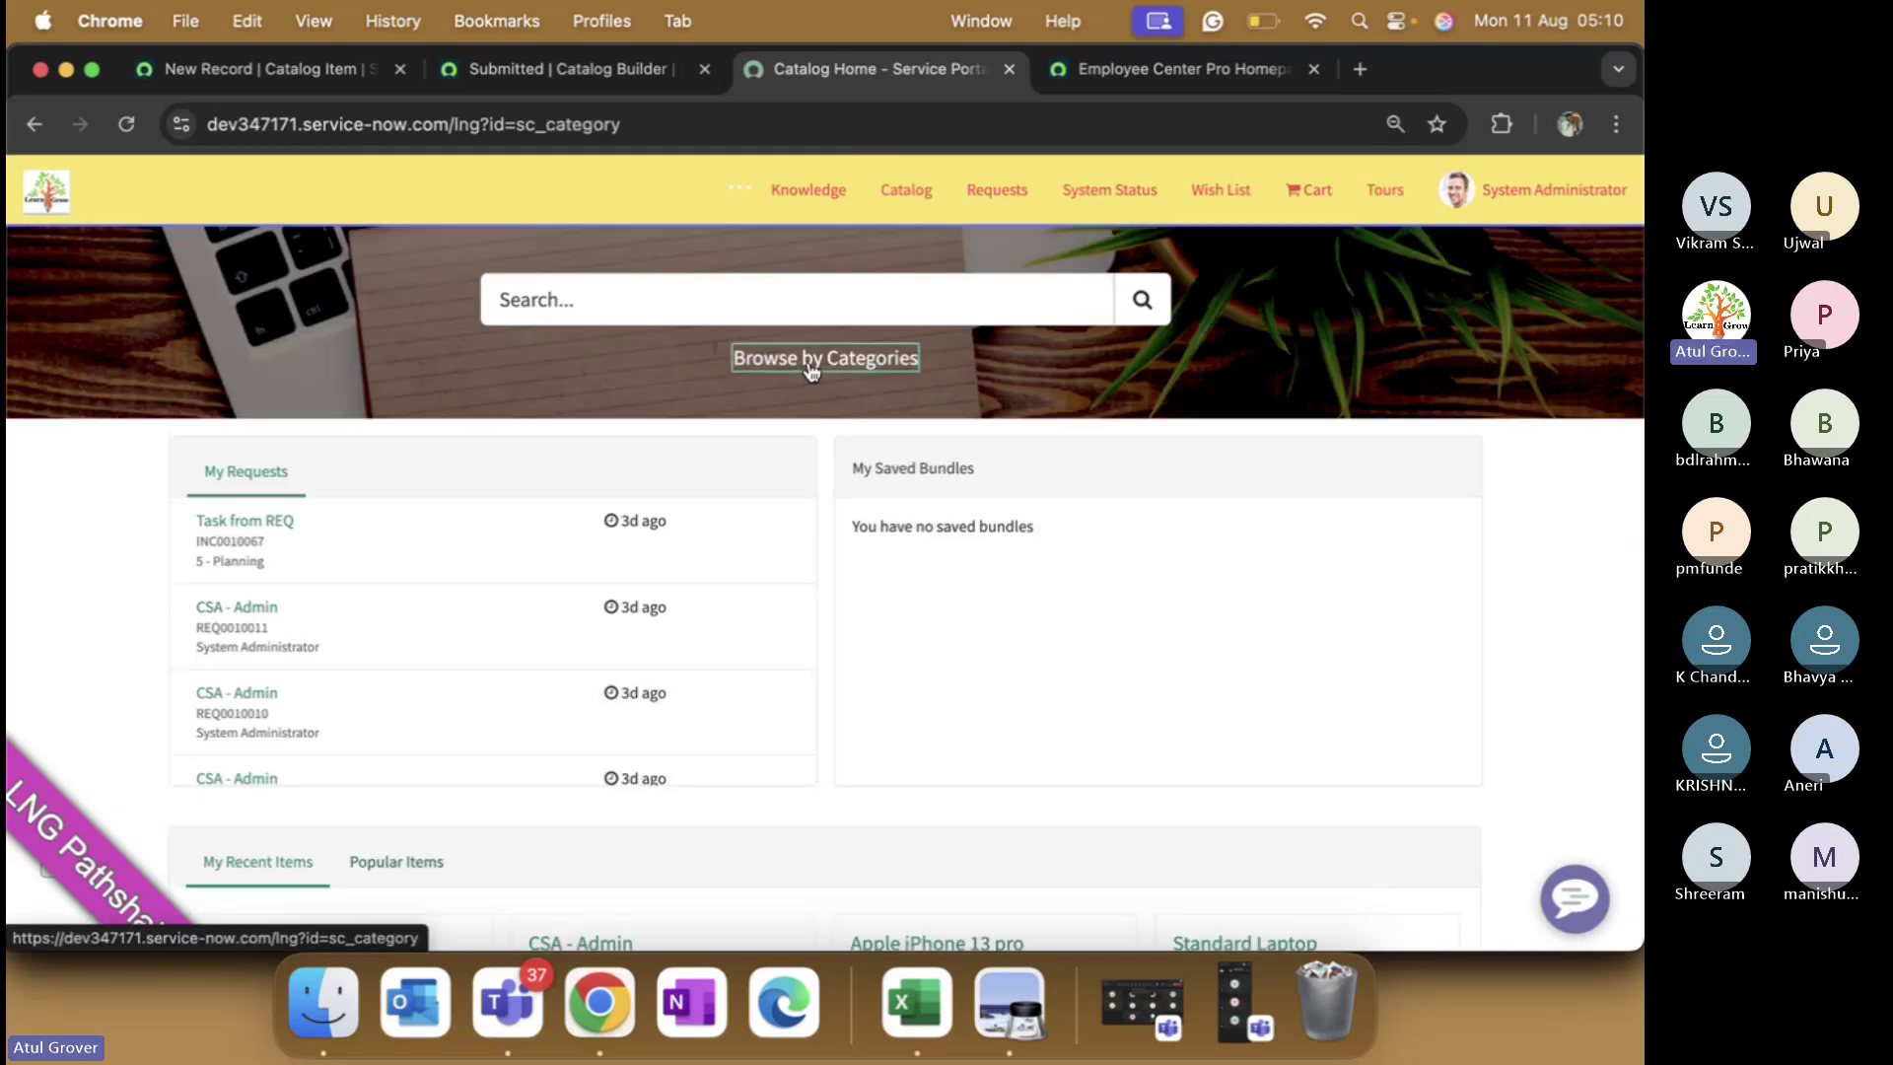
left_click(345, 382)
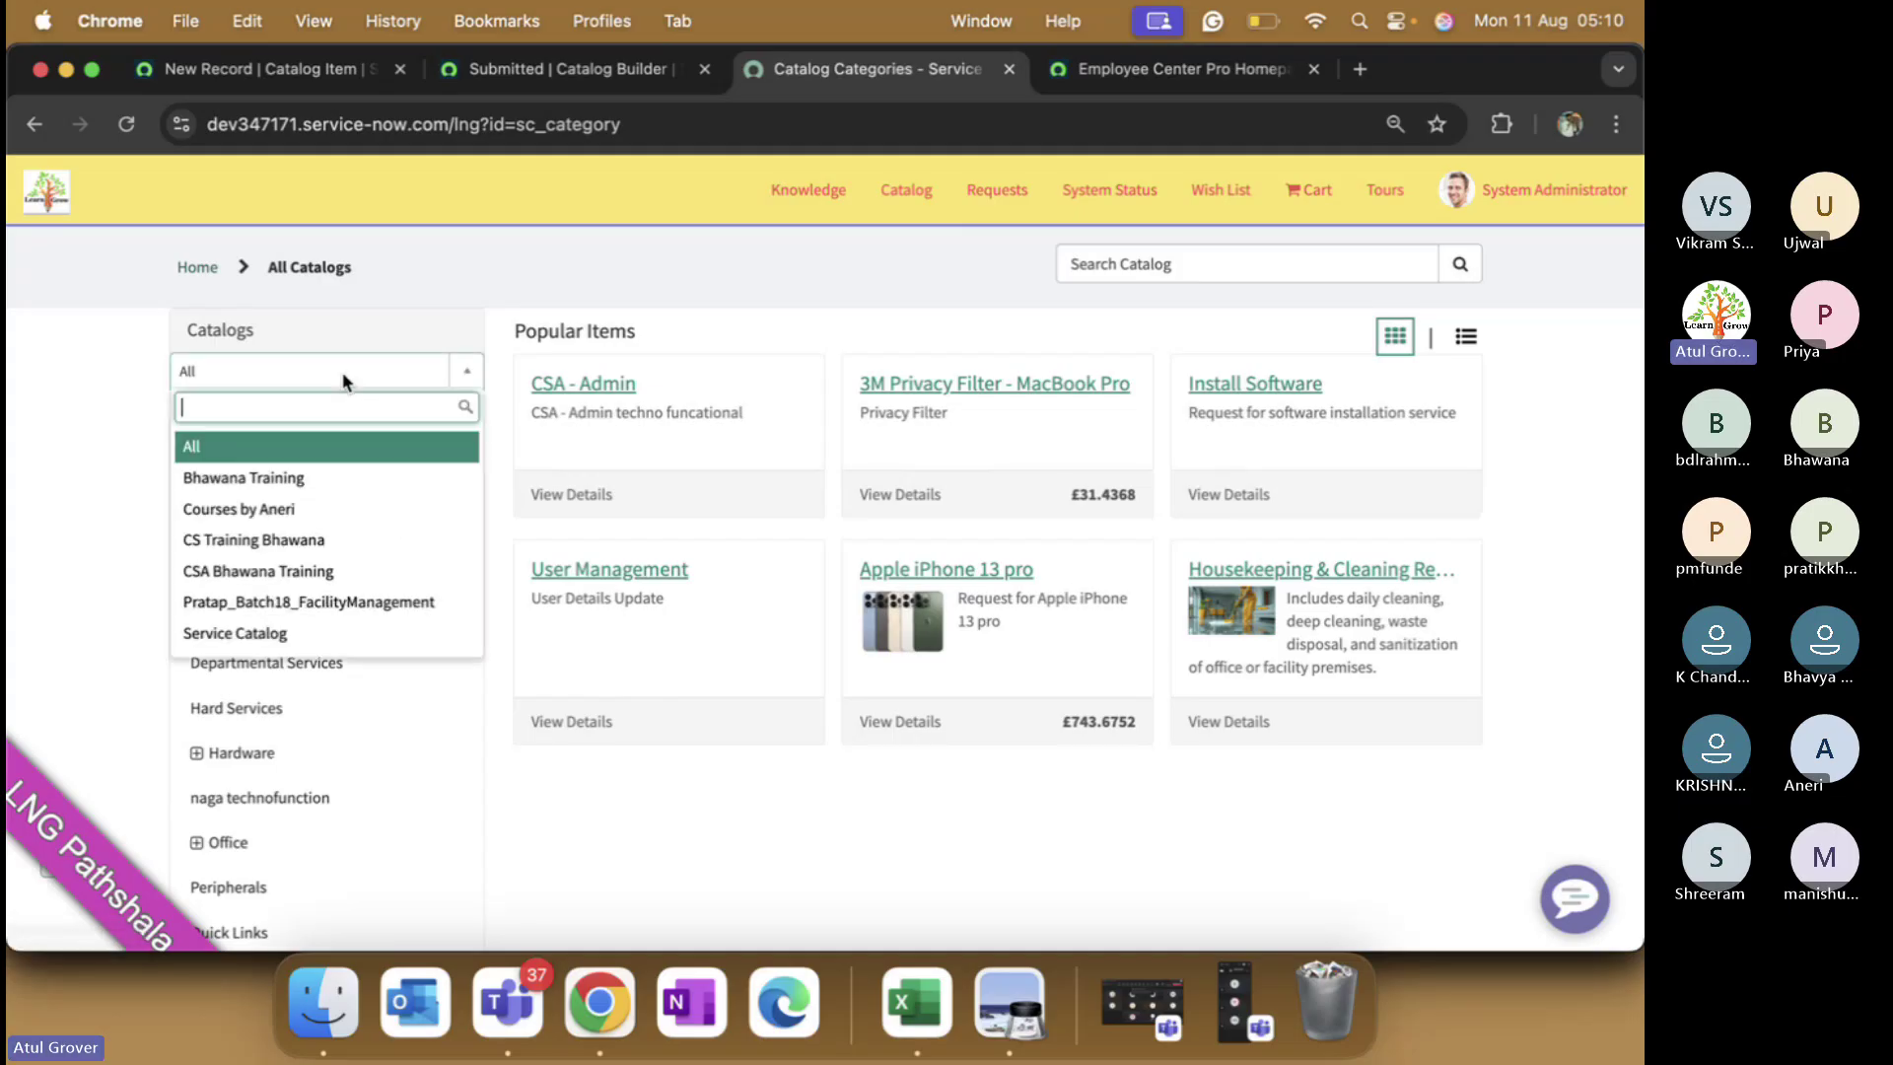
scroll(268, 549, "down", 2)
left_click(268, 549)
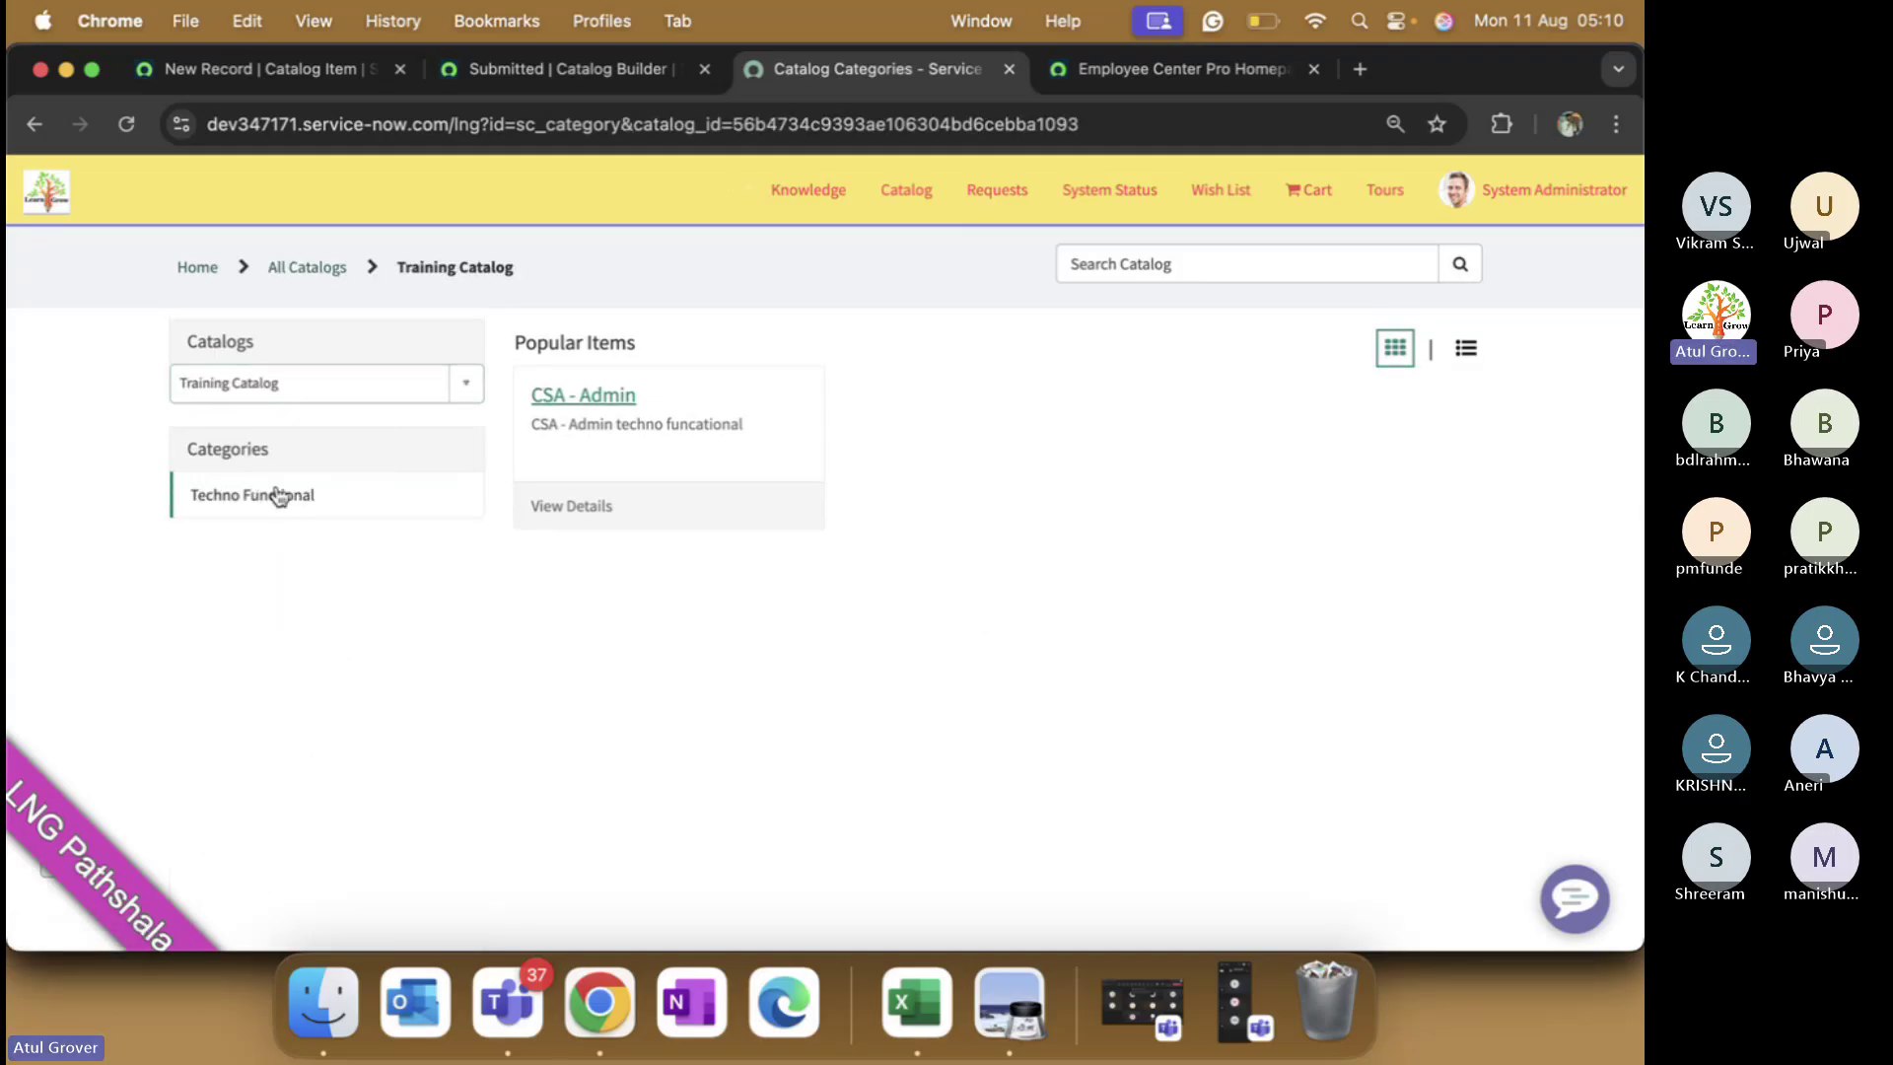
left_click(292, 505)
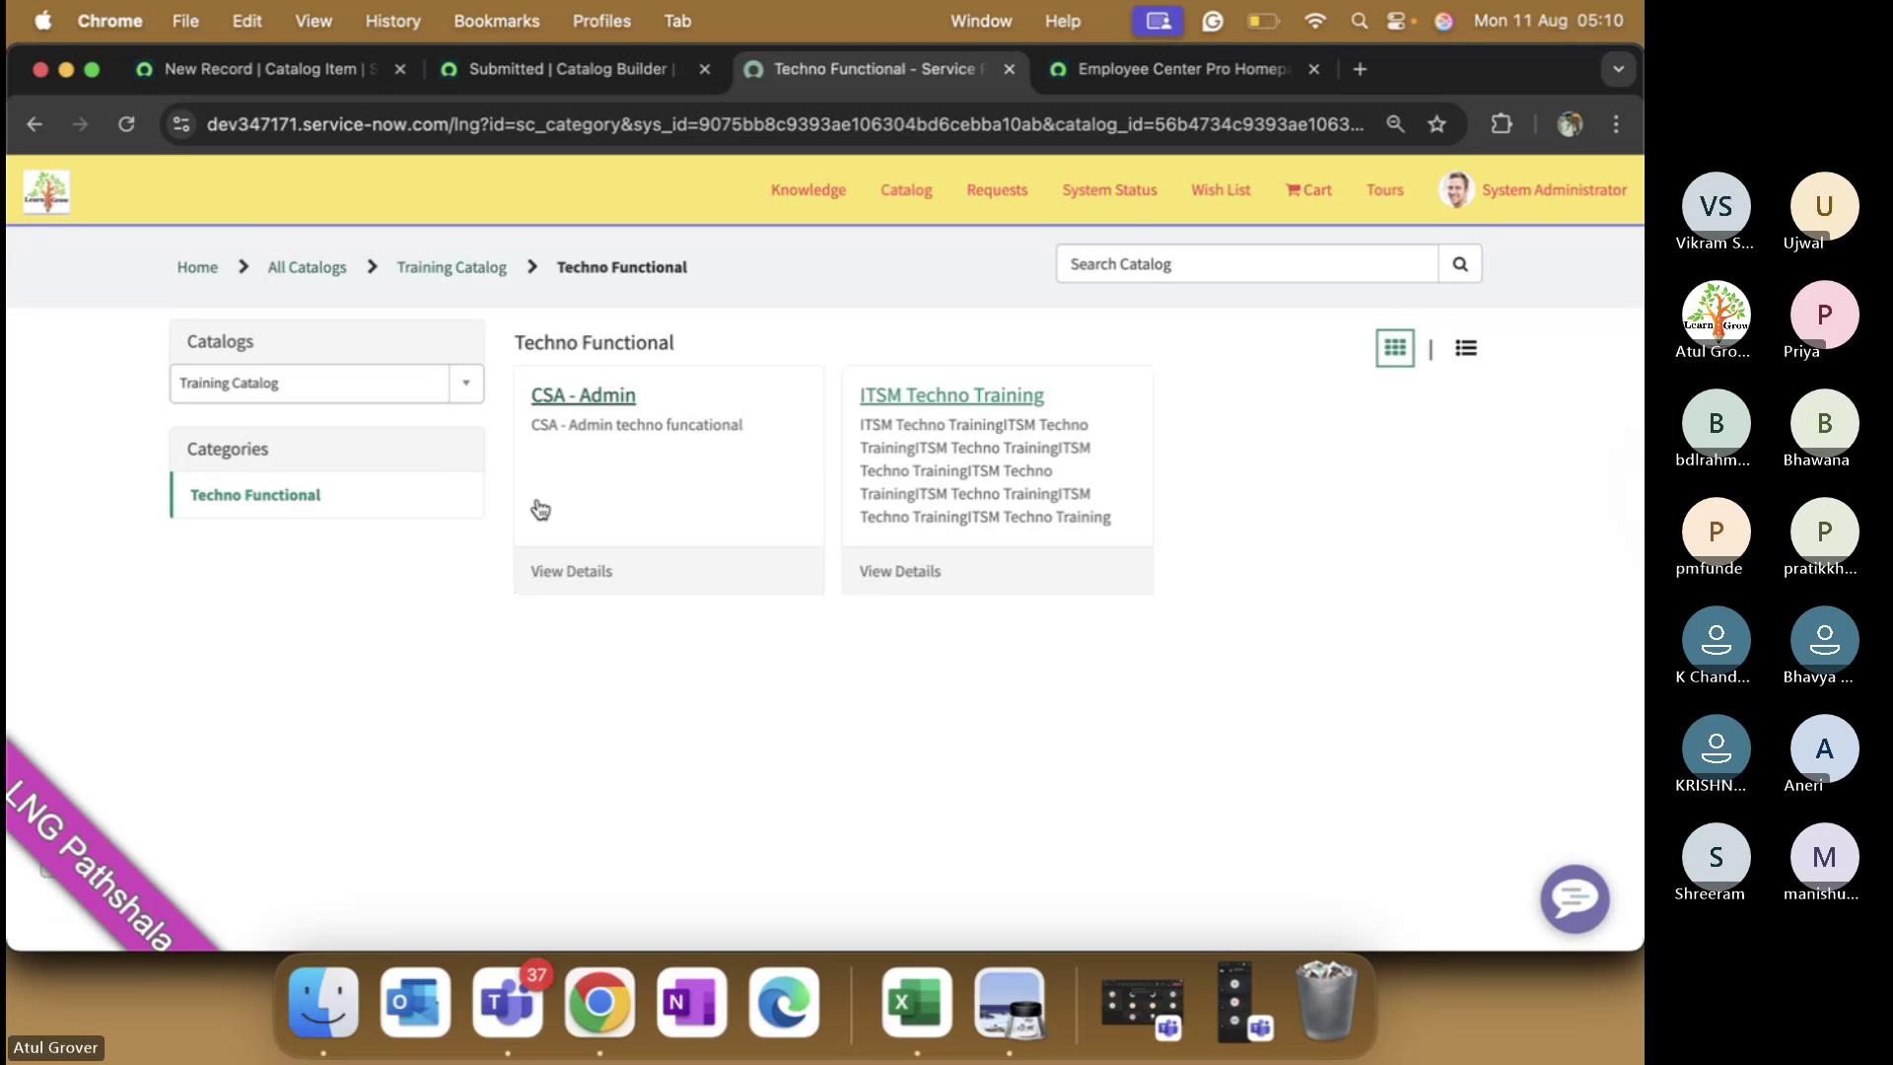
left_click(952, 416)
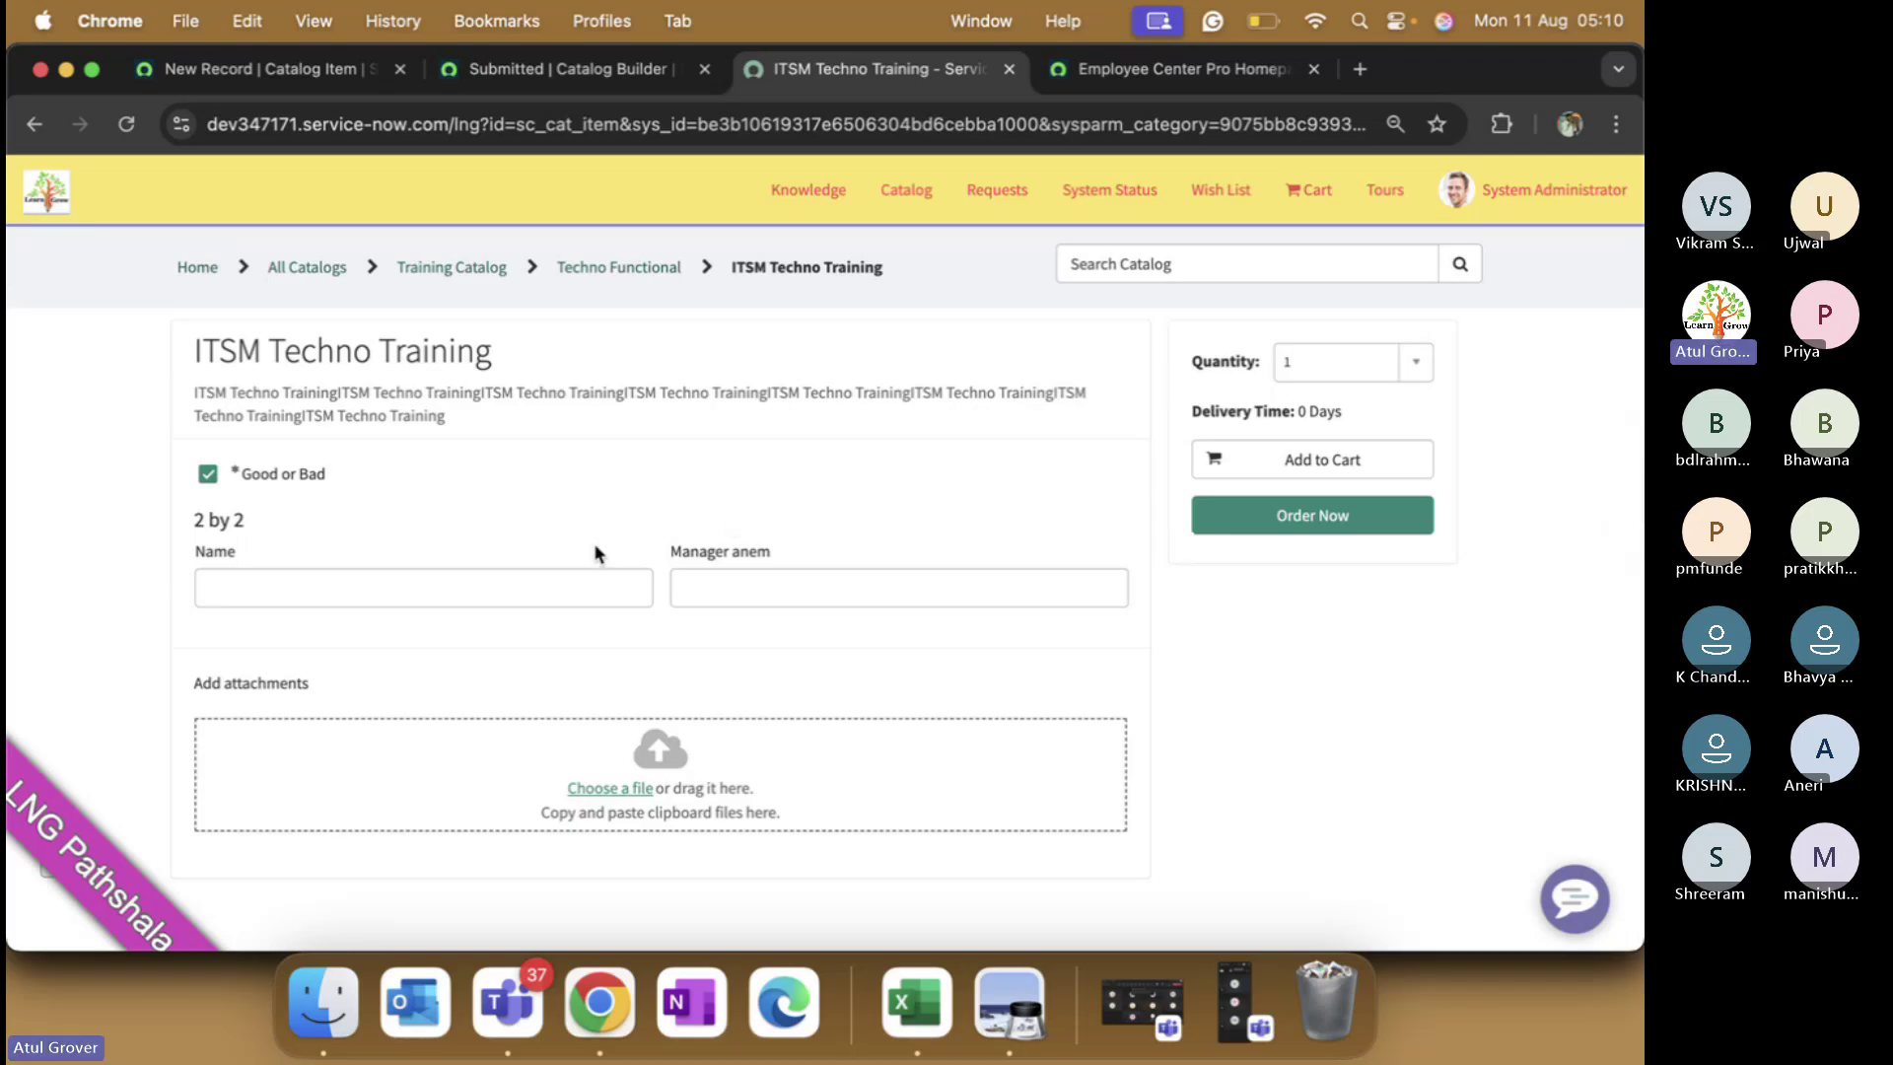
left_click(207, 481)
left_click(208, 533)
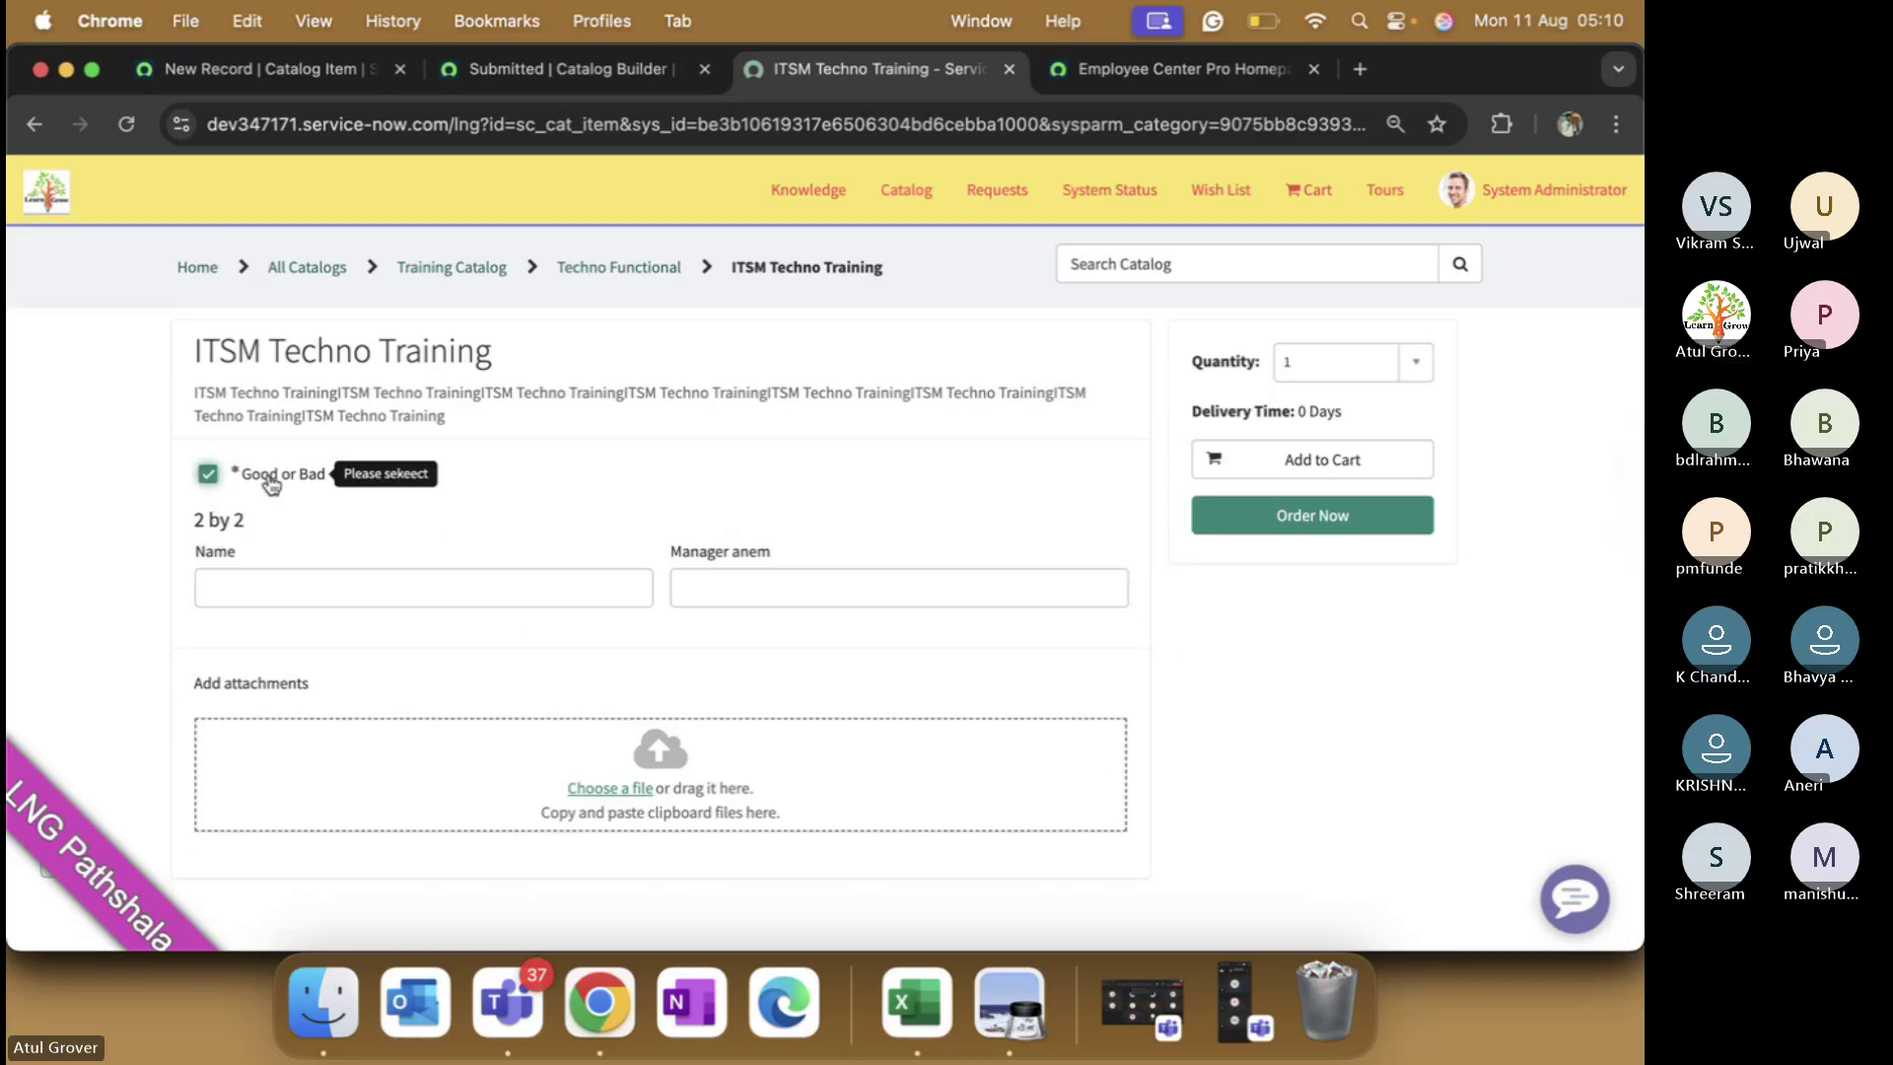
- In the Employee Center, open the Computers topic from Popular topics and look for the ITSM Techno Training item
left_click(1155, 69)
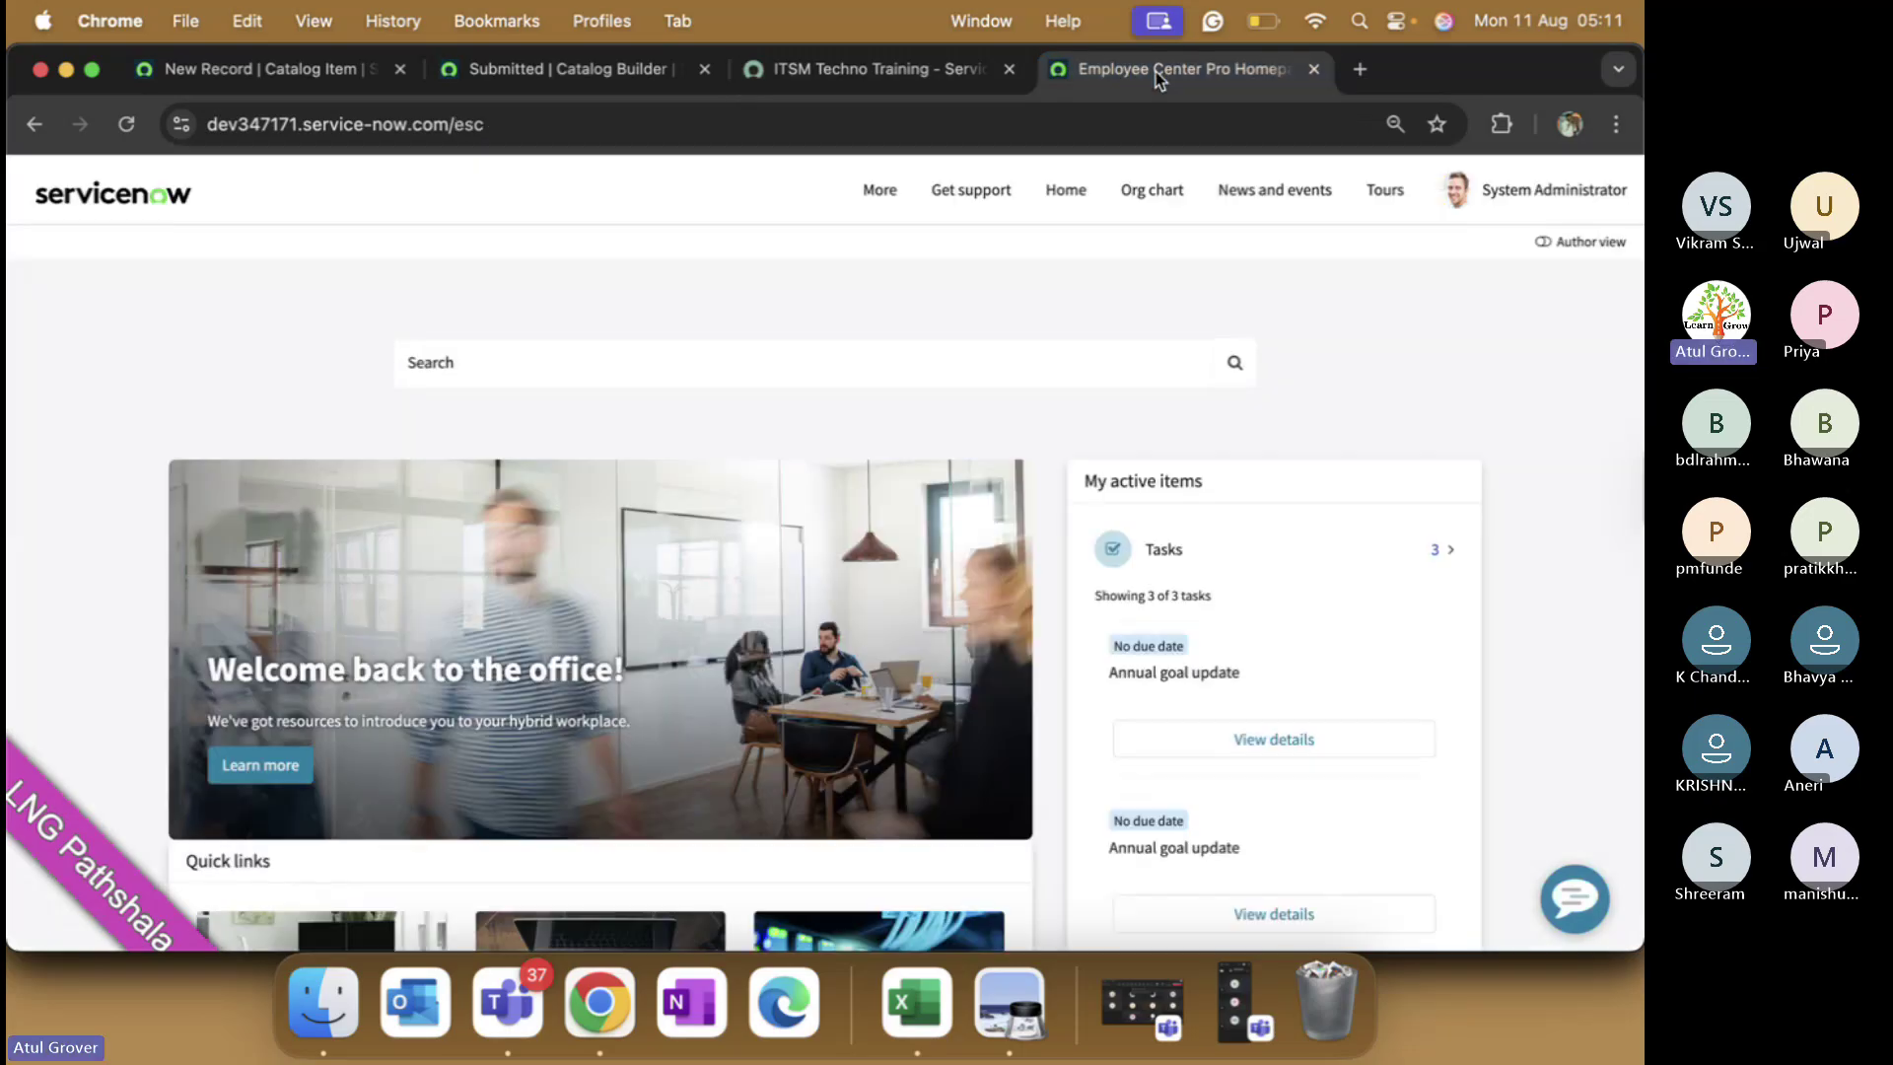
scroll(735, 546, "down", 10)
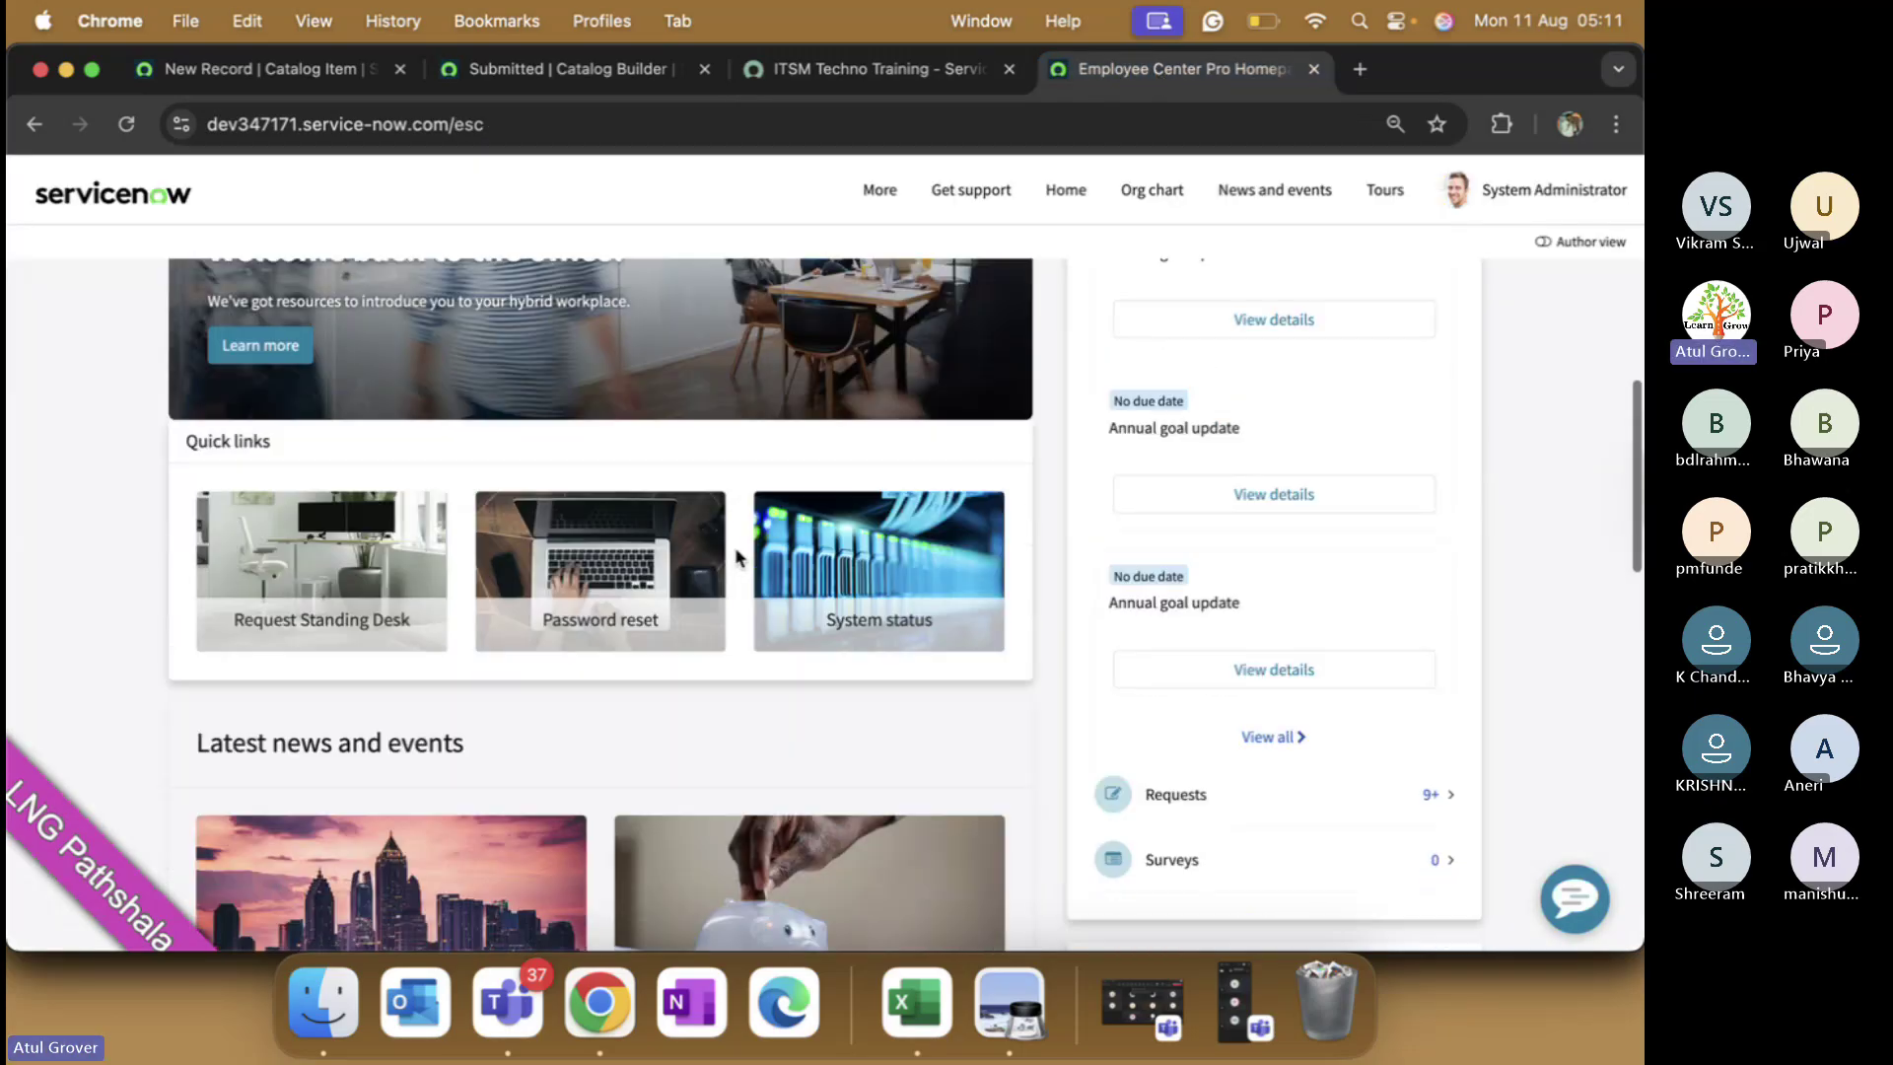
scroll(737, 558, "down", 6)
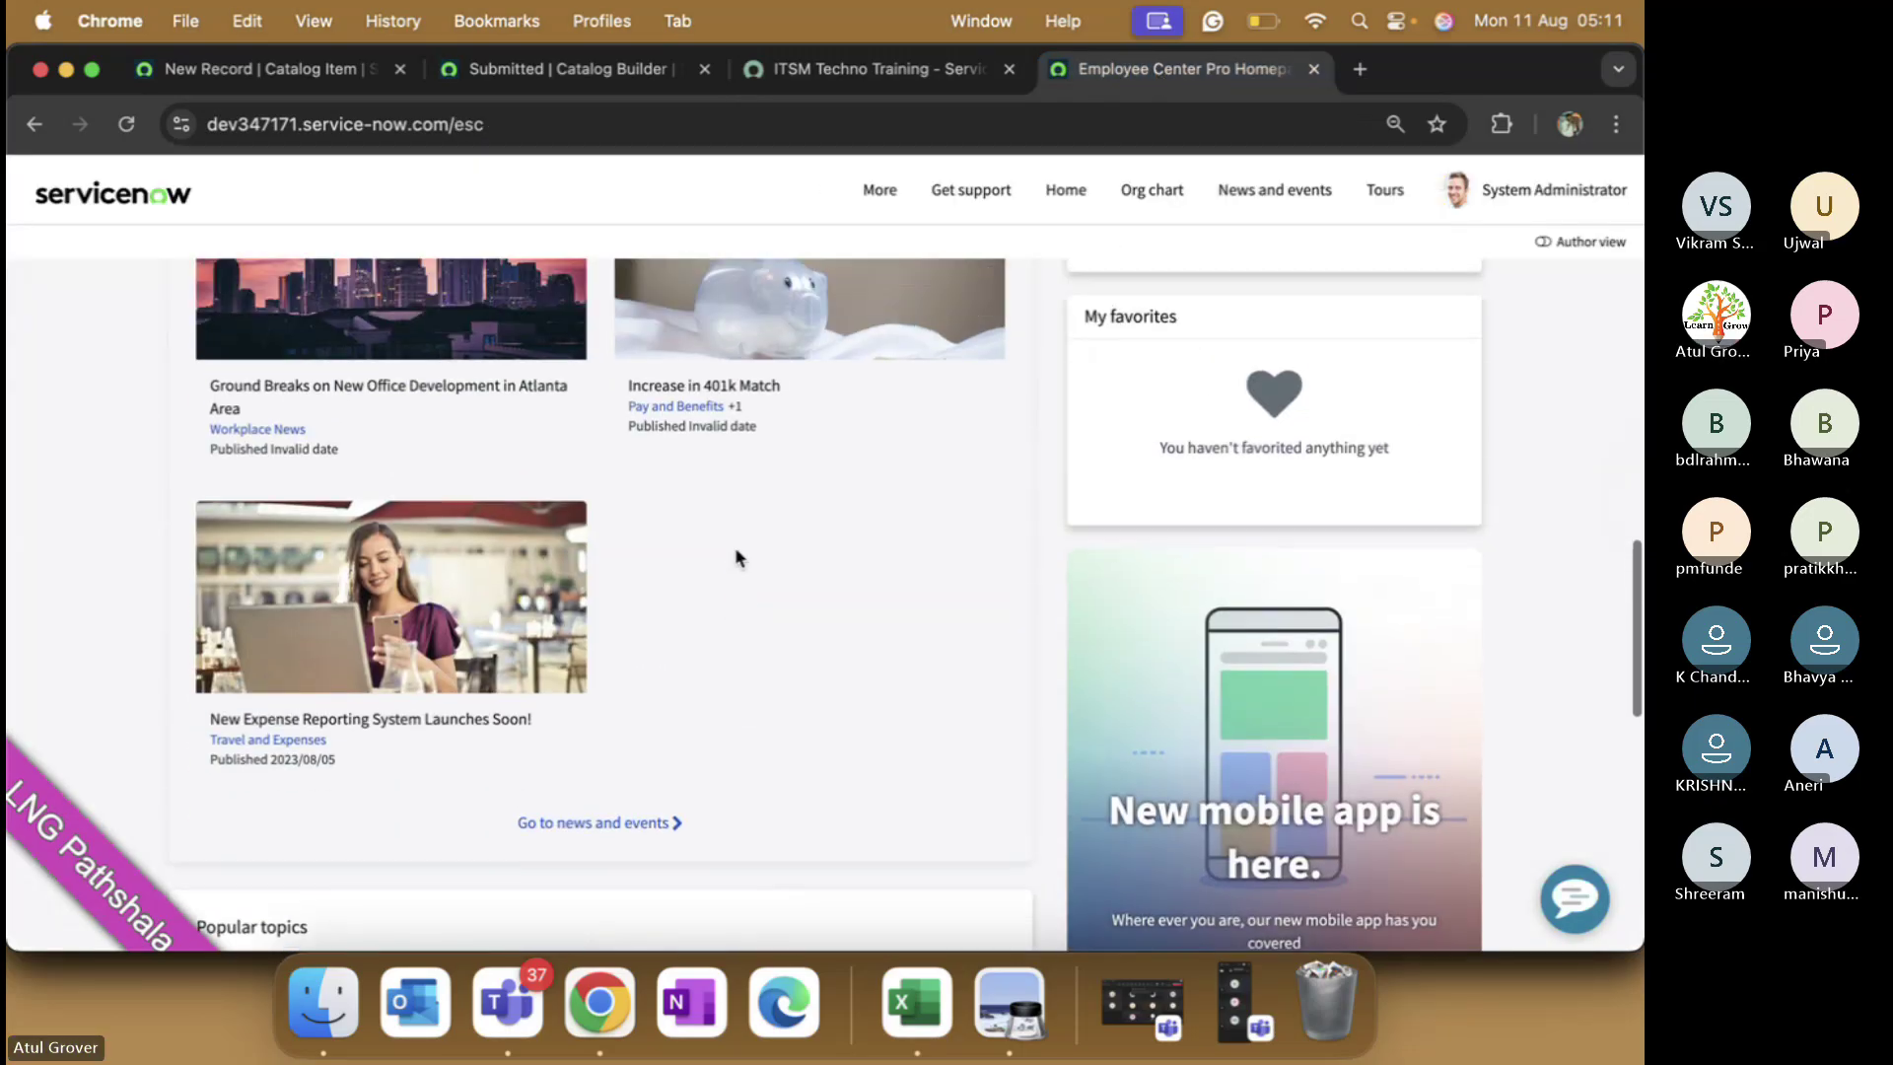
scroll(737, 558, "up", 4)
scroll(738, 558, "down", 5)
scroll(736, 558, "down", 2)
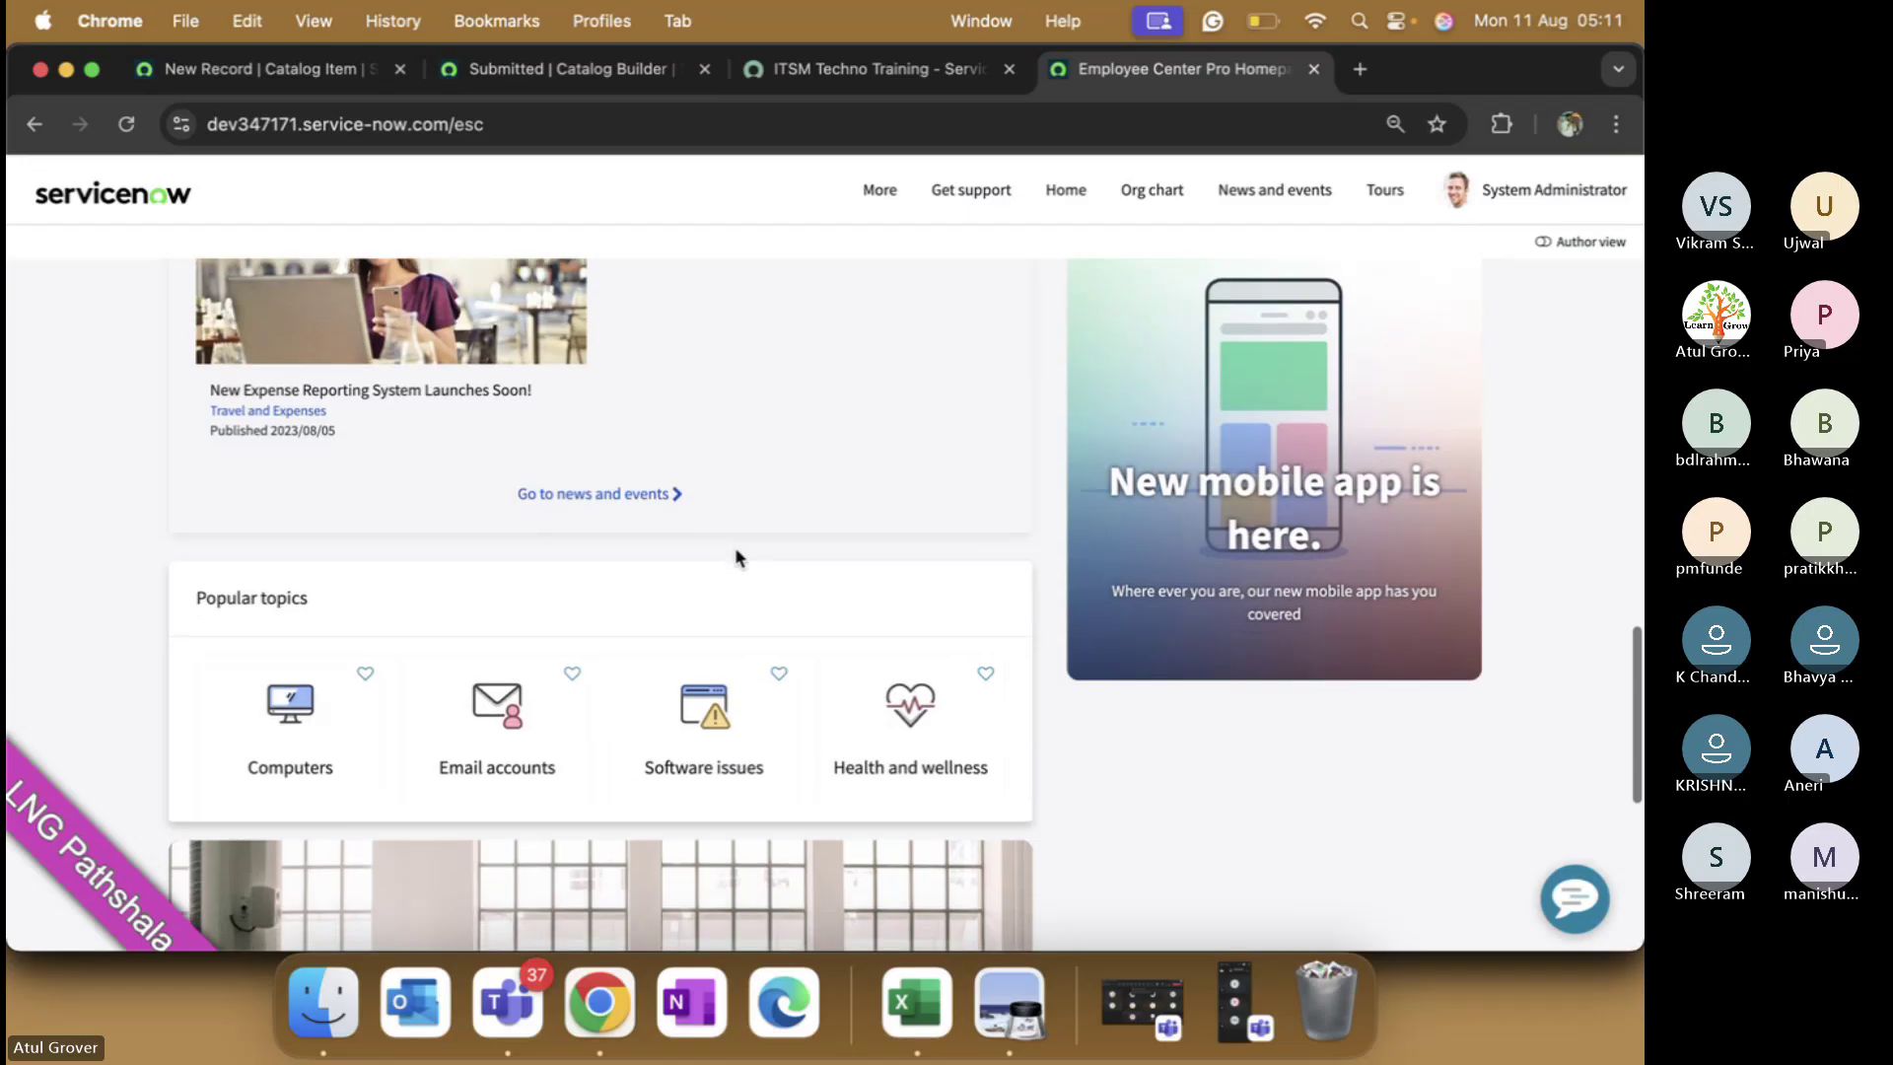
left_click(338, 718)
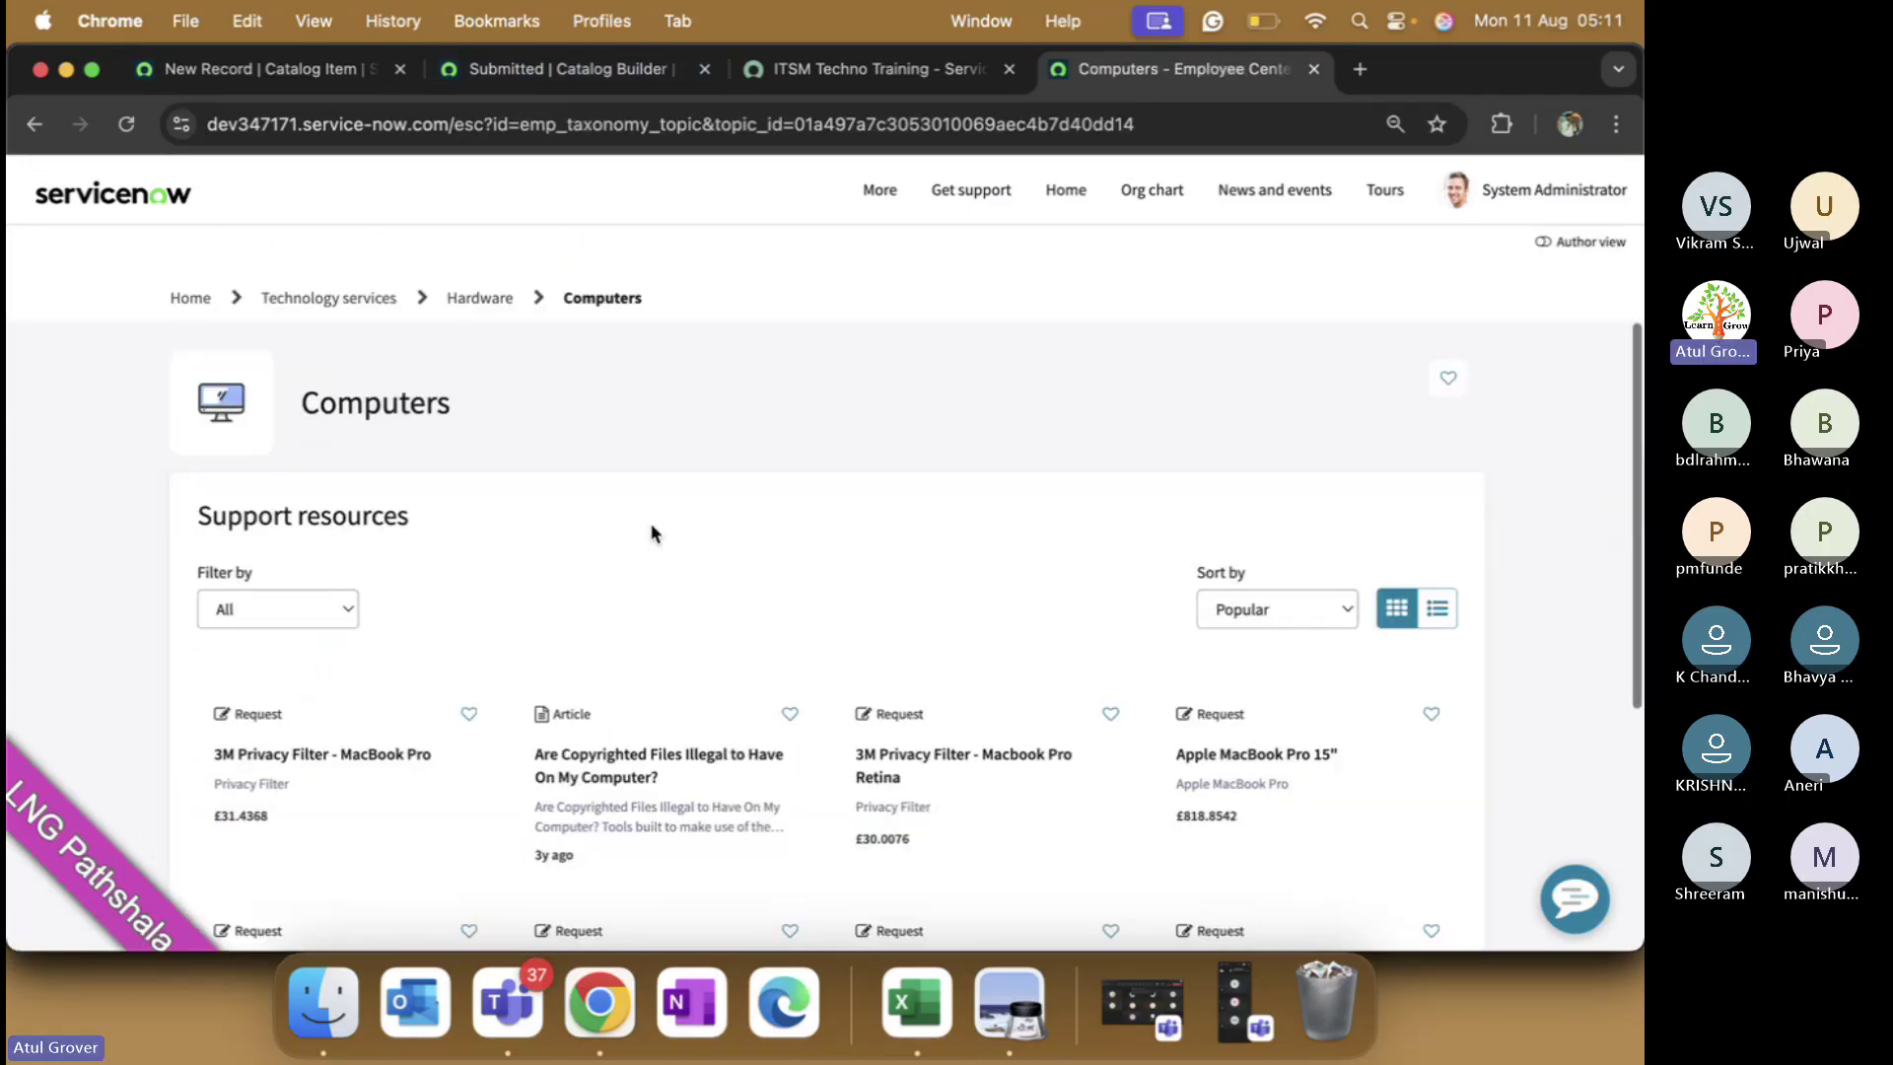
scroll(650, 529, "down", 2)
scroll(651, 533, "down", 3)
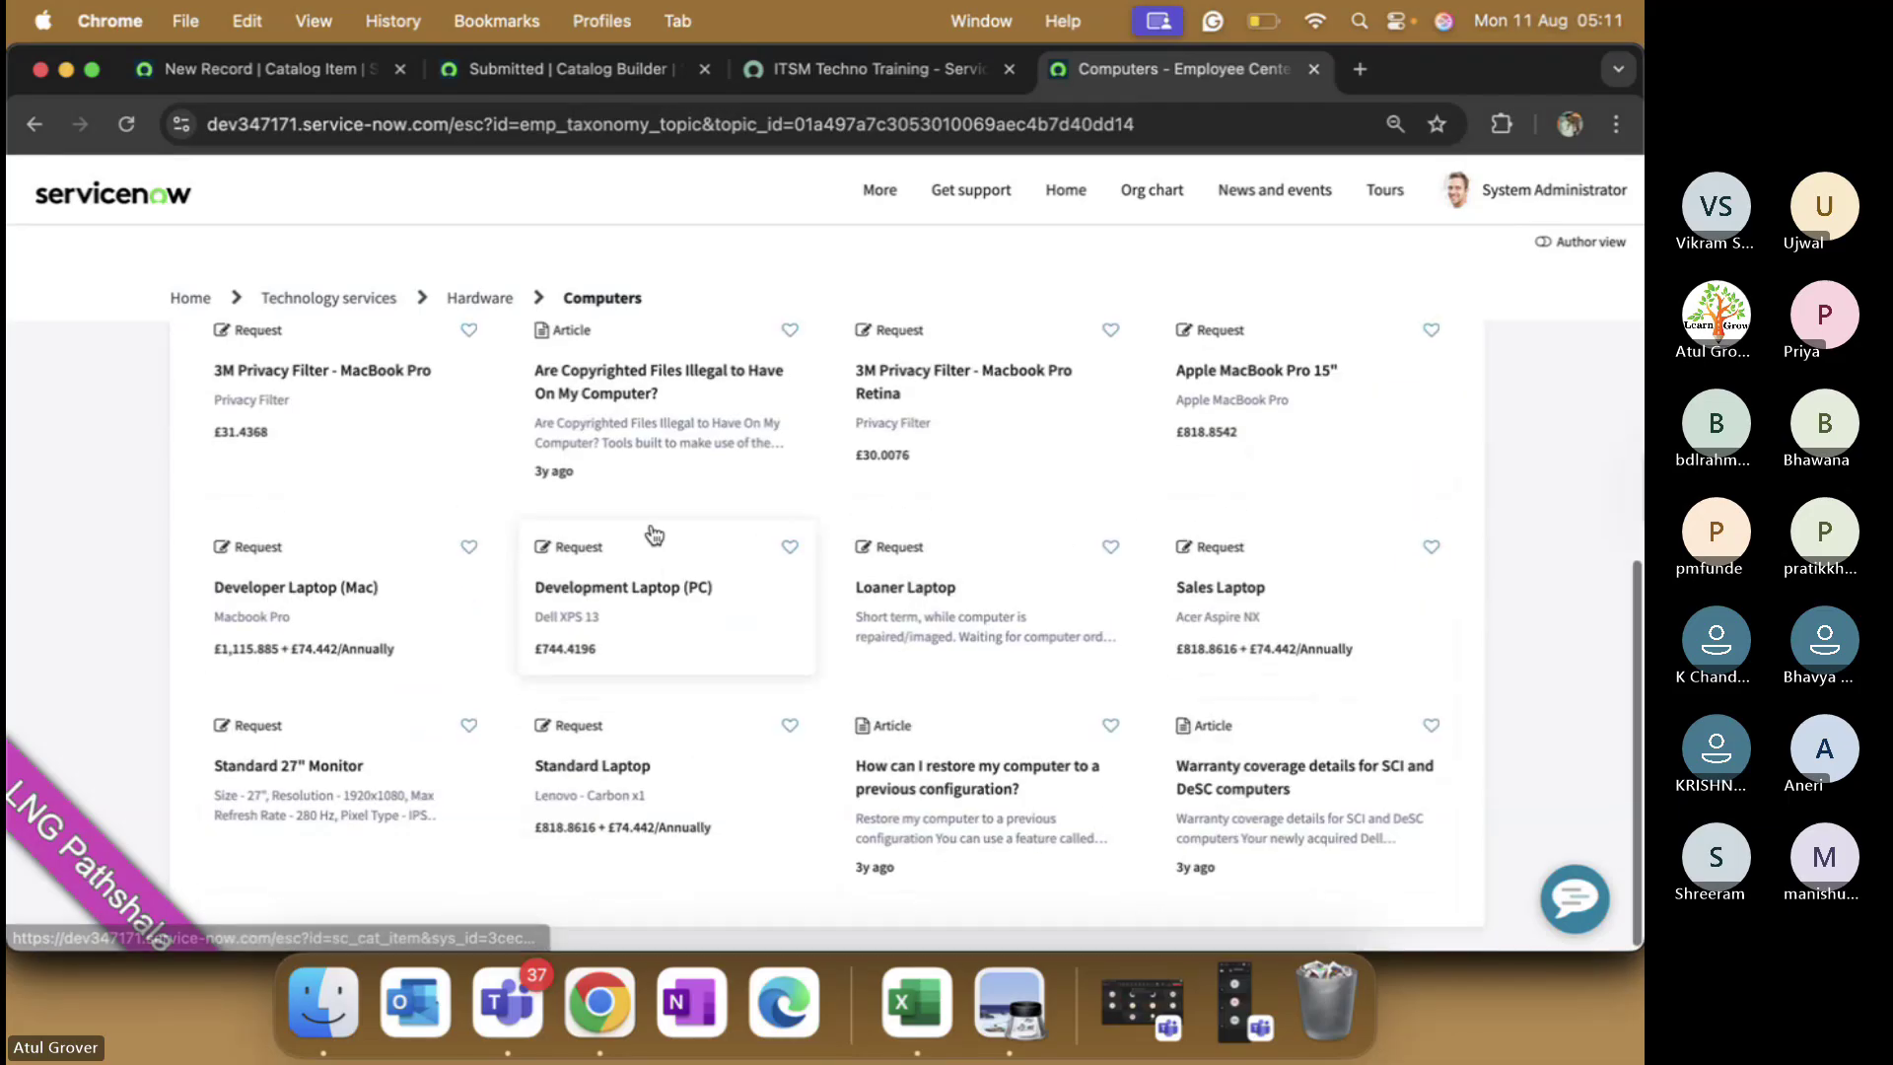
scroll(654, 534, "up", 5)
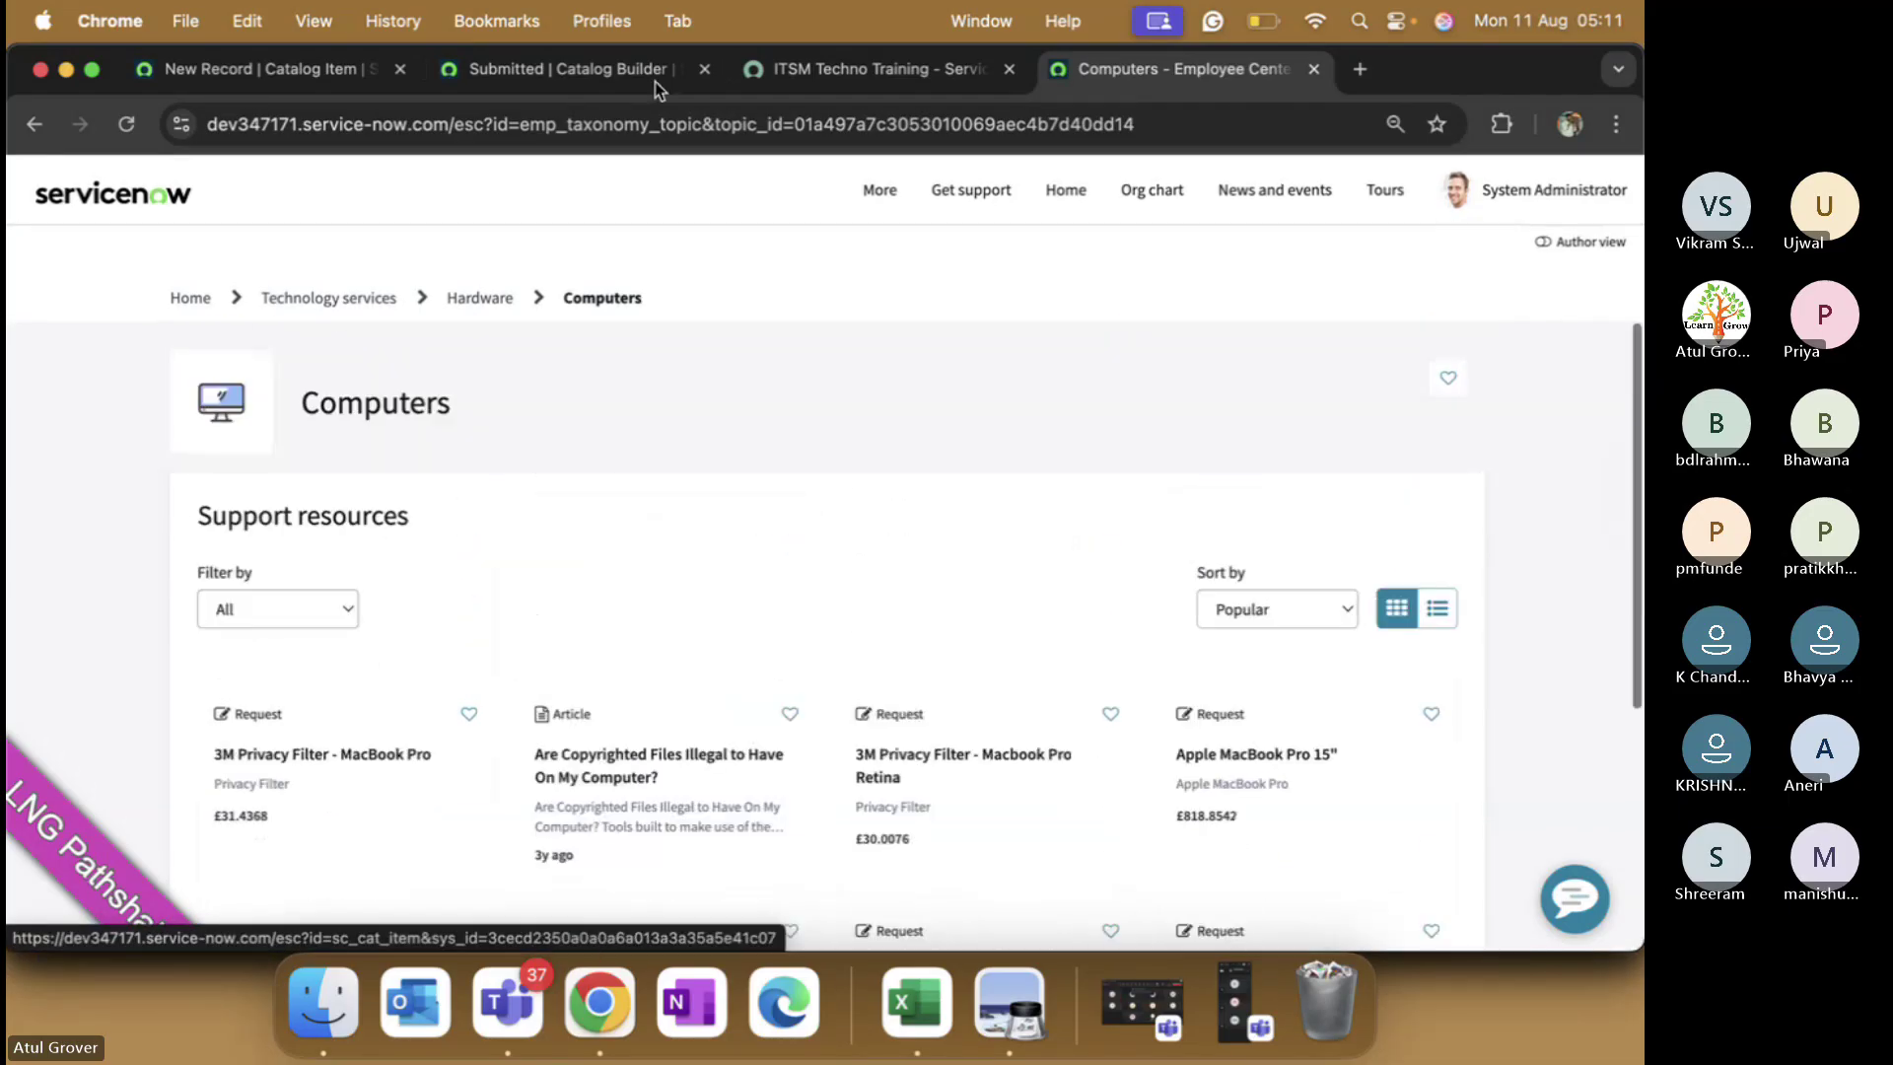
- Return to the Catalog Builder dashboard, open ITSM Techno Training from the recently updated items and check its selected topics
left_click(521, 77)
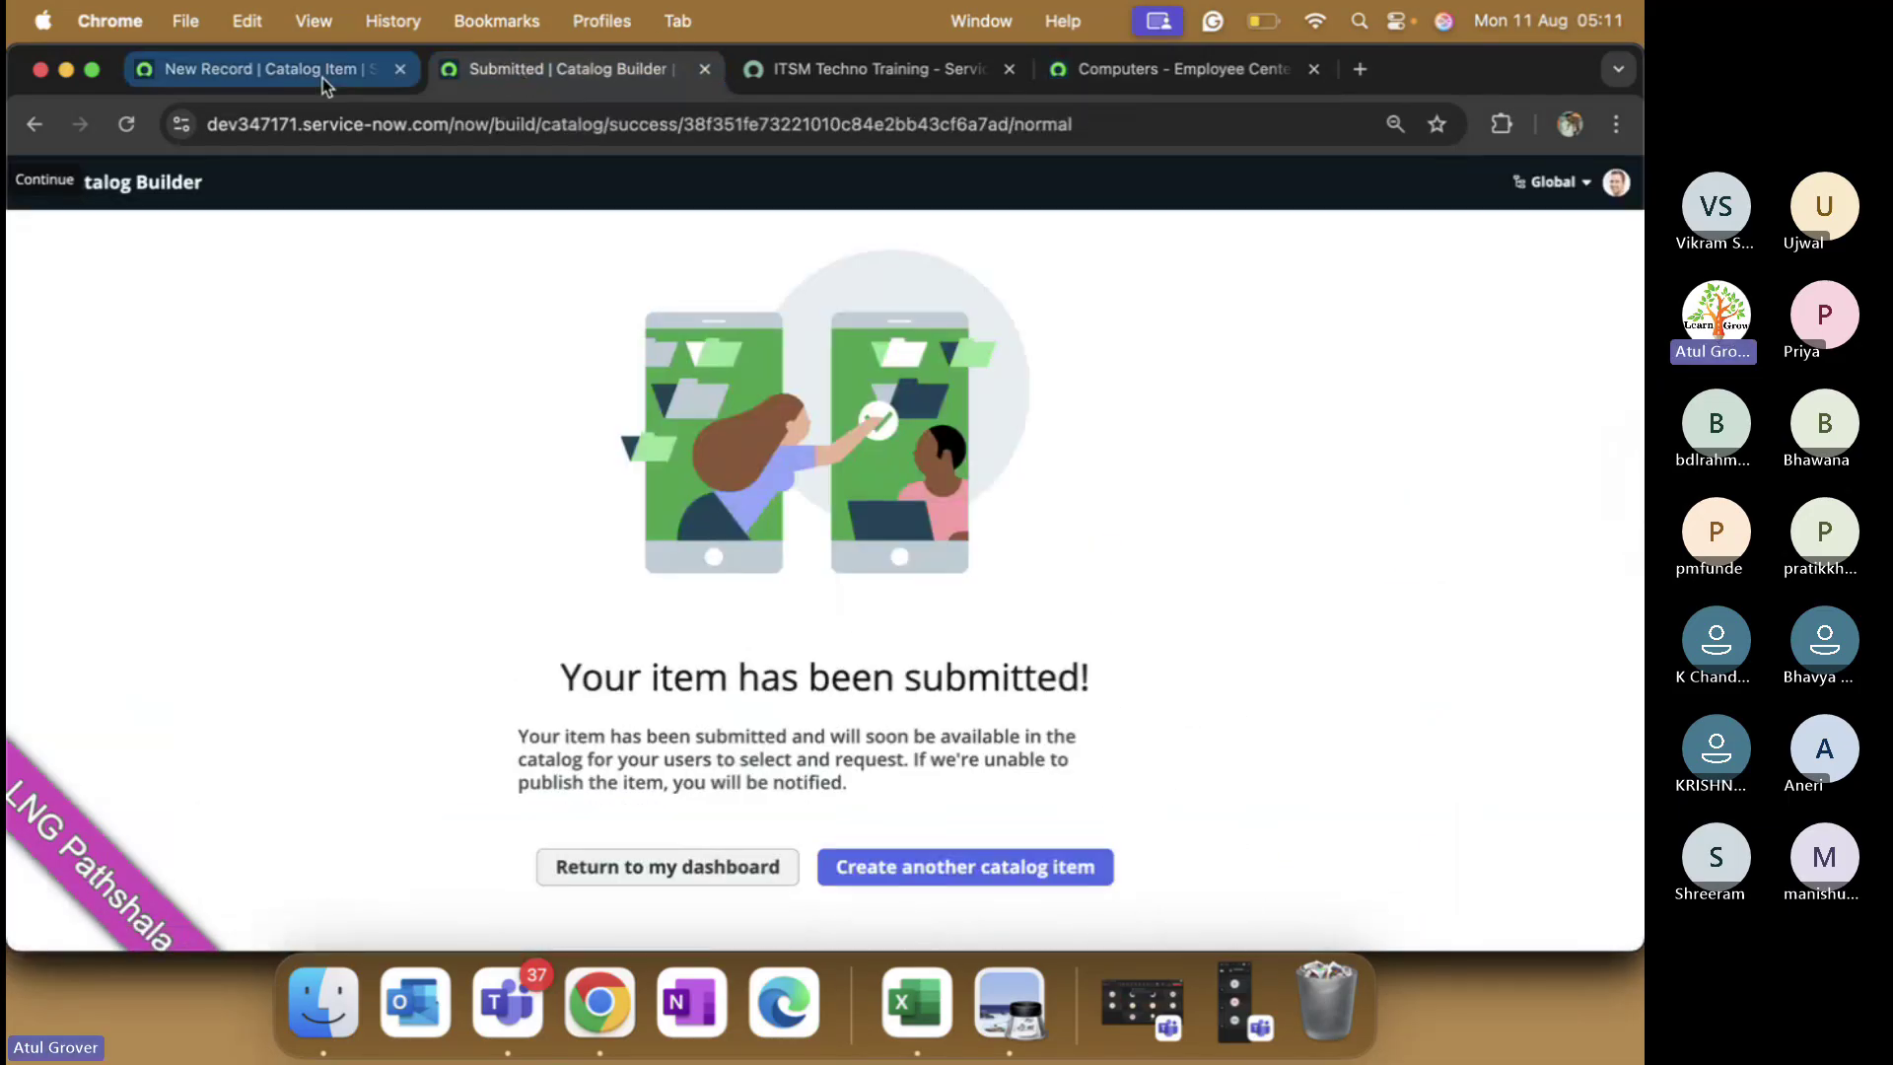
left_click(322, 79)
left_click(507, 83)
left_click(695, 875)
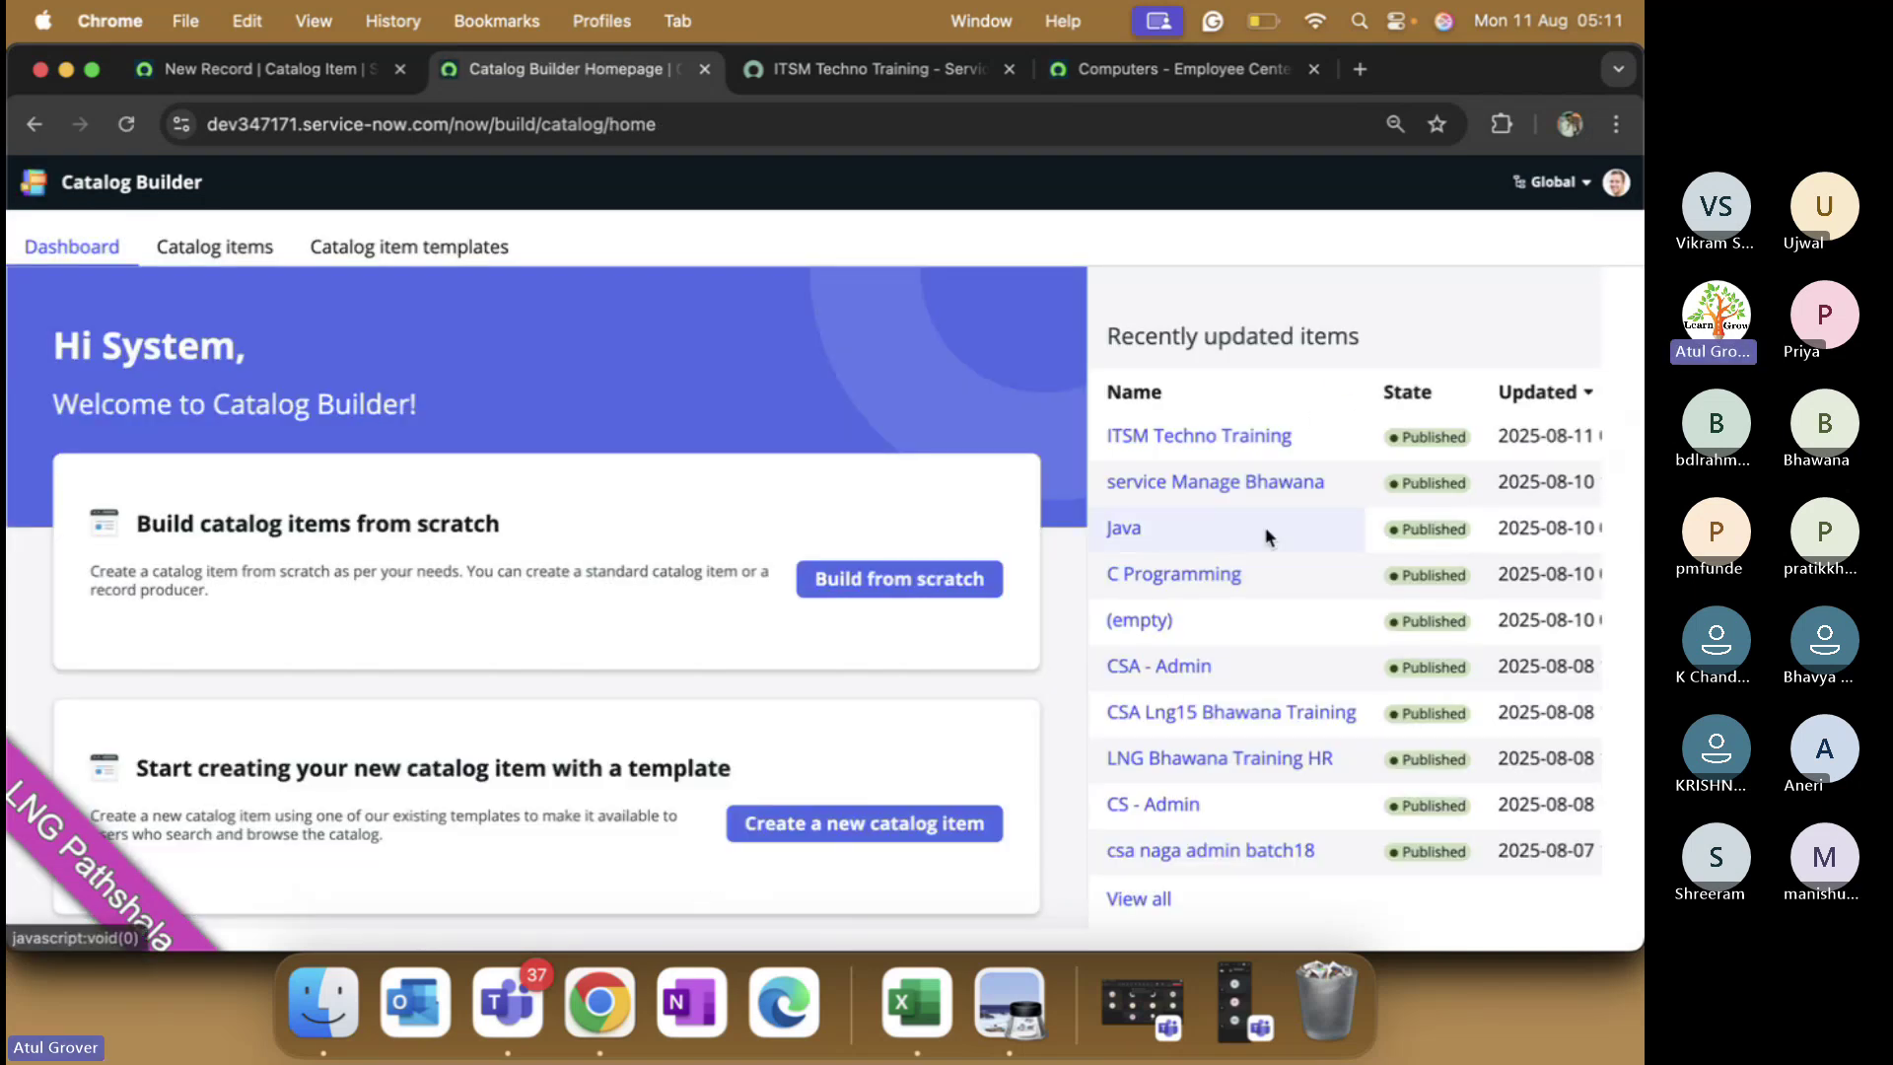
left_click(1211, 444)
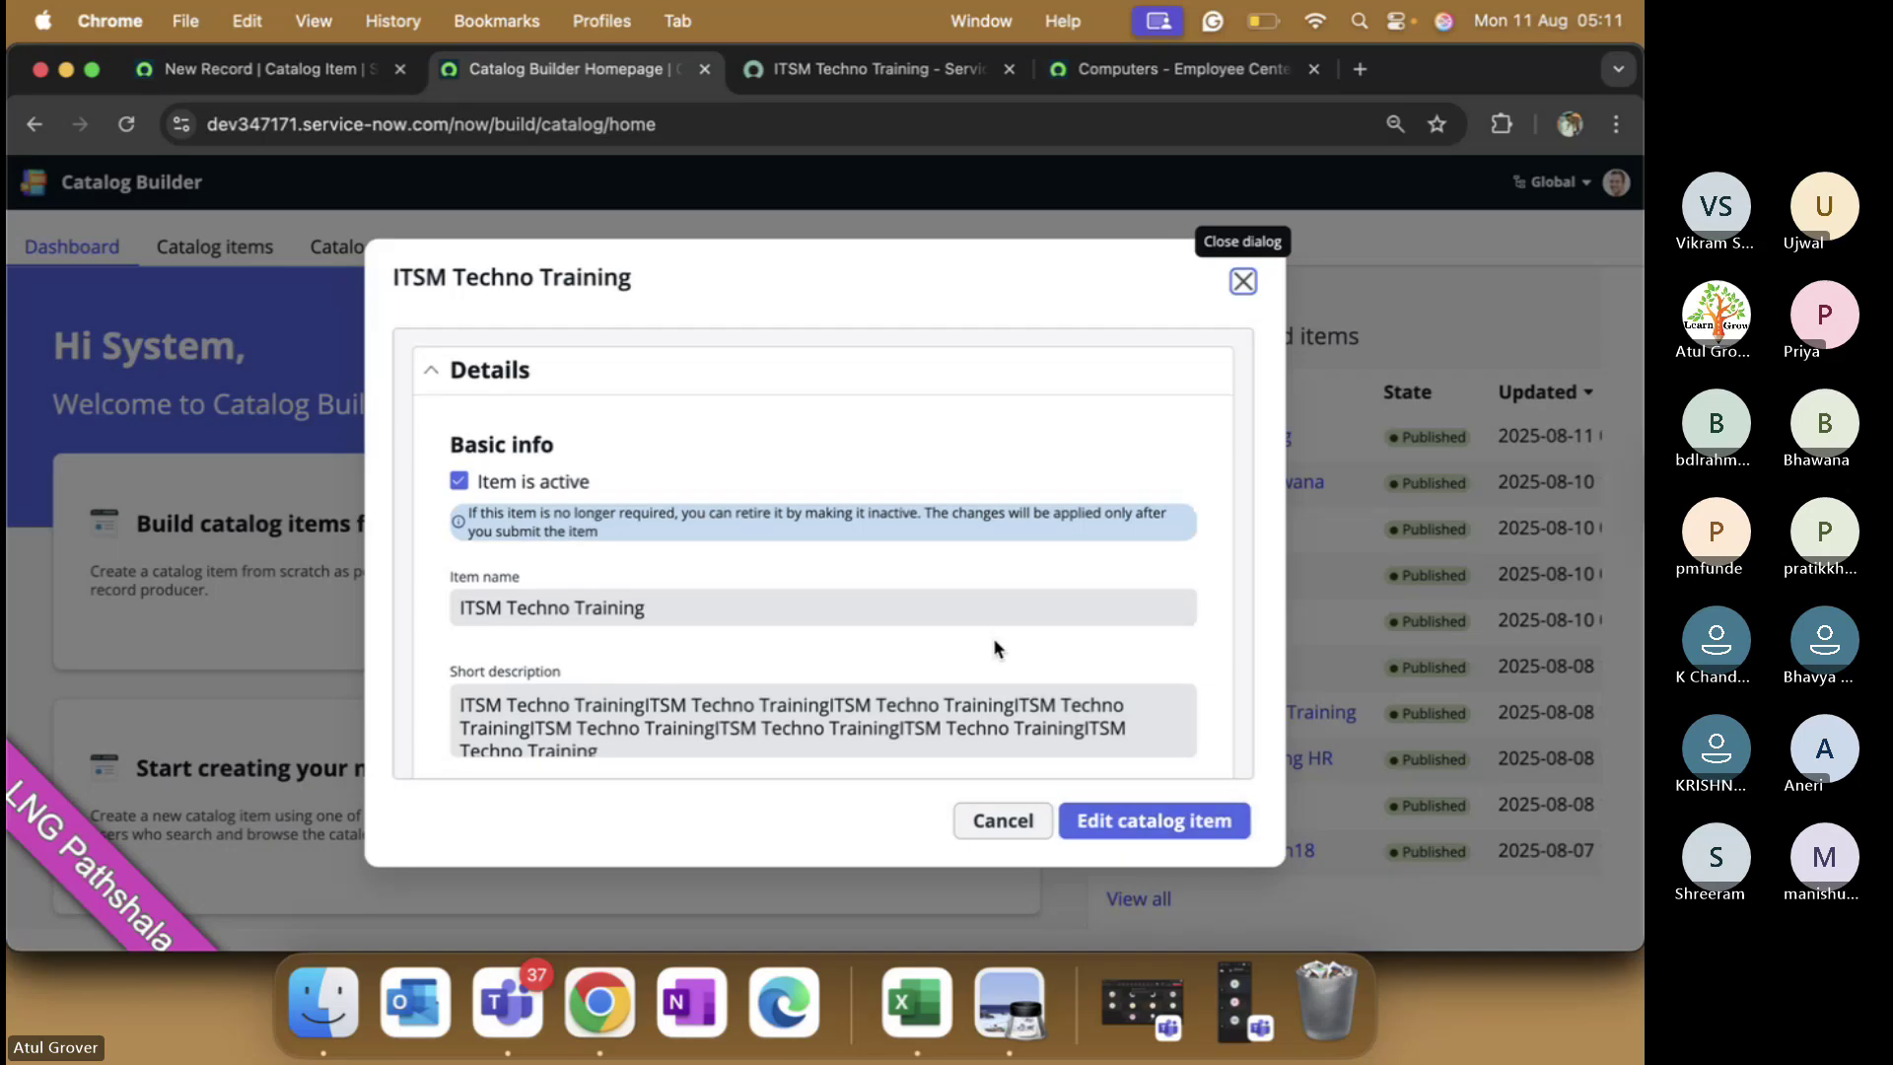
scroll(991, 637, "down", 6)
scroll(994, 642, "down", 7)
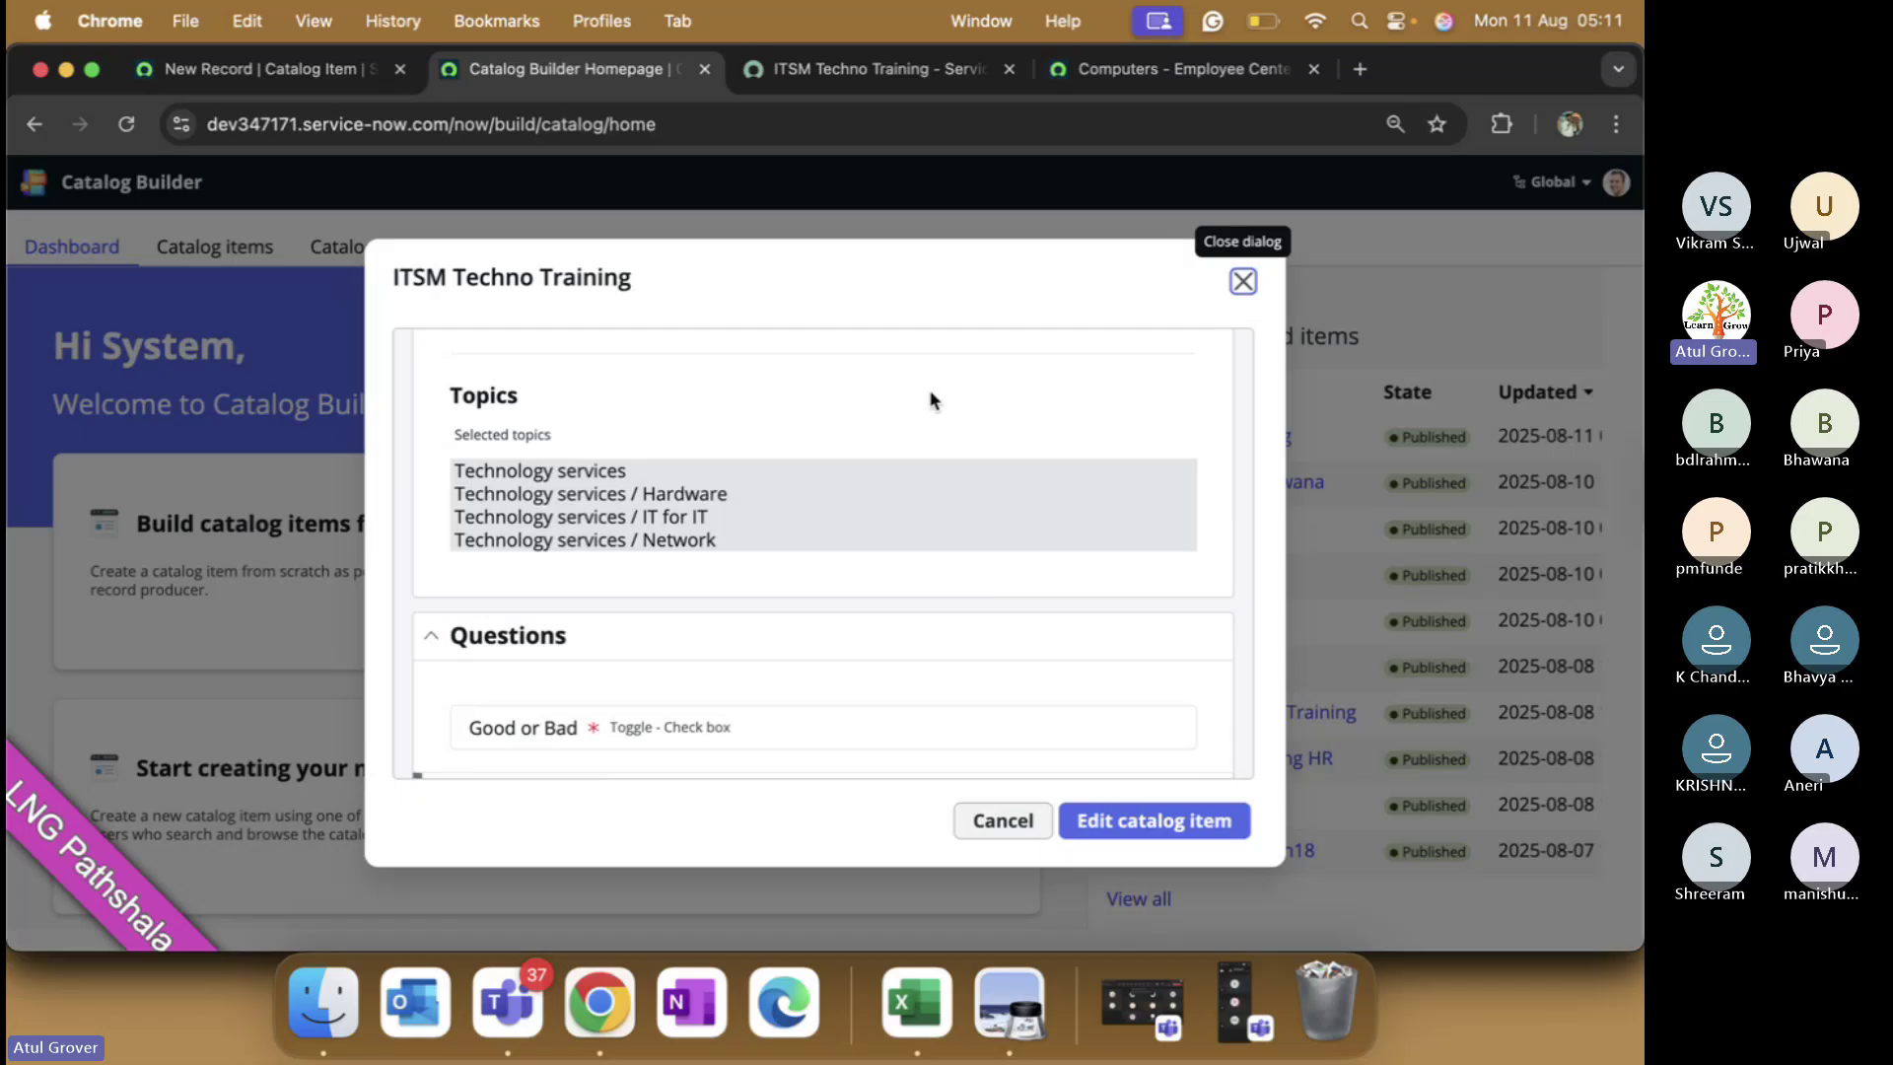
- In the Employee Center, open the Hardware topic under Technology services and look through its support resources
left_click(1212, 75)
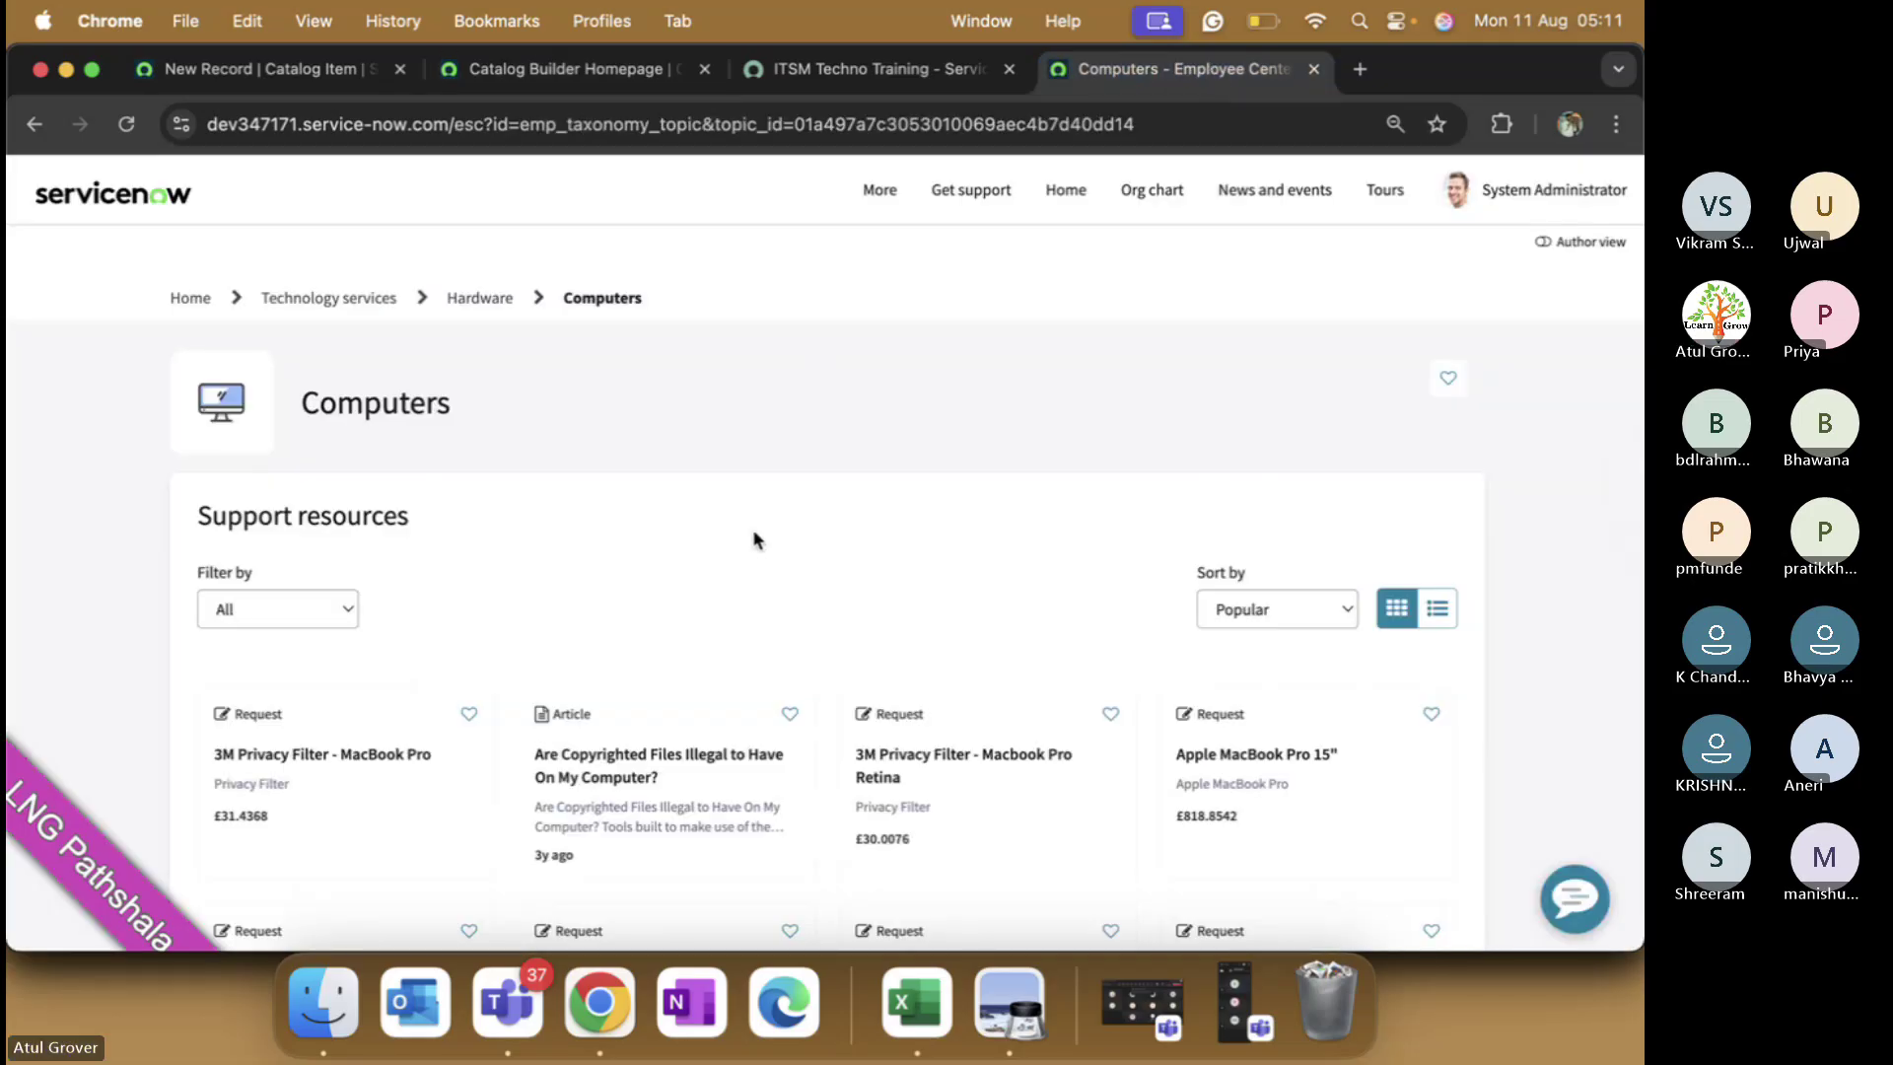
left_click(357, 305)
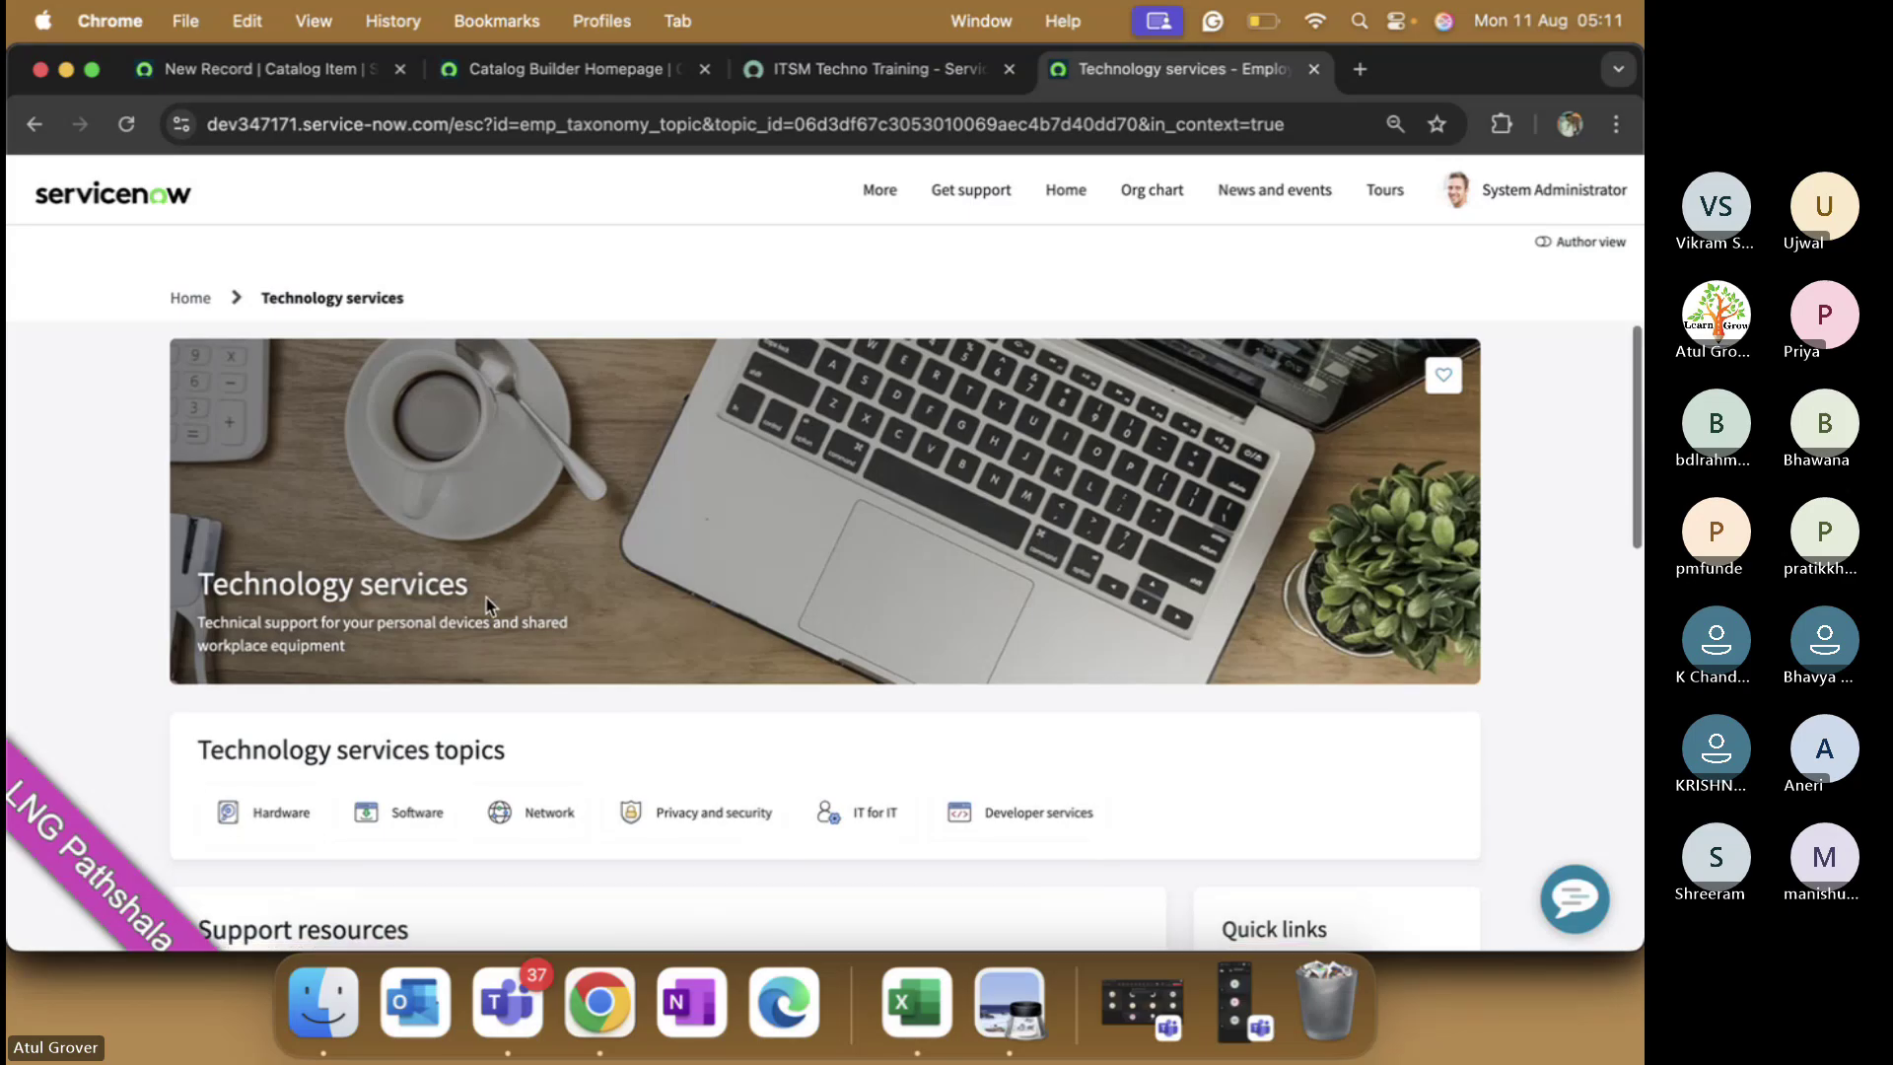
scroll(487, 597, "down", 3)
left_click(285, 627)
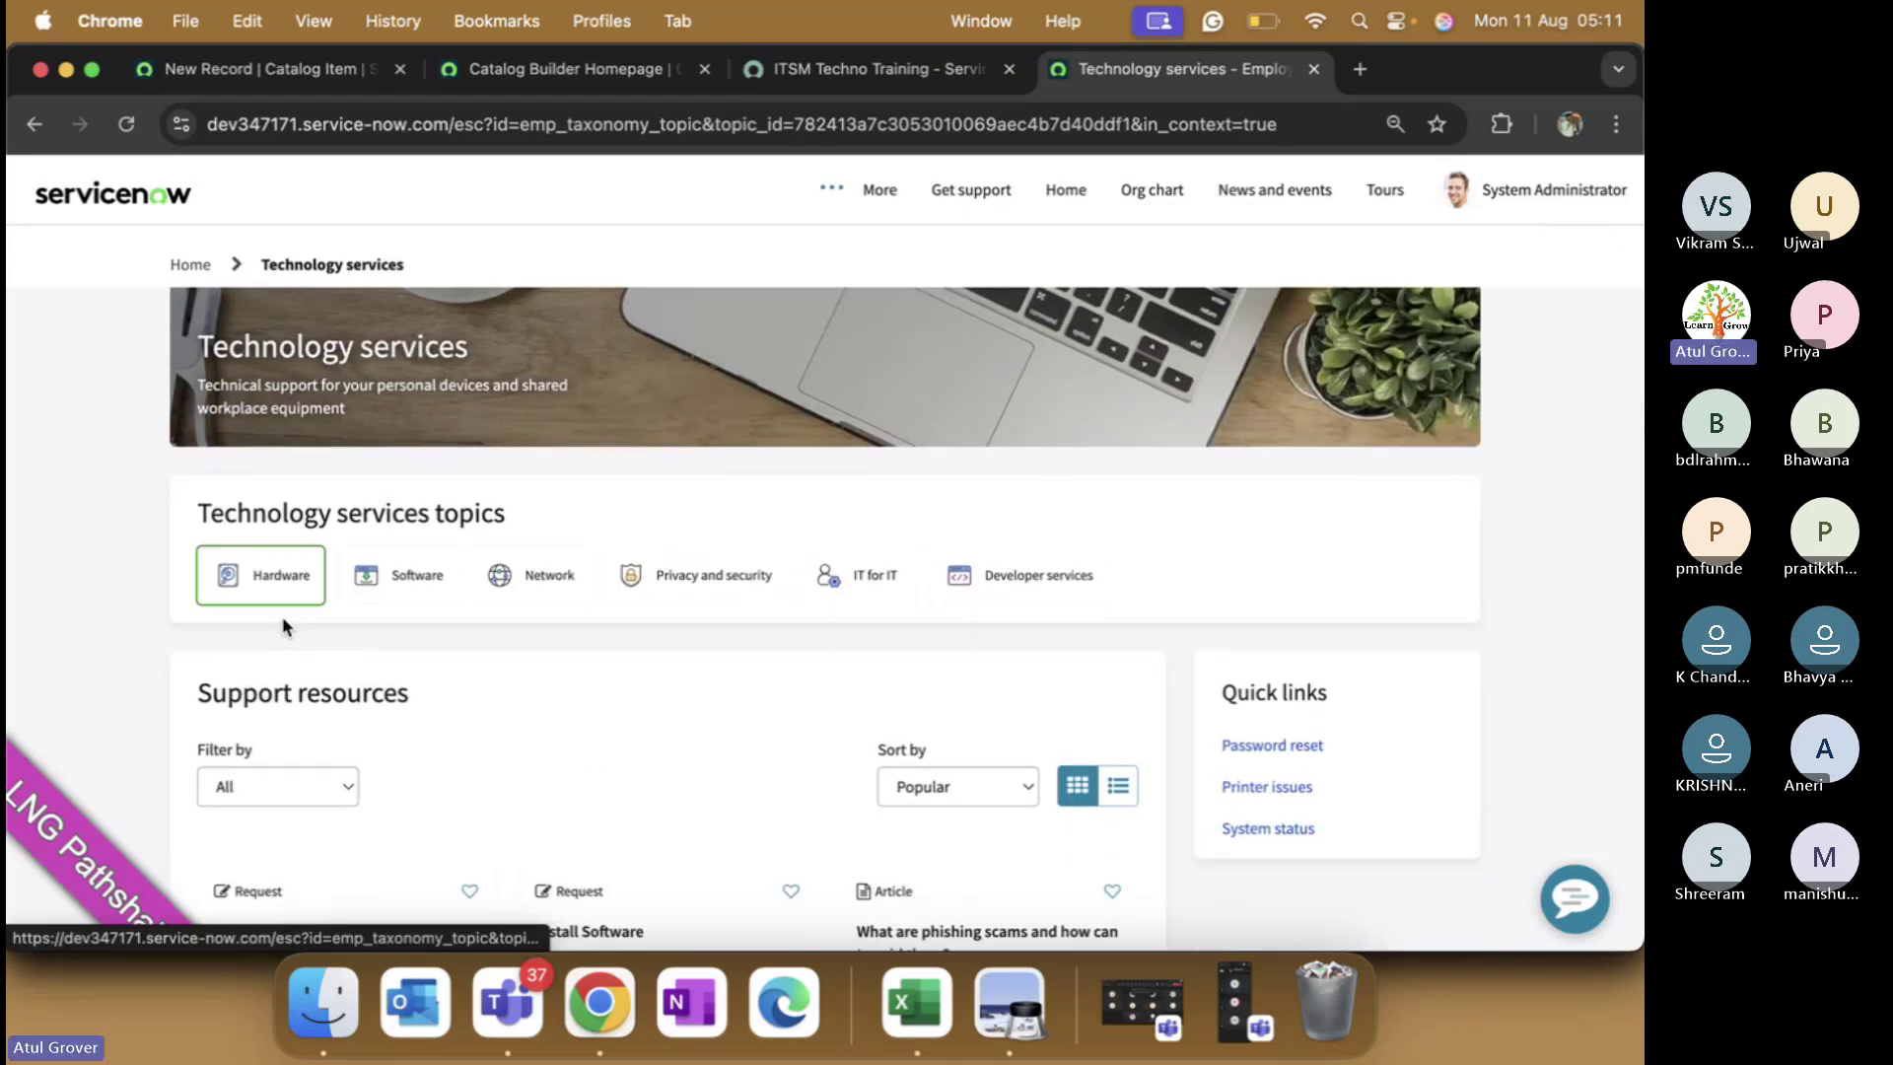
scroll(562, 623, "down", 5)
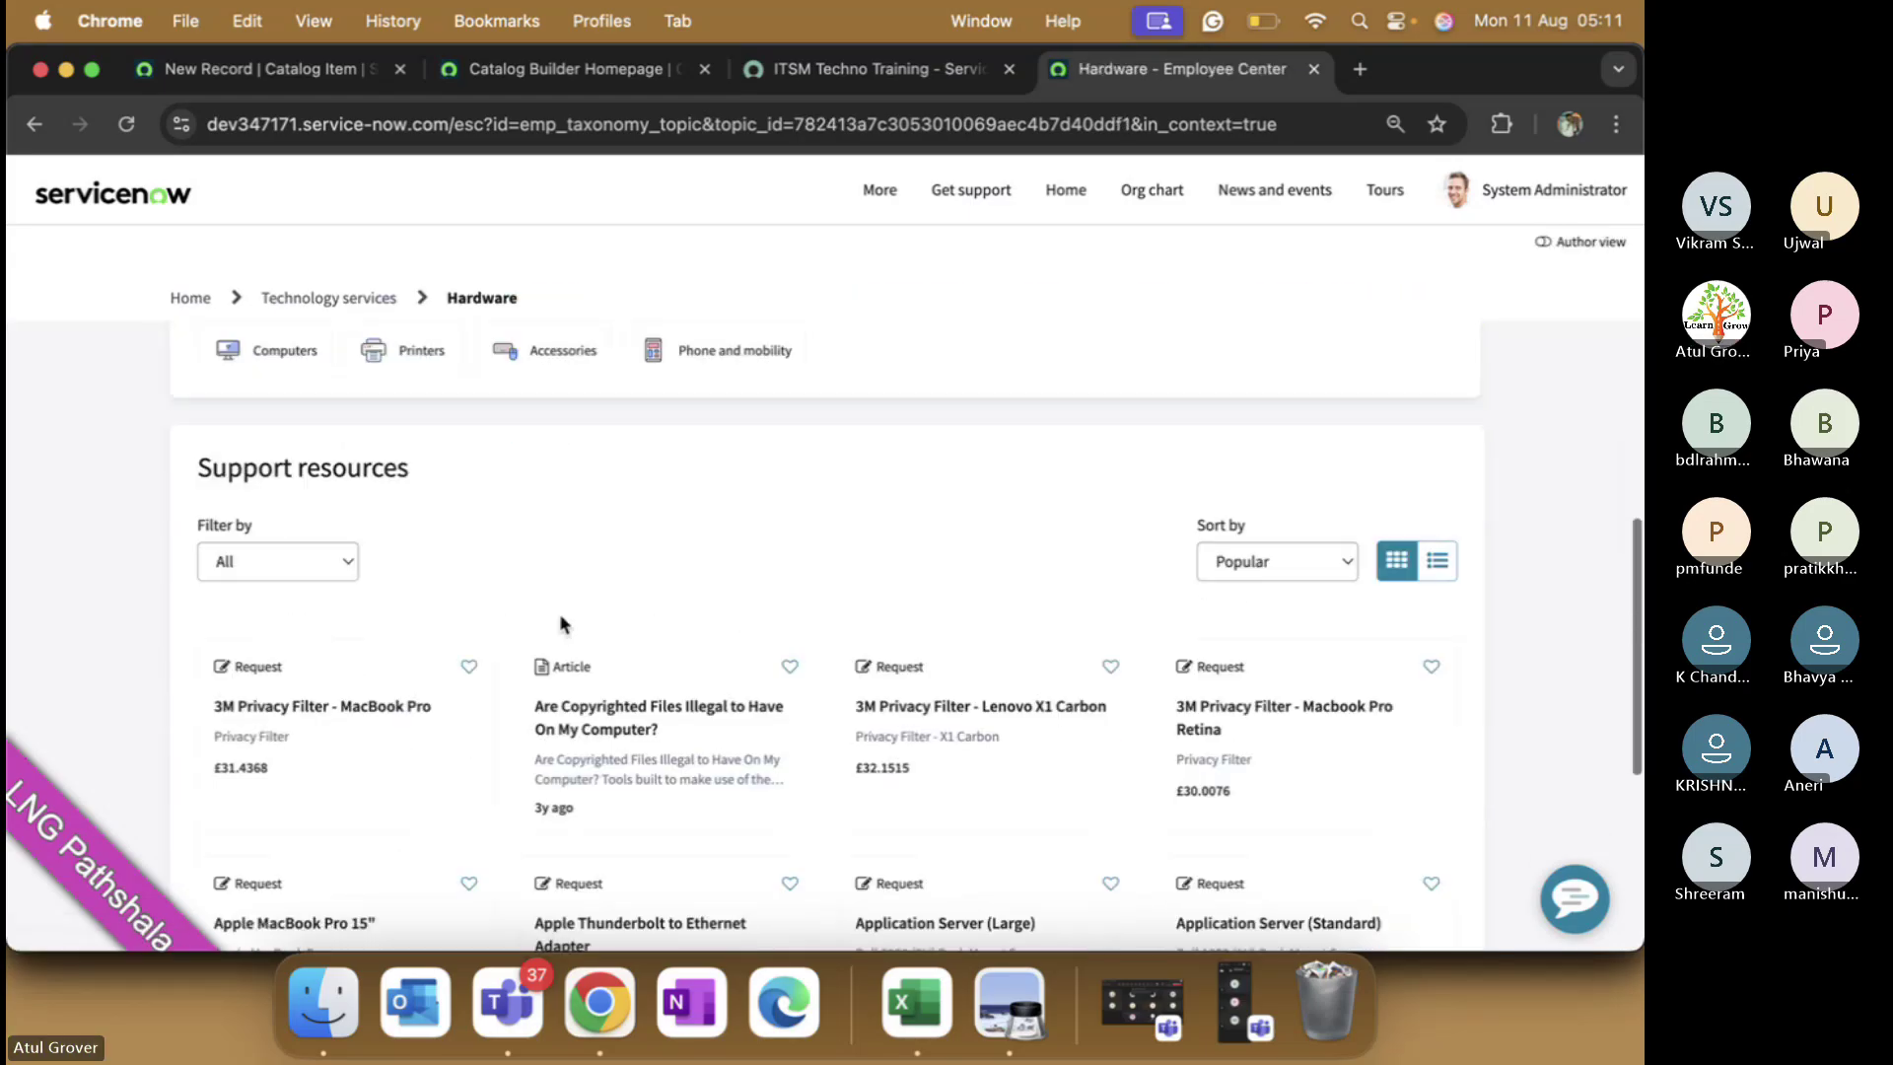
scroll(561, 623, "down", 5)
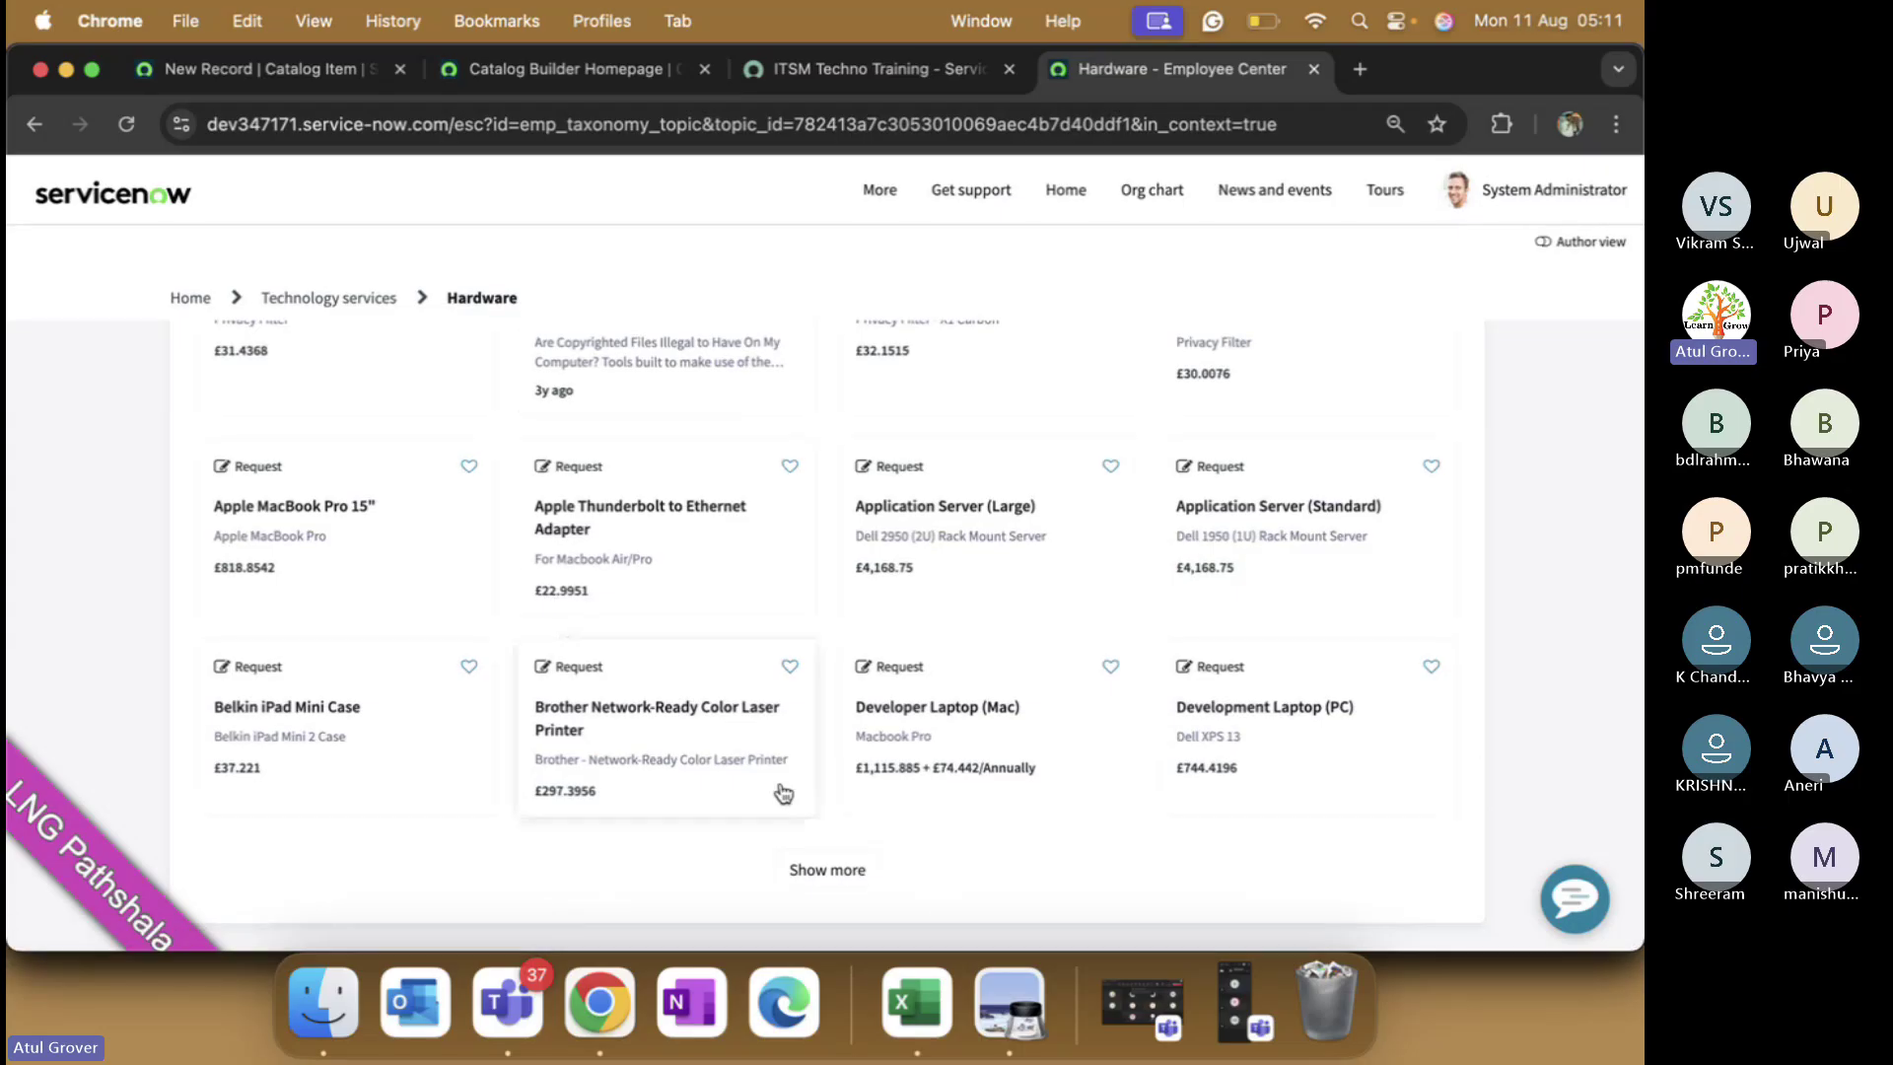
- Expand the Hardware support resources twice and look for the ITSM Techno Training request
left_click(849, 873)
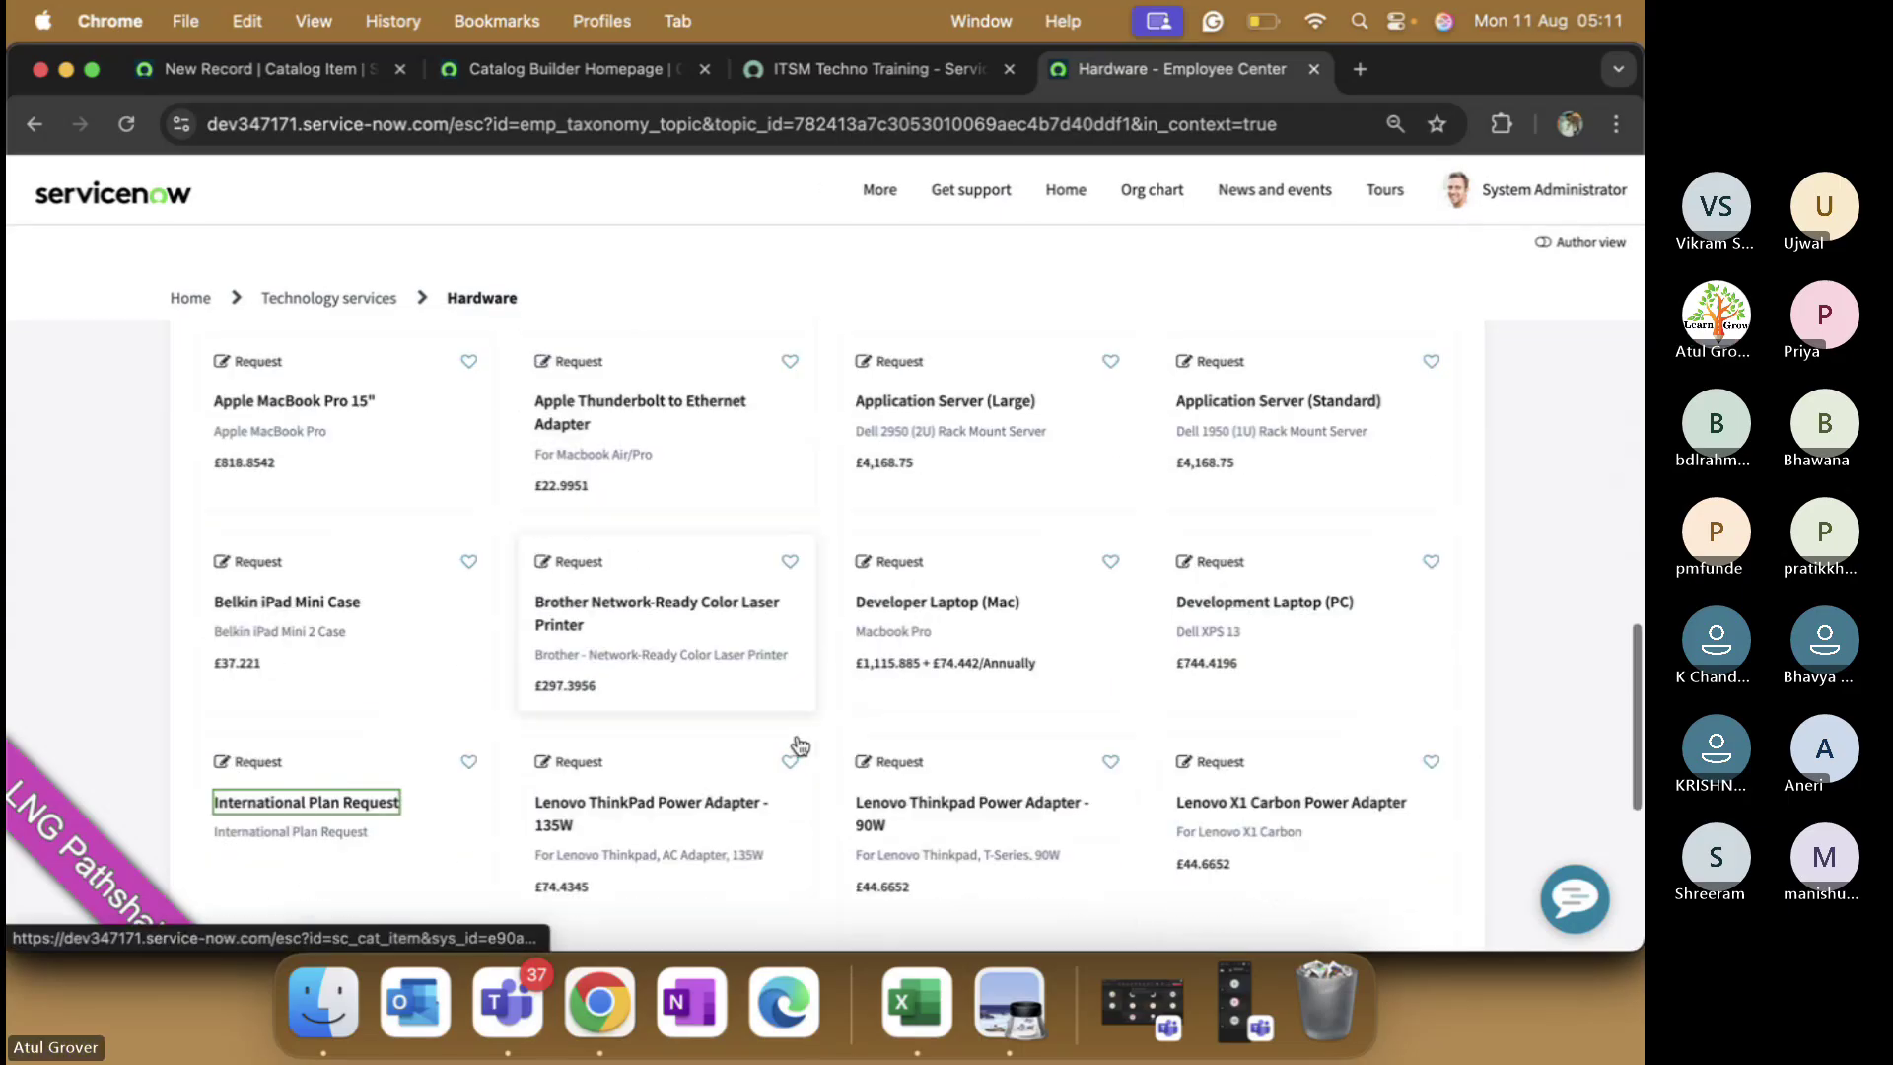
scroll(799, 744, "down", 3)
scroll(796, 744, "down", 5)
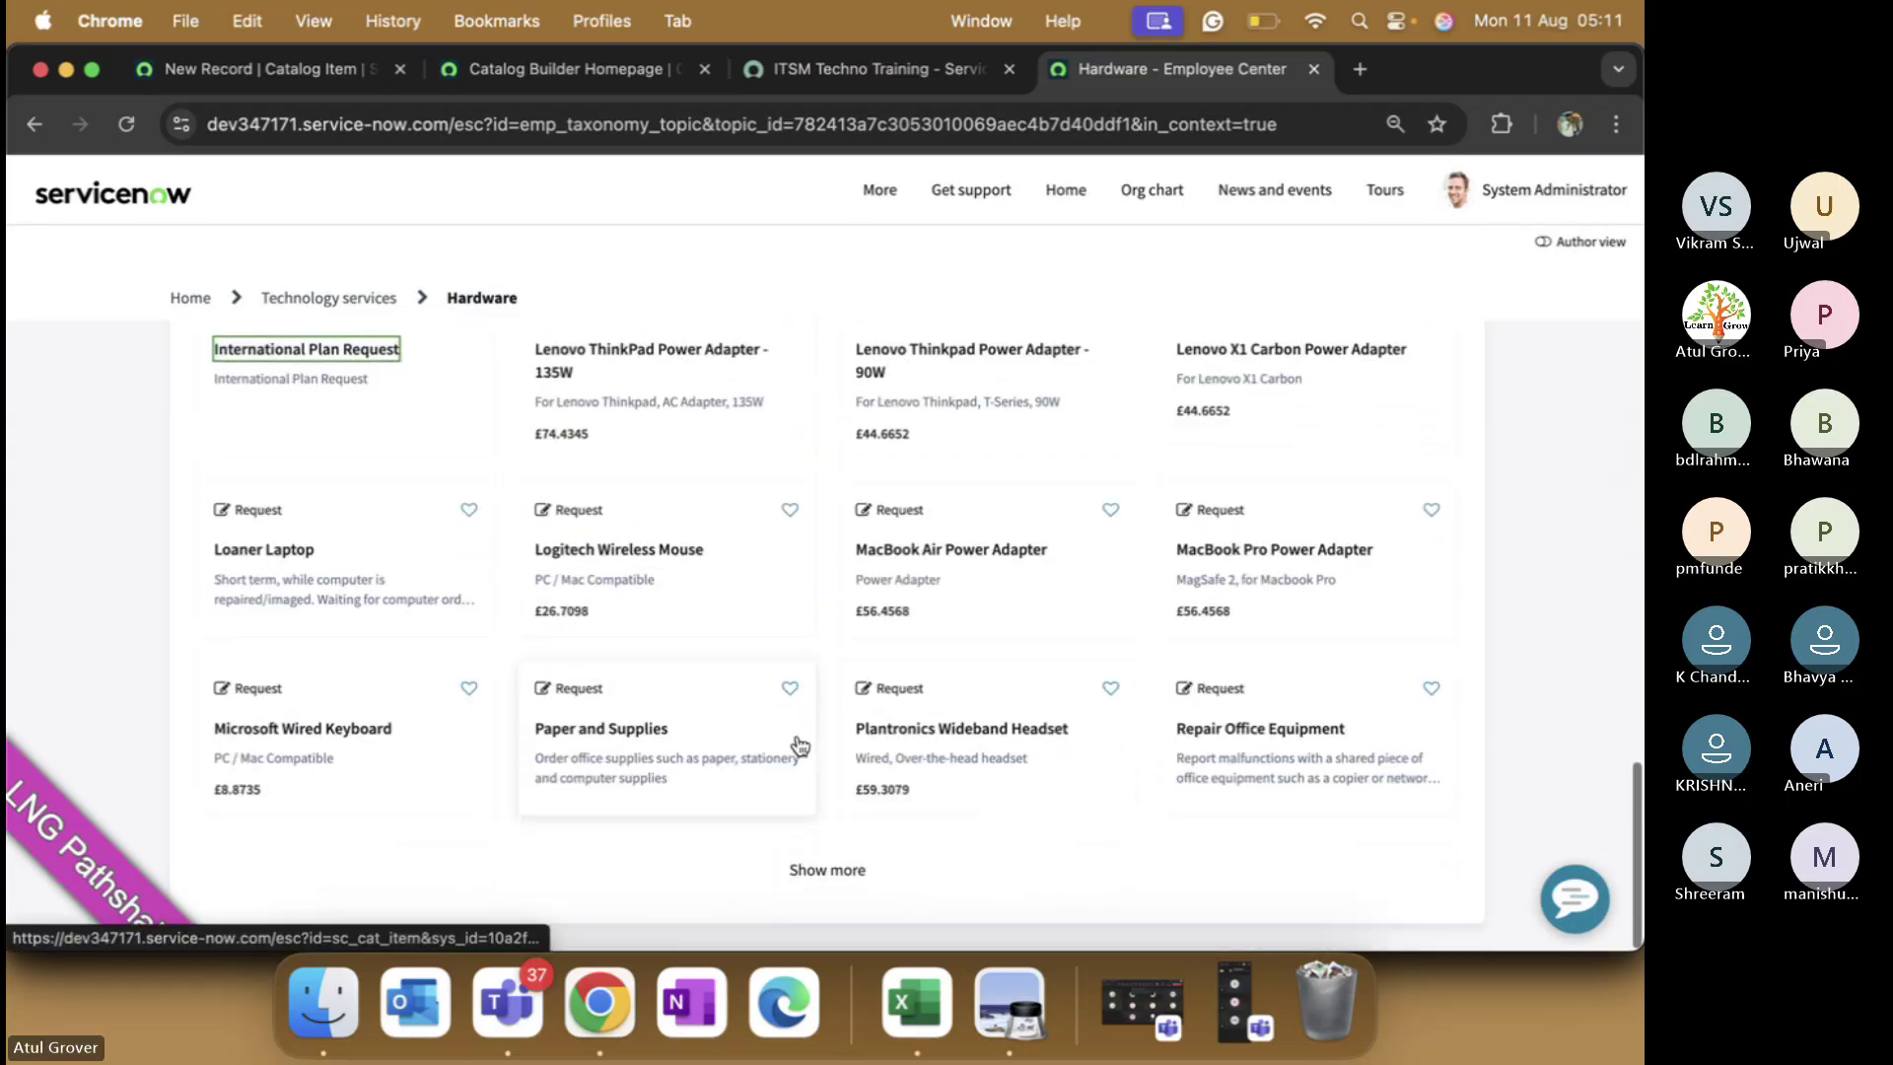
left_click(853, 865)
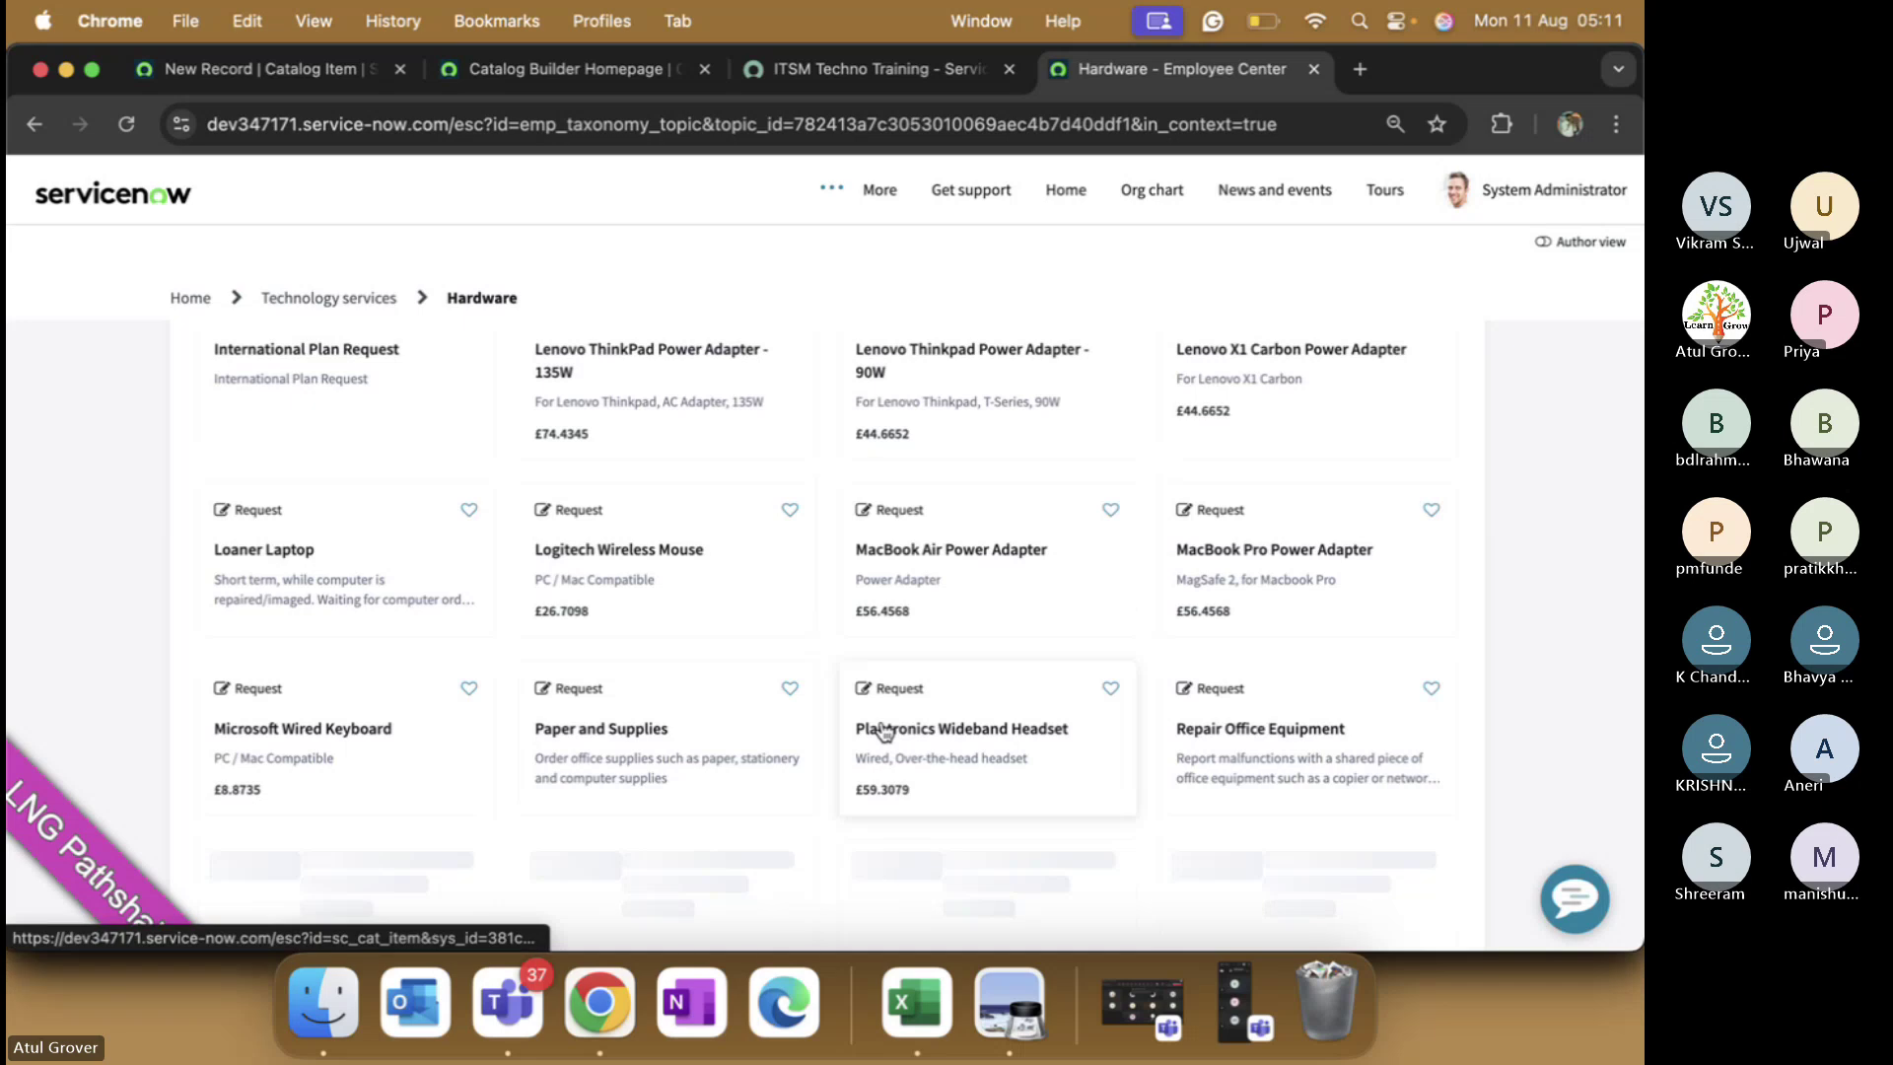
scroll(880, 730, "down", 5)
scroll(884, 729, "down", 2)
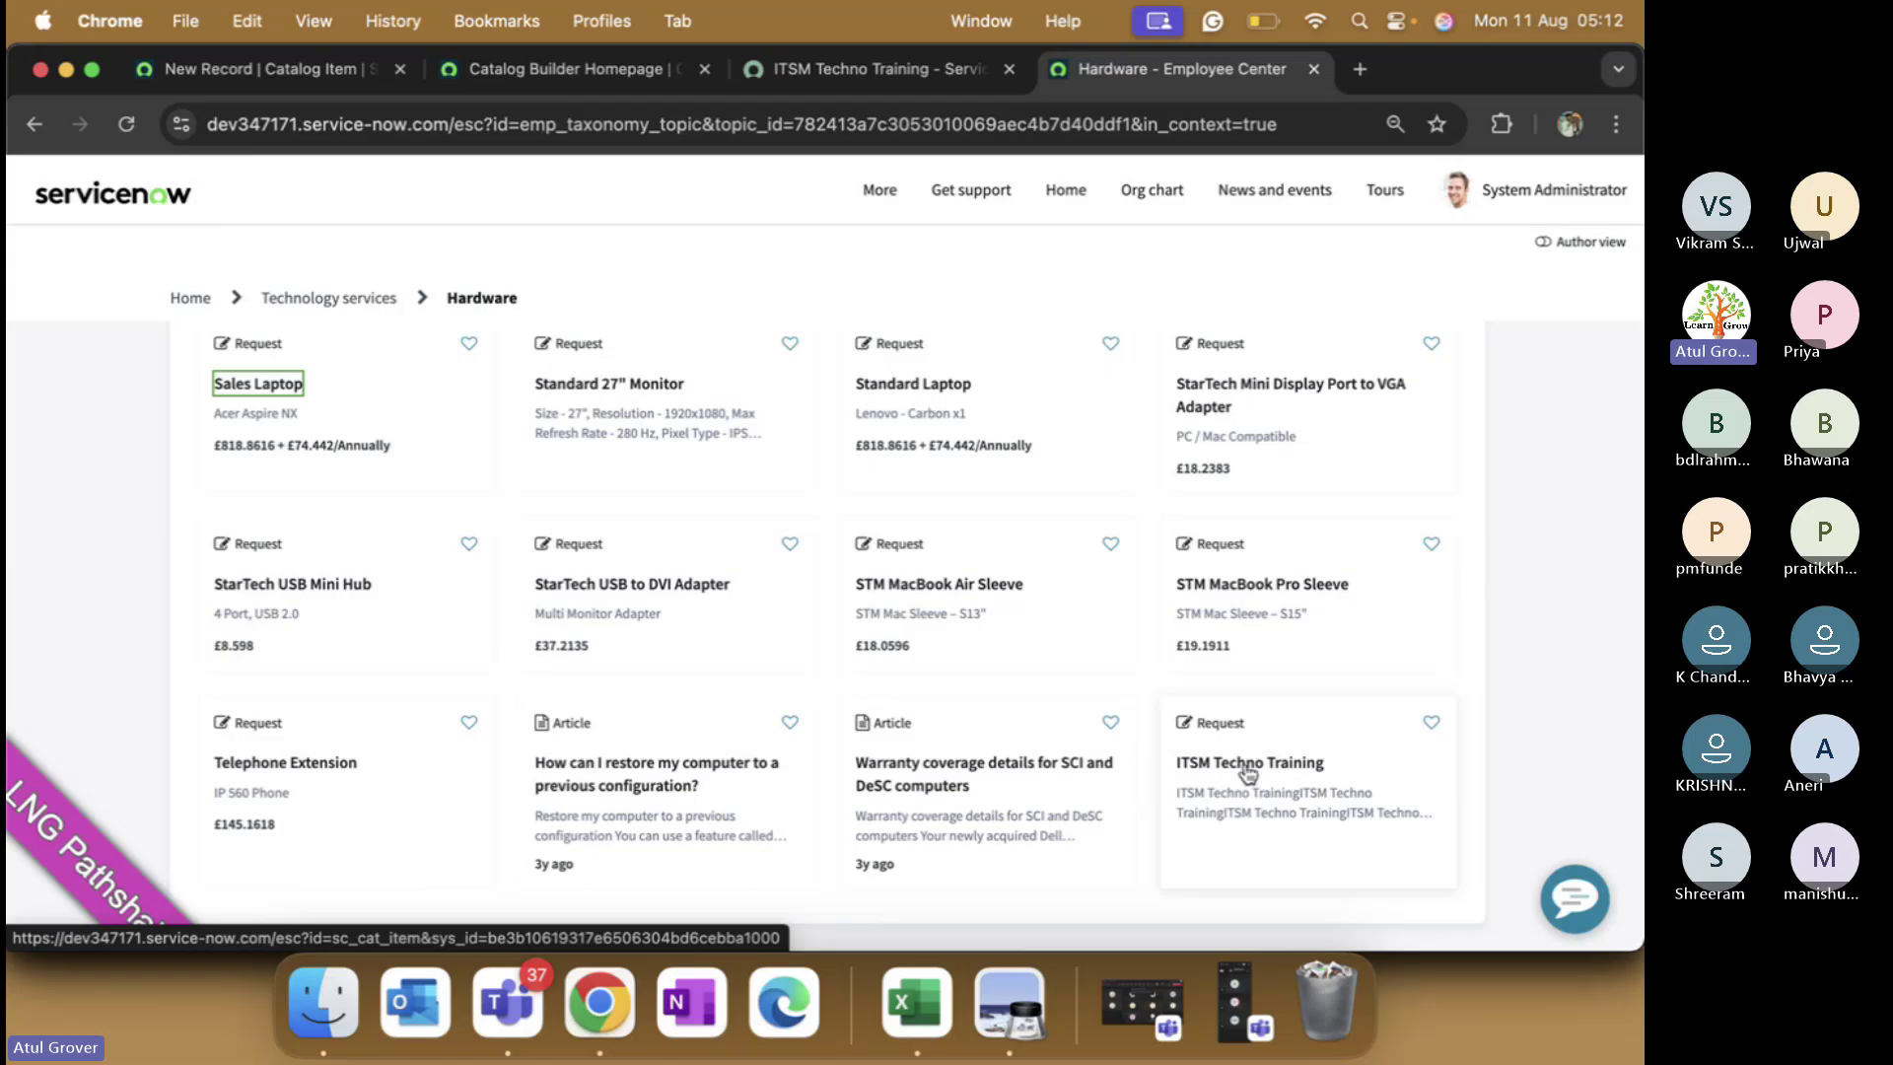
- Back in Catalog Builder, review the questions, scripts and portal settings of ITSM Techno Training, and close the item preview
left_click(528, 74)
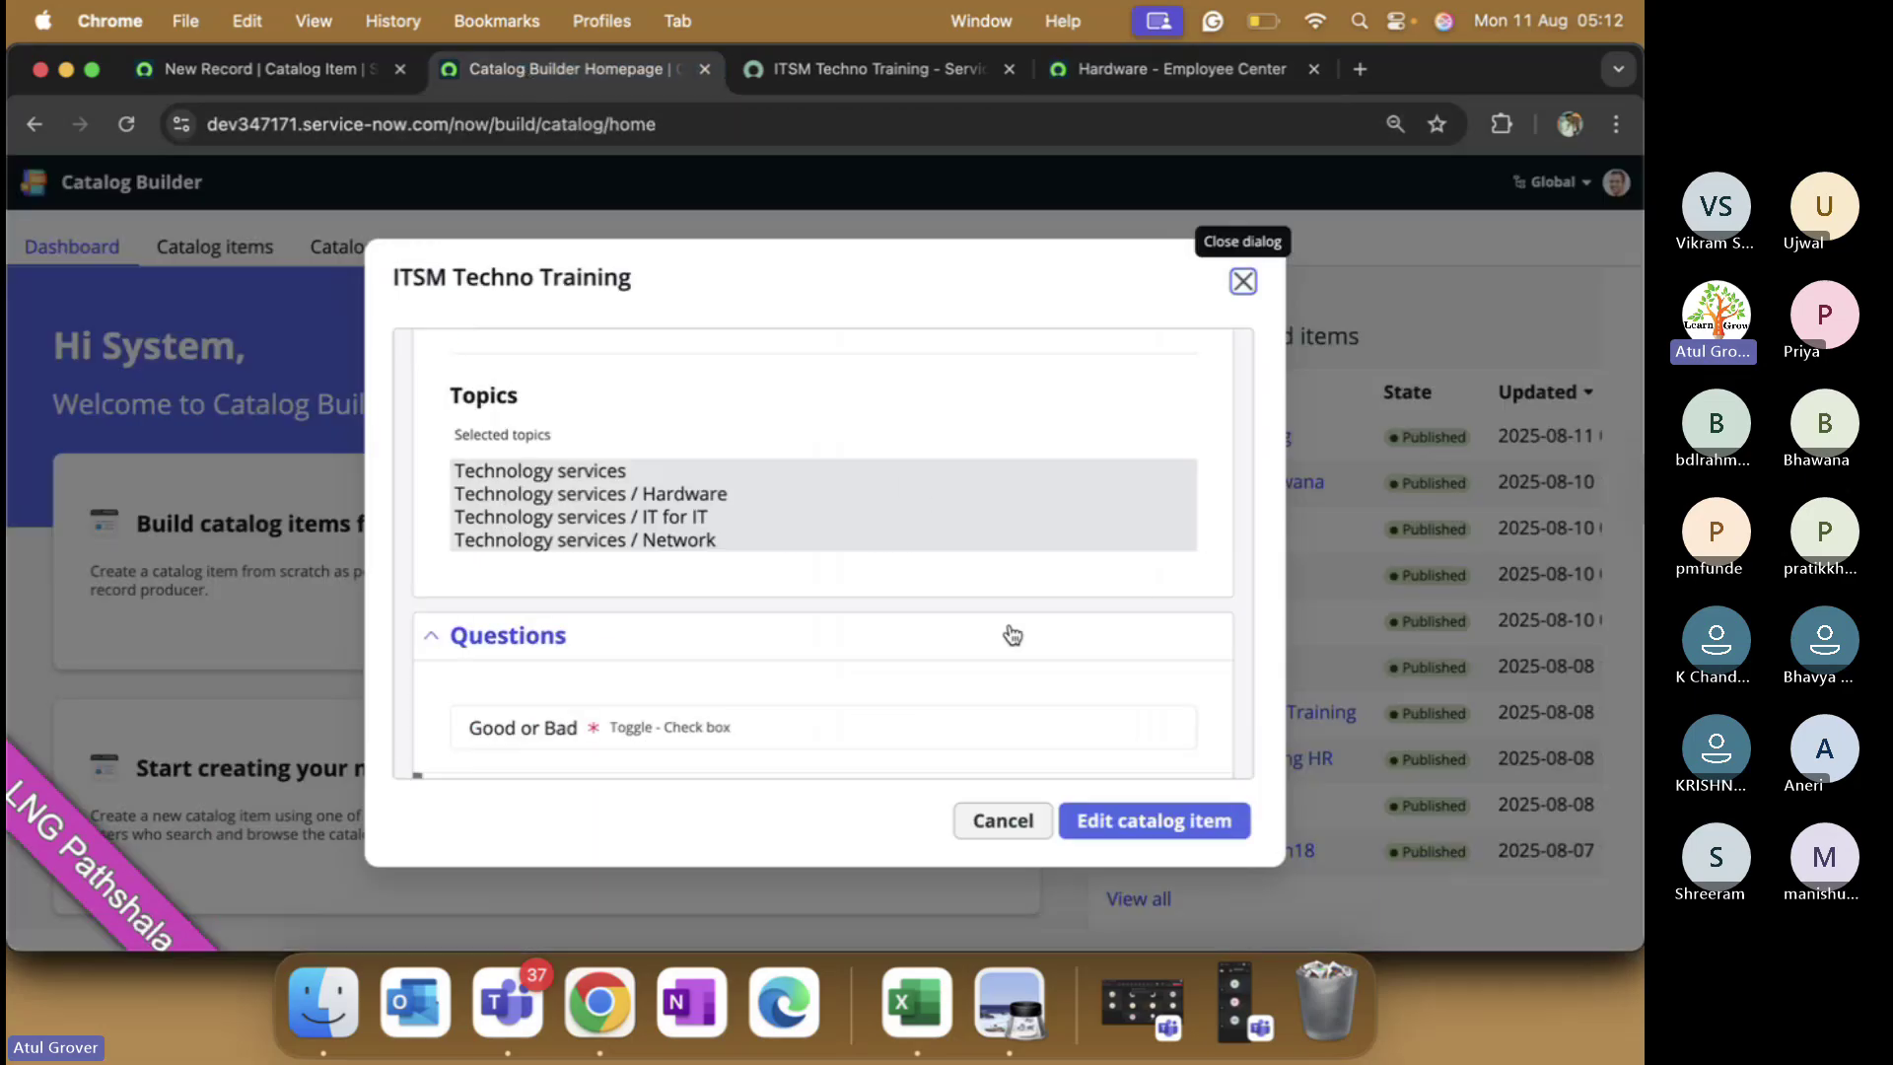
scroll(1012, 634, "down", 10)
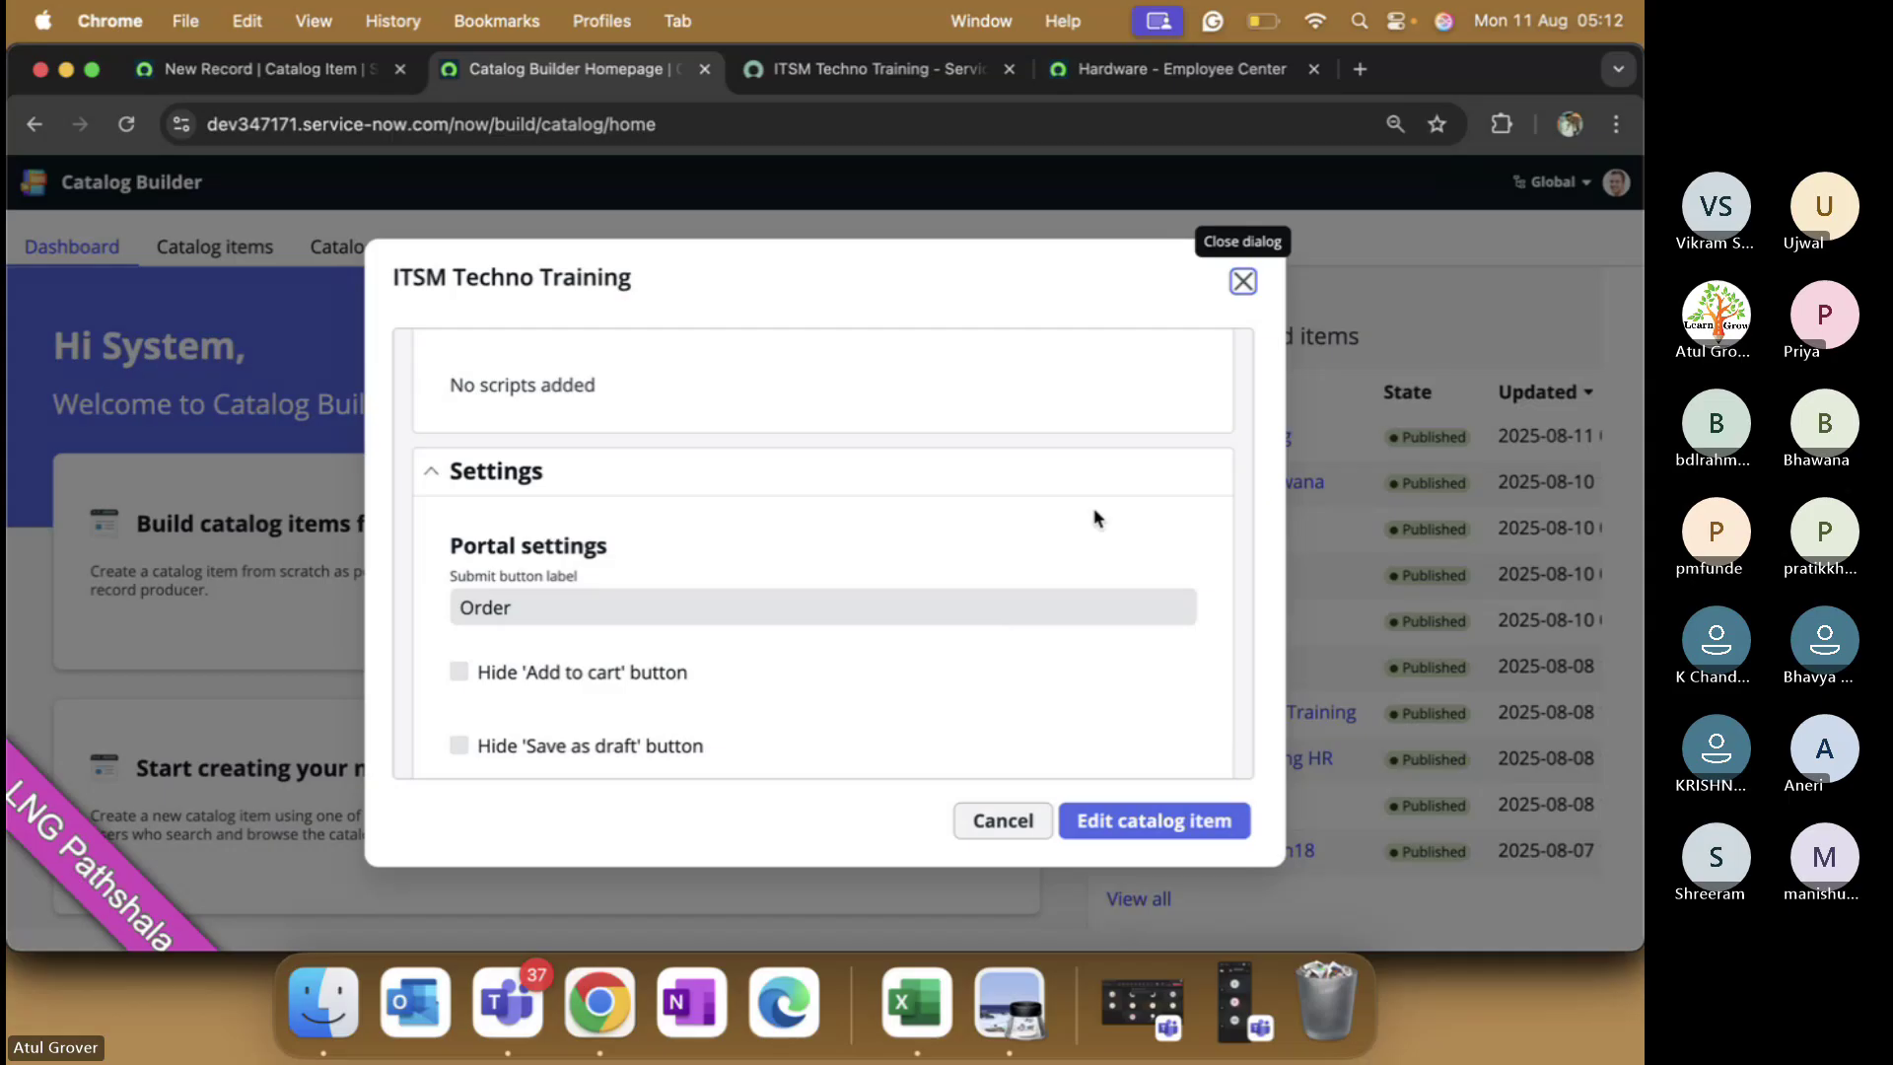
left_click(1240, 284)
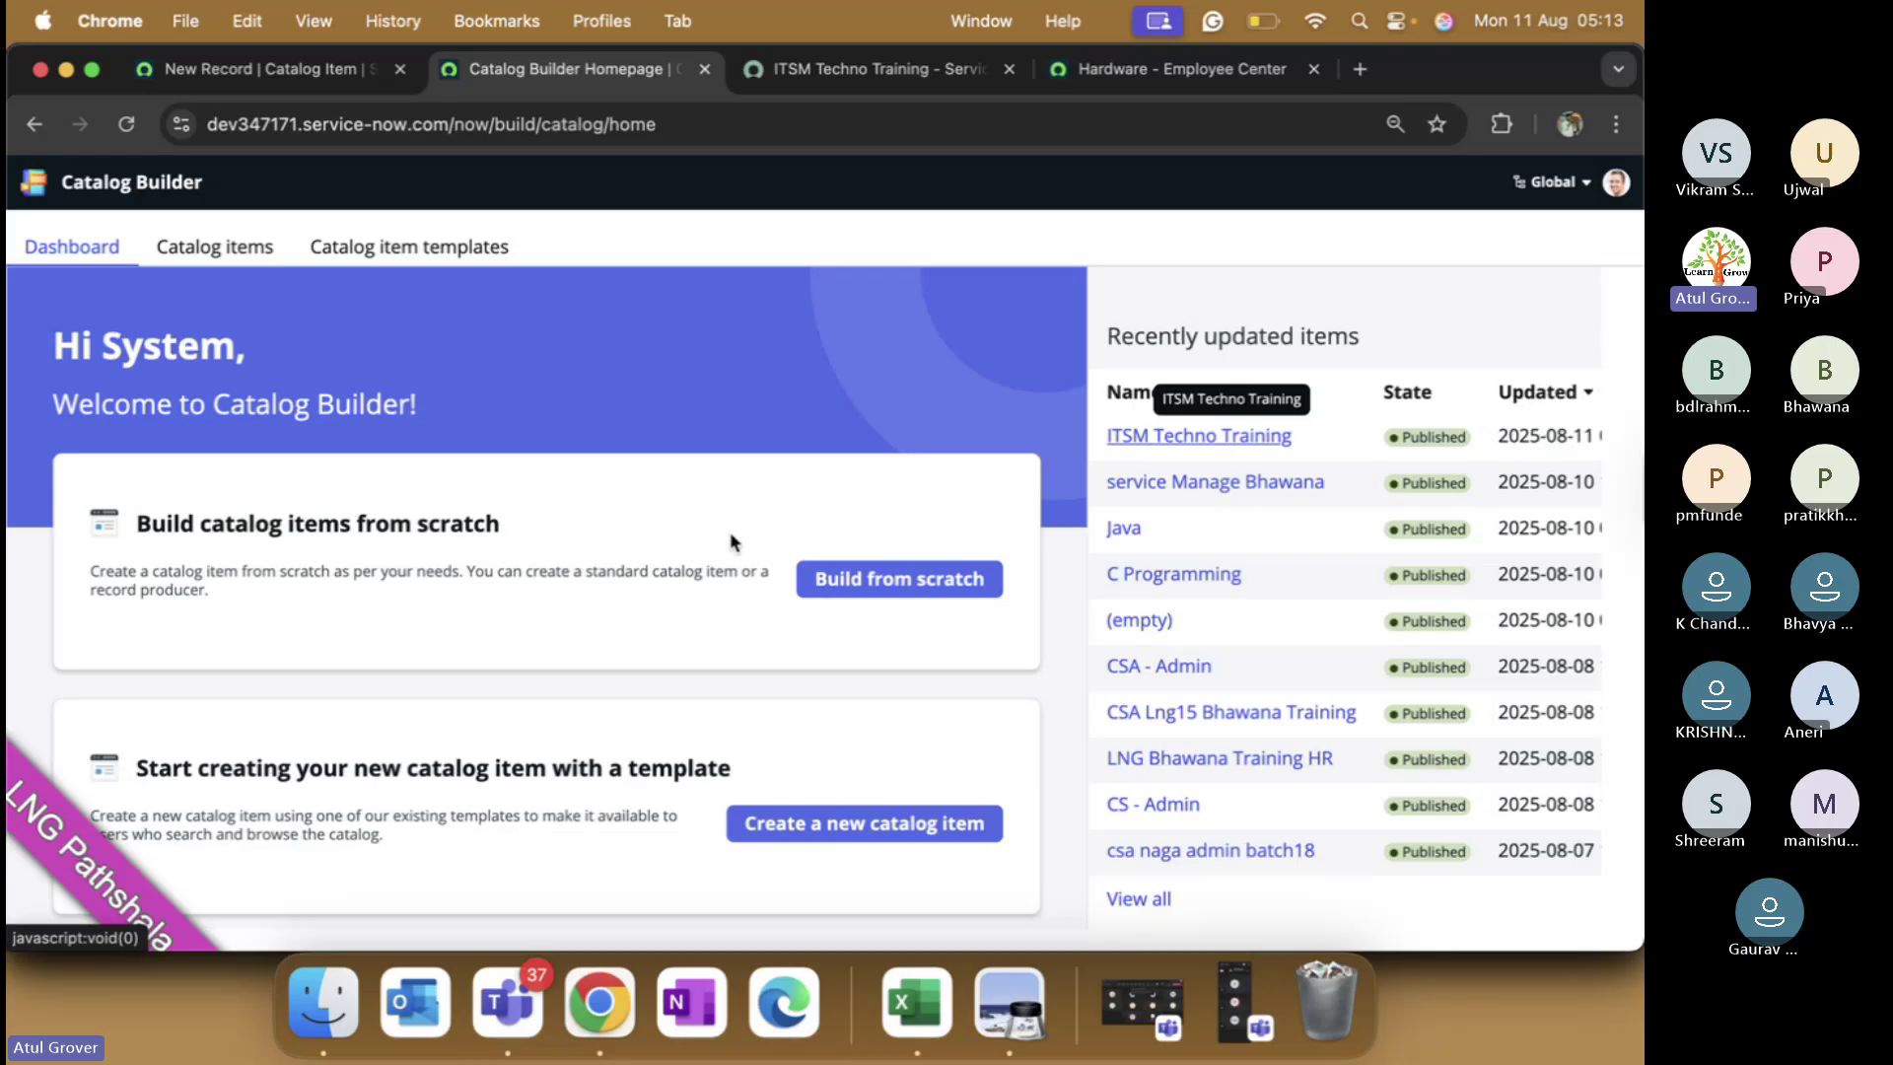
- Switch to the Microsoft Teams meeting window, dismiss the recording and transcription notice, and return to Chrome
scroll(724, 537, "down", 4)
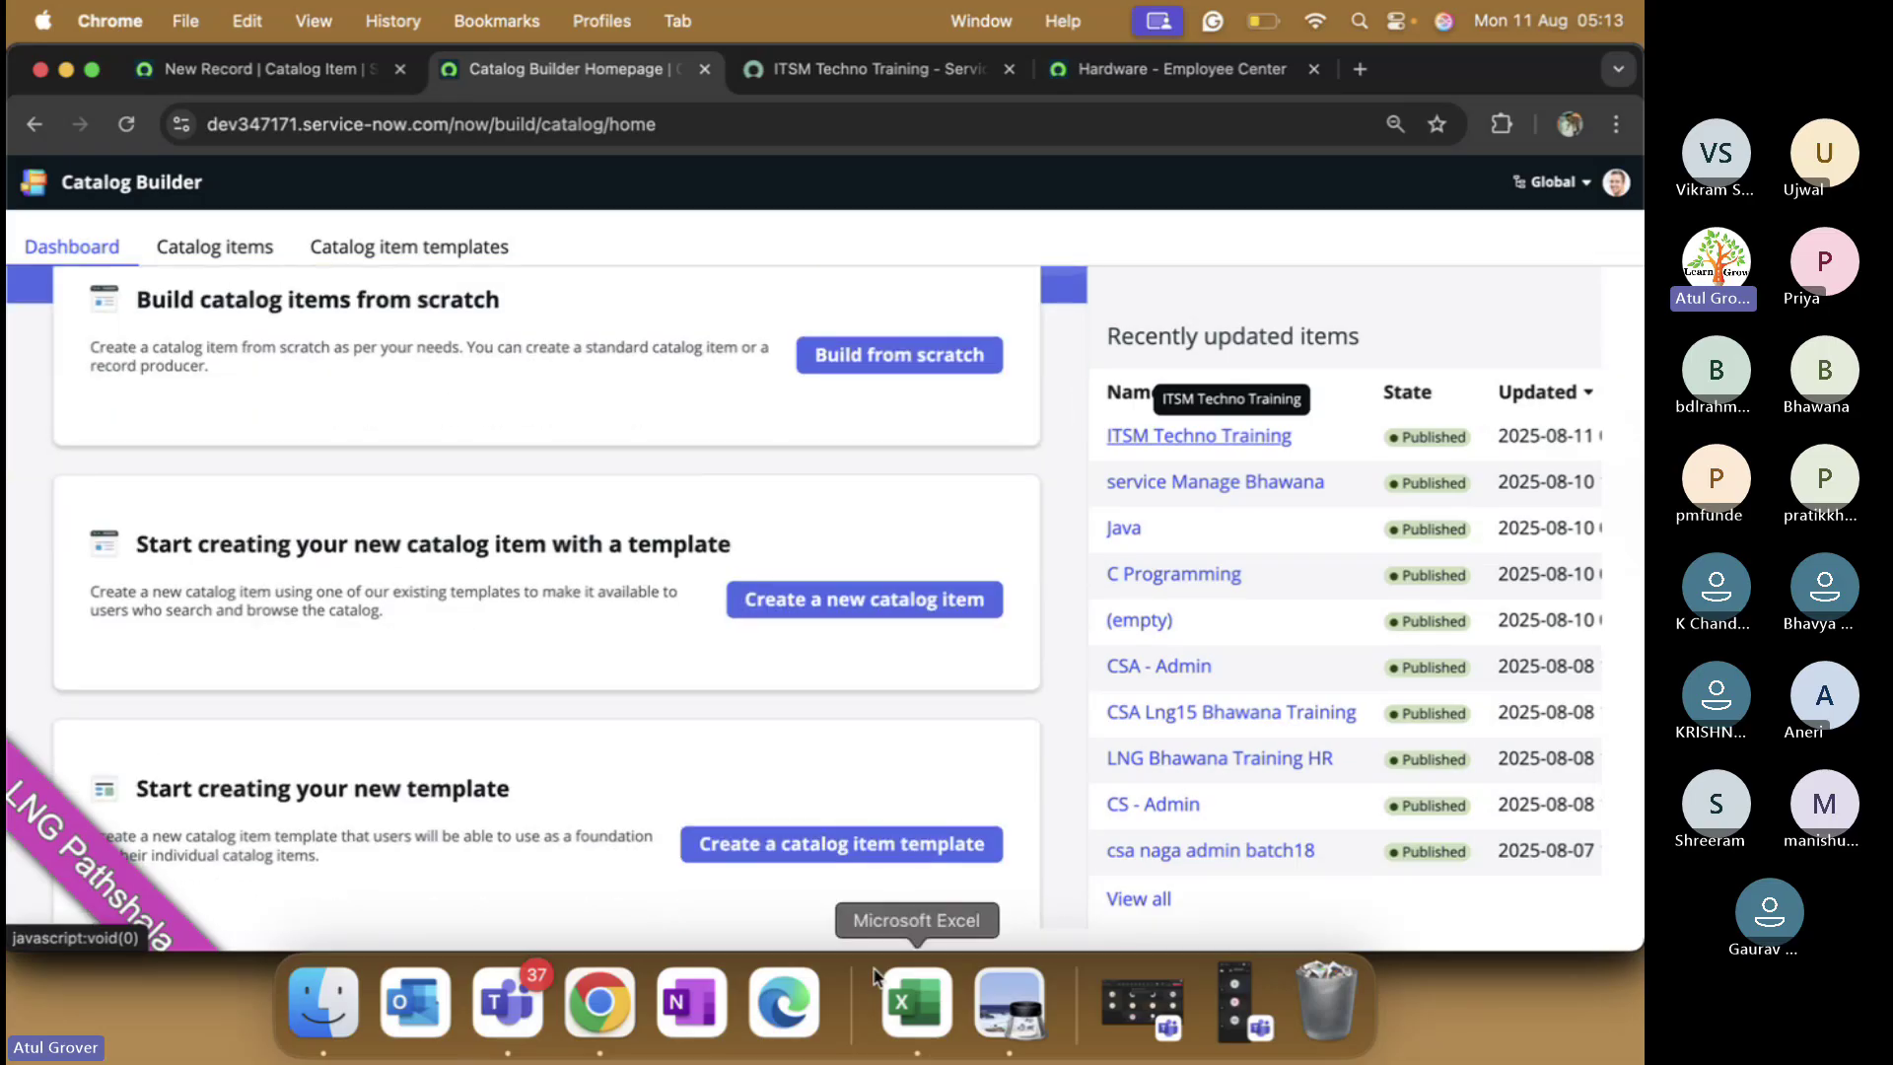
key("ctrl+Up")
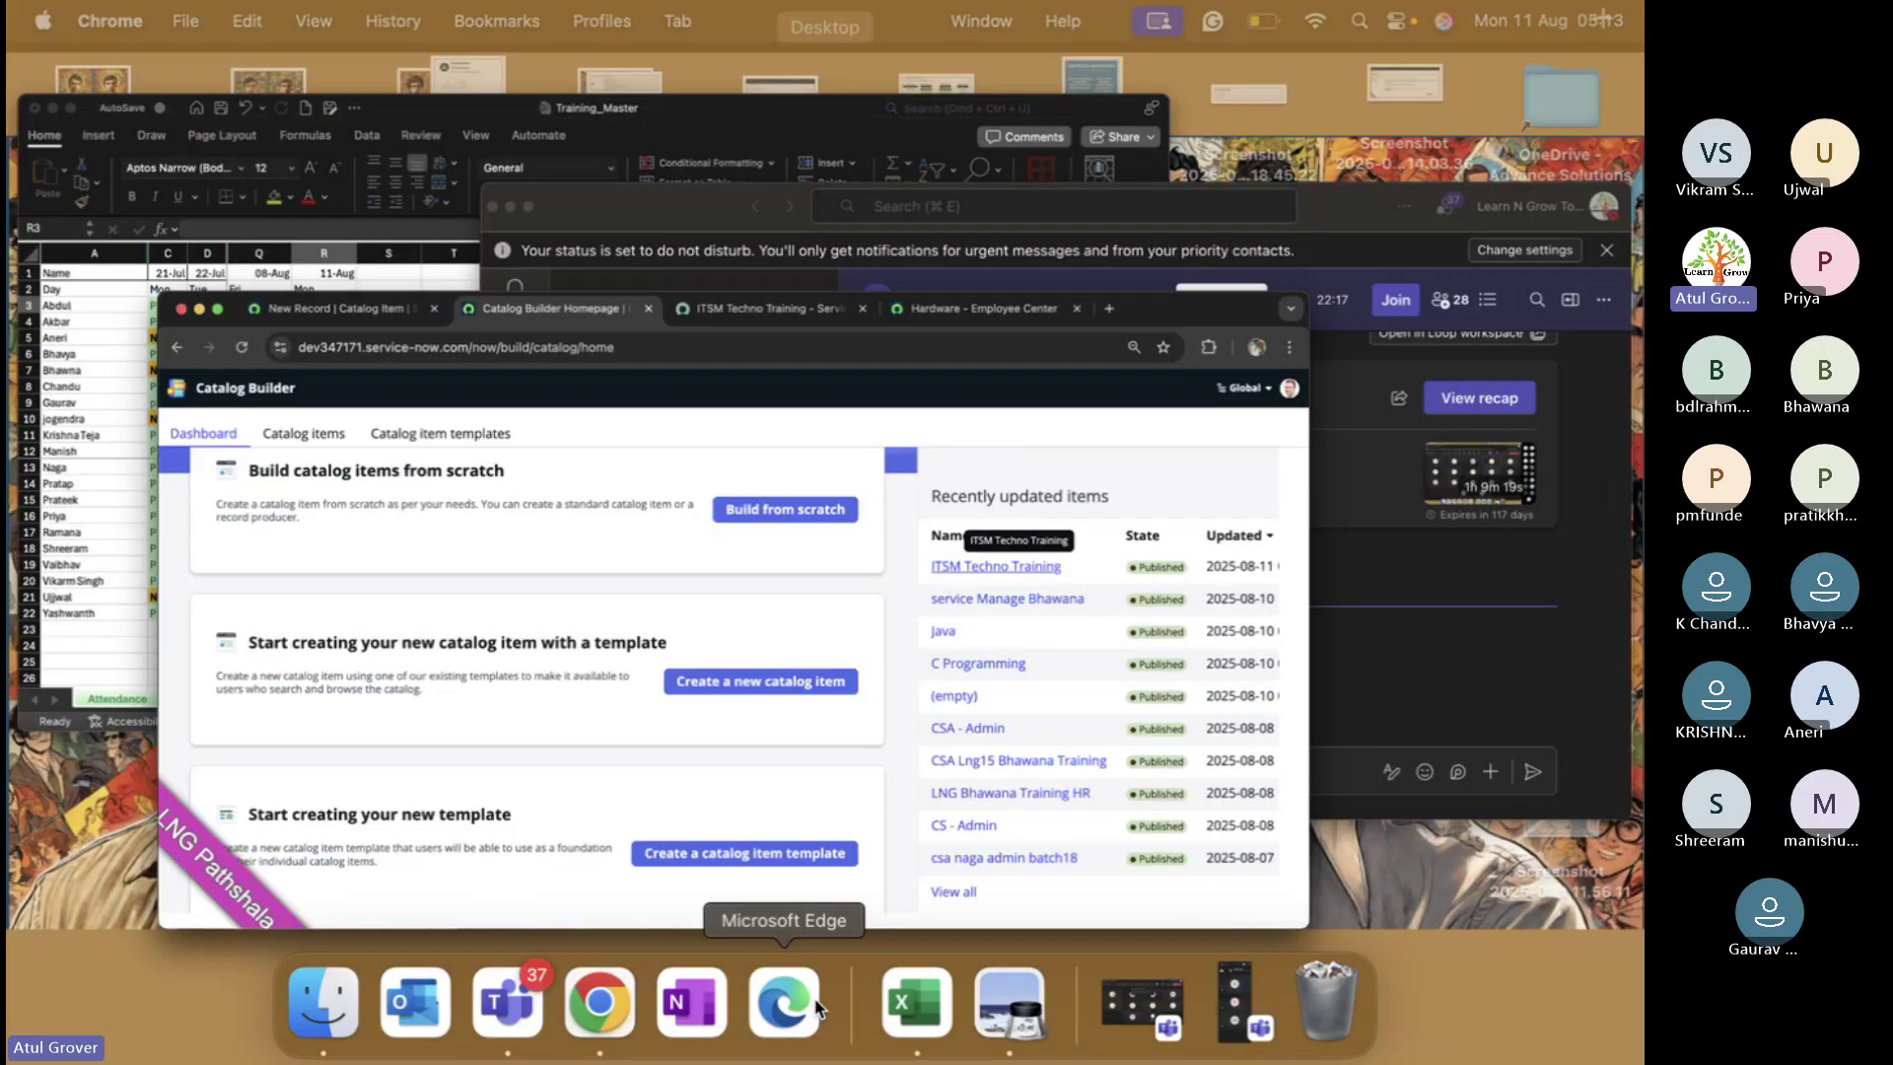
left_click(1262, 443)
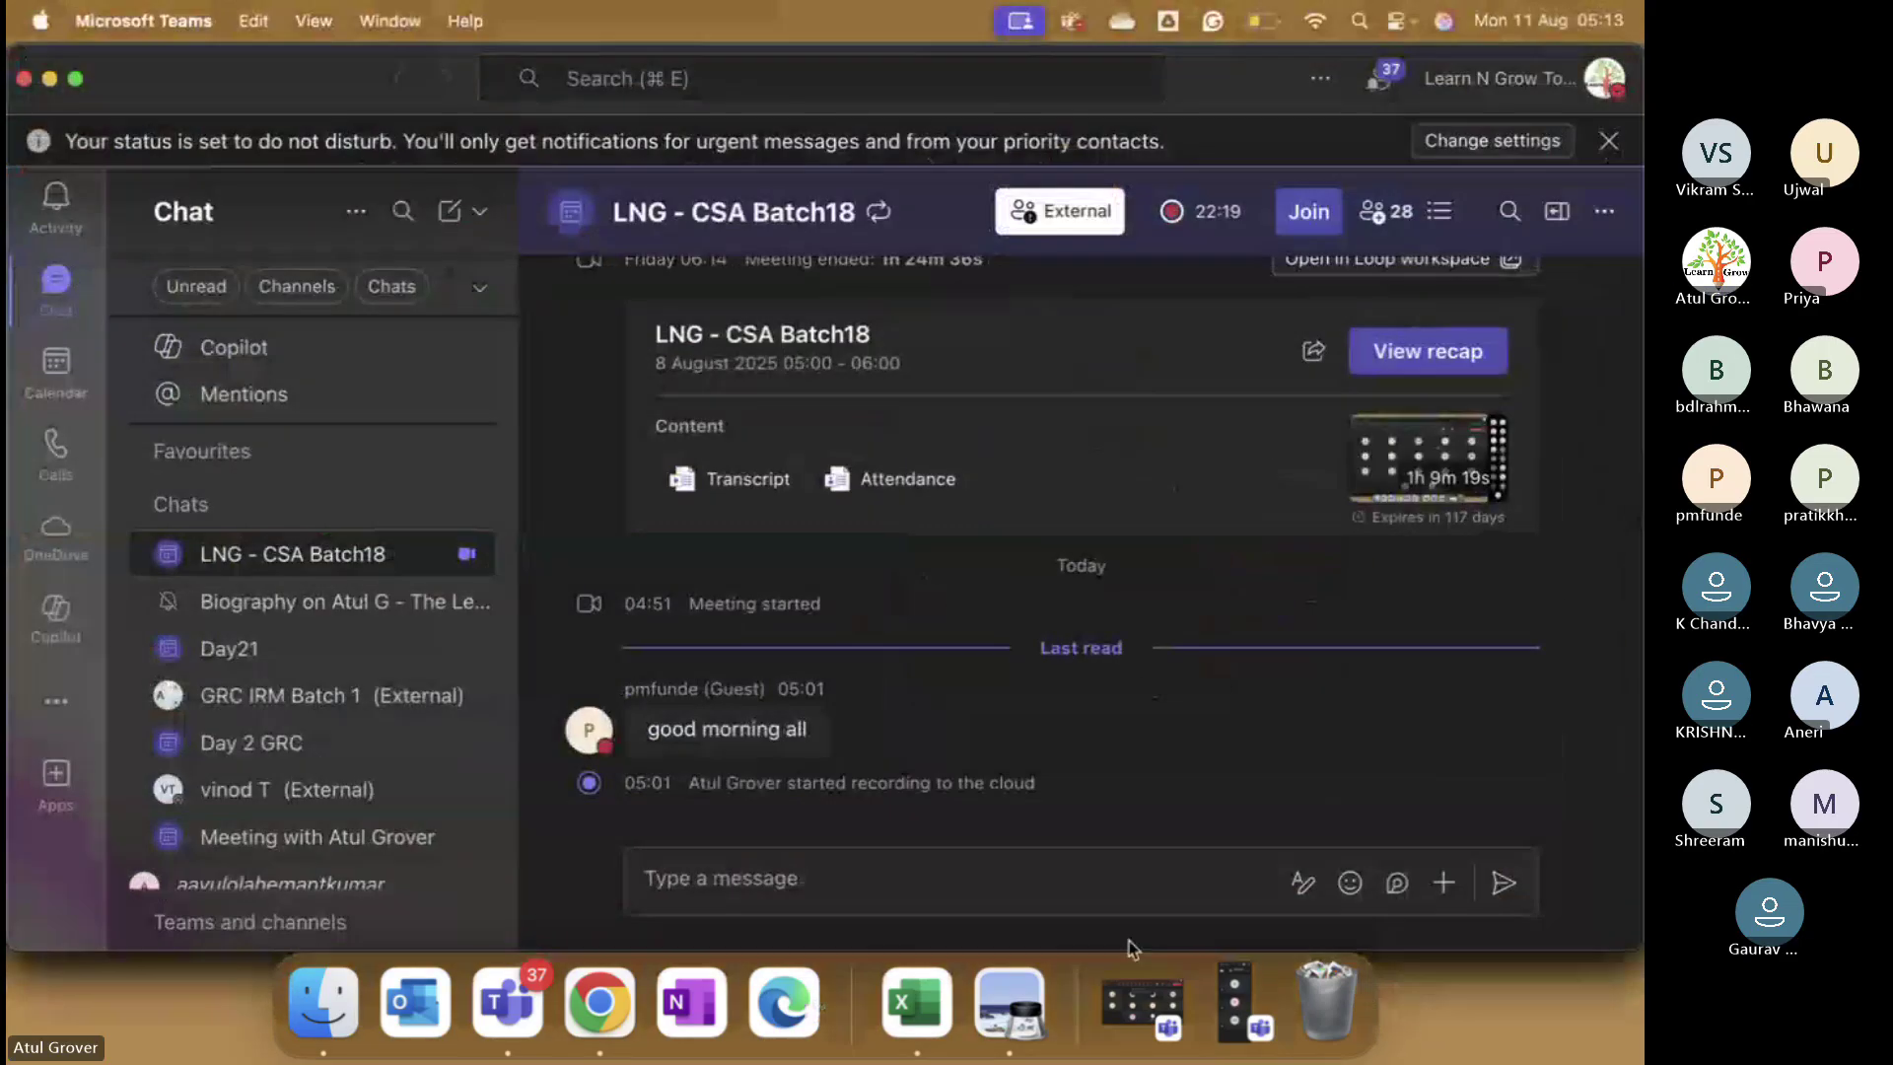
left_click(1141, 1000)
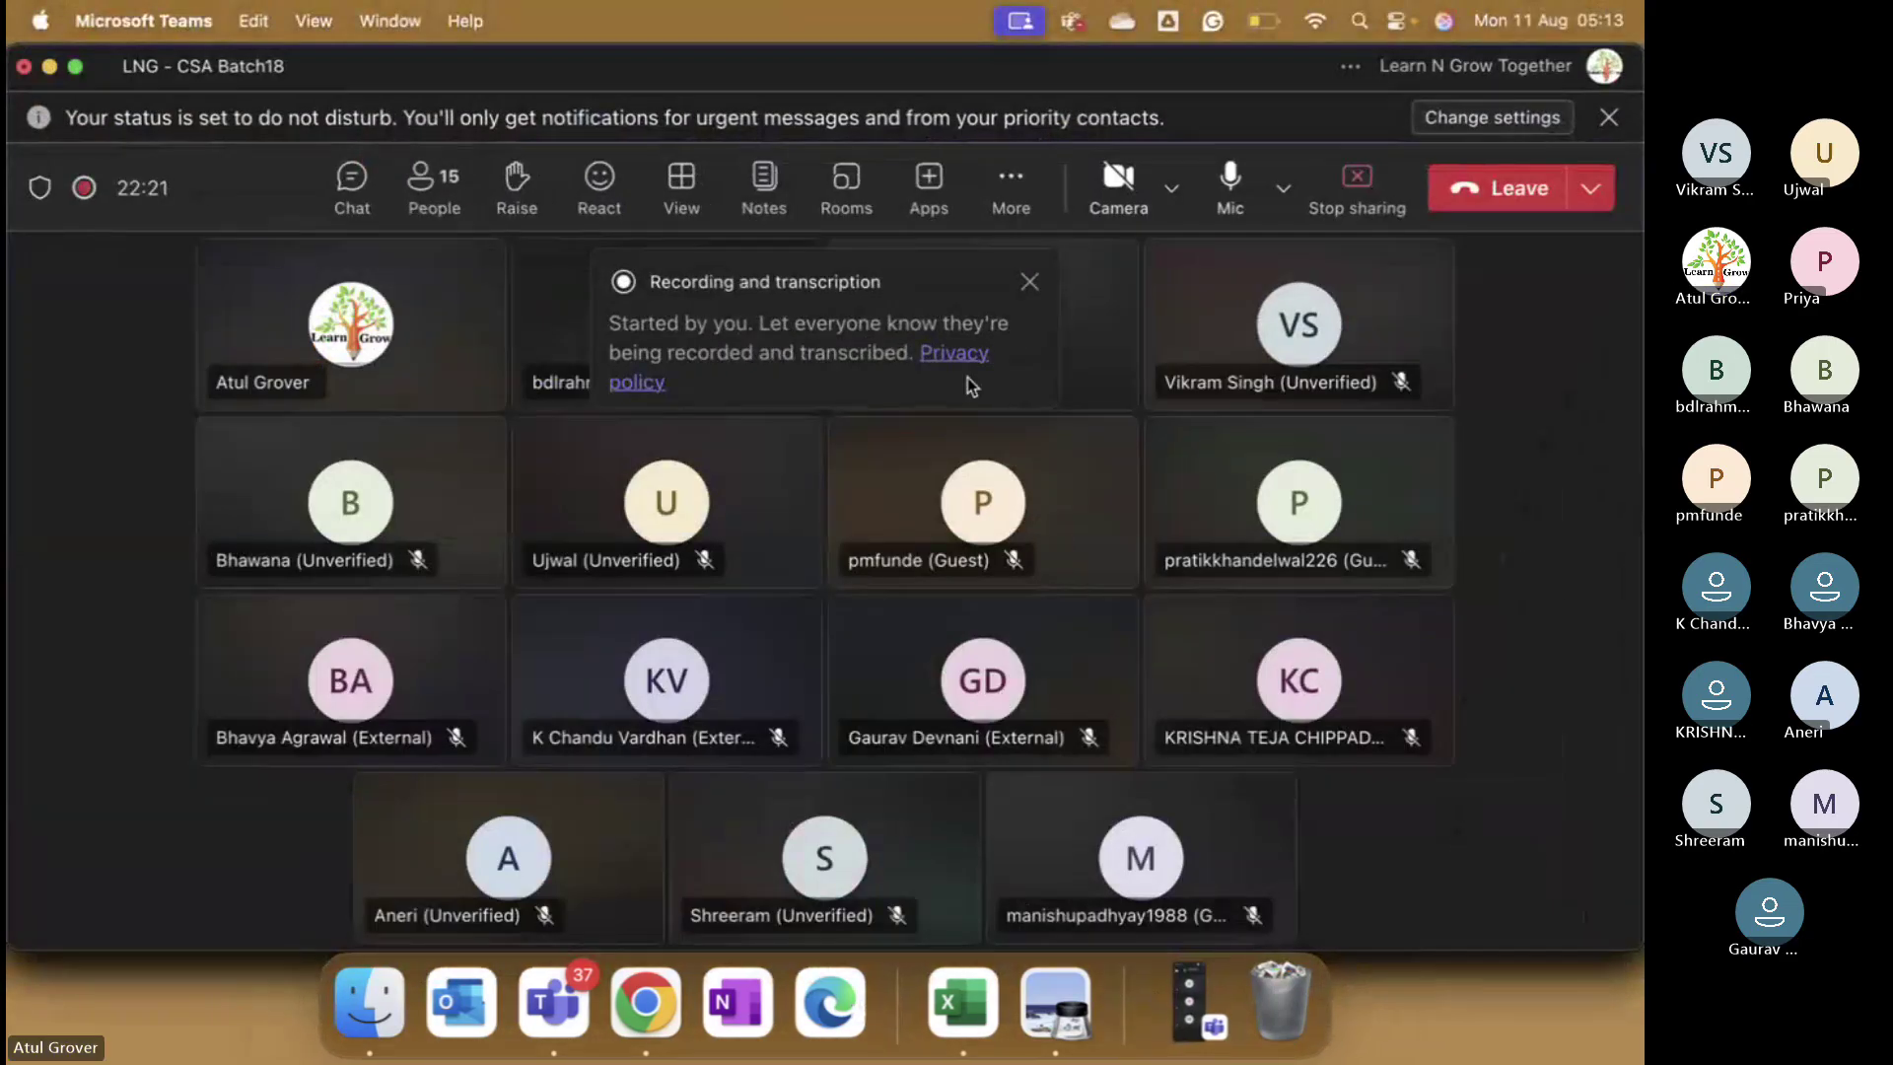
left_click(1026, 282)
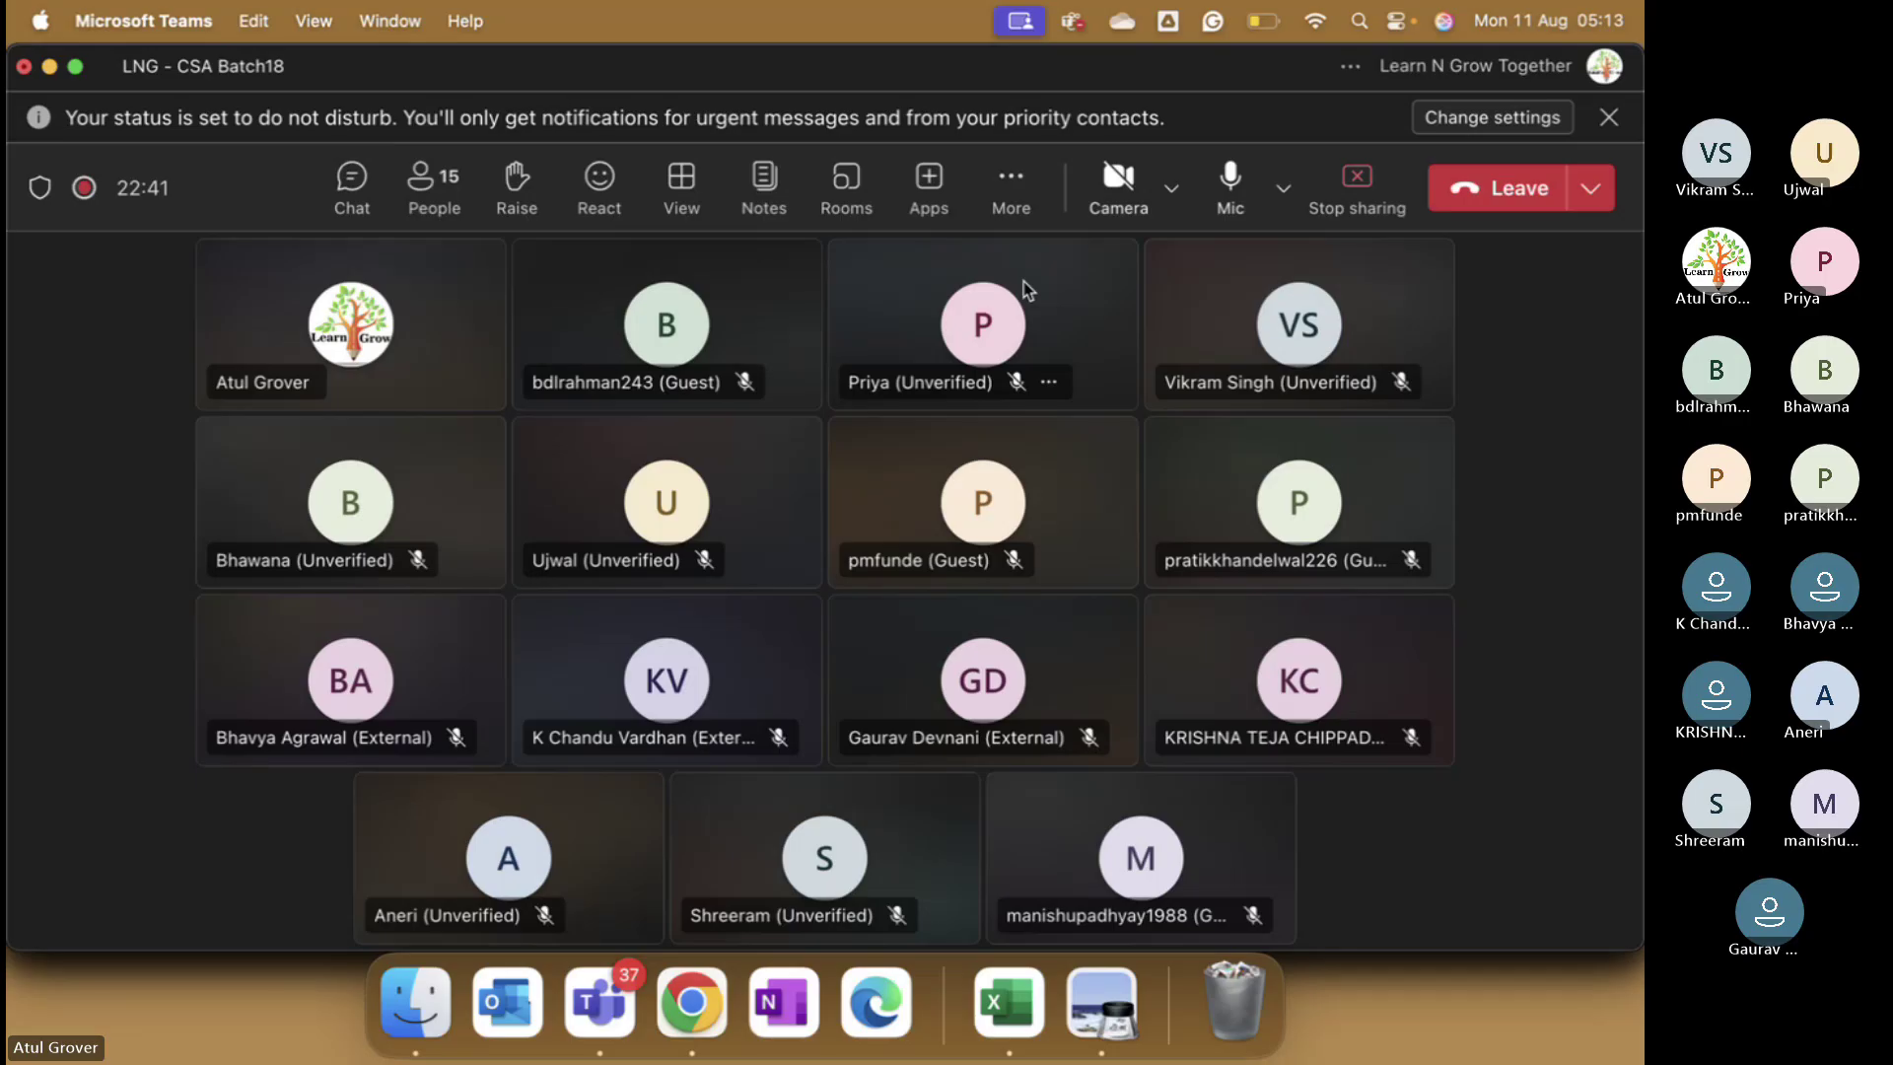
key("super+Tab")
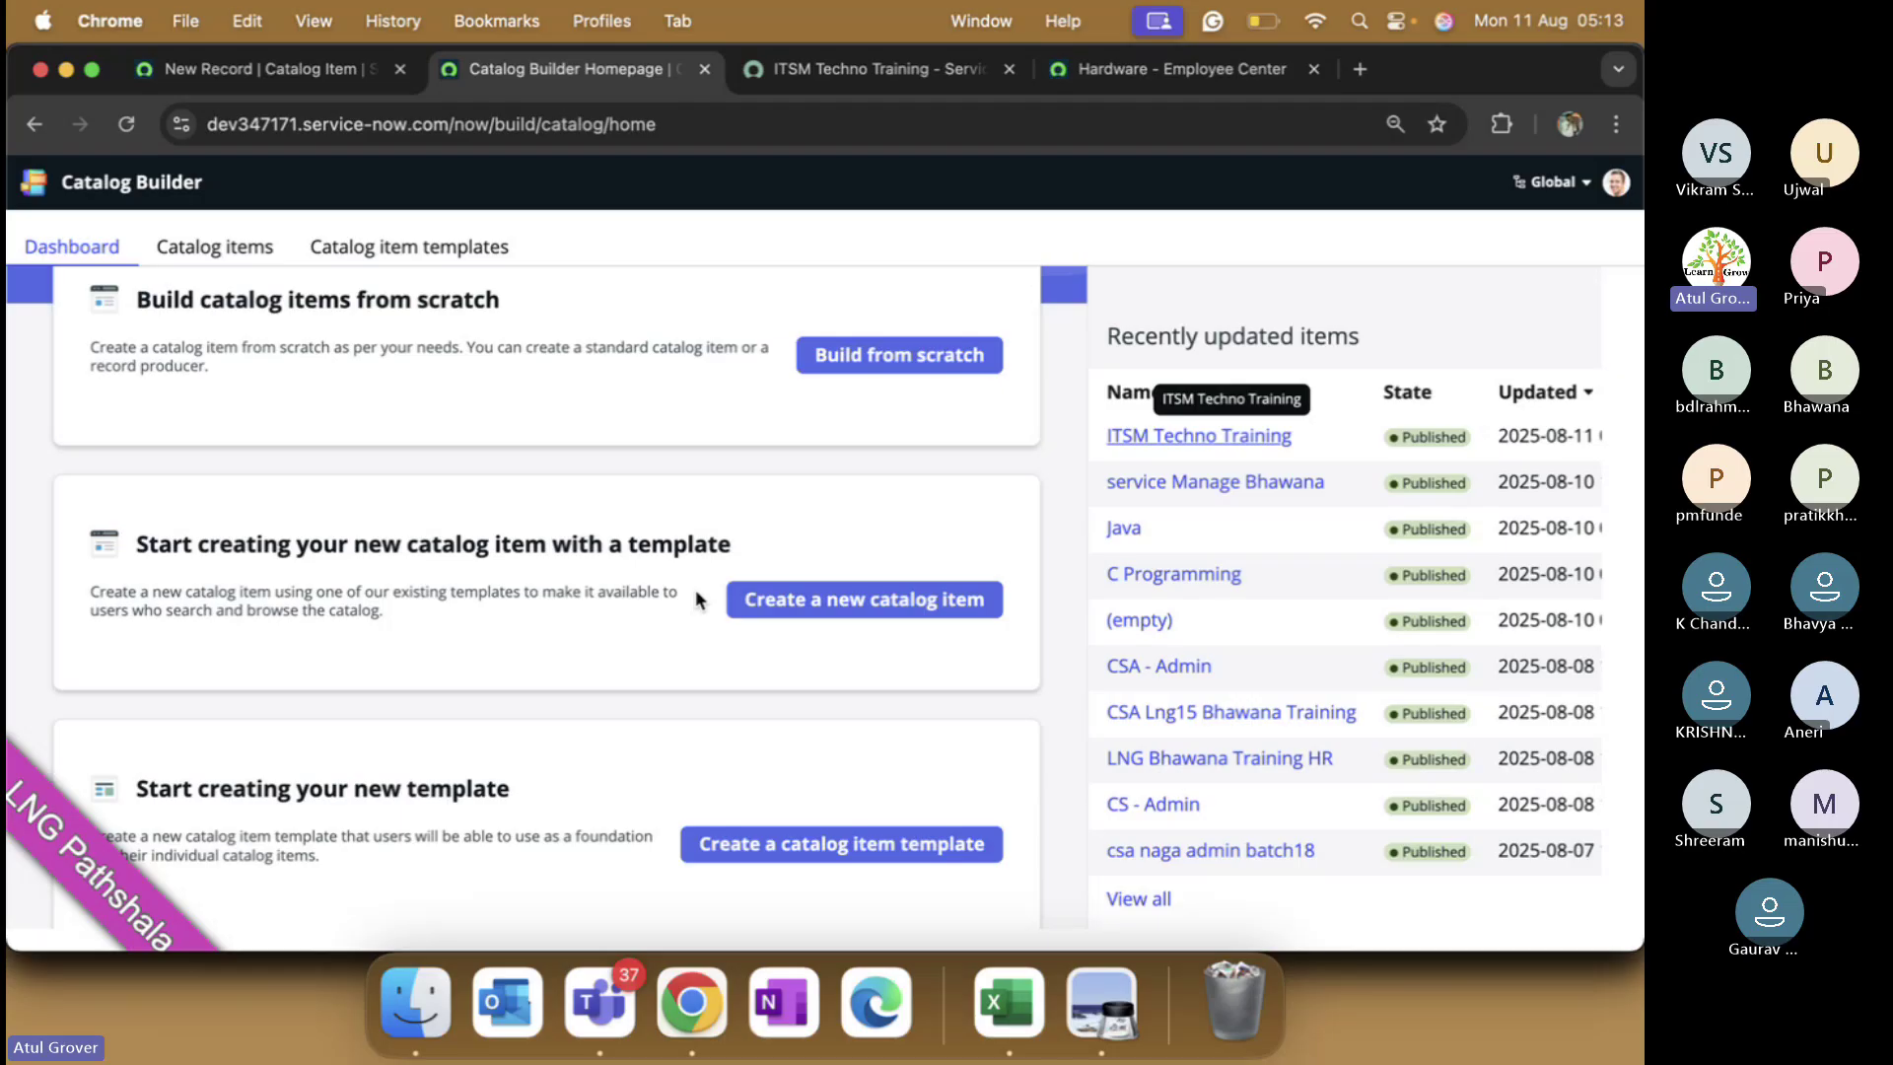
scroll(695, 588, "up", 3)
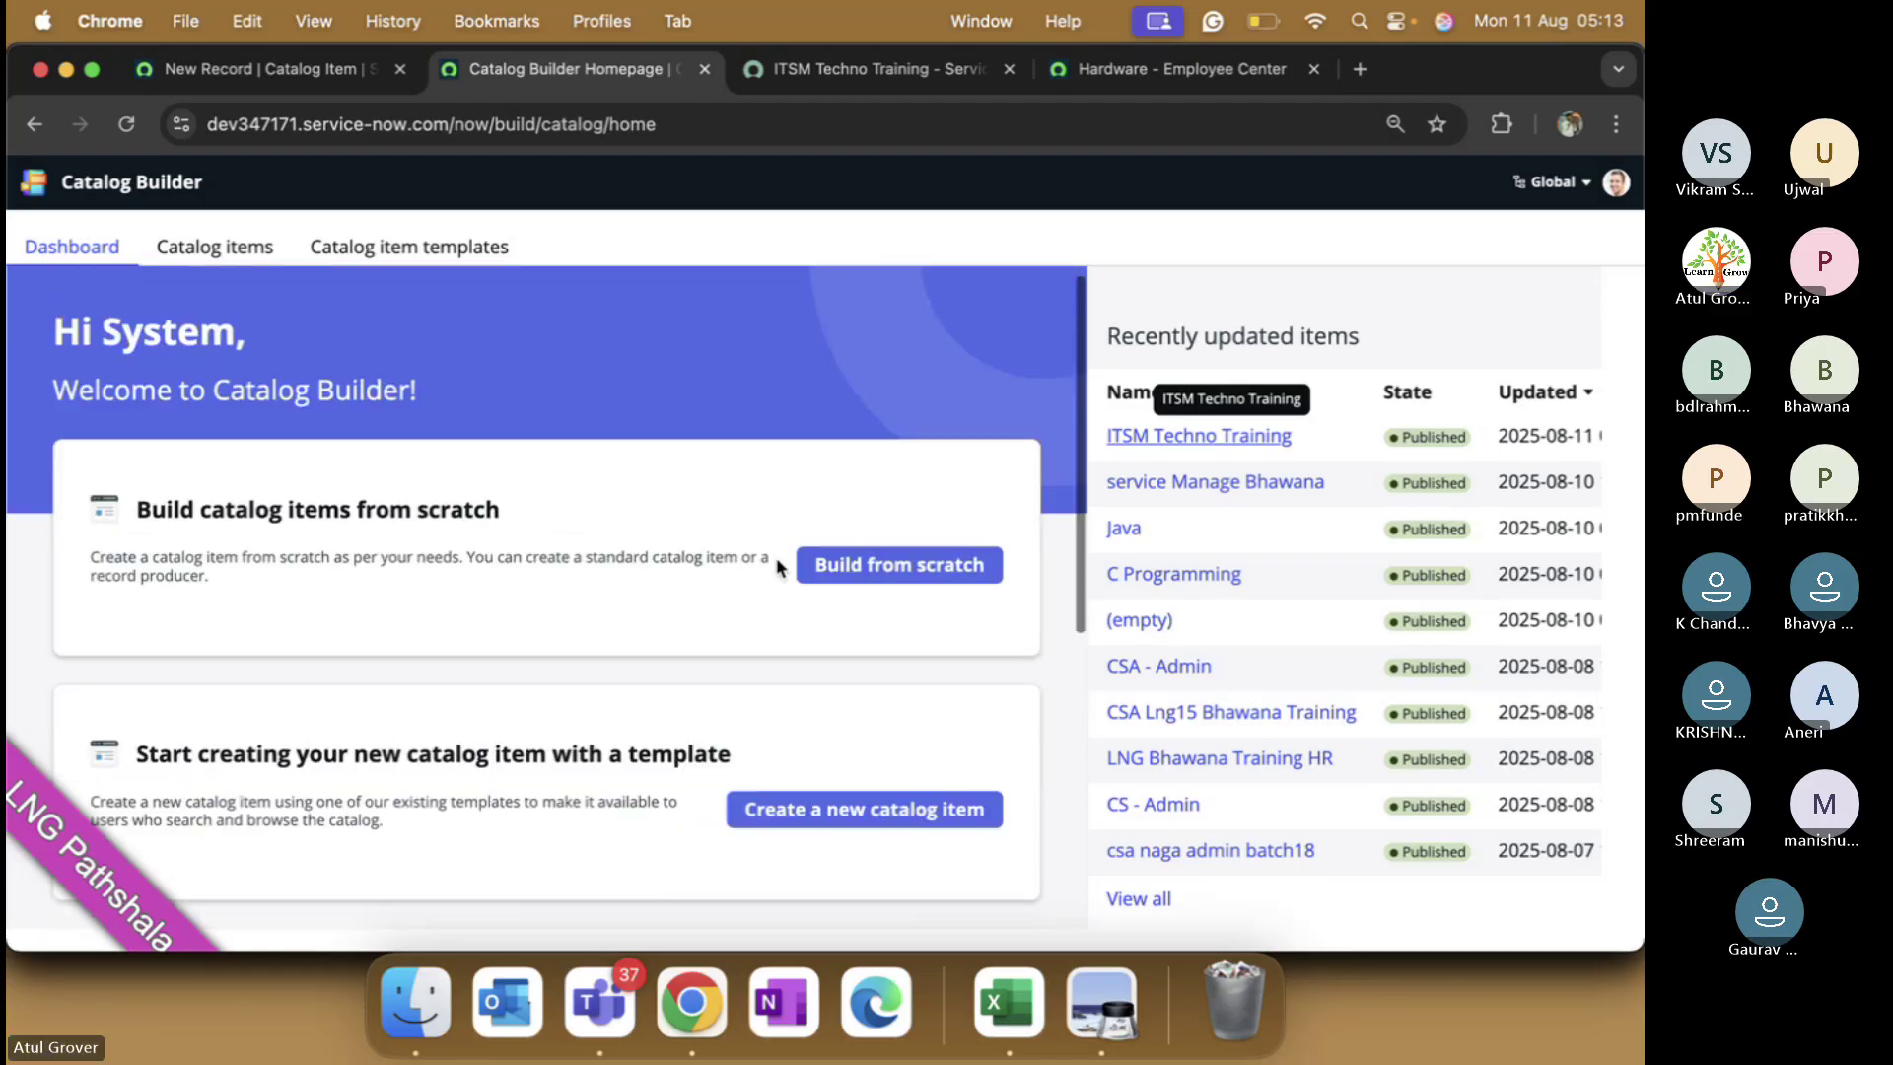
scroll(809, 582, "down", 5)
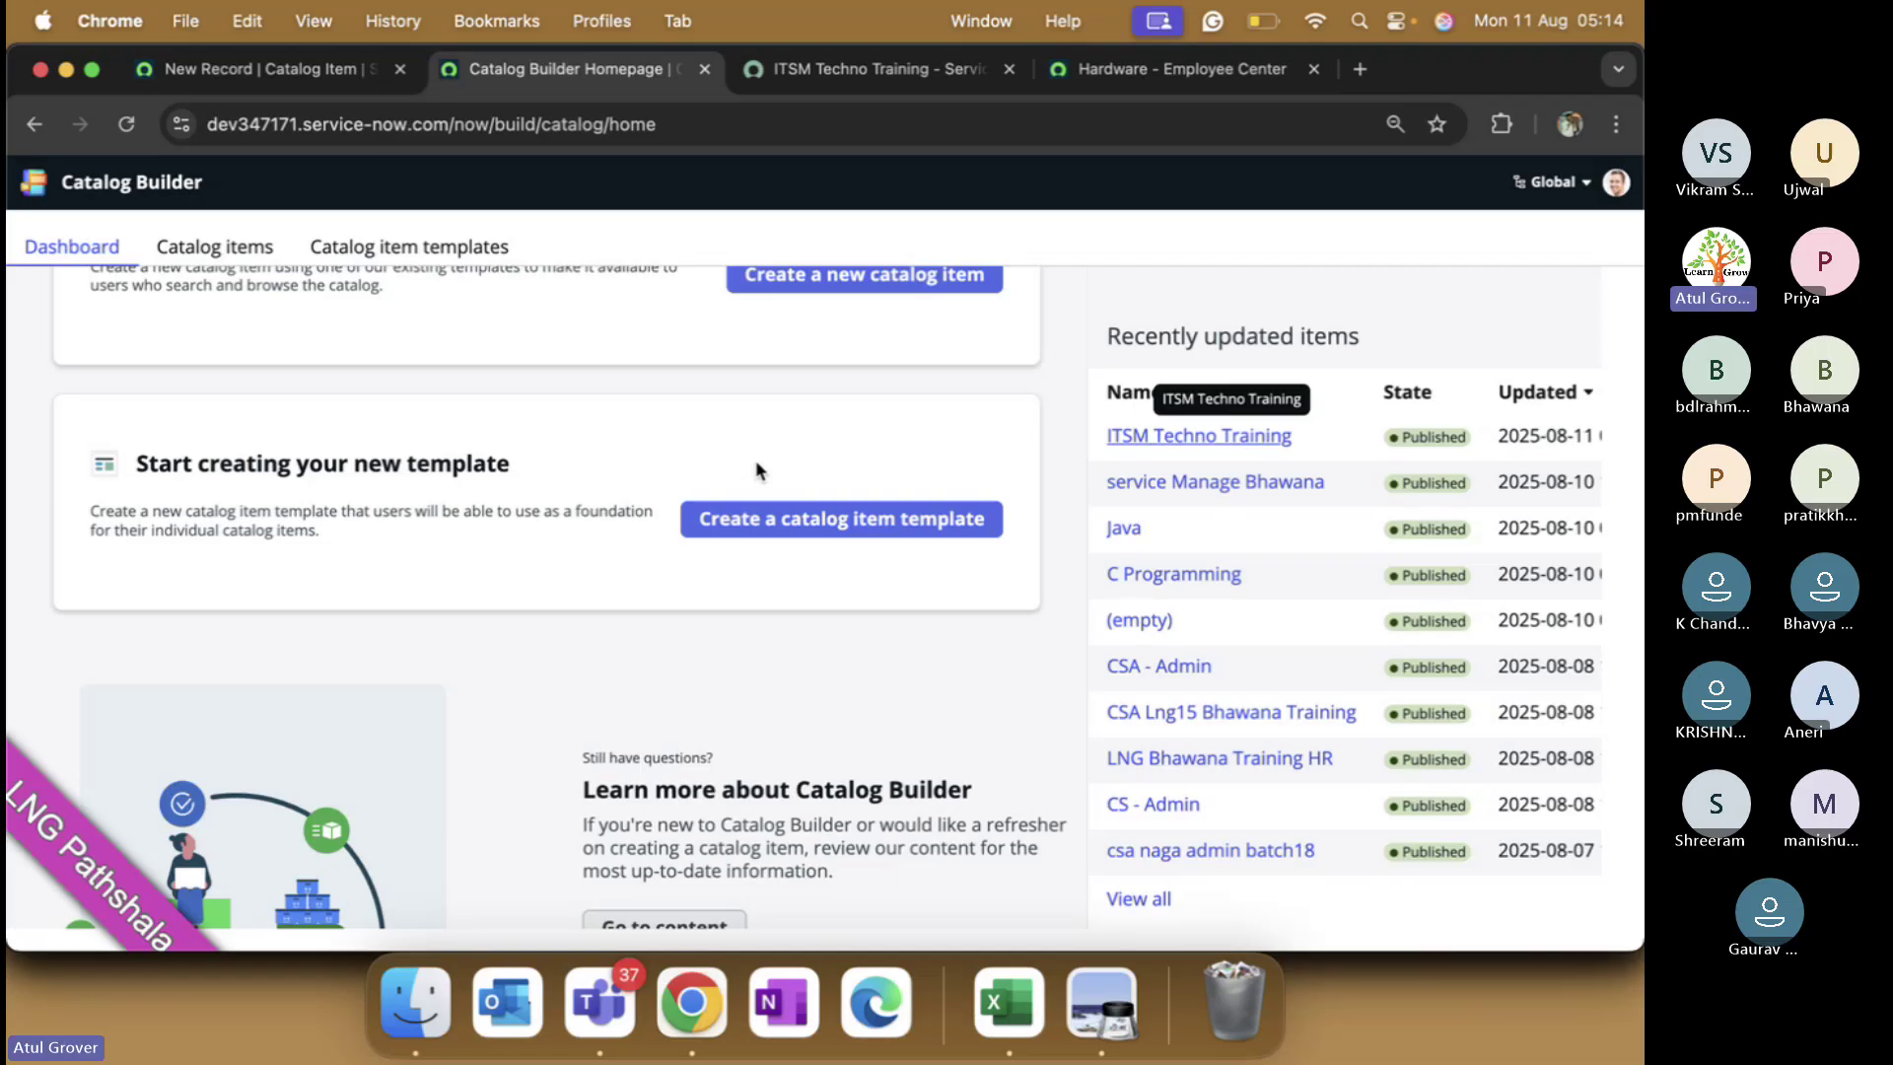
key("super+Tab")
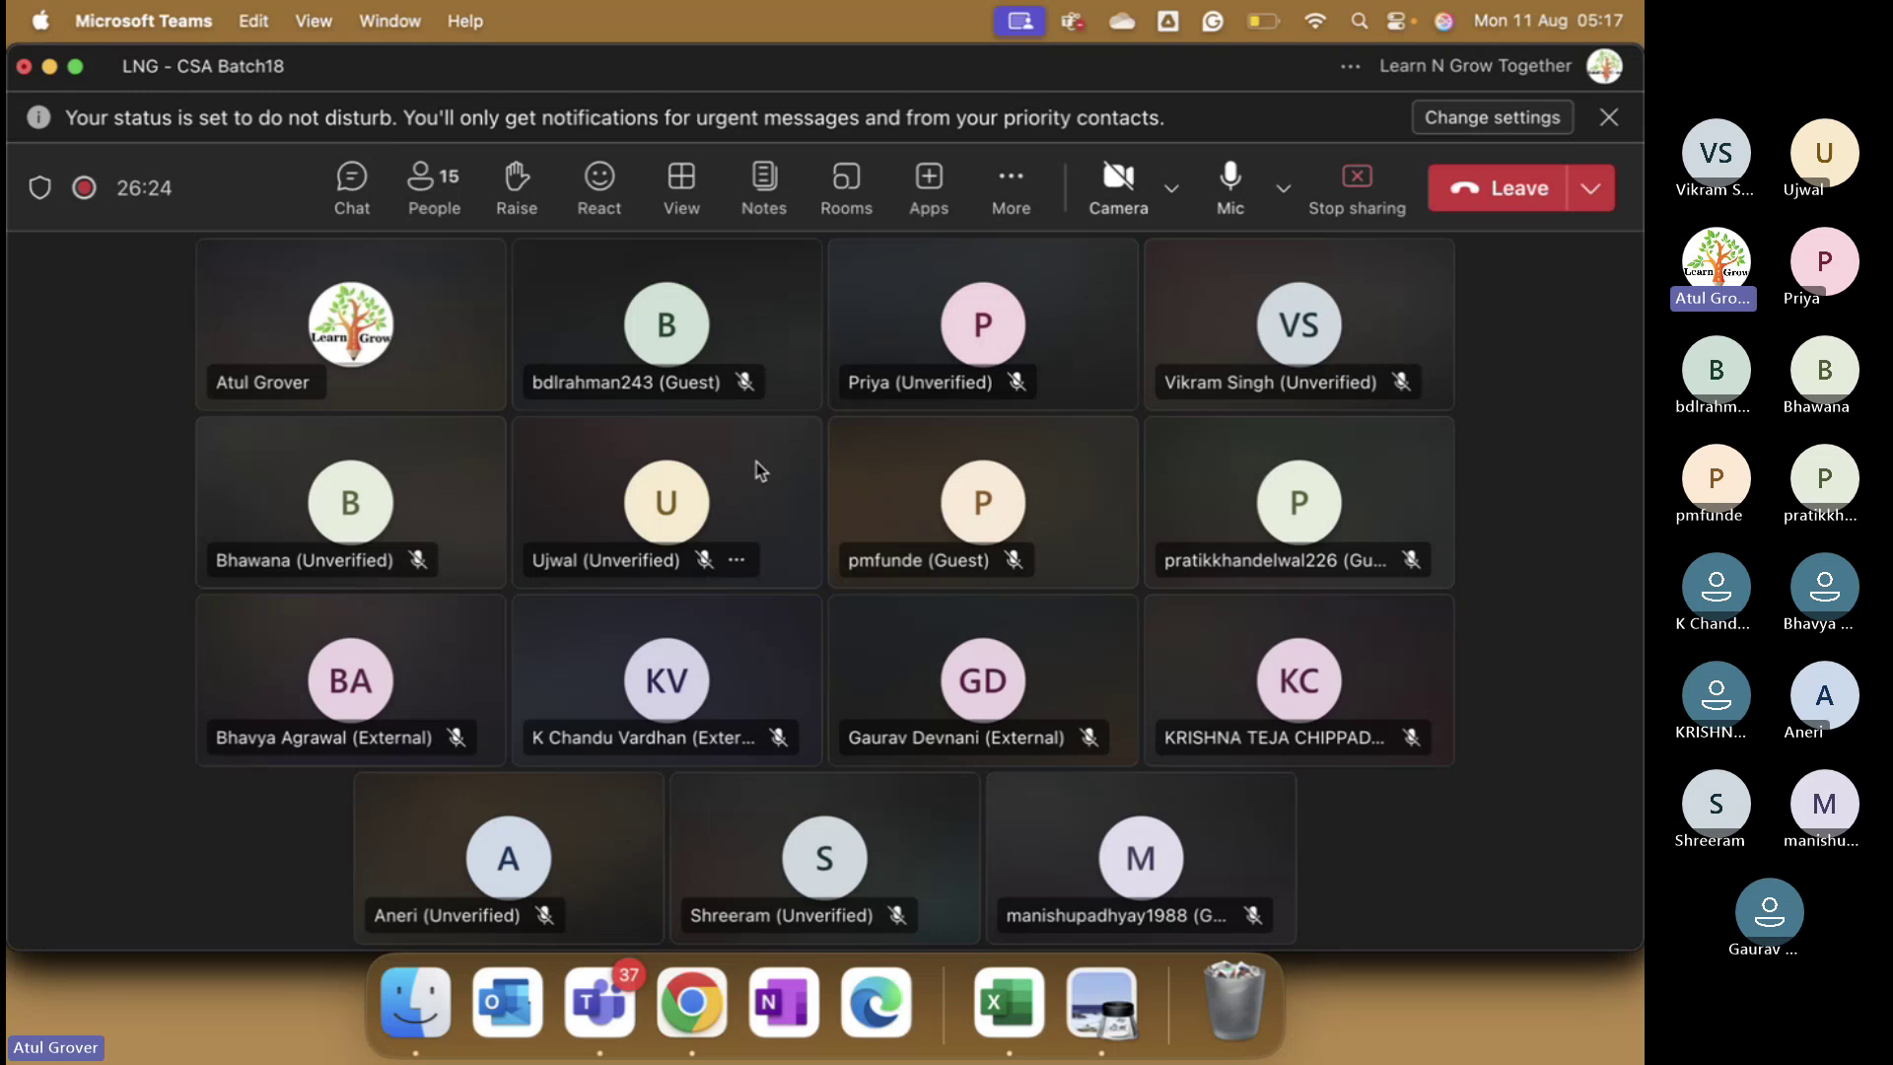
left_click(691, 1003)
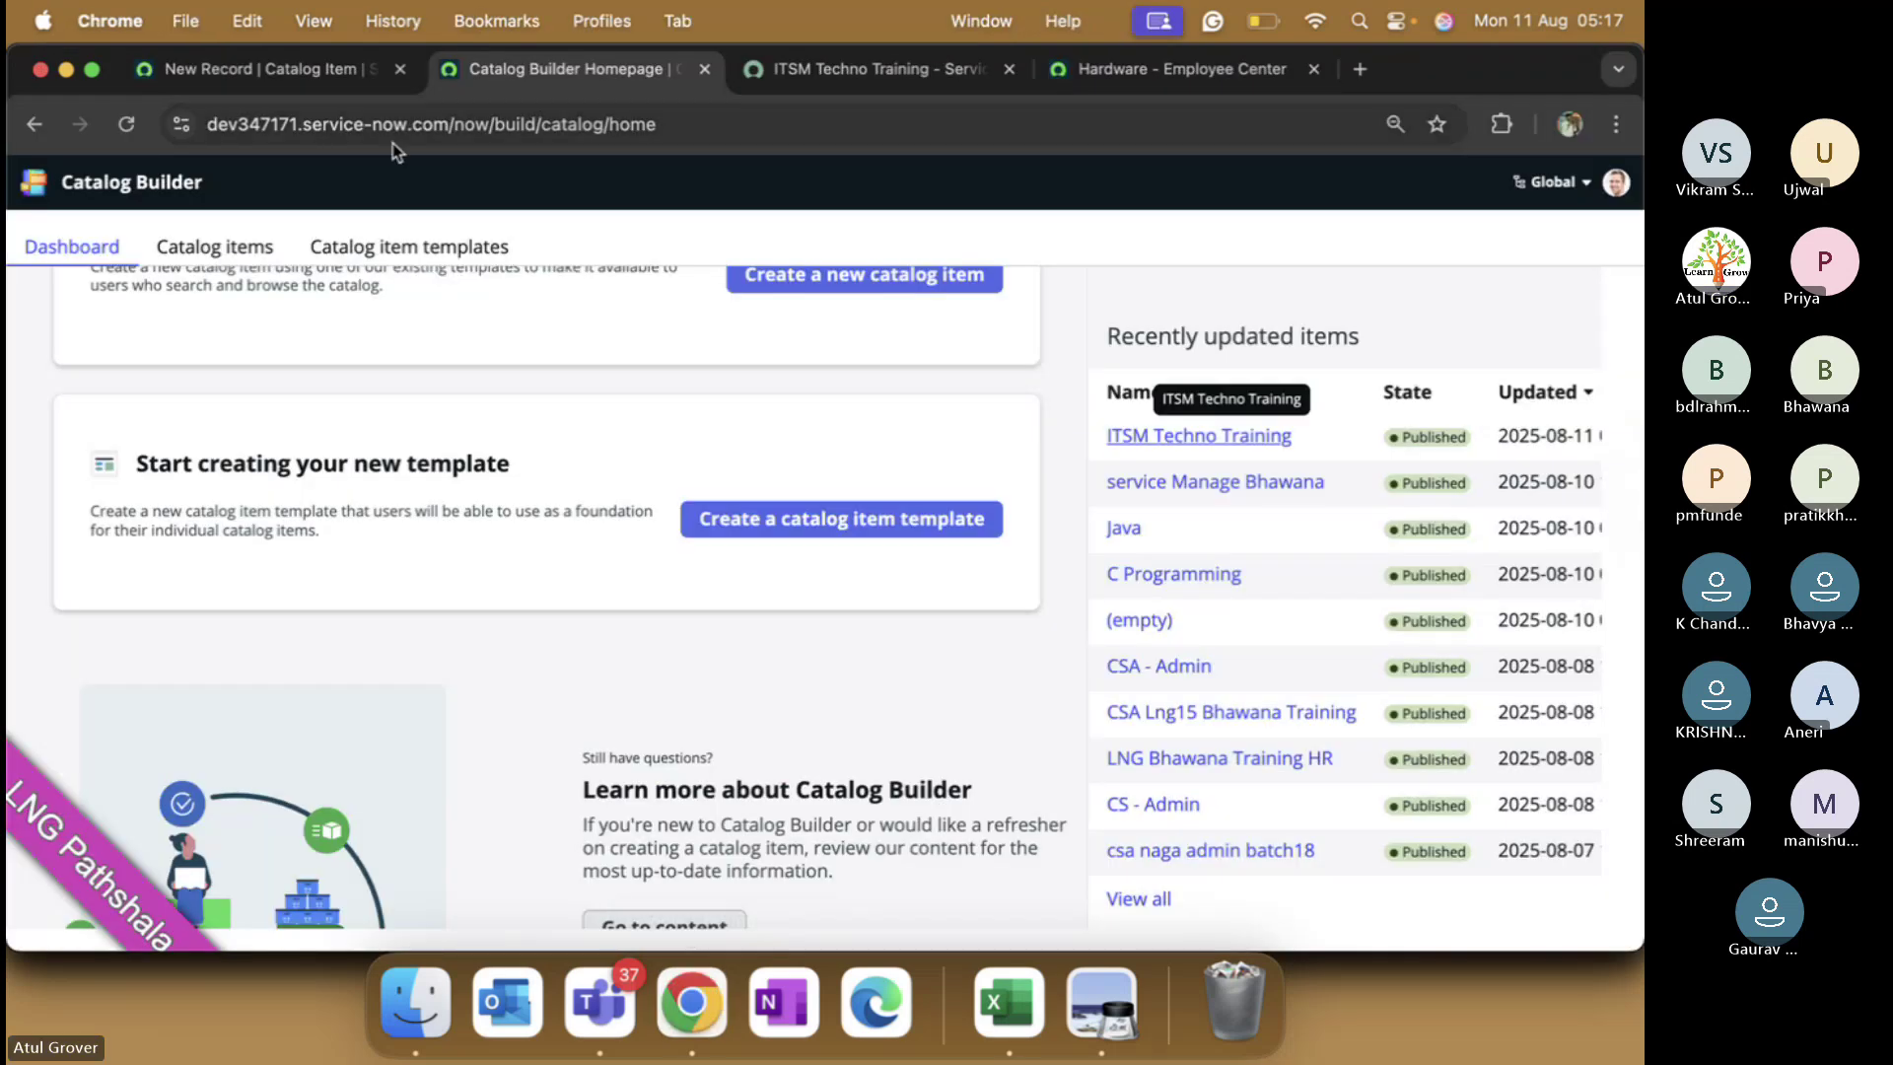
- In the ServiceNow platform, filter the navigator for "order guide" and open the Order Guides list
left_click(312, 74)
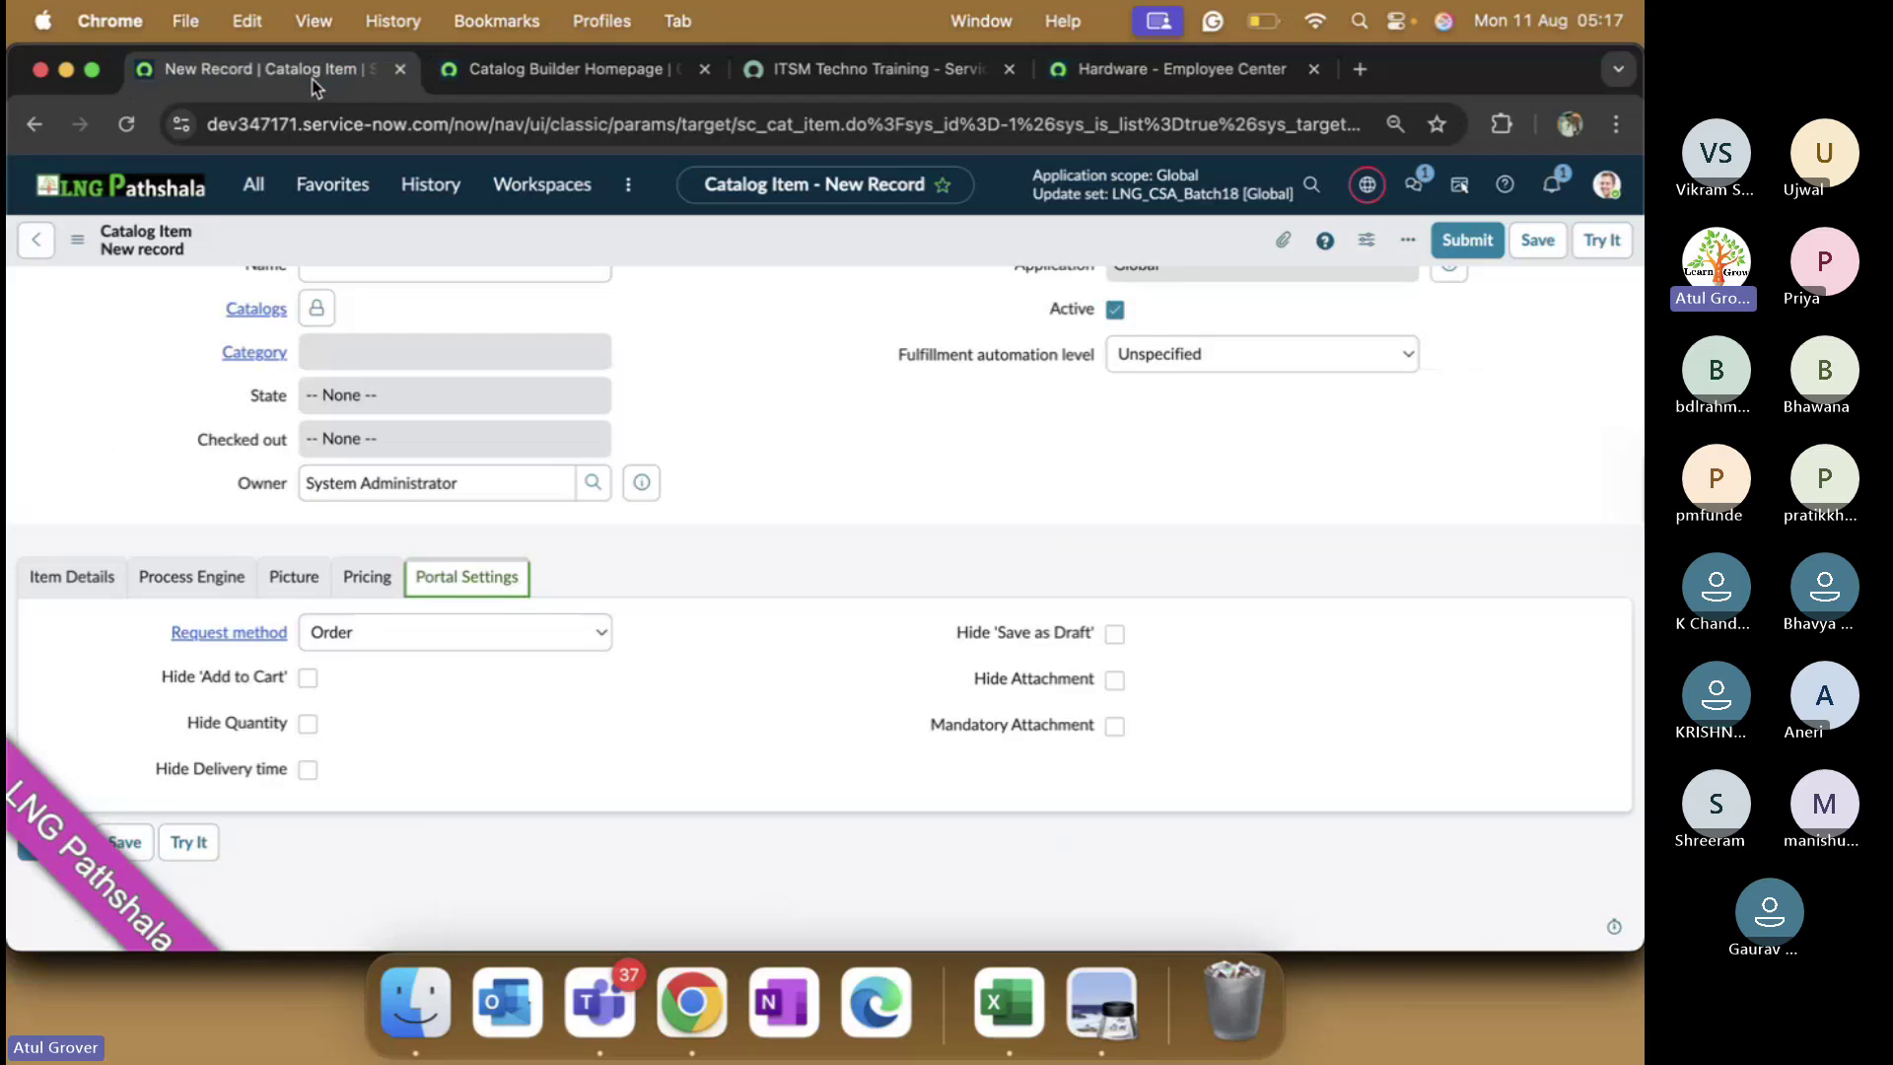
left_click(253, 184)
type("order gu")
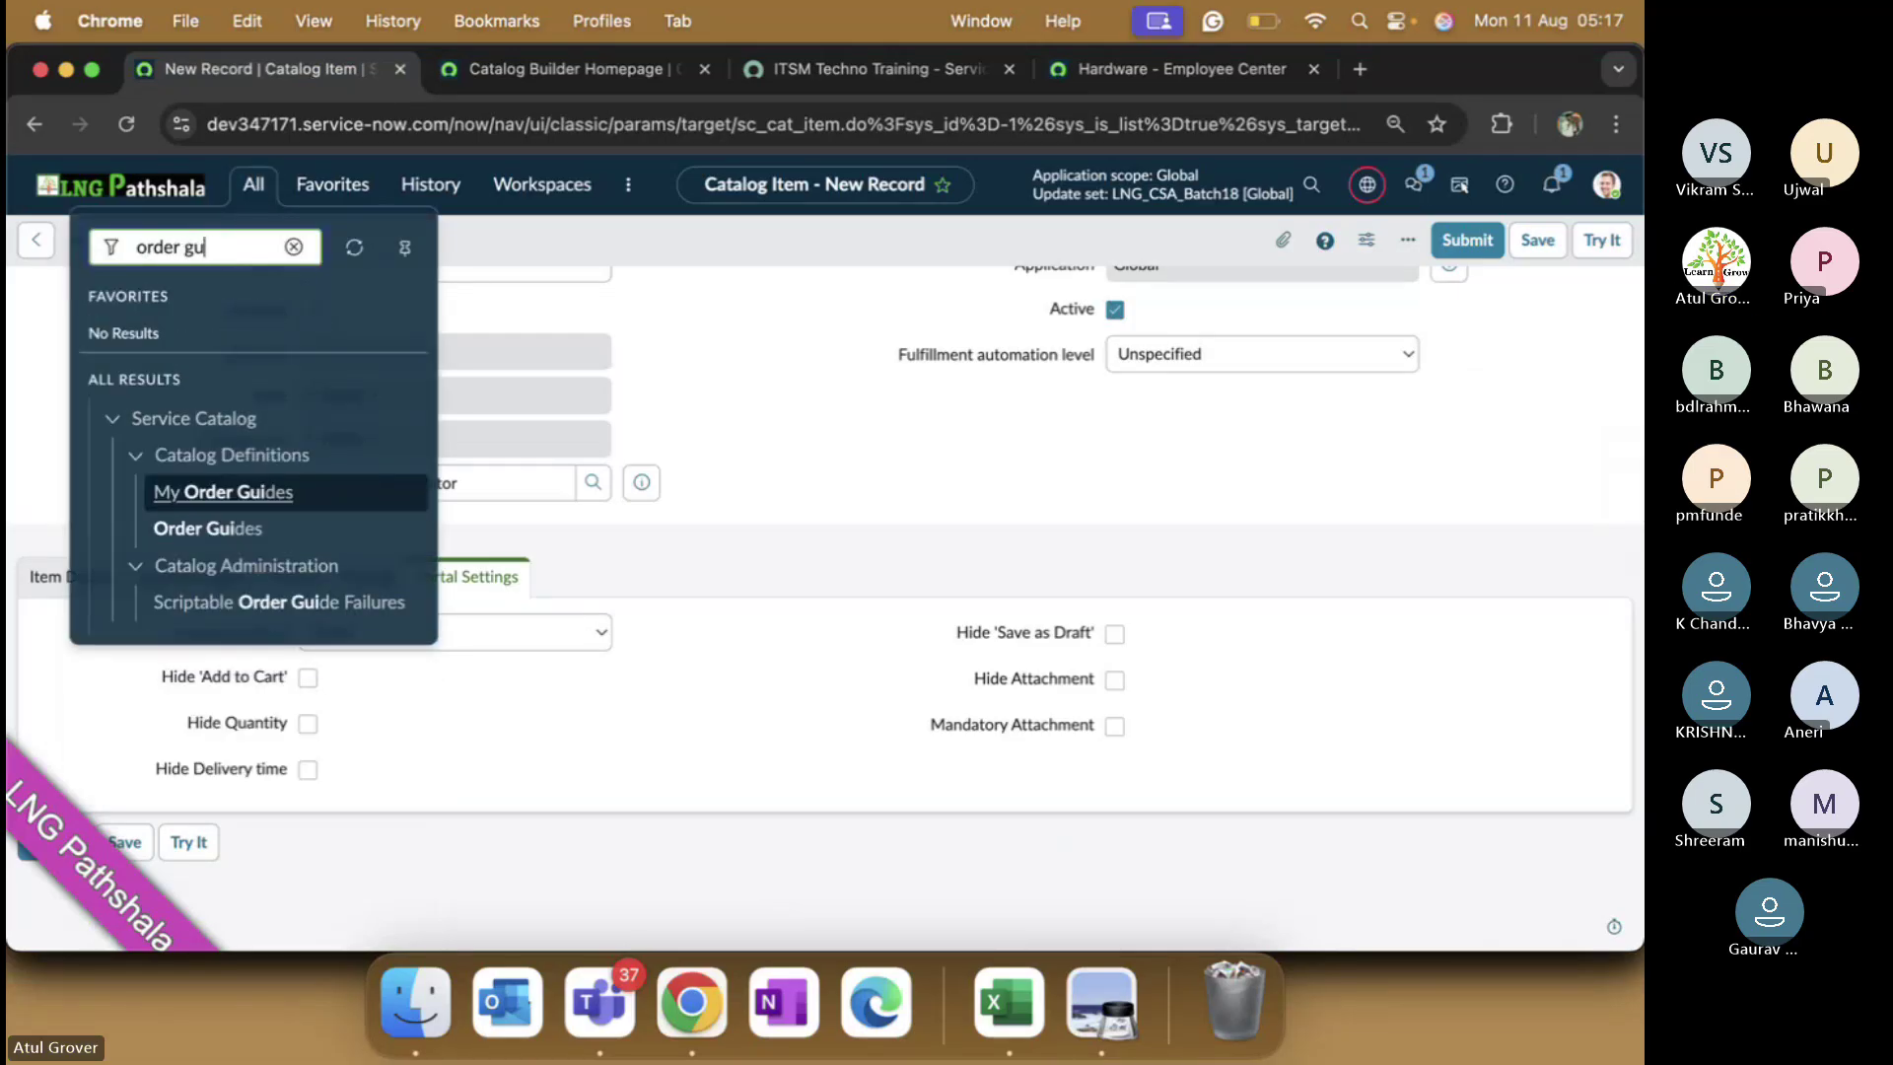
type("ide")
left_click(204, 530)
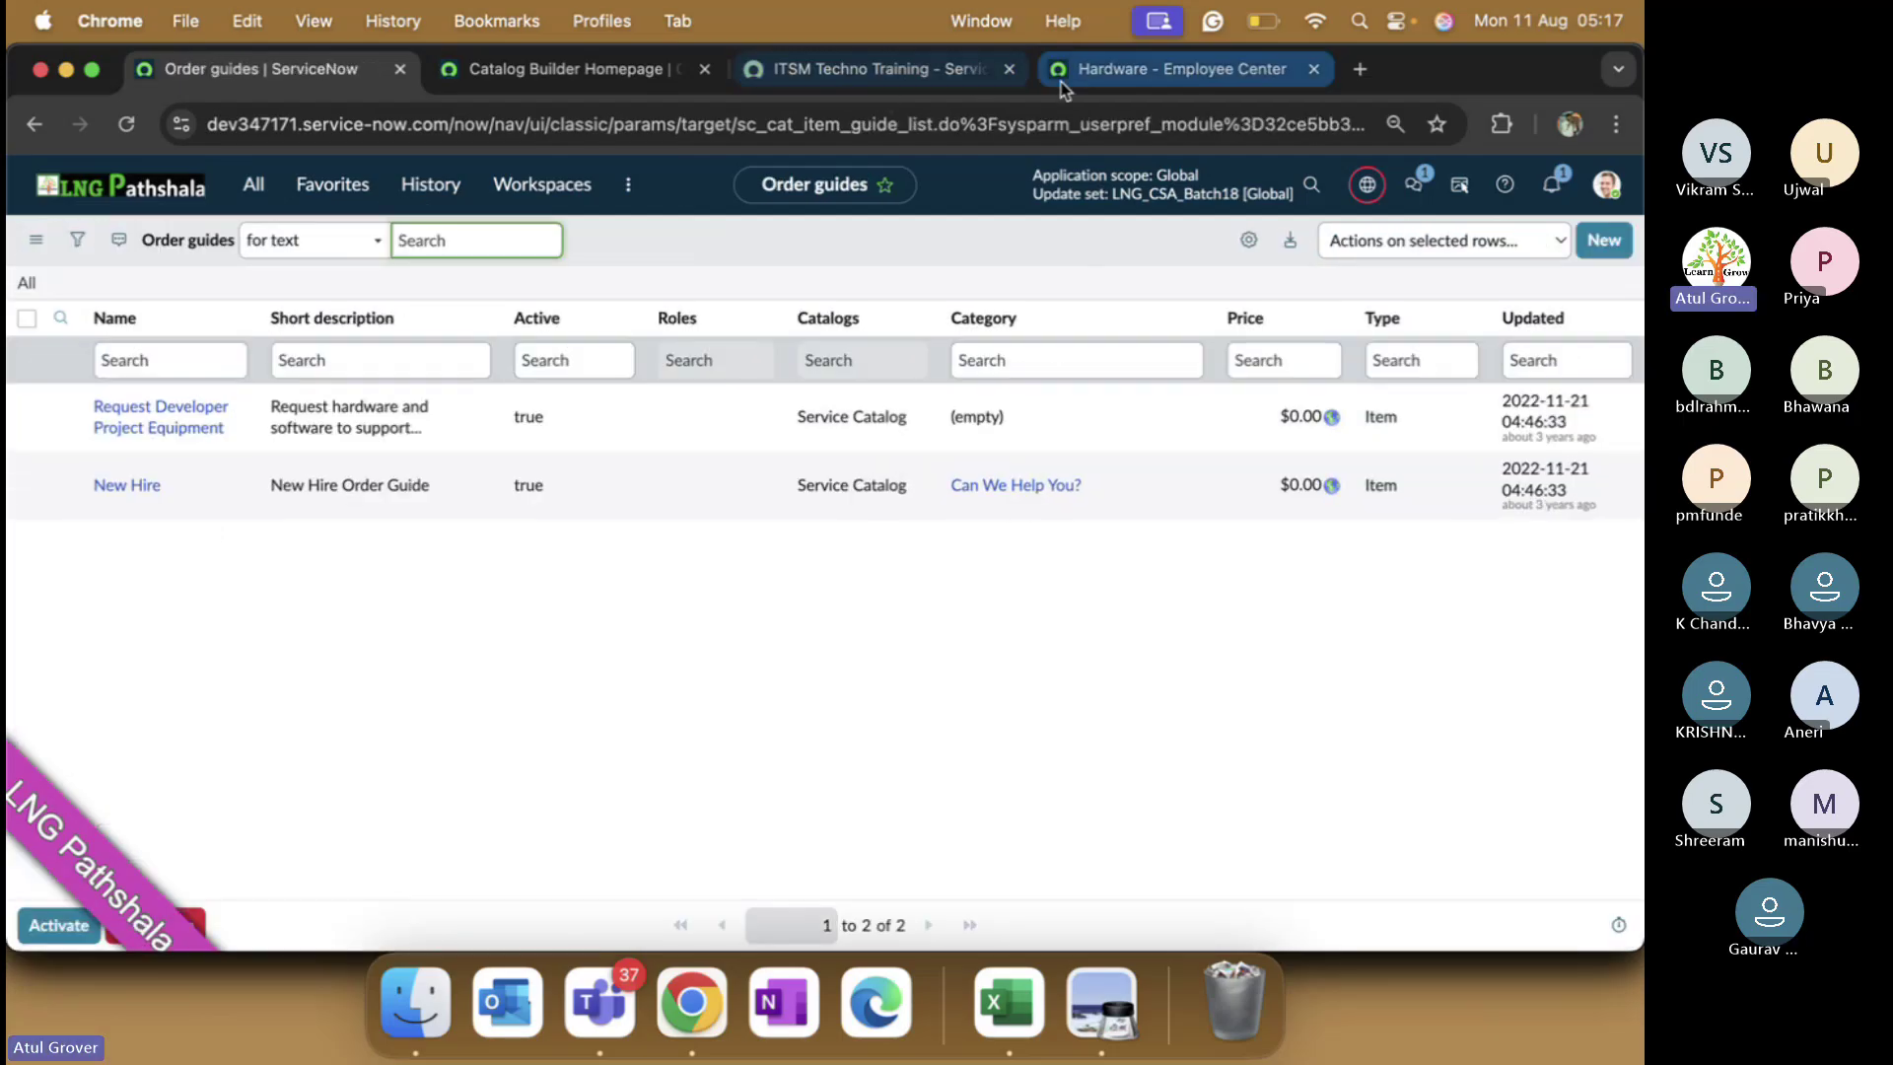
- Return to the LNG portal, open All Catalogs and search the catalog for "new hore"
left_click(860, 65)
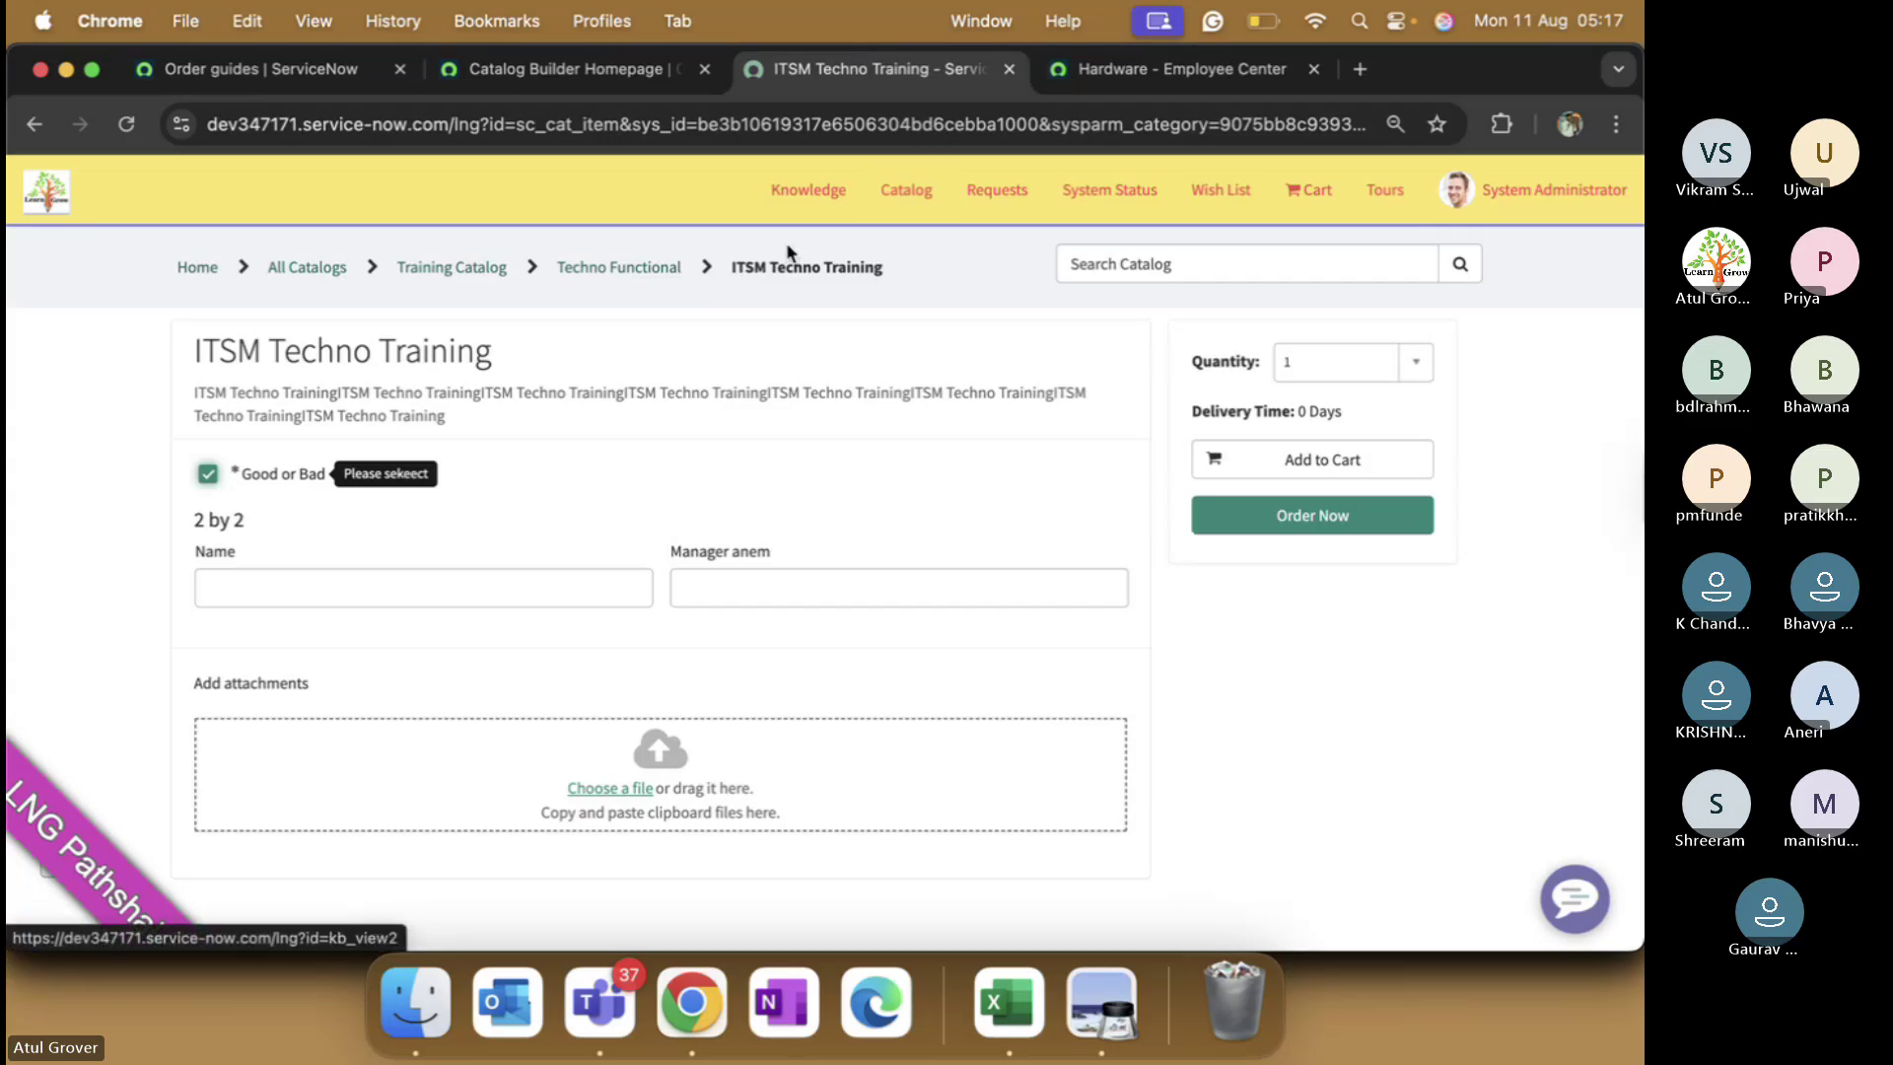
left_click(317, 268)
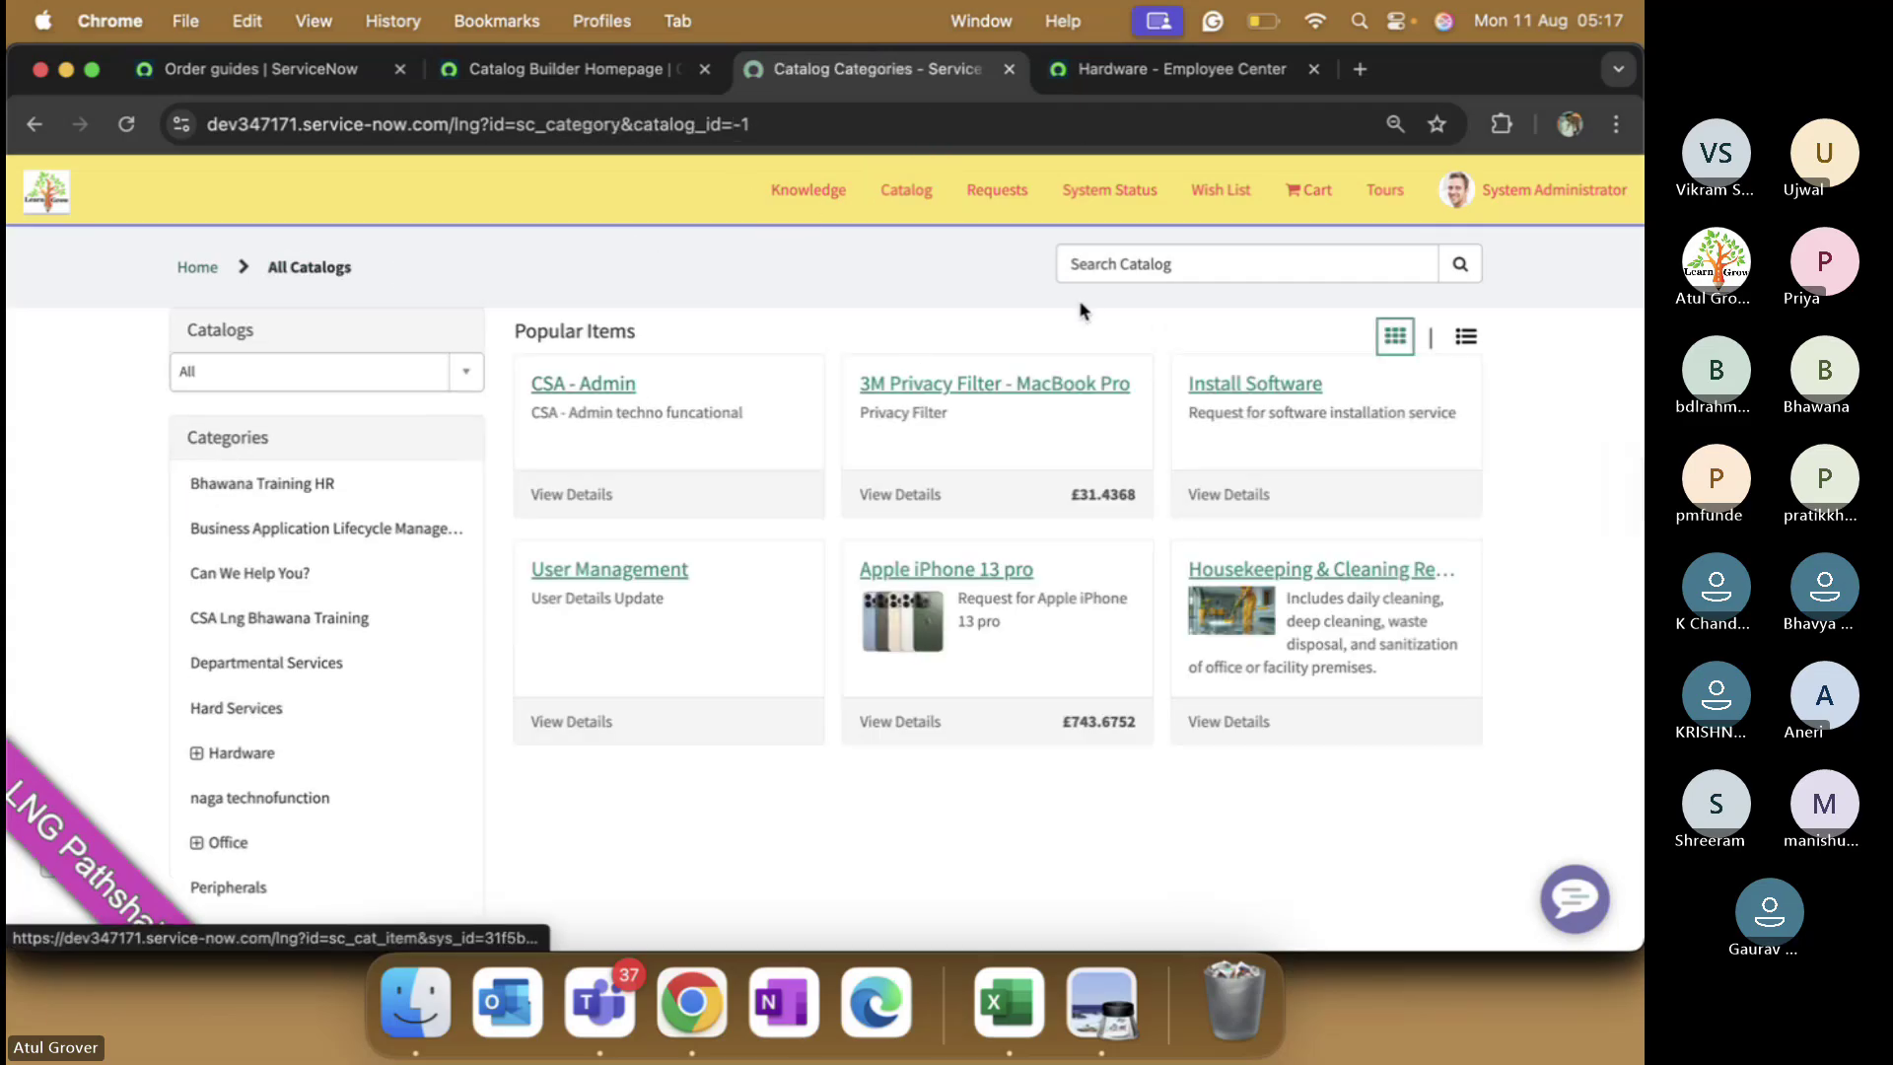
left_click(1232, 276)
type("ord")
key("BackSpace")
key("BackSpace")
key("BackSpace")
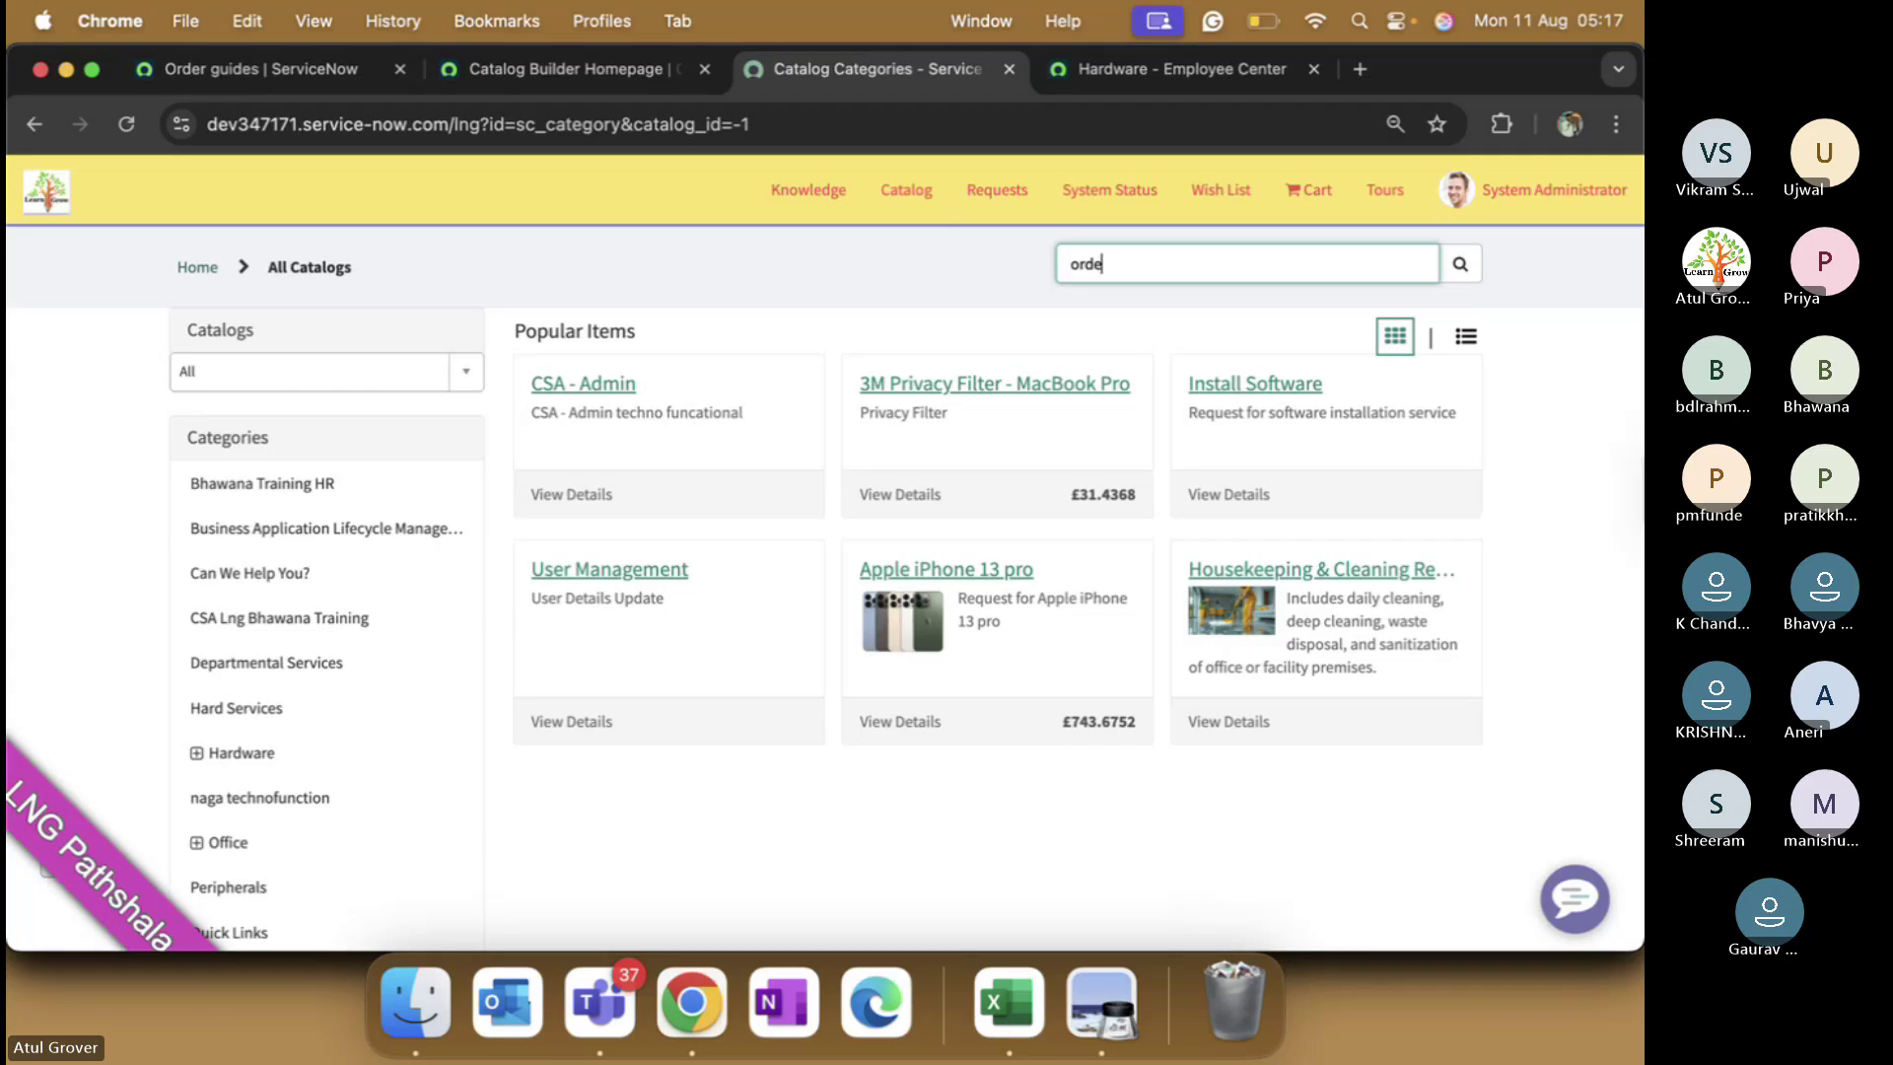
type("hire")
key("BackSpace")
key("BackSpace")
key("BackSpace")
key("BackSpace")
type("ne whire")
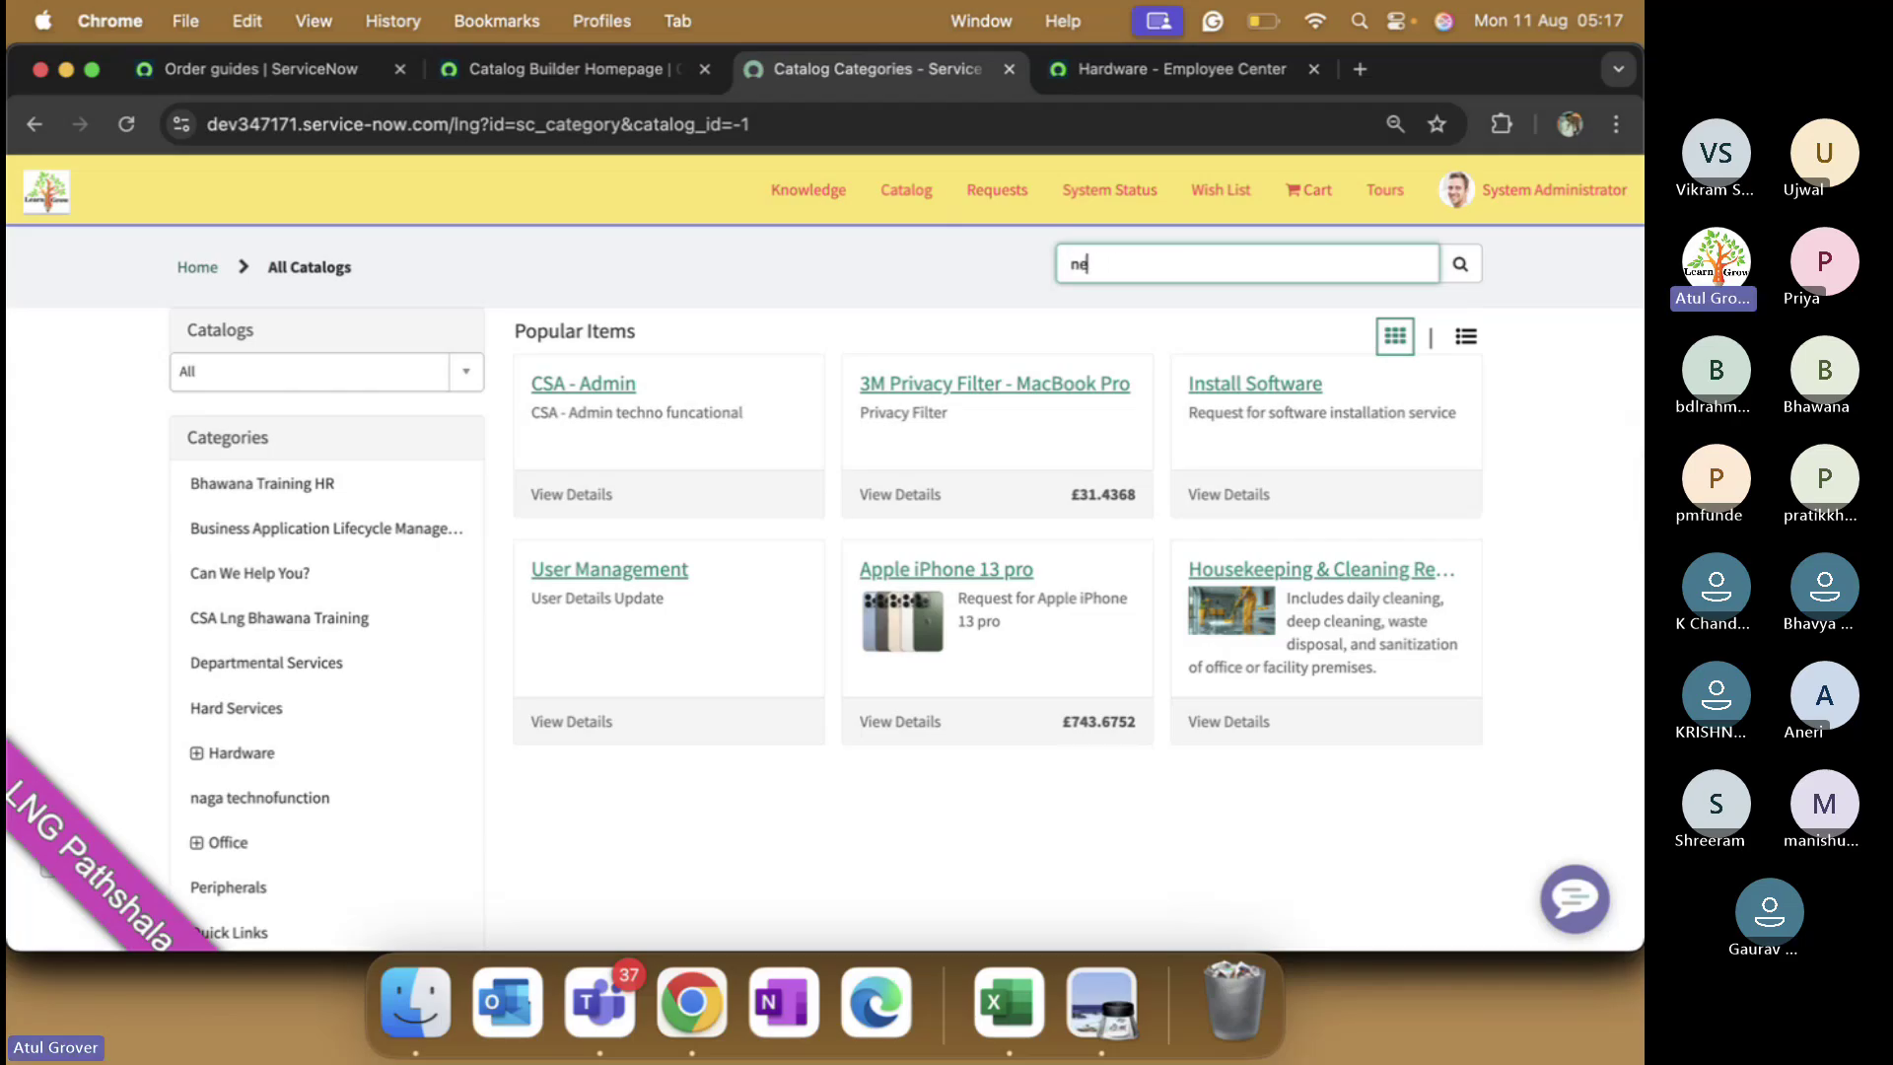
key("BackSpace")
key("BackSpace")
key("BackSpace")
key("BackSpace")
key("BackSpace")
key("BackSpace")
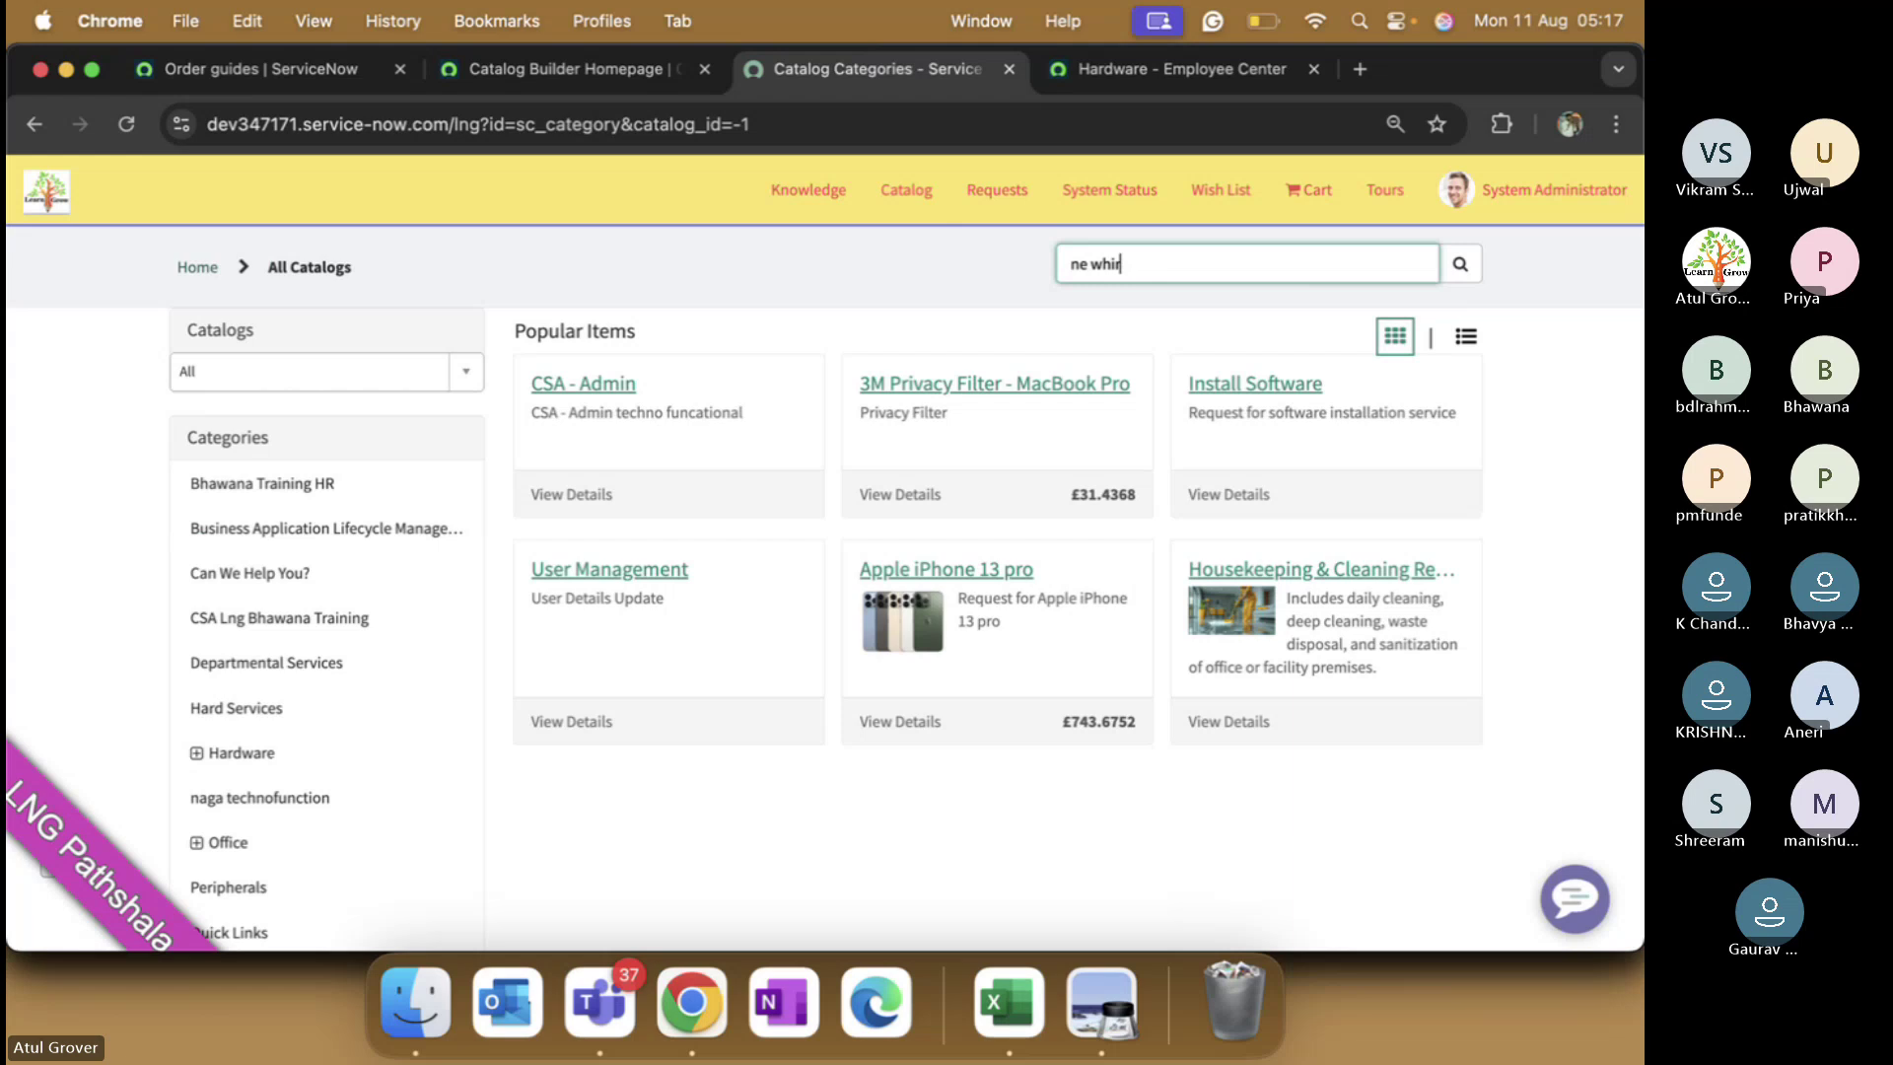
type("w hore")
key("Return")
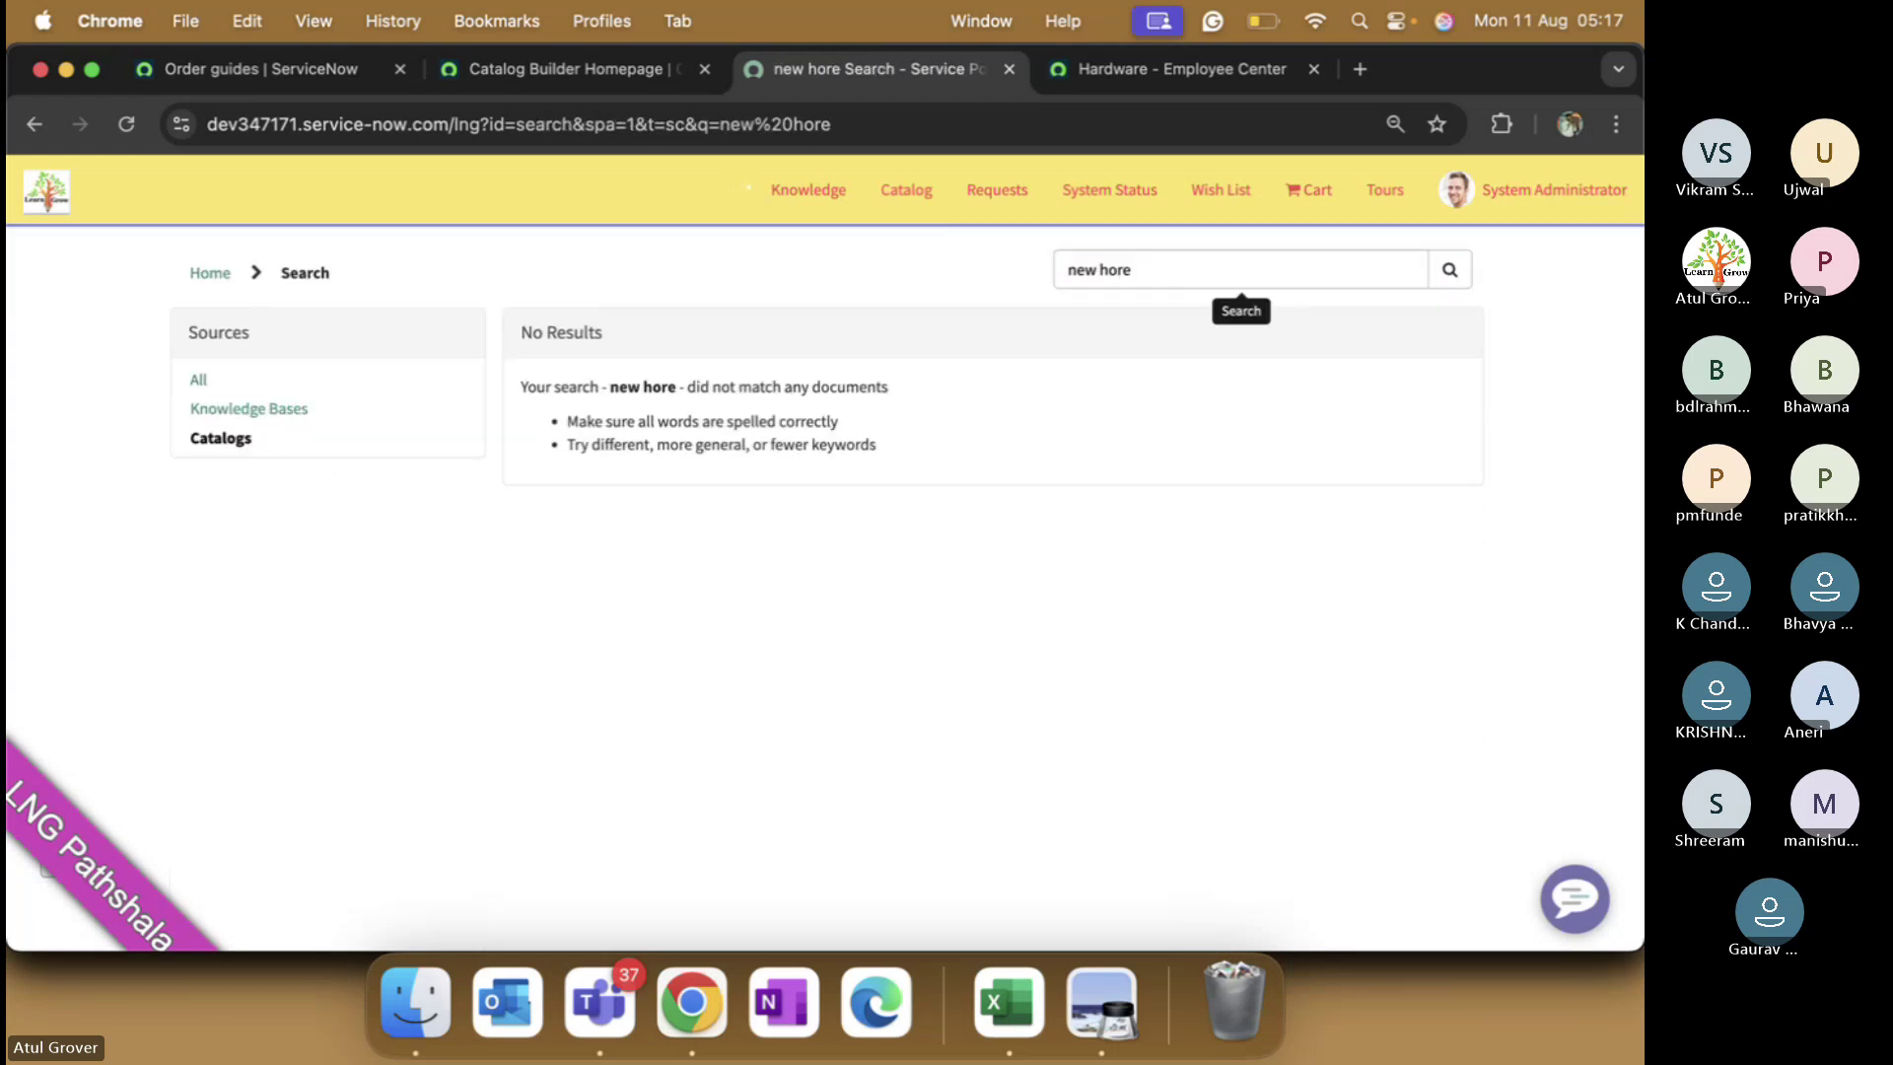
- Correct the catalog search to "new hire" and open the New Hire order guide
left_click(1175, 276)
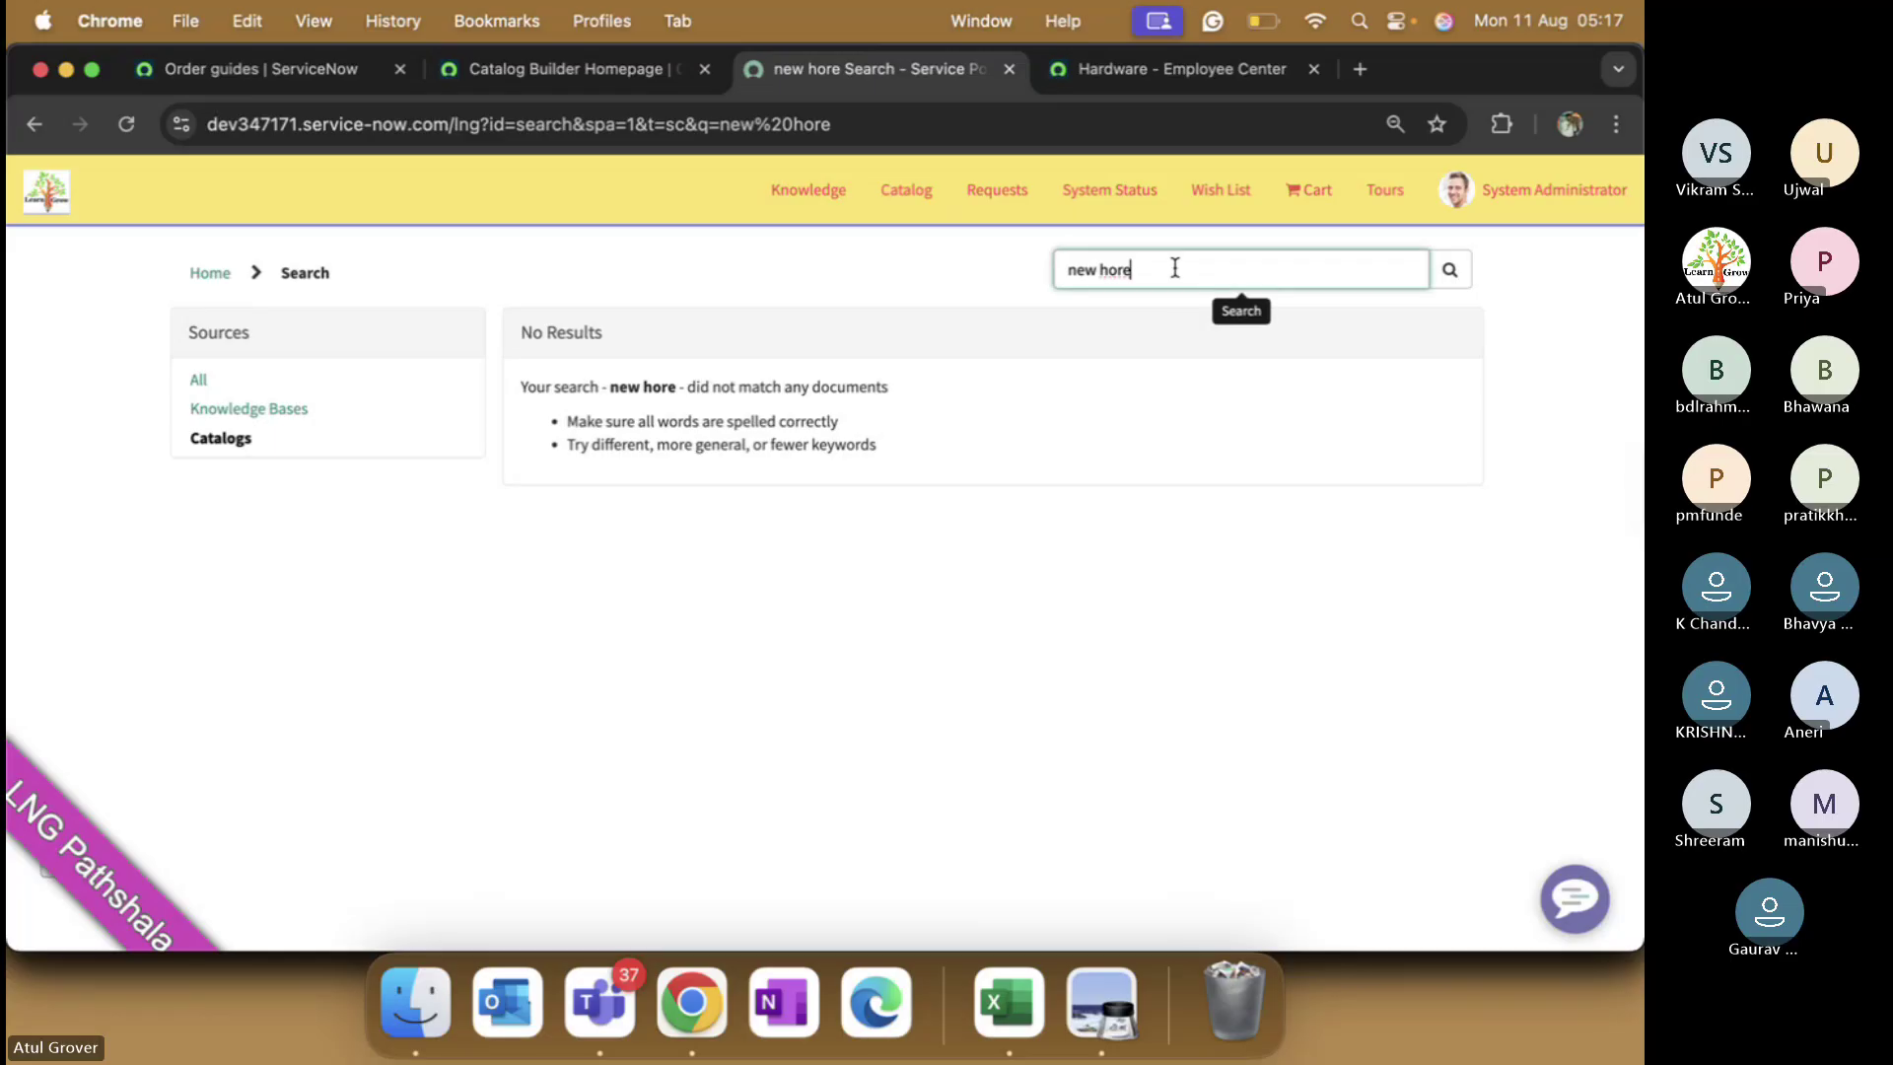
key("BackSpace")
key("BackSpace")
key("BackSpace")
type("ire")
key("Return")
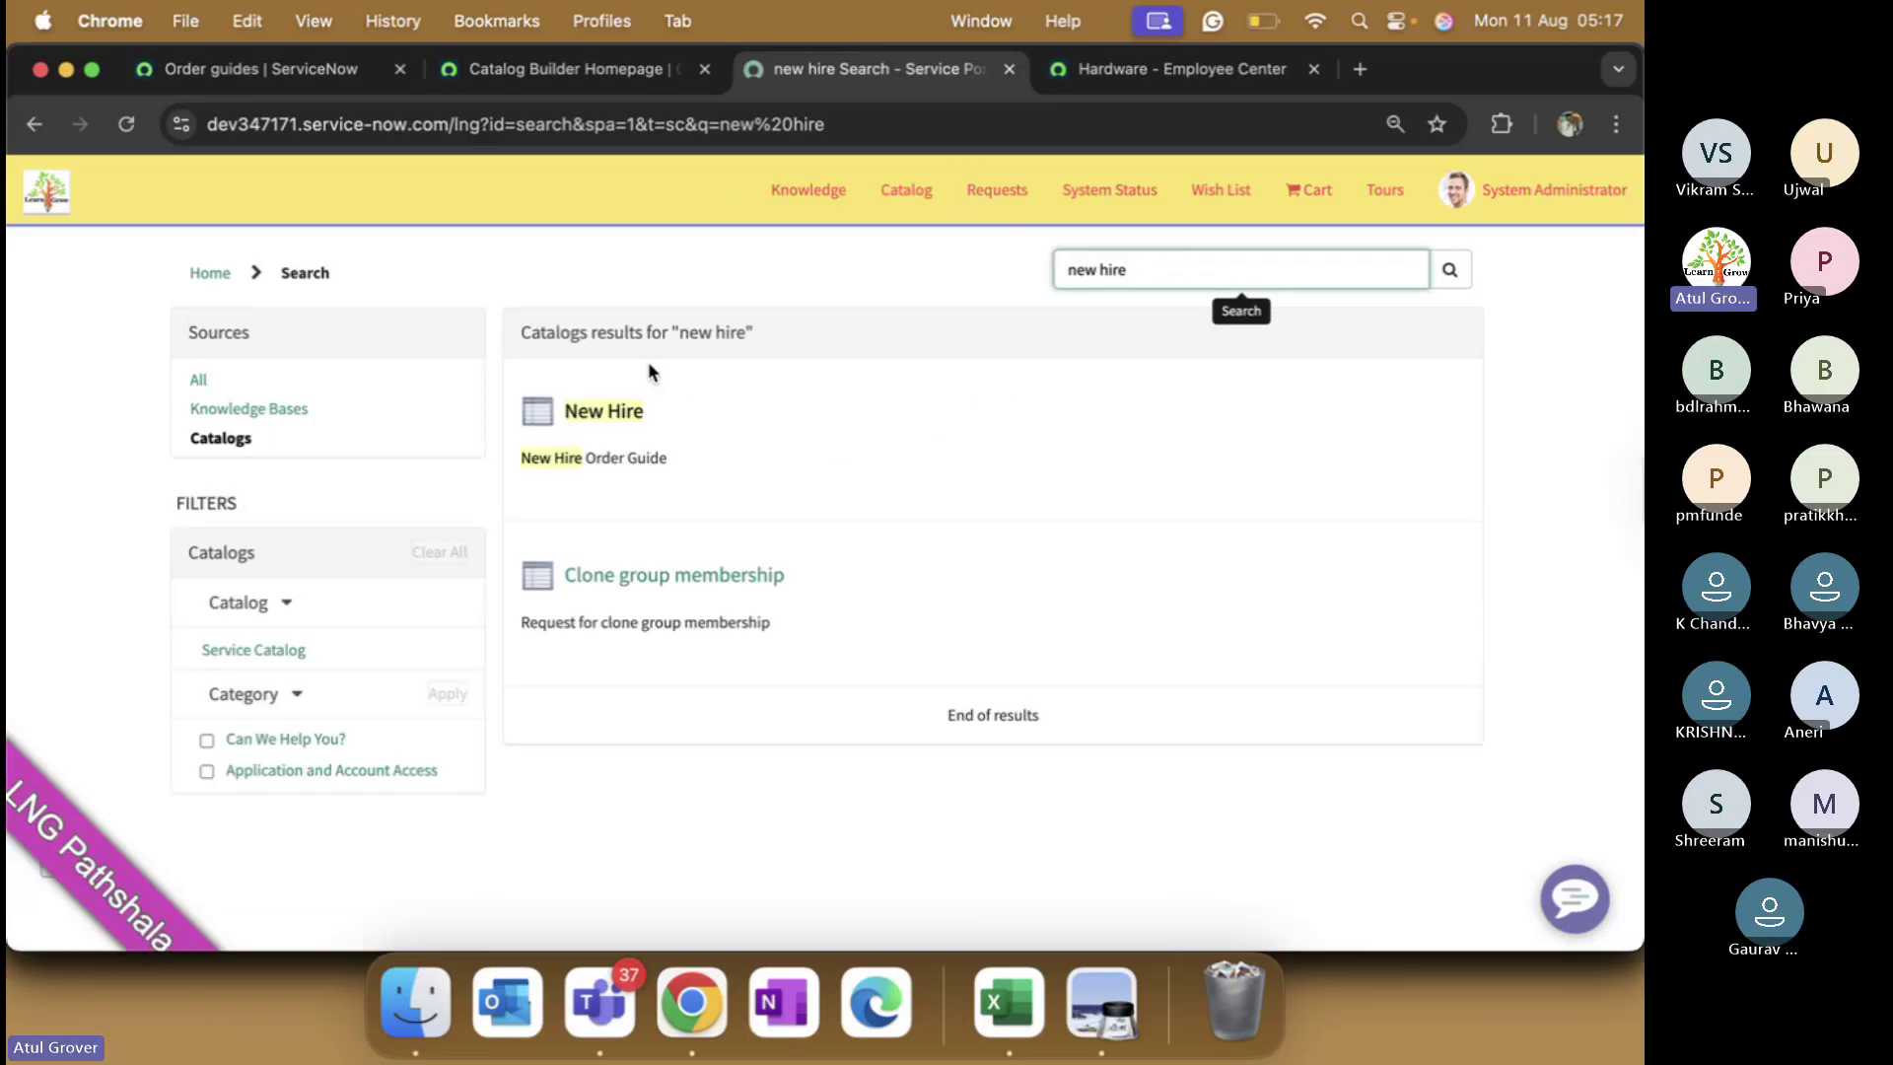
left_click(617, 417)
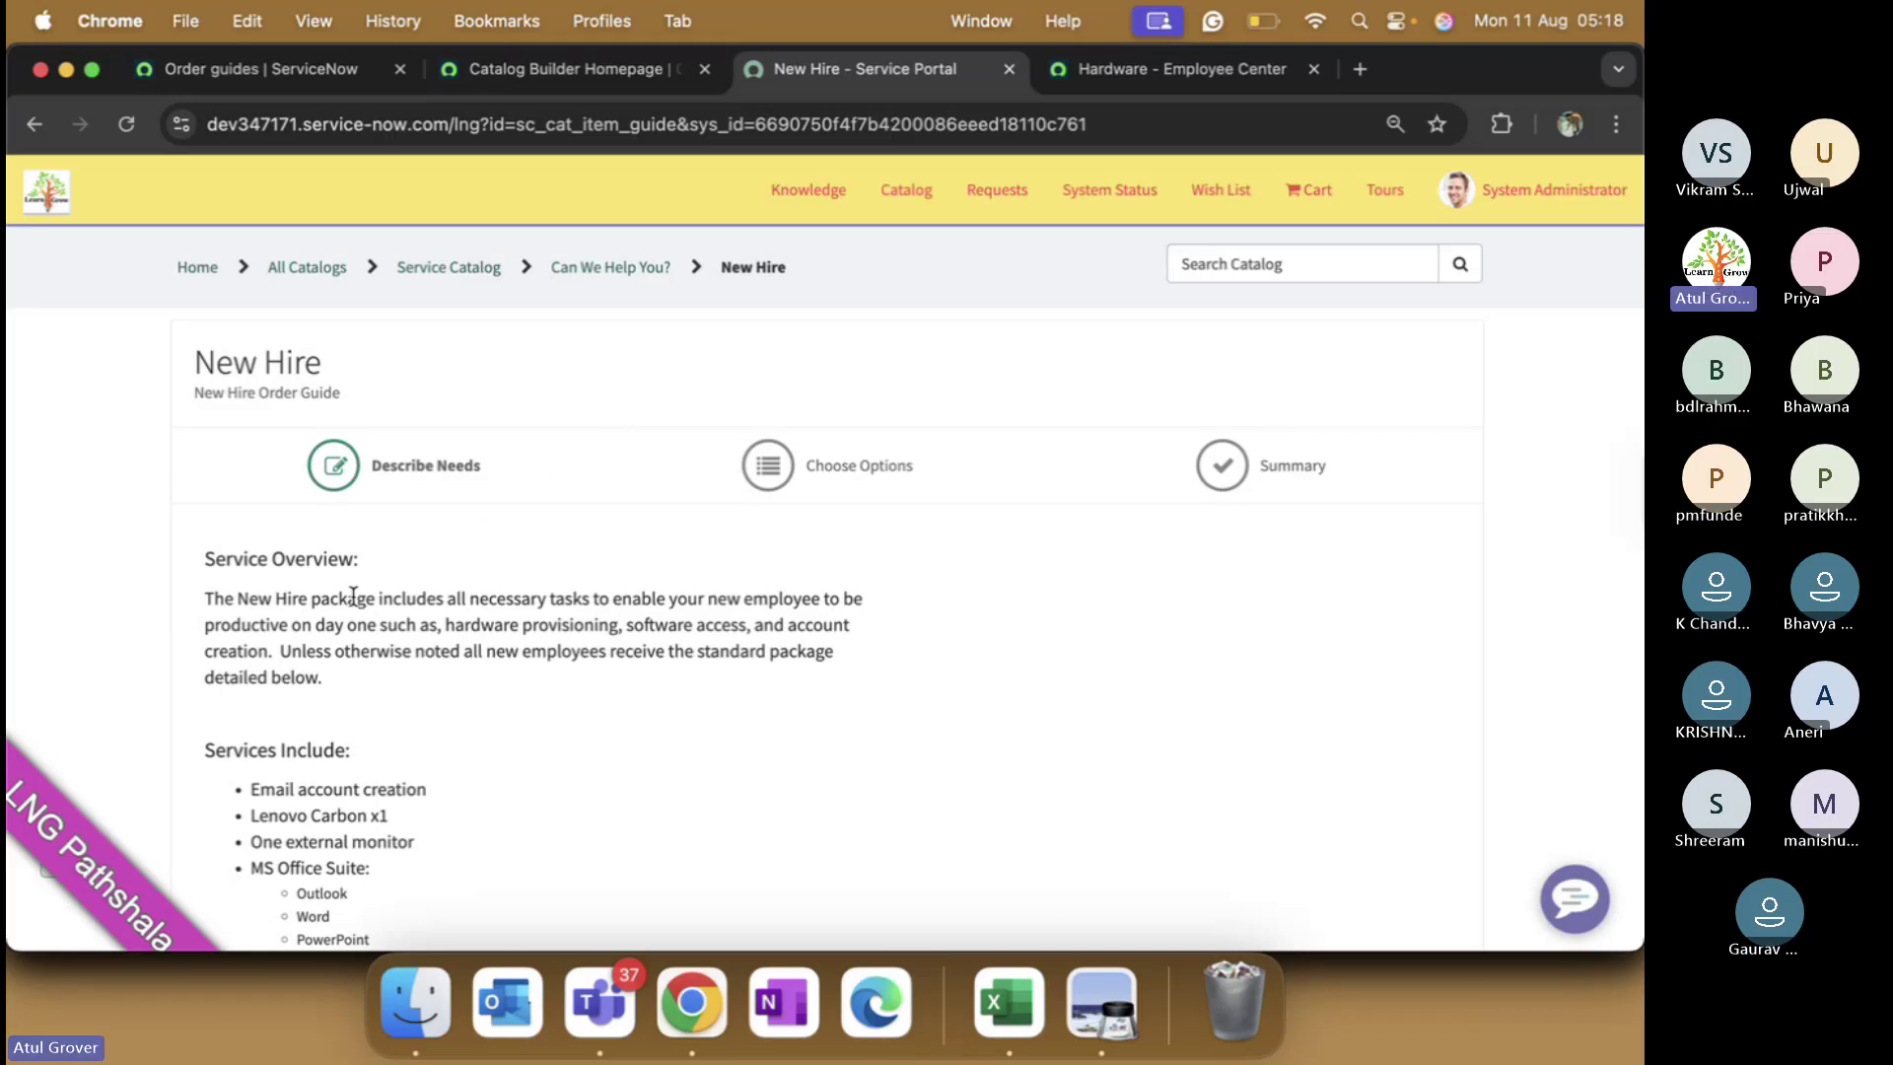
- In the Describe Needs form, choose a different hiring manager and set the group the person is joining to Baby Care
scroll(681, 660, "down", 3)
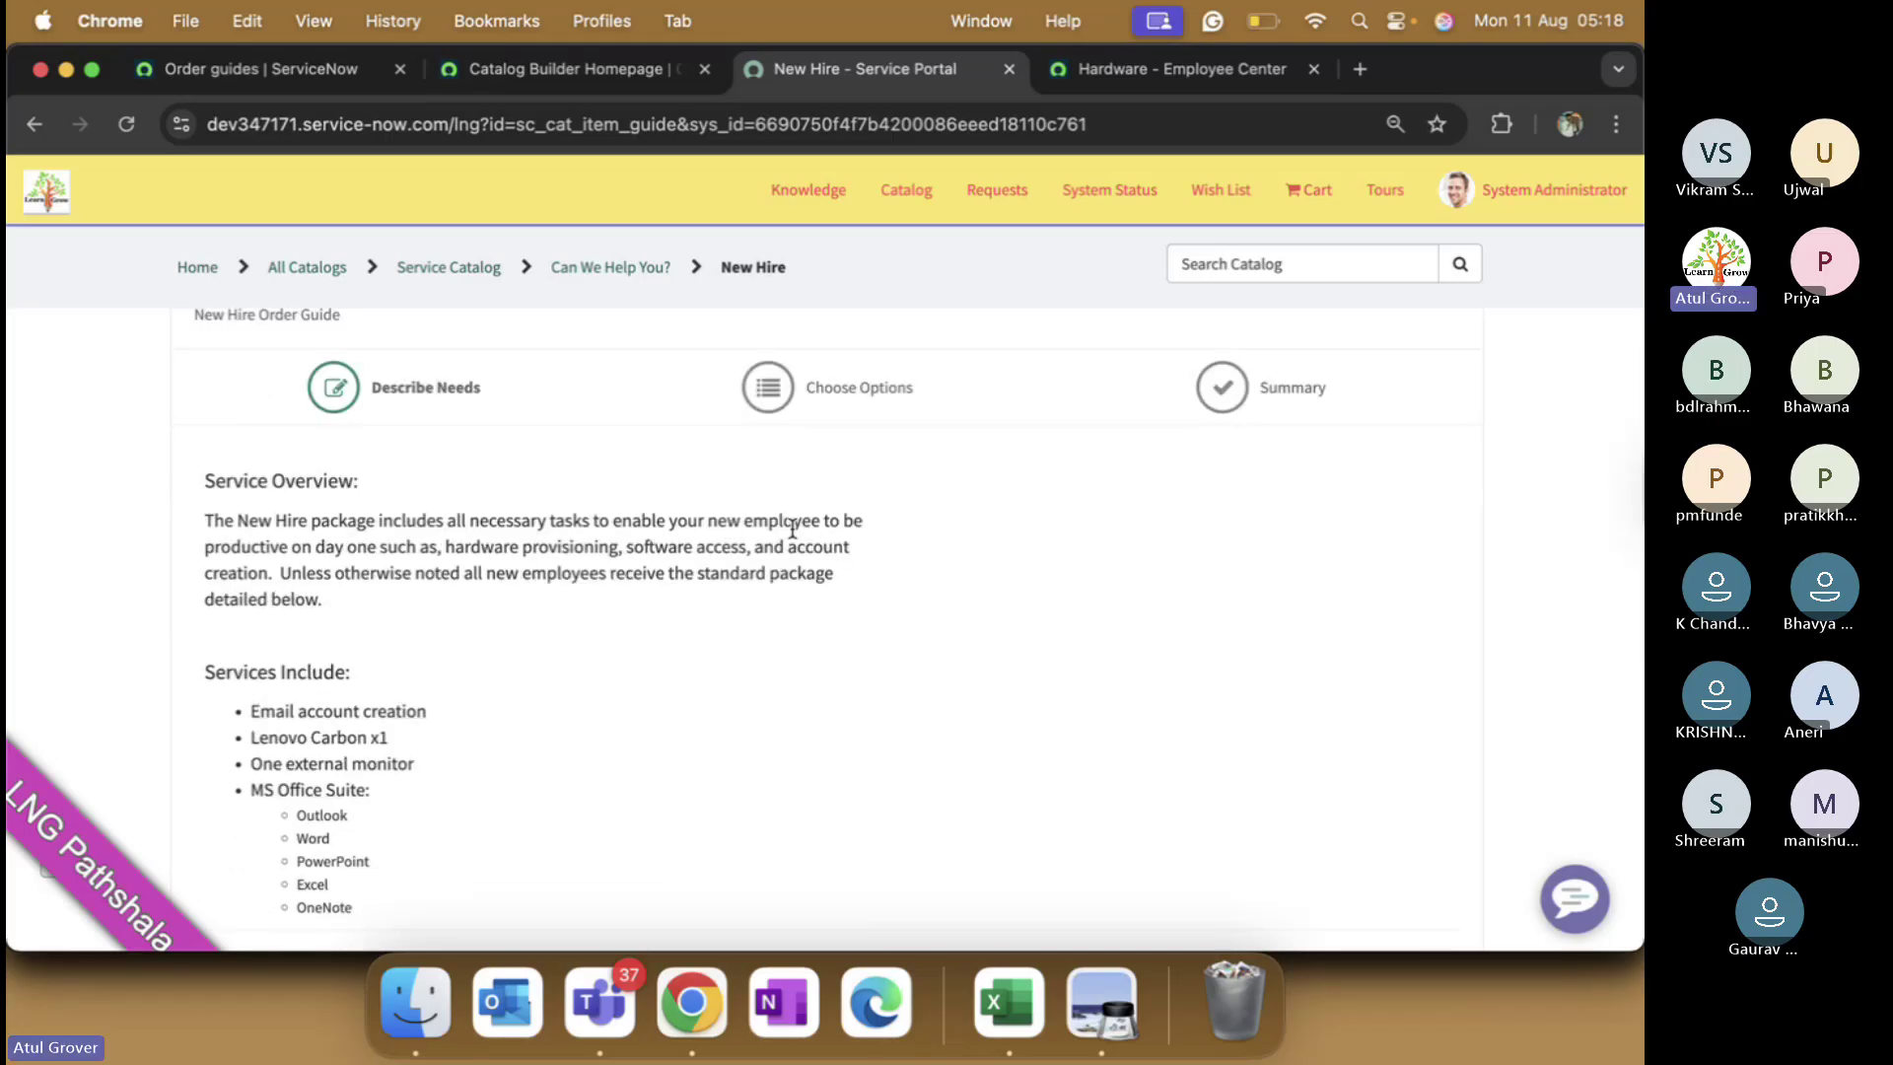
scroll(792, 527, "down", 8)
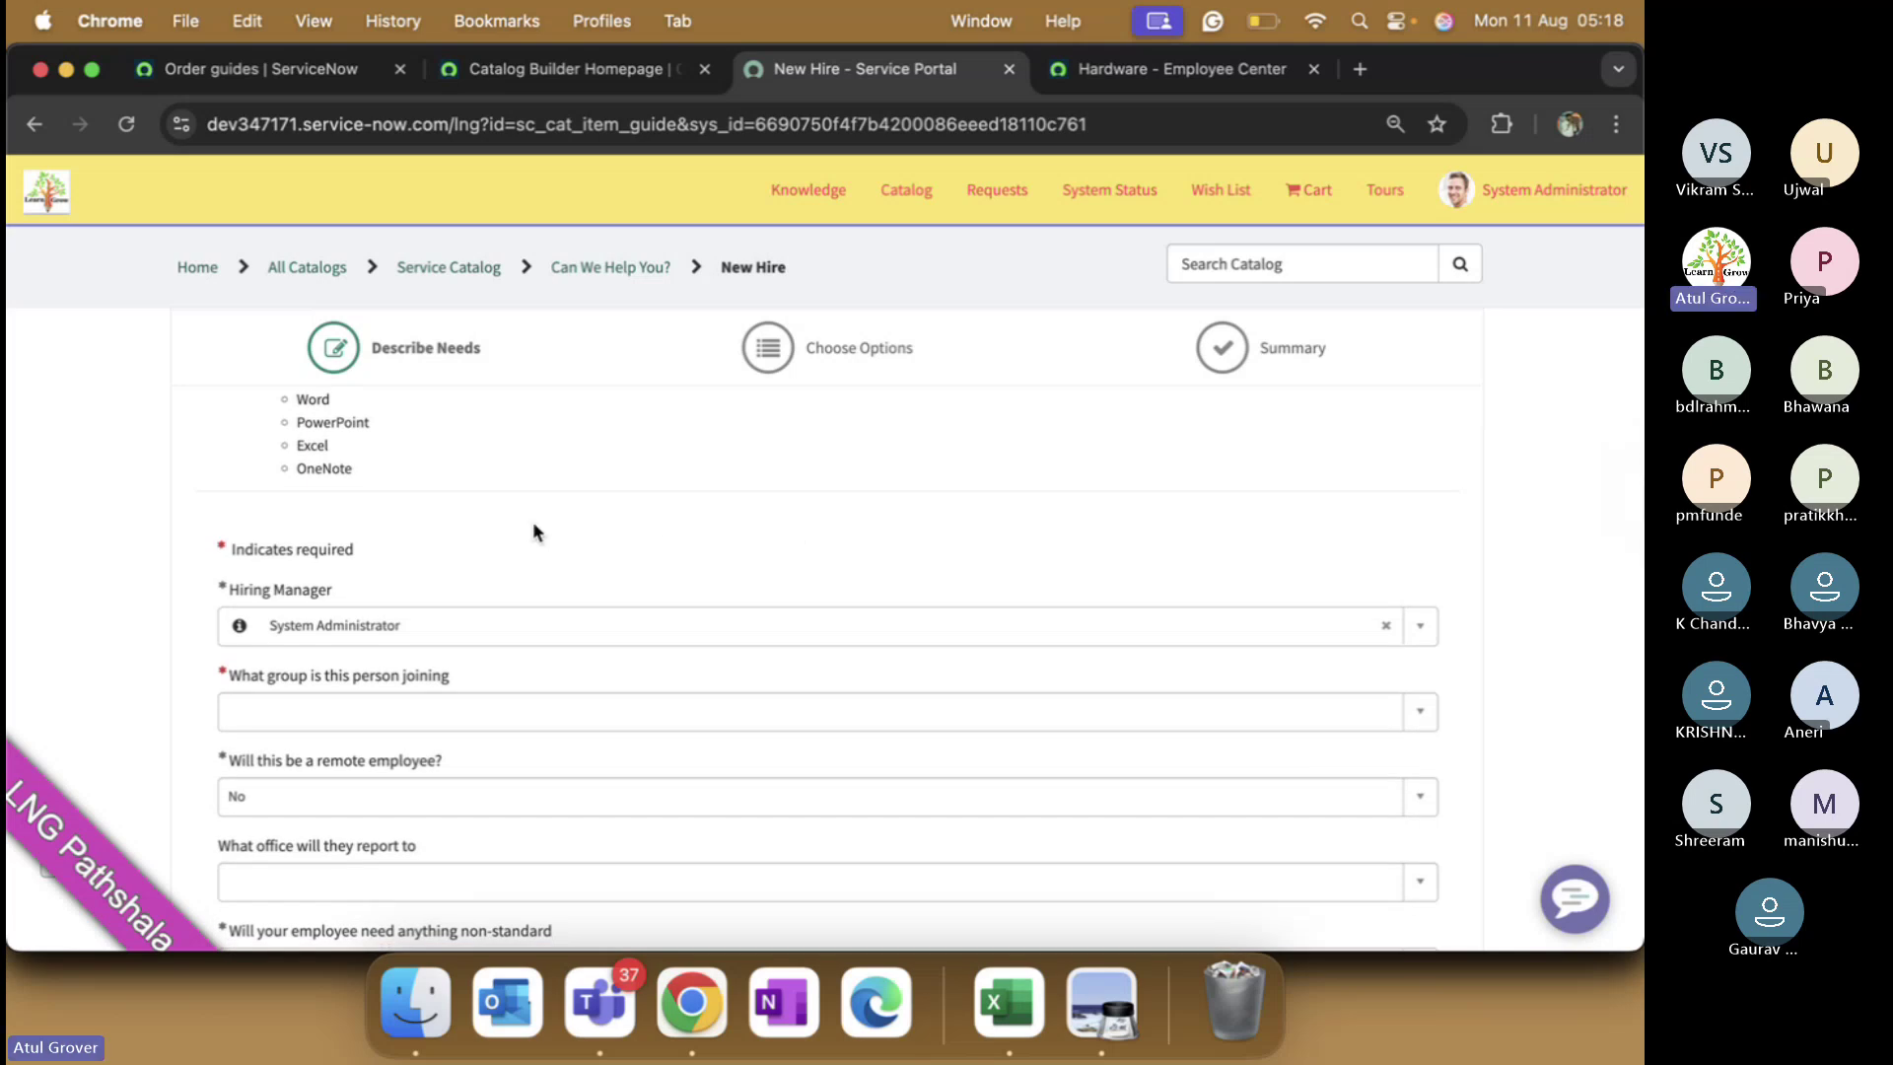
left_click(590, 614)
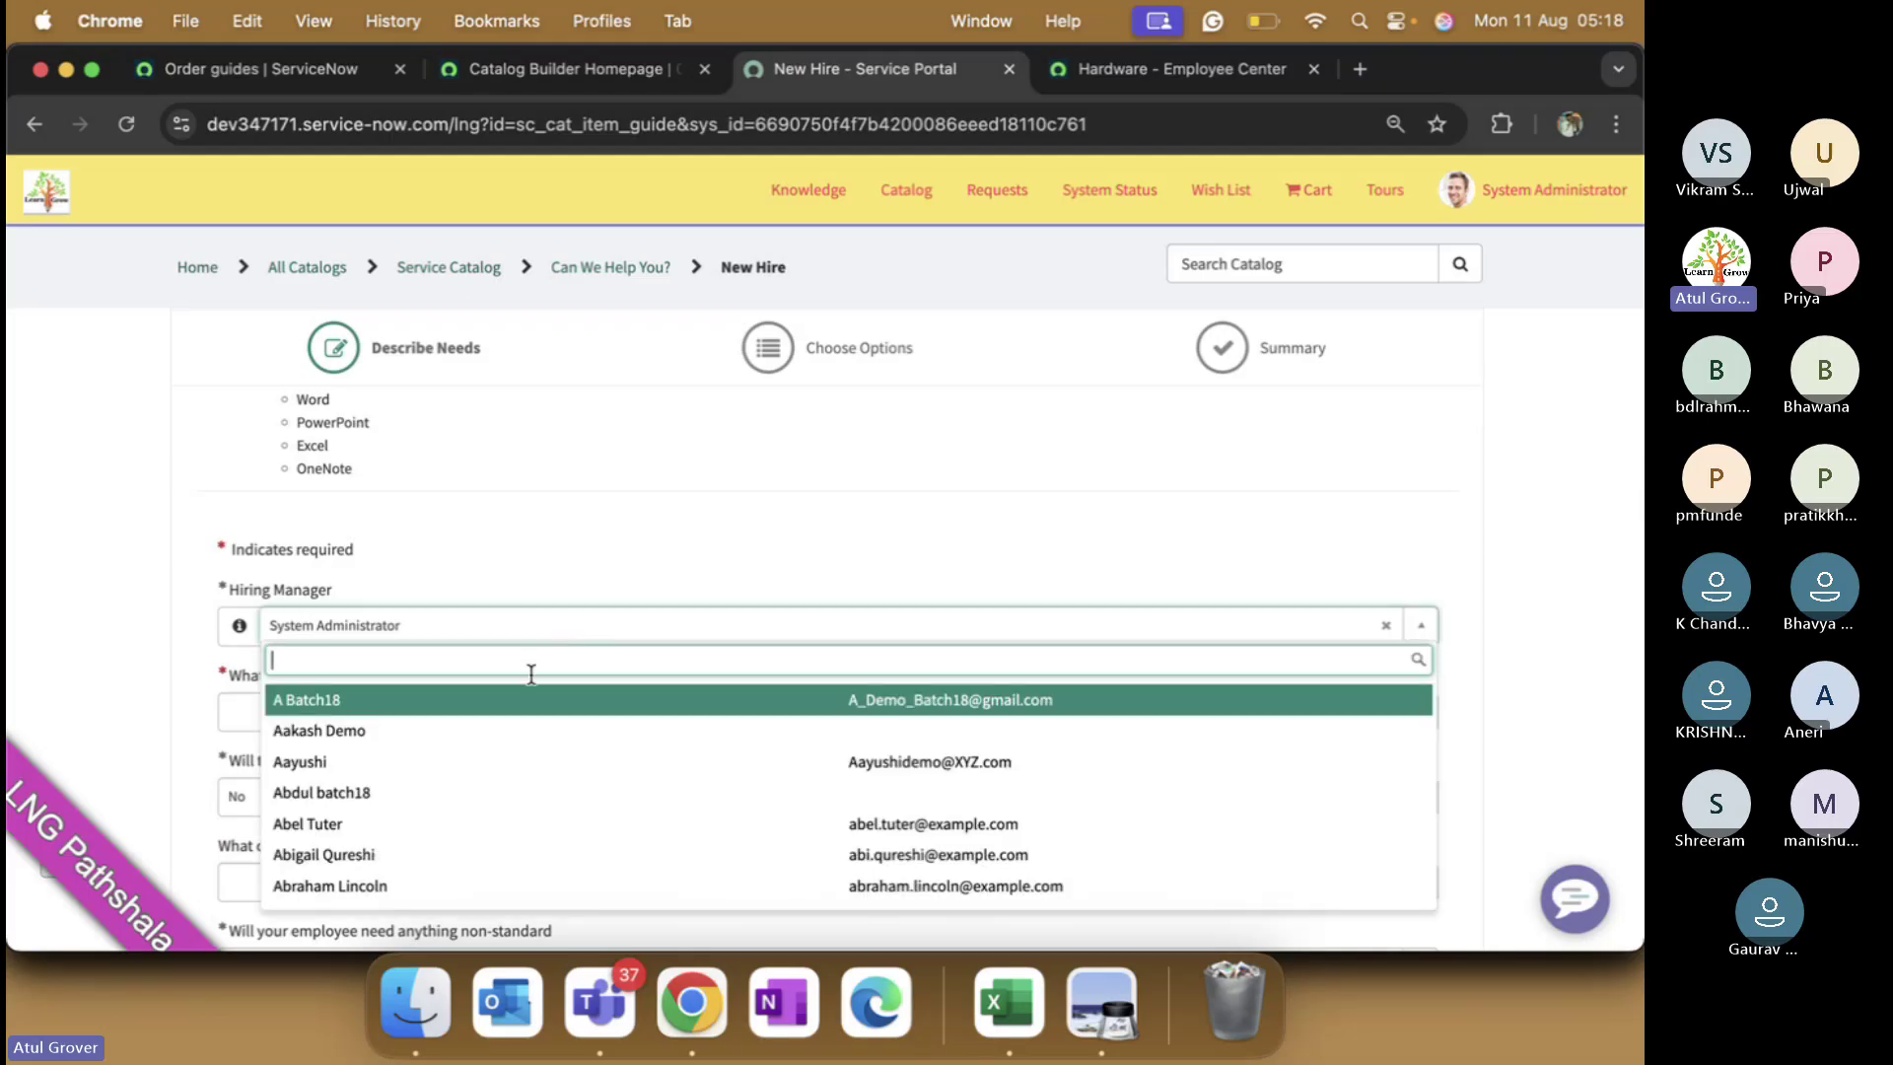
left_click(405, 767)
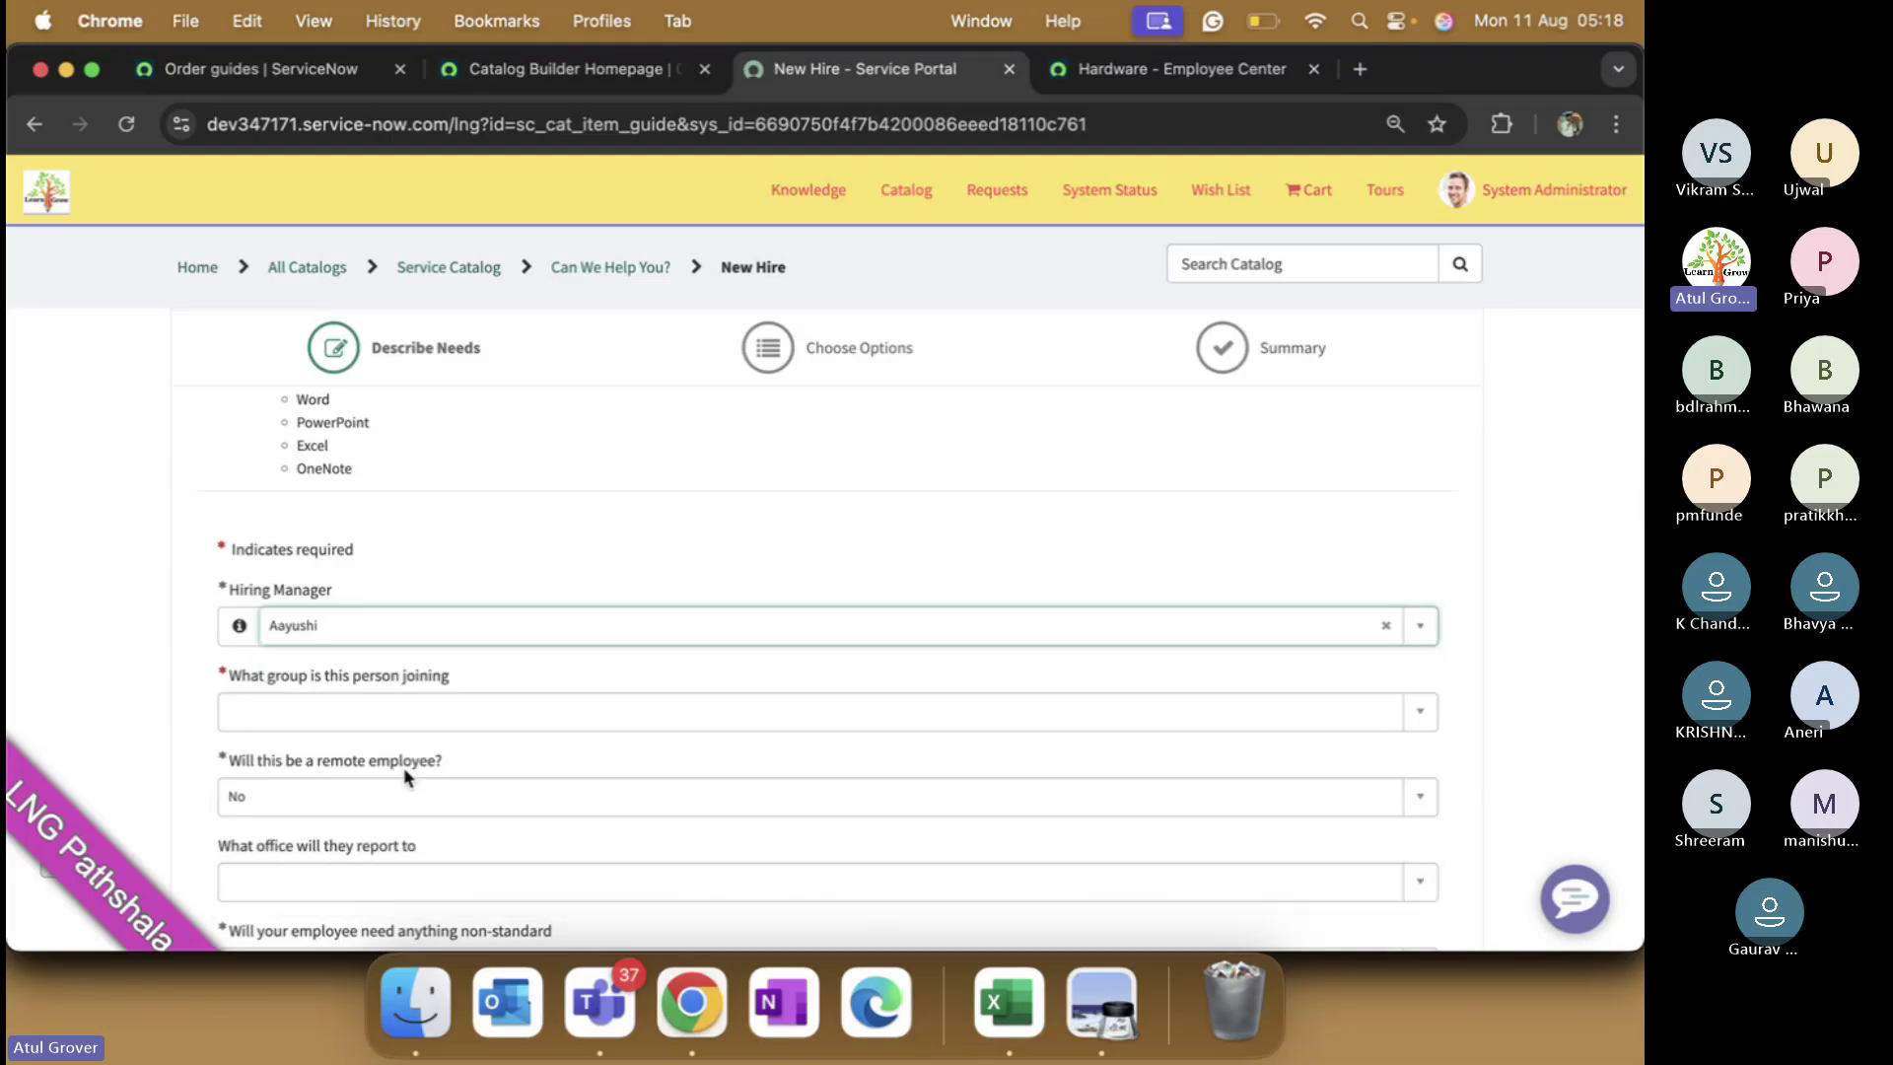
left_click(434, 712)
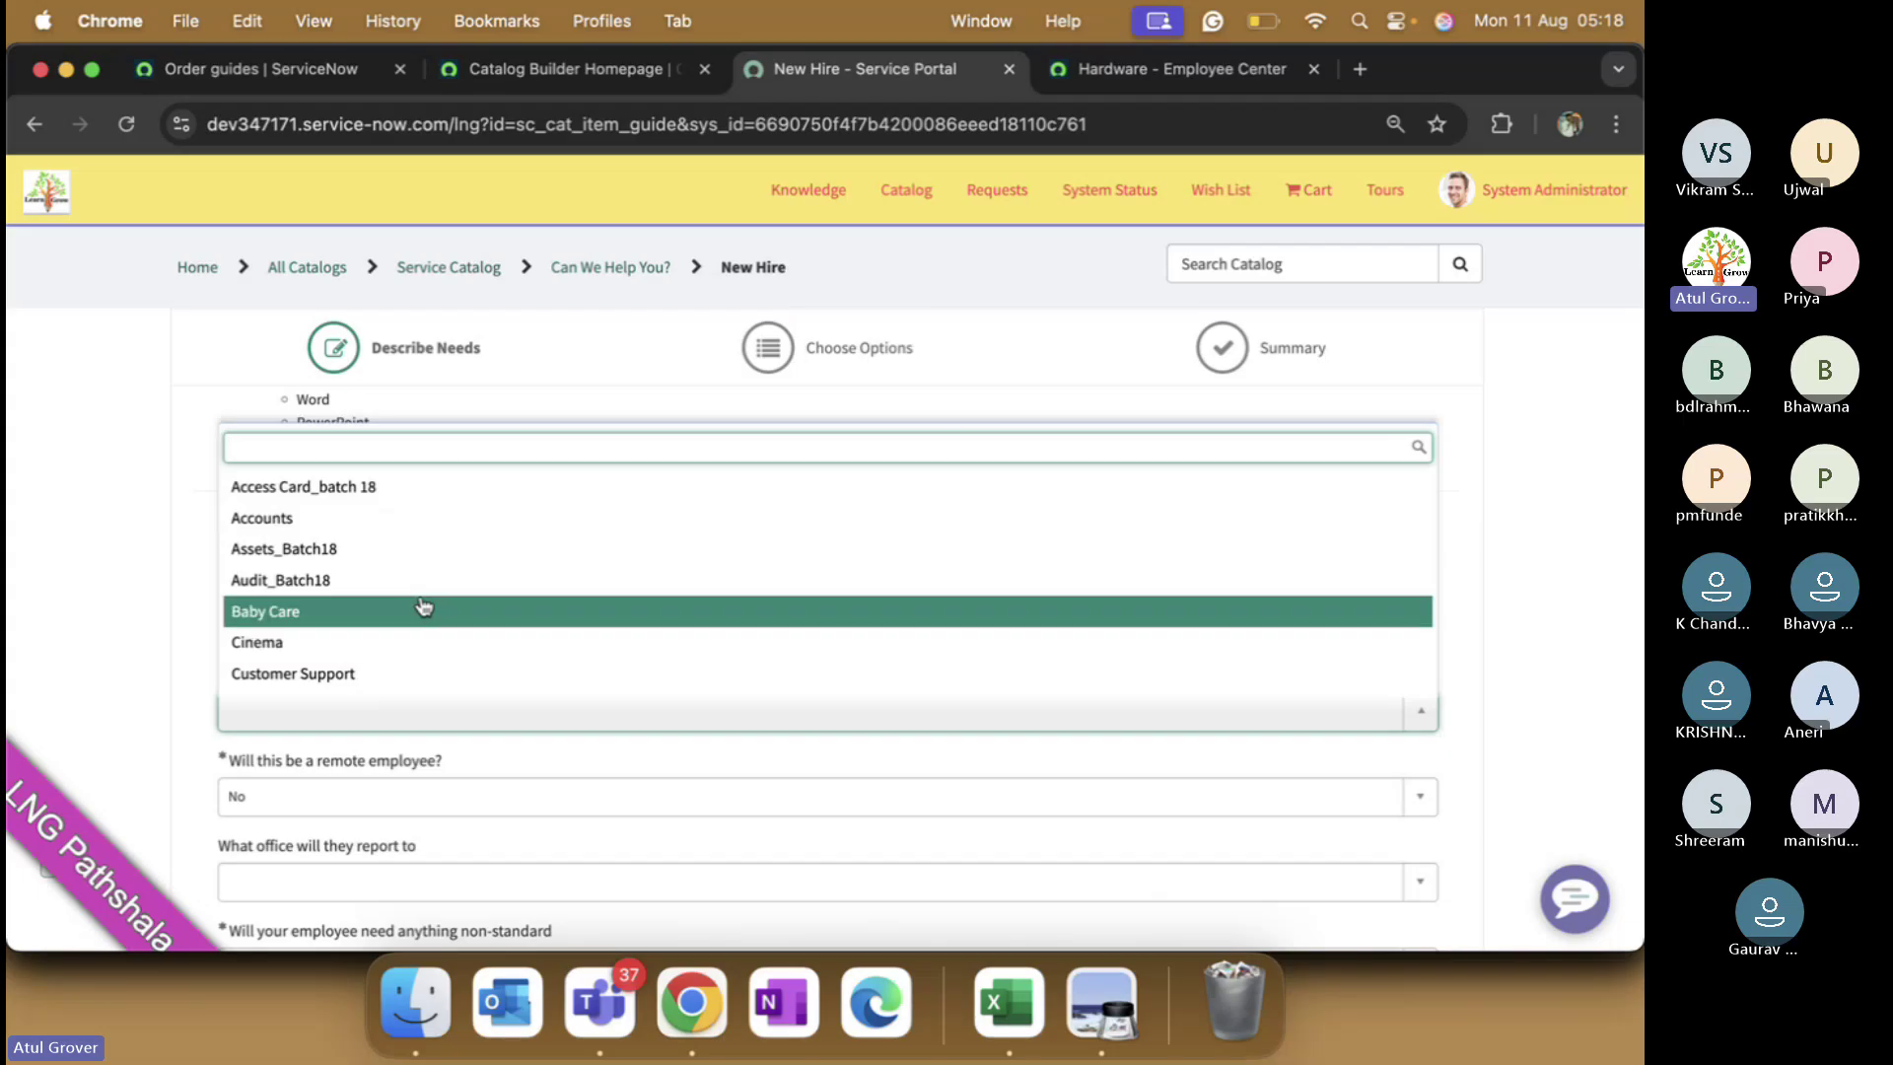
left_click(424, 608)
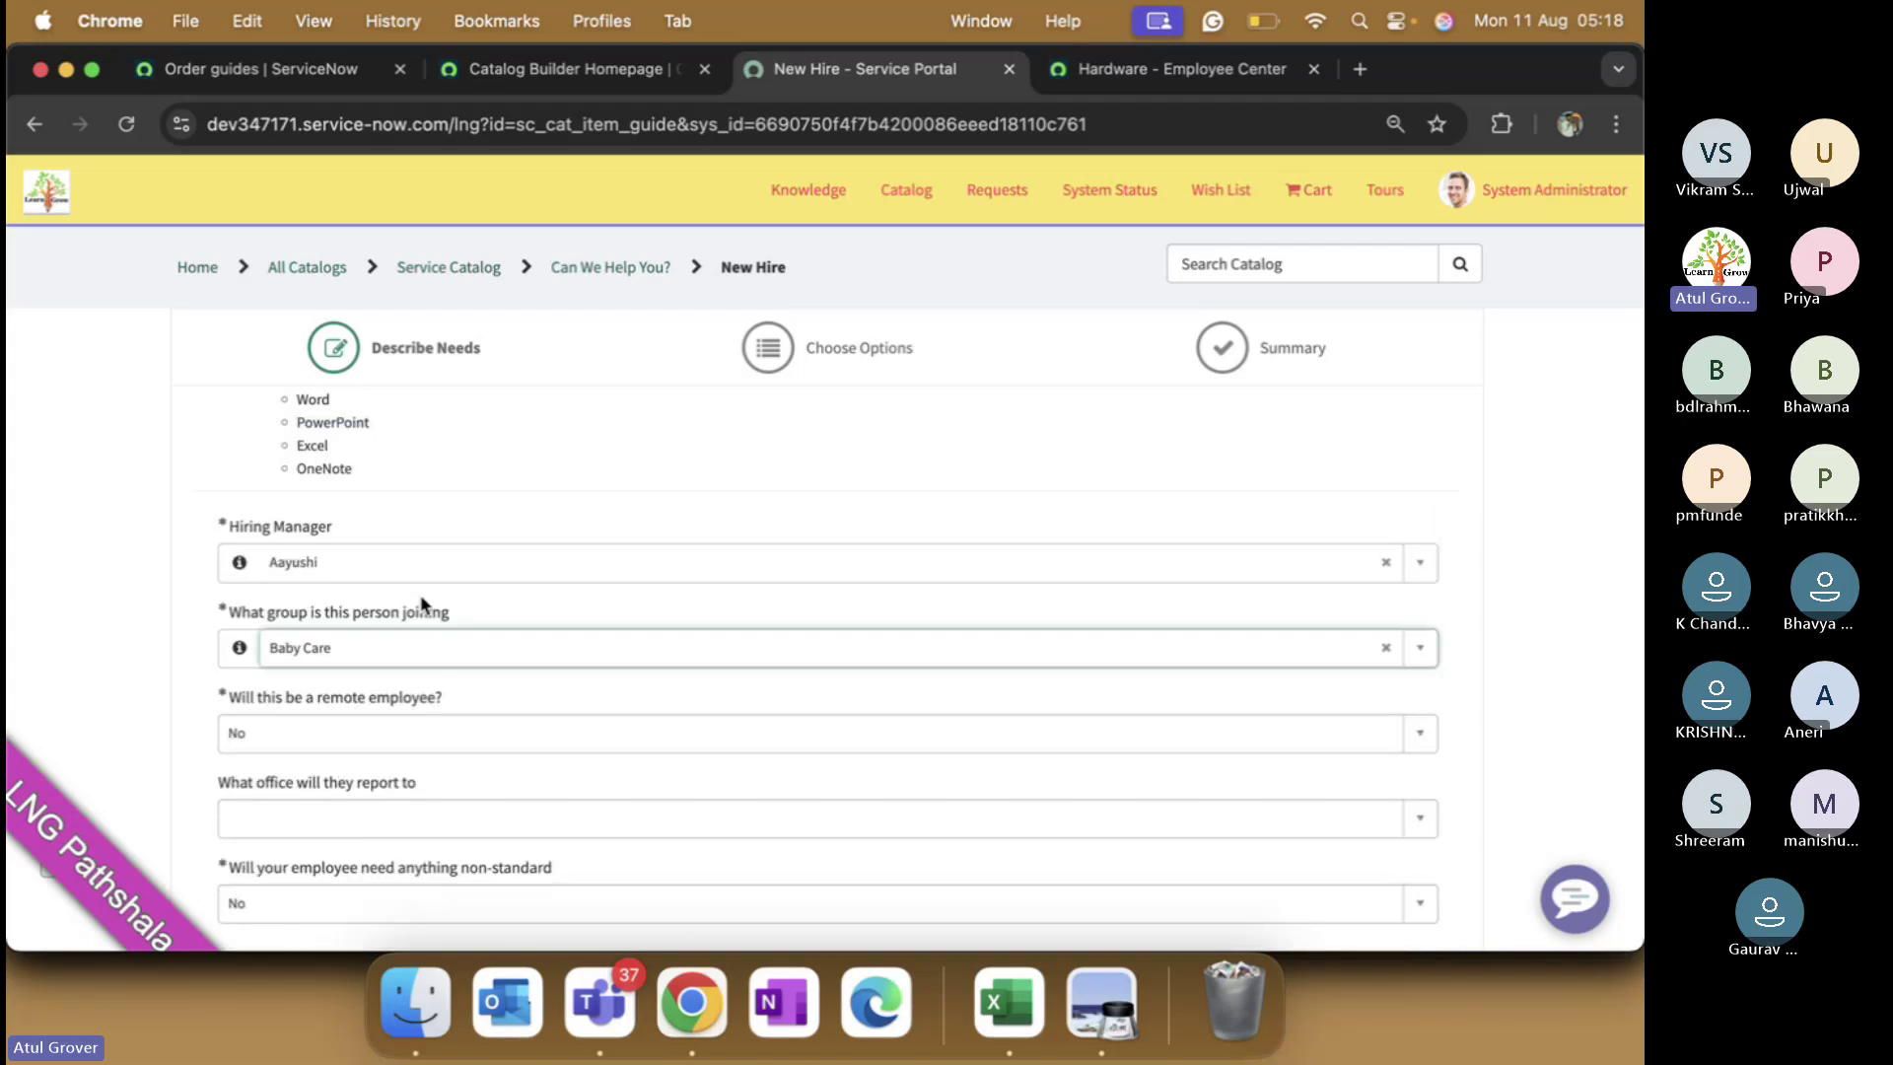
- Answer Yes to the remote employee question, select the Seattle office they report to, and proceed to Choose Options
scroll(422, 603, "down", 2)
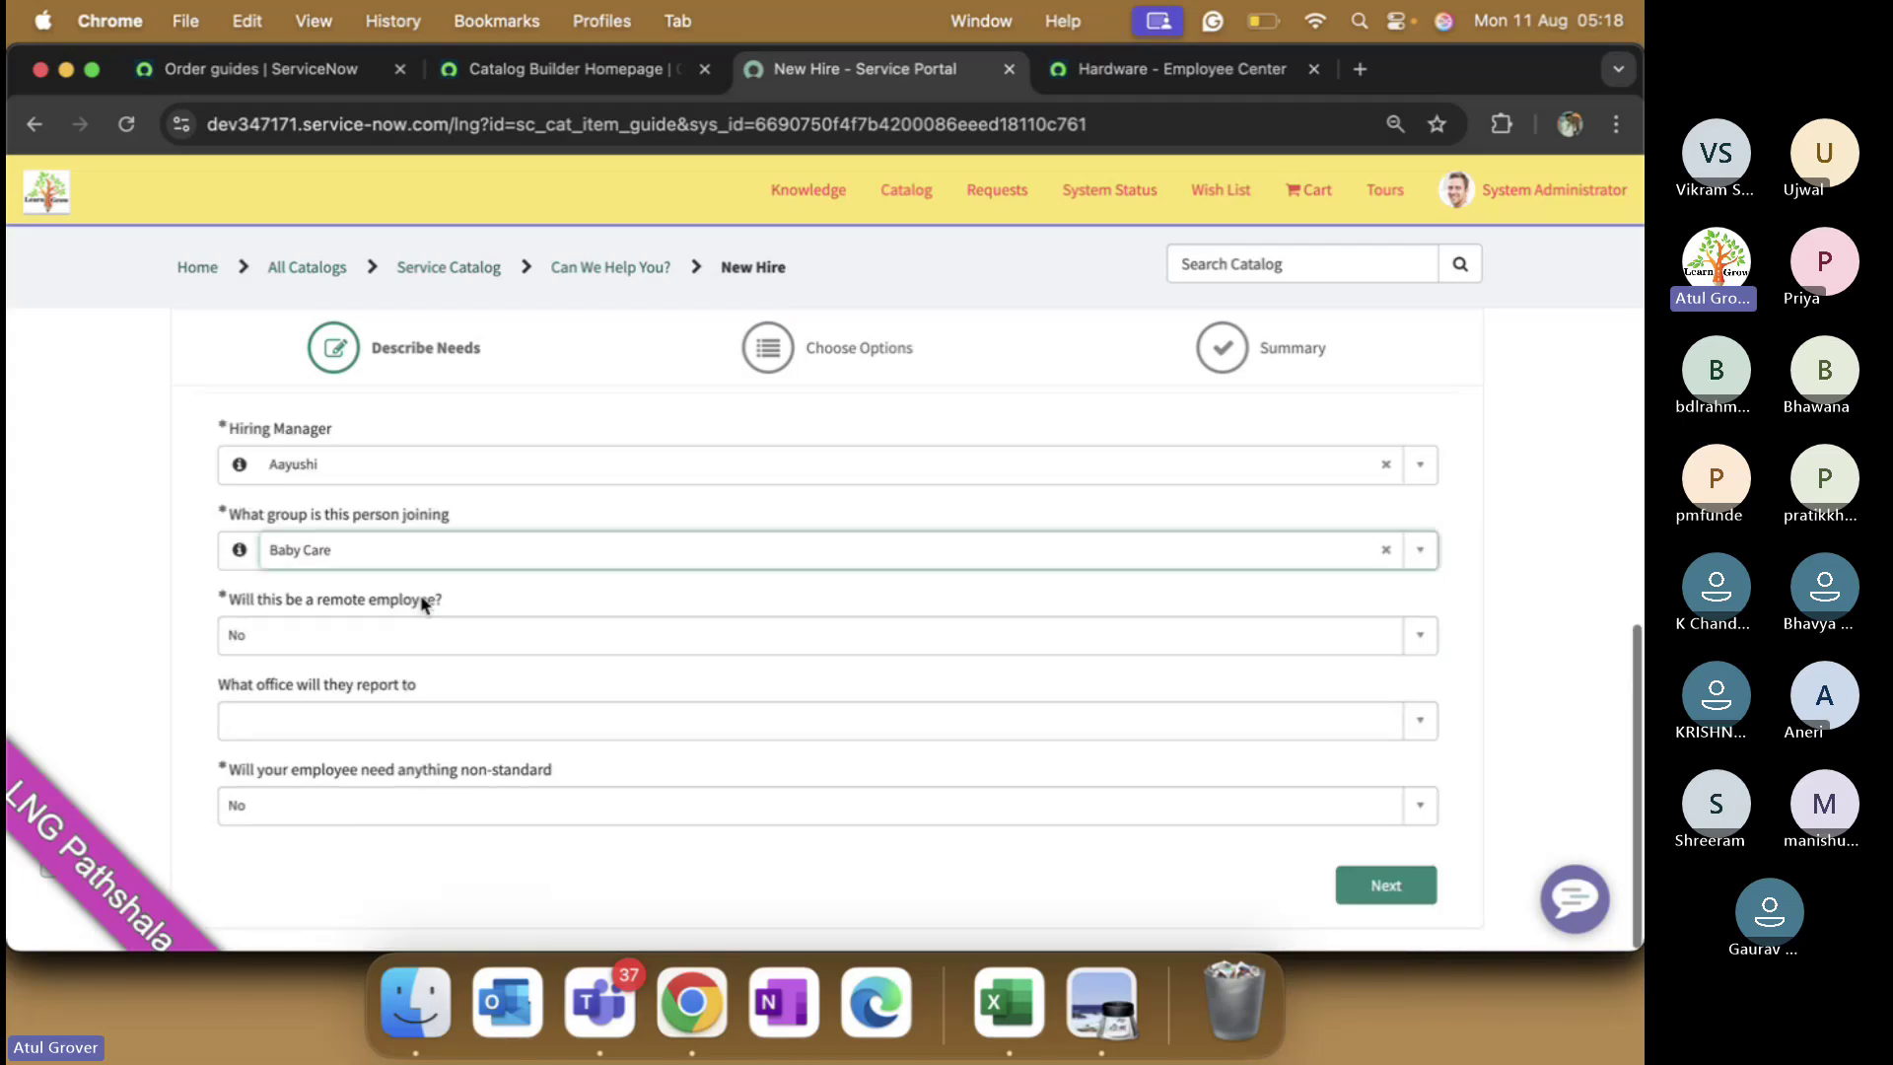
left_click(383, 640)
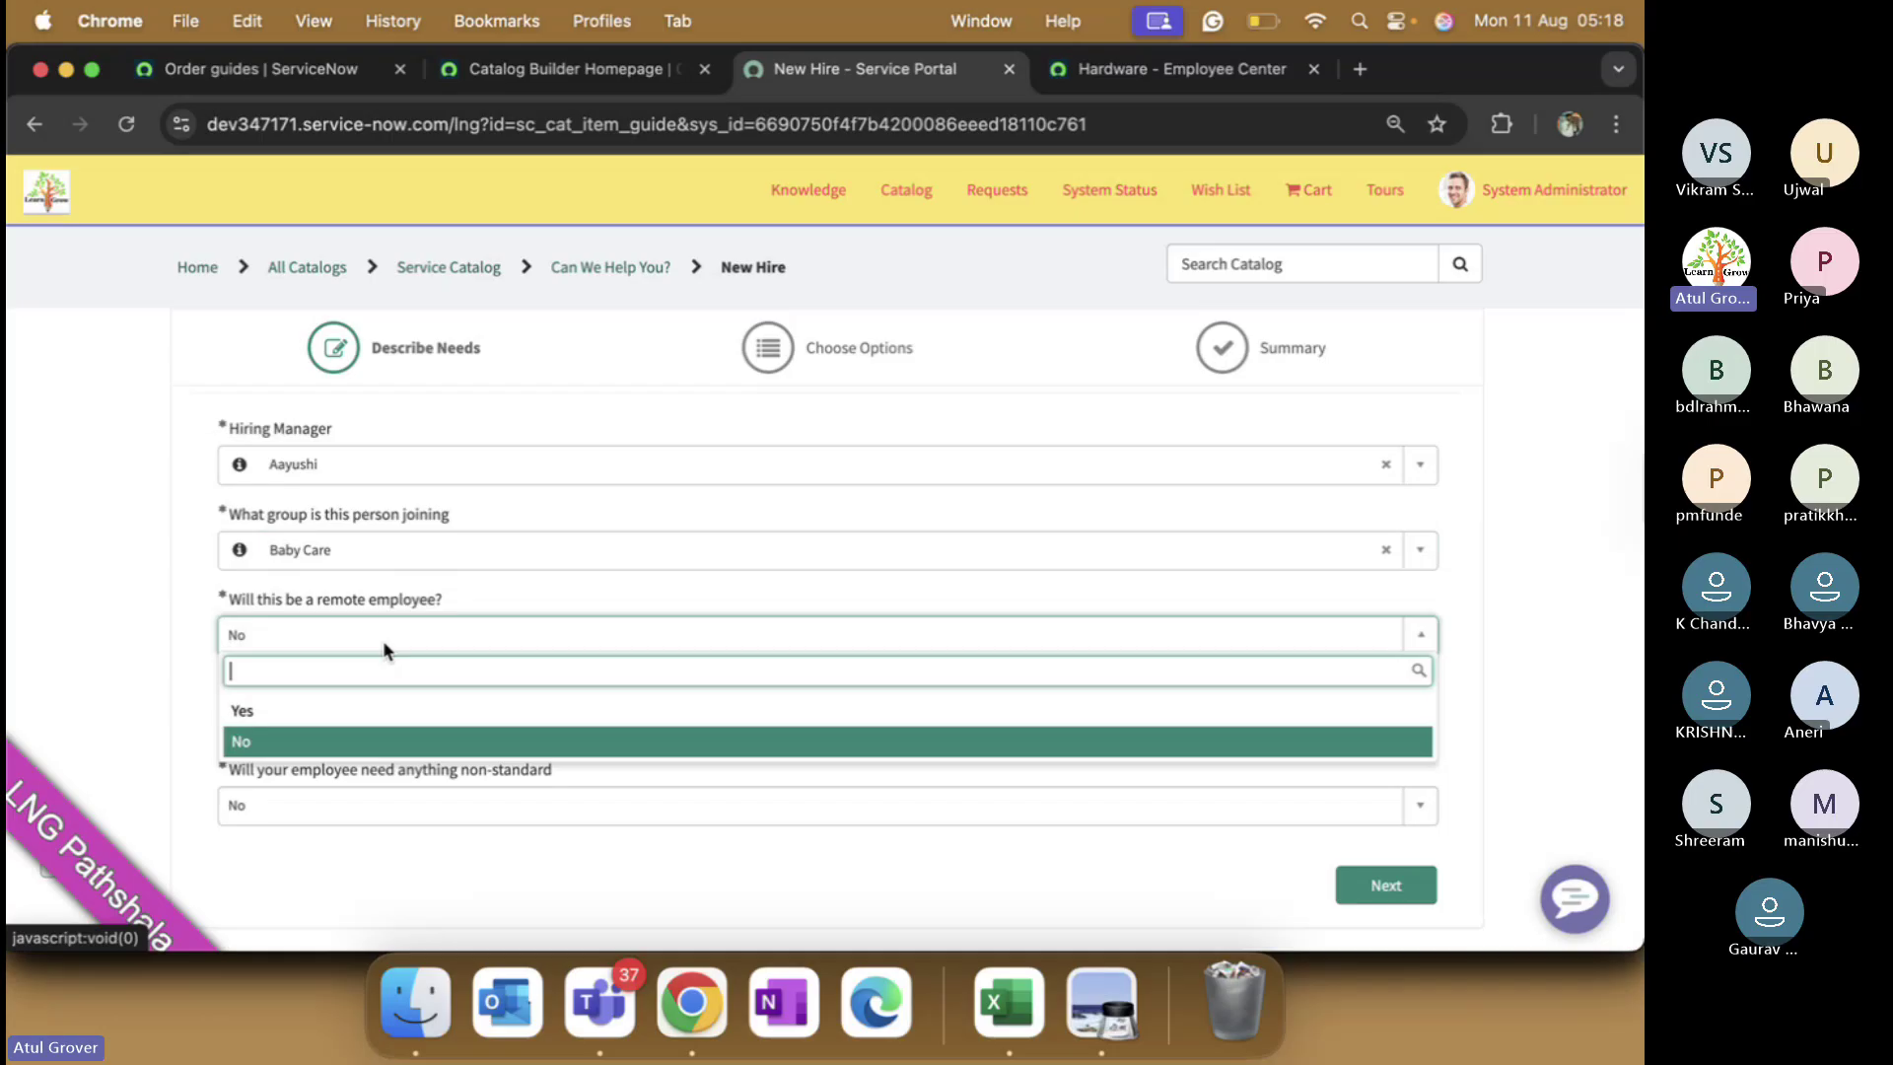
left_click(353, 709)
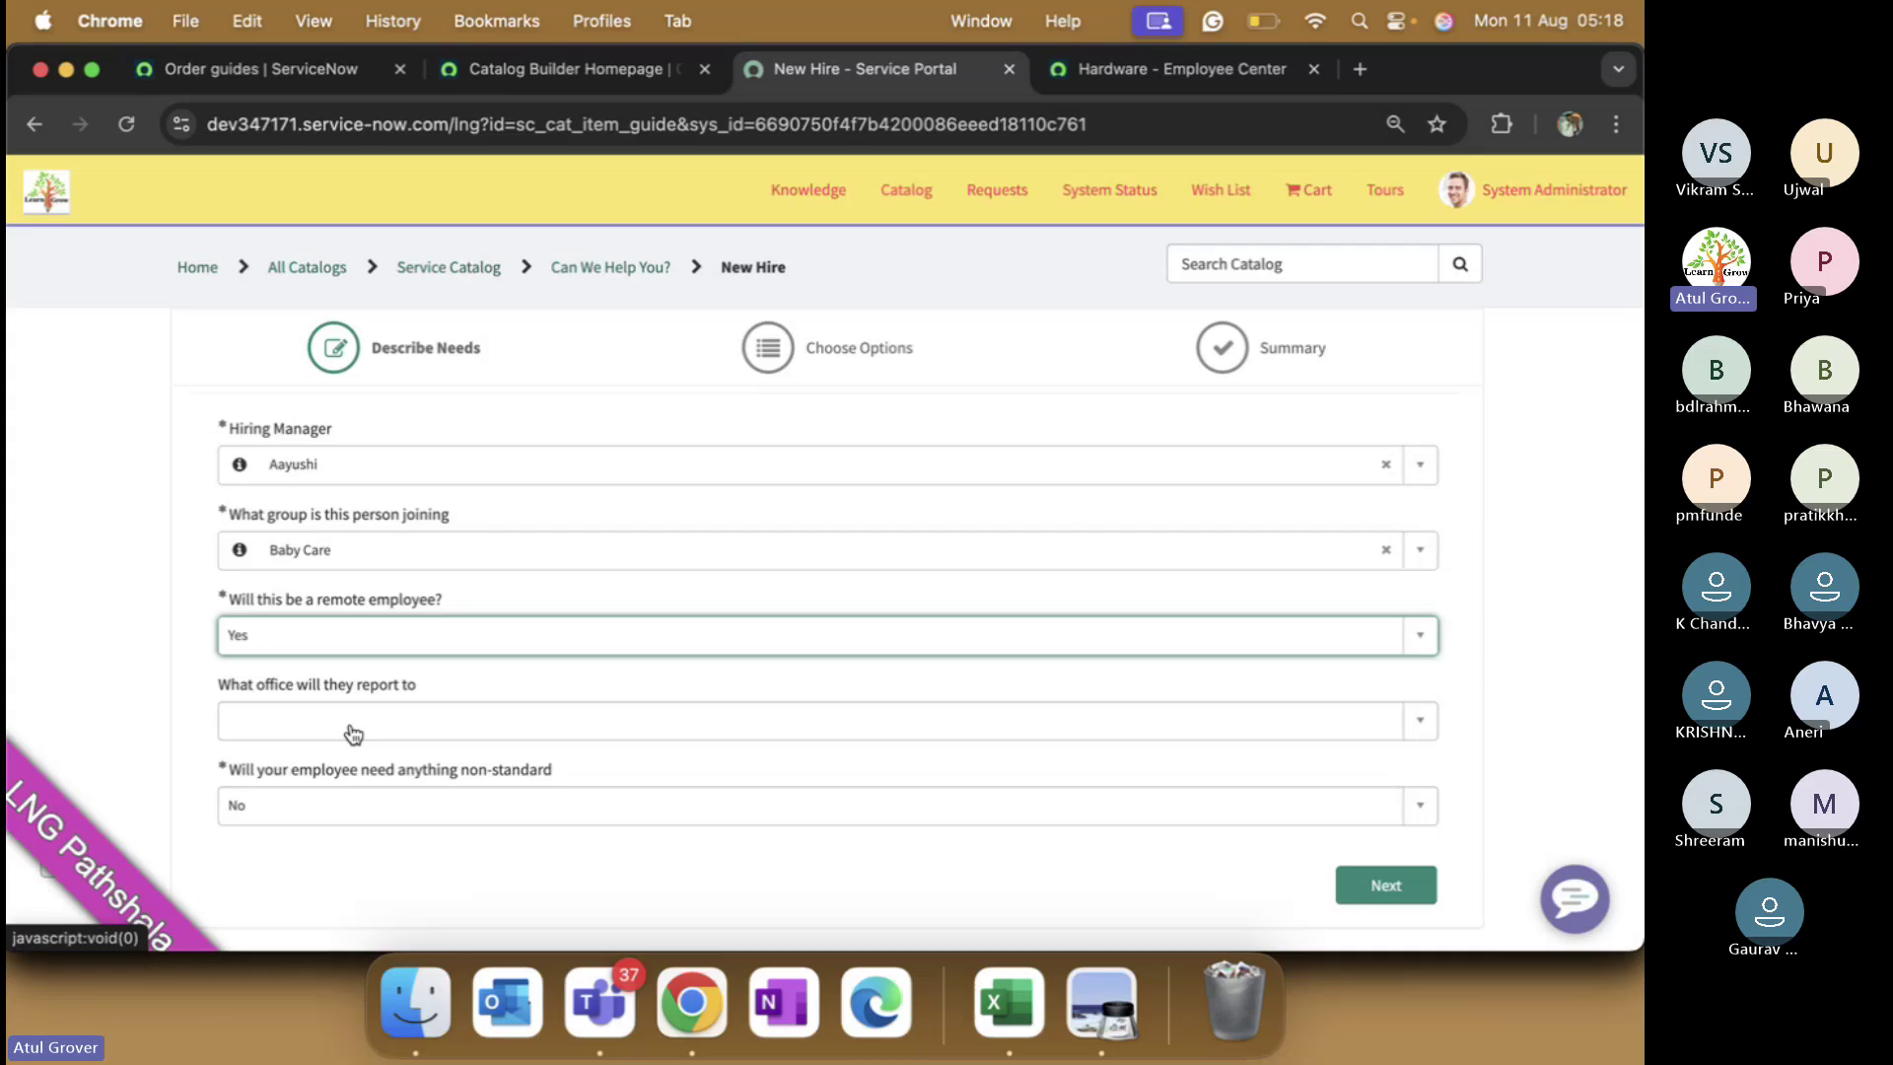
left_click(351, 728)
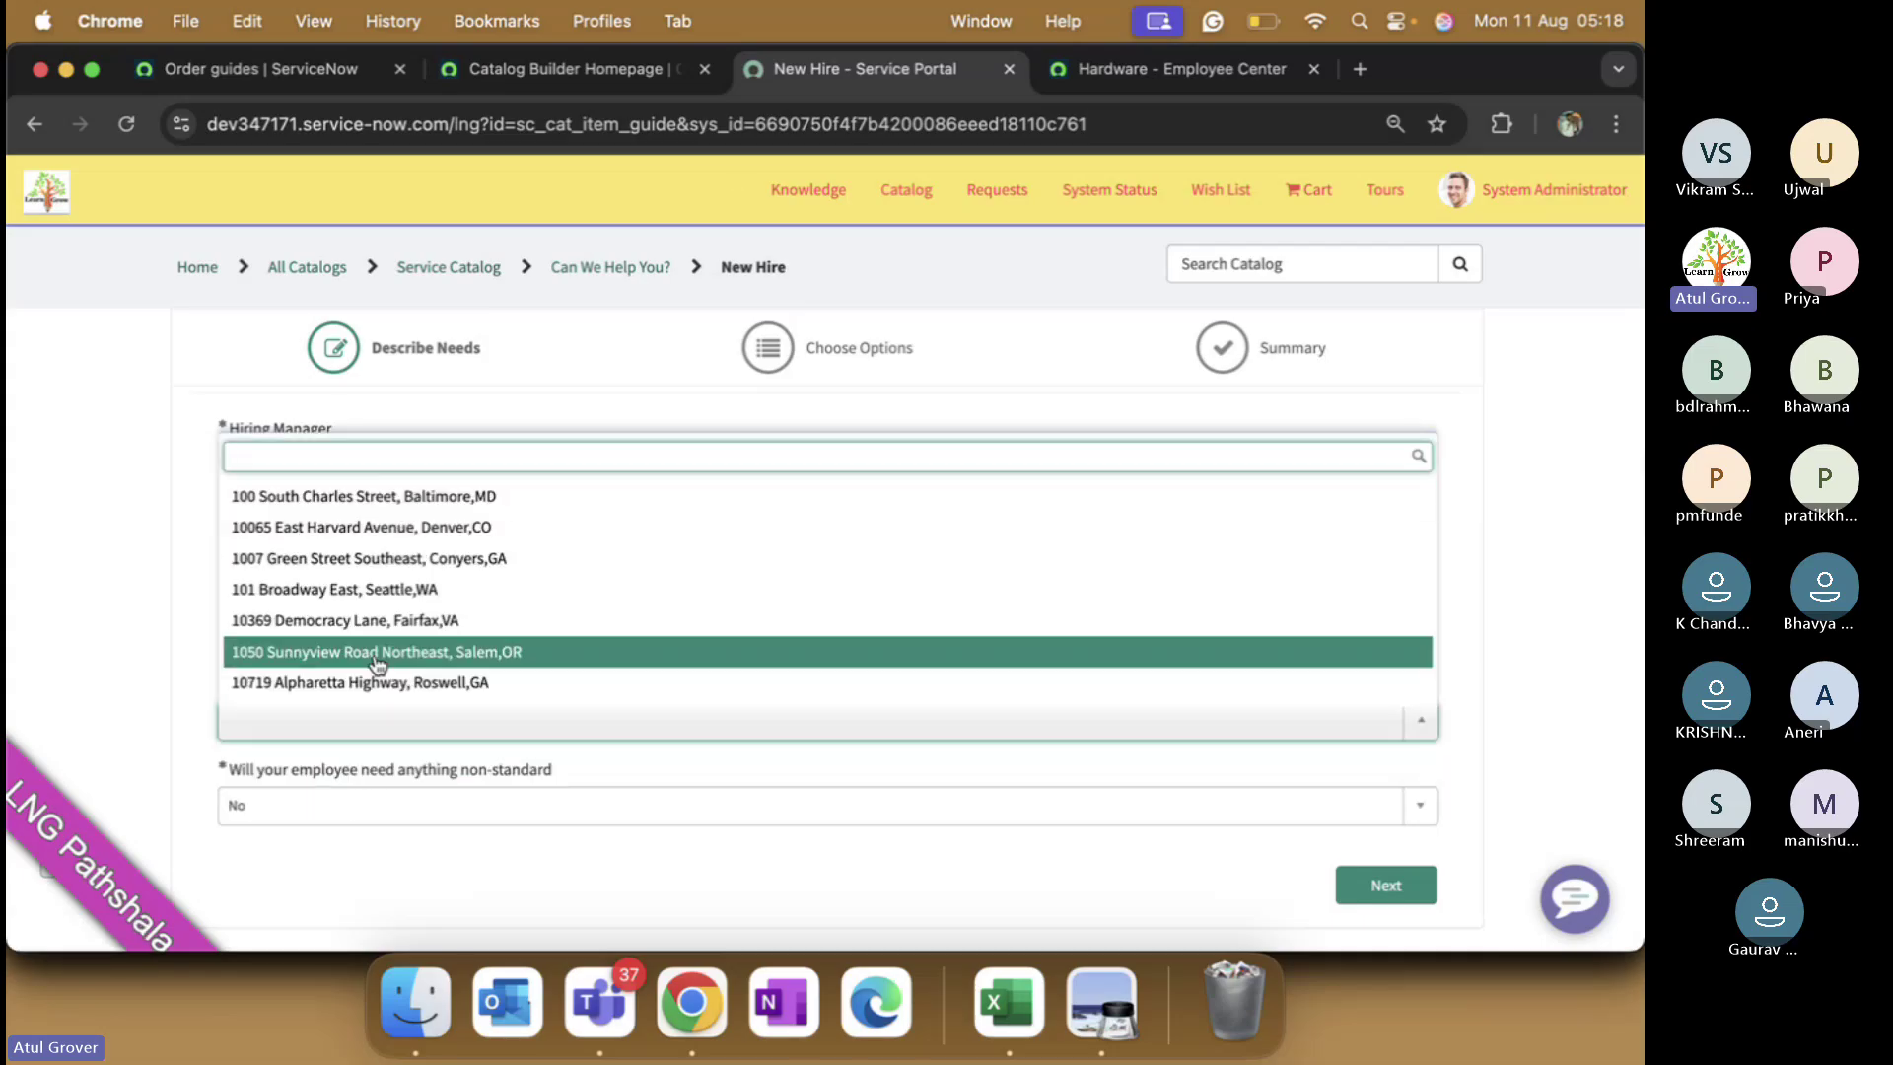
left_click(386, 590)
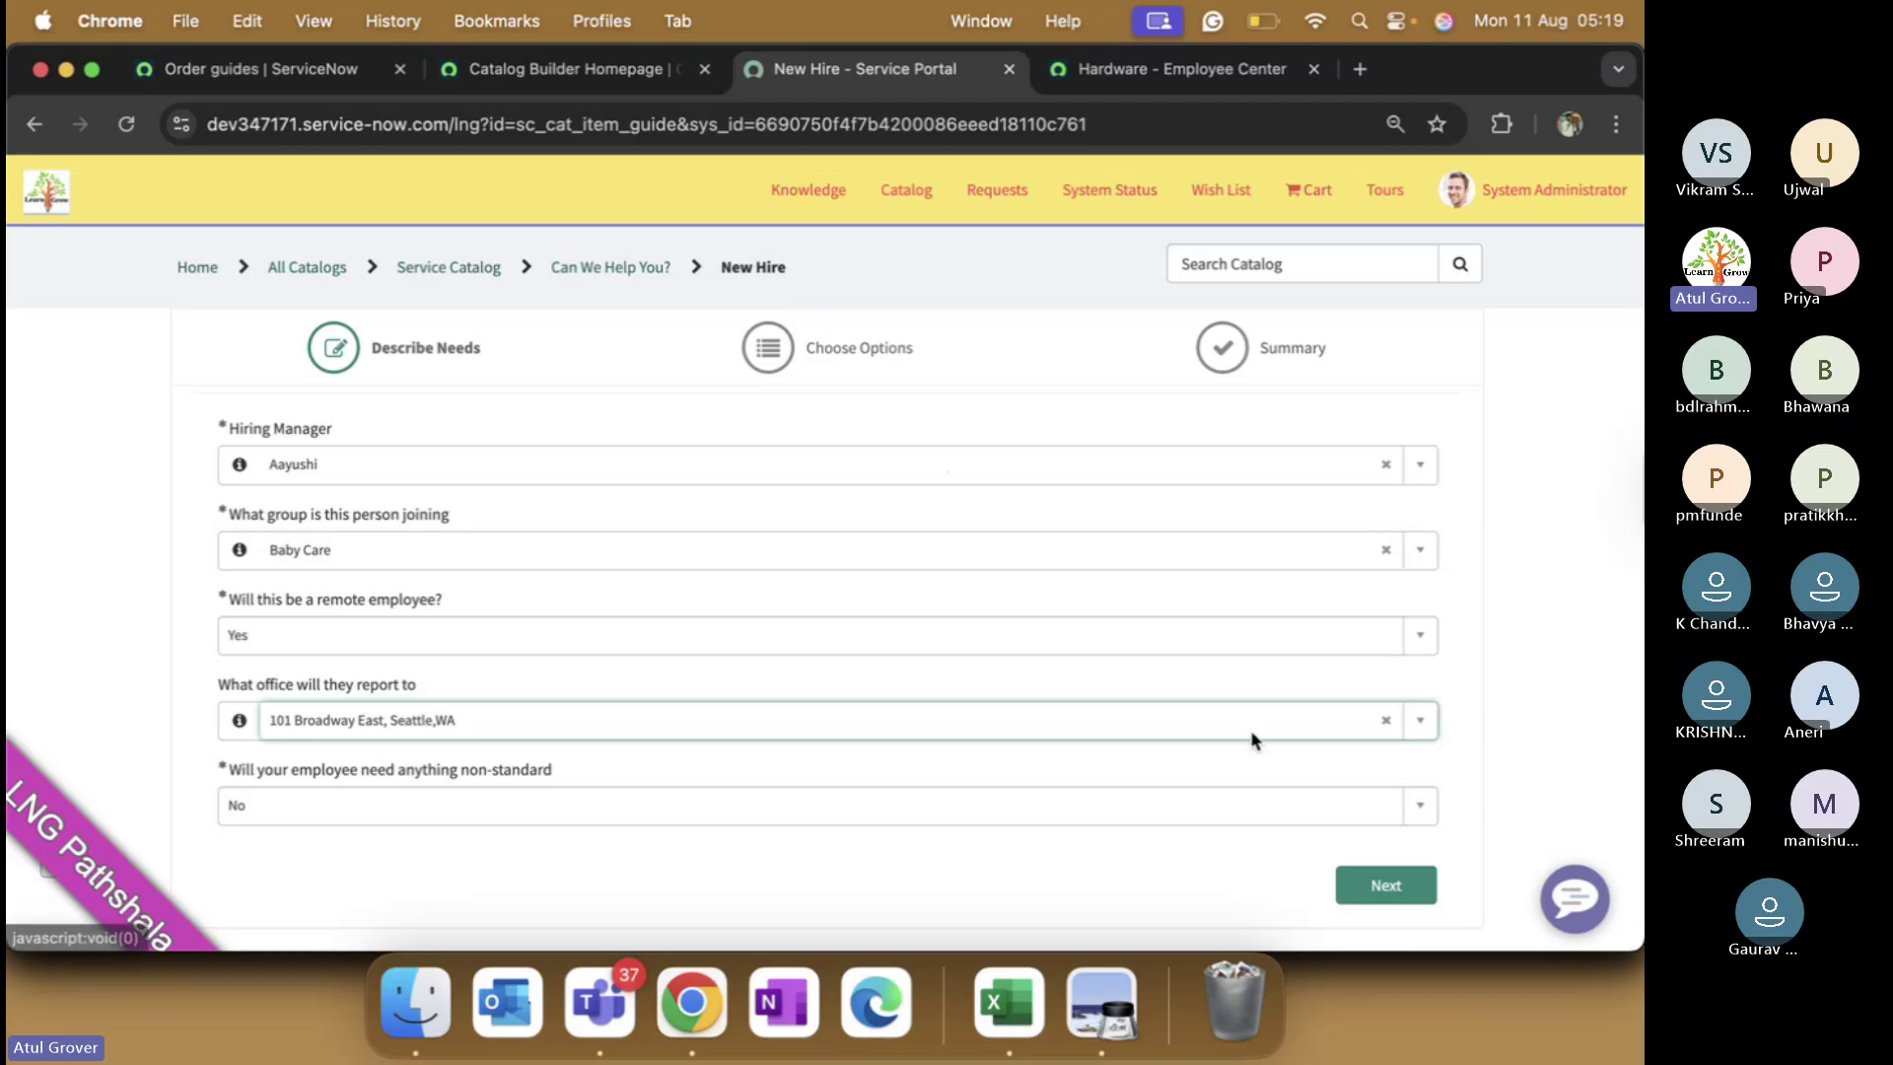
left_click(1390, 882)
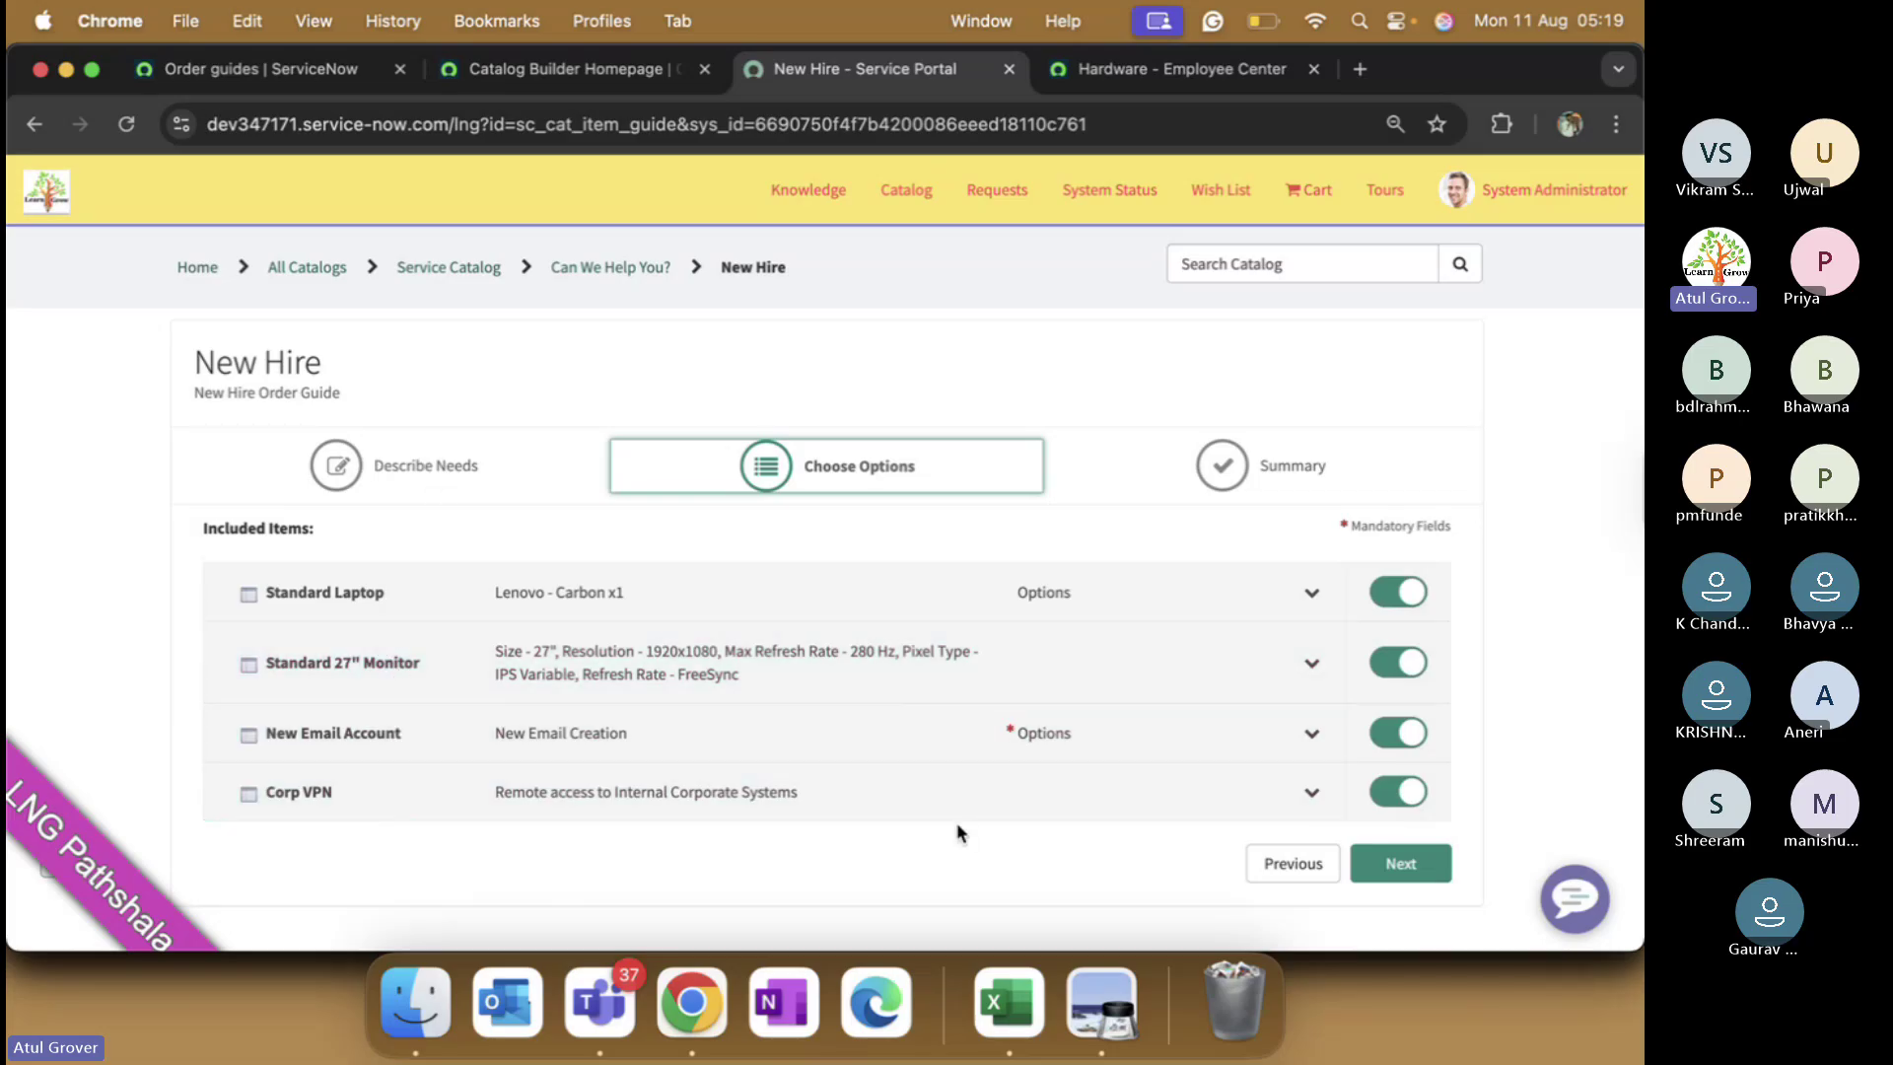
- Go back to Describe Needs and set whether the employee needs anything non-standard to Yes
left_click(1285, 867)
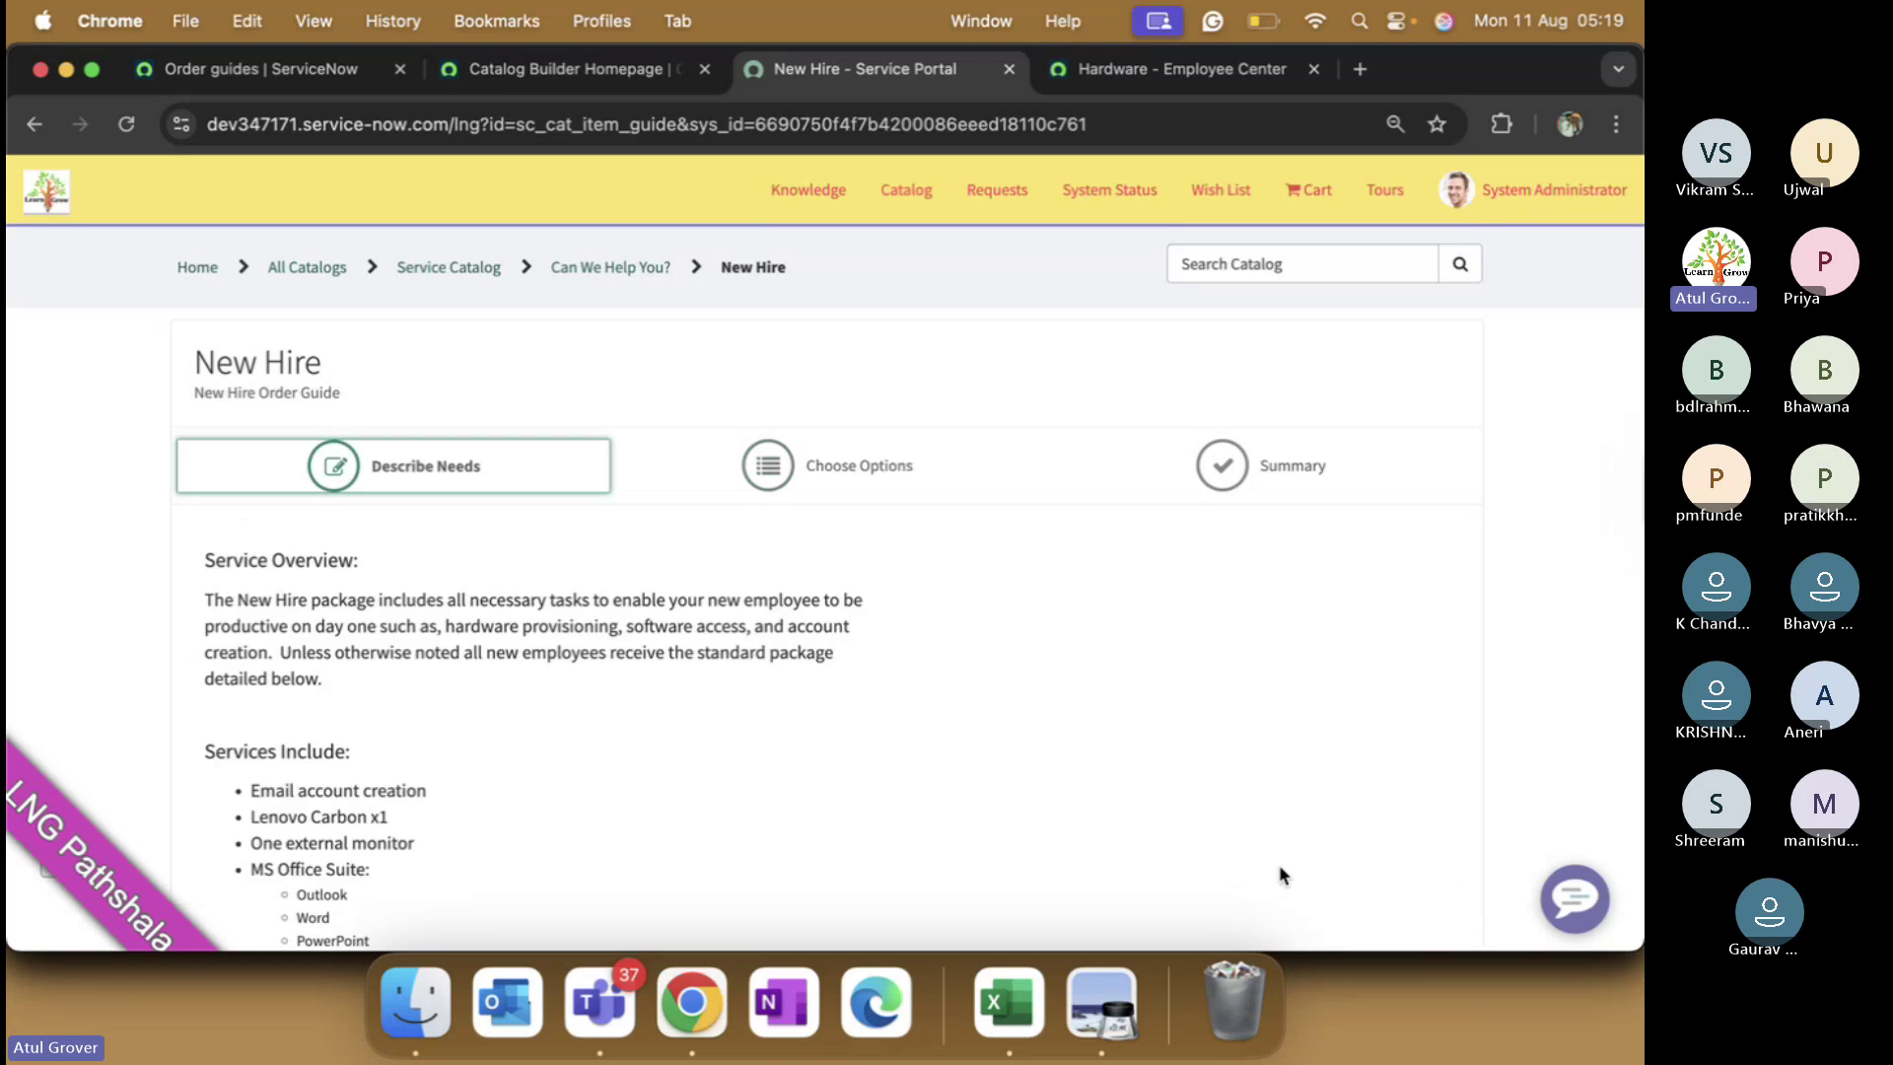
scroll(858, 795, "down", 10)
left_click(636, 805)
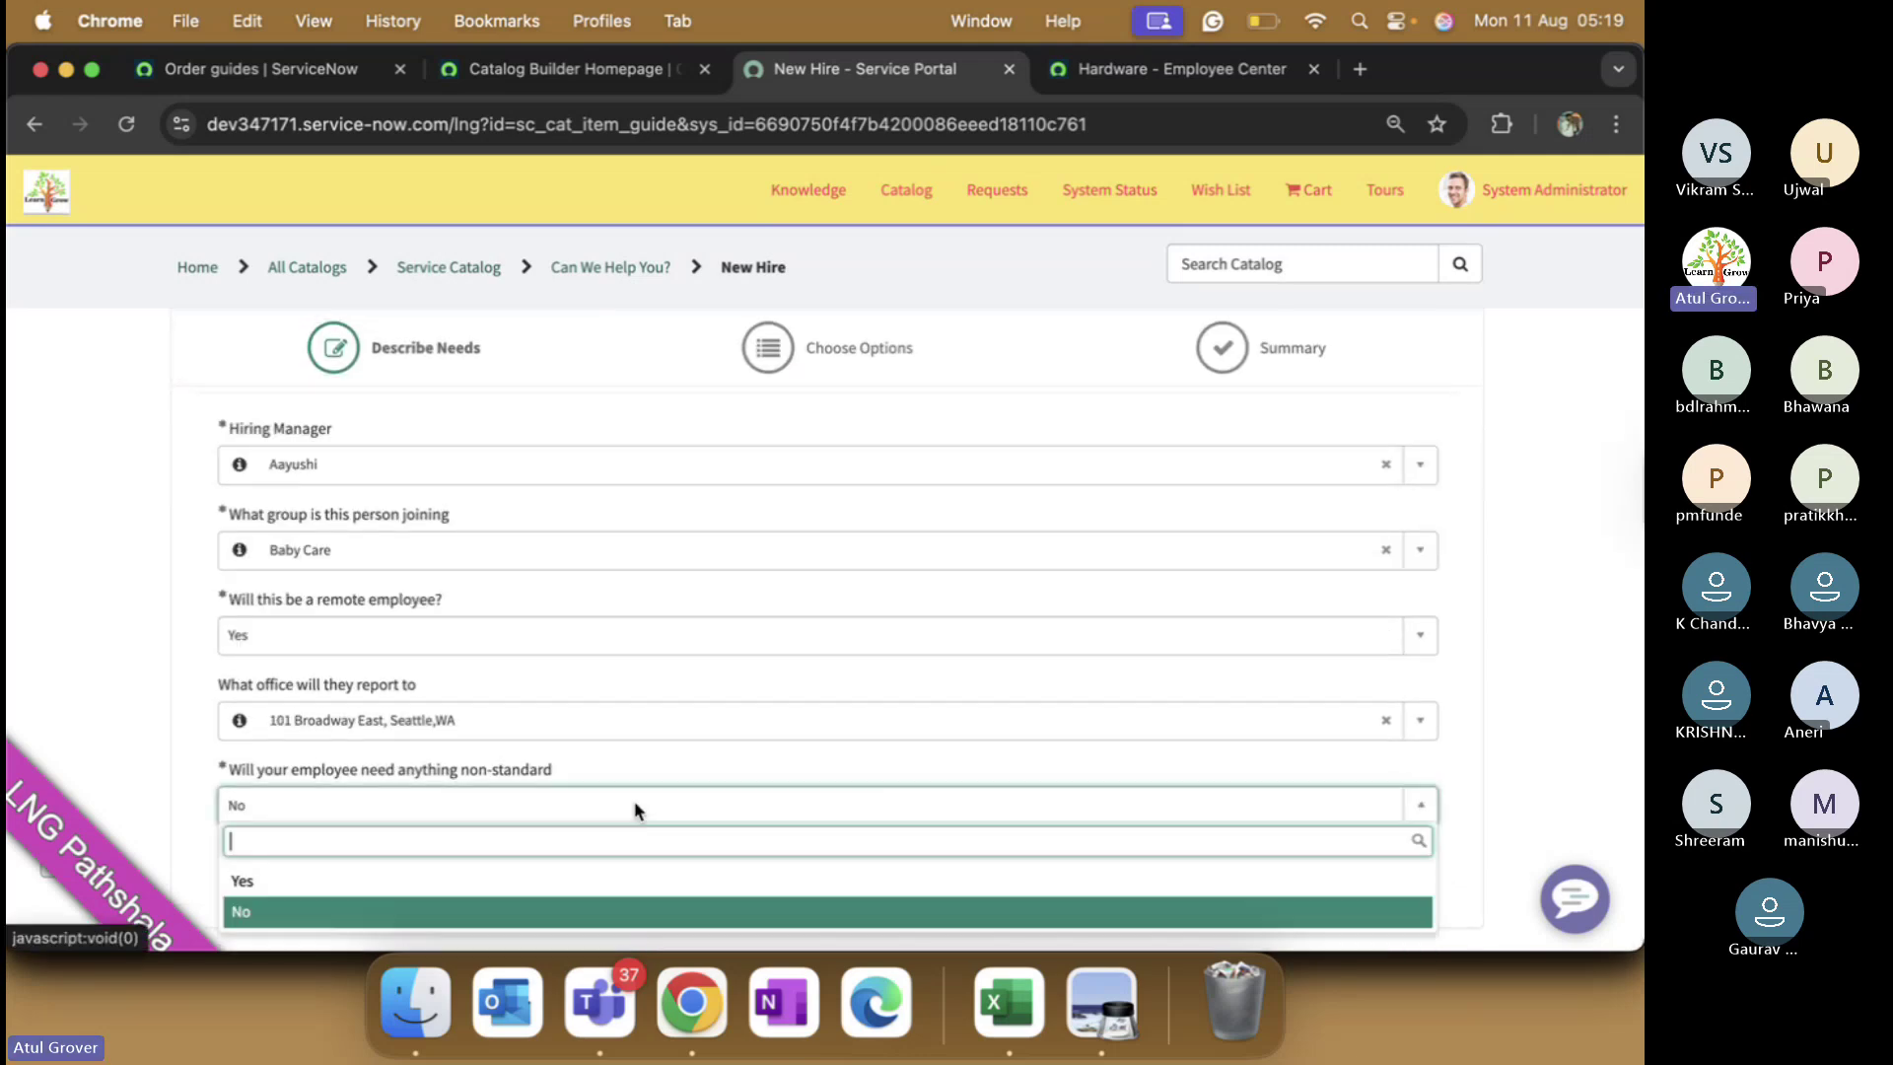
left_click(479, 882)
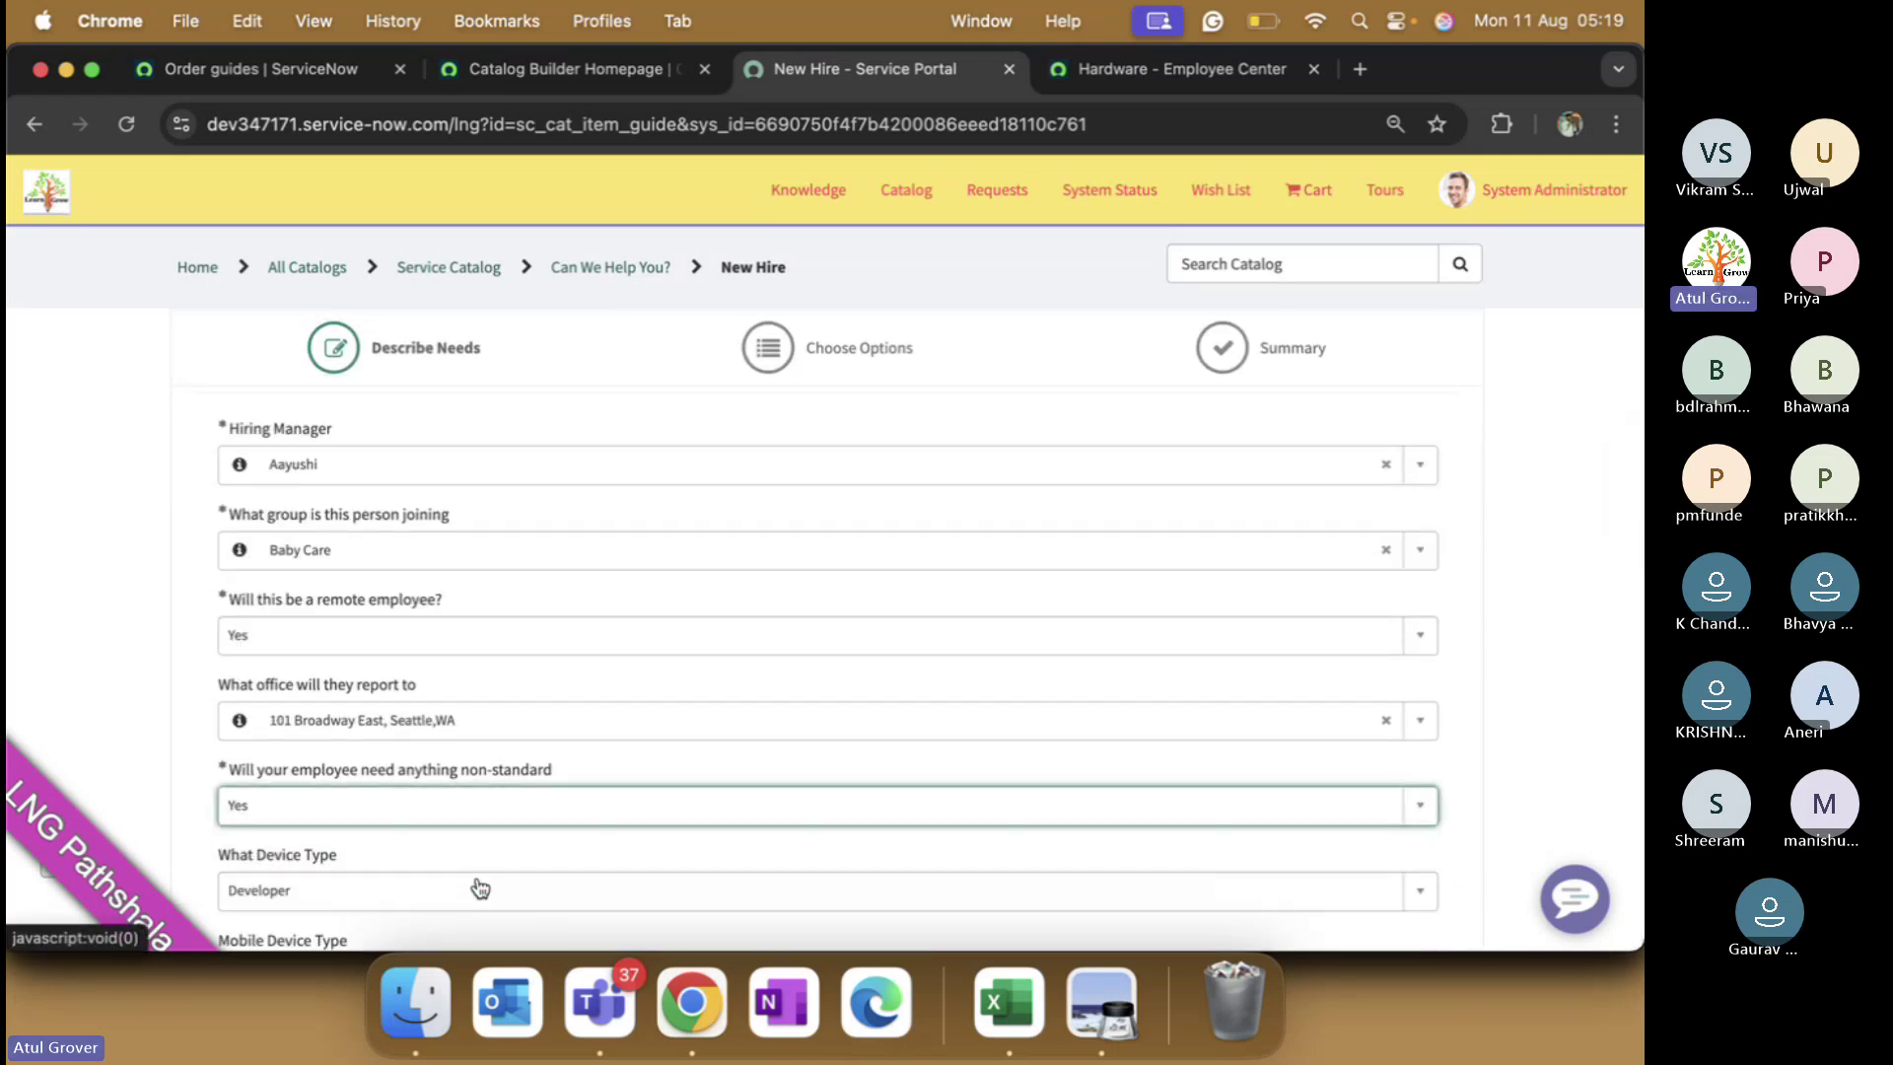
- Set the device type to Sales and the mobile device type to iPhone, and proceed to Choose Options
scroll(479, 890, "down", 2)
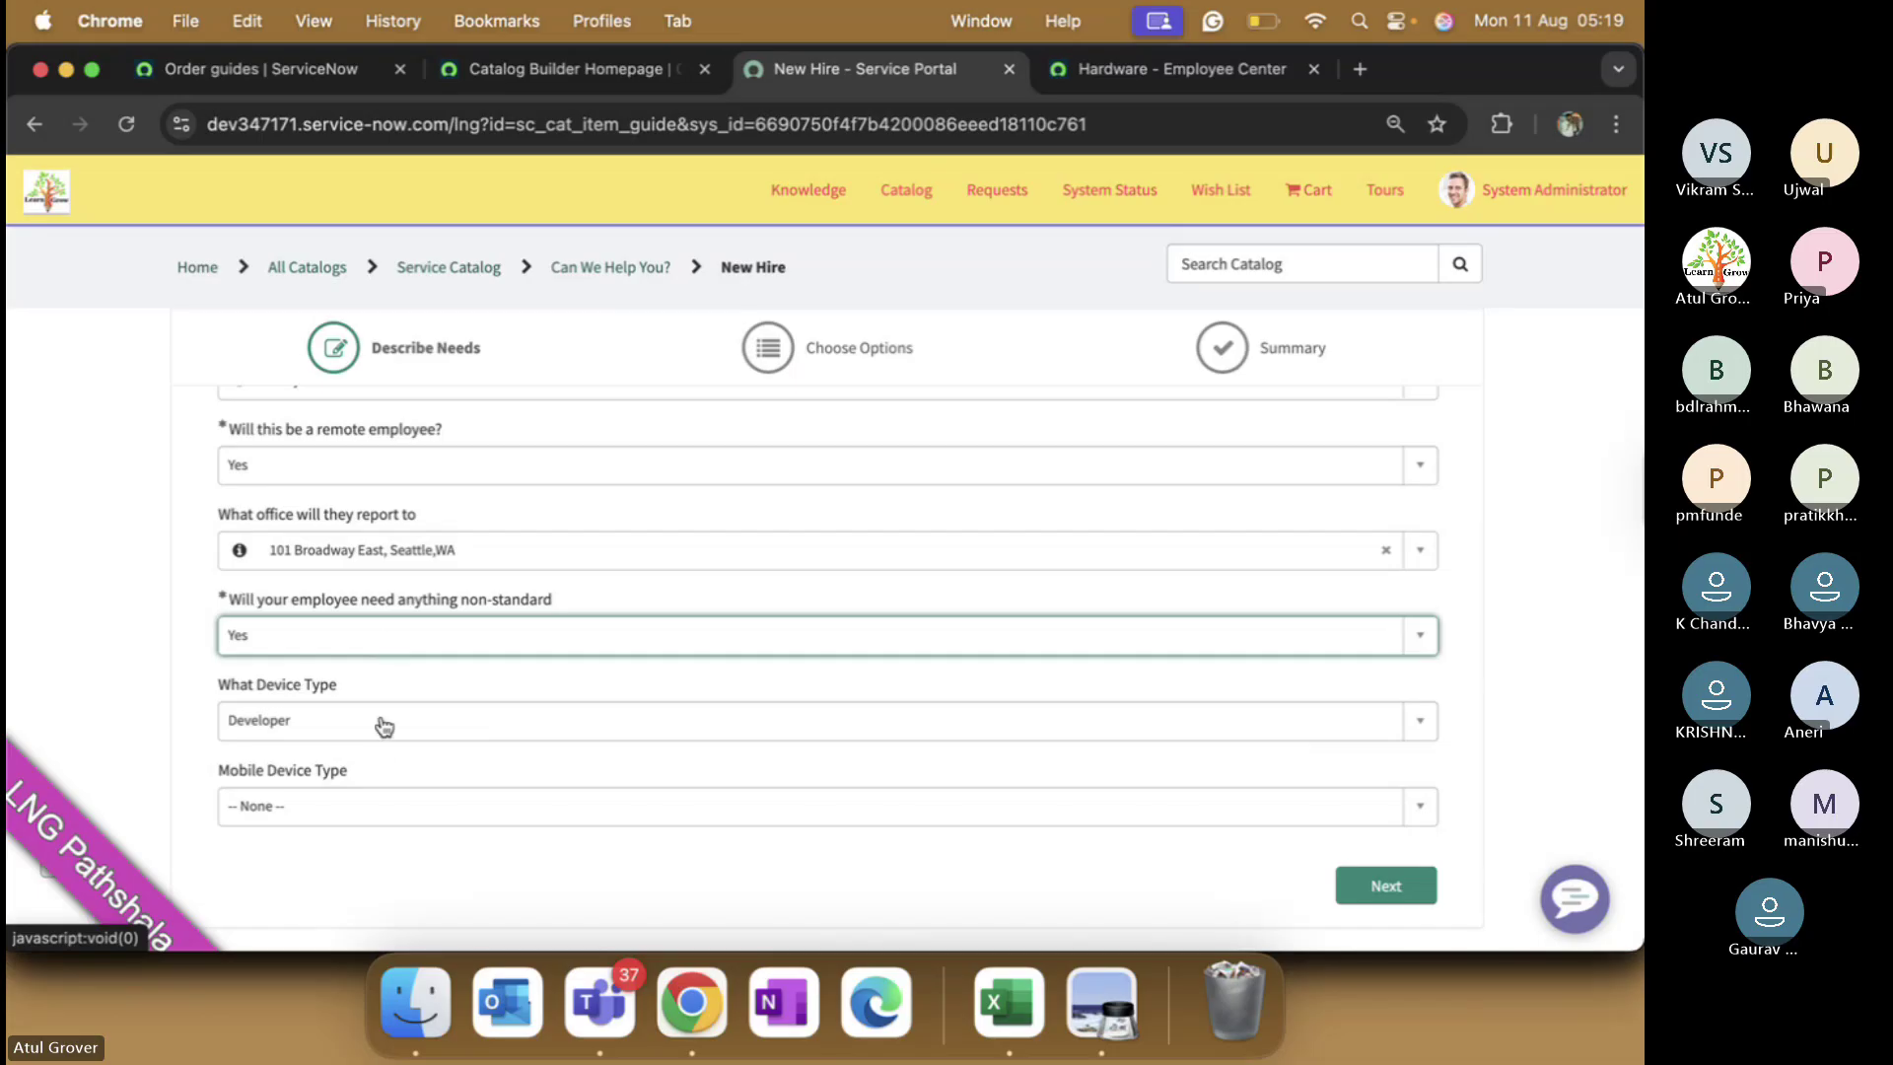
left_click(382, 724)
left_click(326, 824)
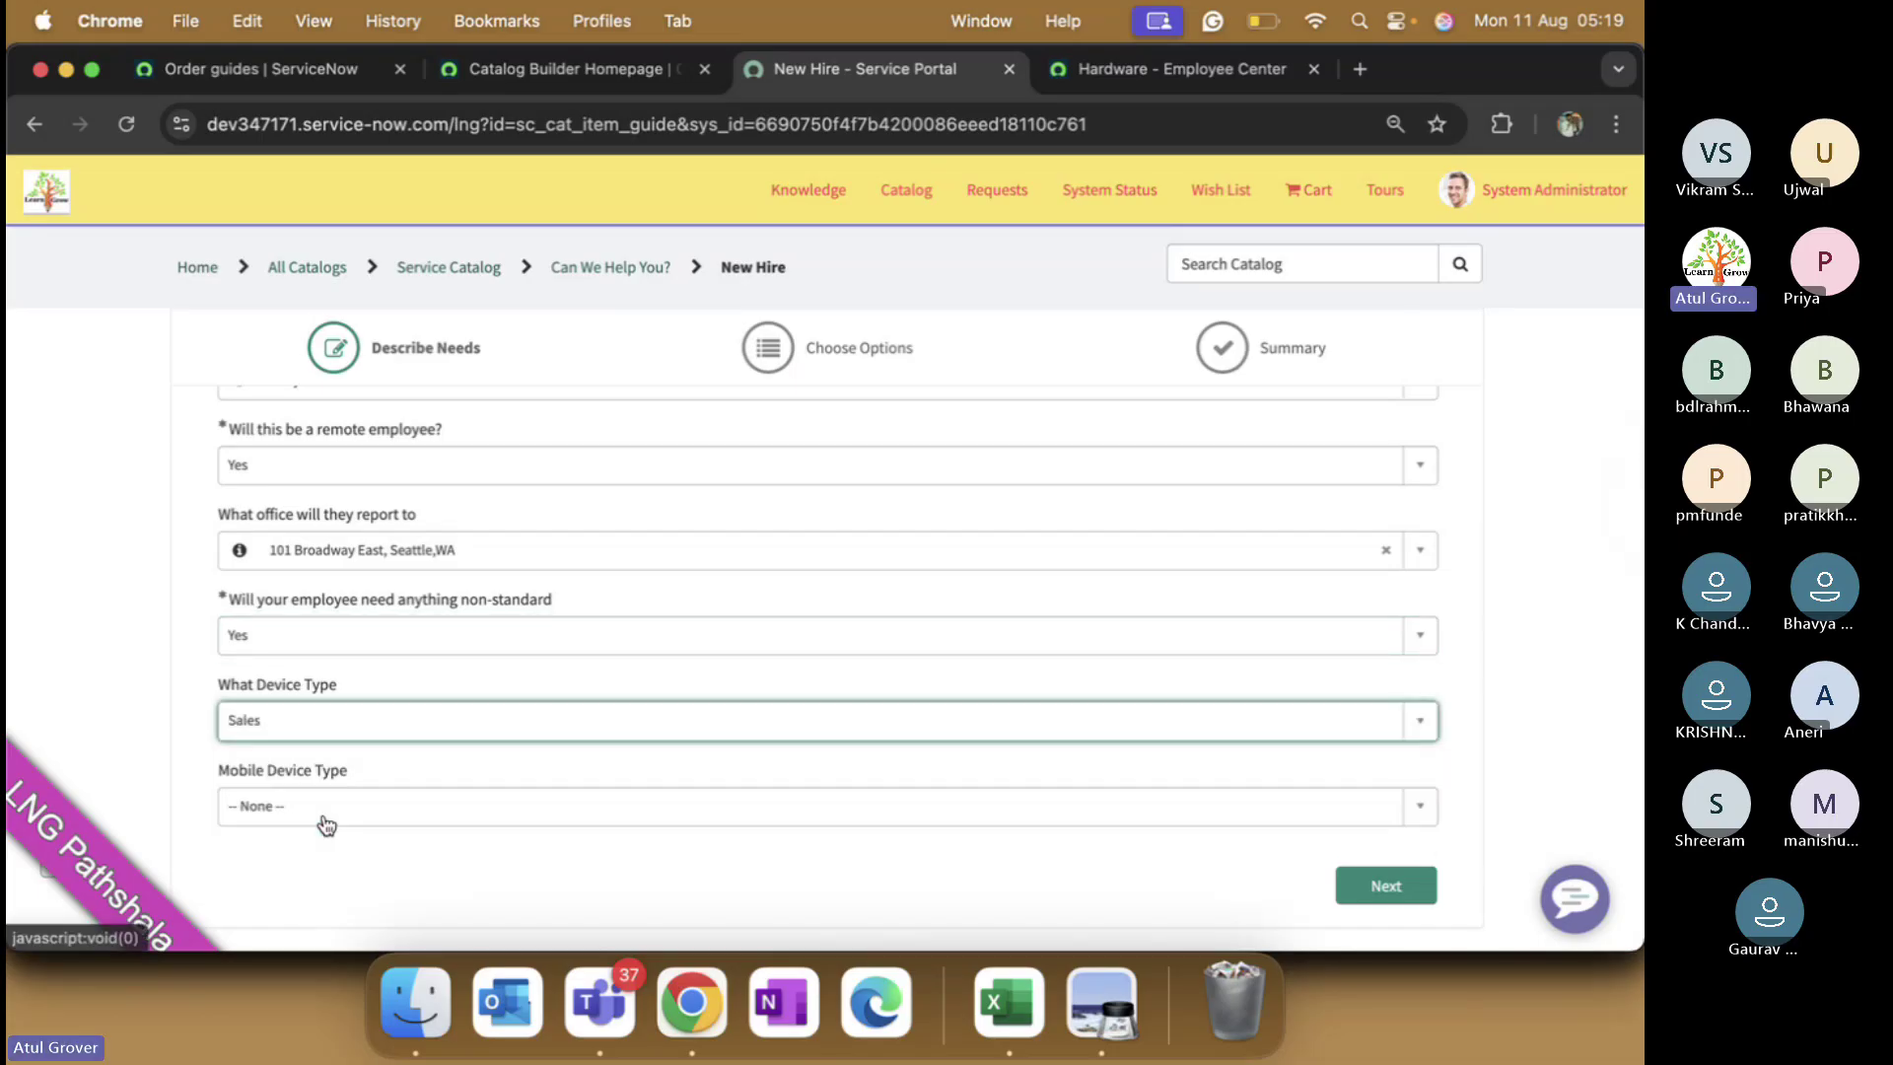
left_click(324, 818)
left_click(316, 749)
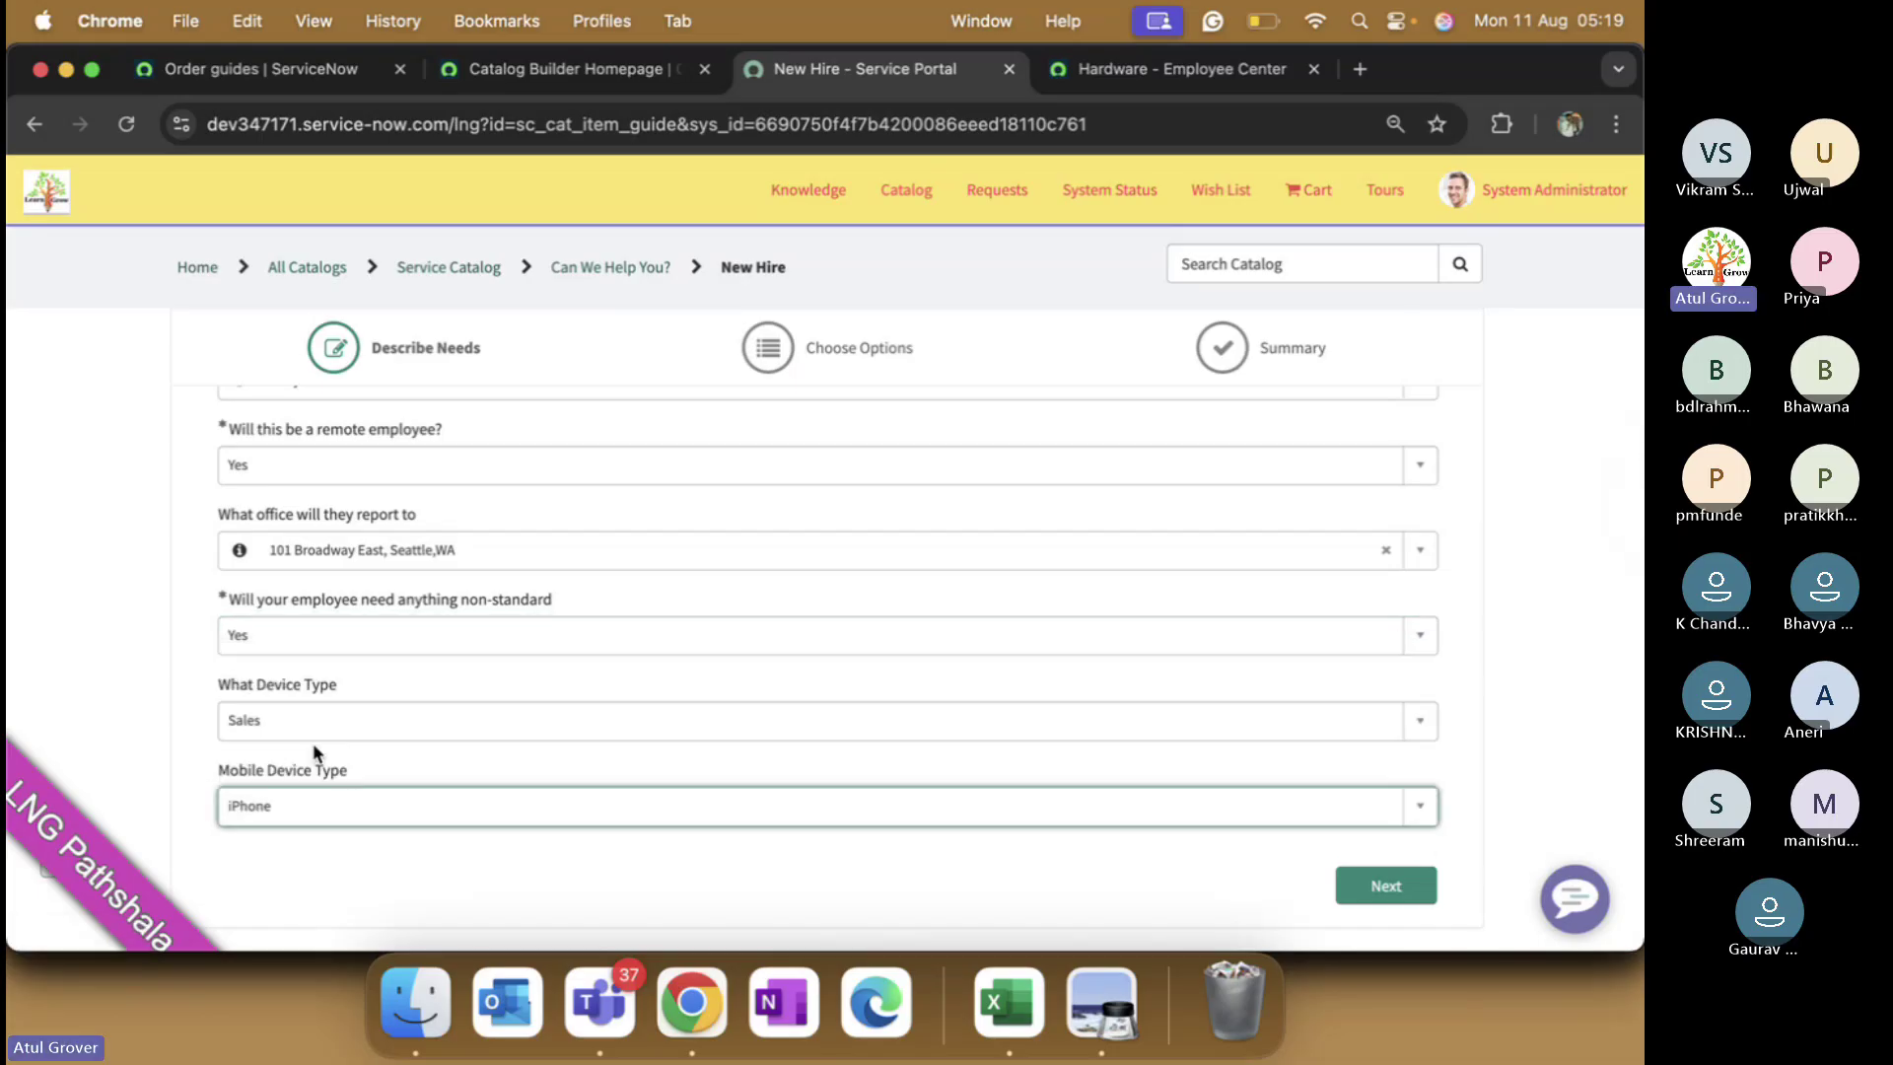
left_click(1356, 888)
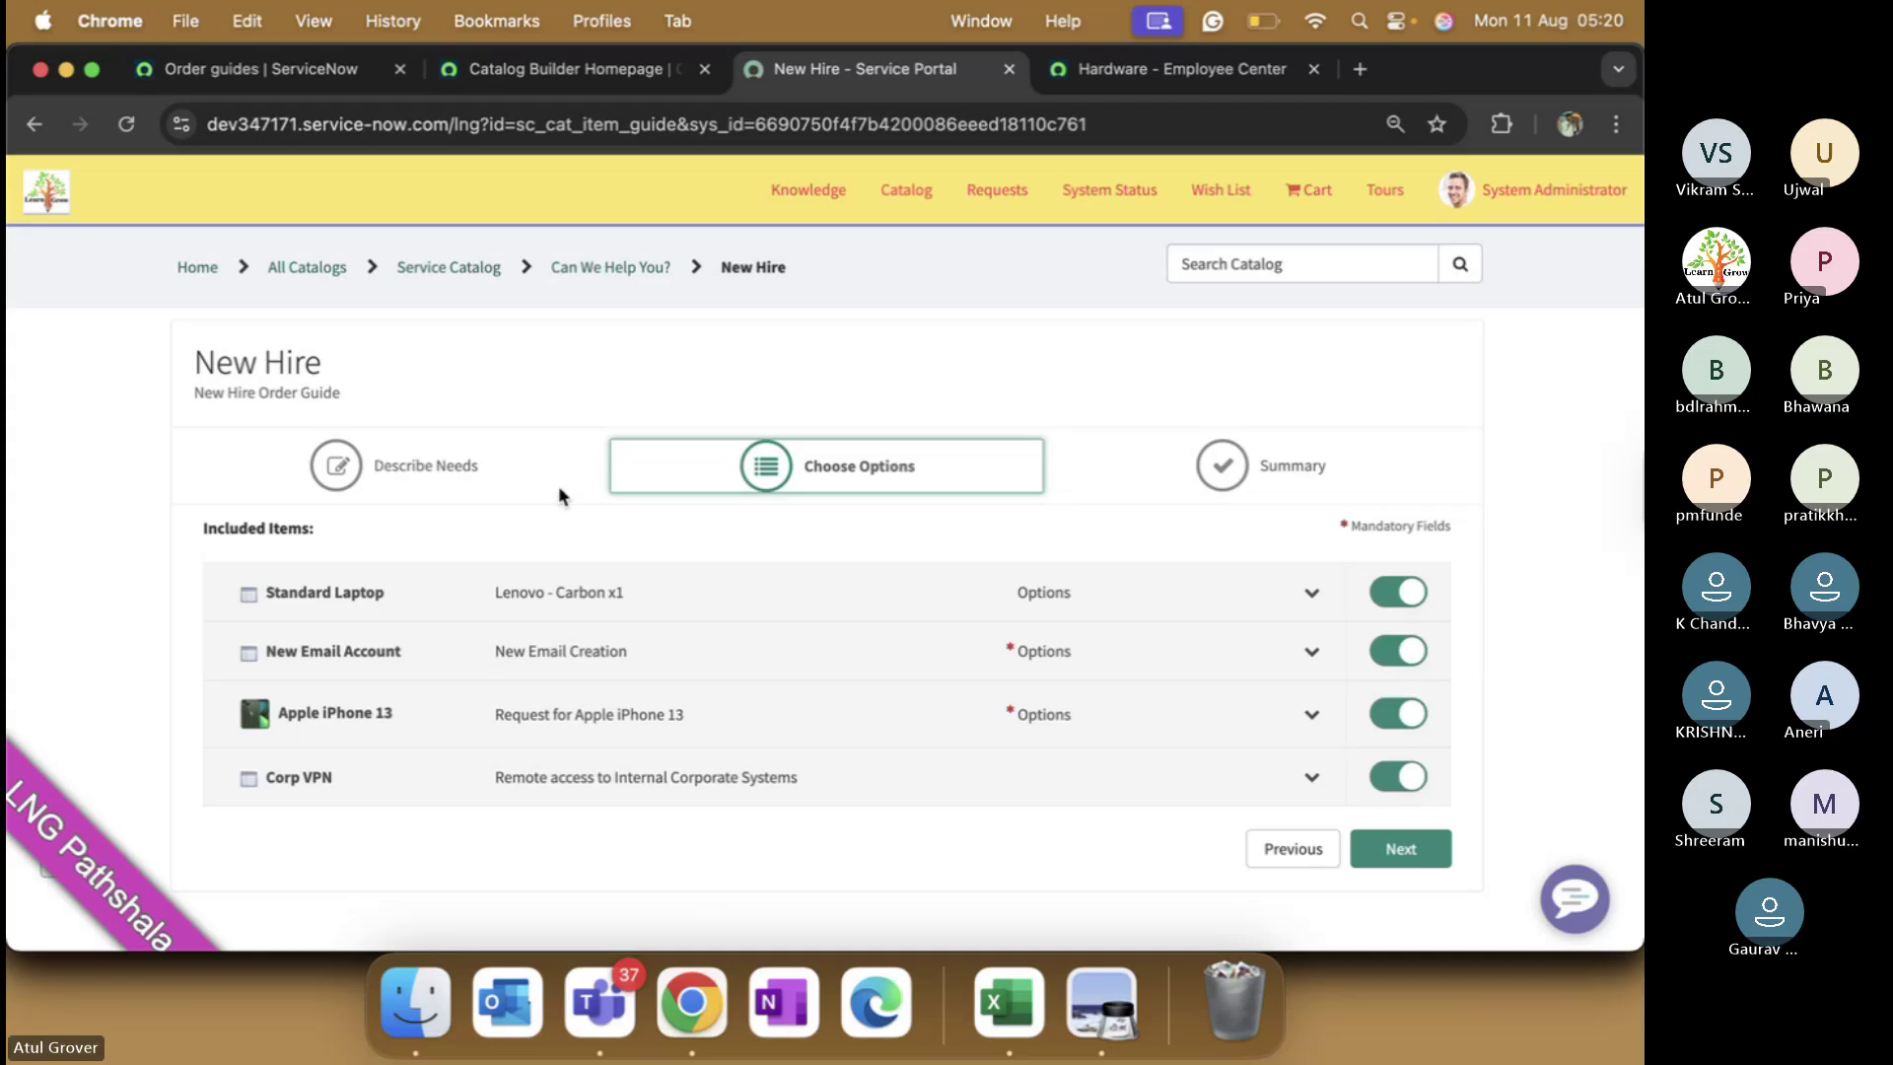
- Switch between the New Hire answers and the included items to compare the device selections with the offered items
left_click(1311, 860)
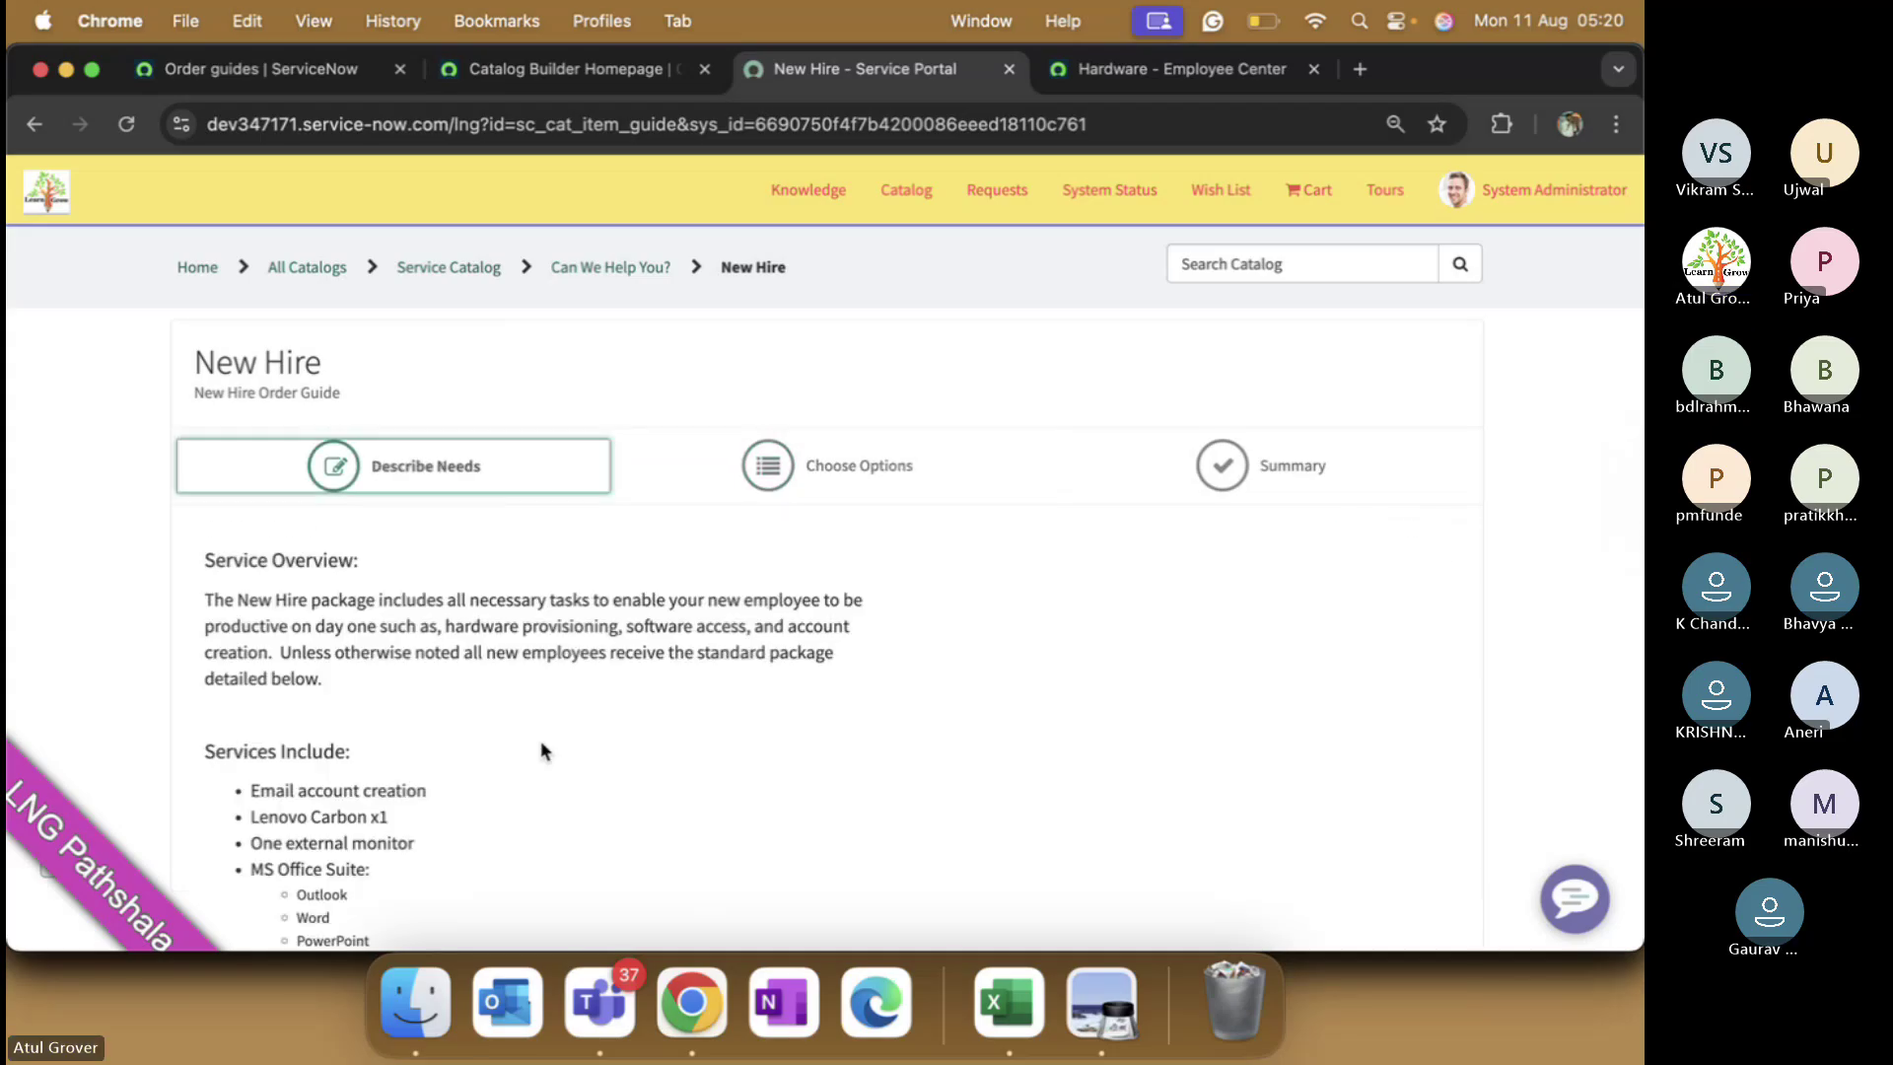
scroll(541, 741, "down", 10)
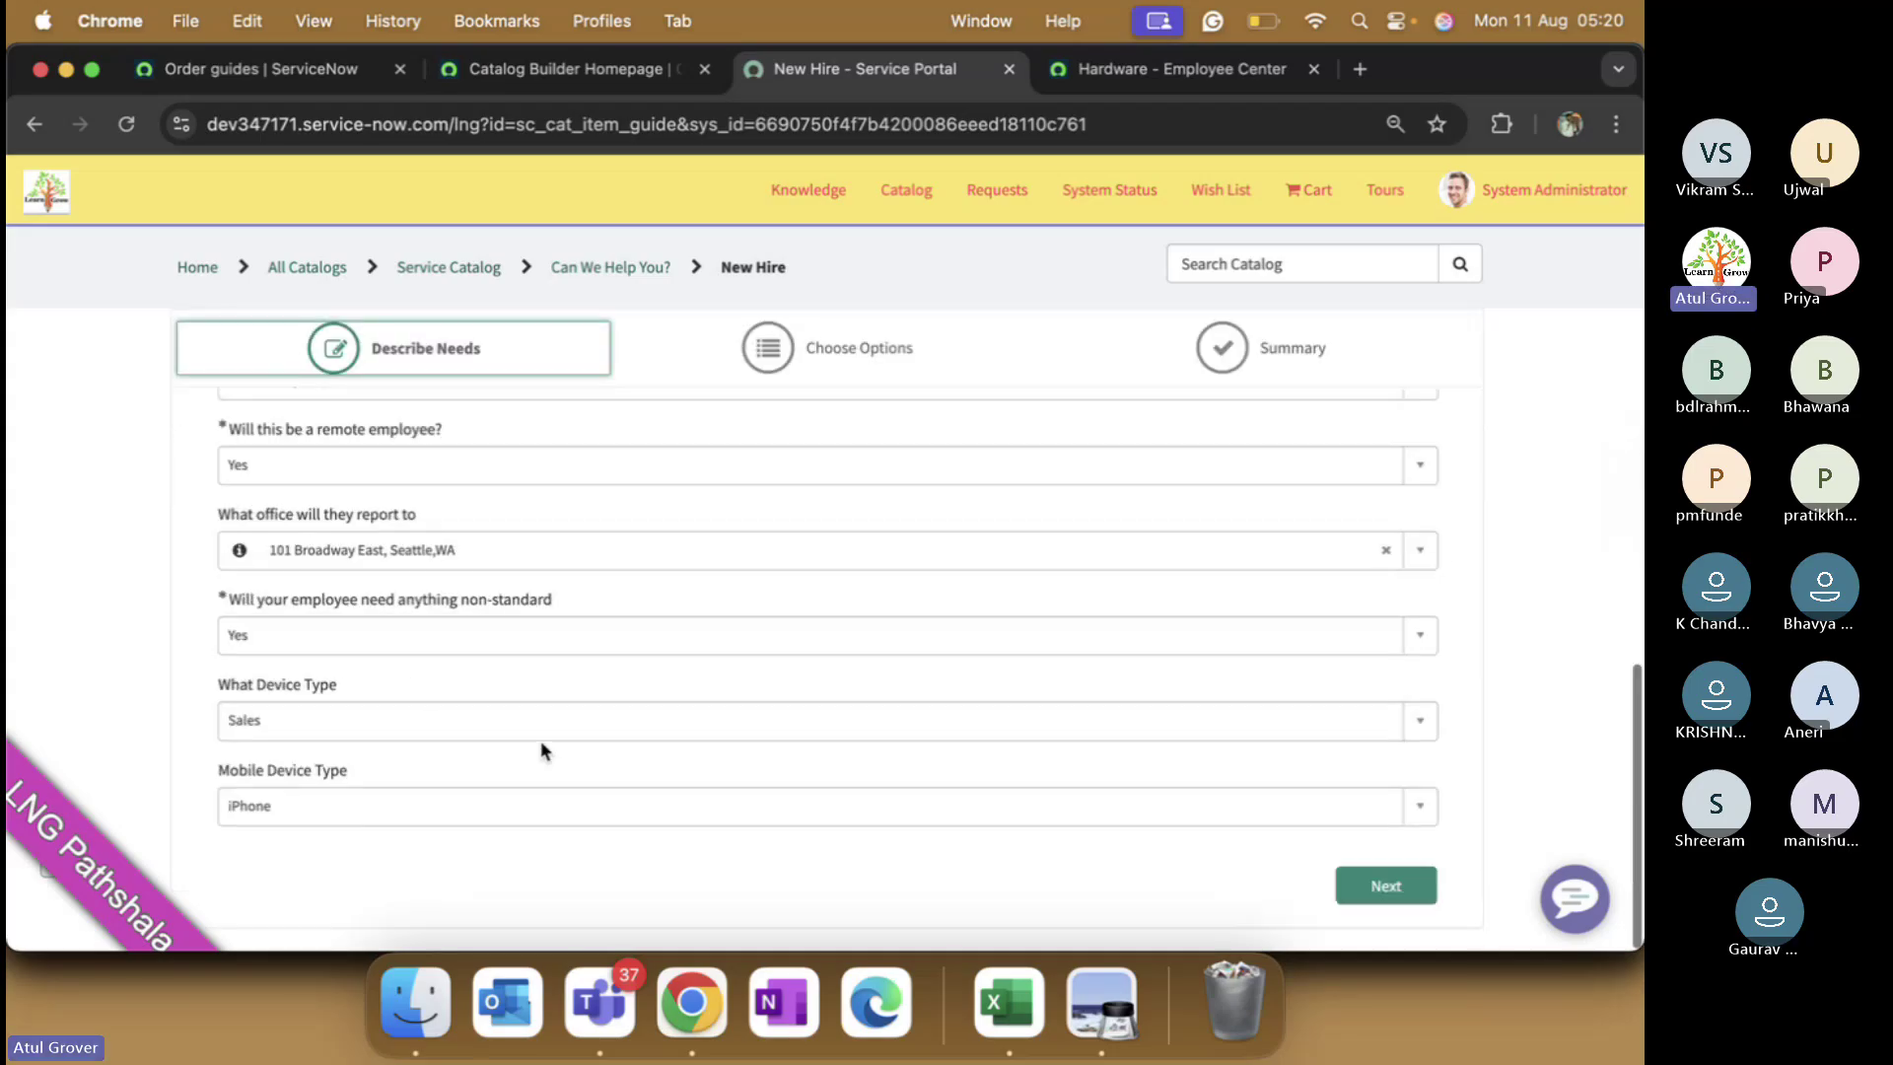
left_click(1375, 890)
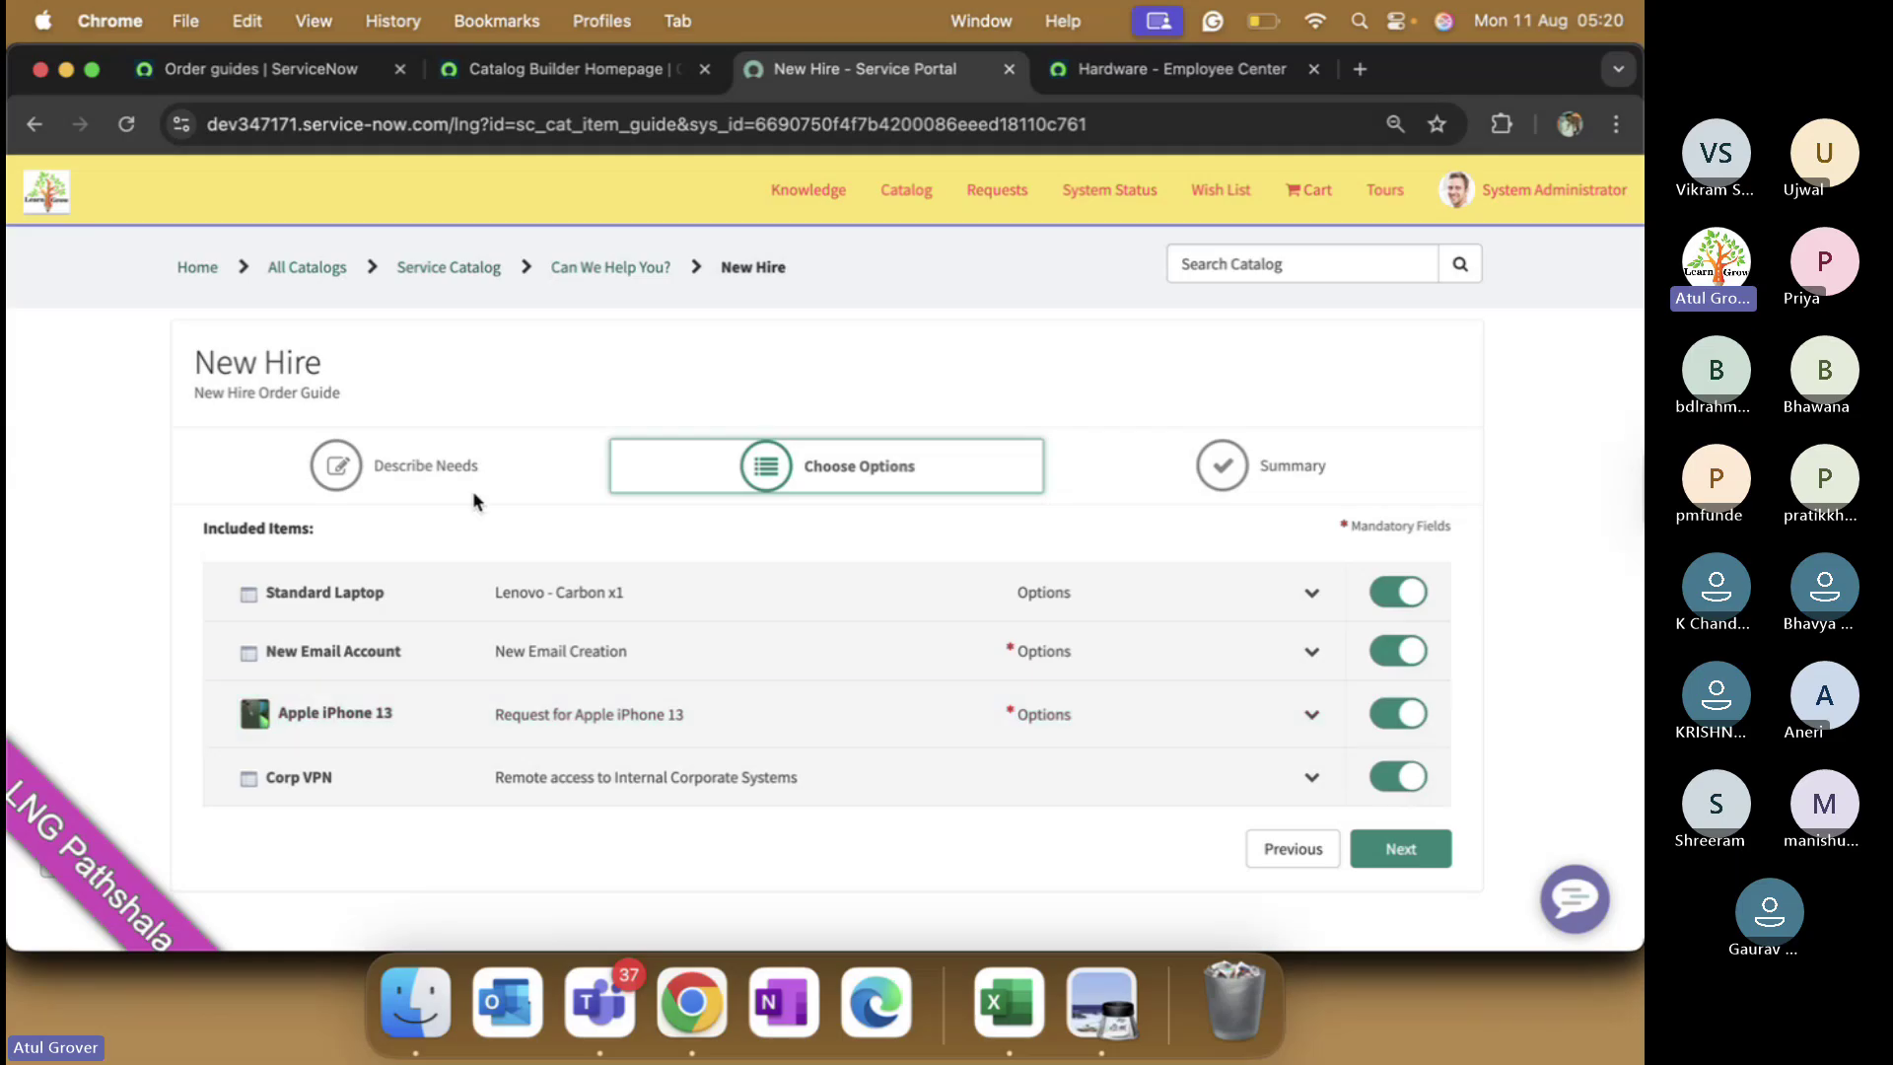
left_click(1278, 858)
scroll(530, 751, "down", 10)
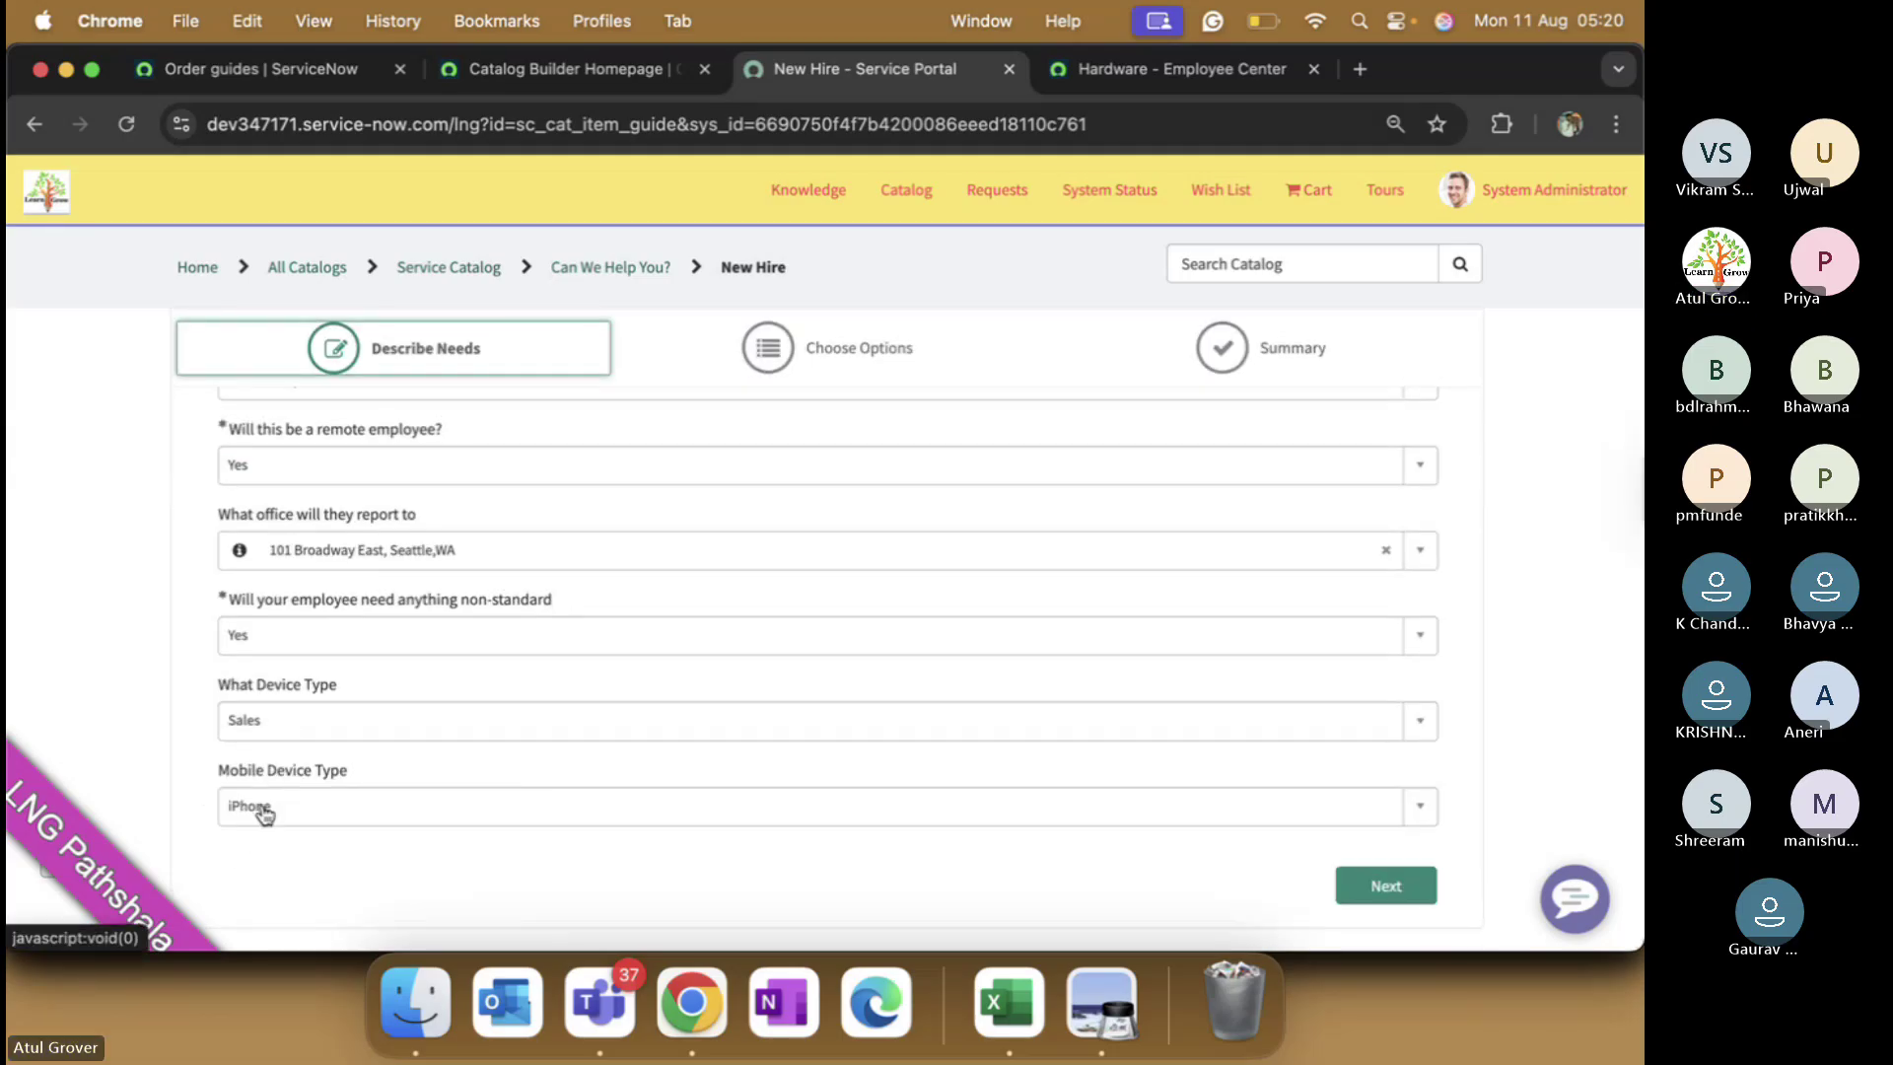
- Answer No to whether the employee needs anything non-standard and proceed to Choose Options
left_click(298, 636)
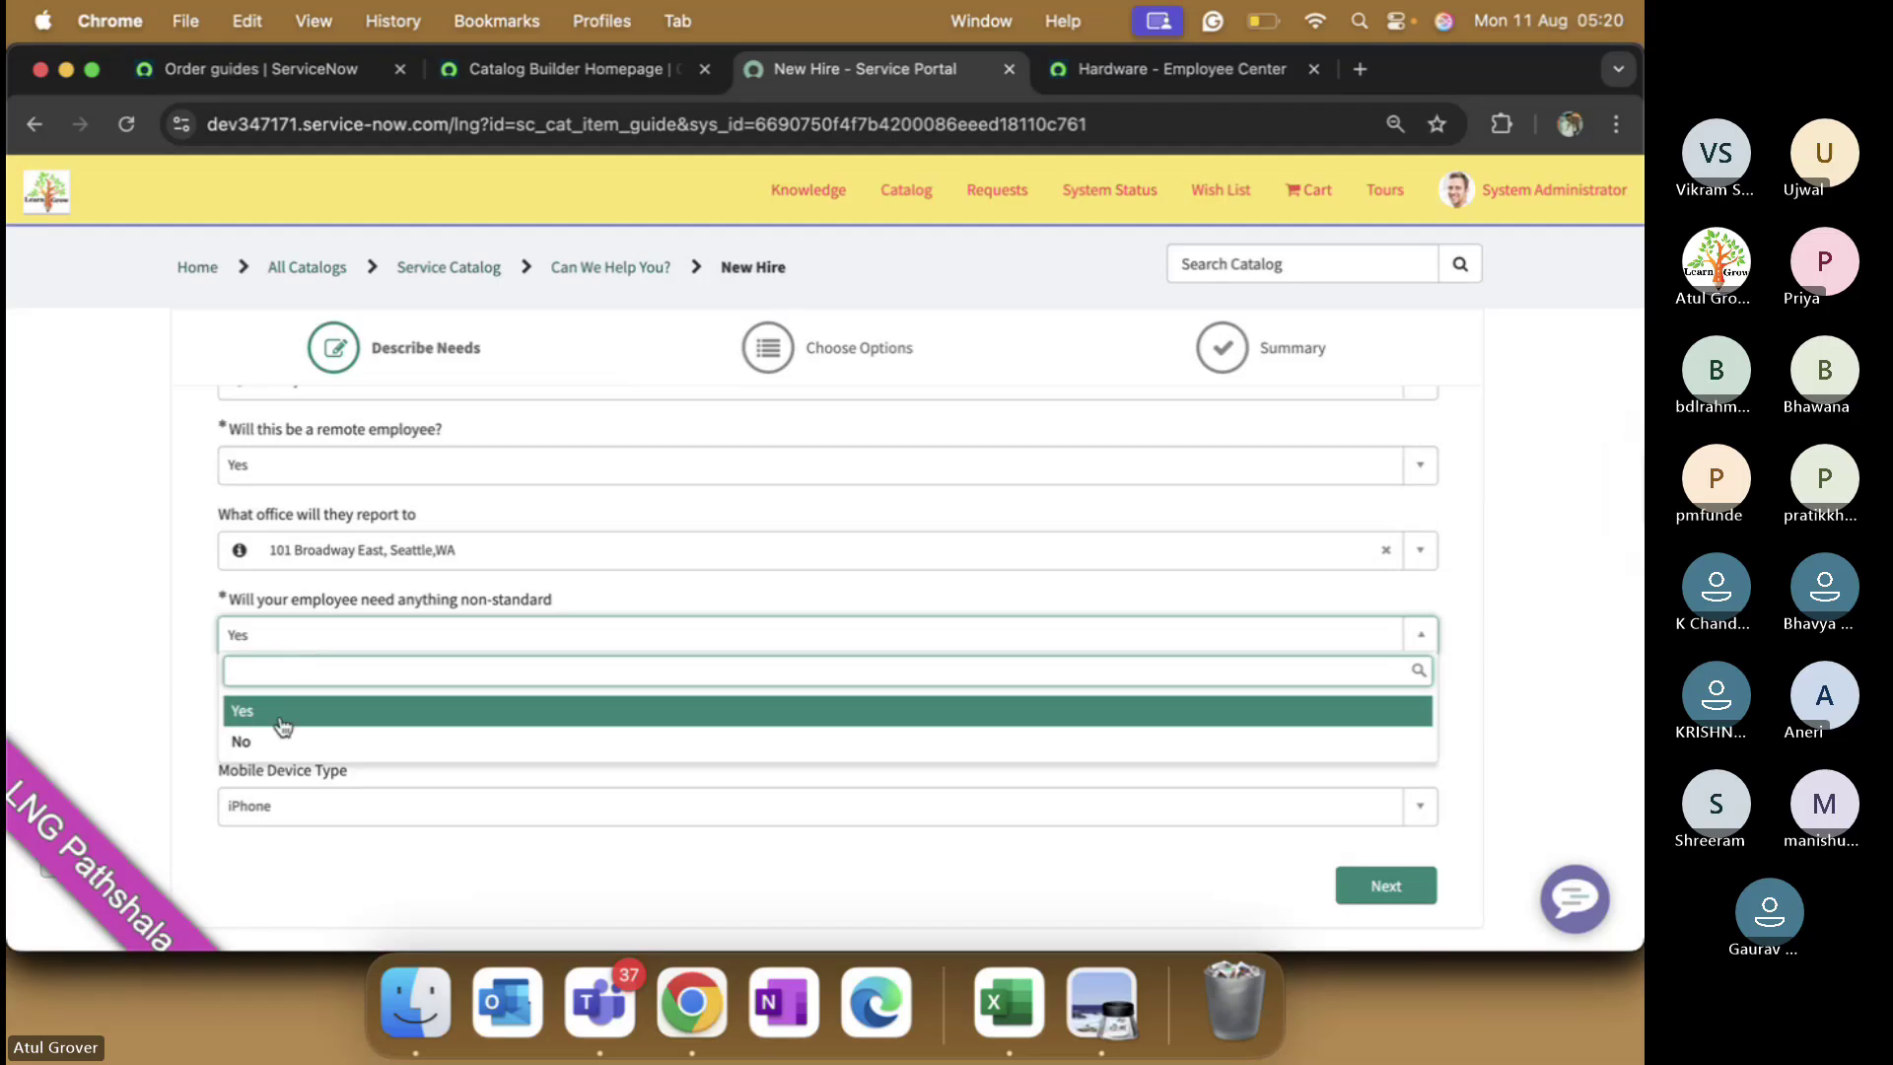
left_click(275, 744)
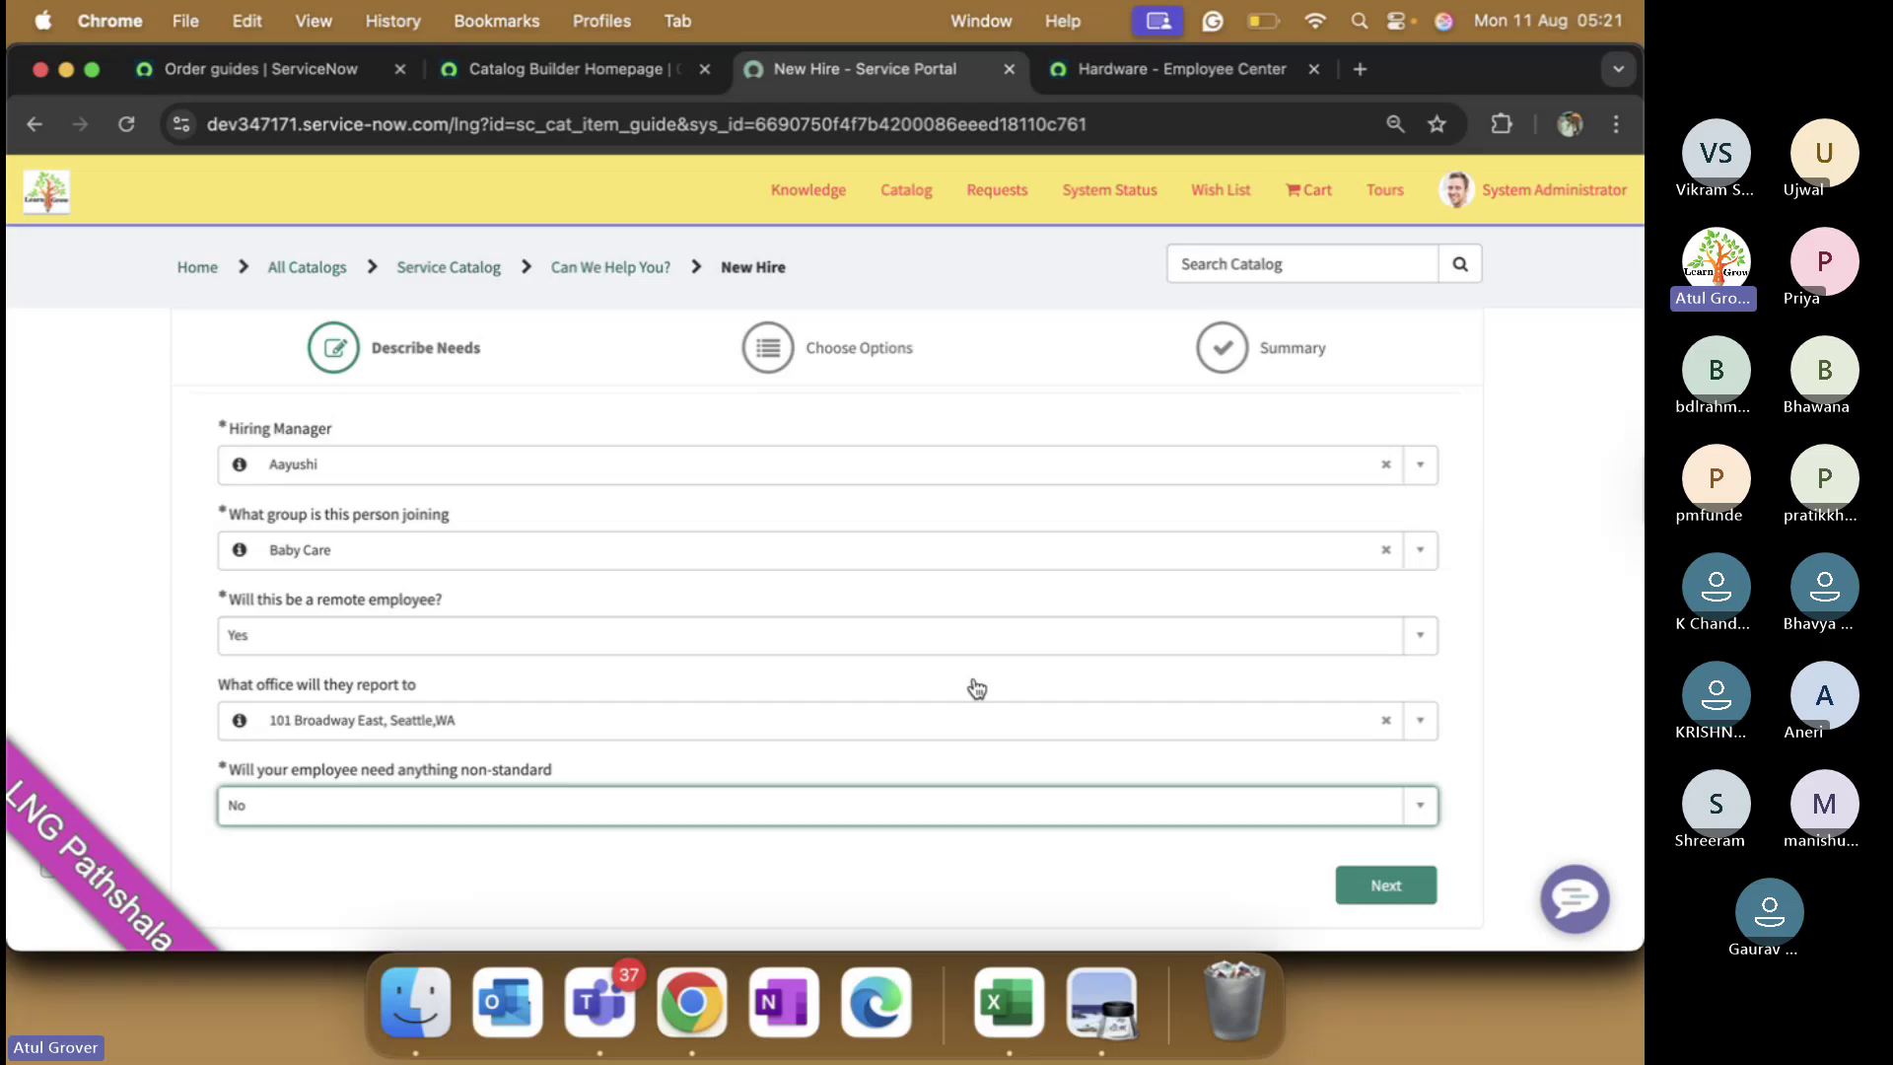
left_click(1375, 892)
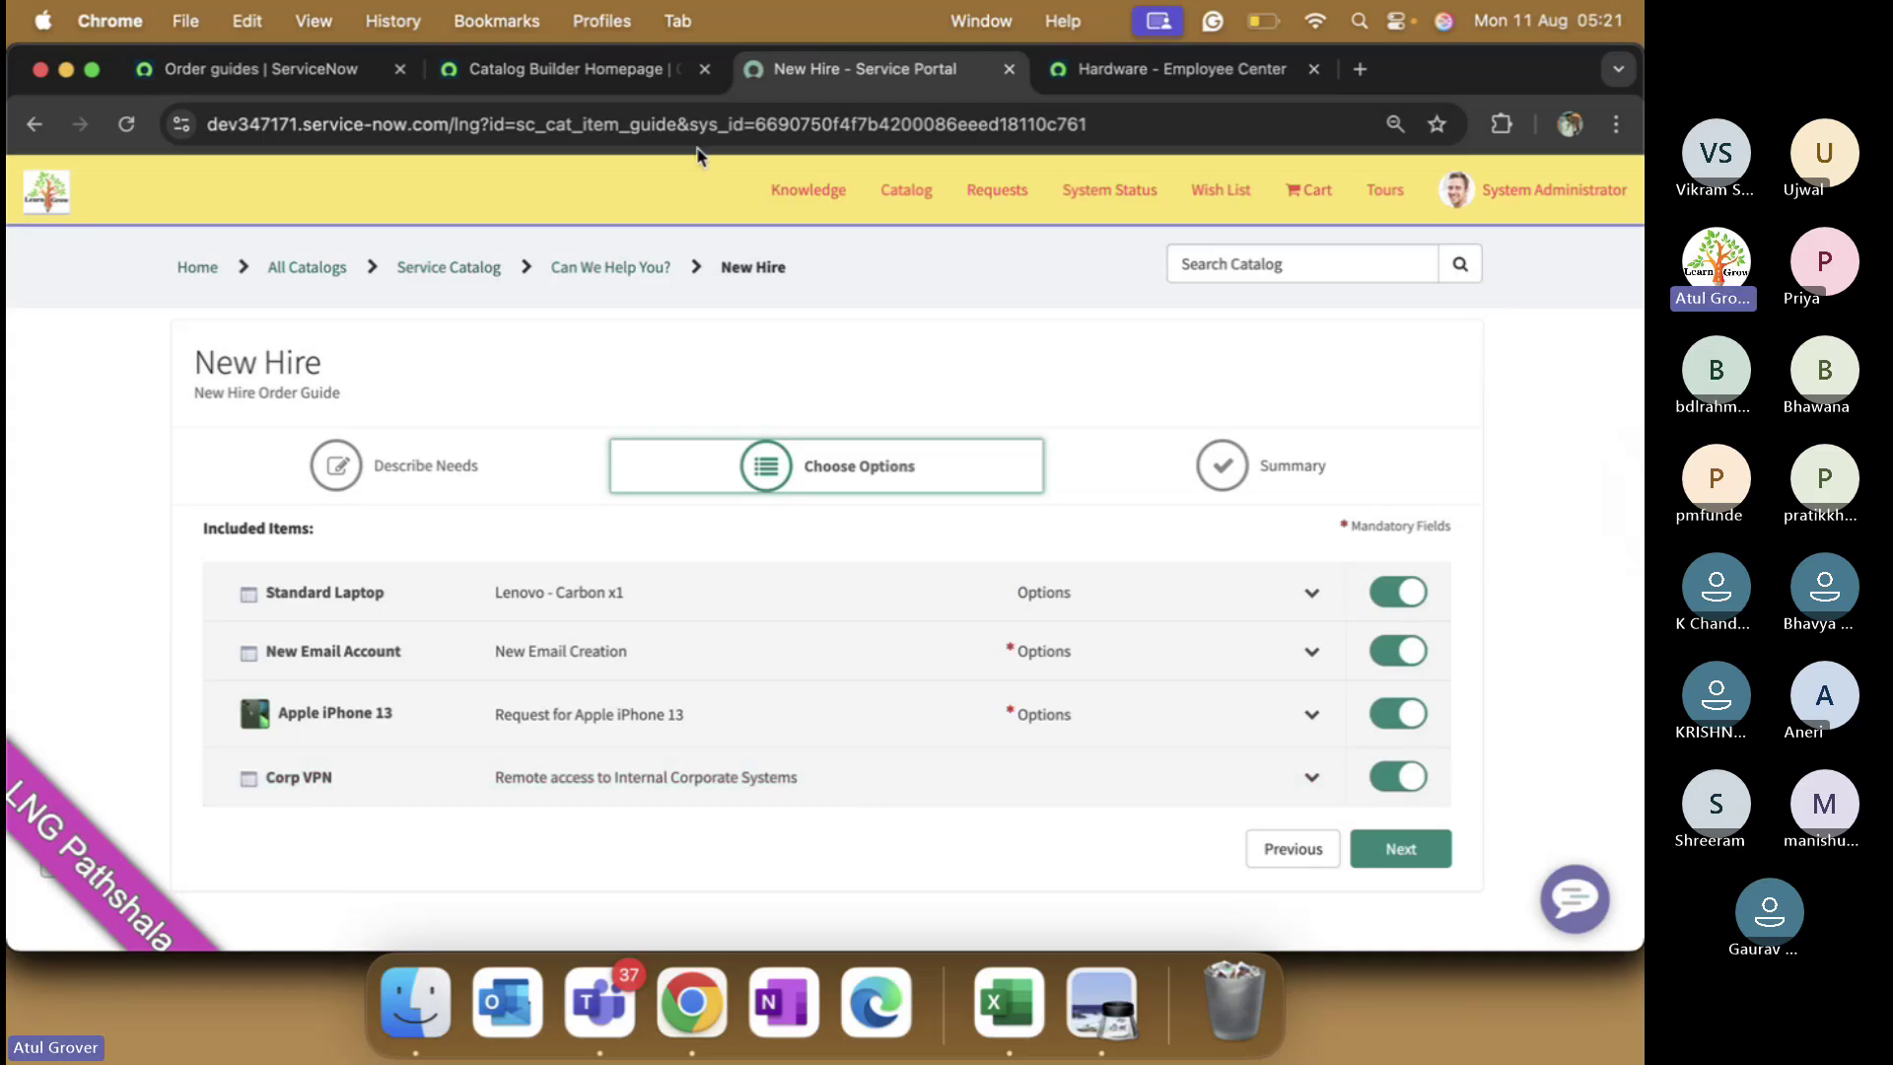
- Load the LNG portal home page at dev347171.service-now.com/lng in place of the Employee Center Hardware page
left_click(1126, 65)
left_click(1046, 118)
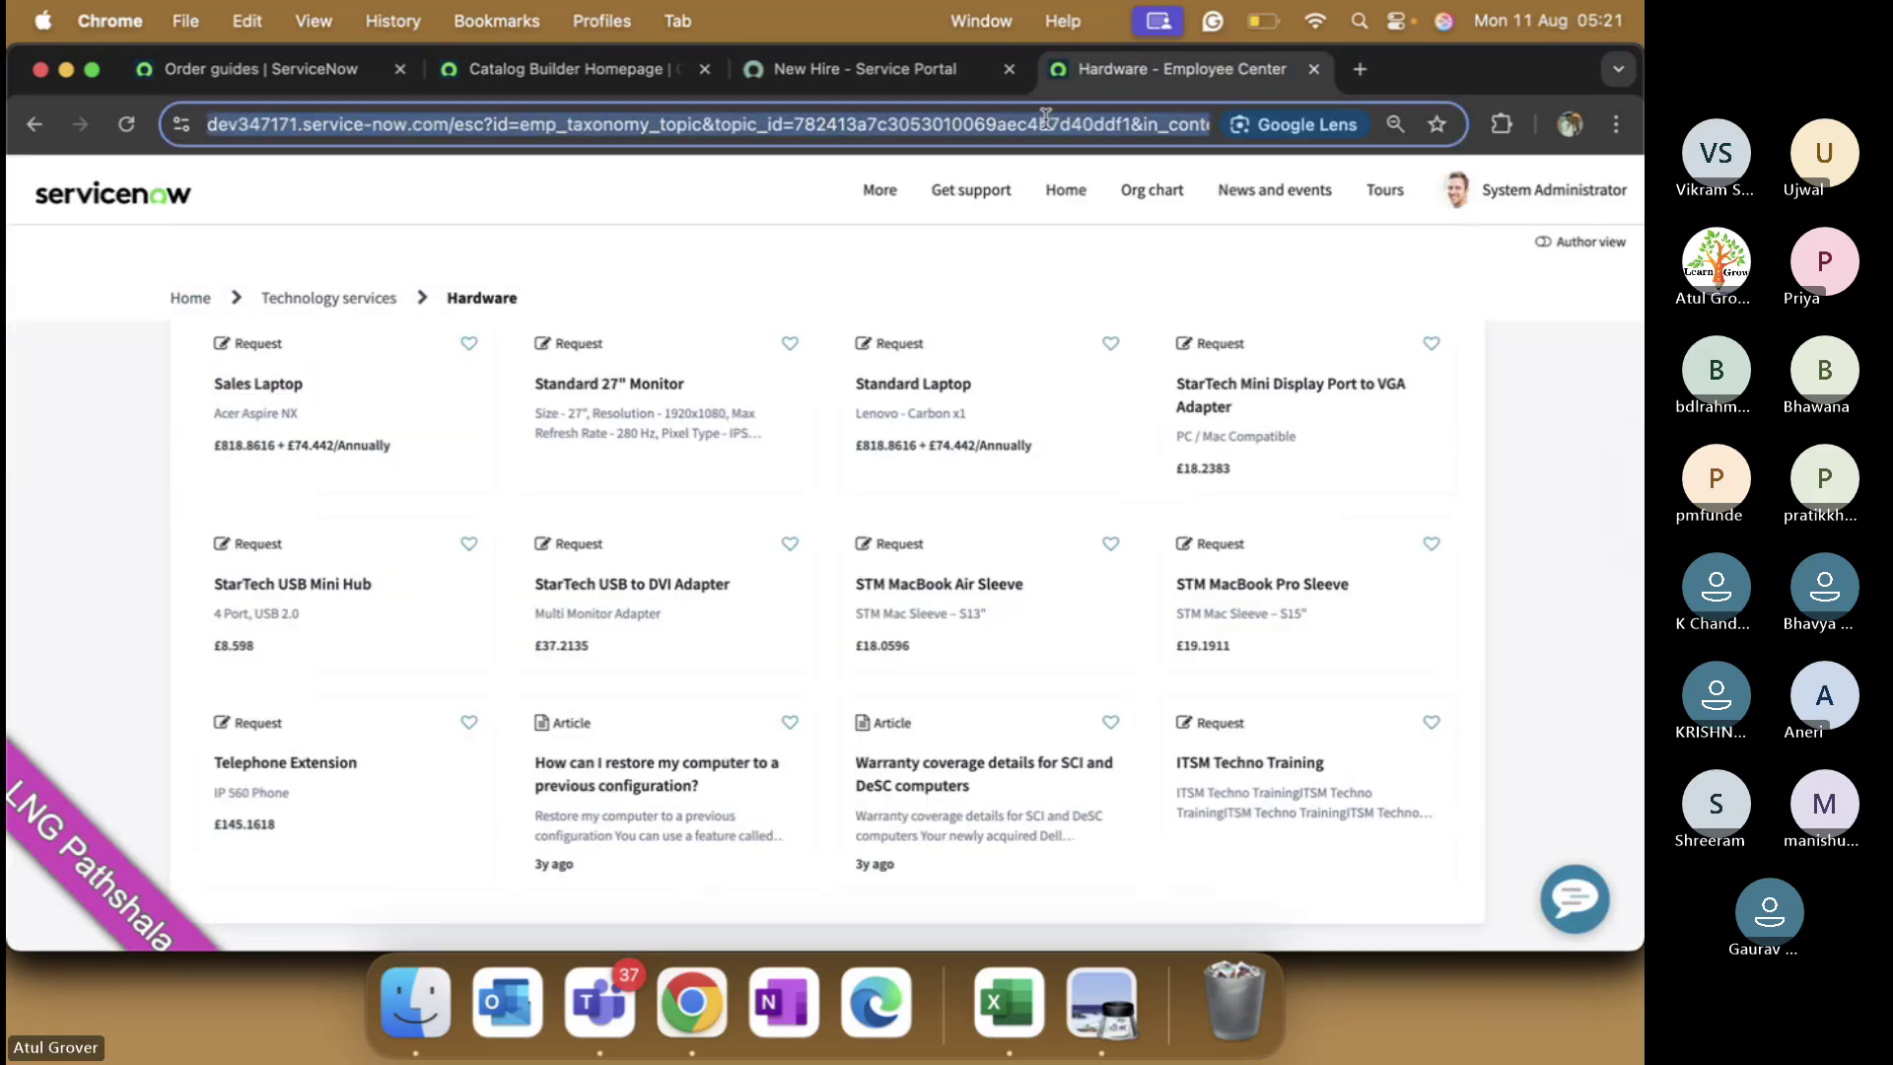
type("dev347171.service-now.com/")
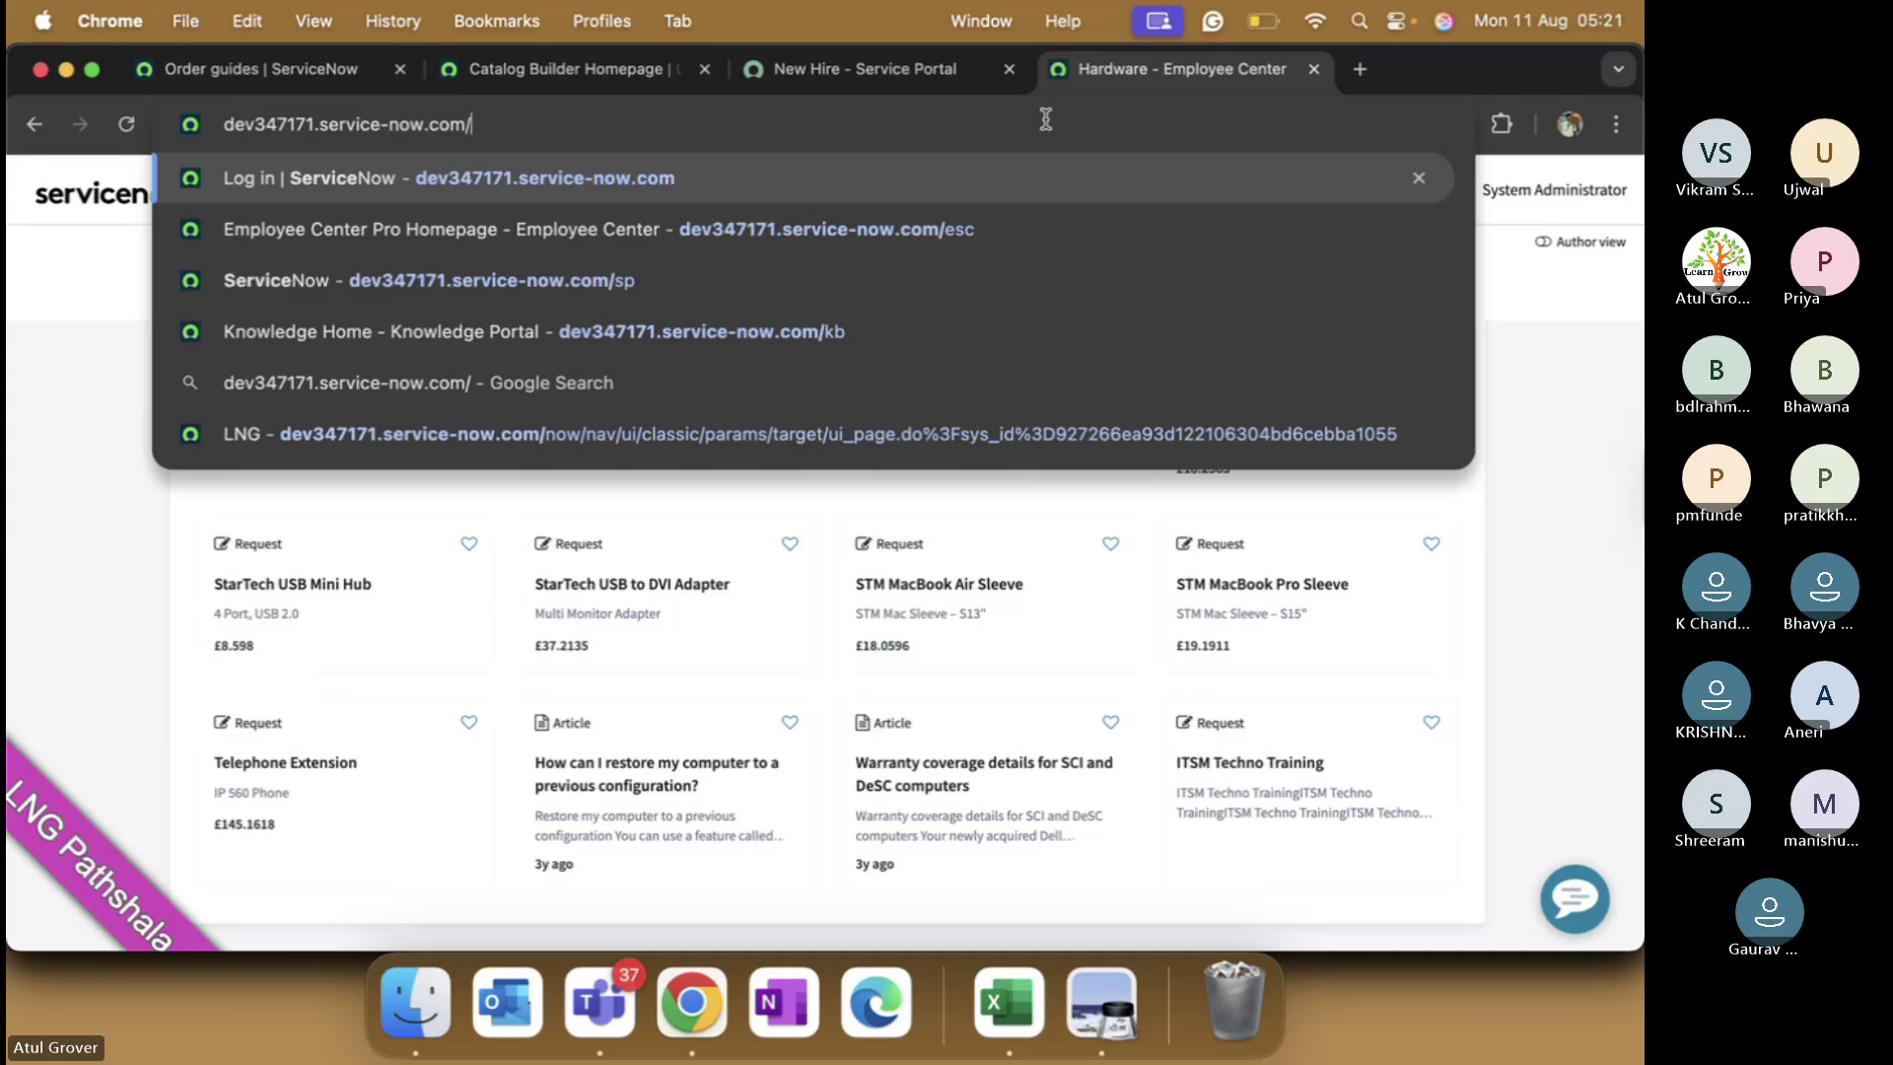
type("lng")
key("Return")
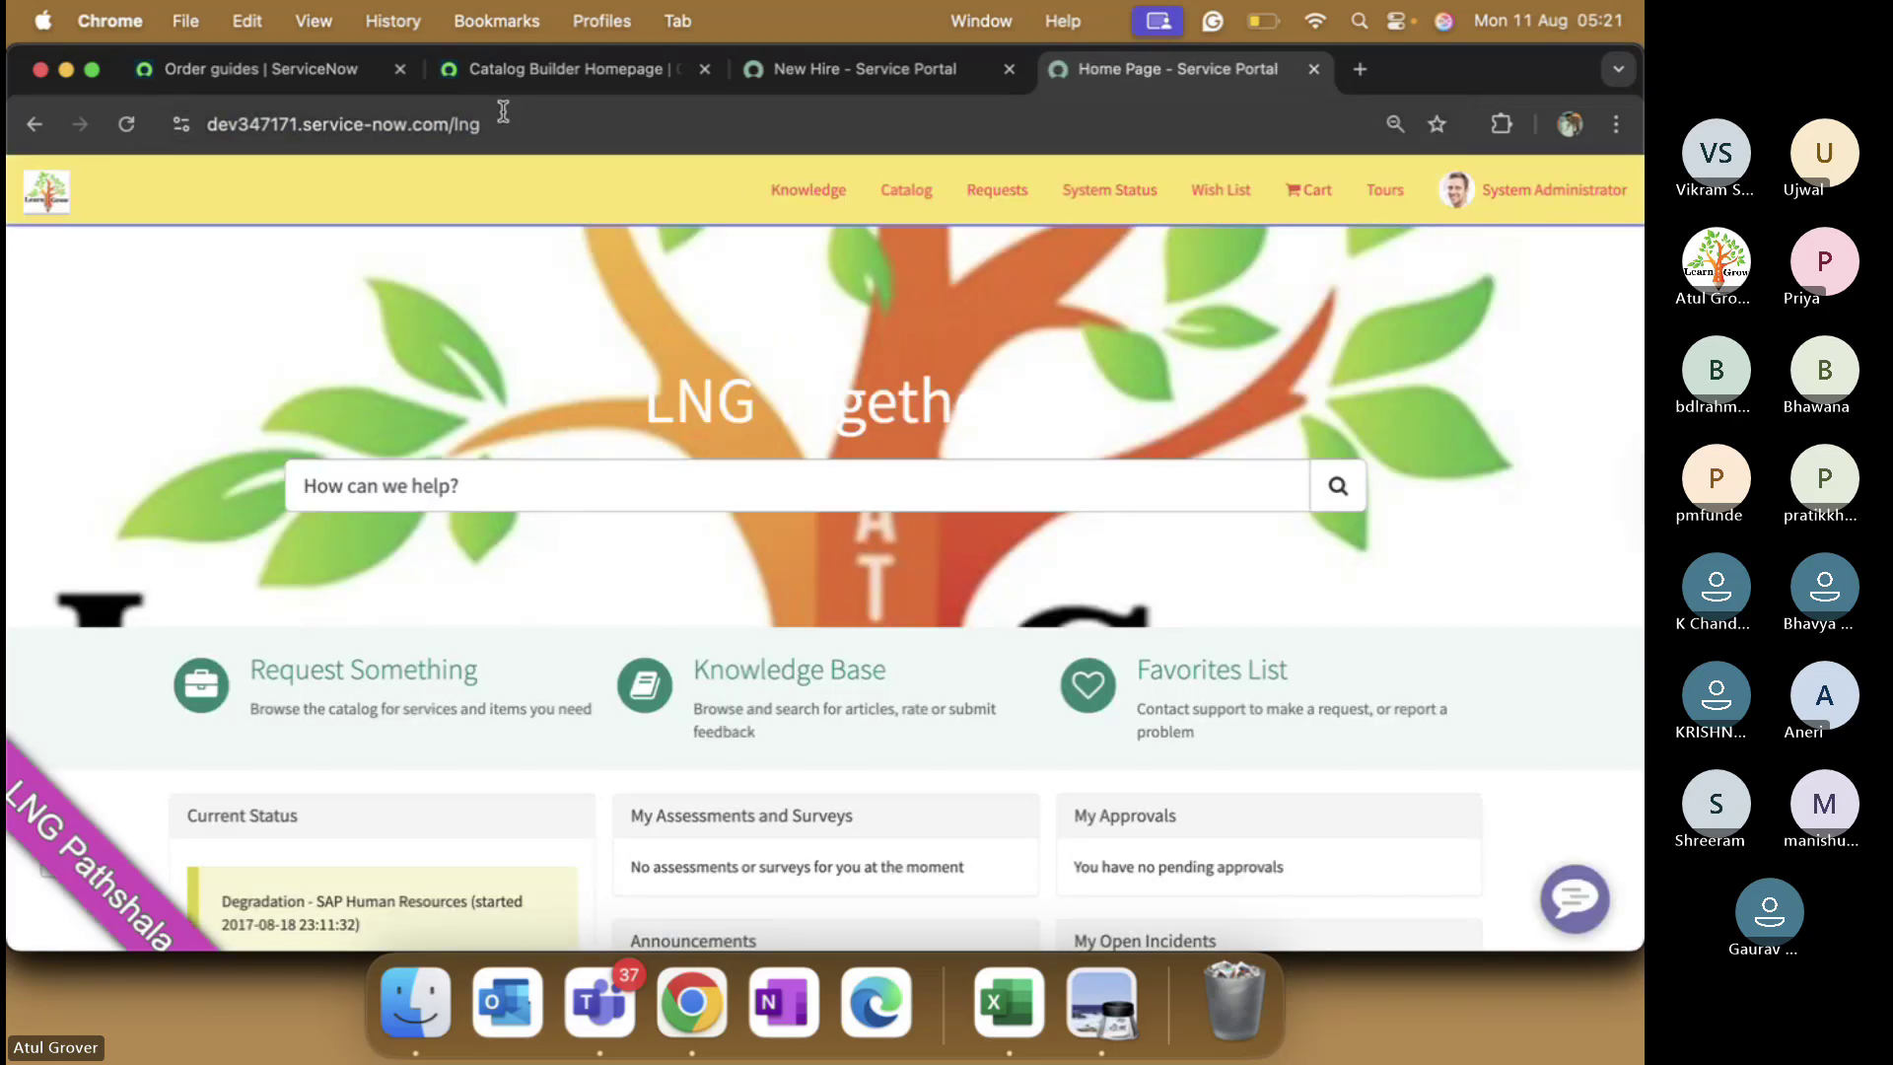
- Close Catalog Builder and return the New Hire portal page to the LNG home page
left_click(690, 77)
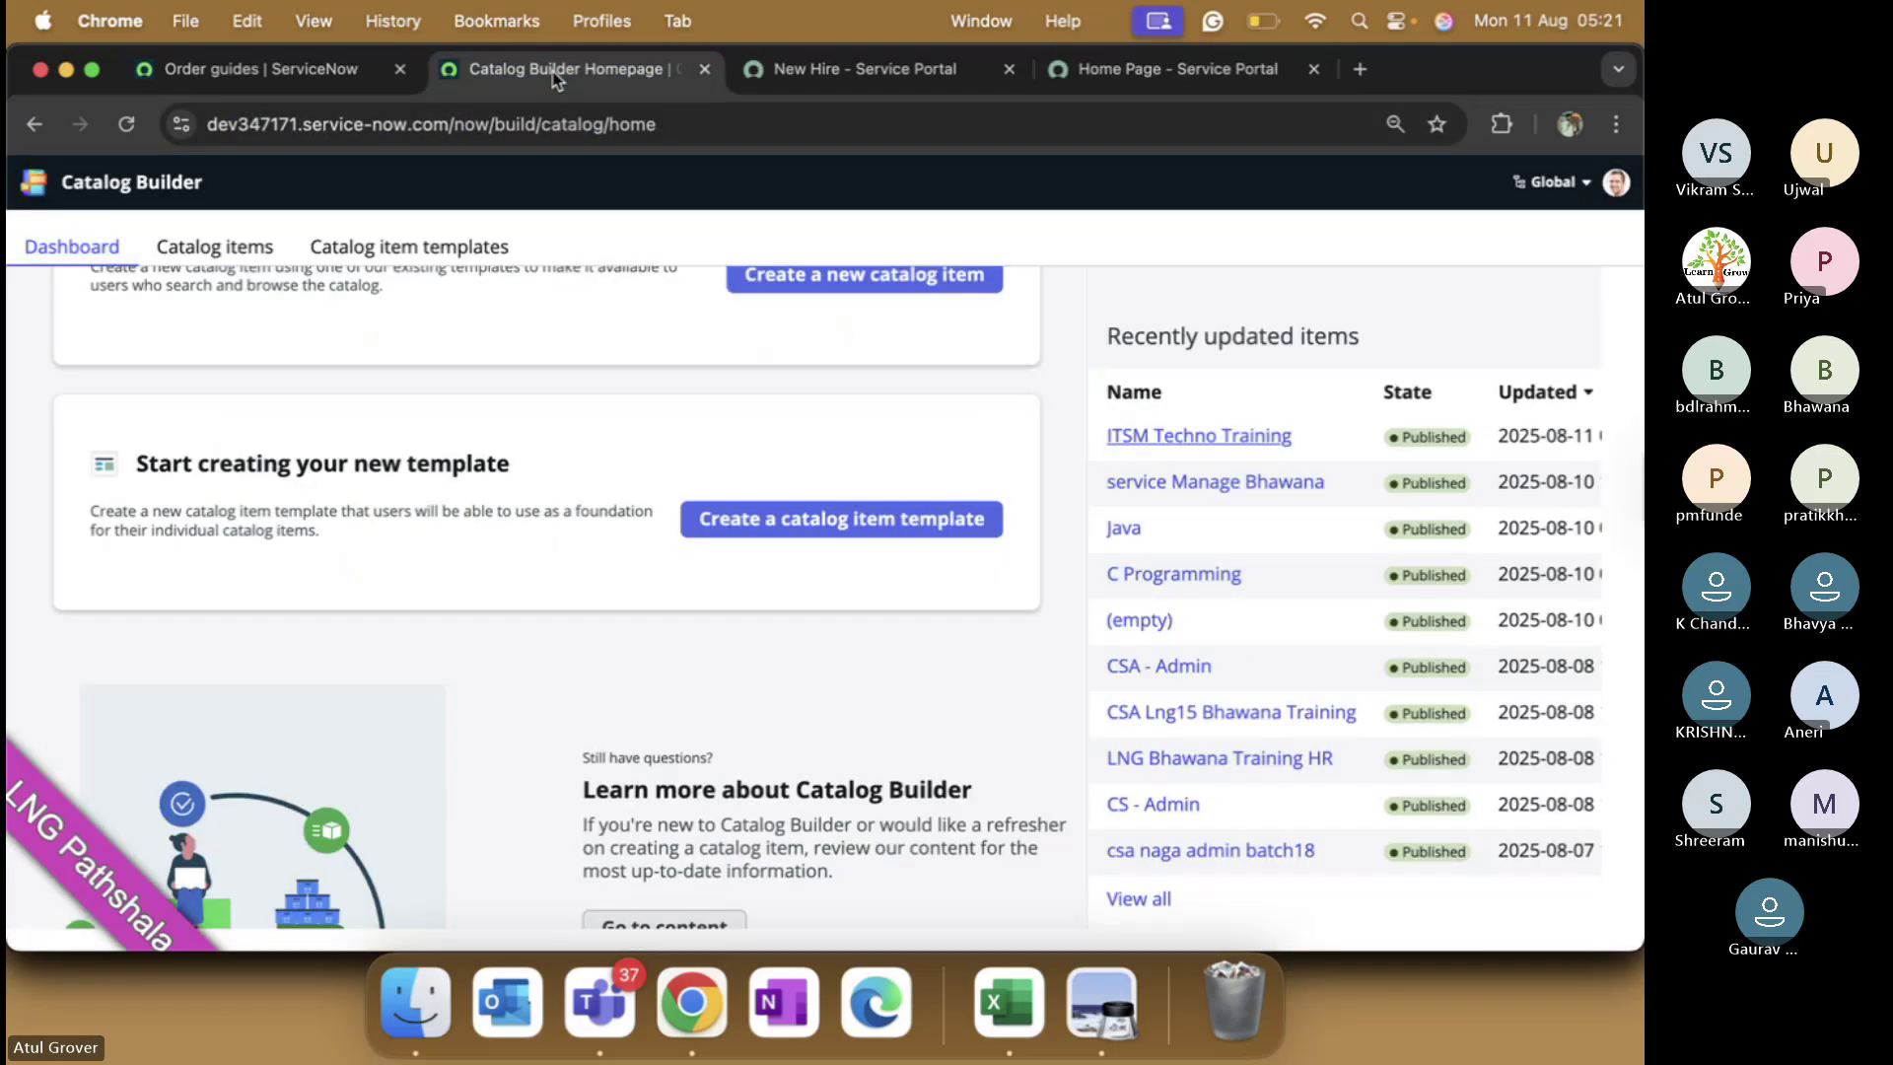
left_click(702, 71)
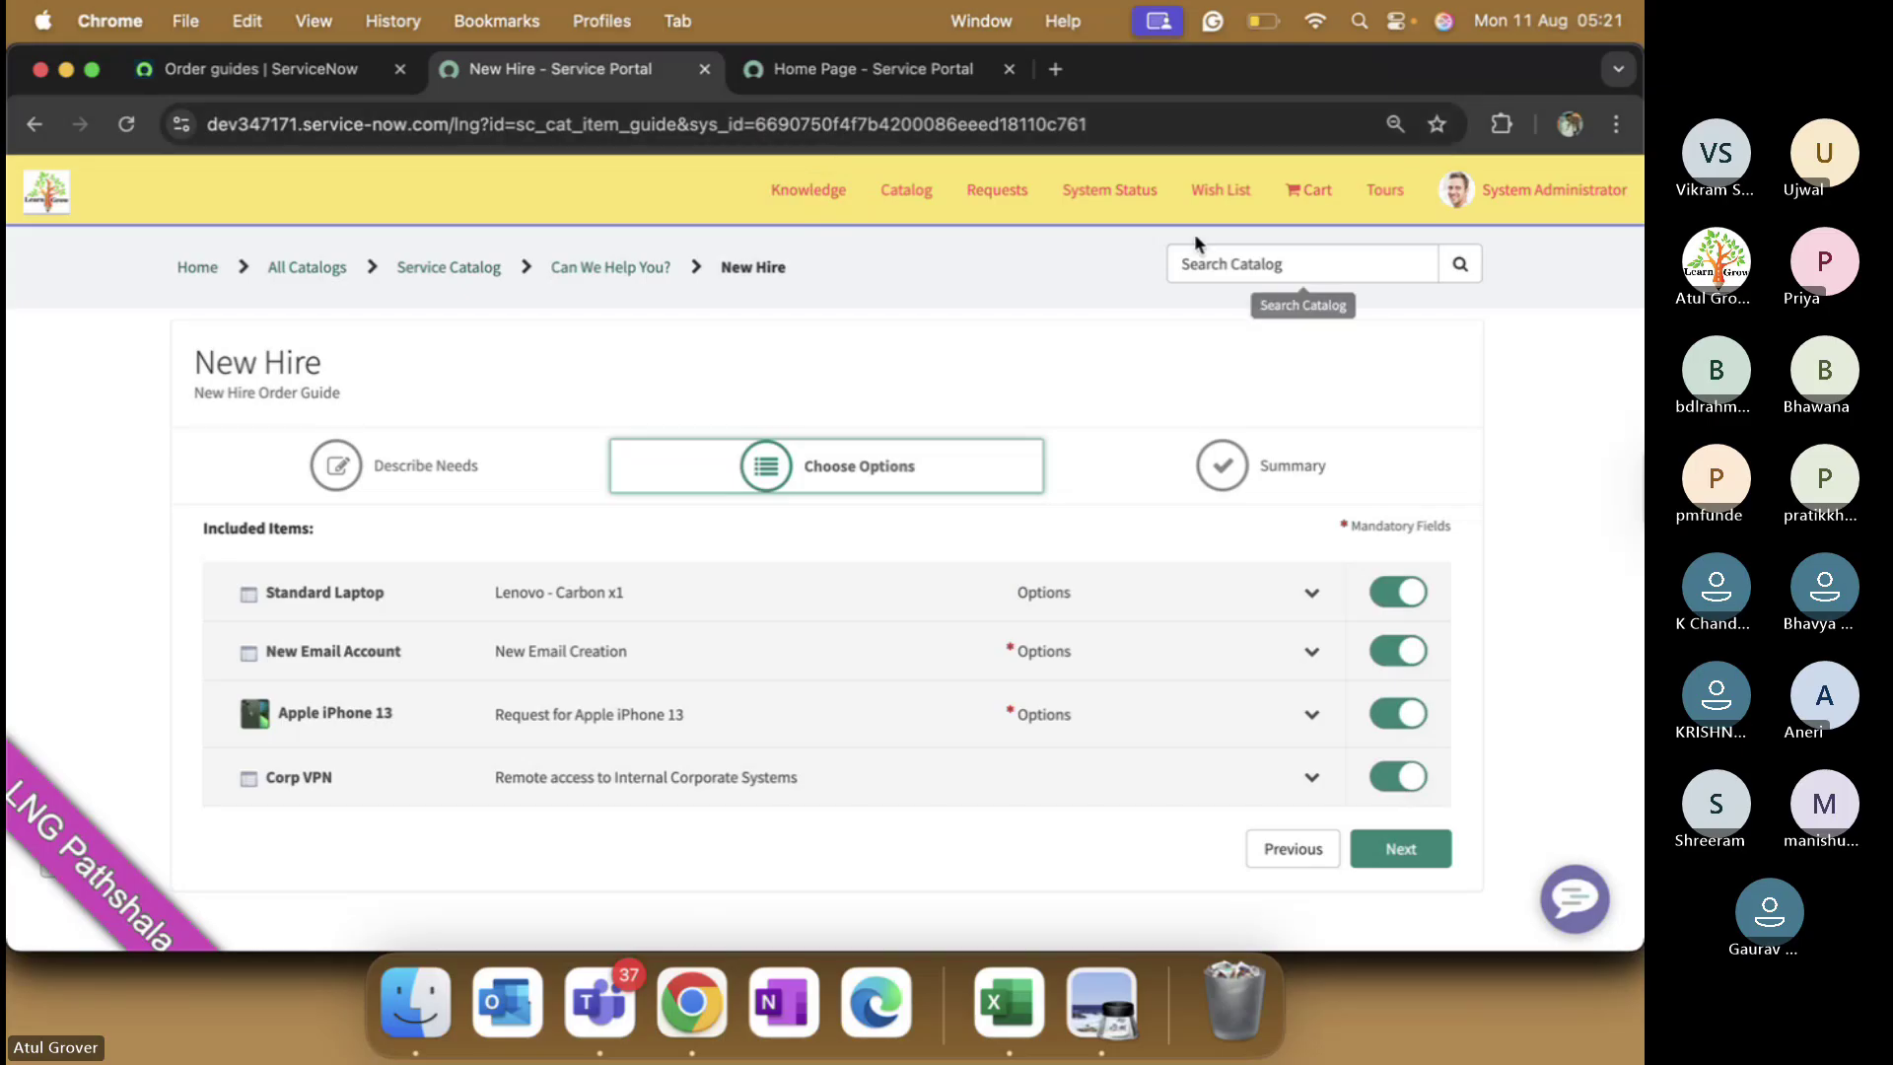
left_click(46, 190)
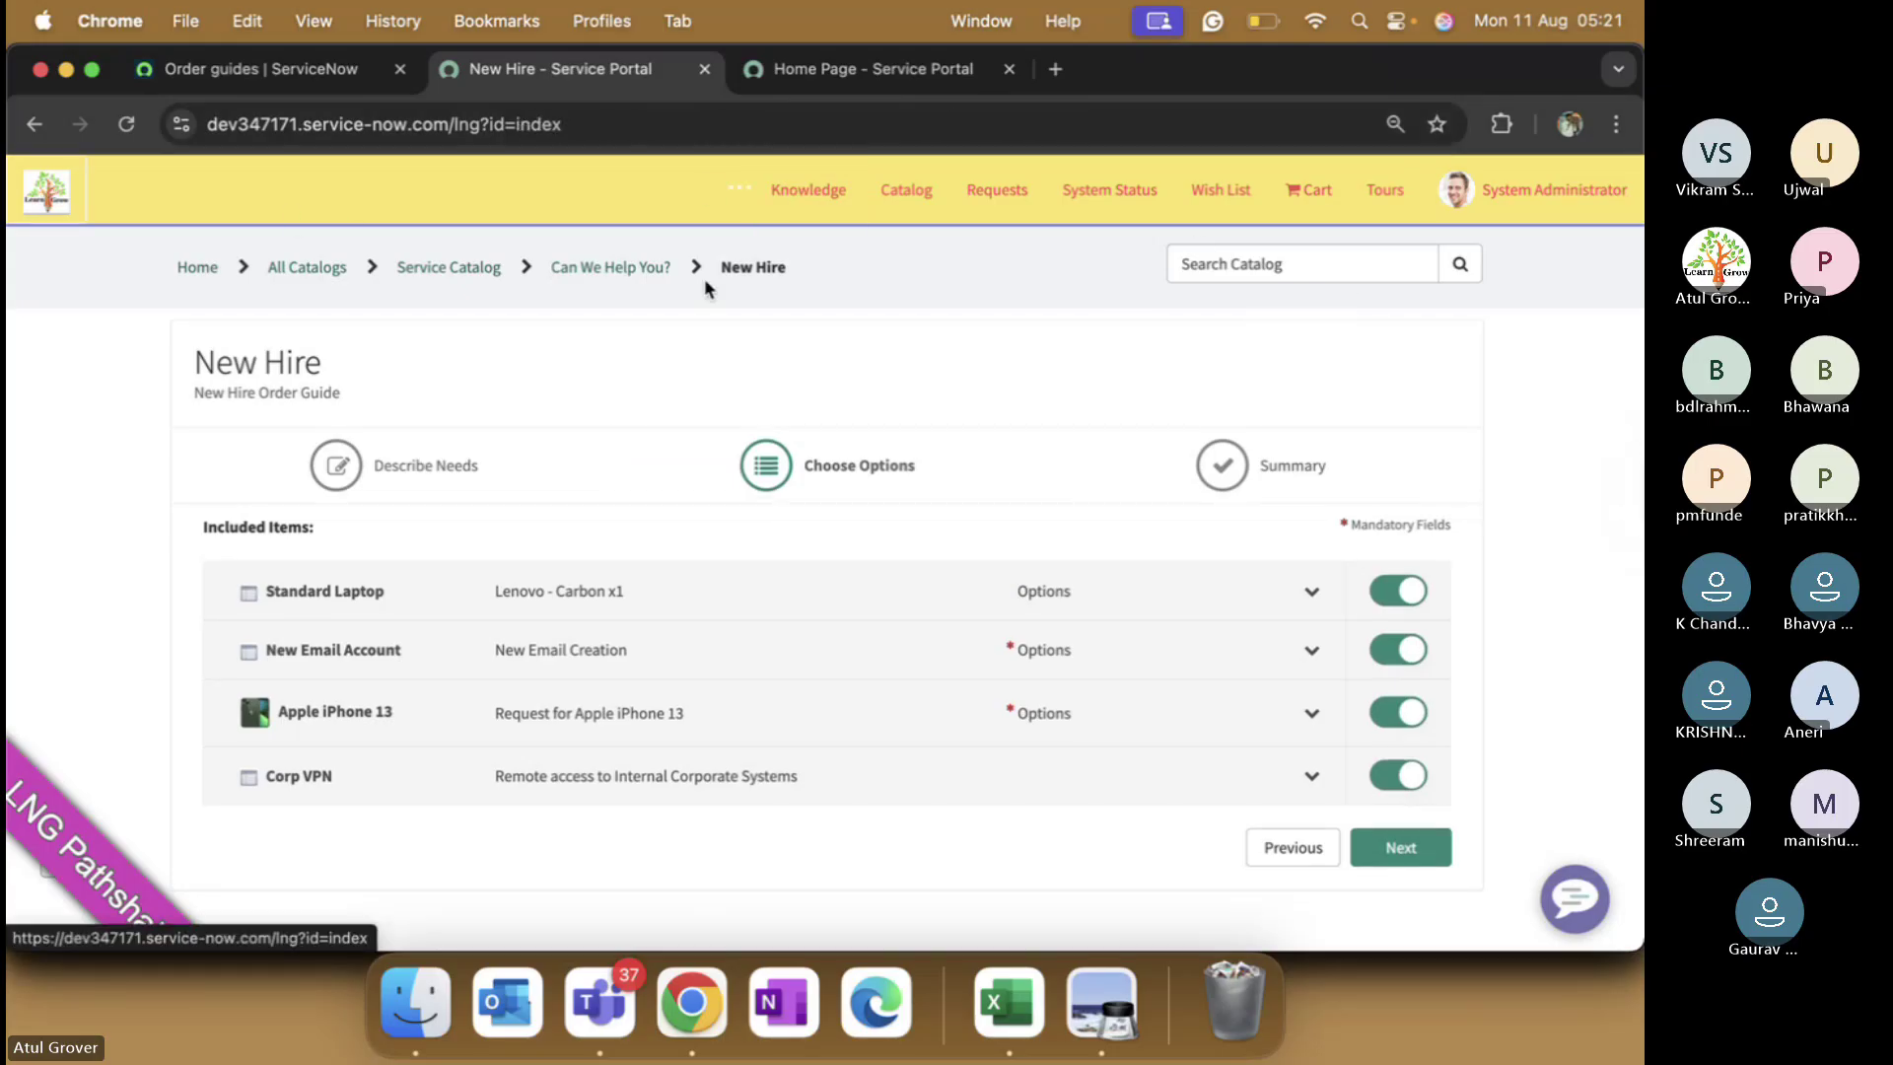
left_click(917, 71)
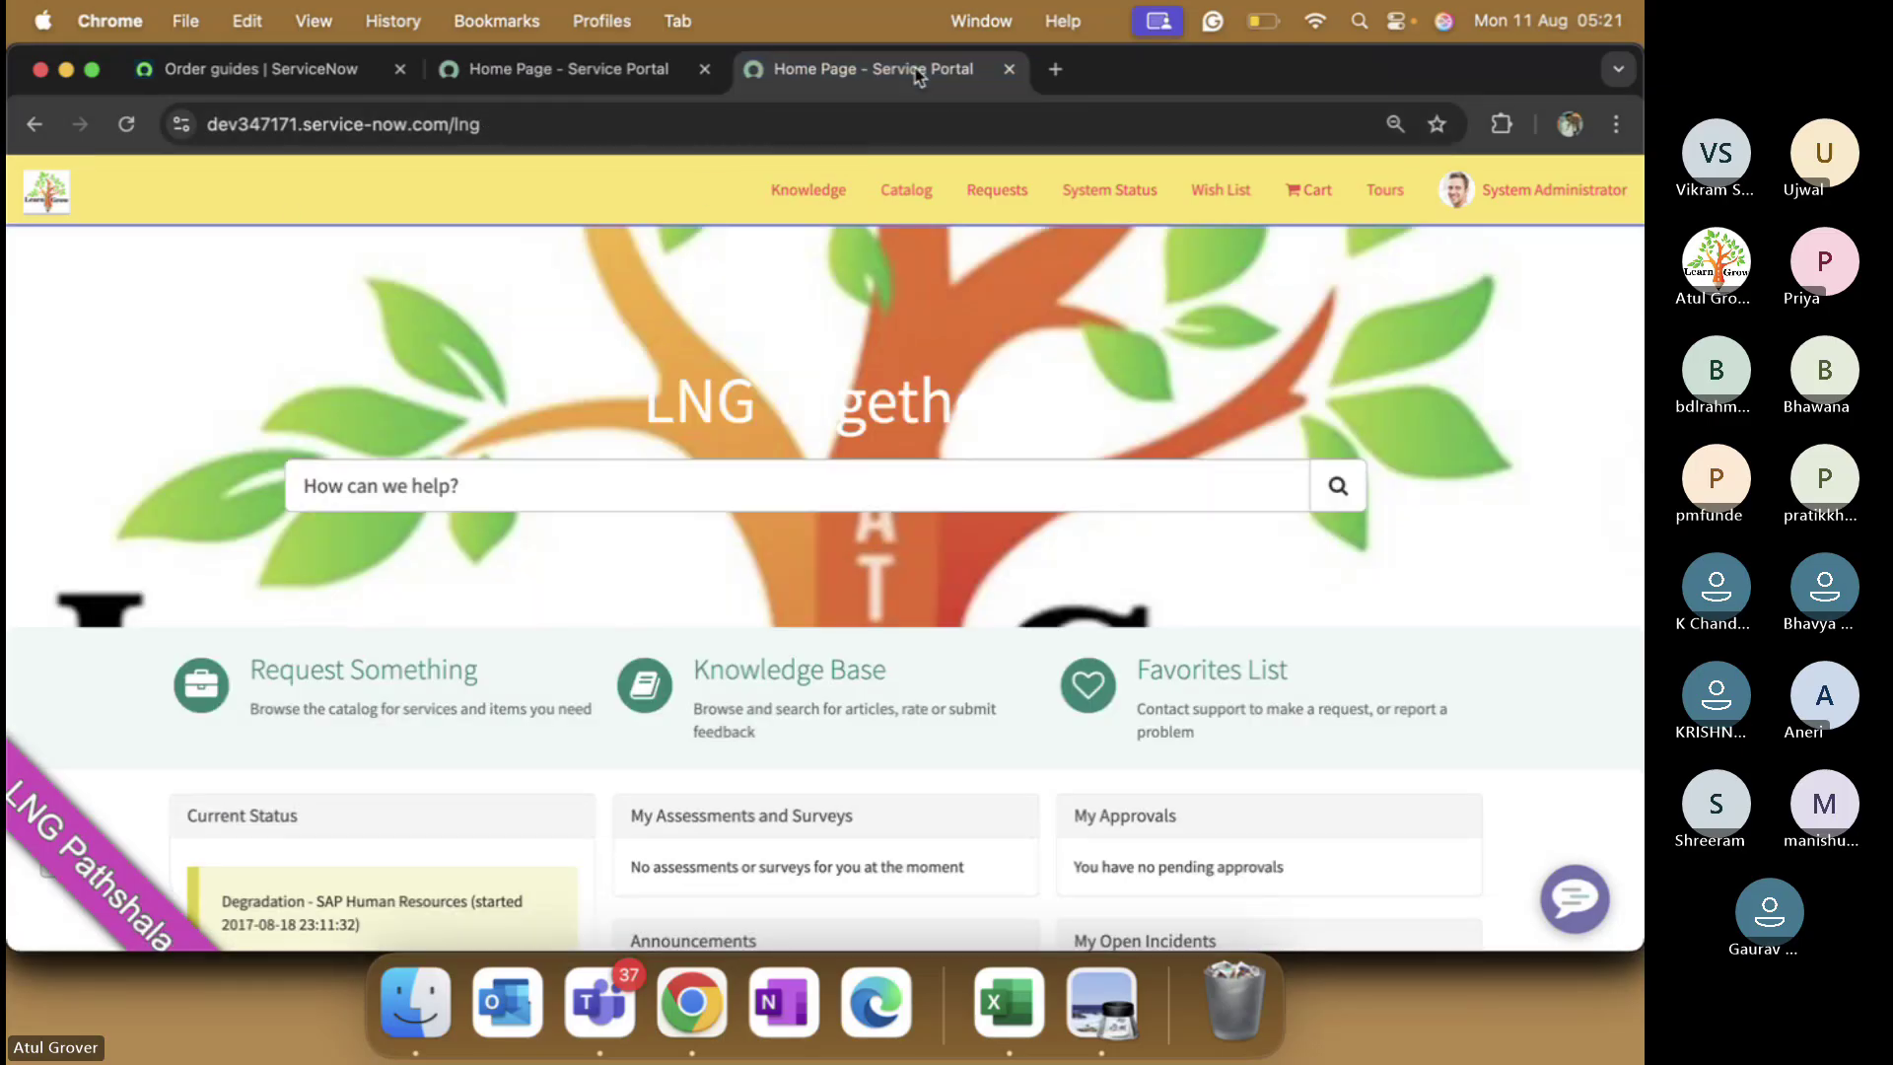
left_click(596, 76)
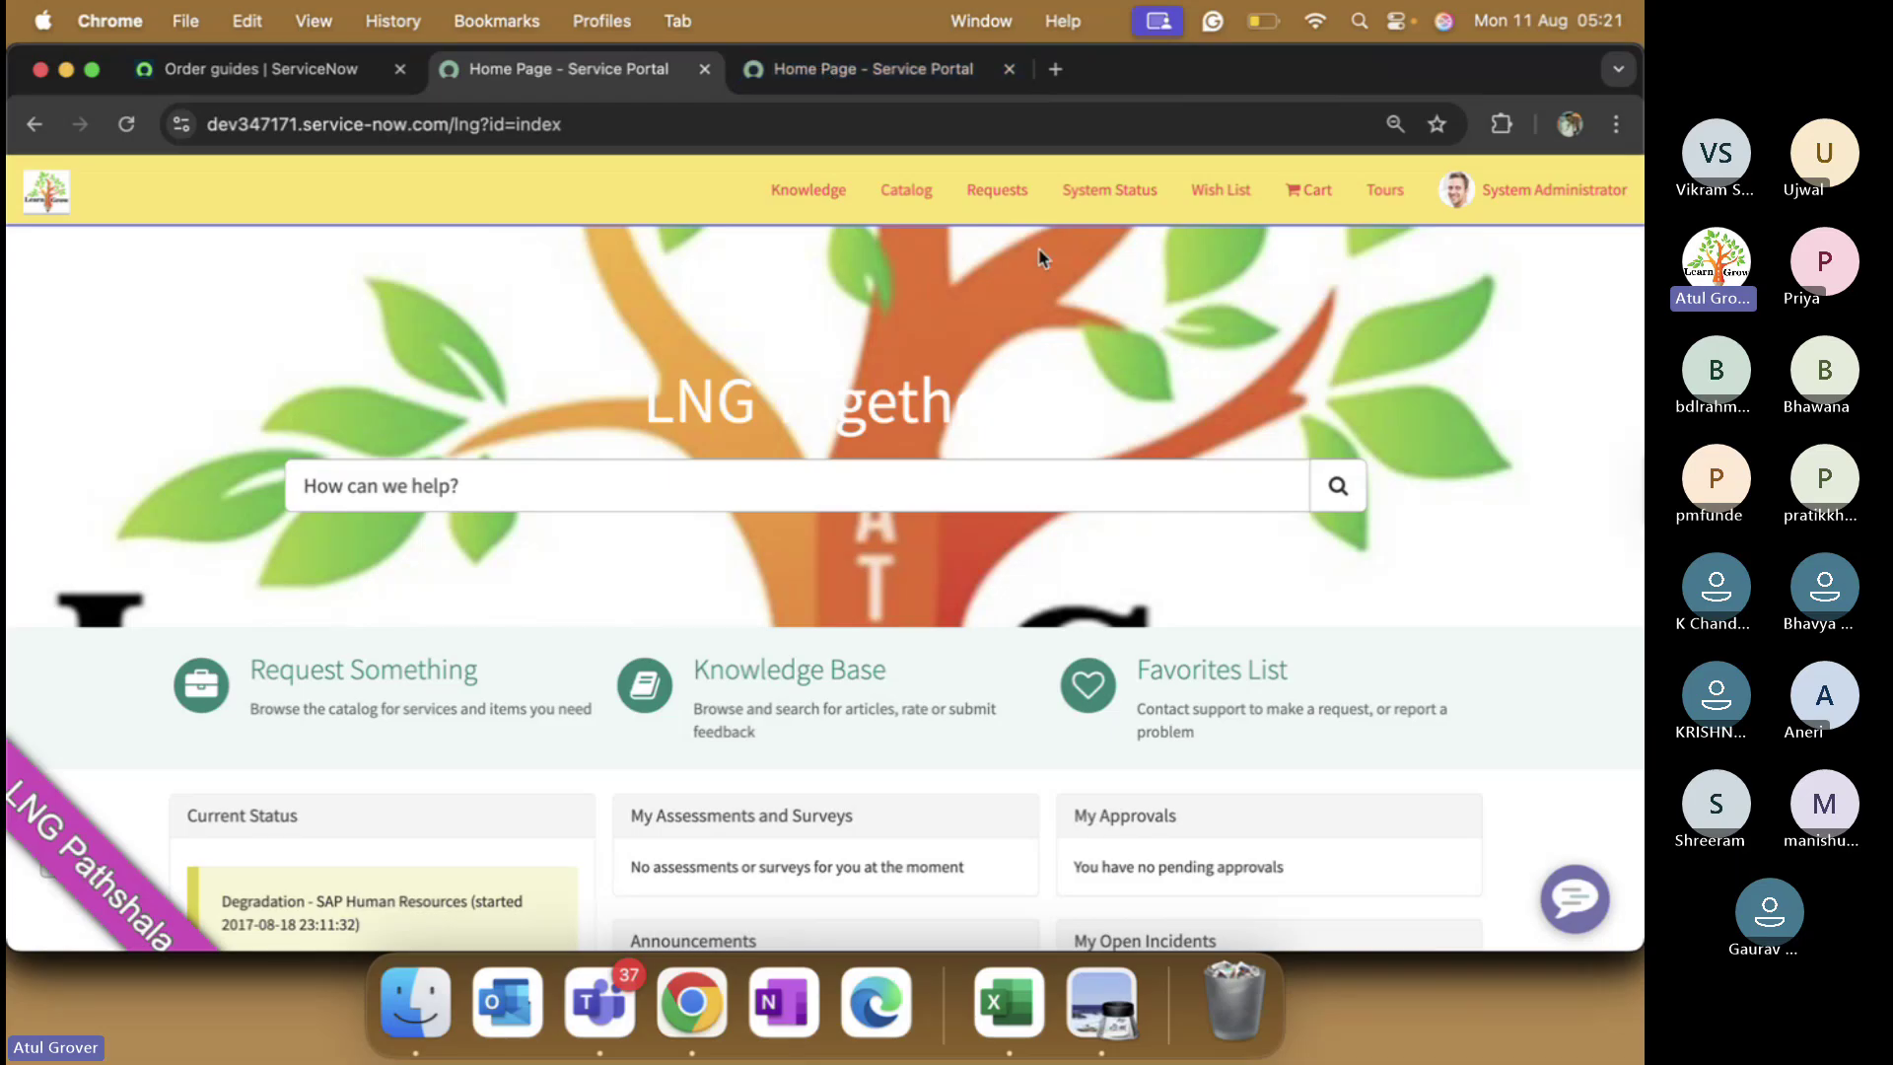
- Search the LNG portal for lenovo from the home page
left_click(782, 485)
type("le")
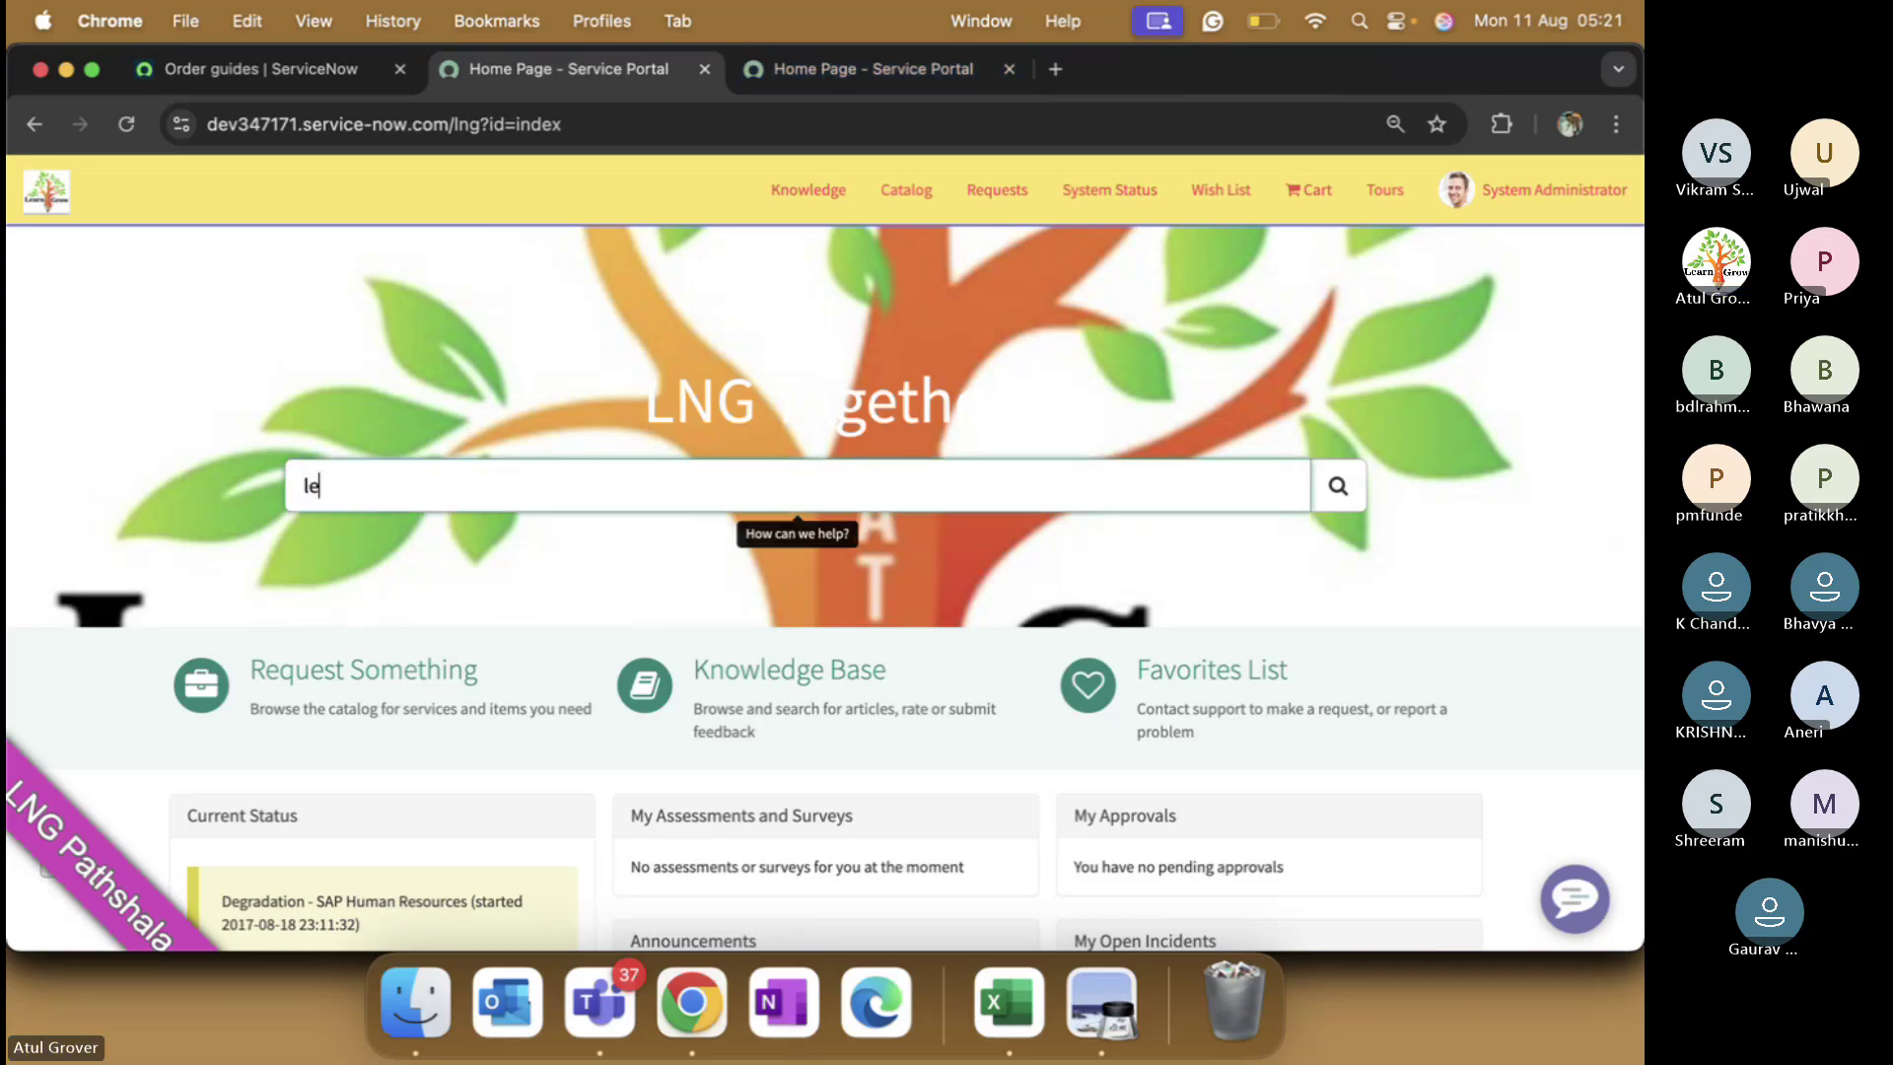
type("novo")
key("BackSpace")
type("o")
key("Return")
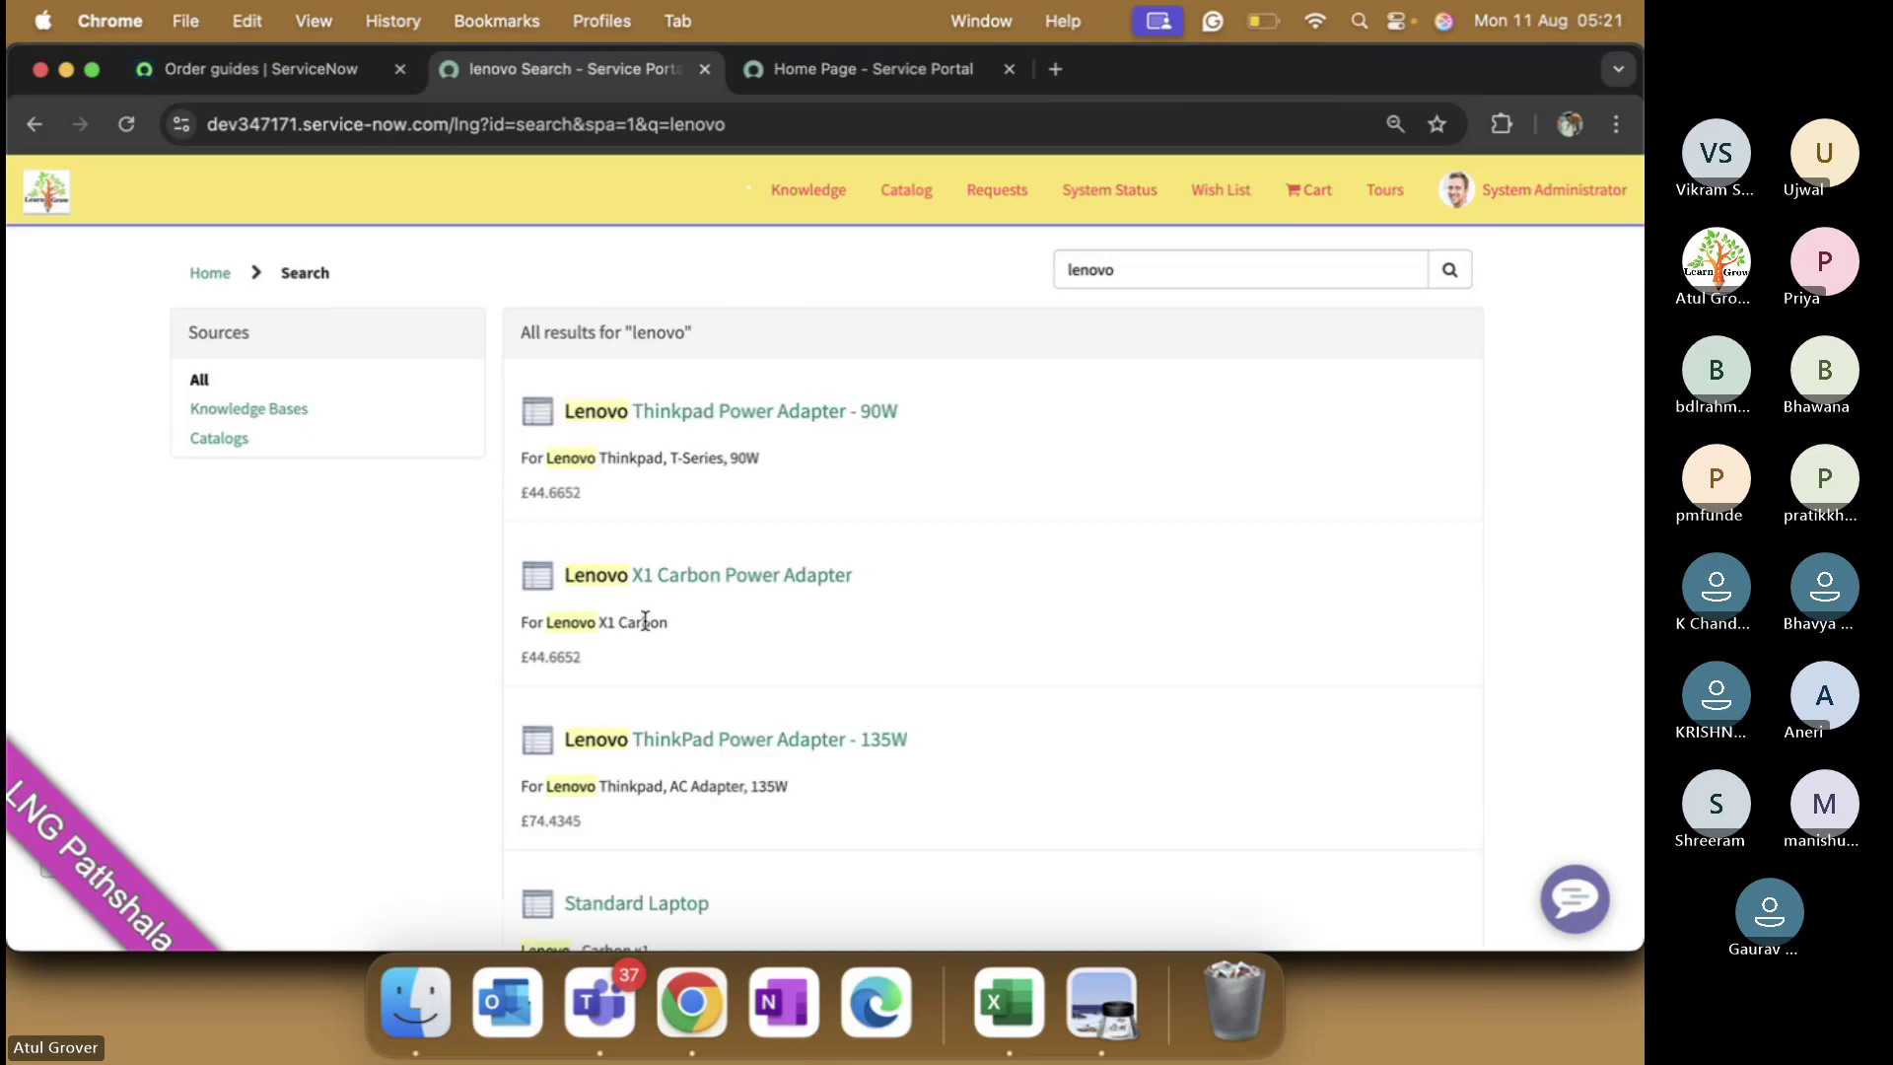
- Examine the lenovo search results to see which included New Hire items can be requested individually
scroll(750, 572, "down", 1)
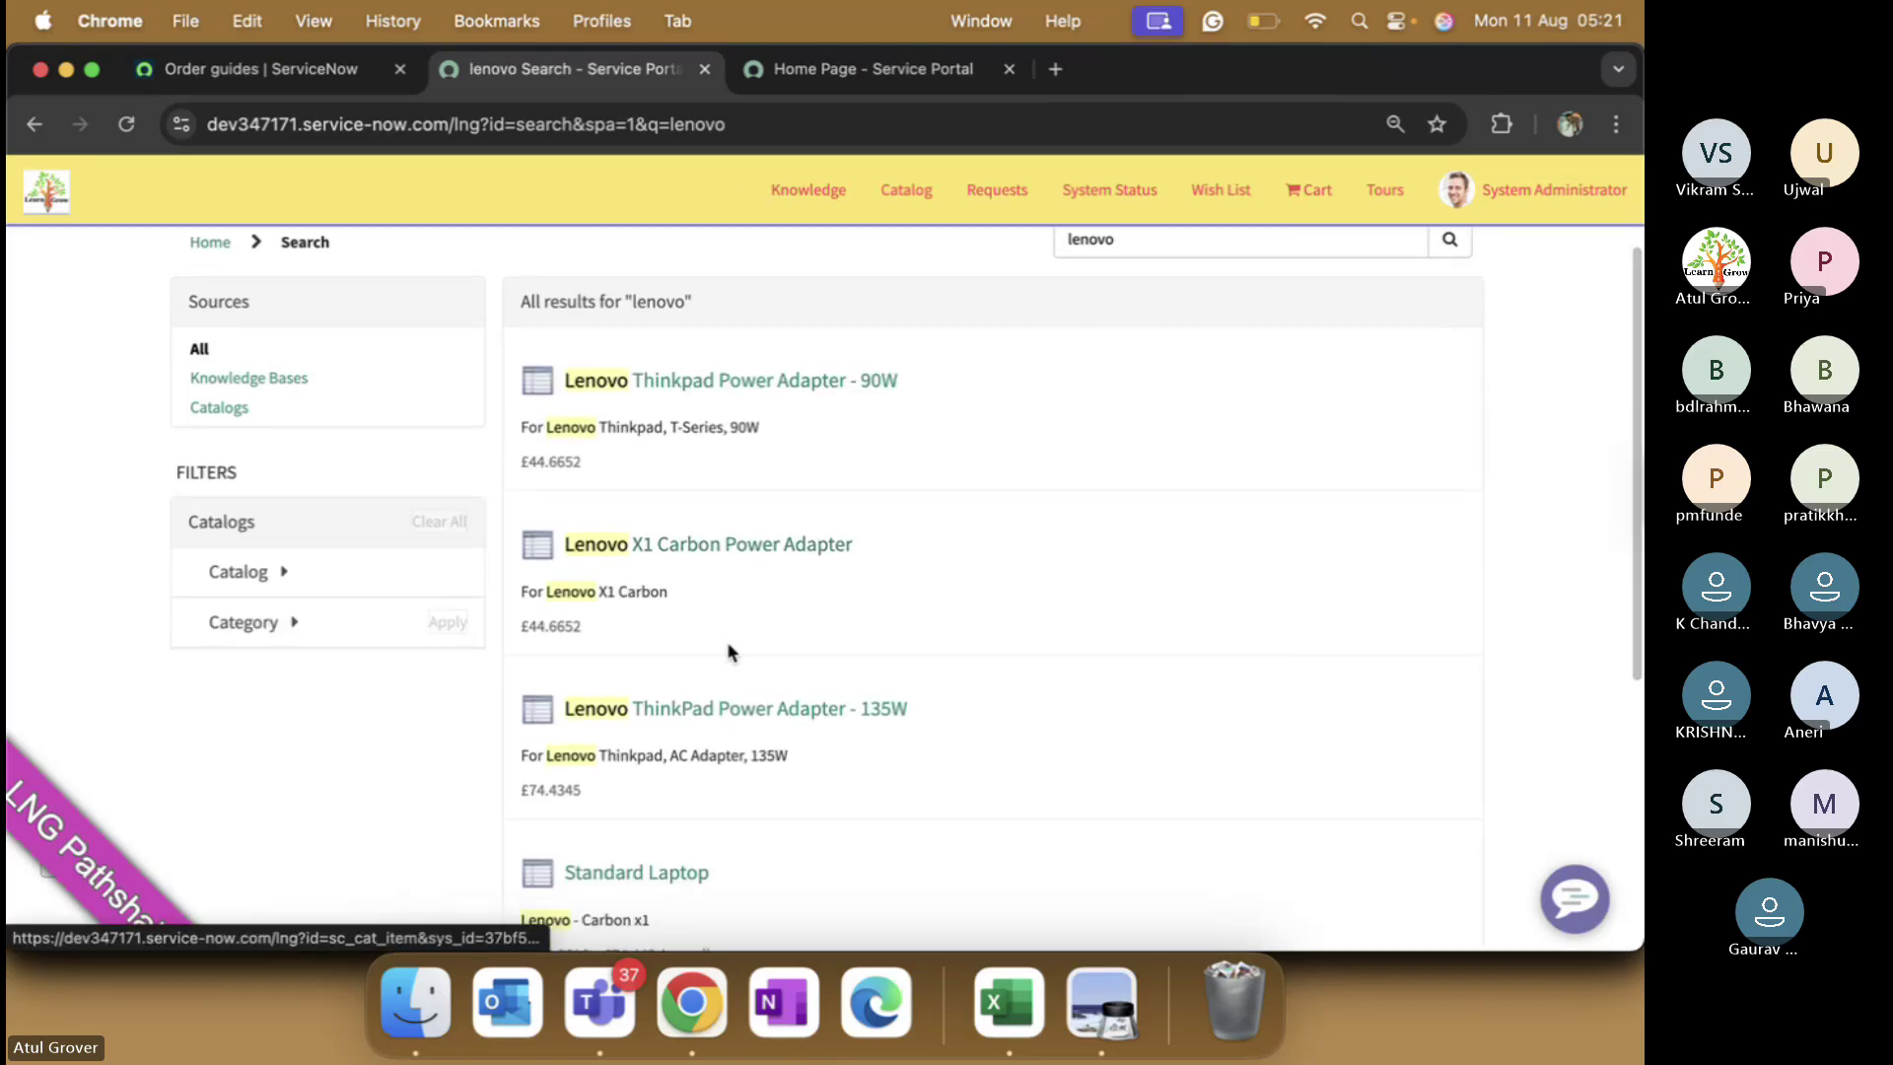
right_click(706, 572)
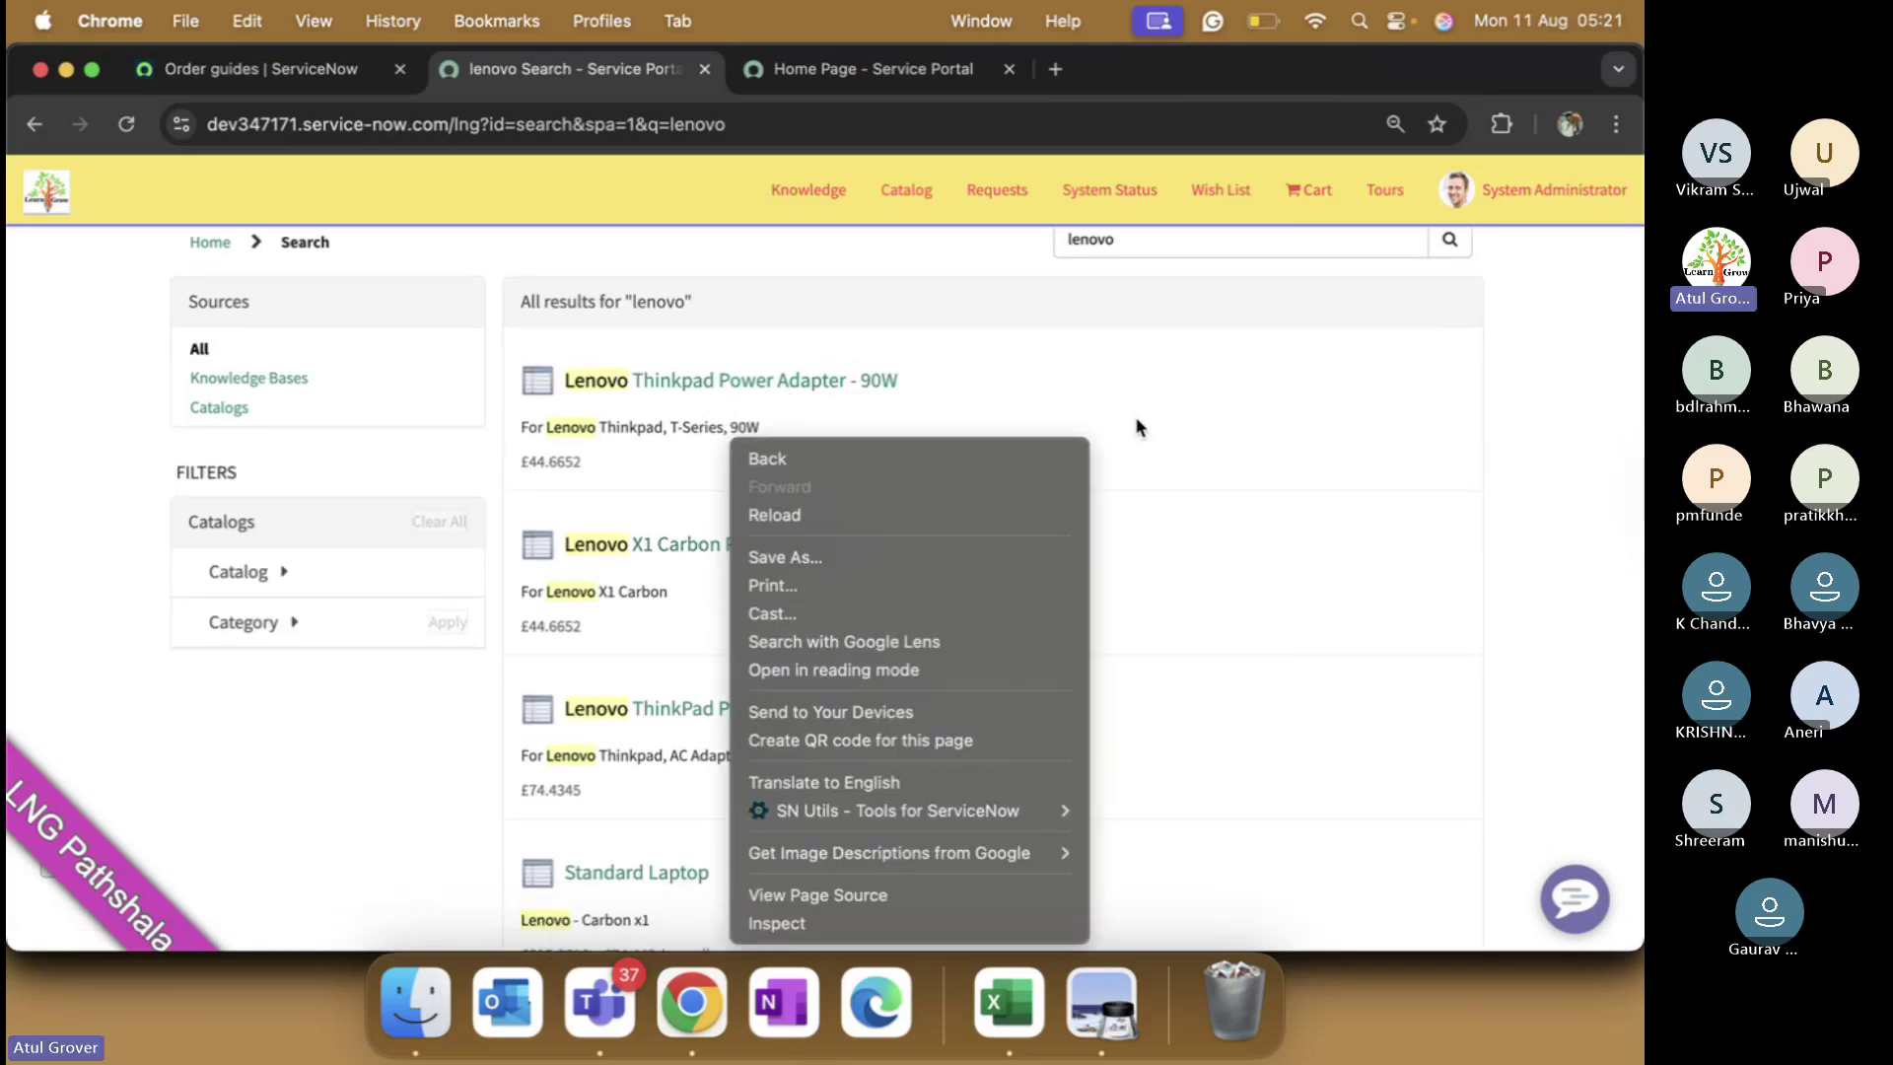
left_click(1221, 433)
scroll(1220, 434, "down", 4)
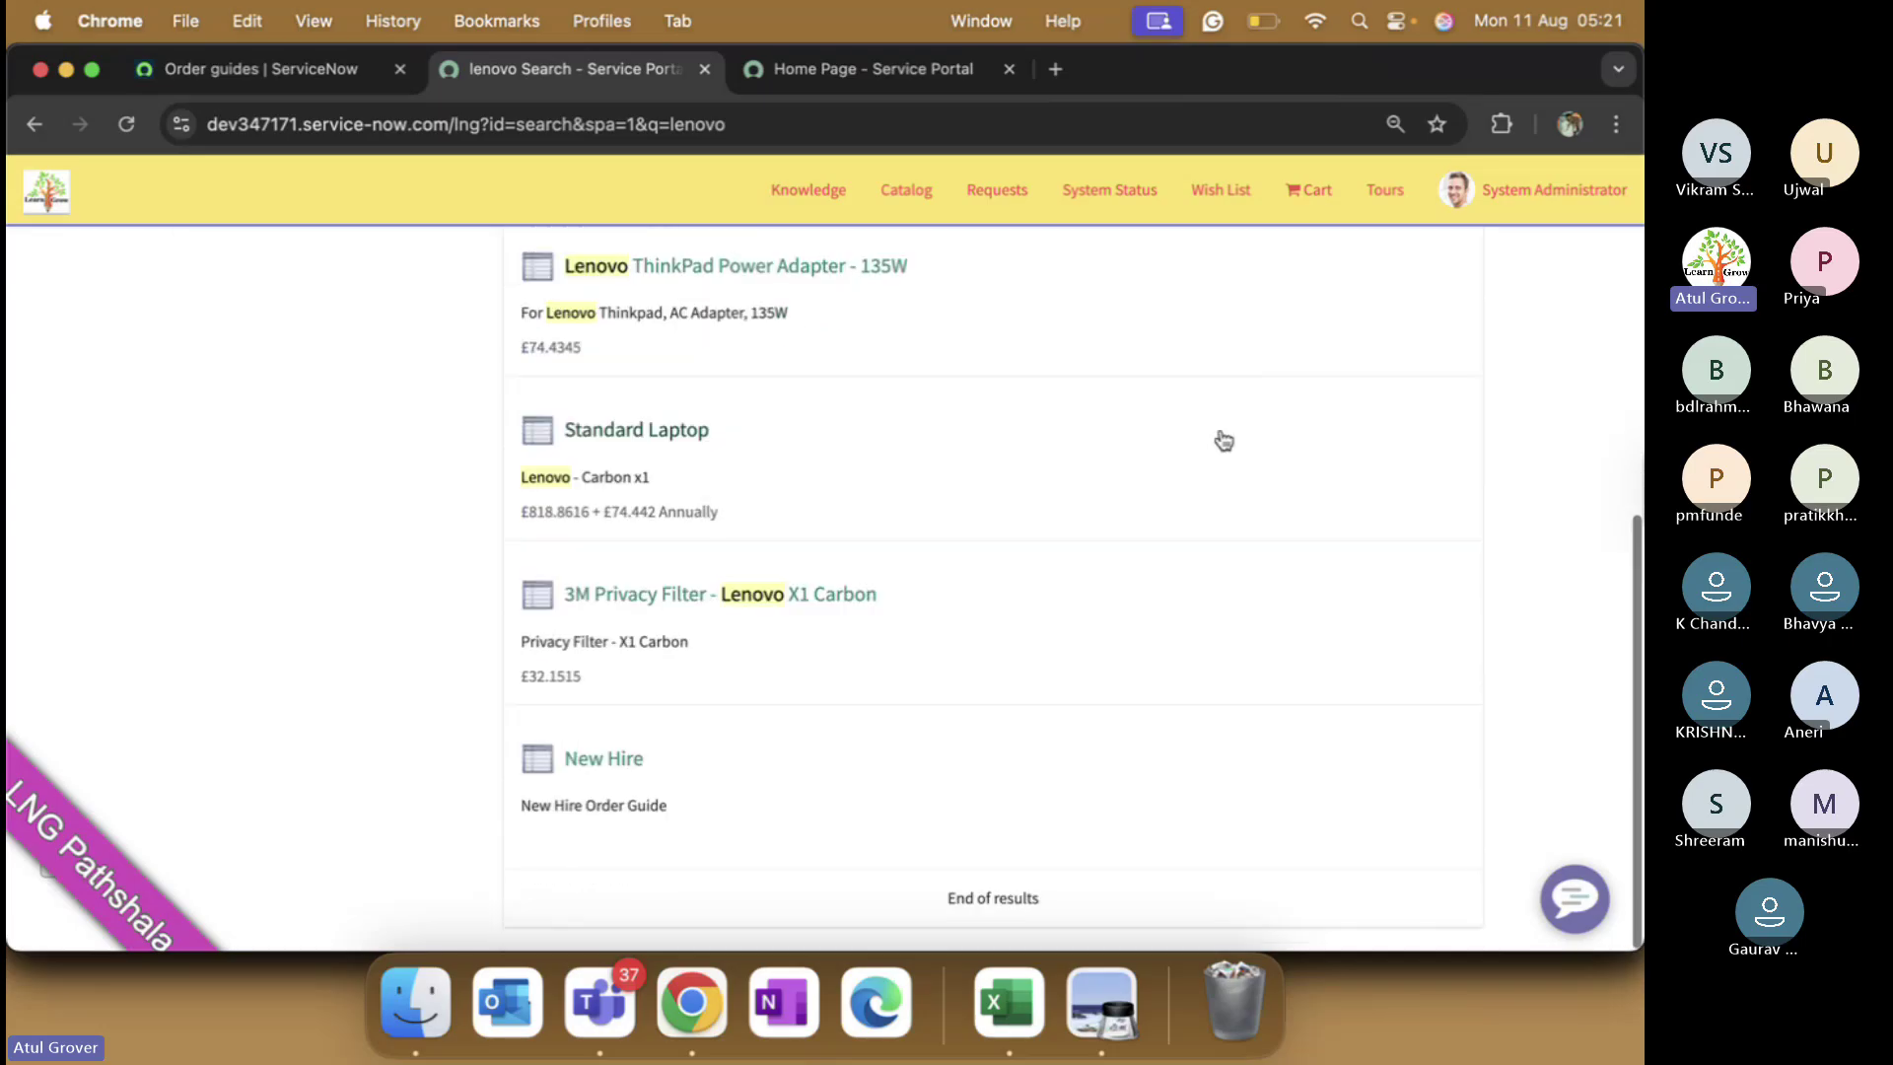
scroll(808, 680, "up", 1)
scroll(795, 654, "up", 2)
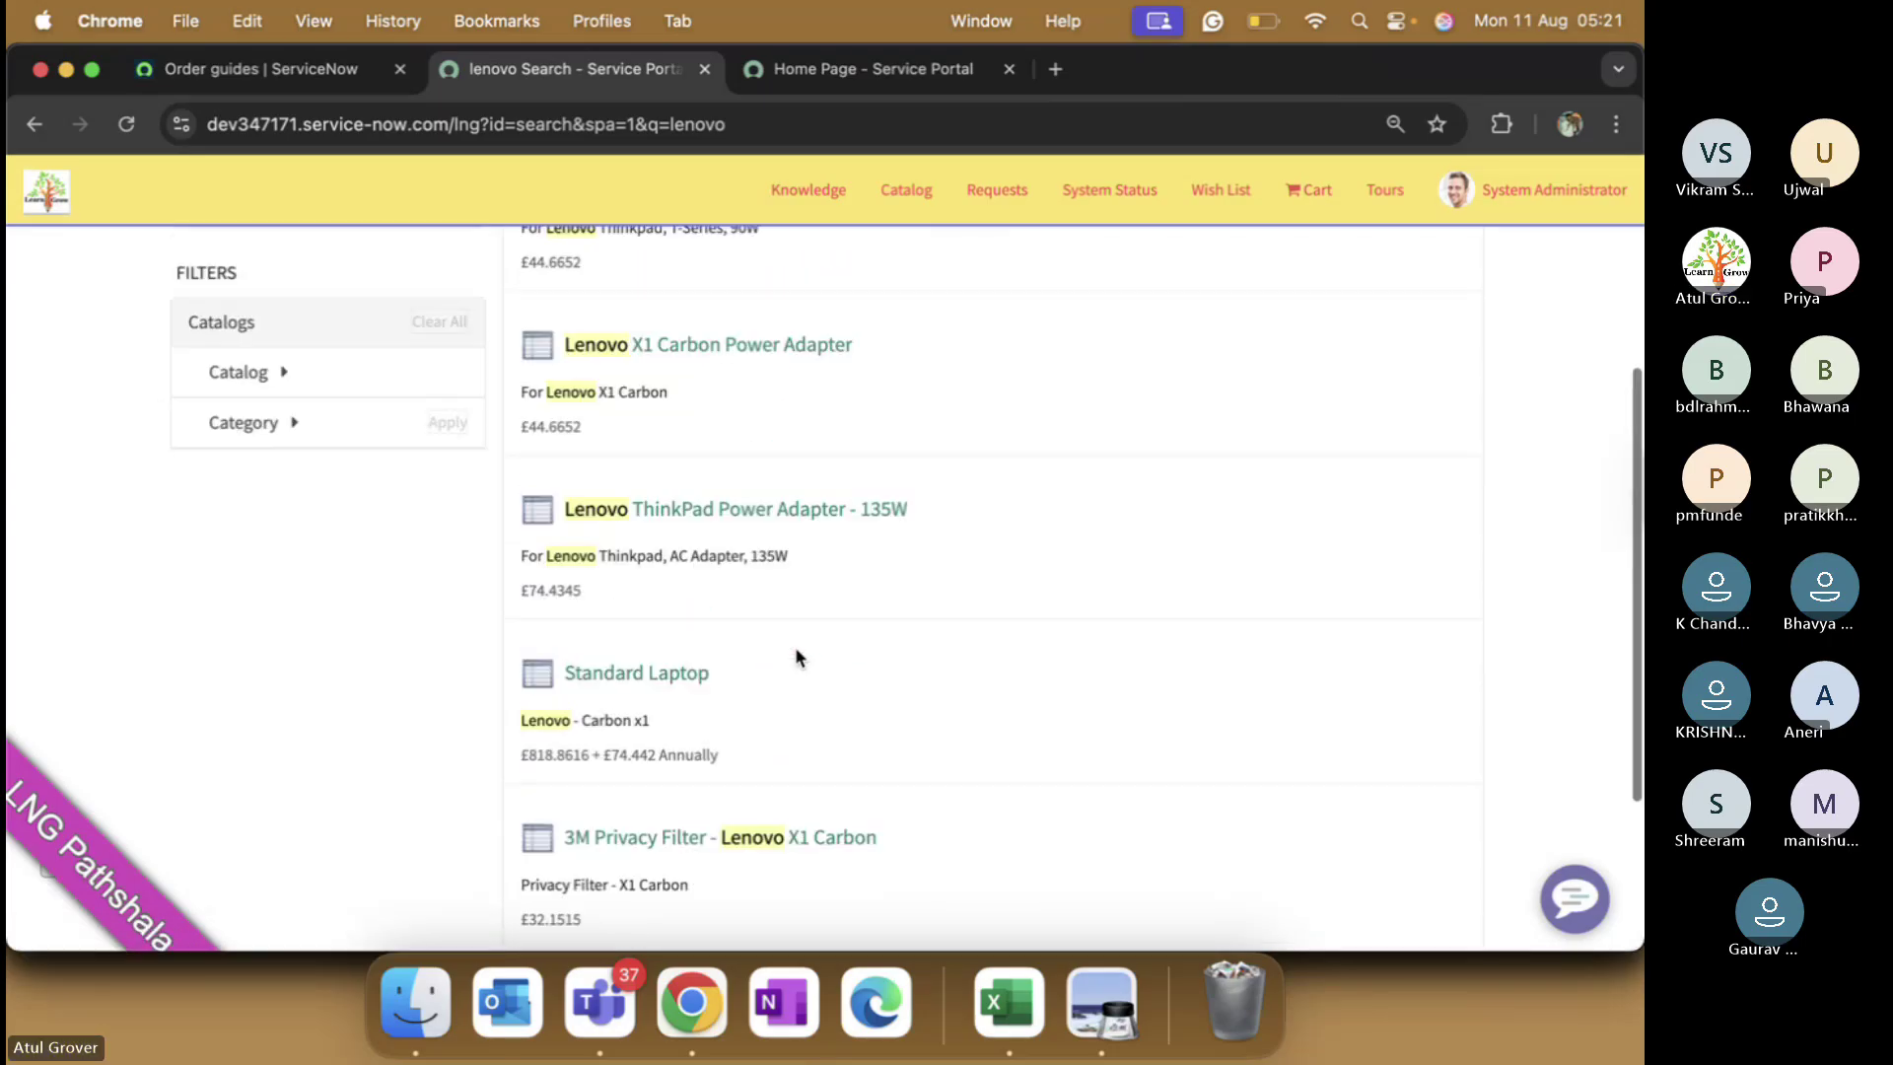
scroll(779, 700, "down", 2)
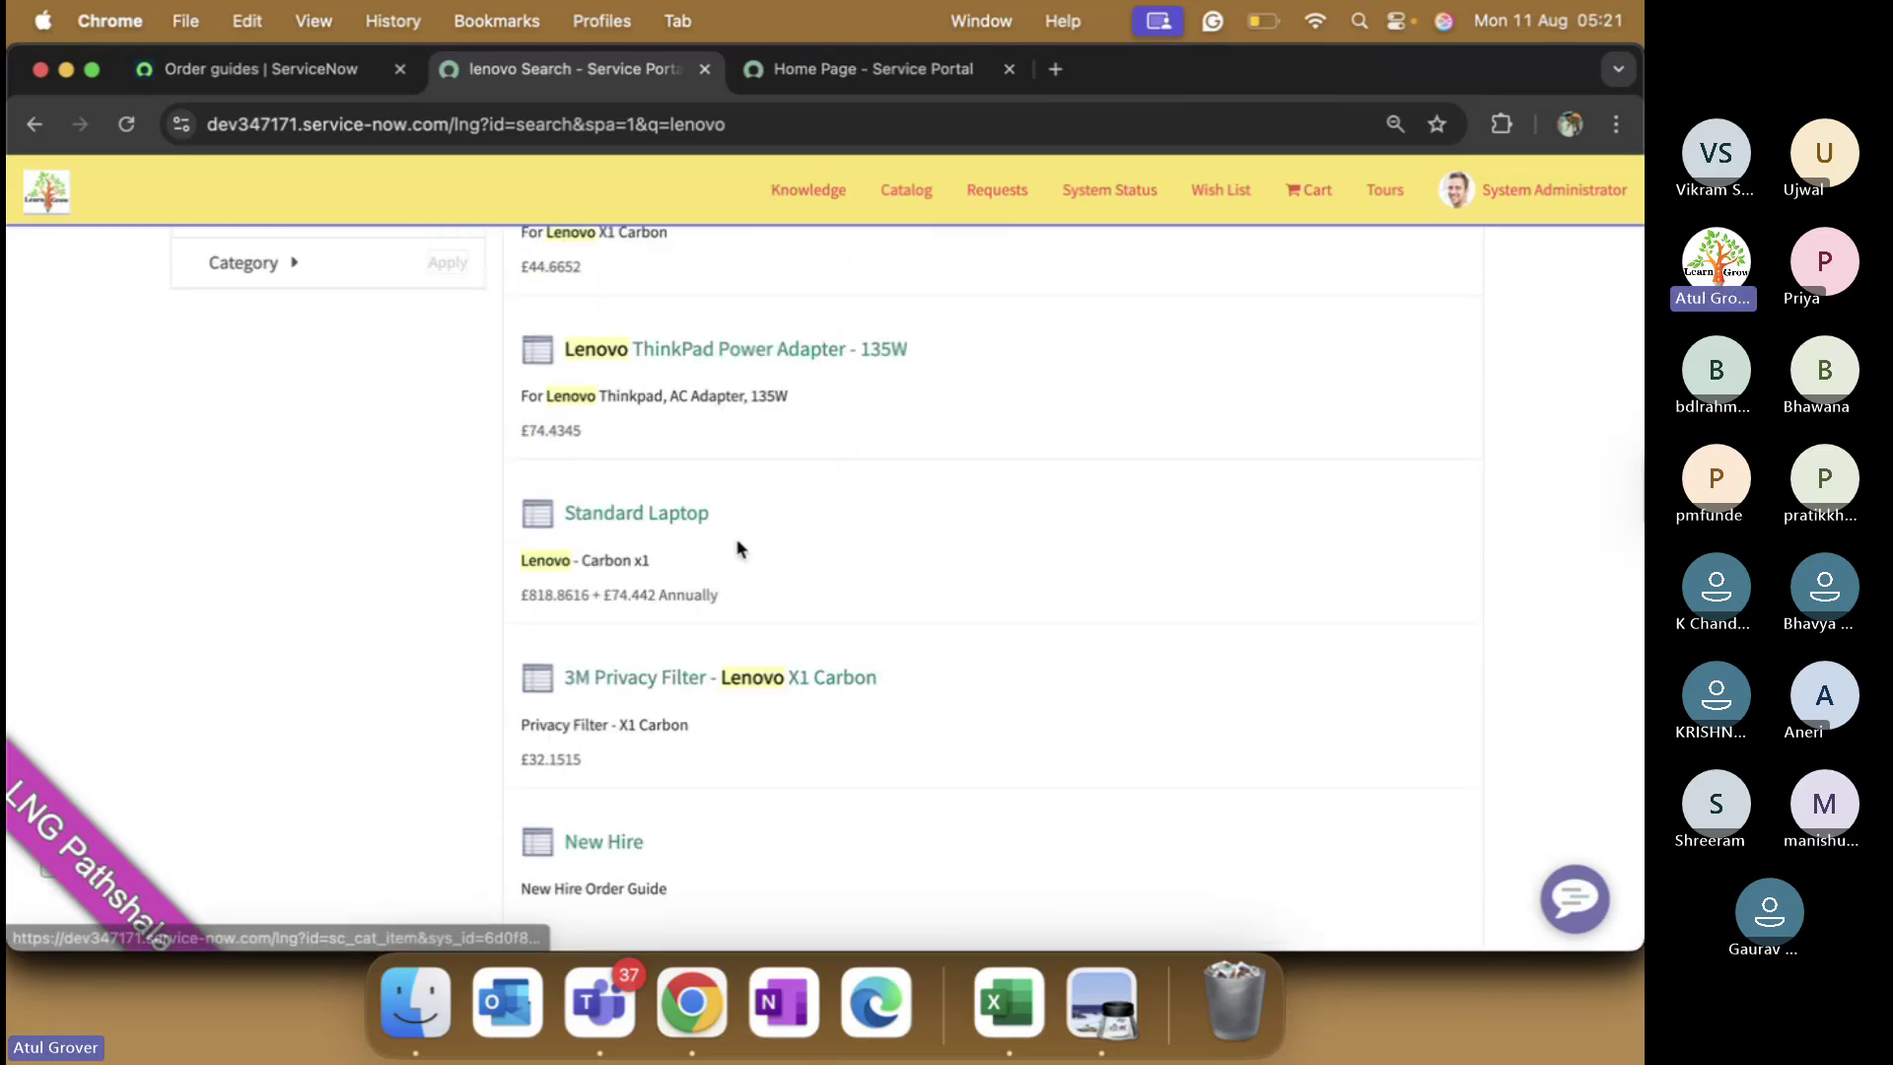
scroll(739, 545, "up", 3)
scroll(739, 549, "up", 1)
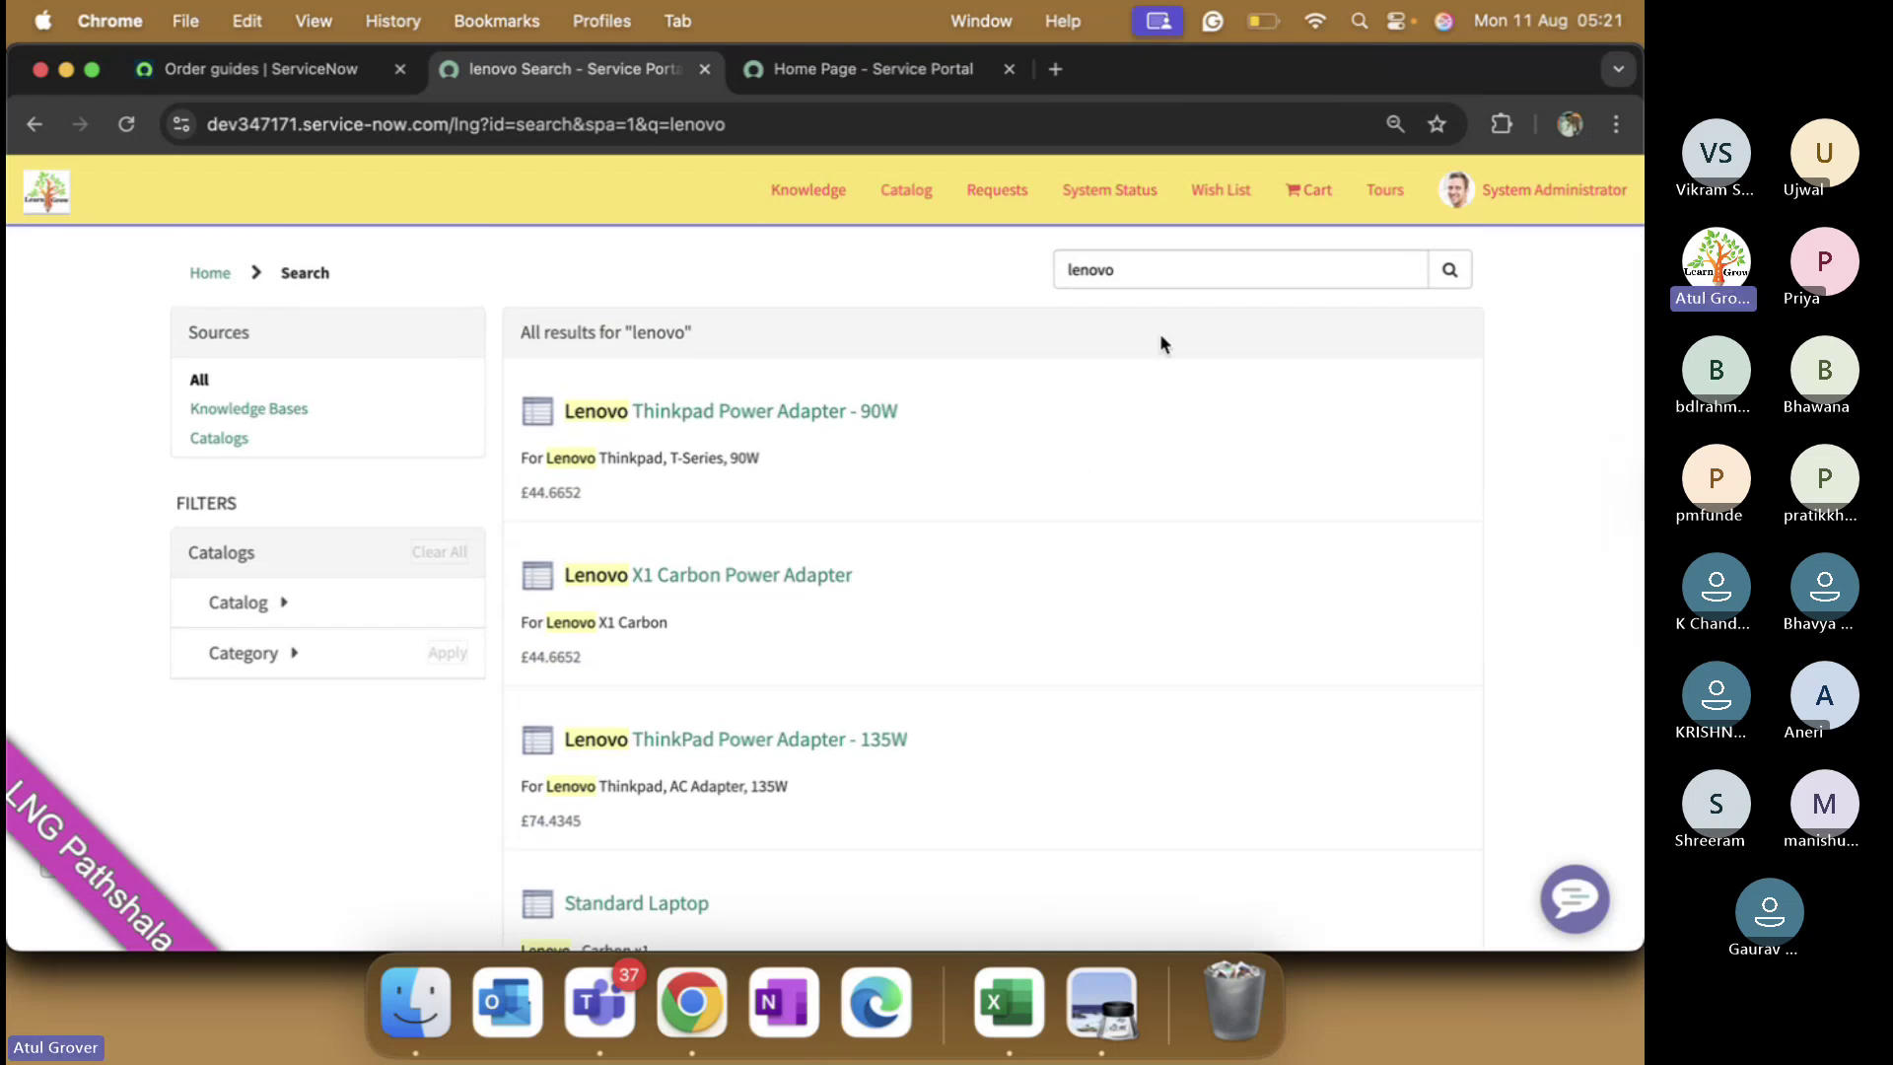
- Search the portal for Apple iphone
left_click(1149, 270)
left_click_drag(1150, 270, 970, 269)
type("Appel")
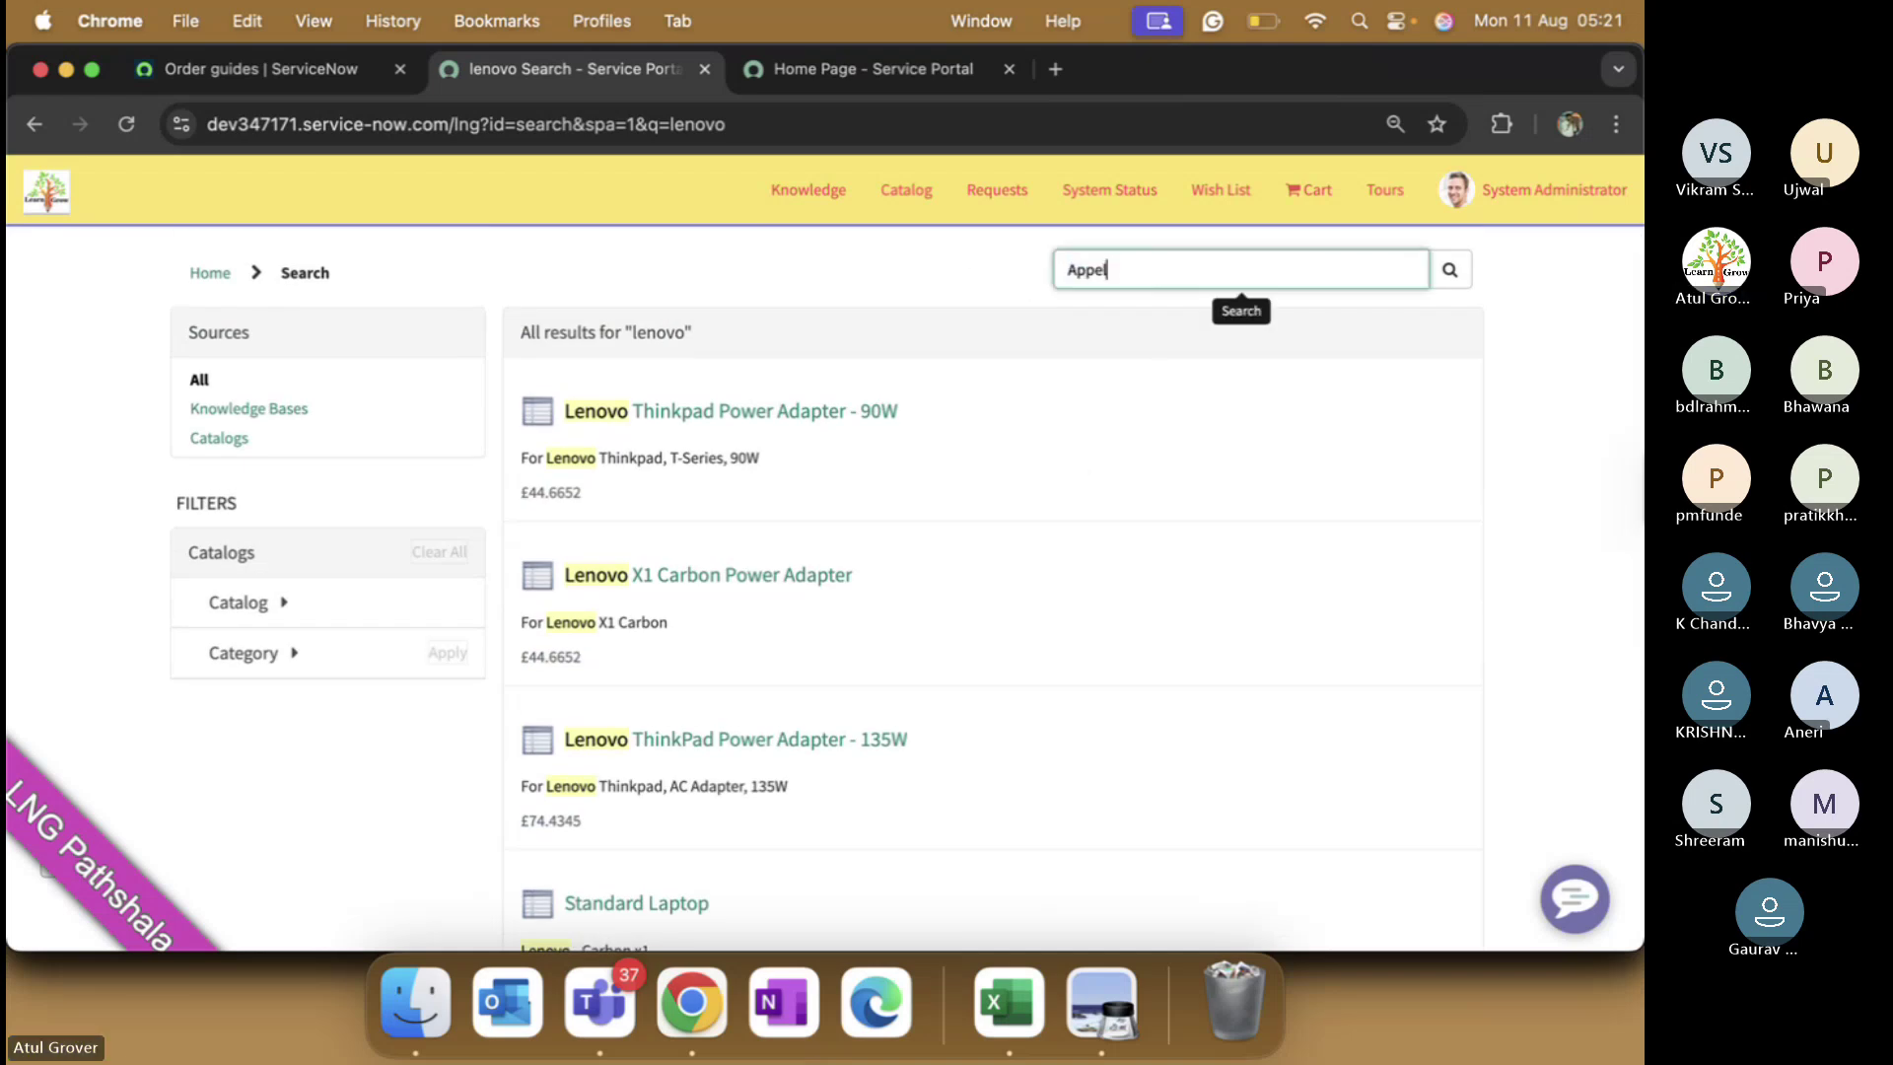
key("BackSpace")
key("BackSpace")
type("le inpphone")
key("Return")
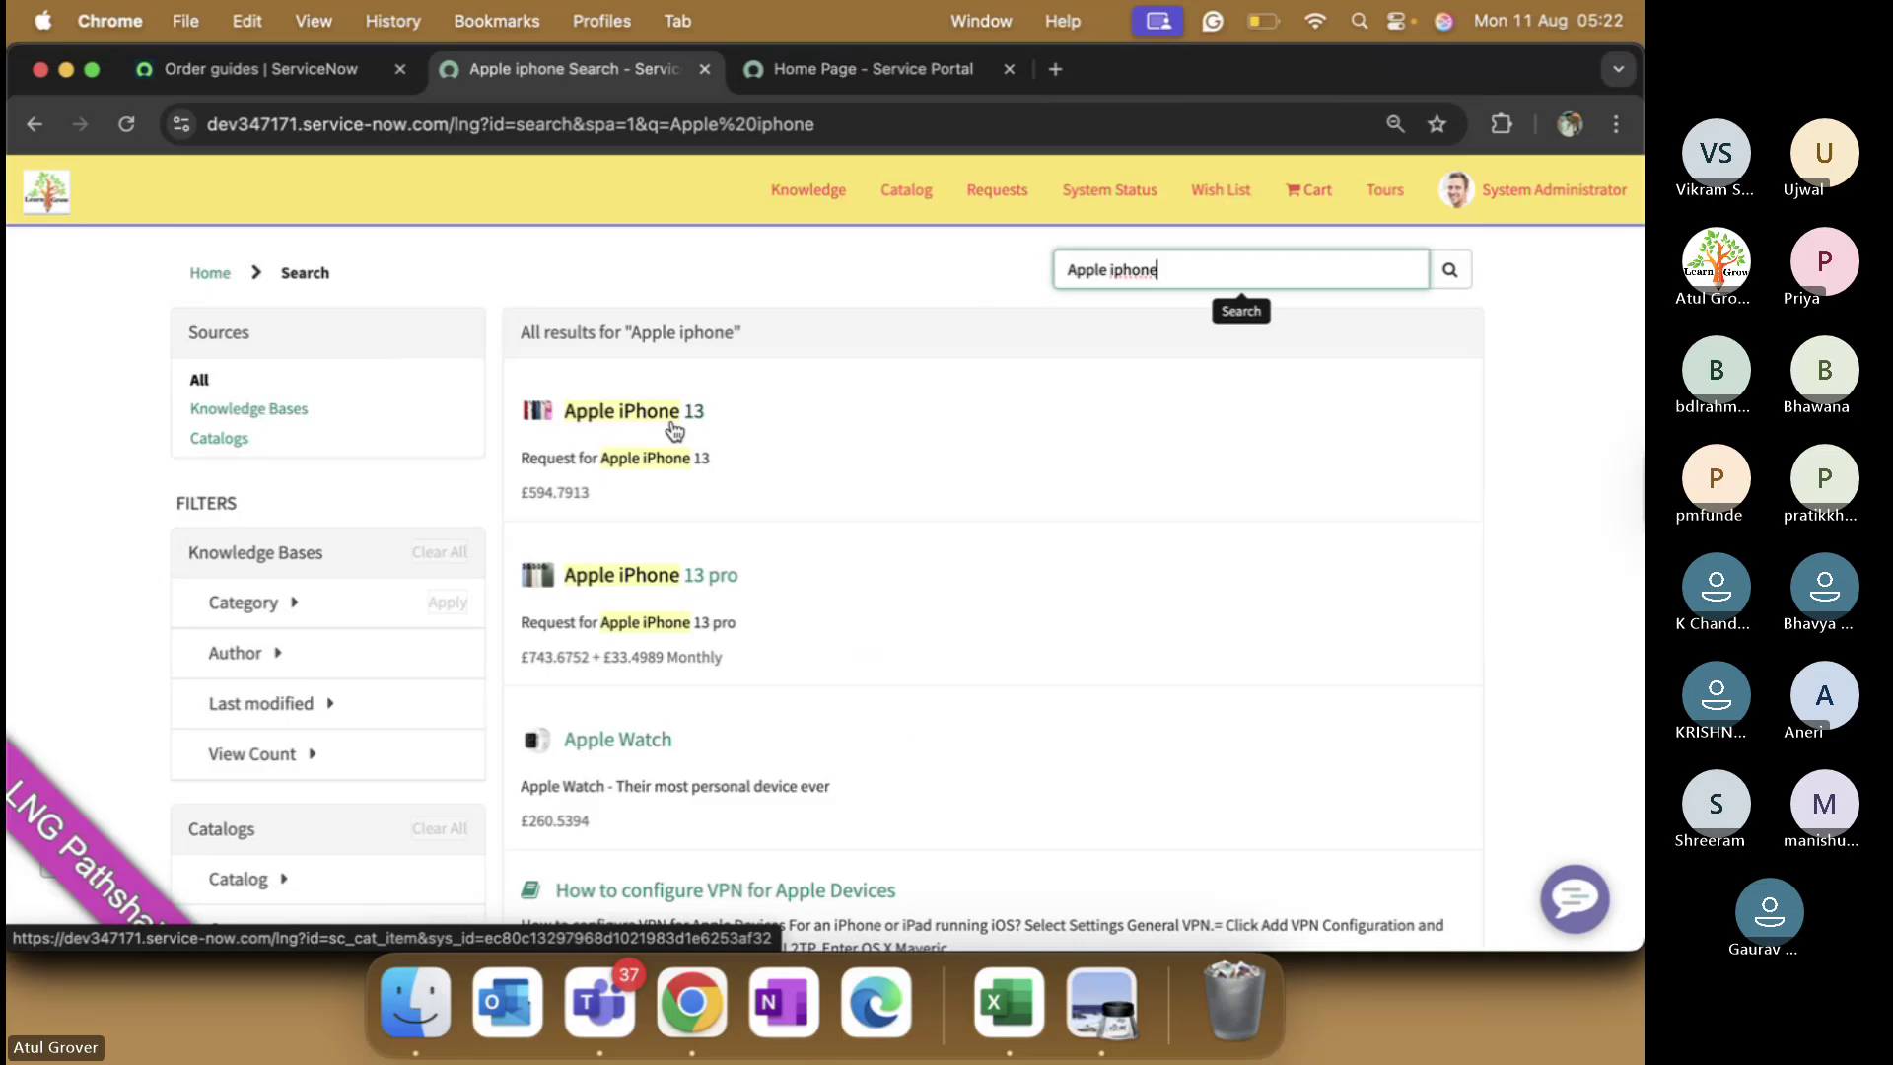
- Search the portal for new hire, open the New Hire order guide and go to its Describe Needs questions
triple_click(1076, 276)
type("new hore")
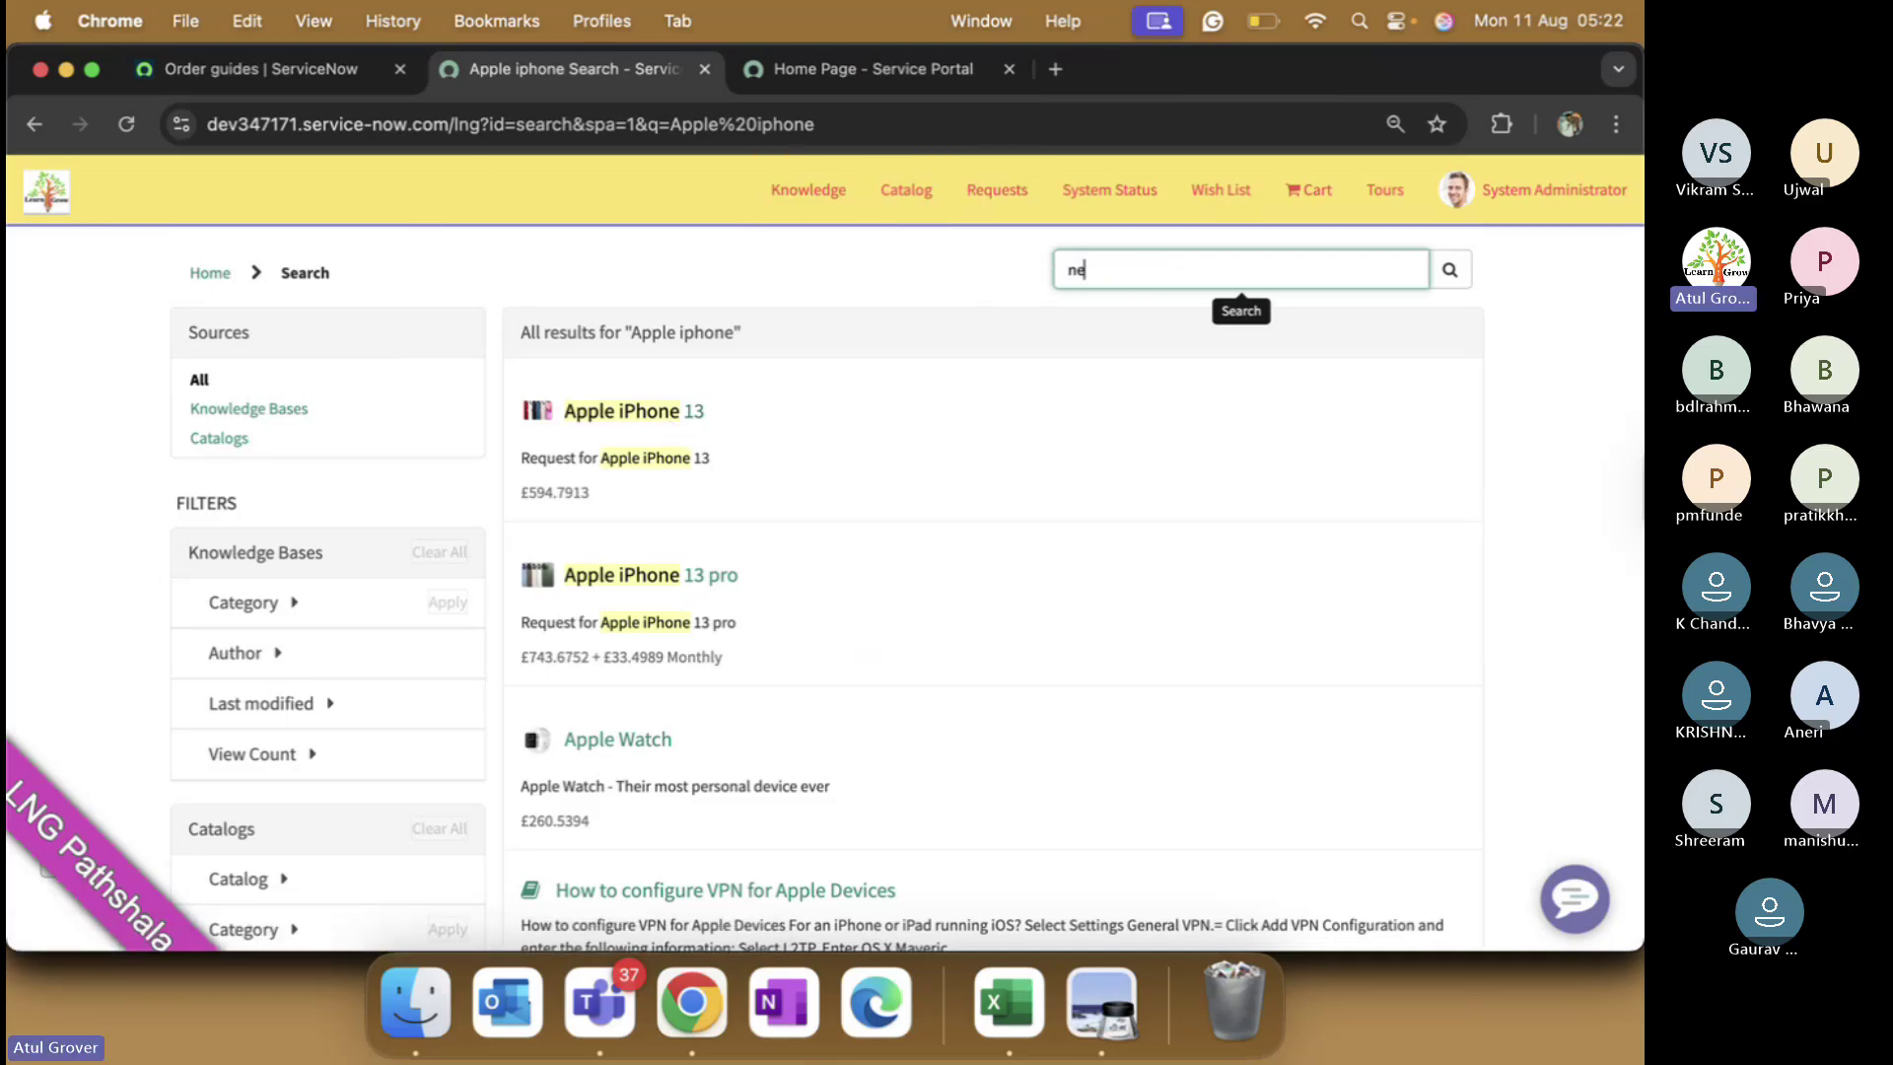
key("BackSpace")
key("BackSpace")
key("BackSpace")
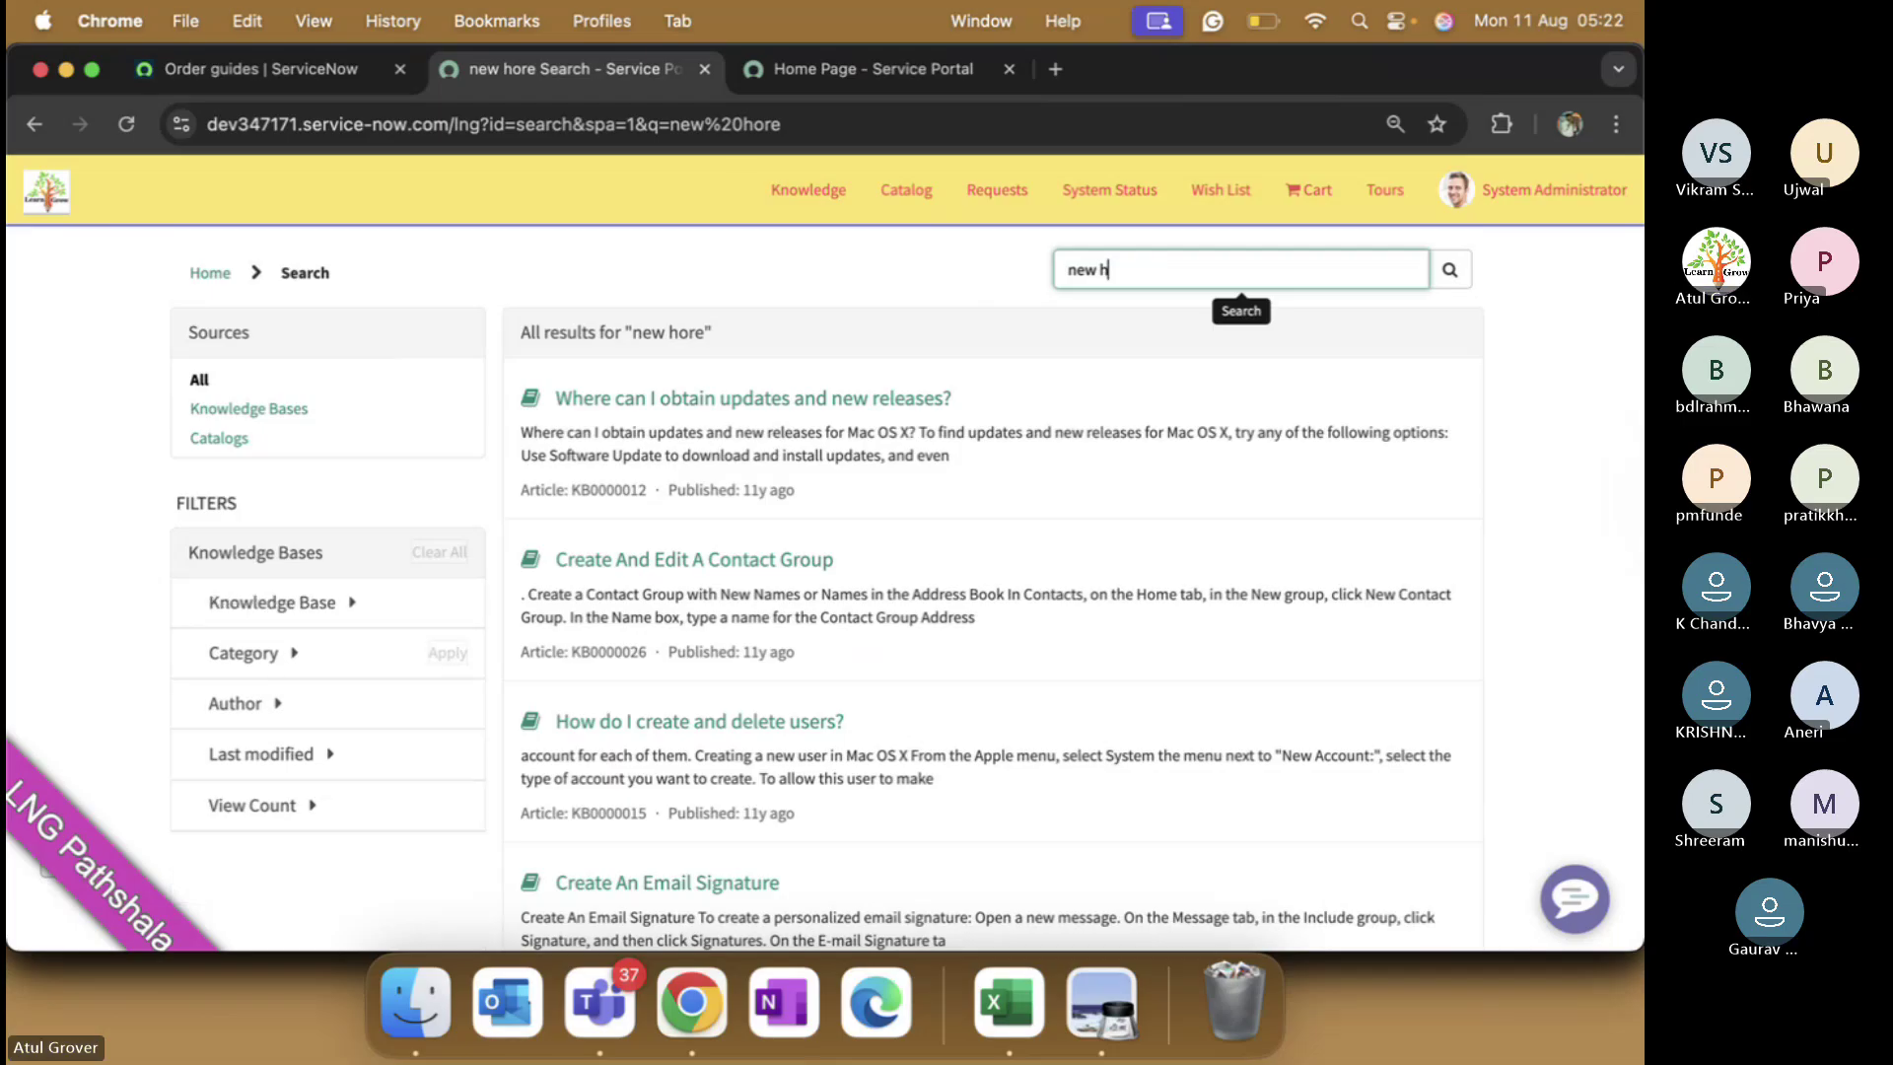
type("ire")
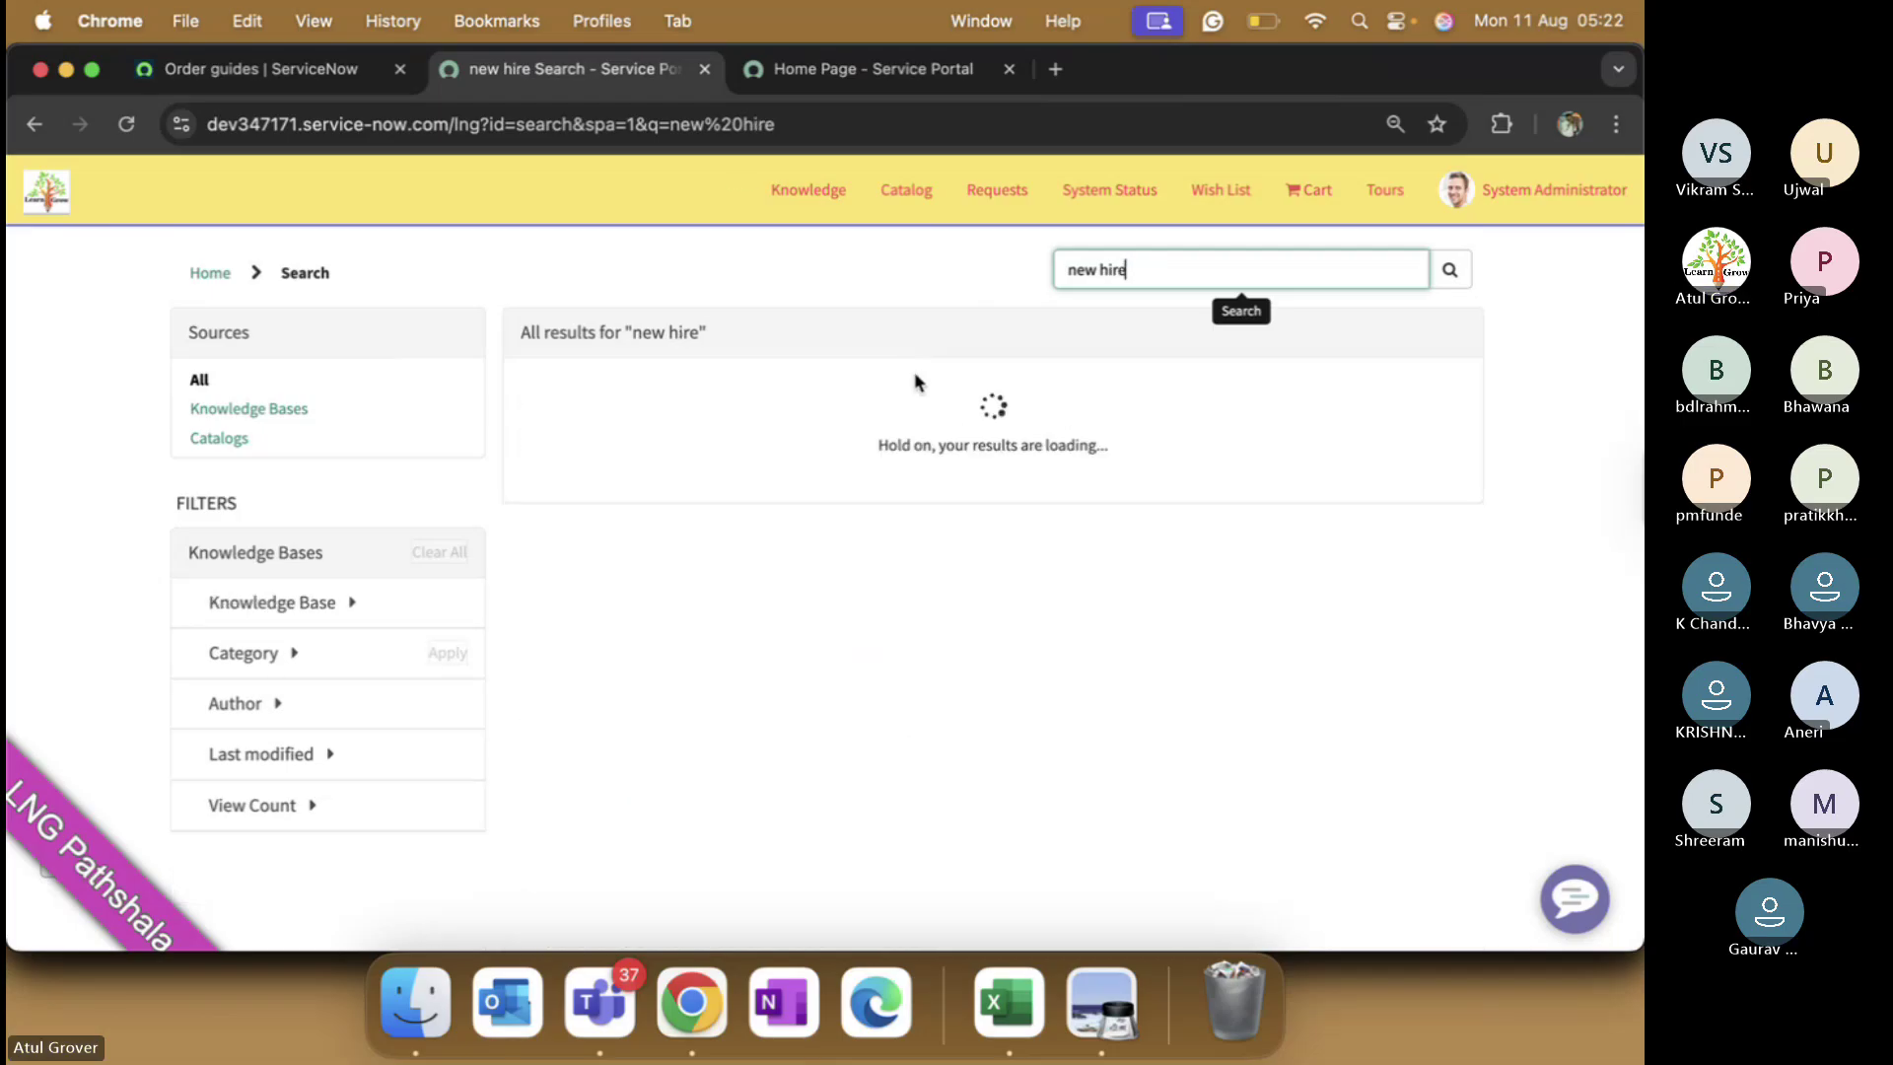
left_click(583, 427)
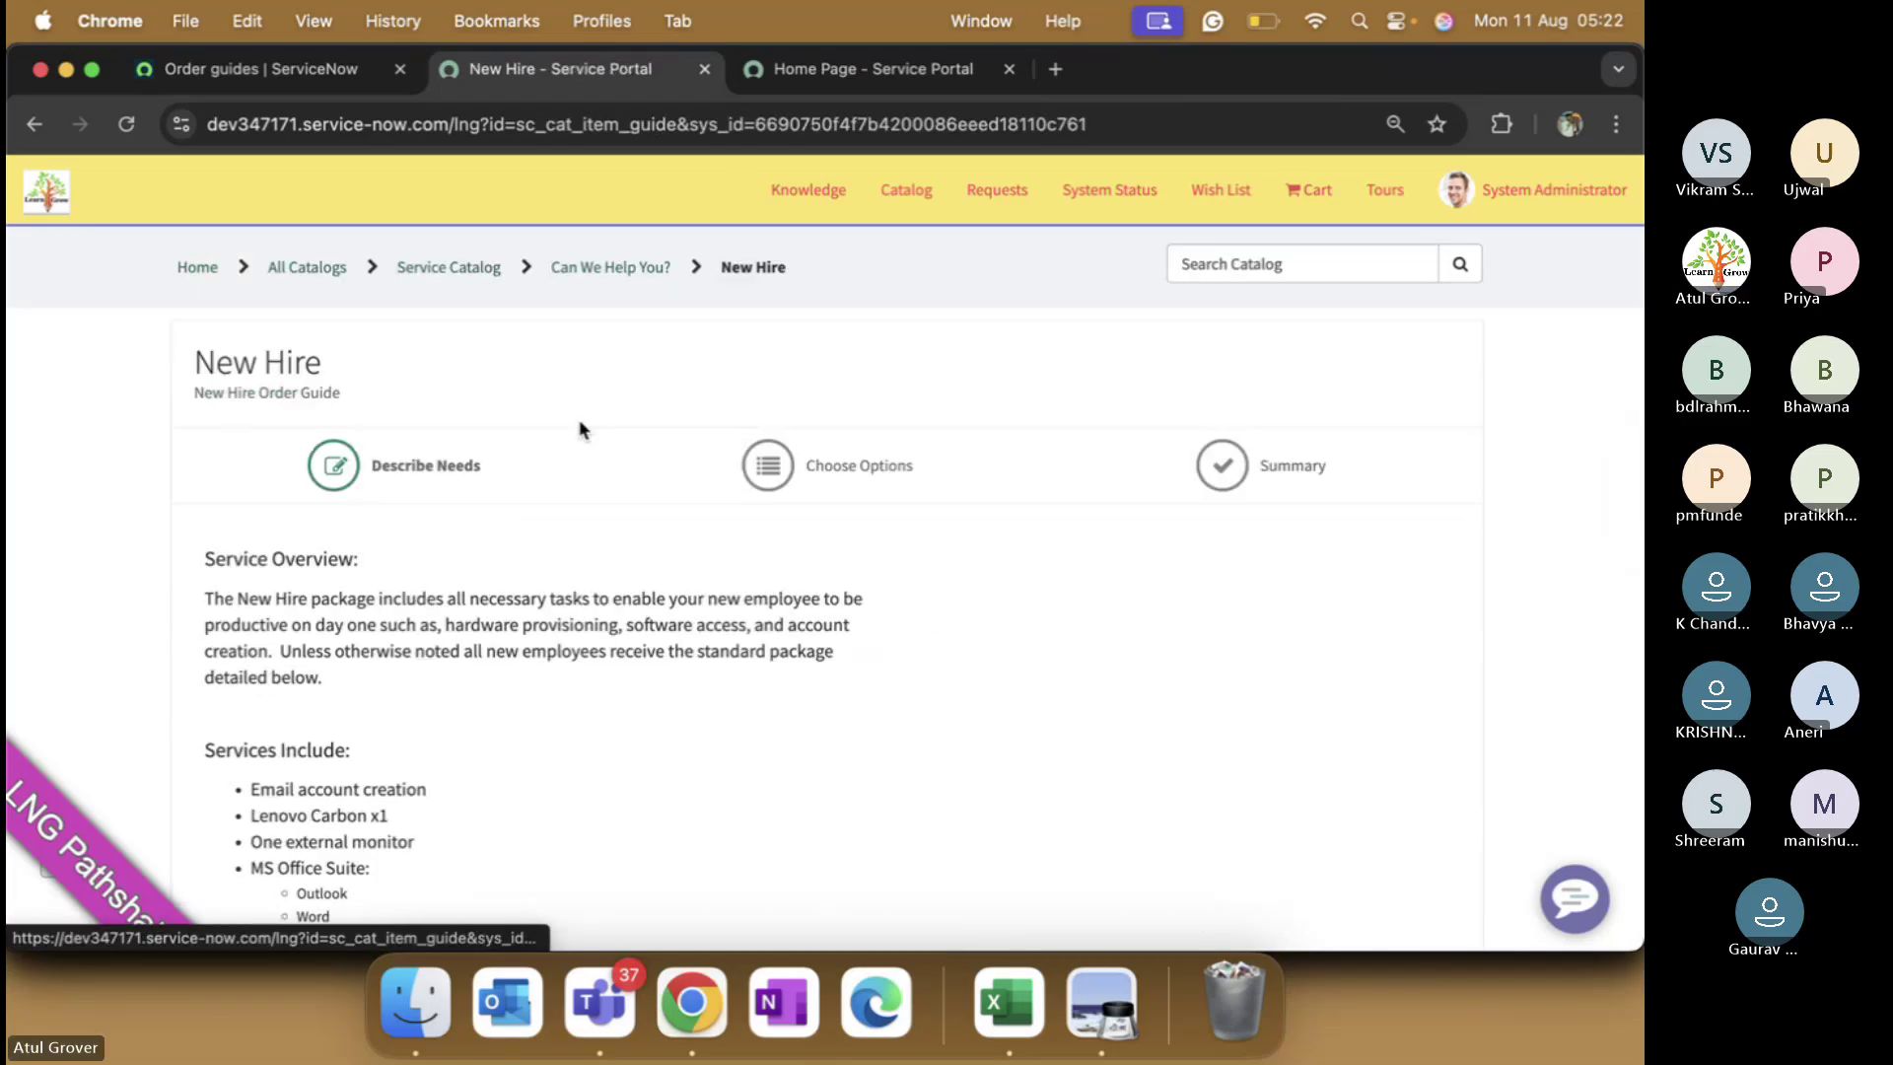
scroll(579, 429, "down", 10)
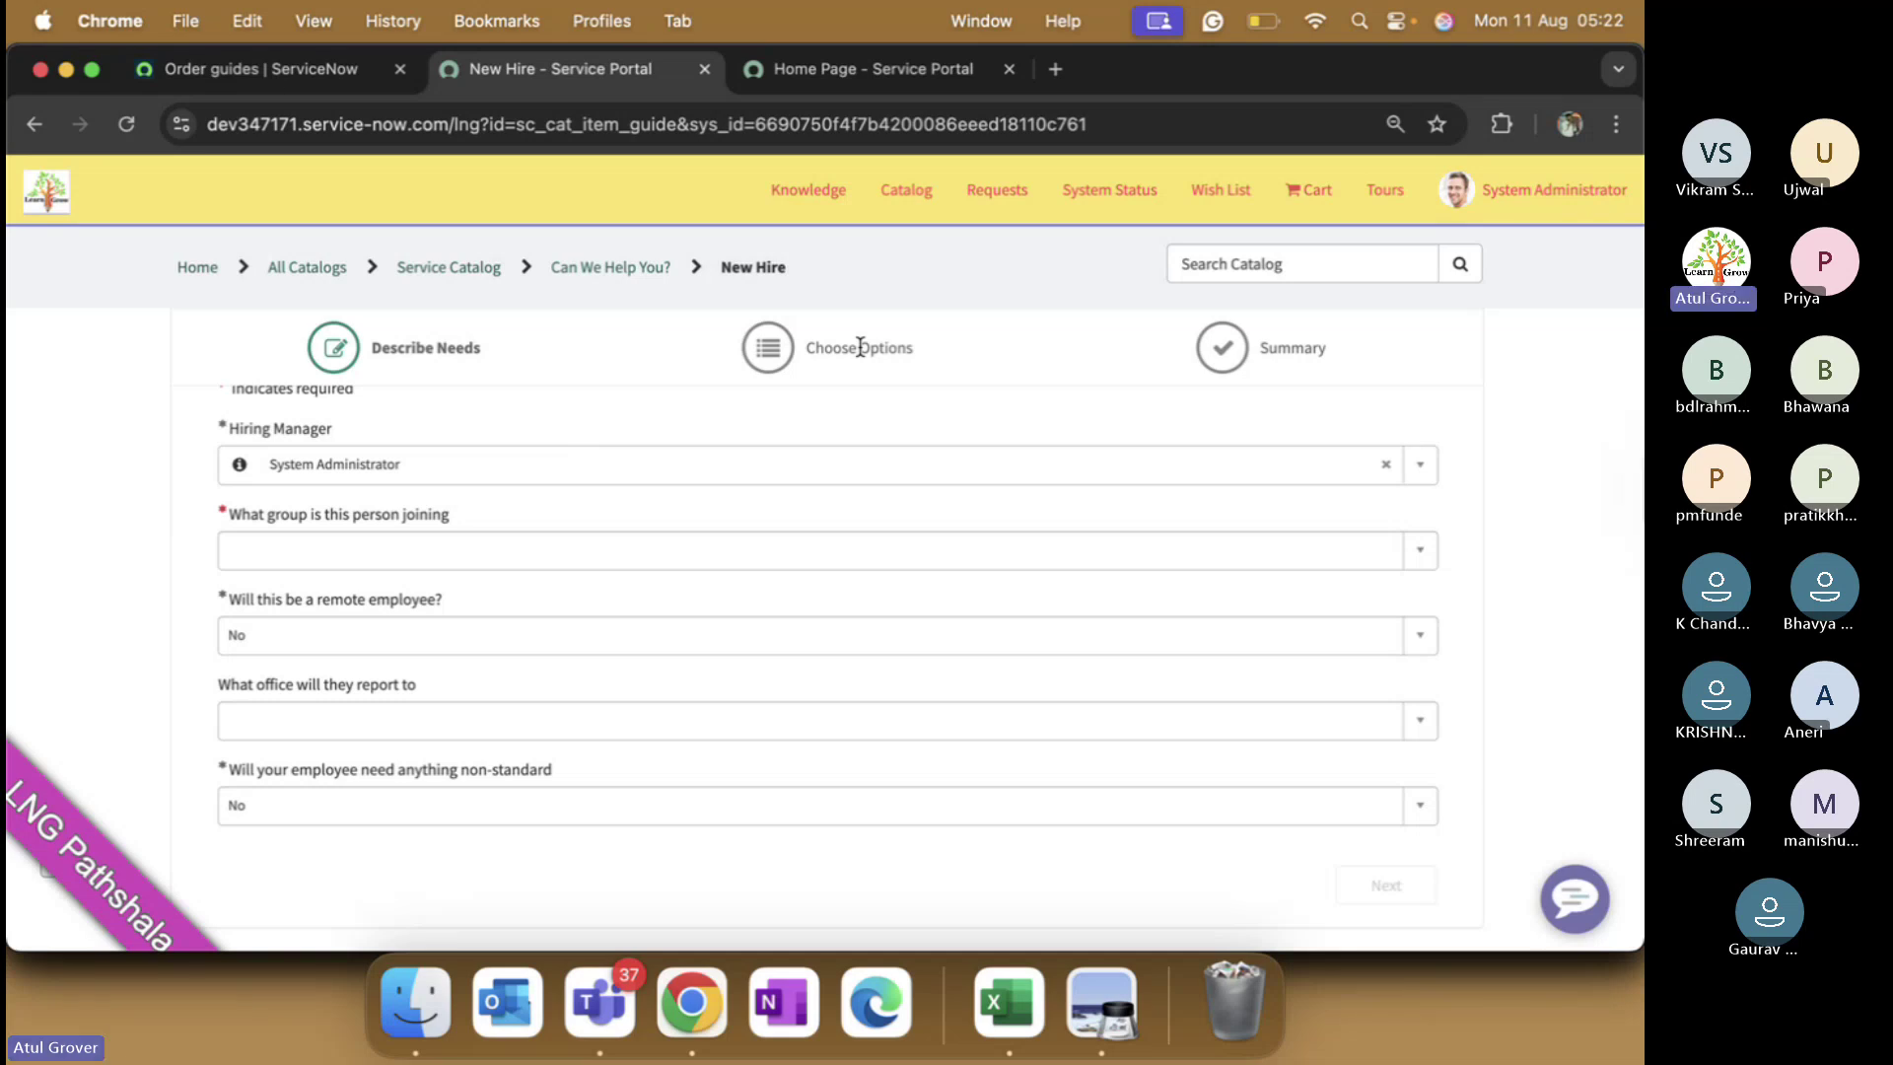
- Open the New Hire record from the backend Order guides list and check where the Order Guides module is found
left_click(275, 77)
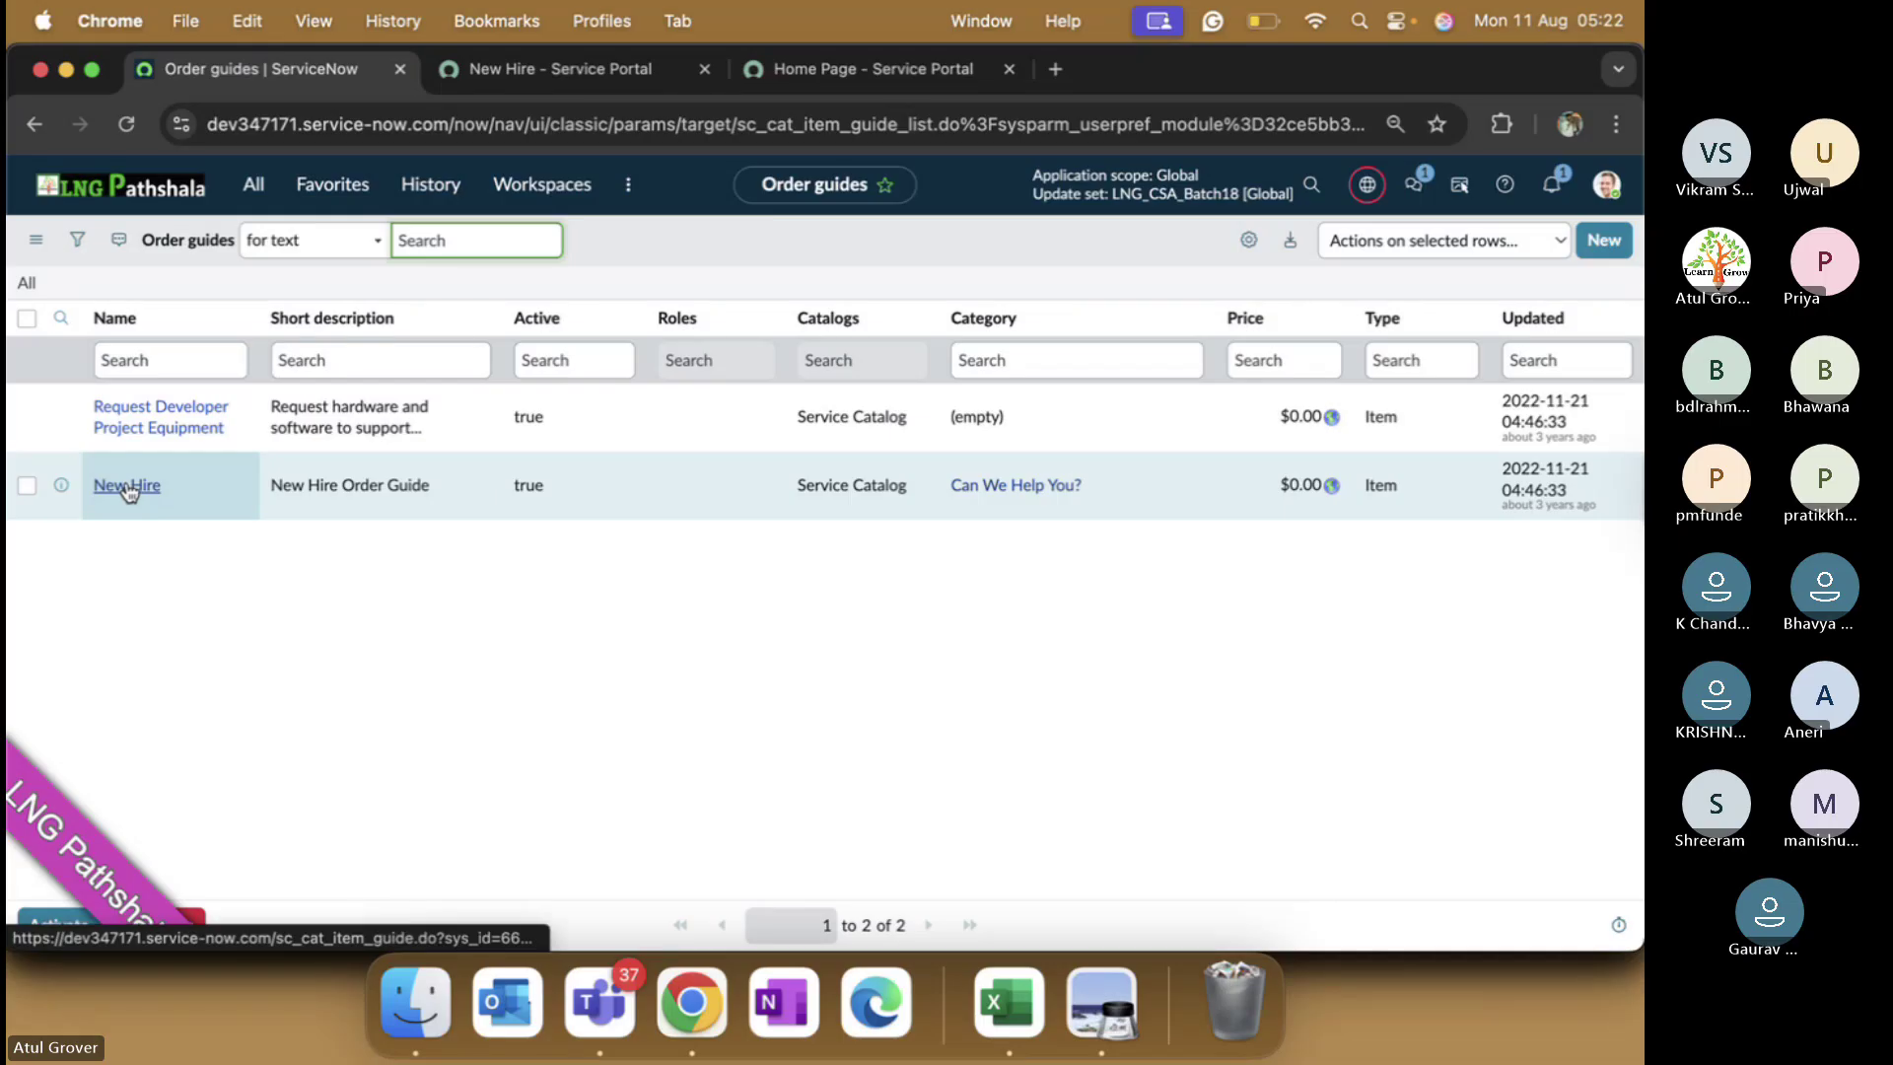
left_click(129, 489)
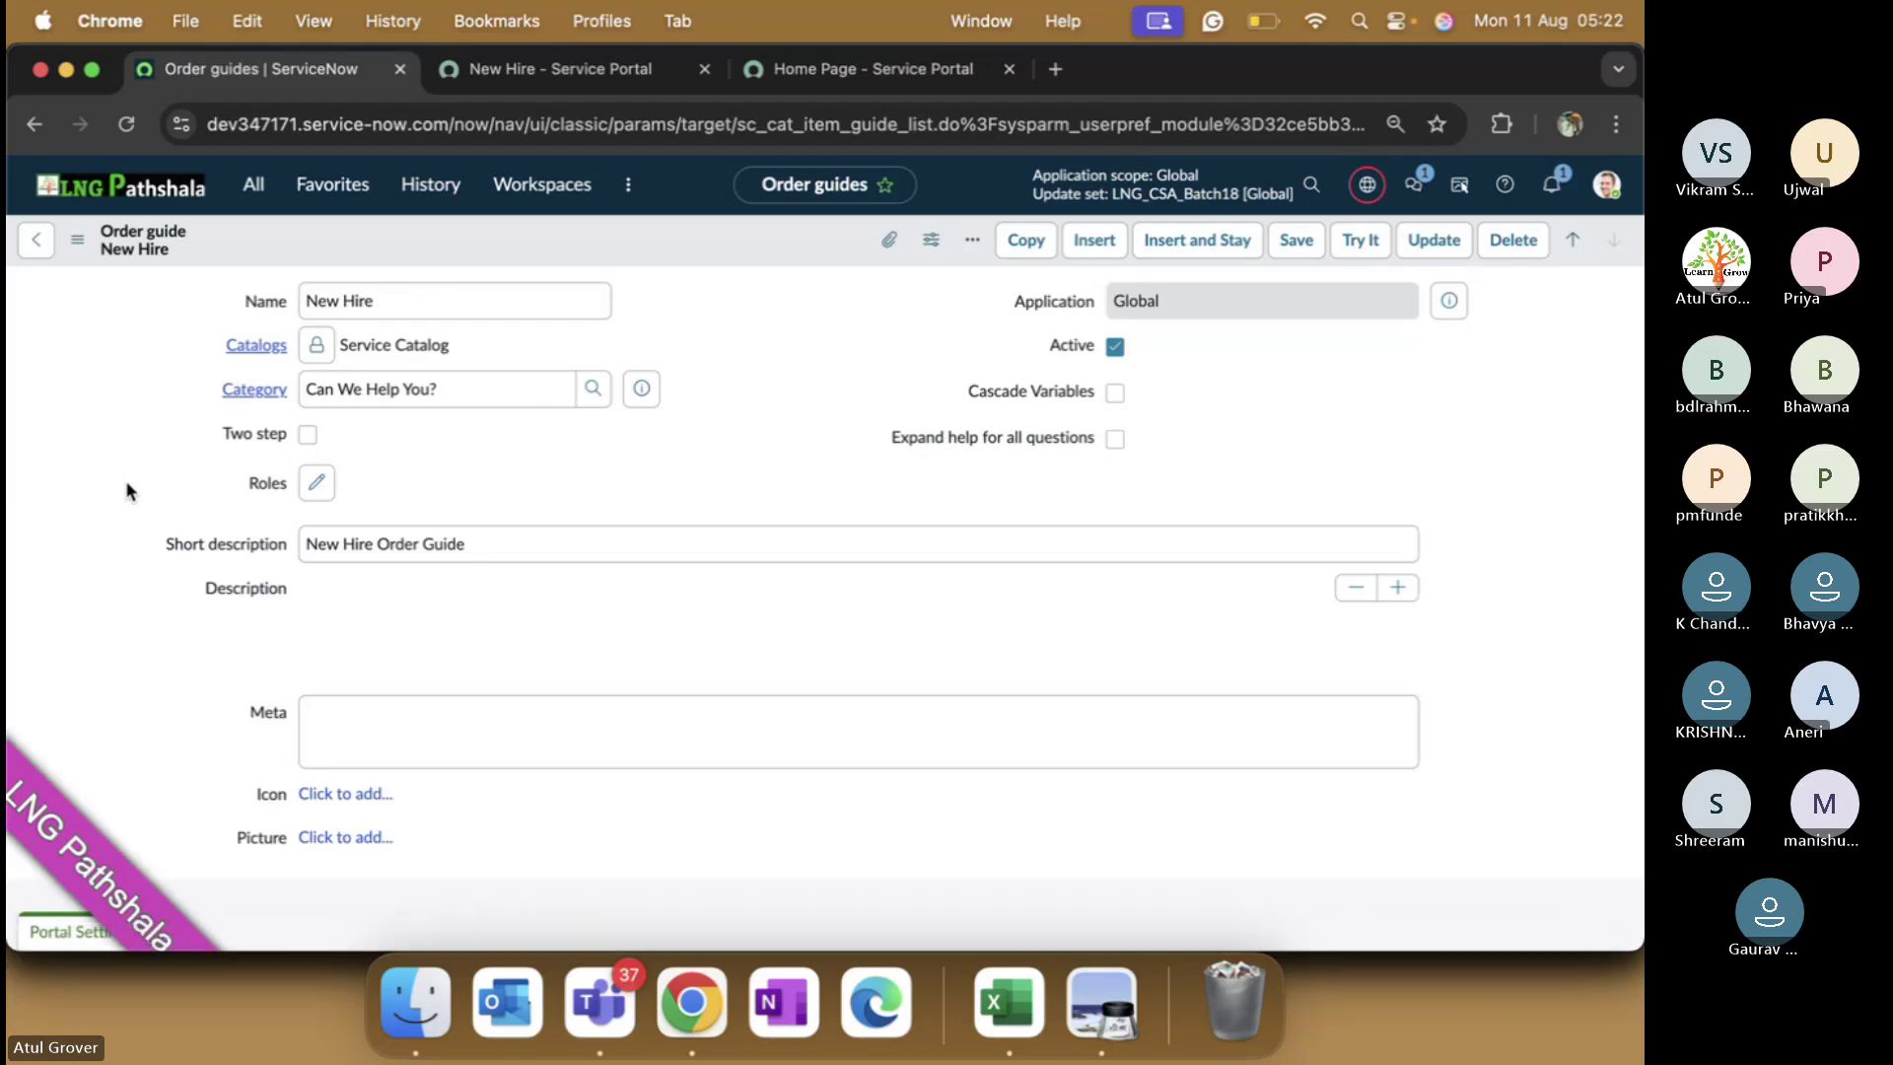
left_click(253, 185)
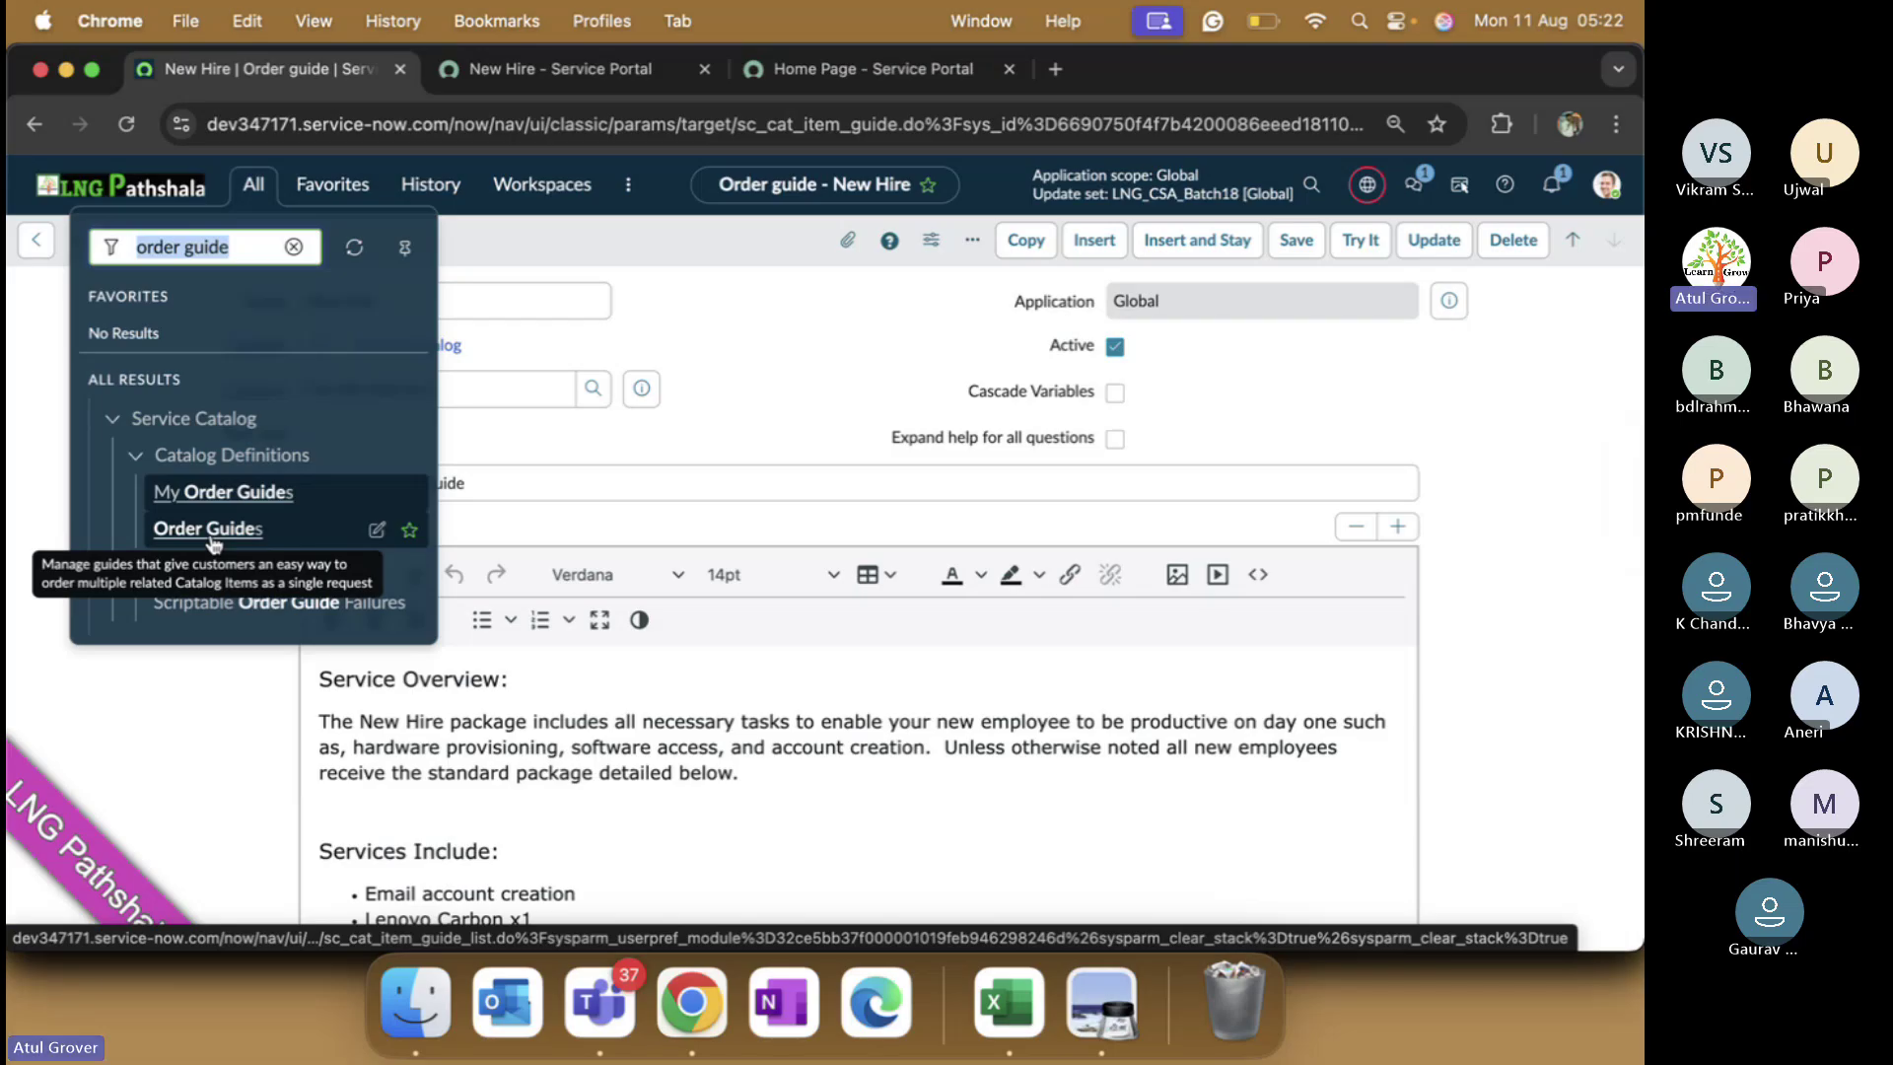
left_click(678, 605)
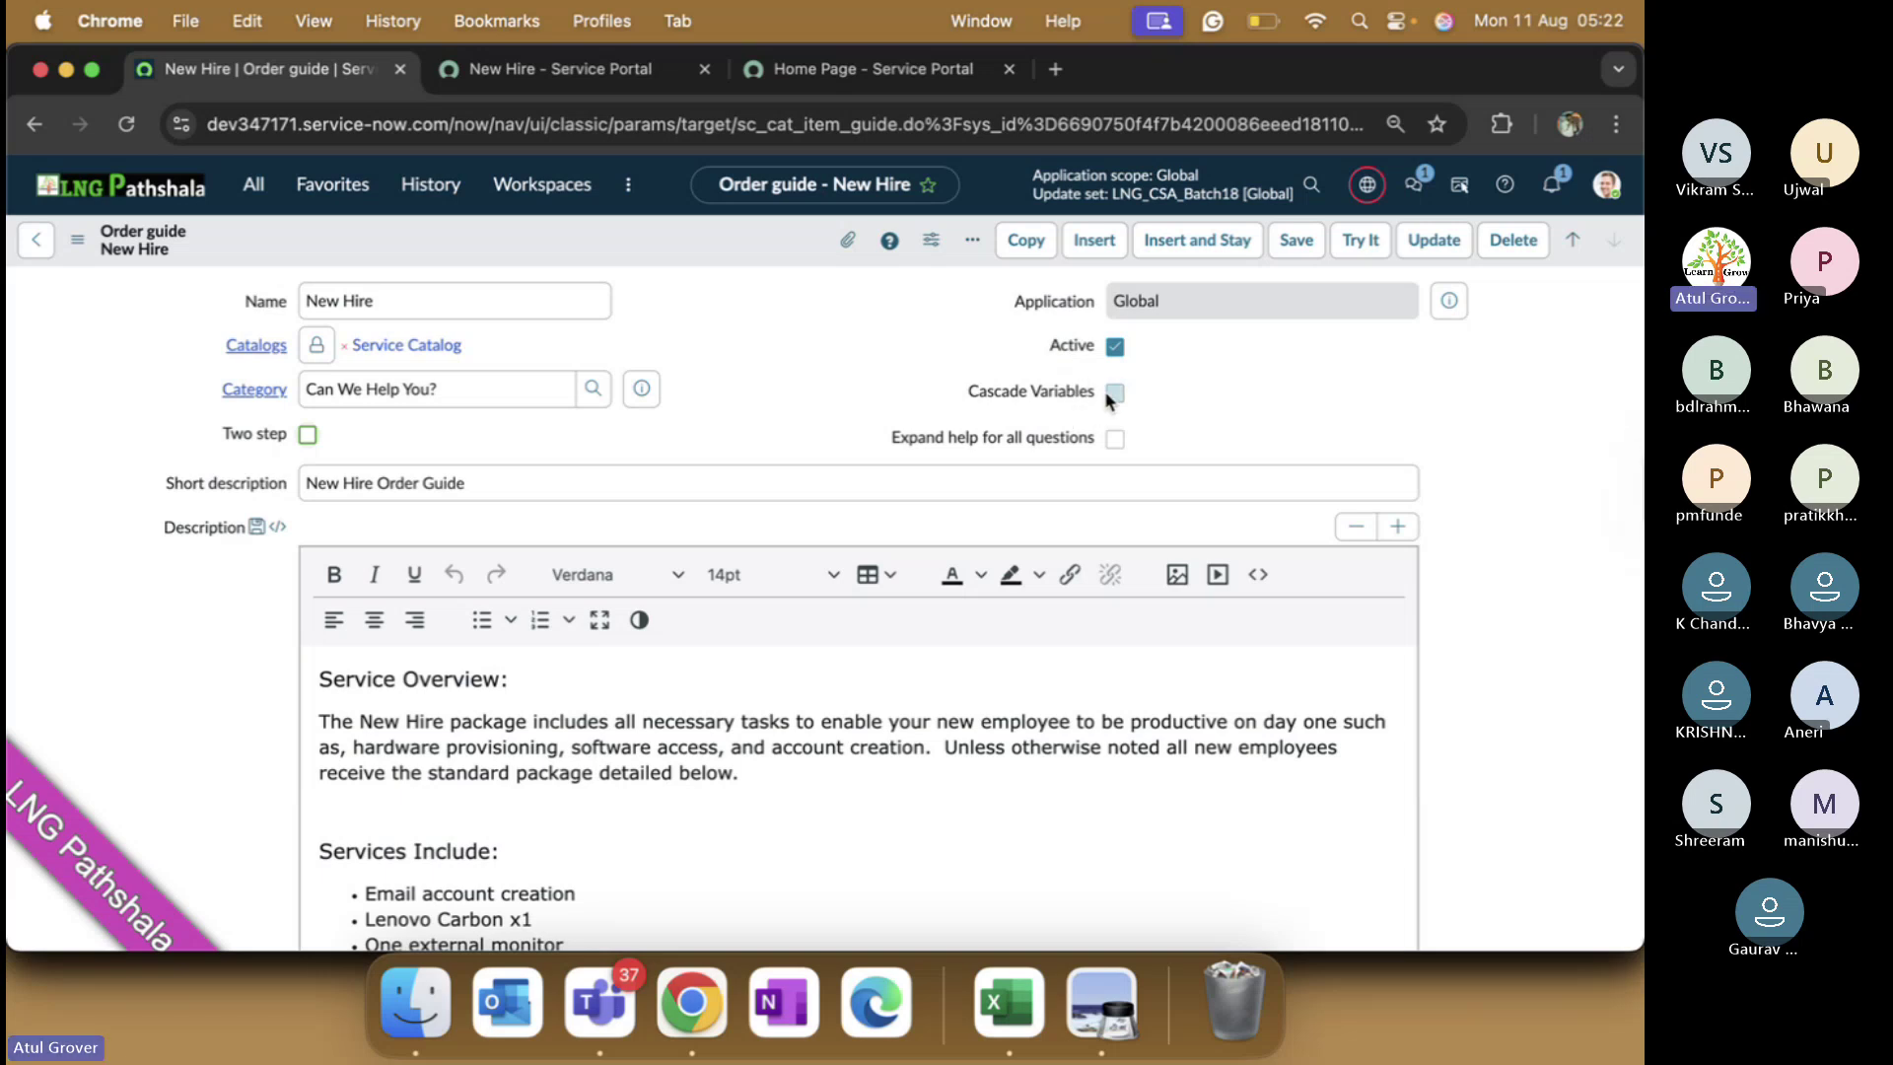
key("super+Tab")
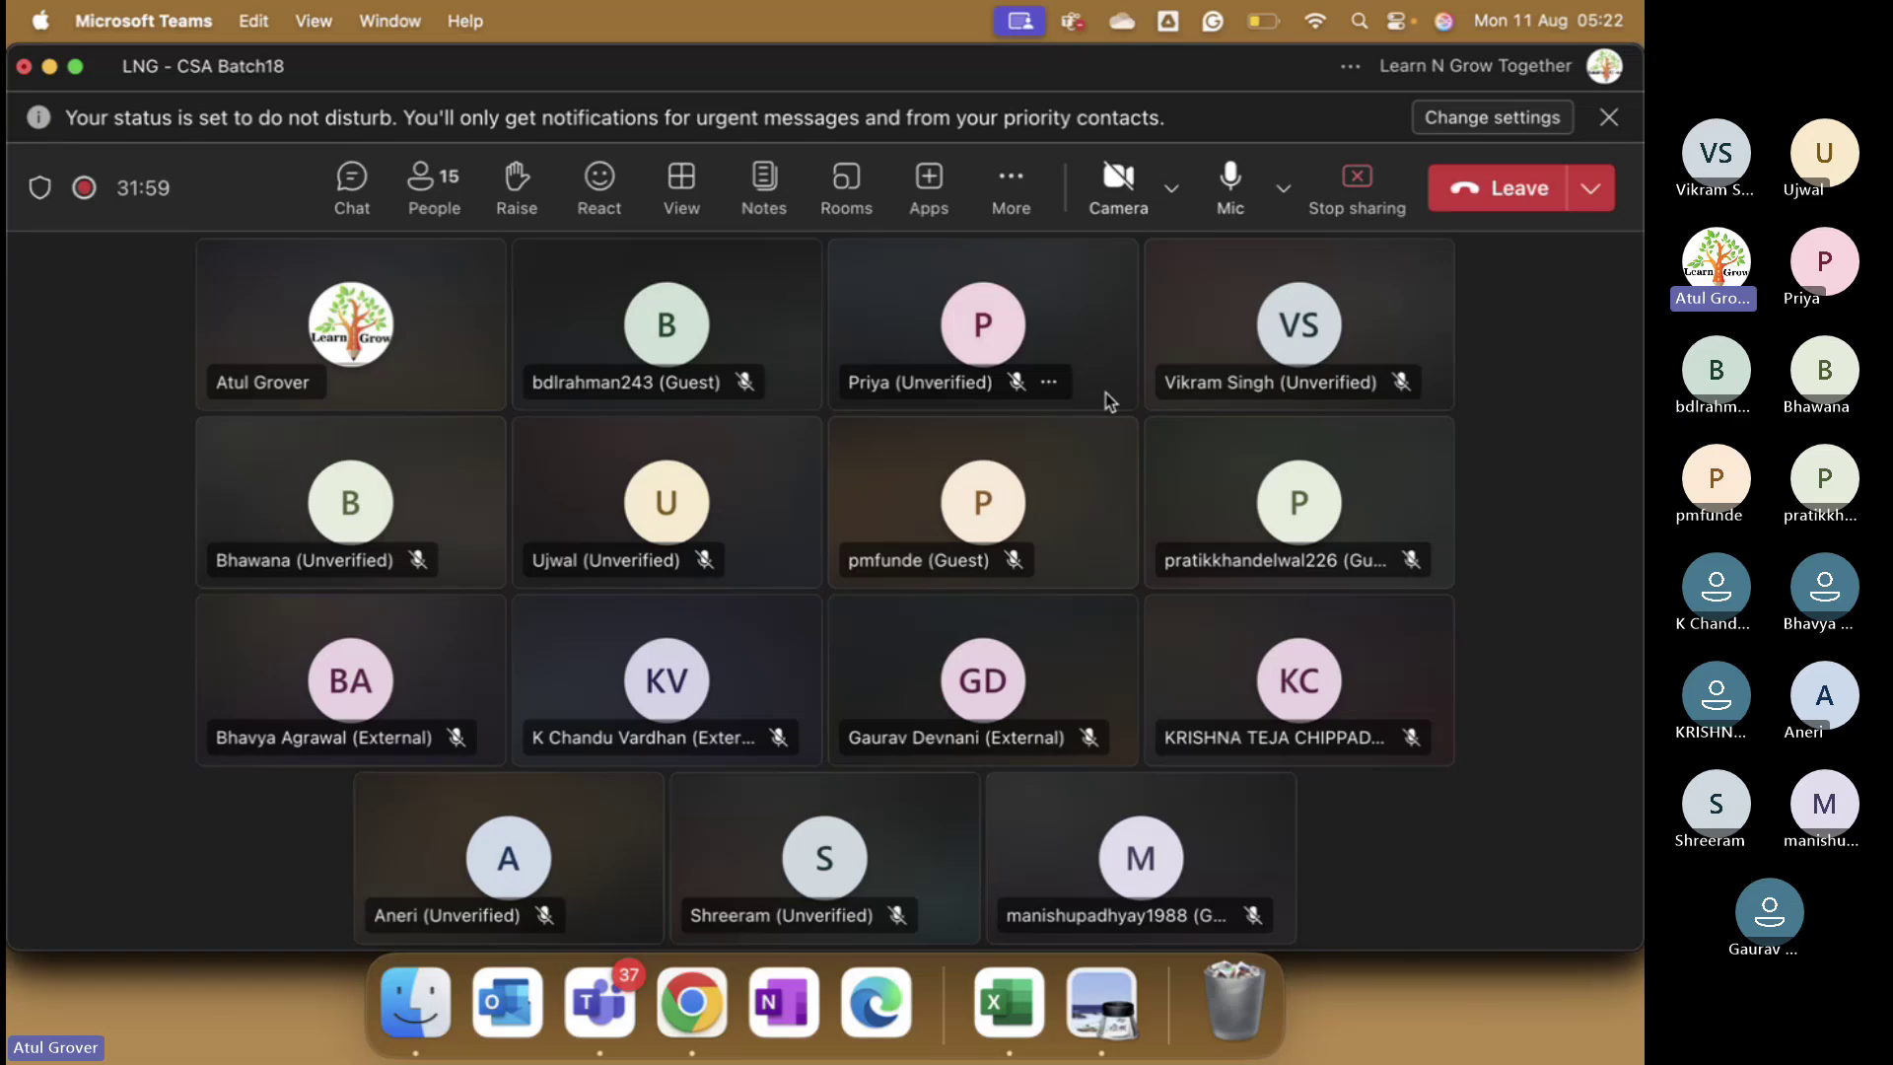
key("super+Tab")
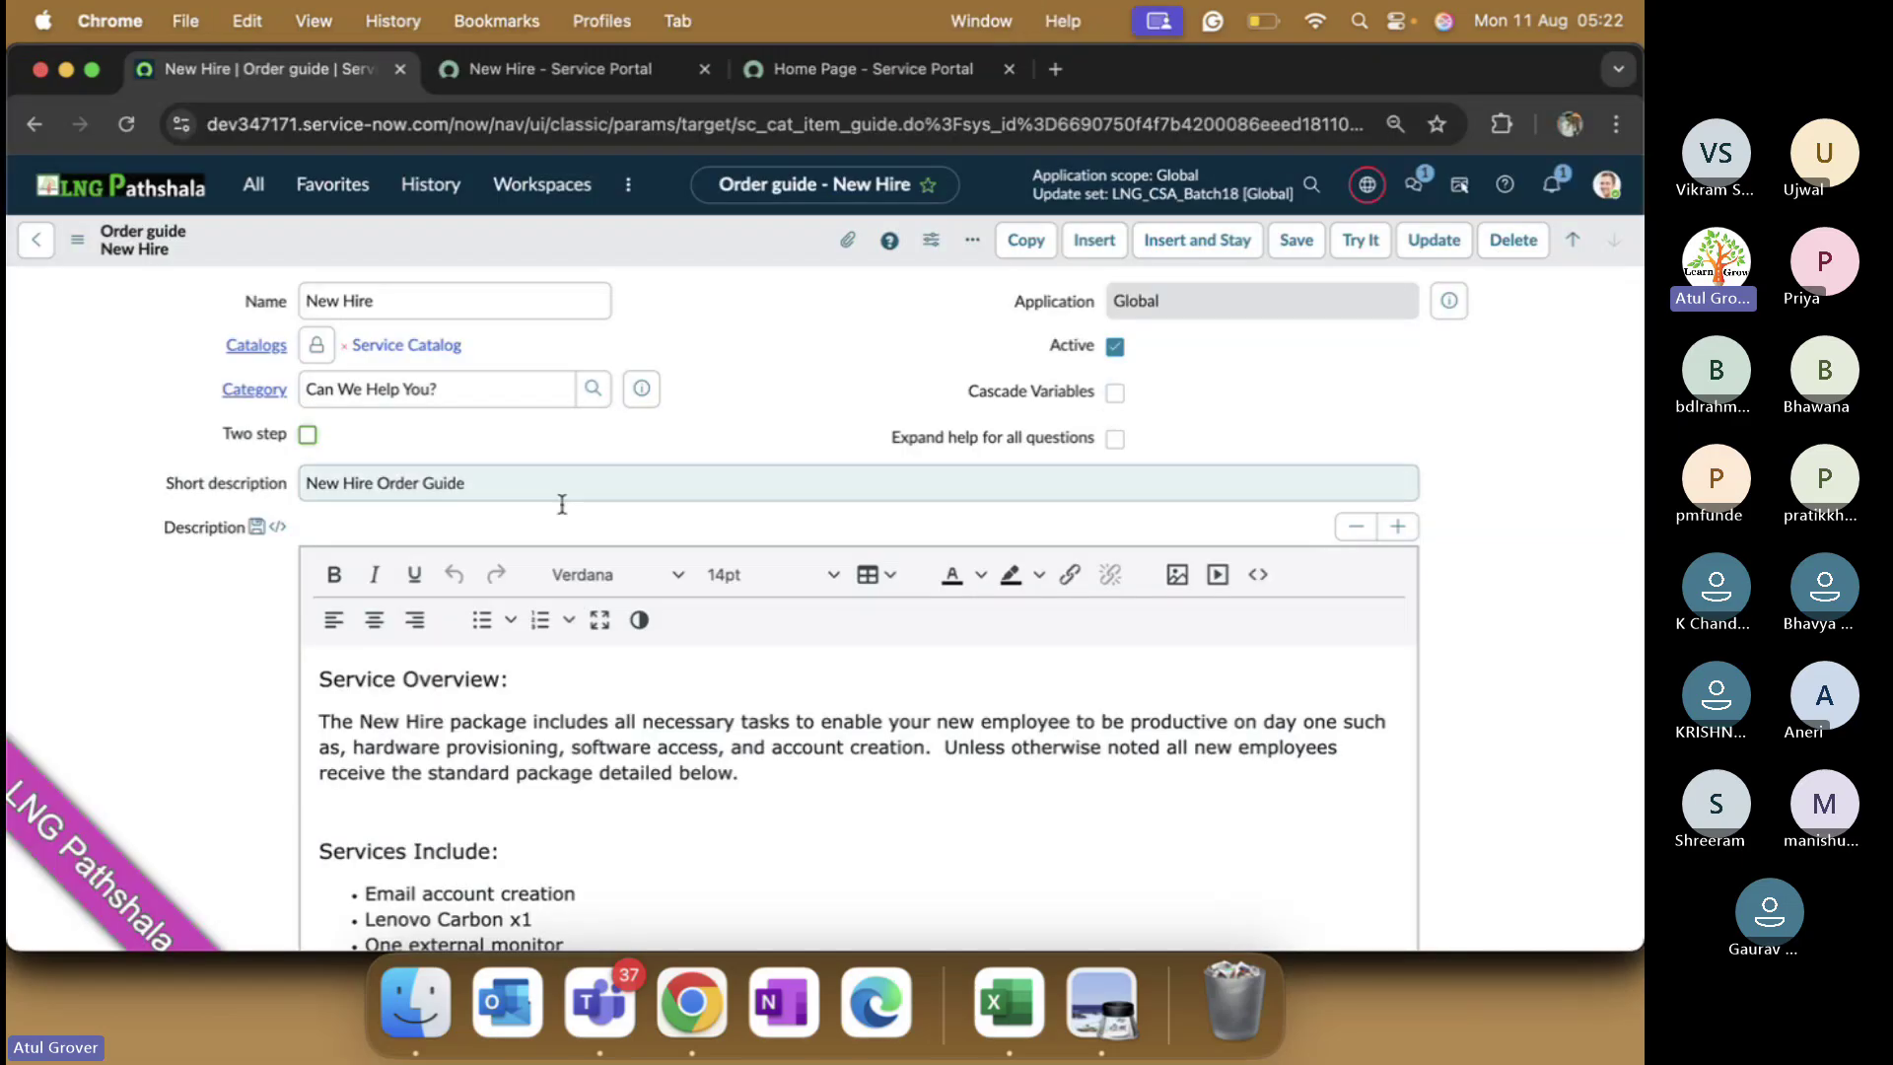
- Enable Two step and Cascade Variables on the New Hire order guide, checking against its Describe Needs questions in the portal
left_click(307, 434)
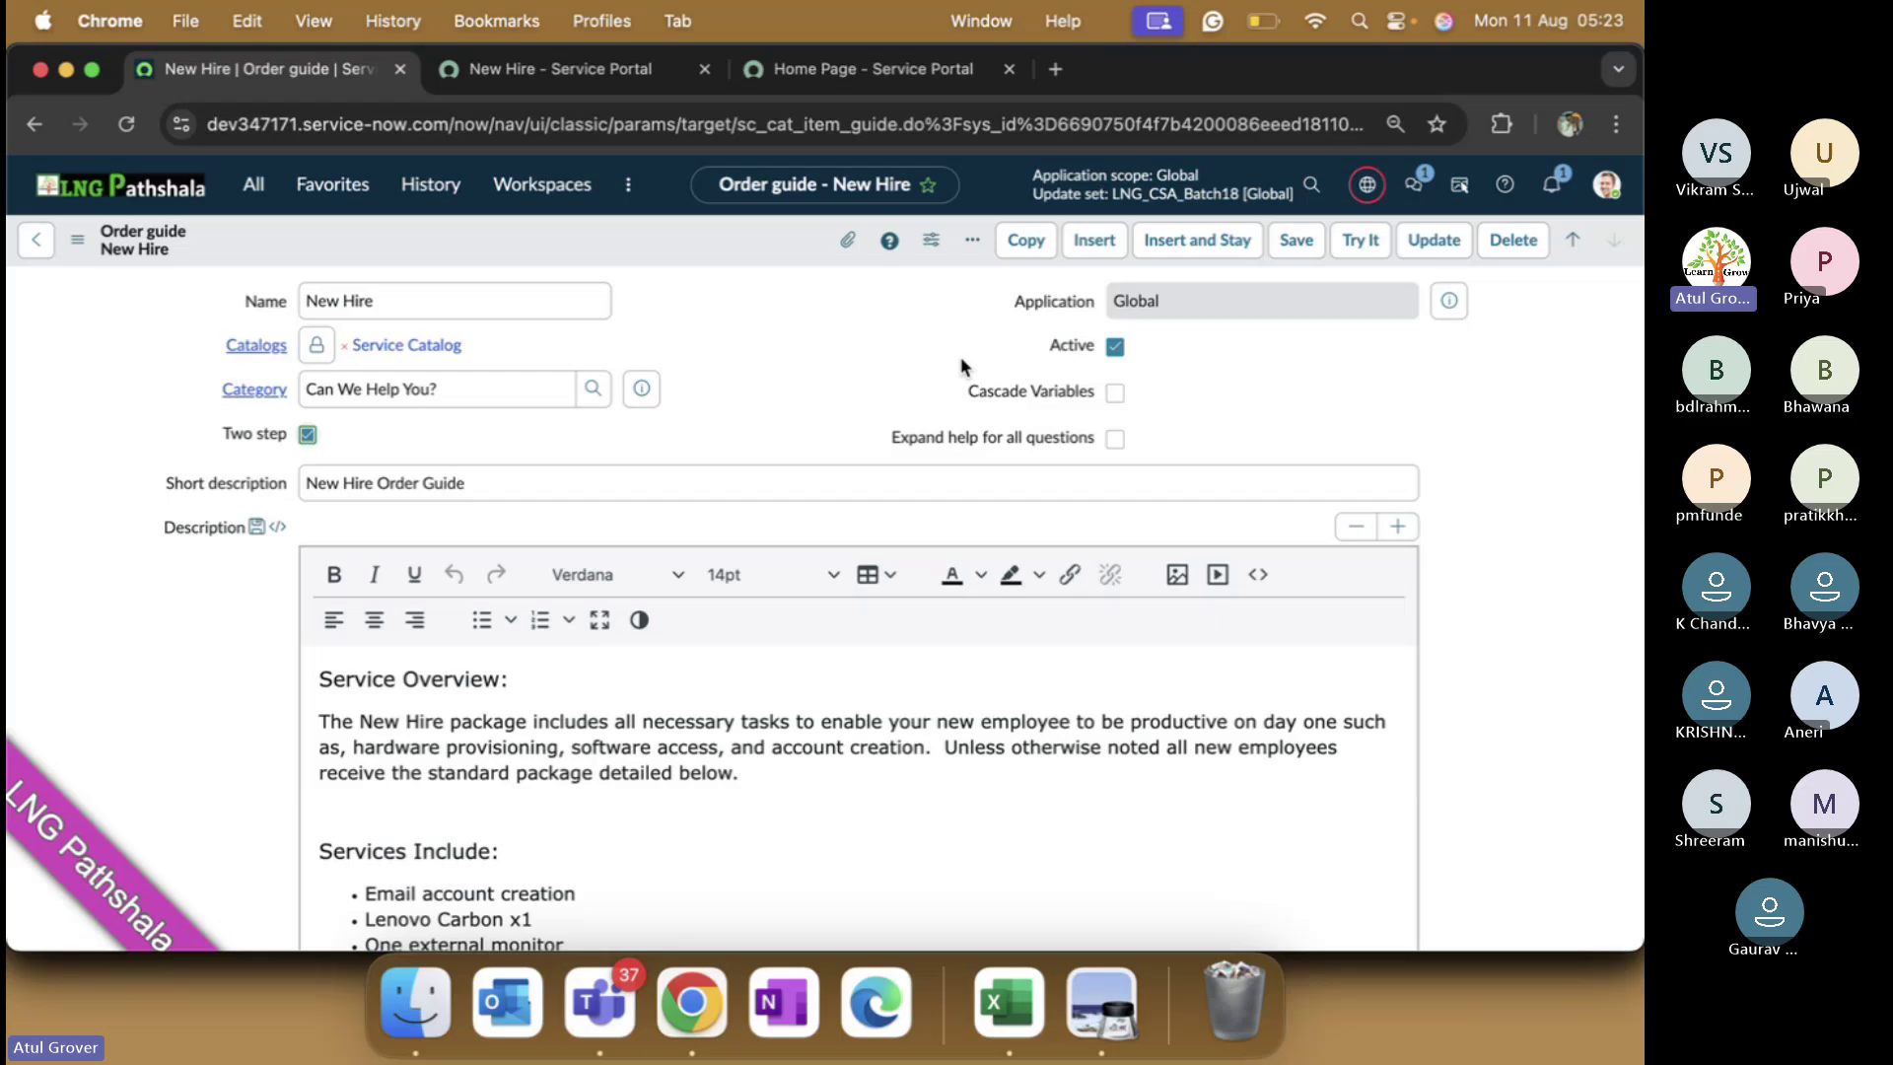
left_click(1115, 393)
left_click(552, 69)
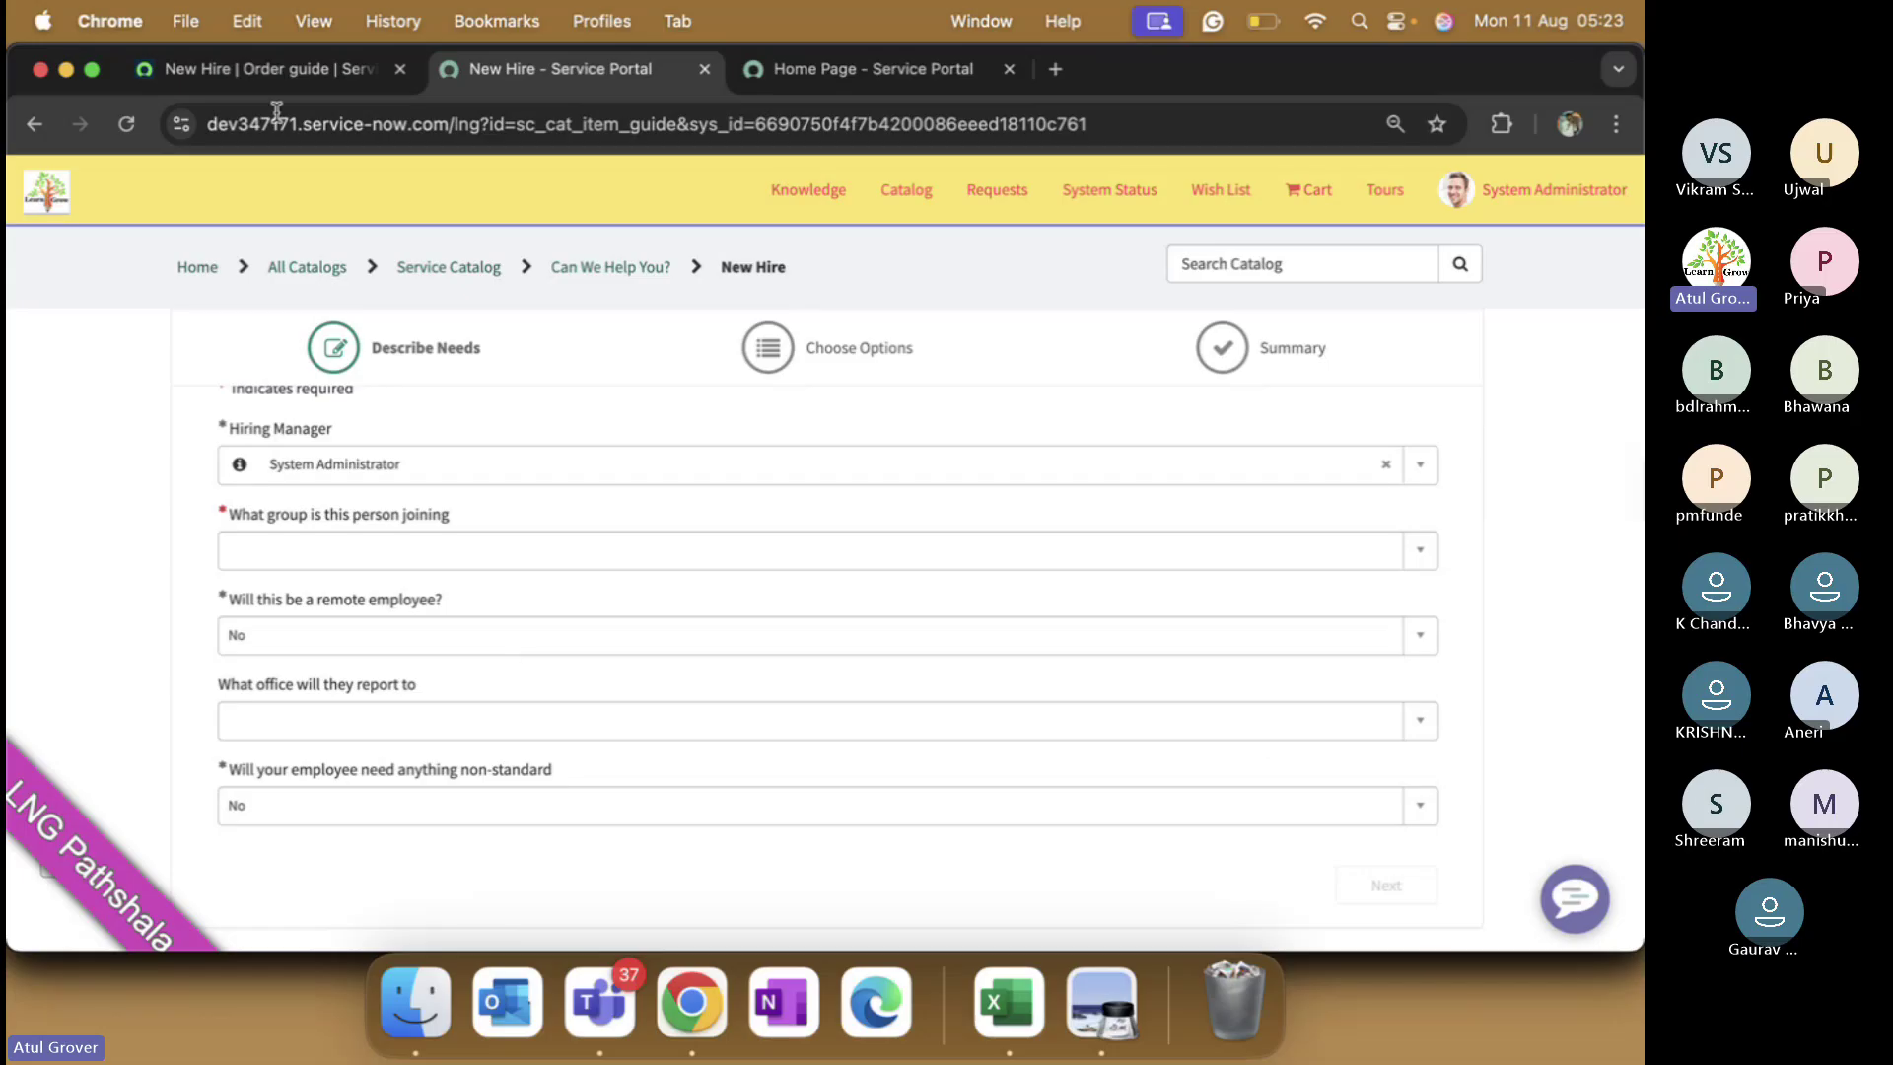
left_click(264, 69)
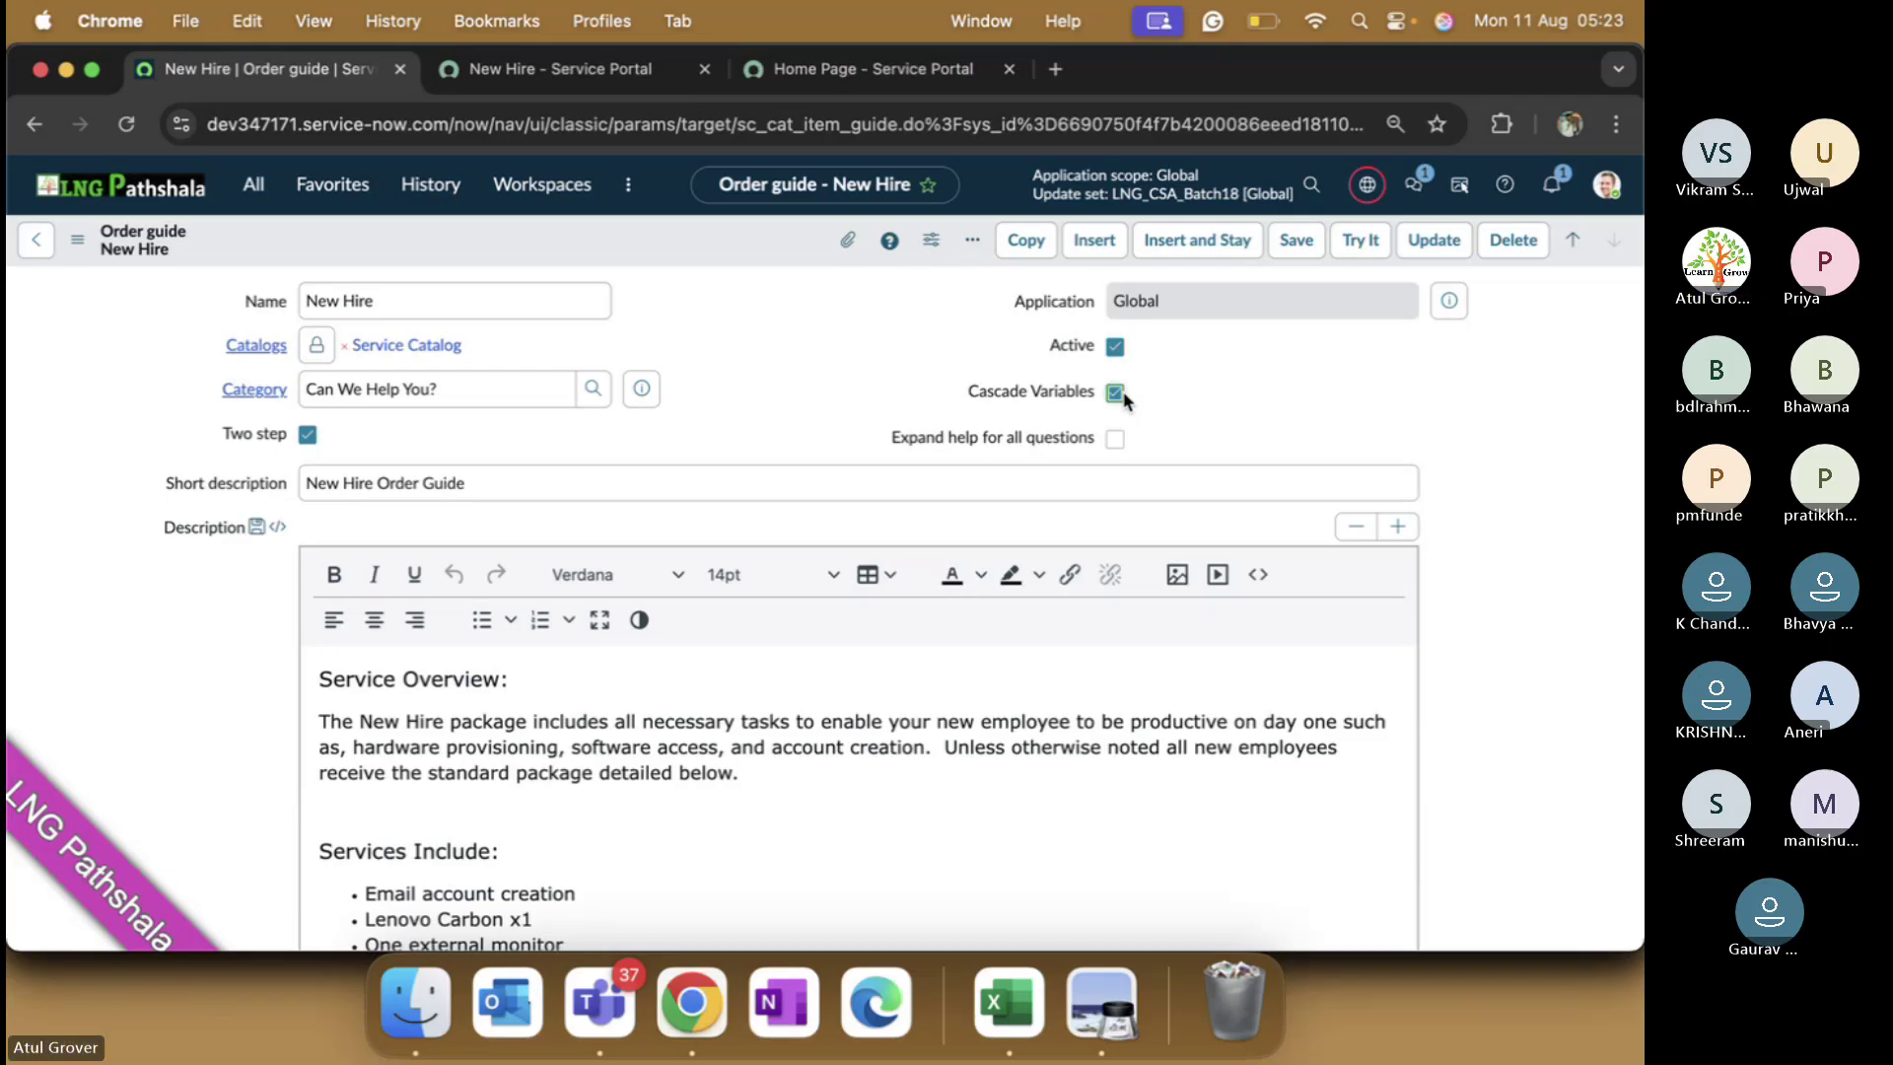
- Examine the New Hire order guide's Portal Settings in the backend, including the Show Include Toggle option
left_click(583, 71)
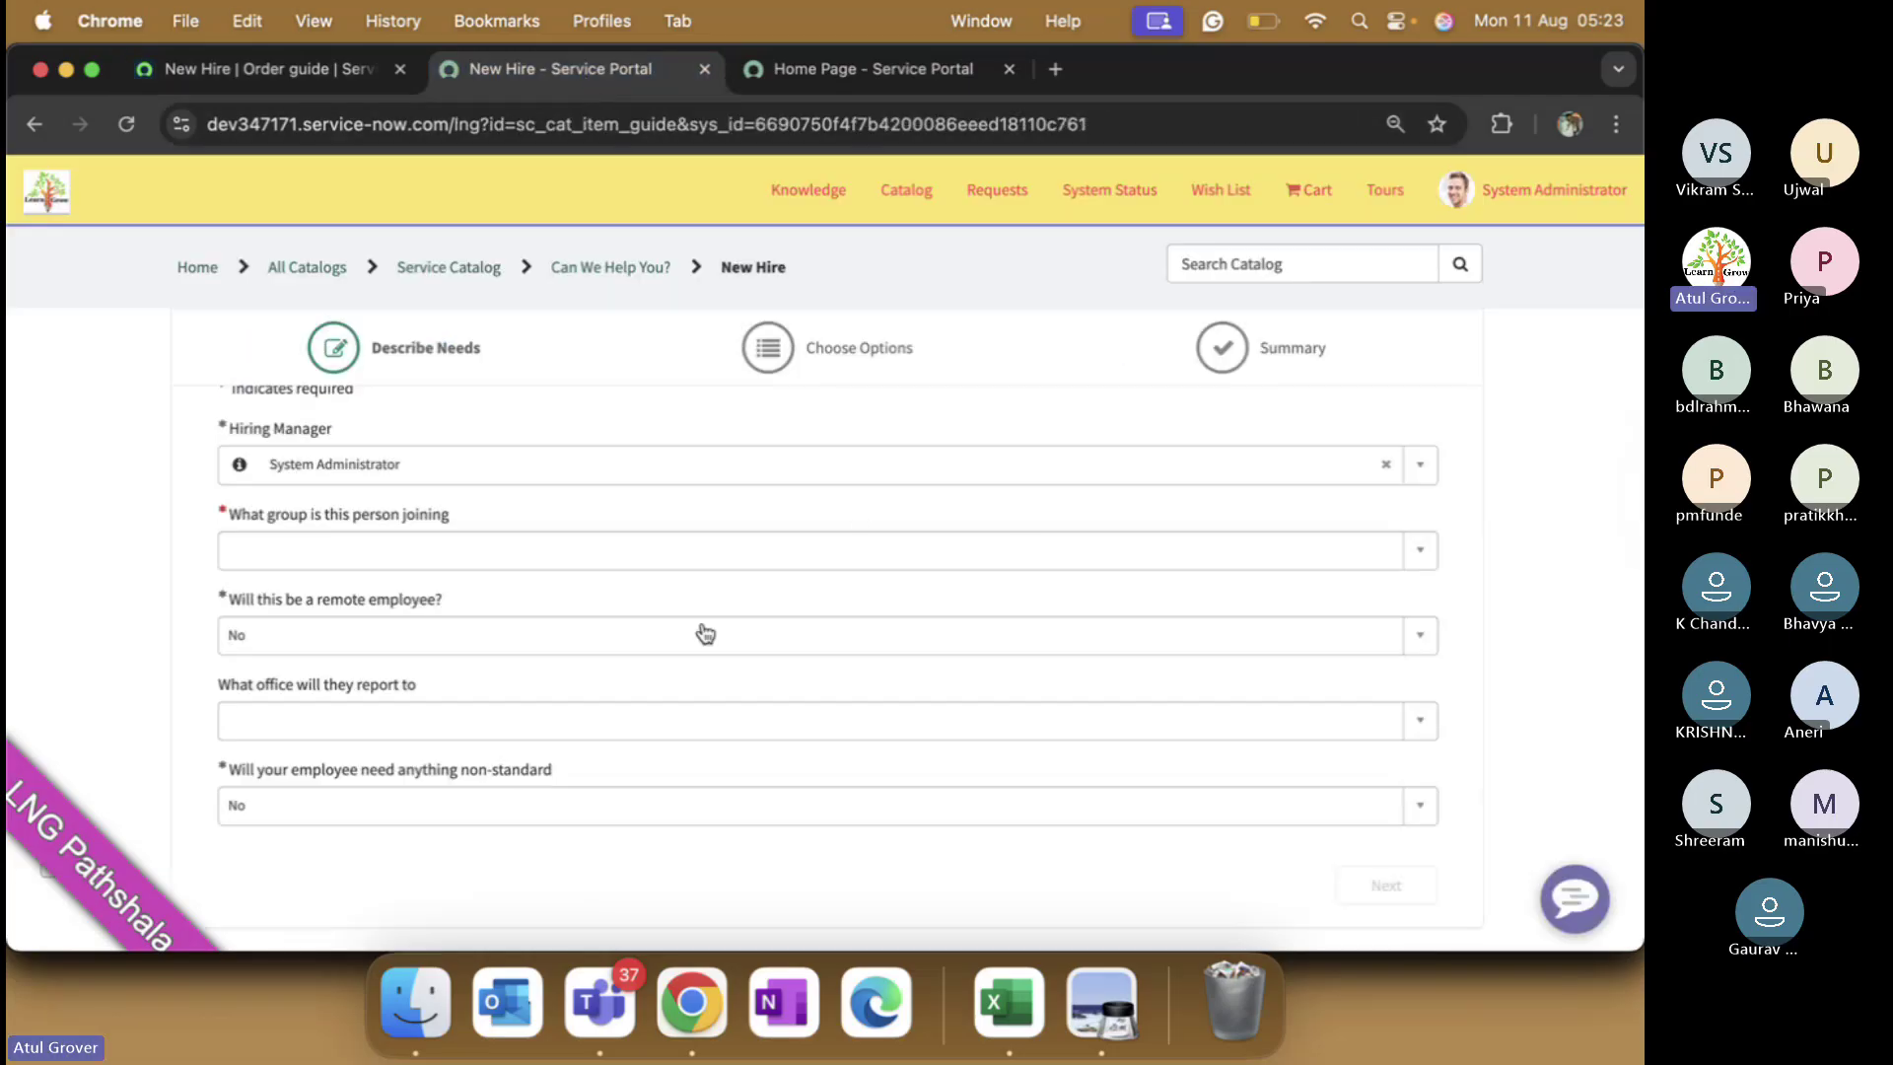
left_click(288, 71)
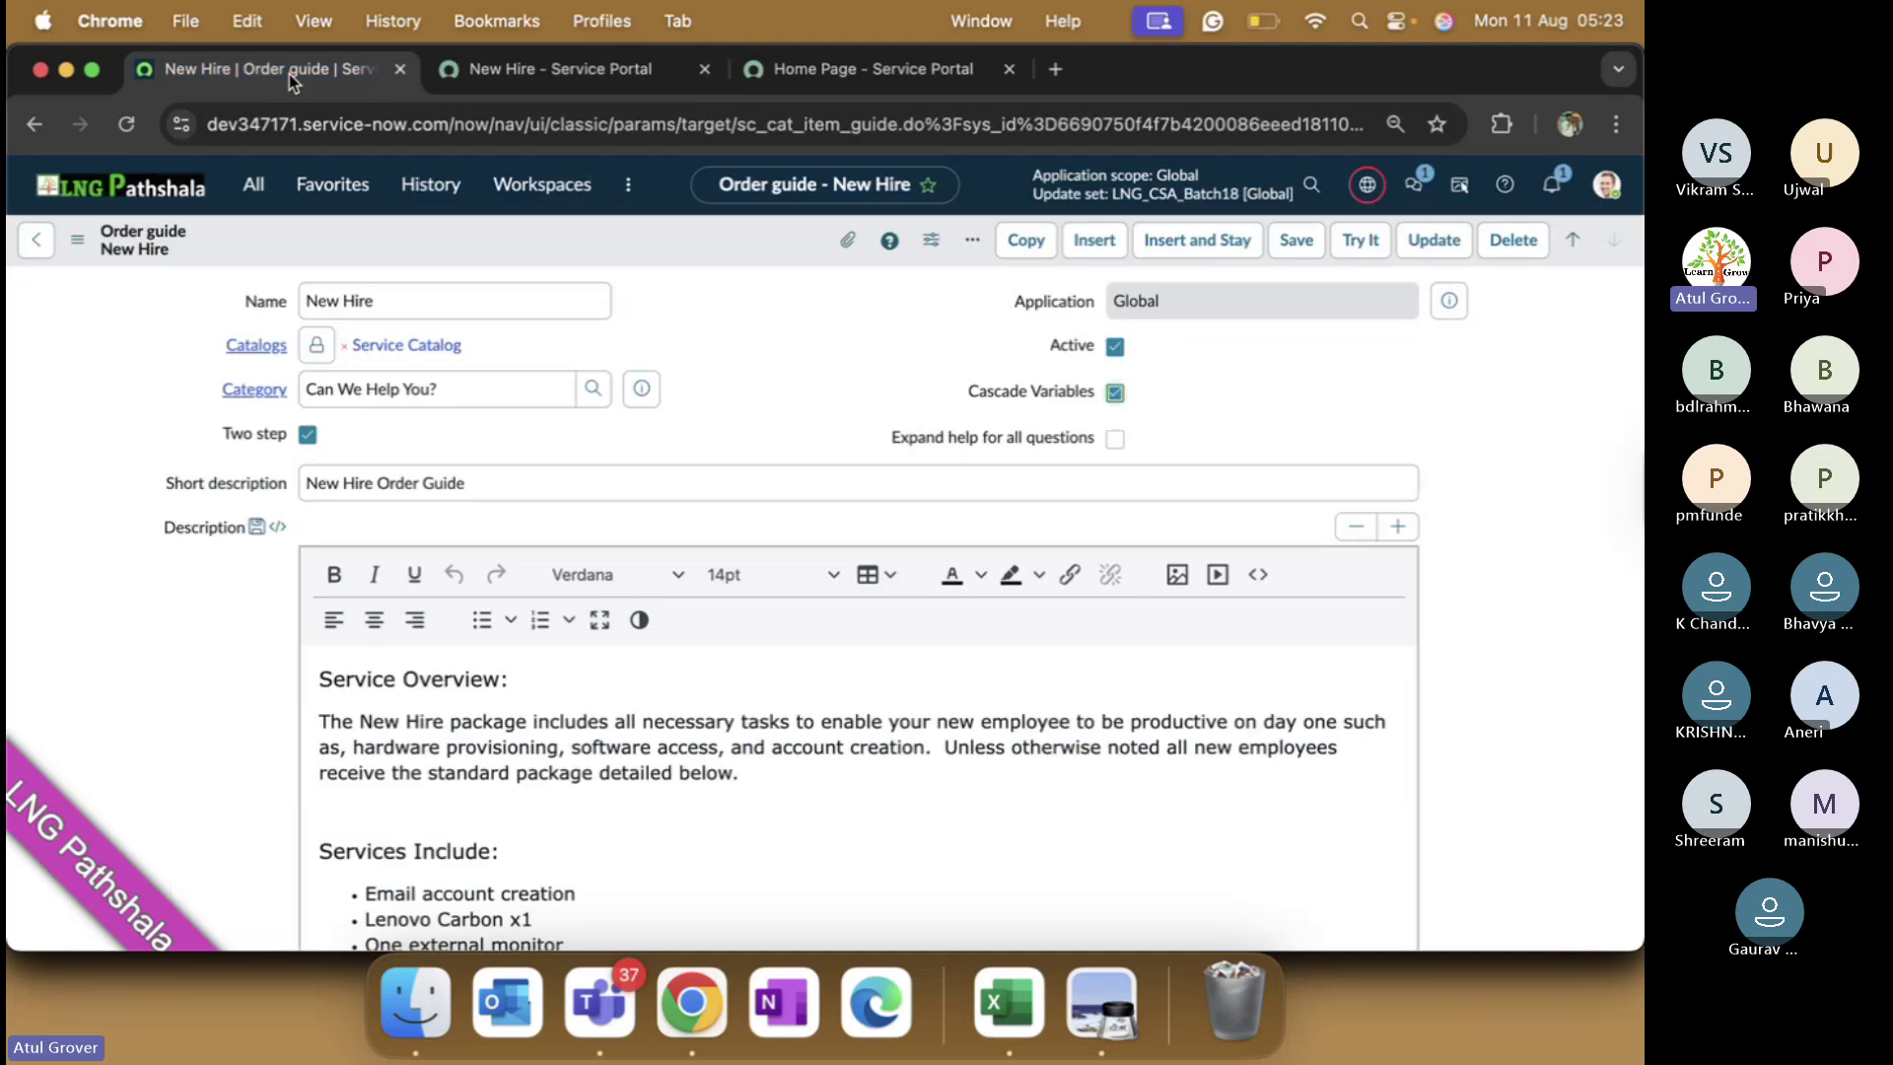
scroll(429, 442, "down", 1)
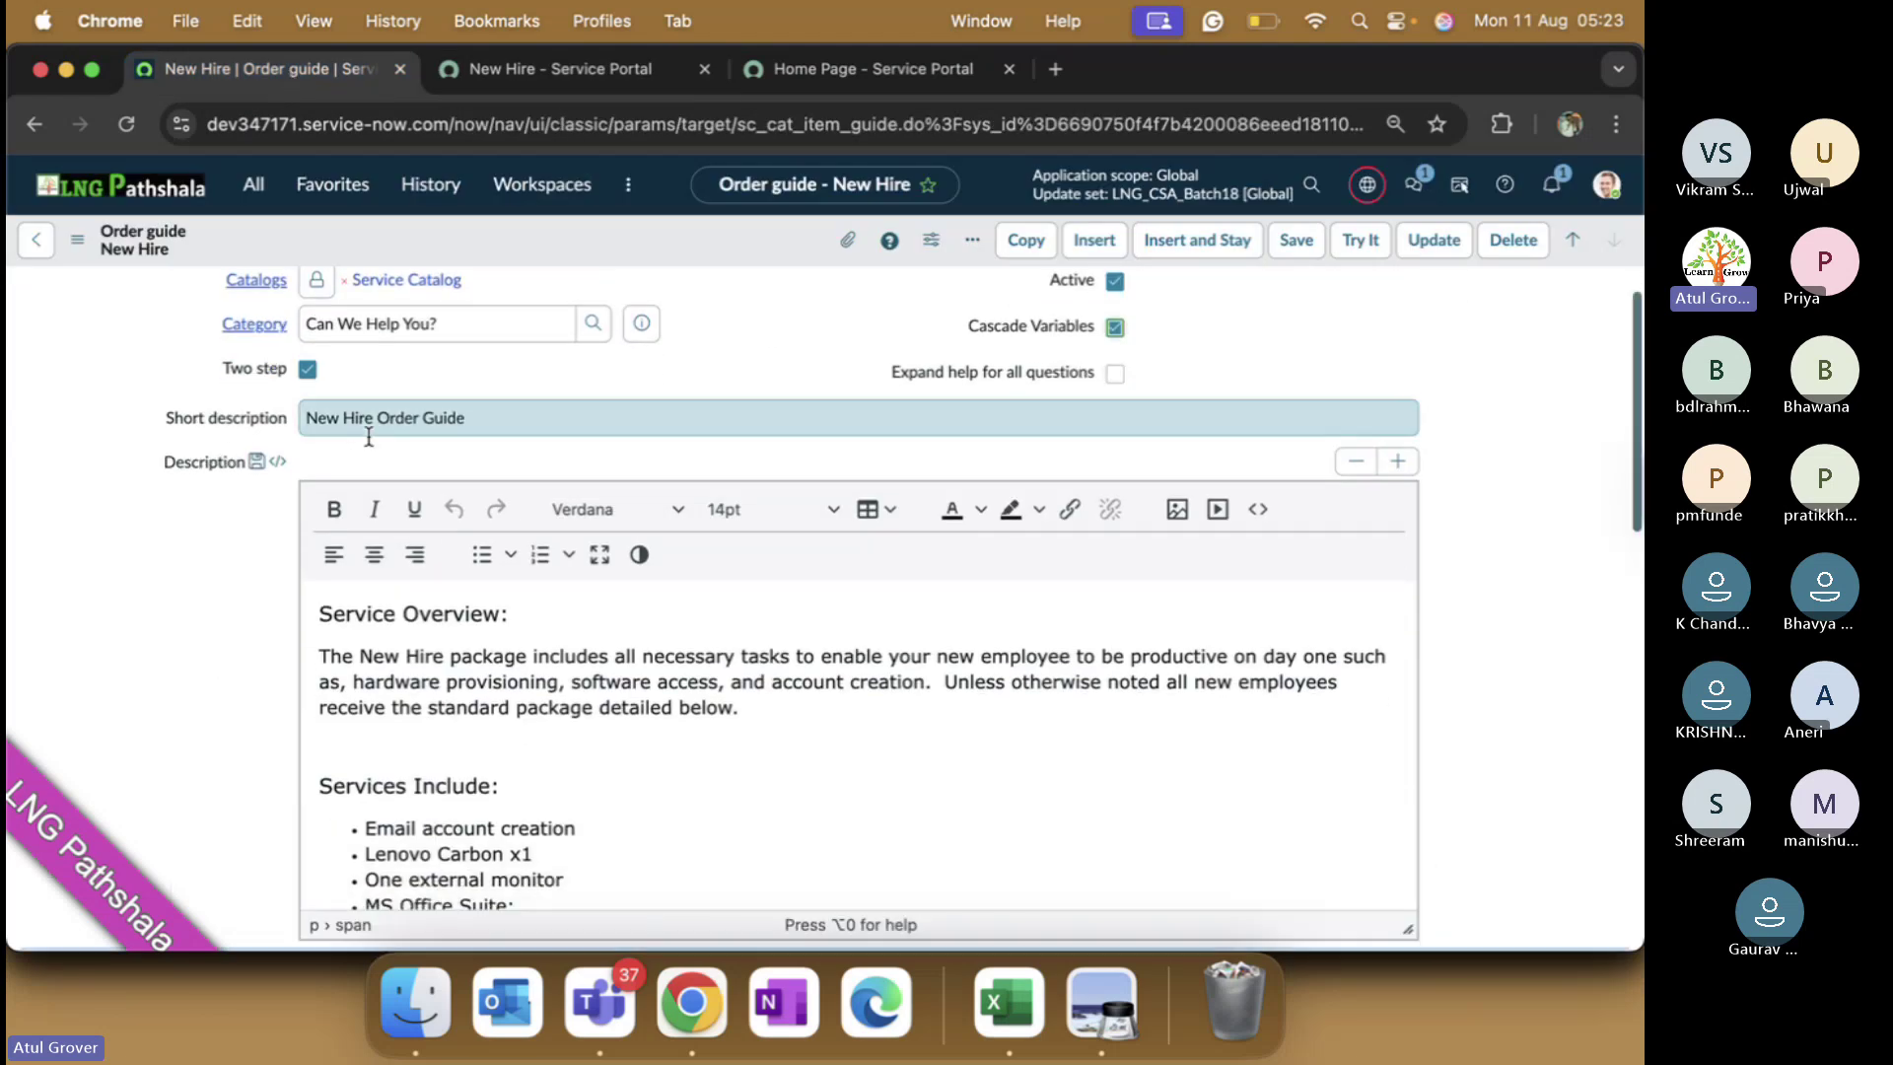
scroll(543, 710, "down", 10)
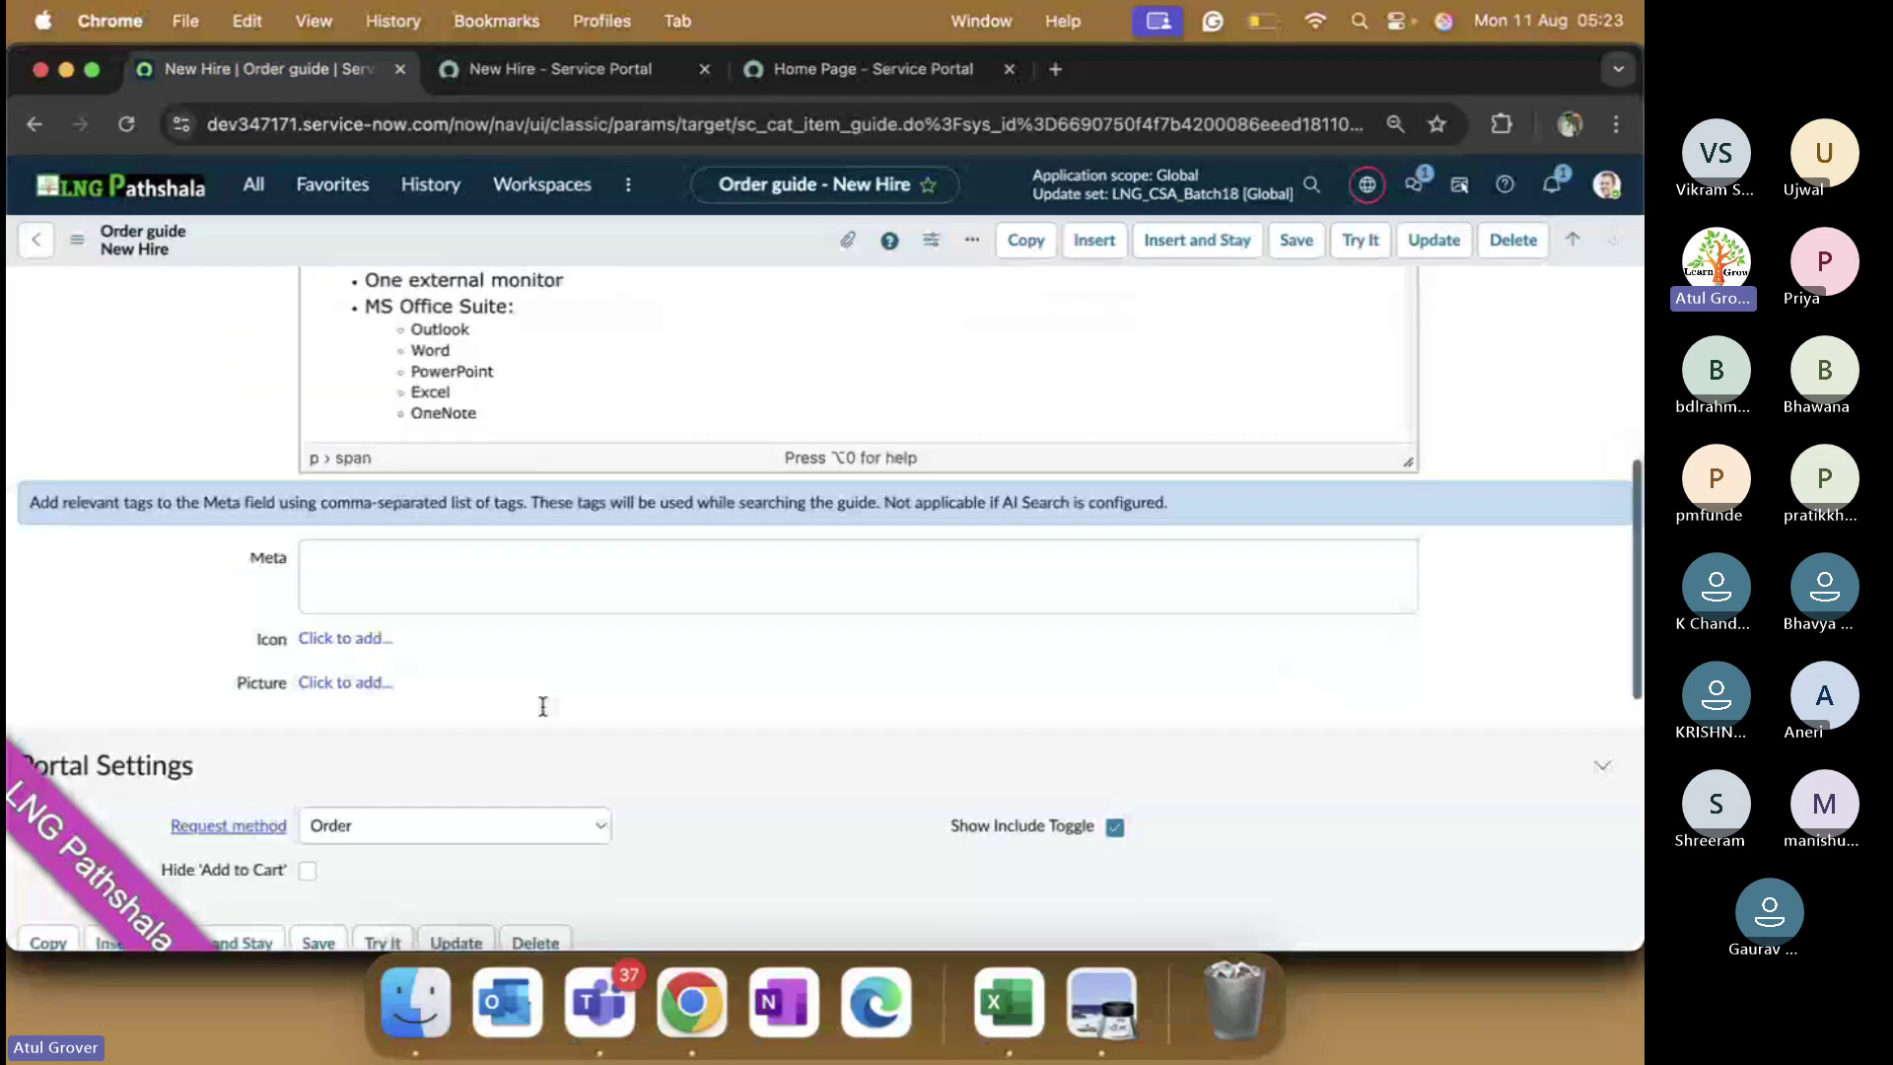
scroll(458, 472, "down", 5)
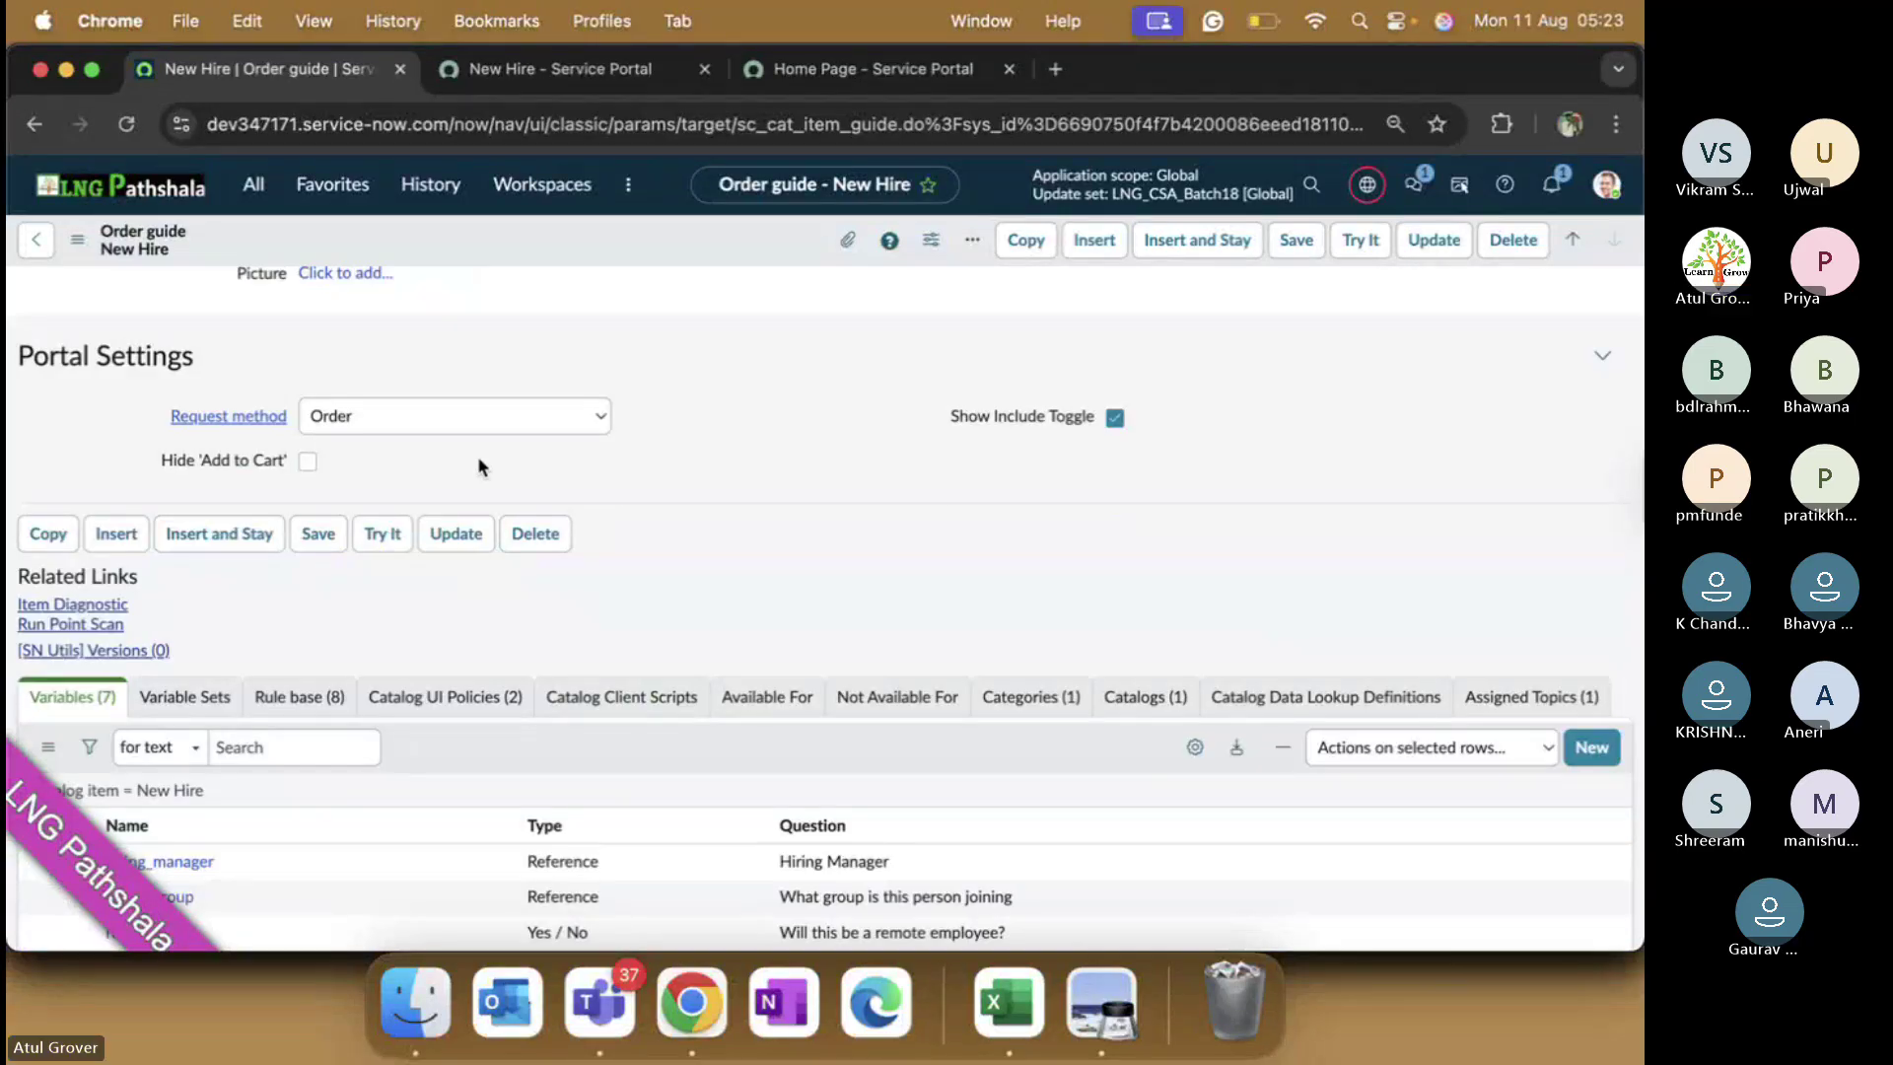
scroll(479, 465, "down", 3)
scroll(1171, 466, "up", 5)
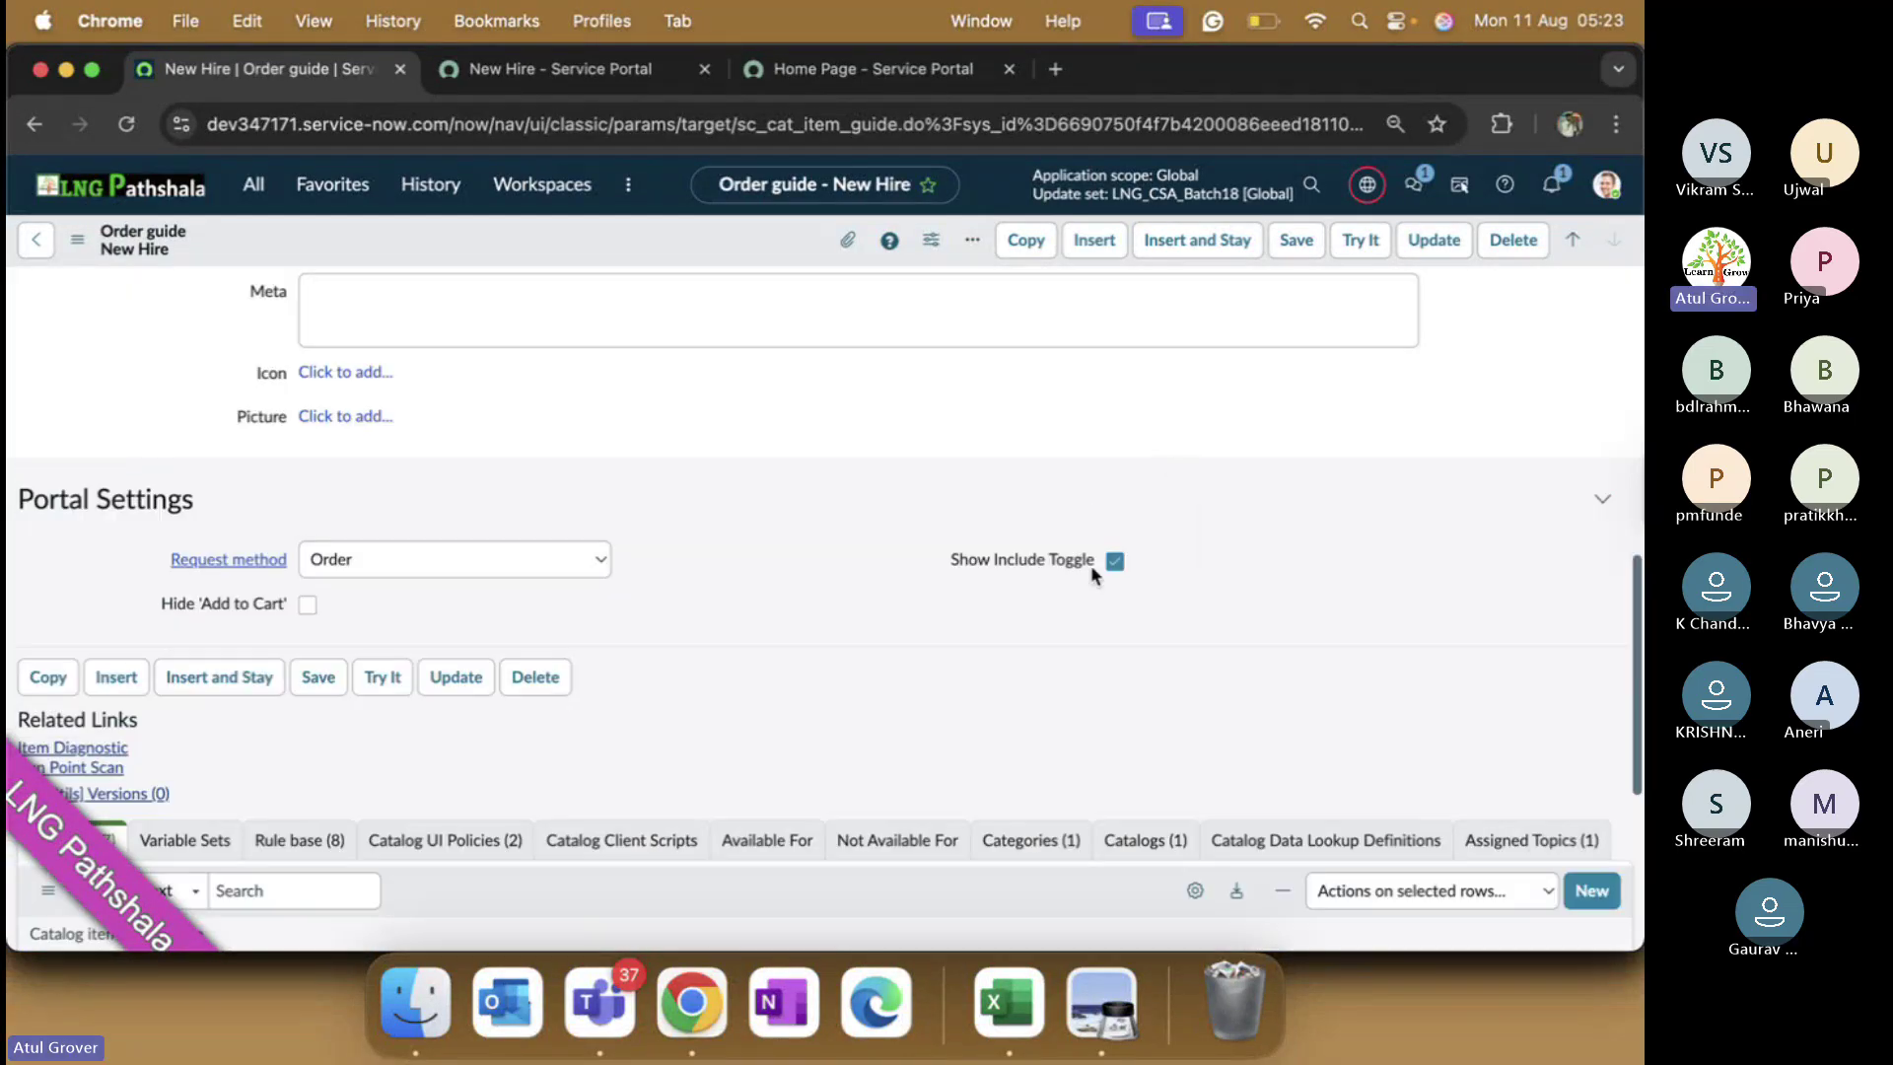
- Set the joining group to Access Card_batch 18 in the portal, continue to Choose Options and switch the Standard Laptop off and back on
left_click(606, 71)
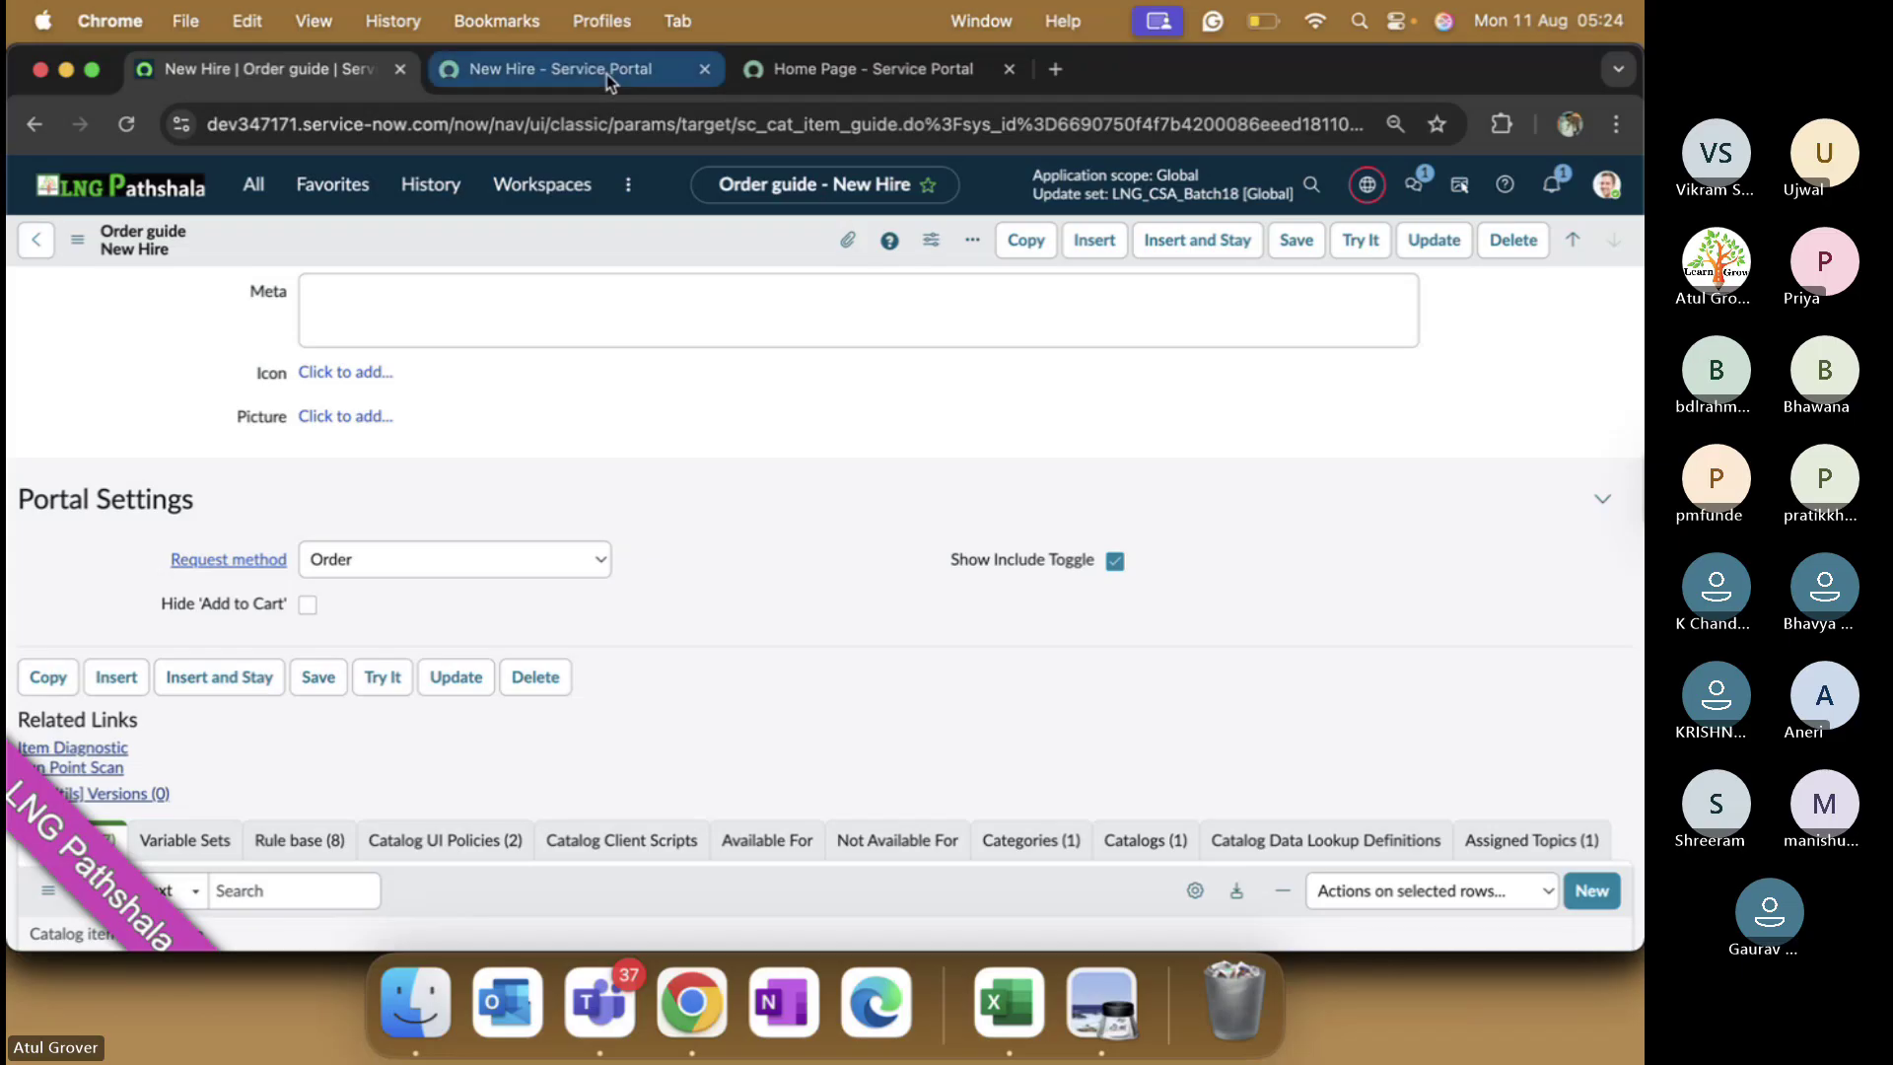
scroll(795, 474, "up", 10)
scroll(794, 474, "down", 15)
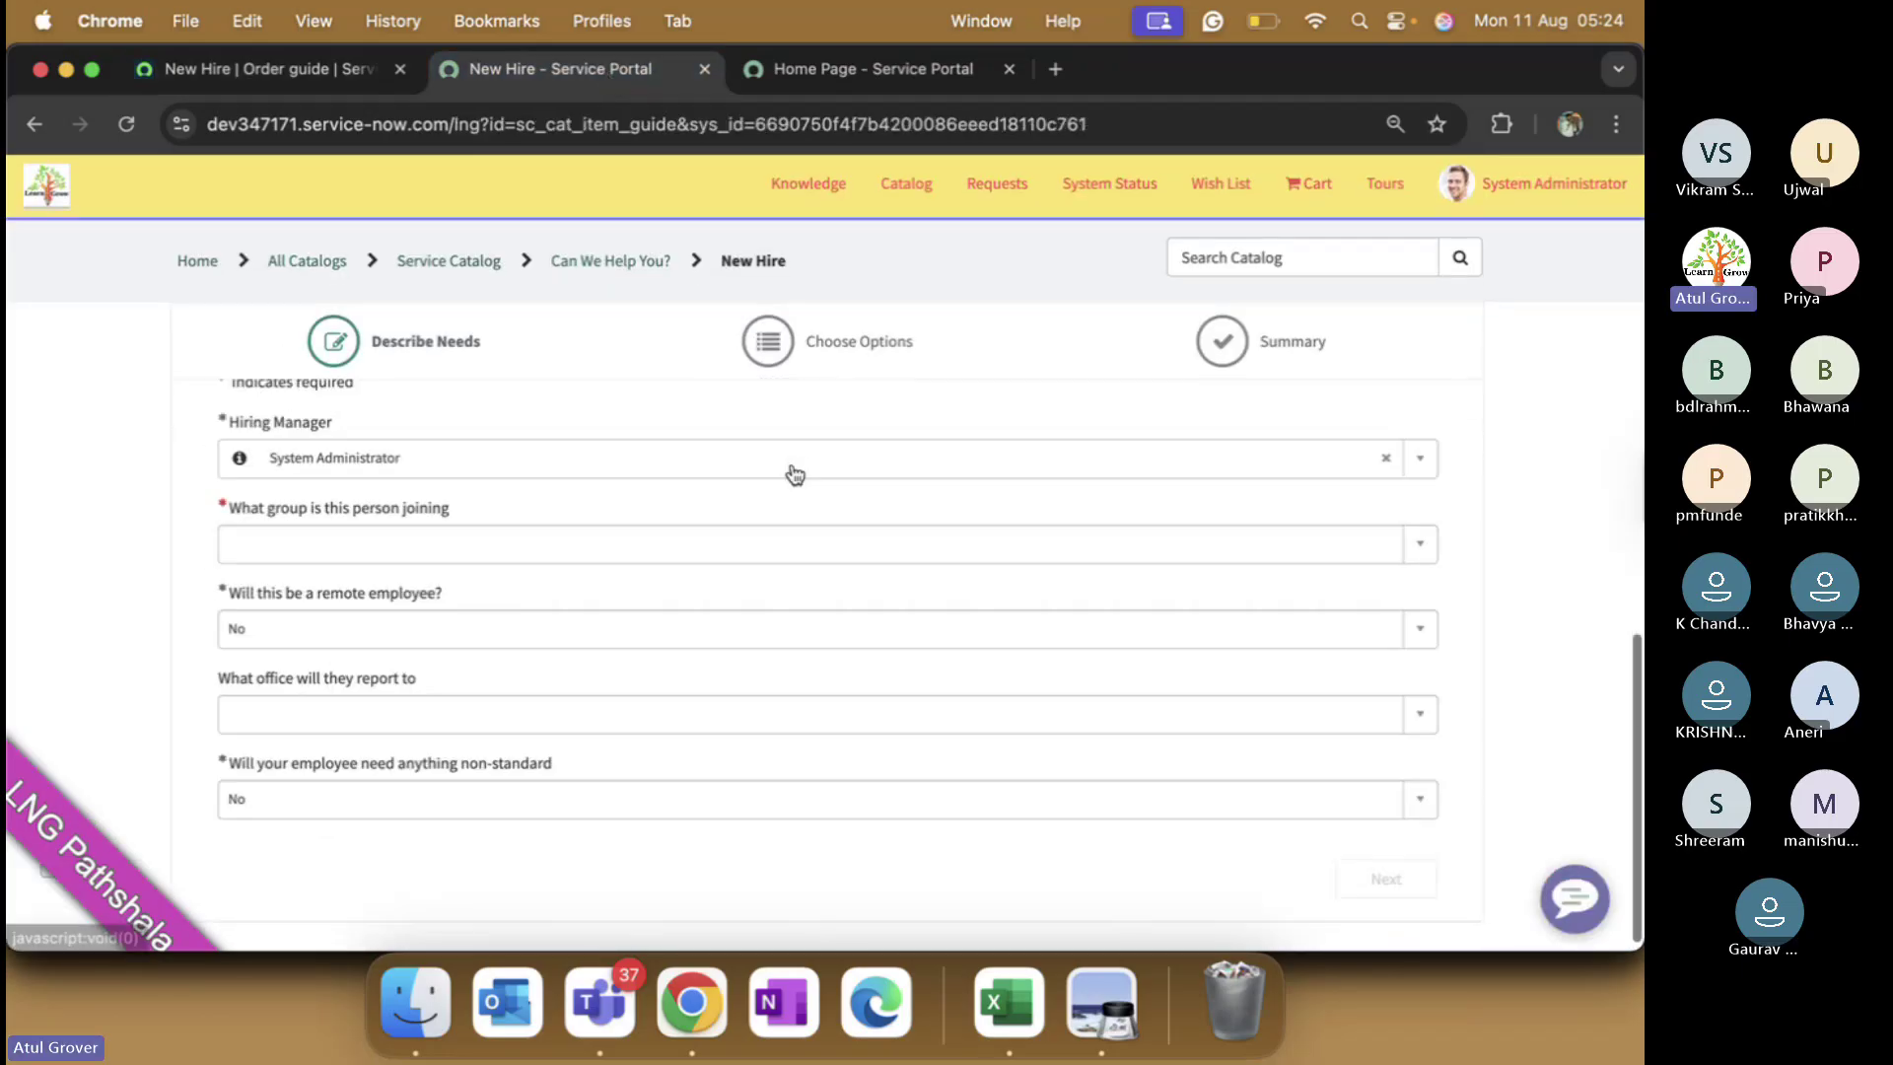
left_click(583, 550)
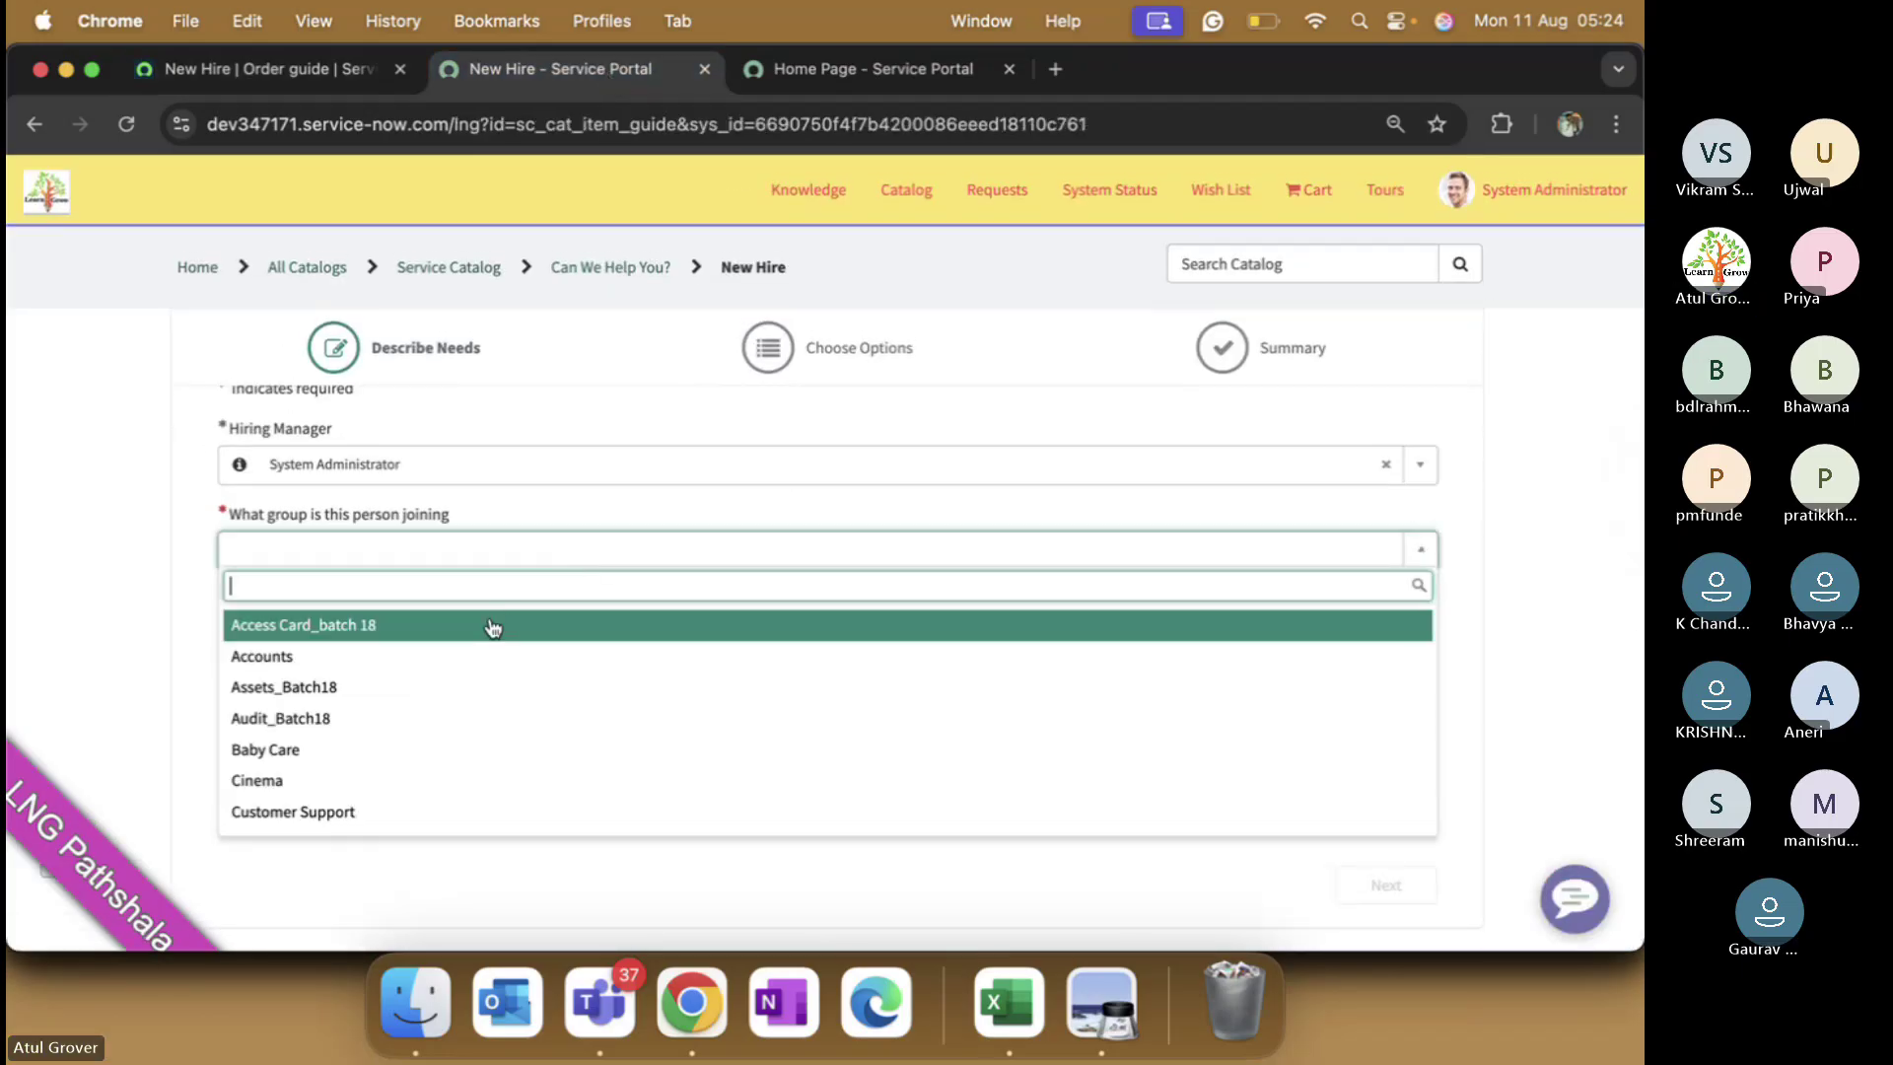
left_click(494, 624)
left_click(1386, 885)
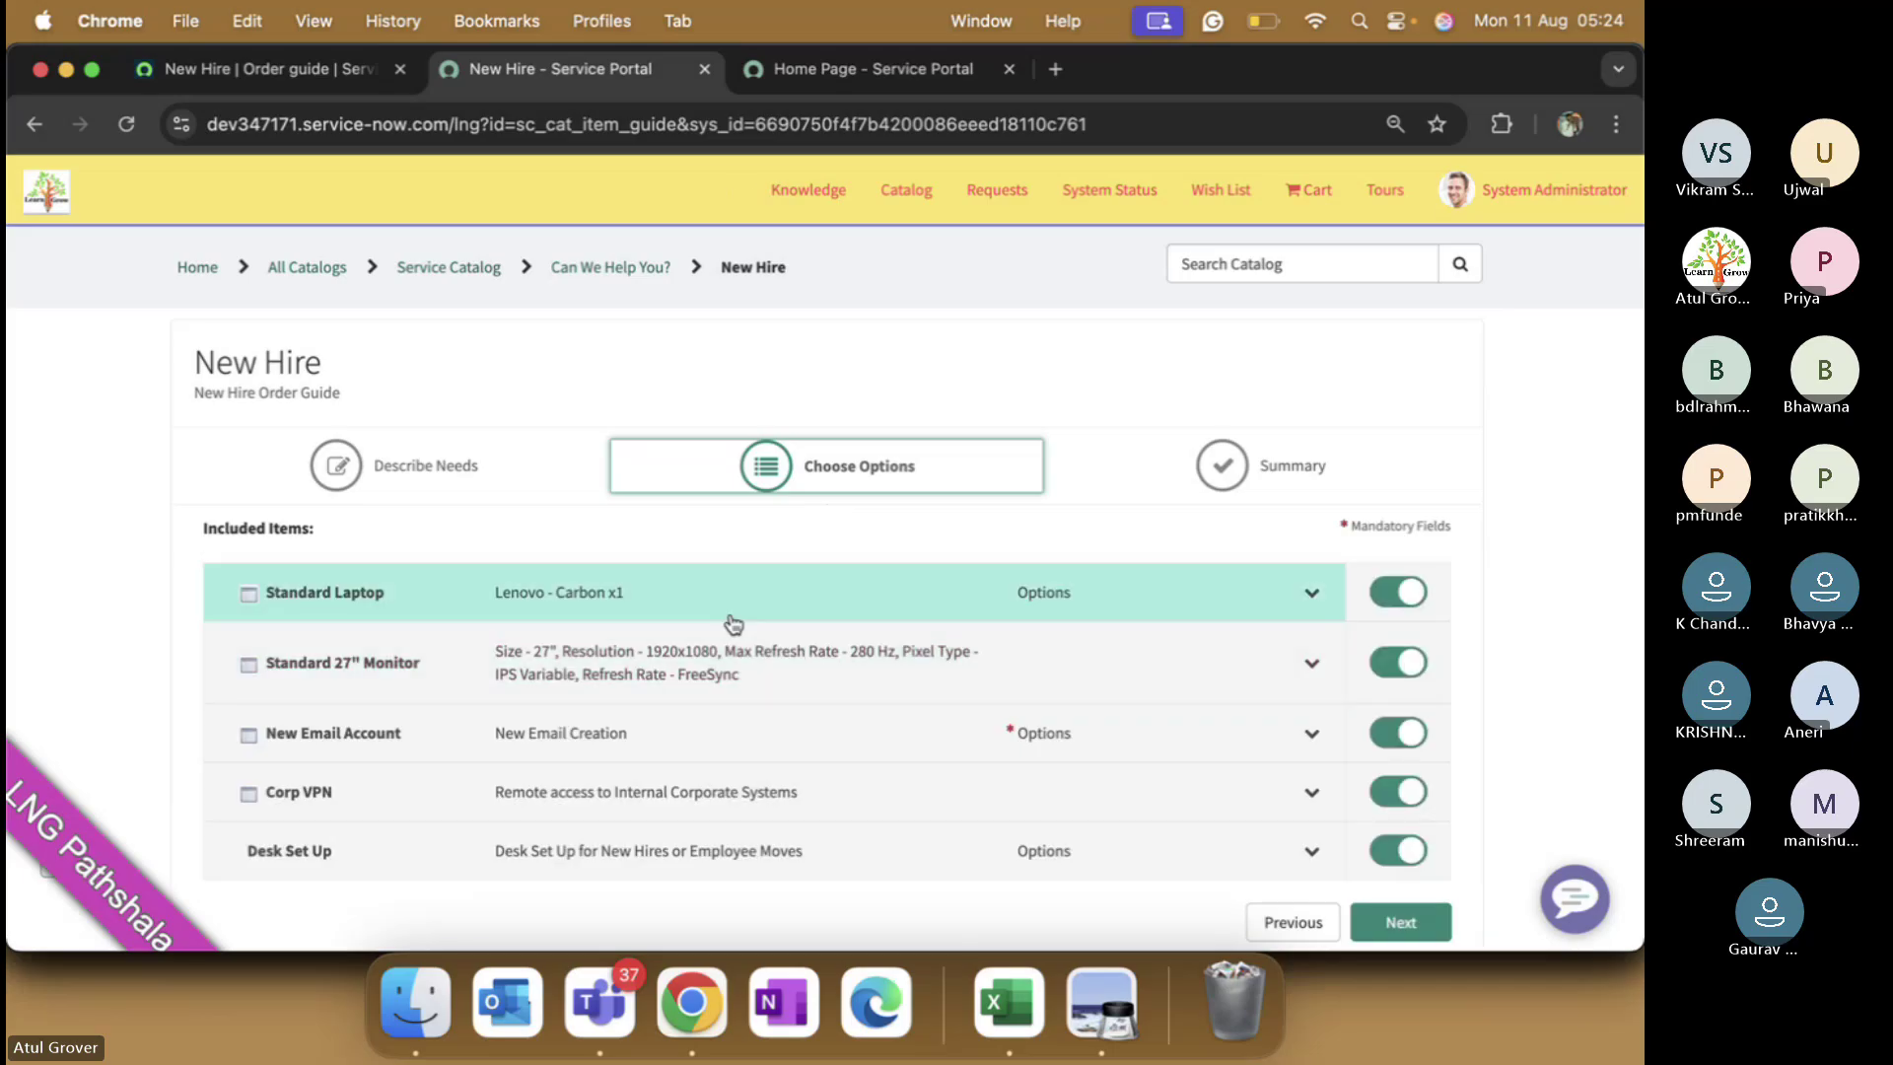
left_click(1417, 594)
left_click(1415, 592)
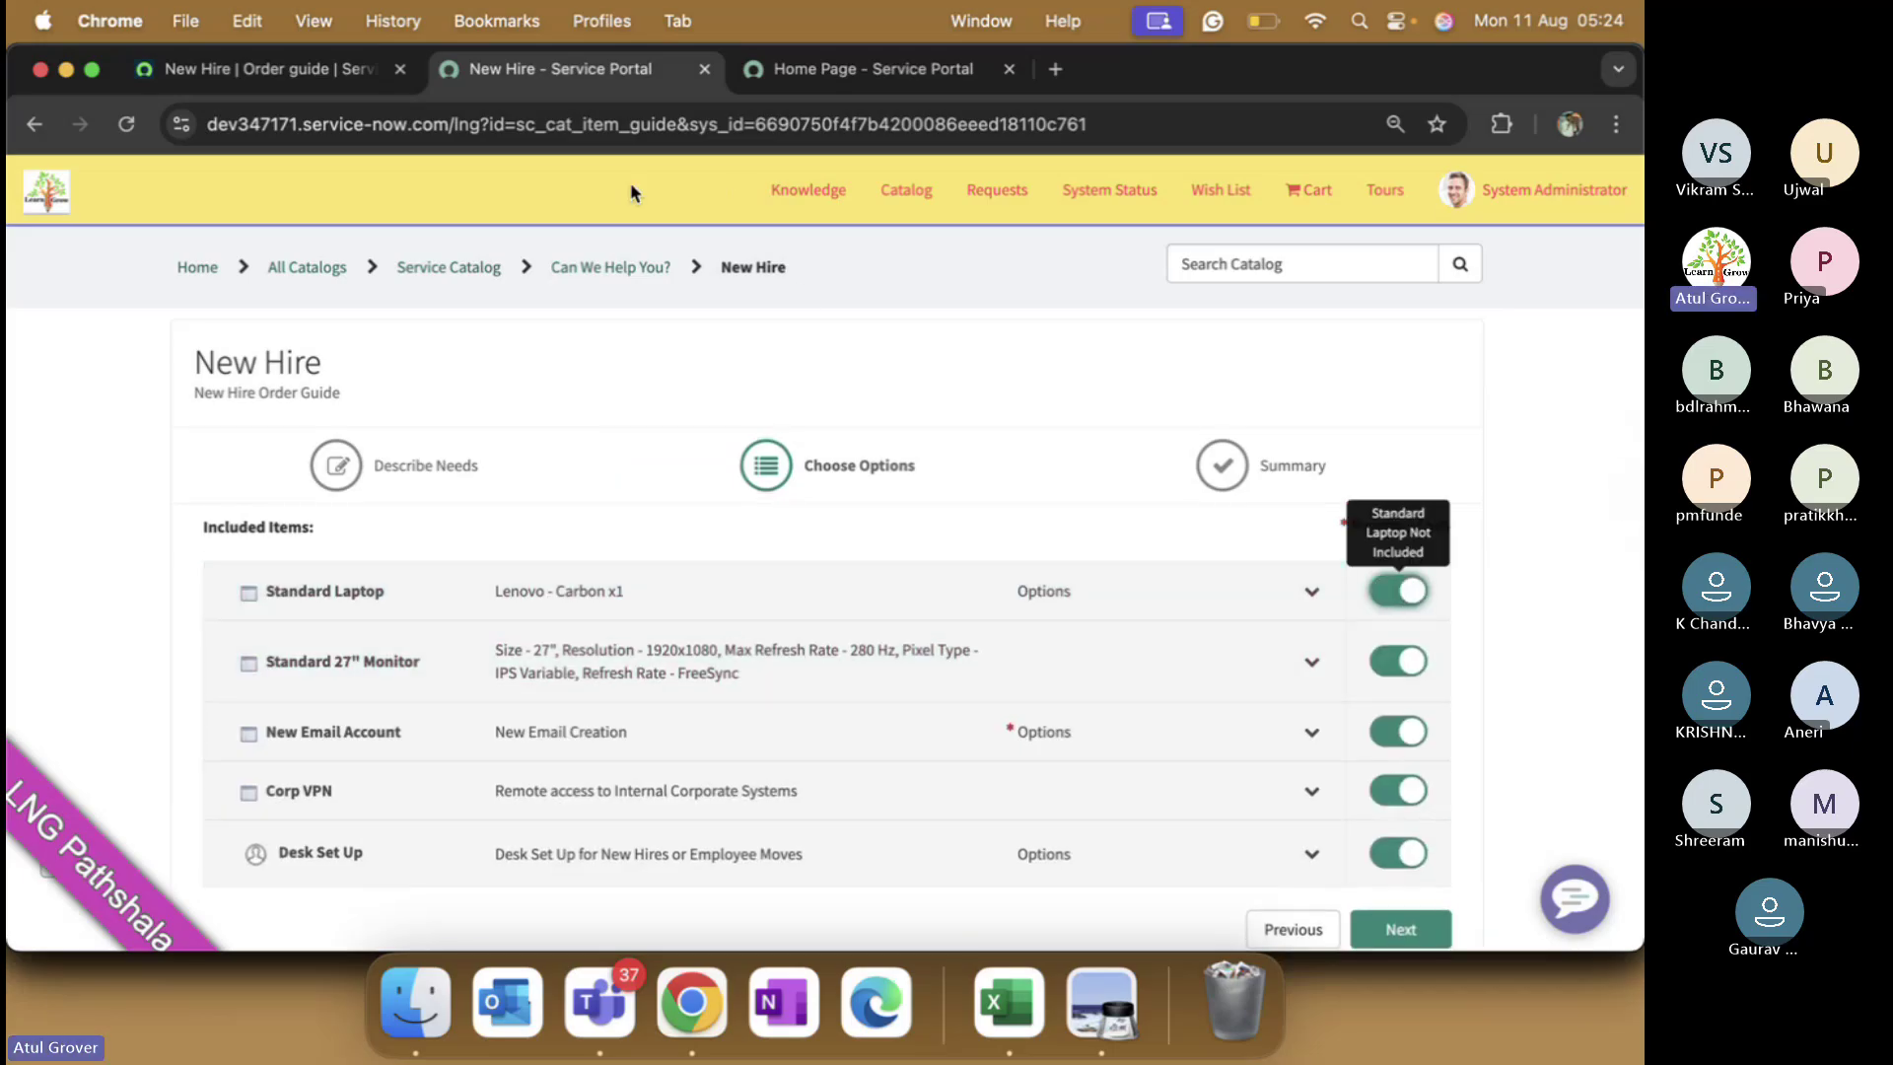
- Compare the variables listed on the backend New Hire order guide with the Describe Needs questions in the portal
left_click(280, 73)
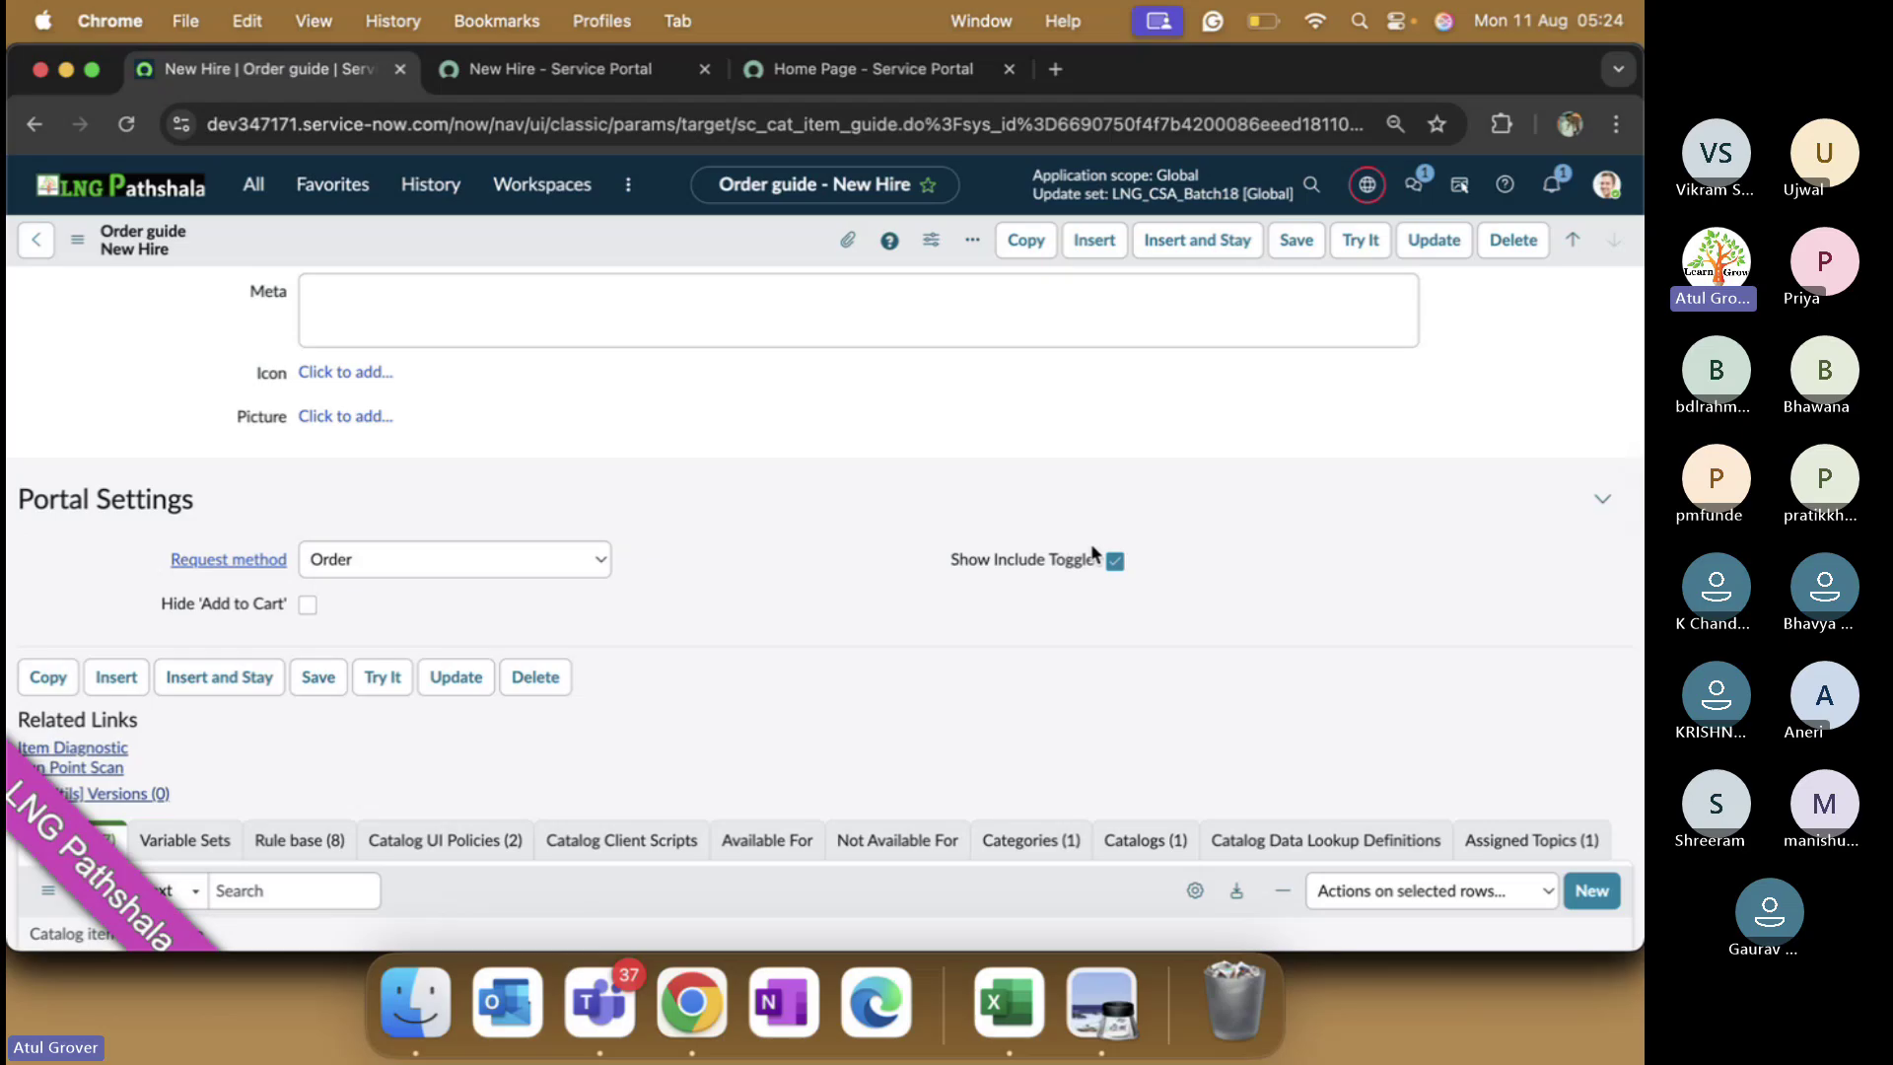
scroll(628, 631, "down", 5)
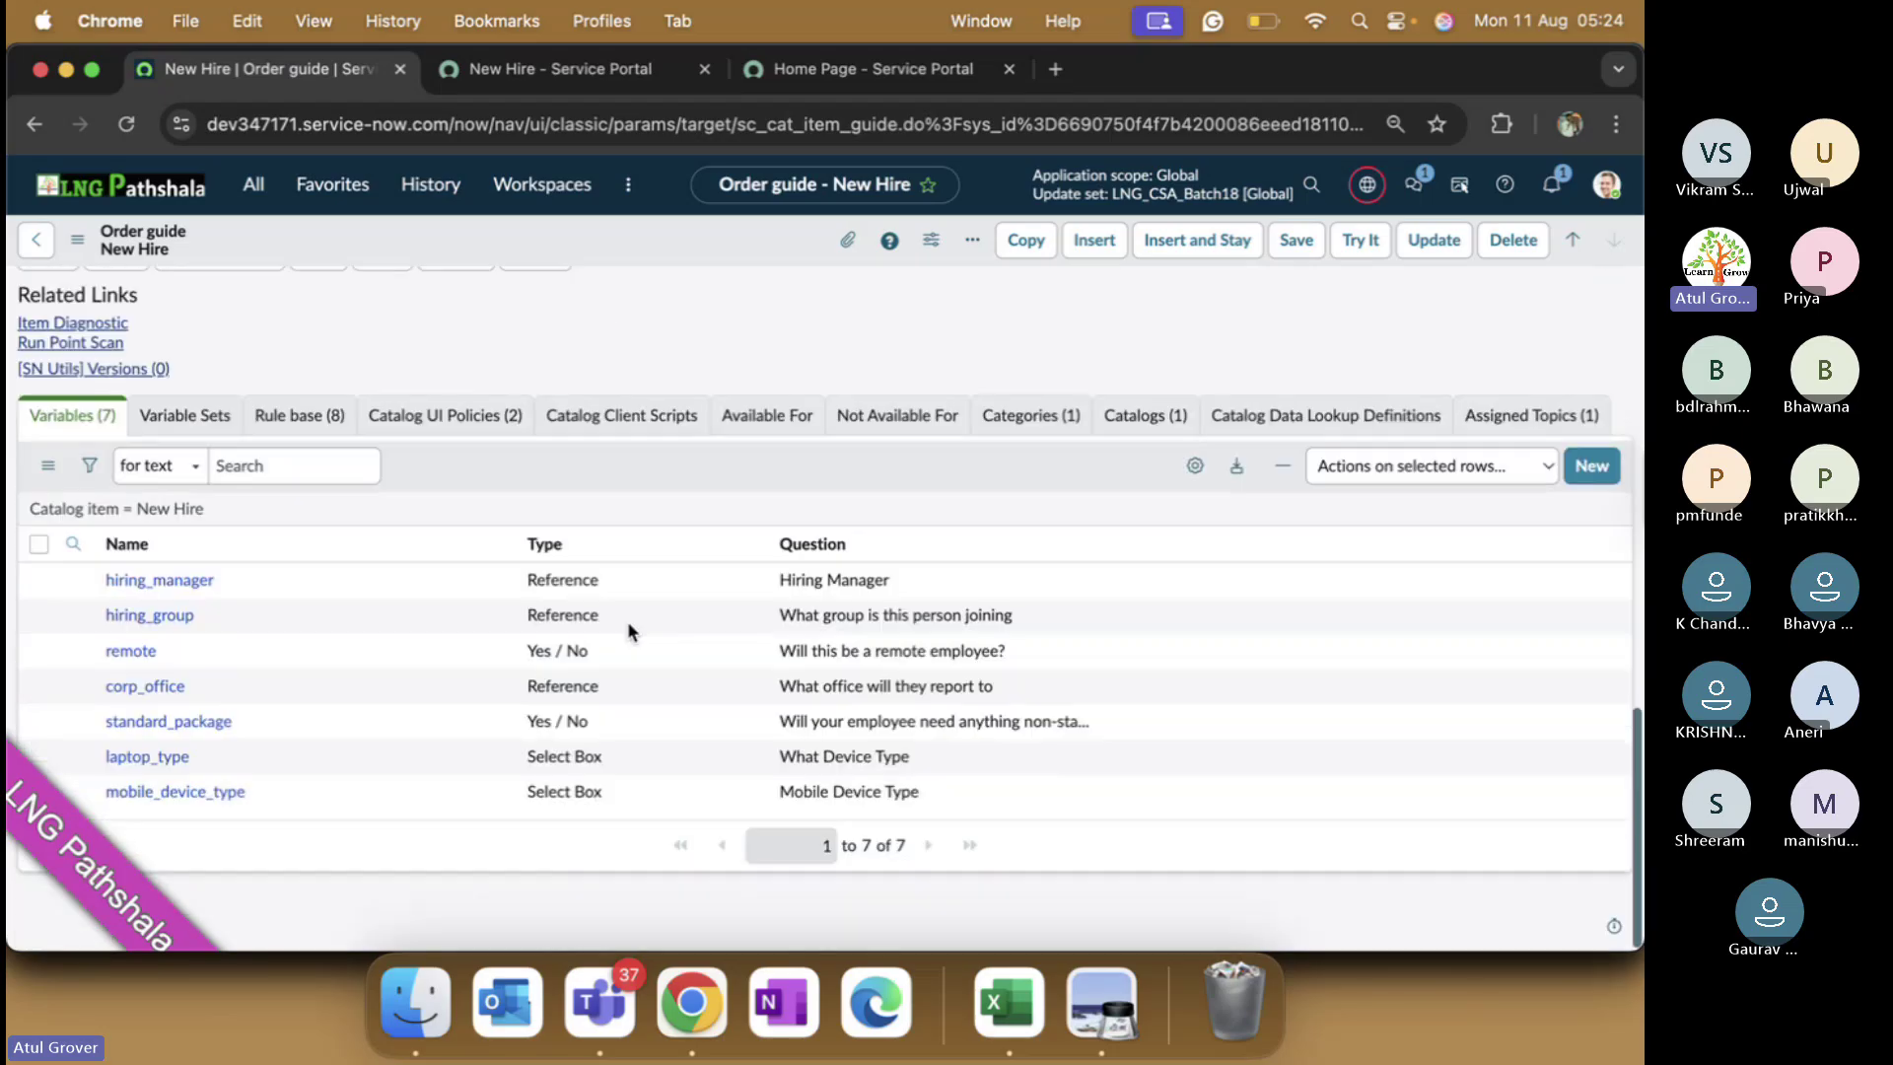
left_click(626, 621)
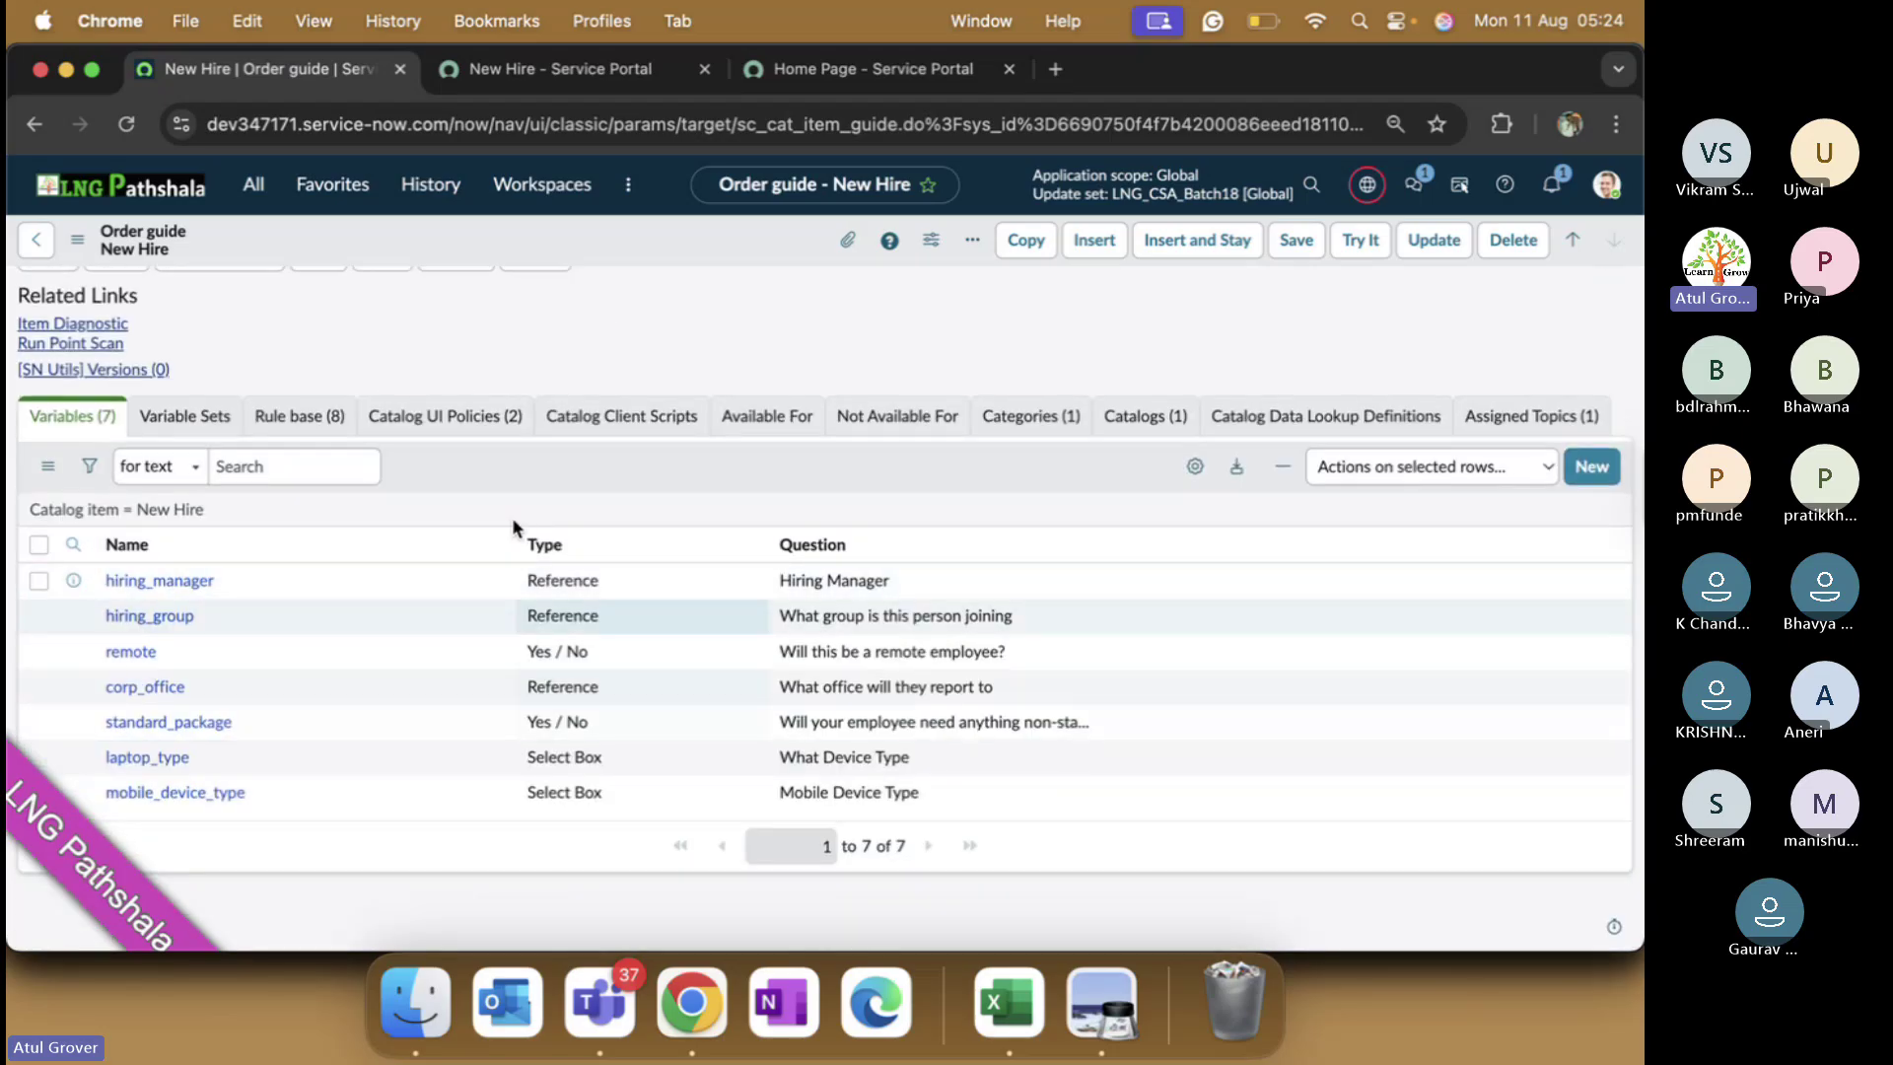
left_click(170, 693)
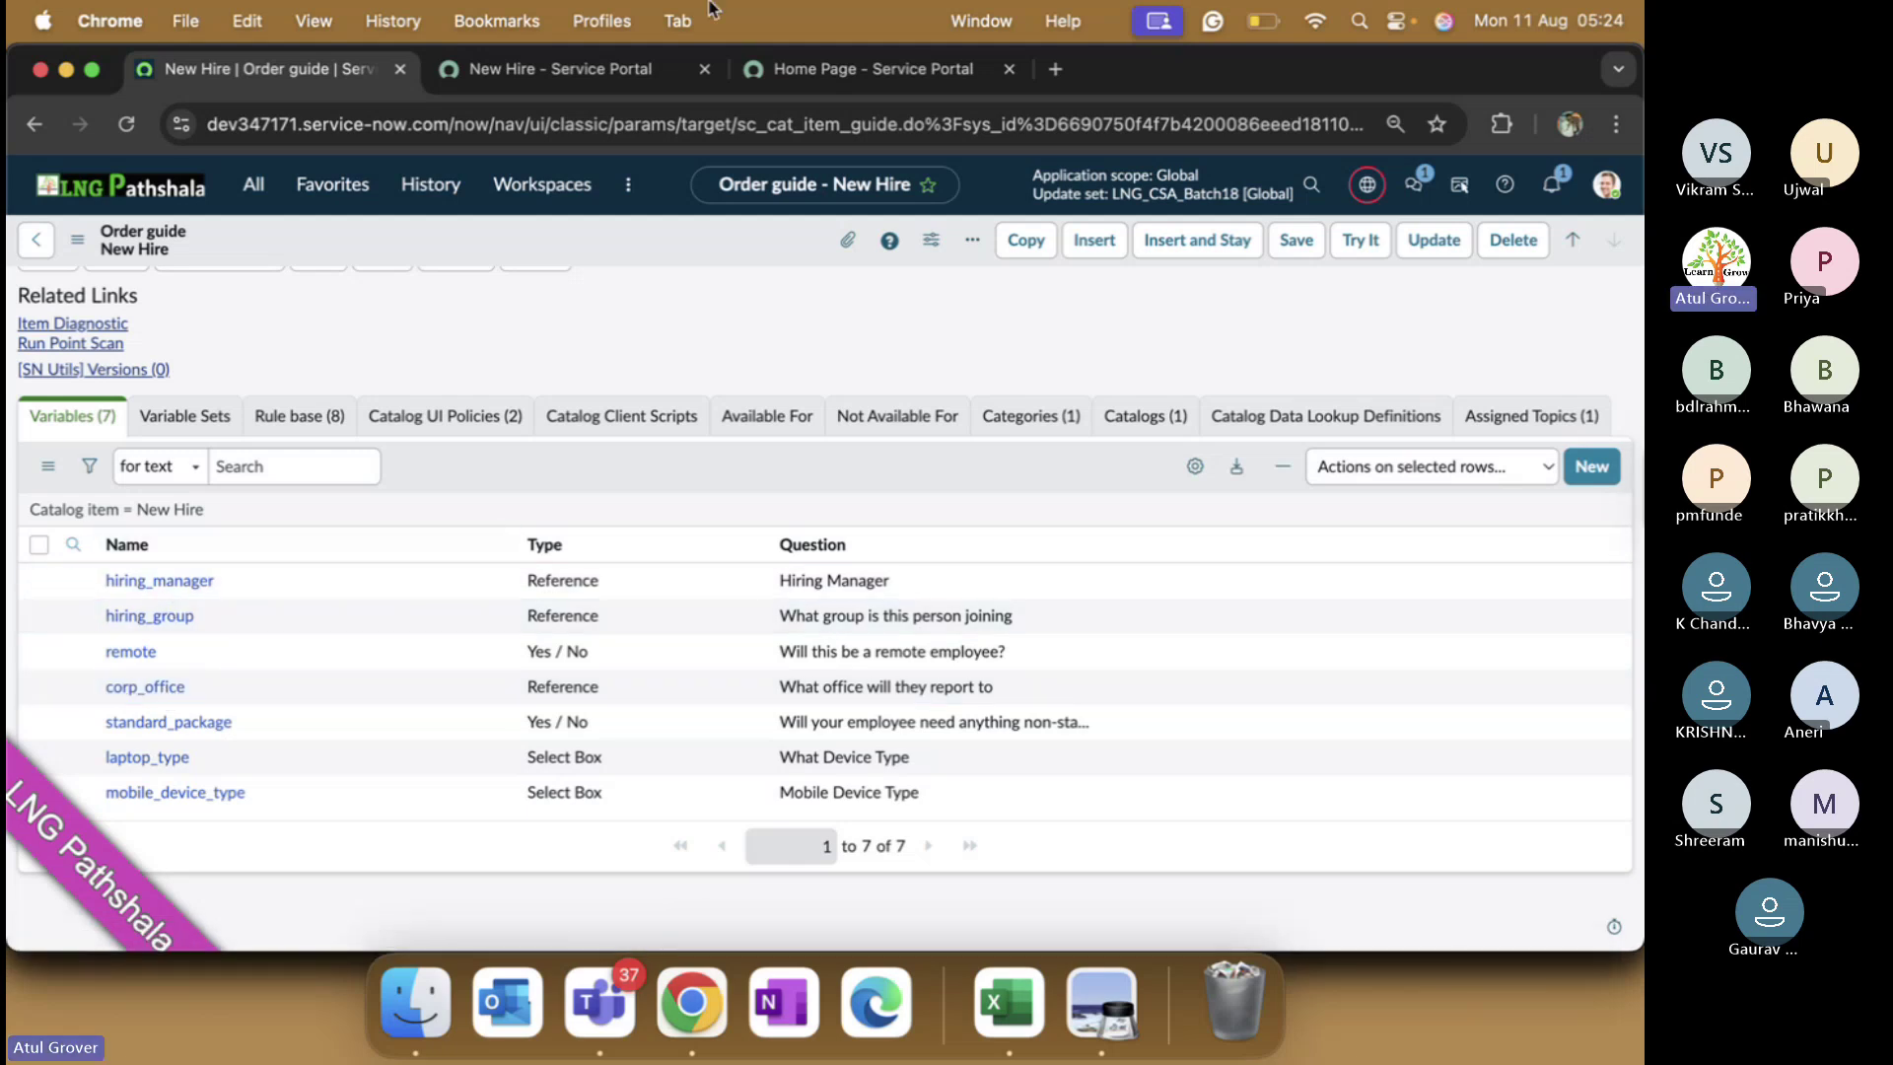
left_click(588, 68)
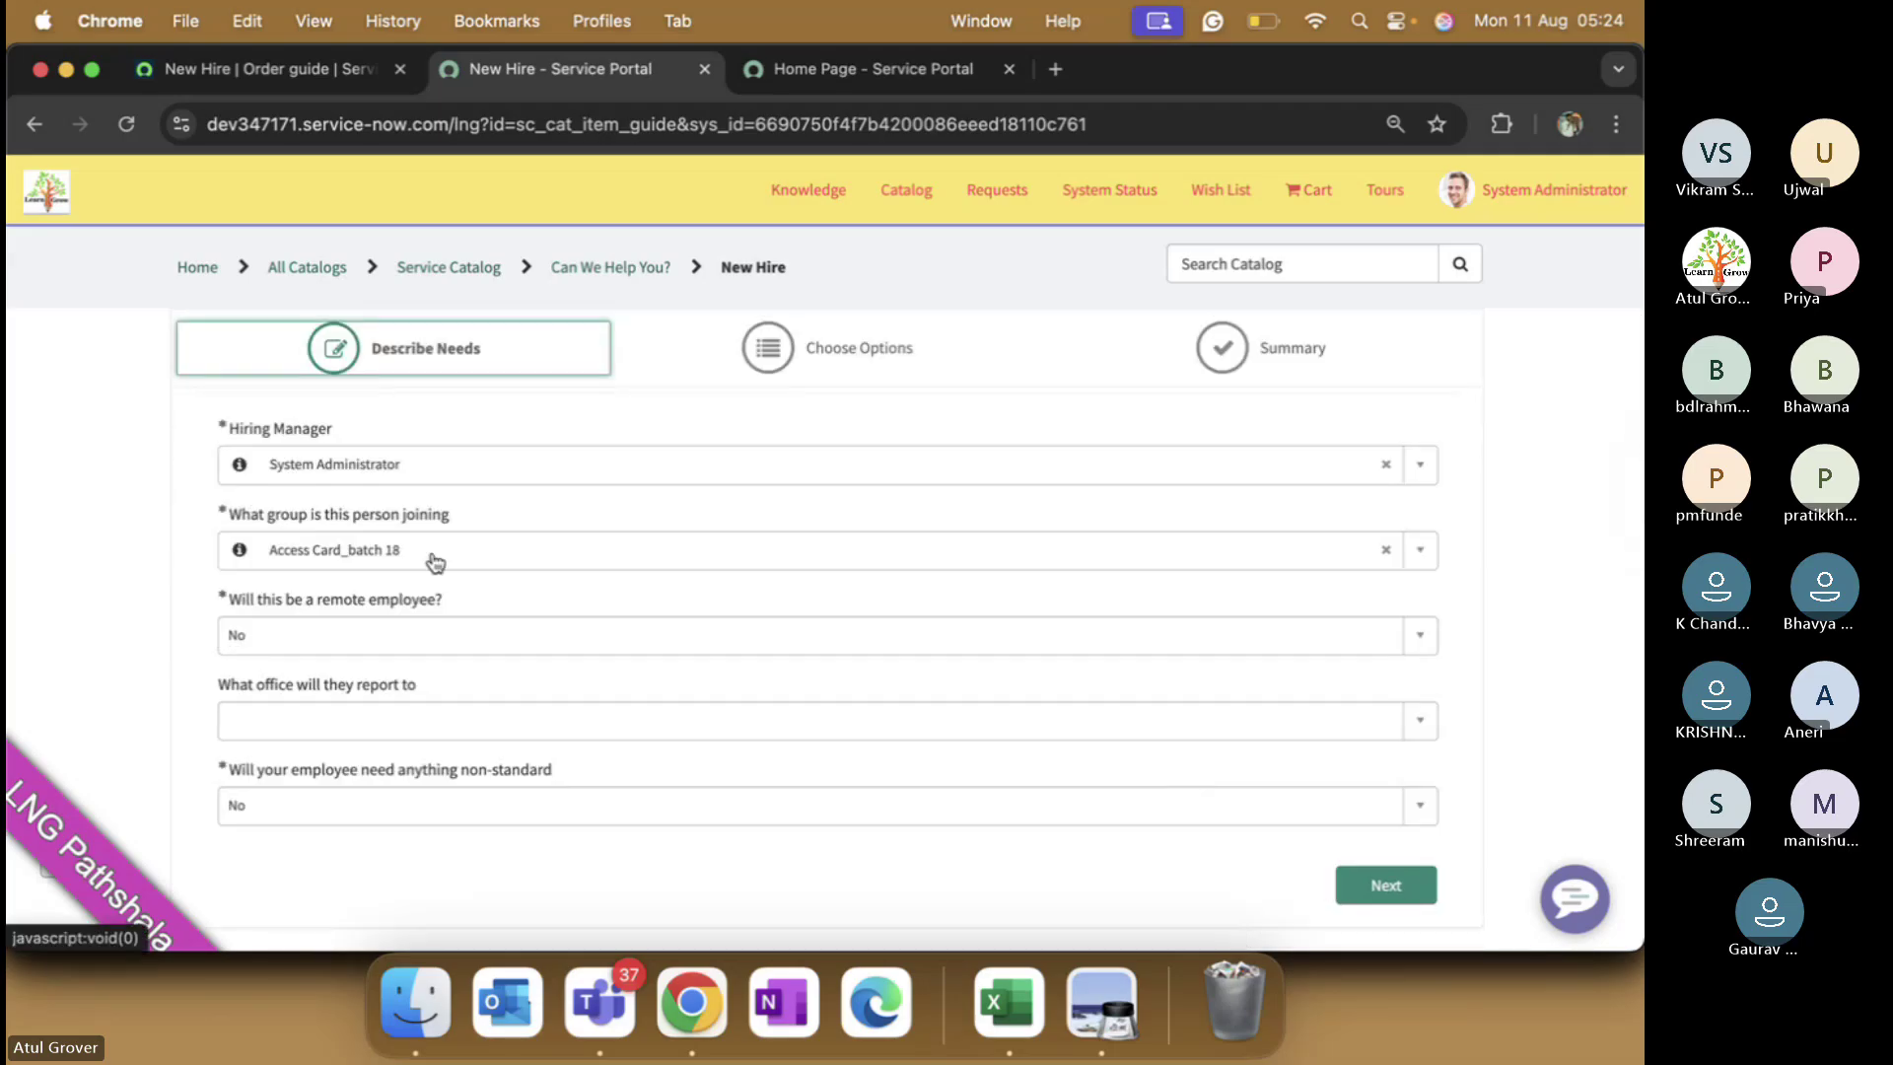
left_click(256, 68)
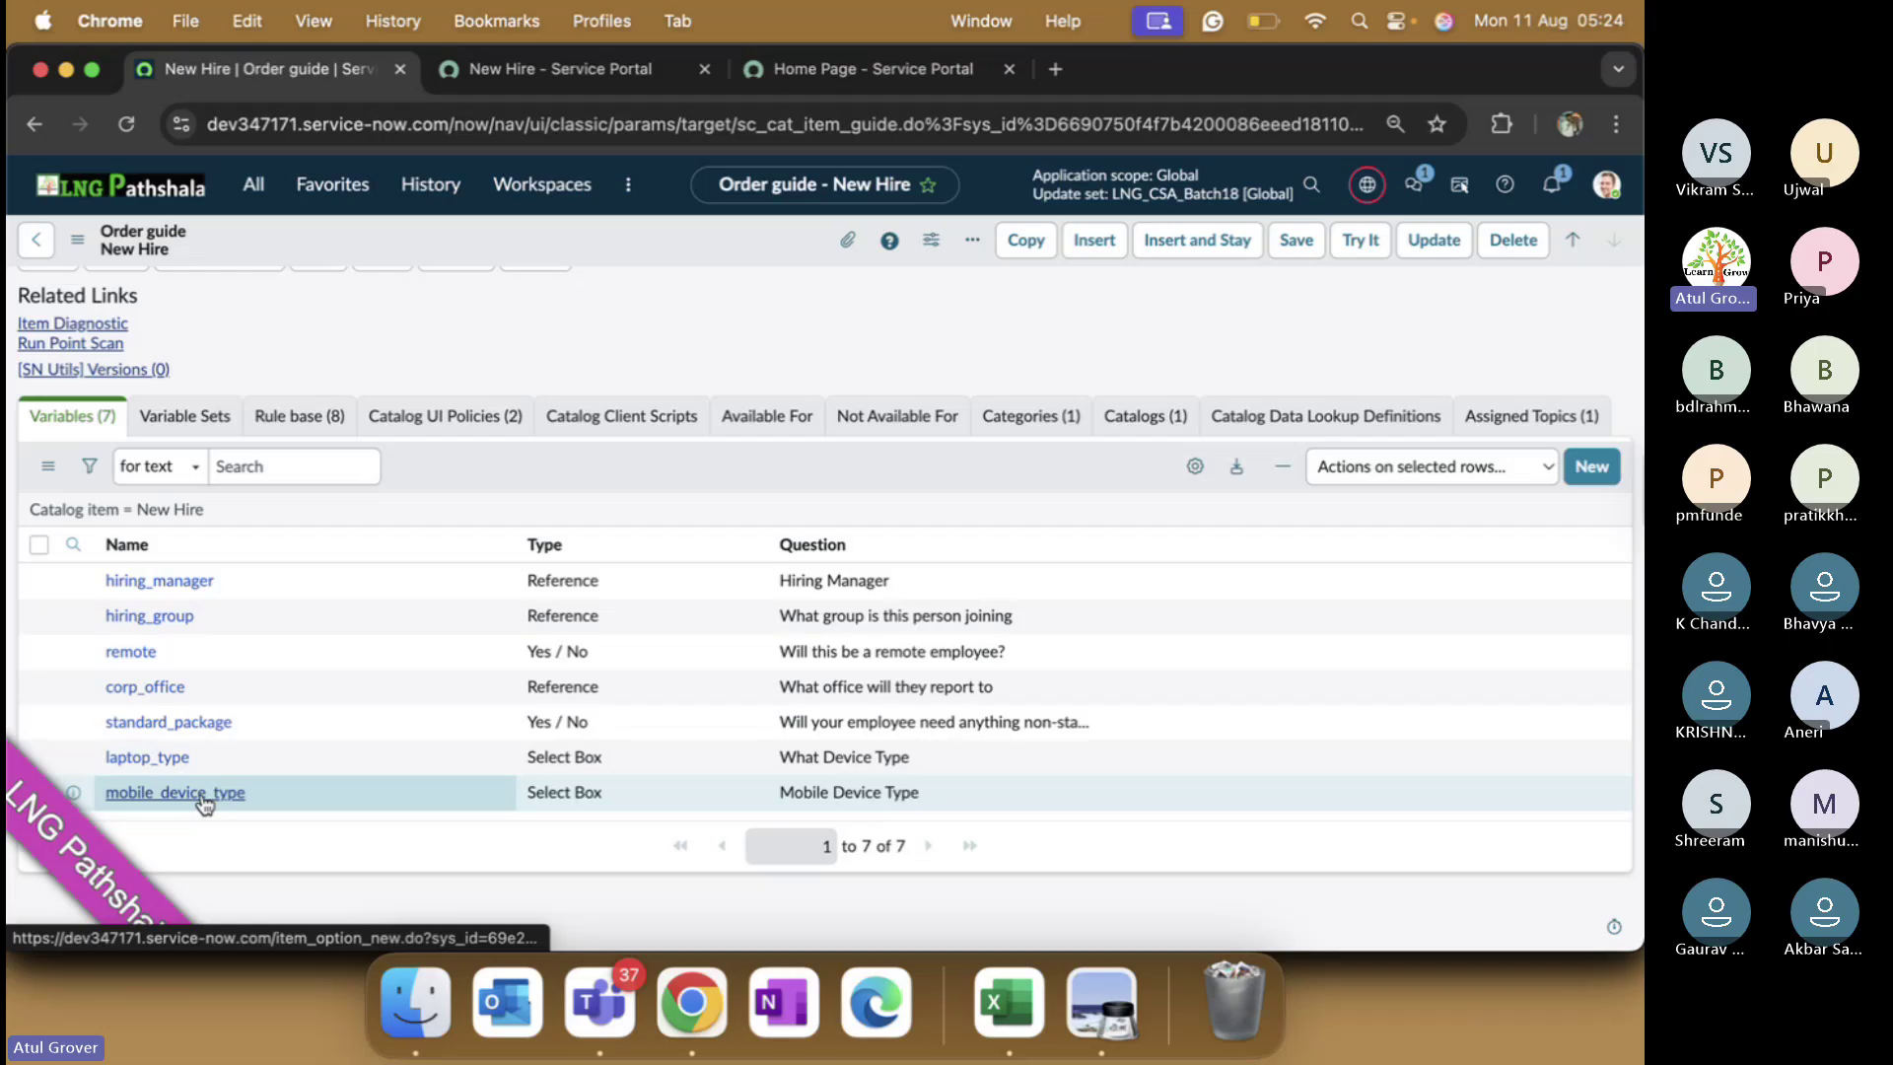
- Open the laptop_type variable, leaving the order guide without saving, and examine its question choices
left_click(158, 757)
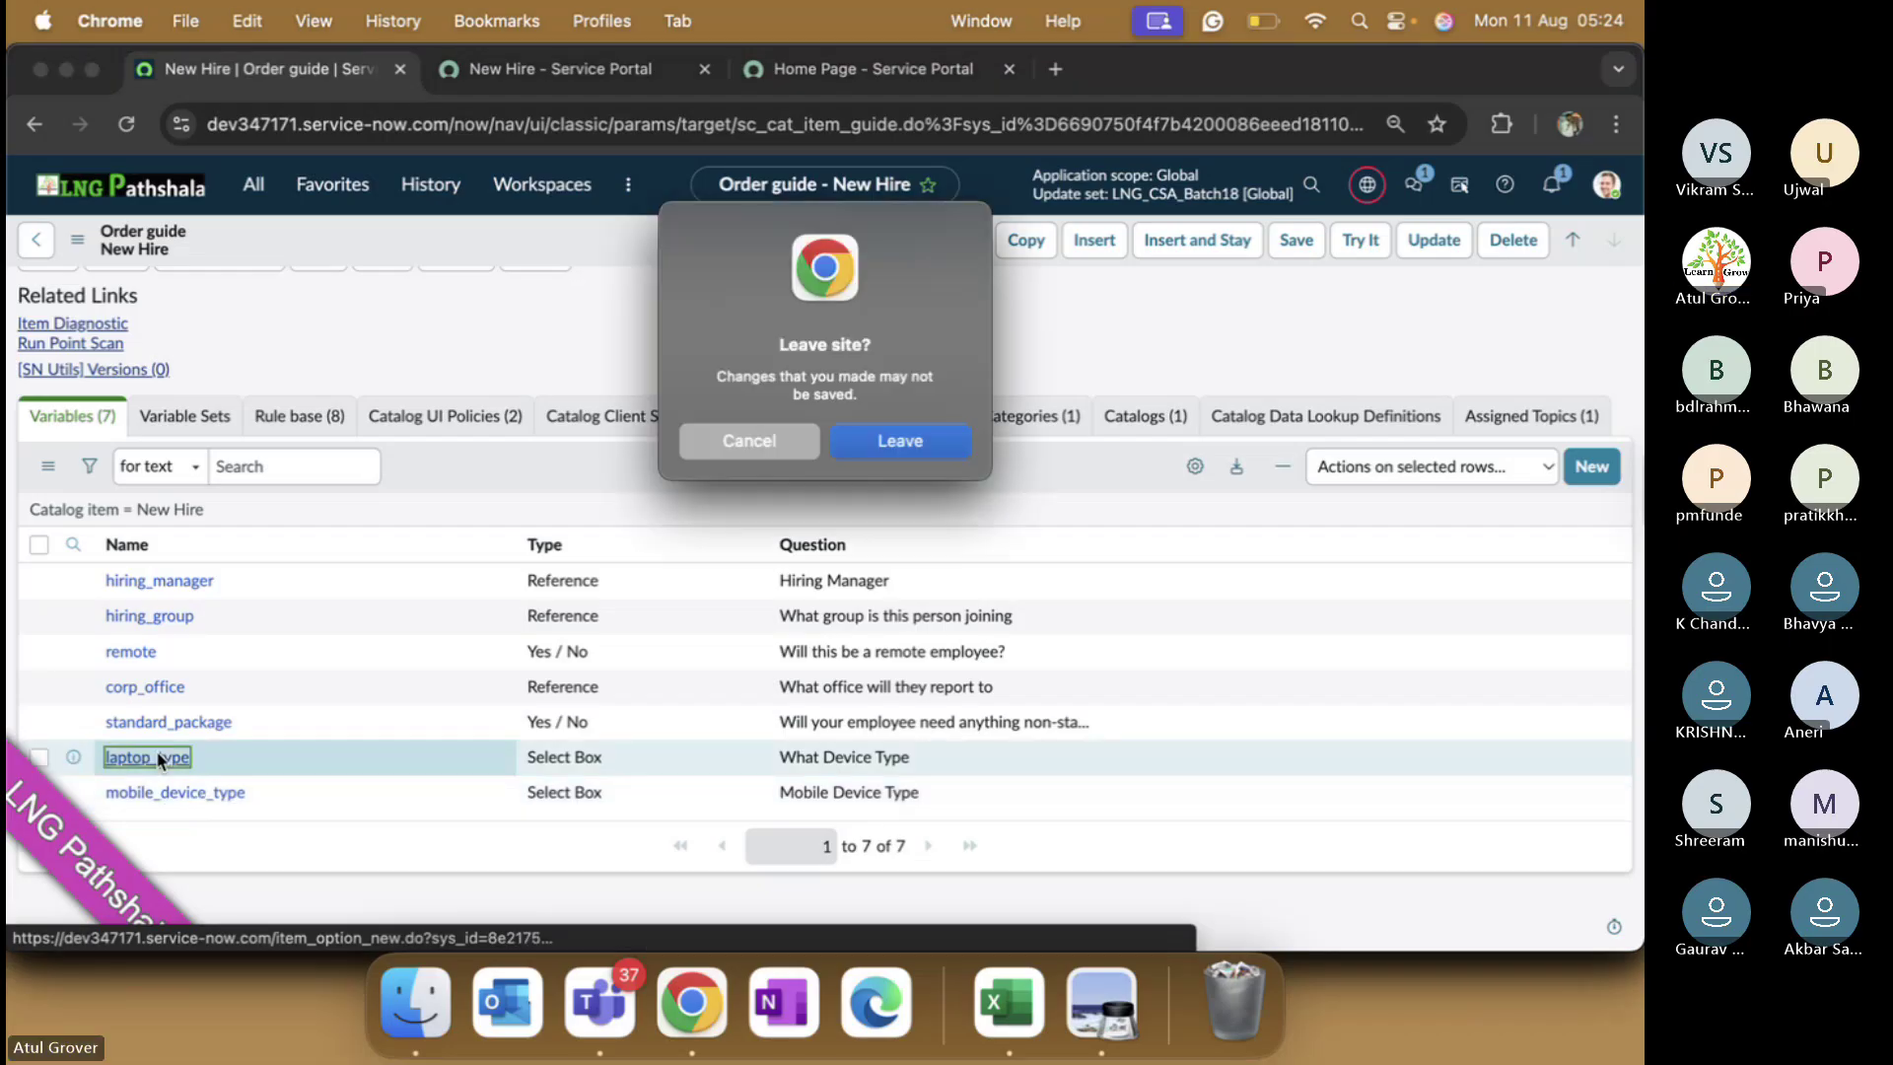
left_click(898, 452)
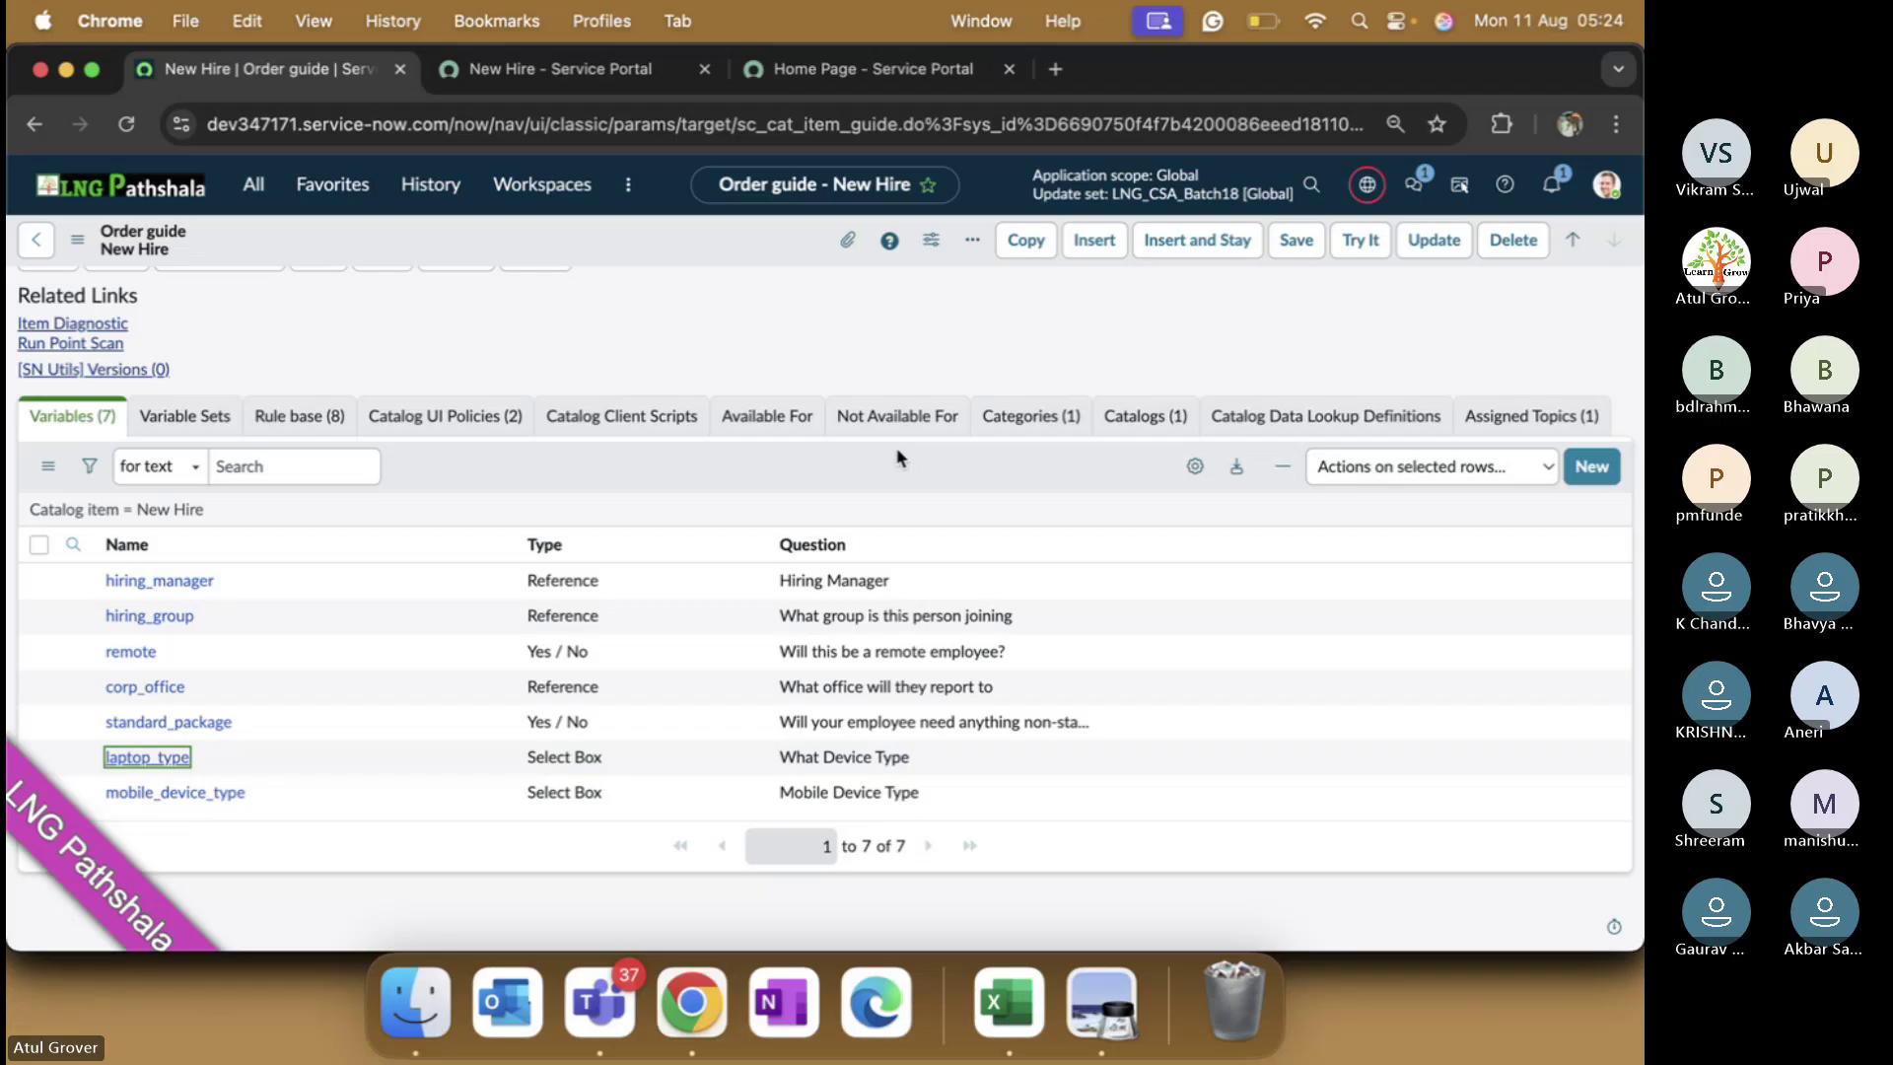
left_click(150, 757)
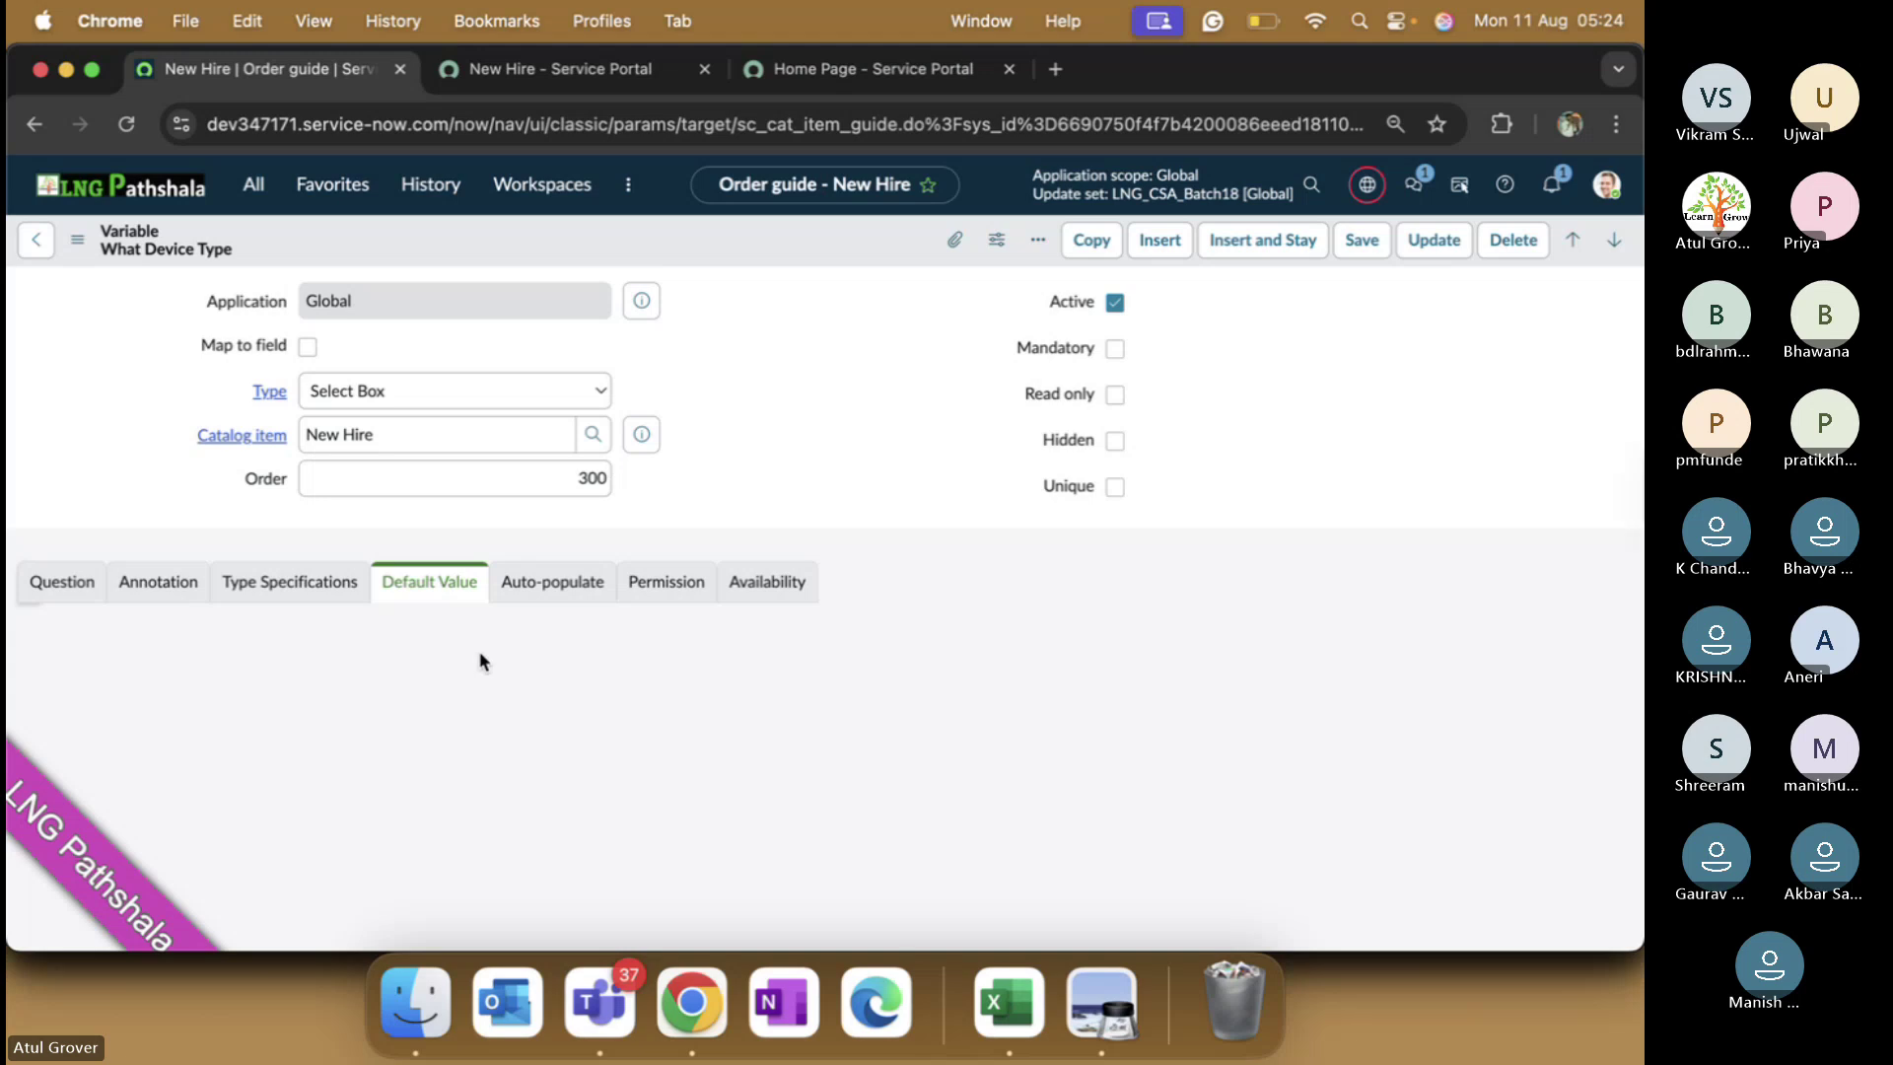
scroll(337, 629, "down", 2)
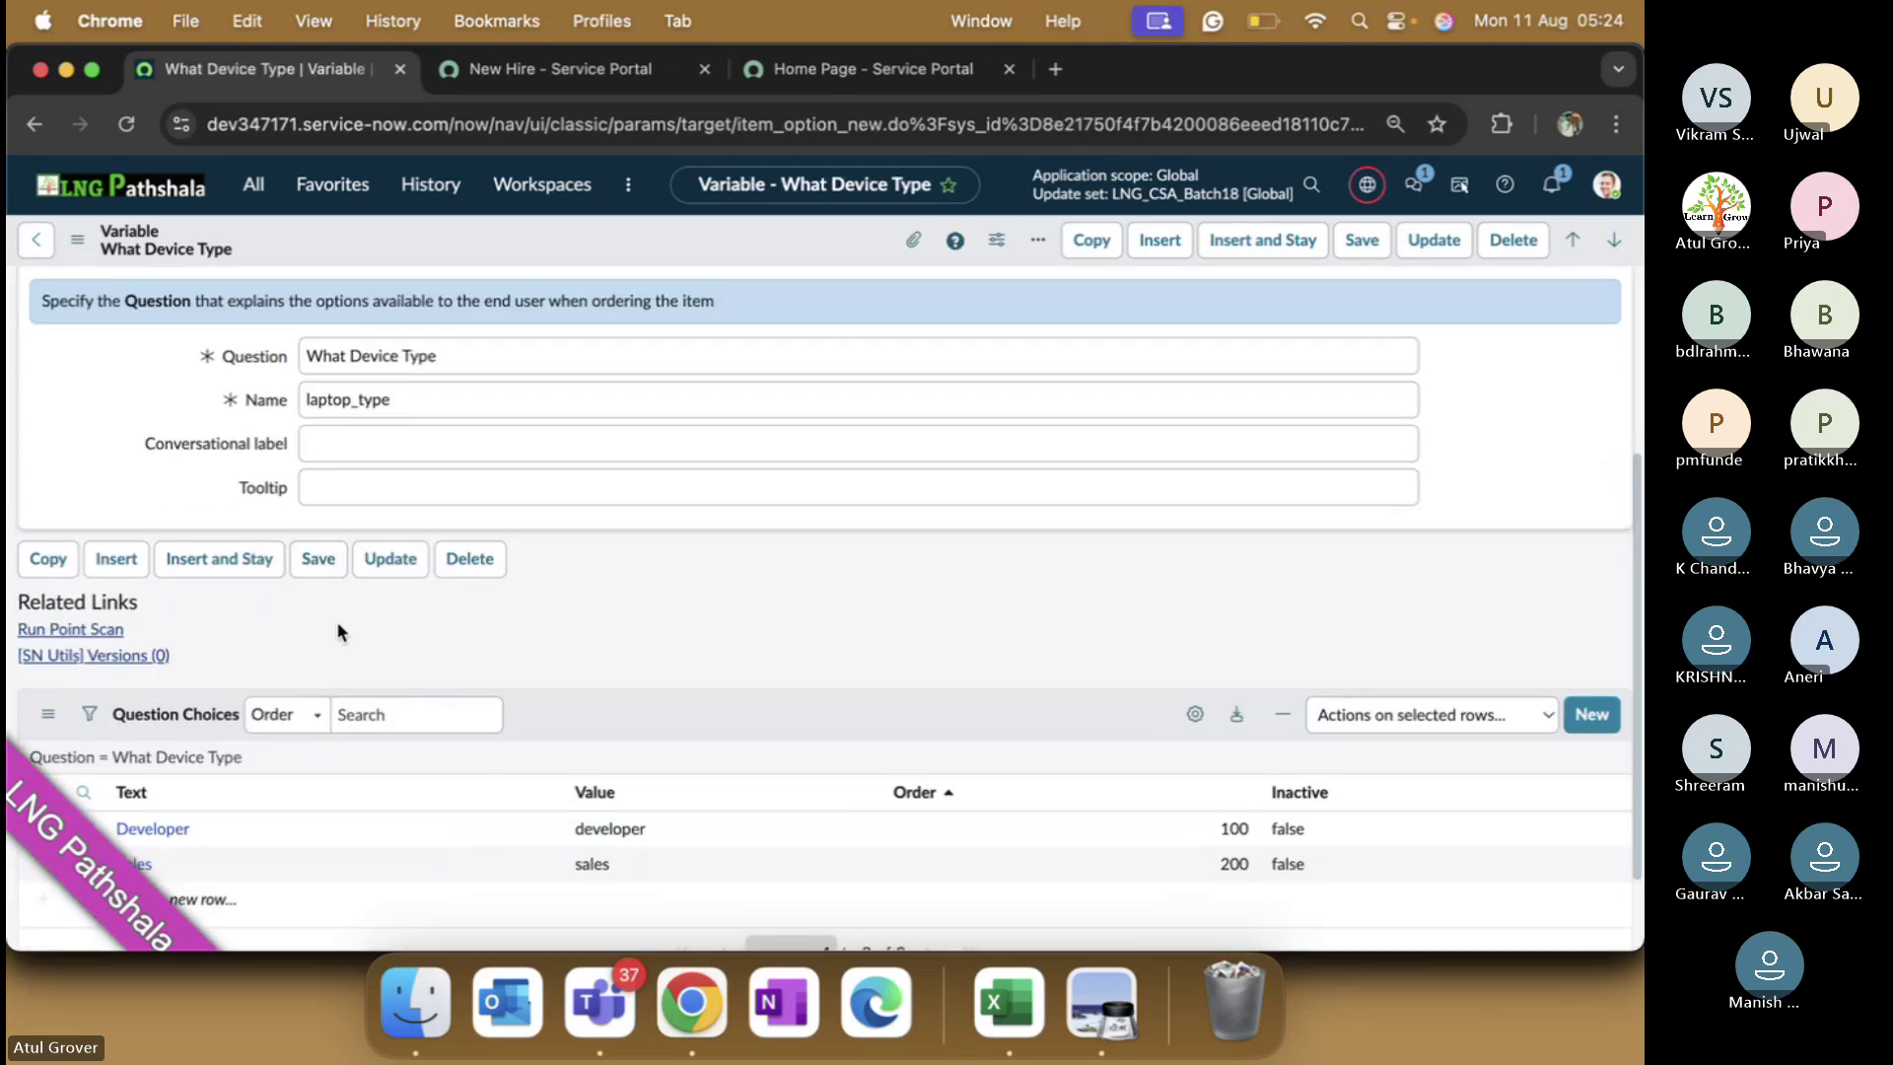
scroll(337, 630, "down", 2)
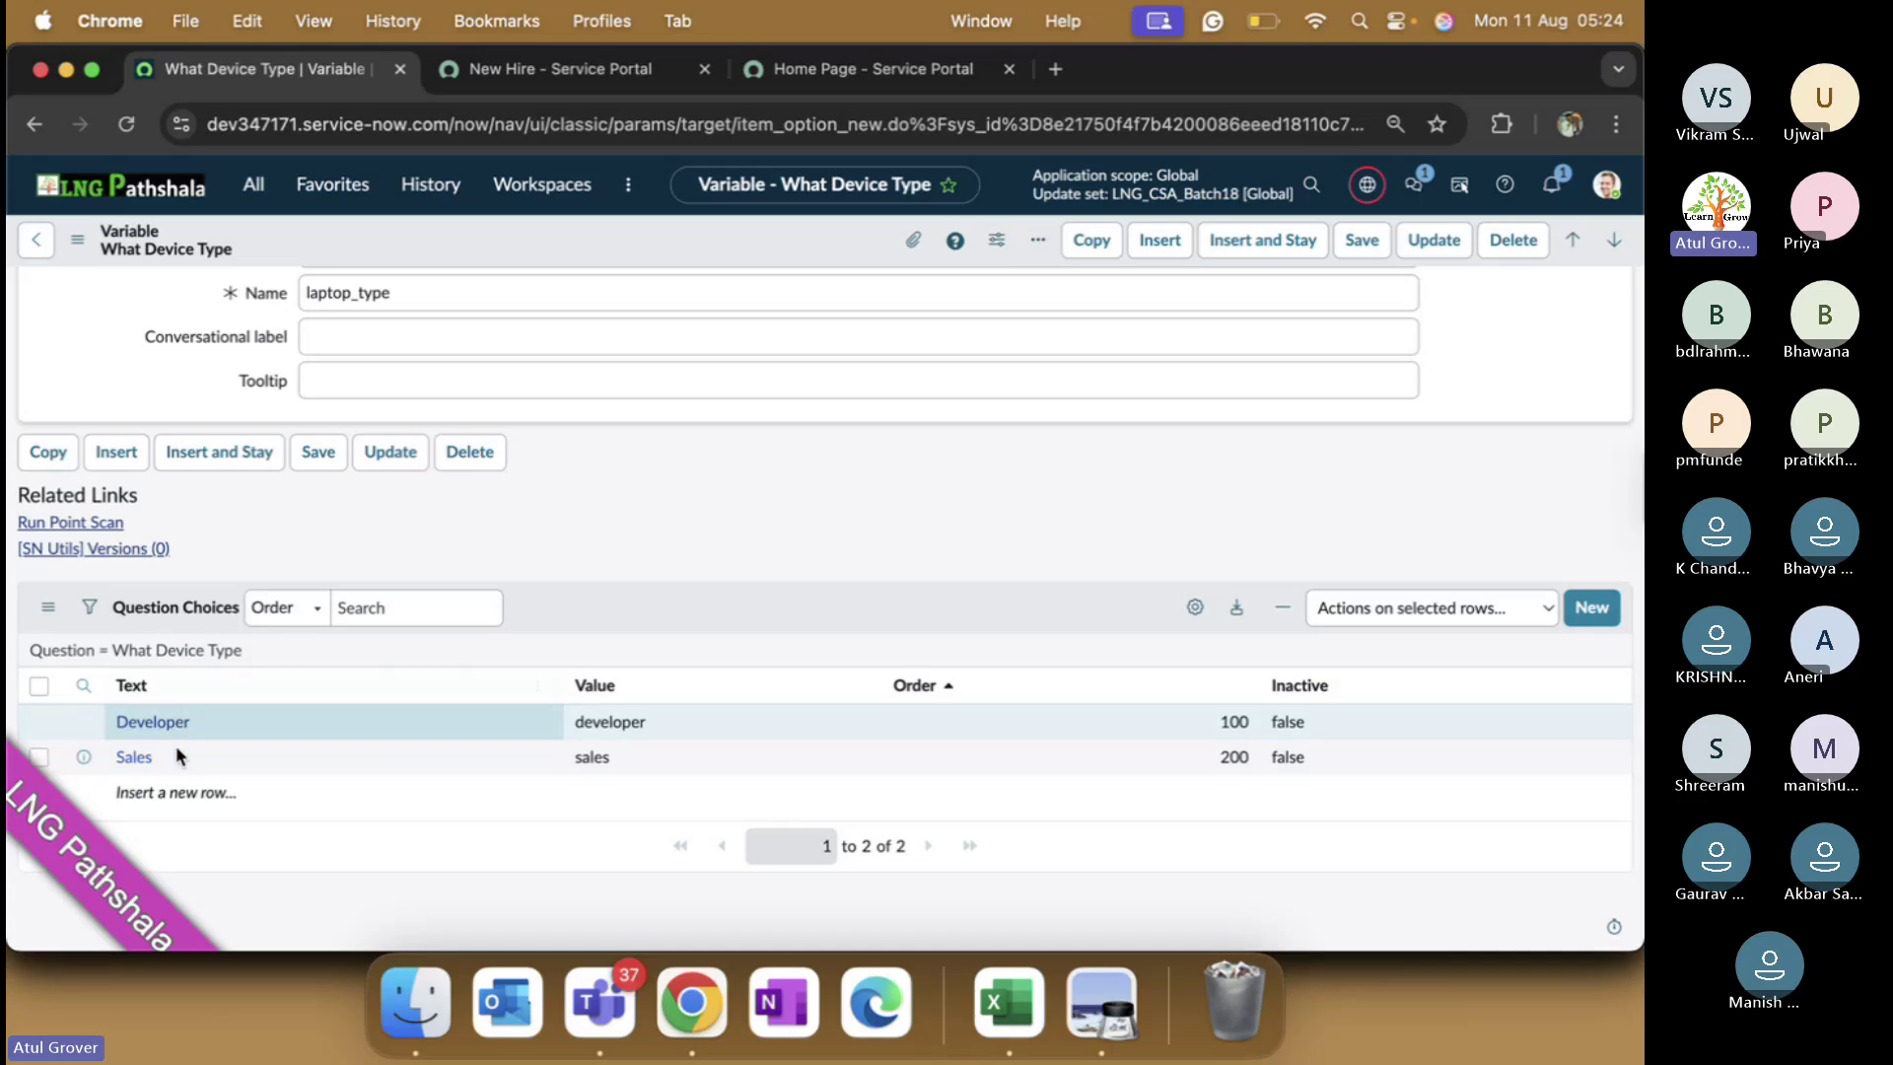
- Review the What Device Type variable's Annotation, Type Specifications and Default Value settings and return to the order guide's variables list
scroll(266, 705, "up", 8)
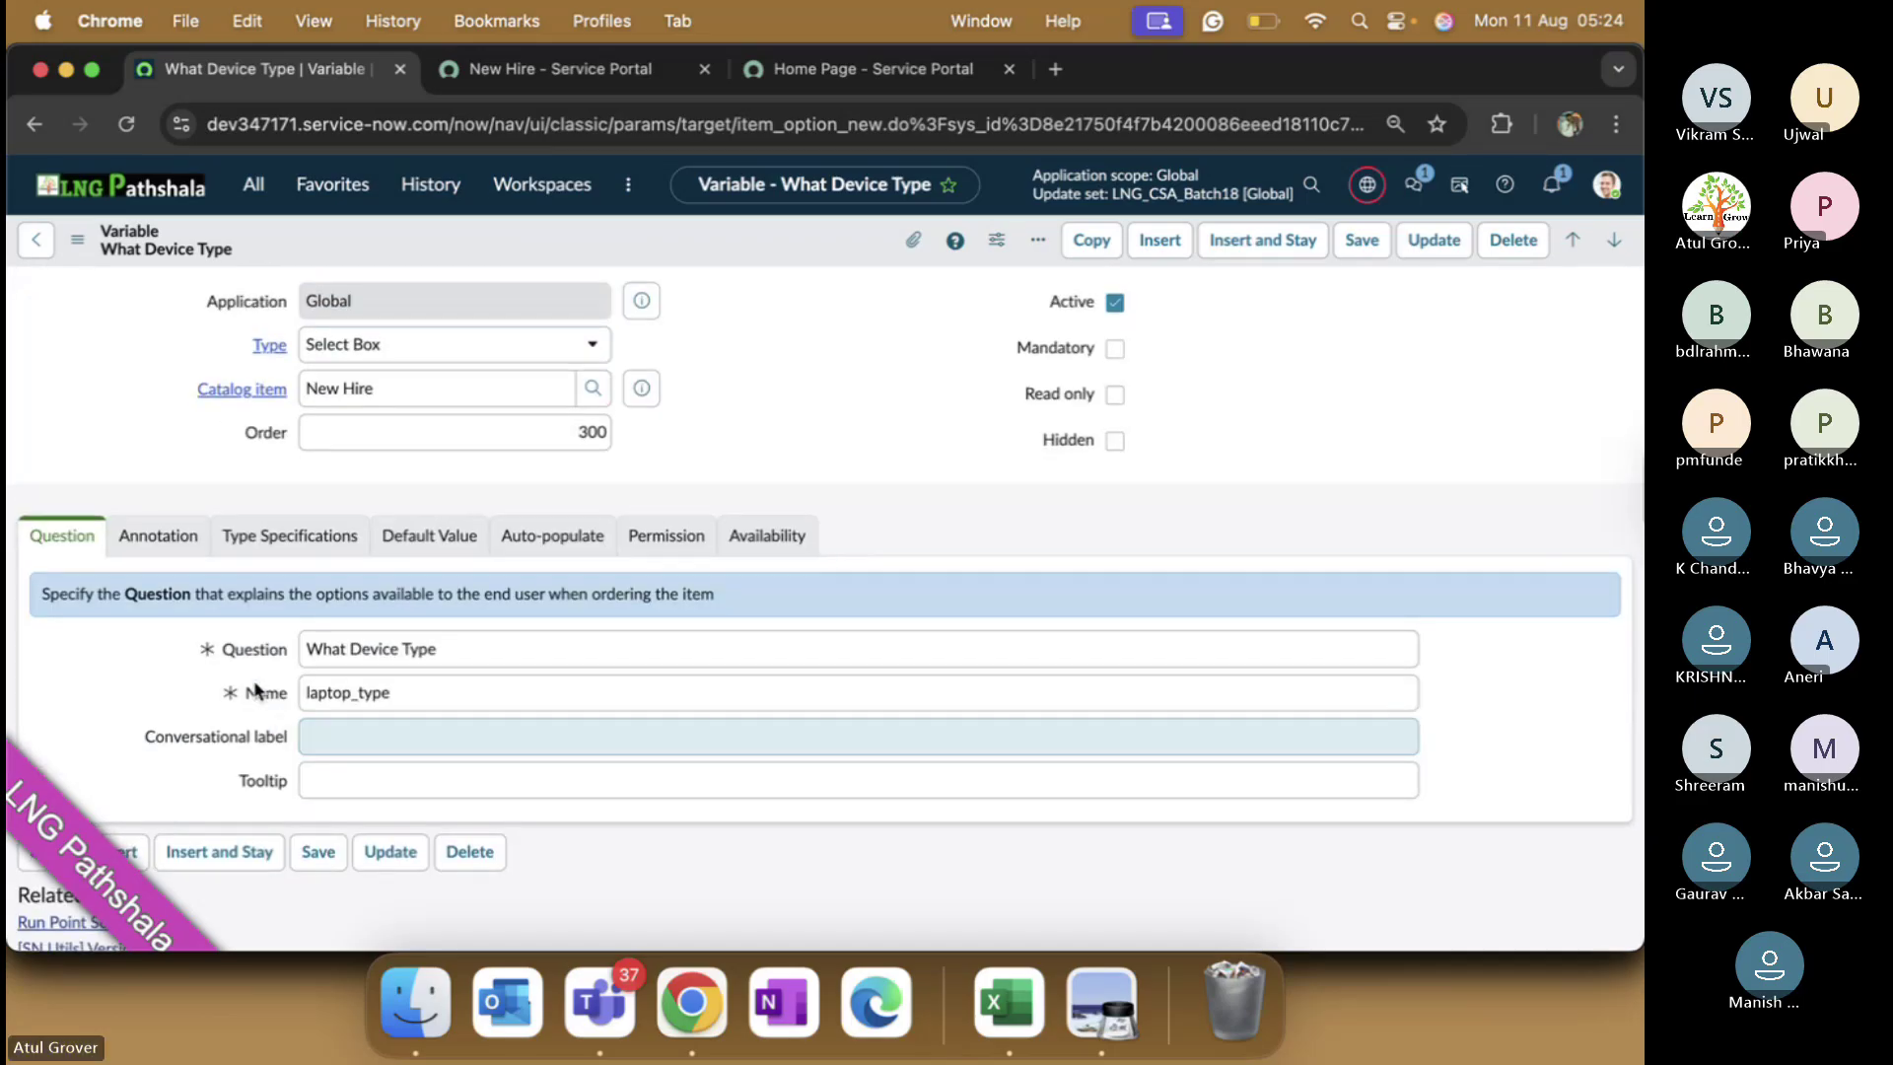
left_click(162, 555)
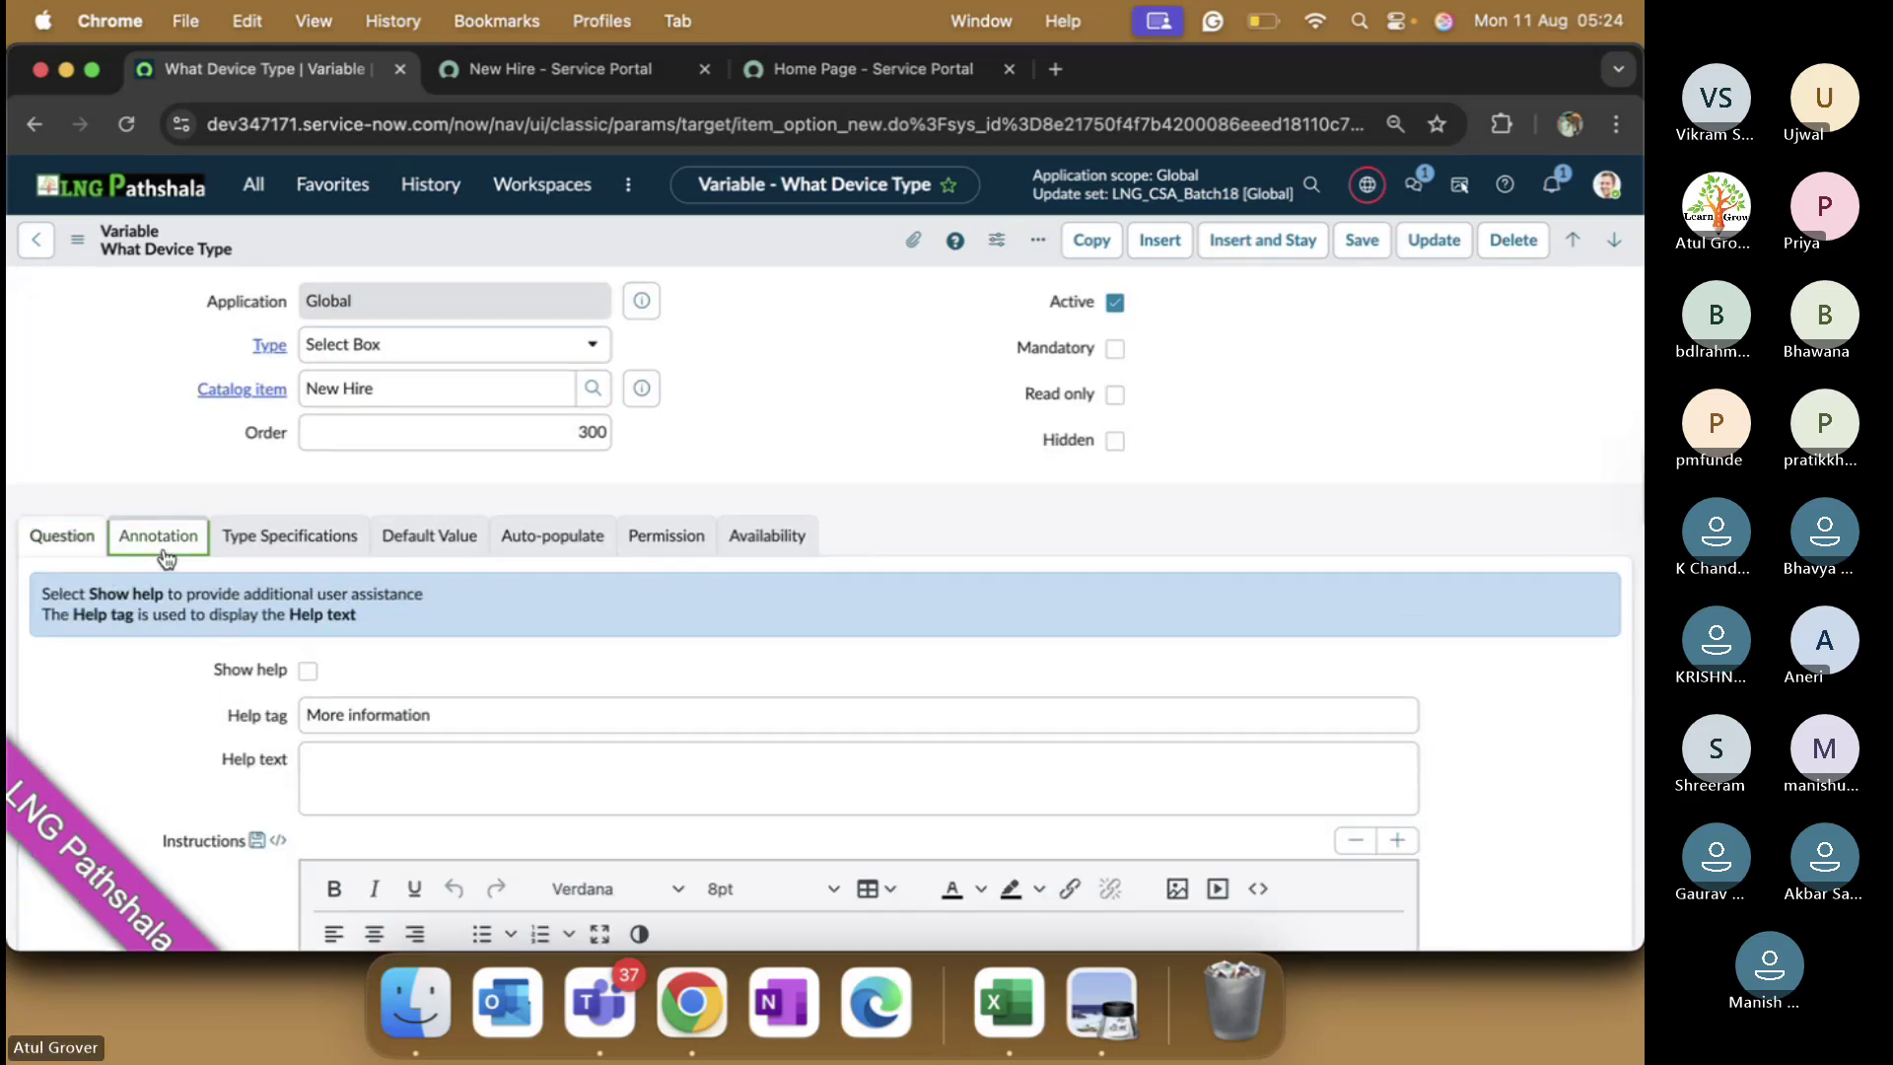
left_click(287, 542)
left_click(427, 549)
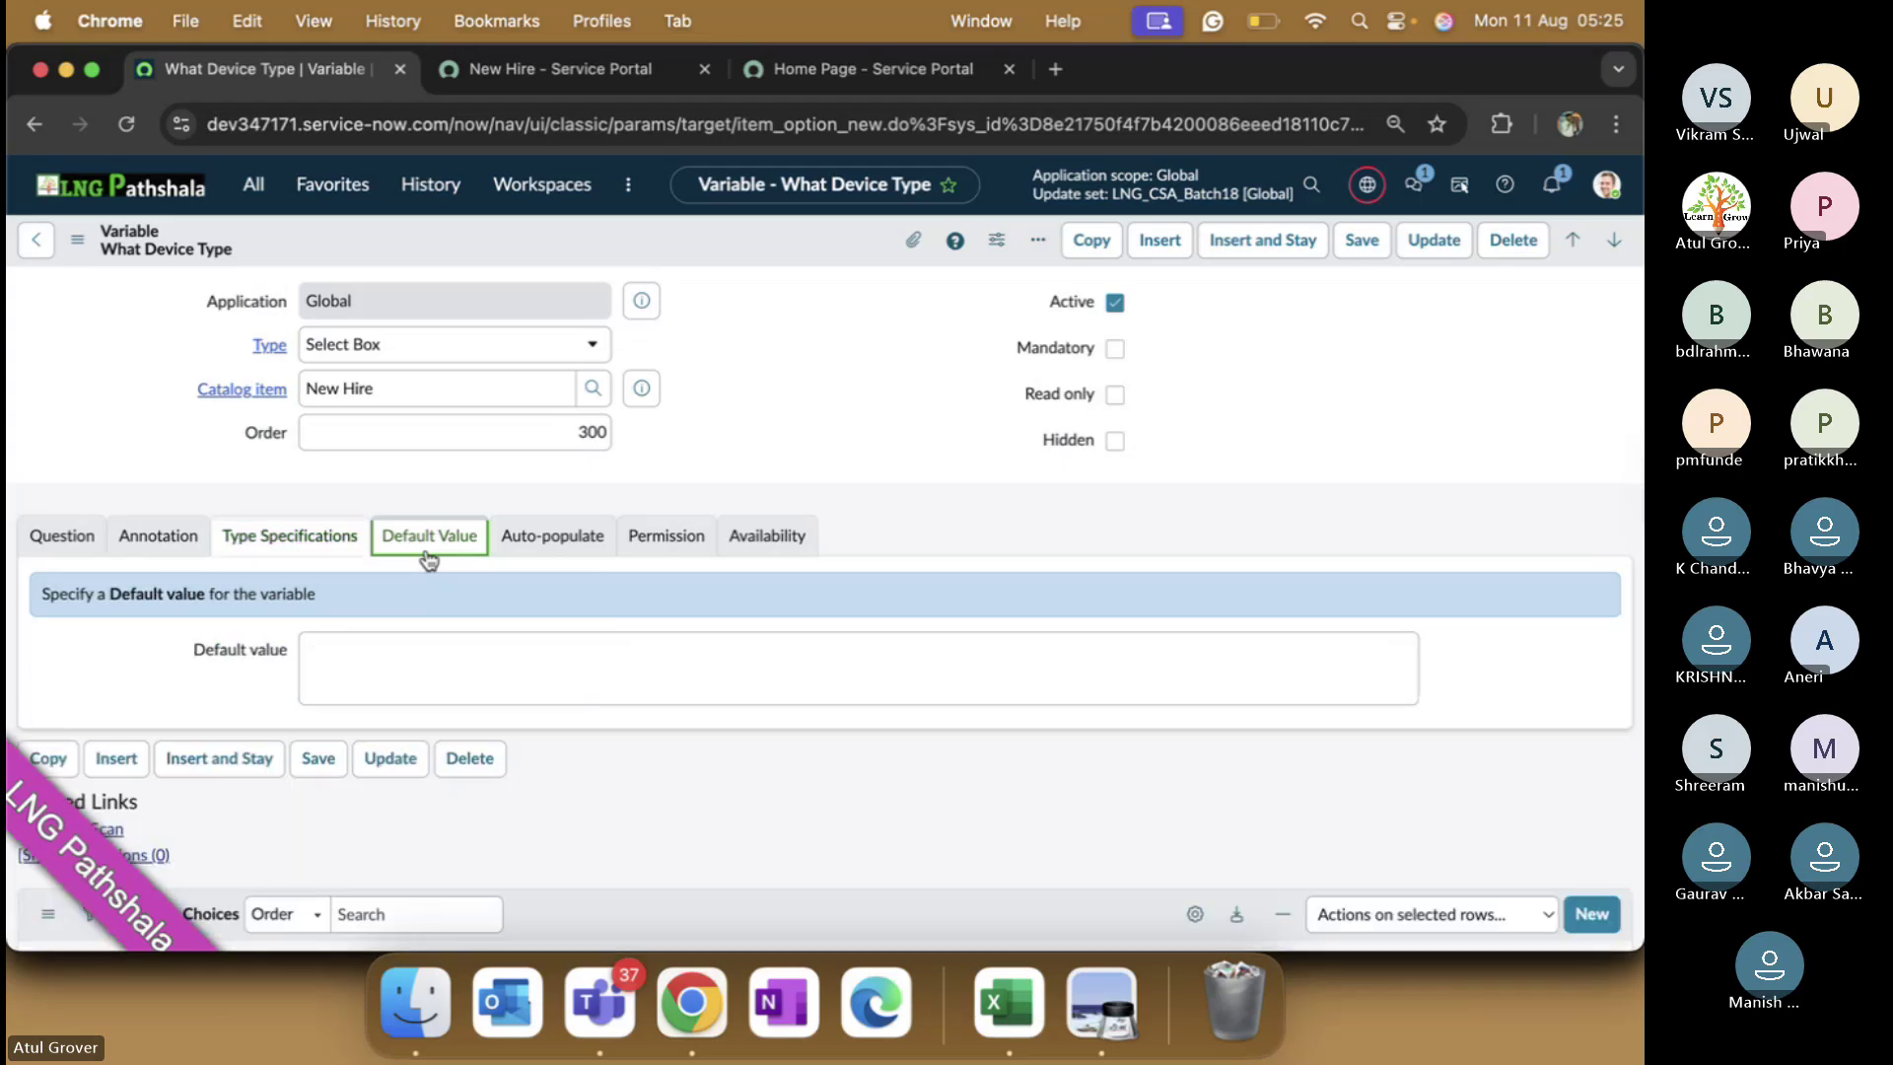
left_click(34, 243)
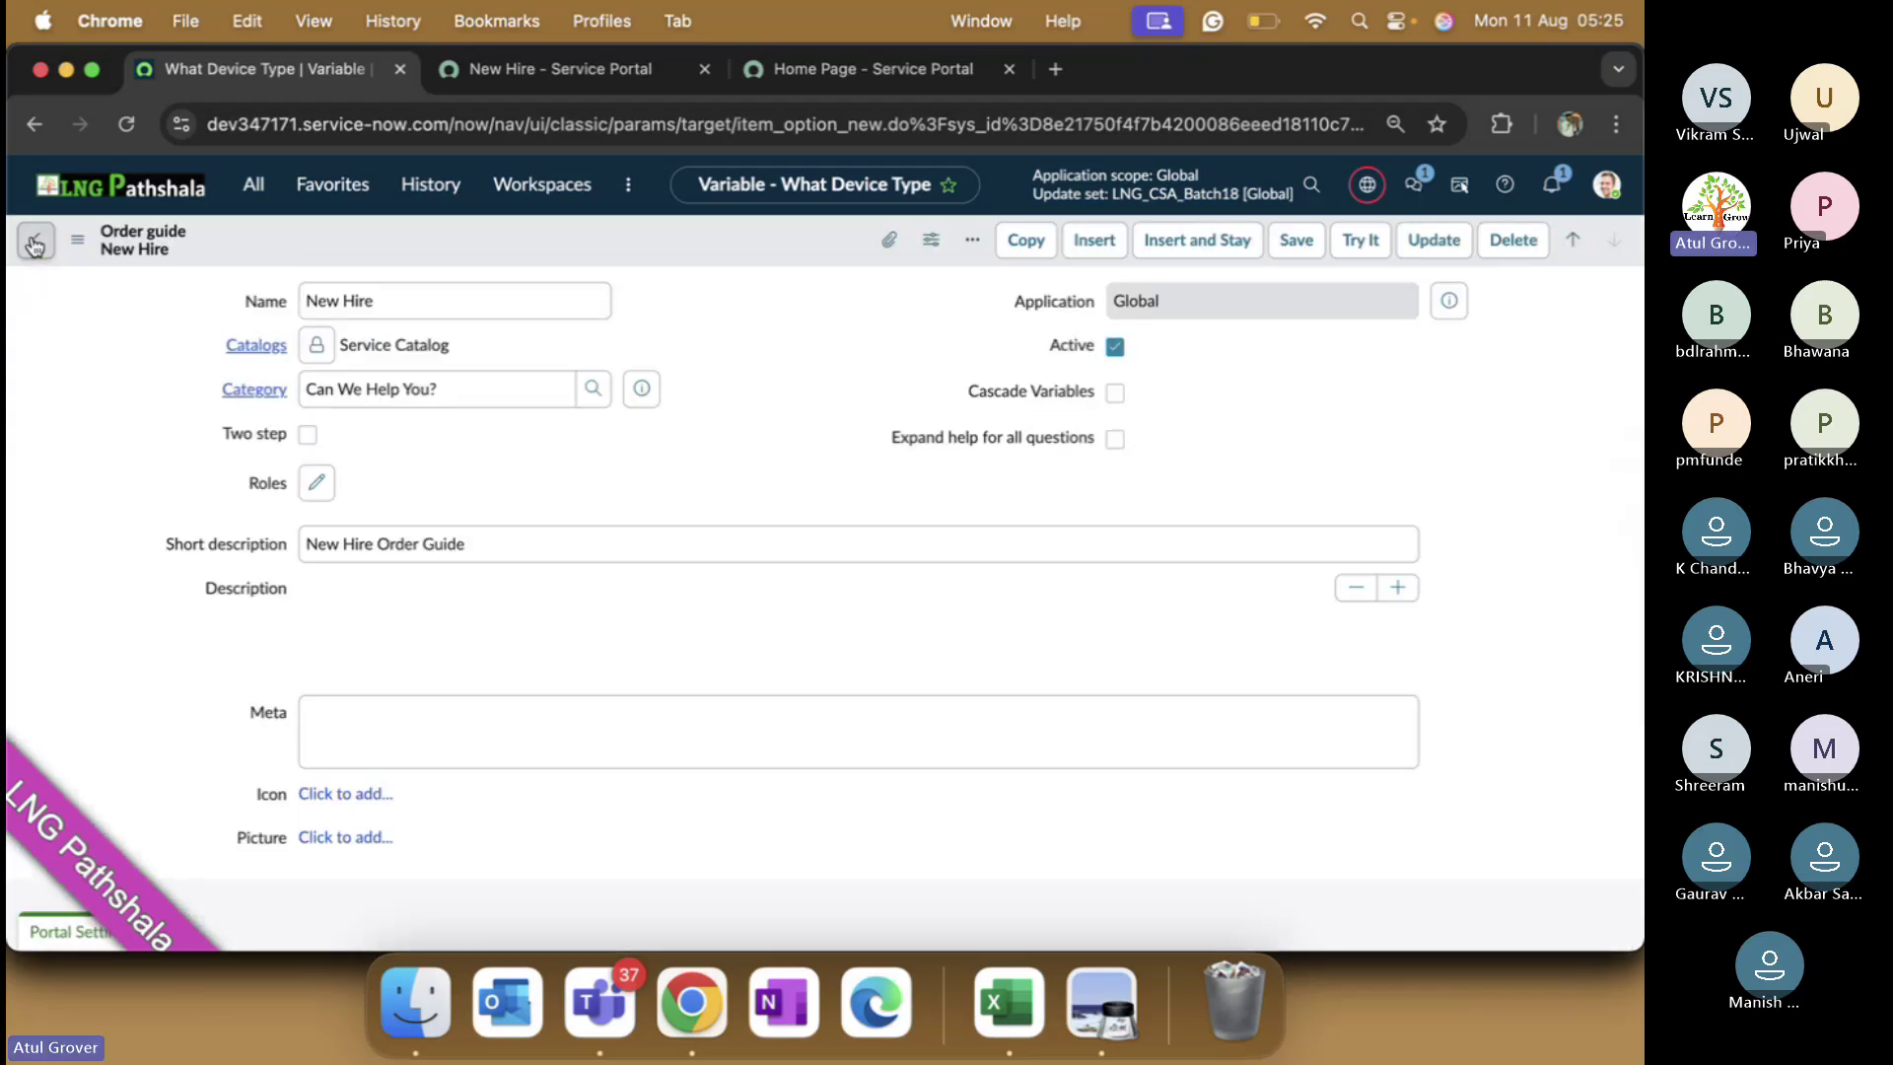
scroll(872, 688, "down", 5)
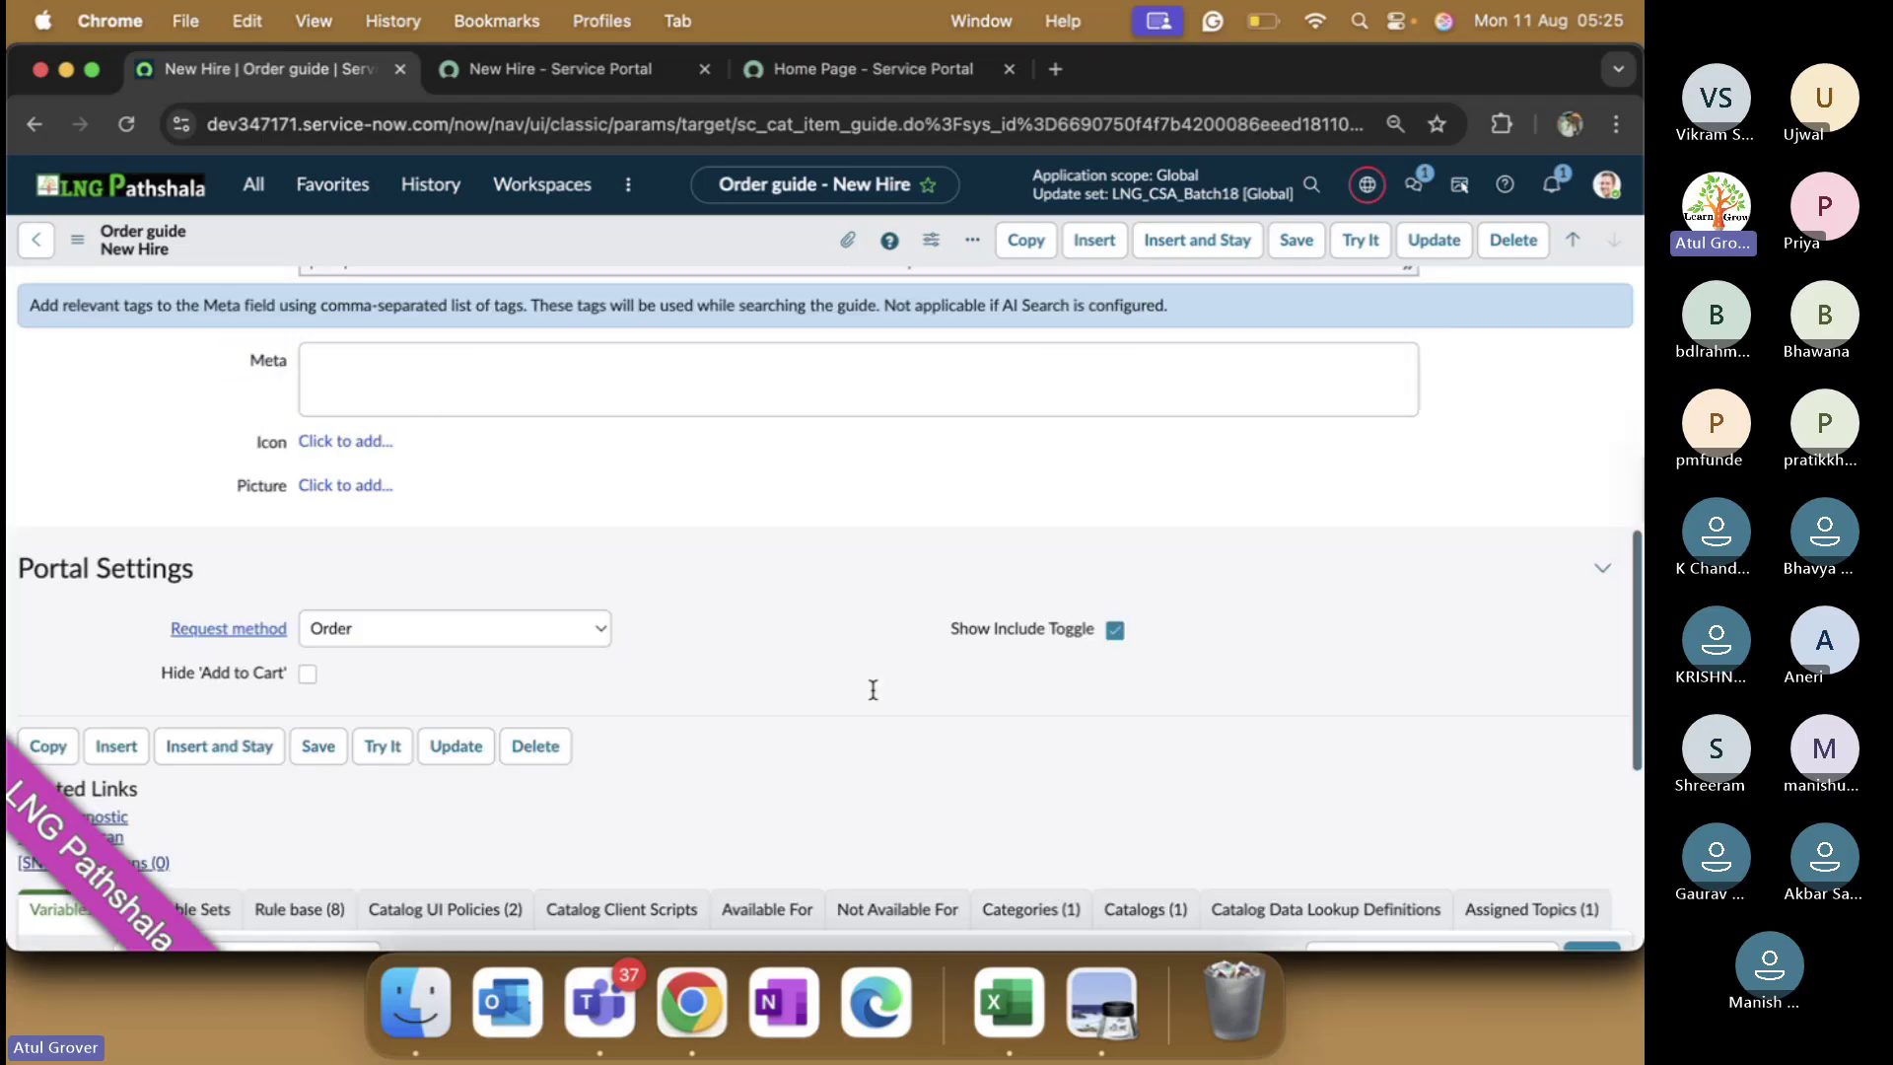
scroll(705, 596, "down", 5)
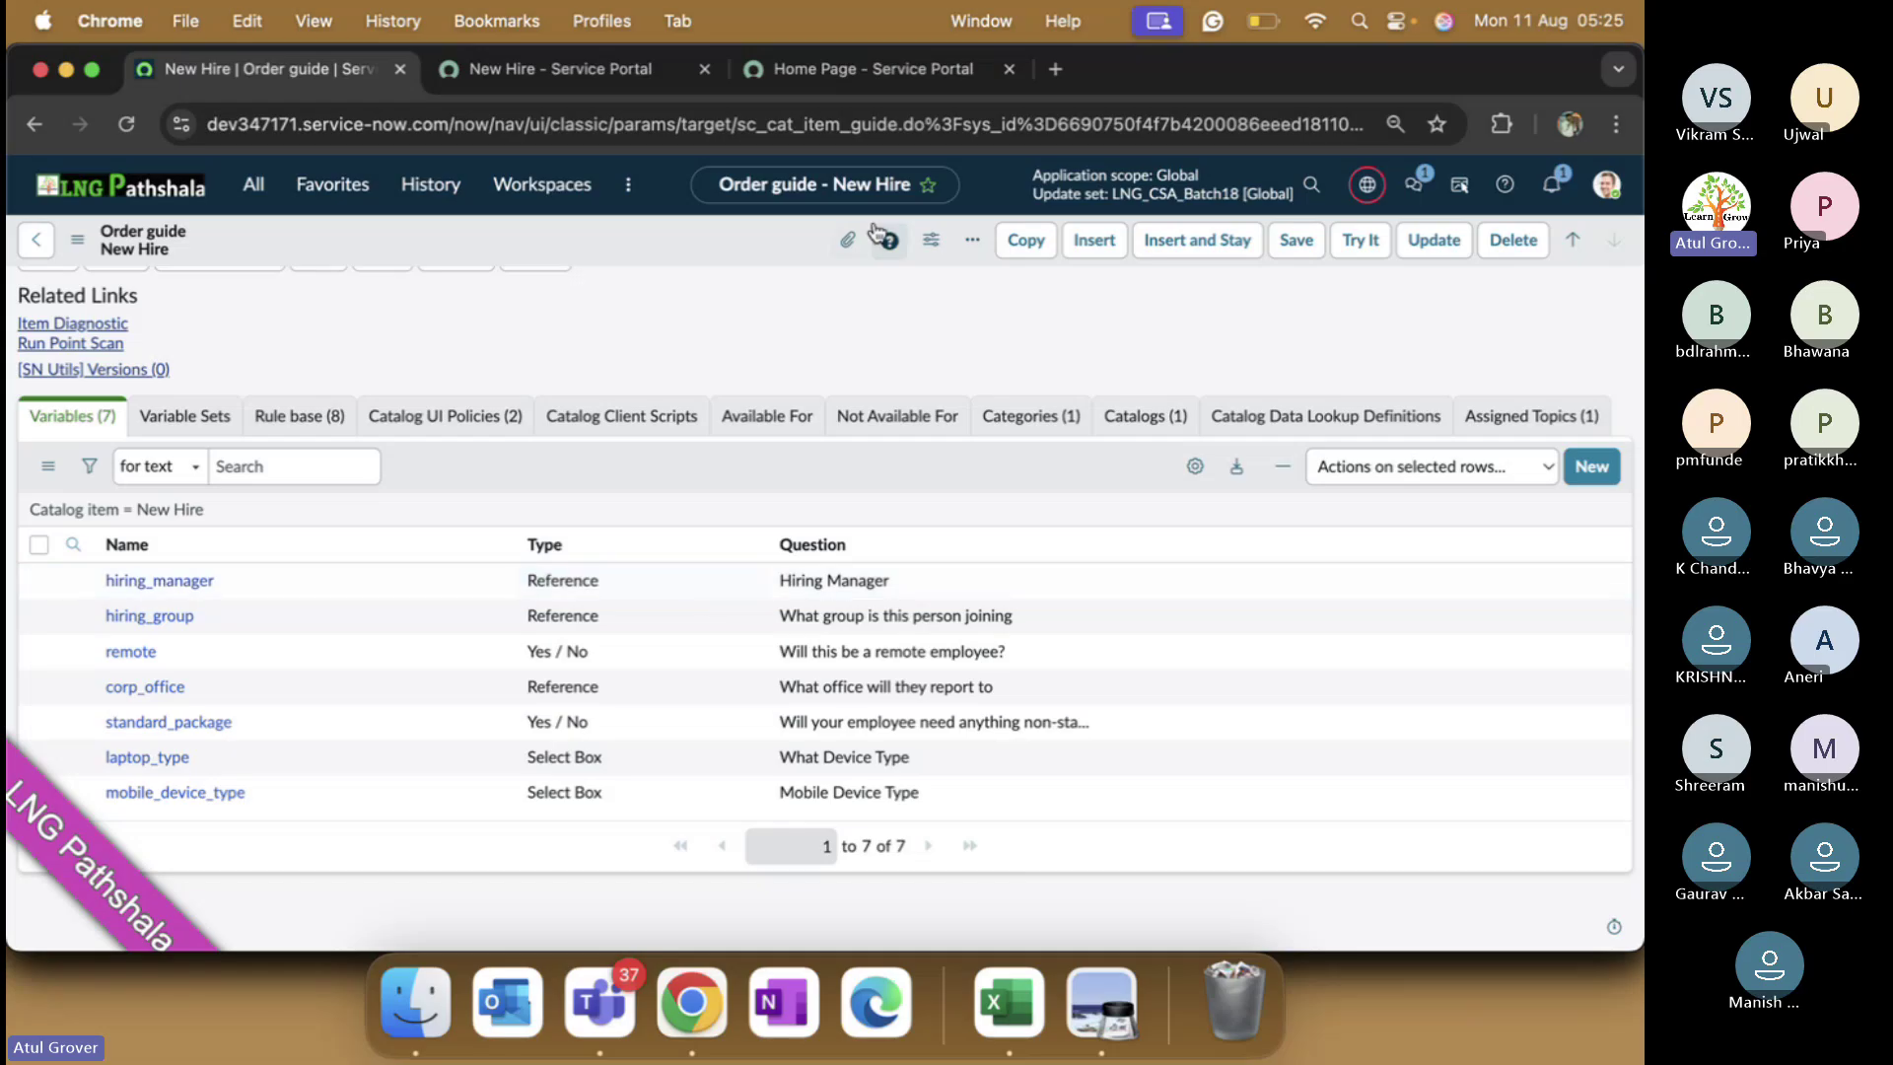
- In the portal's Describe Needs form, answer Yes to anything non-standard and choose Developer as the device type
left_click(572, 71)
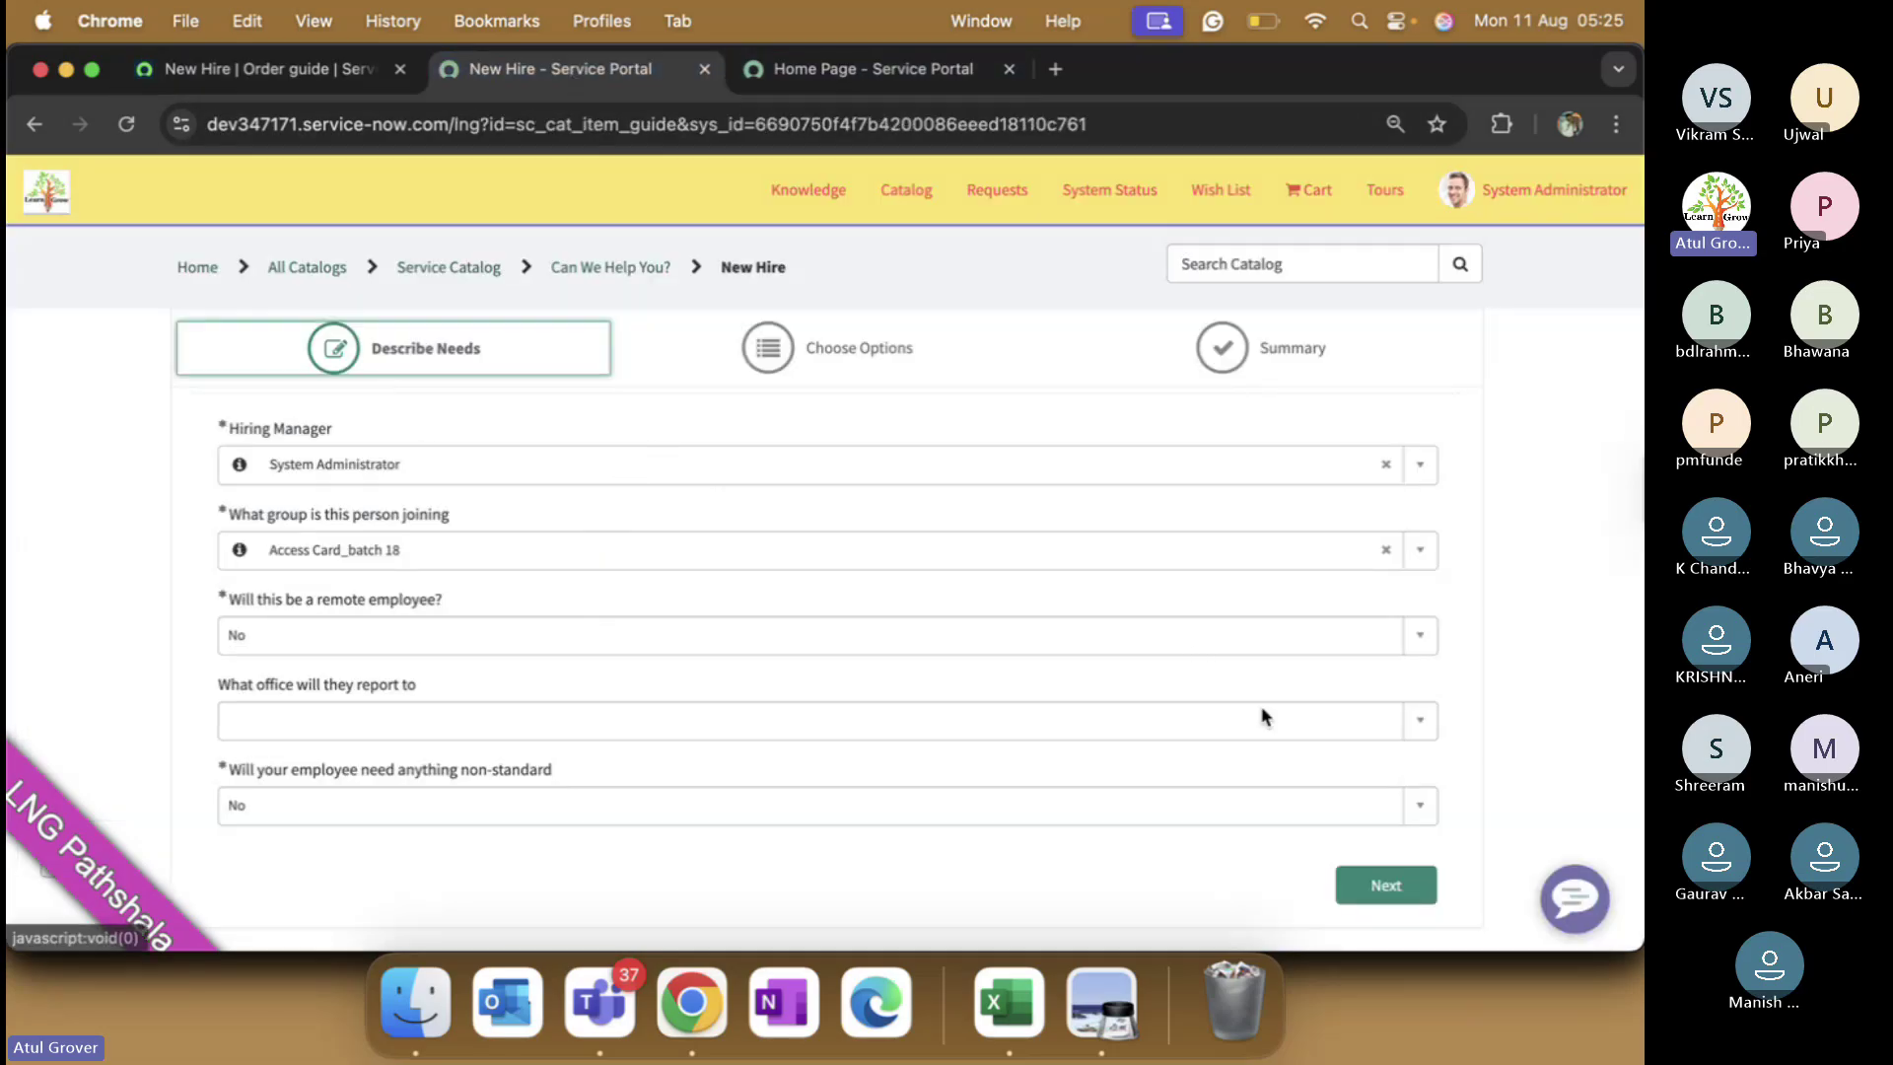
left_click(446, 806)
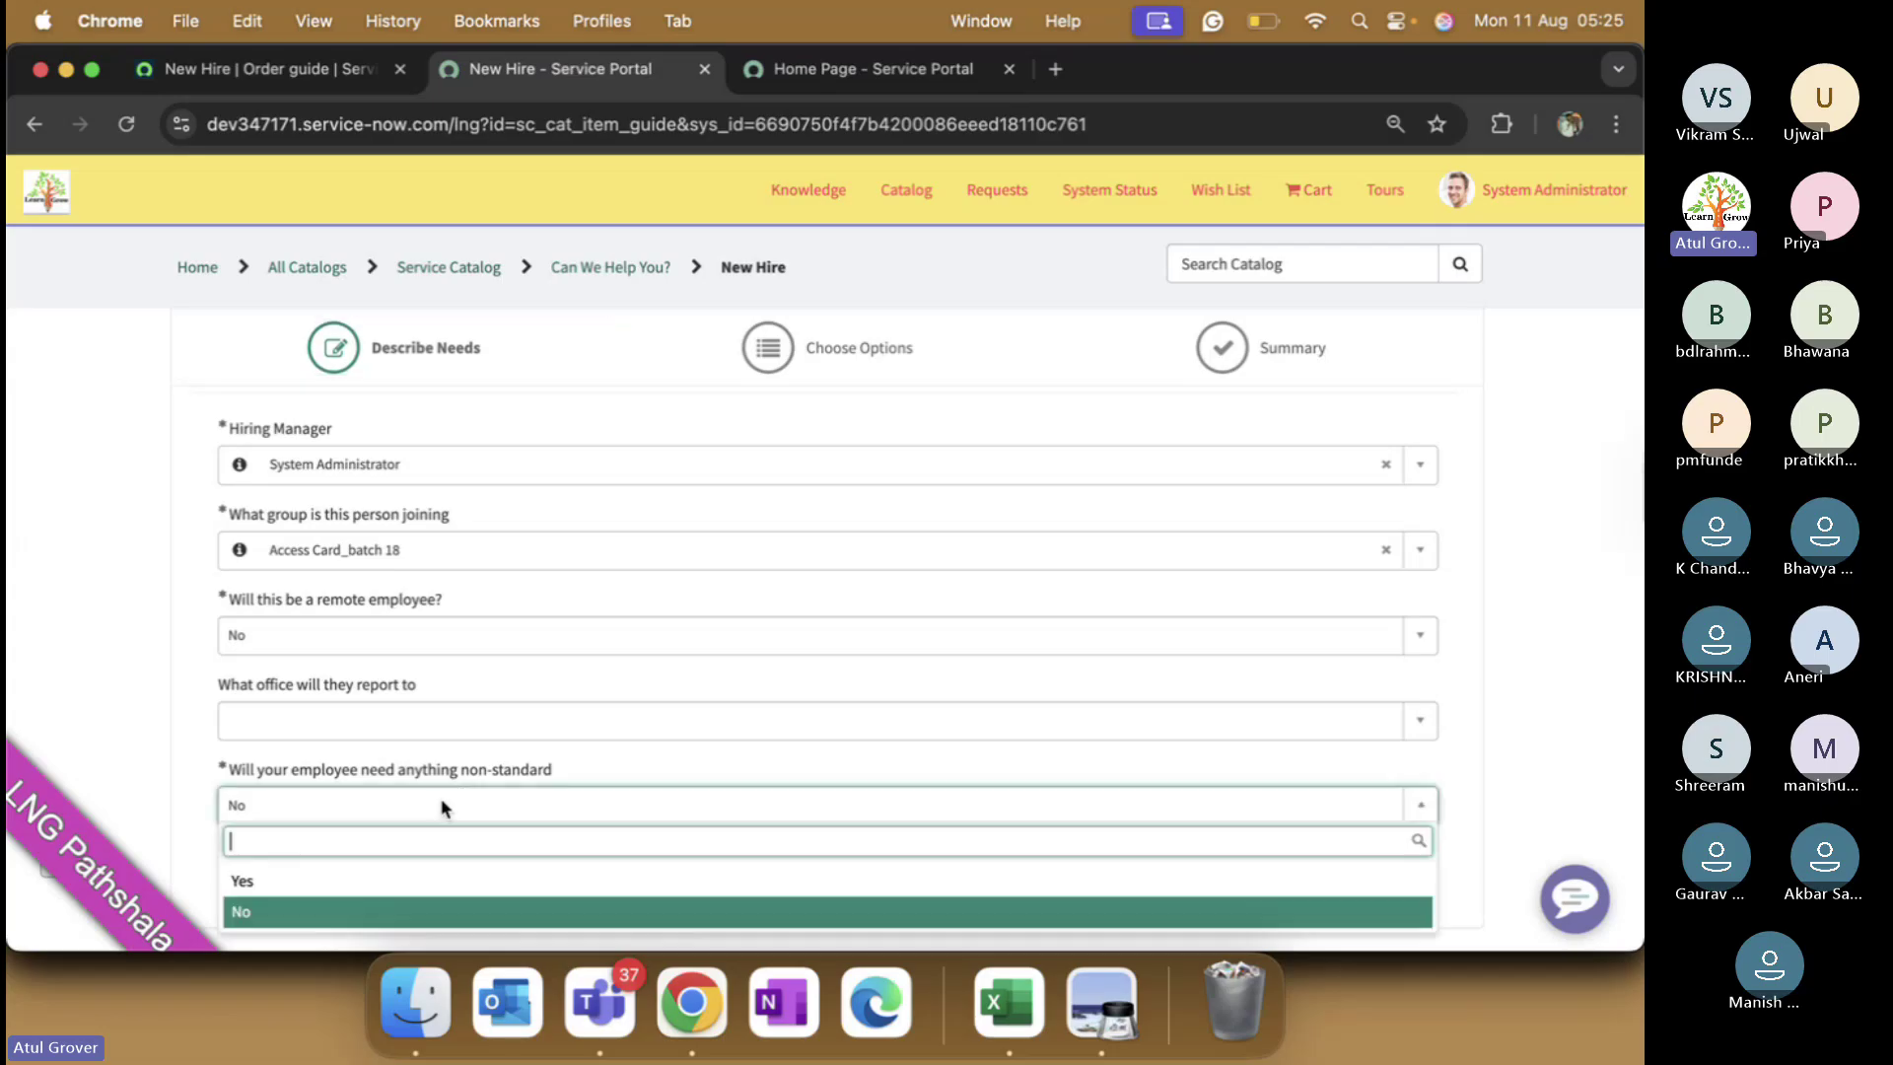
left_click(315, 881)
left_click(316, 890)
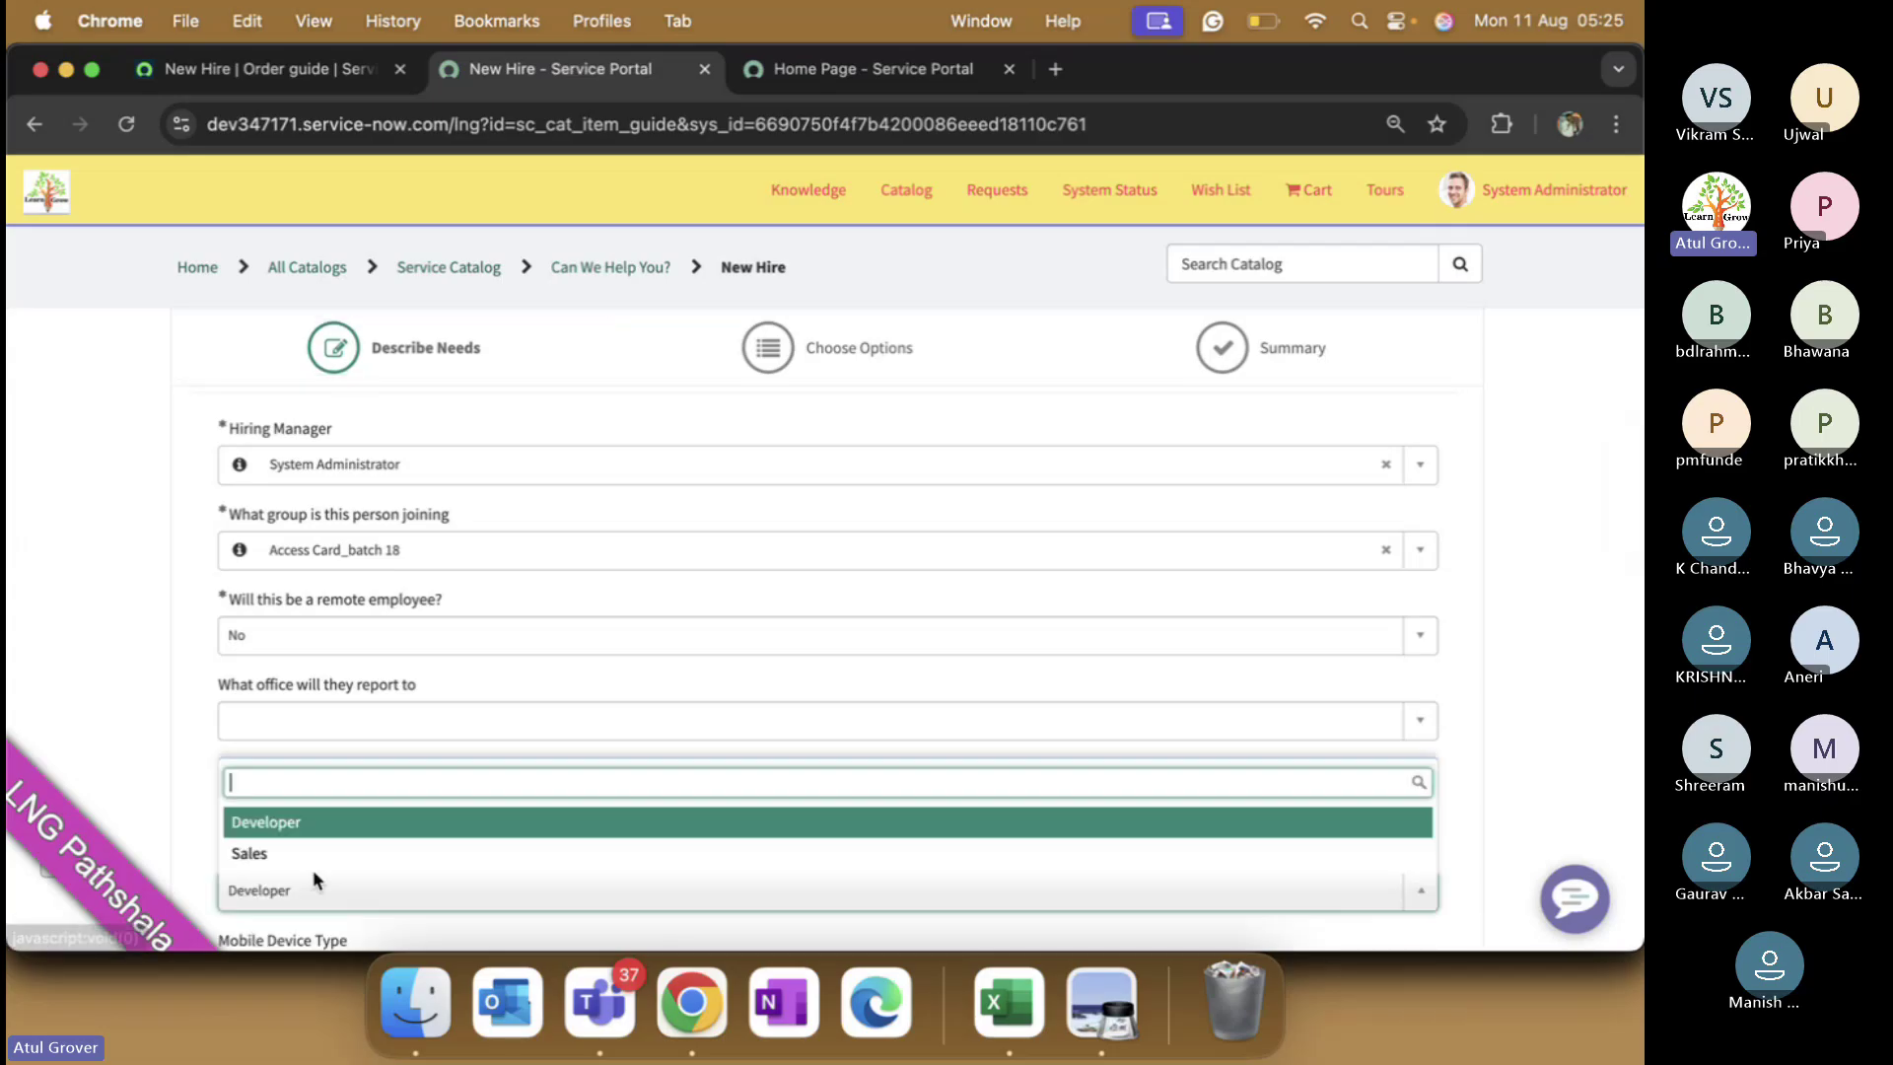
left_click(316, 822)
scroll(452, 785, "down", 3)
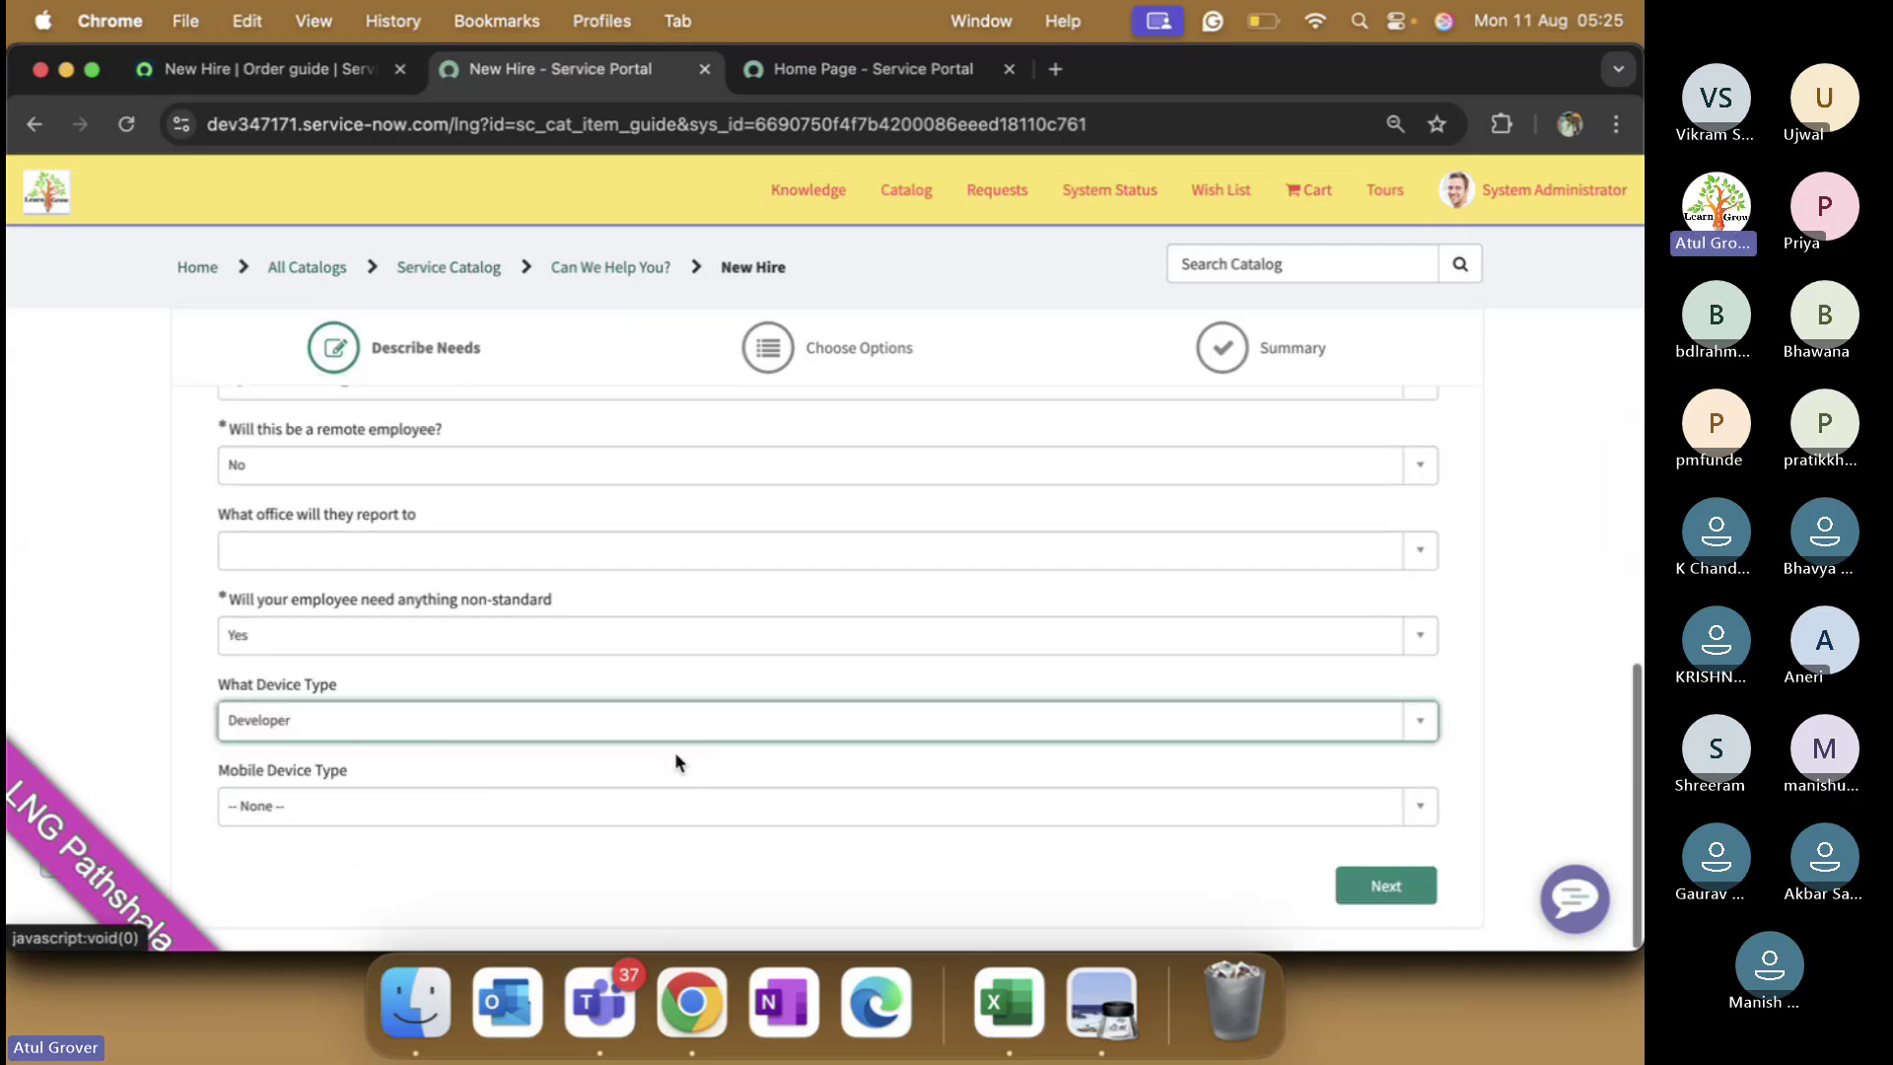
- Choose Android as the mobile device type and continue to Choose Options to review the included items
left_click(700, 794)
left_click(567, 764)
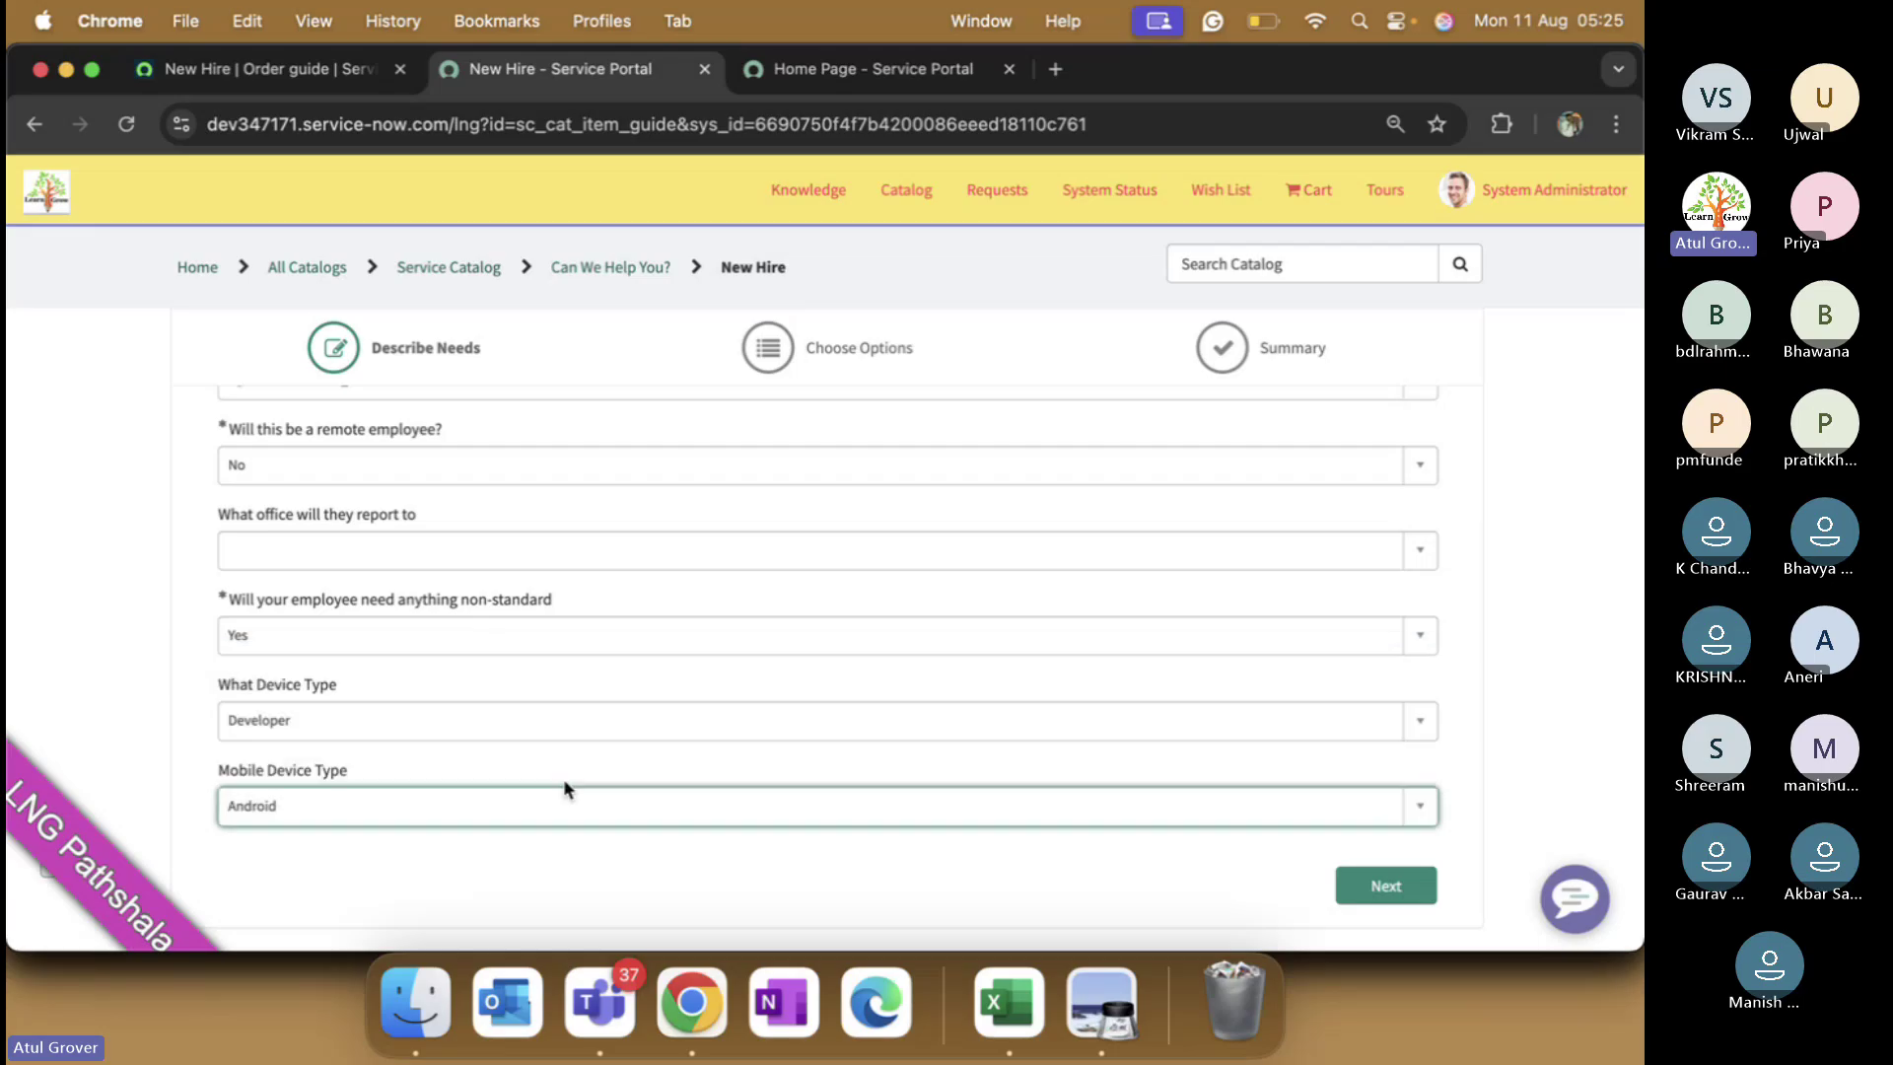
left_click(1369, 887)
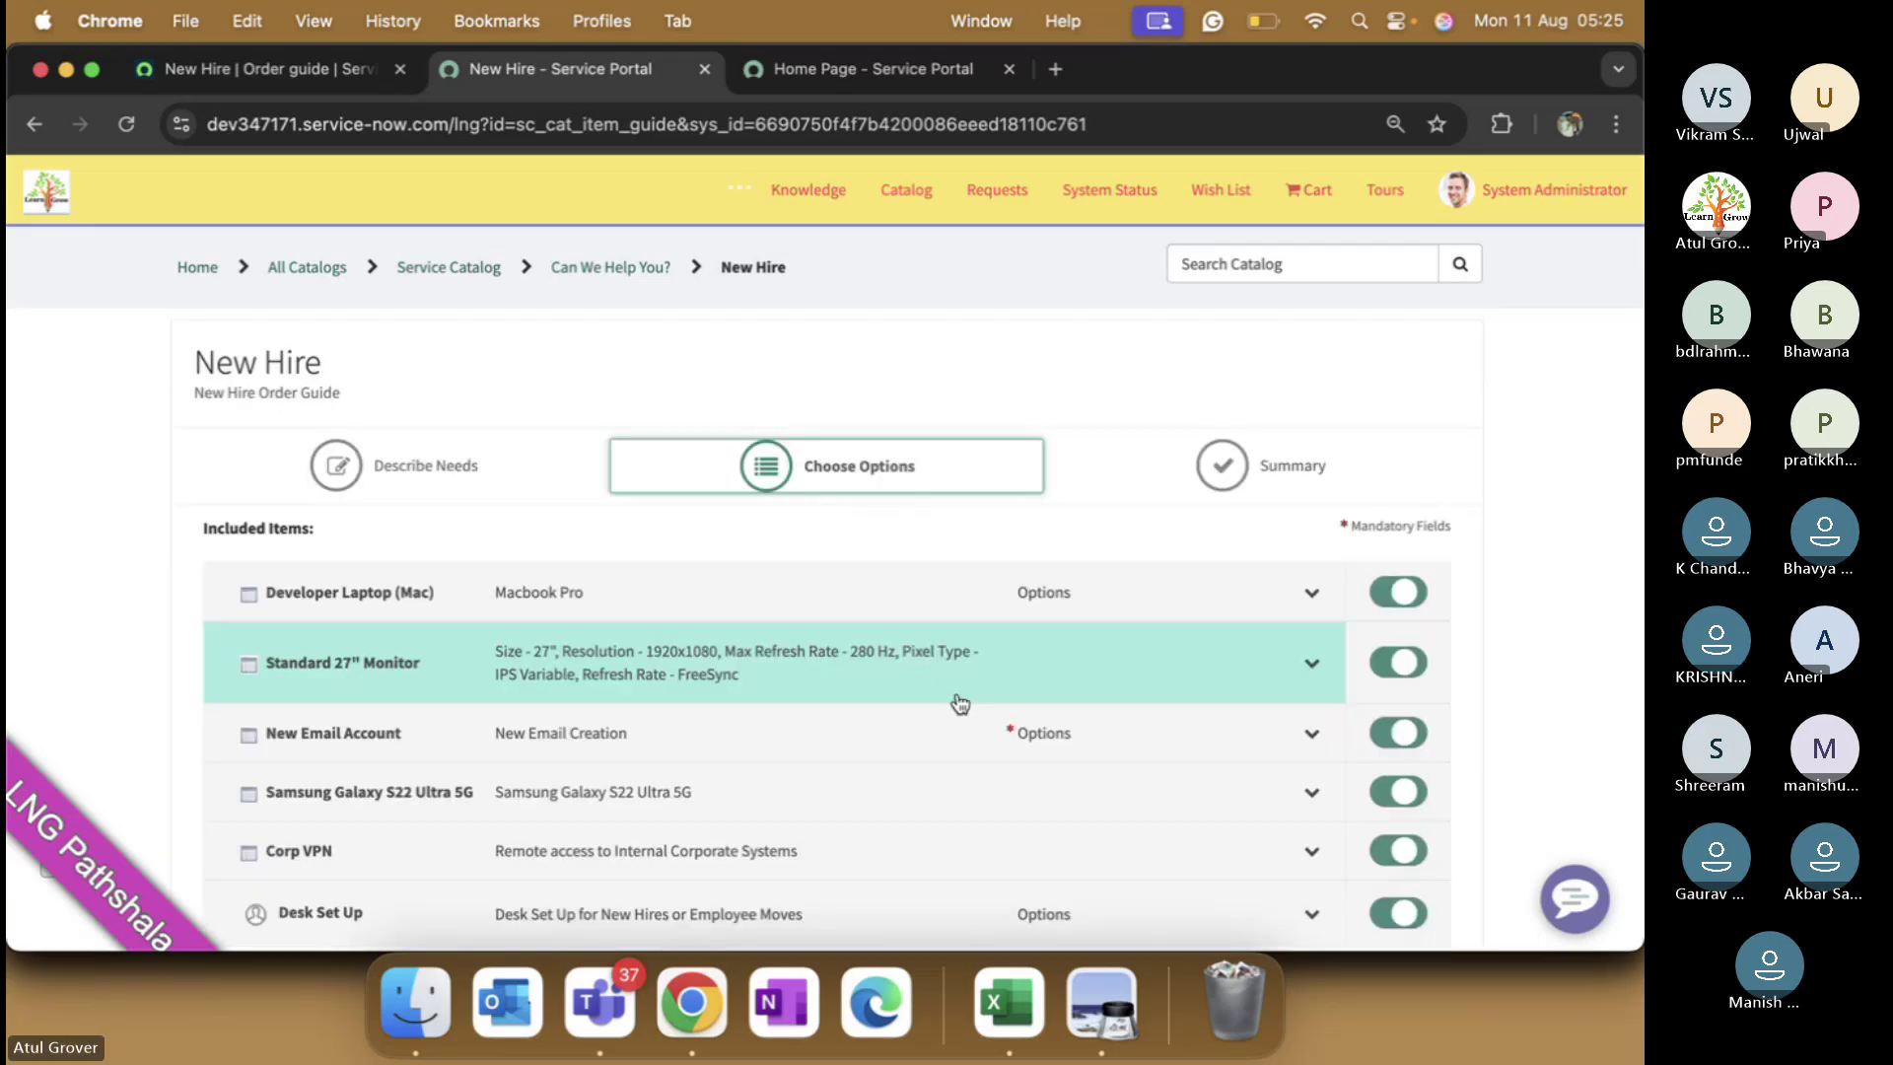
scroll(509, 685, "down", 1)
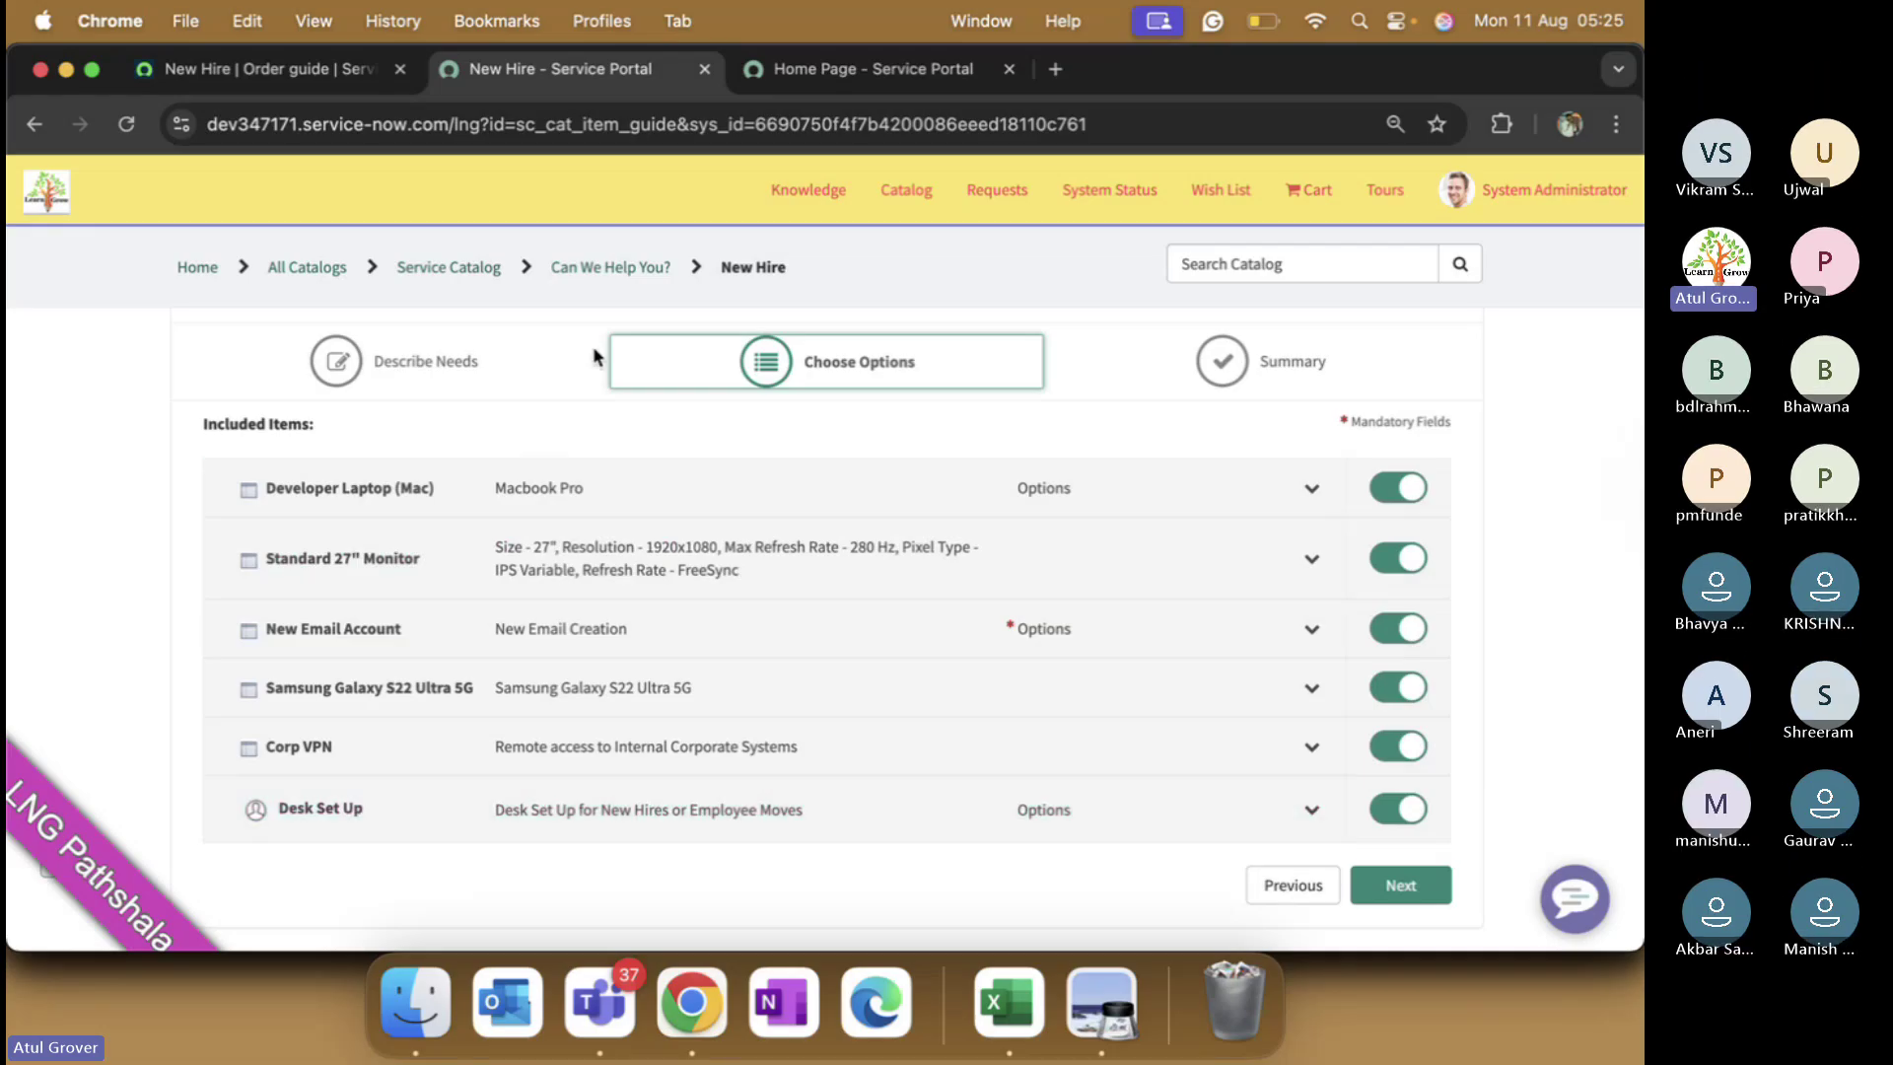
- Switch to the New Hire order guide's rule base and open the Standard Laptop rule to examine its conditions
left_click(295, 71)
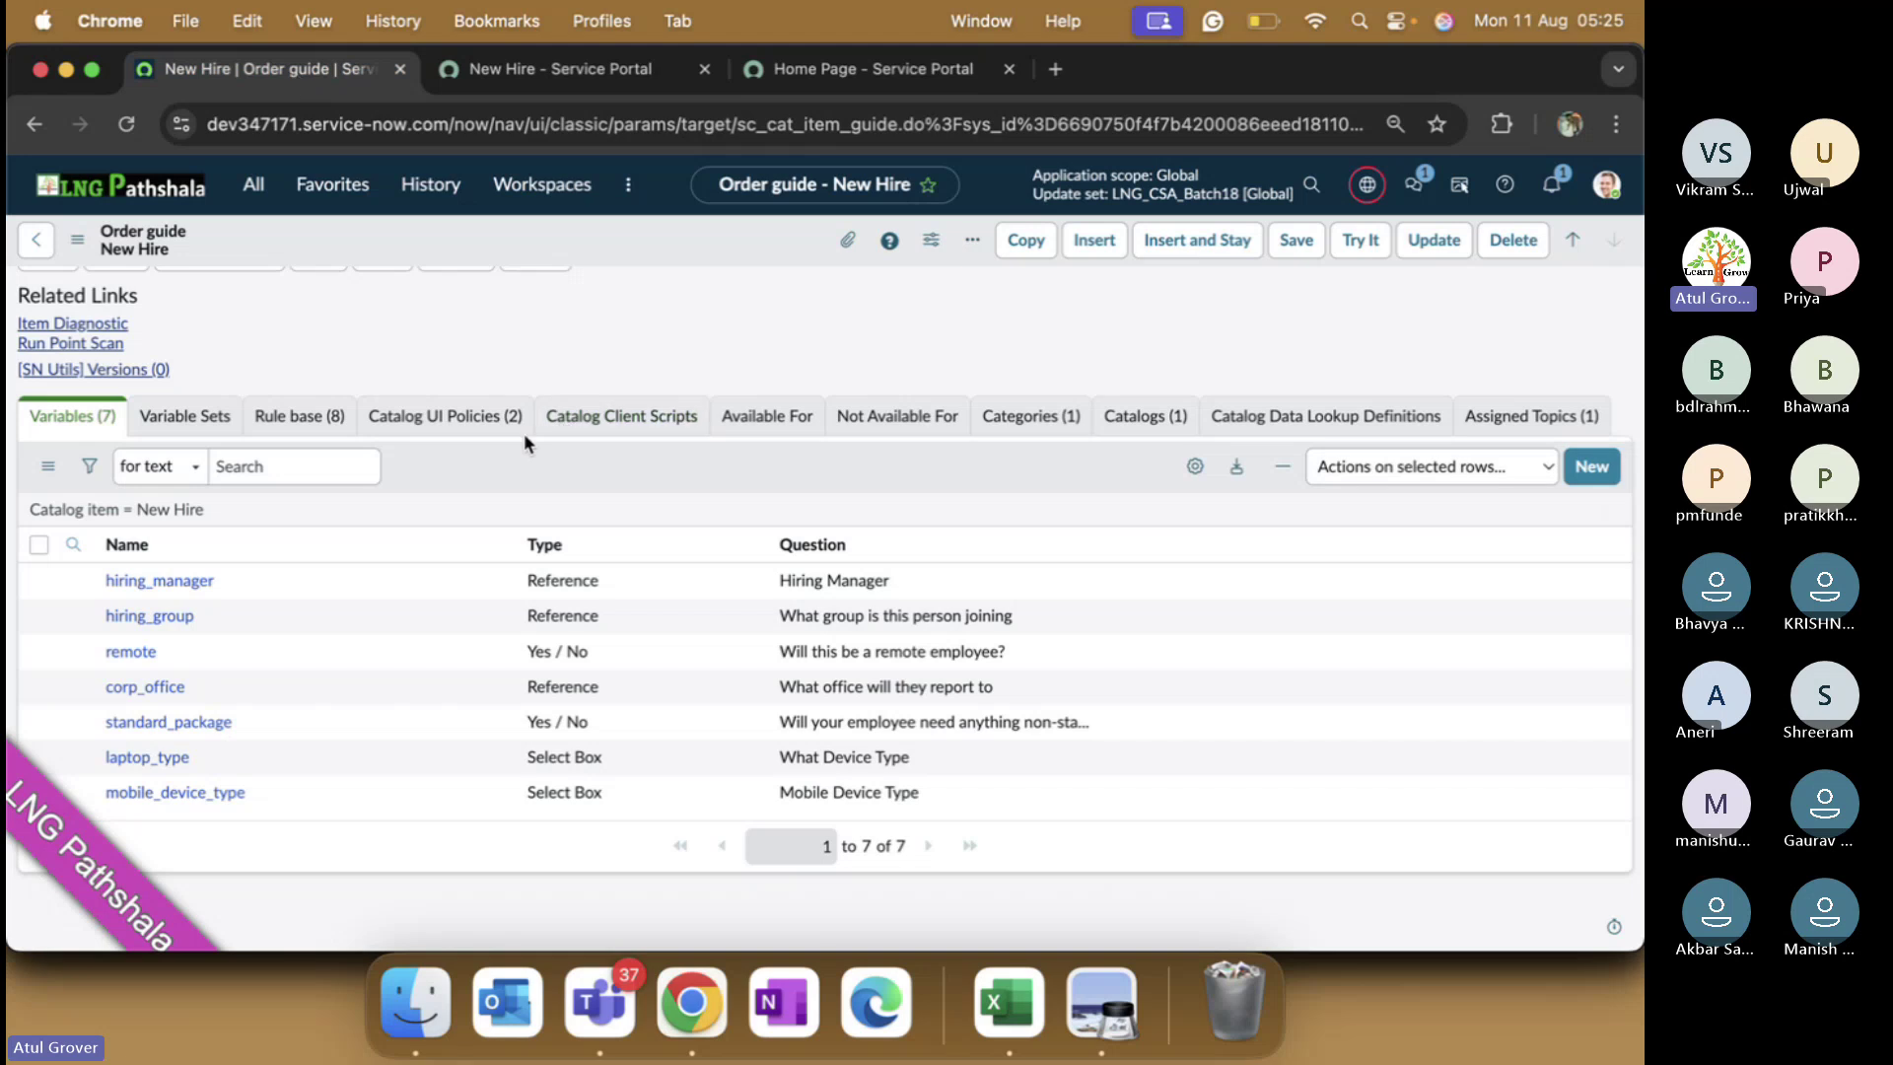
left_click(282, 432)
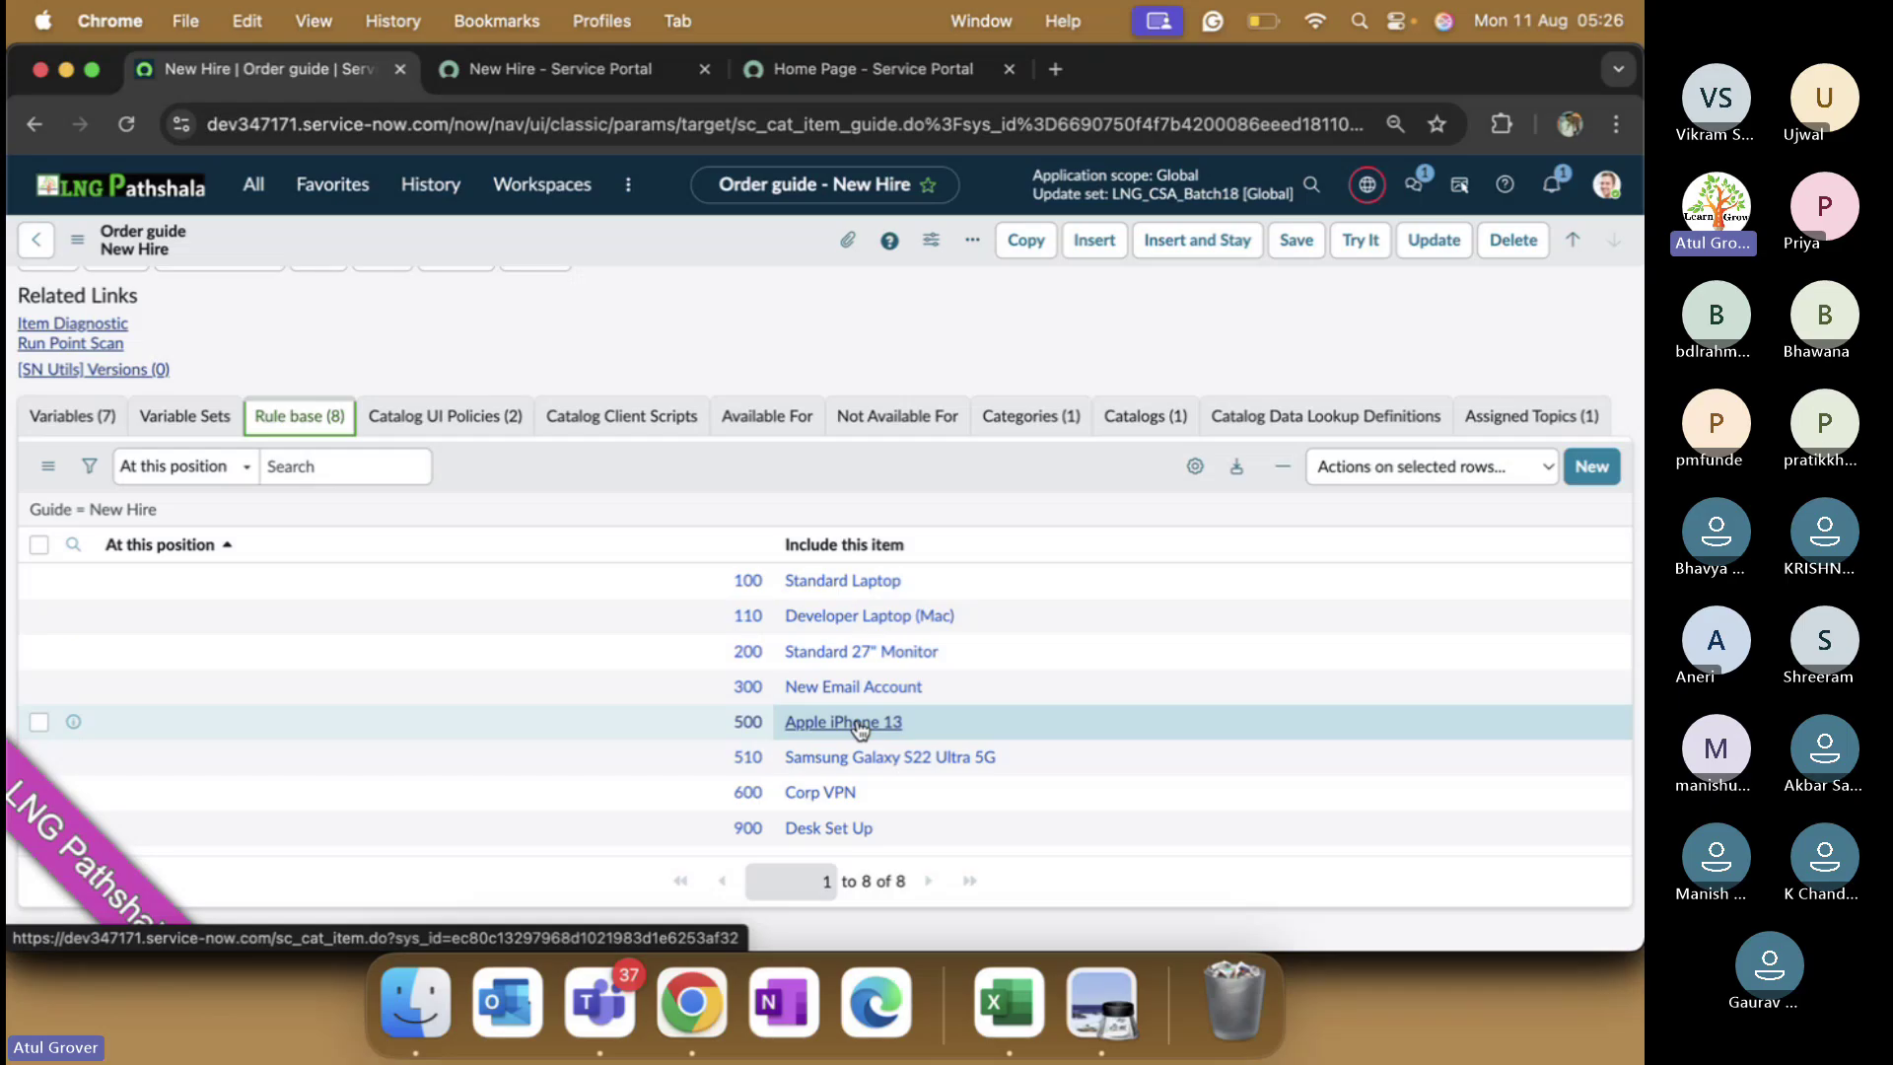
left_click(751, 581)
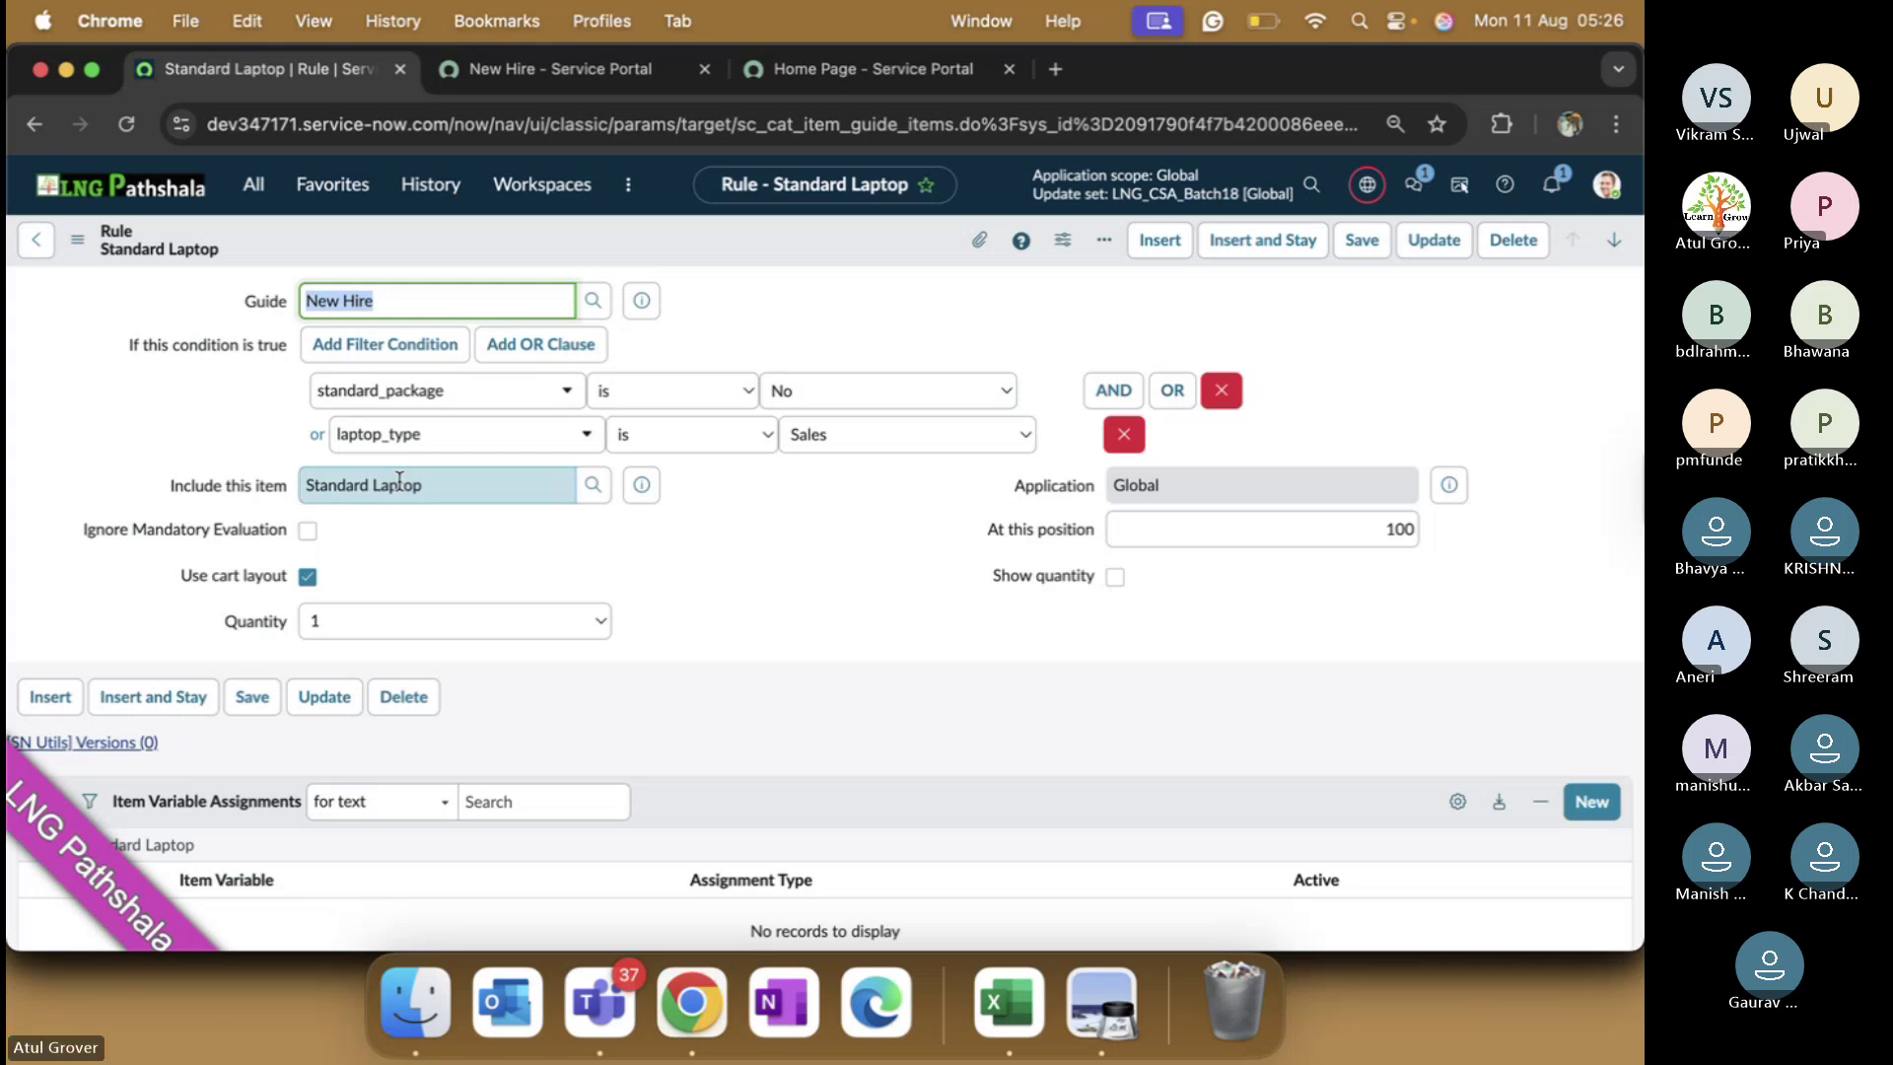
- In the portal's New Hire guide, return to Describe Needs, answer No to anything non-standard and continue to Choose Options
left_click(579, 71)
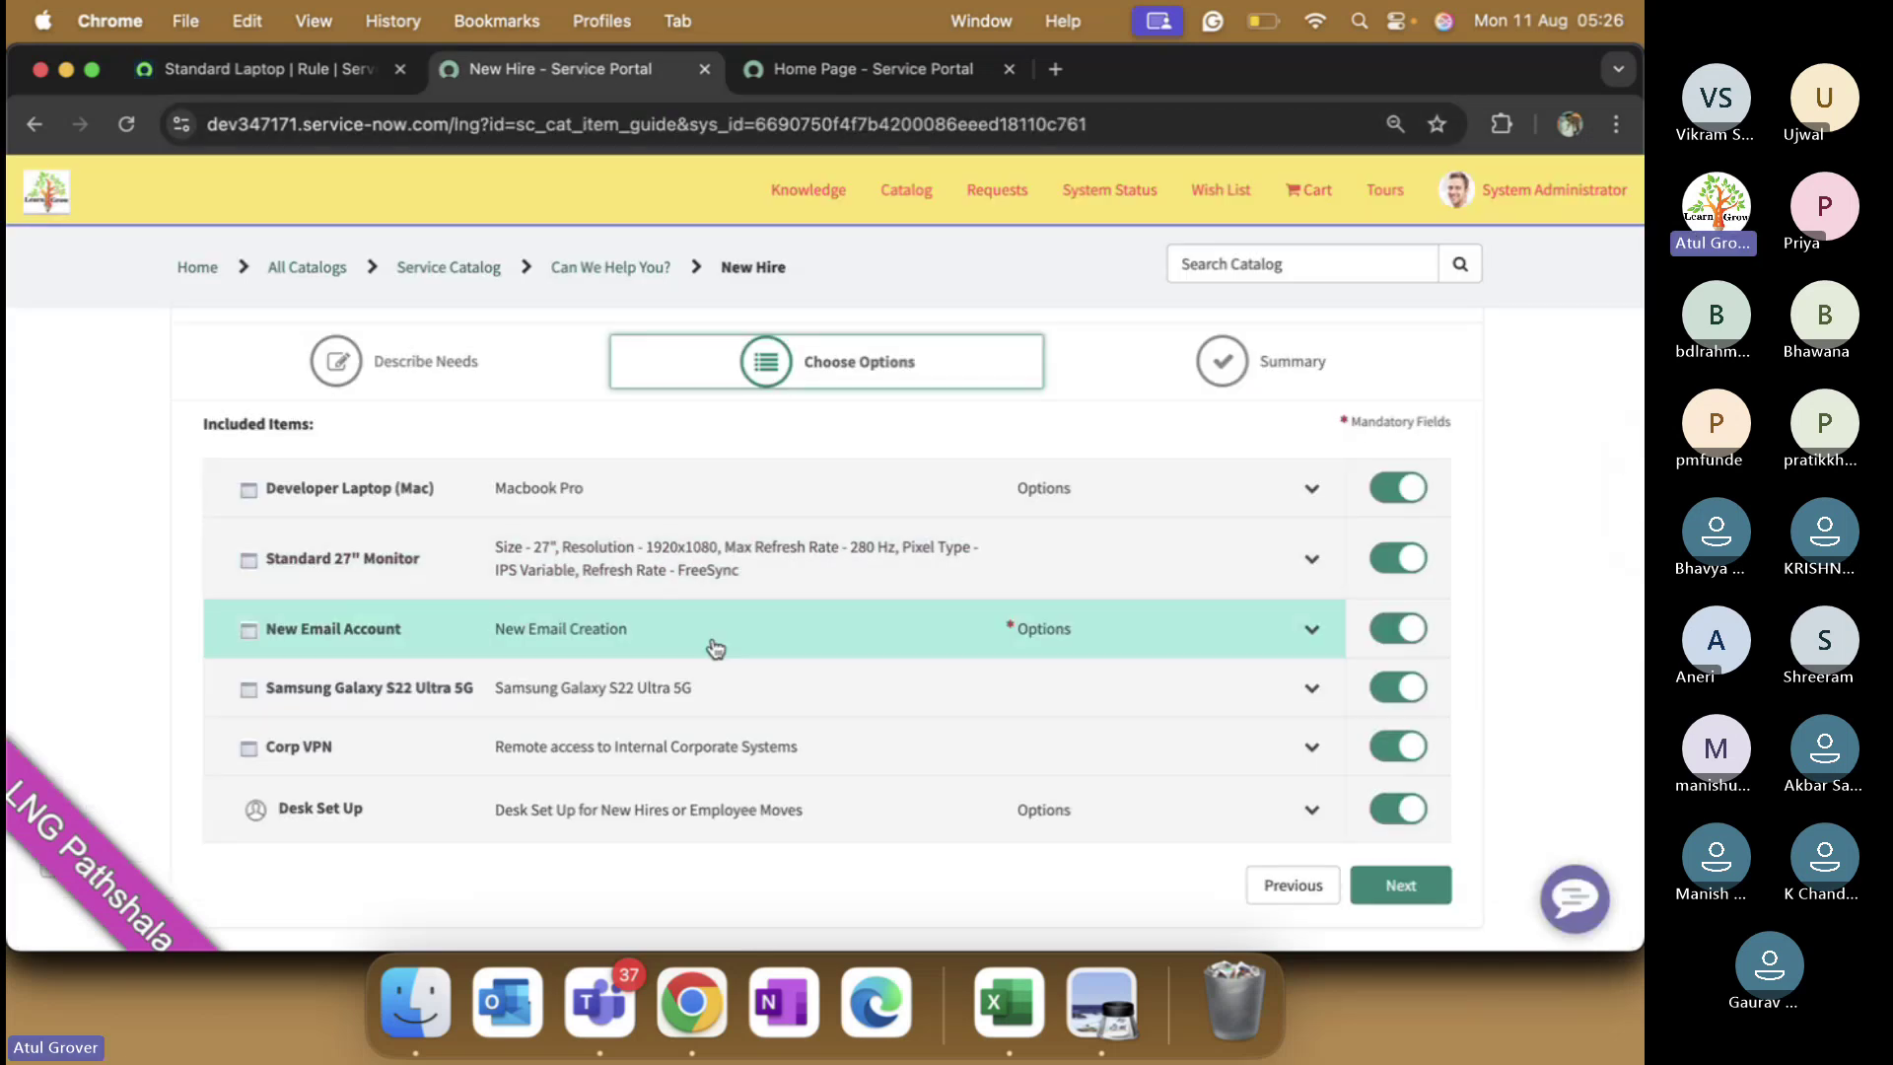
left_click(1302, 884)
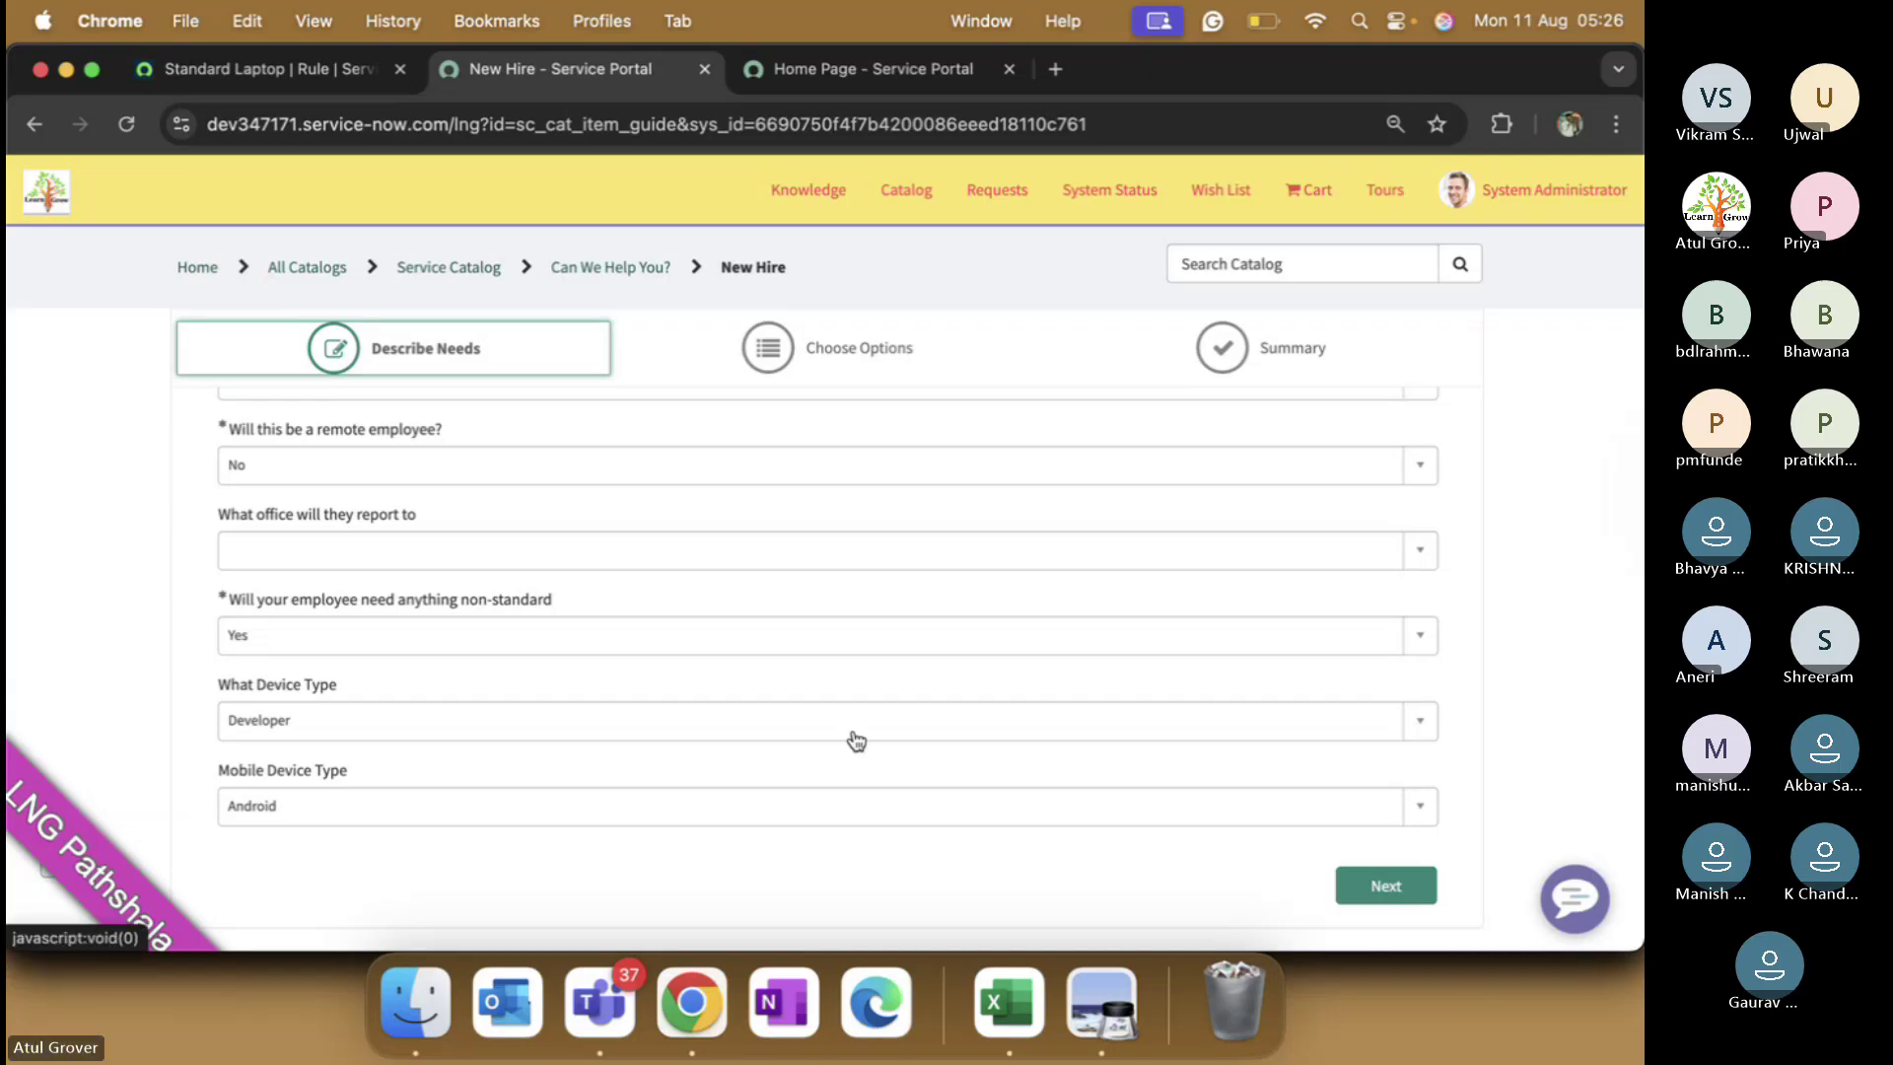
left_click(341, 636)
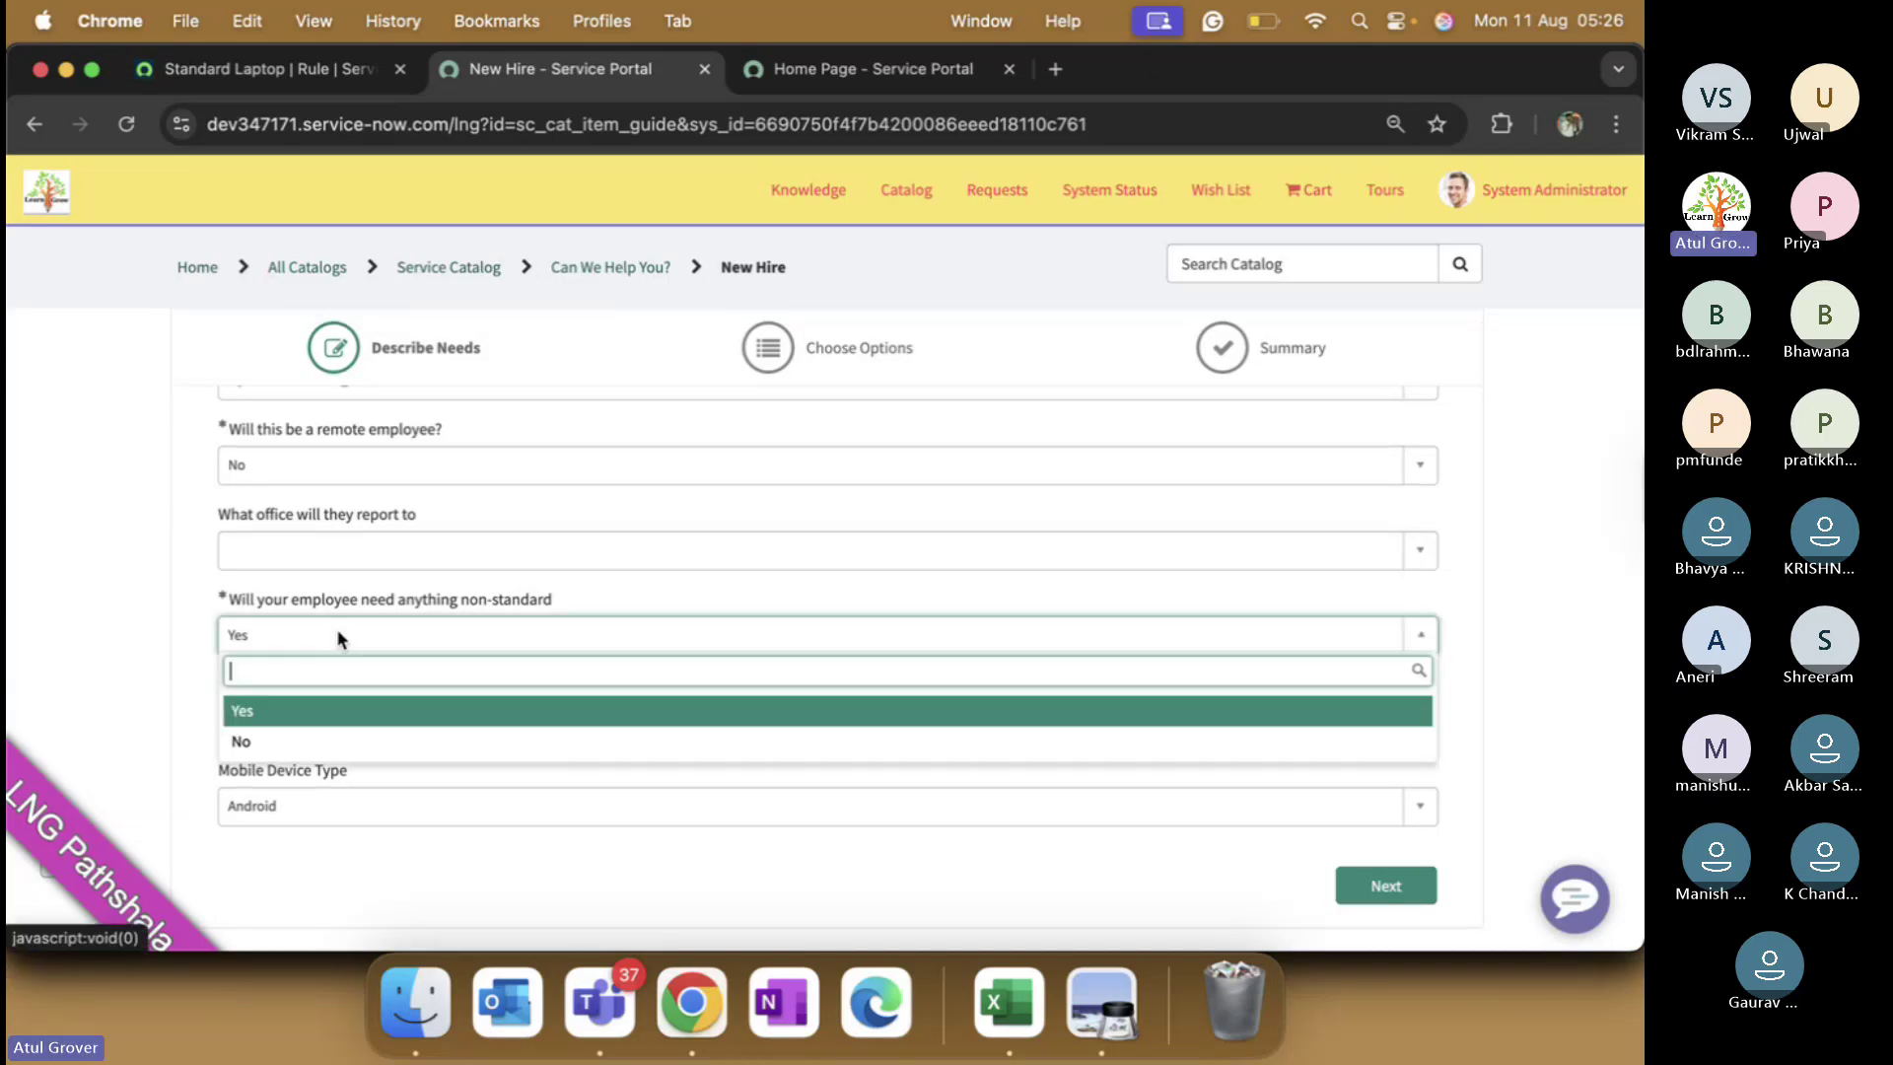
left_click(281, 739)
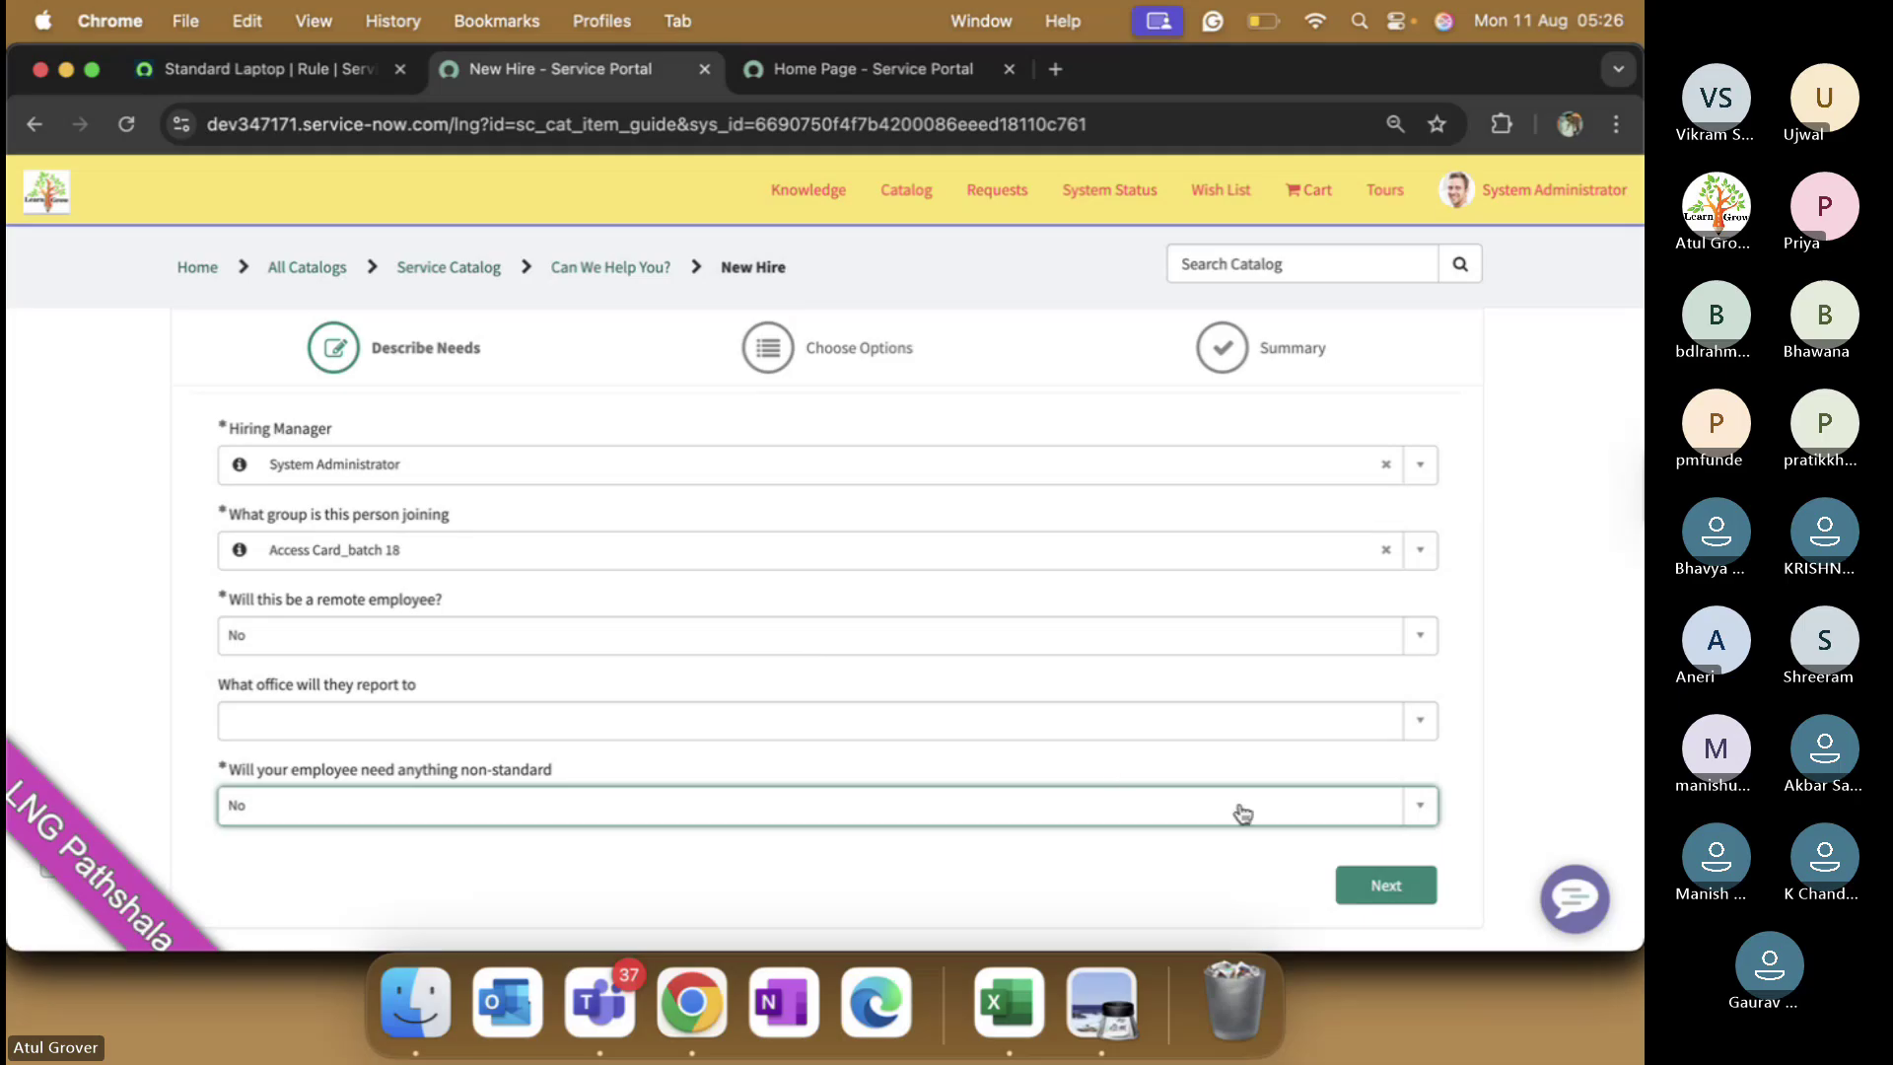
left_click(1381, 887)
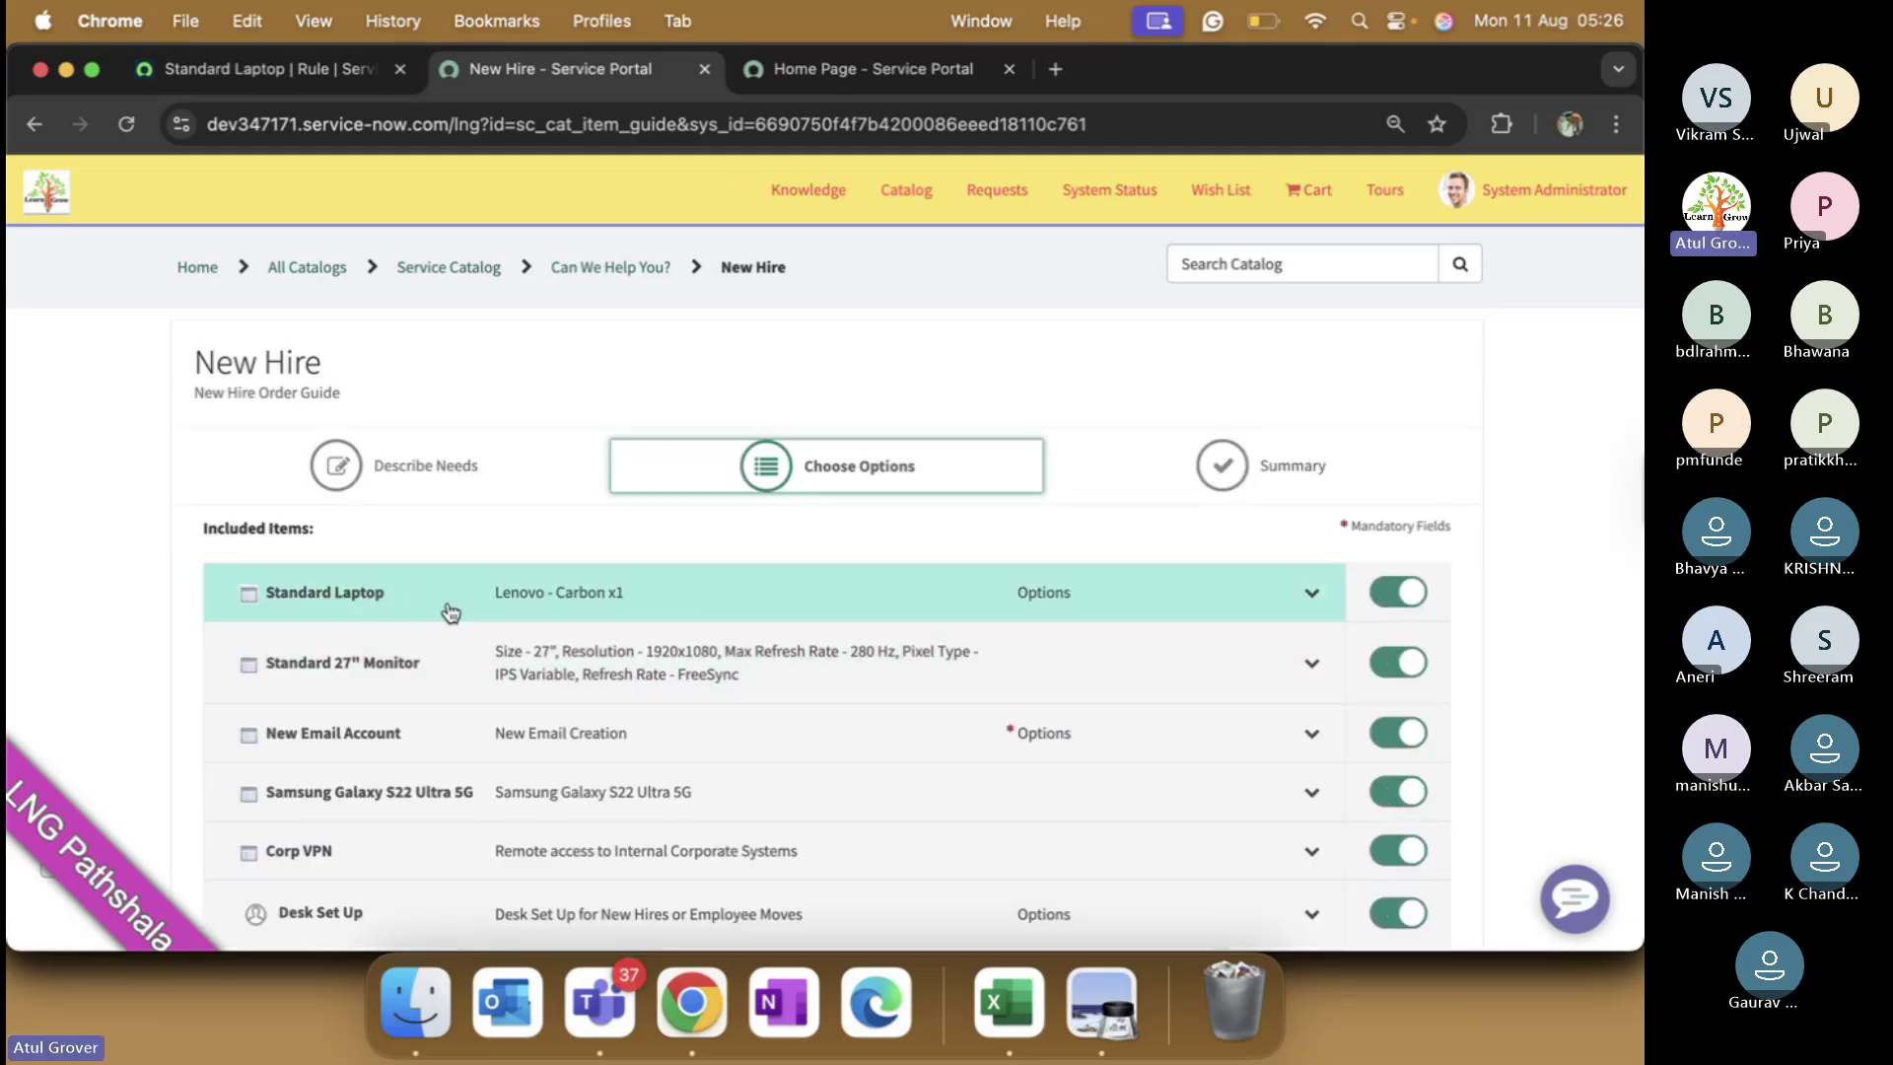
- Back in the Standard Laptop rule, review the Quantity choices and switch Show quantity on and off again
left_click(288, 77)
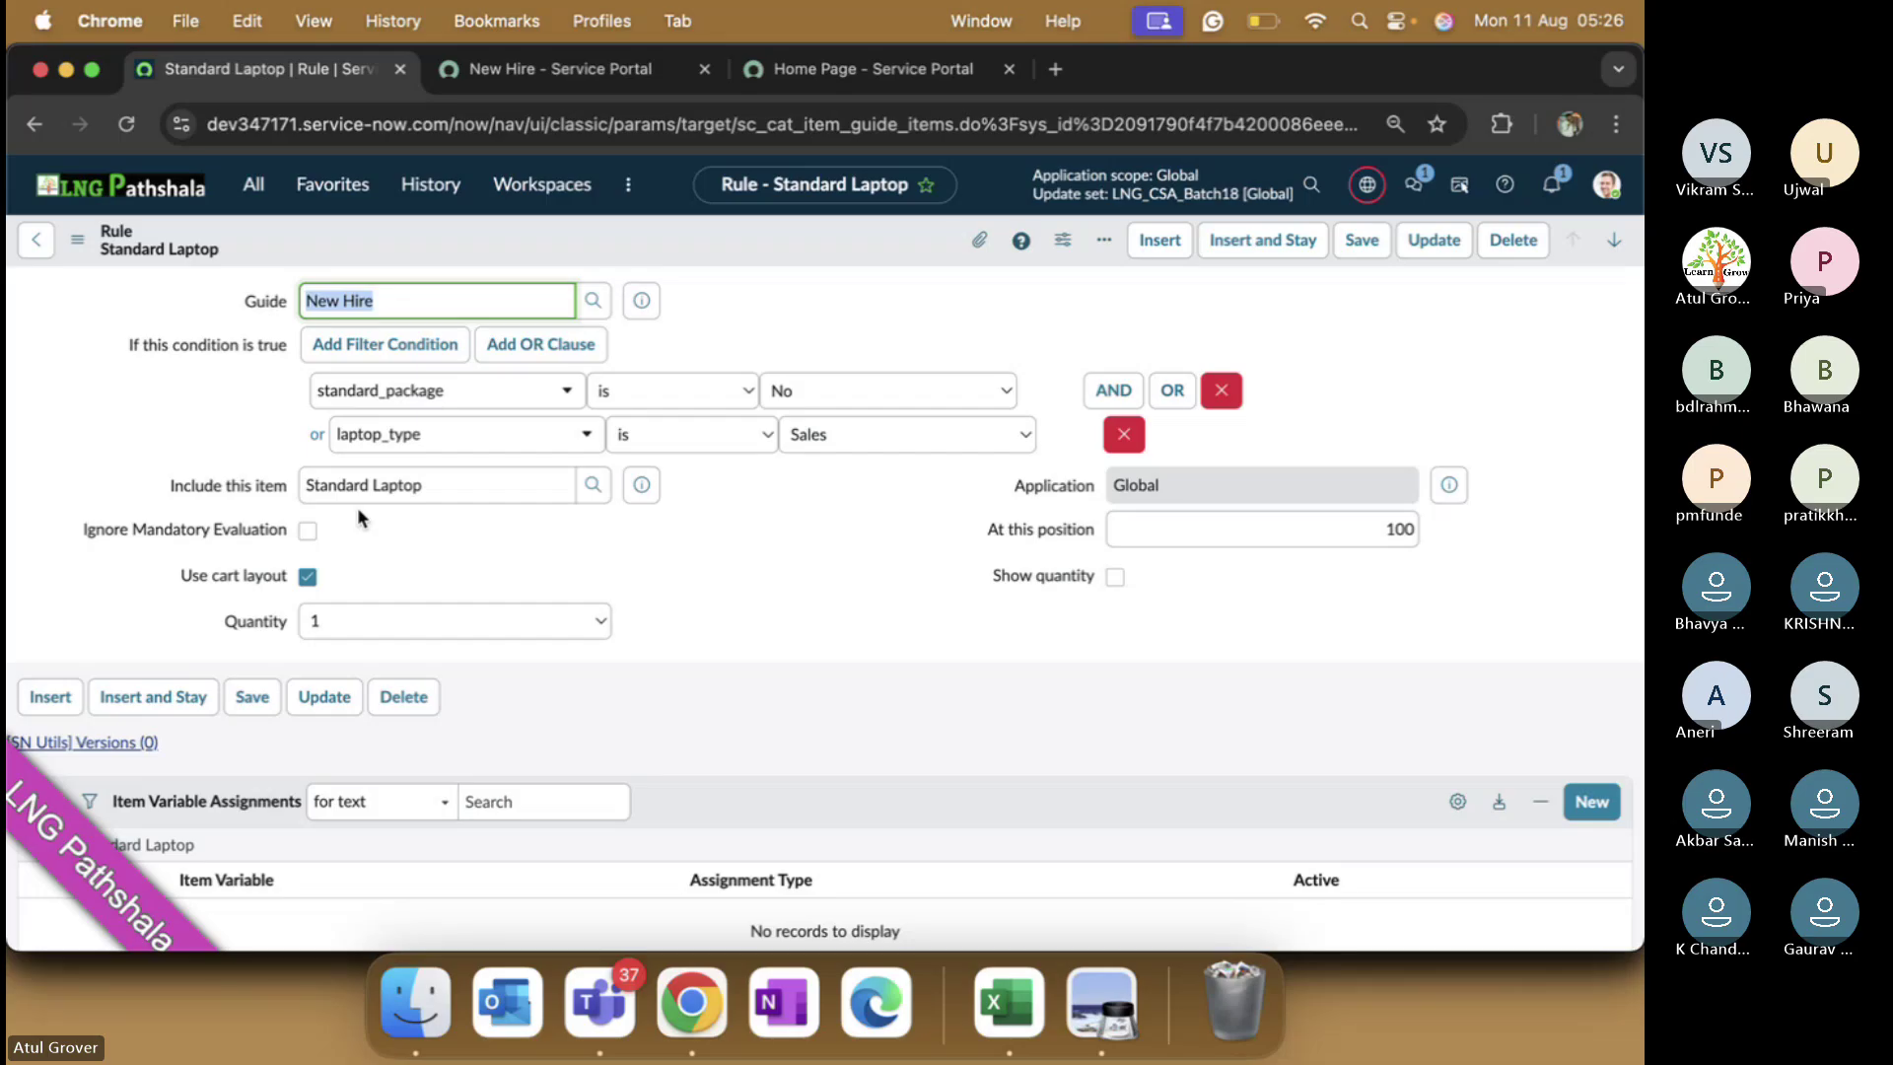
left_click(384, 621)
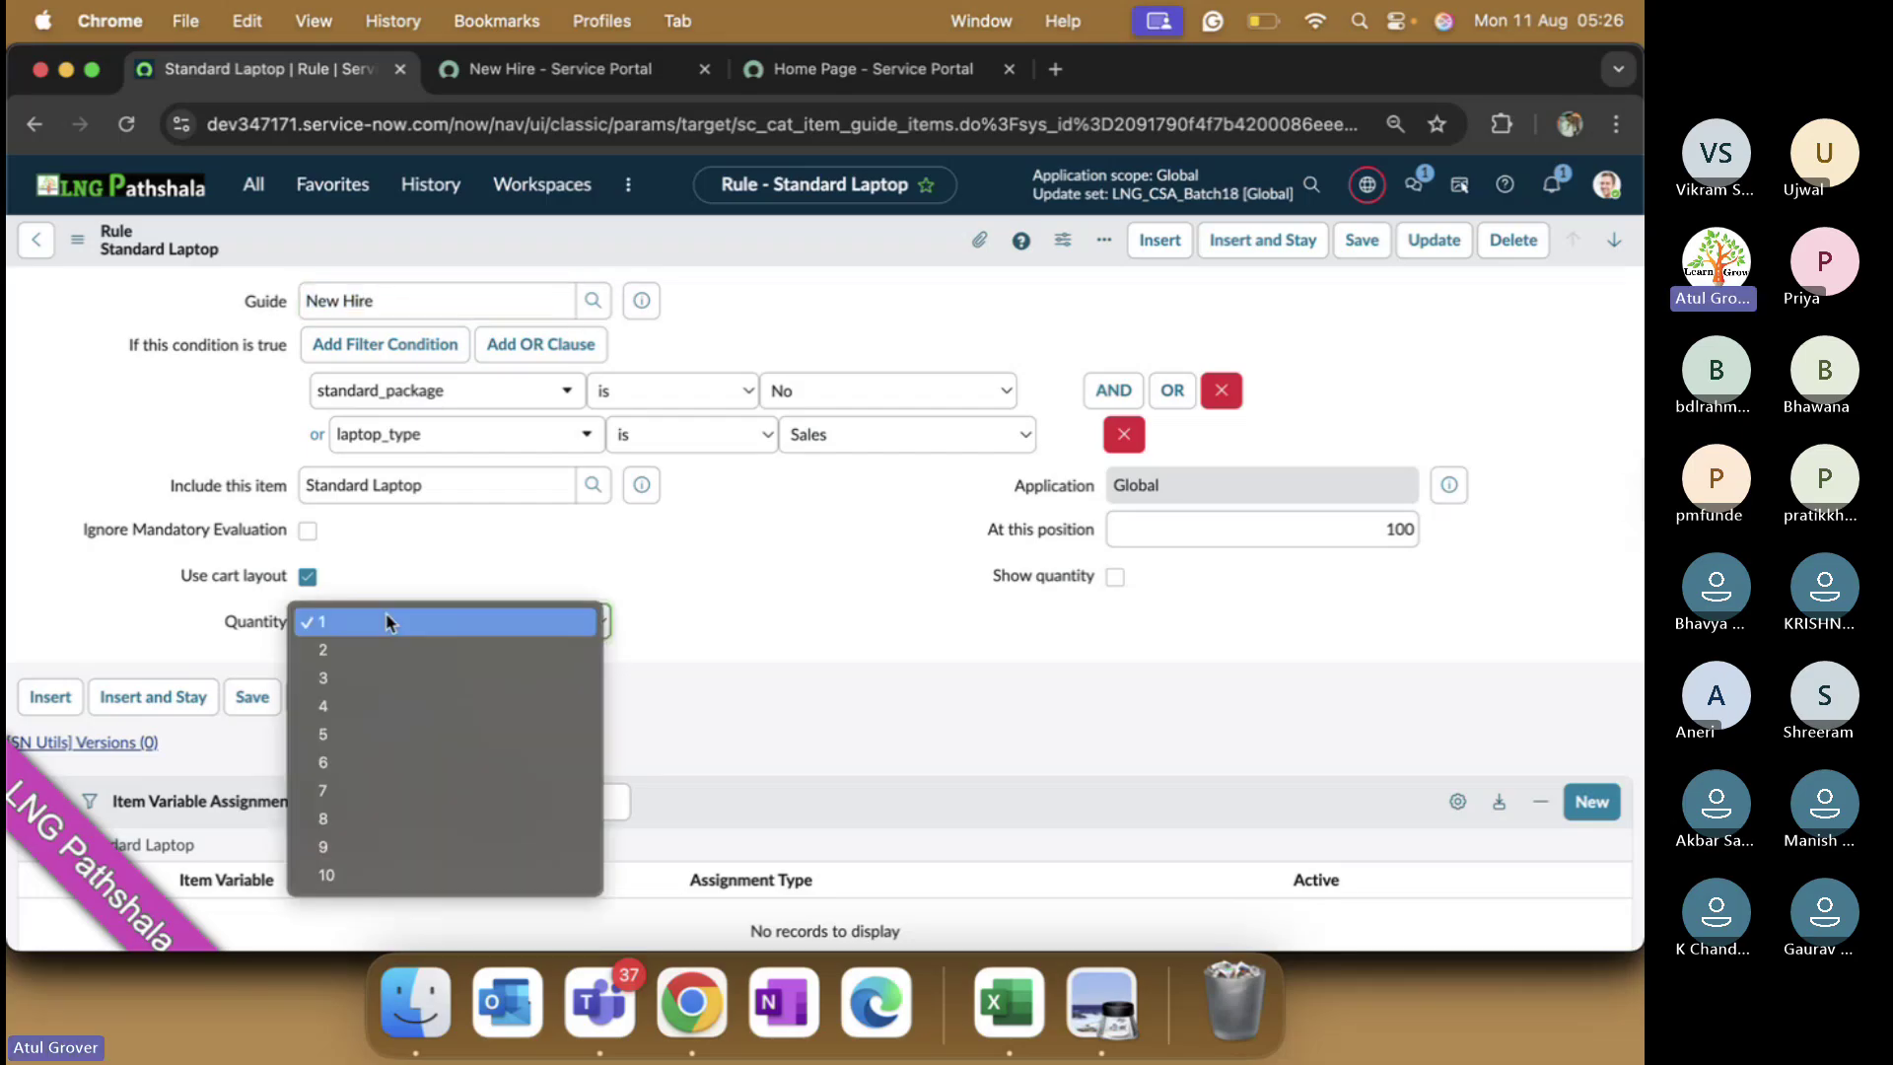
left_click(765, 569)
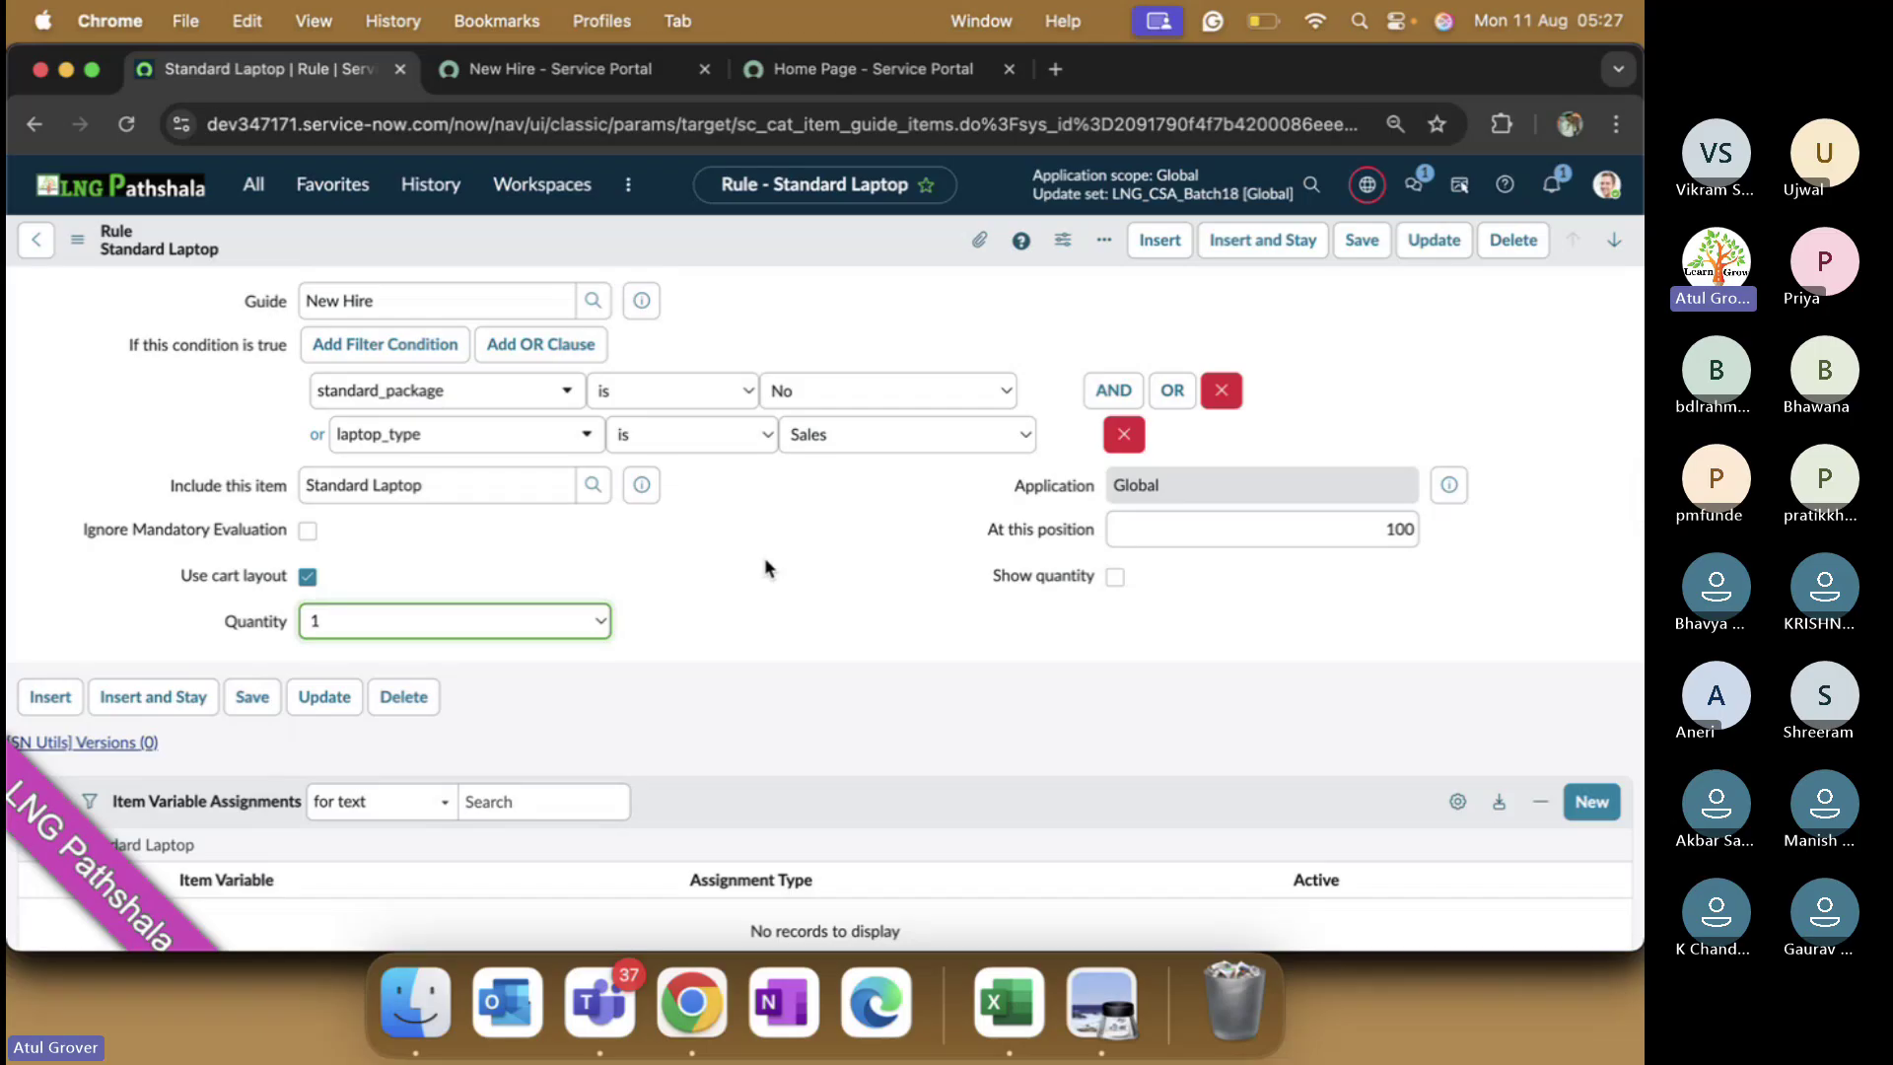
left_click(1115, 578)
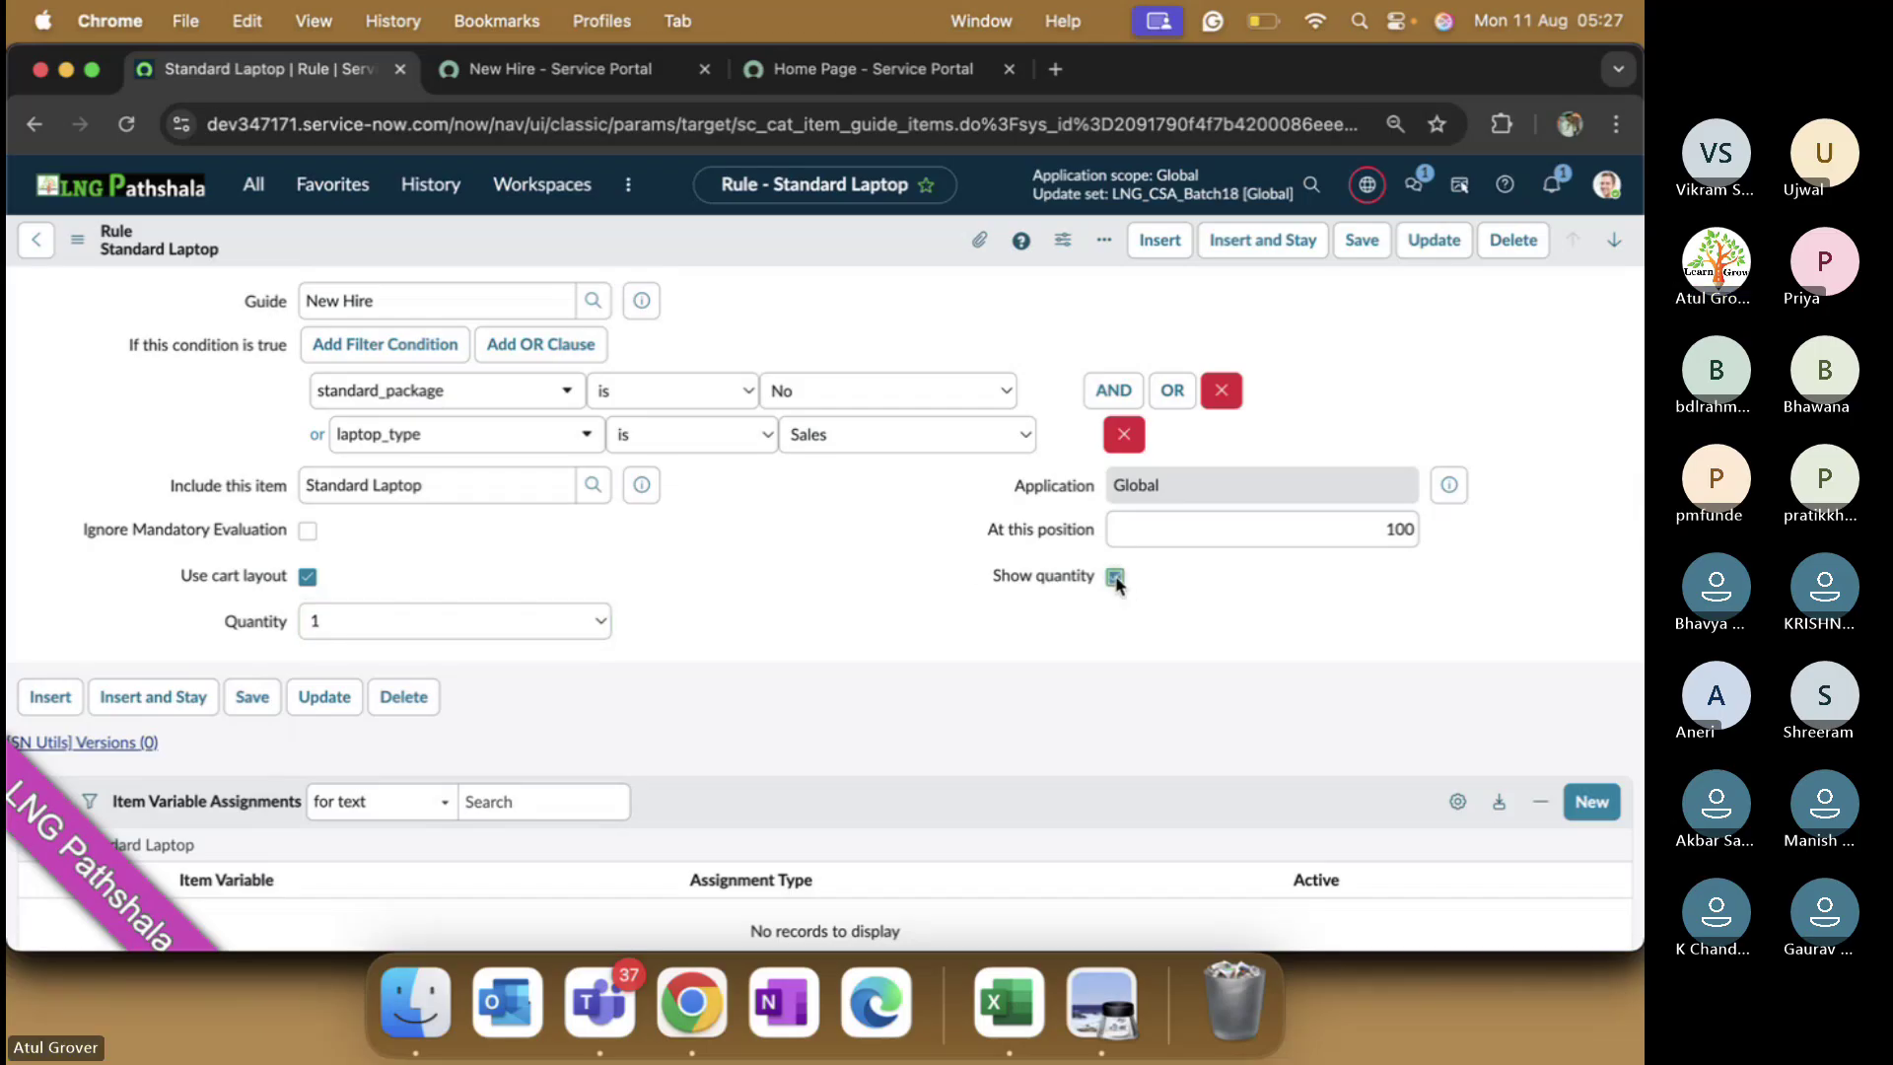
left_click(1115, 578)
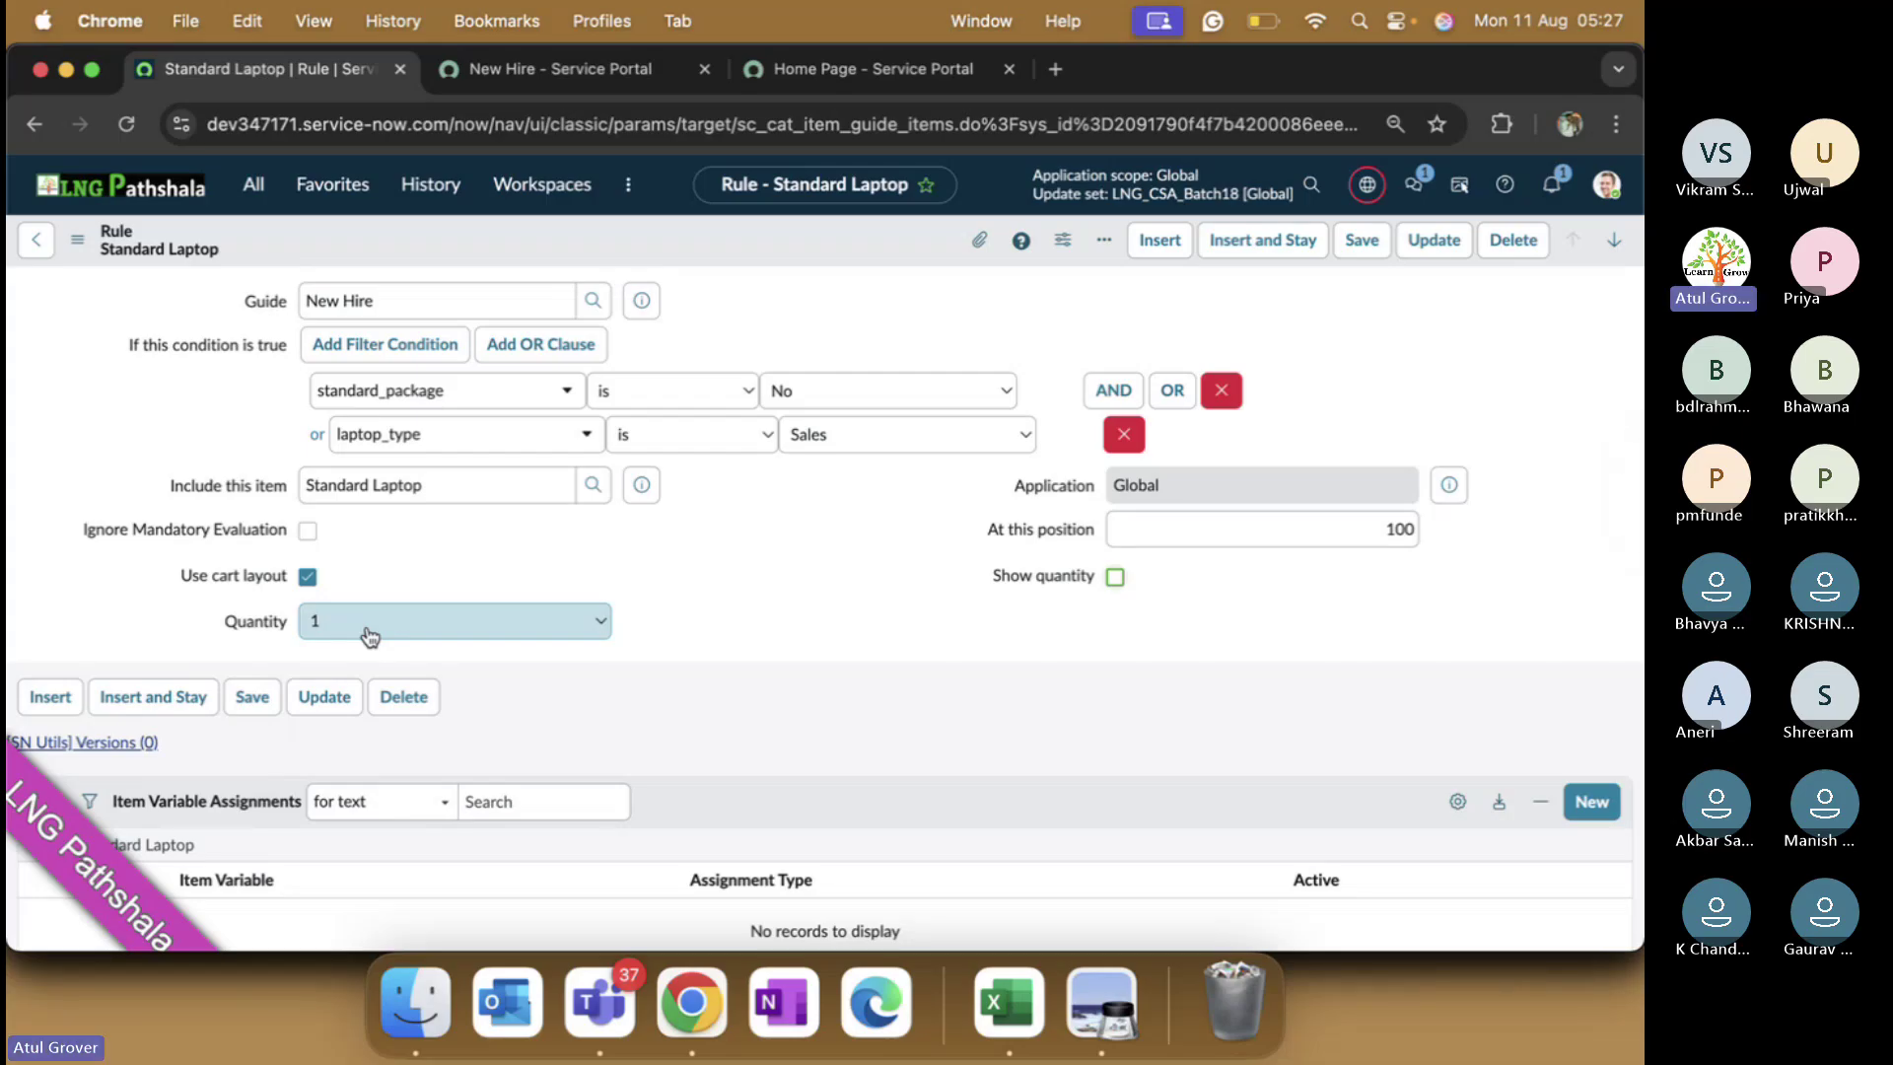
- Return to the order guide's rule base and open the Developer Laptop (Mac) rule to examine its conditions
left_click(36, 240)
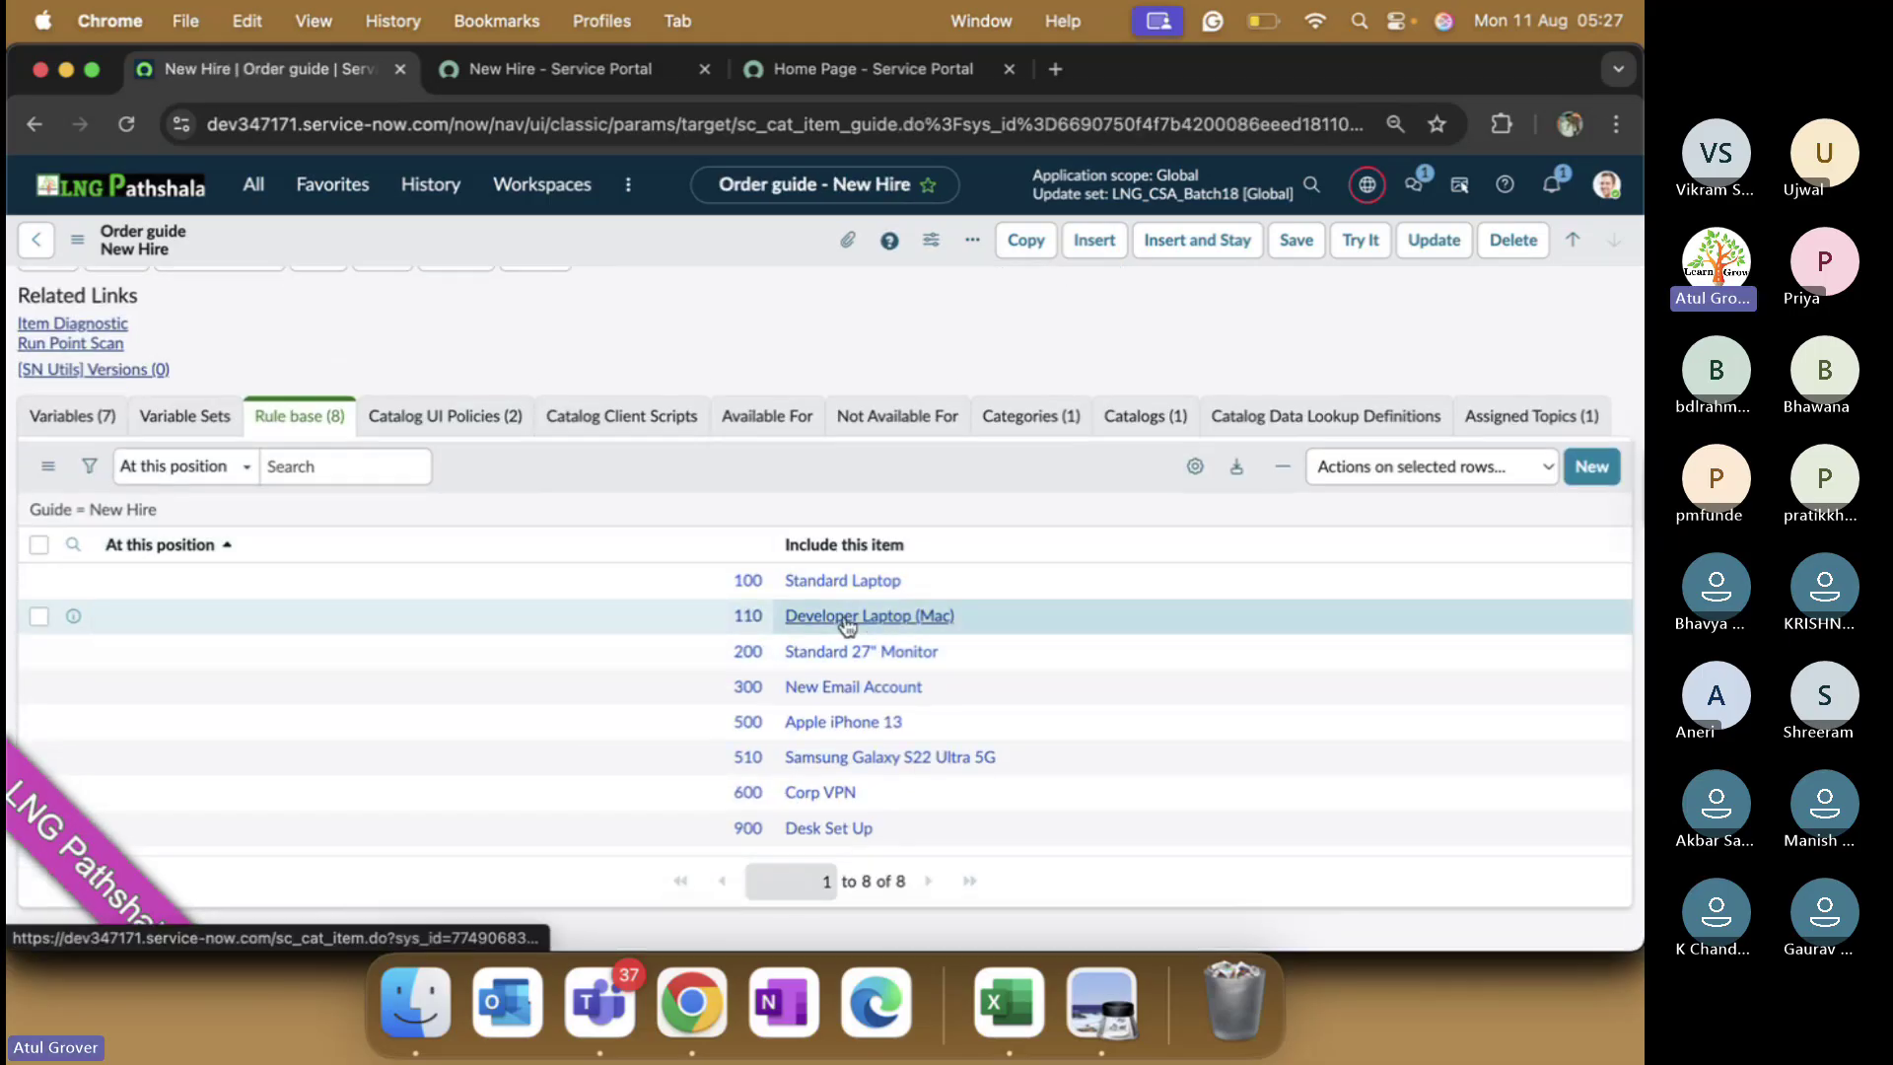
left_click(749, 616)
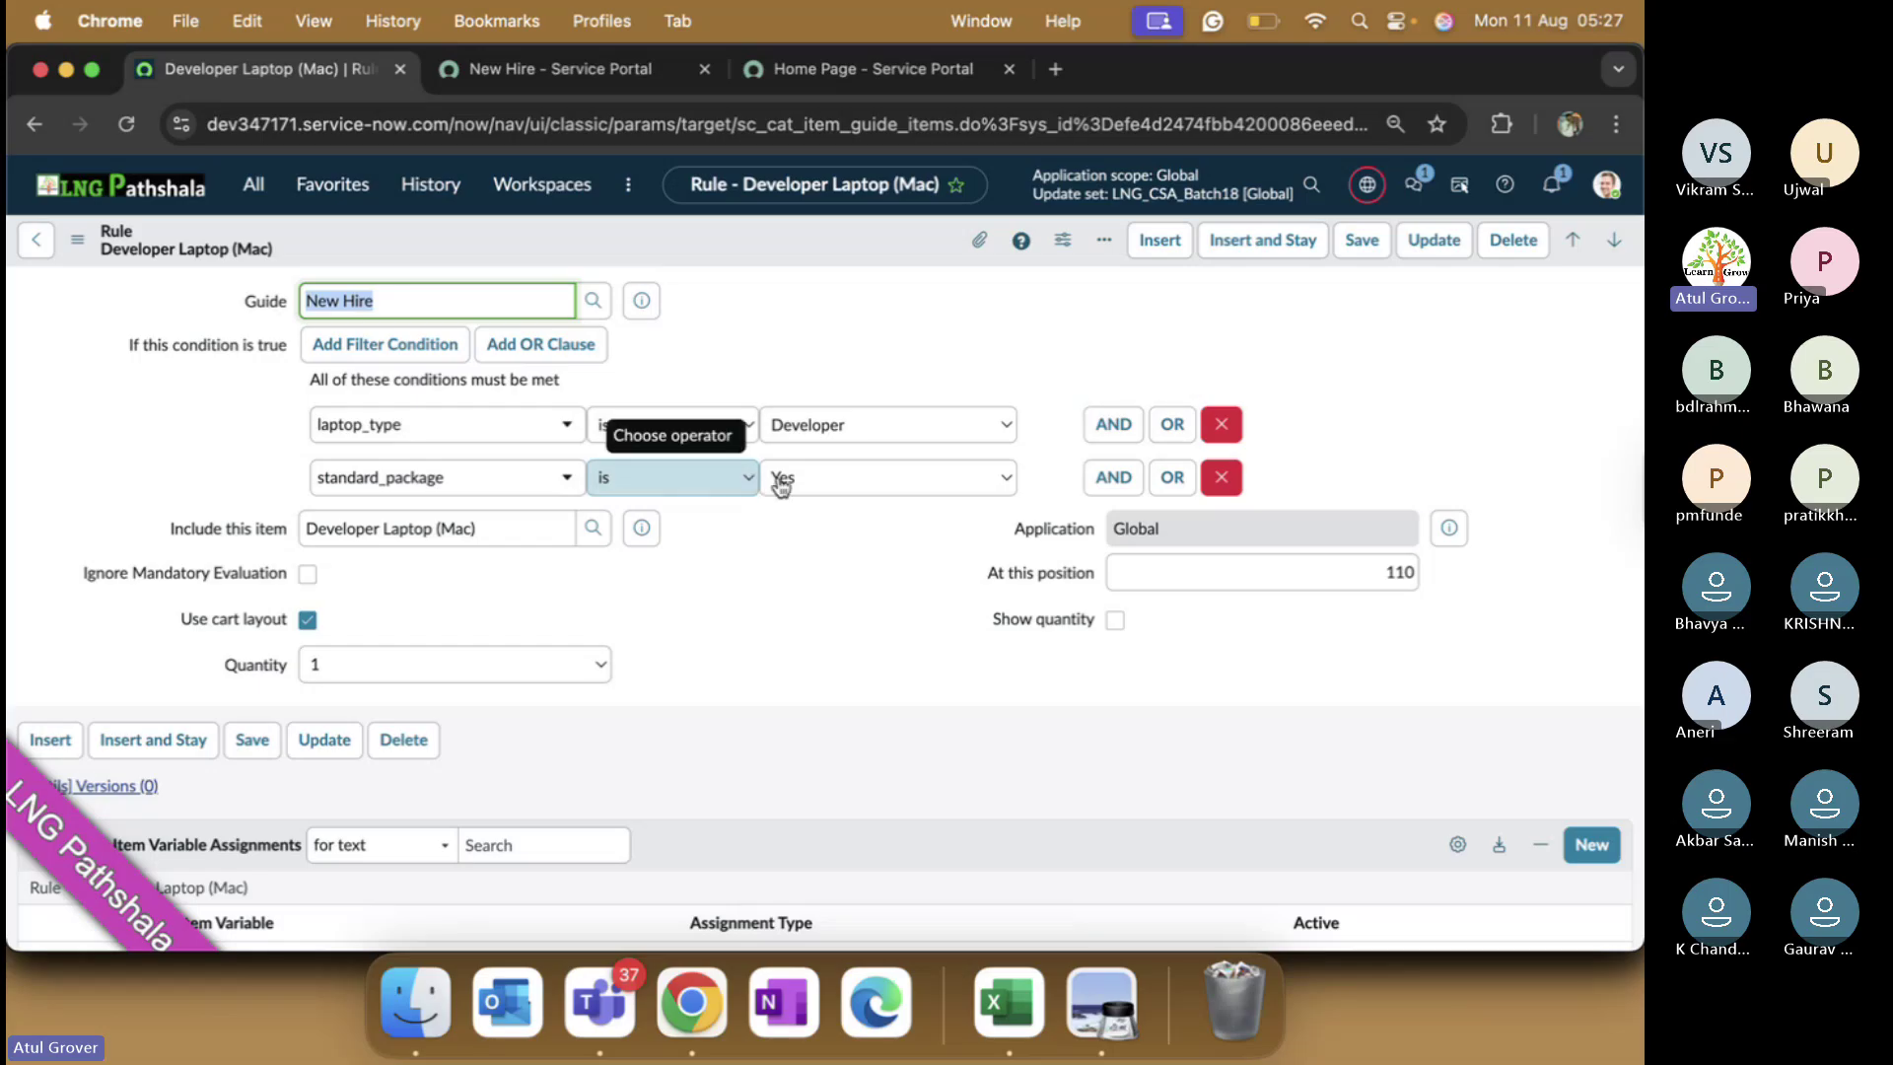
- In the portal's Describe Needs form, answer Yes to anything non-standard, keep Developer and Android, and continue to Choose Options to review the included items
left_click(599, 76)
scroll(575, 707, "down", 2)
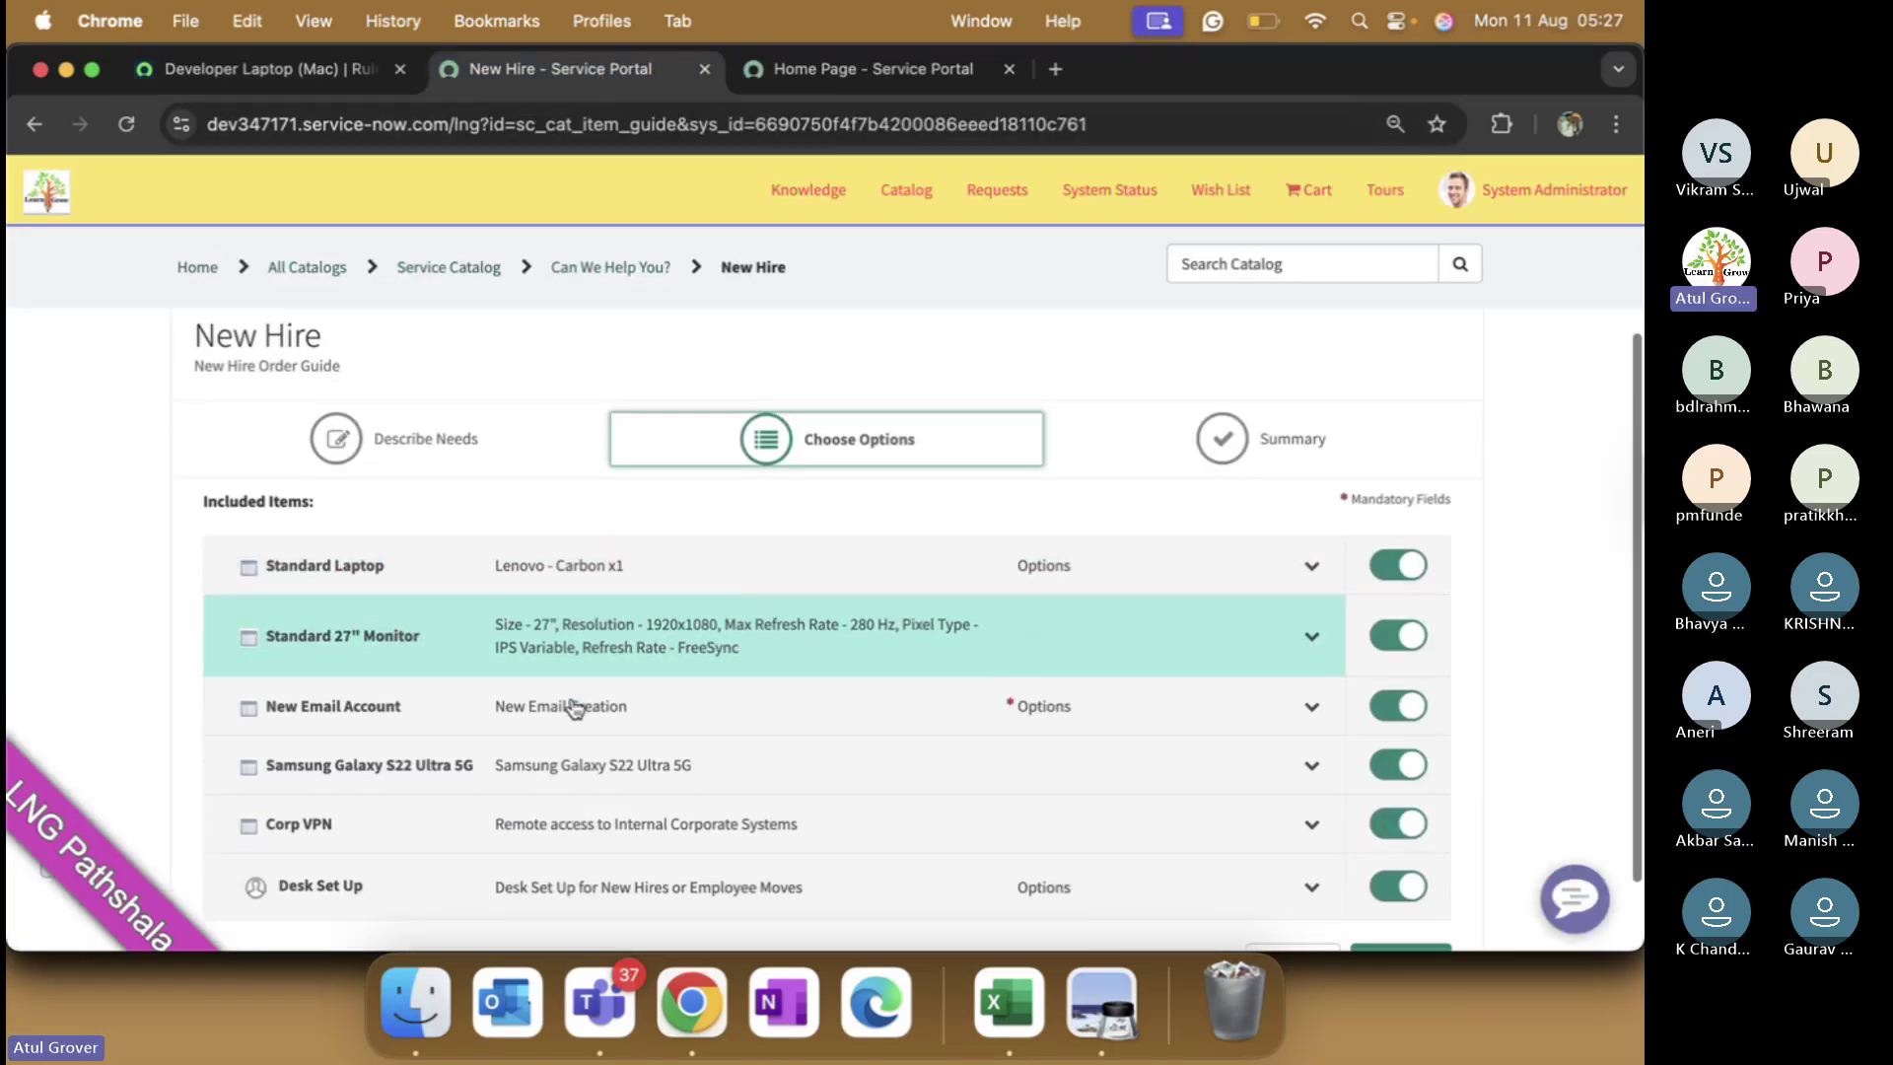
scroll(592, 711, "down", 2)
left_click(1297, 886)
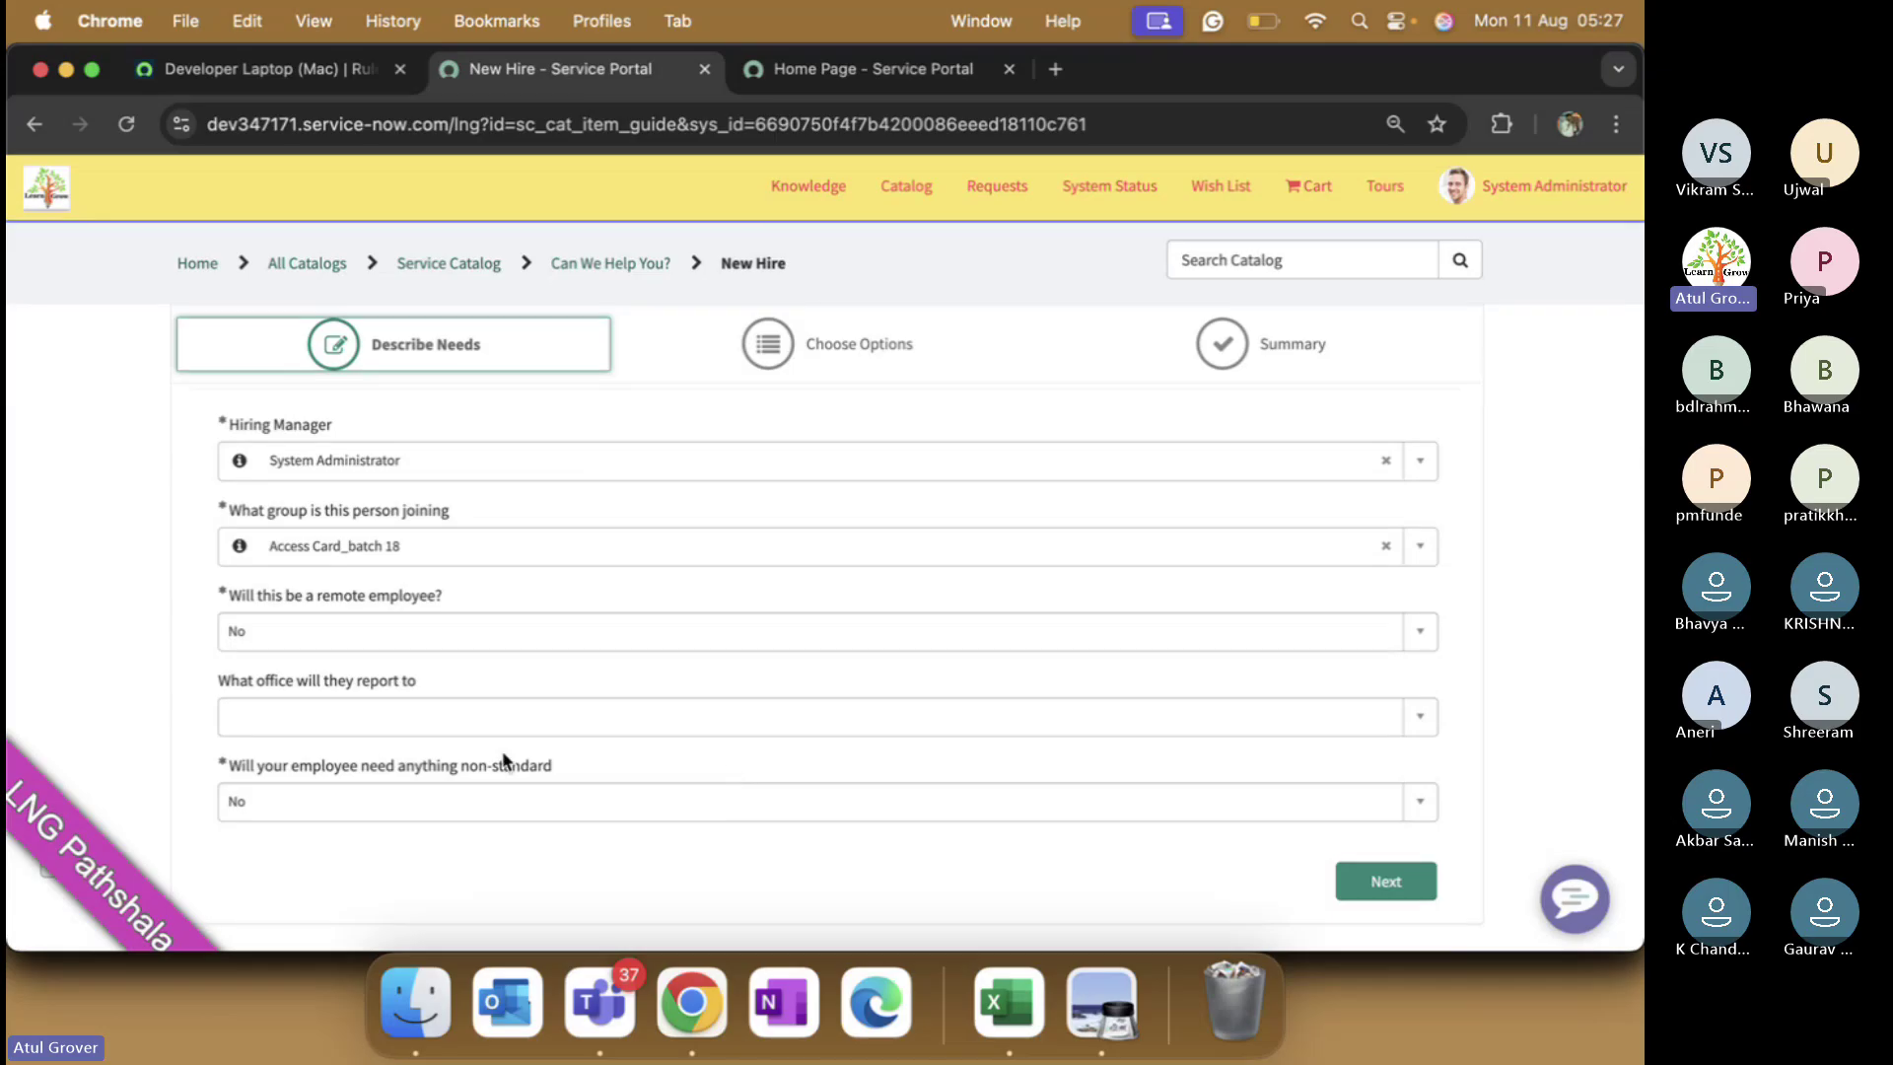
left_click(364, 801)
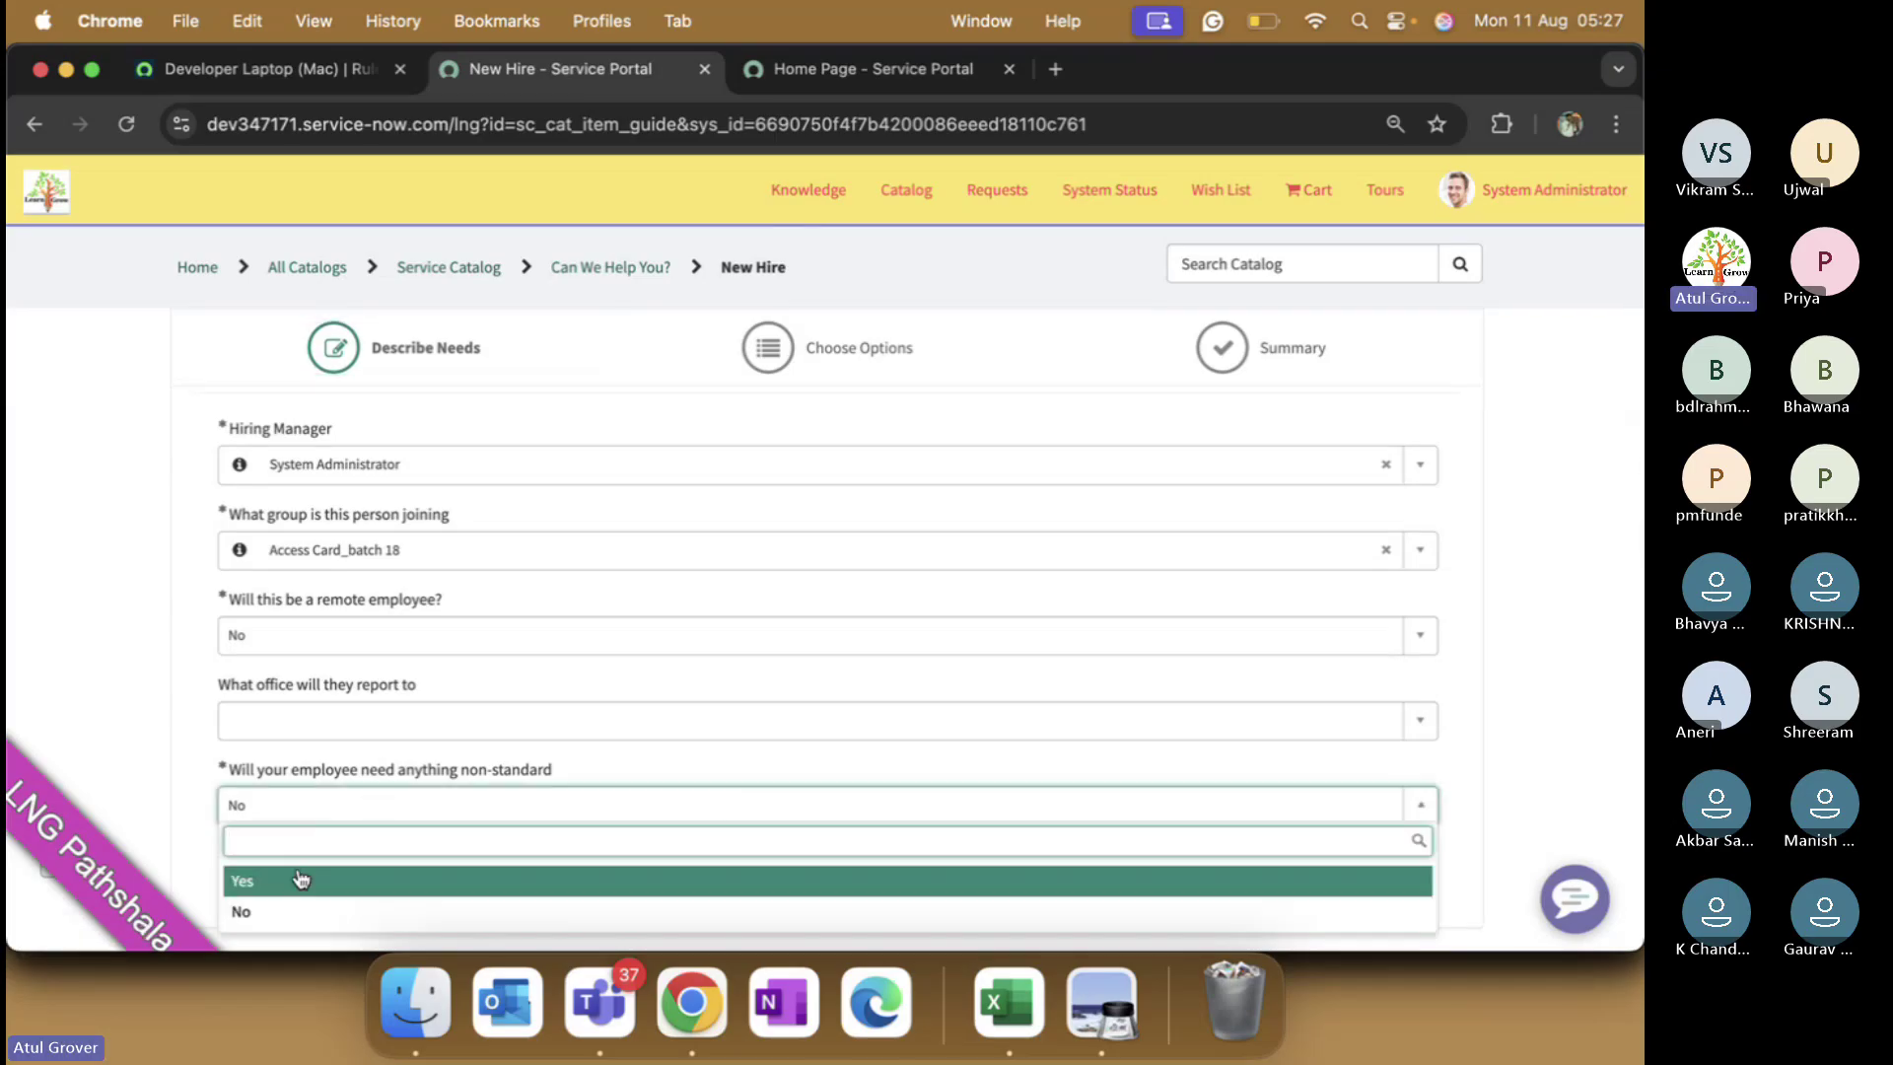
left_click(300, 878)
scroll(325, 828, "down", 3)
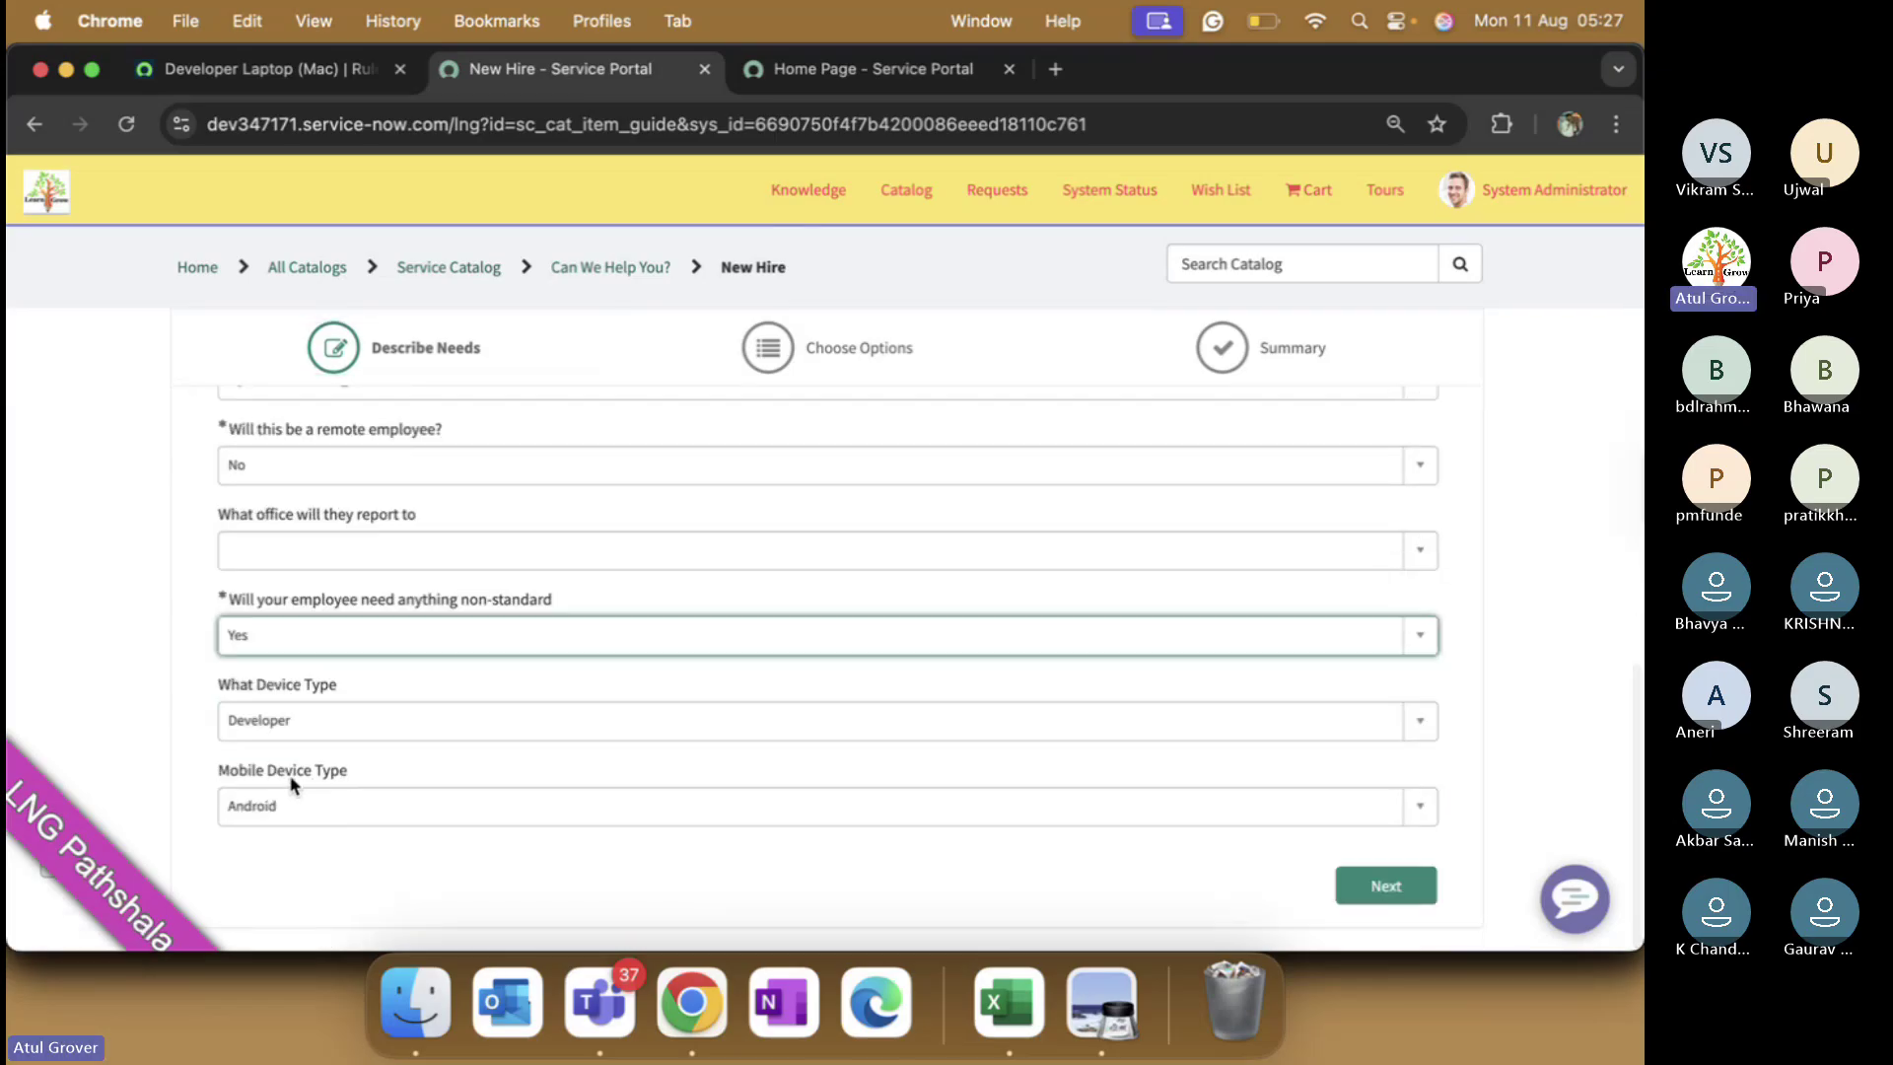
left_click(1353, 884)
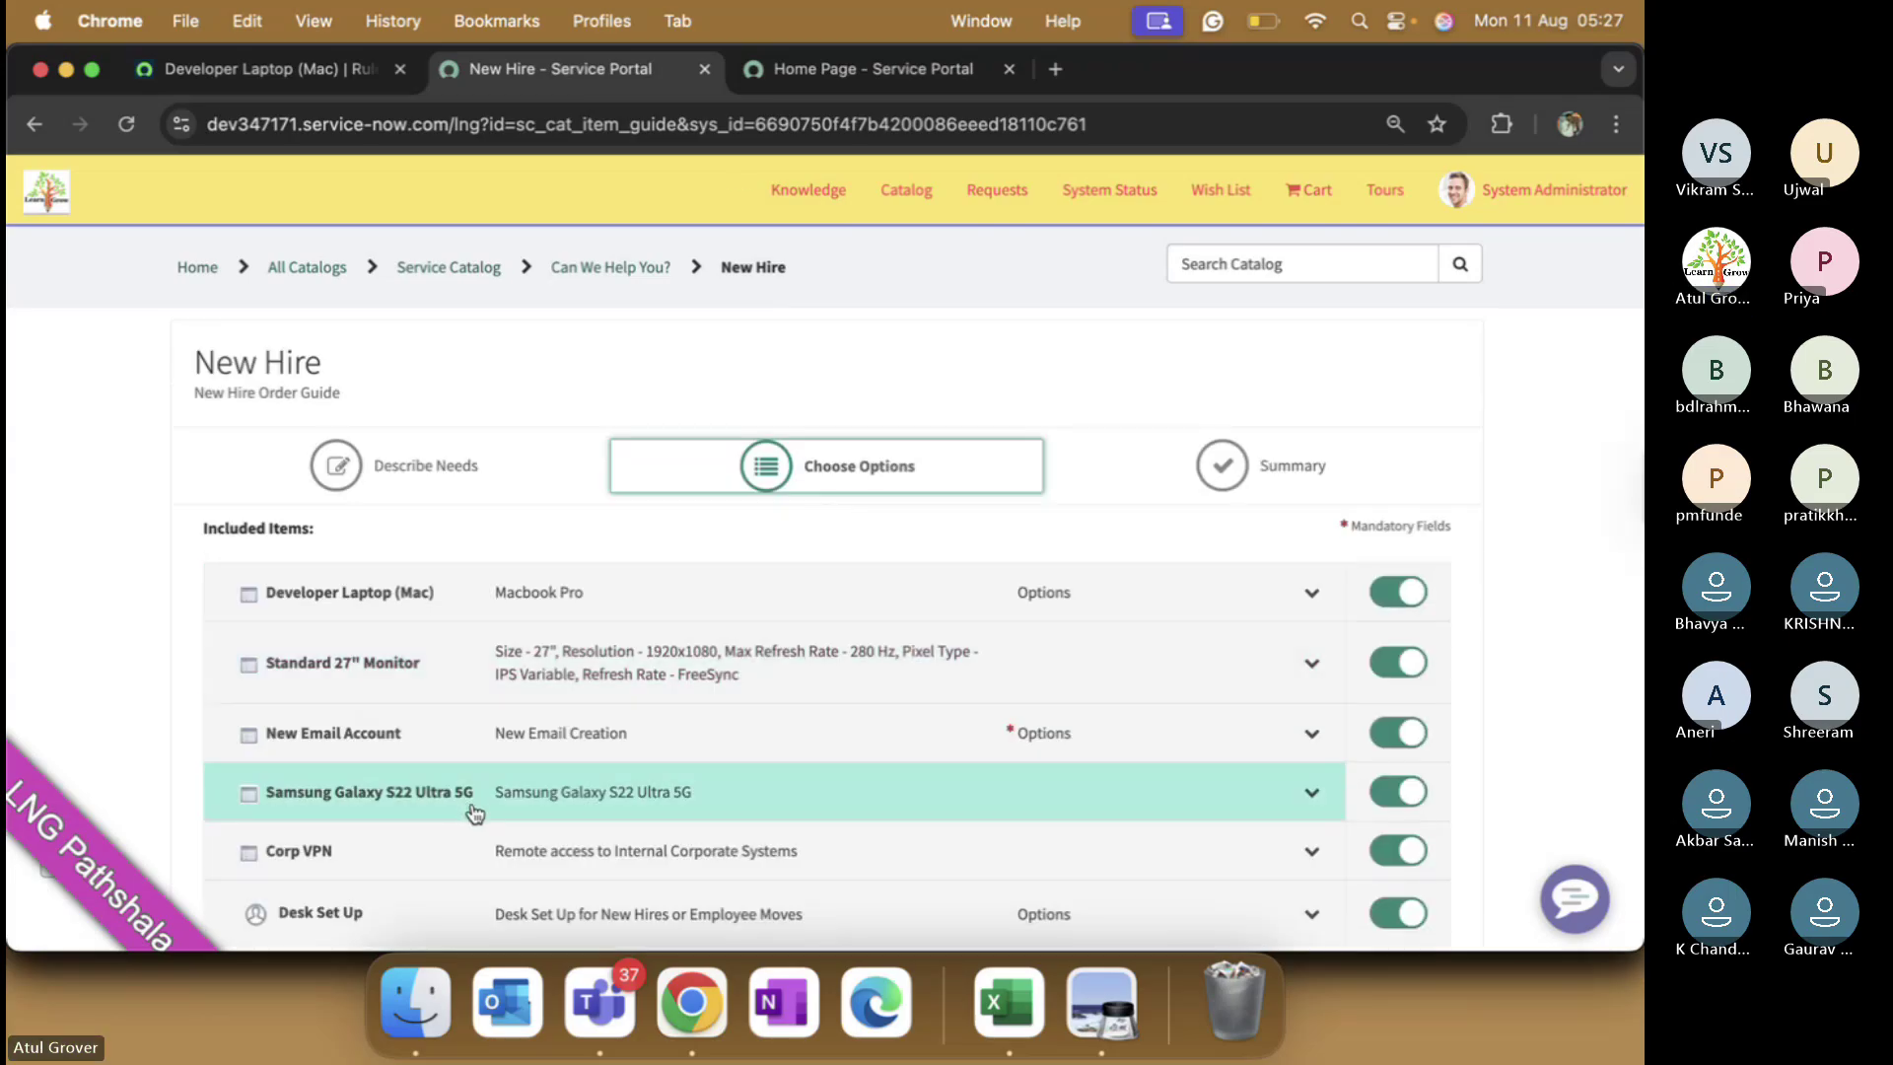
scroll(471, 868, "down", 2)
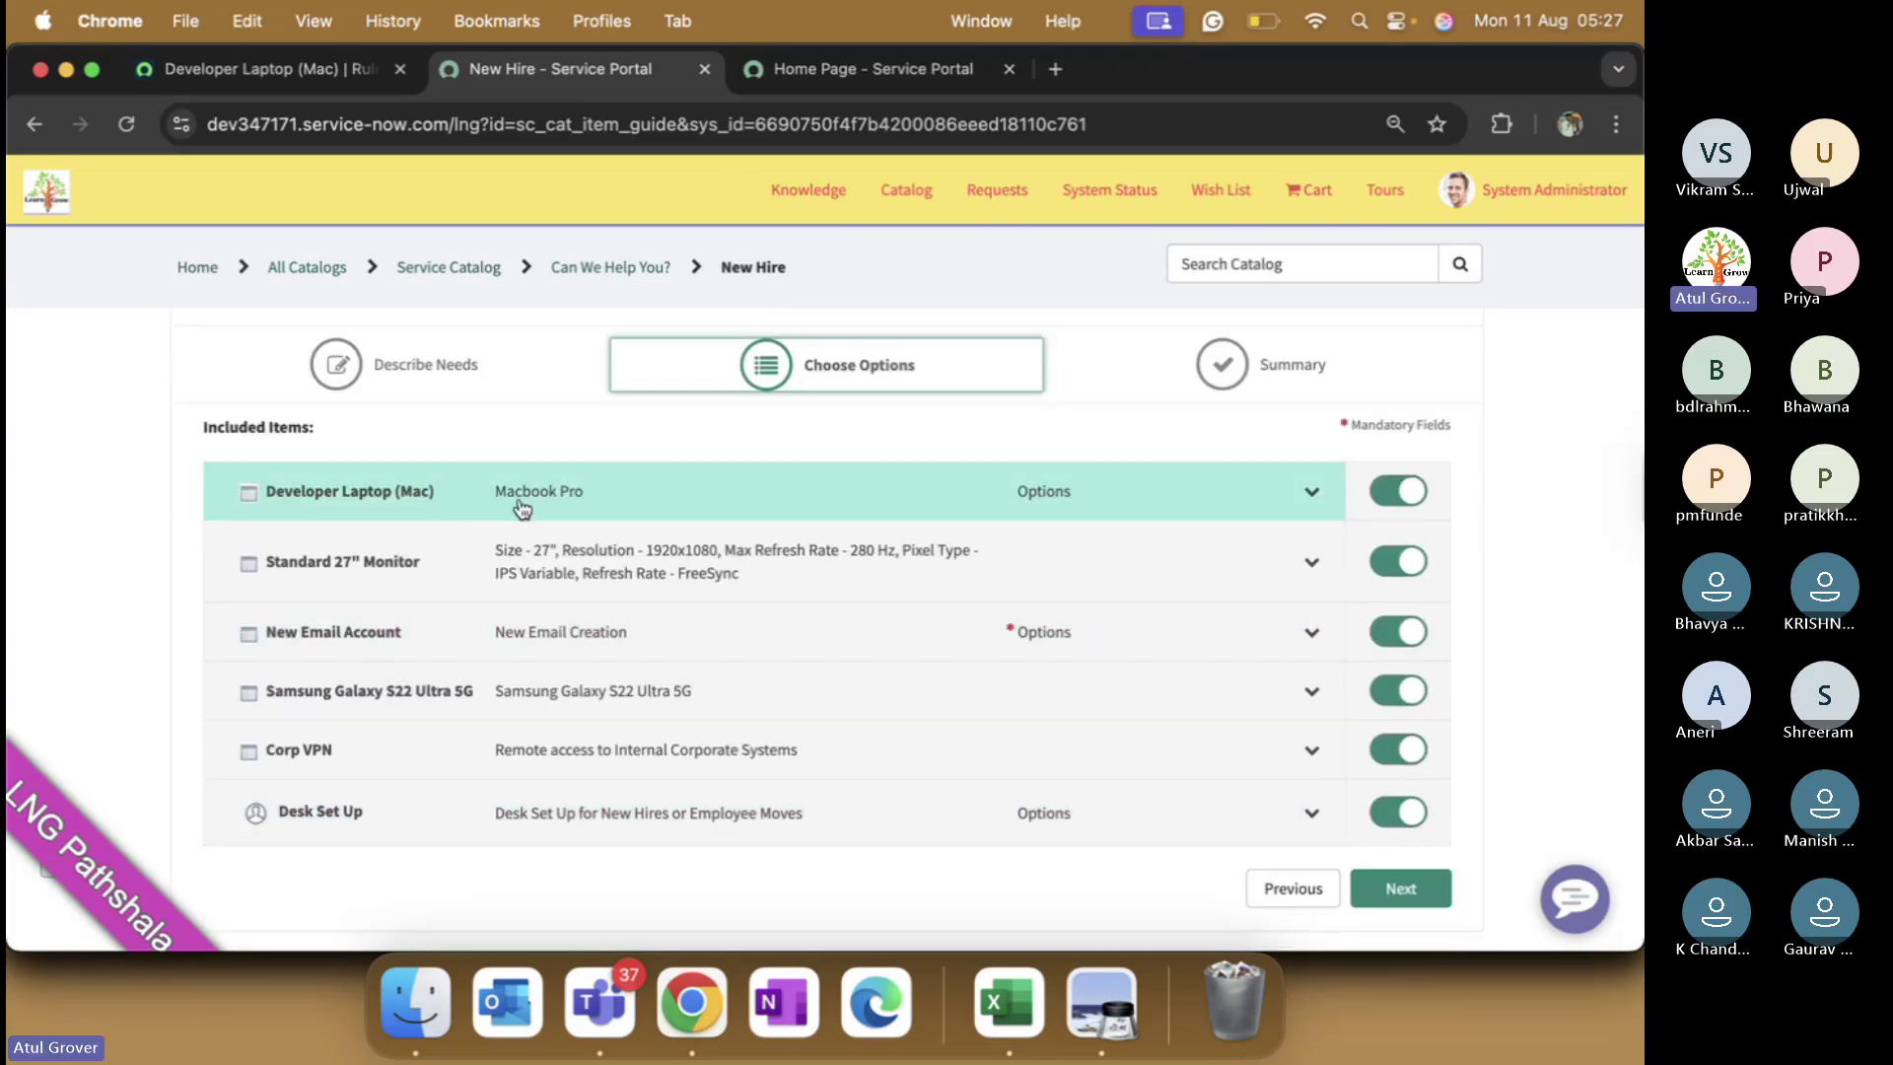
- Expand the Developer Laptop (Mac) item among the New Hire guide's included items to view its details and optional software
left_click(389, 498)
scroll(513, 543, "down", 2)
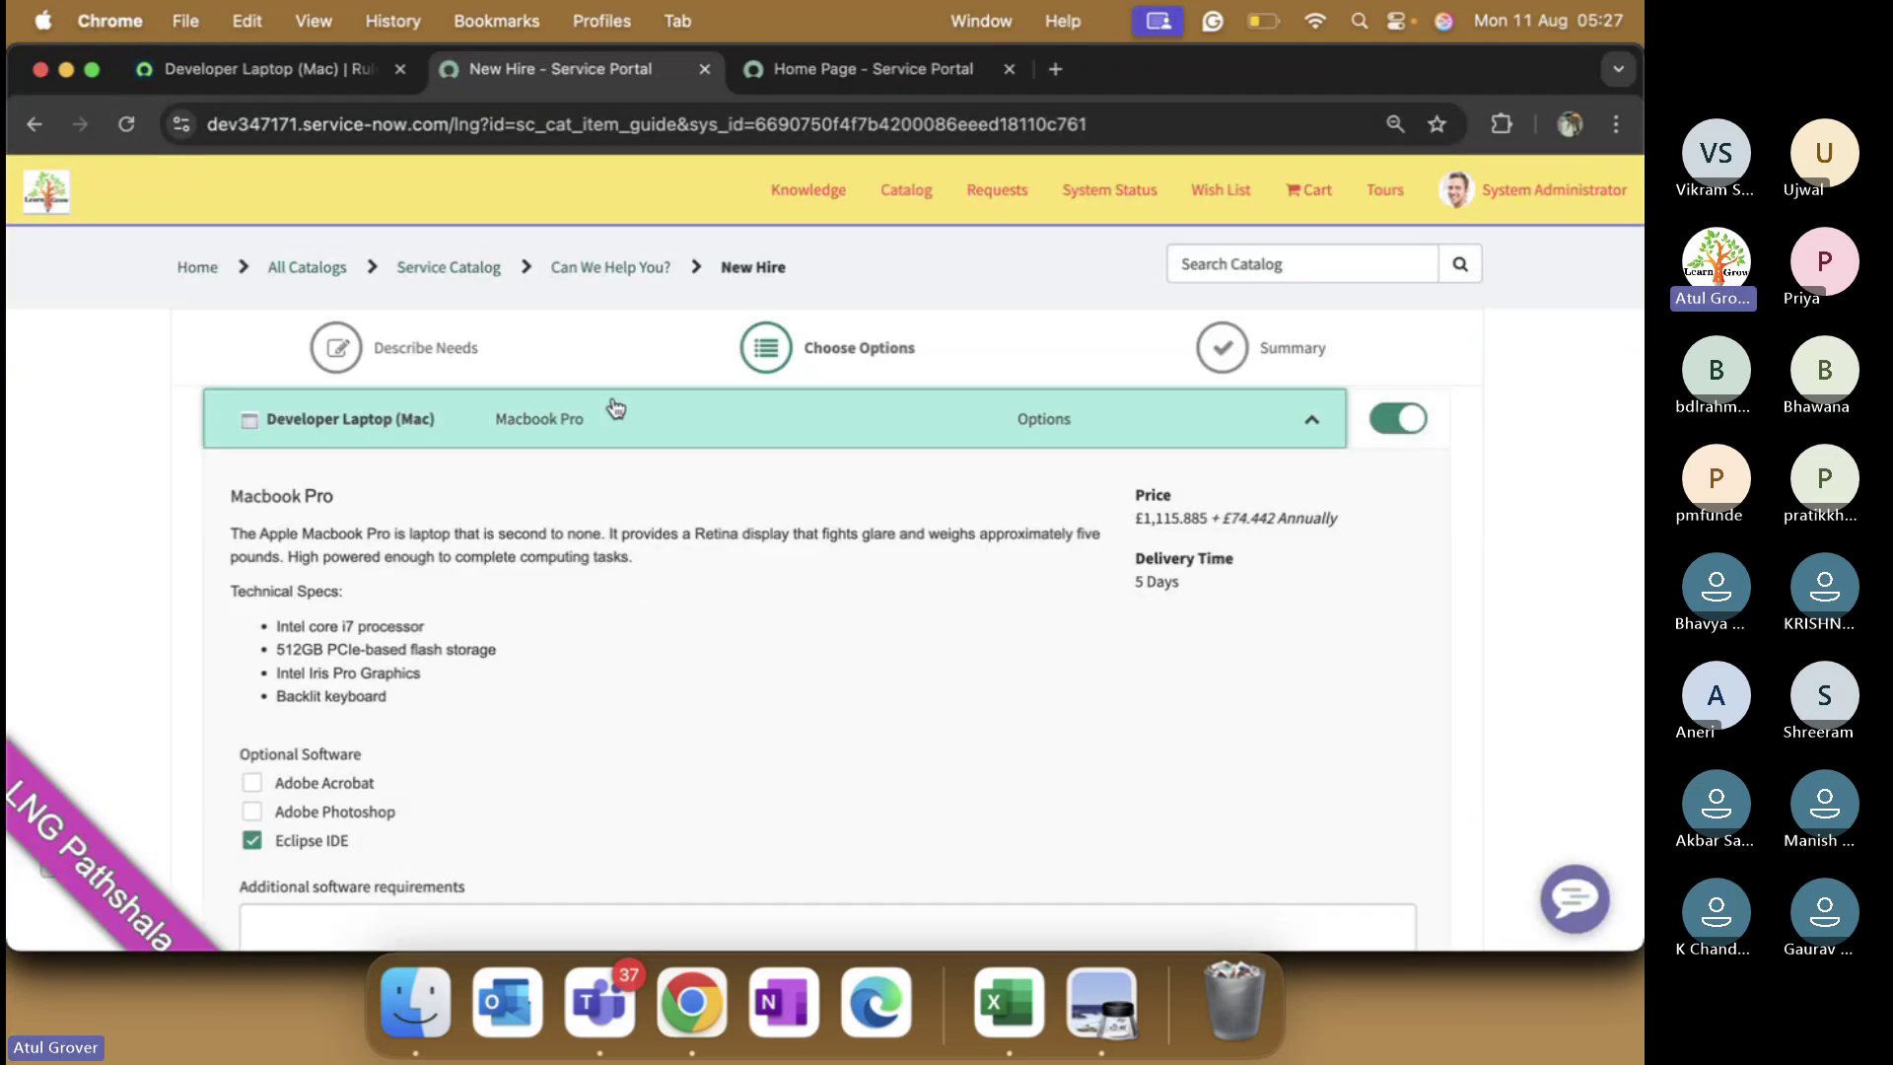
- Turn on Show quantity for the Developer Laptop (Mac) rule
left_click(276, 71)
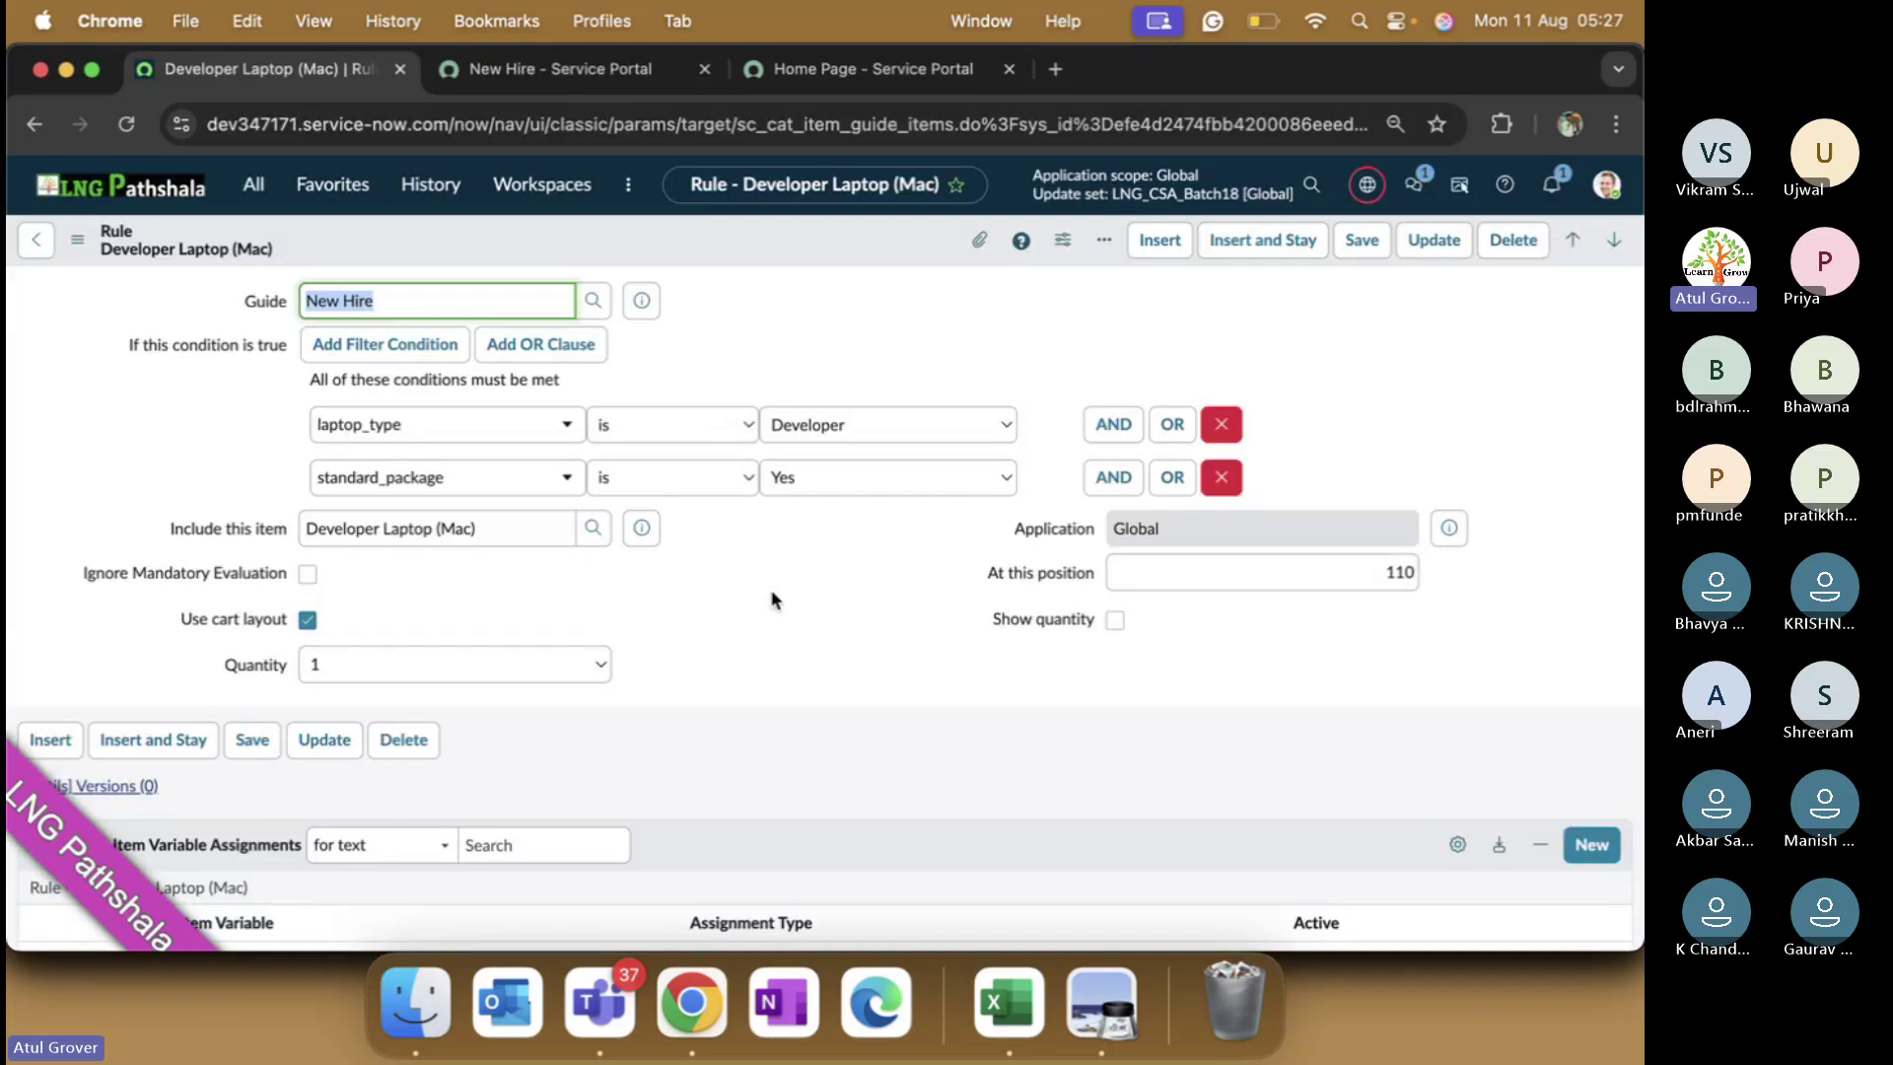
scroll(773, 596, "down", 3)
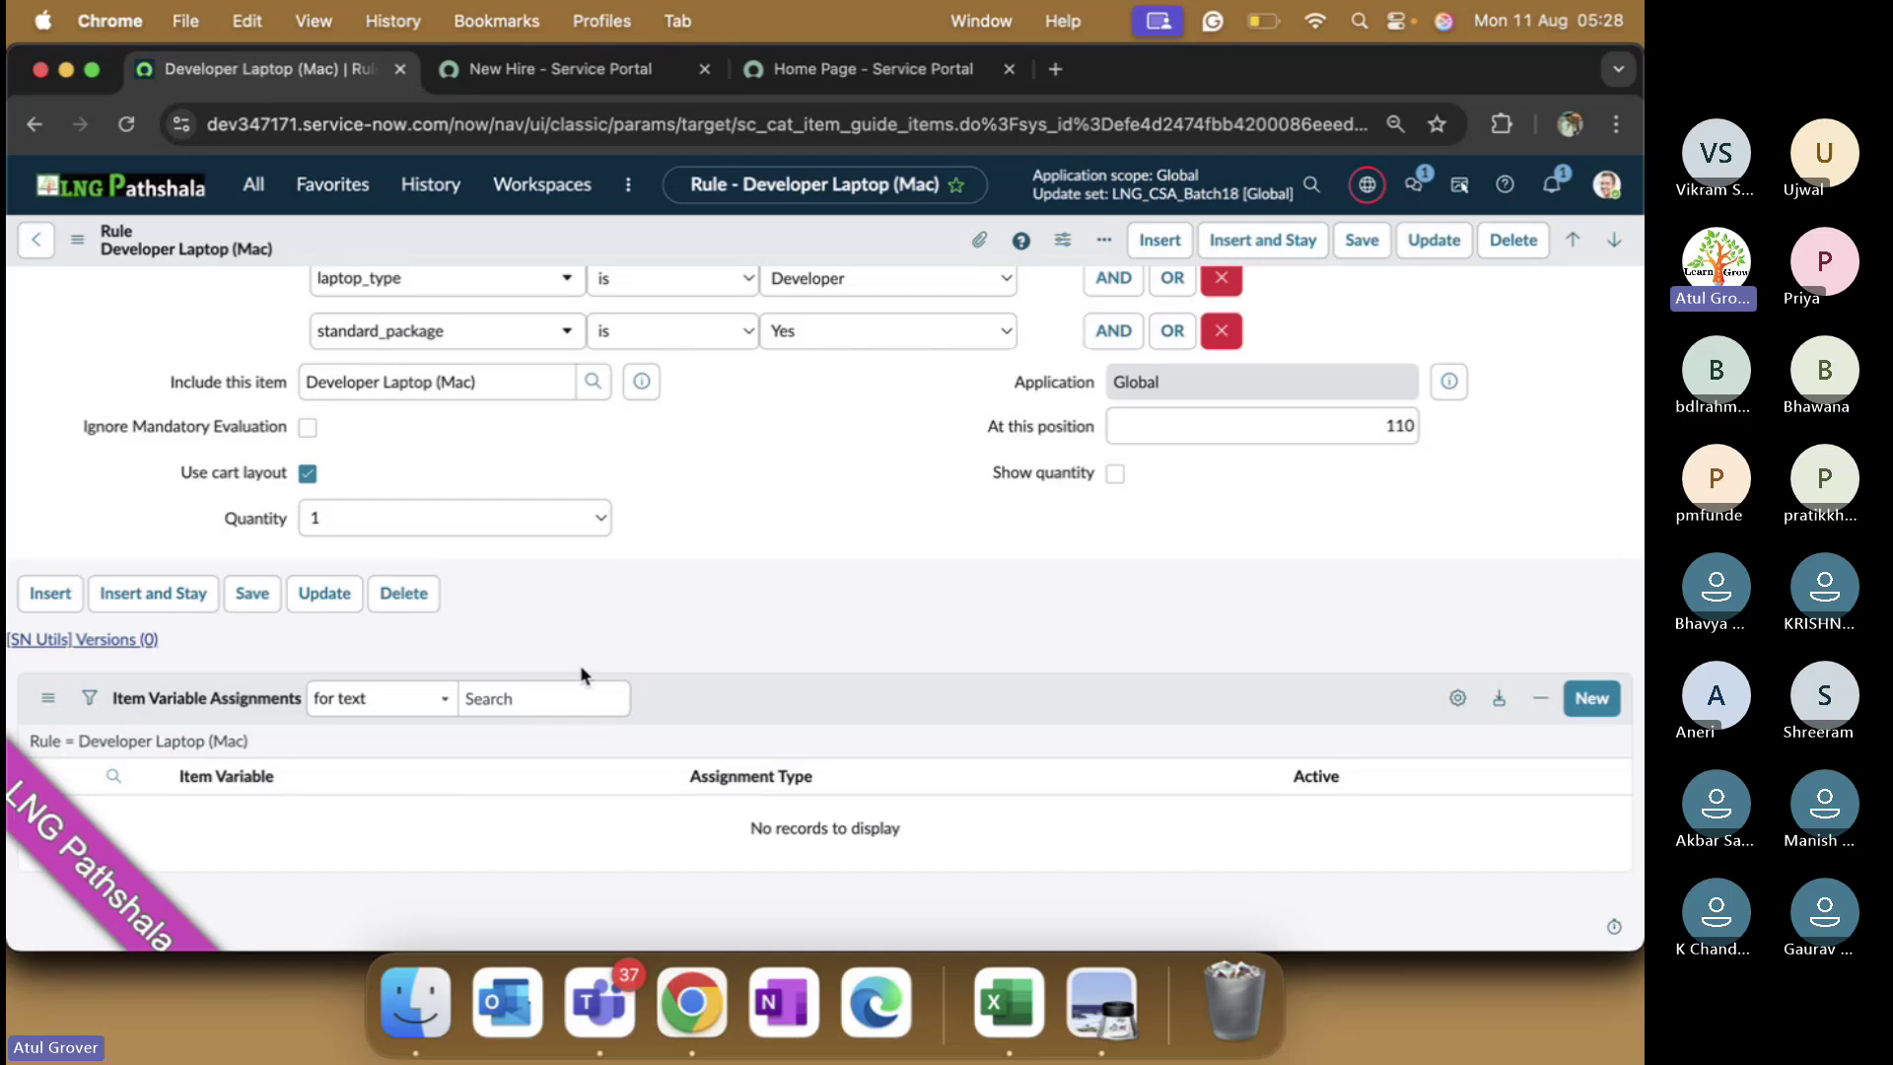
left_click(308, 426)
left_click(1114, 475)
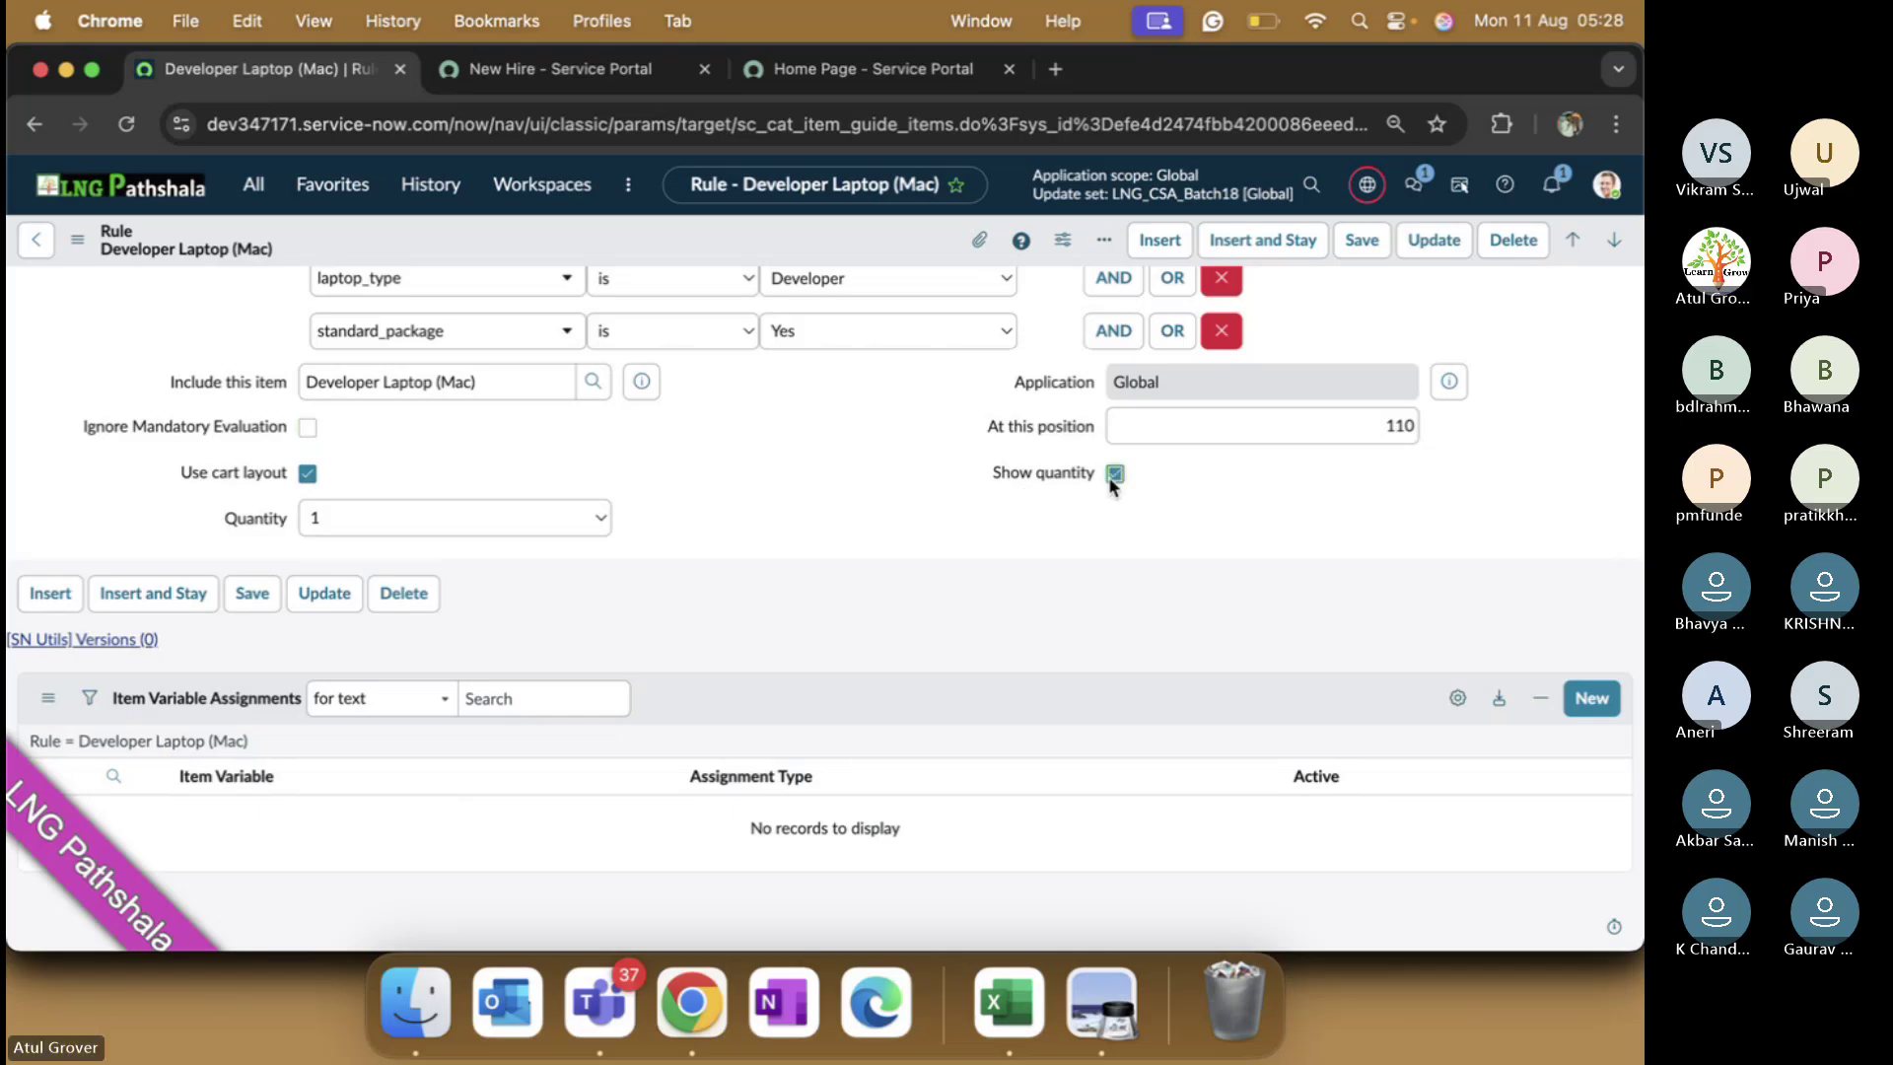
mouse_move(234, 440)
key("super+Tab")
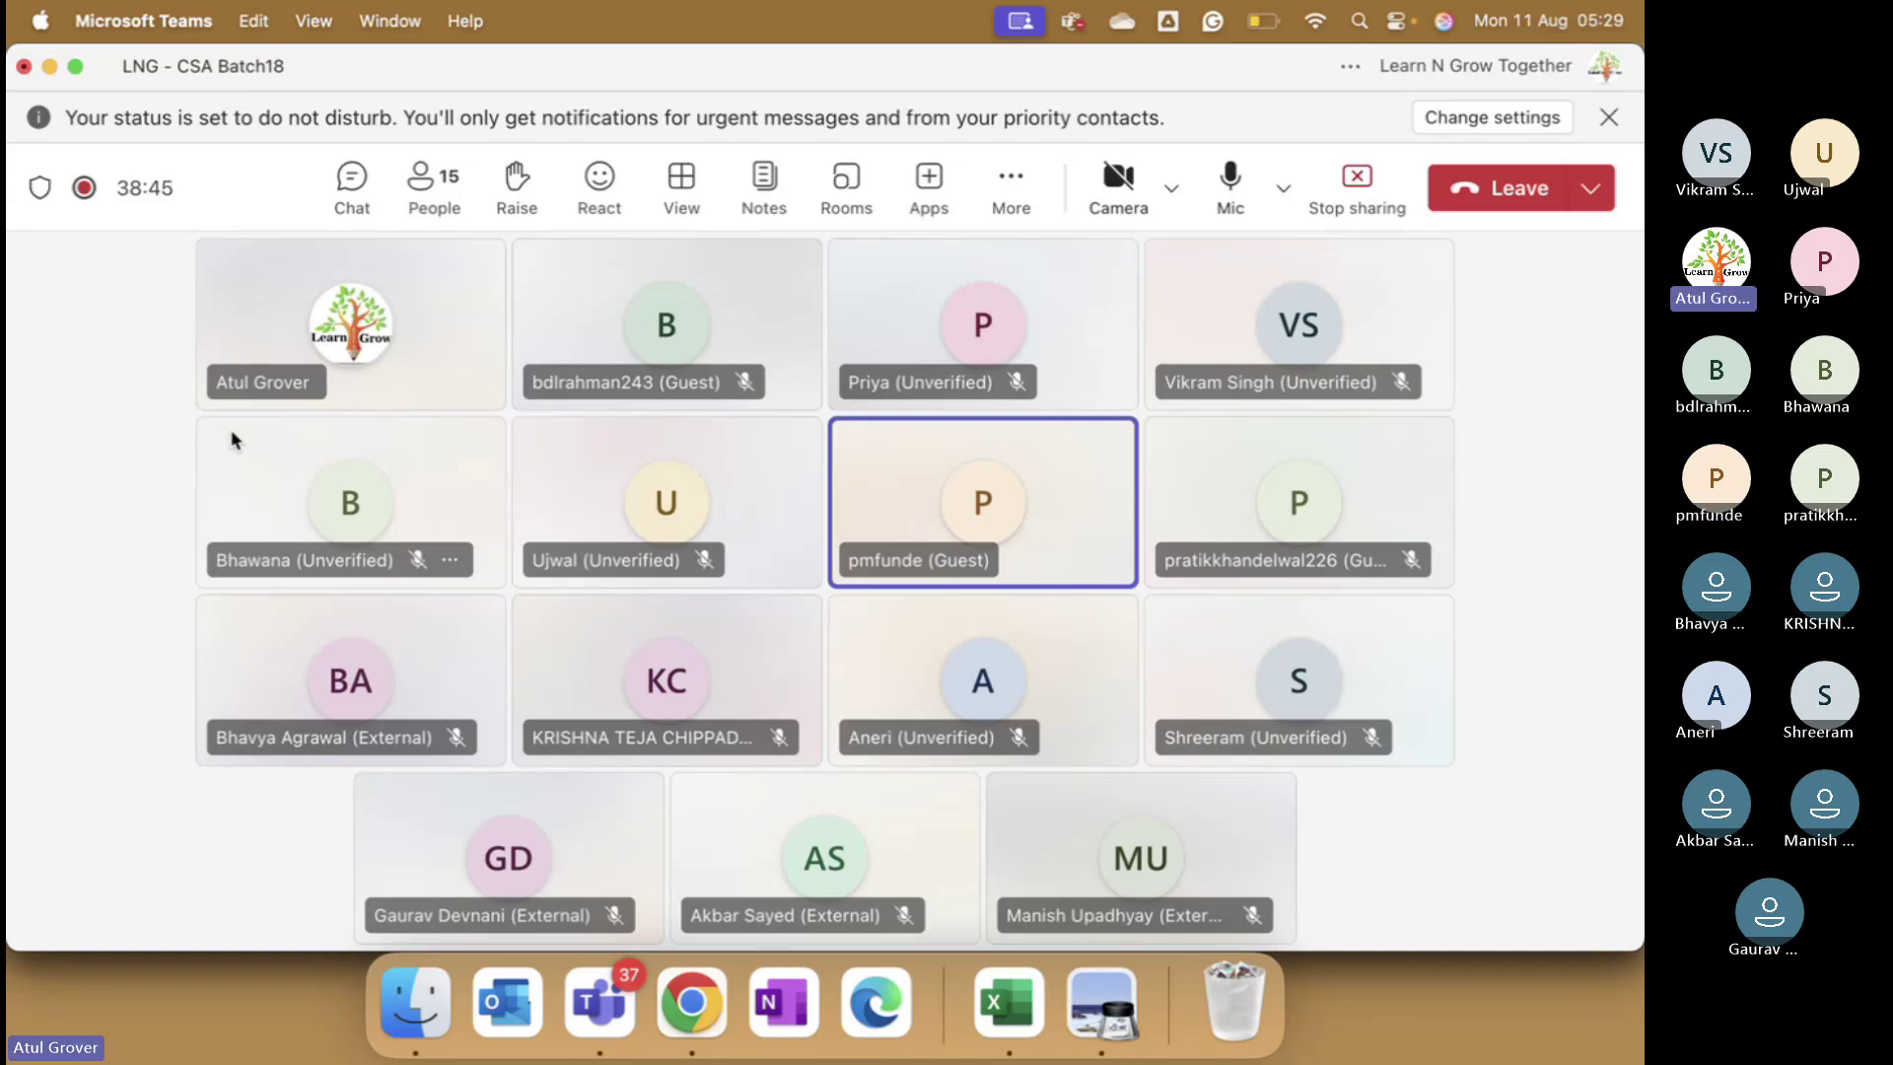
key("super+Tab")
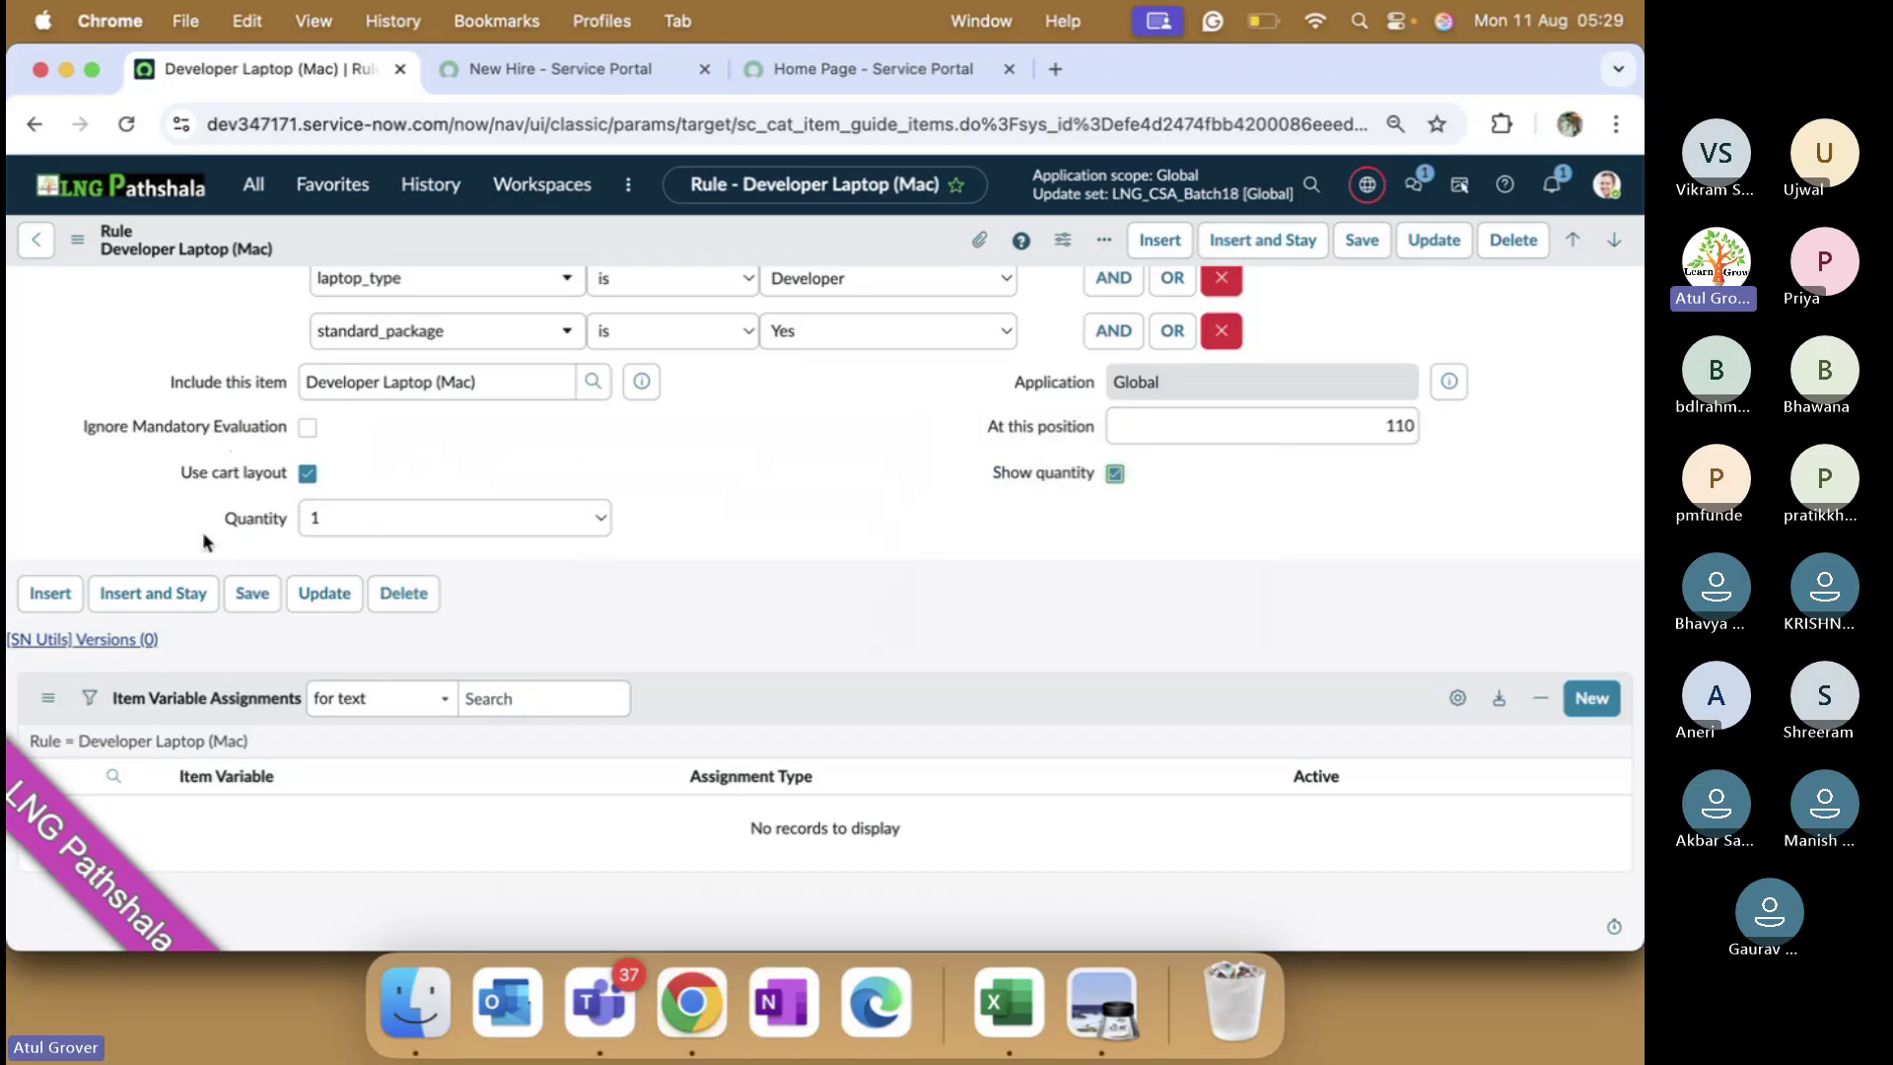
- Review the included items listed below Developer Laptop (Mac) in the portal's New Hire order guide
left_click(635, 69)
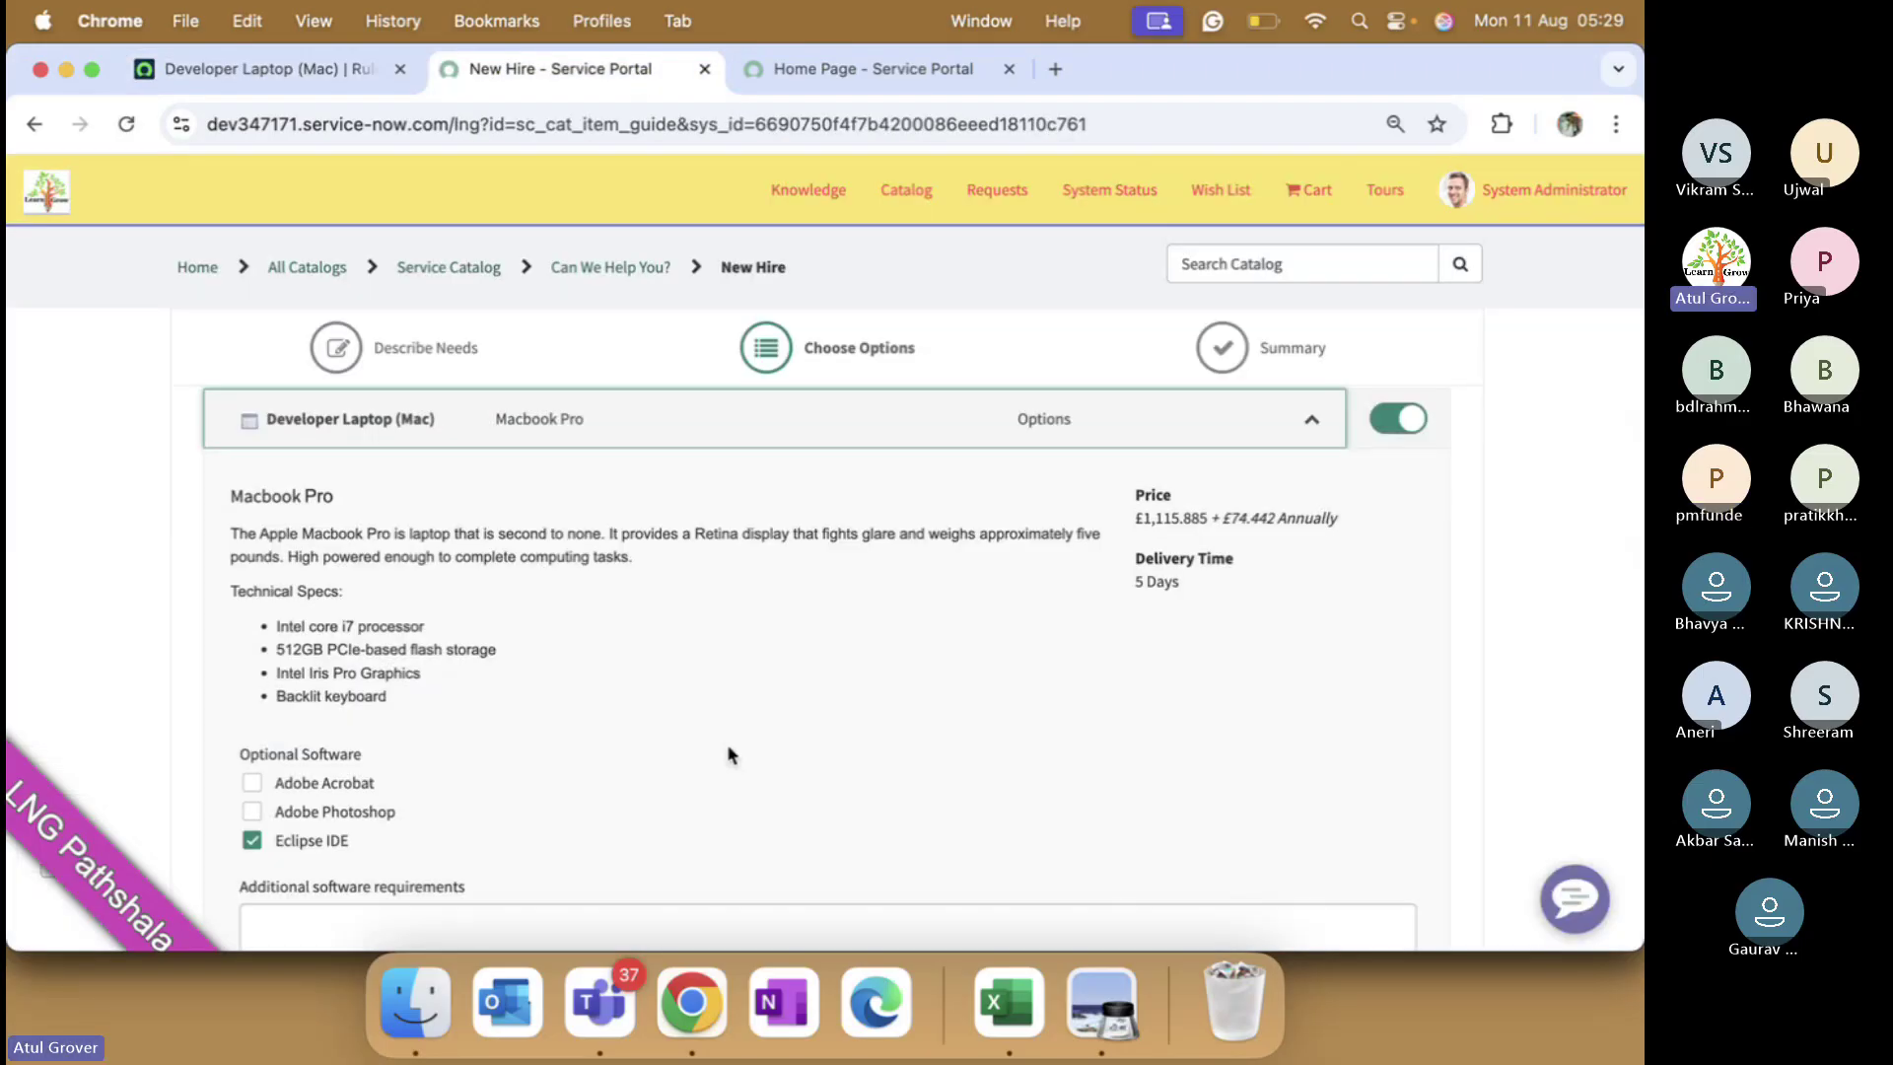
scroll(730, 754, "down", 7)
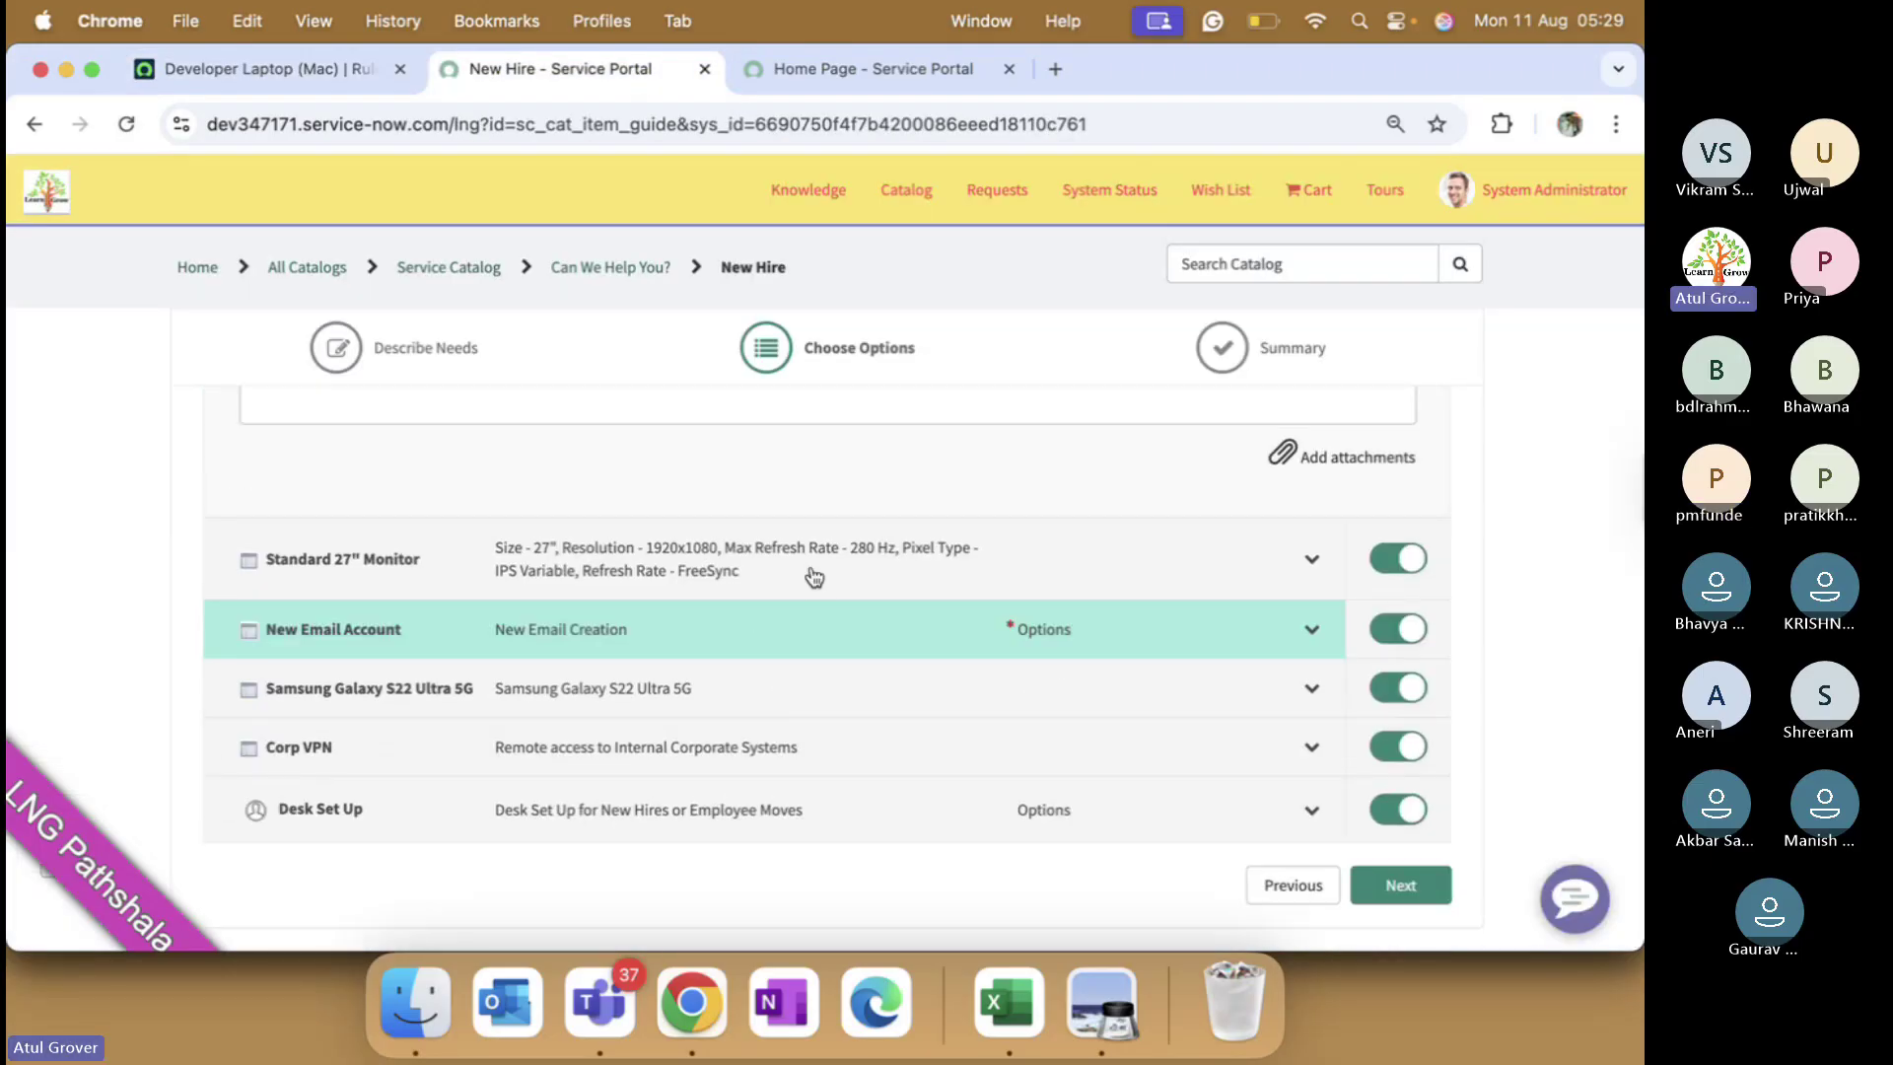
- Return from the Developer Laptop (Mac) rule to the New Hire order guide record, discarding the unsaved changes
left_click(295, 85)
left_click(36, 240)
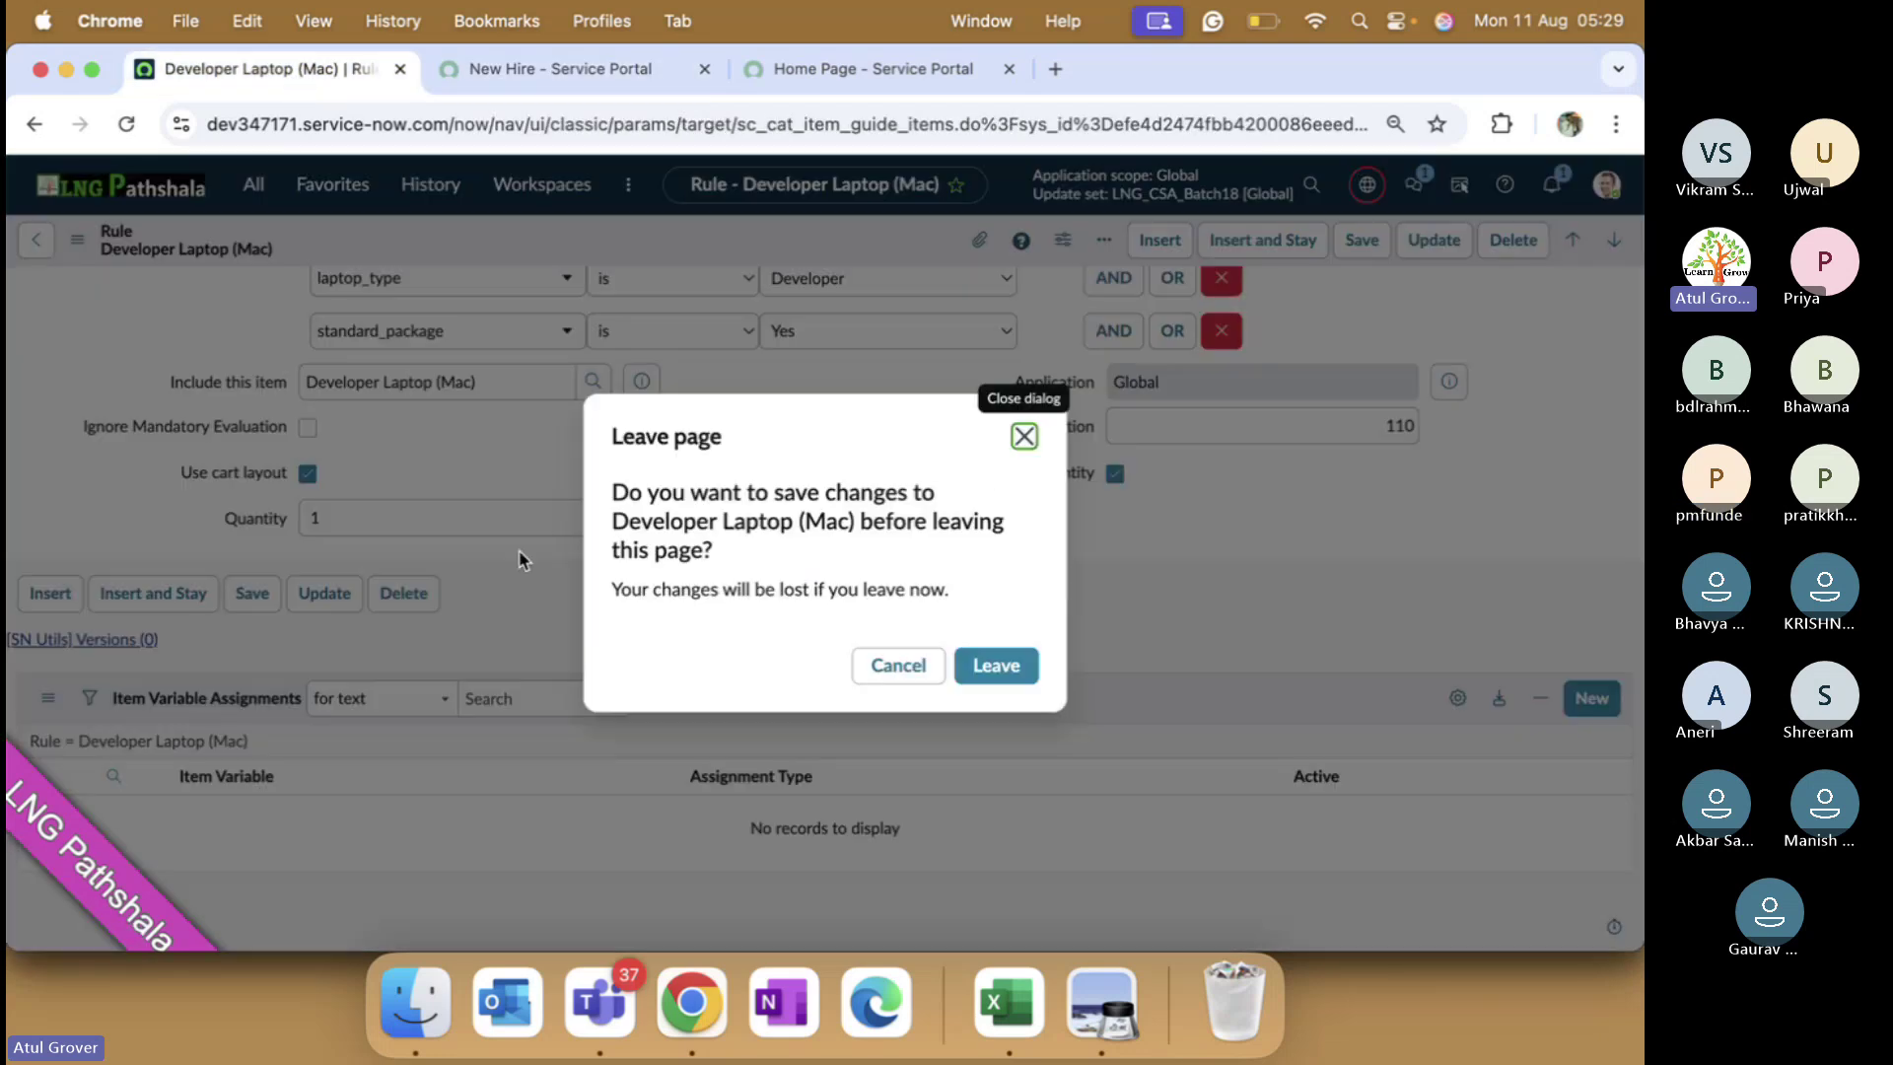
left_click(983, 665)
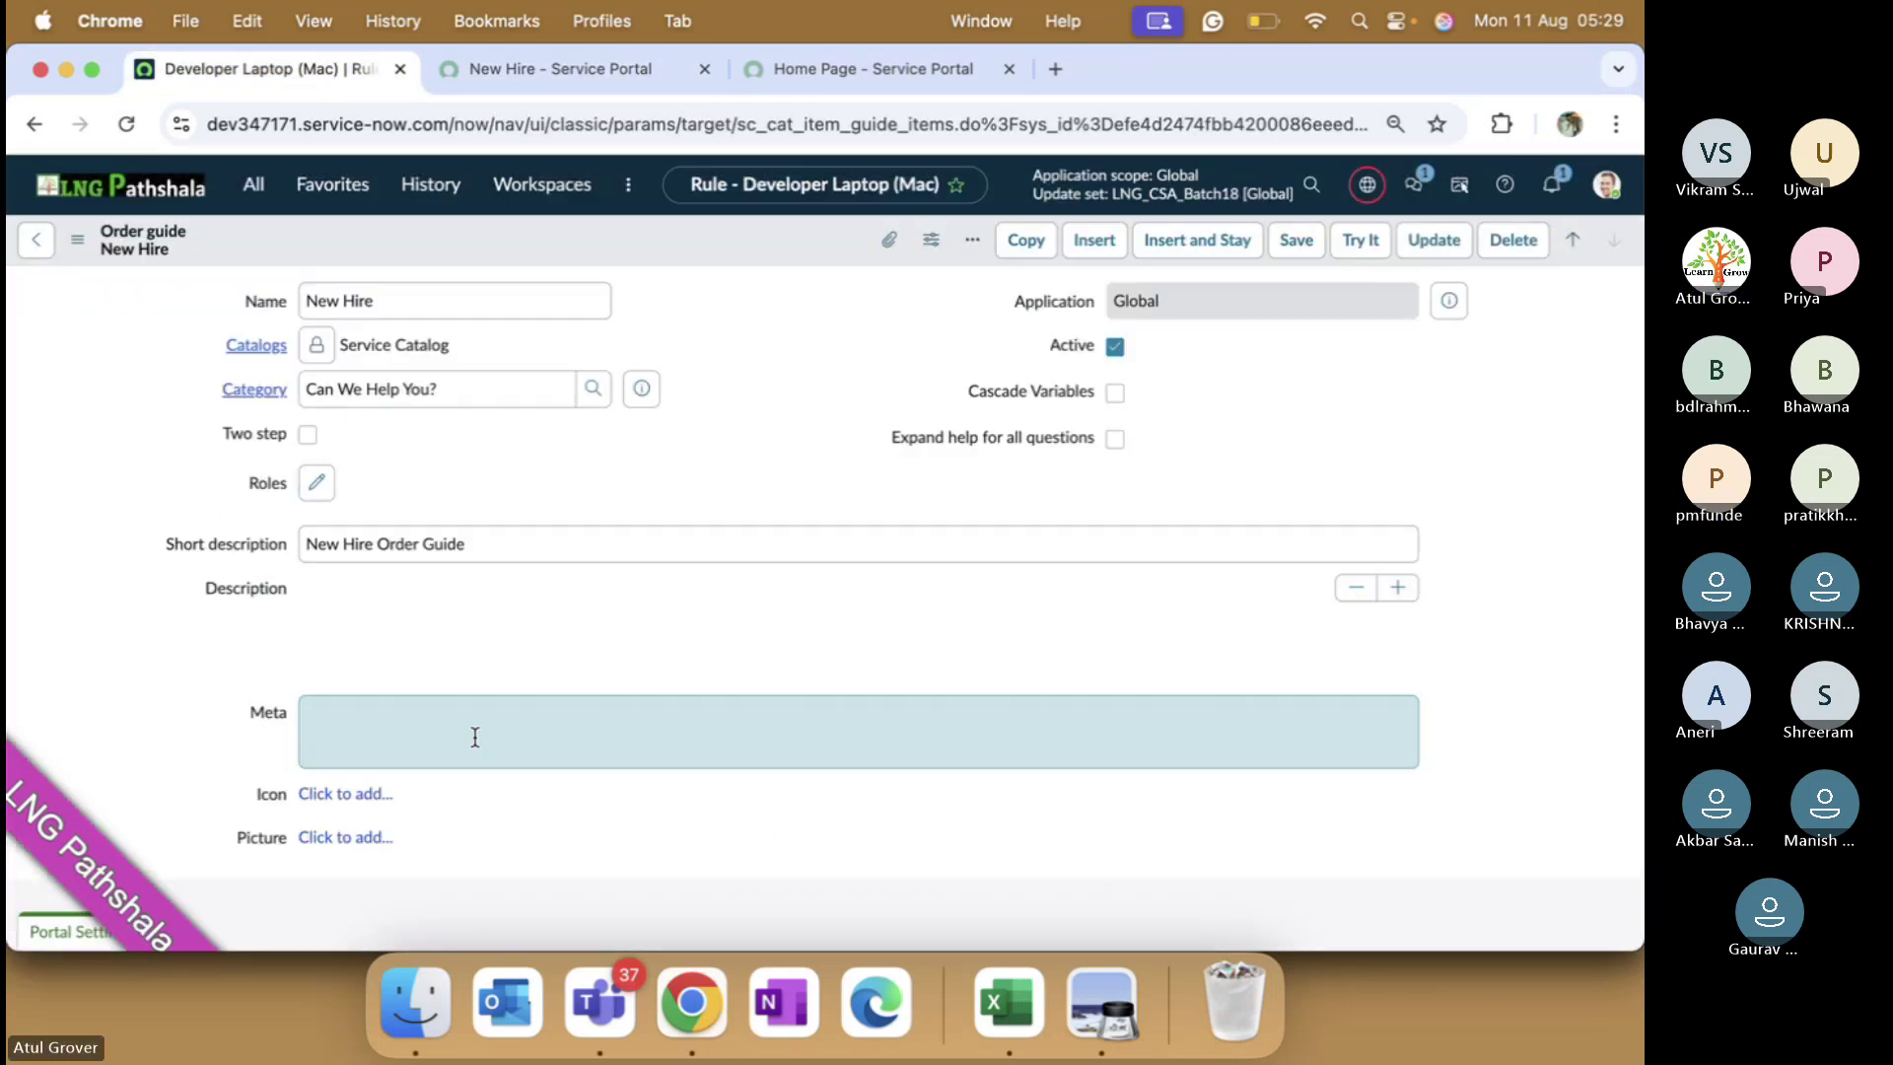
- Start a new rule in the New Hire order guide's rule base with a condition on the corp_office field
scroll(585, 725, "down", 10)
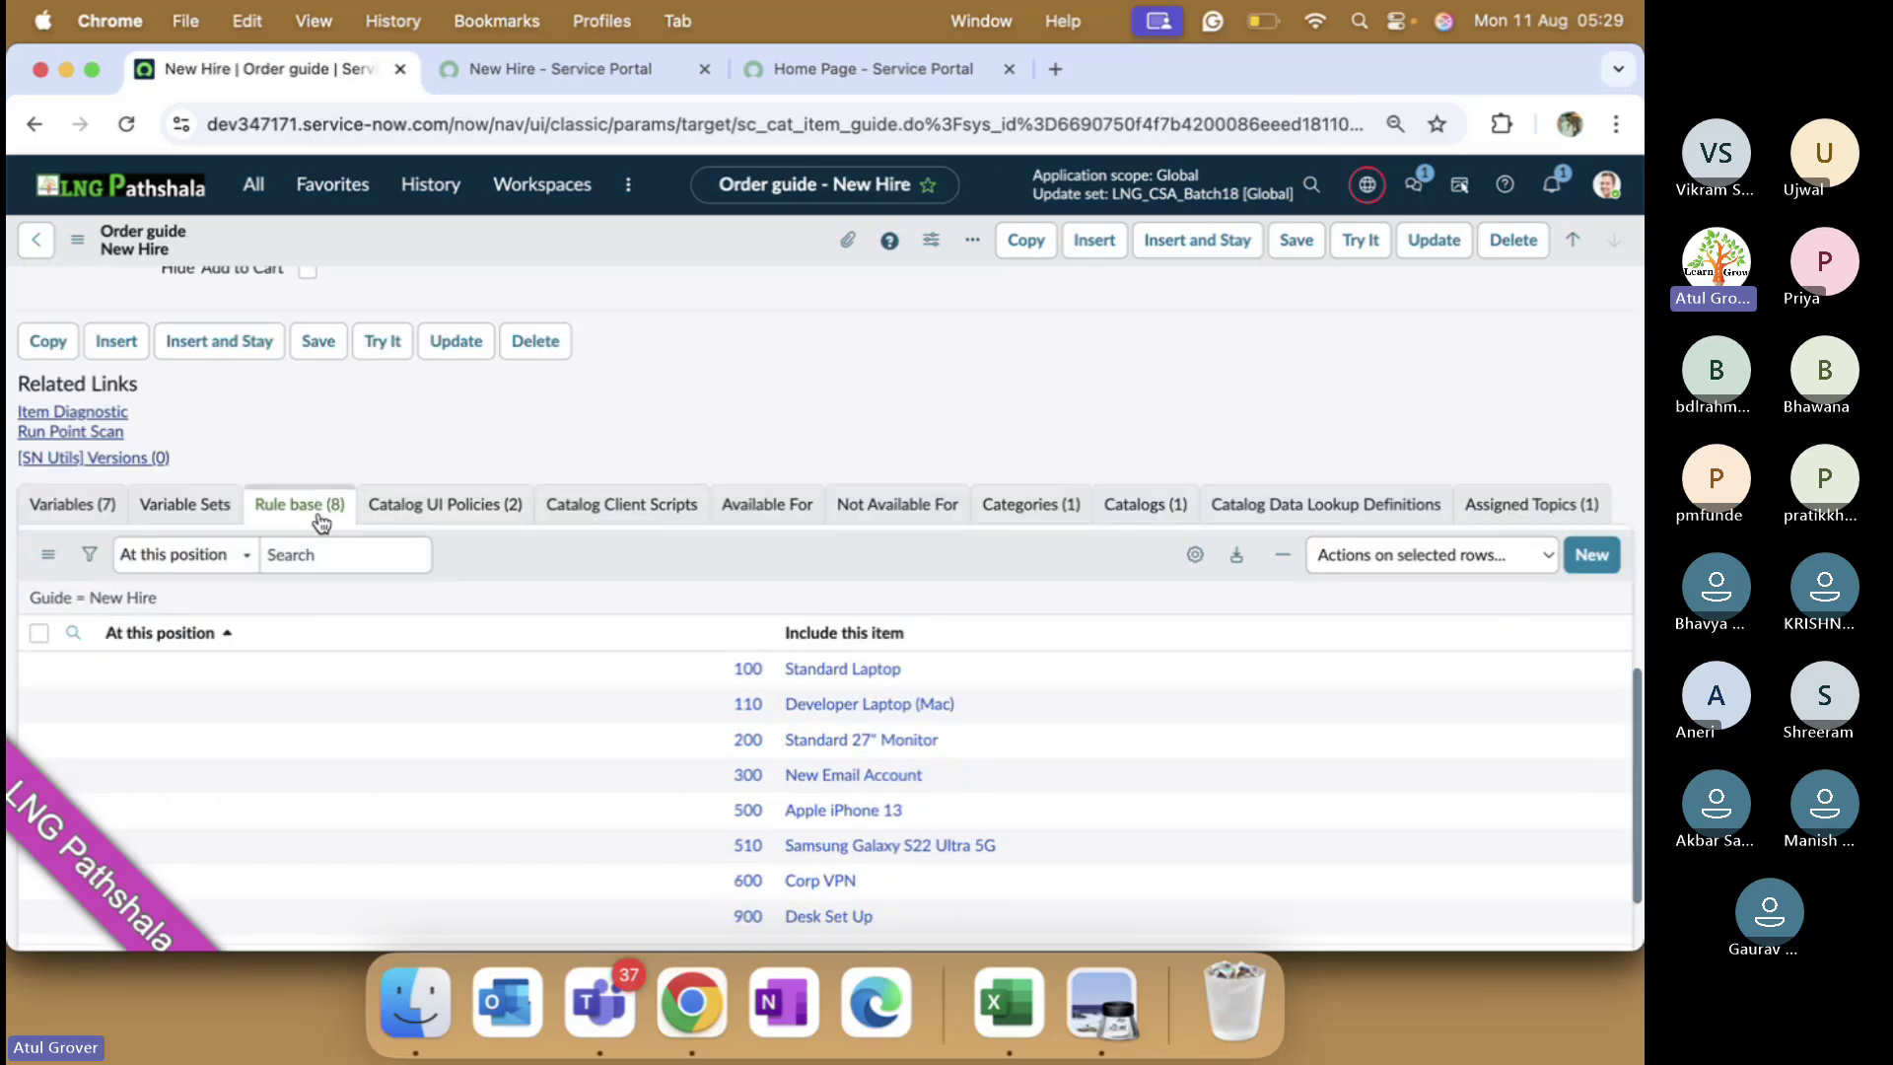
left_click(308, 508)
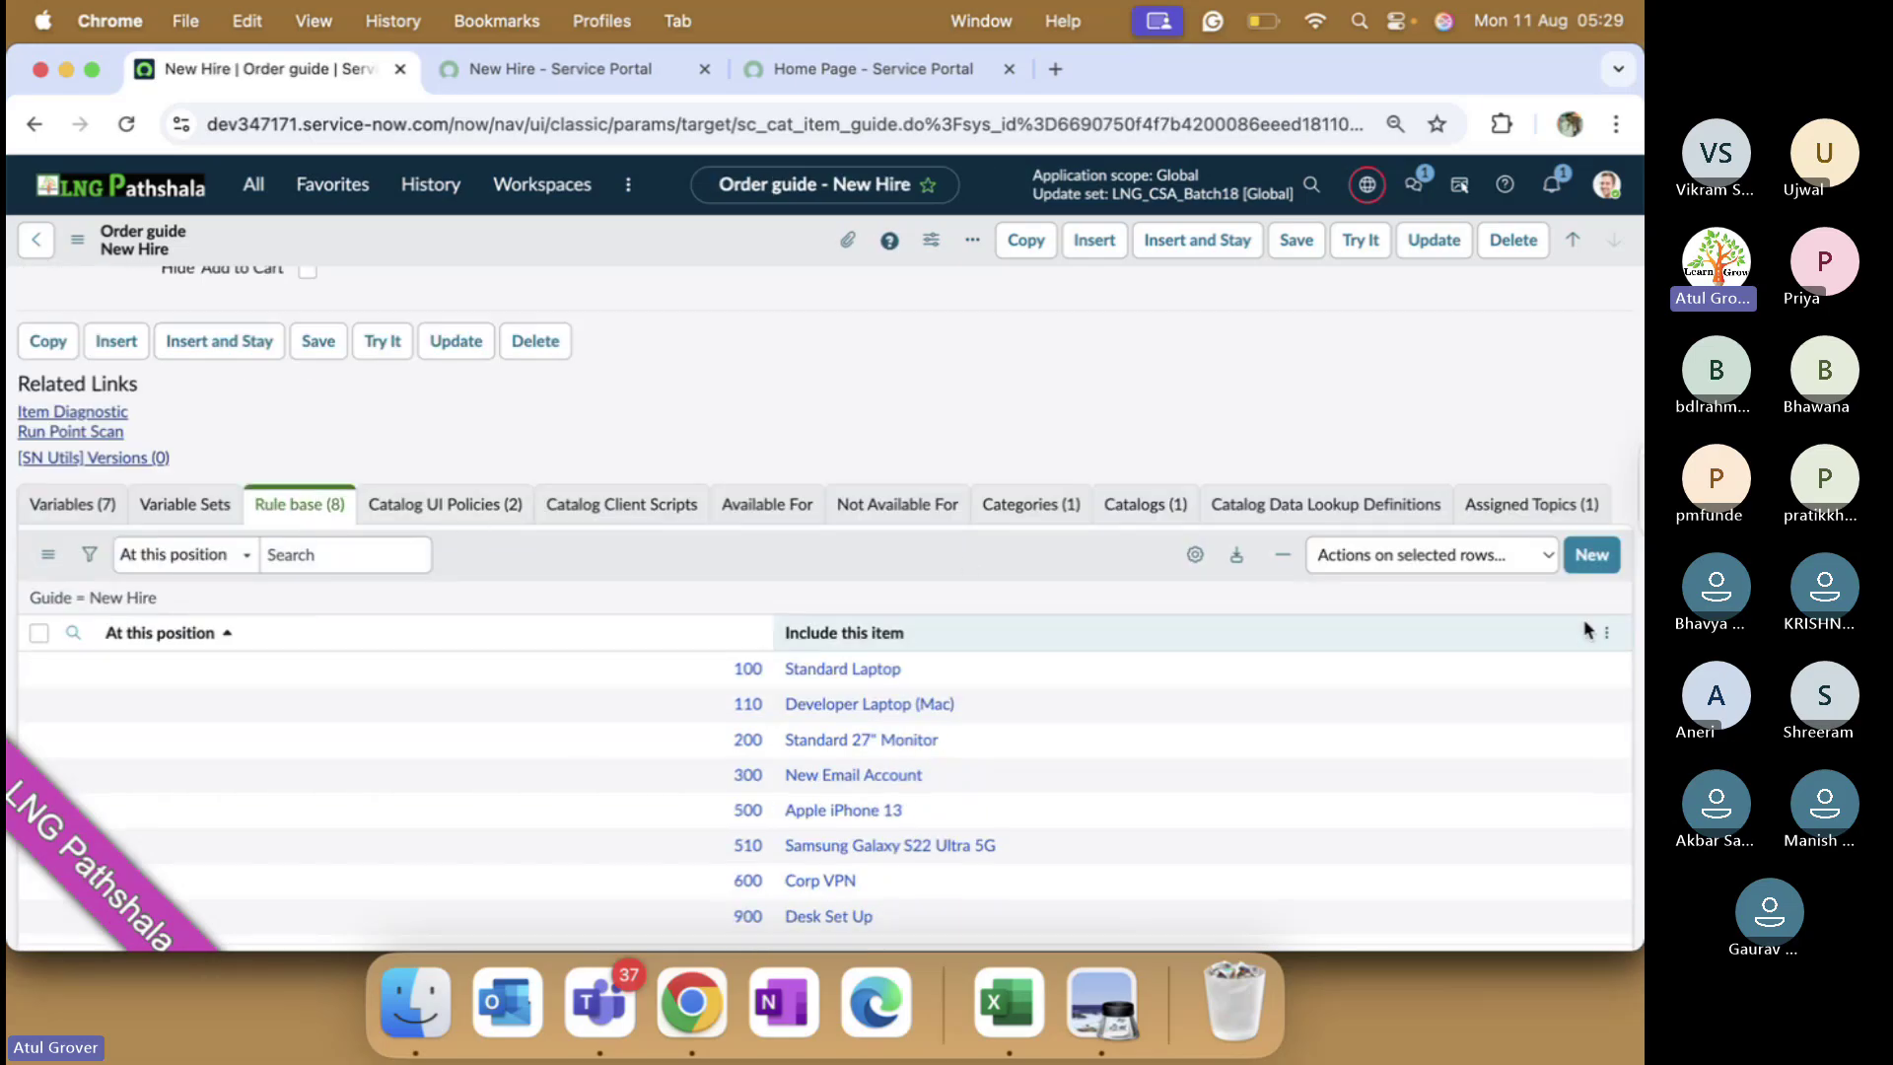
left_click(1596, 566)
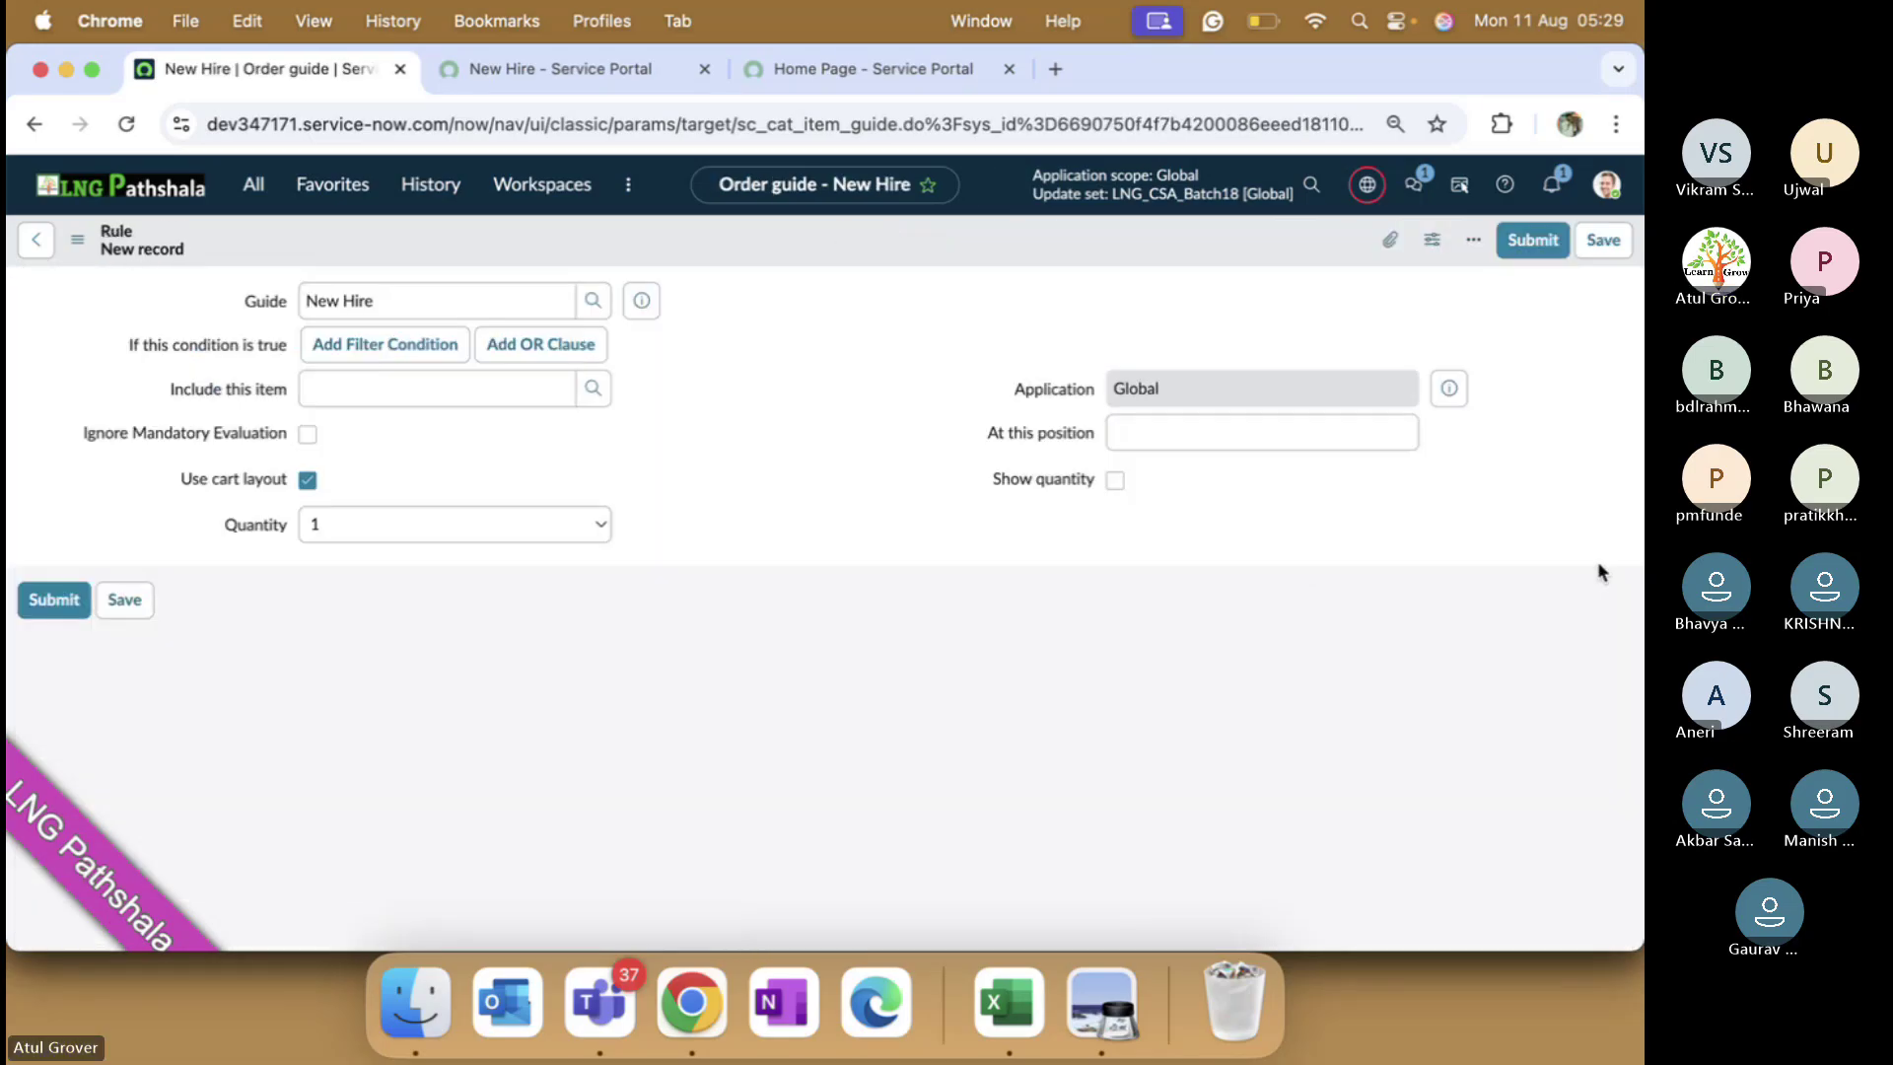
left_click(453, 391)
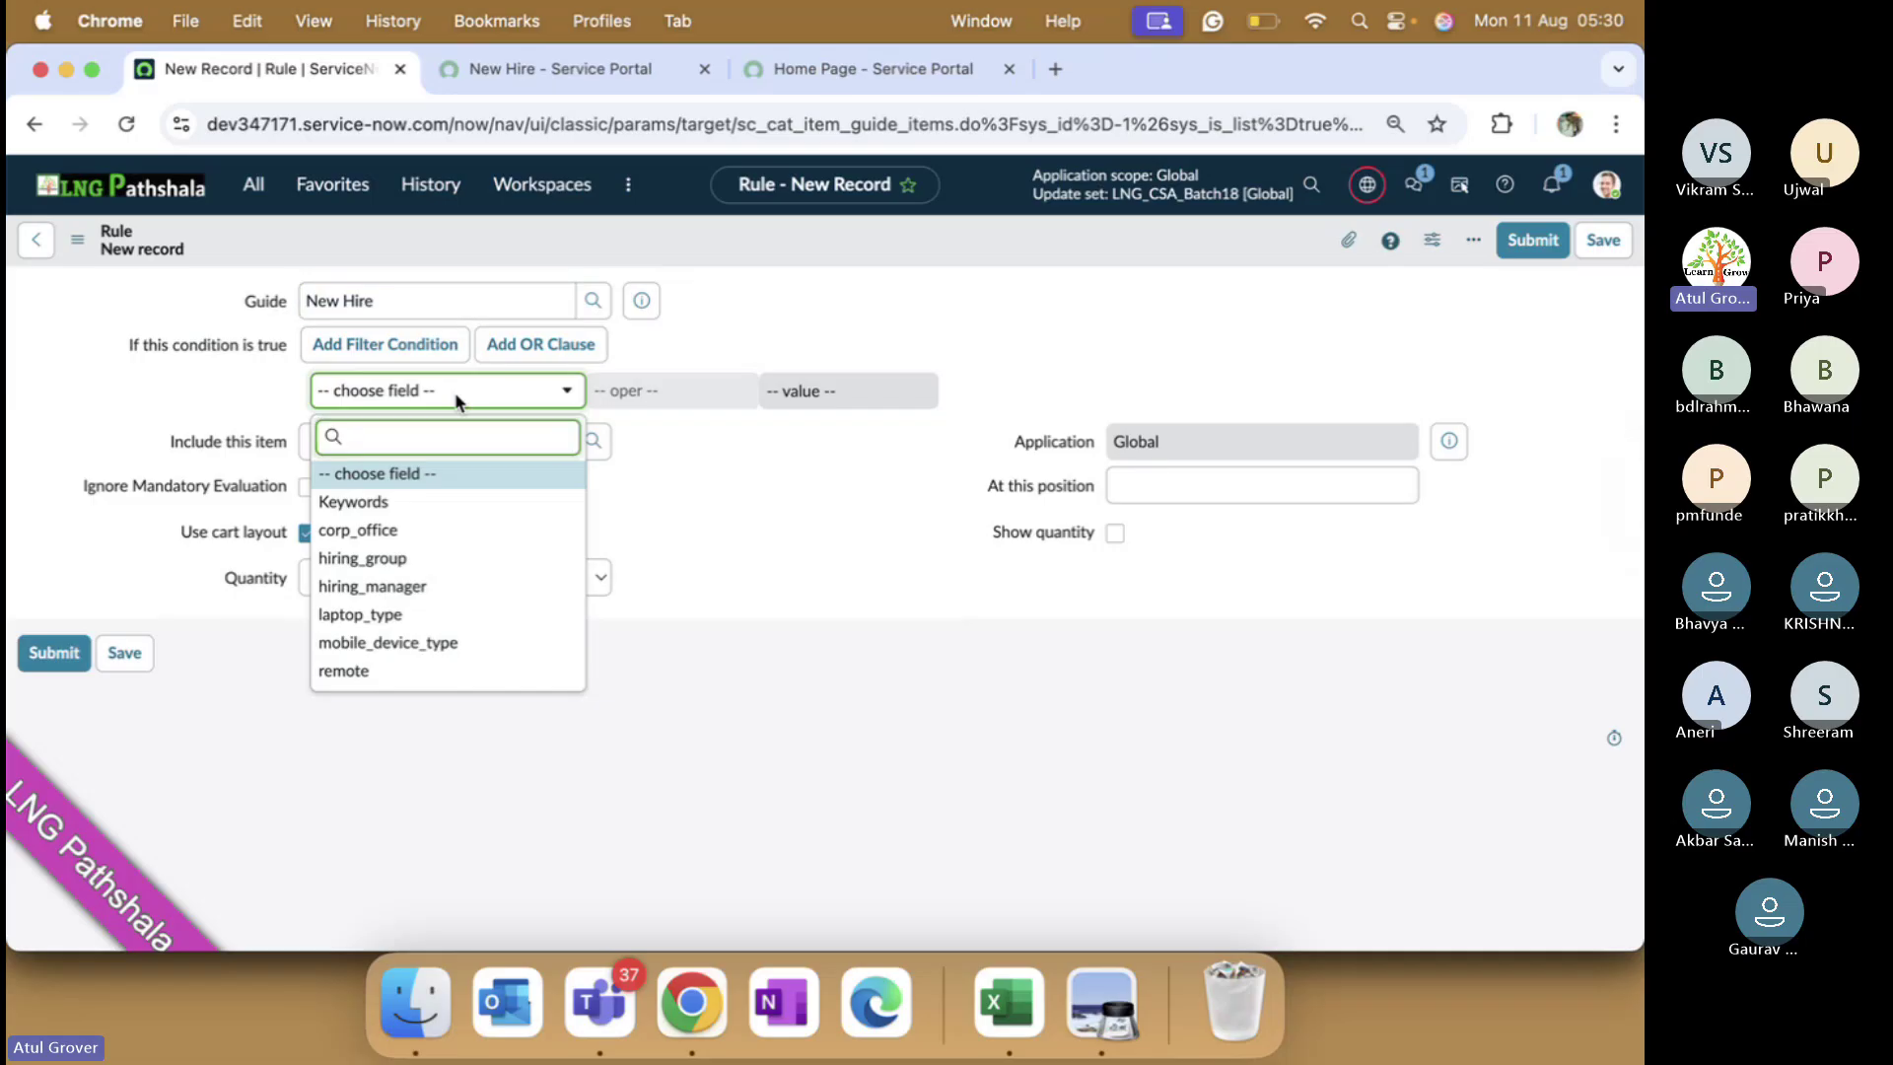
left_click(398, 532)
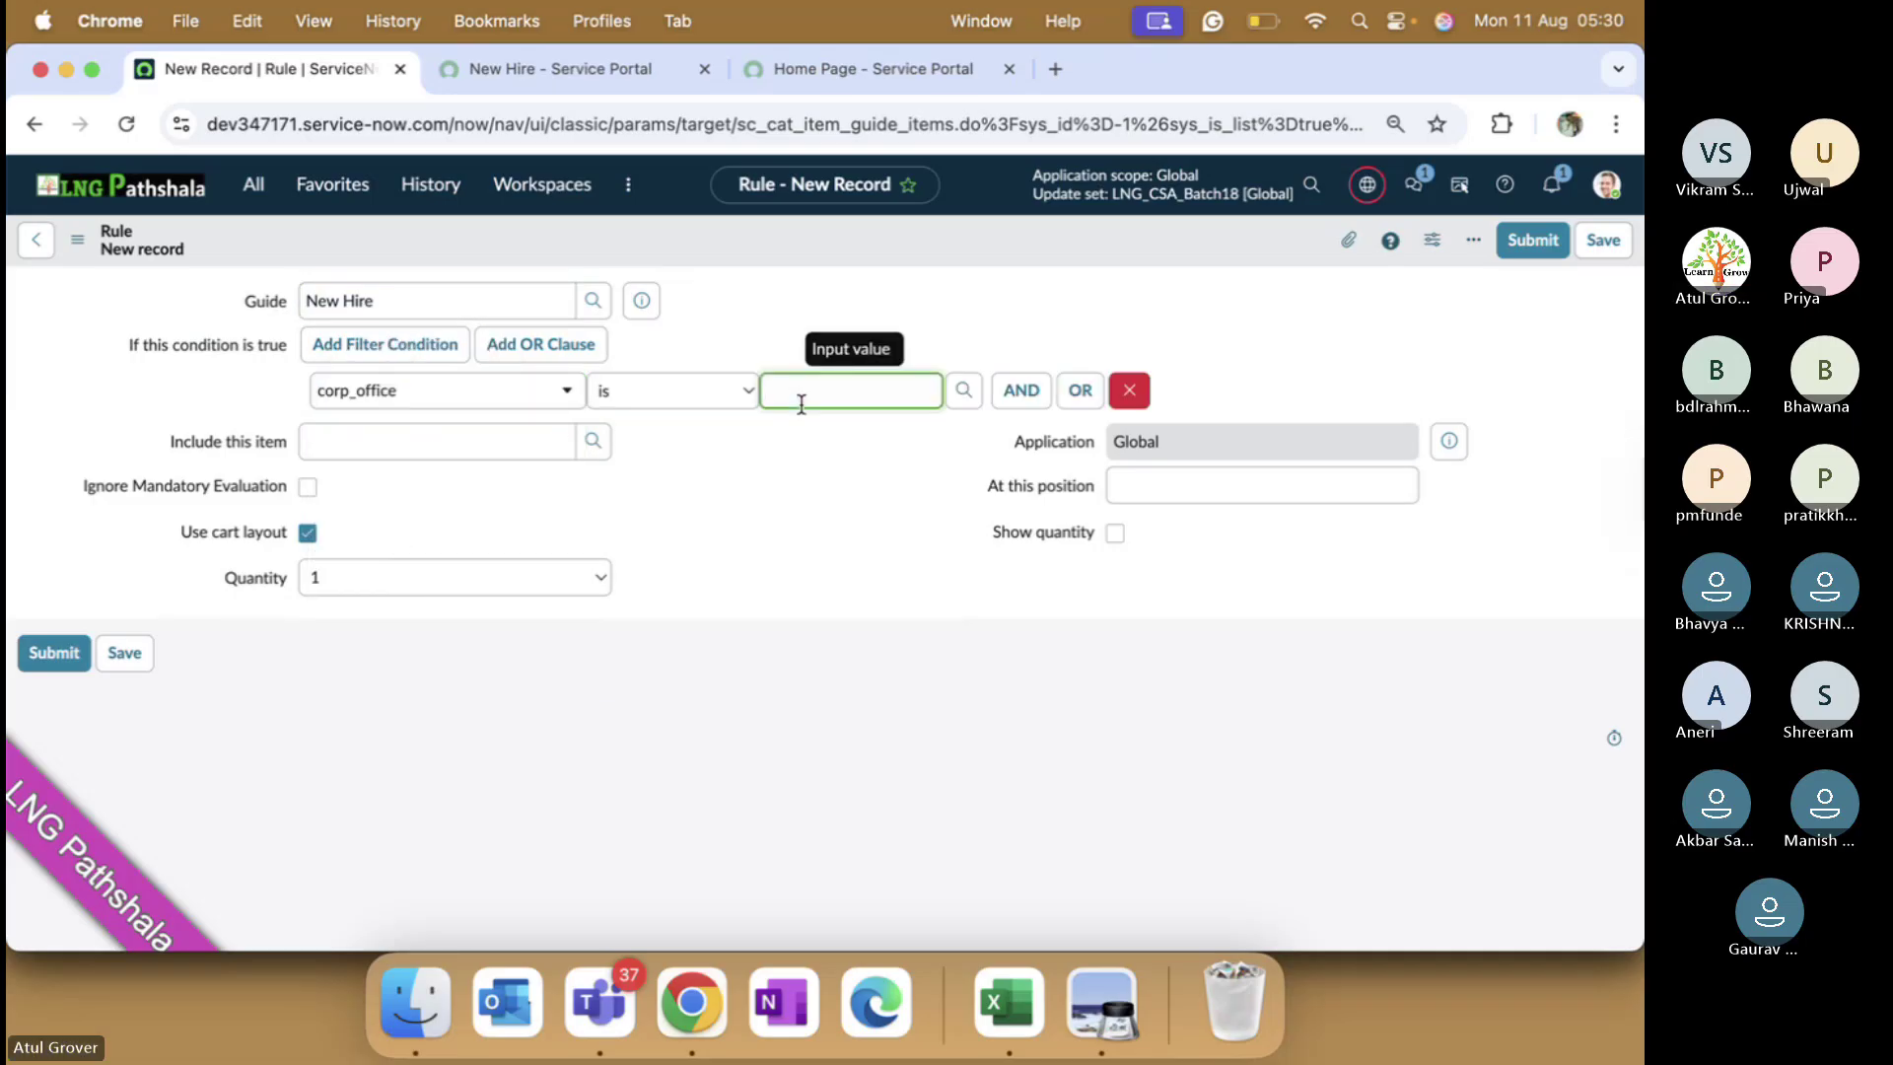
type("*sea")
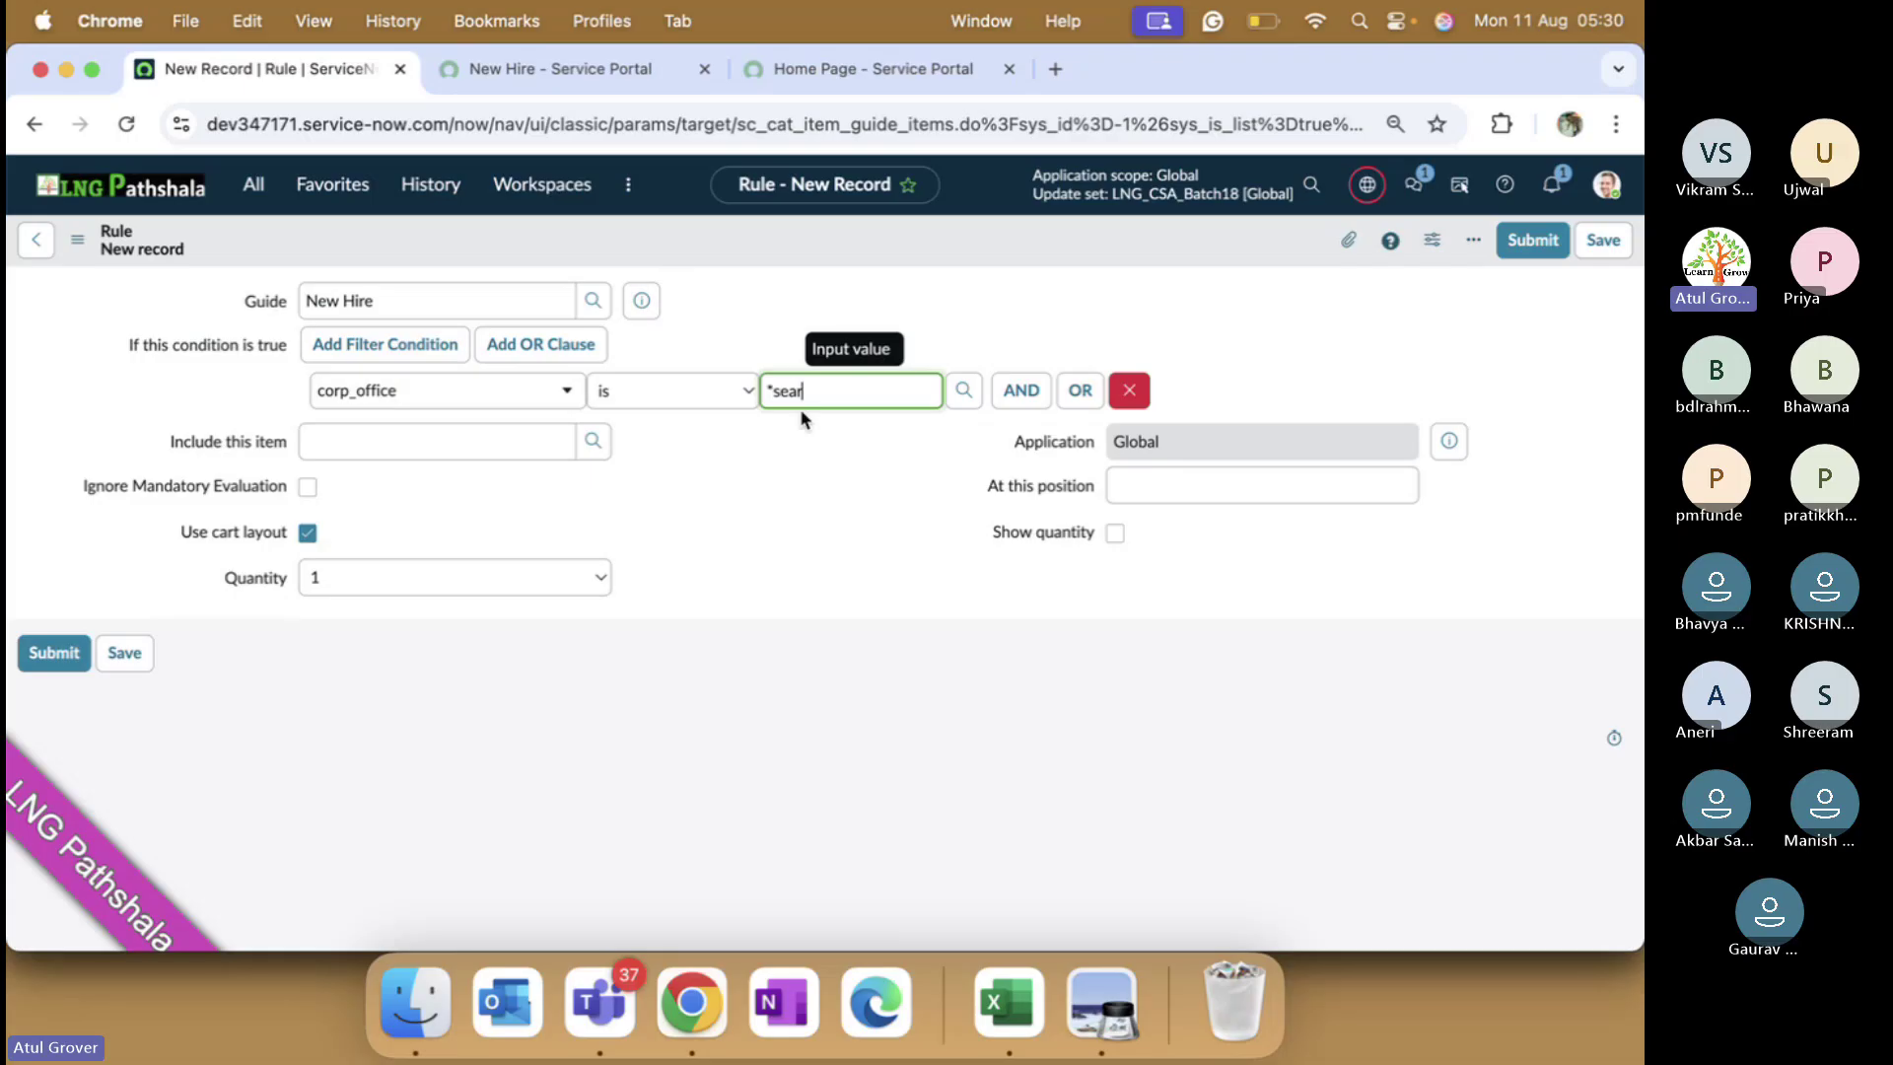
type("r")
key("BackSpace")
key("BackSpace")
key("BackSpace")
key("BackSpace")
key("BackSpace")
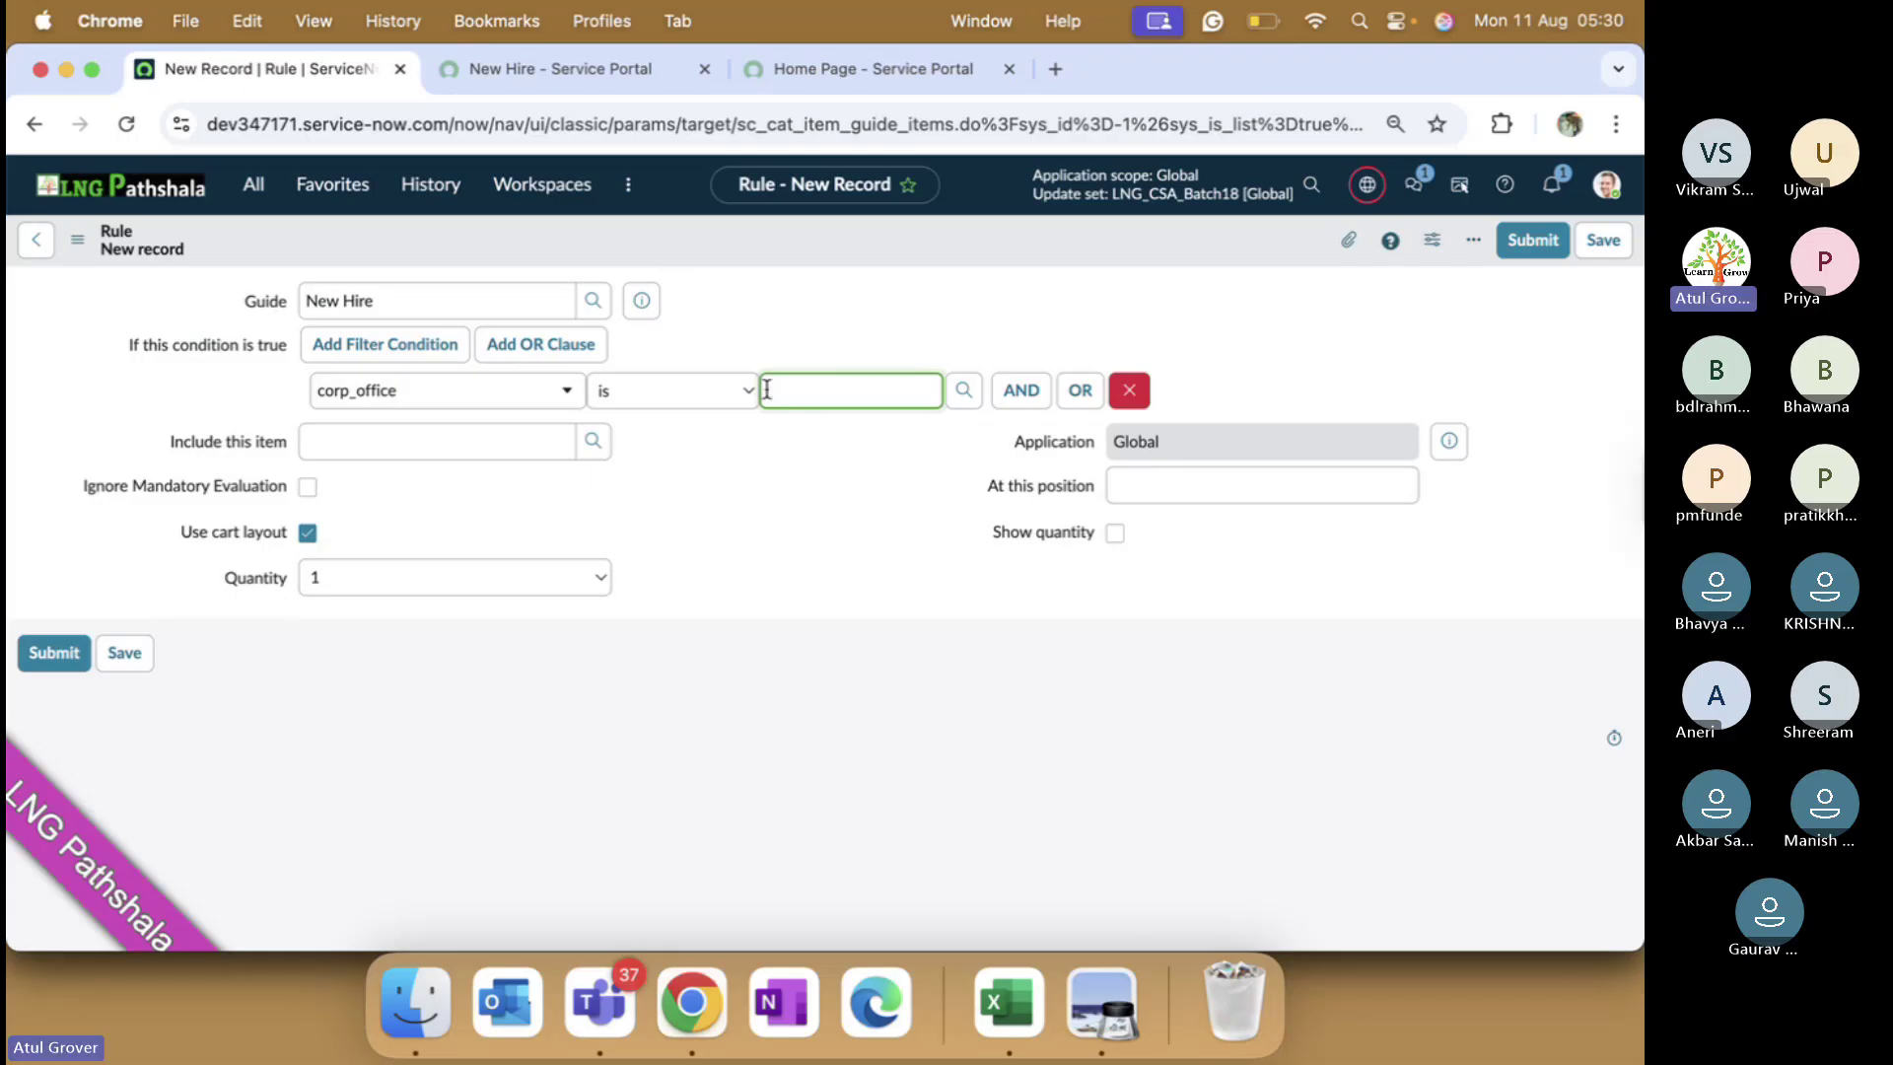
- Set the corp_office condition's operator to contains and its value to Seattle
left_click(728, 391)
left_click(656, 552)
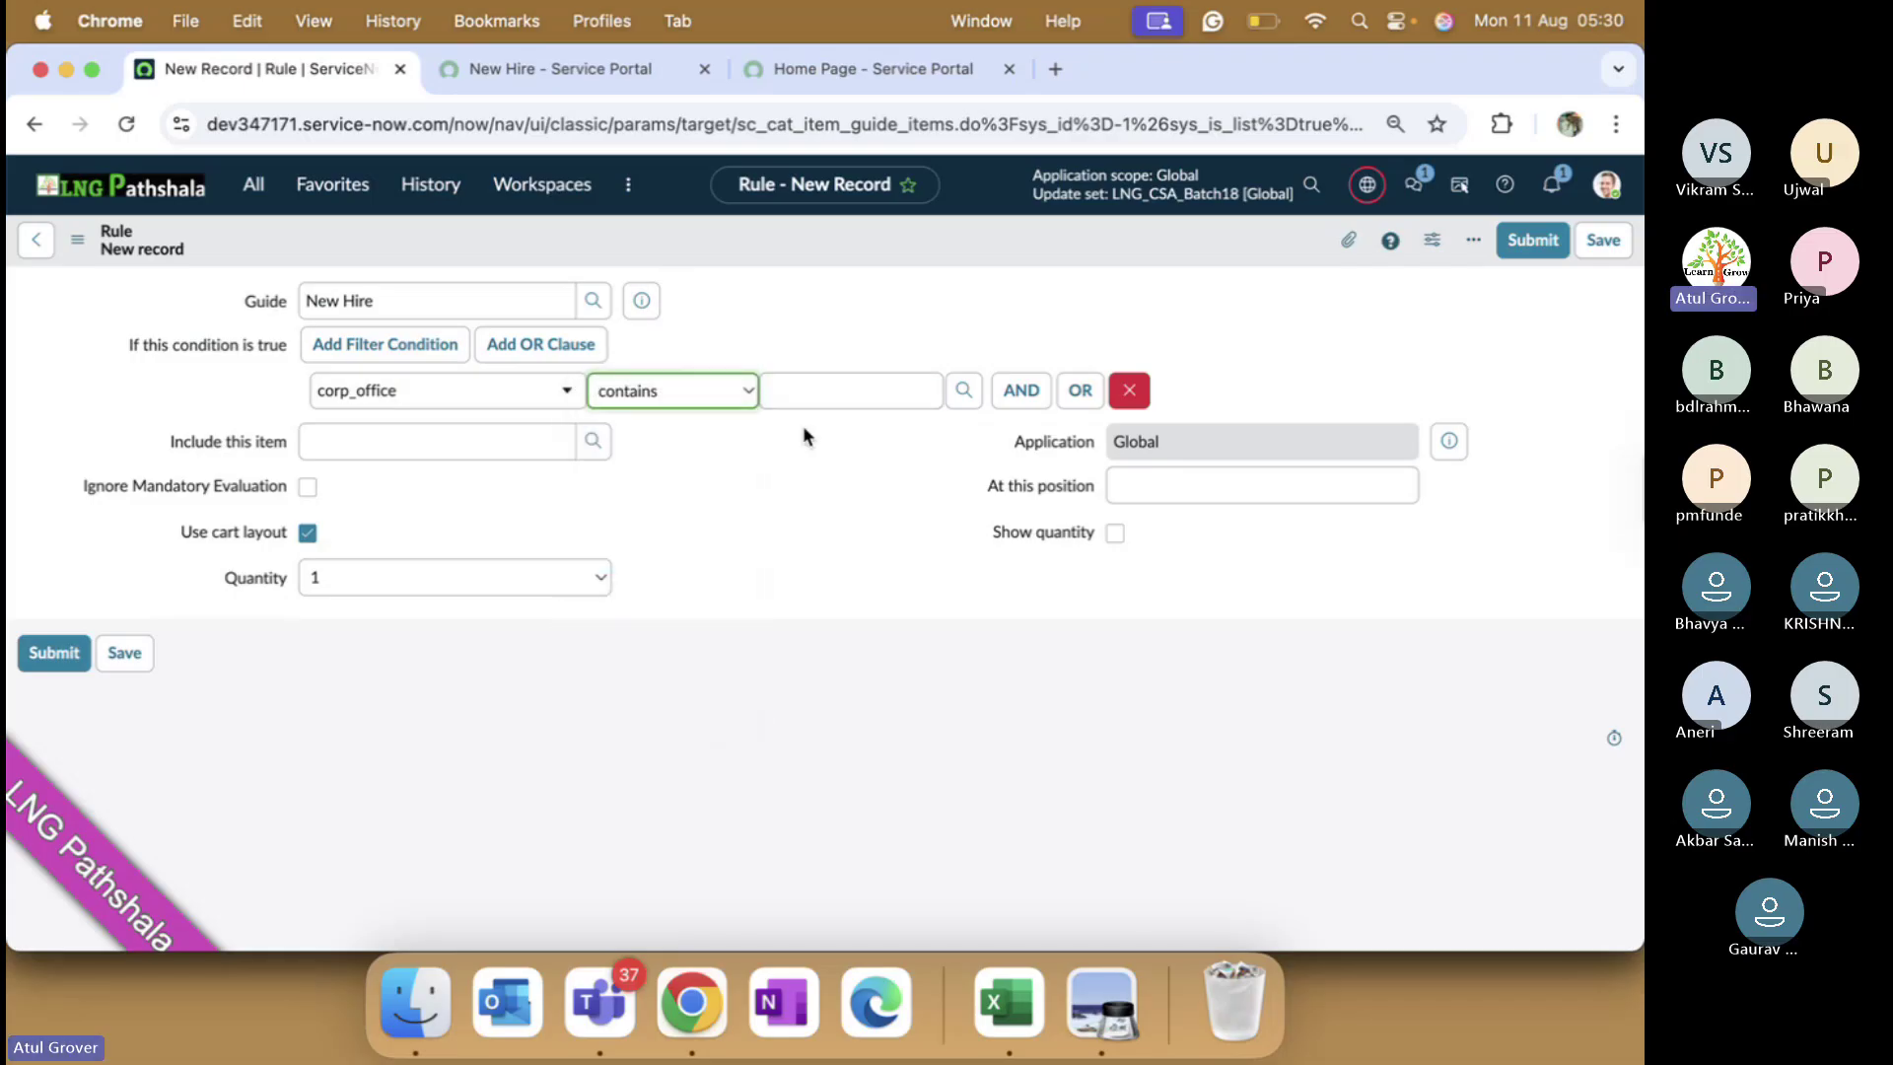
left_click(809, 391)
type("sea")
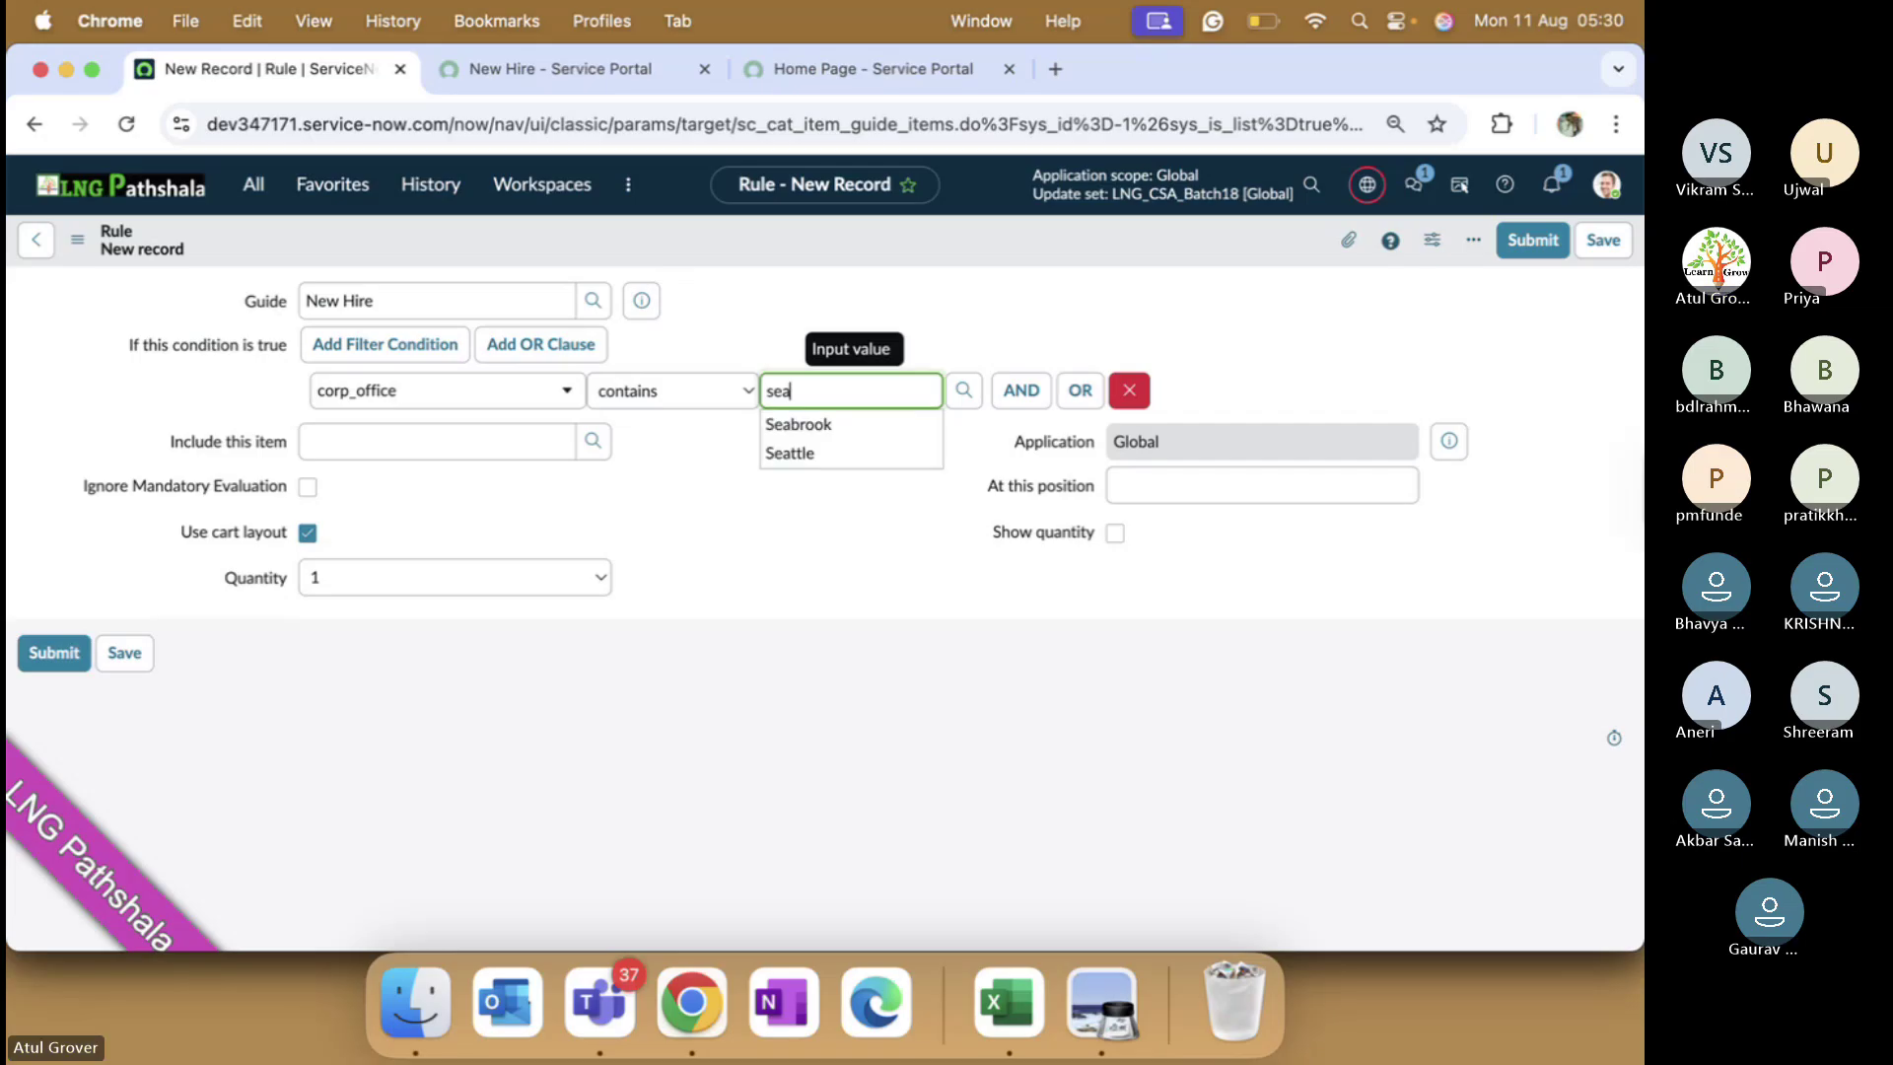
left_click(790, 454)
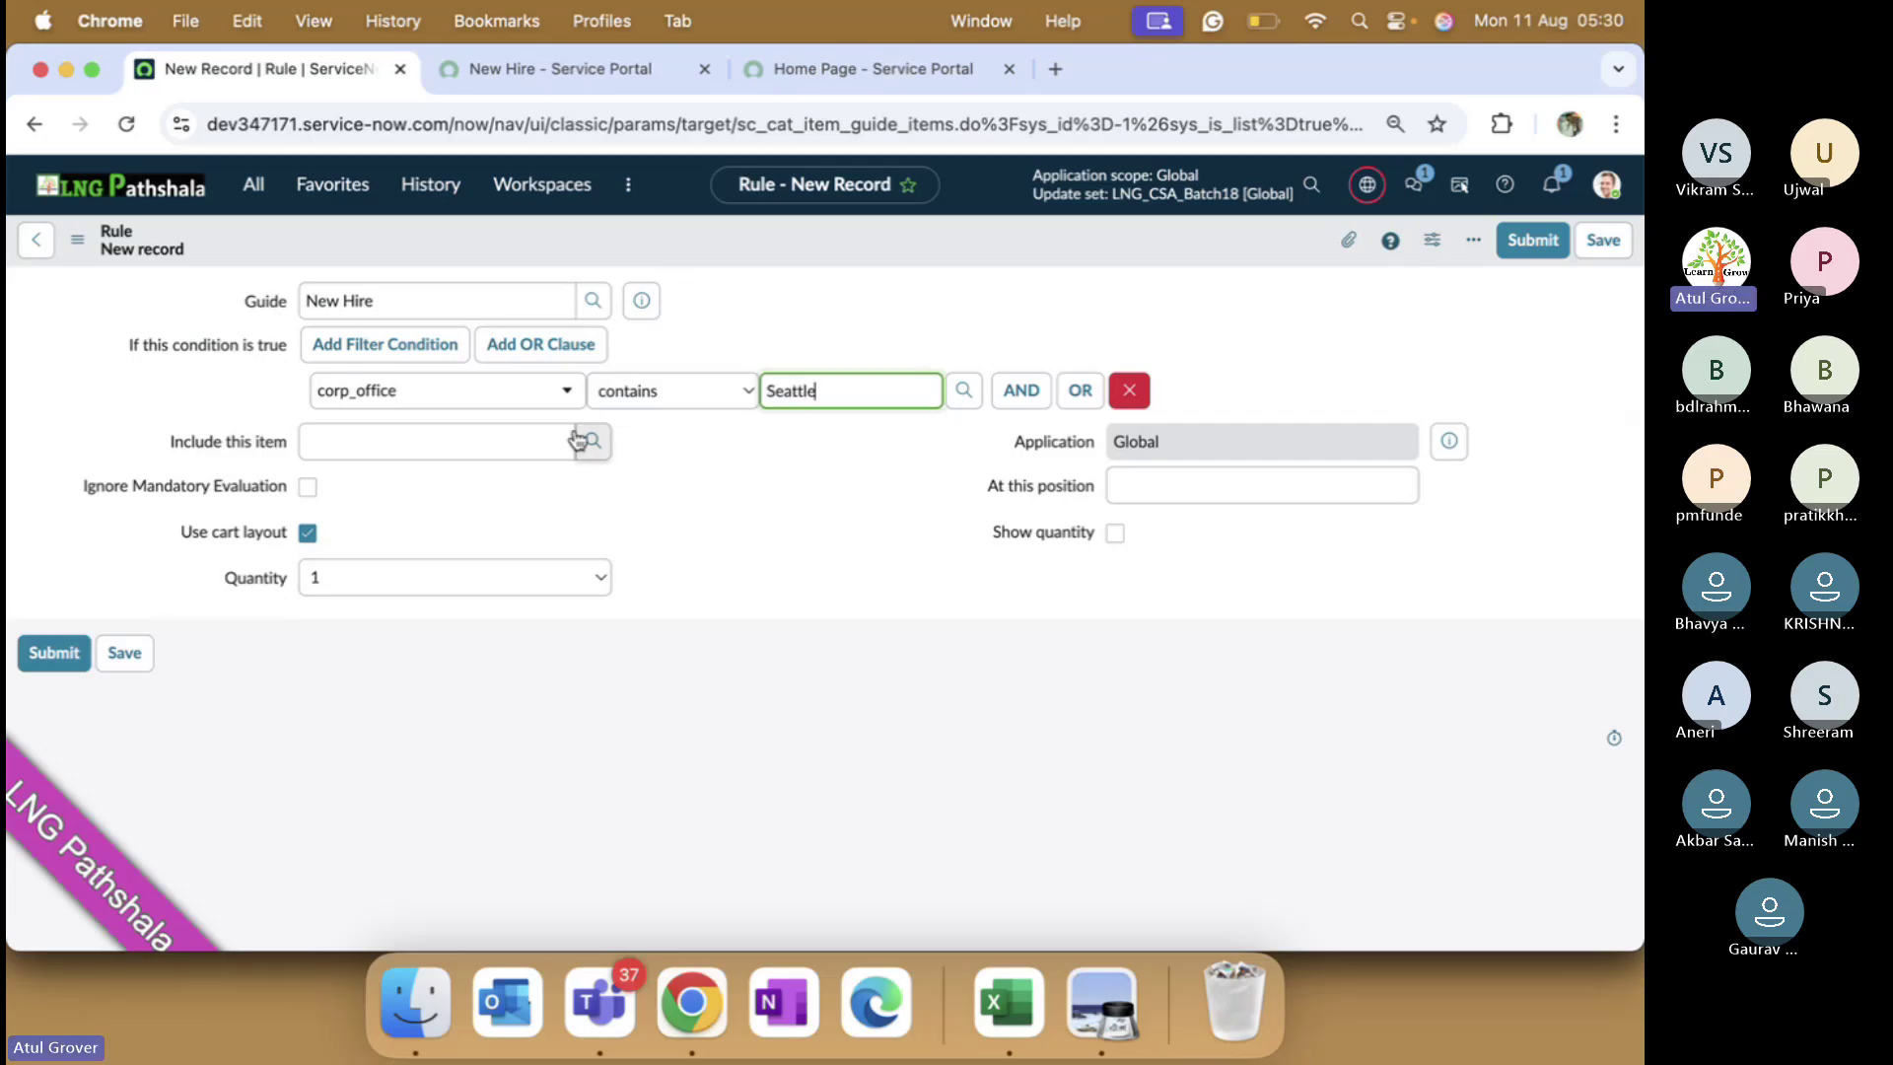
- Include the CSA - Admin item at position 400 and submit the new rule
left_click(531, 440)
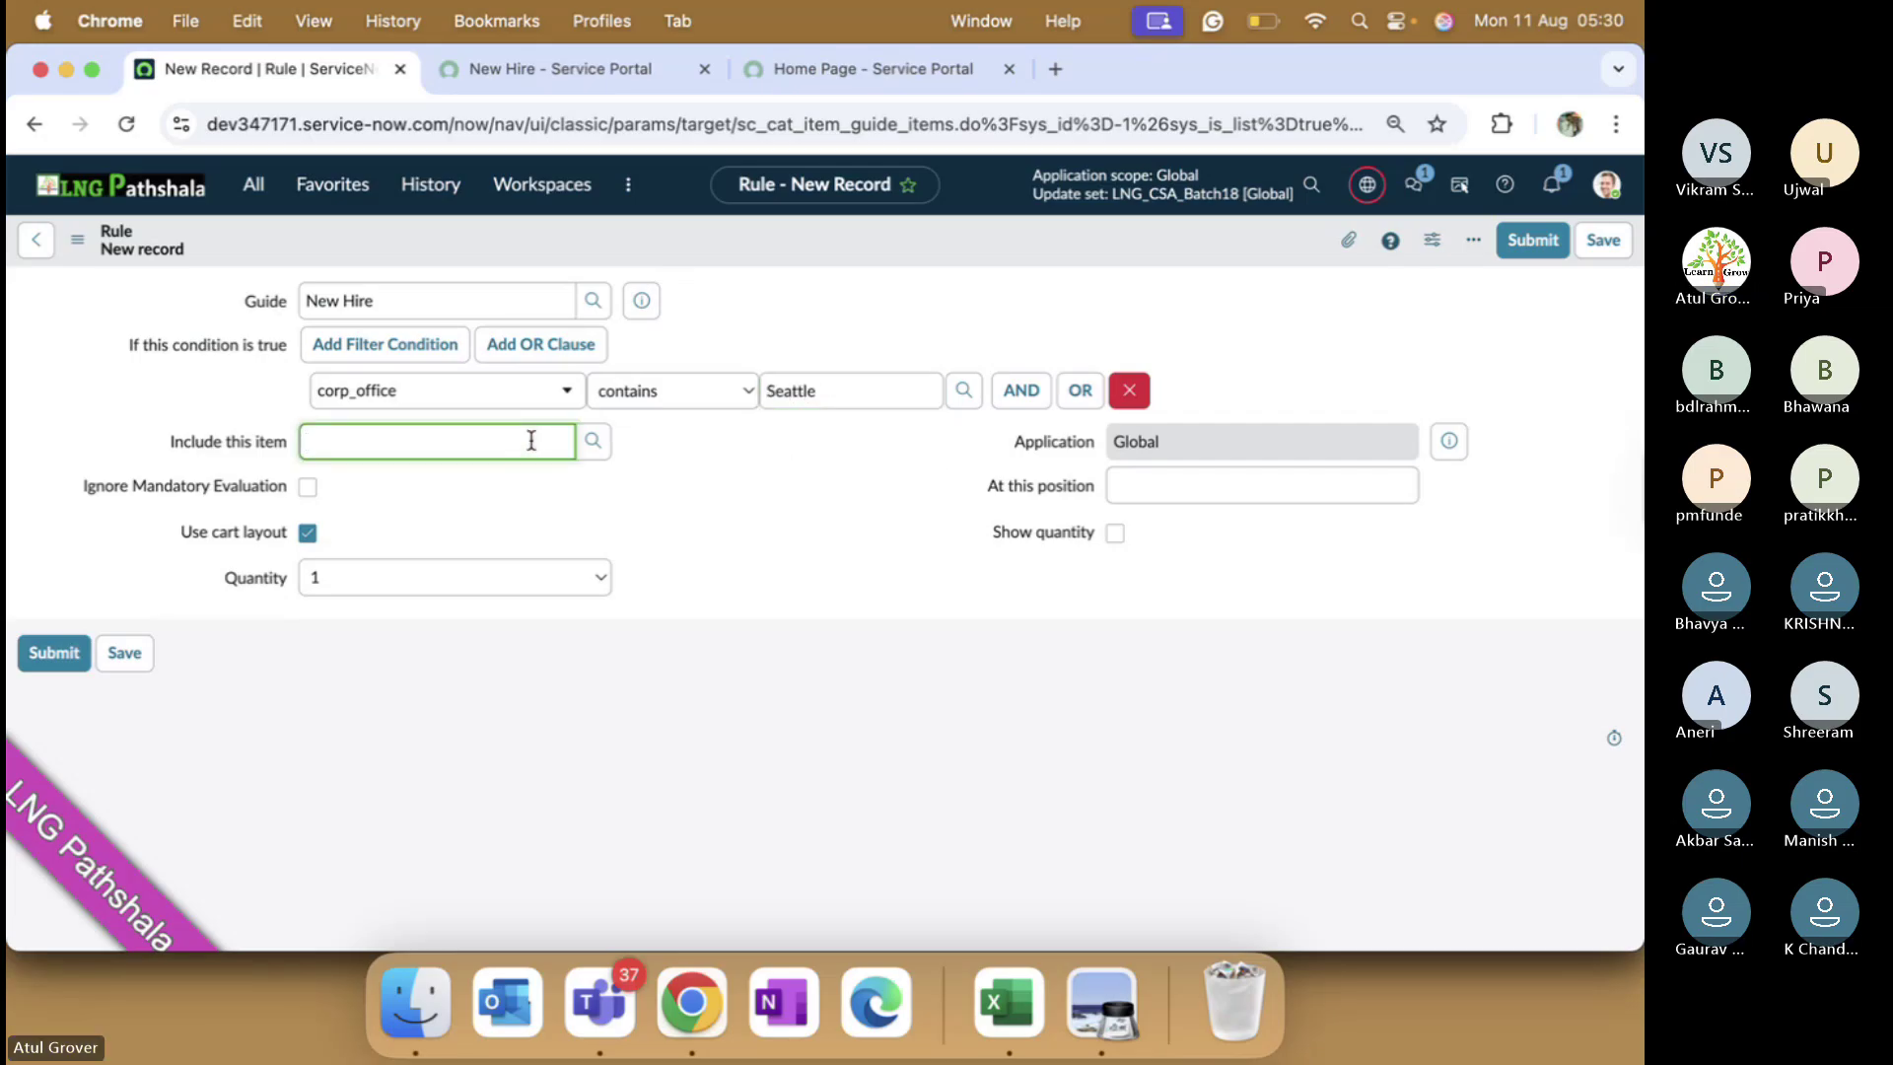
type("*CSA")
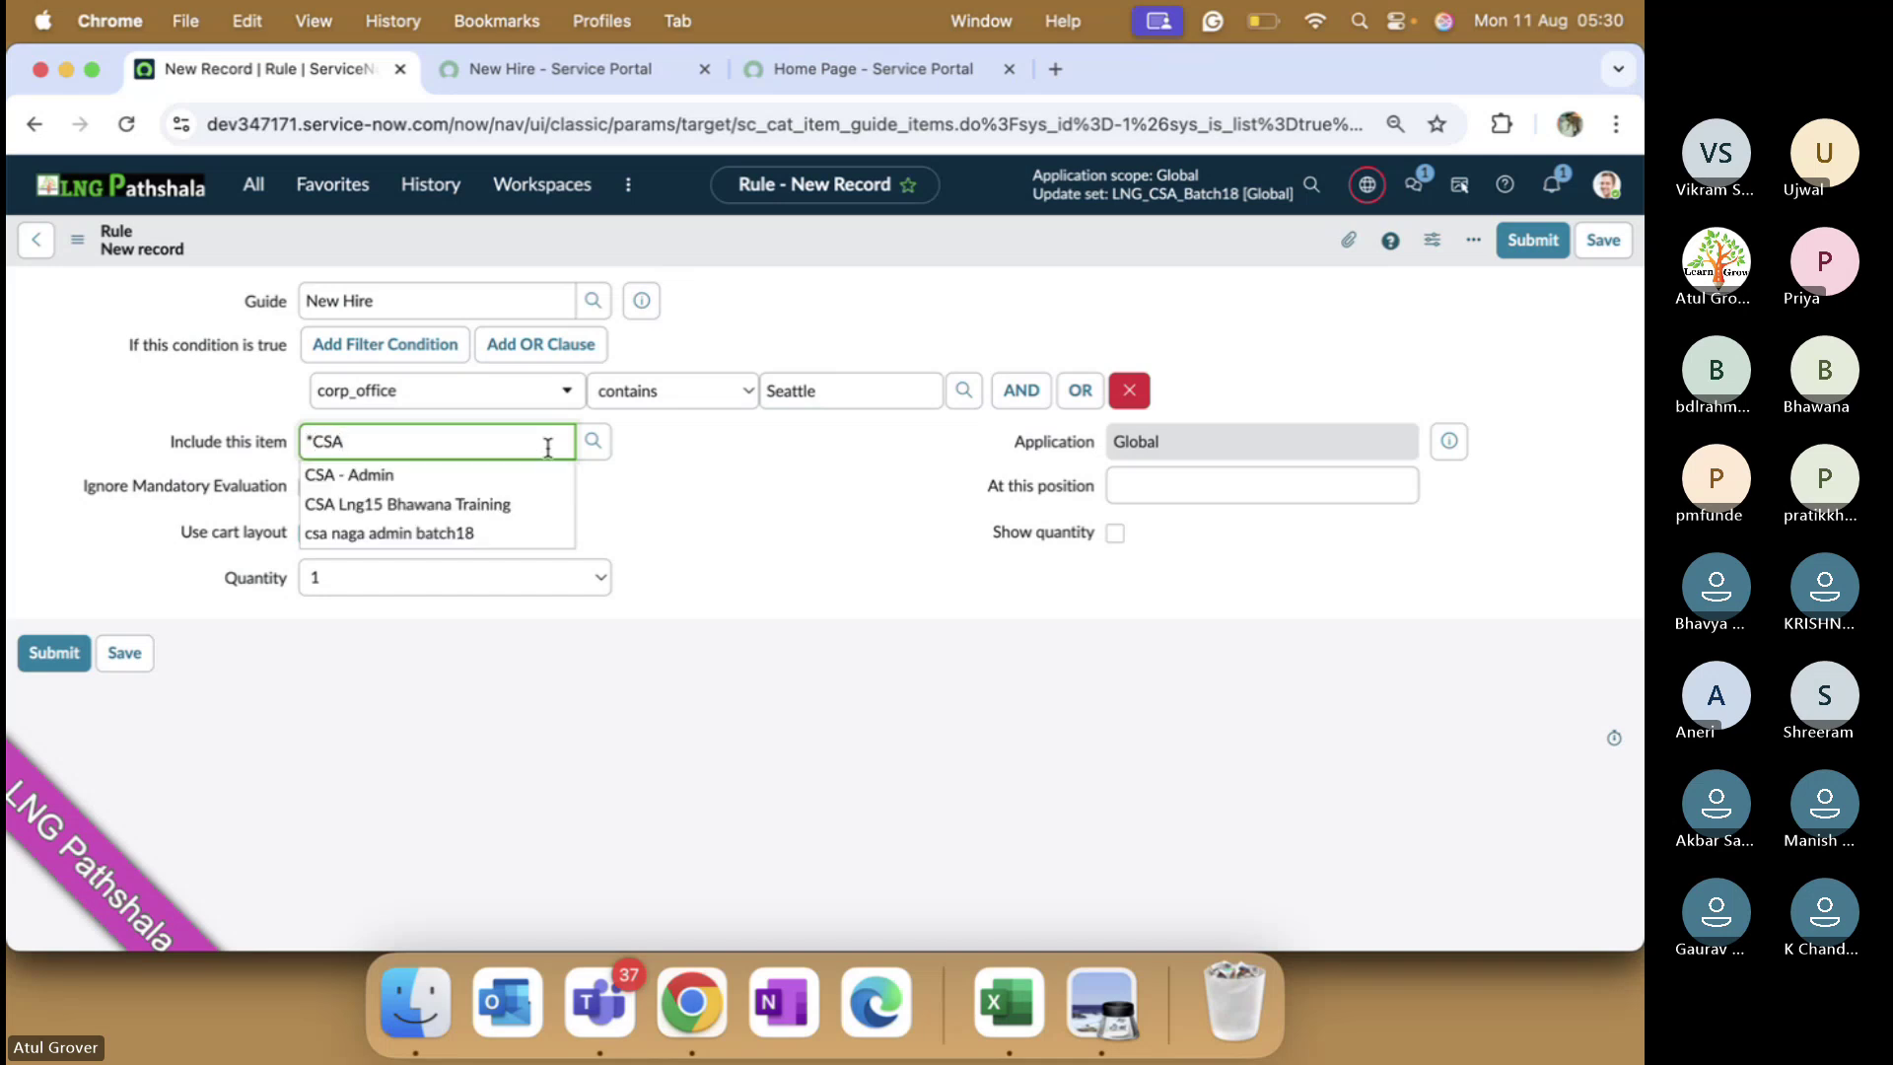
left_click(417, 476)
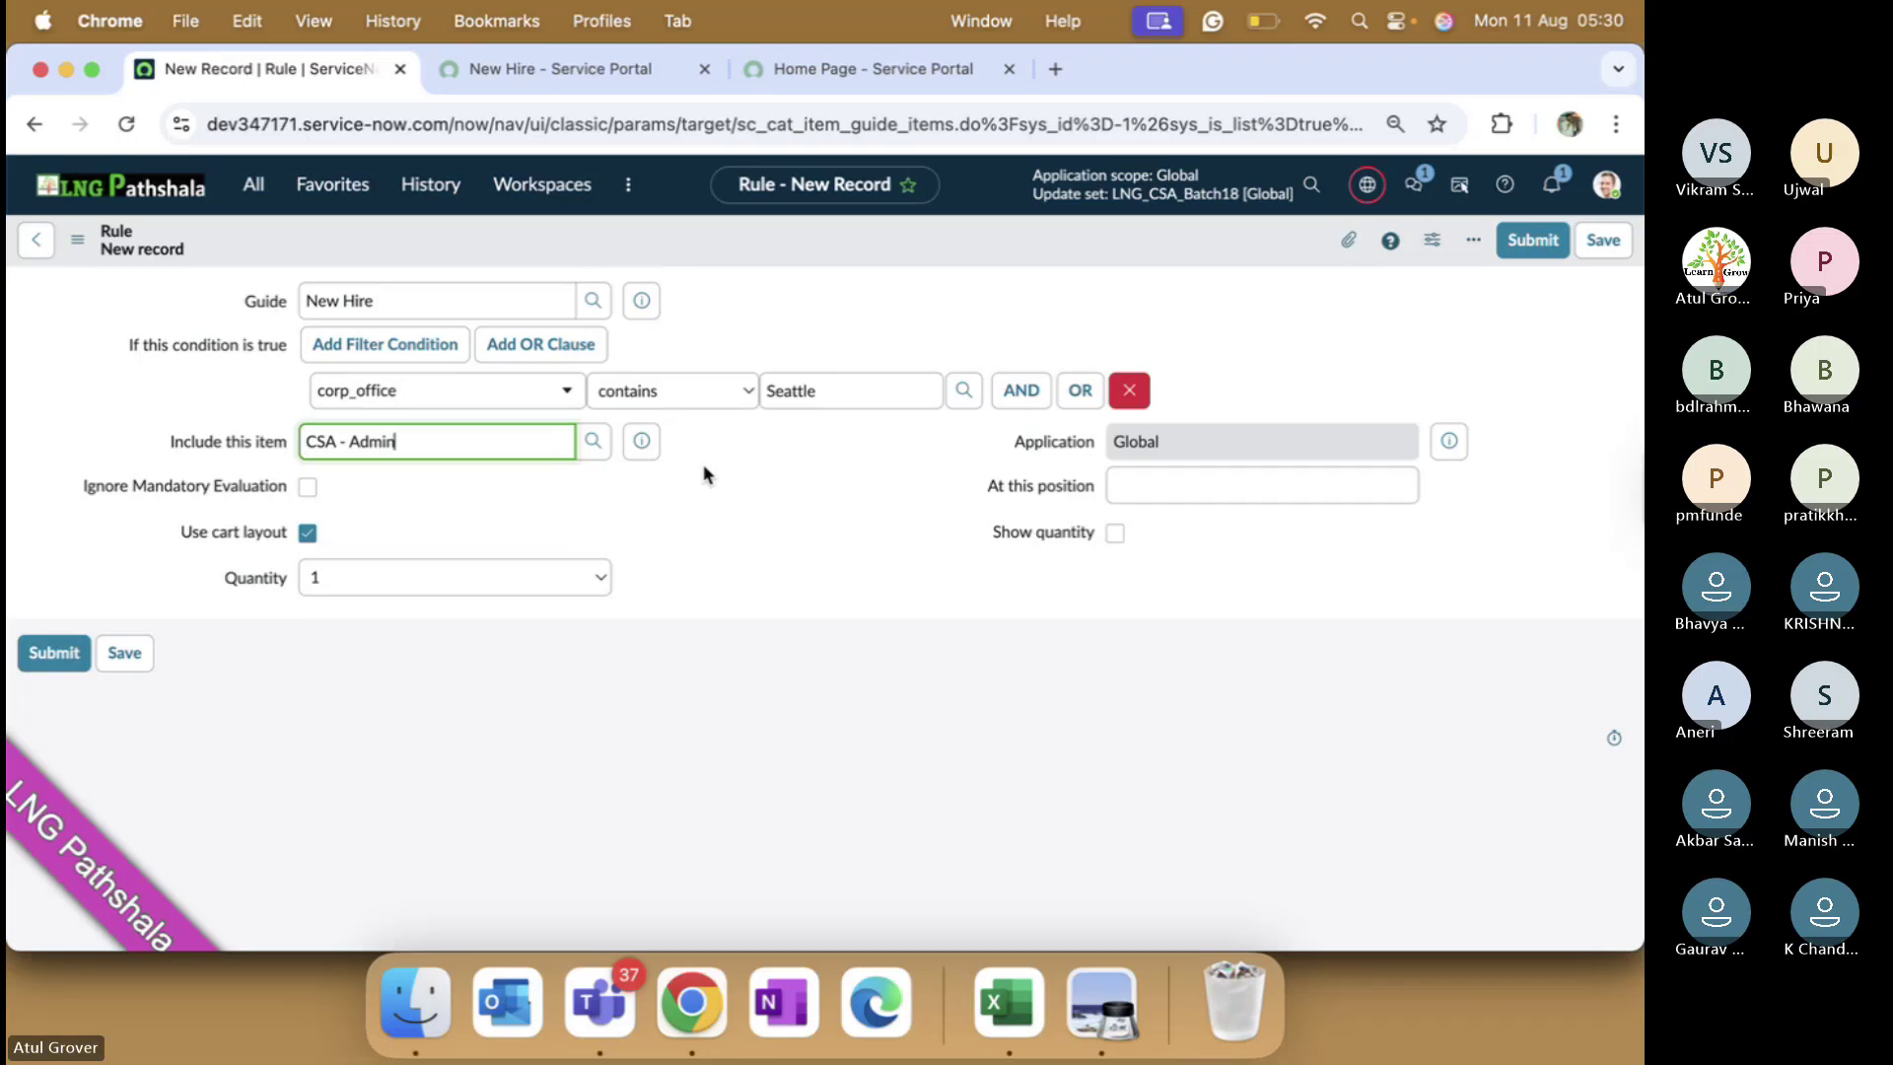
left_click(1186, 490)
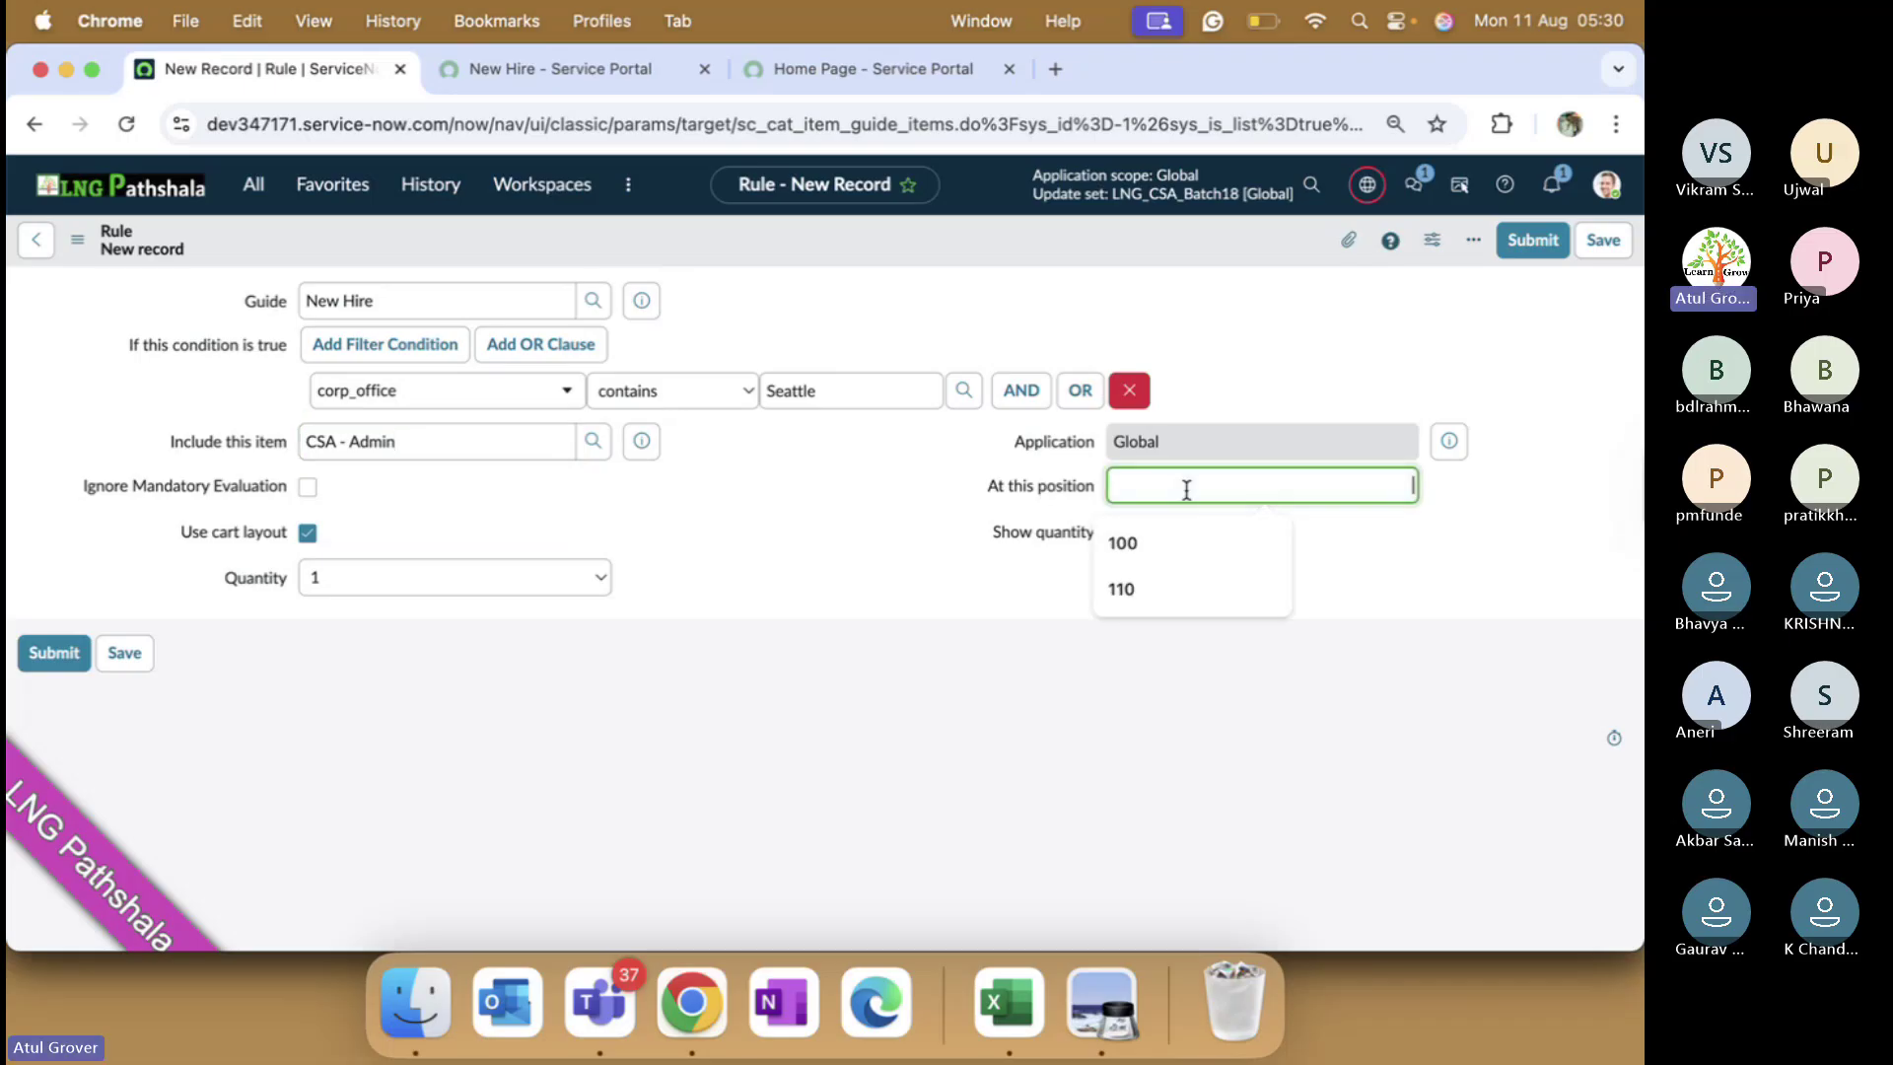
type("400")
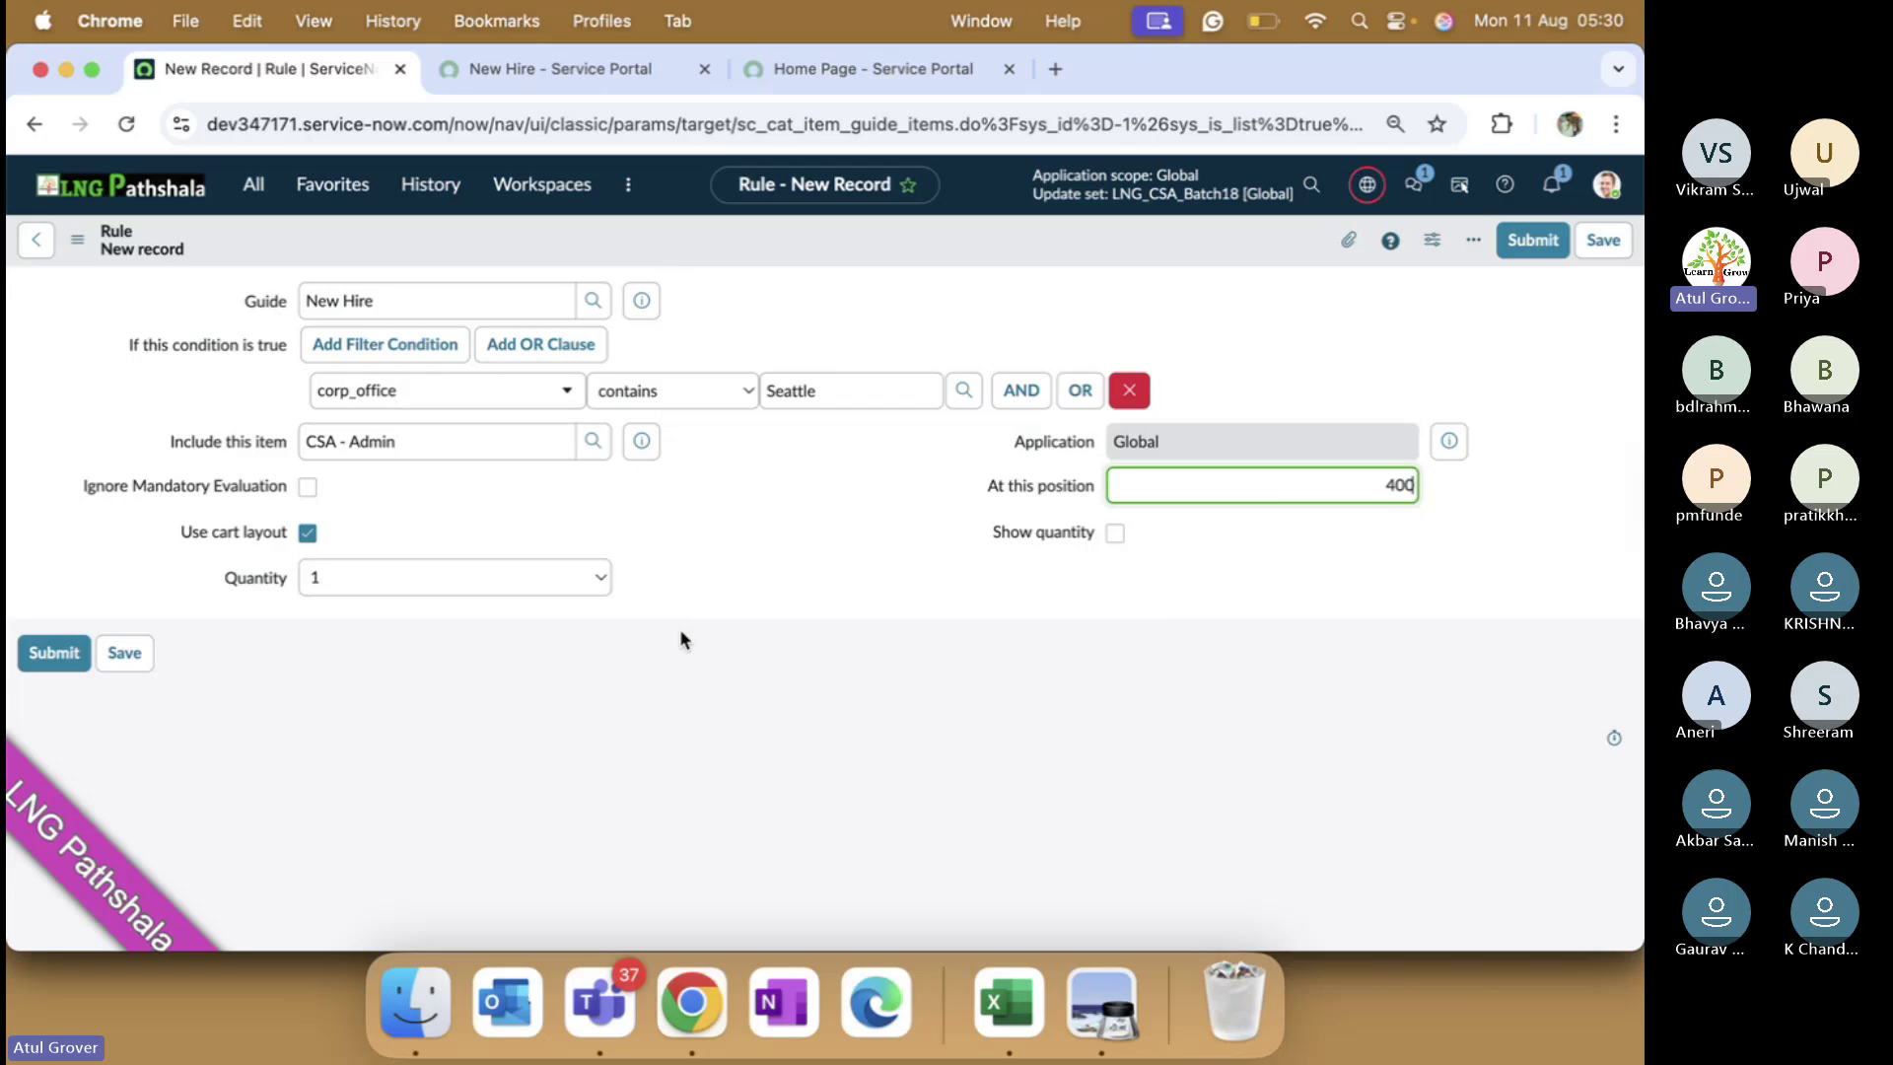
left_click(55, 656)
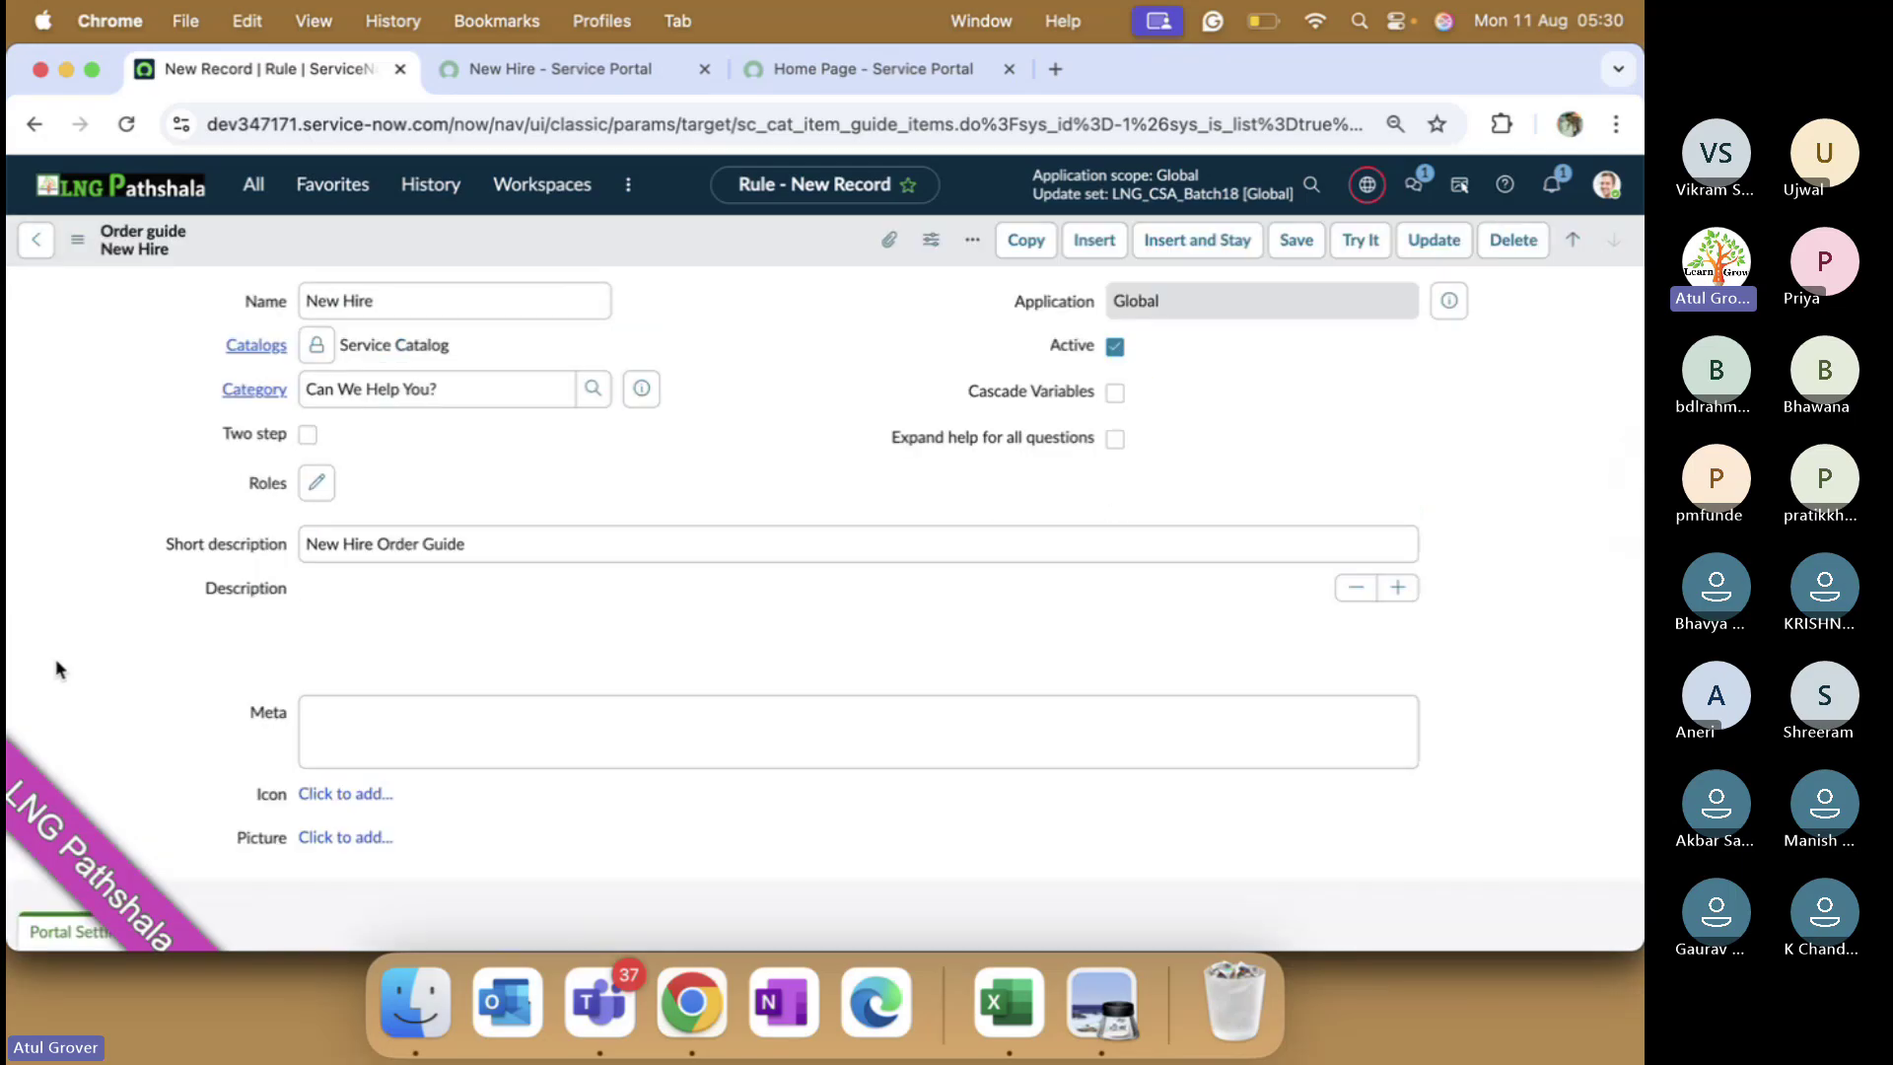
- Refresh the portal's New Hire page and reopen the New Hire order guide from the Can We Help You? category
left_click(558, 69)
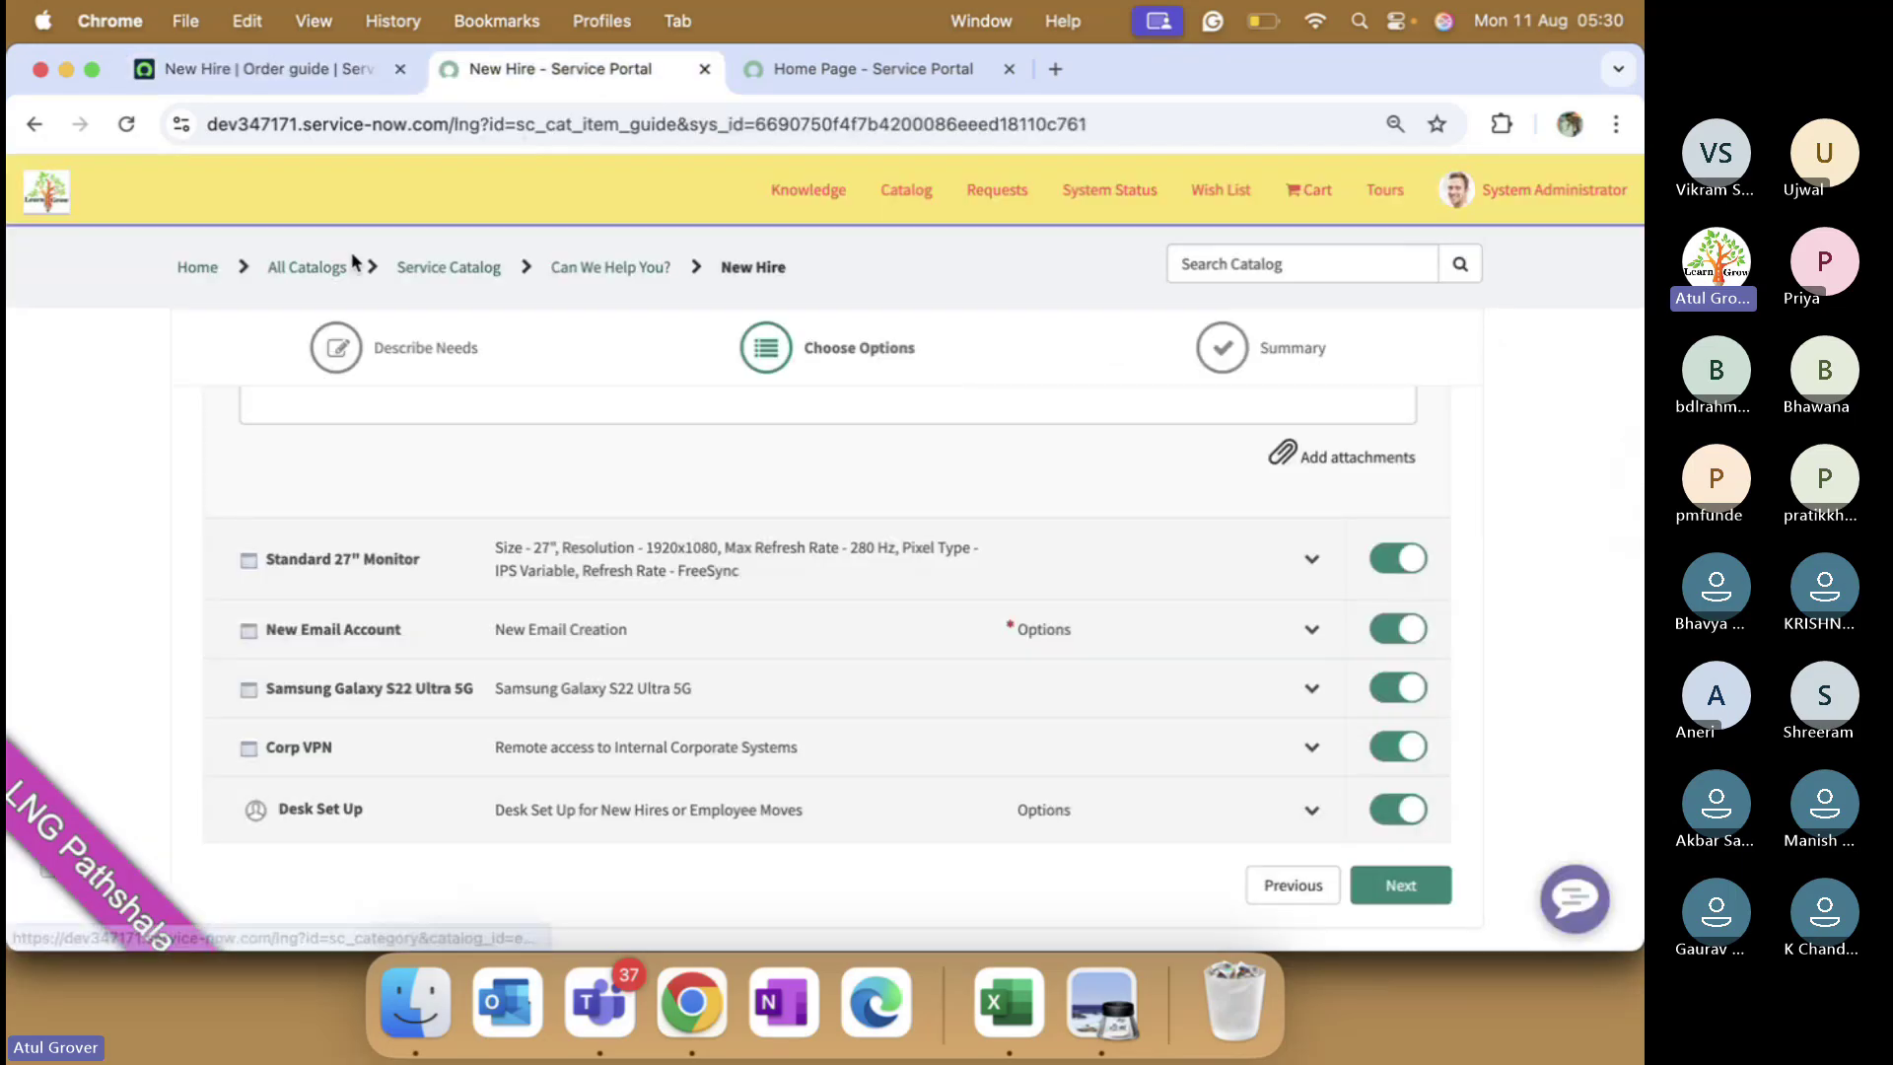
left_click(126, 125)
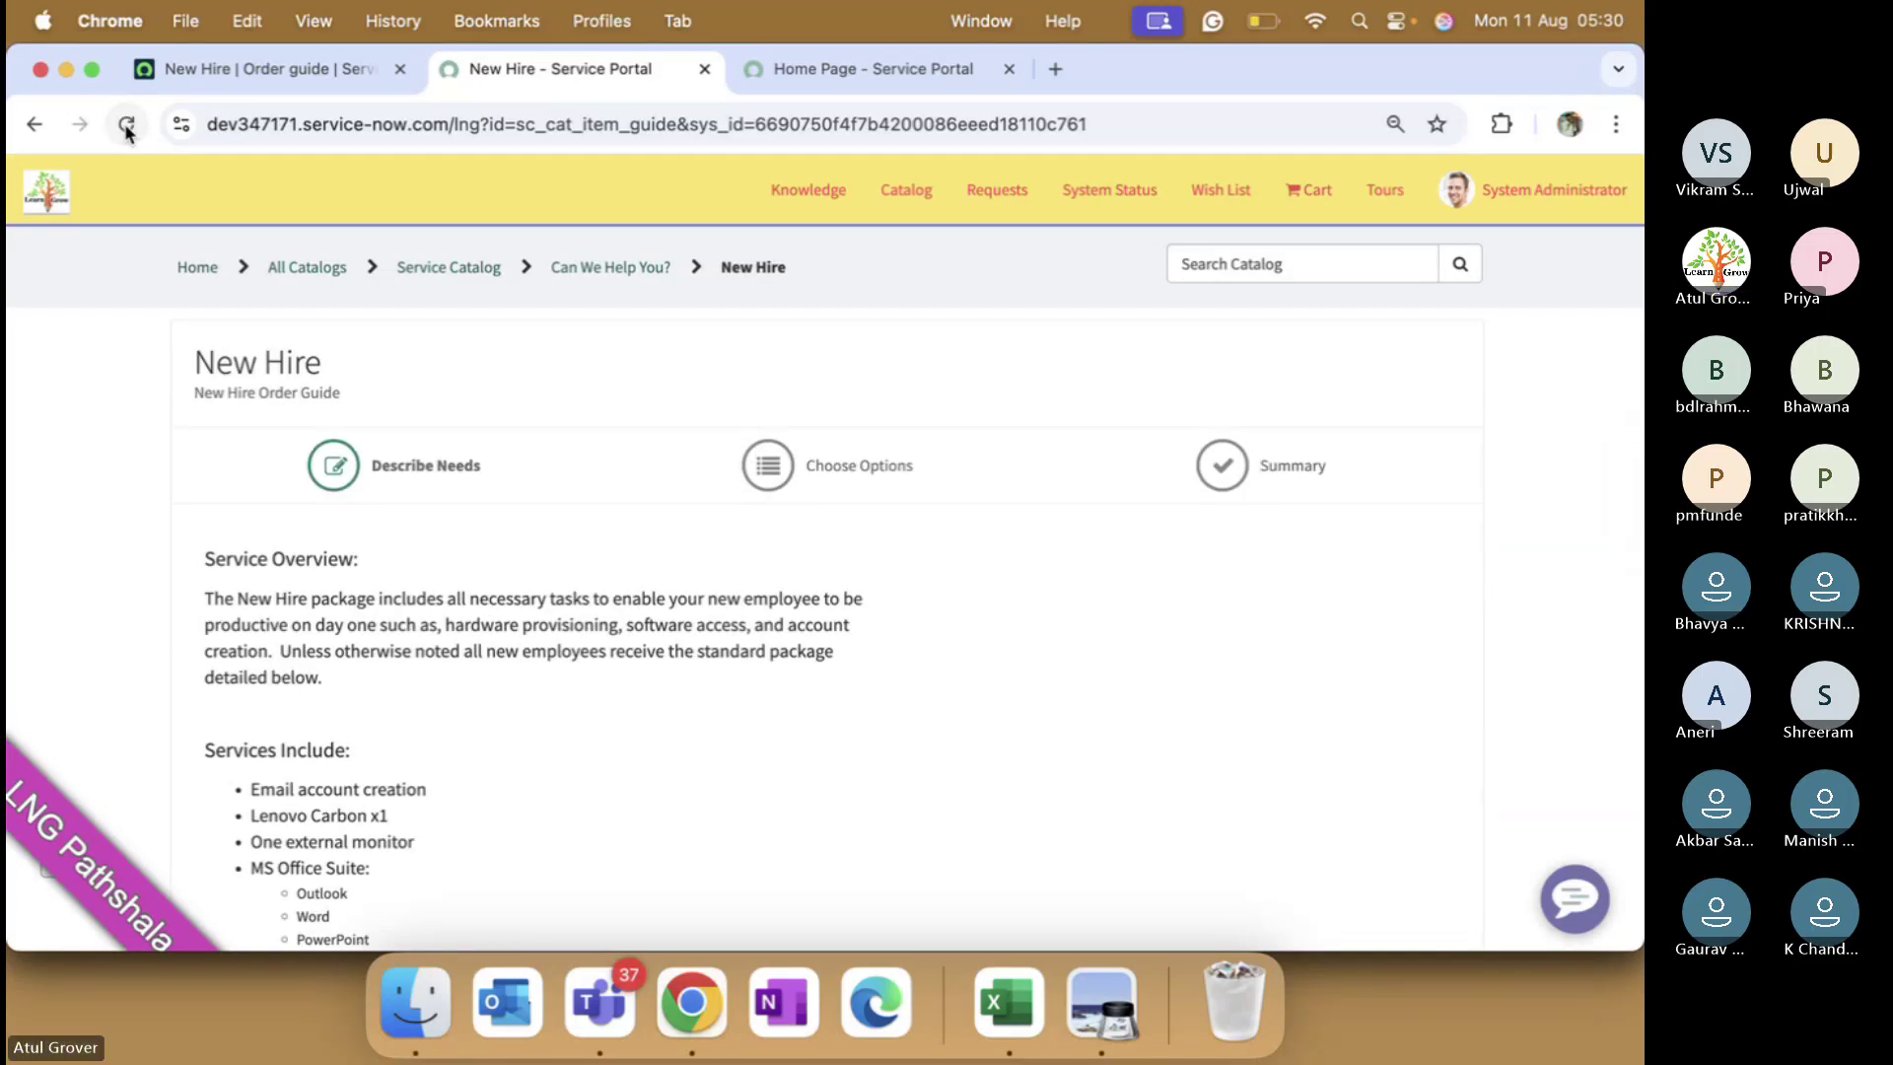
left_click(609, 268)
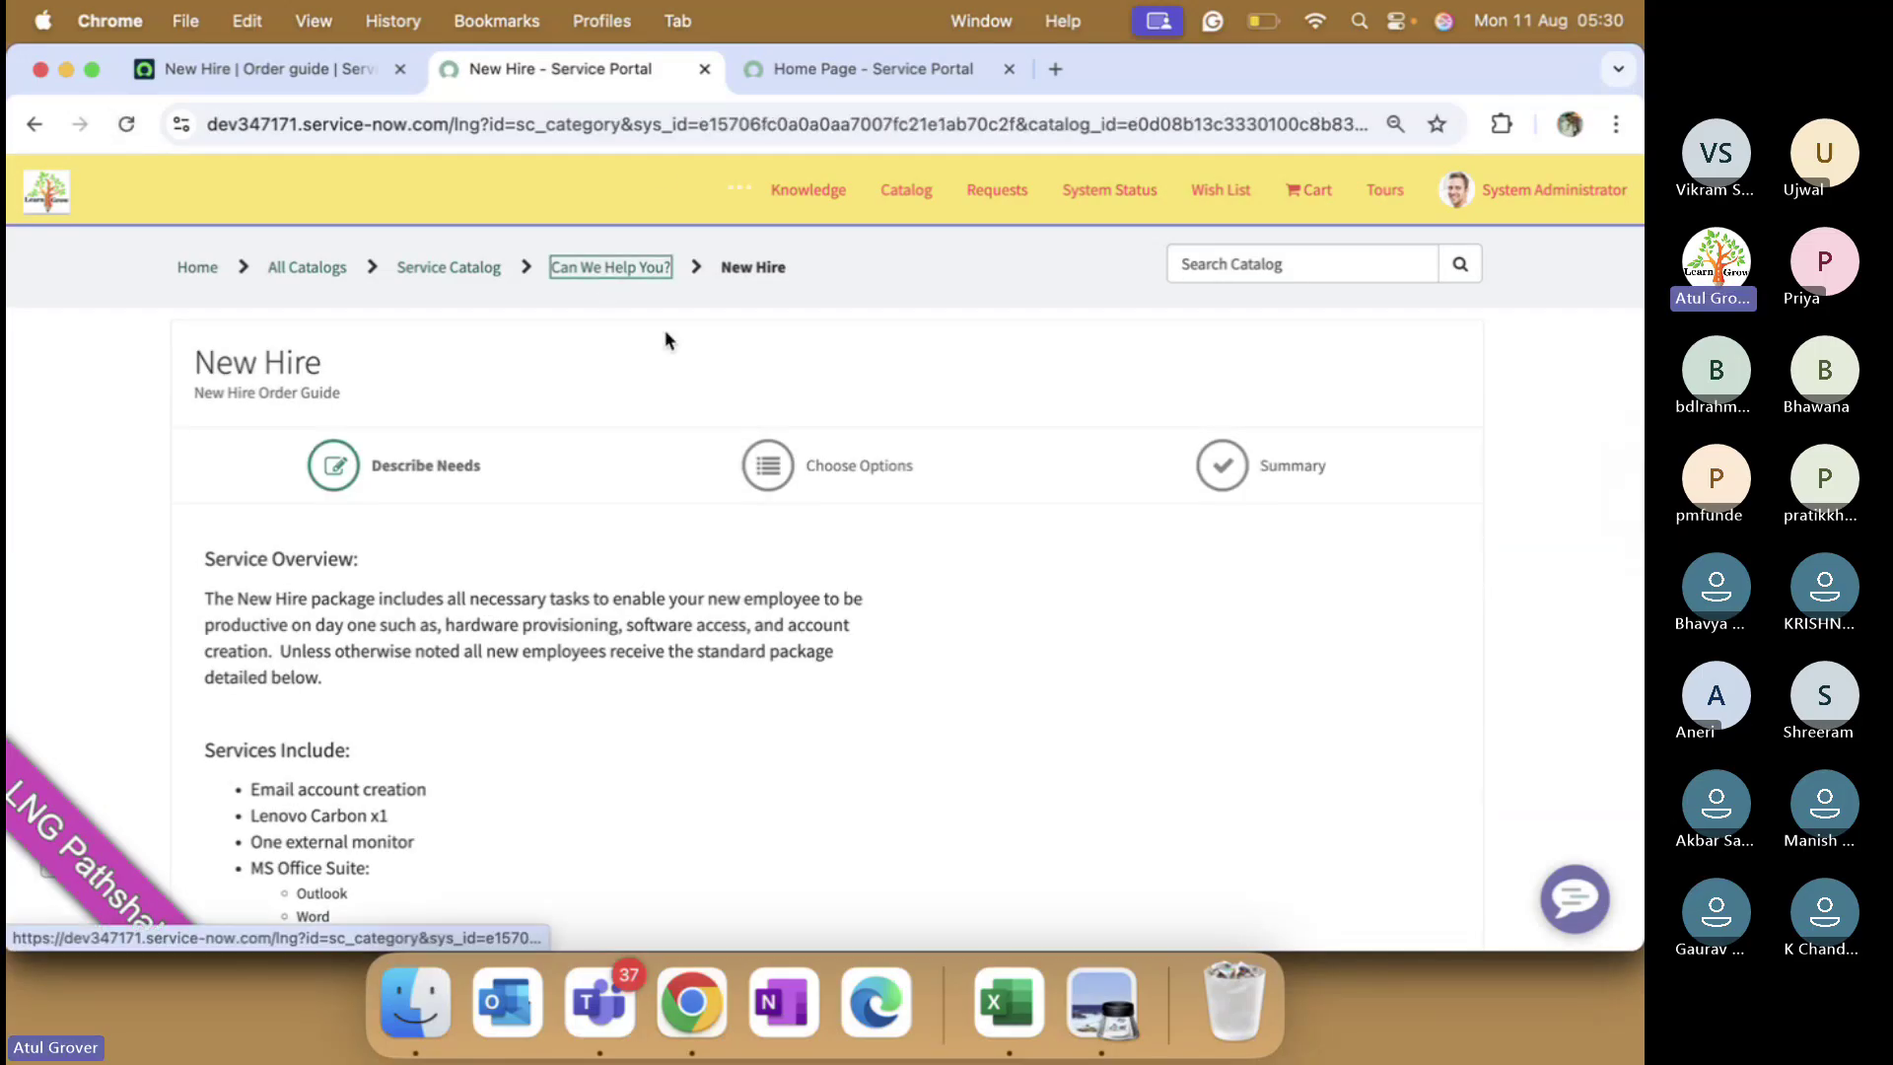
scroll(710, 542, "down", 2)
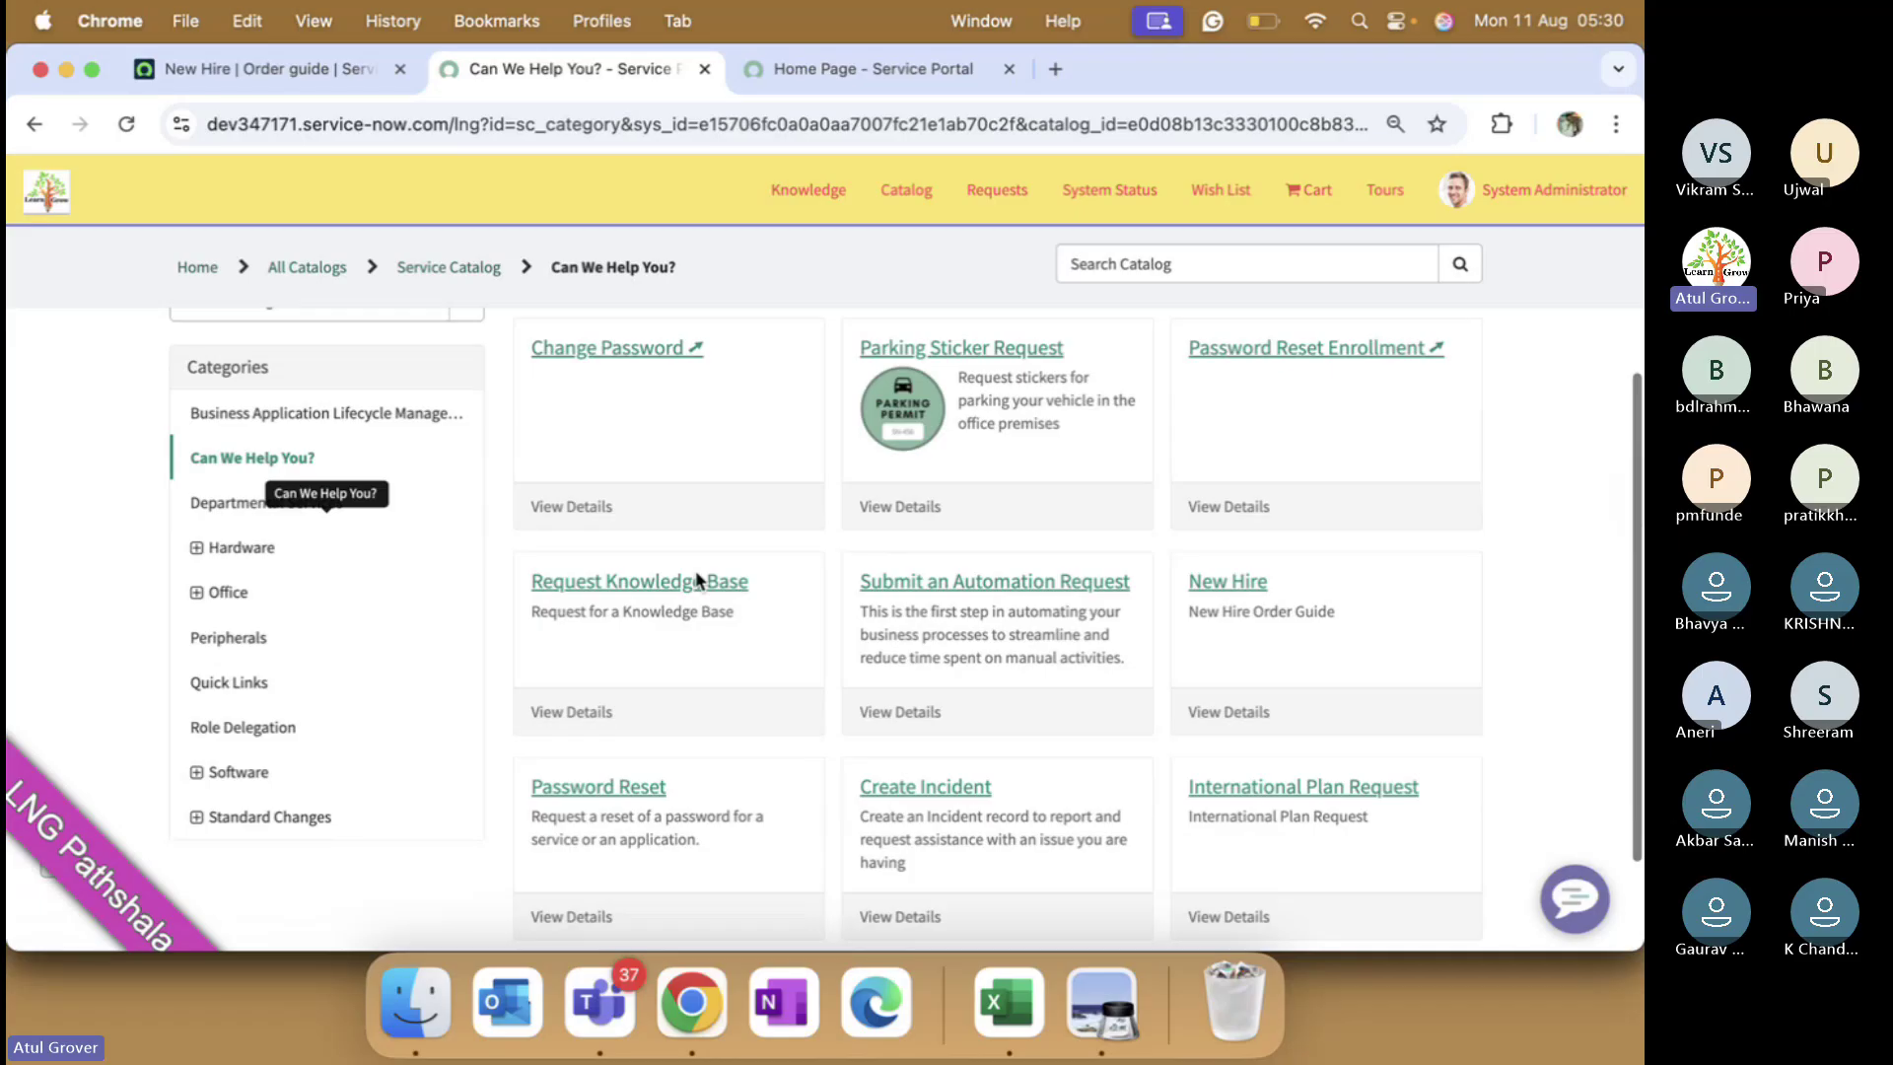
scroll(696, 579, "down", 2)
left_click(1241, 477)
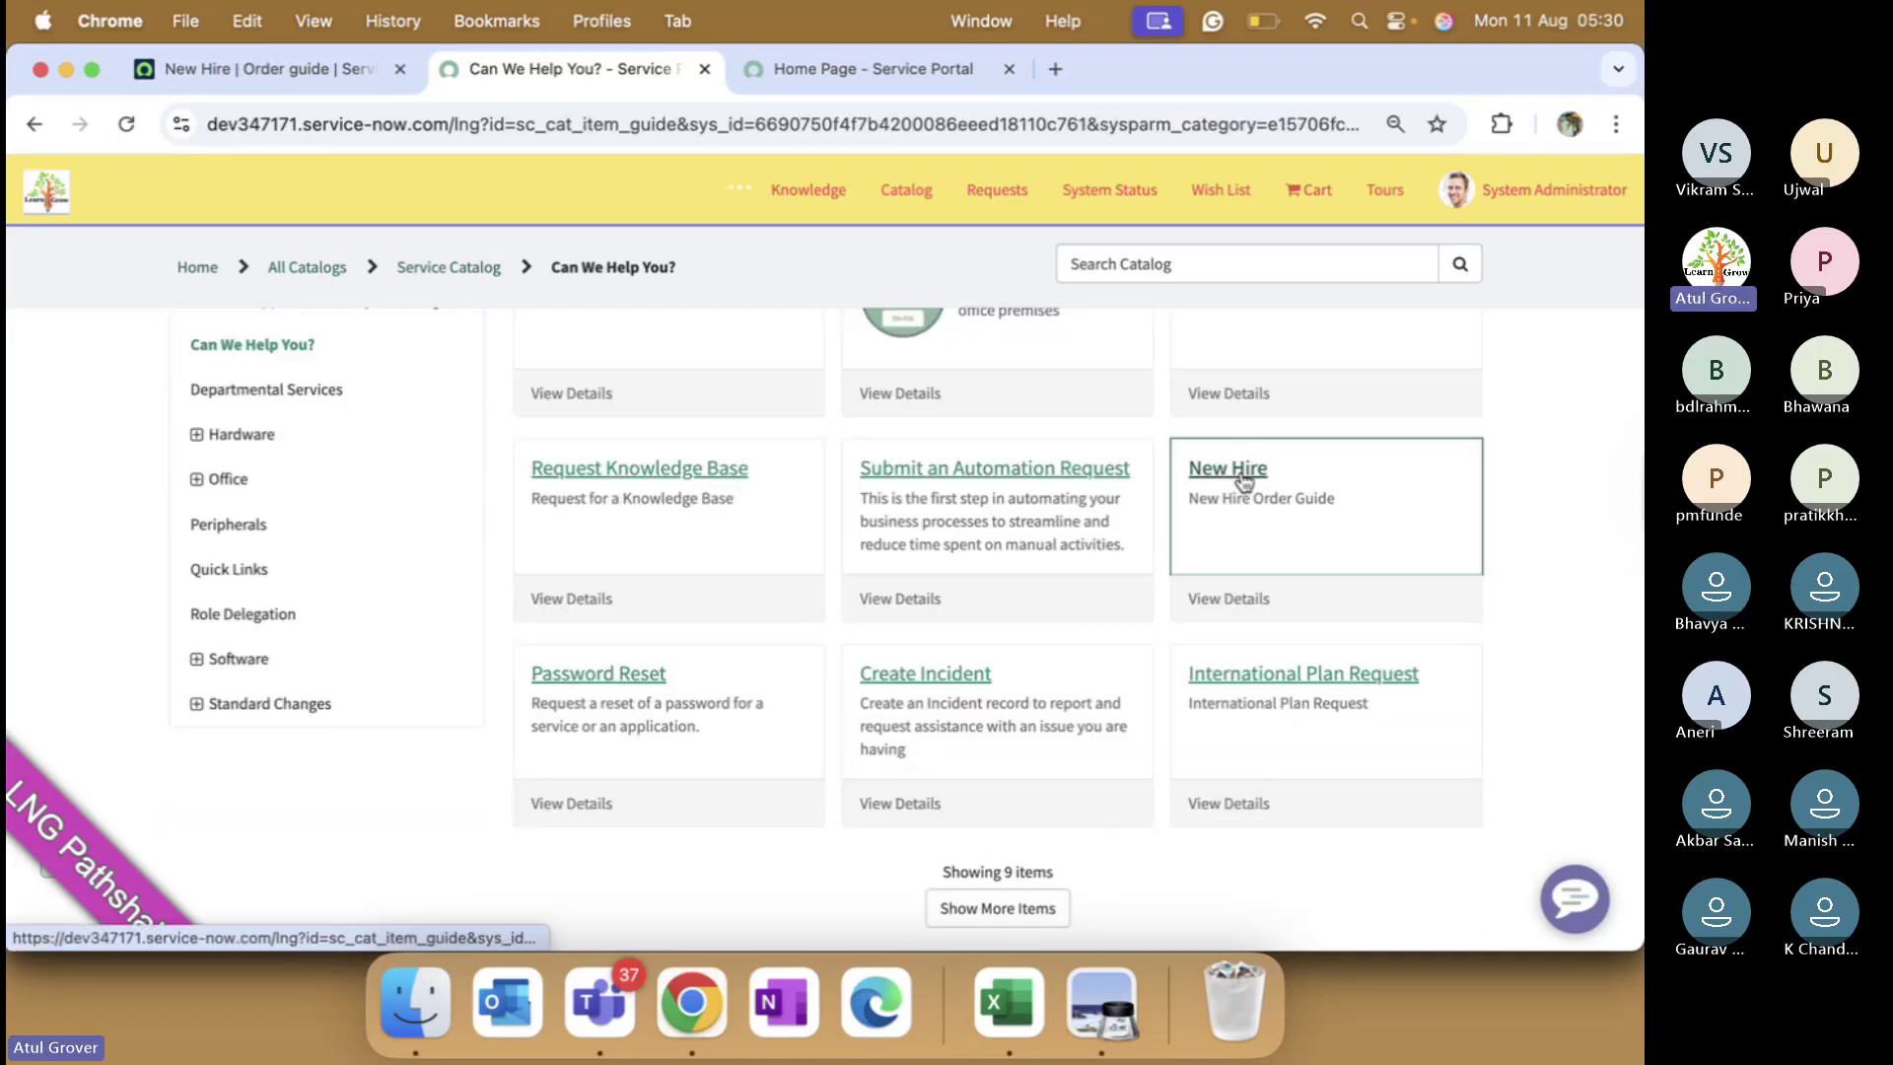
- Answer No to whether the new hire will be a remote employee
scroll(963, 549, "down", 5)
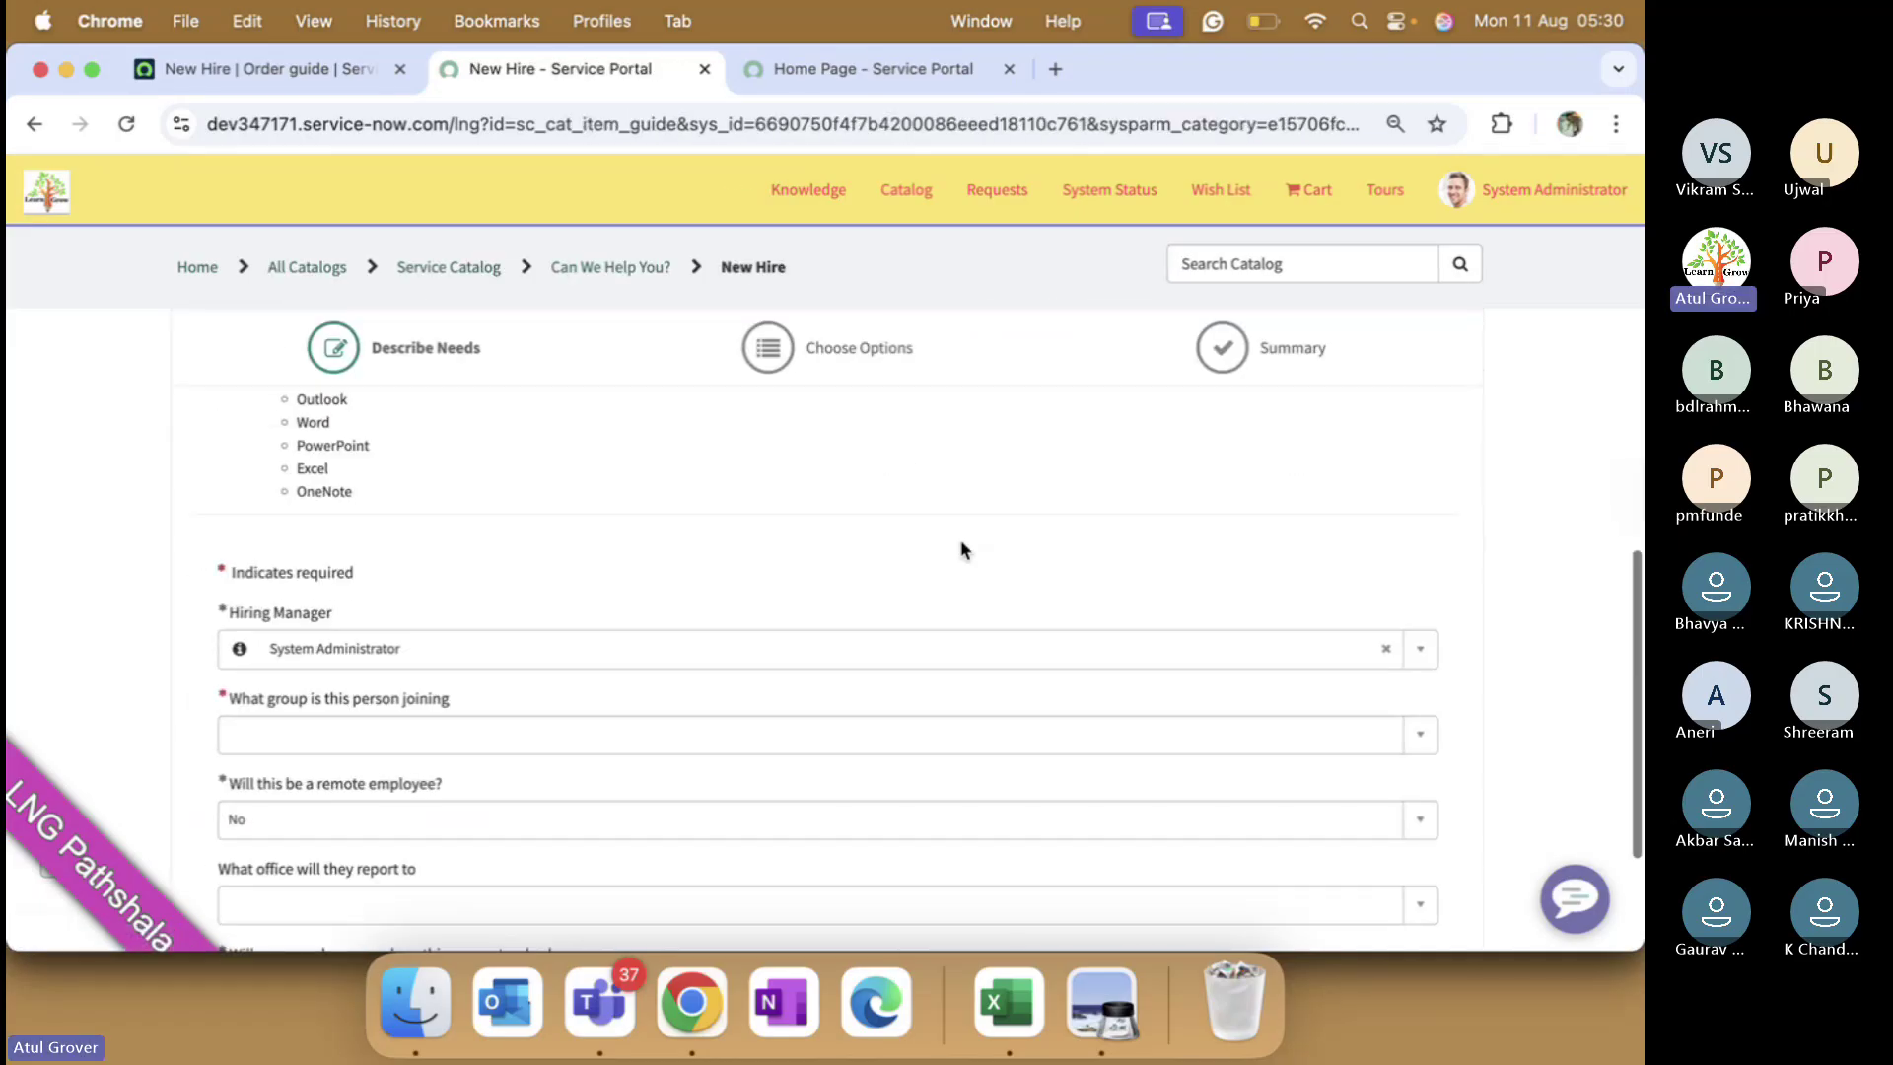
left_click(433, 818)
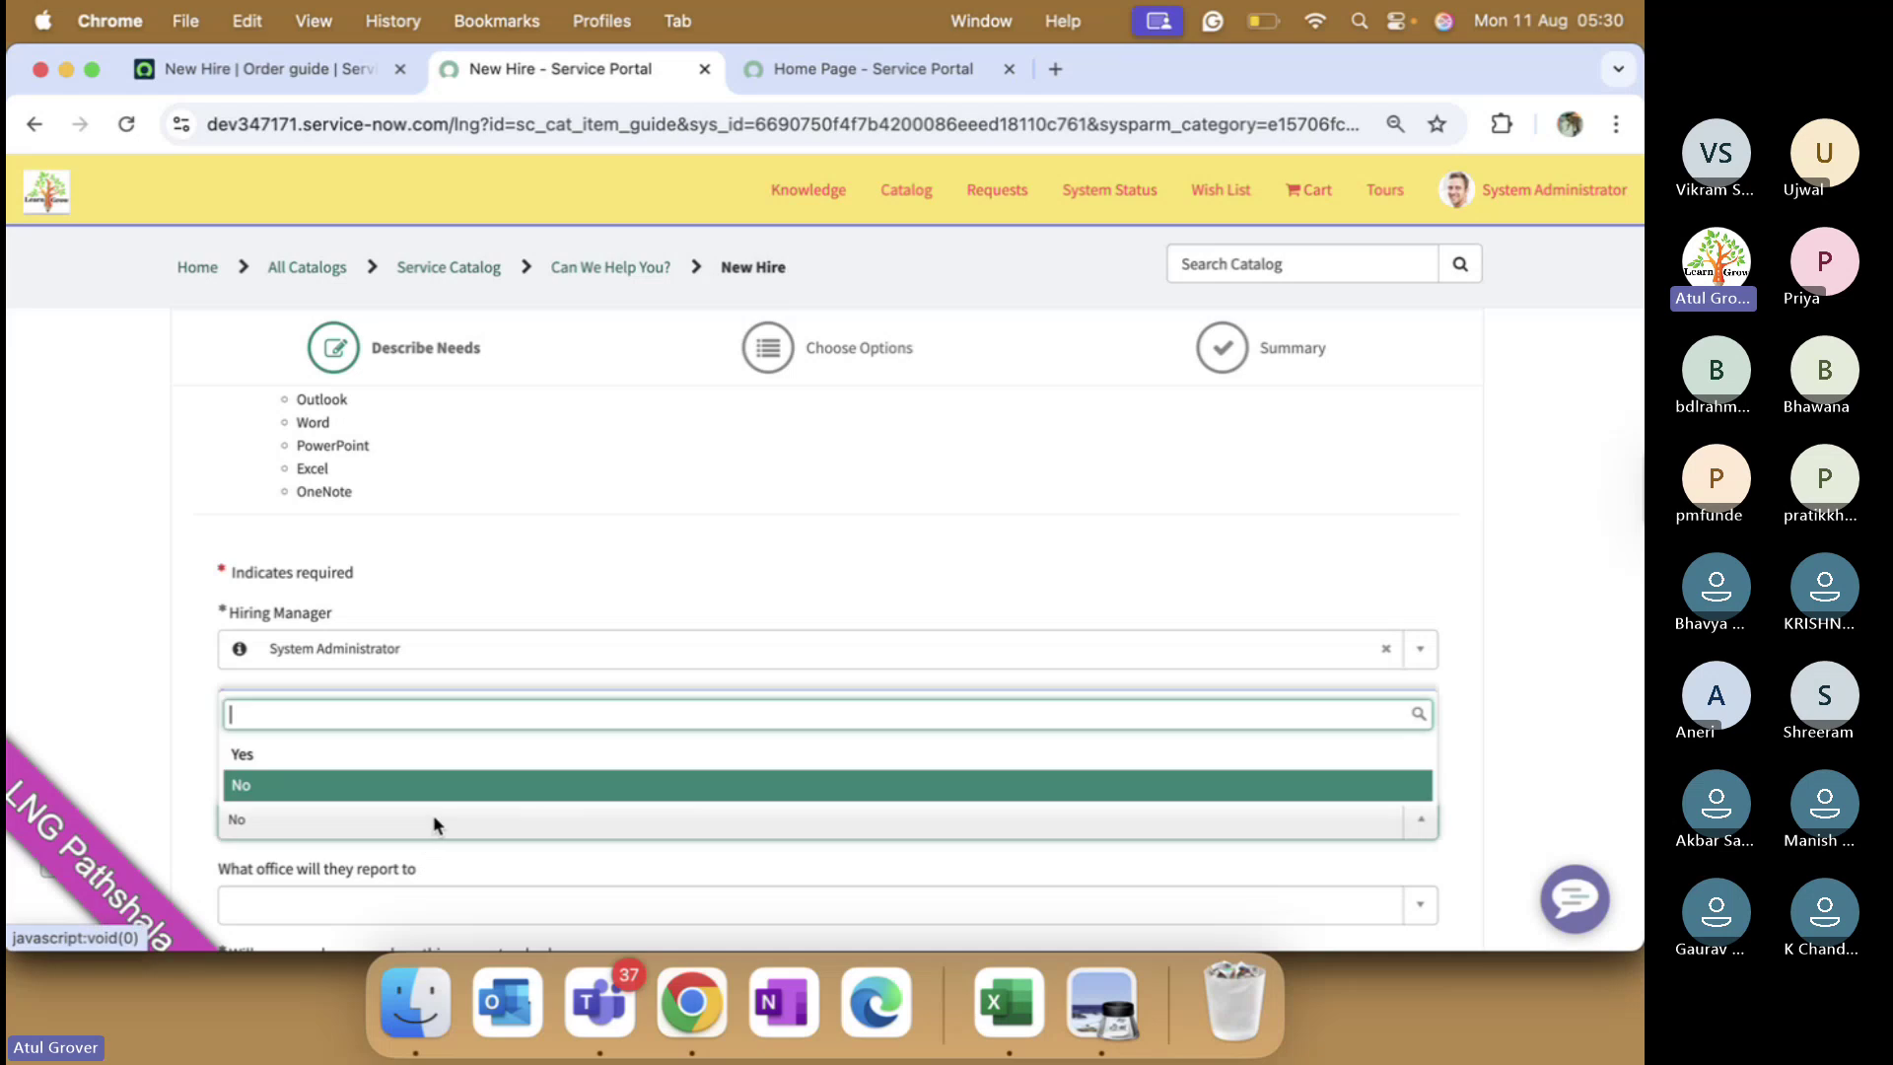
left_click(372, 785)
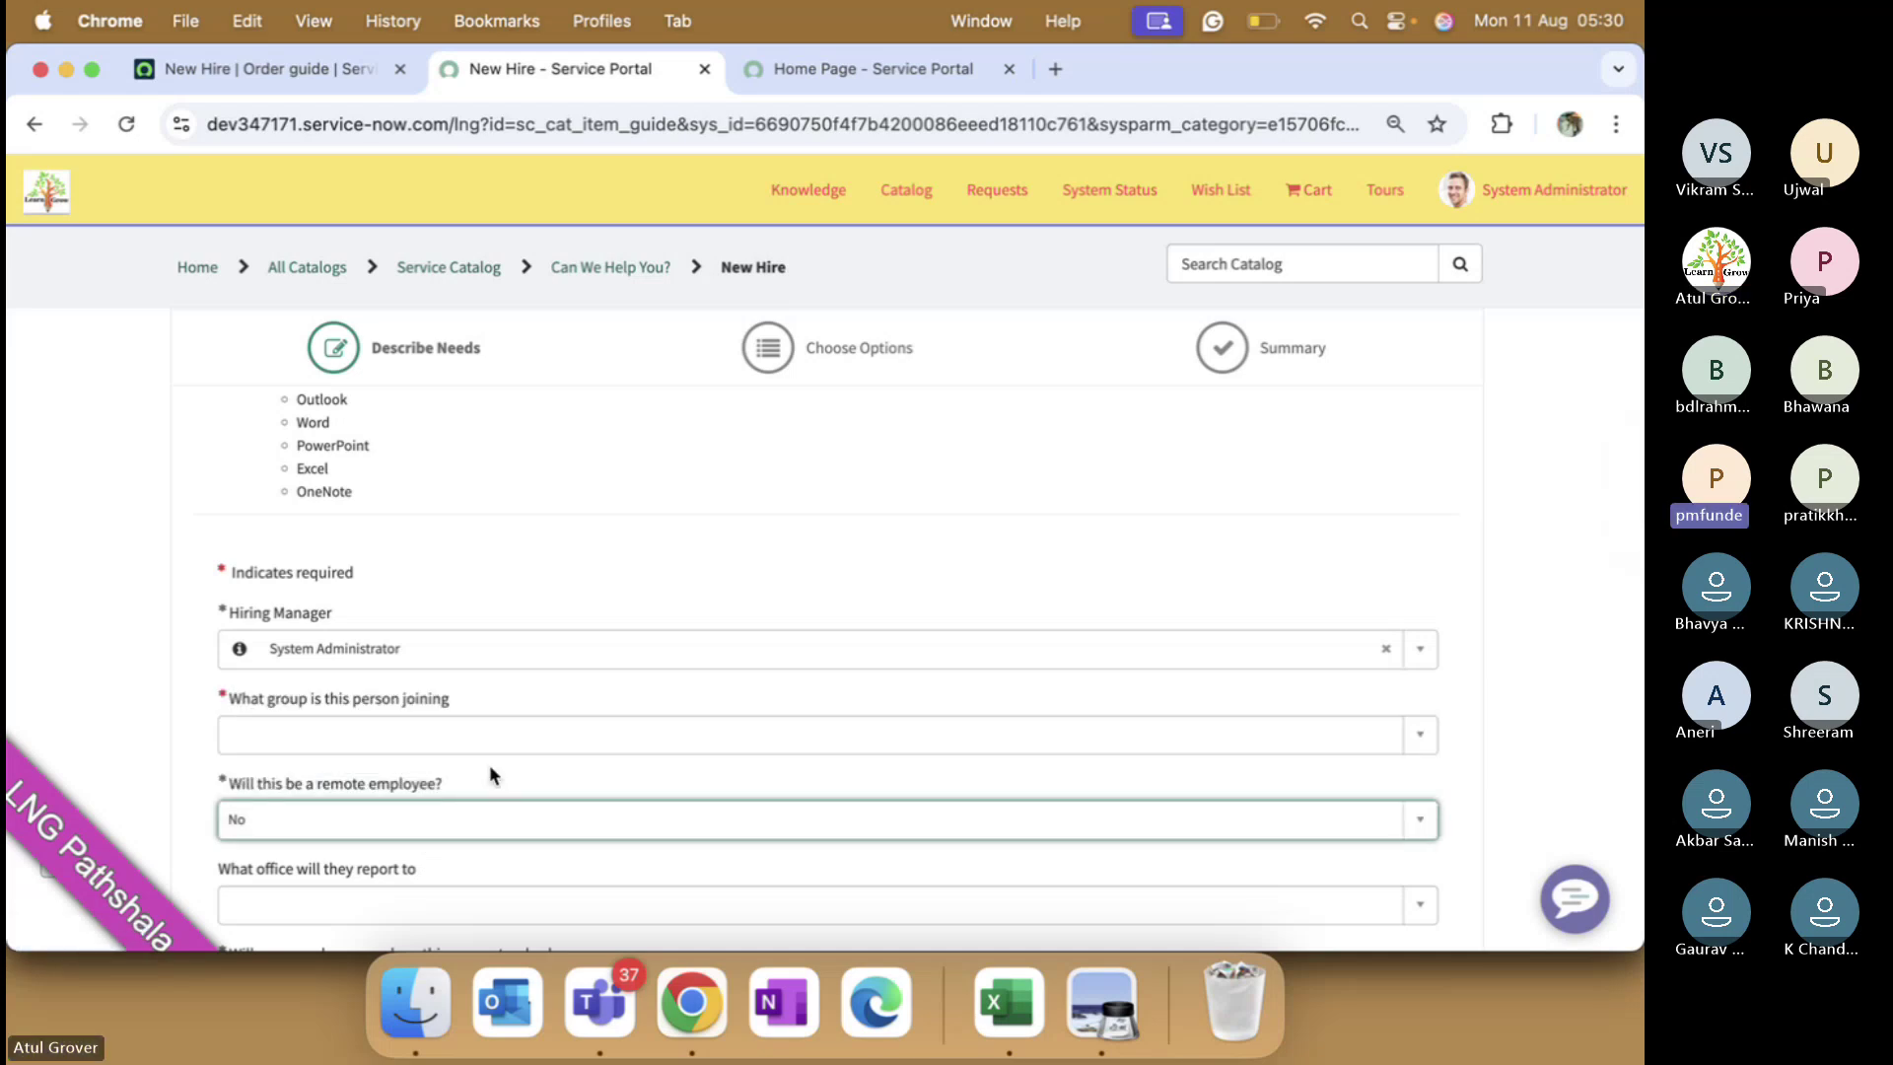
- Set the office the new hire will report to as 101 Broadway East, Seattle,WA
scroll(473, 779, "down", 3)
left_click(417, 713)
type("*sea")
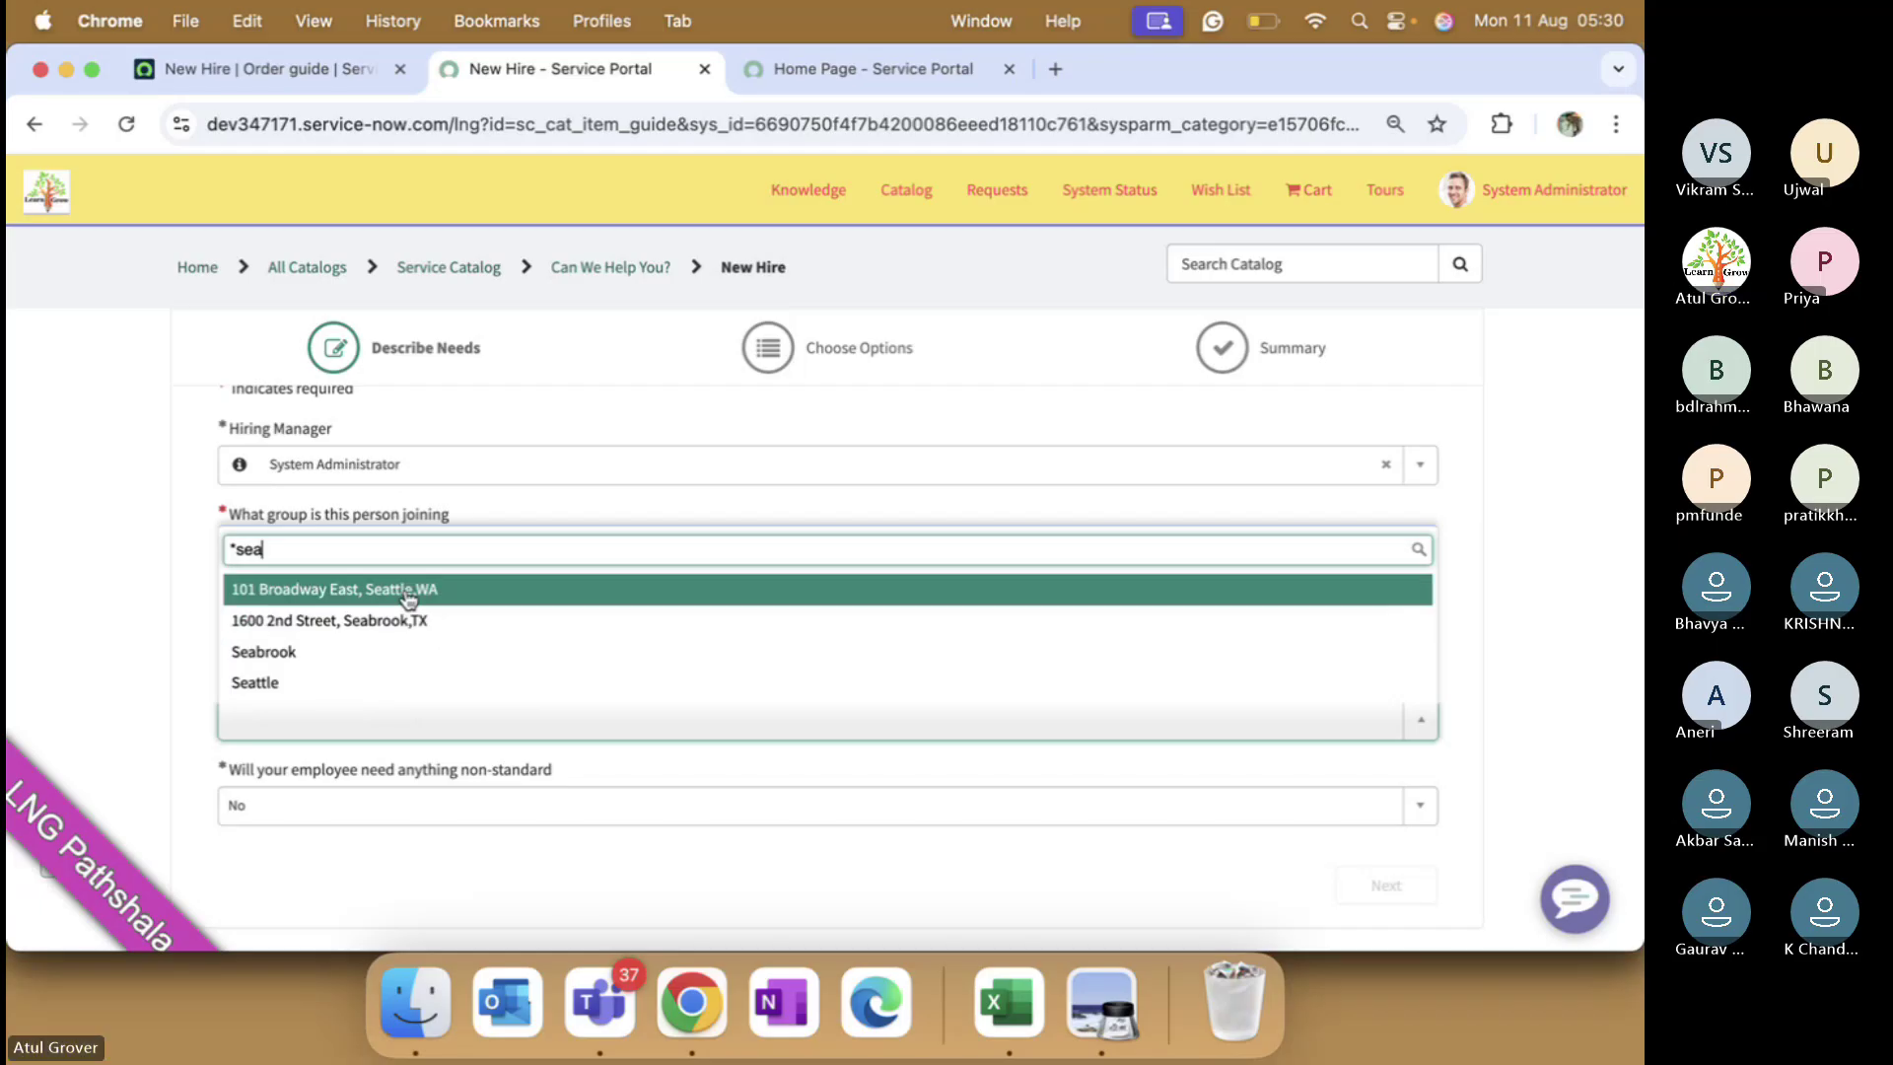
left_click(410, 591)
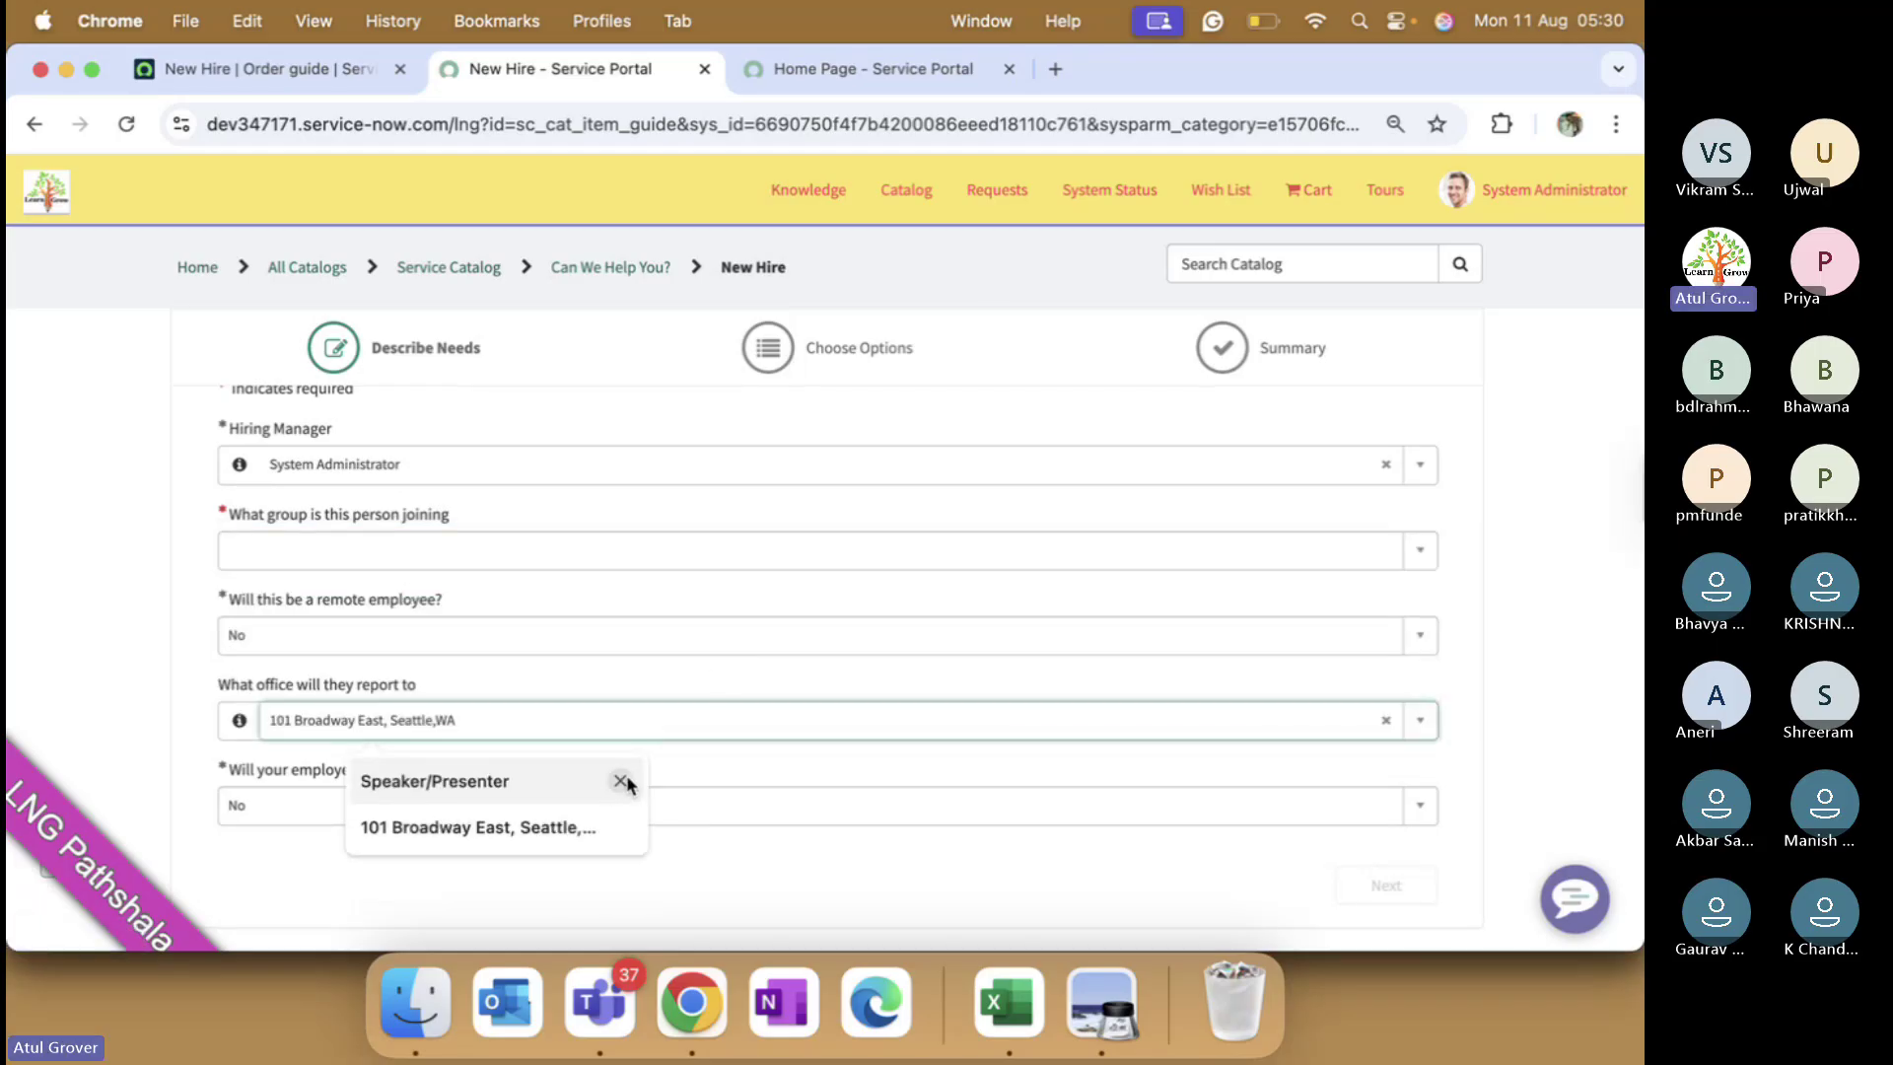
left_click(742, 779)
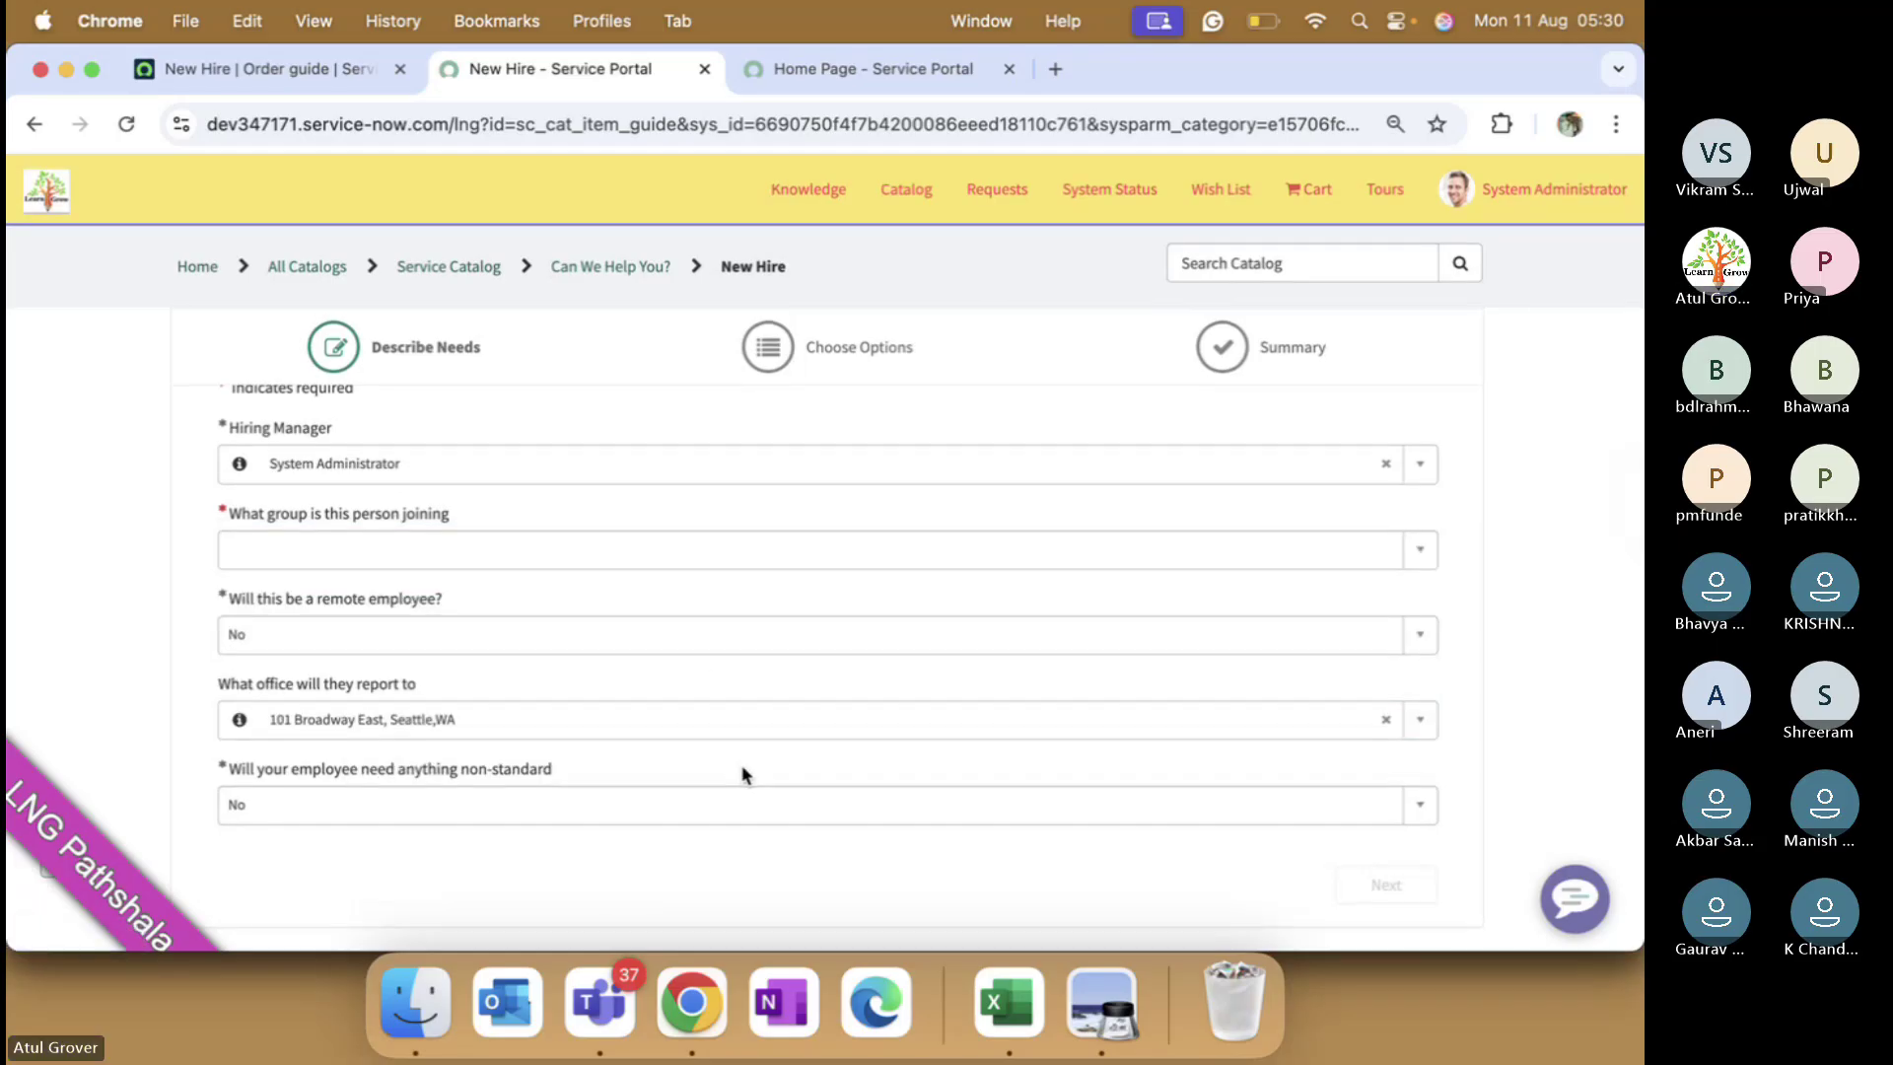
- Choose Accounts as the group the new hire is joining, and continue to Choose Options to review the included items
left_click(392, 550)
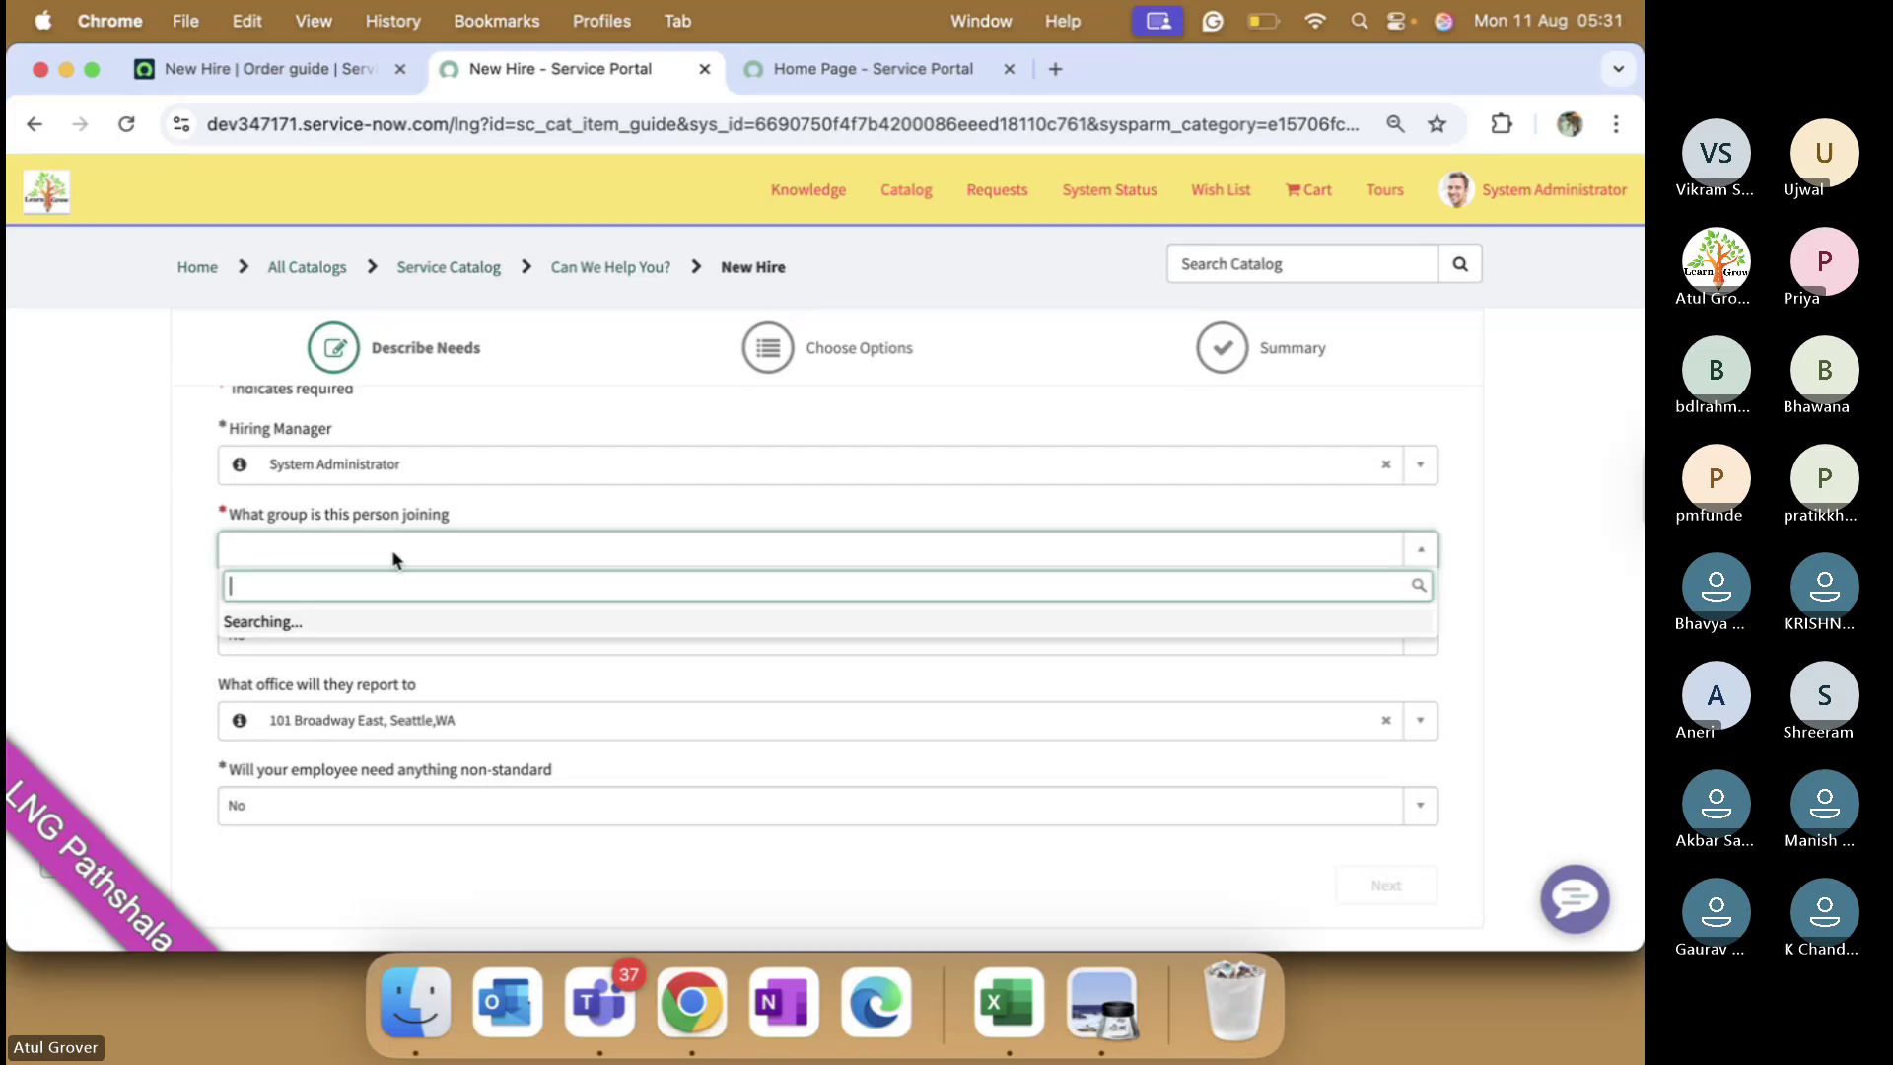
left_click(336, 670)
left_click(1385, 885)
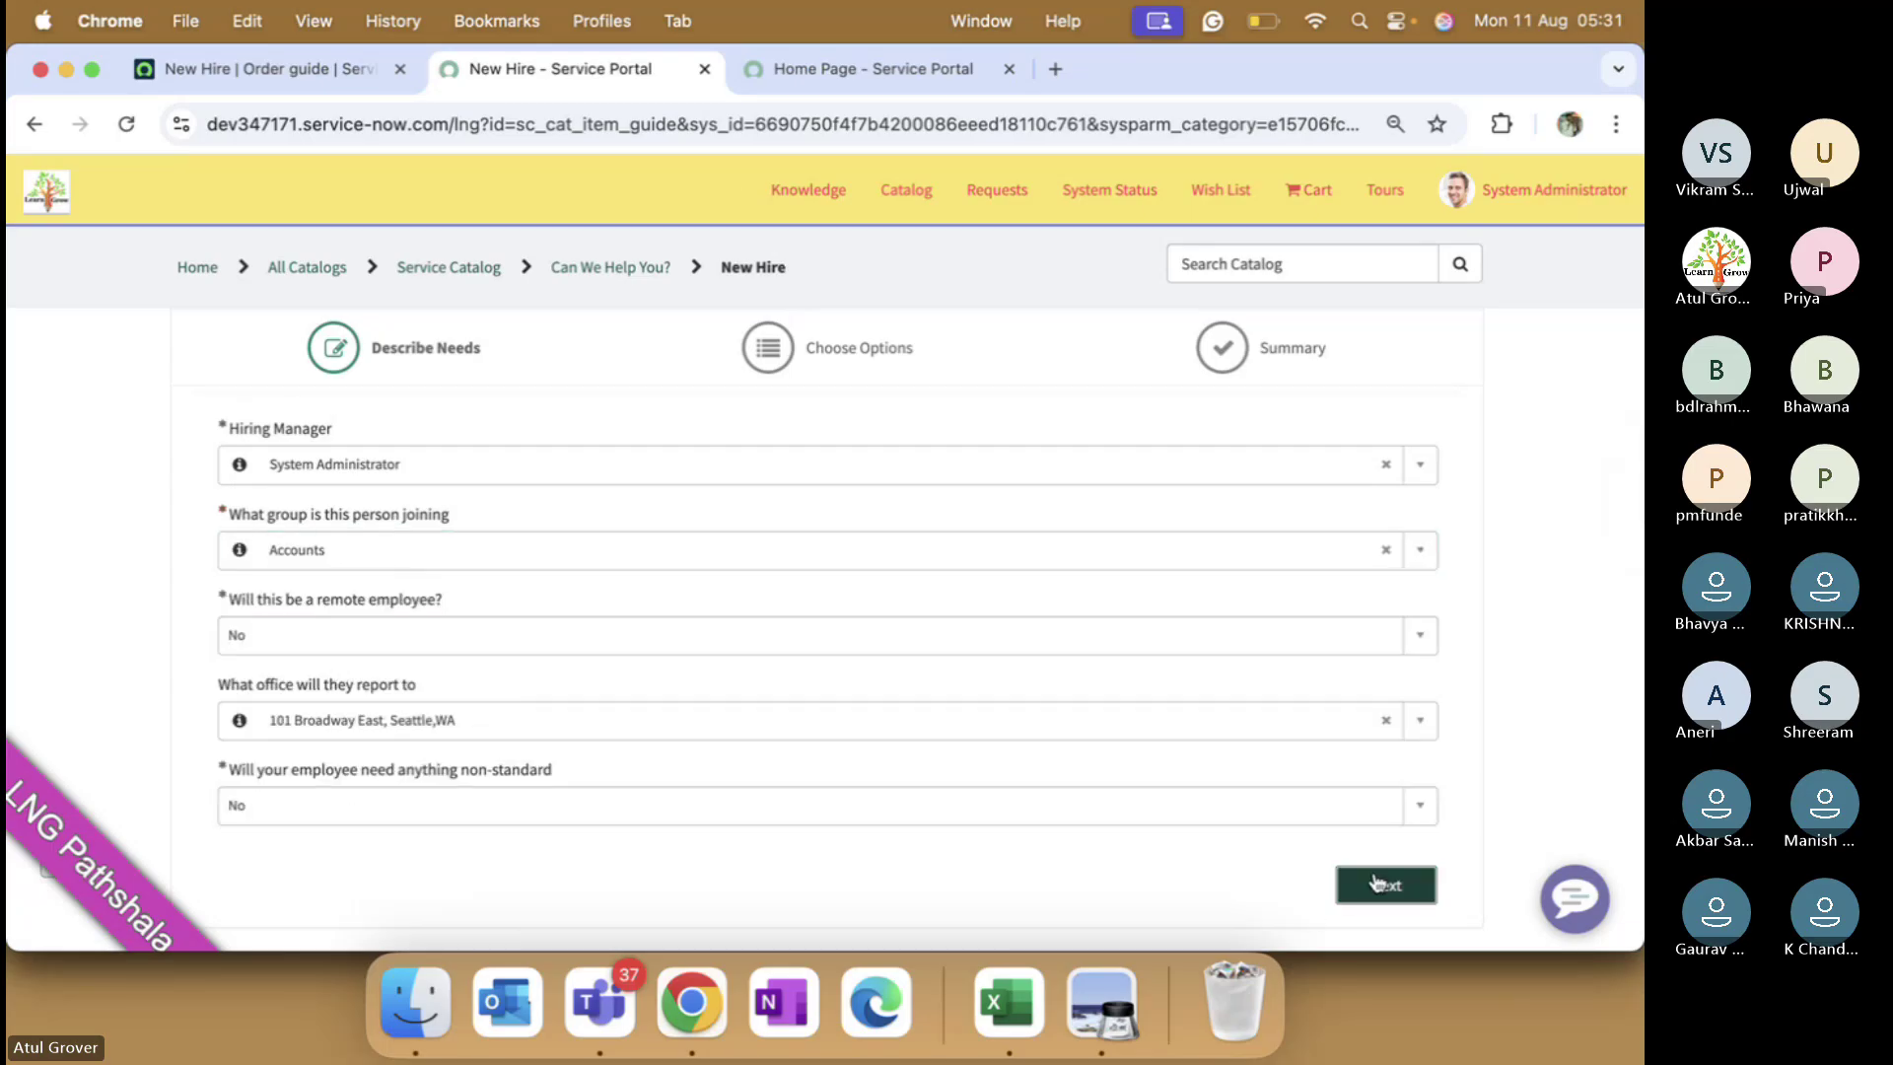
scroll(549, 632, "down", 1)
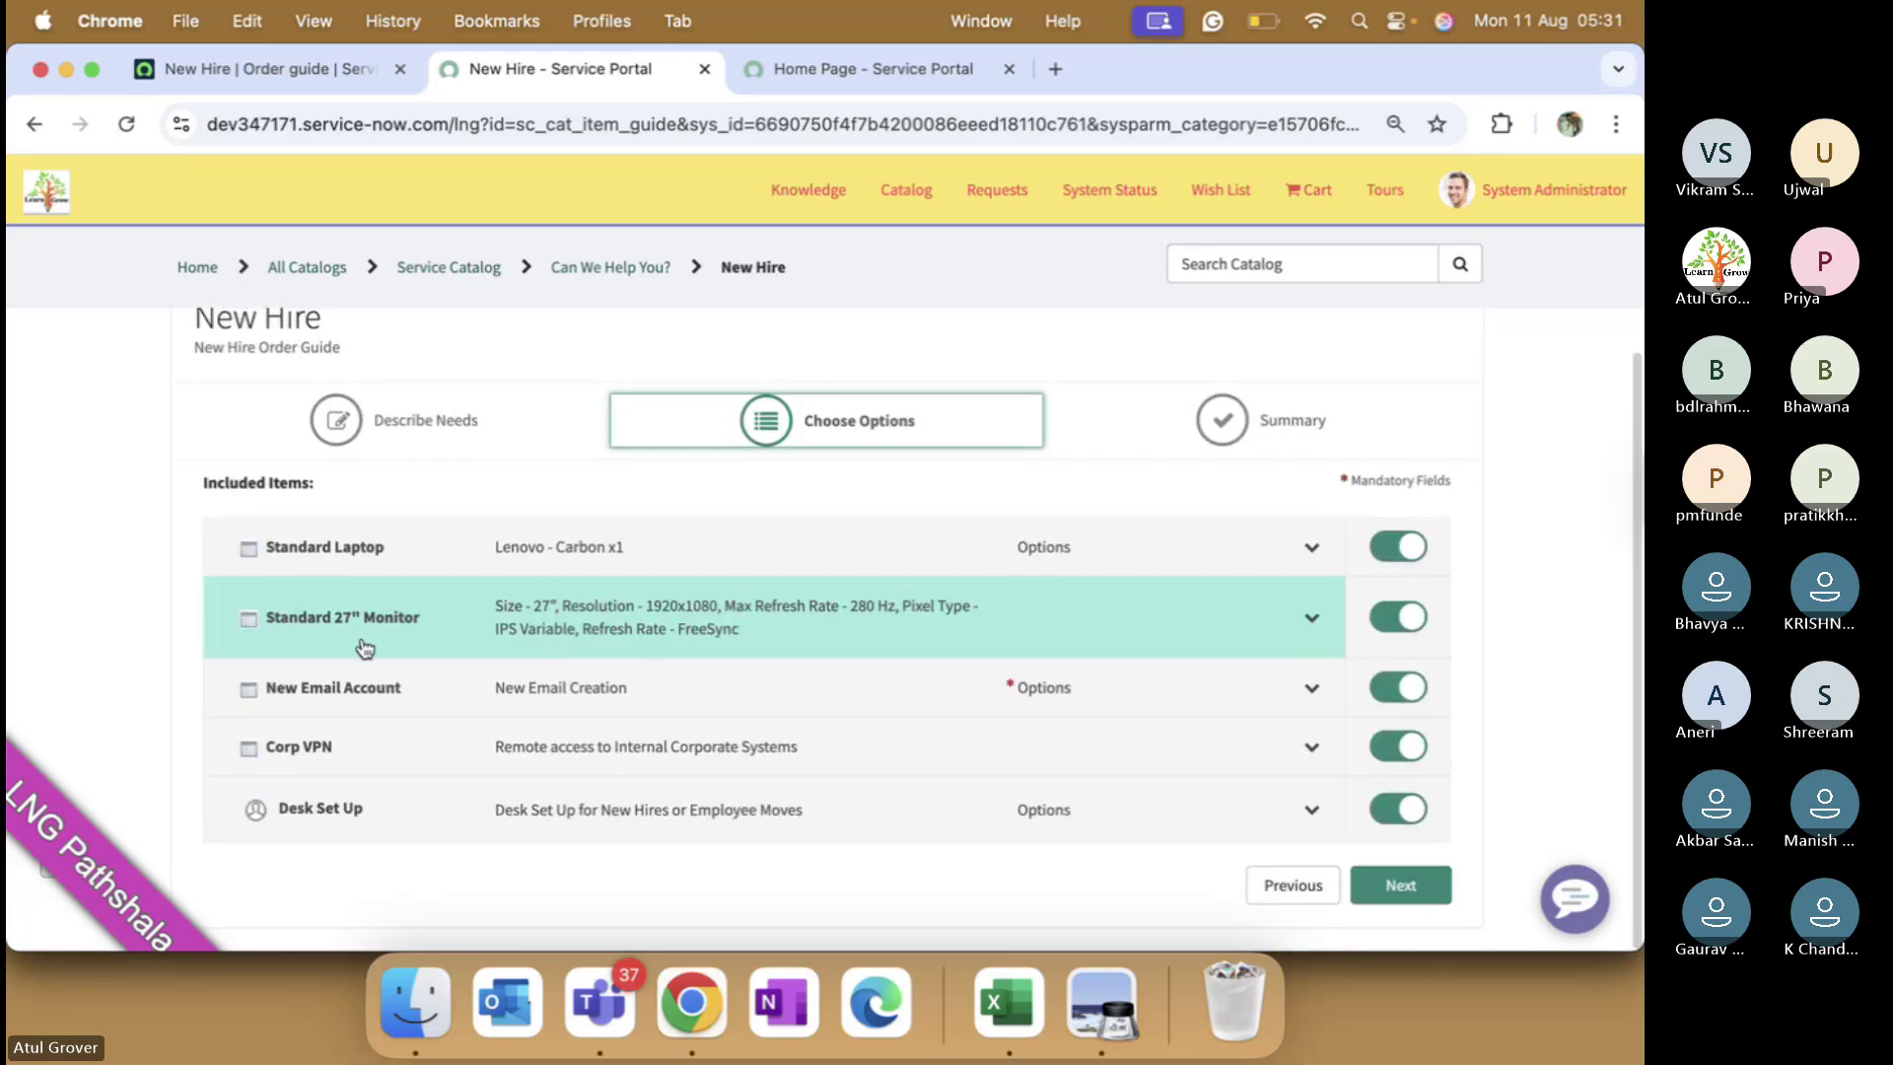
scroll(378, 731, "up", 1)
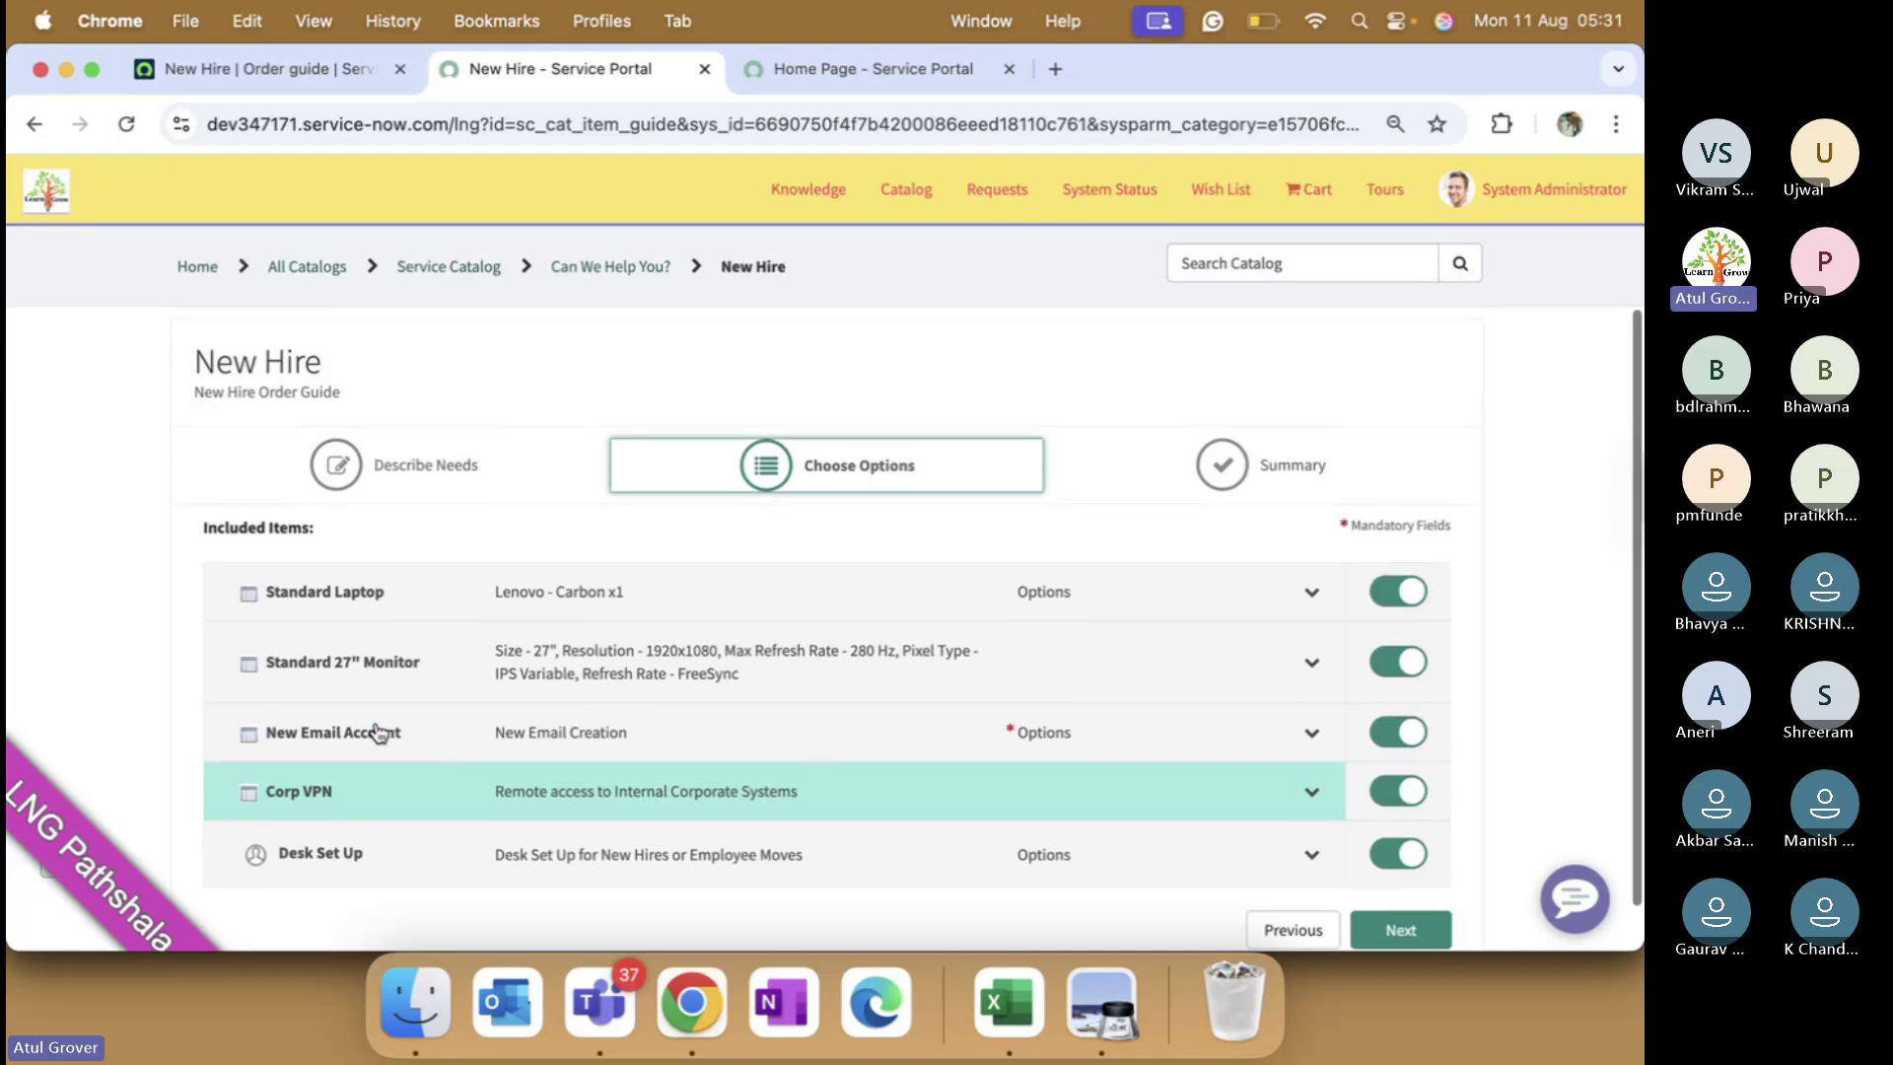
scroll(378, 731, "down", 1)
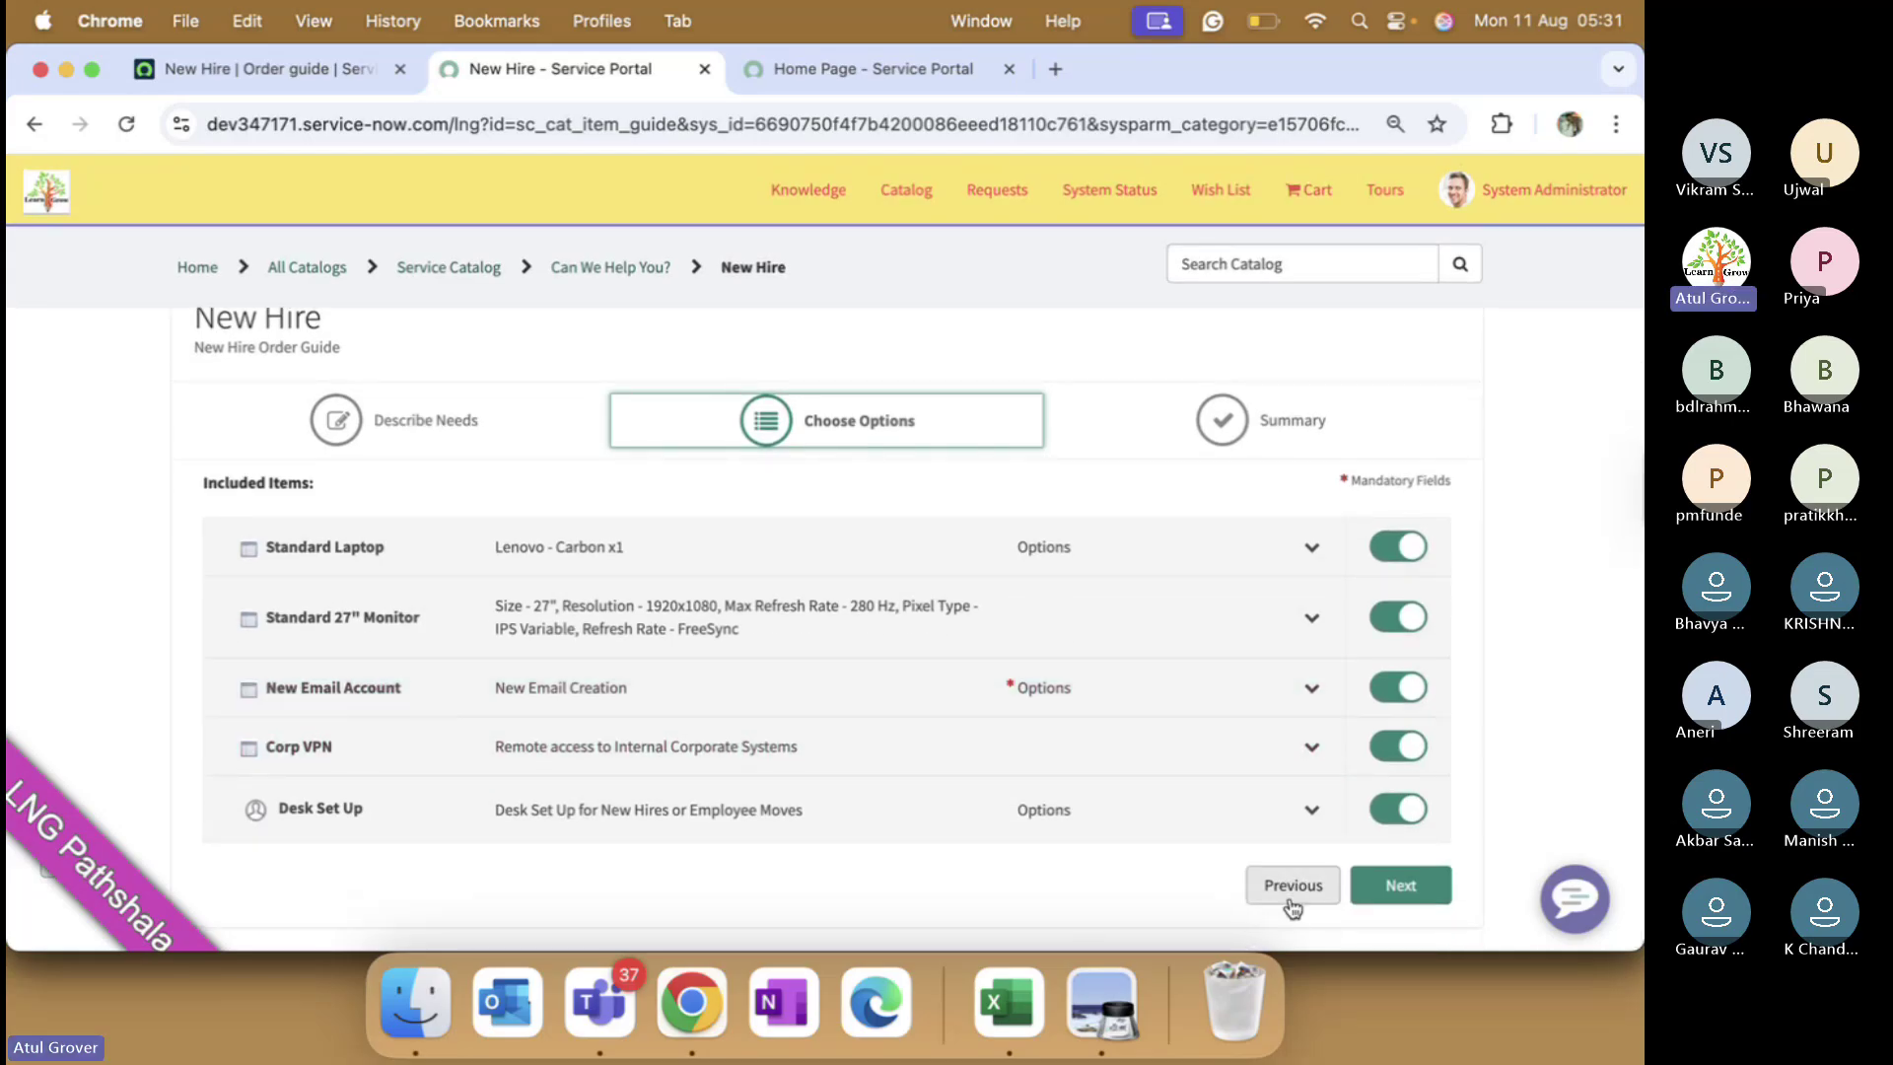
- Return the portal guide to Describe Needs, and open the CSA - Admin rule from the New Hire order guide's rule base
left_click(1290, 899)
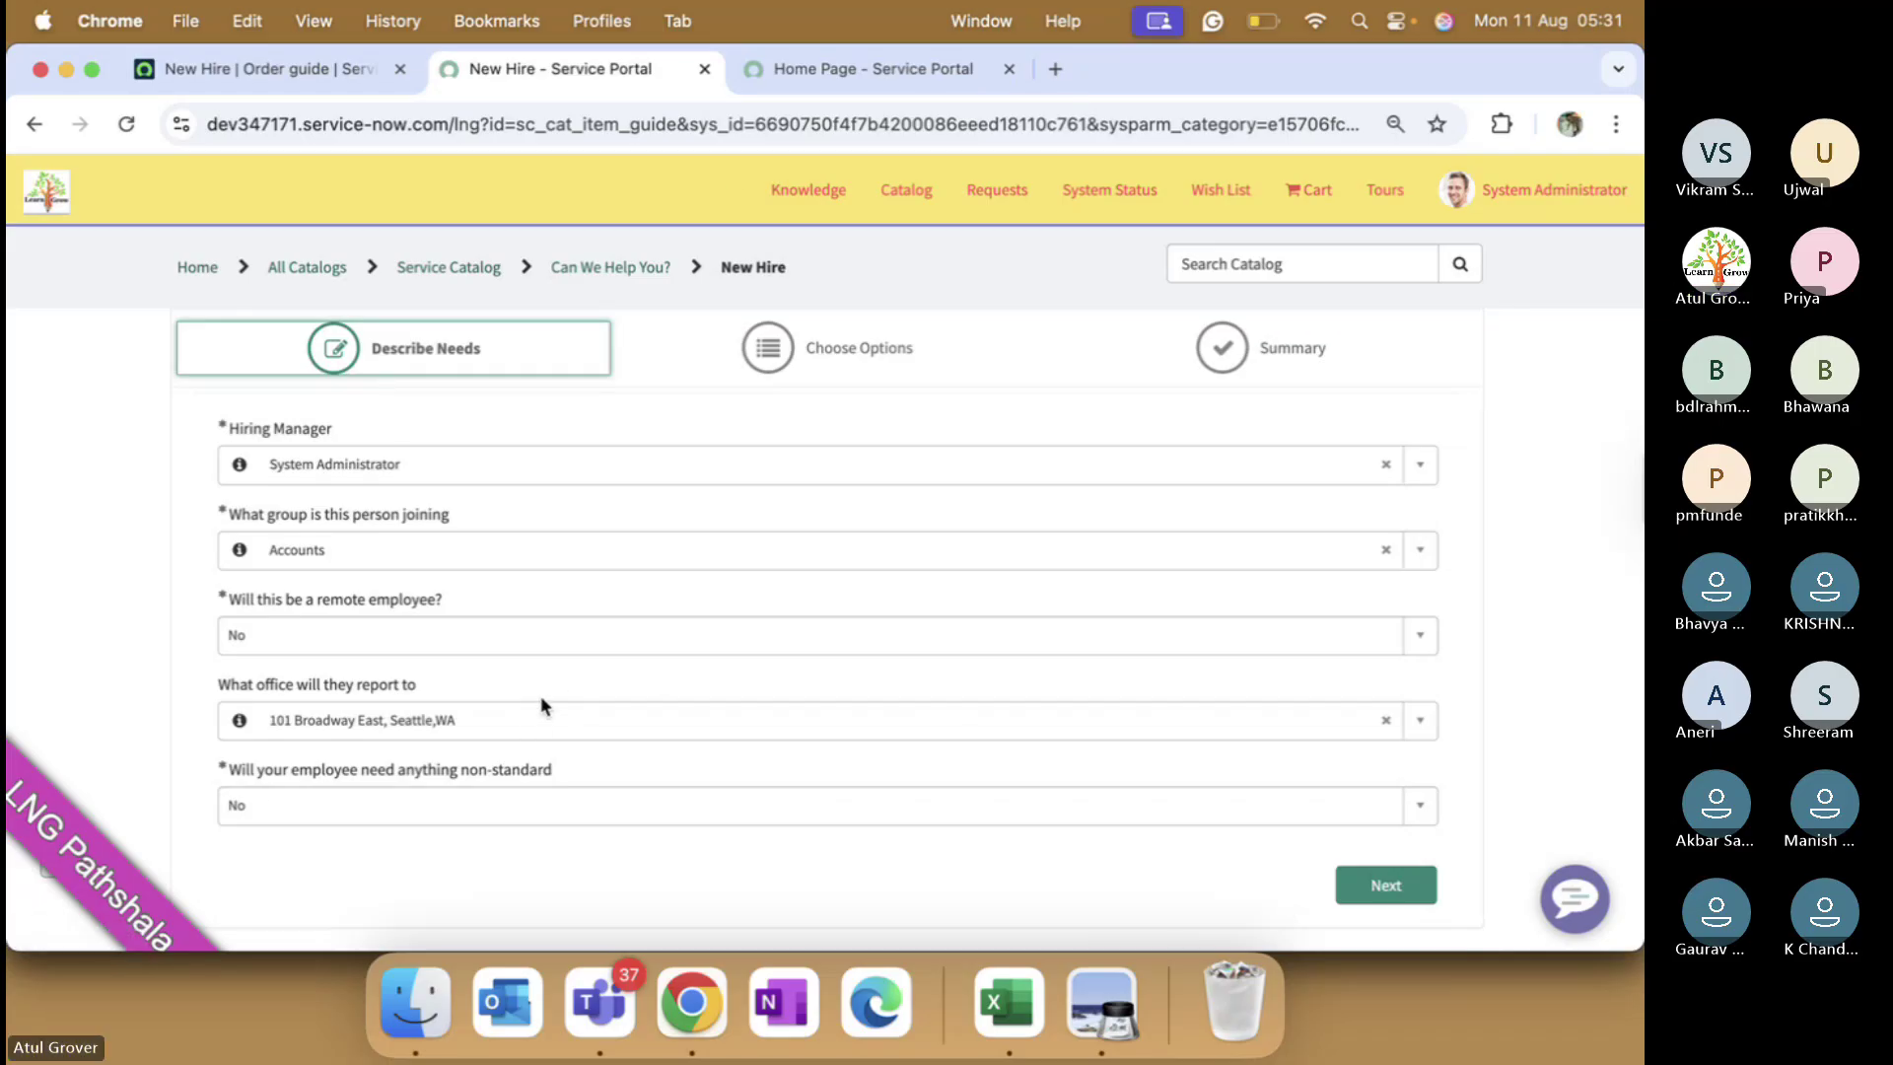
left_click(266, 69)
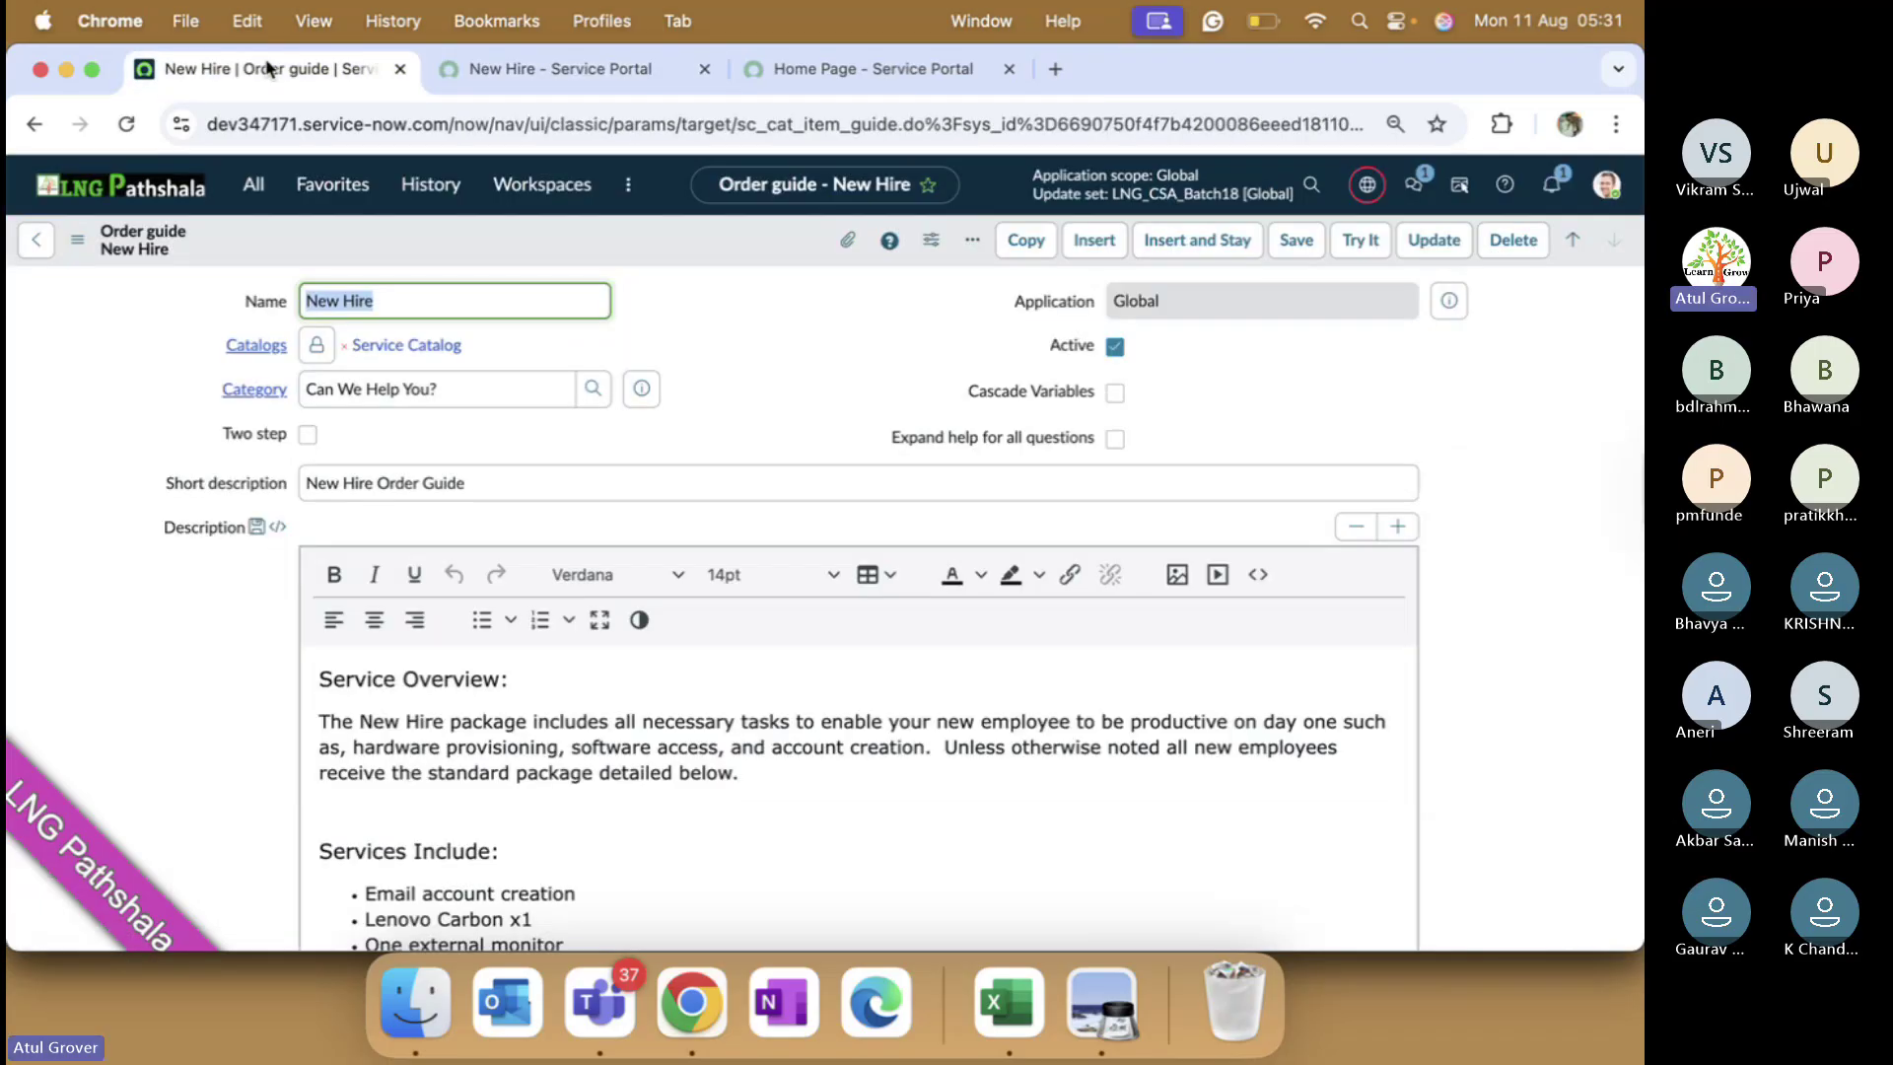
scroll(828, 764, "down", 10)
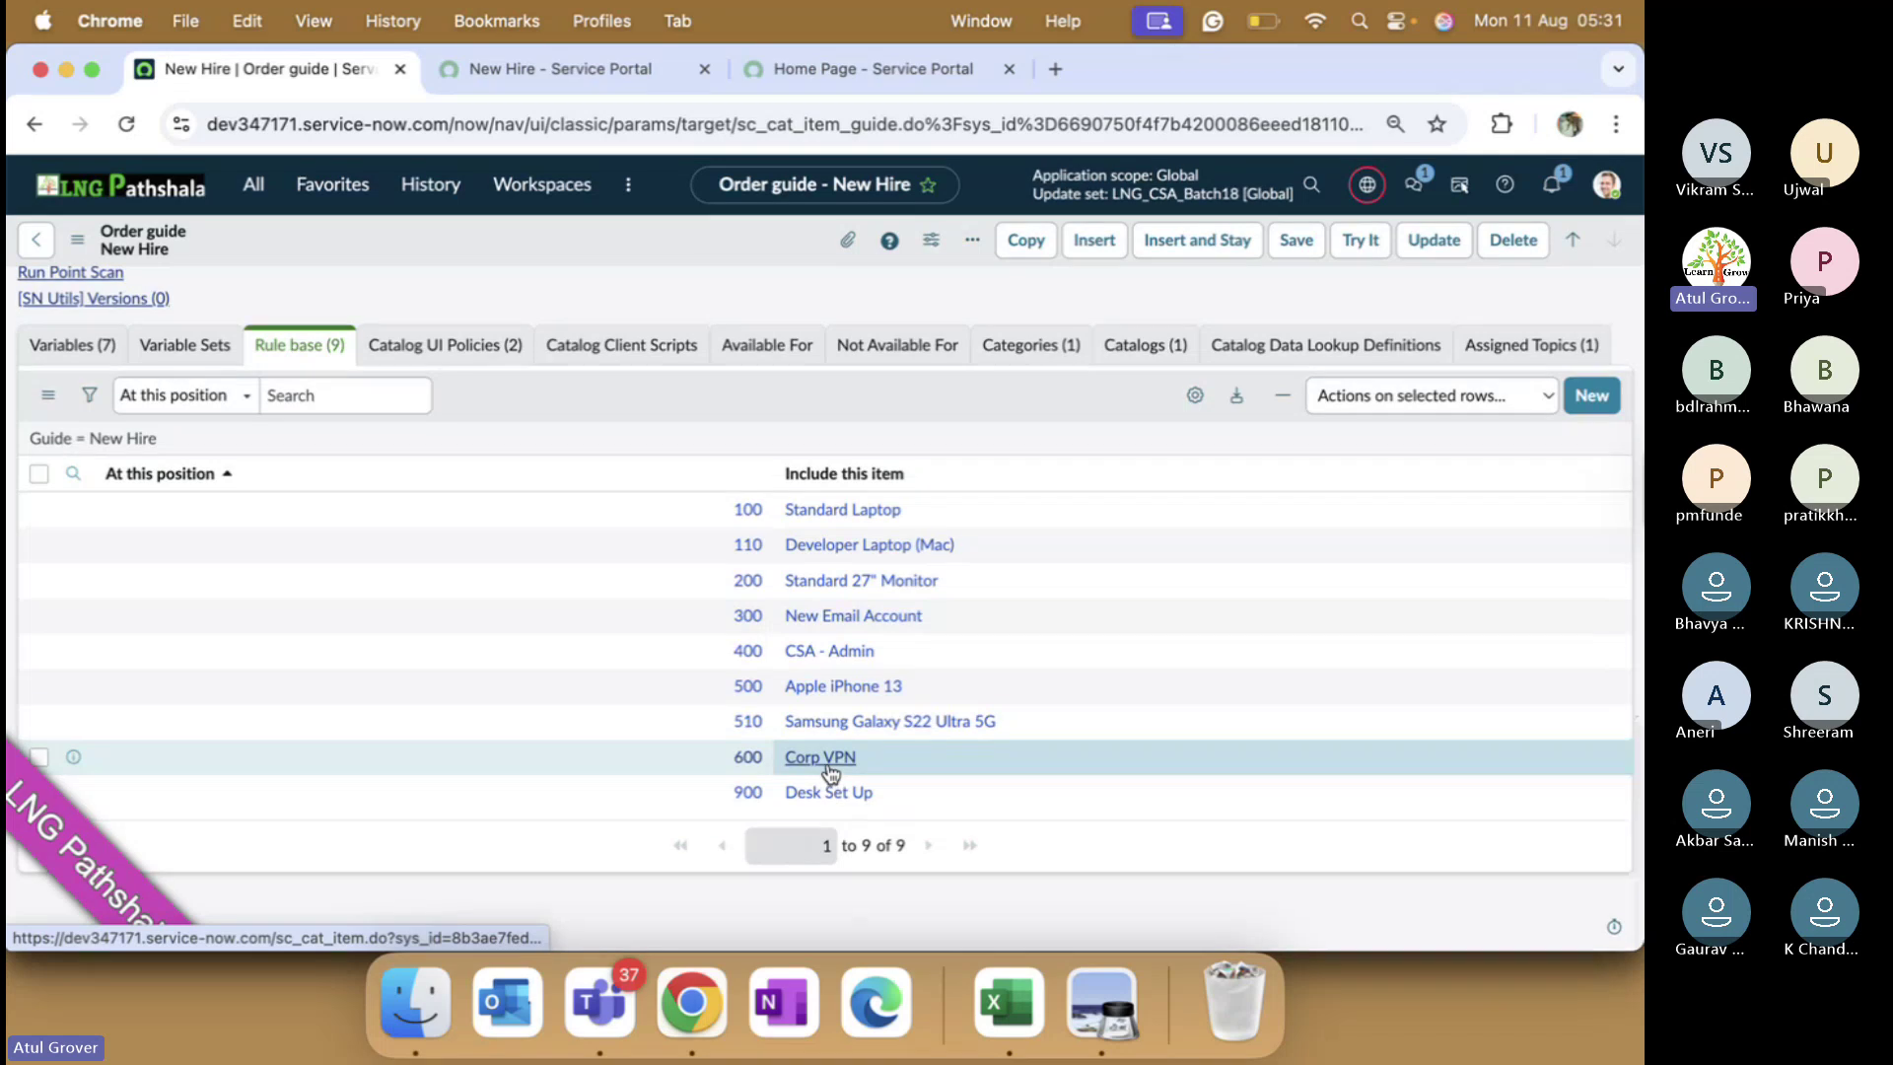
left_click(751, 655)
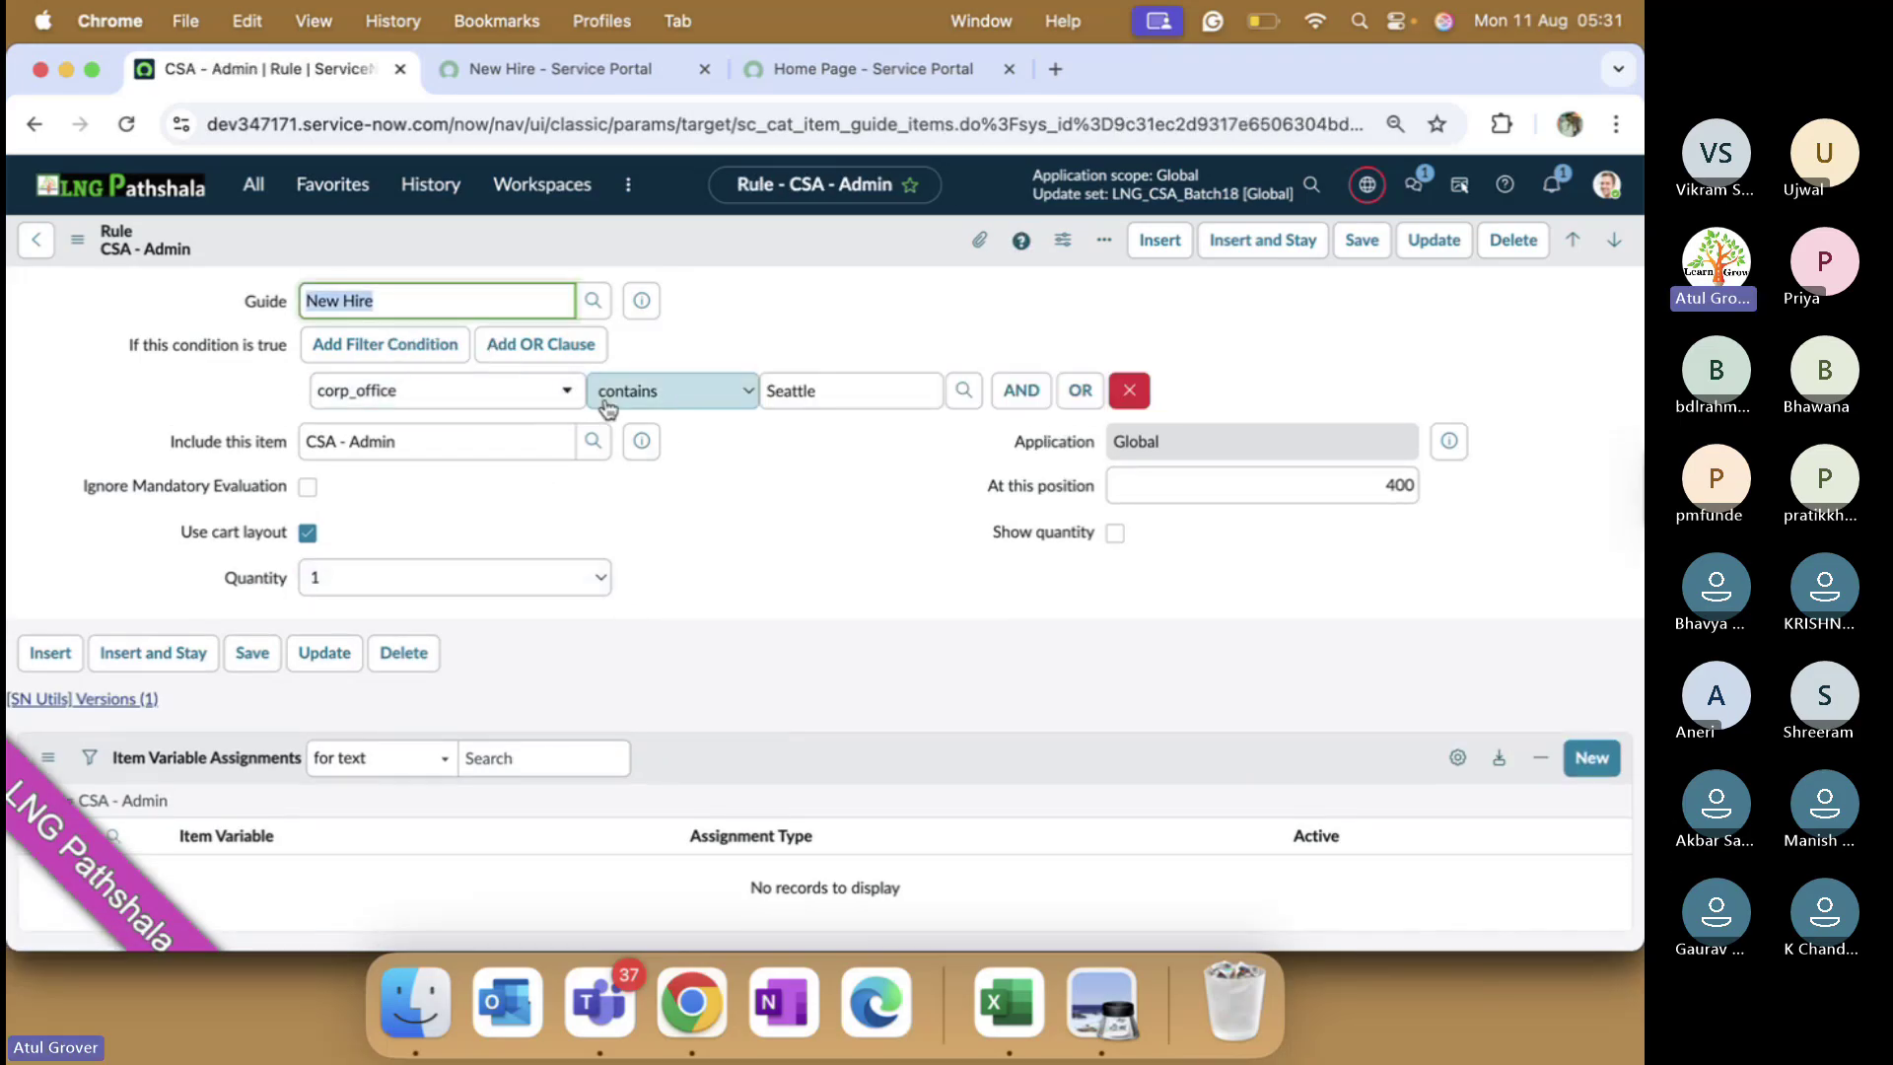
- Compare the office answer on the portal's New Hire form with the CSA - Admin rule's corp_office condition
left_click(548, 84)
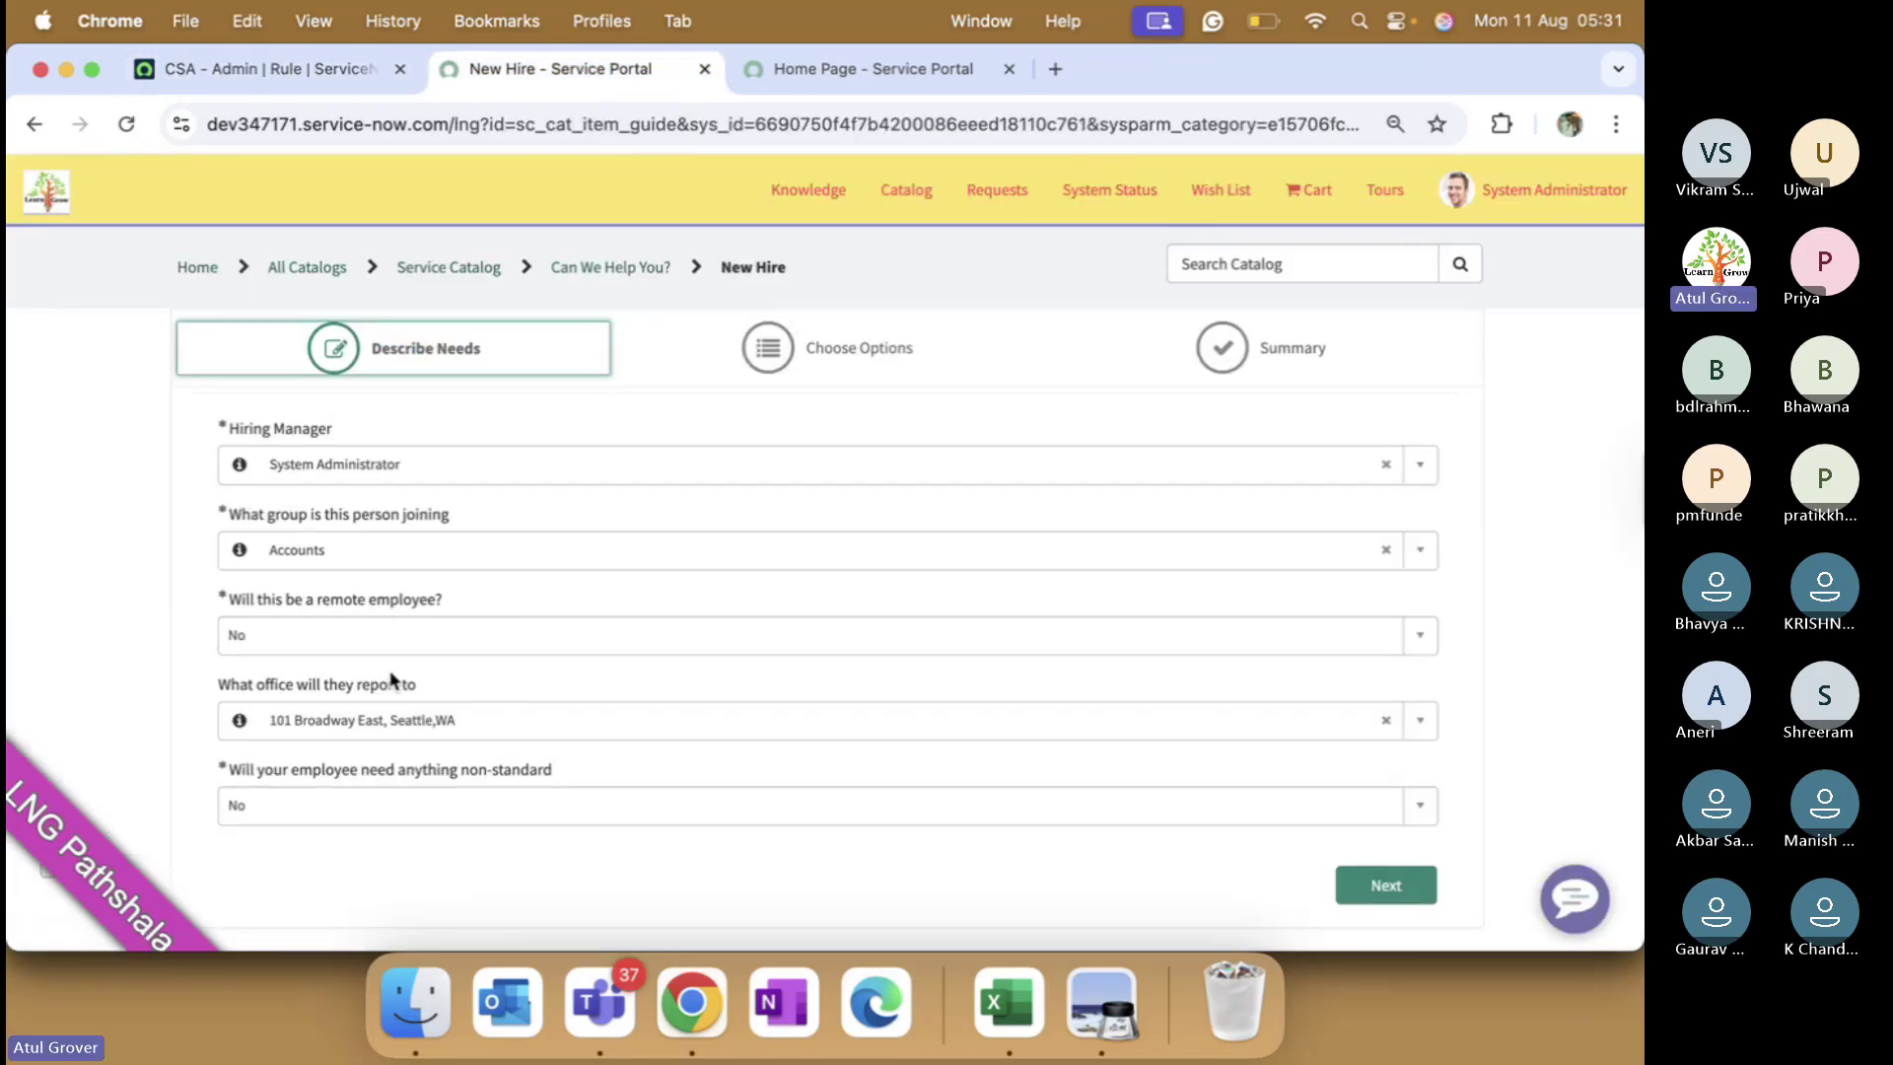
left_click(802, 71)
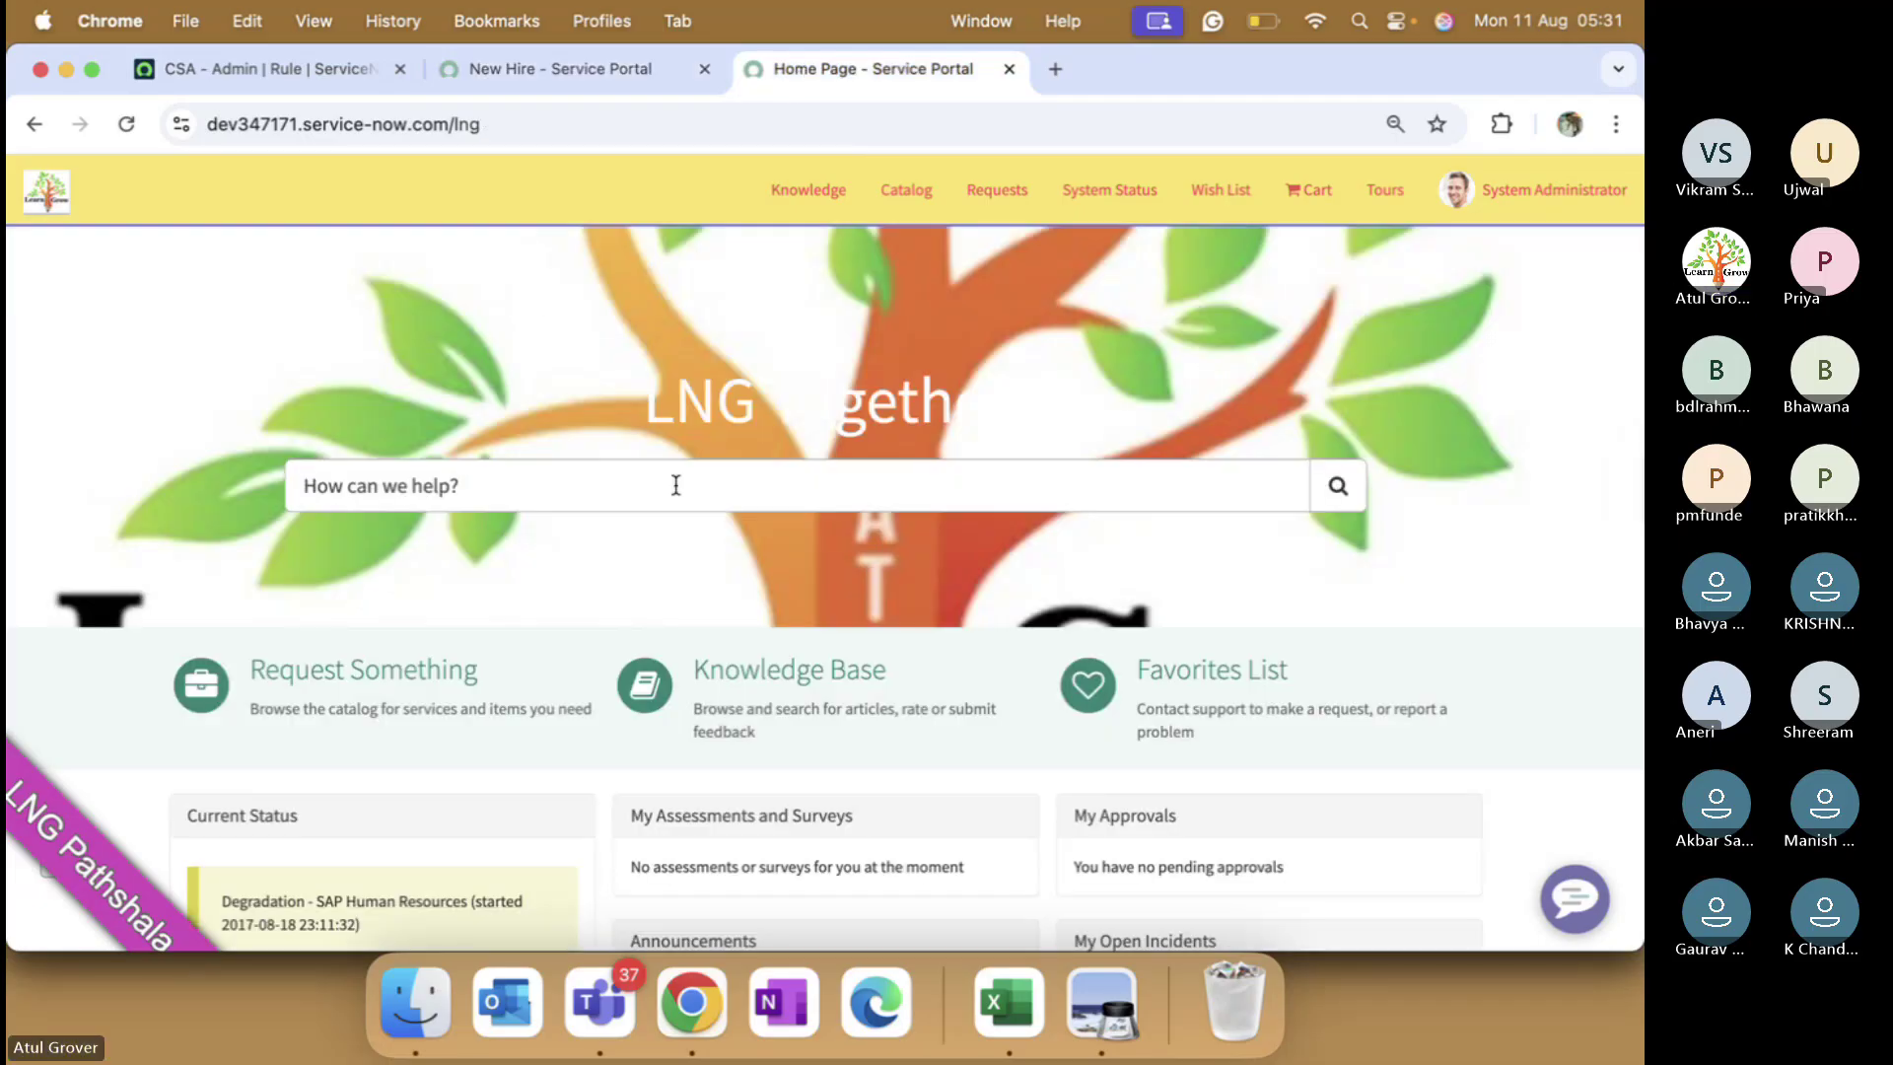
left_click(558, 73)
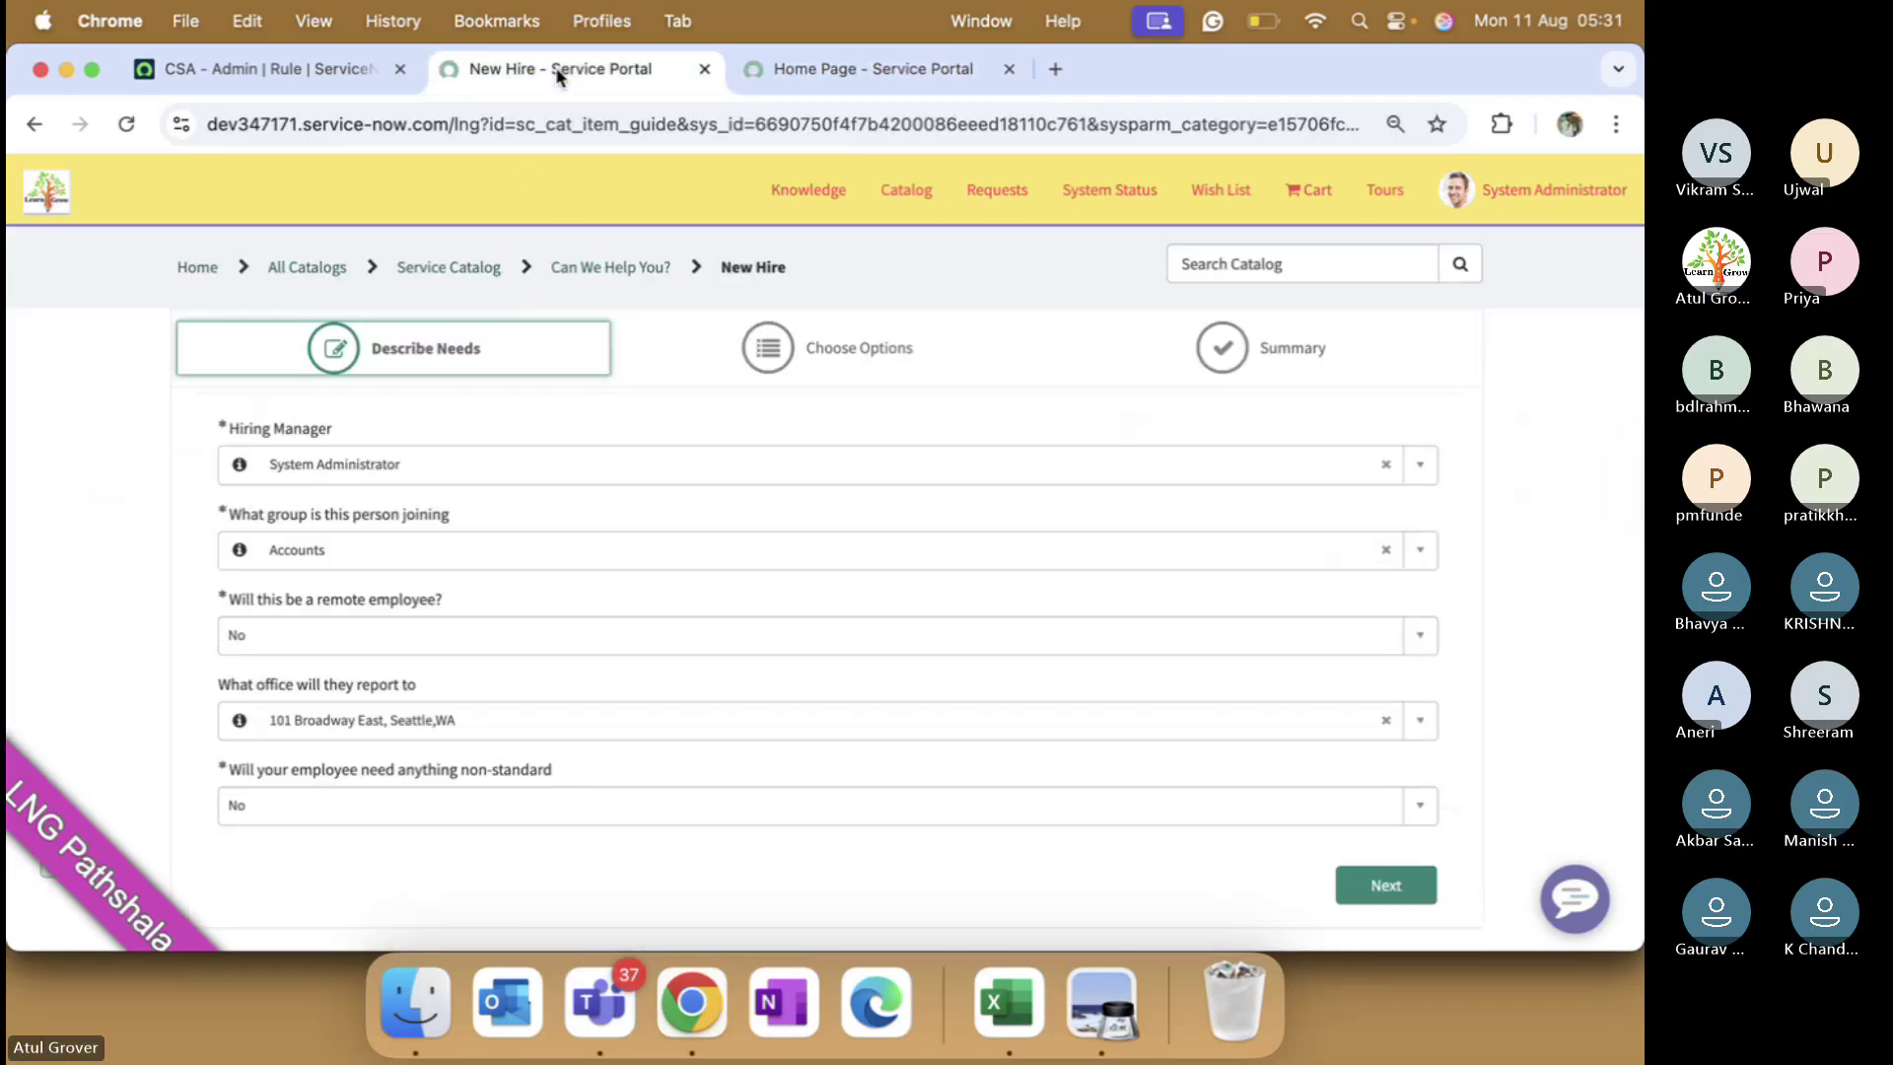
left_click(309, 89)
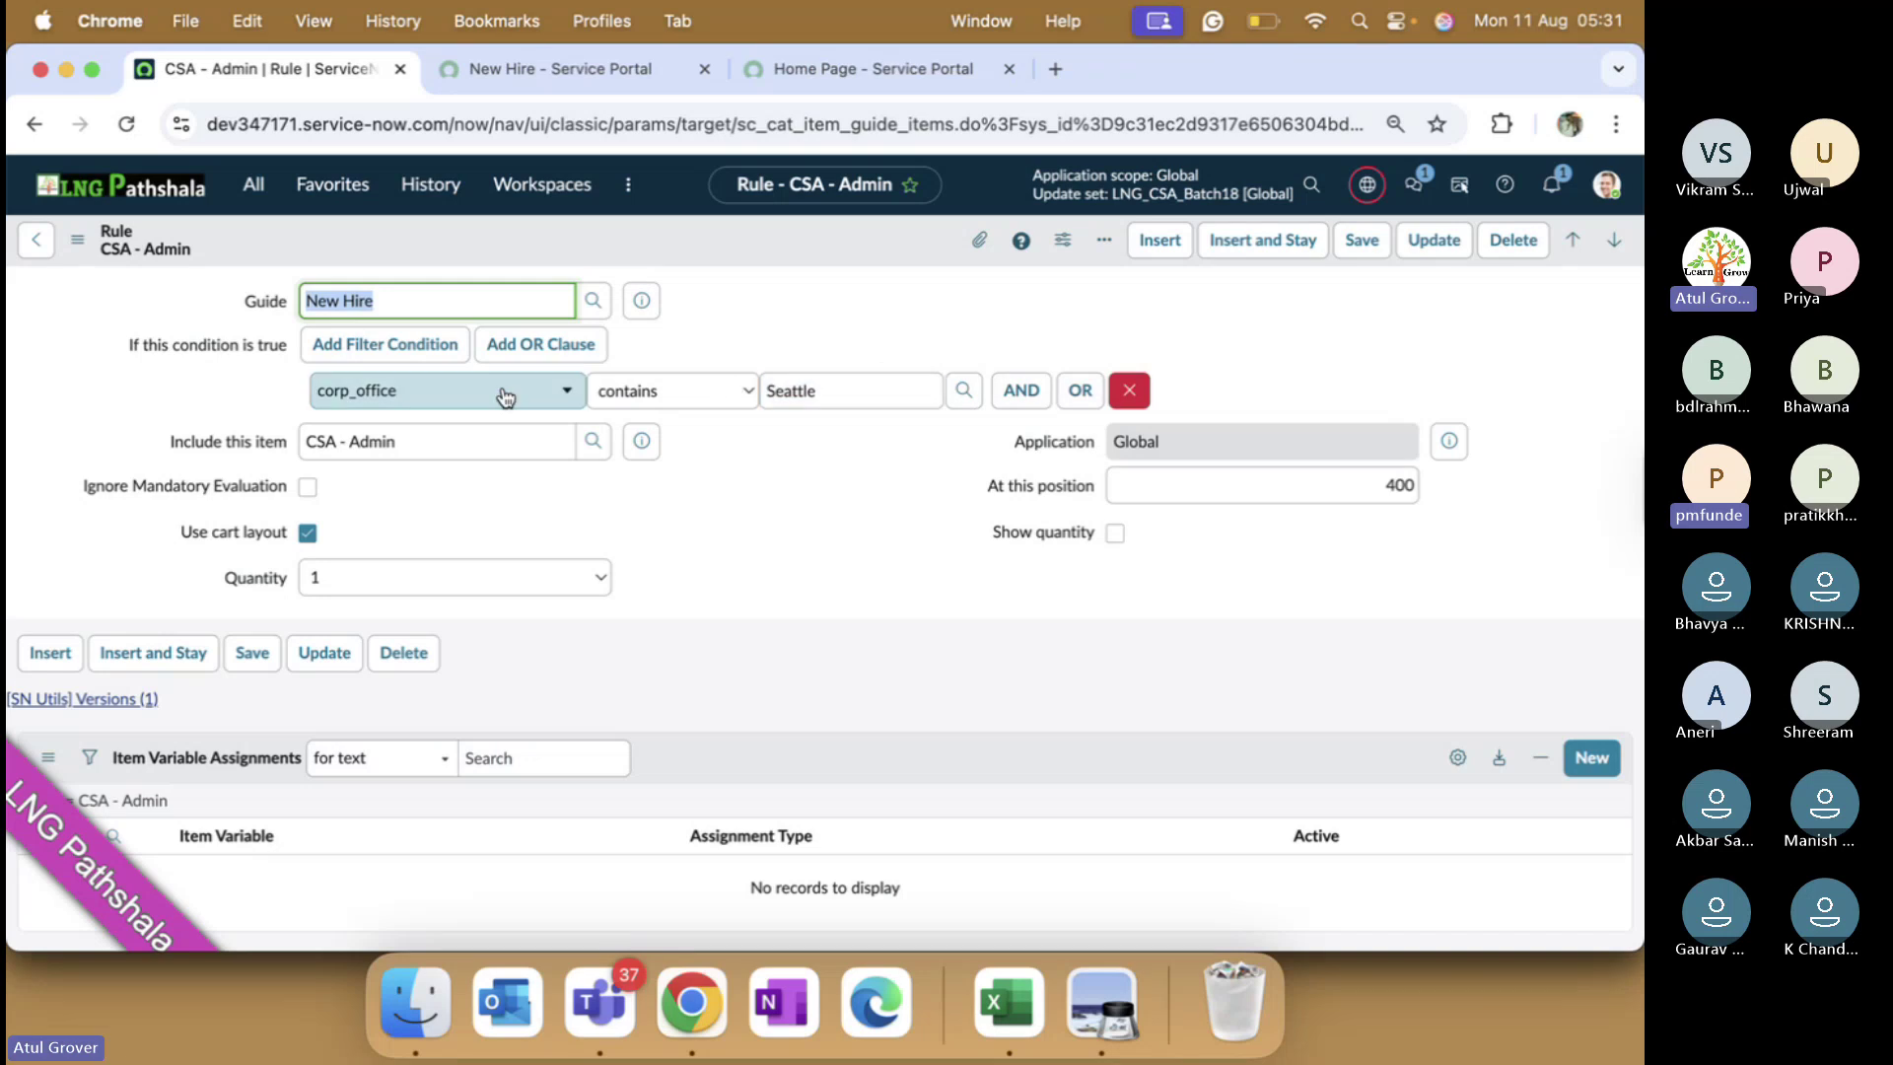
- Change the CSA - Admin rule's condition to hiring_manager is a specific user, and save and update the rule
left_click(544, 392)
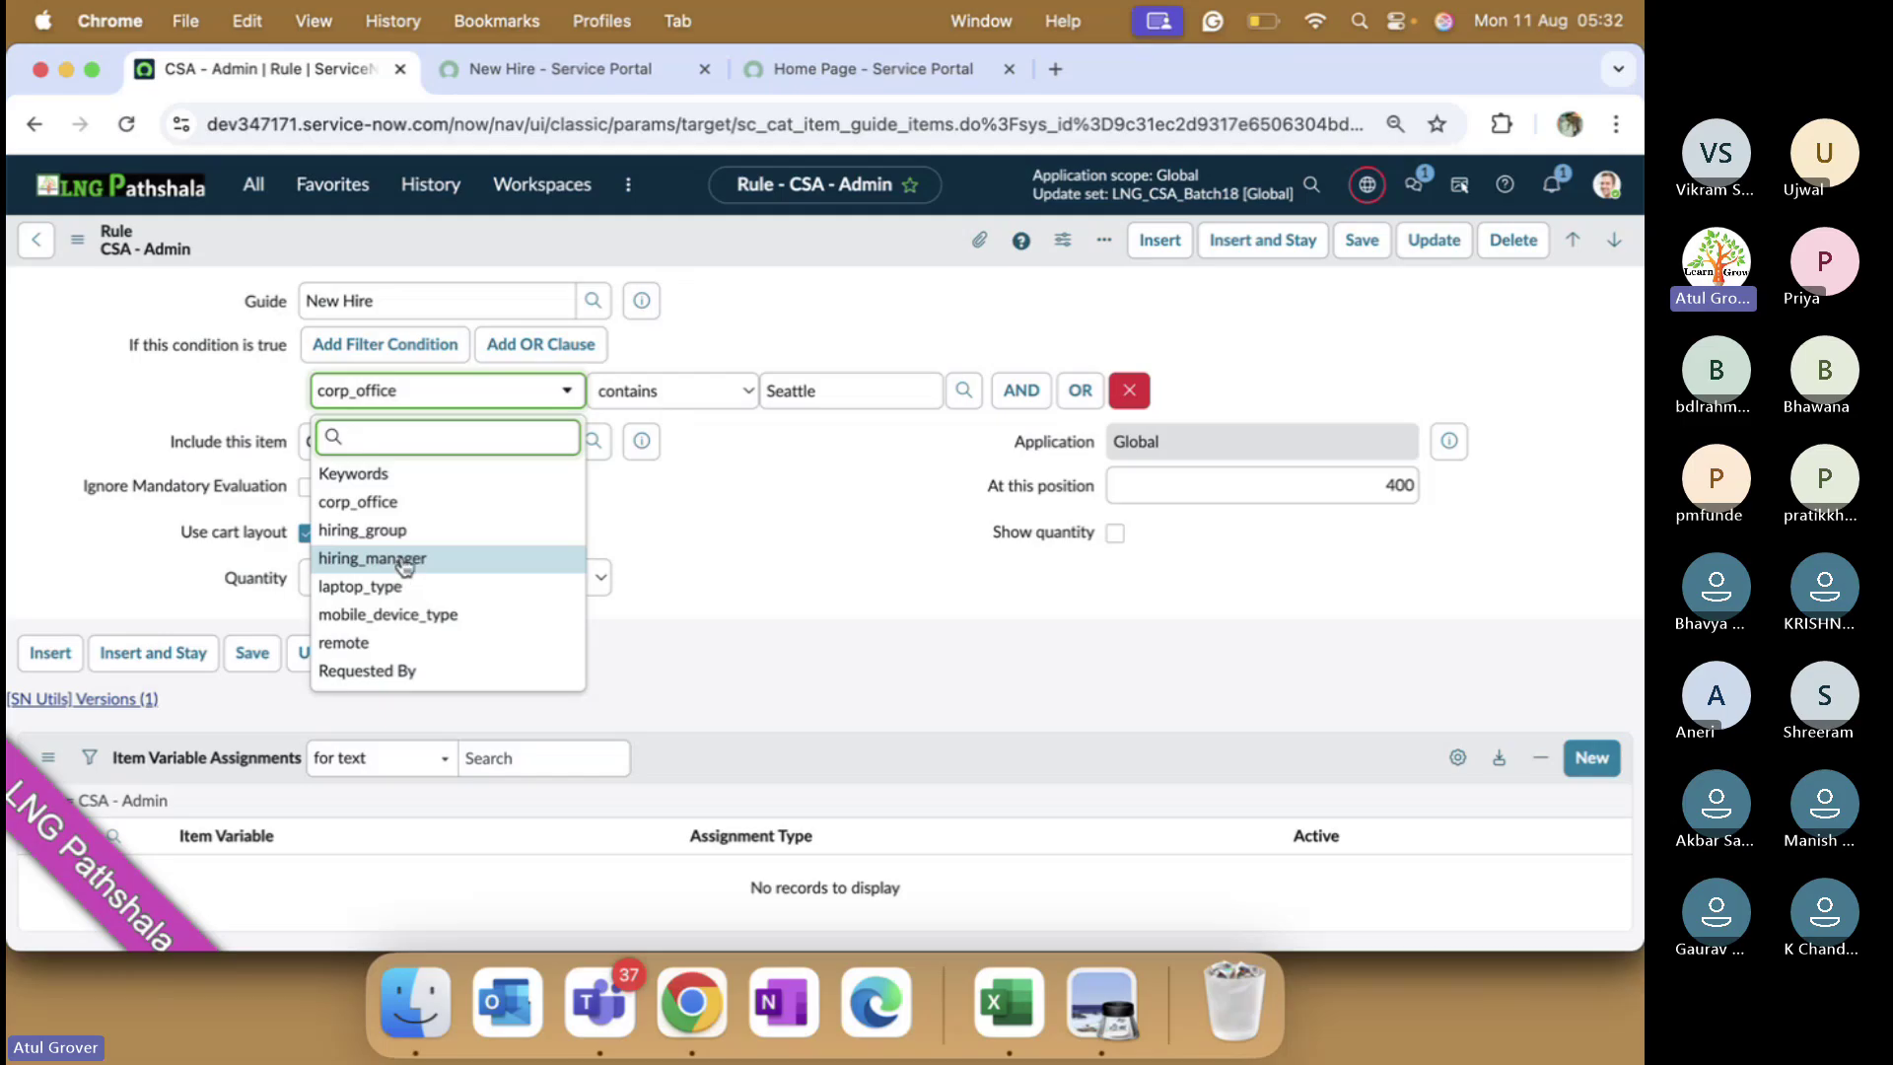
left_click(493, 558)
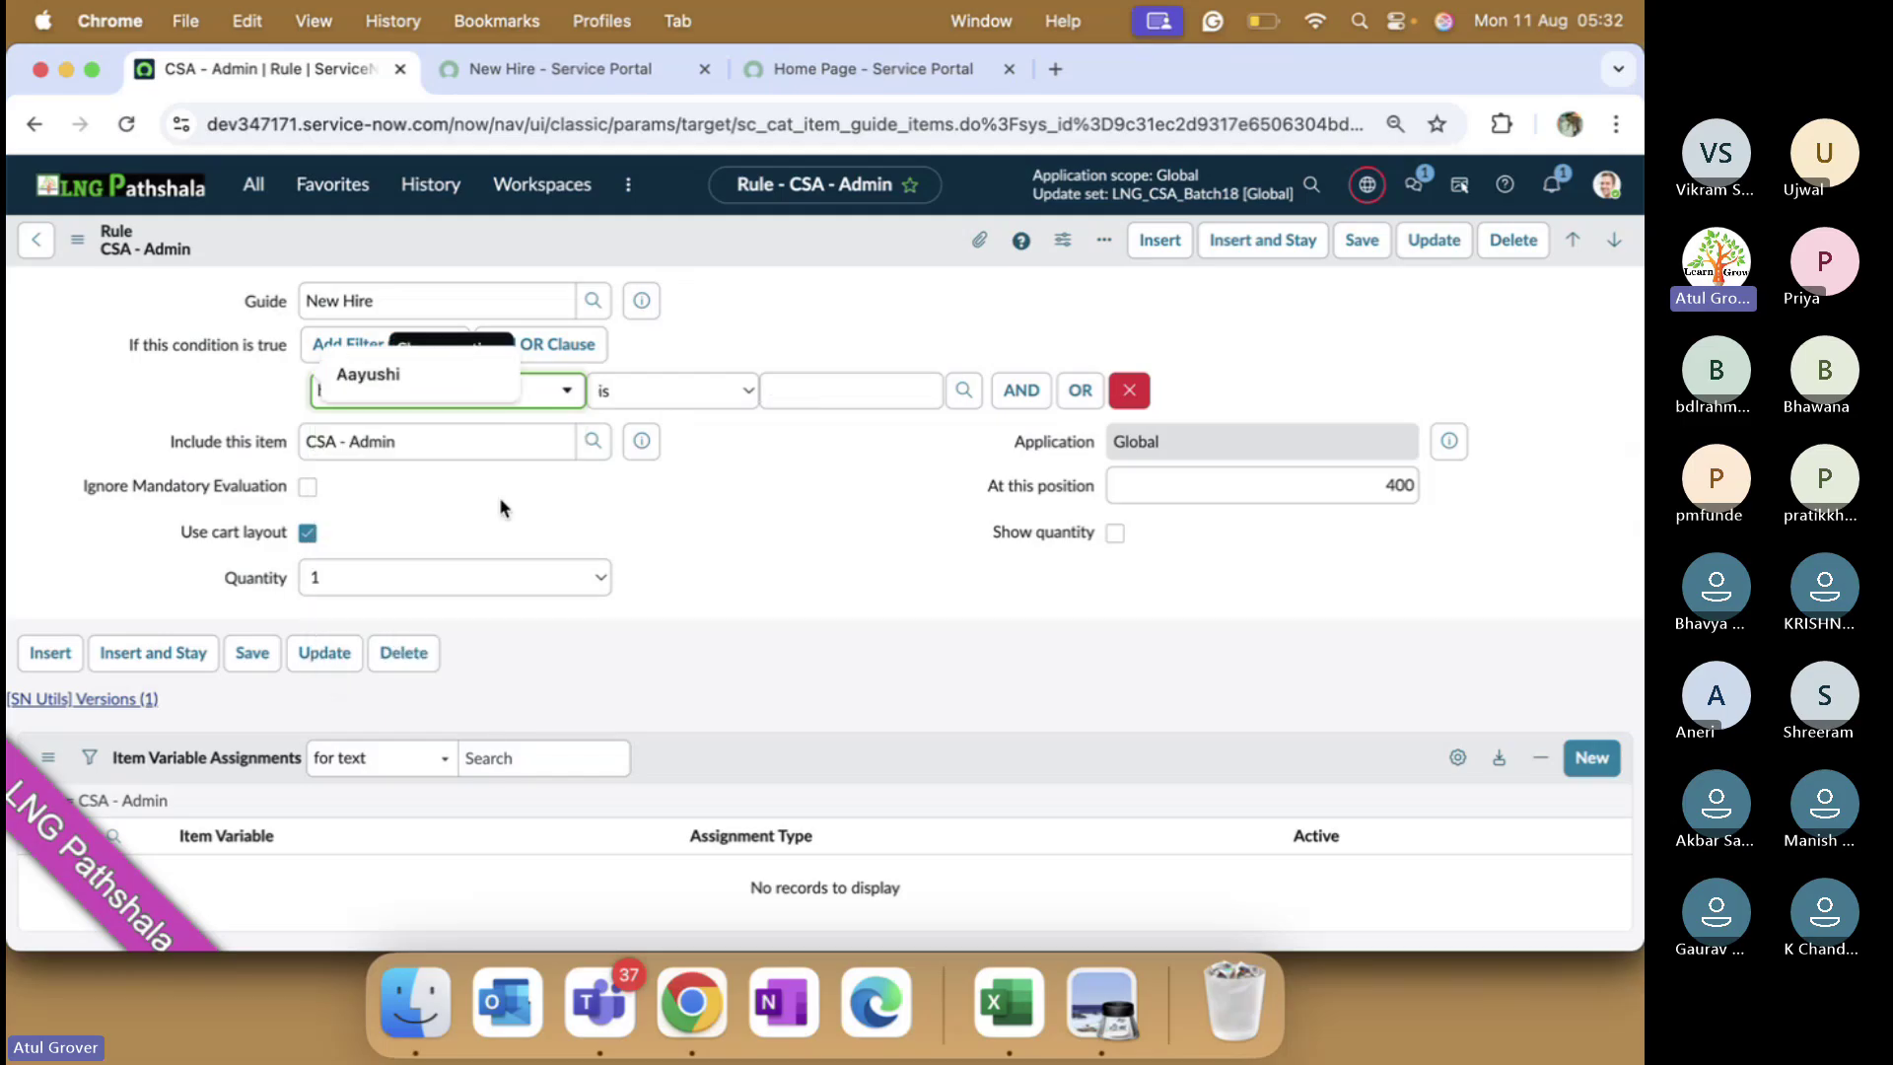
left_click(764, 391)
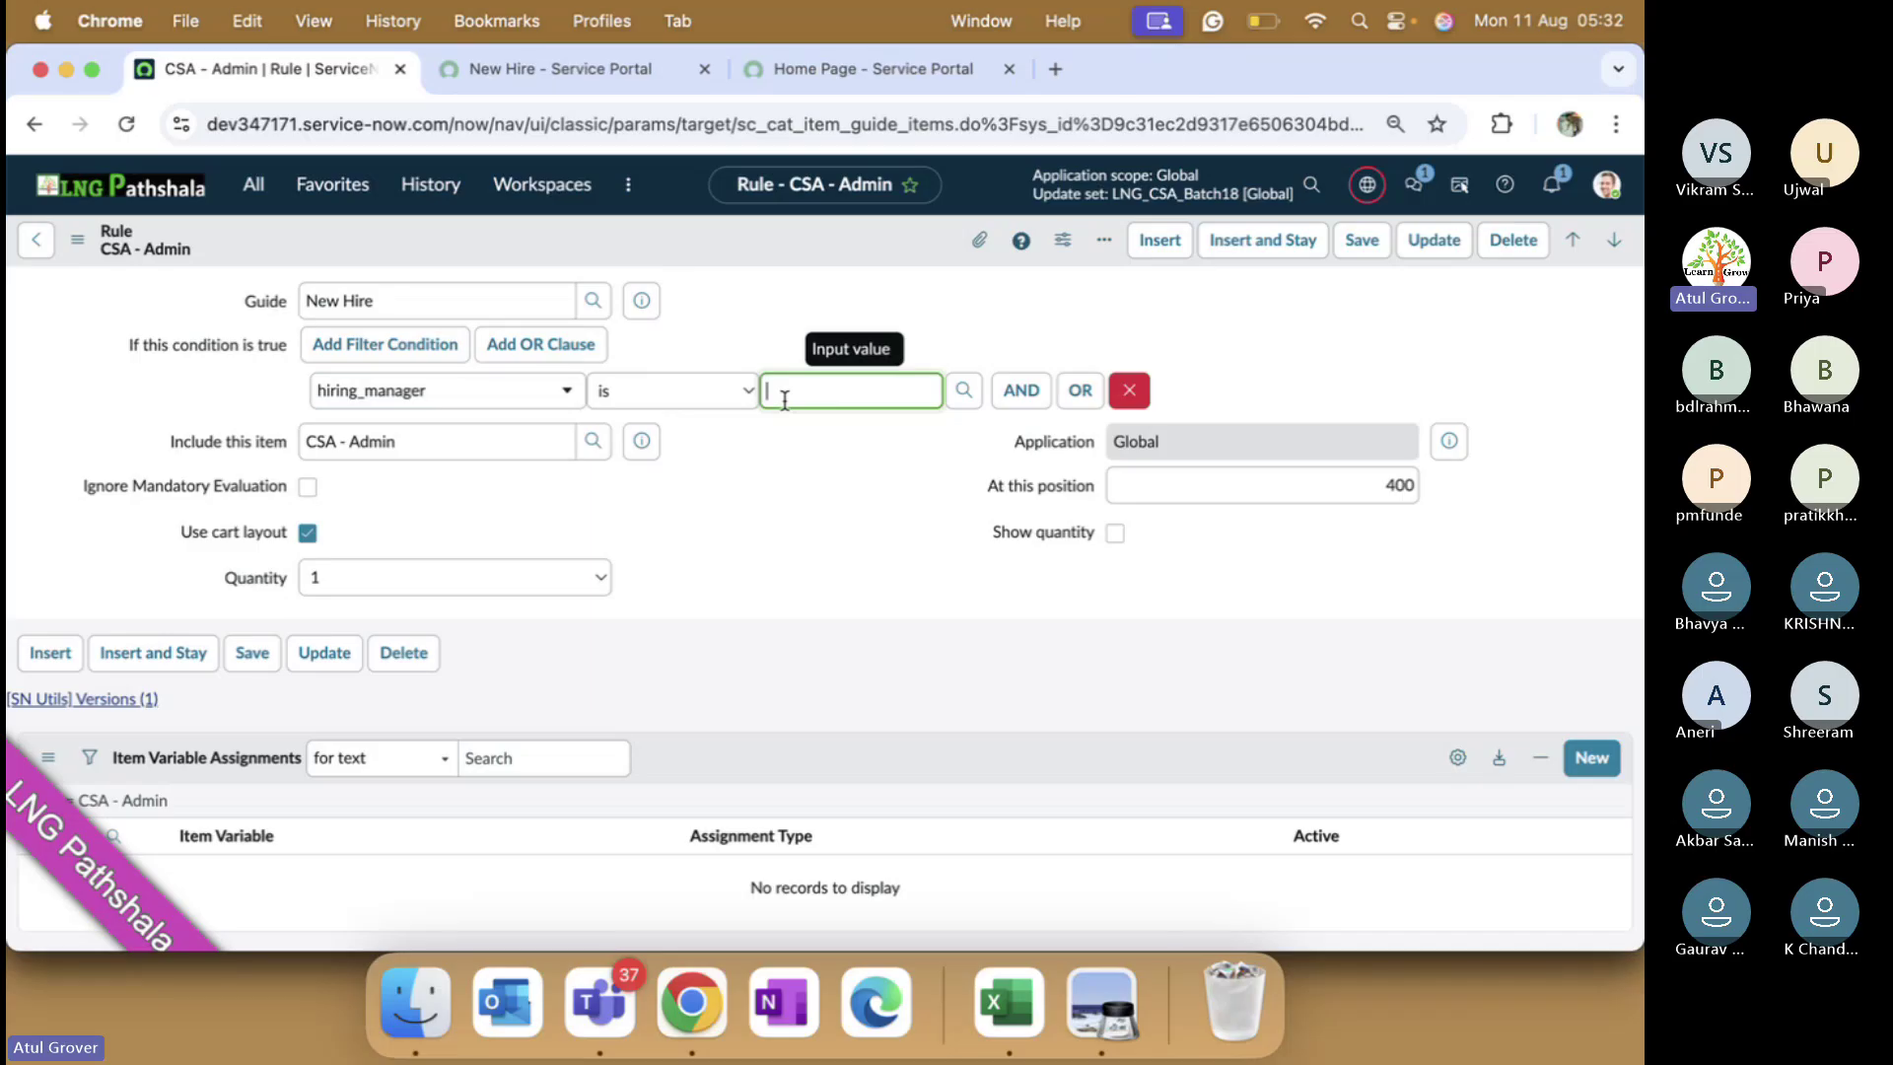
type("s1")
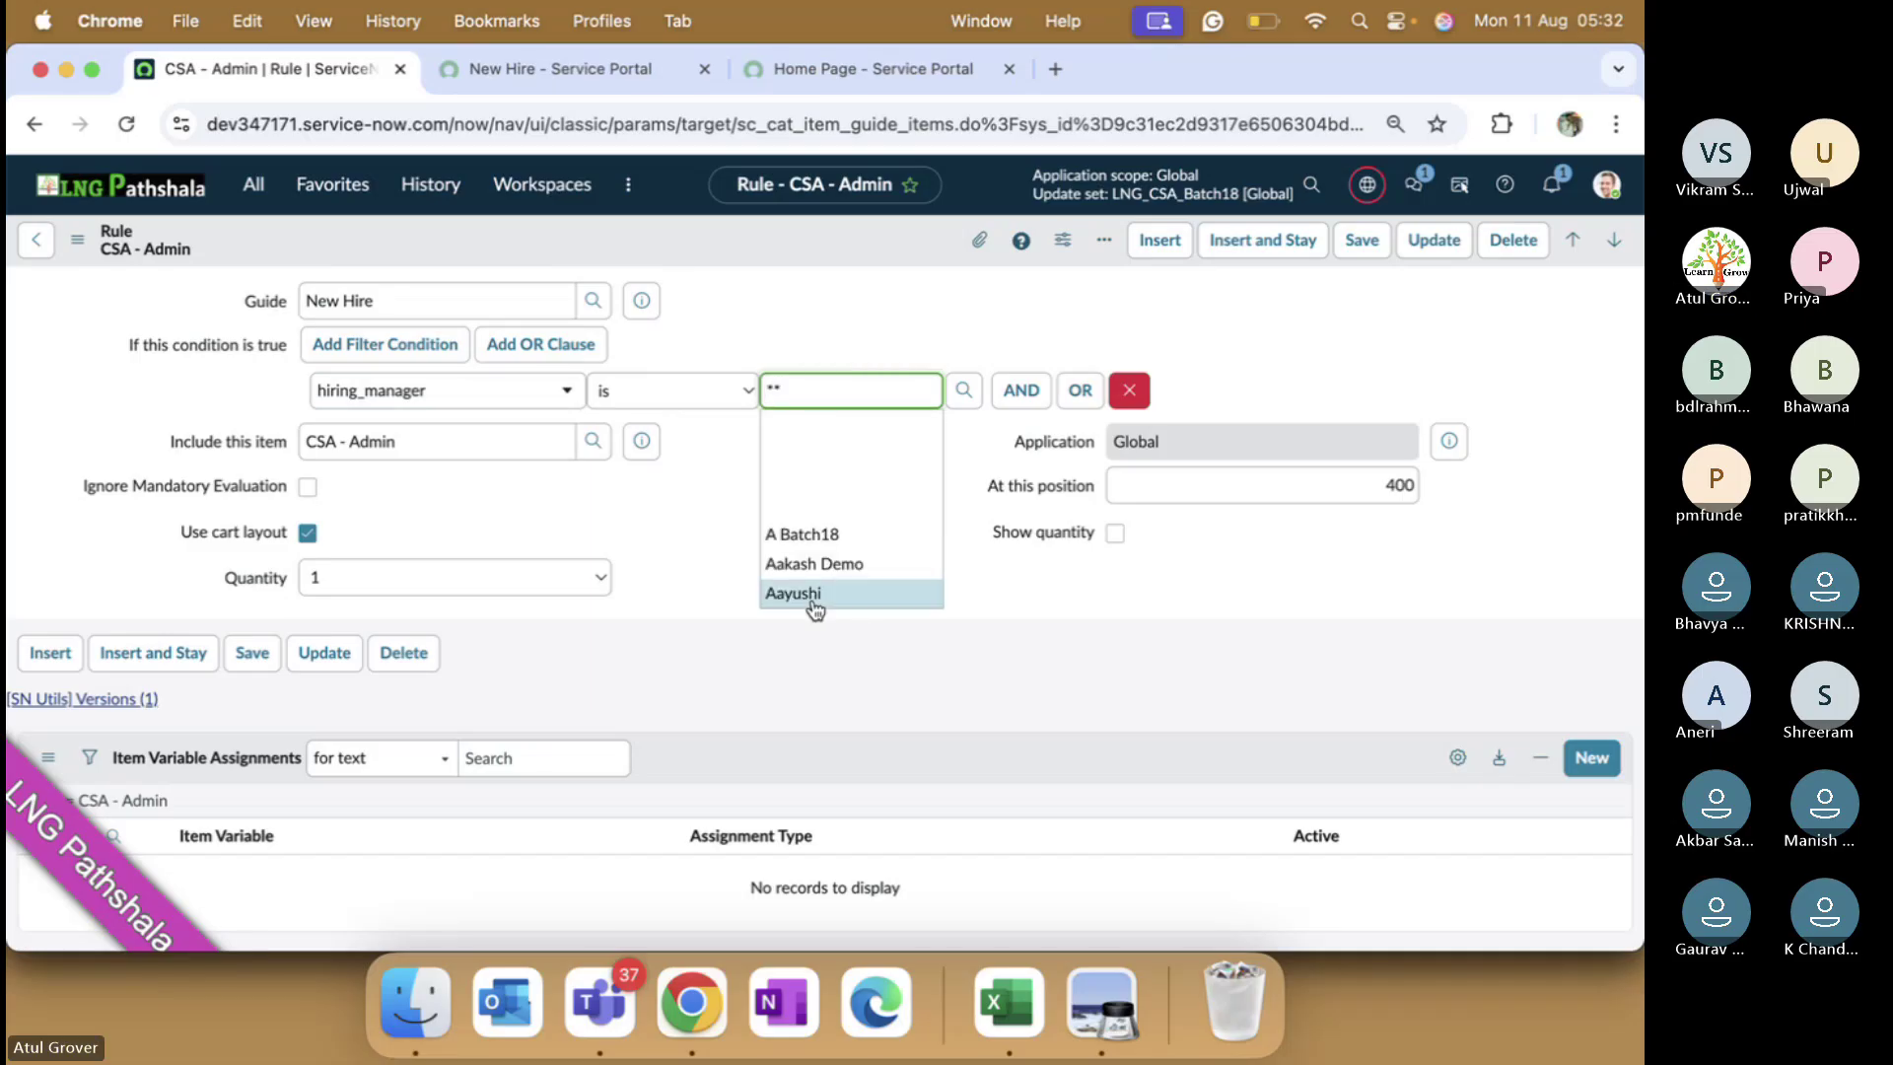
left_click(813, 604)
left_click(1362, 239)
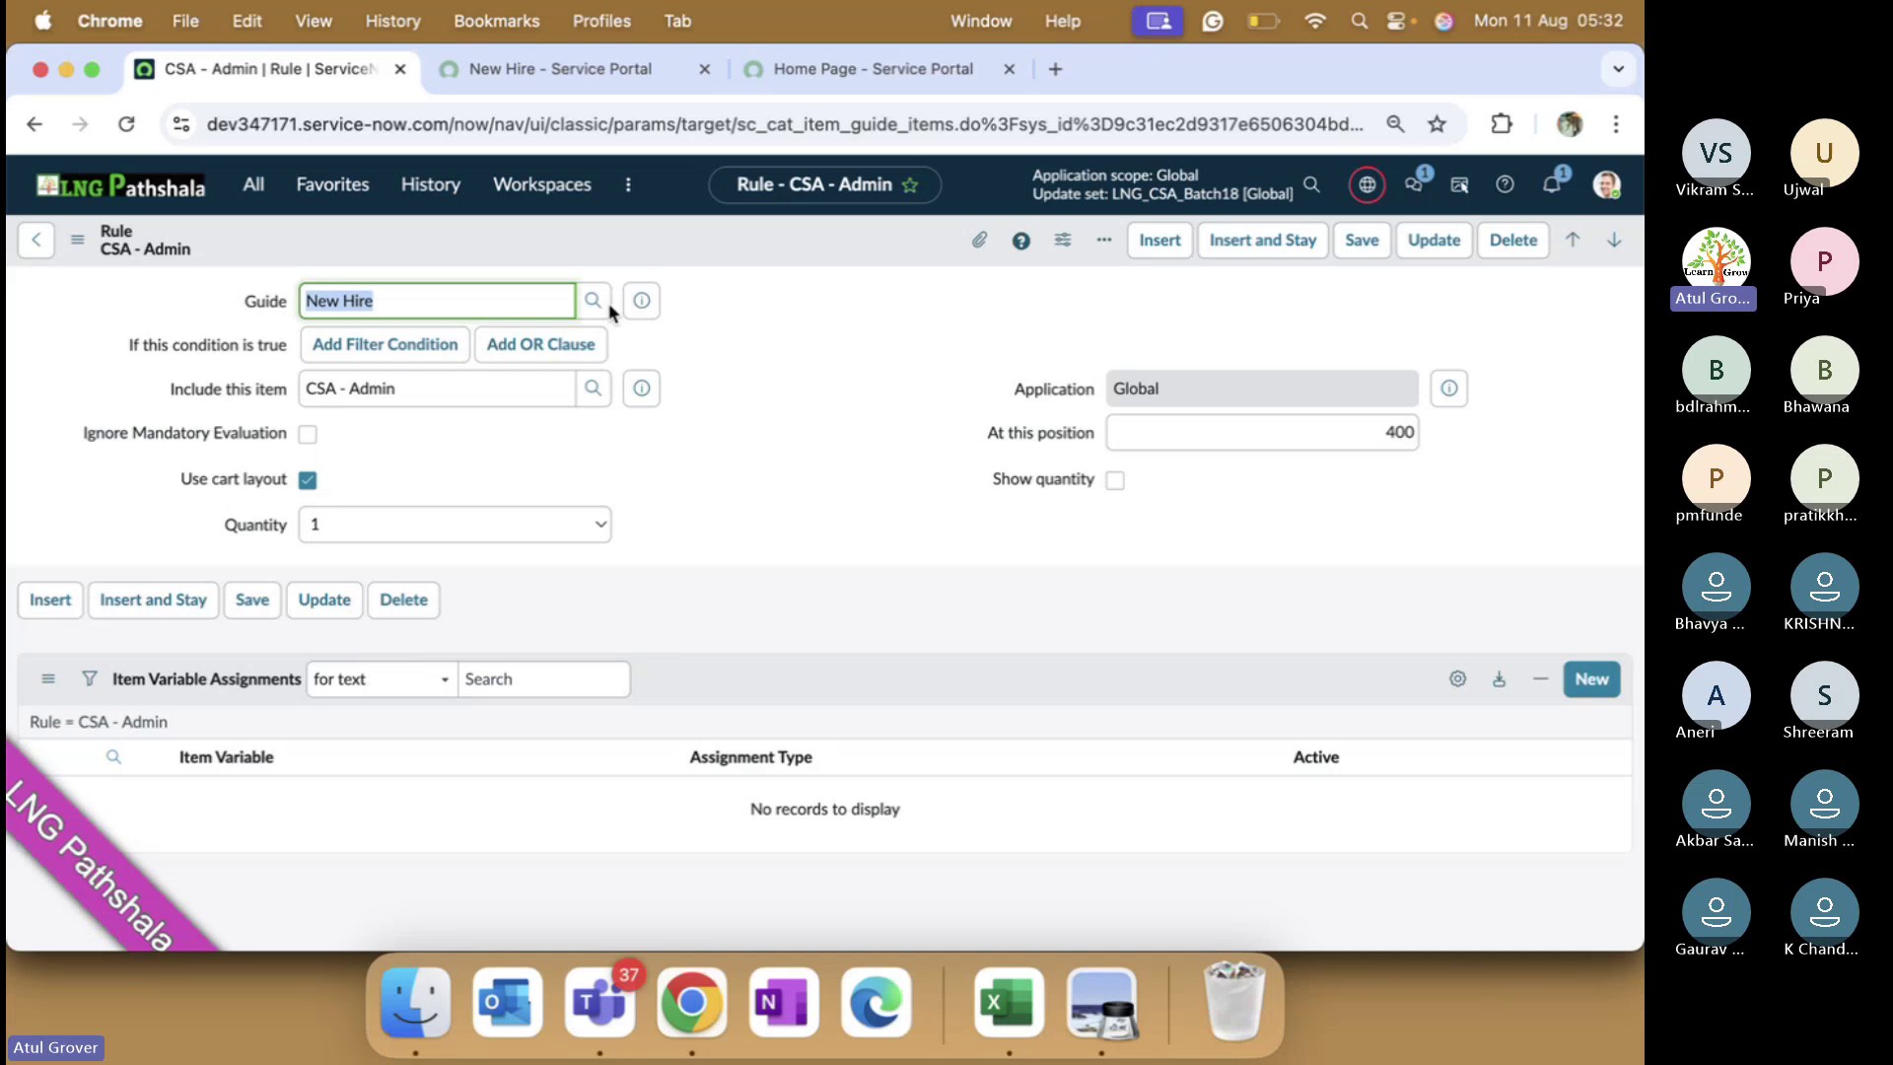
left_click(1432, 242)
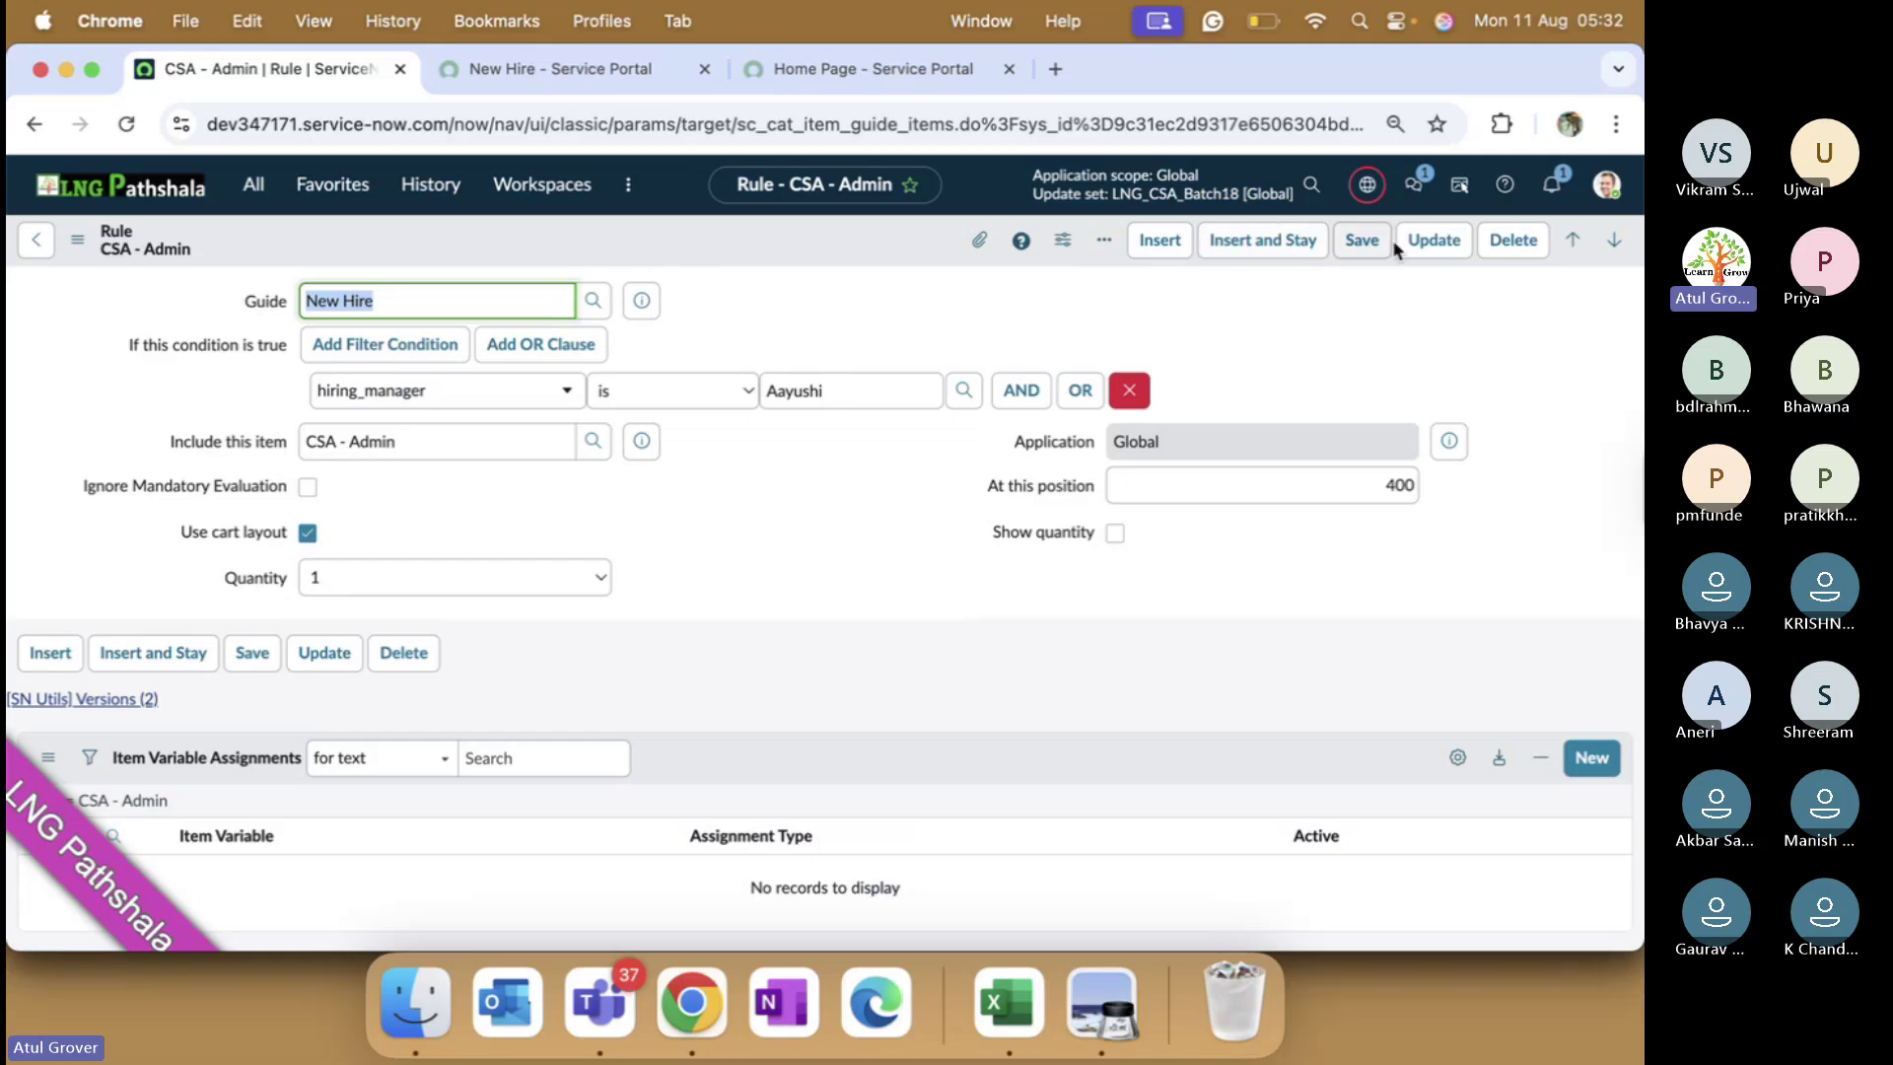
left_click(1432, 241)
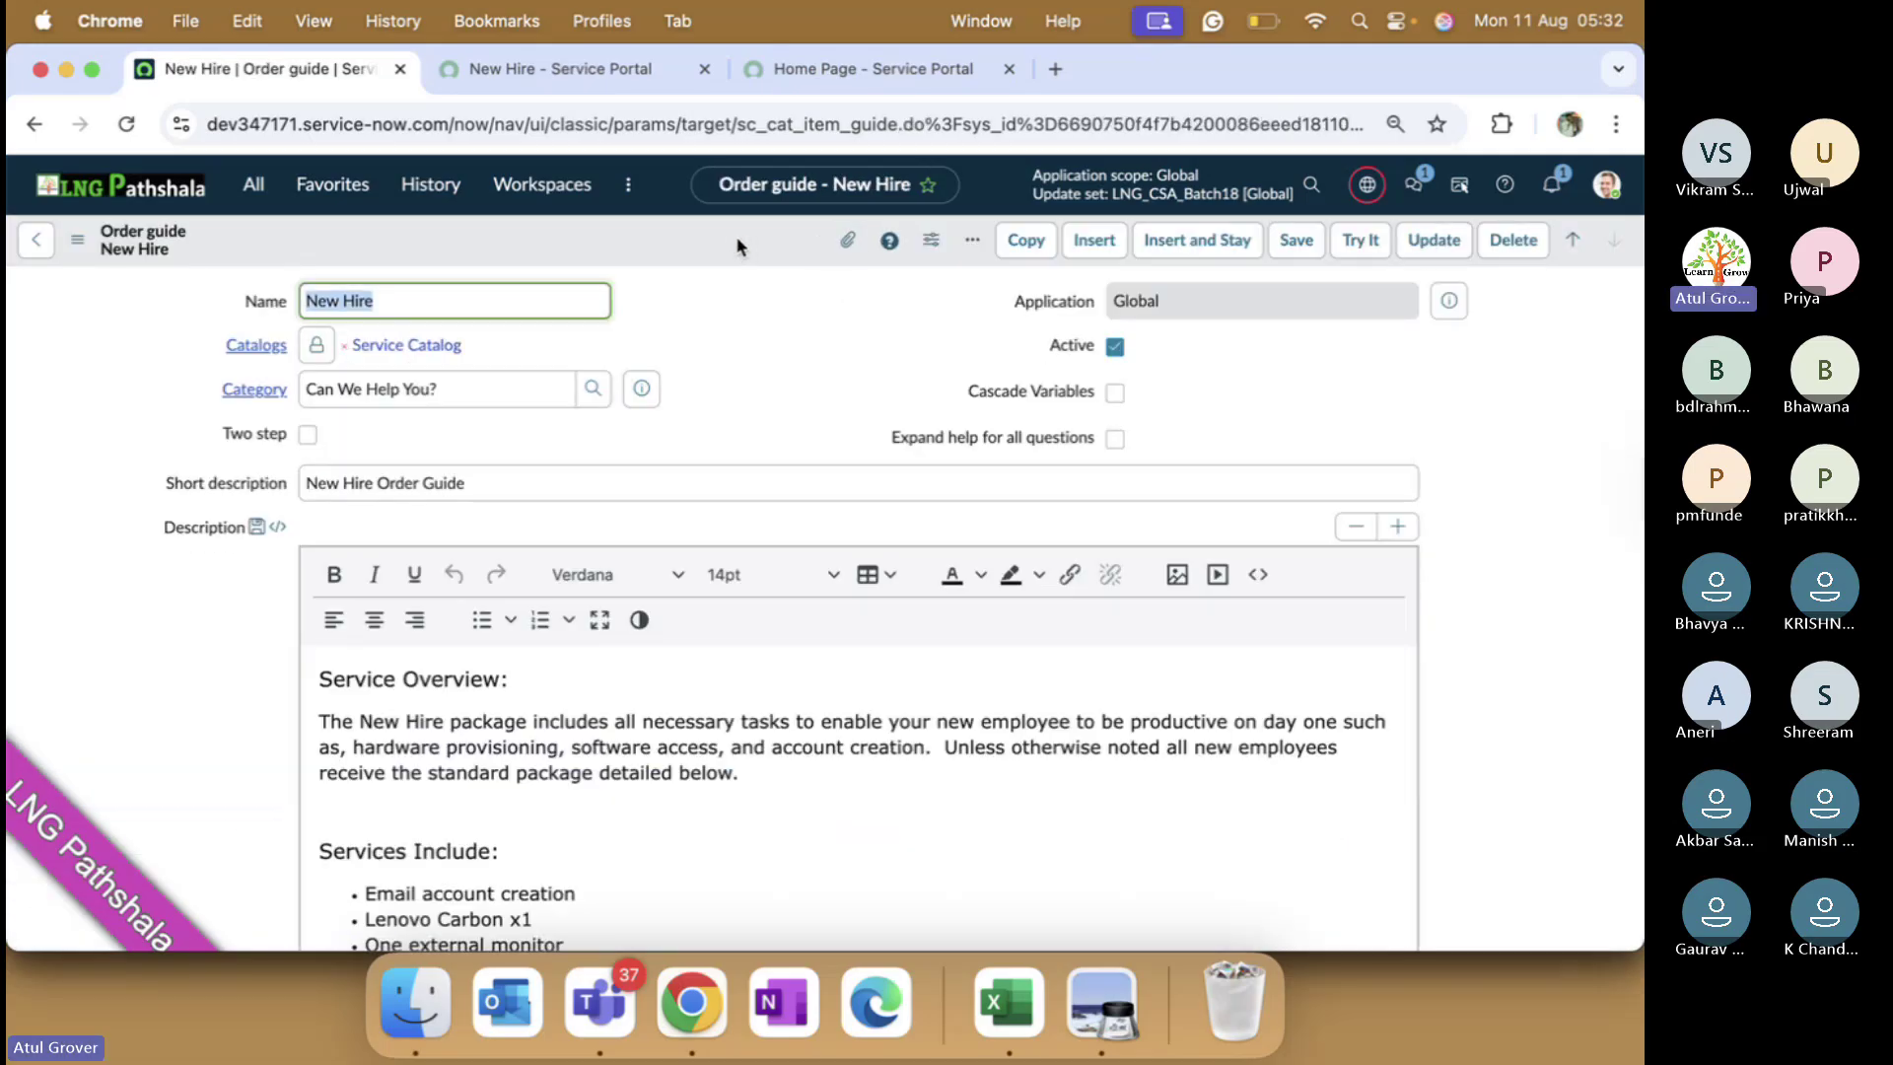
- Close the portal's old New Hire page and open the catalog from the portal home page
right_click(738, 246)
key("Escape")
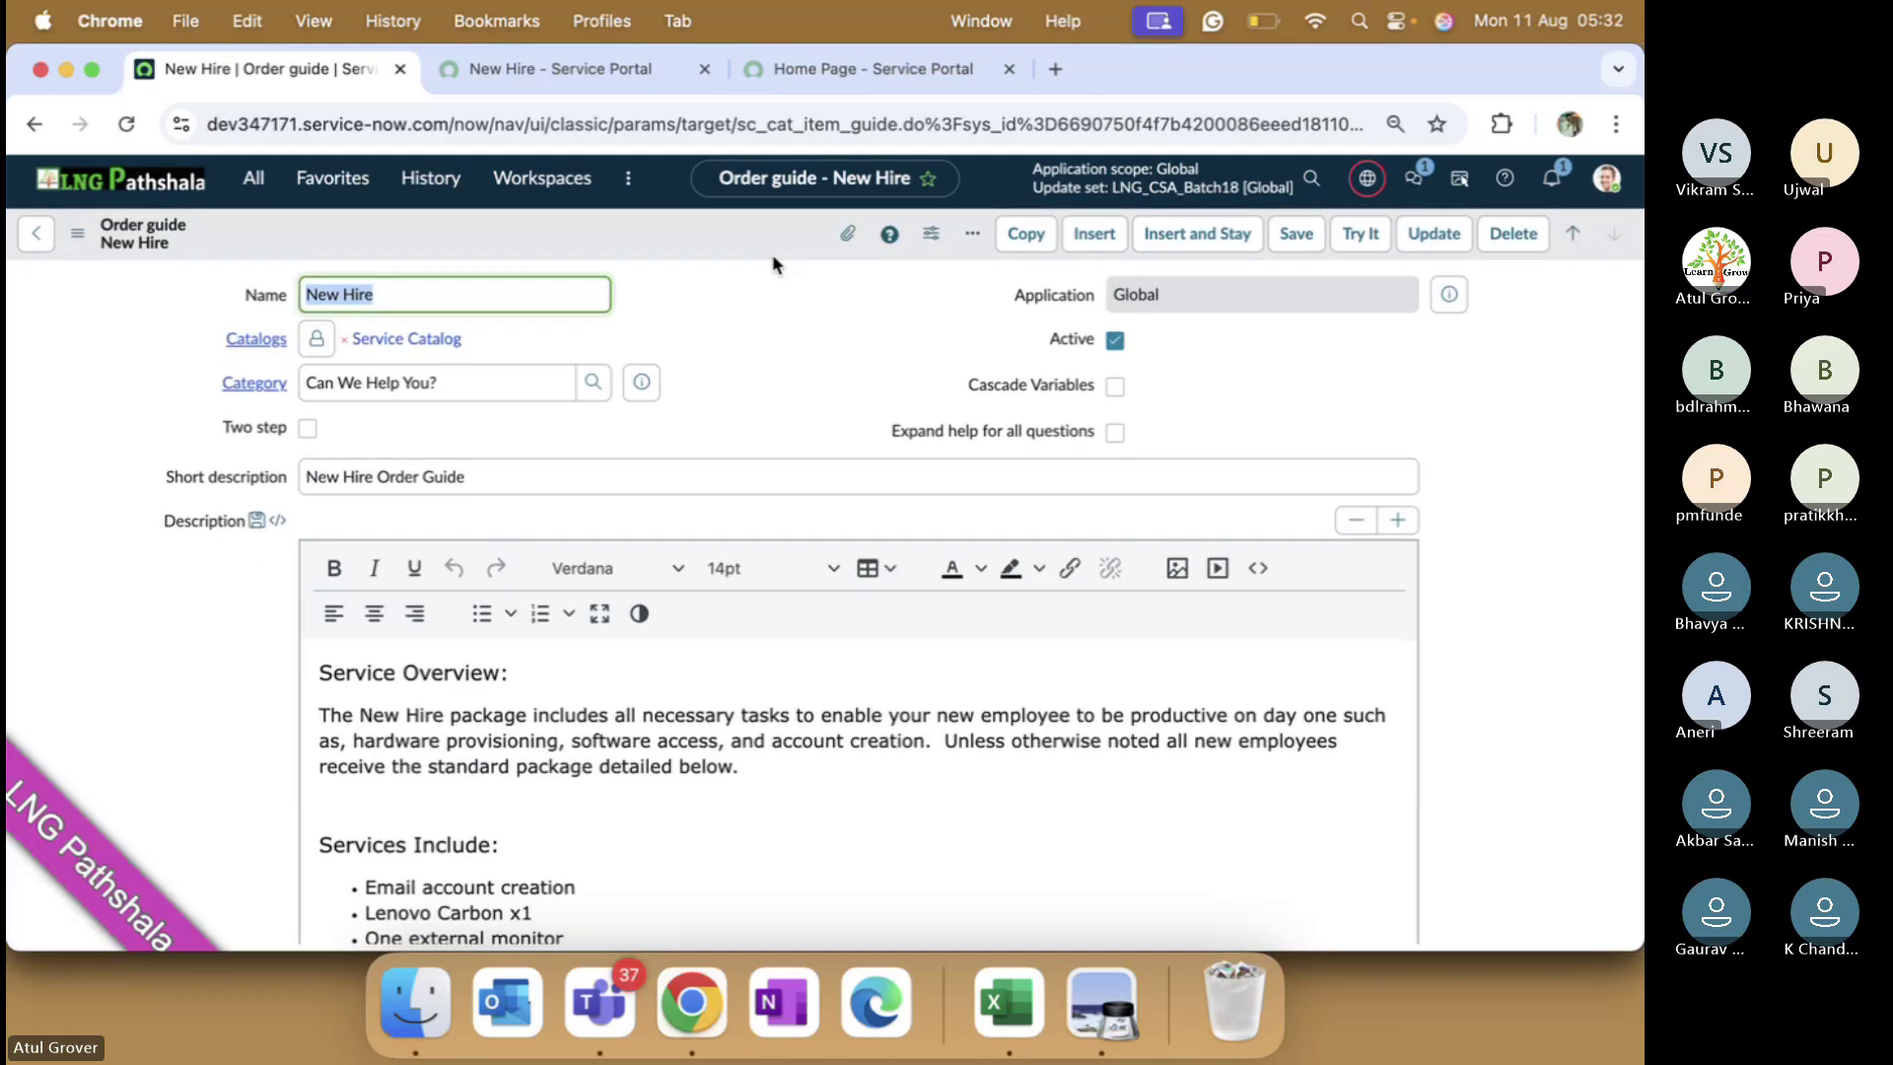
left_click(871, 65)
left_click(532, 74)
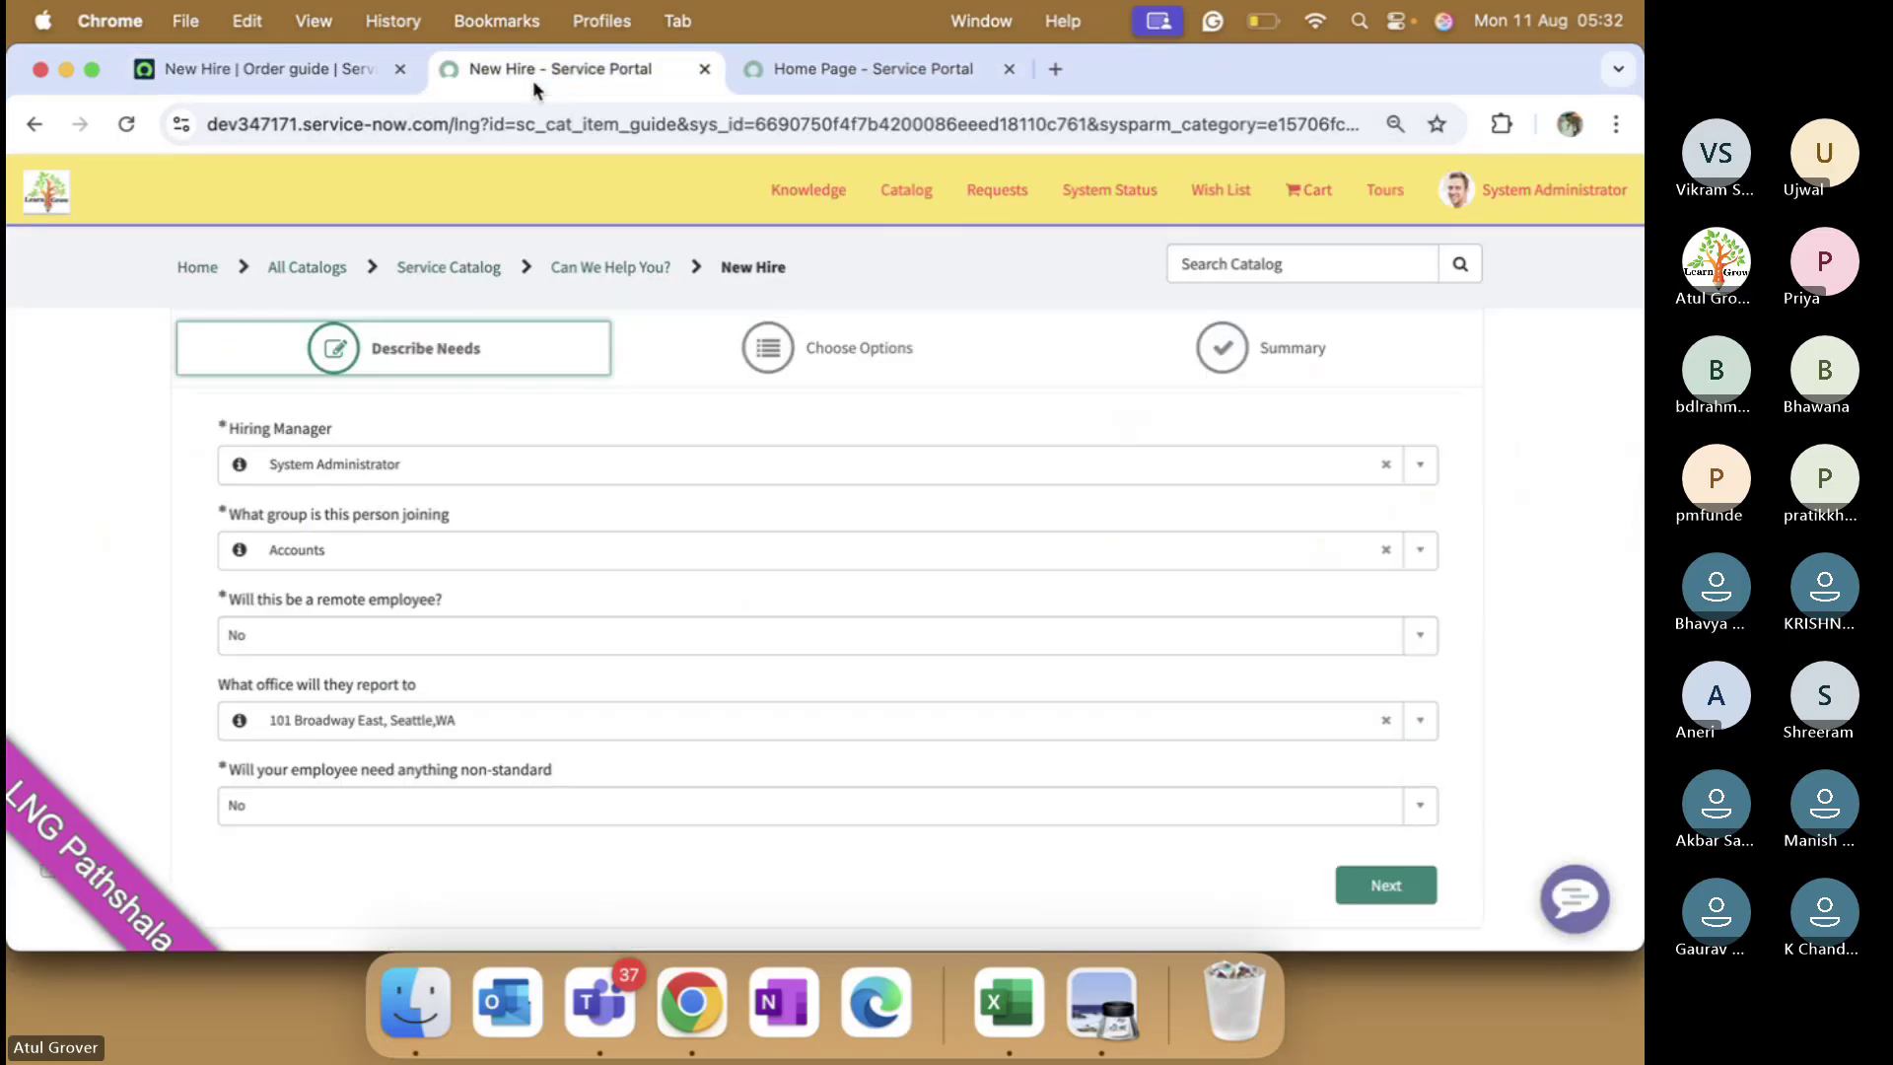
left_click(704, 68)
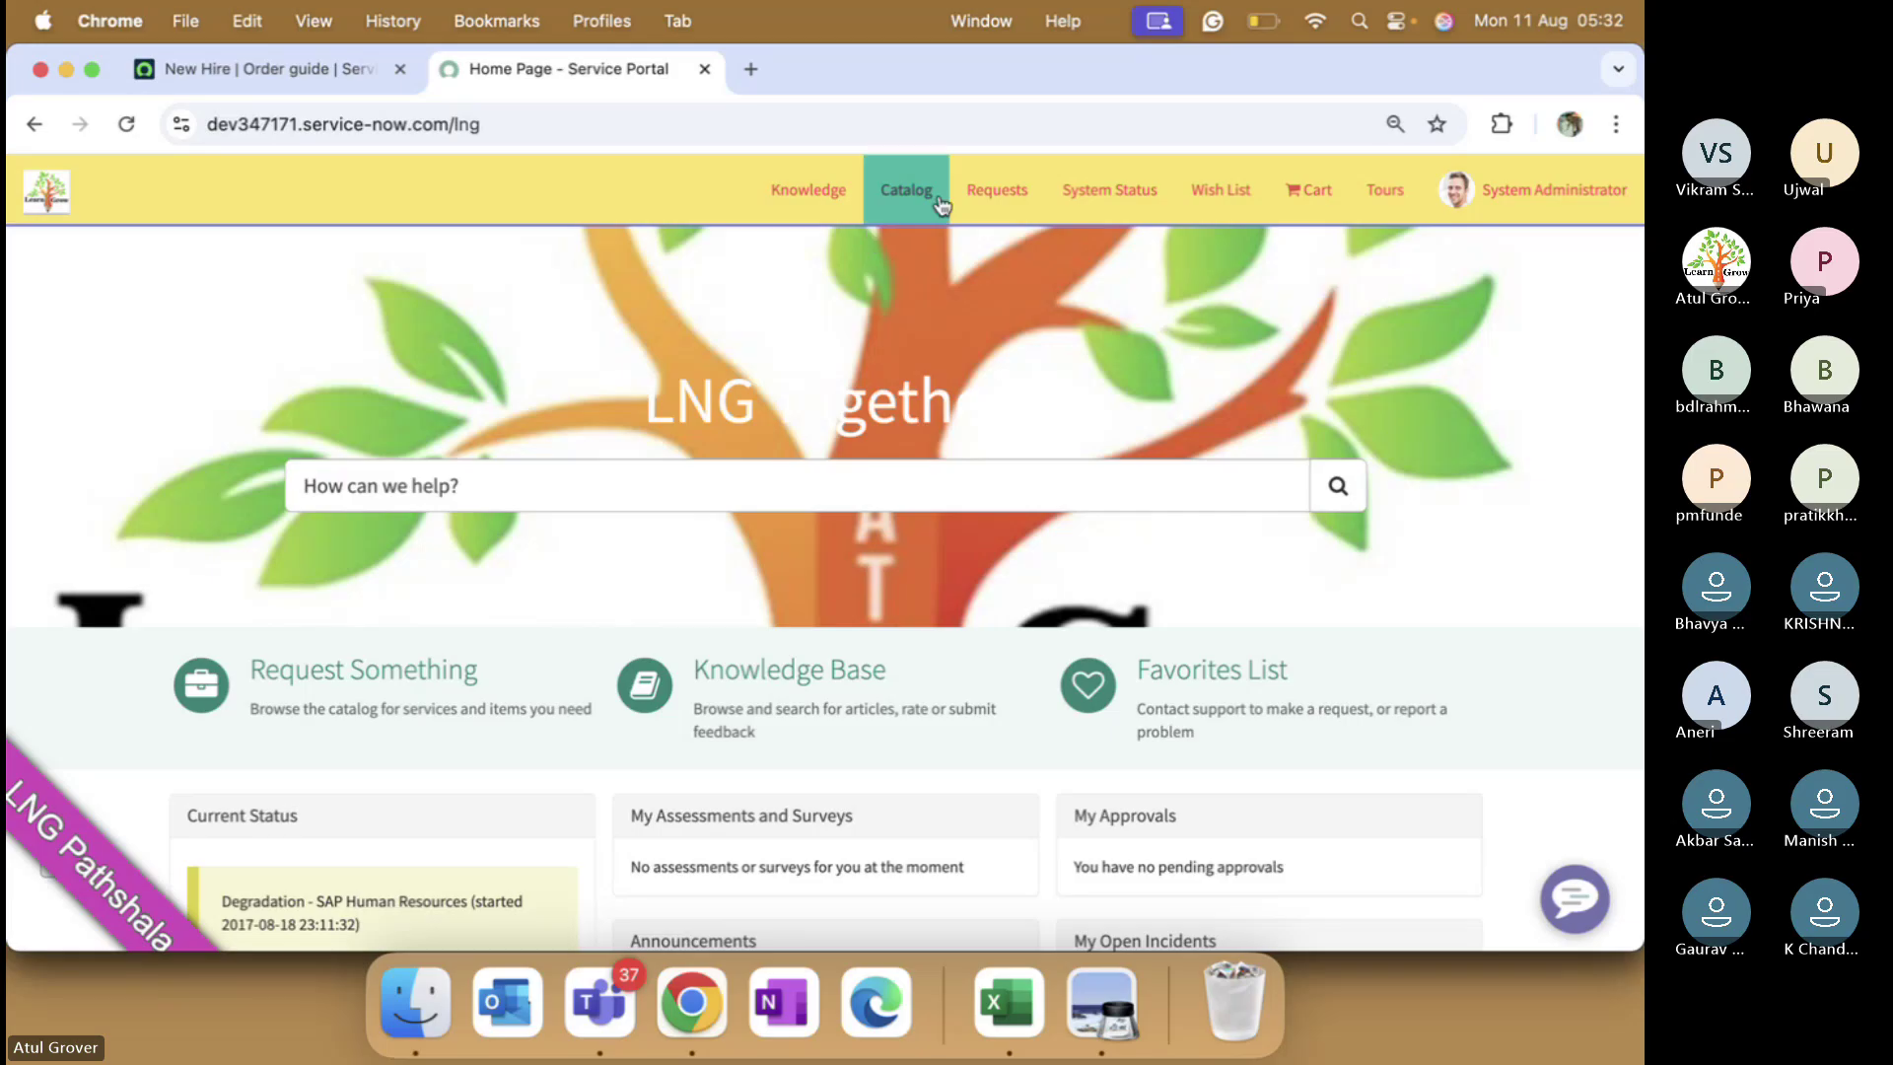
left_click(904, 192)
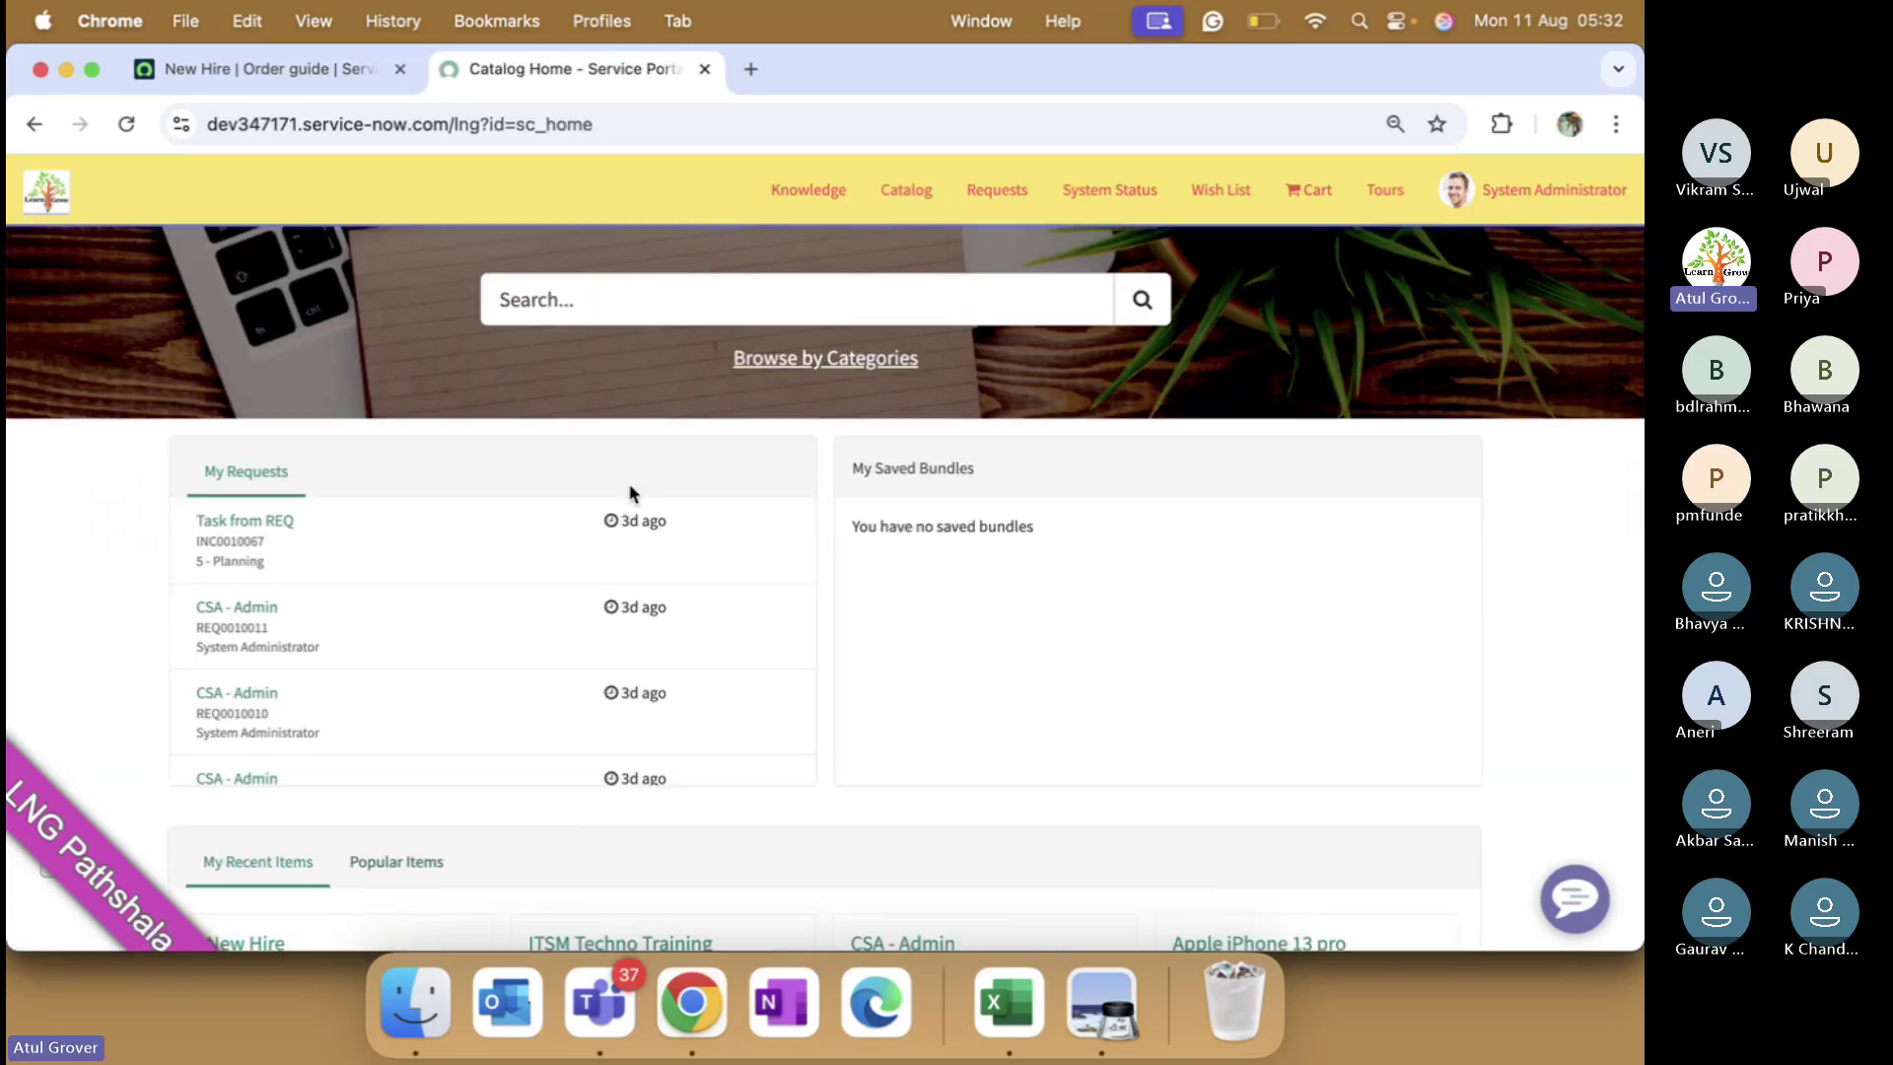
- Search the catalog for new hire and open the New Hire order guide
left_click(733, 292)
type("new hire")
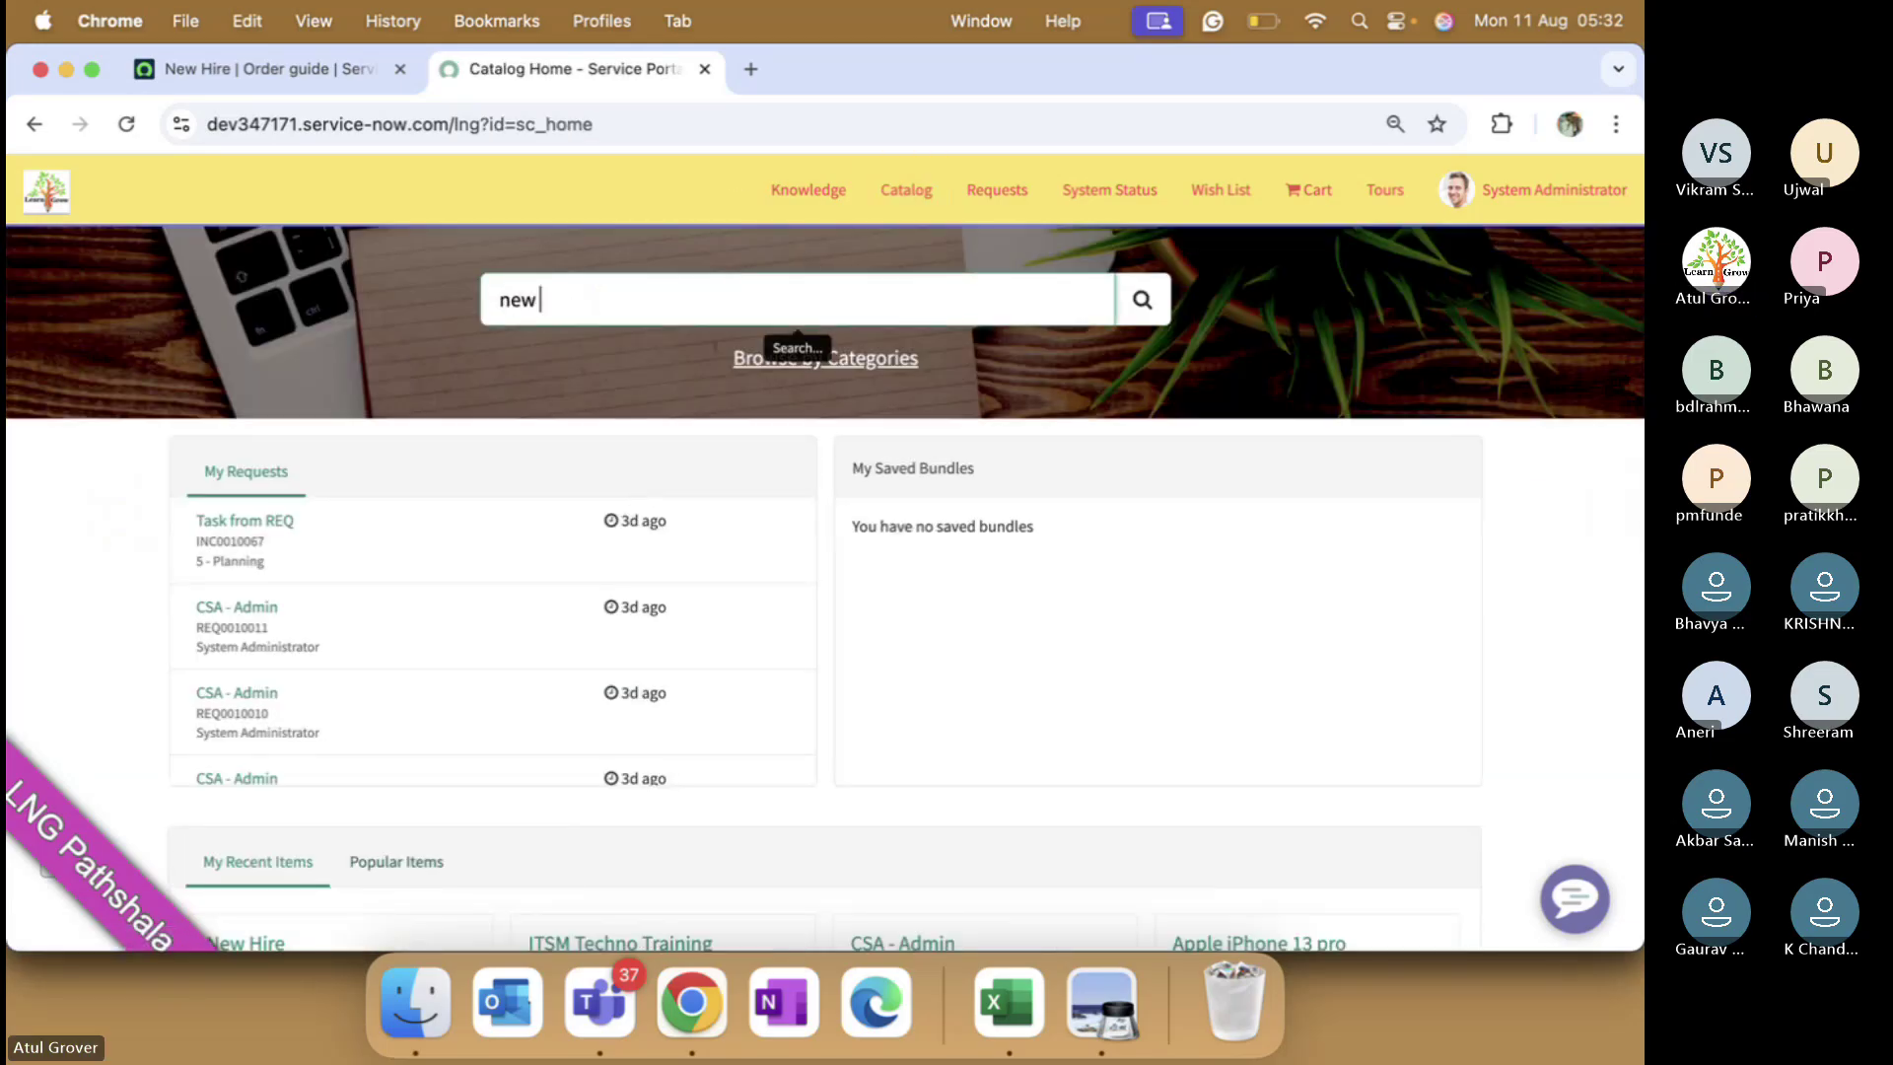
key("BackSpace")
key("BackSpace")
key("BackSpace")
type("ire")
key("Return")
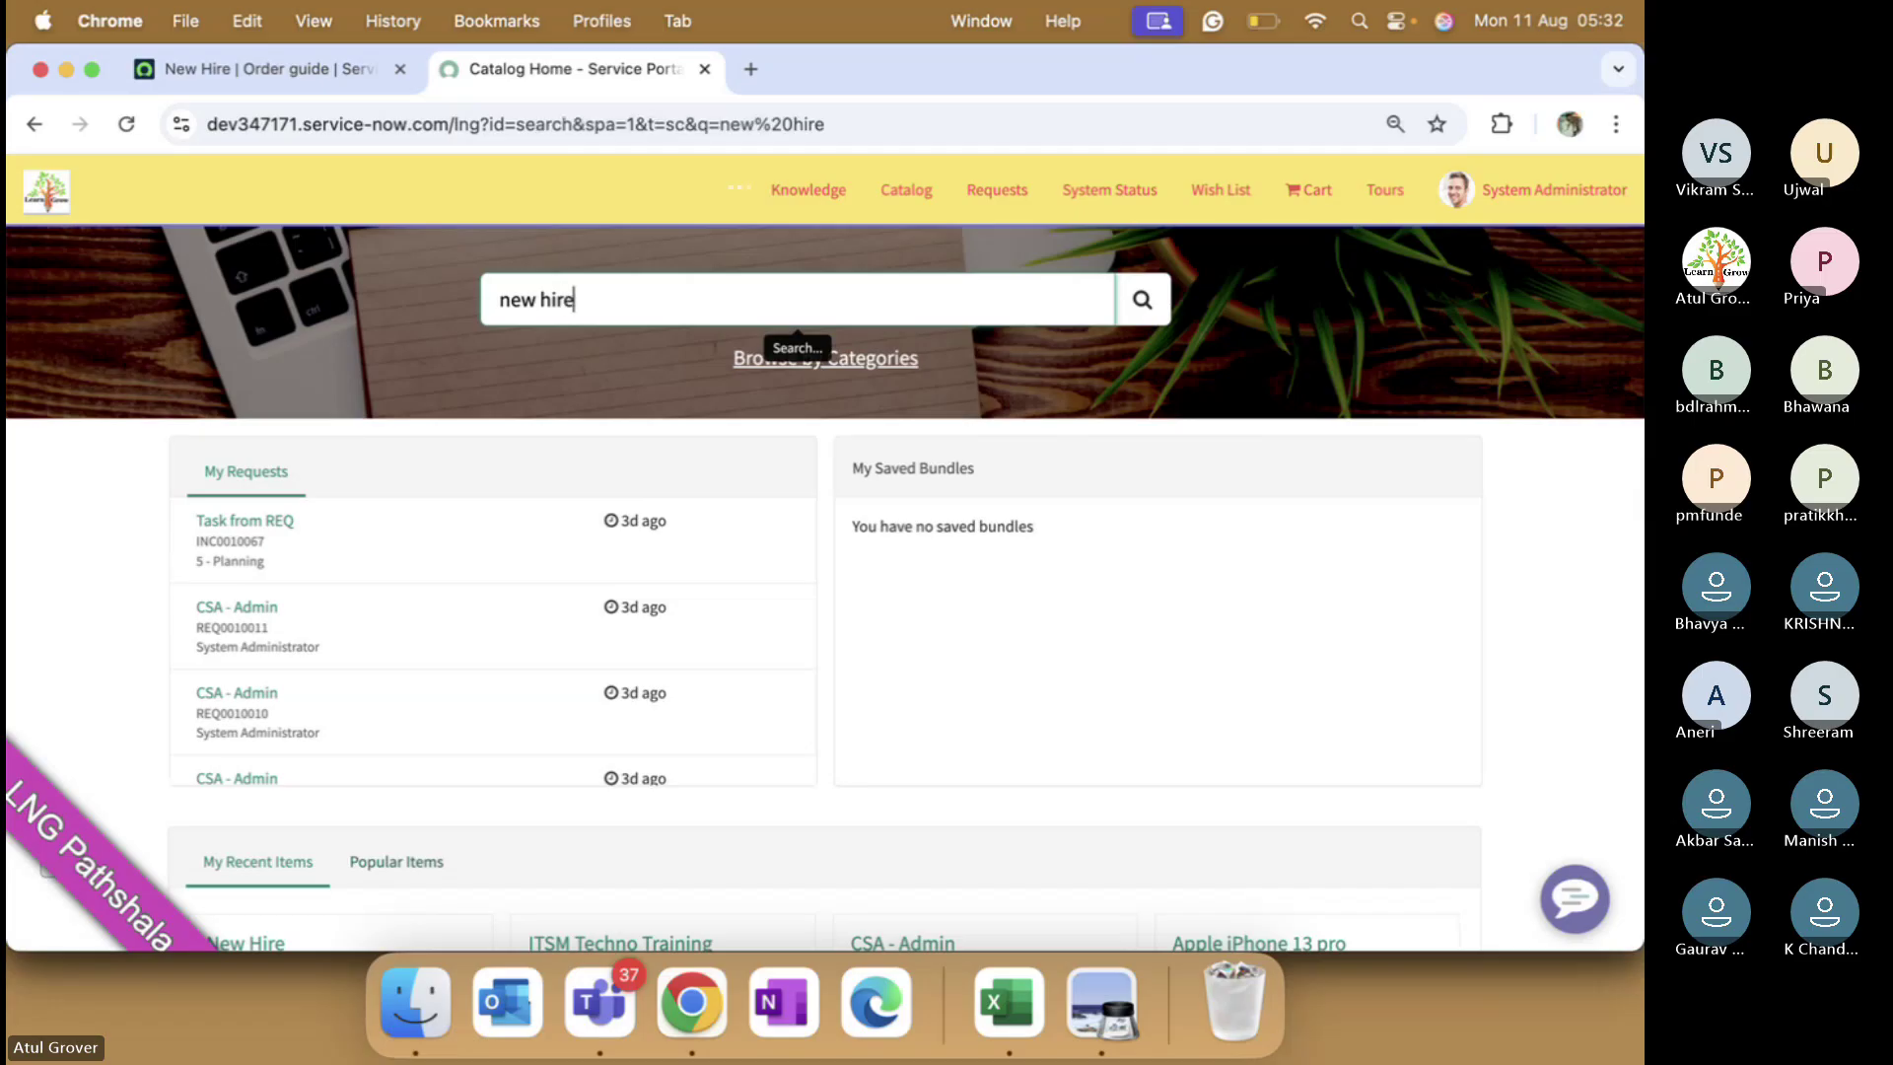
left_click(568, 418)
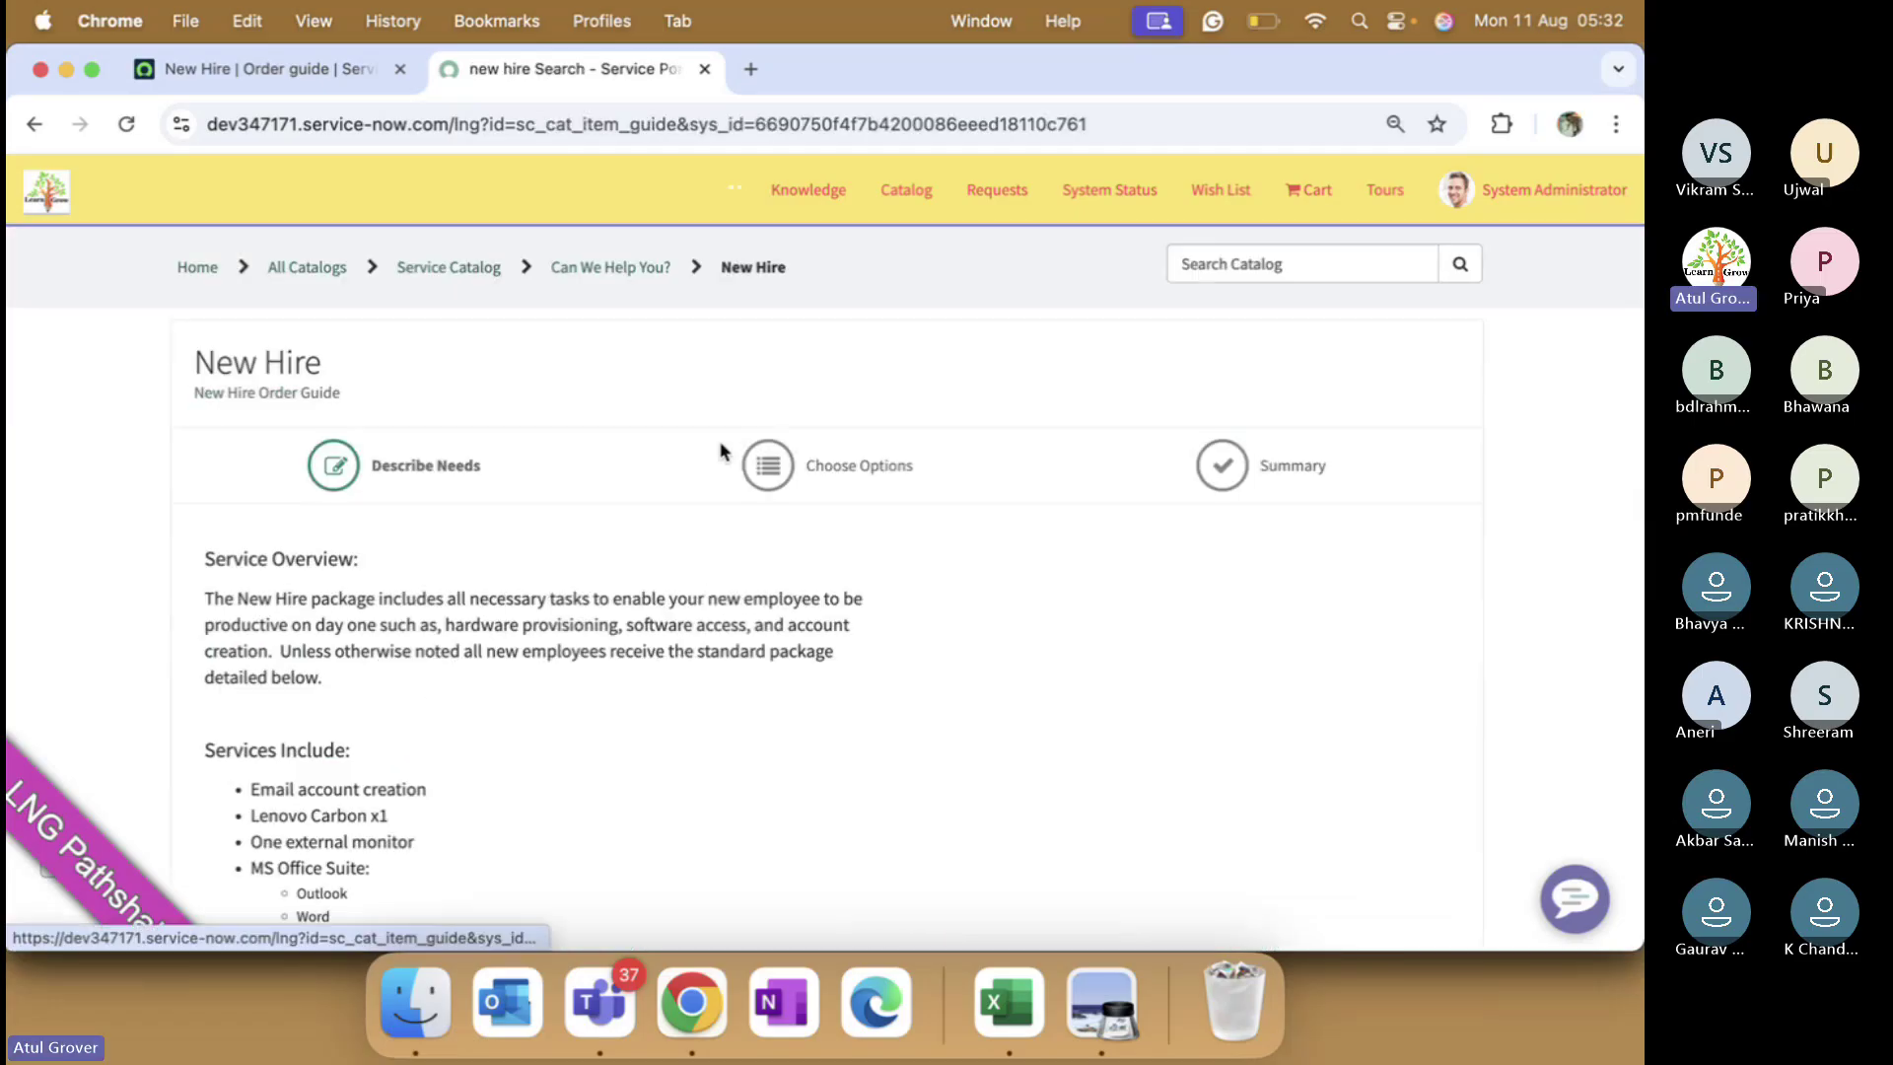
- Select the rule's user as Hiring Manager and Customer Support as the group, and continue to Choose Options
scroll(488, 641, "down", 5)
scroll(355, 794, "down", 2)
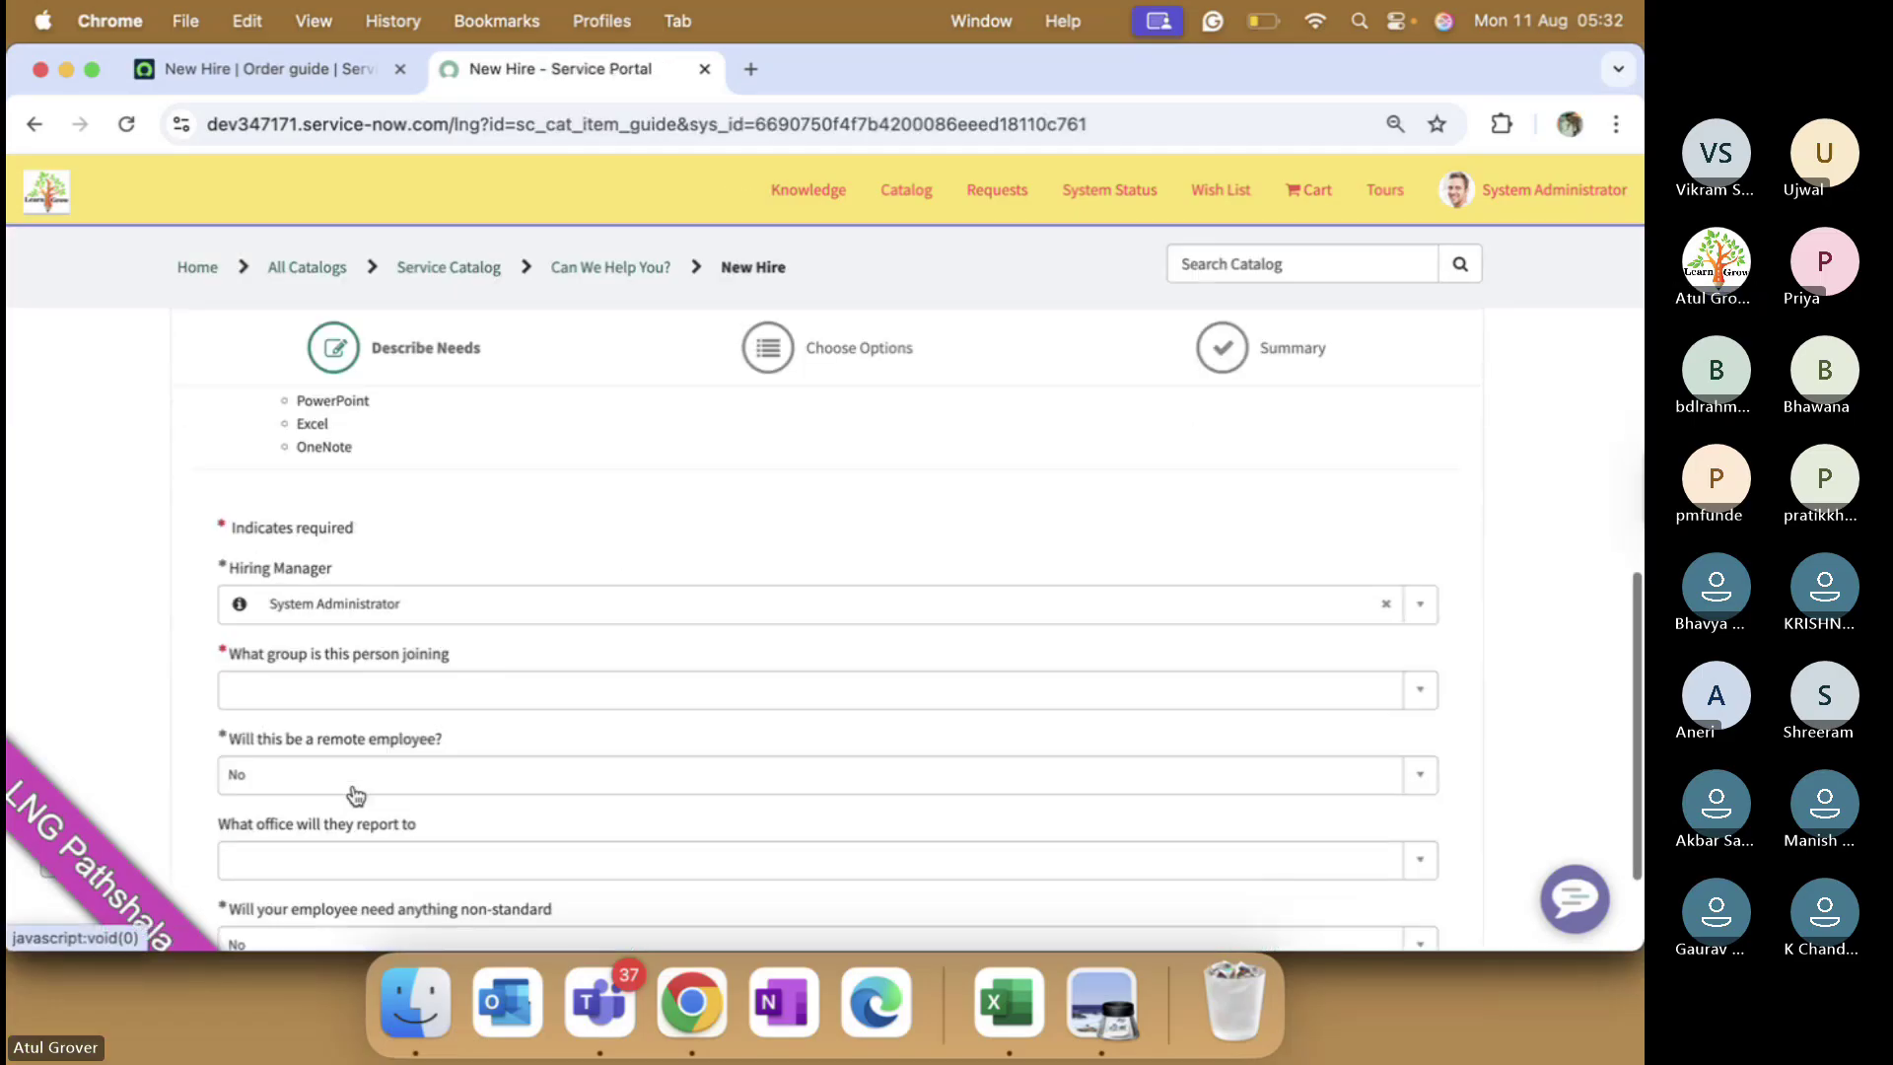
left_click(355, 603)
left_click(347, 742)
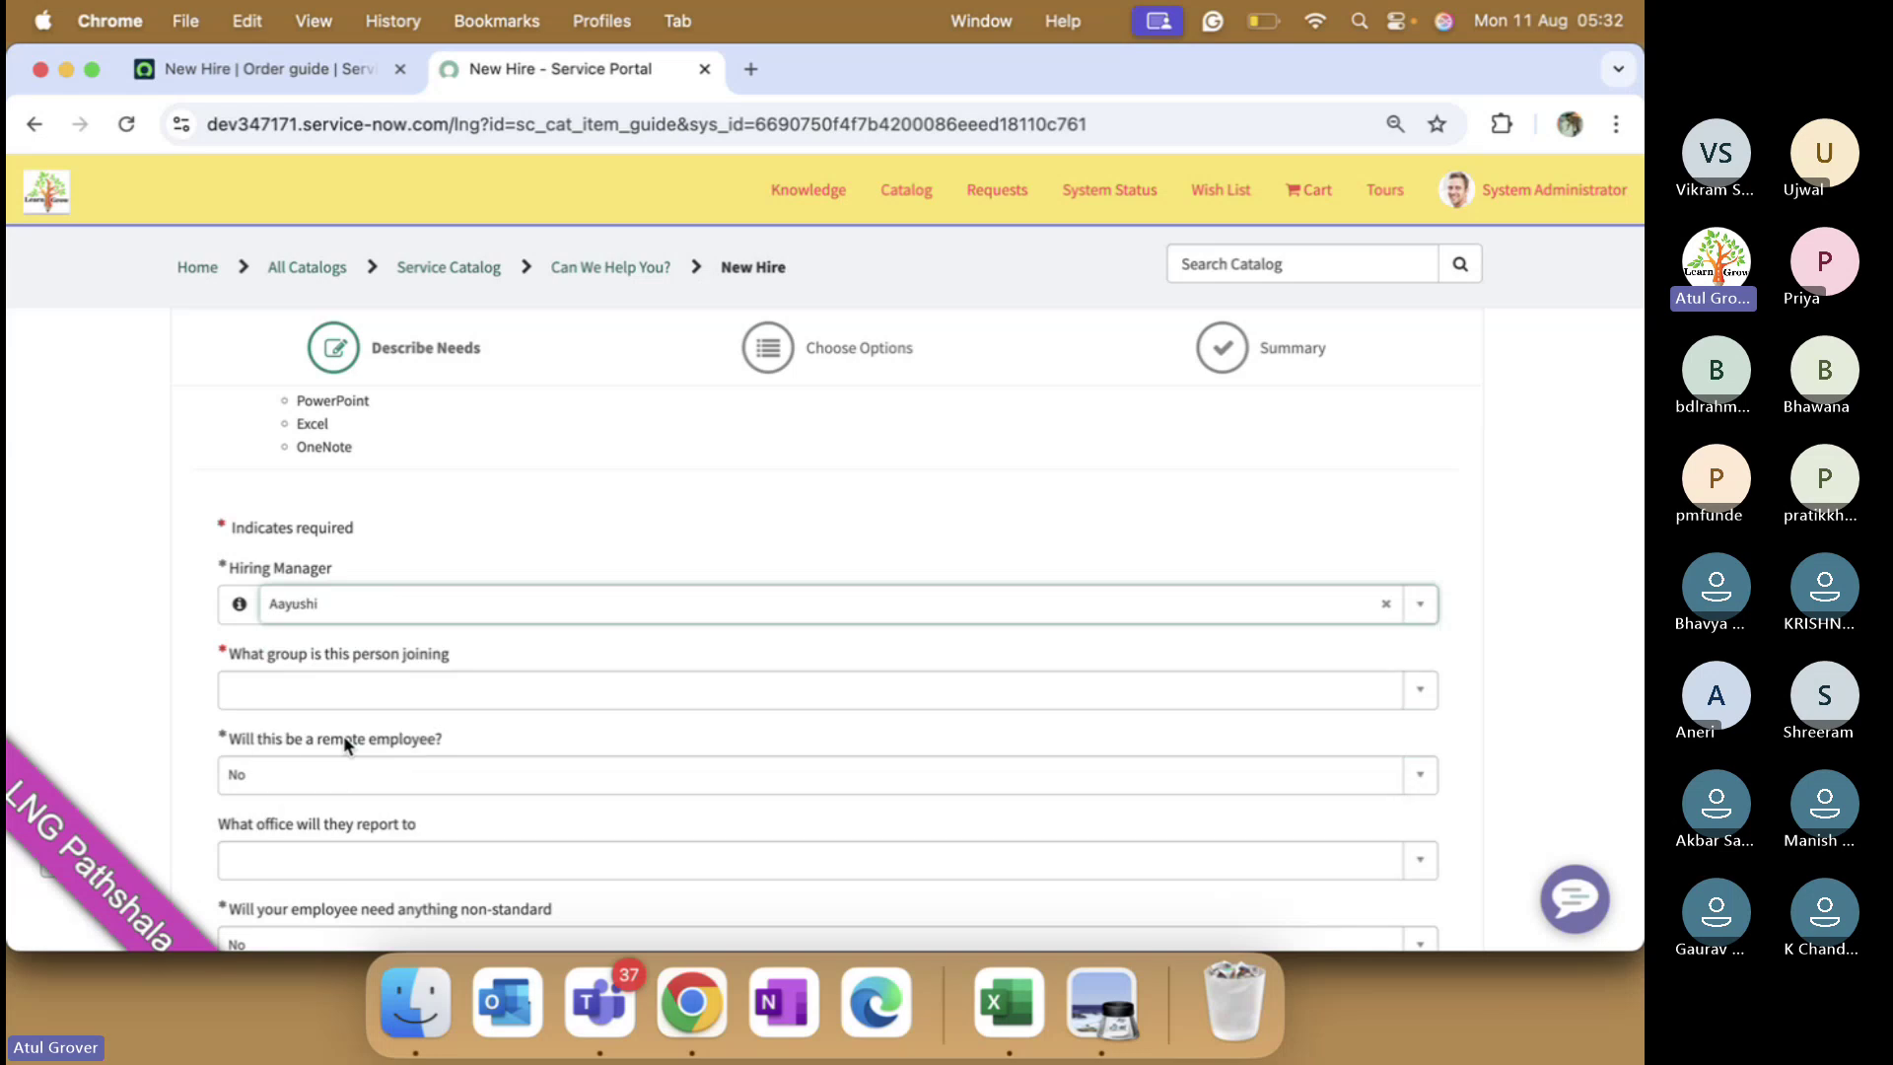
left_click(345, 690)
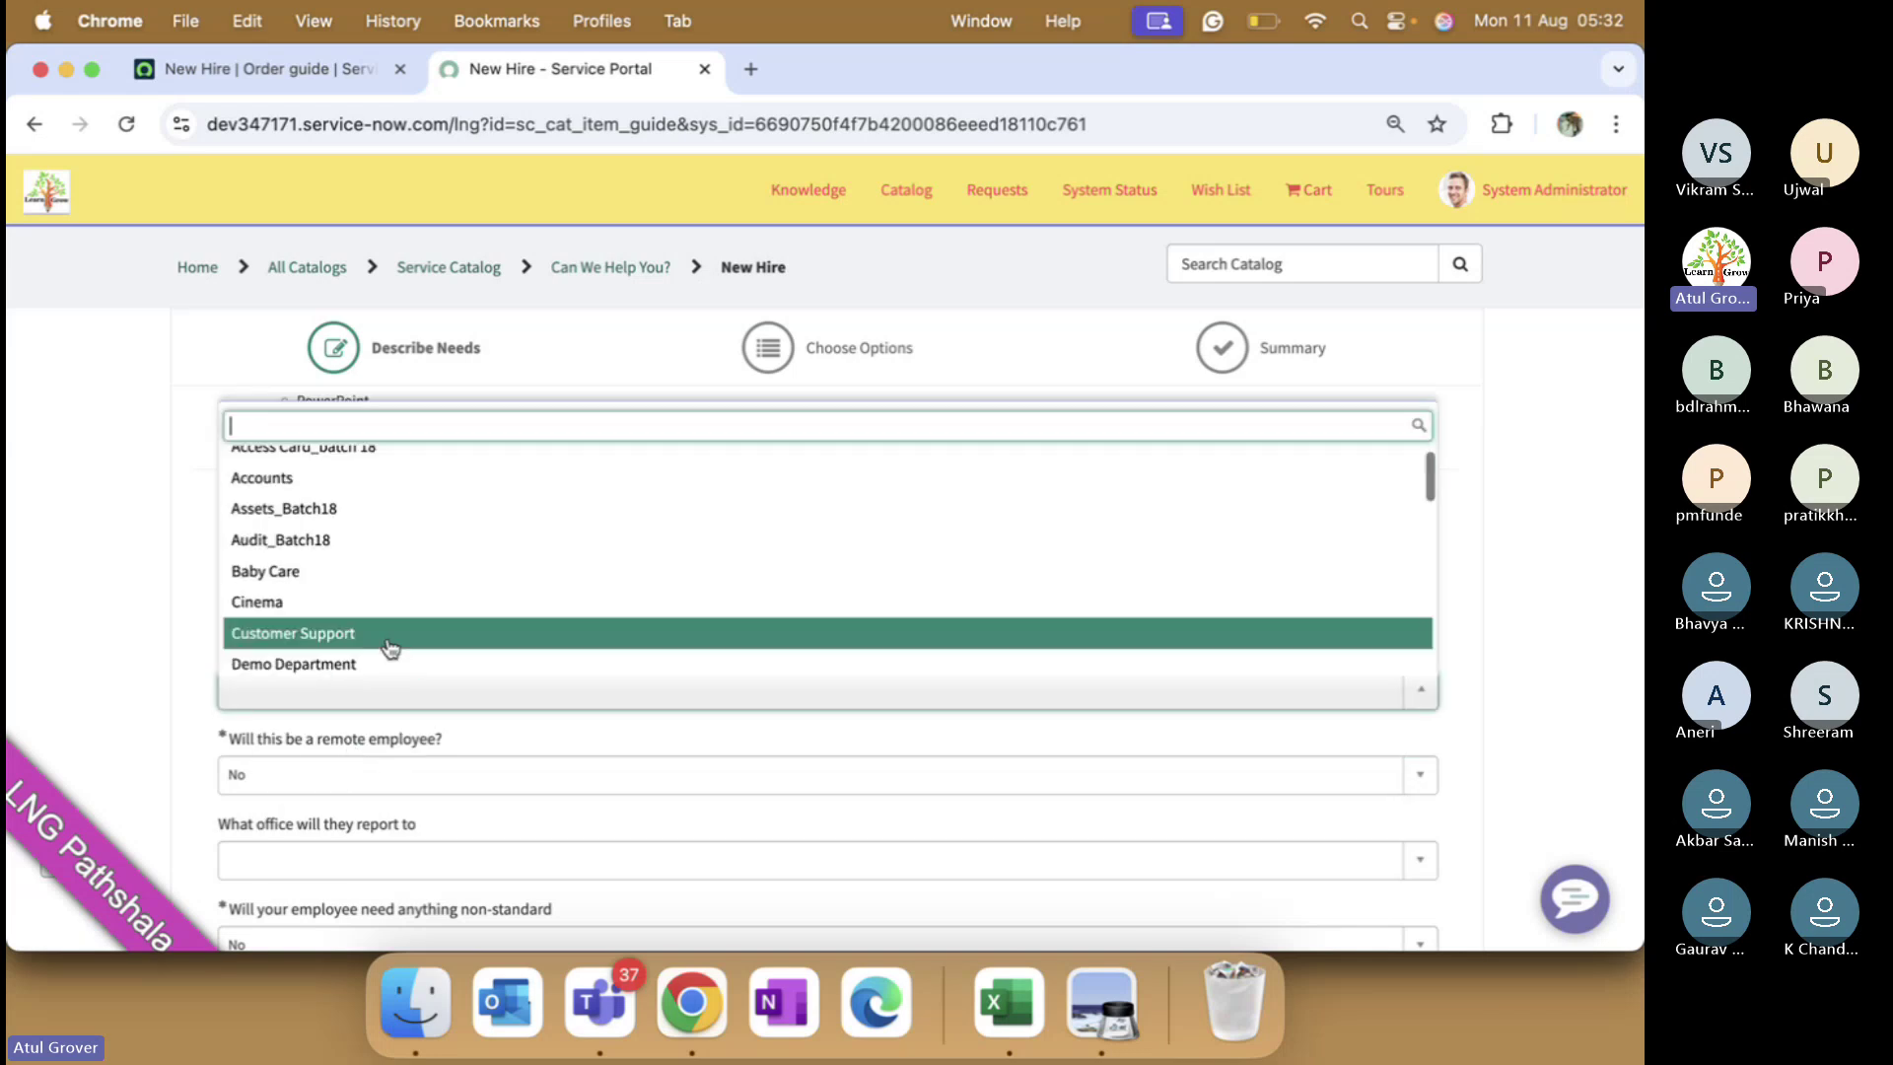
left_click(388, 641)
scroll(986, 749, "down", 2)
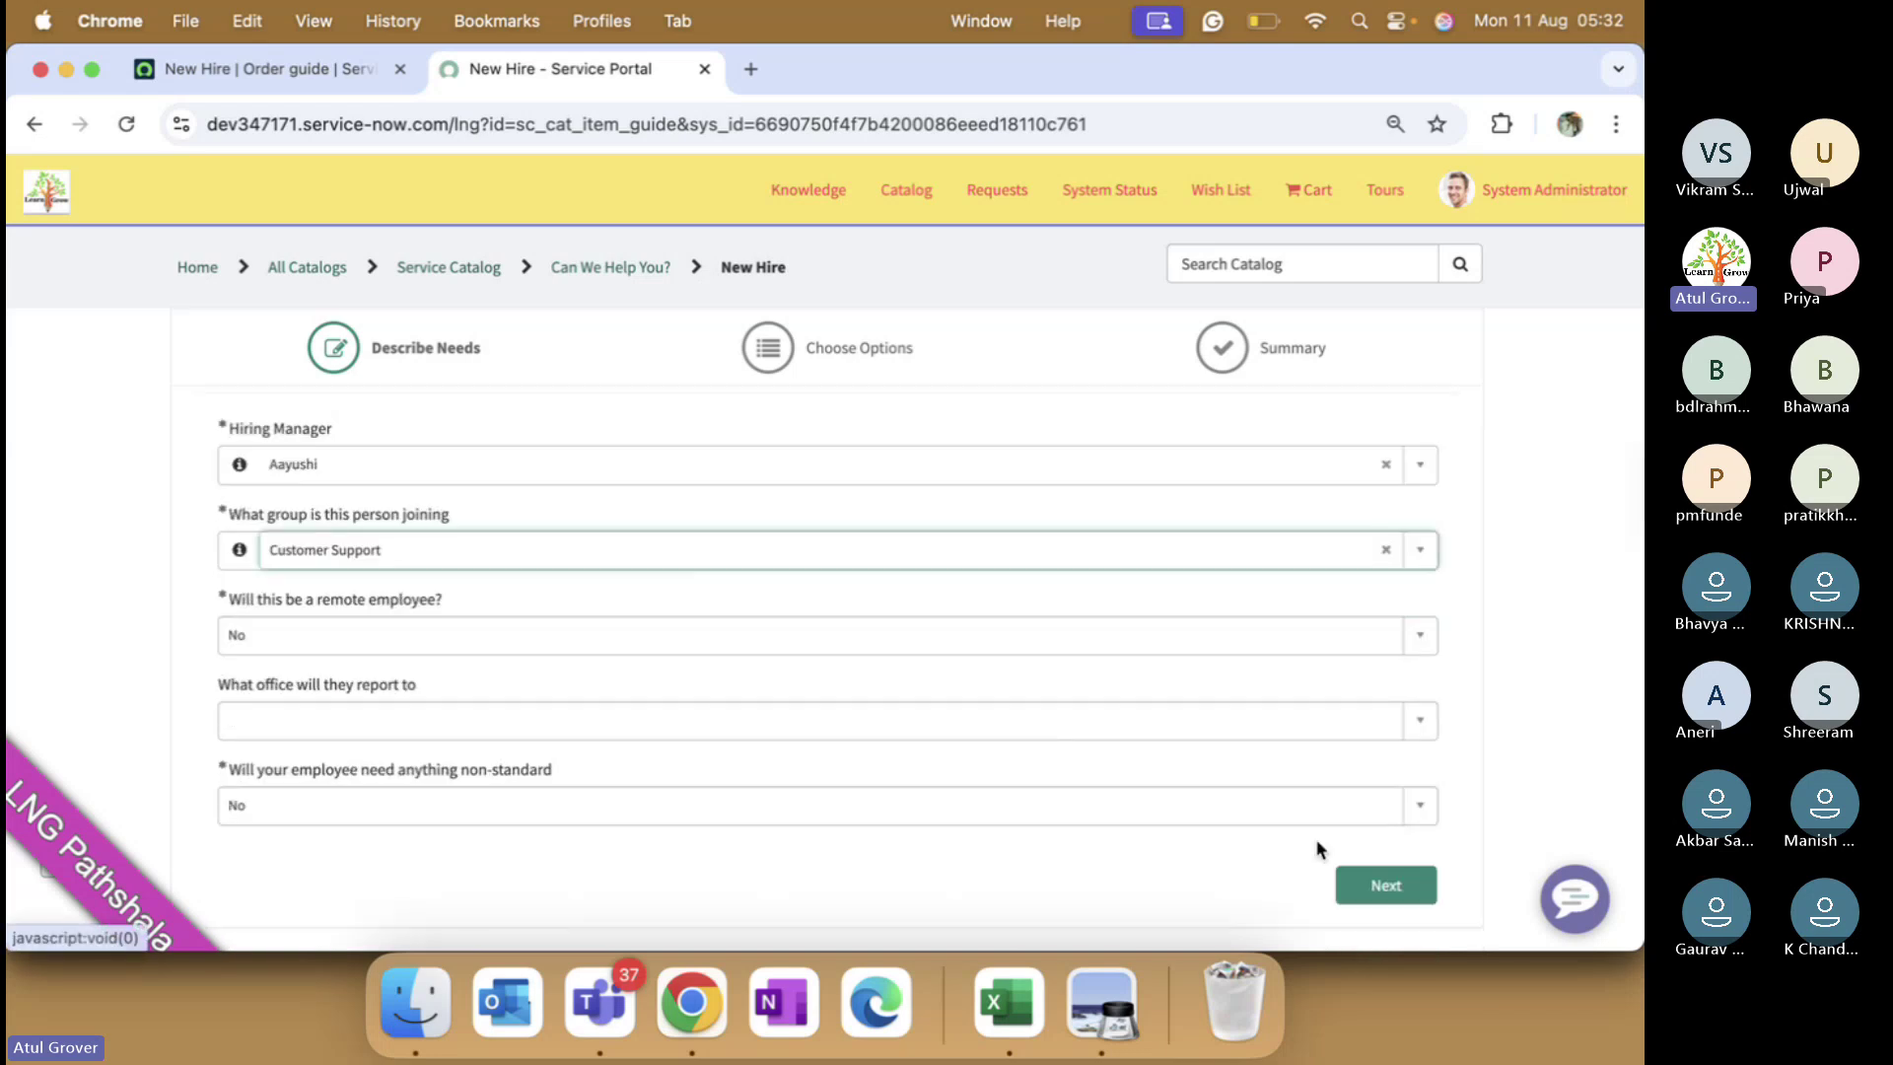
left_click(1385, 884)
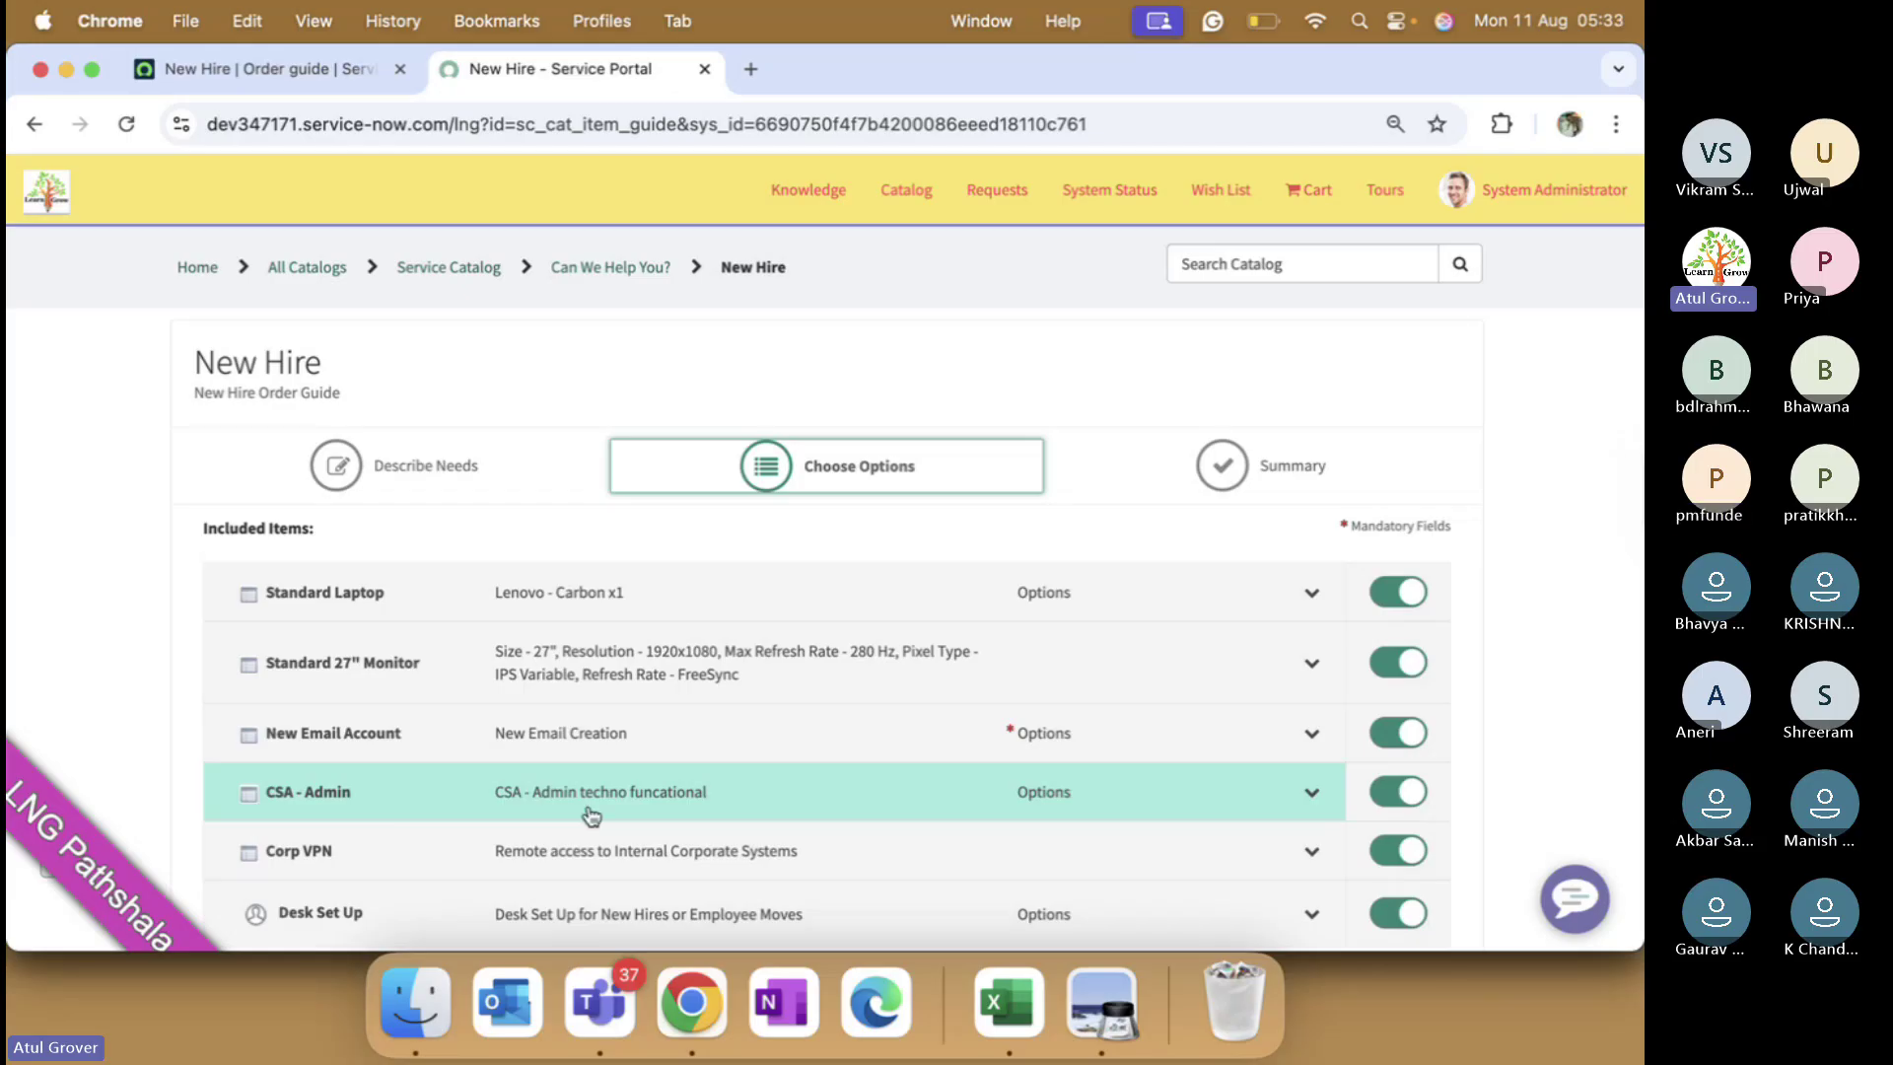
- Exclude the Standard Laptop from the New Hire order's included items and include it again
left_click(266, 69)
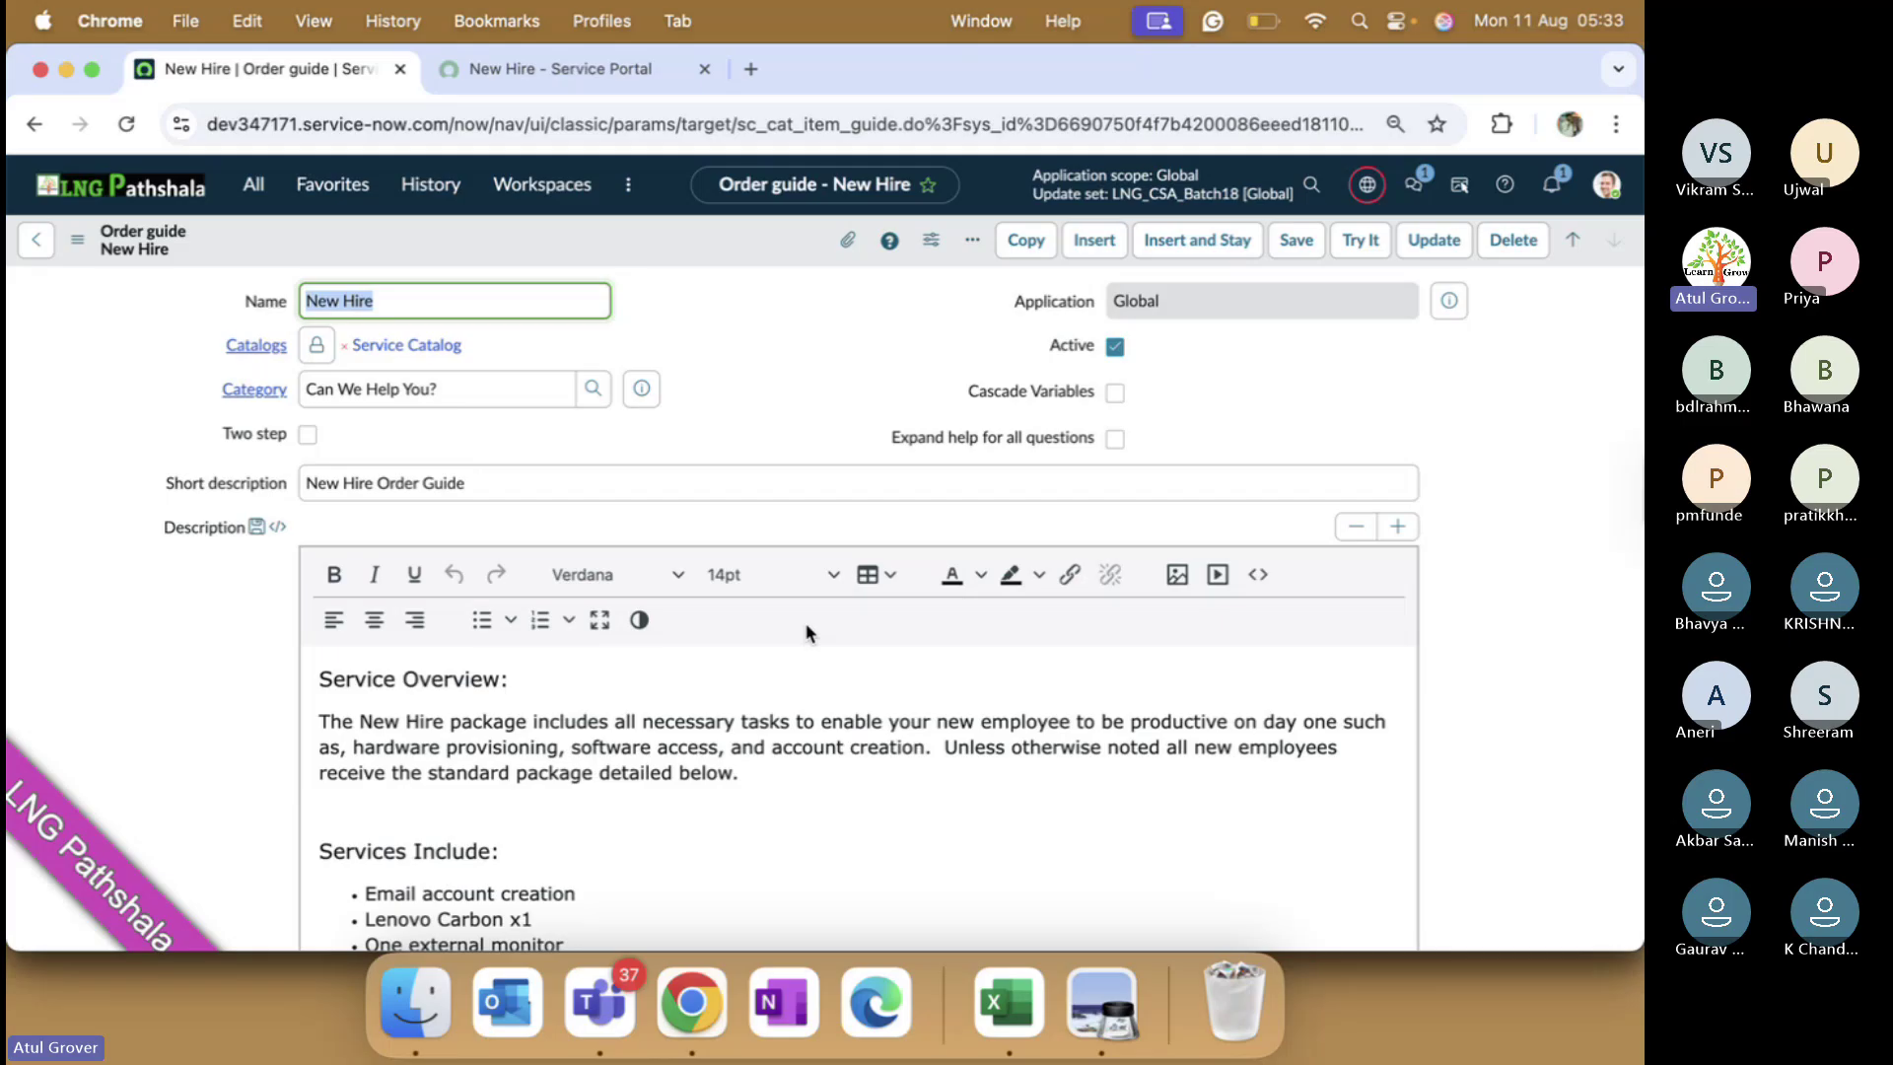
left_click(586, 71)
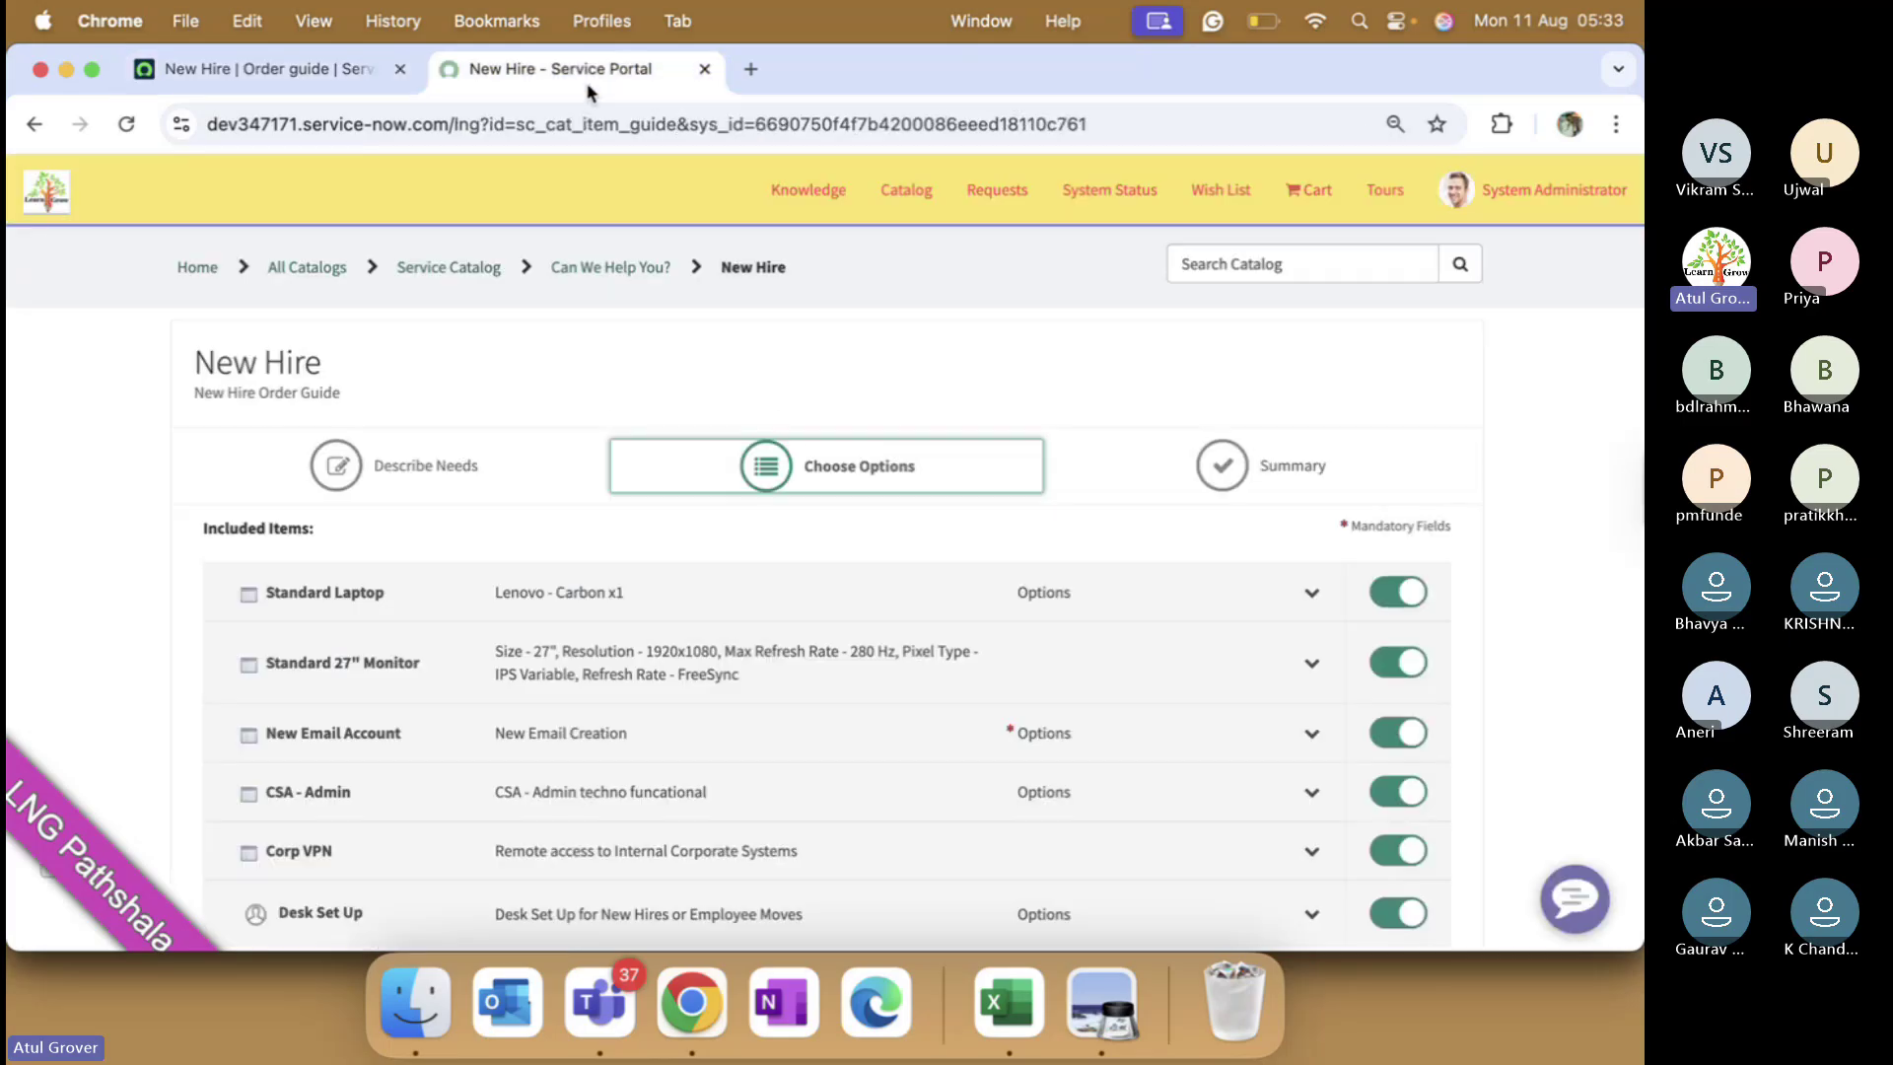
scroll(709, 522, "down", 2)
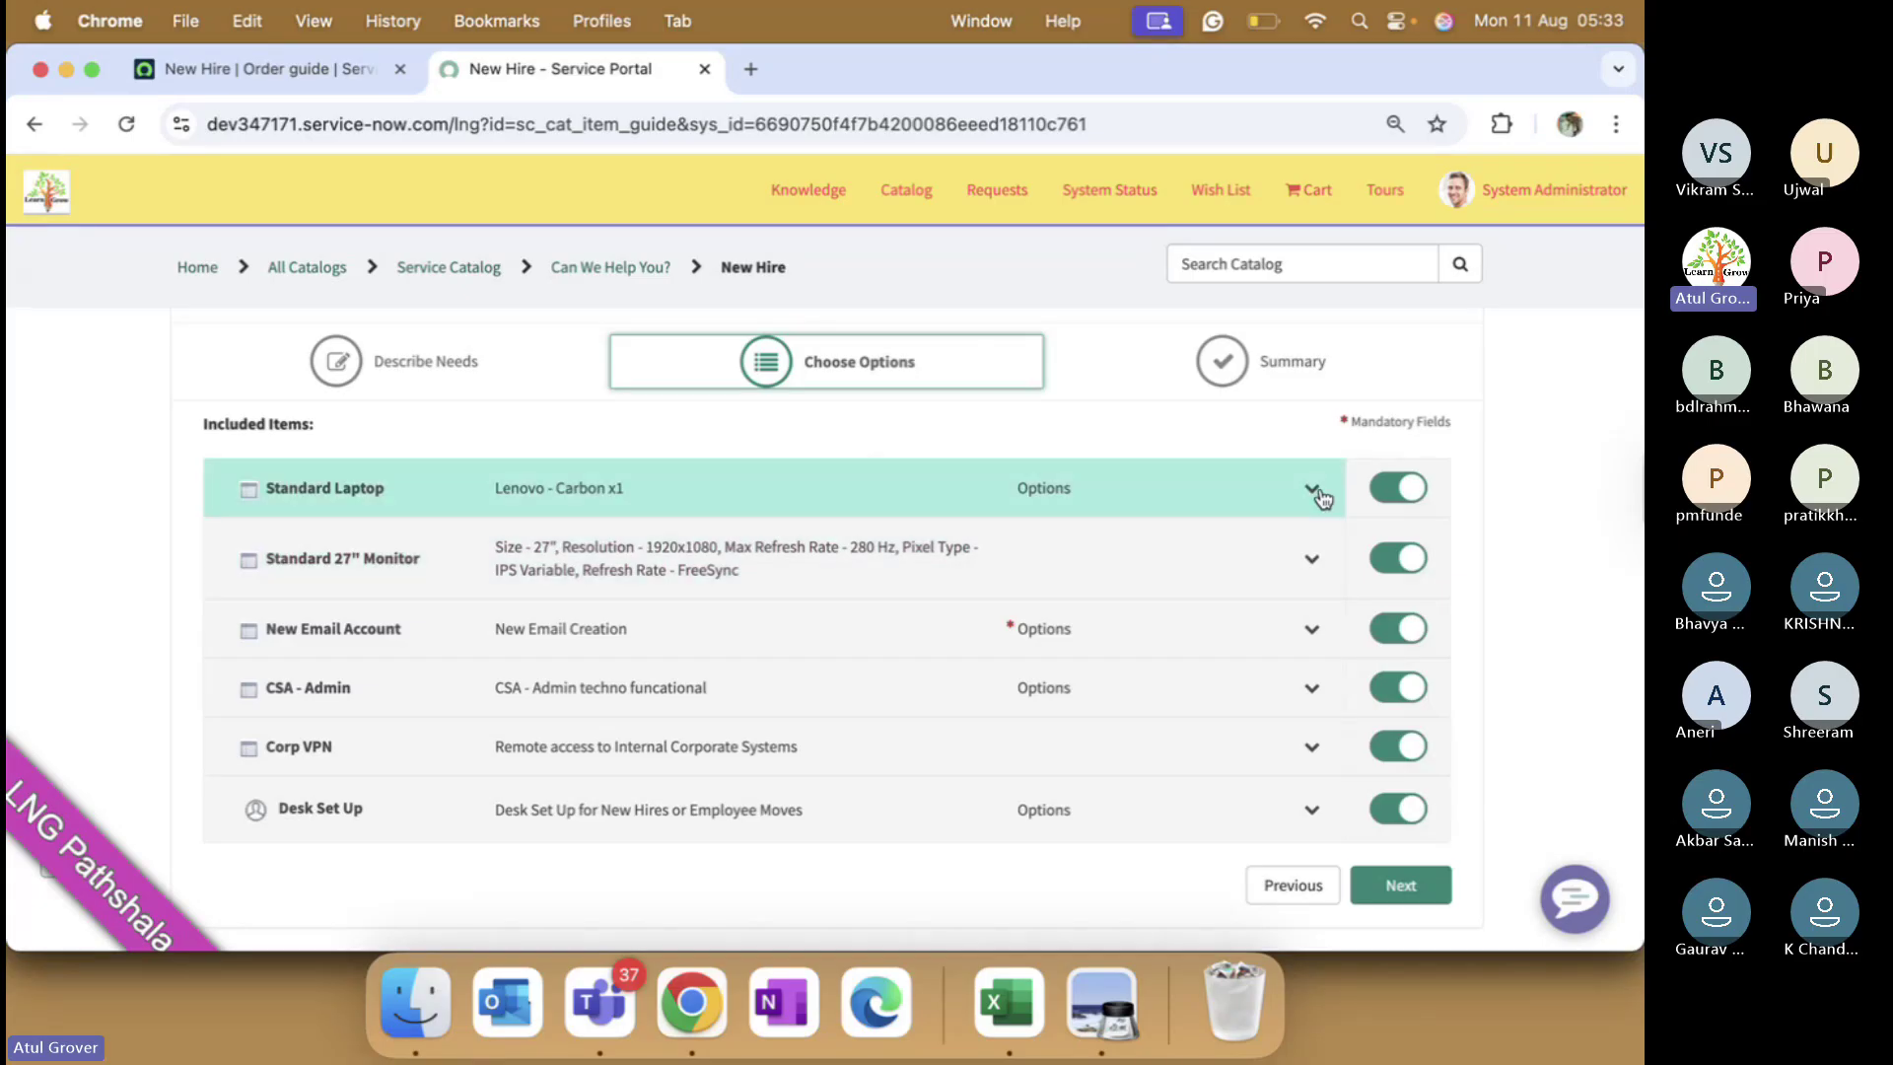
left_click(1402, 490)
left_click(1410, 493)
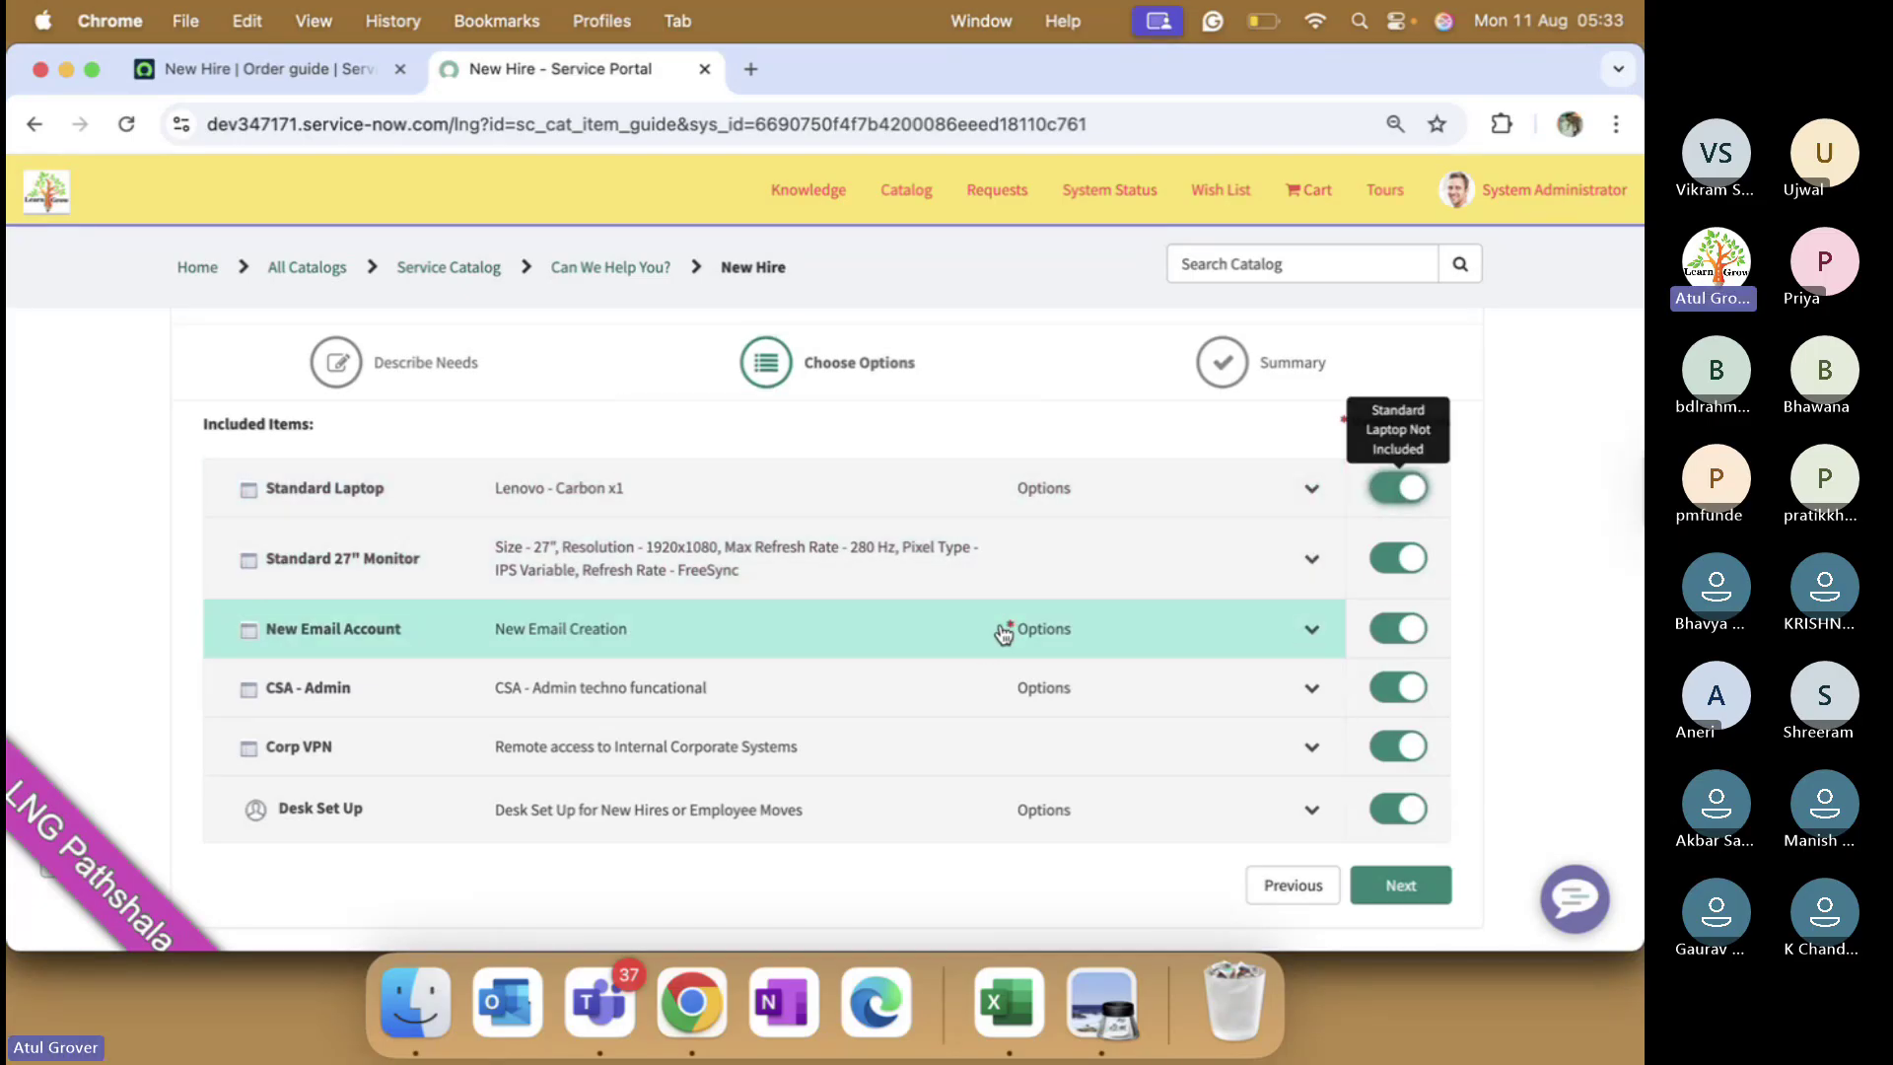
- Fill in the preferred email address for the New Email Account item and try to continue to the Summary
left_click(1310, 631)
left_click(562, 784)
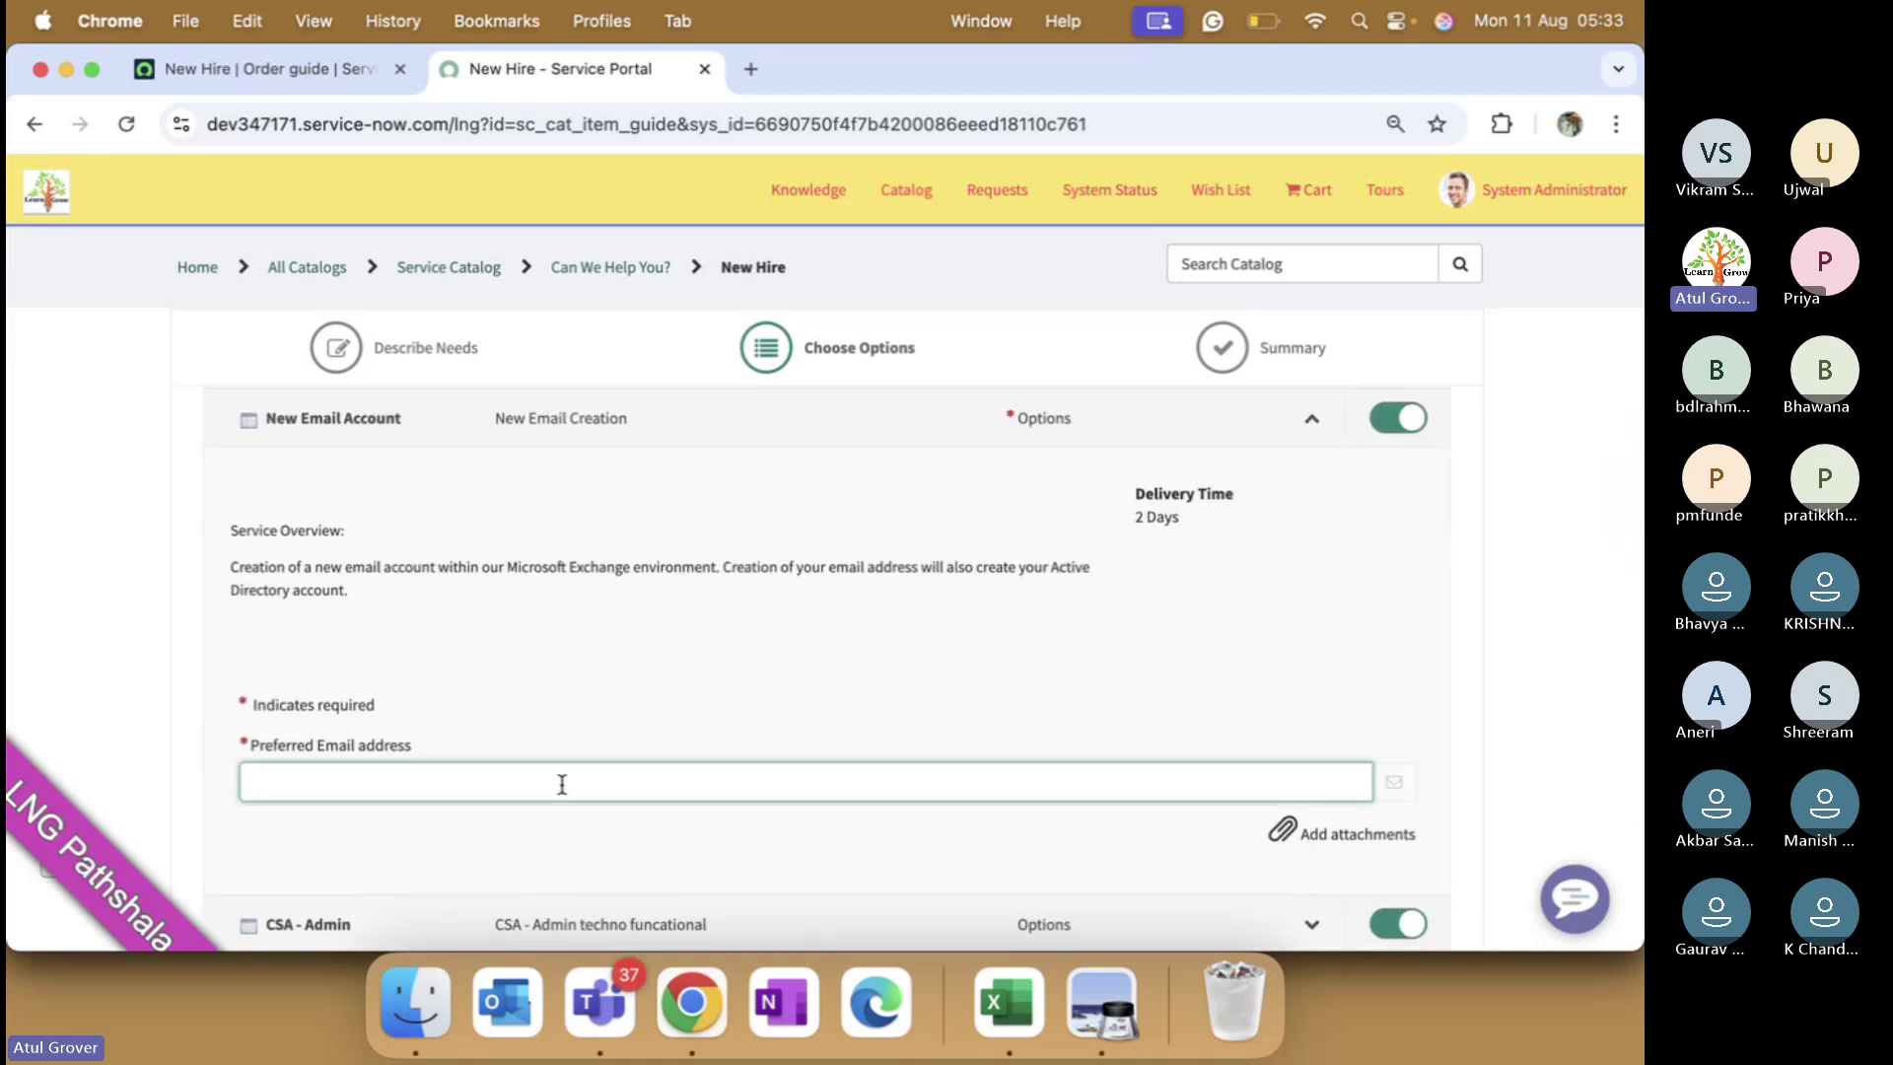
type("a,b@c.,com")
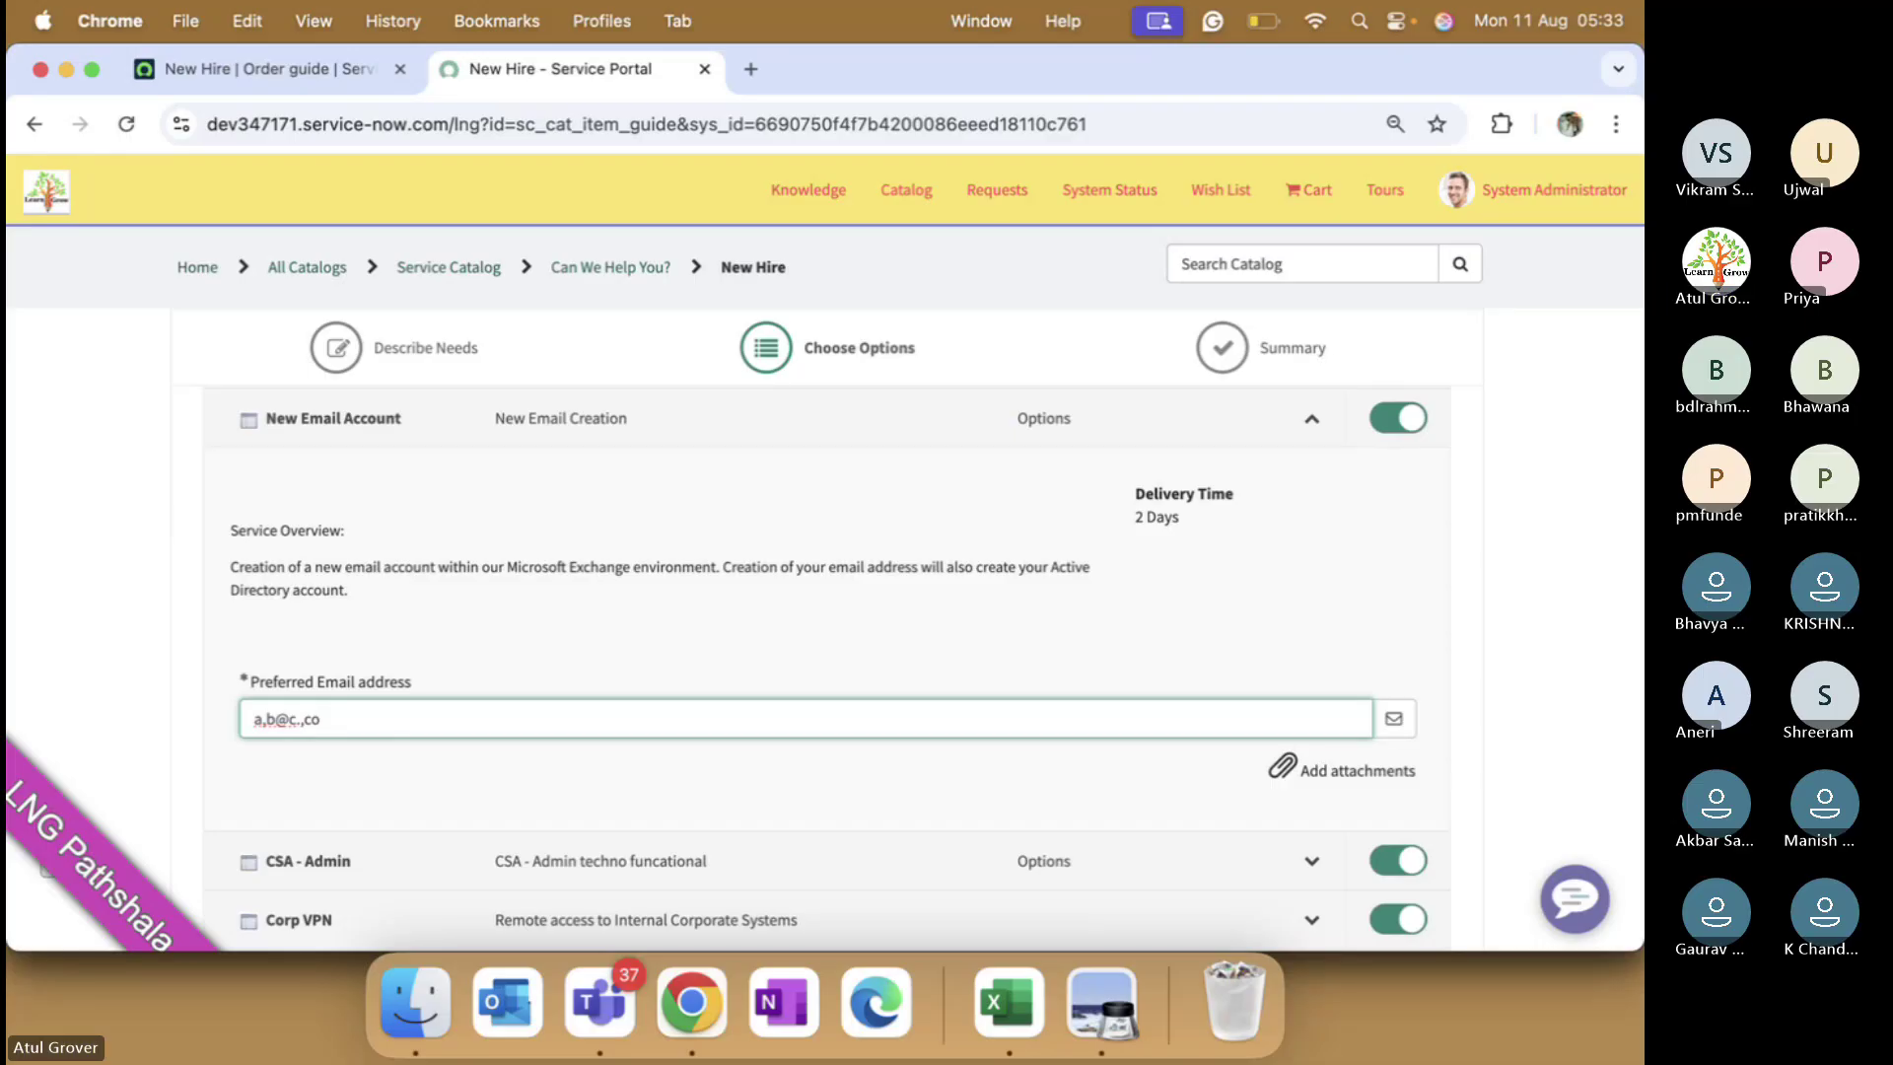
key("BackSpace")
key("BackSpace")
key("BackSpace")
key("BackSpace")
type("com")
scroll(1318, 905, "down", 3)
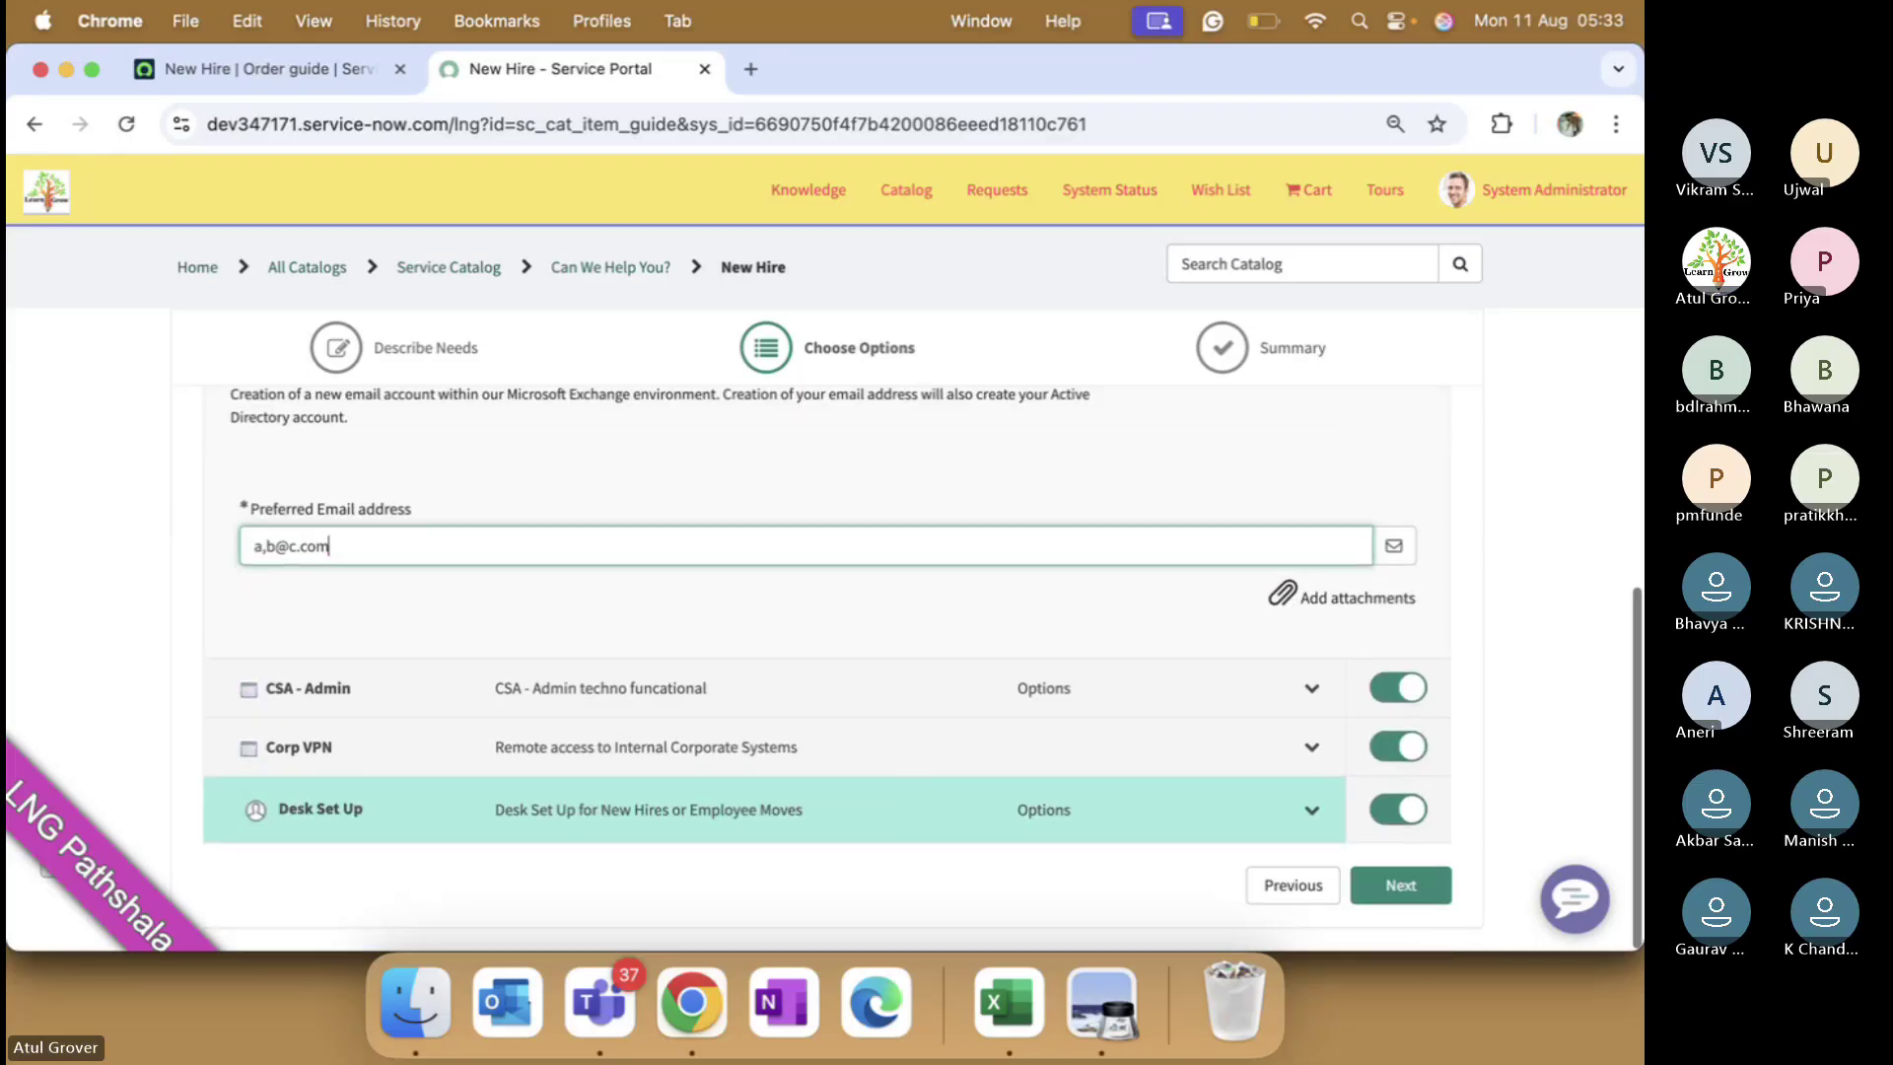
left_click(1398, 894)
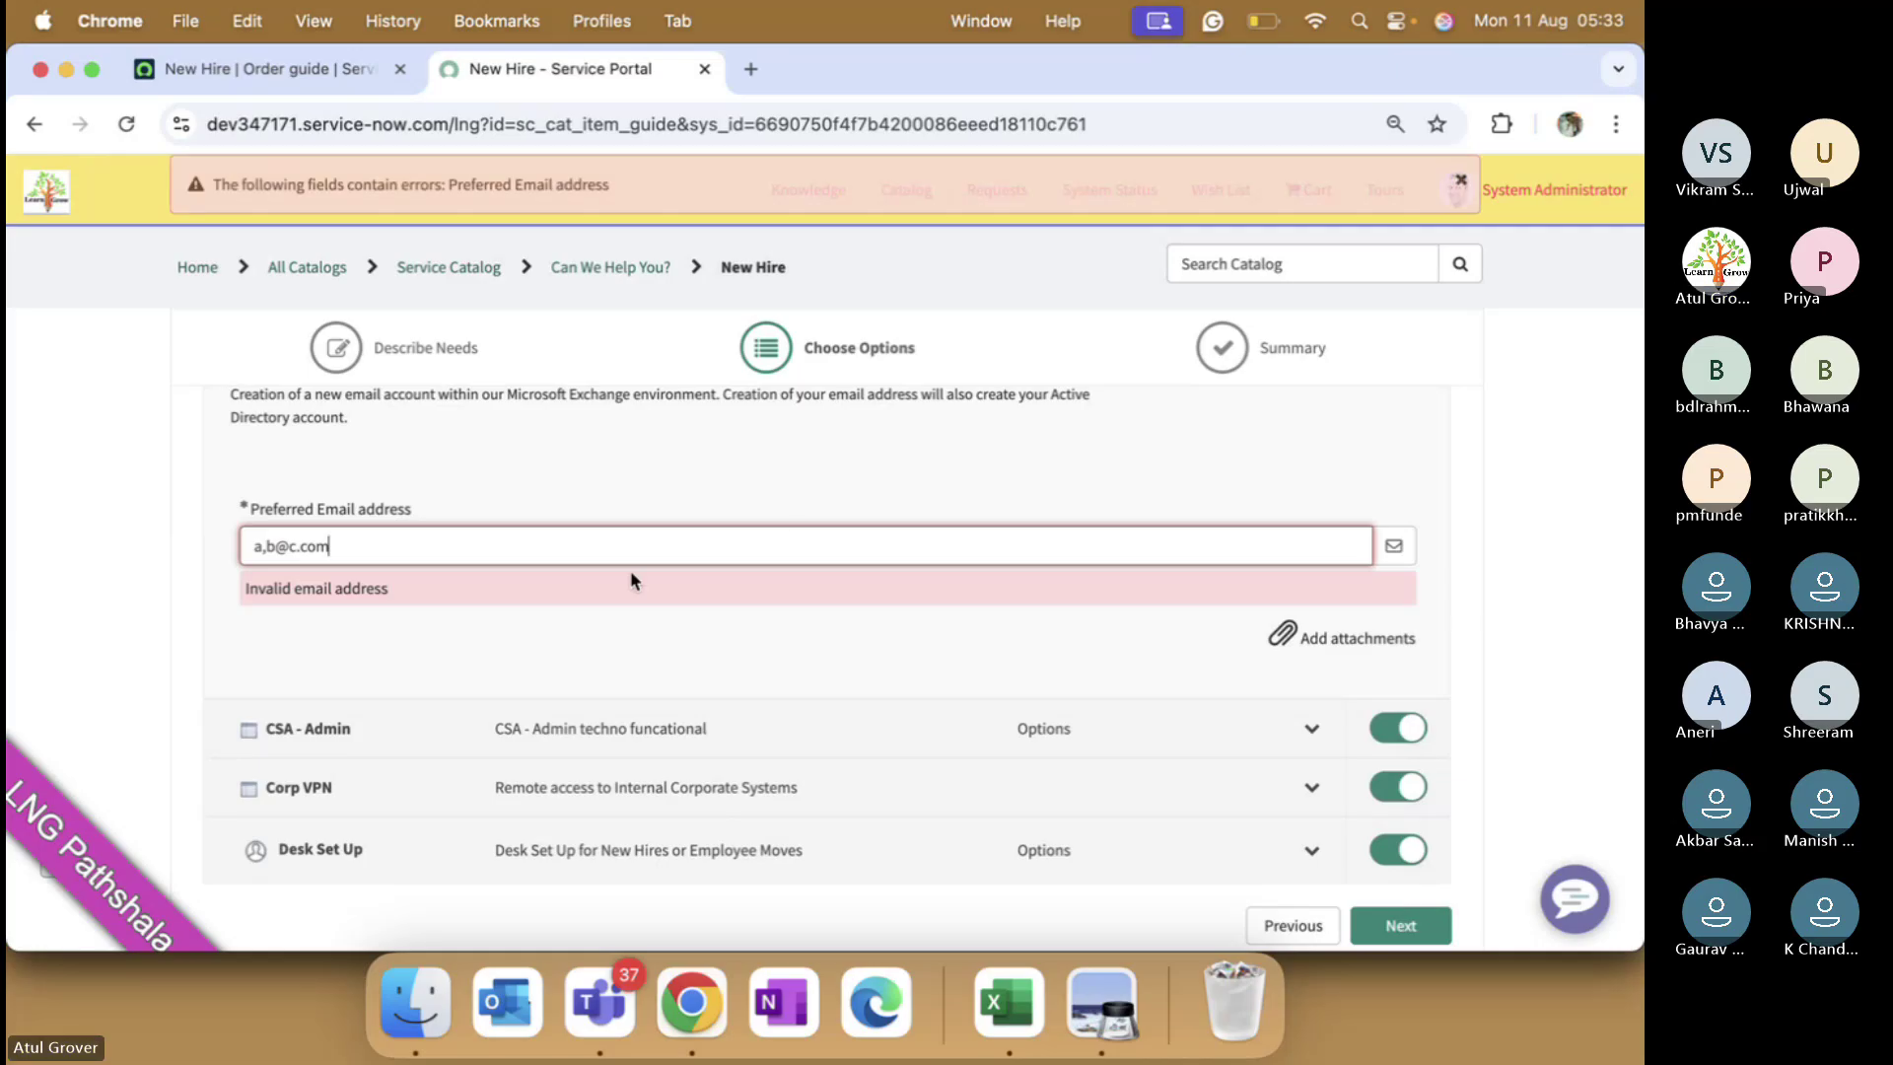
- Replace the comma in the preferred email address with a period and continue to the Summary
left_click(460, 557)
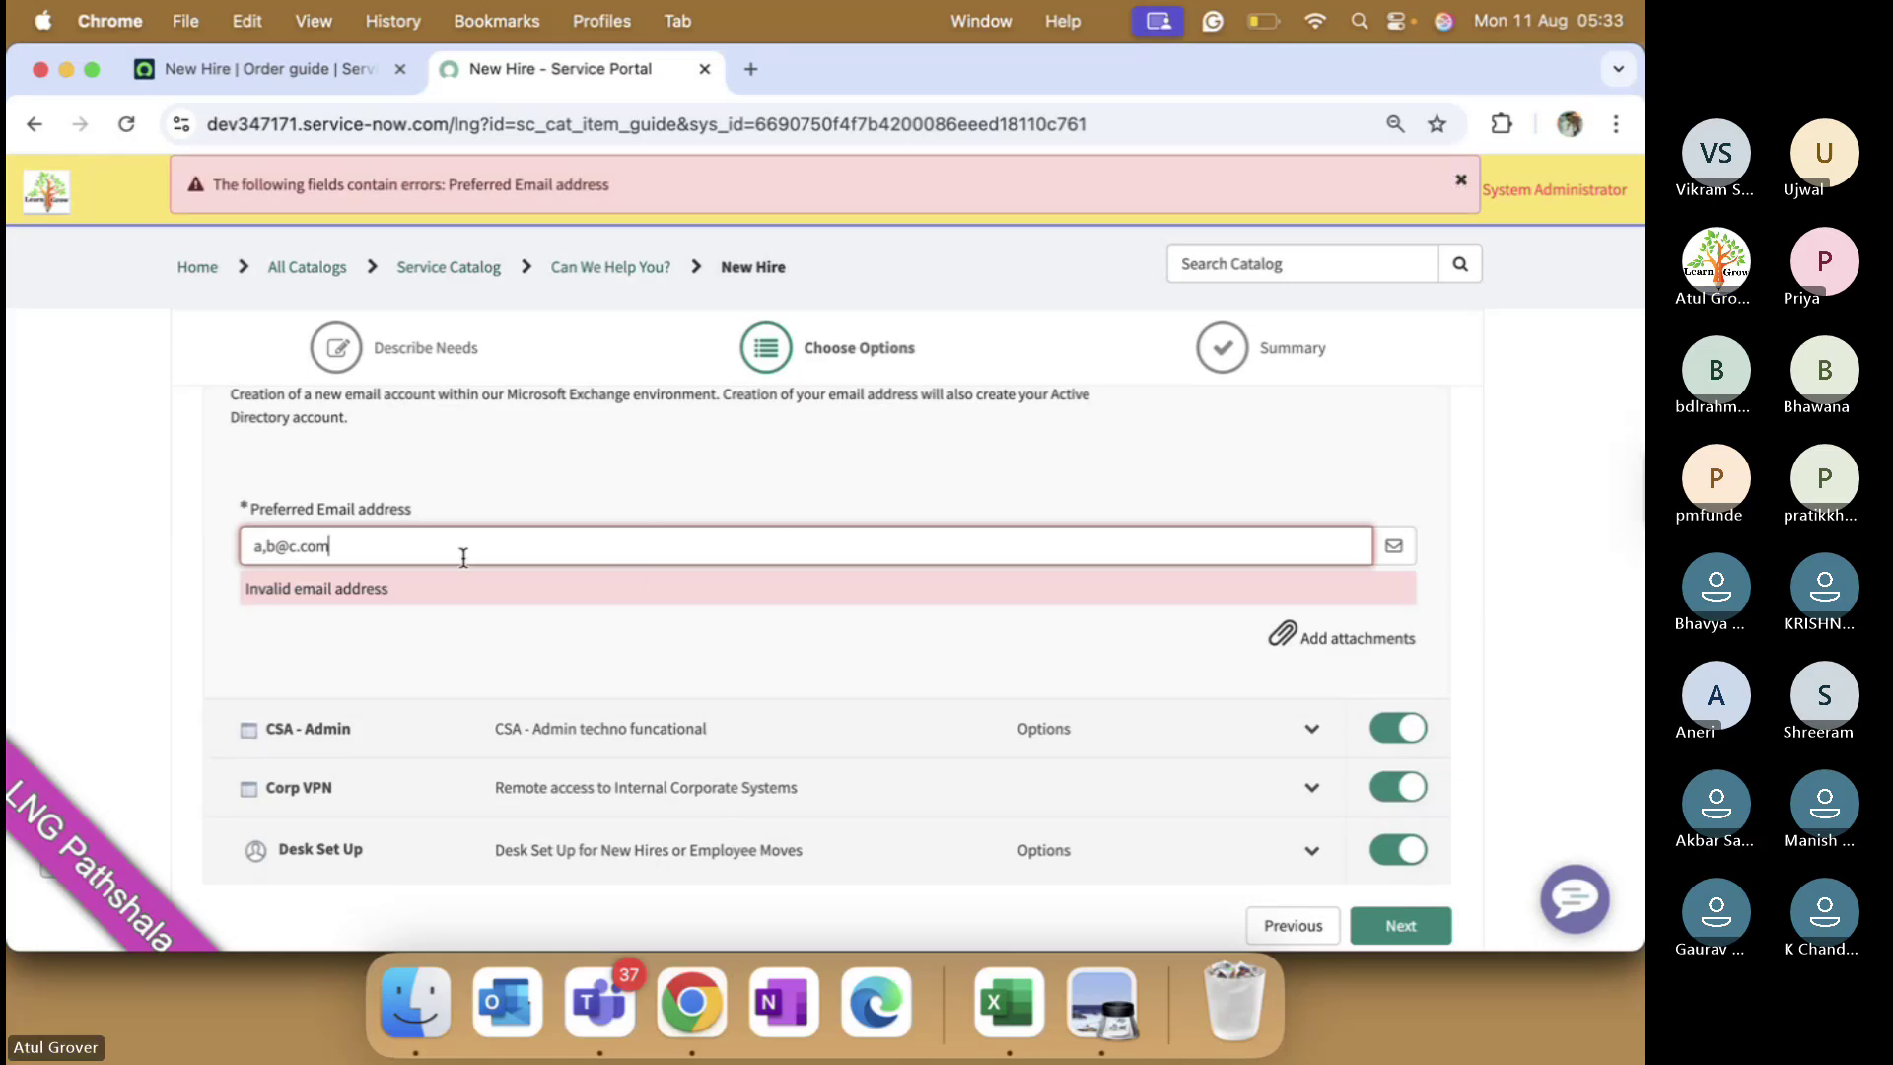
key("Left")
key("Left")
key("Left")
key("Left")
key("Left")
key("Left")
key("Left")
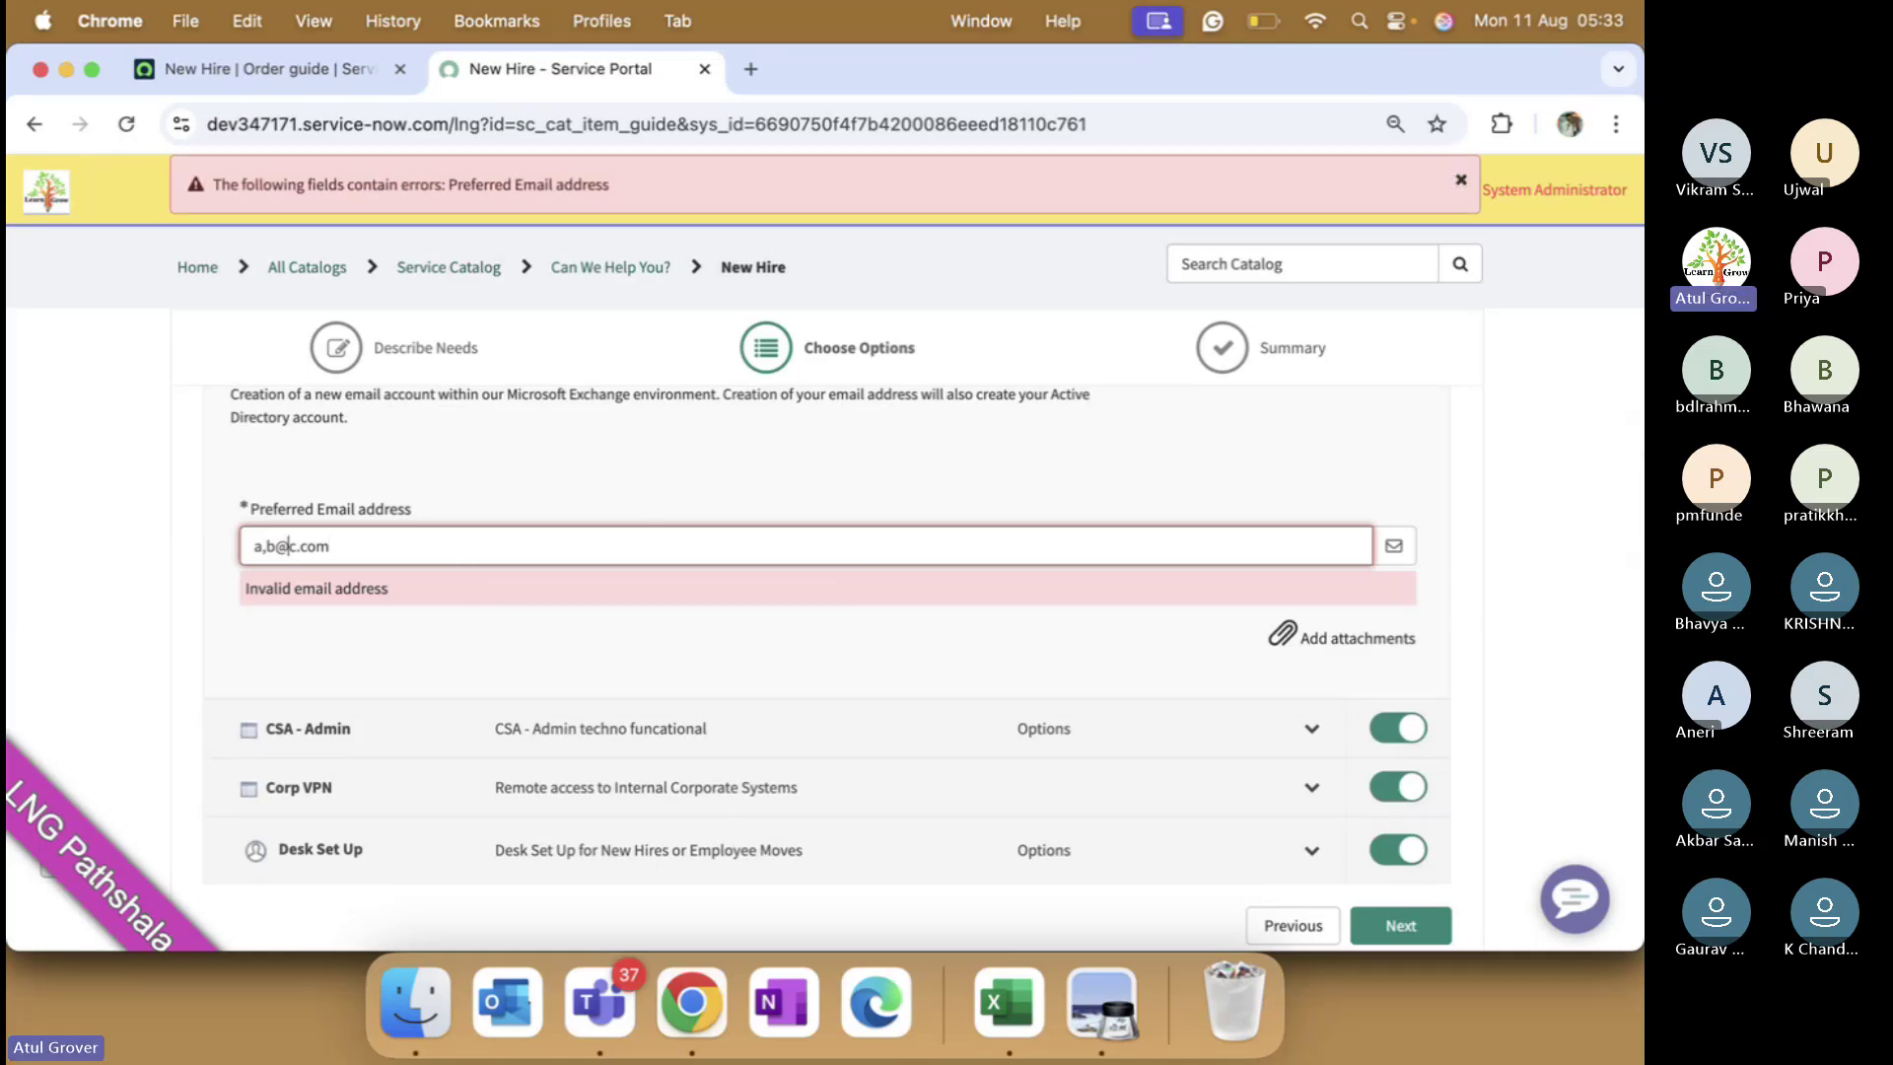
key("BackSpace")
type(".")
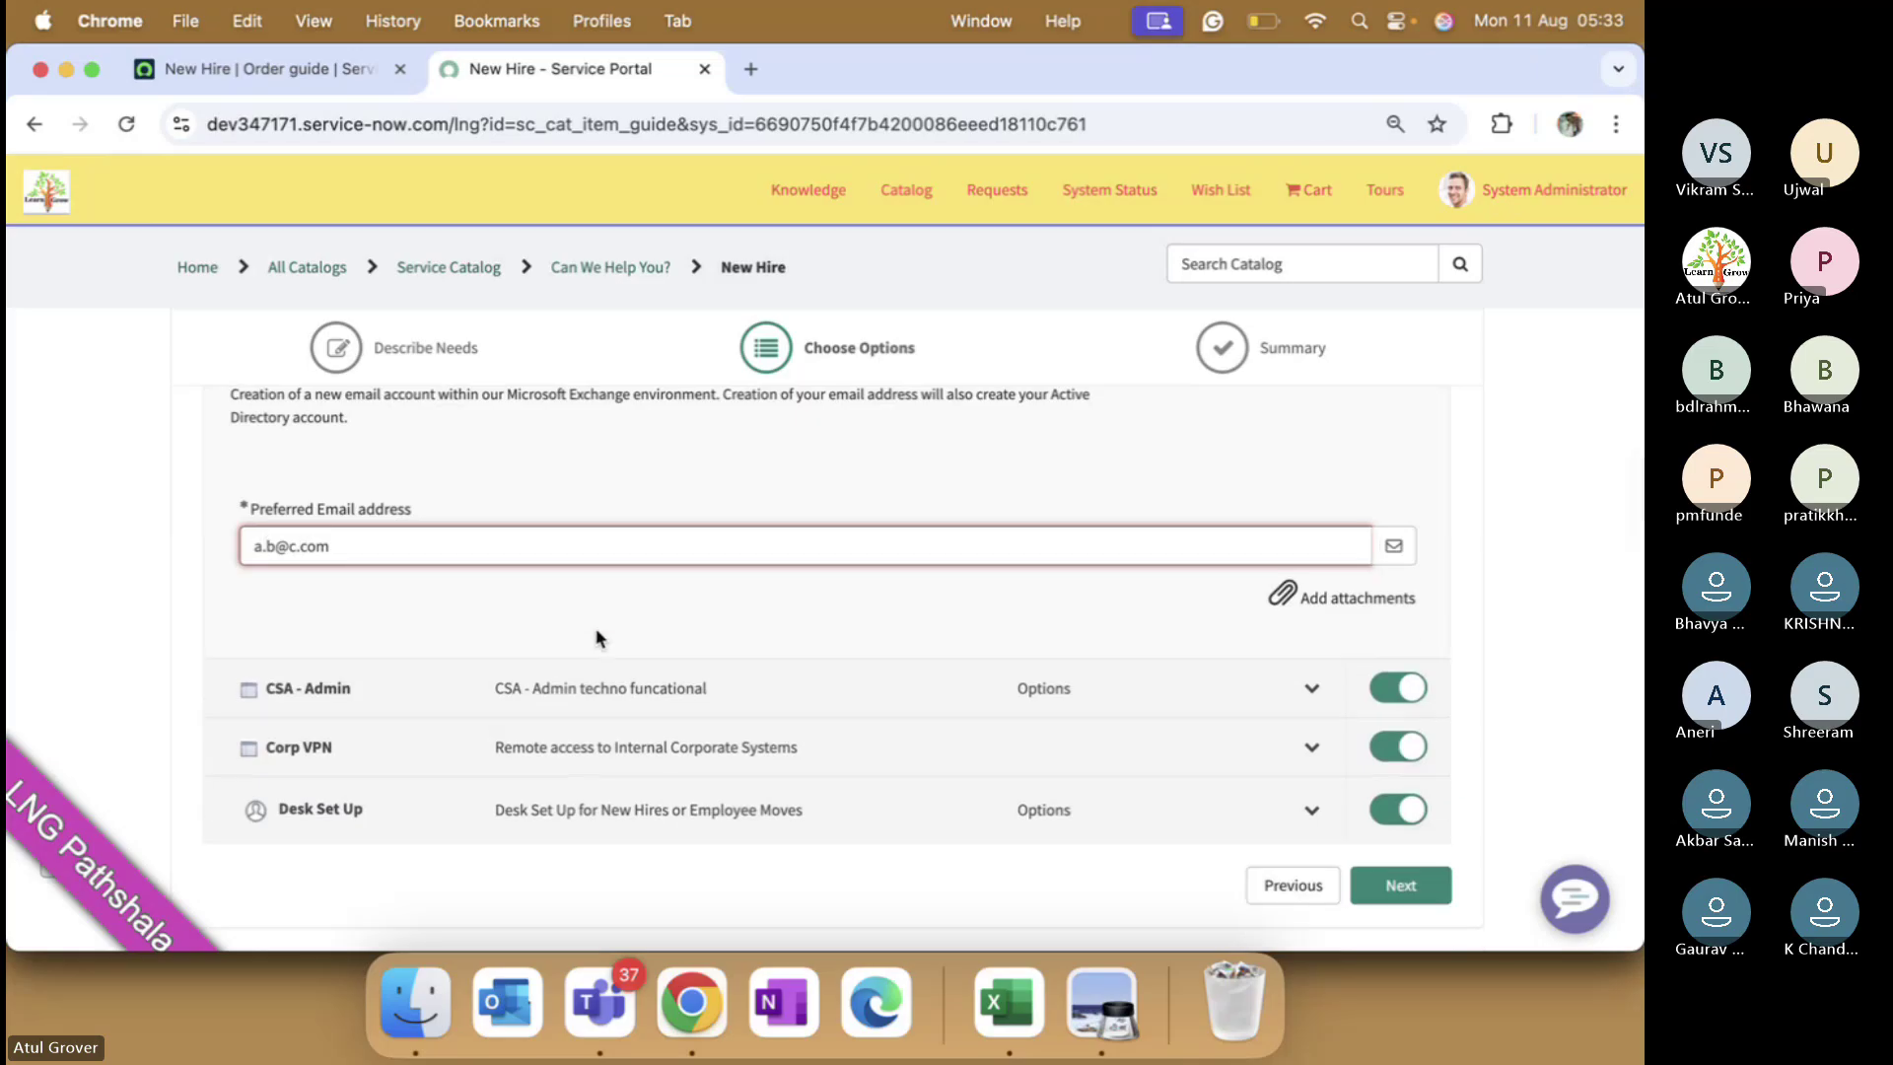
left_click(1357, 899)
- Order the New Hire items immediately and check out the request for System Administrator
scroll(945, 708, "down", 5)
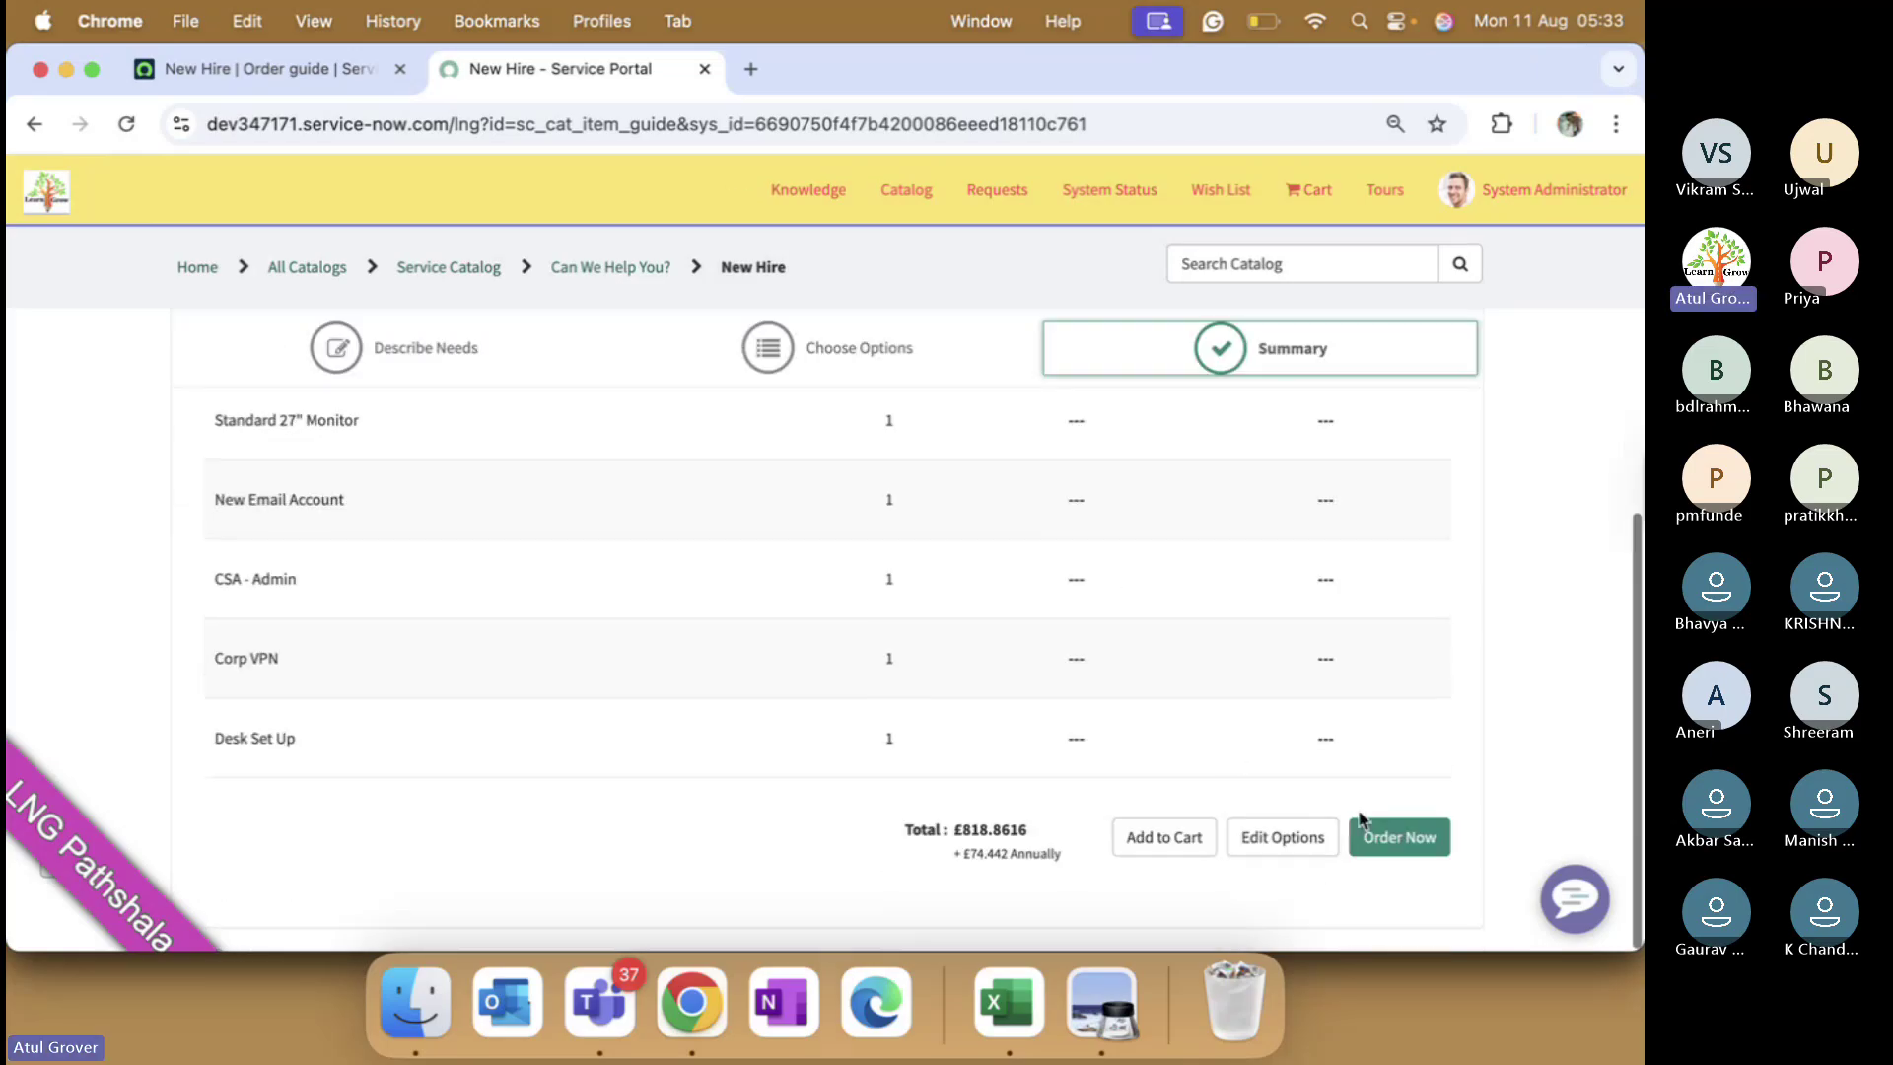
left_click(1384, 836)
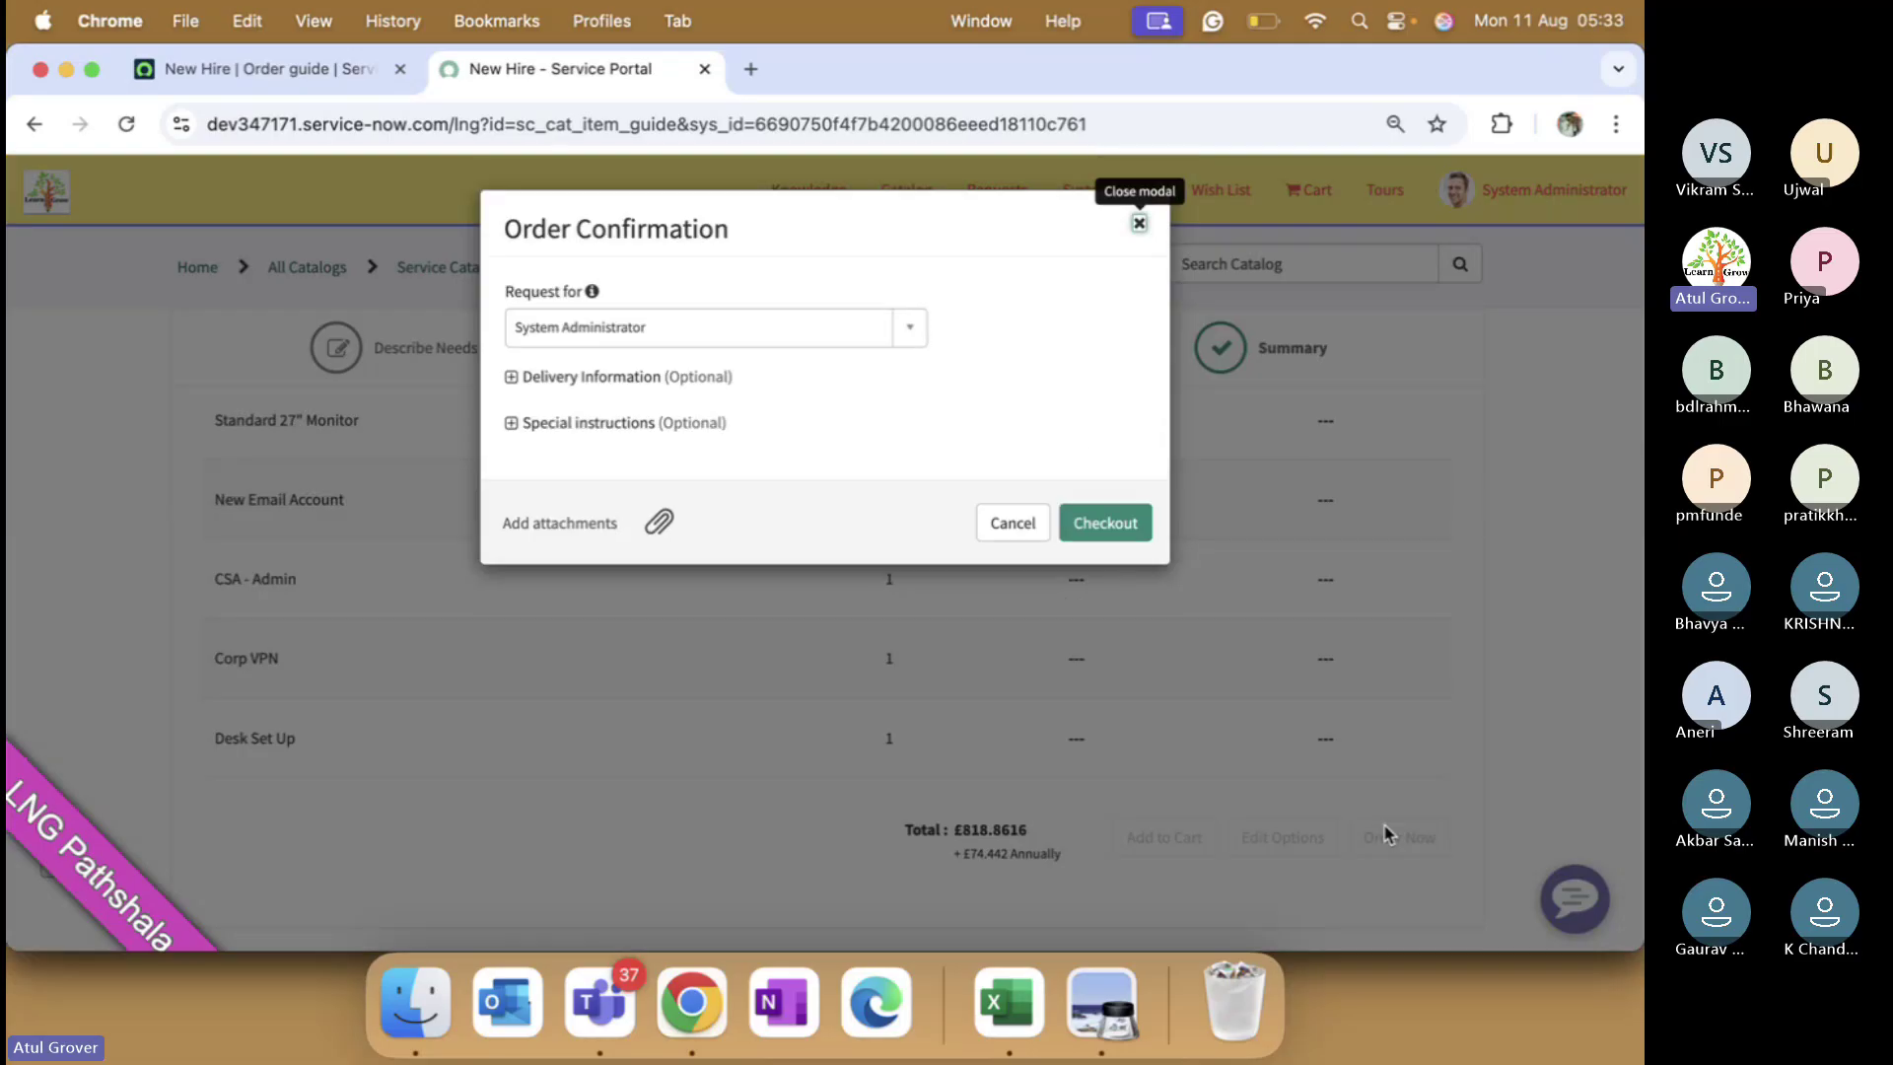
left_click(1118, 526)
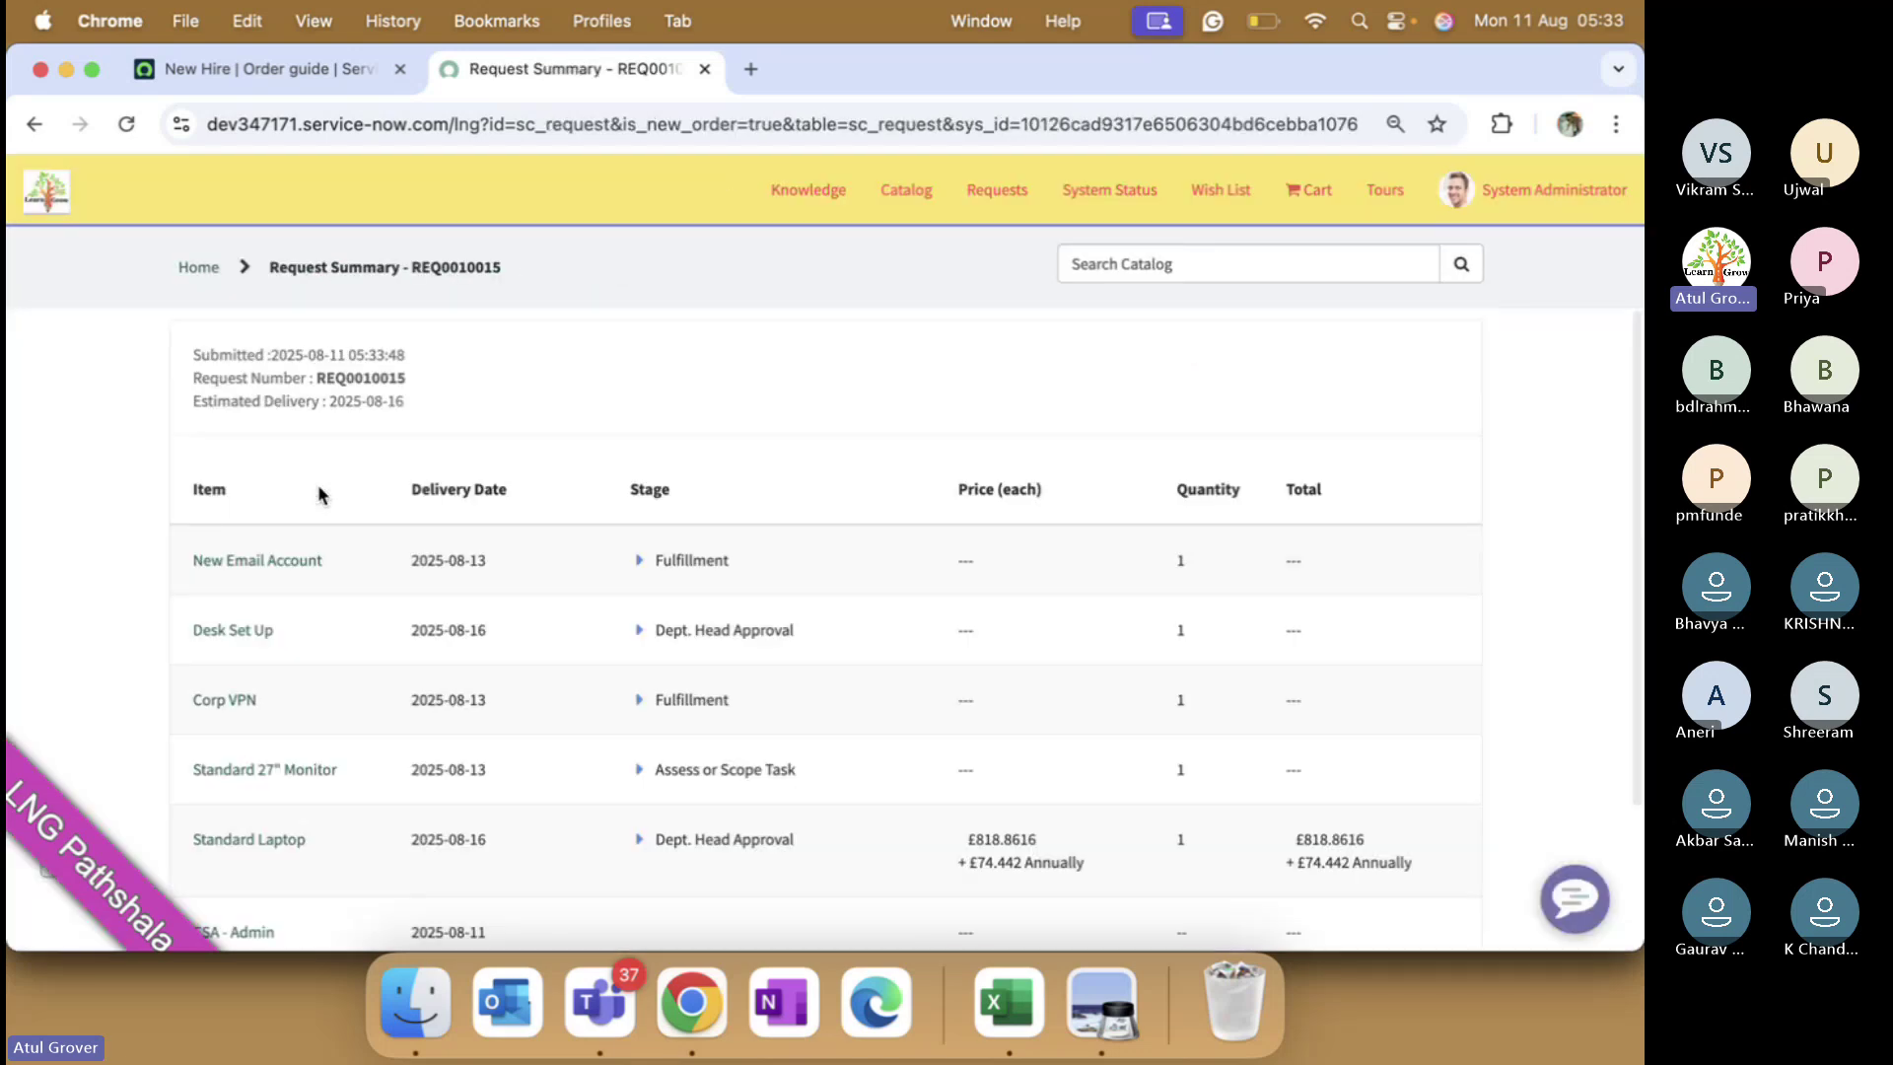
- Review the ordered items on the request summary and copy the request number
scroll(440, 552, "down", 3)
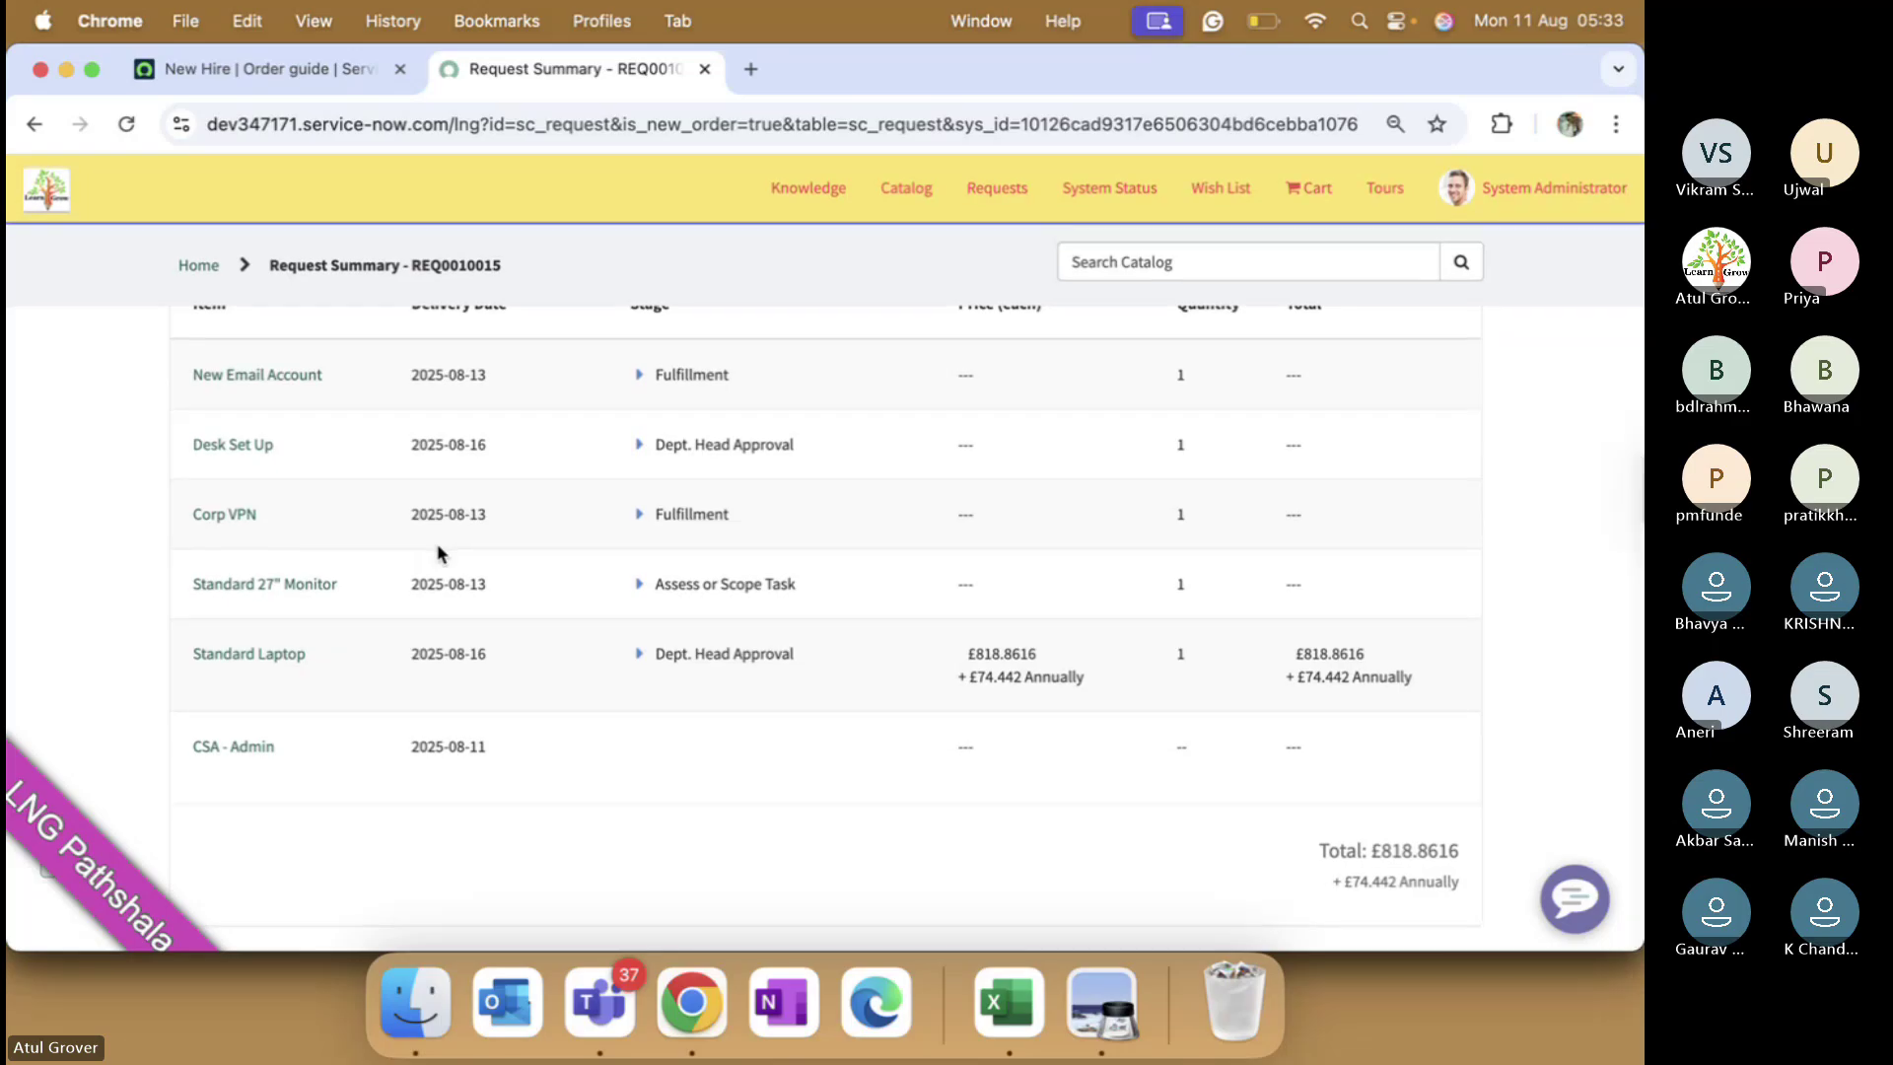
scroll(455, 533, "up", 3)
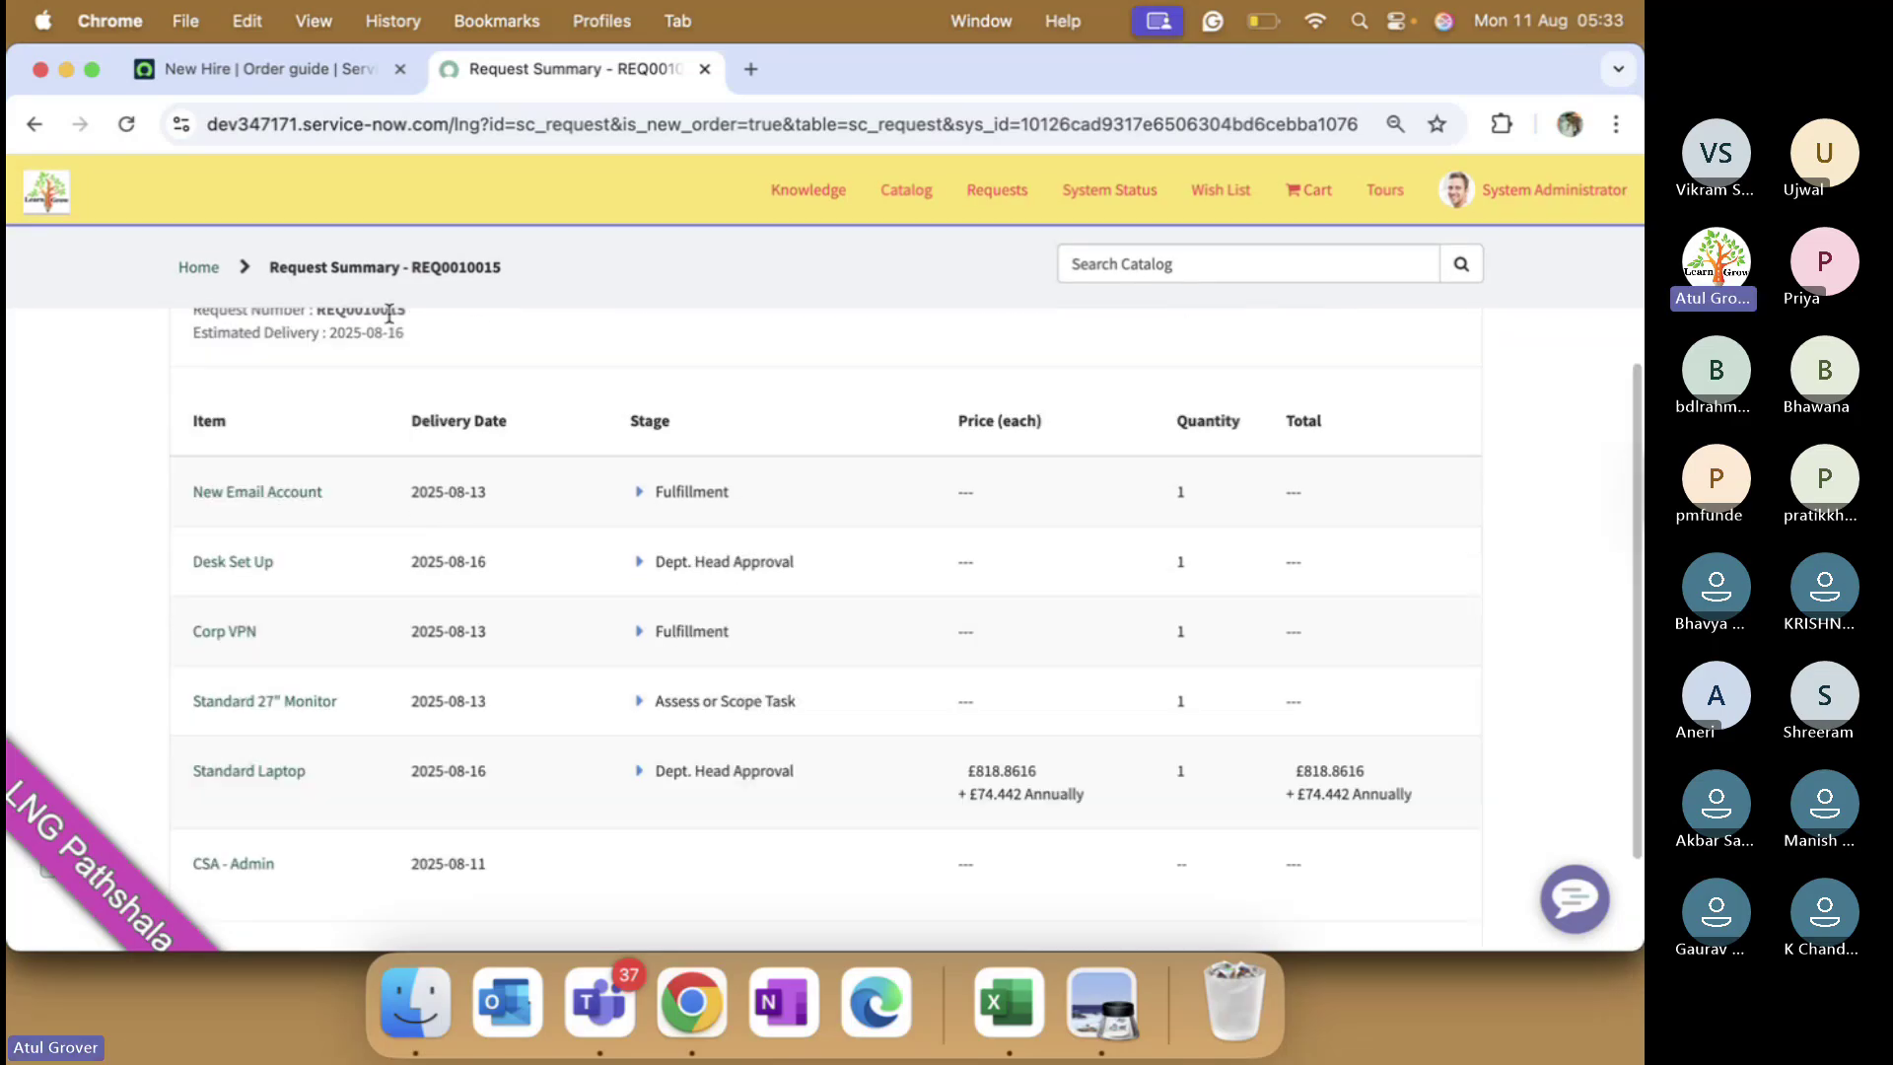
double_click(372, 376)
key("super+c")
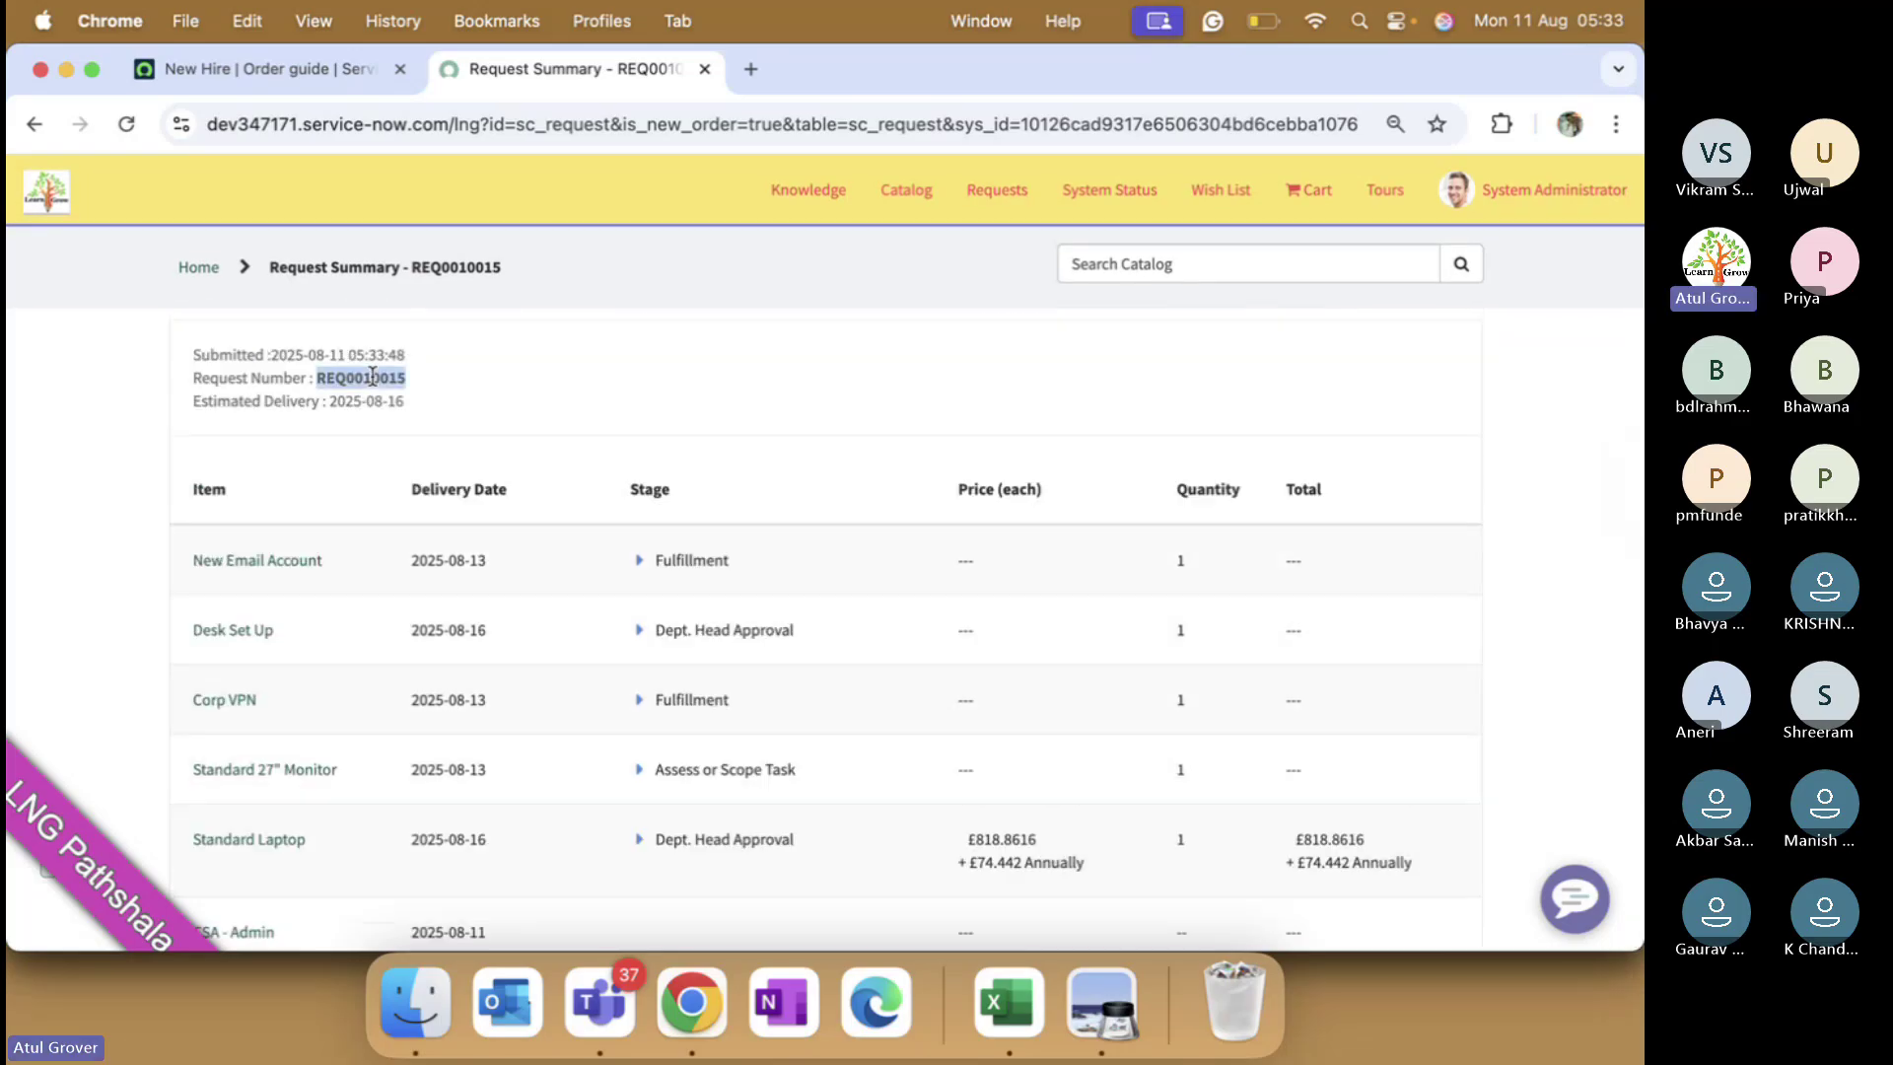
- Search globally for the copied request number from the order guide page and open the matching request to its requested items
left_click(326, 82)
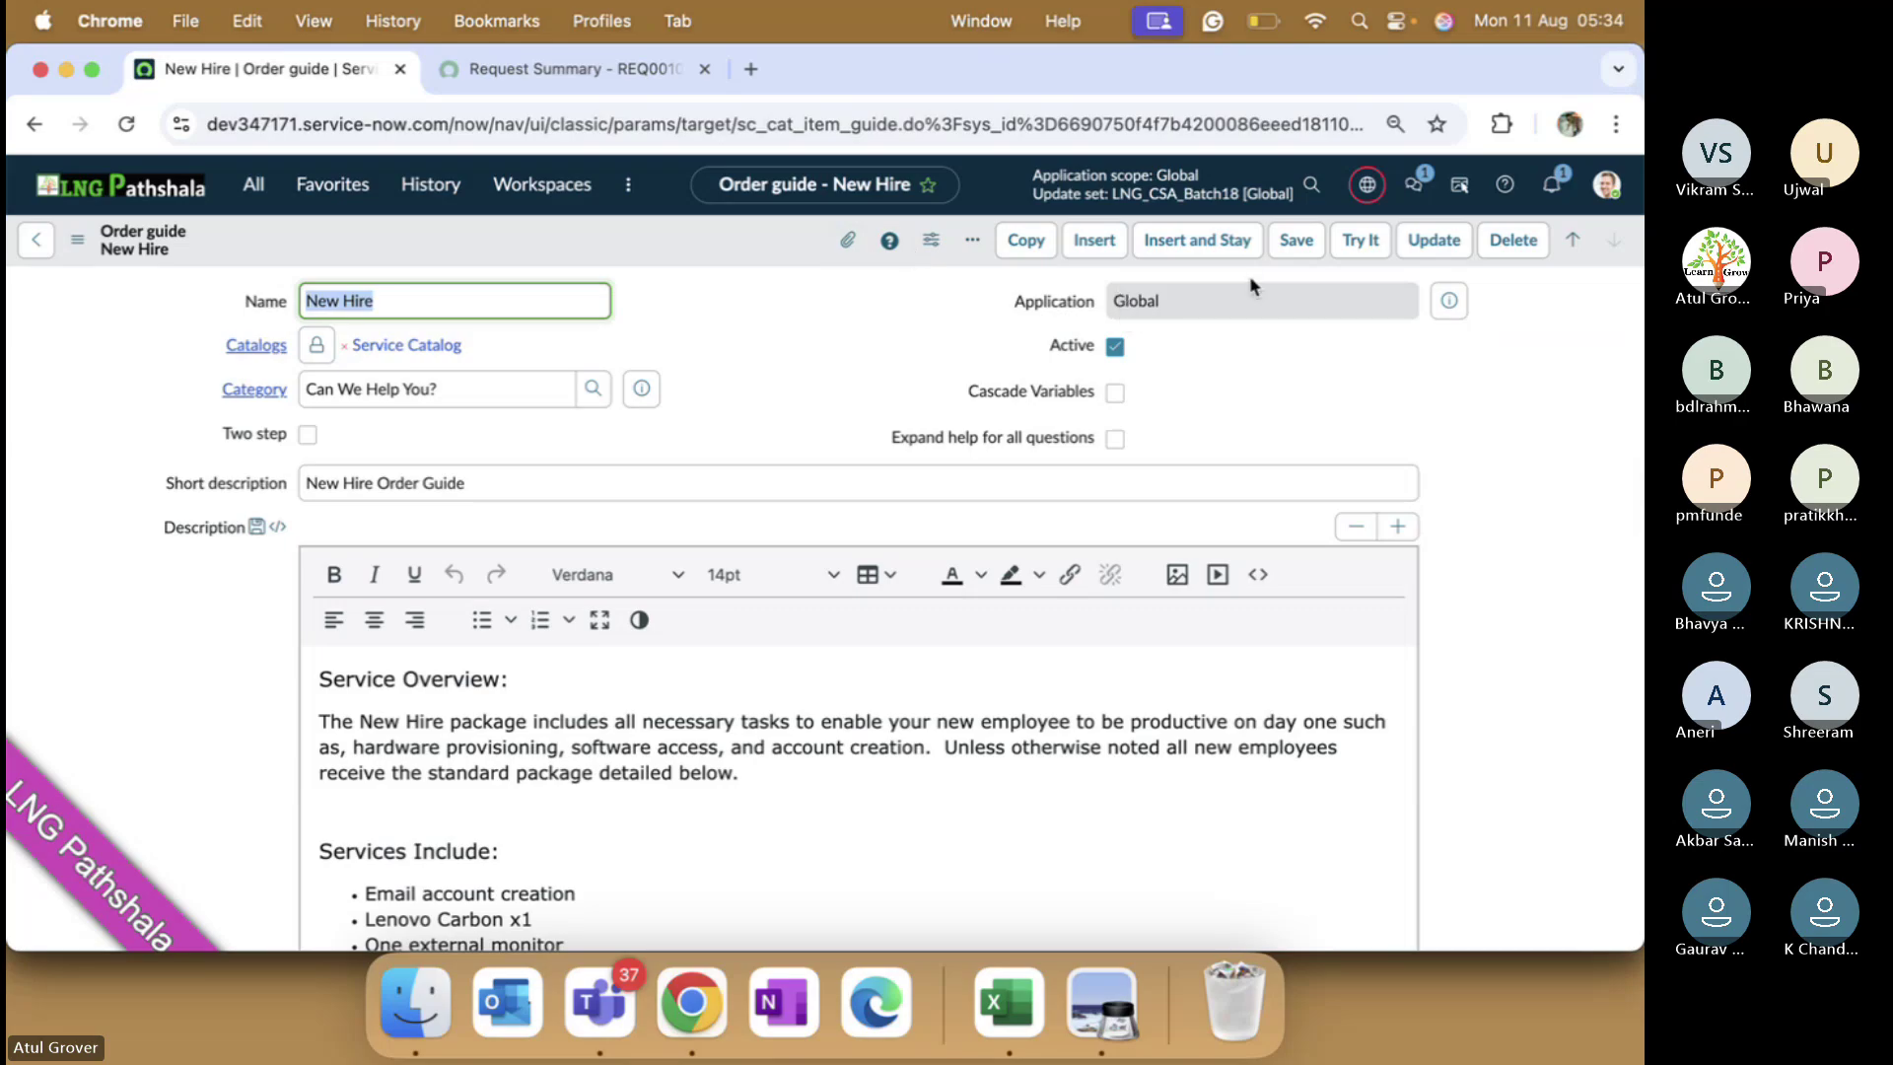
left_click(1312, 184)
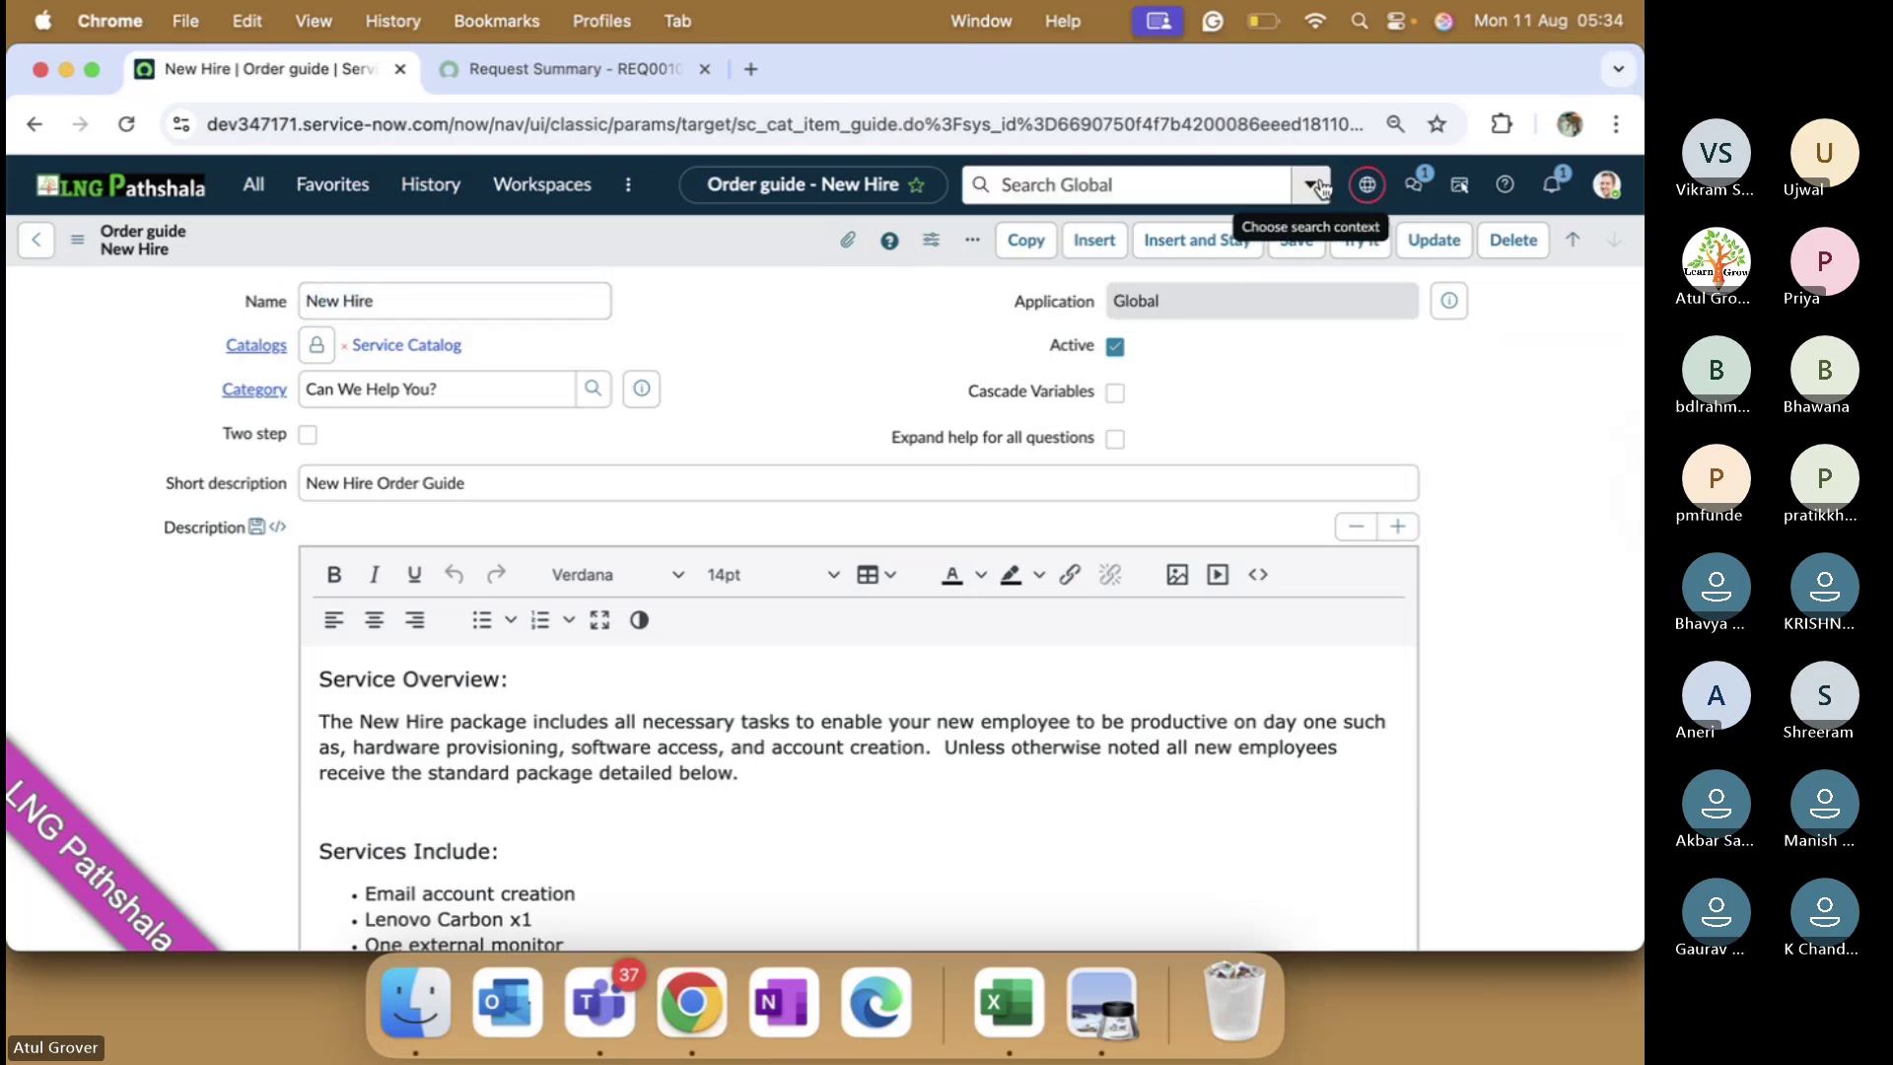
key("super+v")
key("Return")
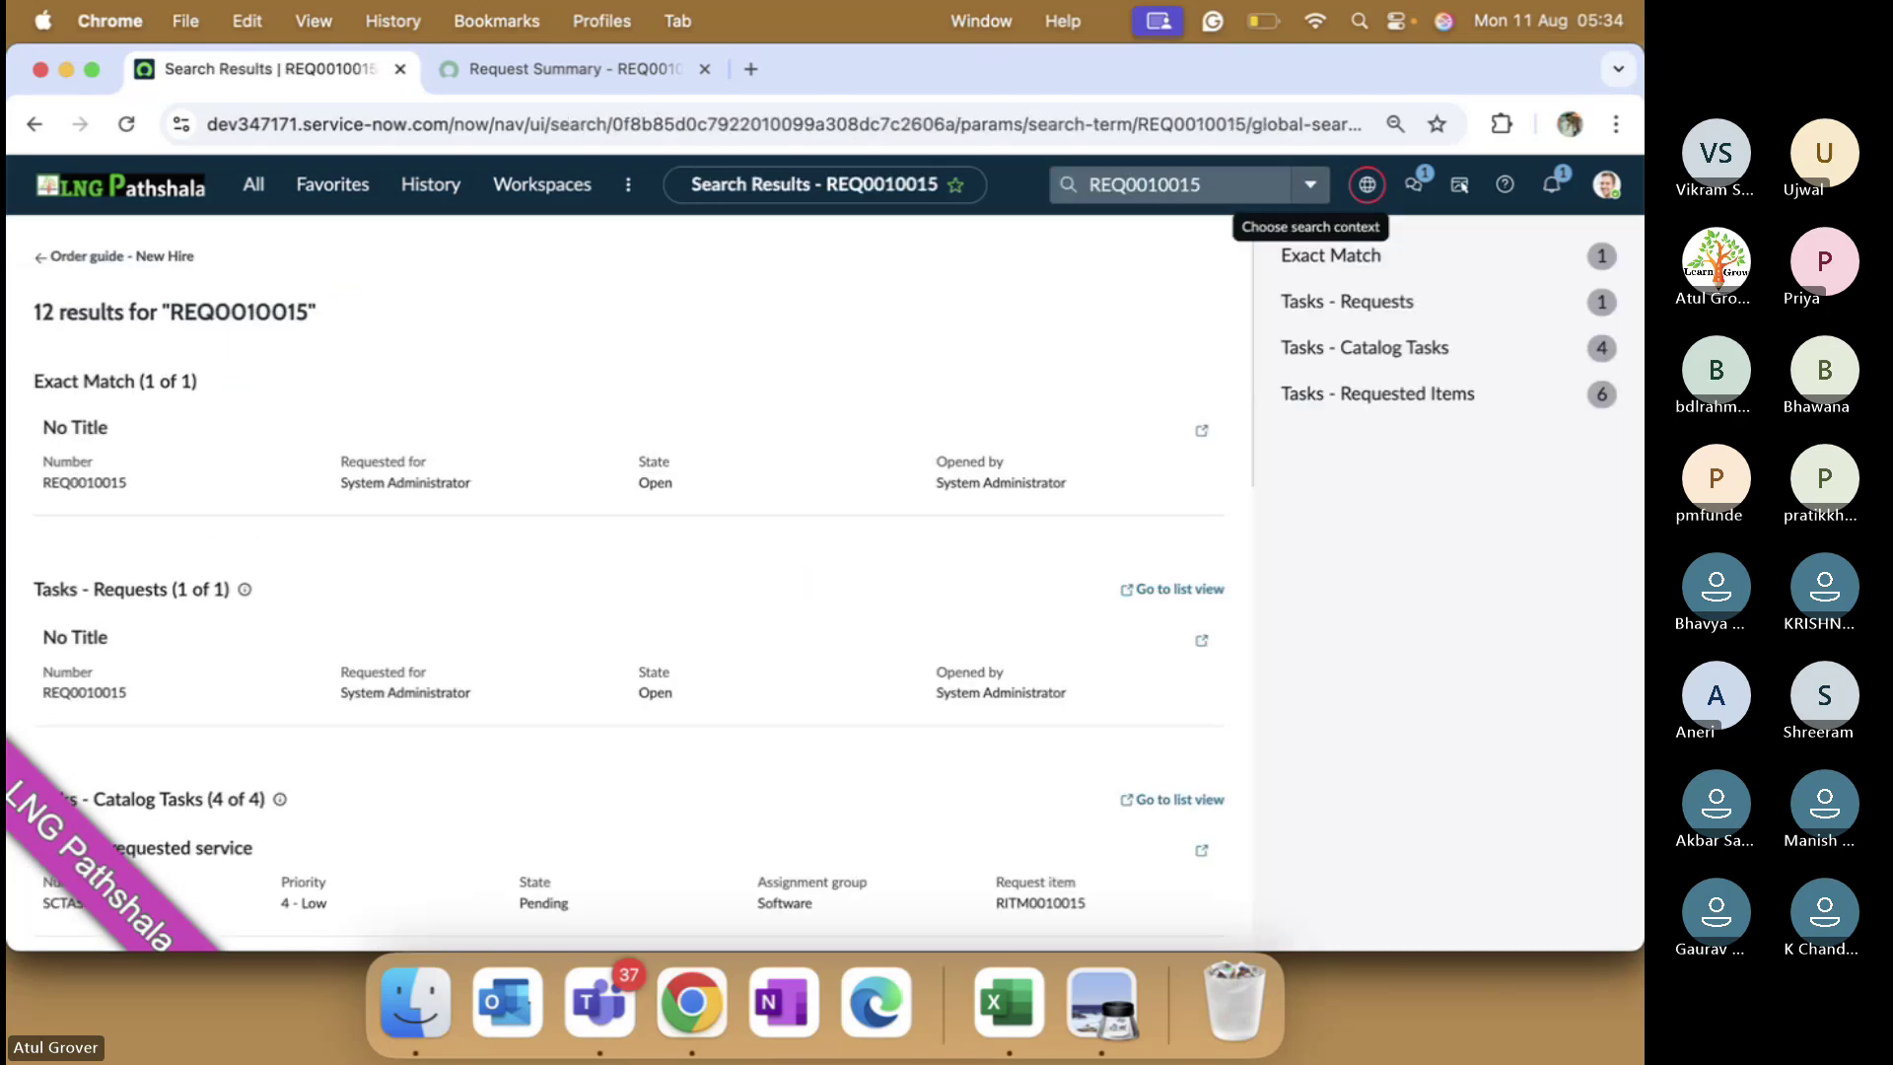
left_click(203, 507)
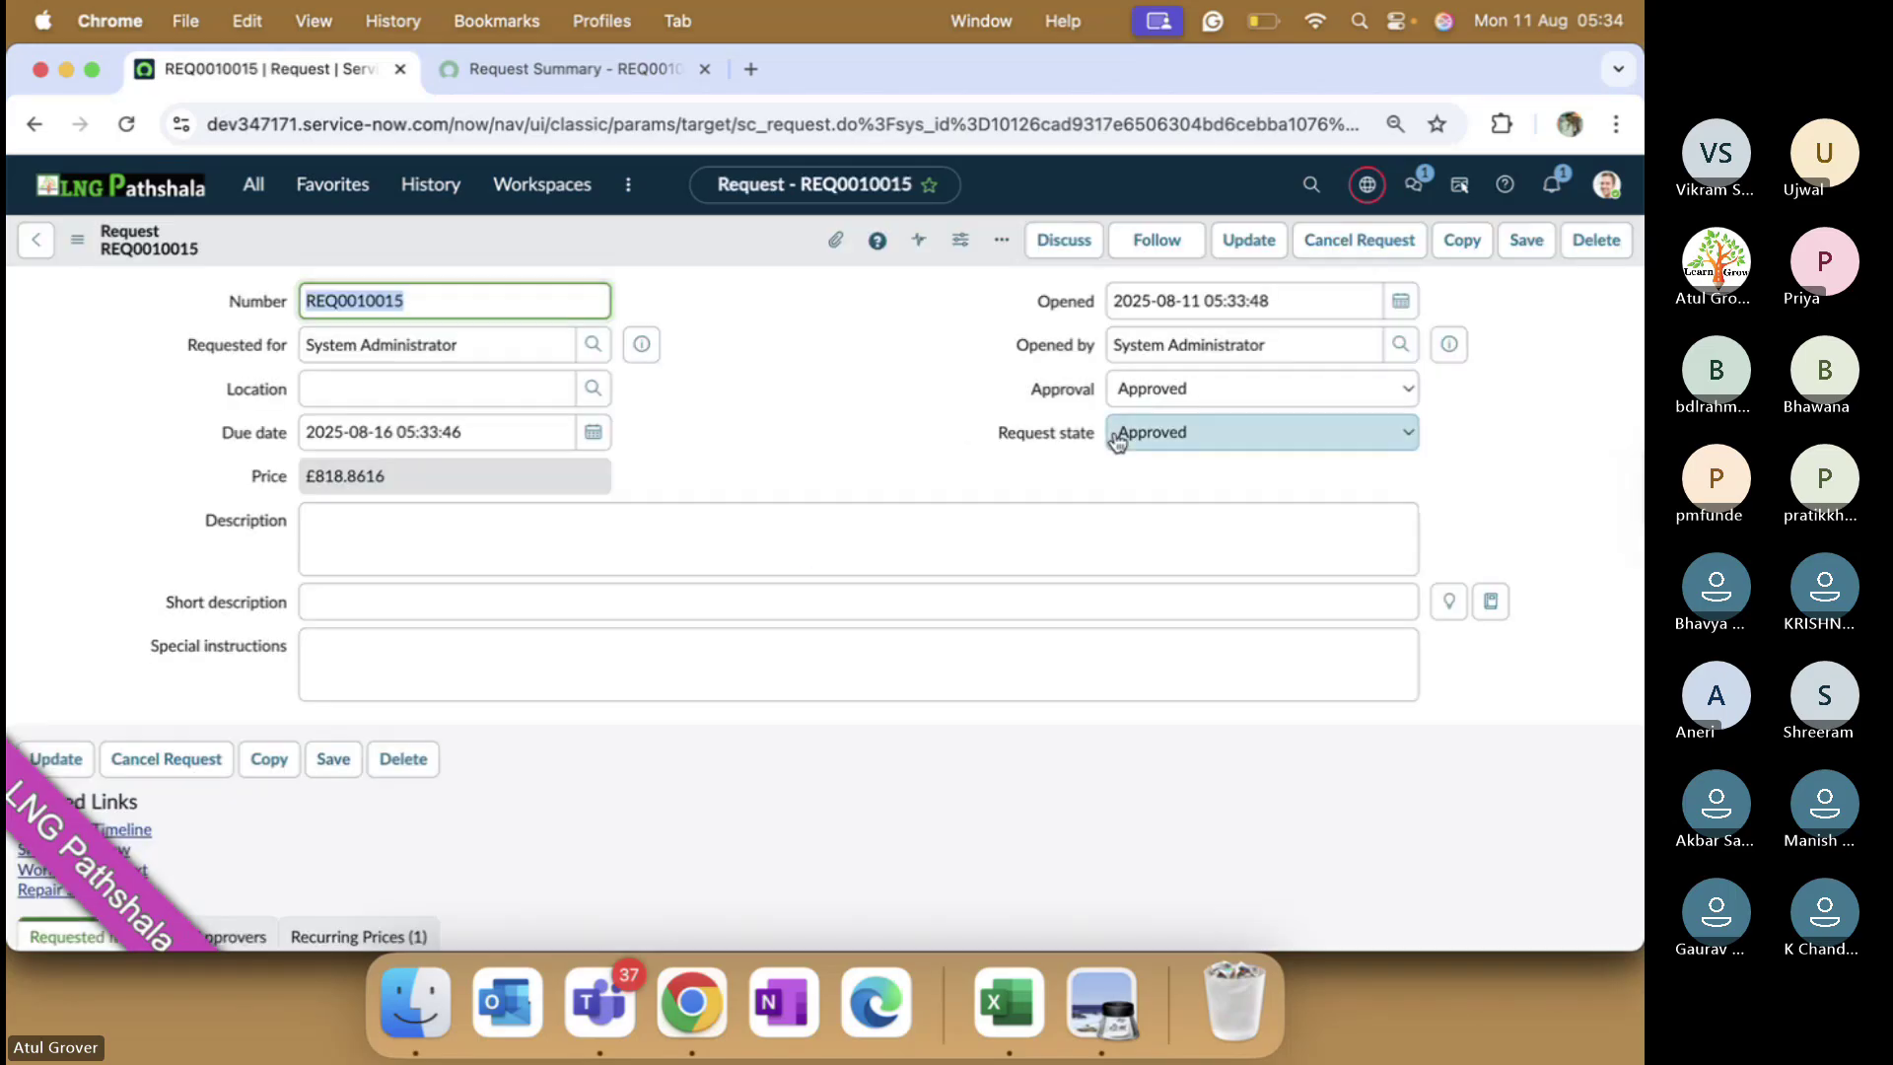
scroll(1116, 442, "down", 6)
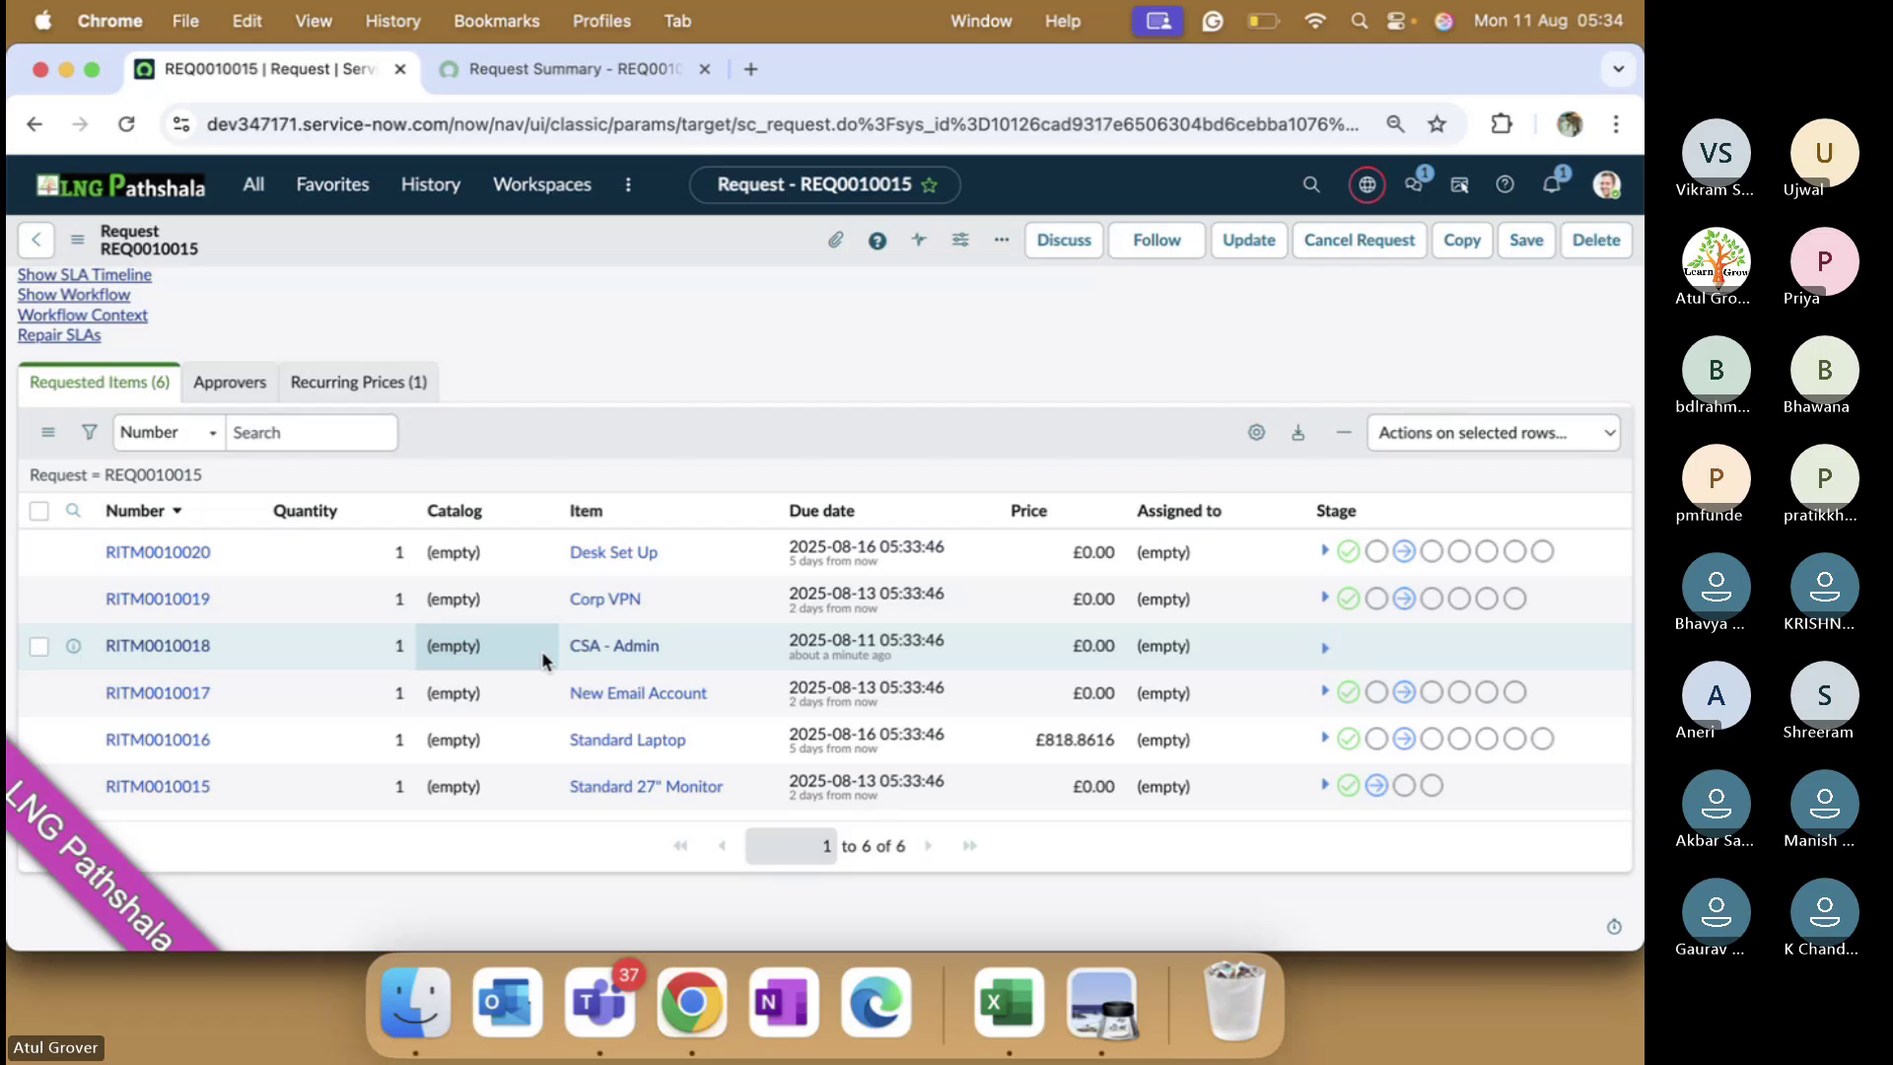
key("super+Tab")
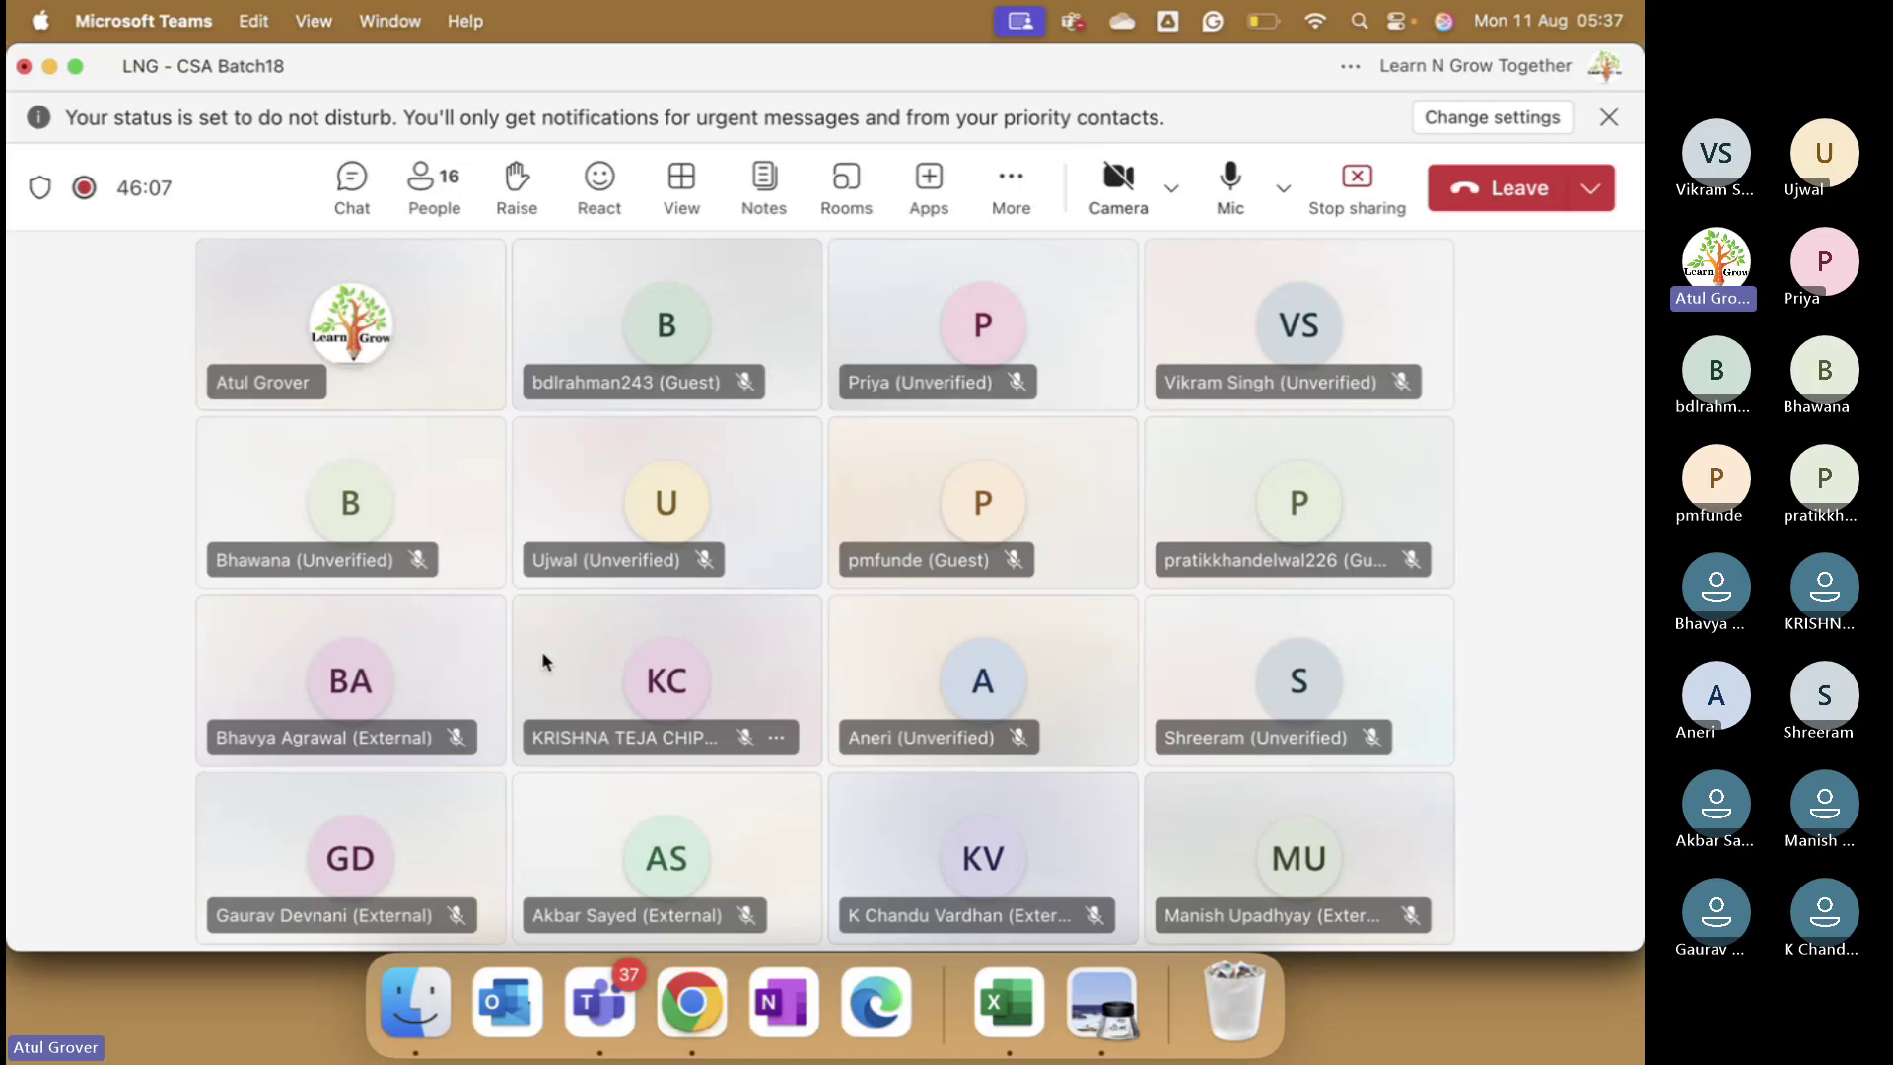
key("super+Tab")
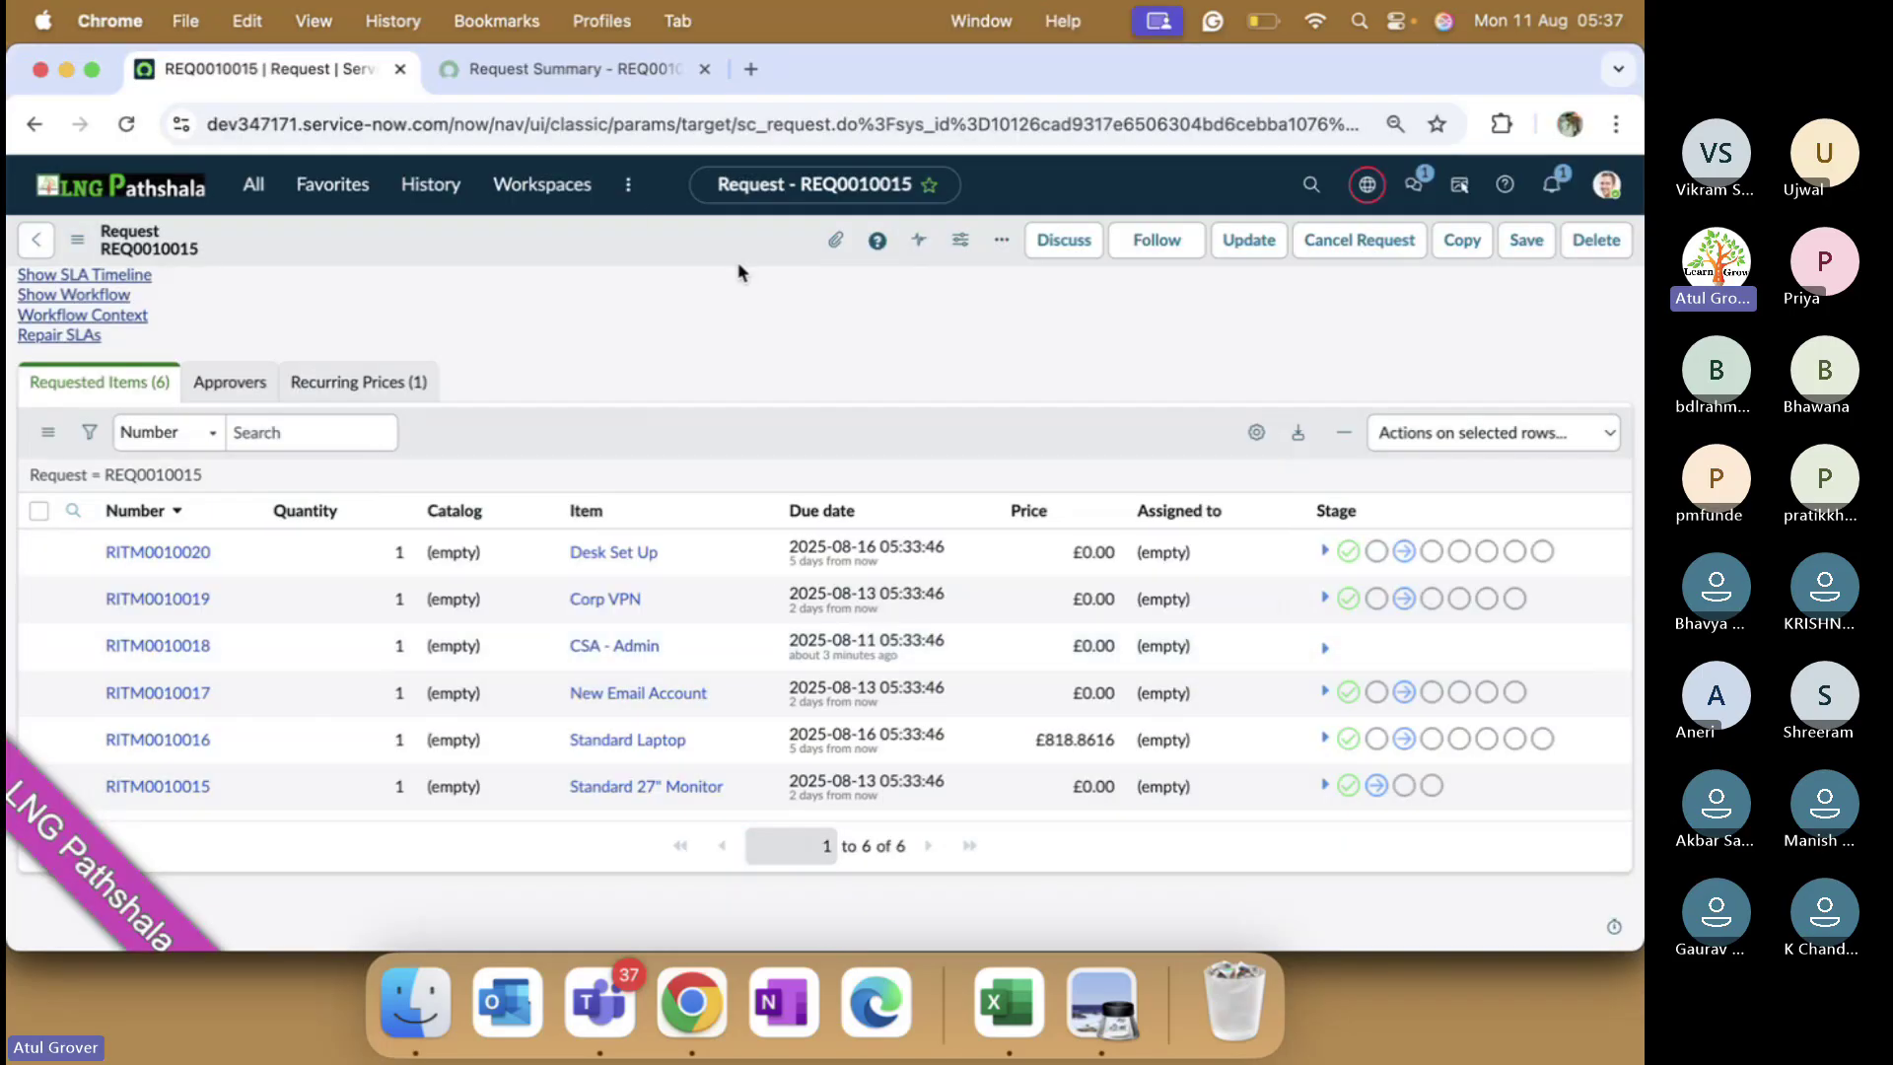
- Return to the service portal's catalog and browse the Can We Help You? category
left_click(618, 81)
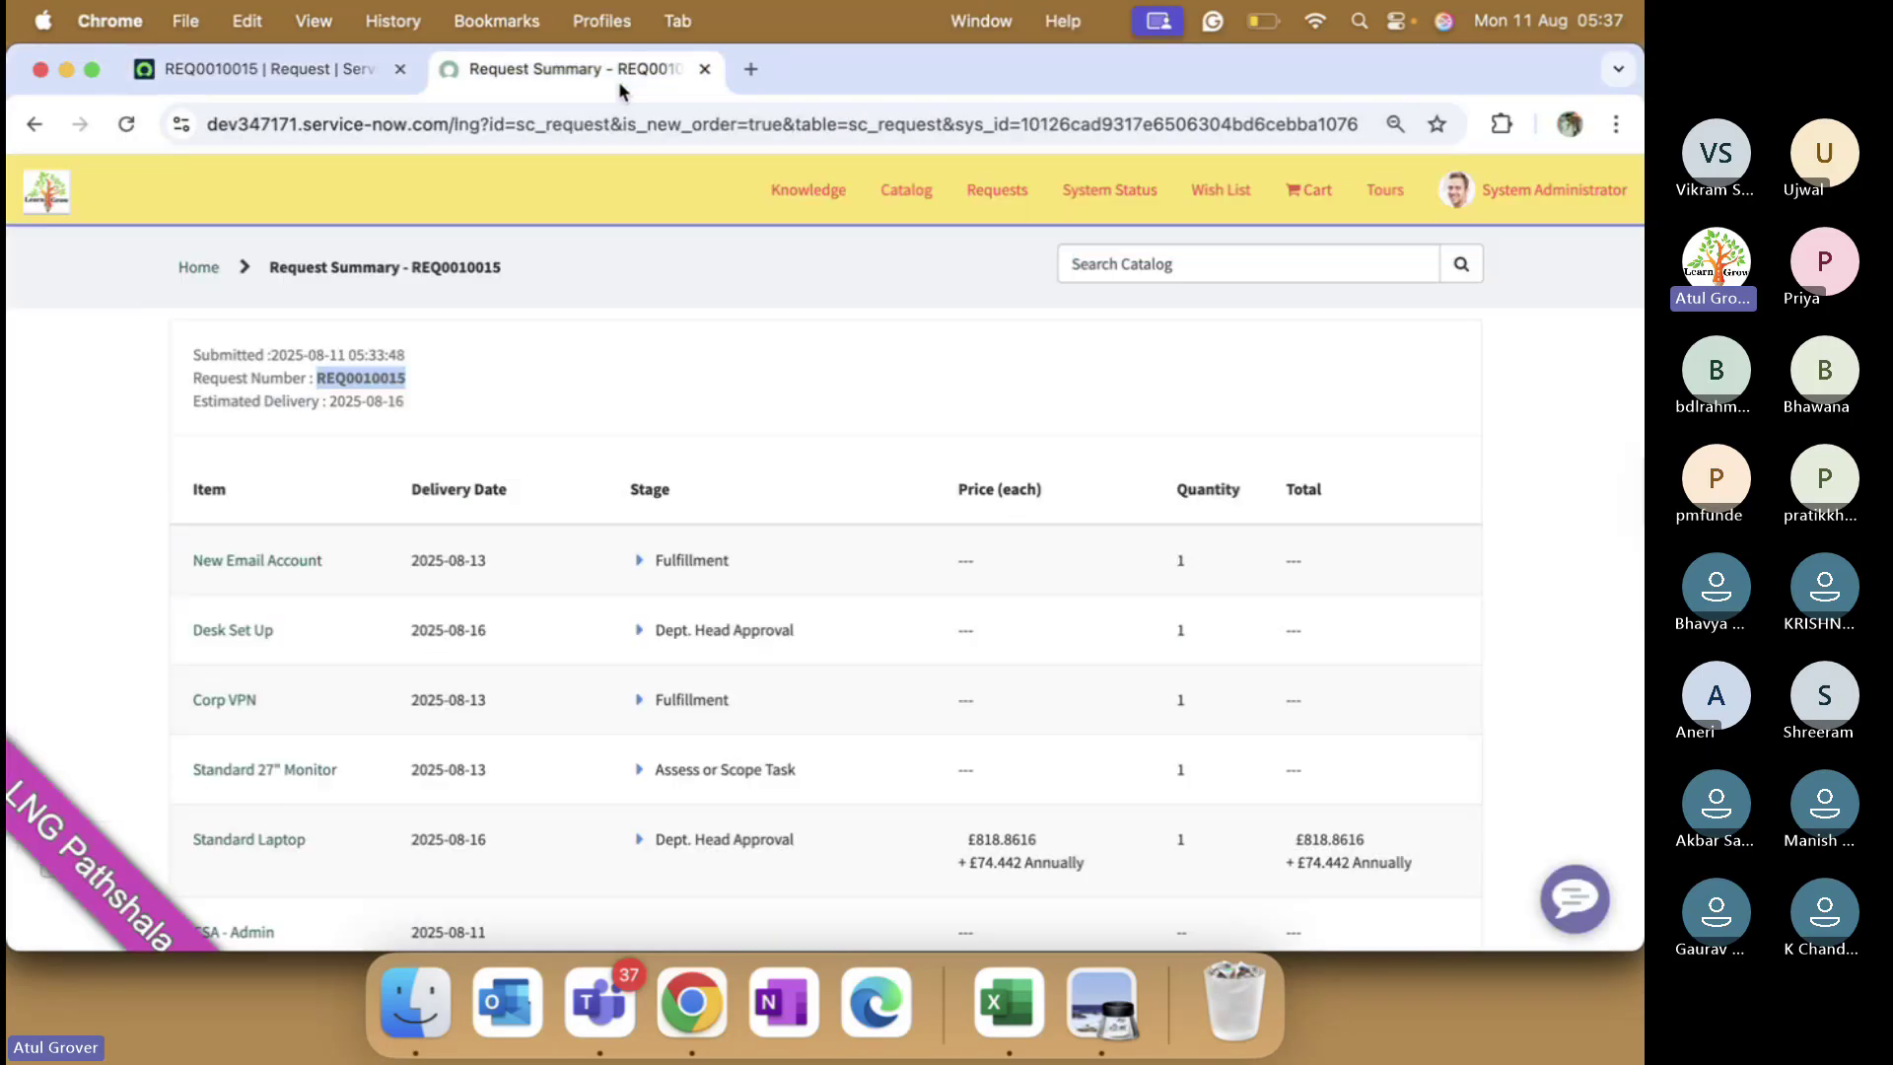
left_click(807, 189)
left_click(904, 202)
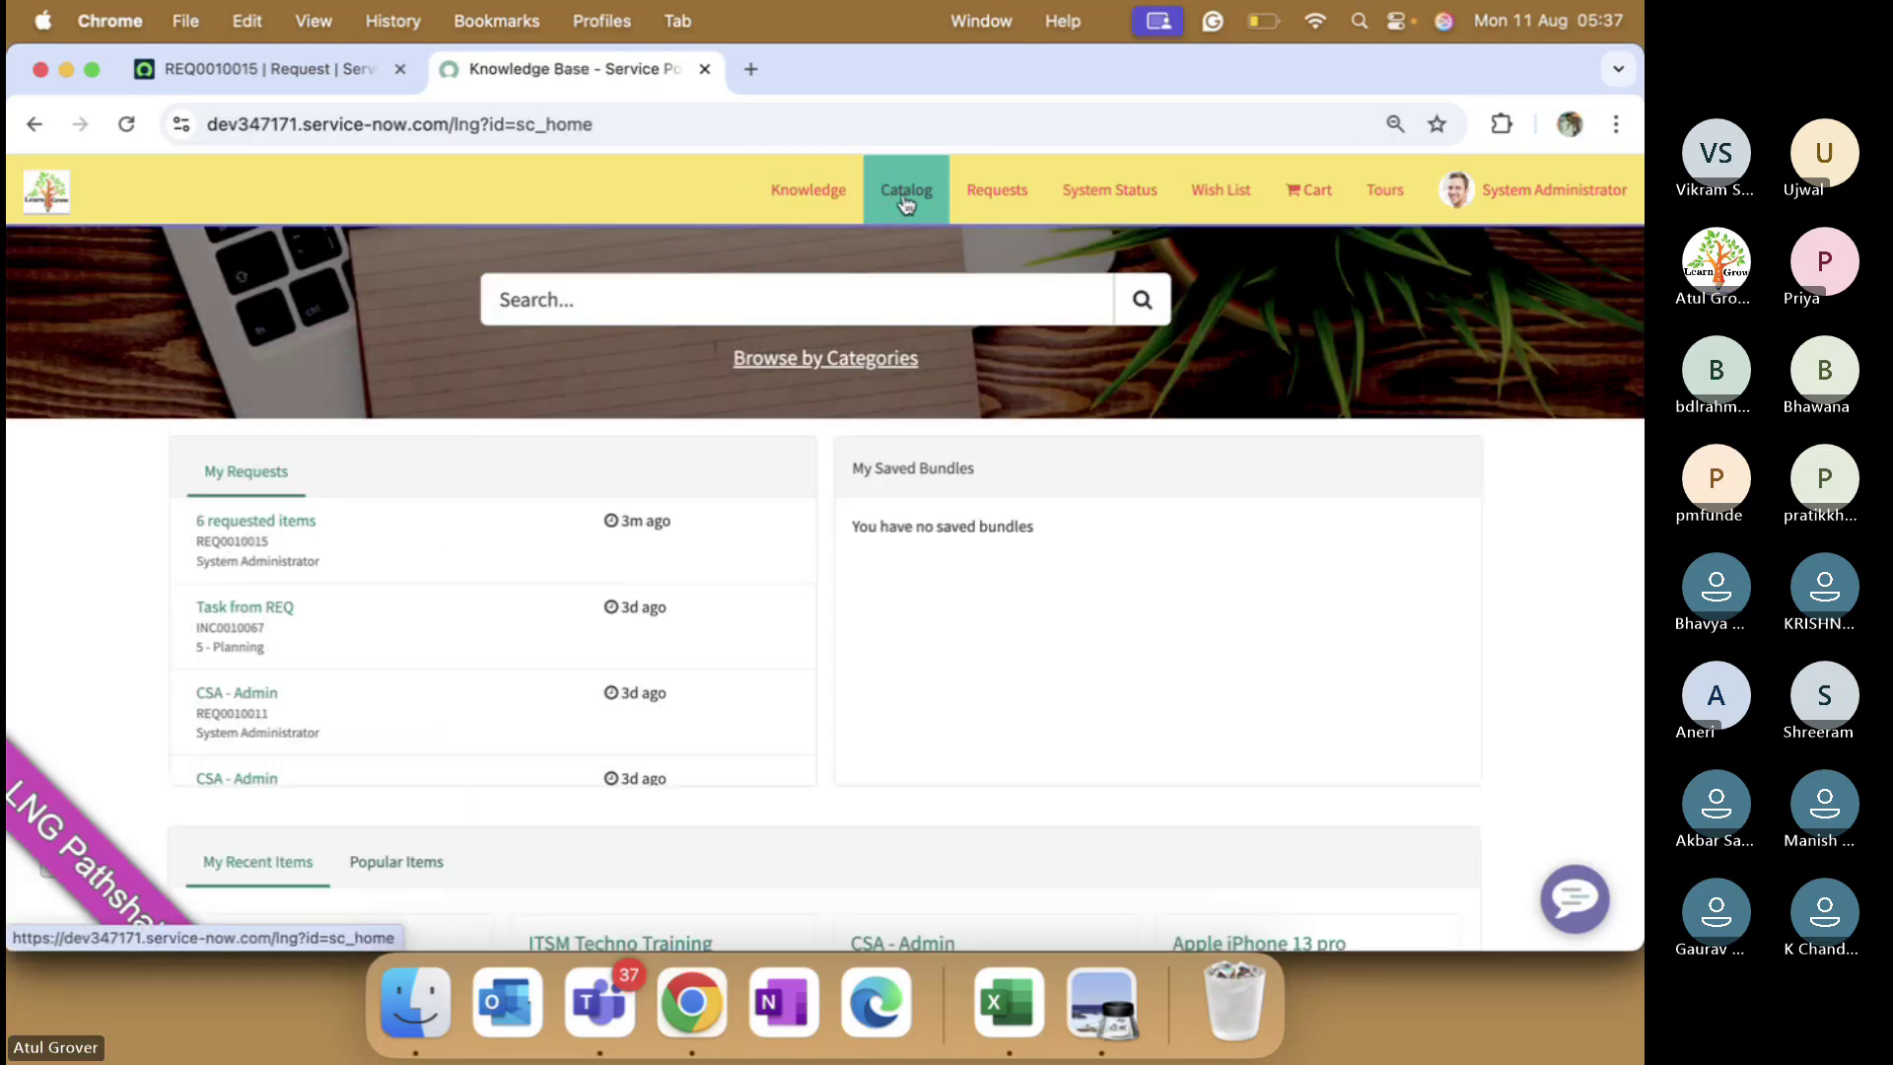
left_click(815, 360)
left_click(286, 584)
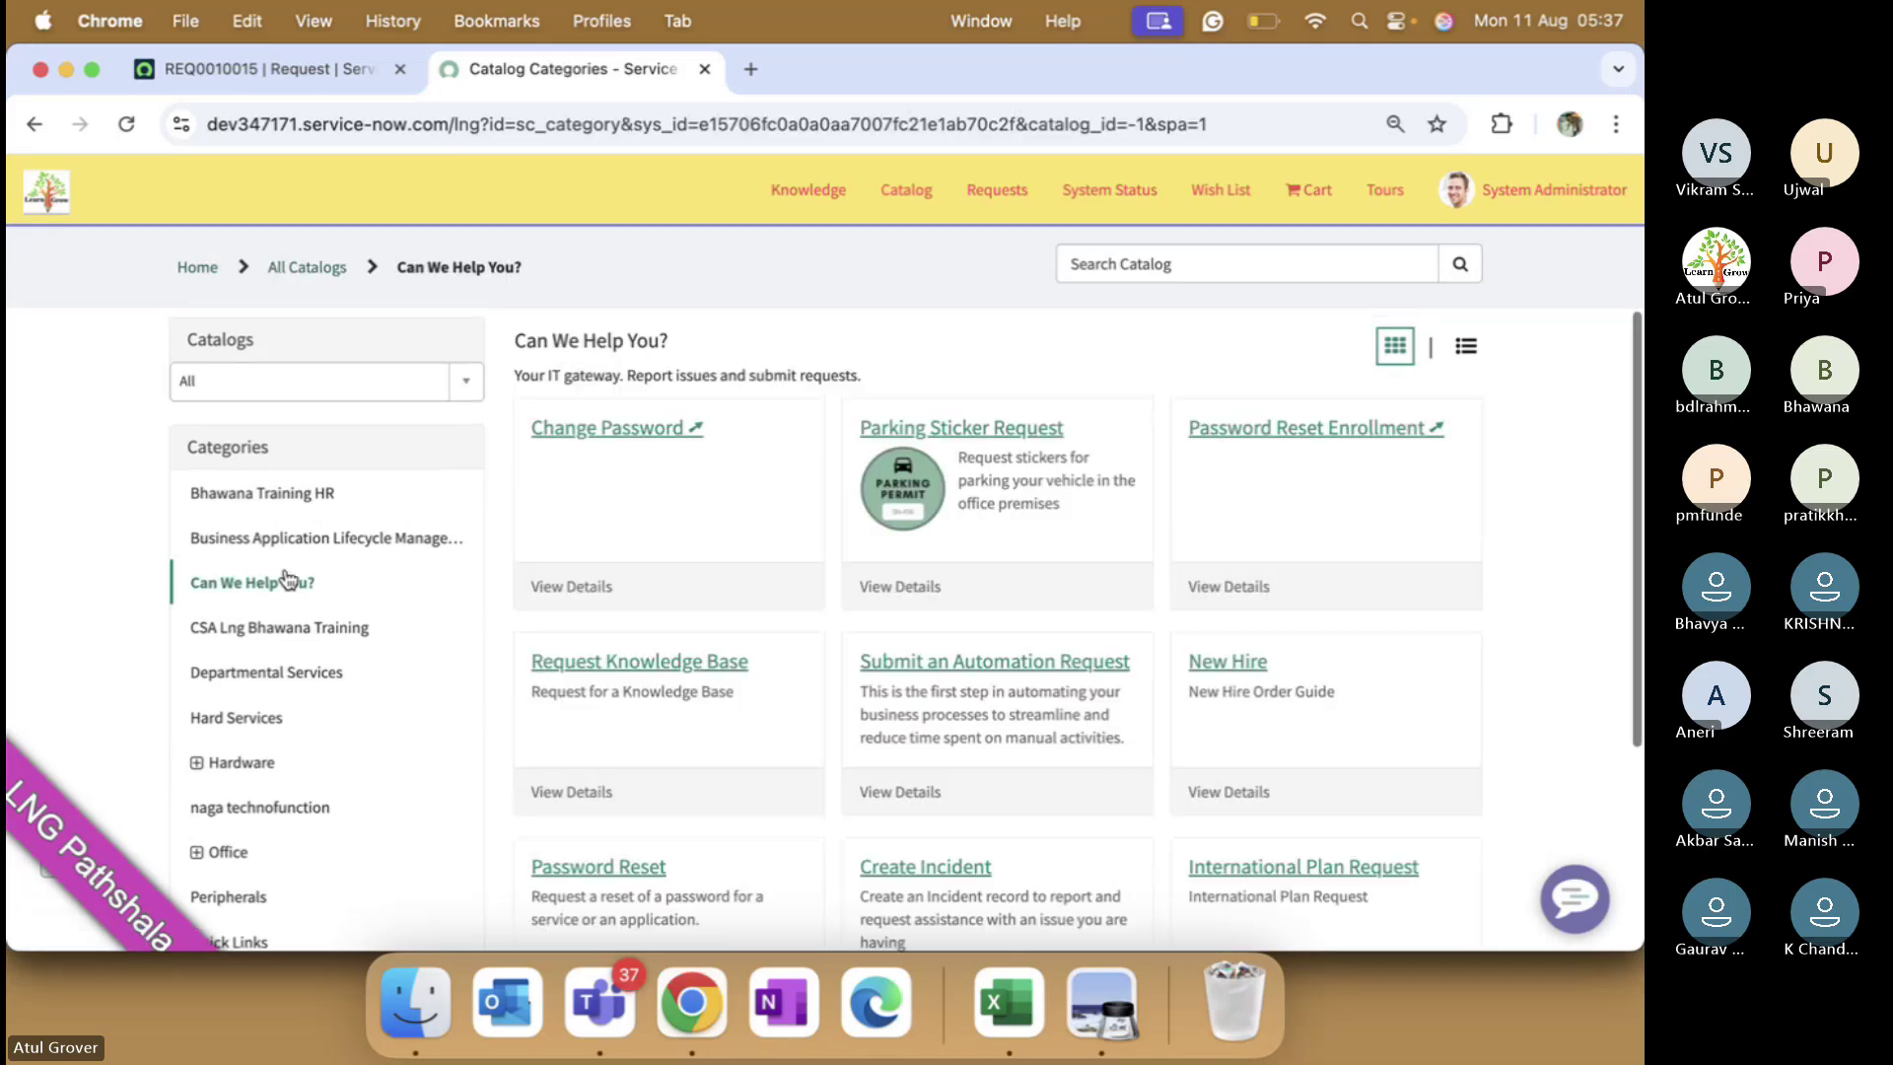
scroll(718, 689, "down", 5)
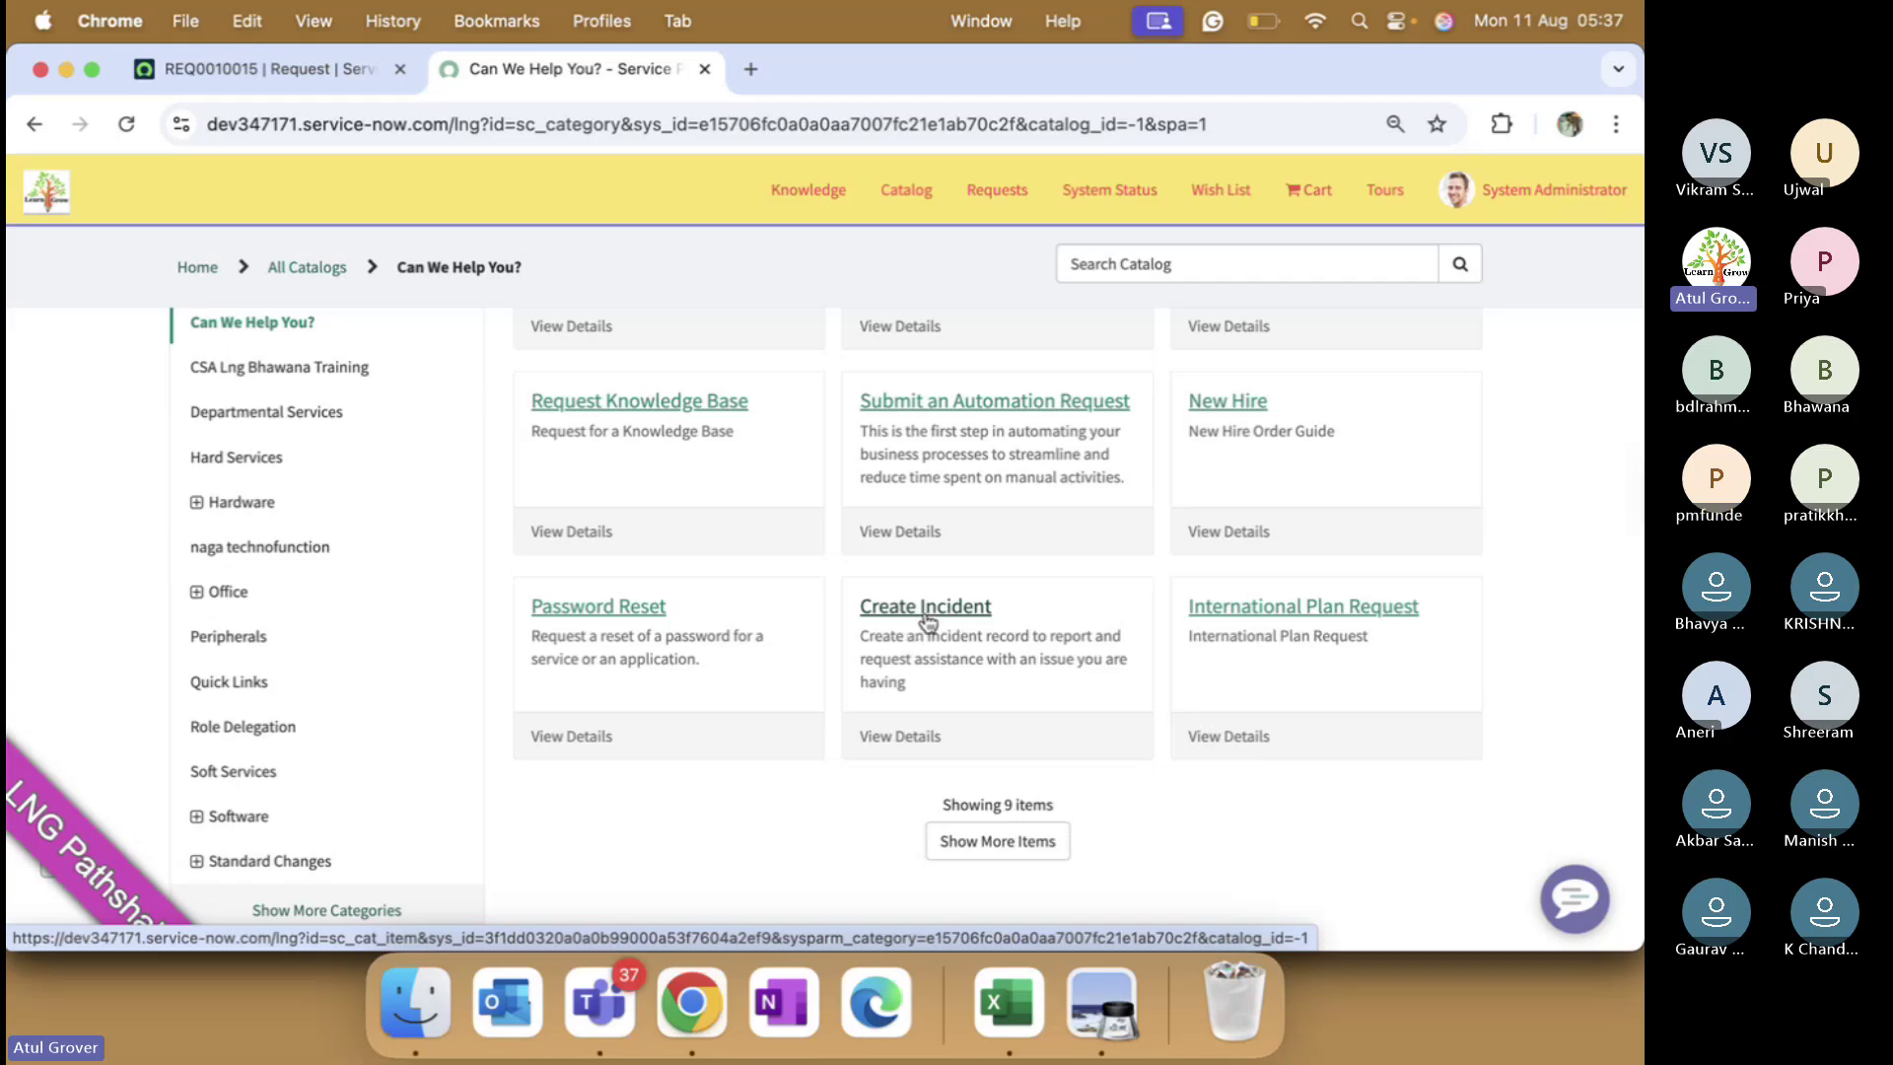
- Browse the catalog items under Office, Quick Links, and Hardware's Cables and Adapters
left_click(235, 594)
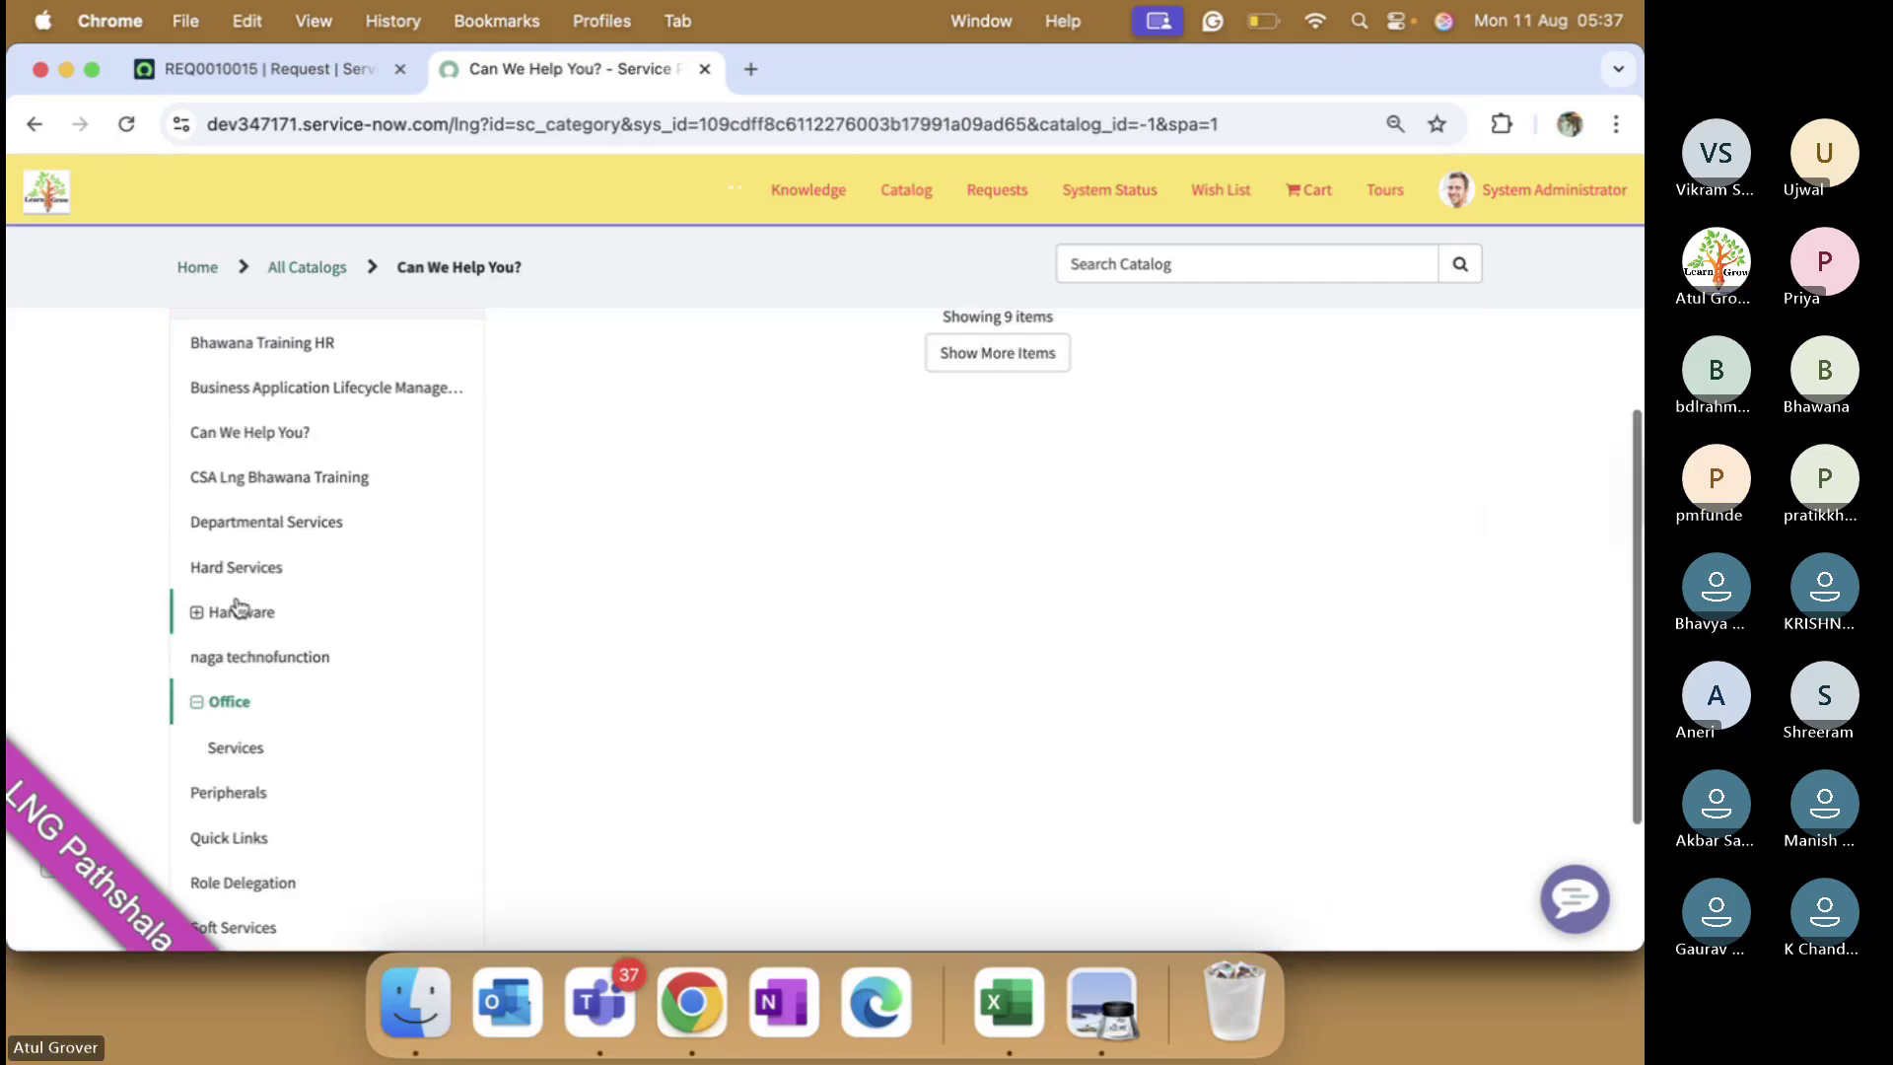
scroll(697, 702, "down", 3)
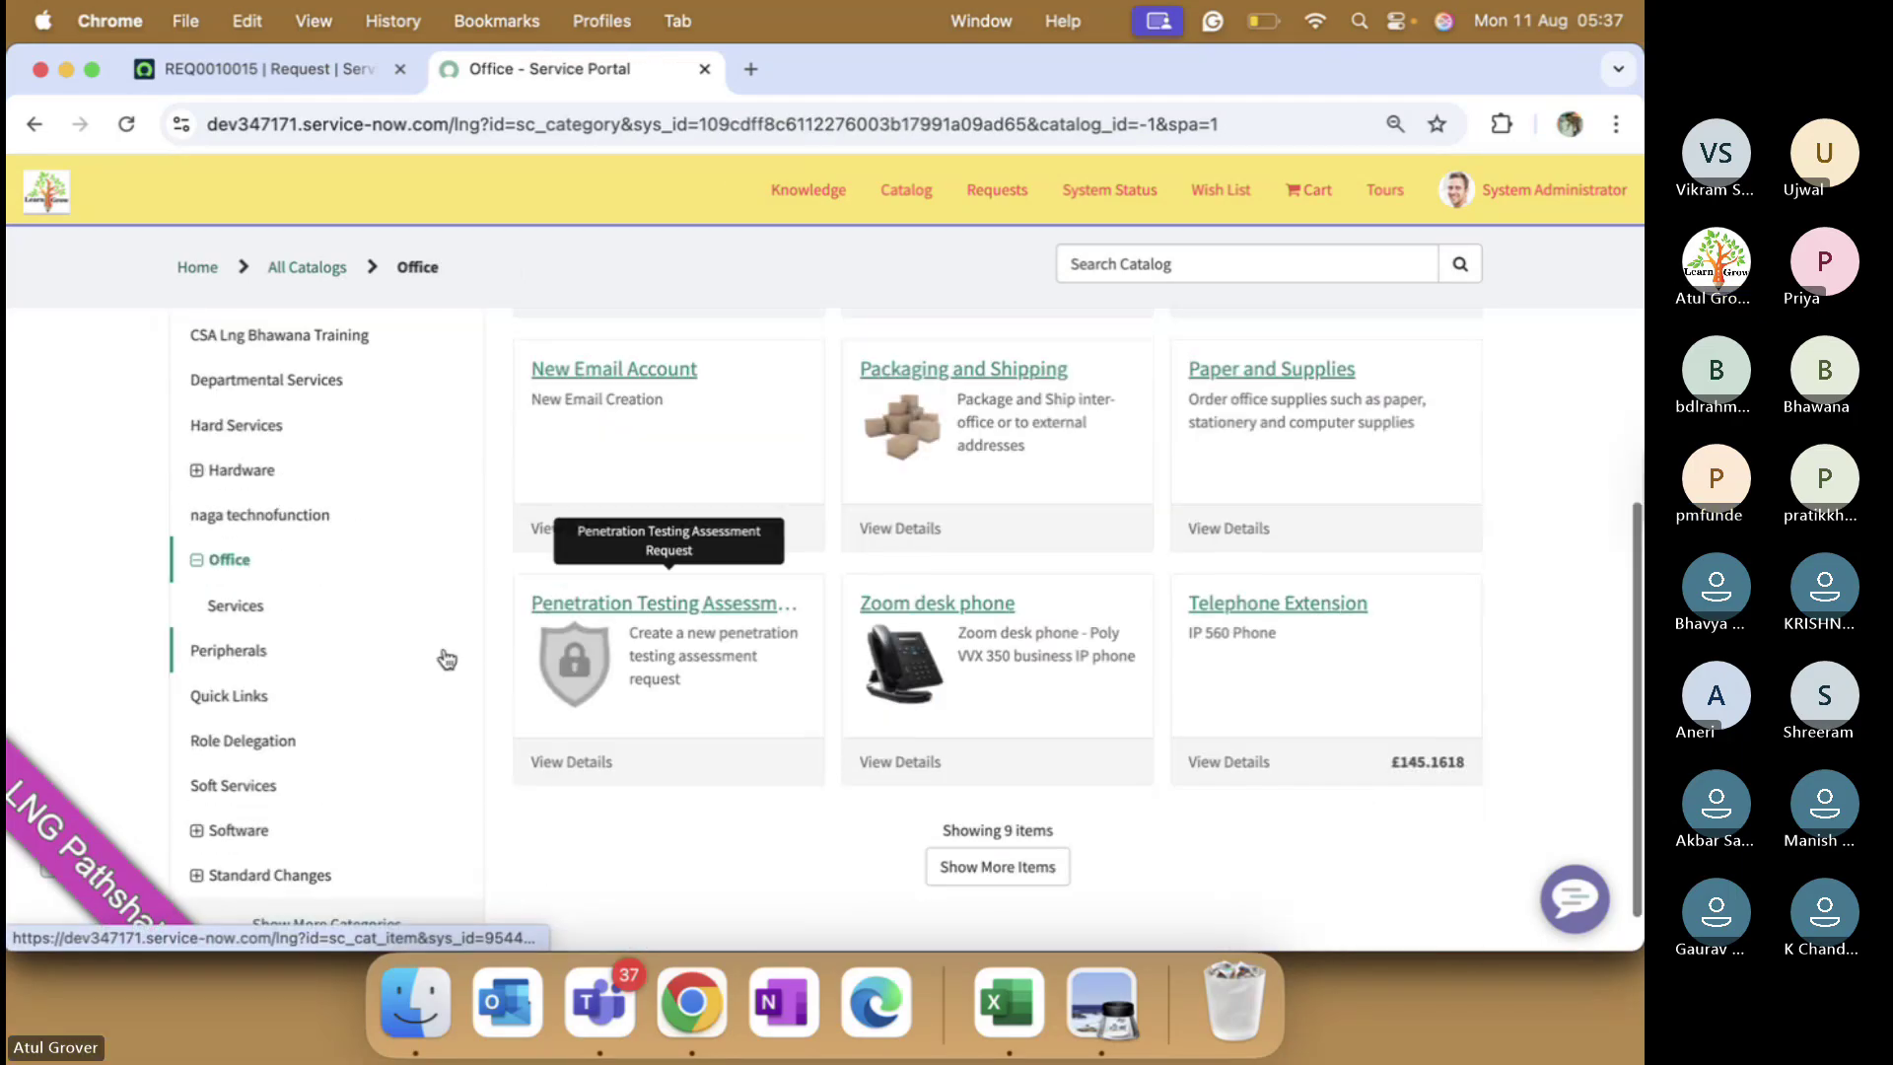
left_click(272, 697)
scroll(274, 778, "down", 5)
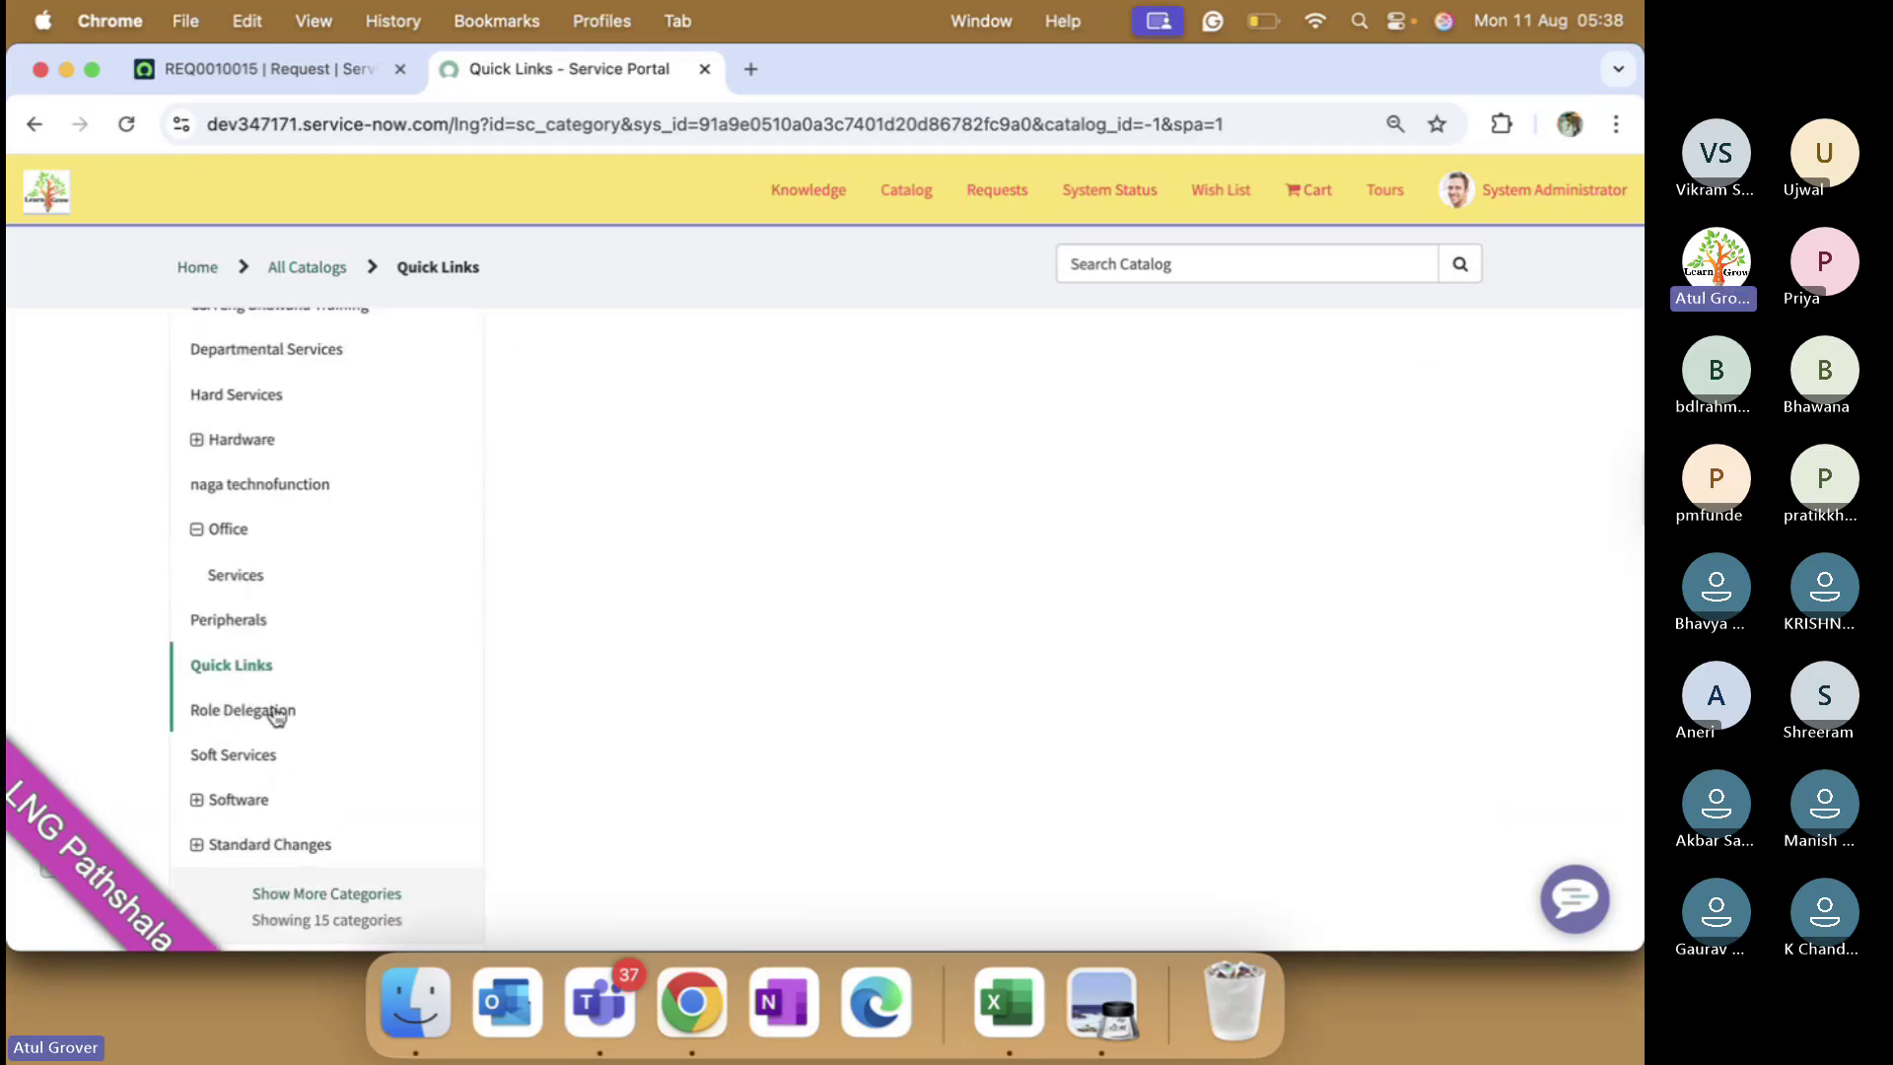
scroll(323, 650, "up", 2)
left_click(198, 621)
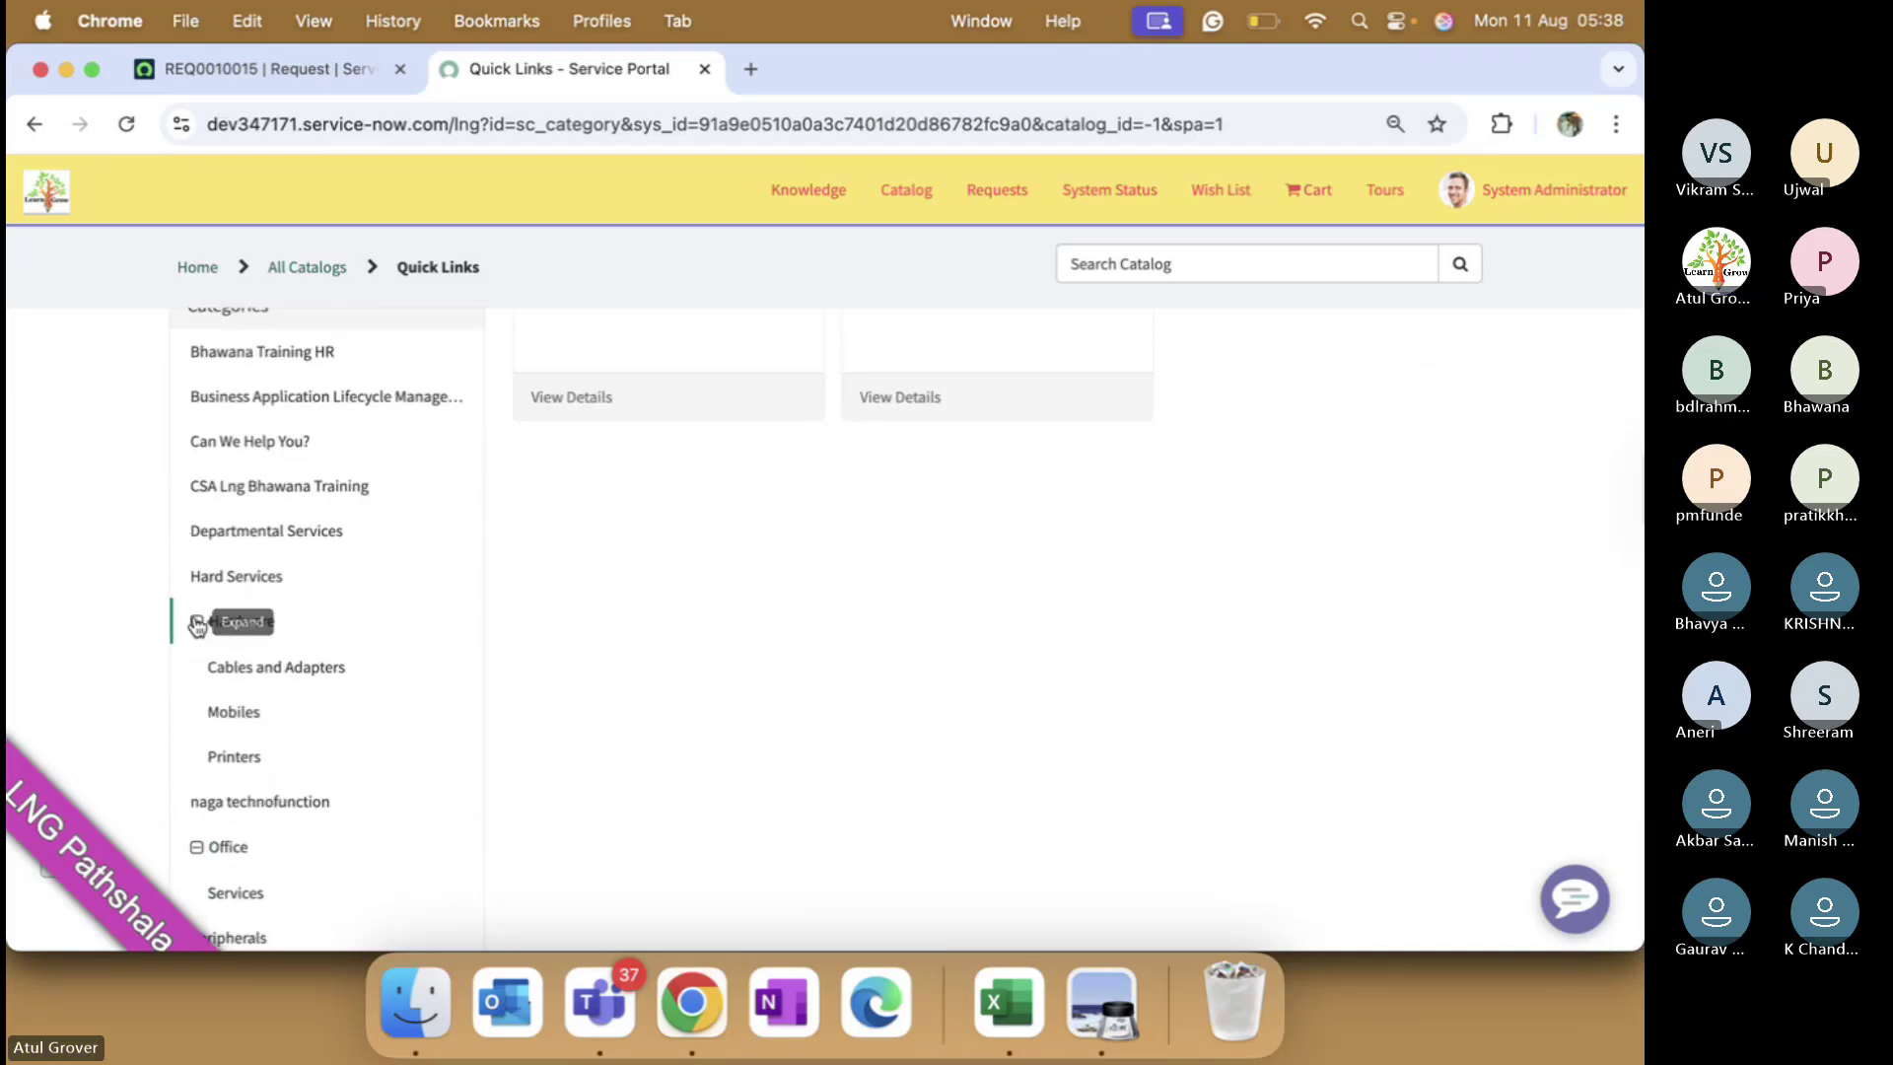
left_click(283, 676)
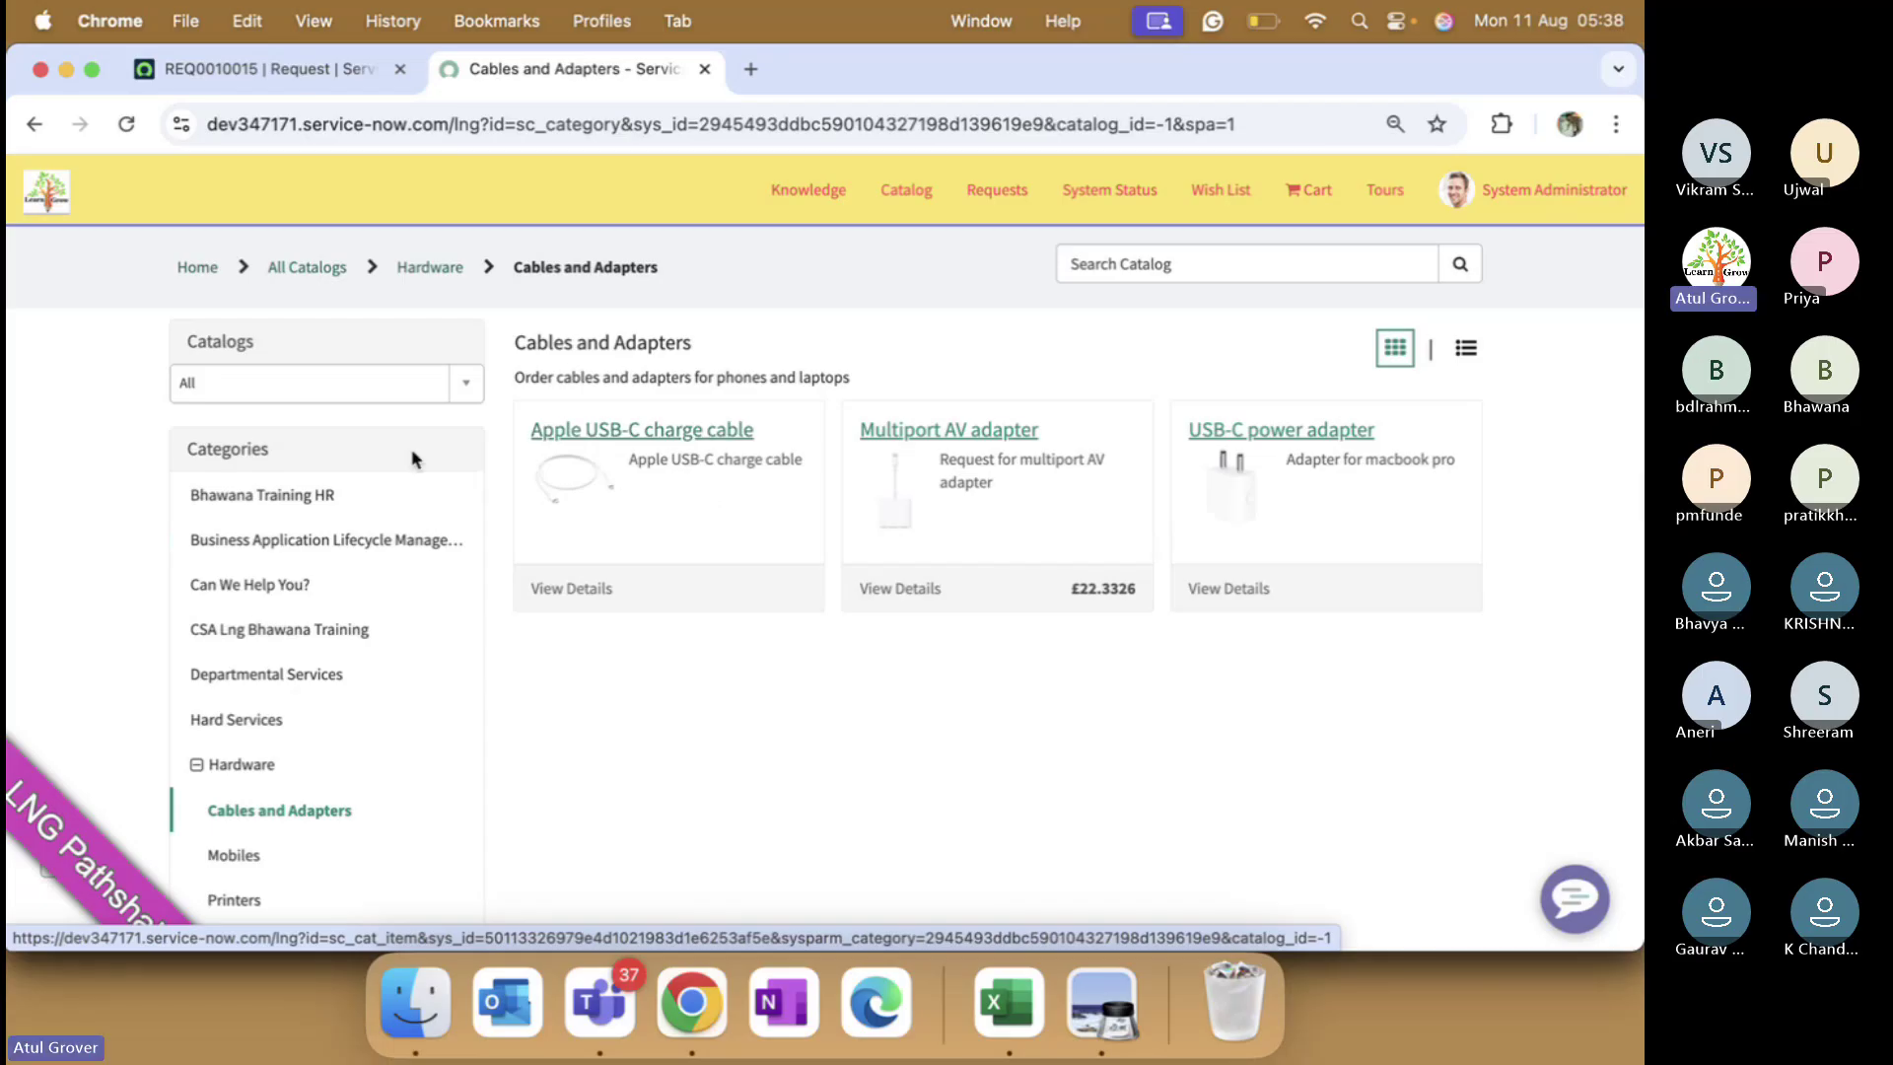
- Open the Create Incident item from the Can We Help You? category
left_click(254, 586)
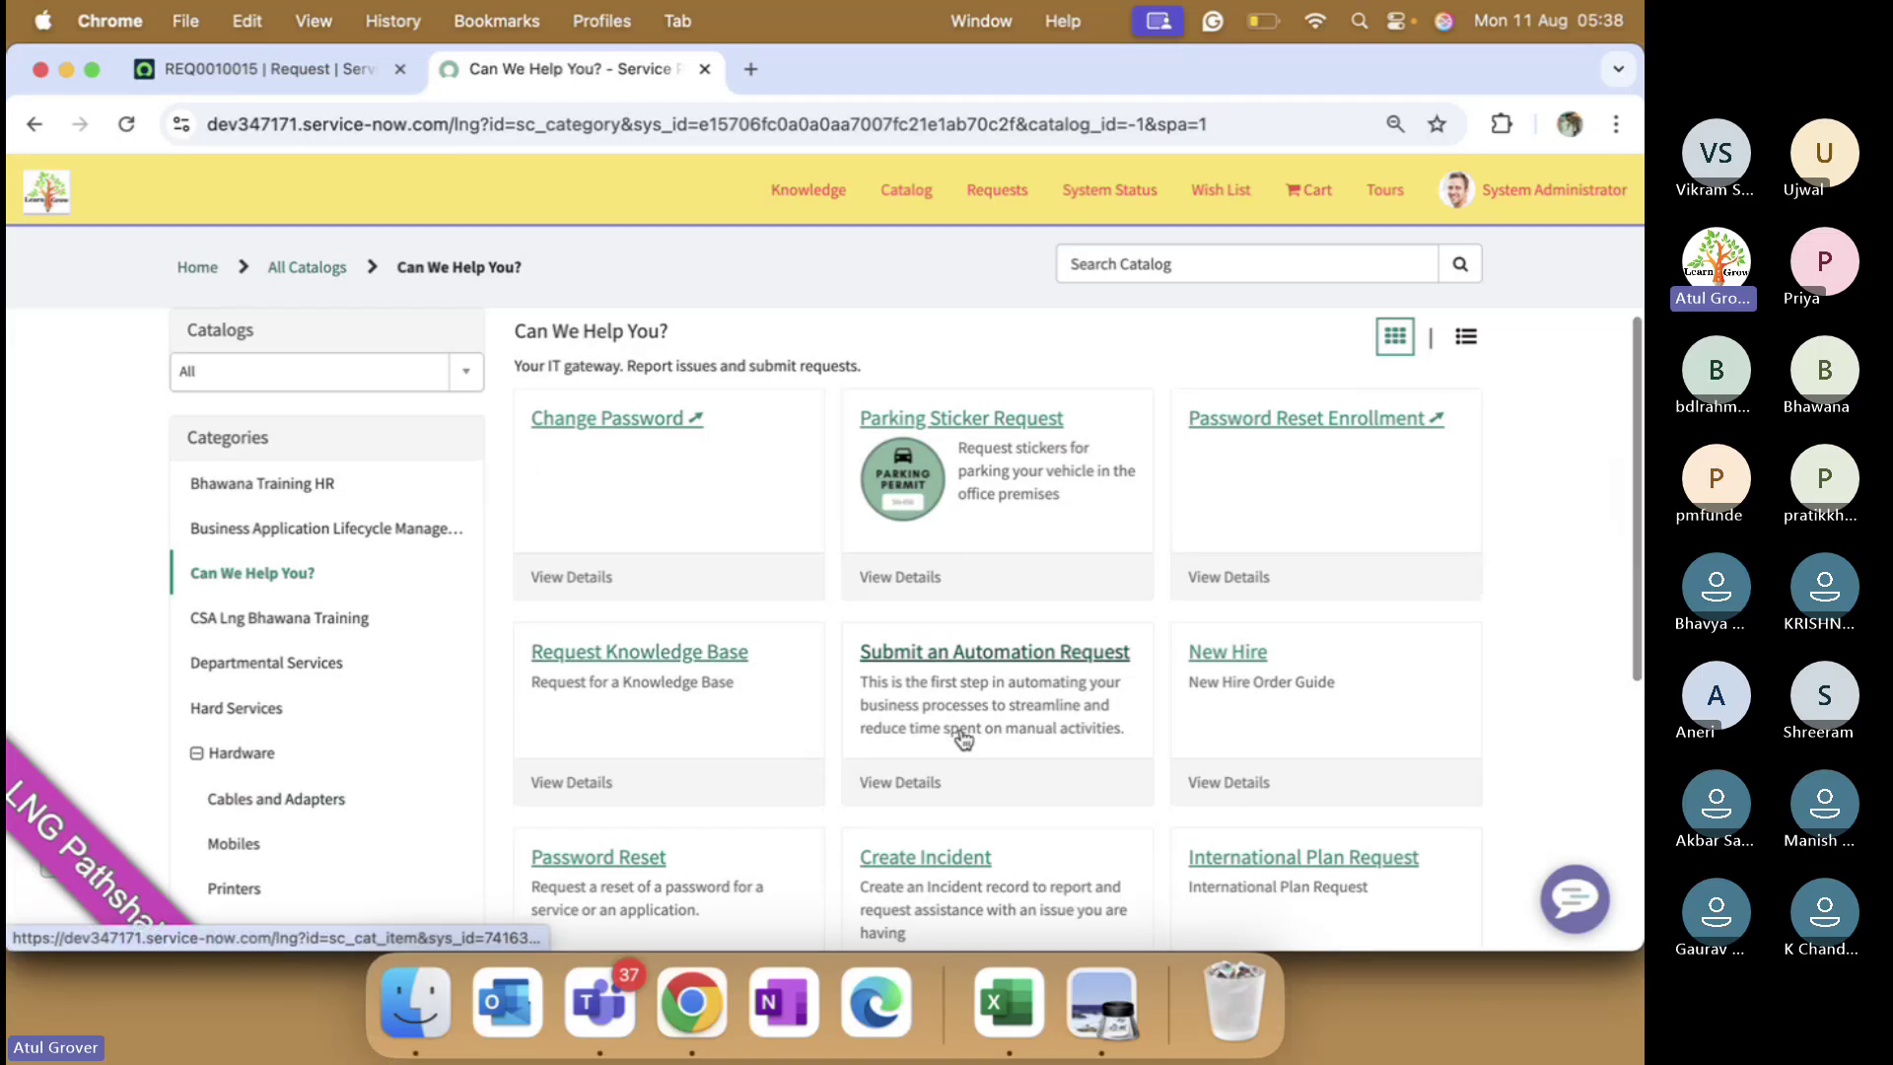
scroll(961, 733, "down", 3)
left_click(941, 624)
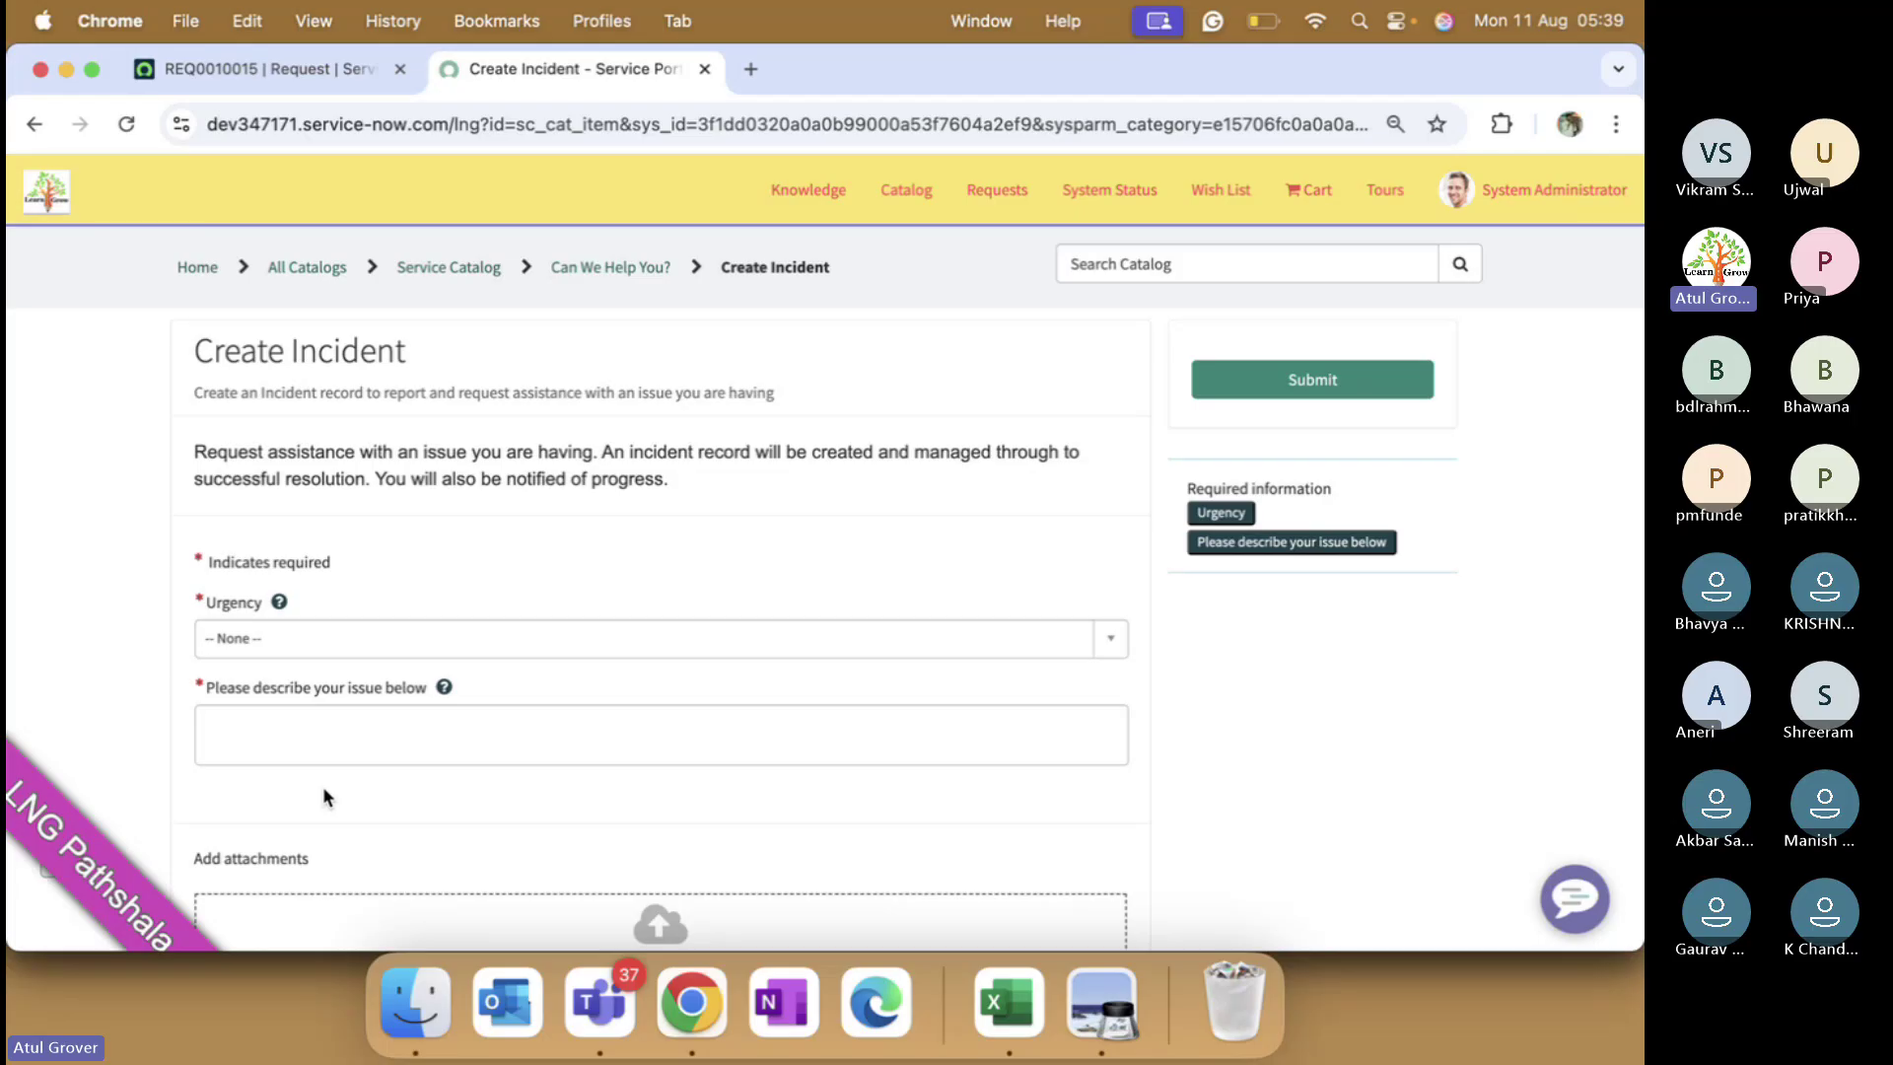
- Submit the incident with urgency 1 - High and the description "Lapto i doinggood ,", and select the new incident's number
left_click(436, 641)
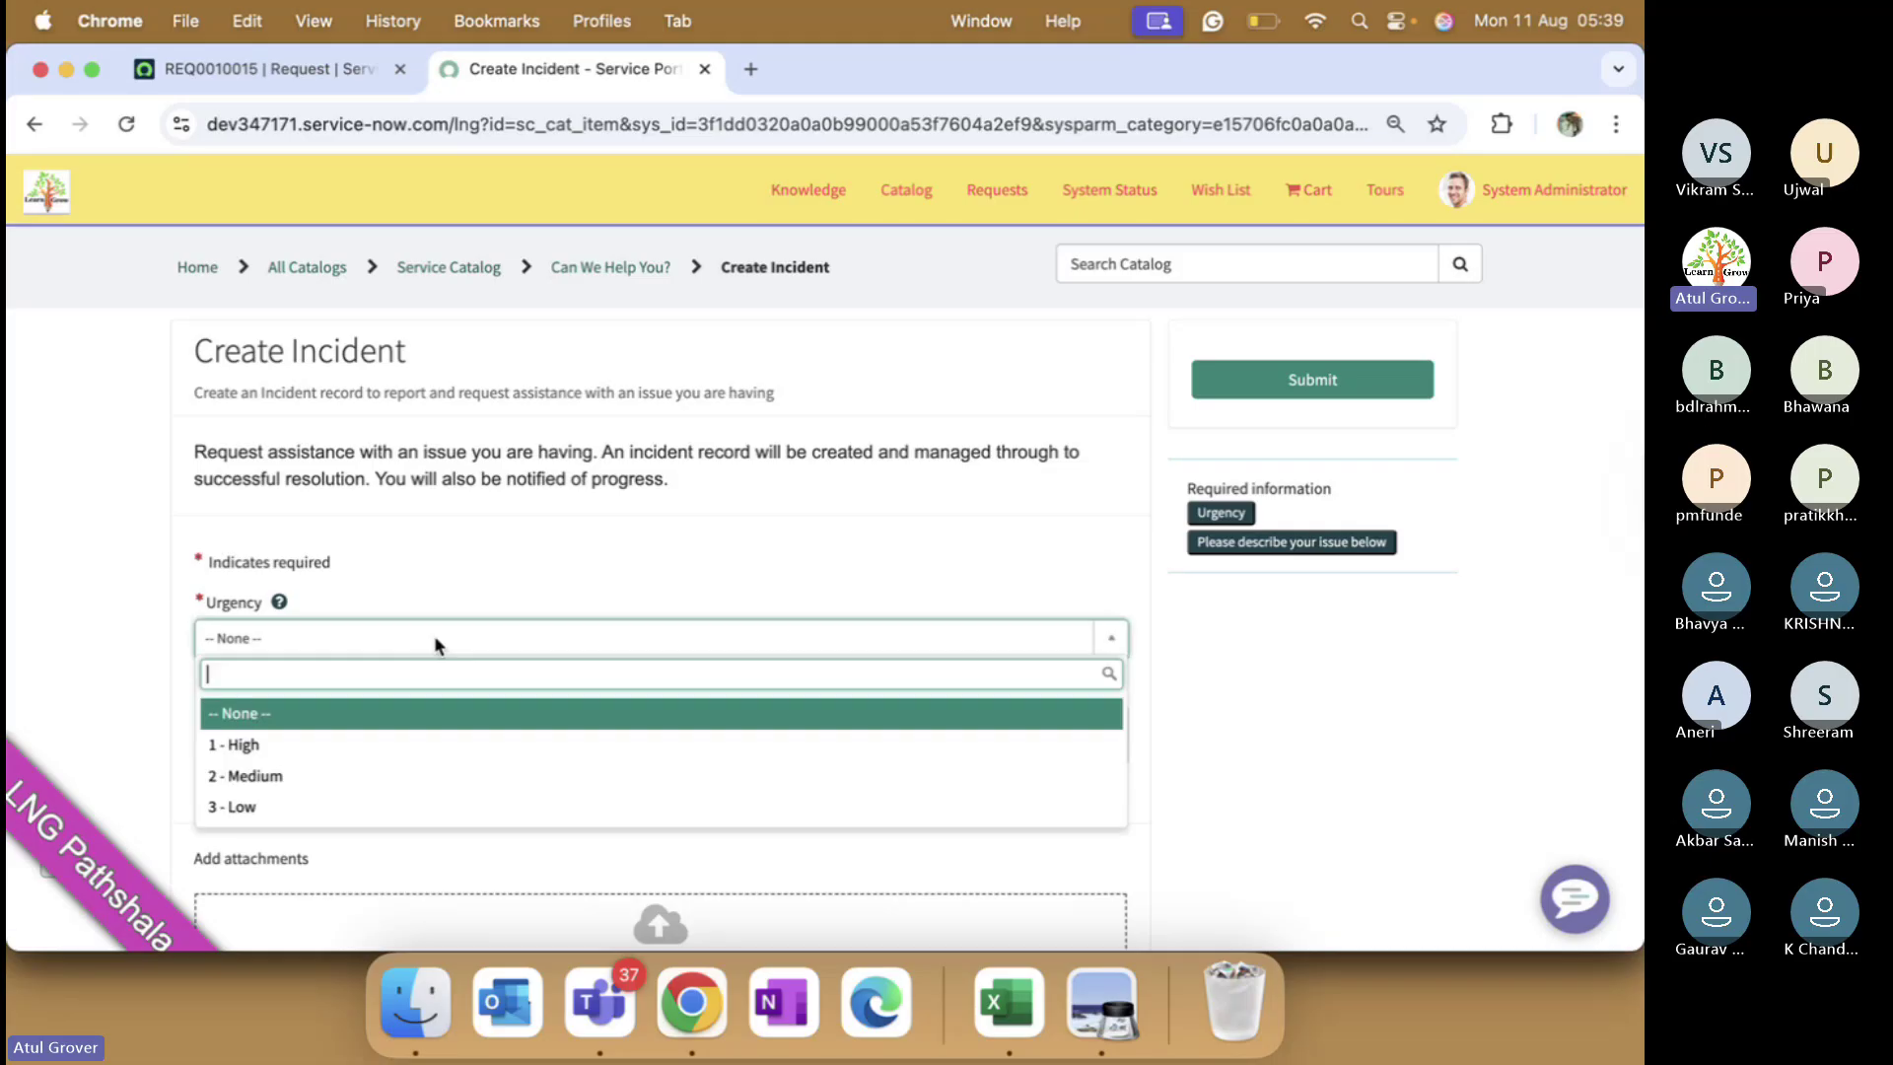
left_click(342, 747)
left_click(353, 733)
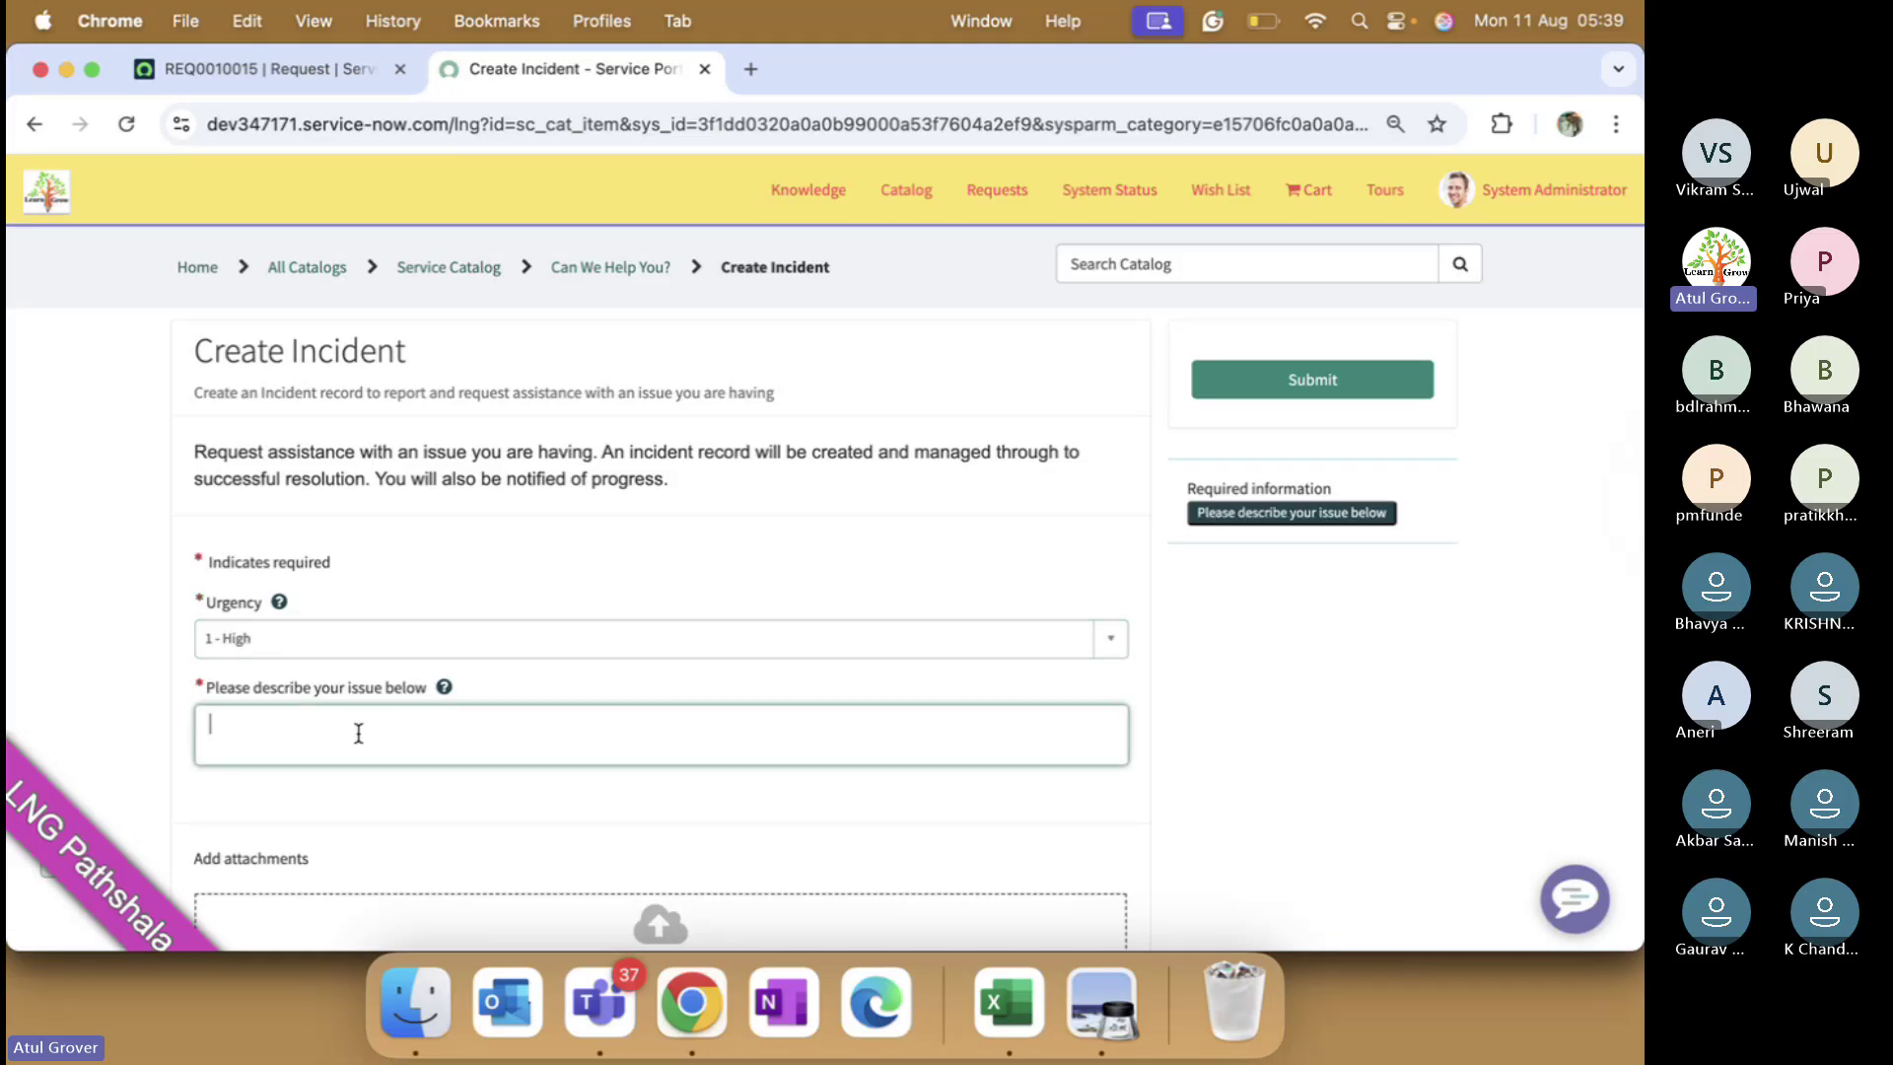
type("Lapto us")
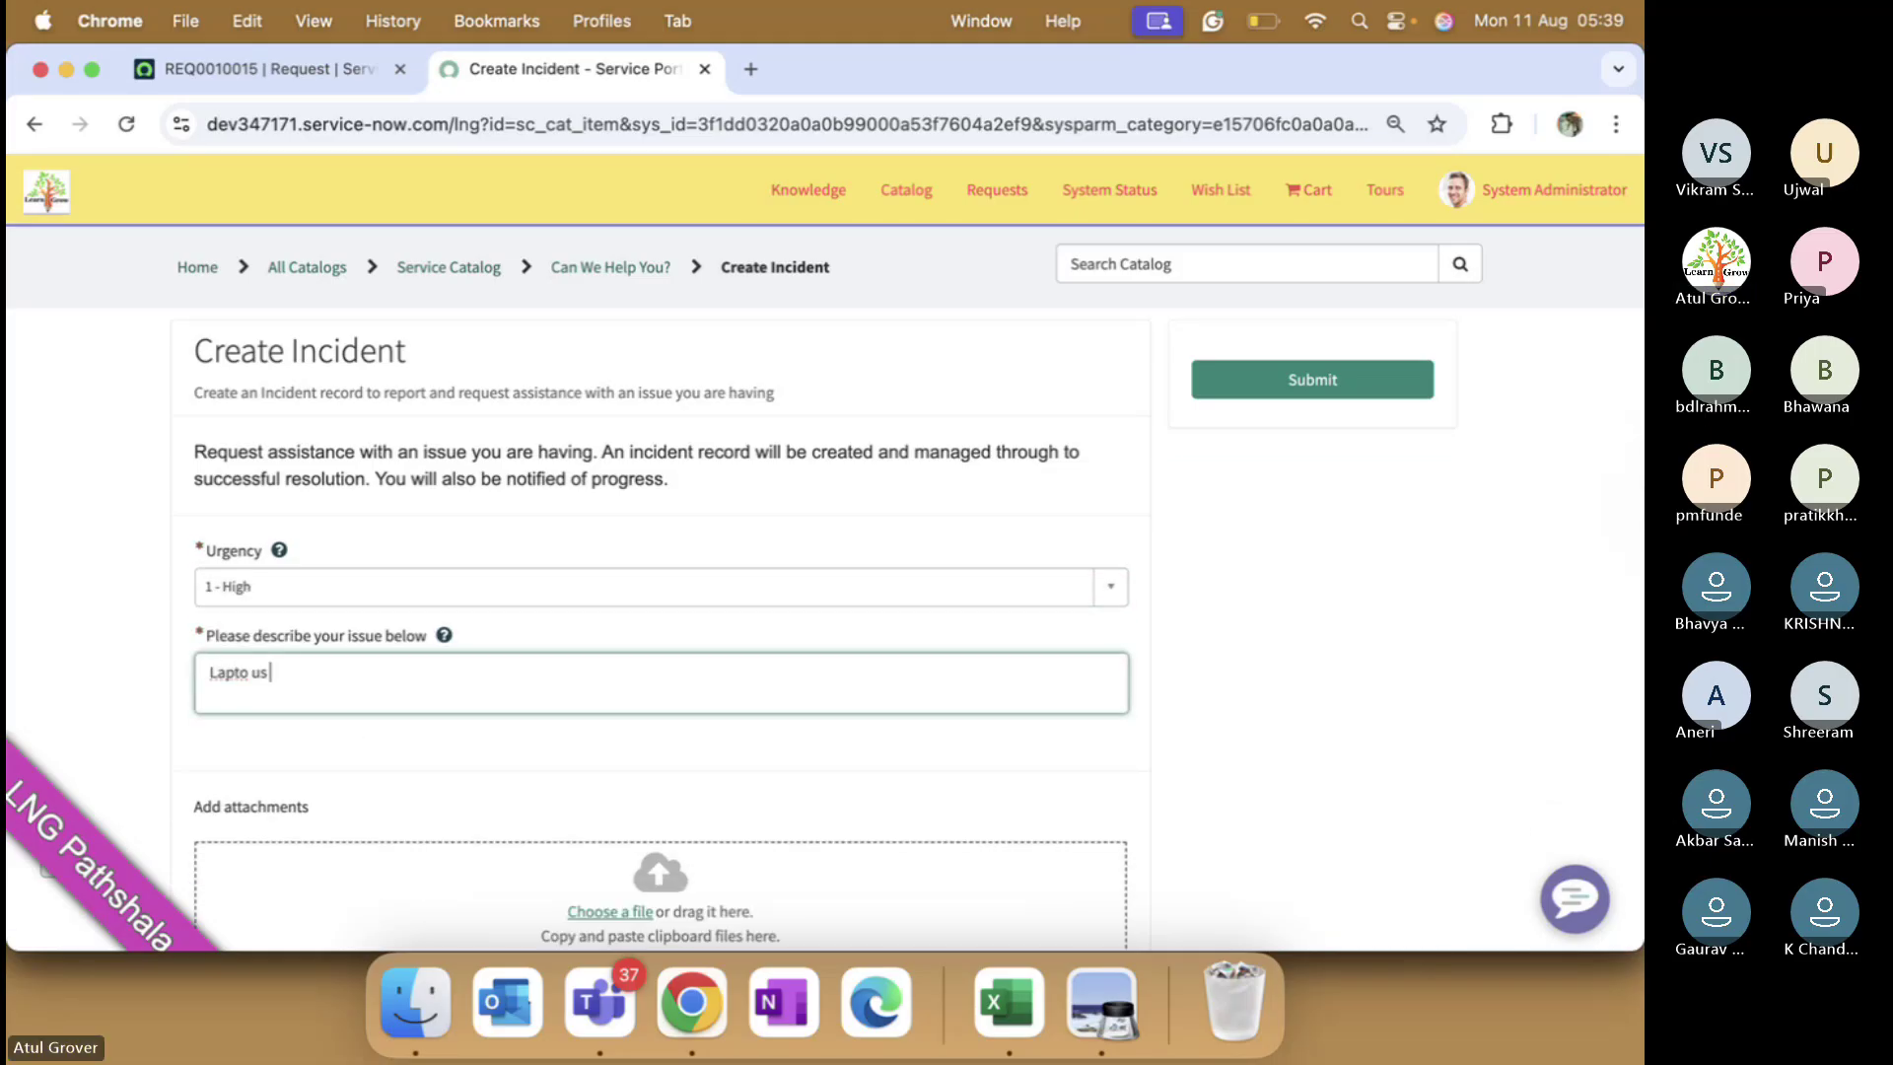
type("pdo")
key("BackSpace")
key("BackSpace")
key("BackSpace")
key("BackSpace")
type("i doinggood .")
left_click(1292, 396)
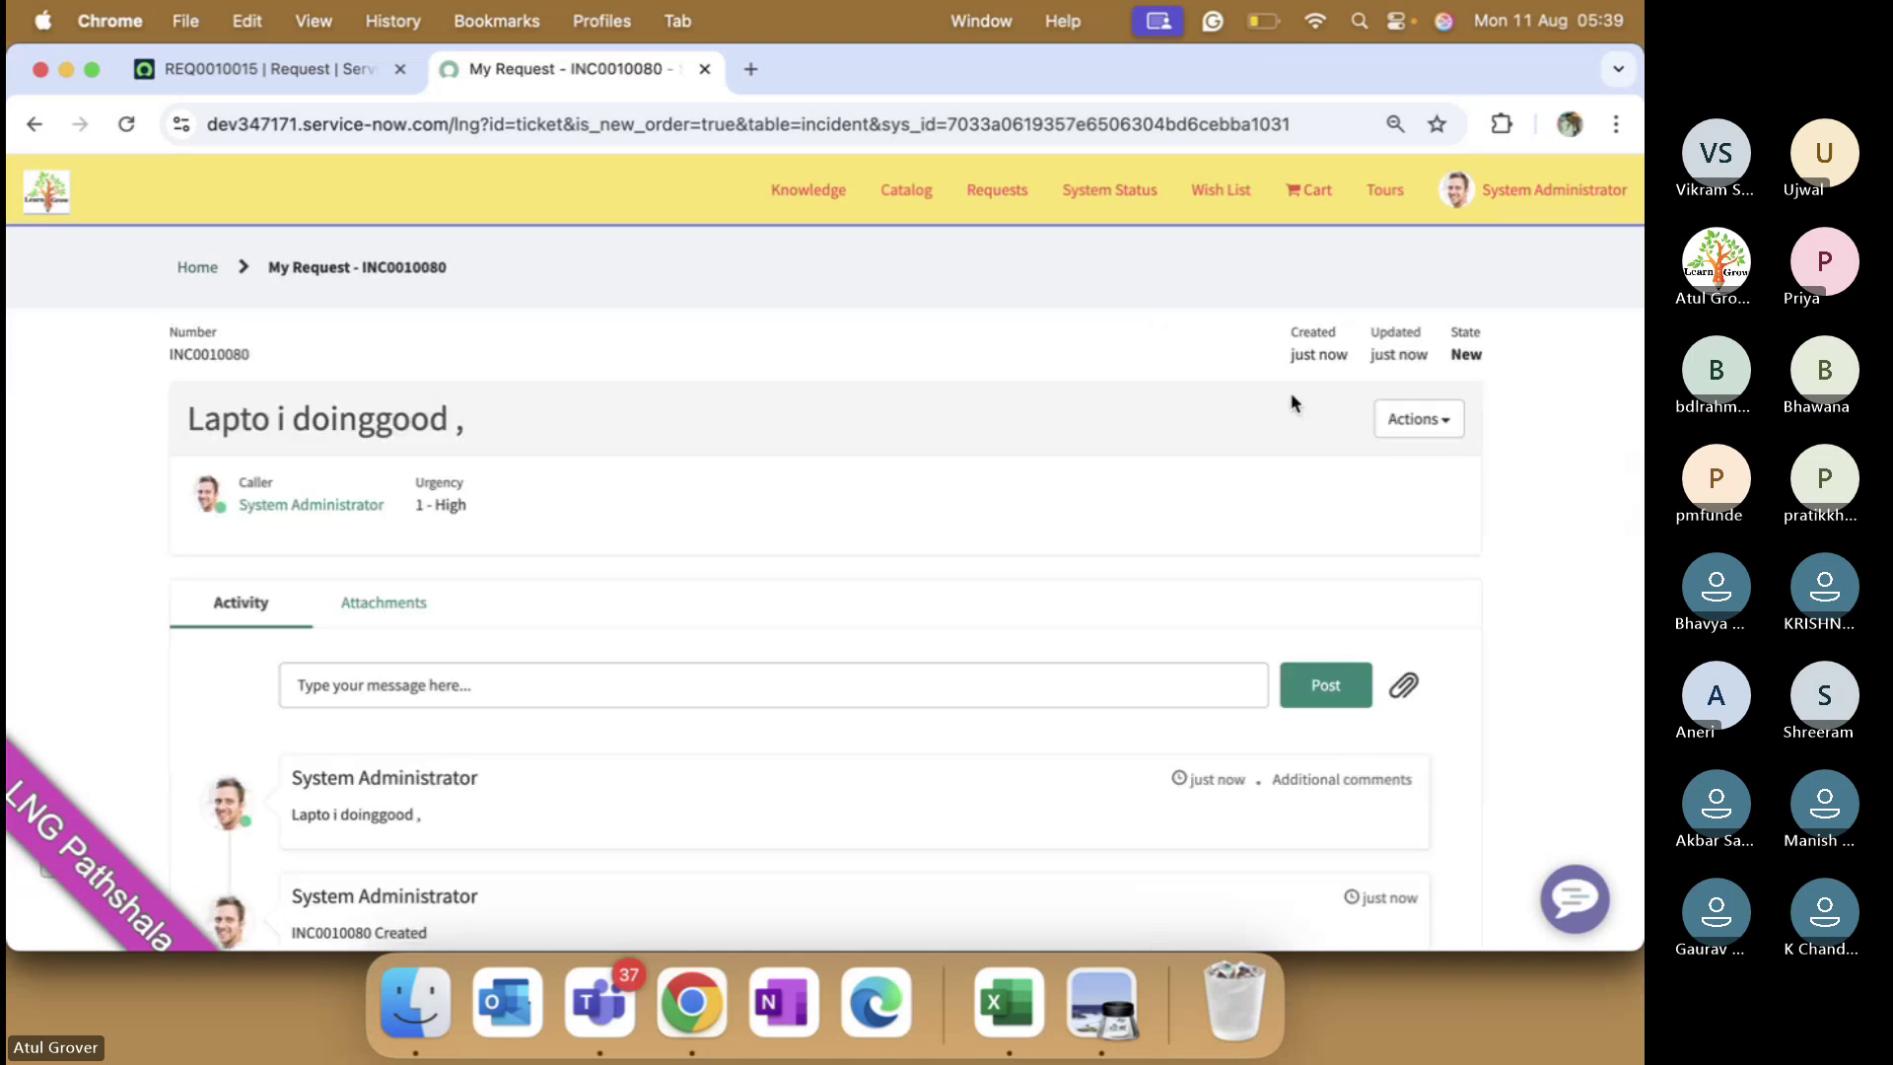
double_click(211, 355)
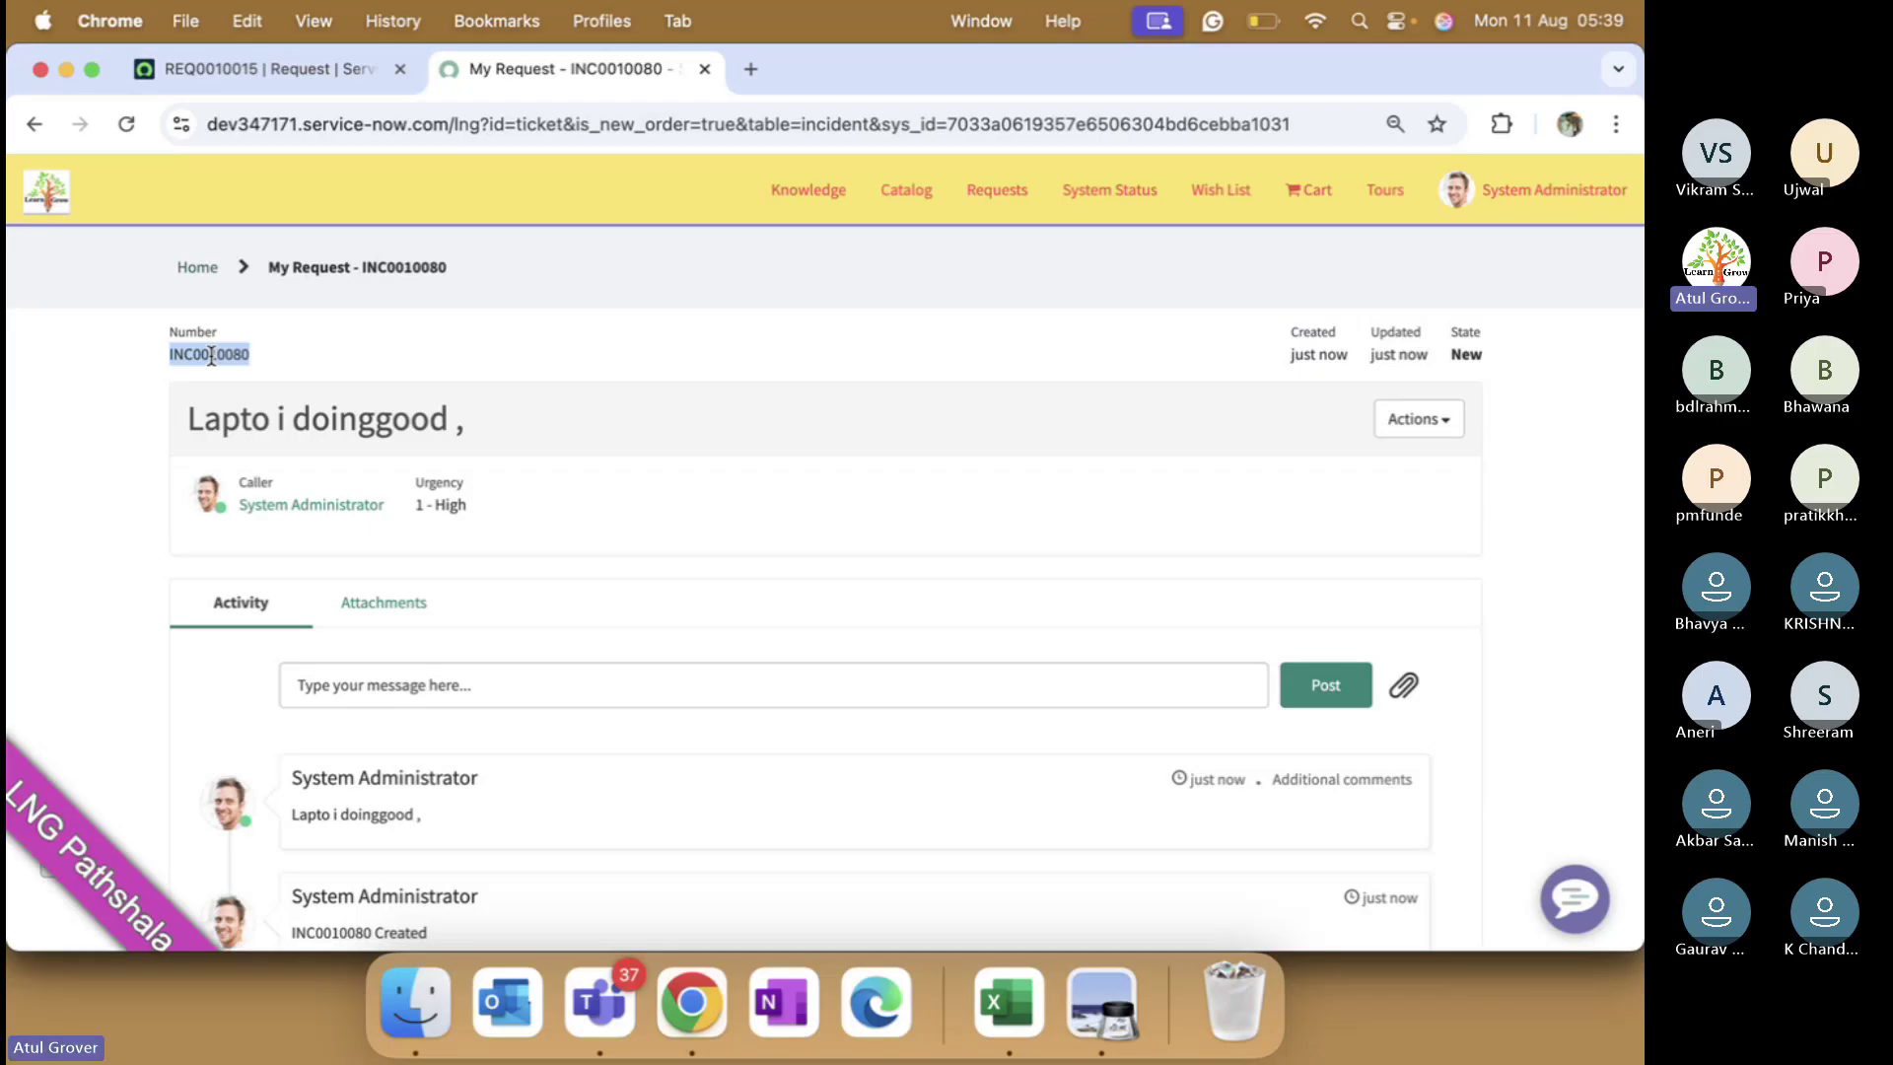
- Return to the request page's browser tab, find the Record Producers module with "record pro", and look through its list
left_click(279, 73)
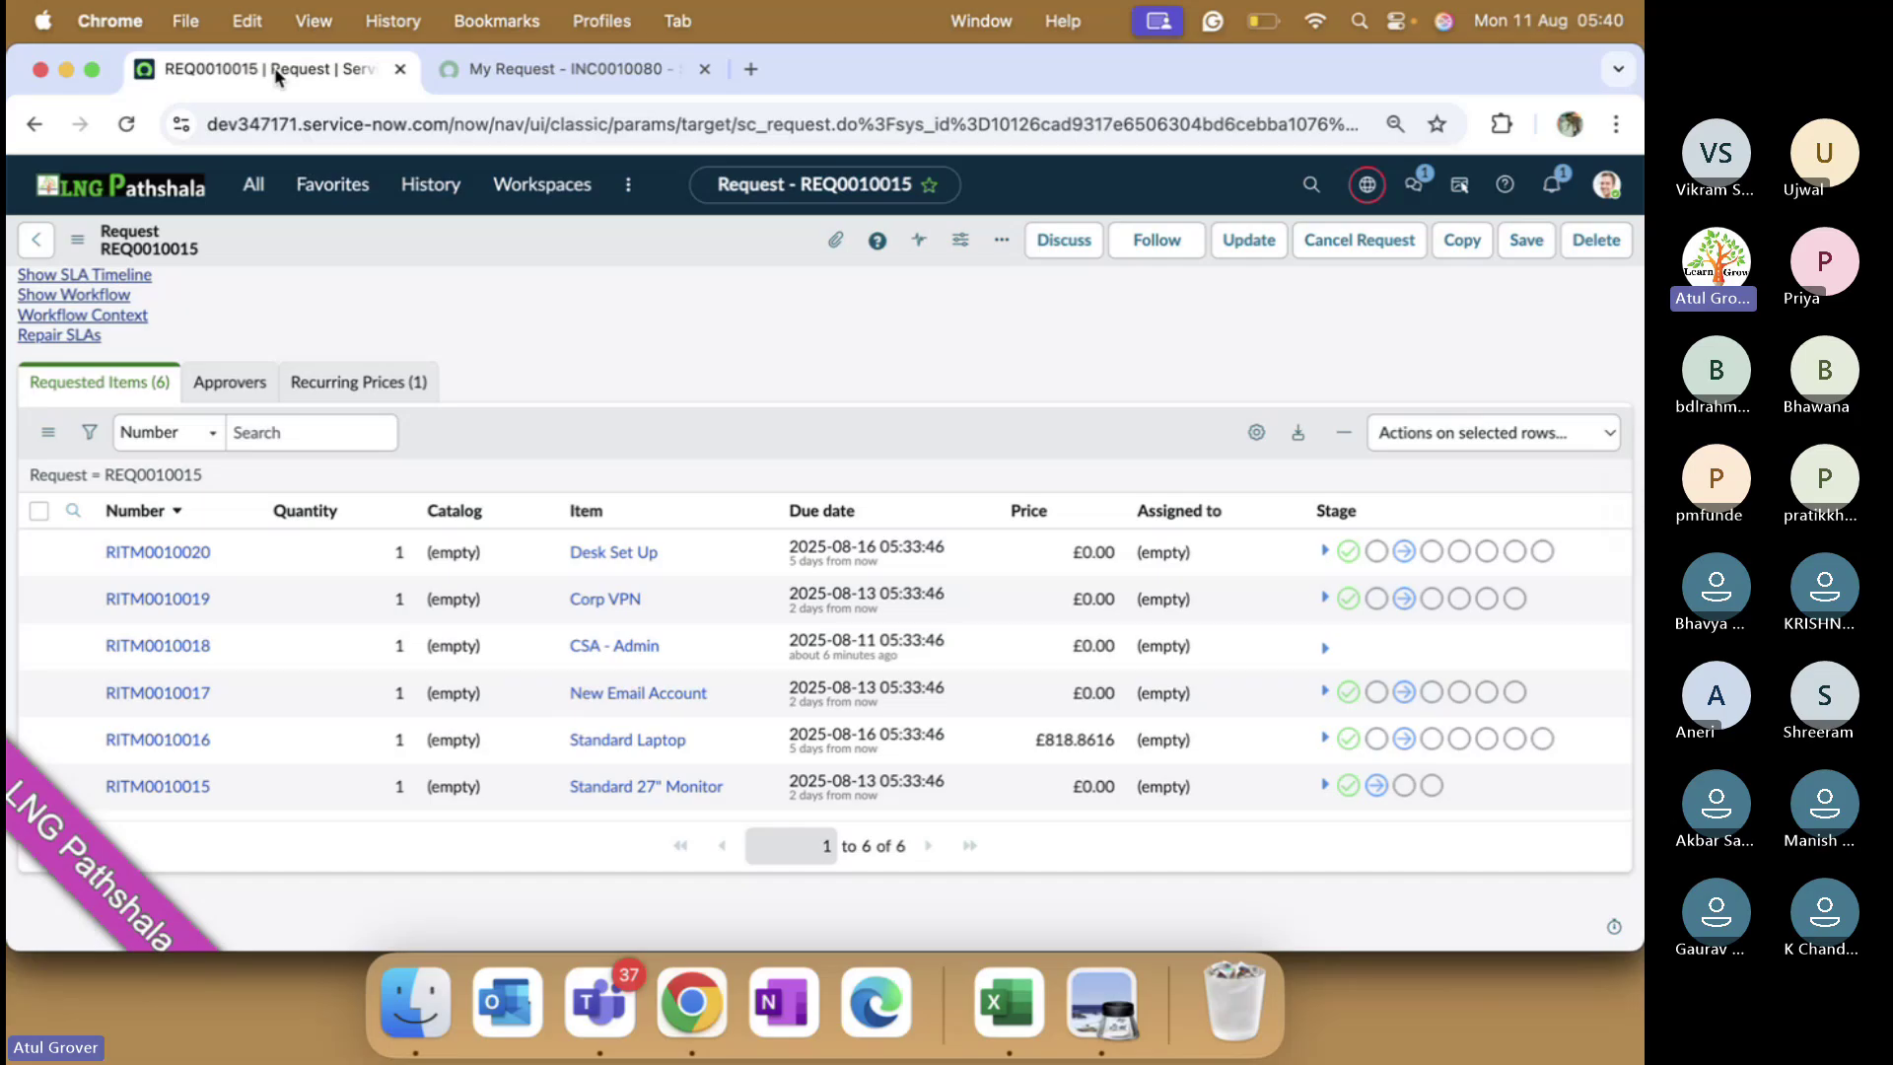
left_click(254, 184)
type("r")
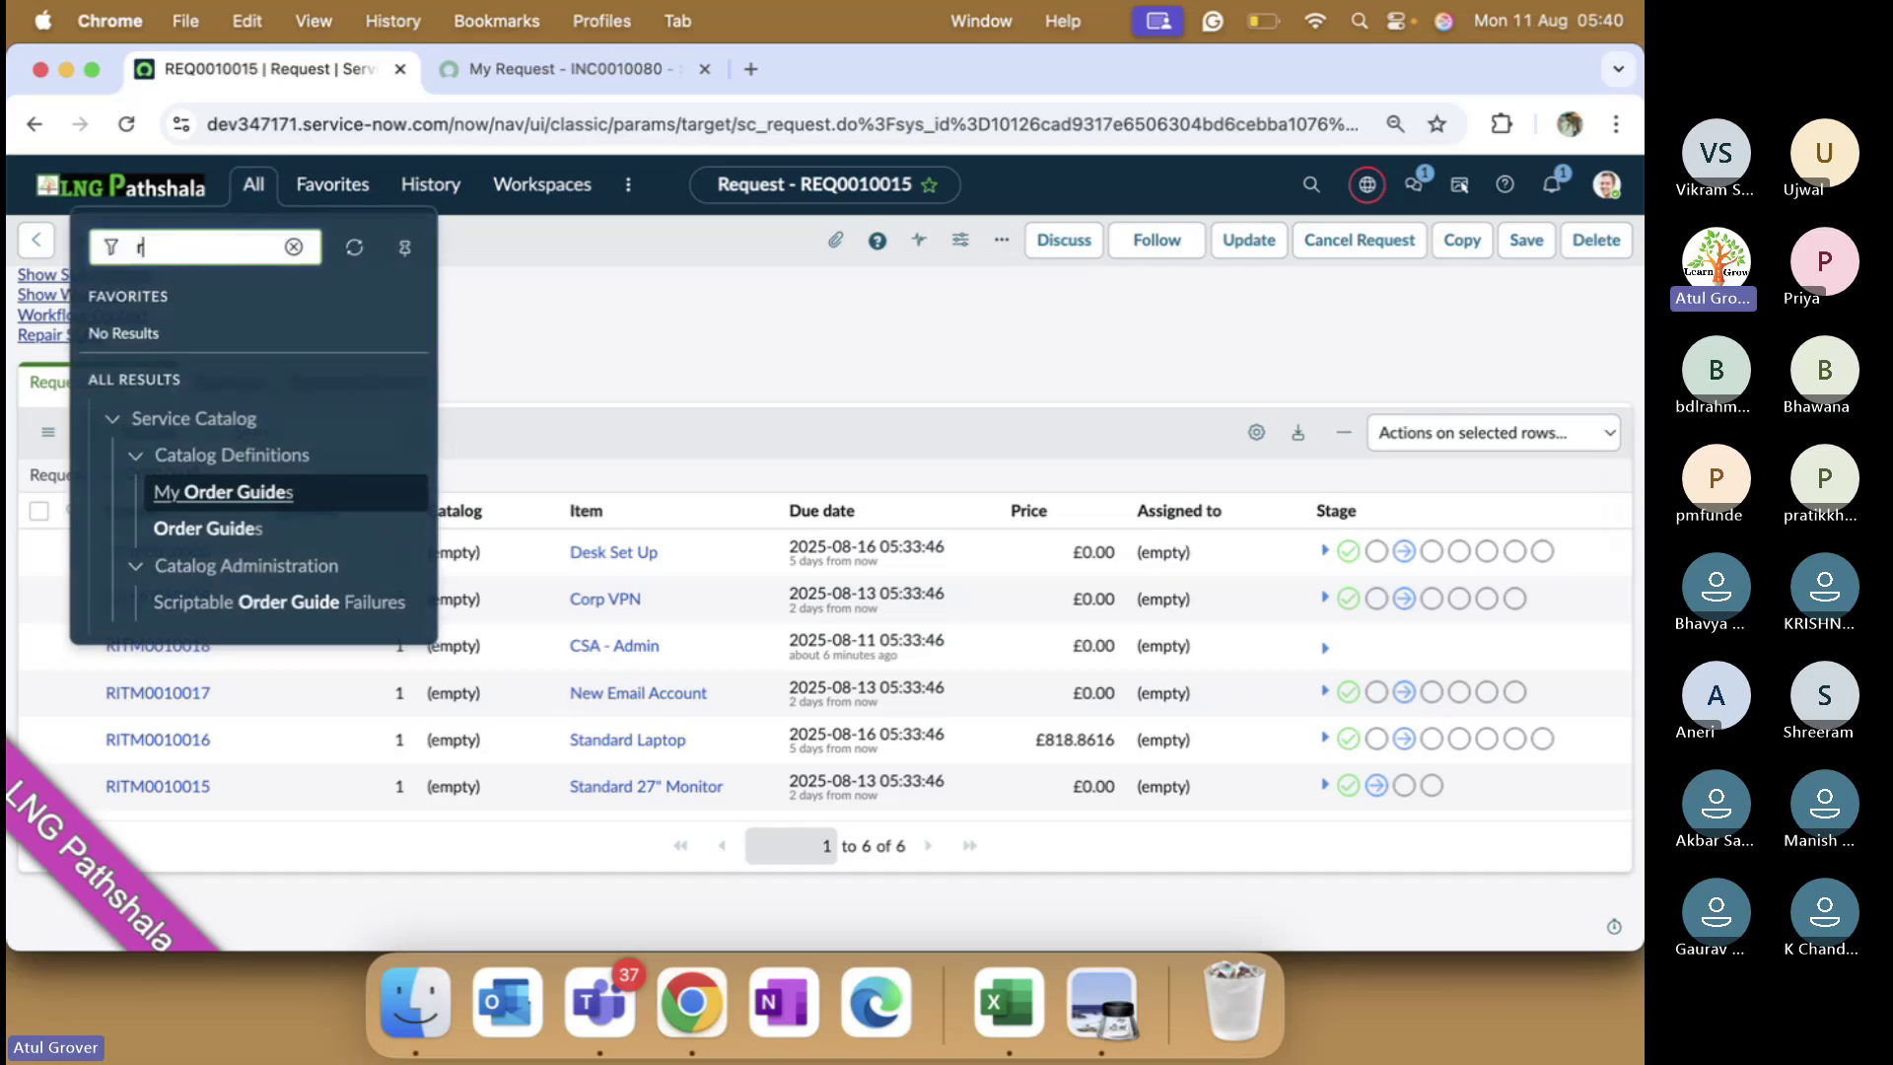
type("ecord pro")
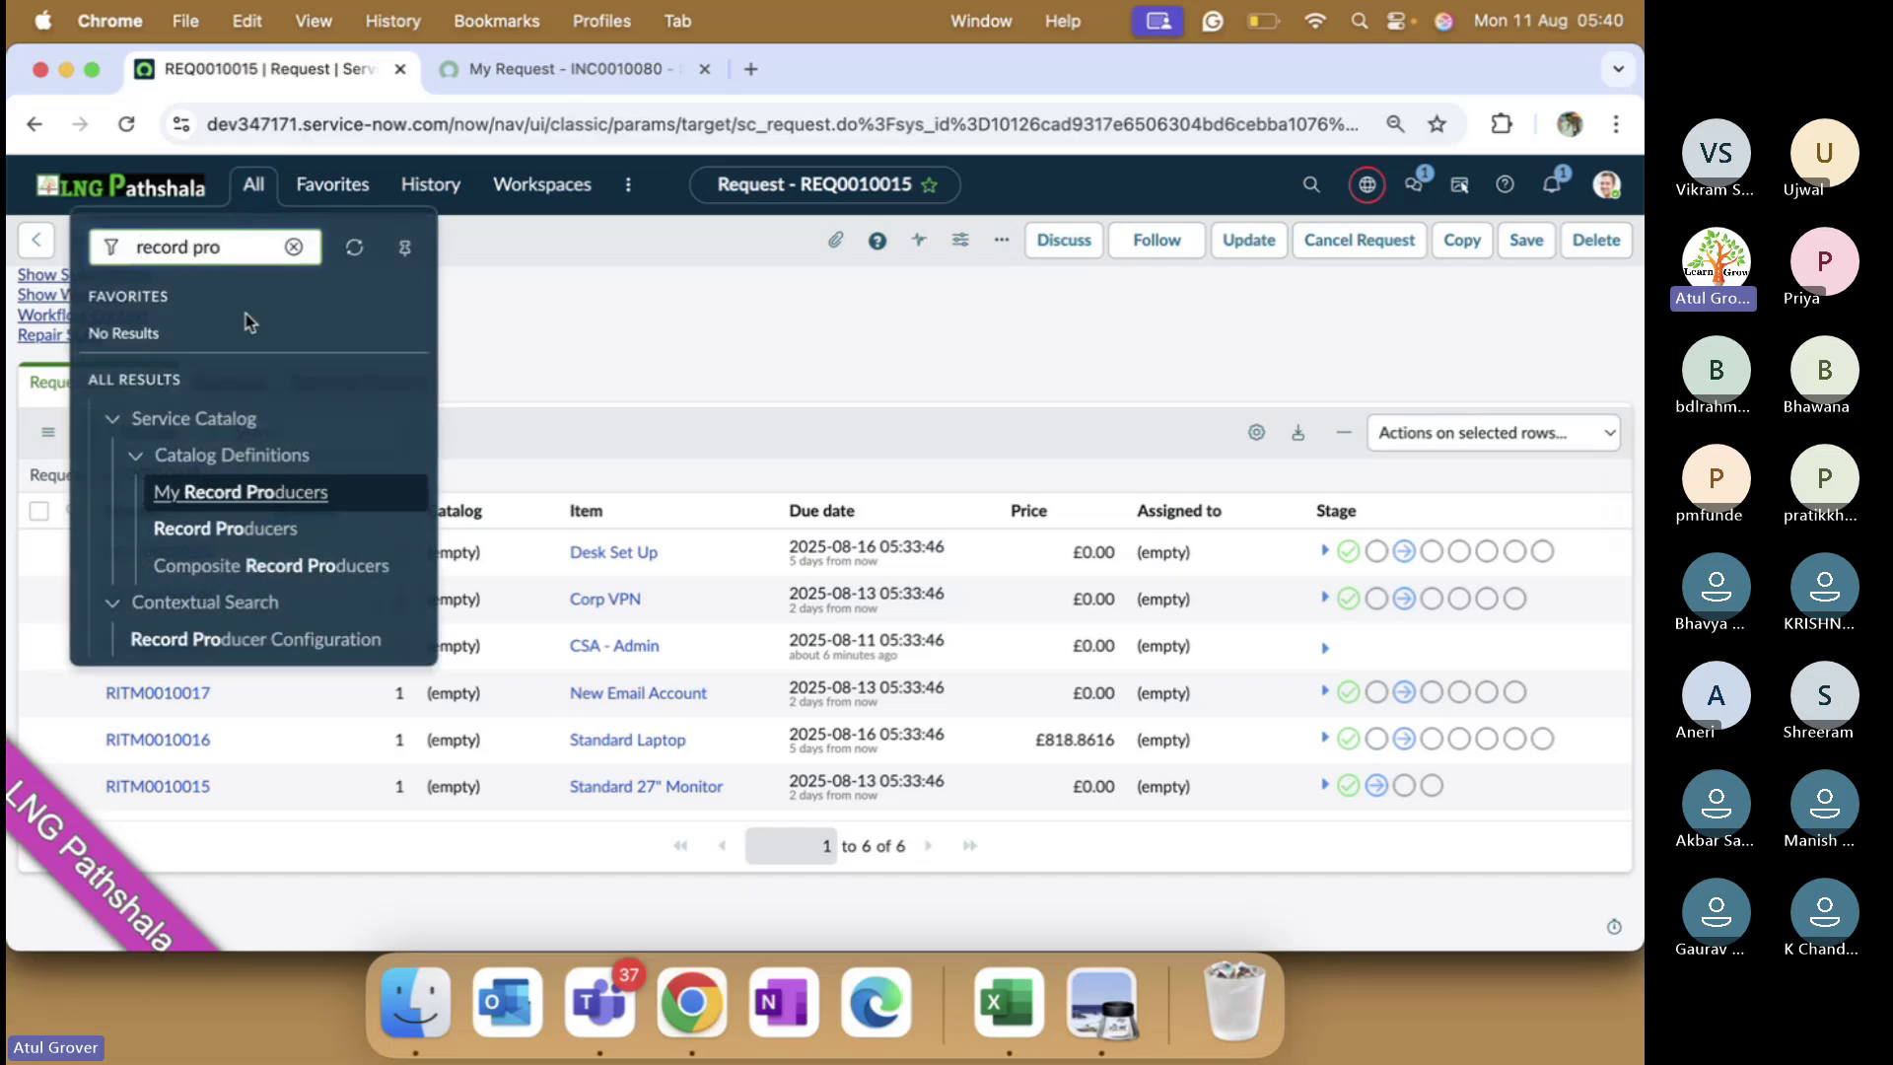
left_click(248, 531)
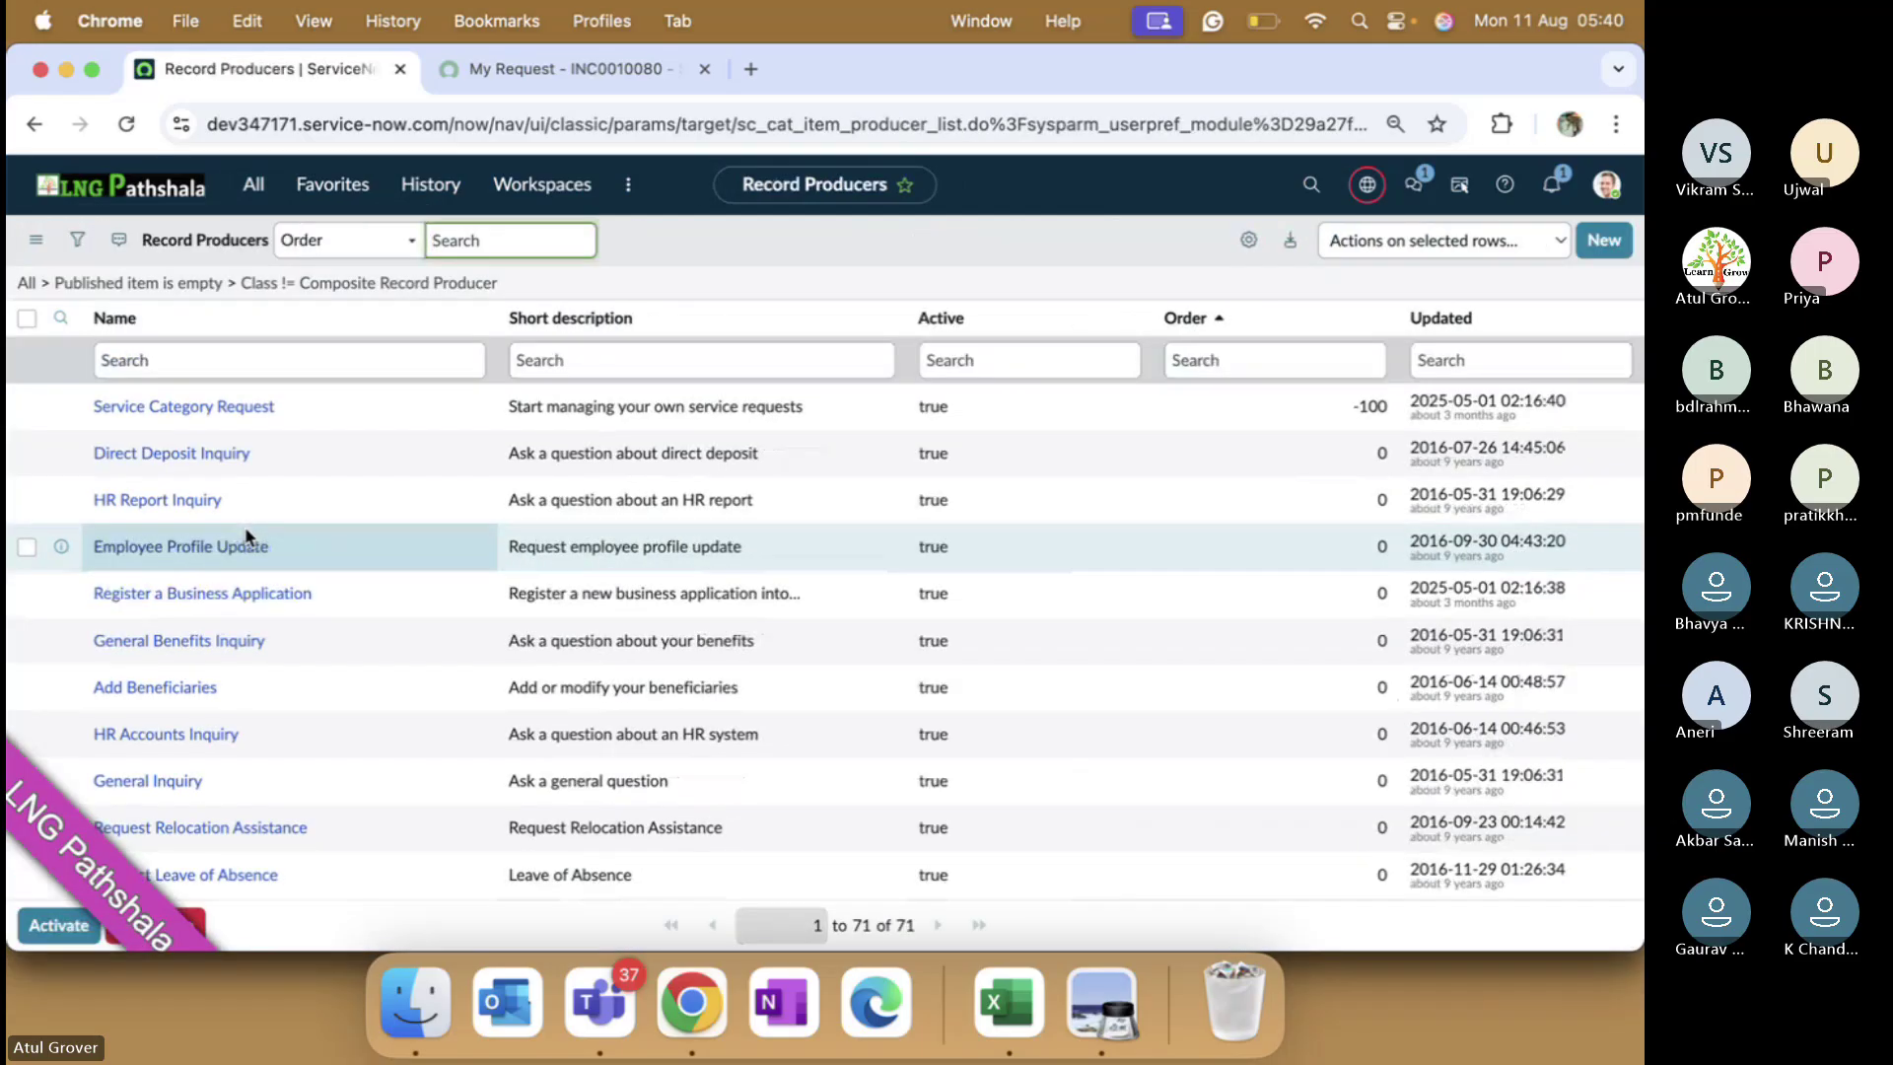
scroll(266, 489, "down", 10)
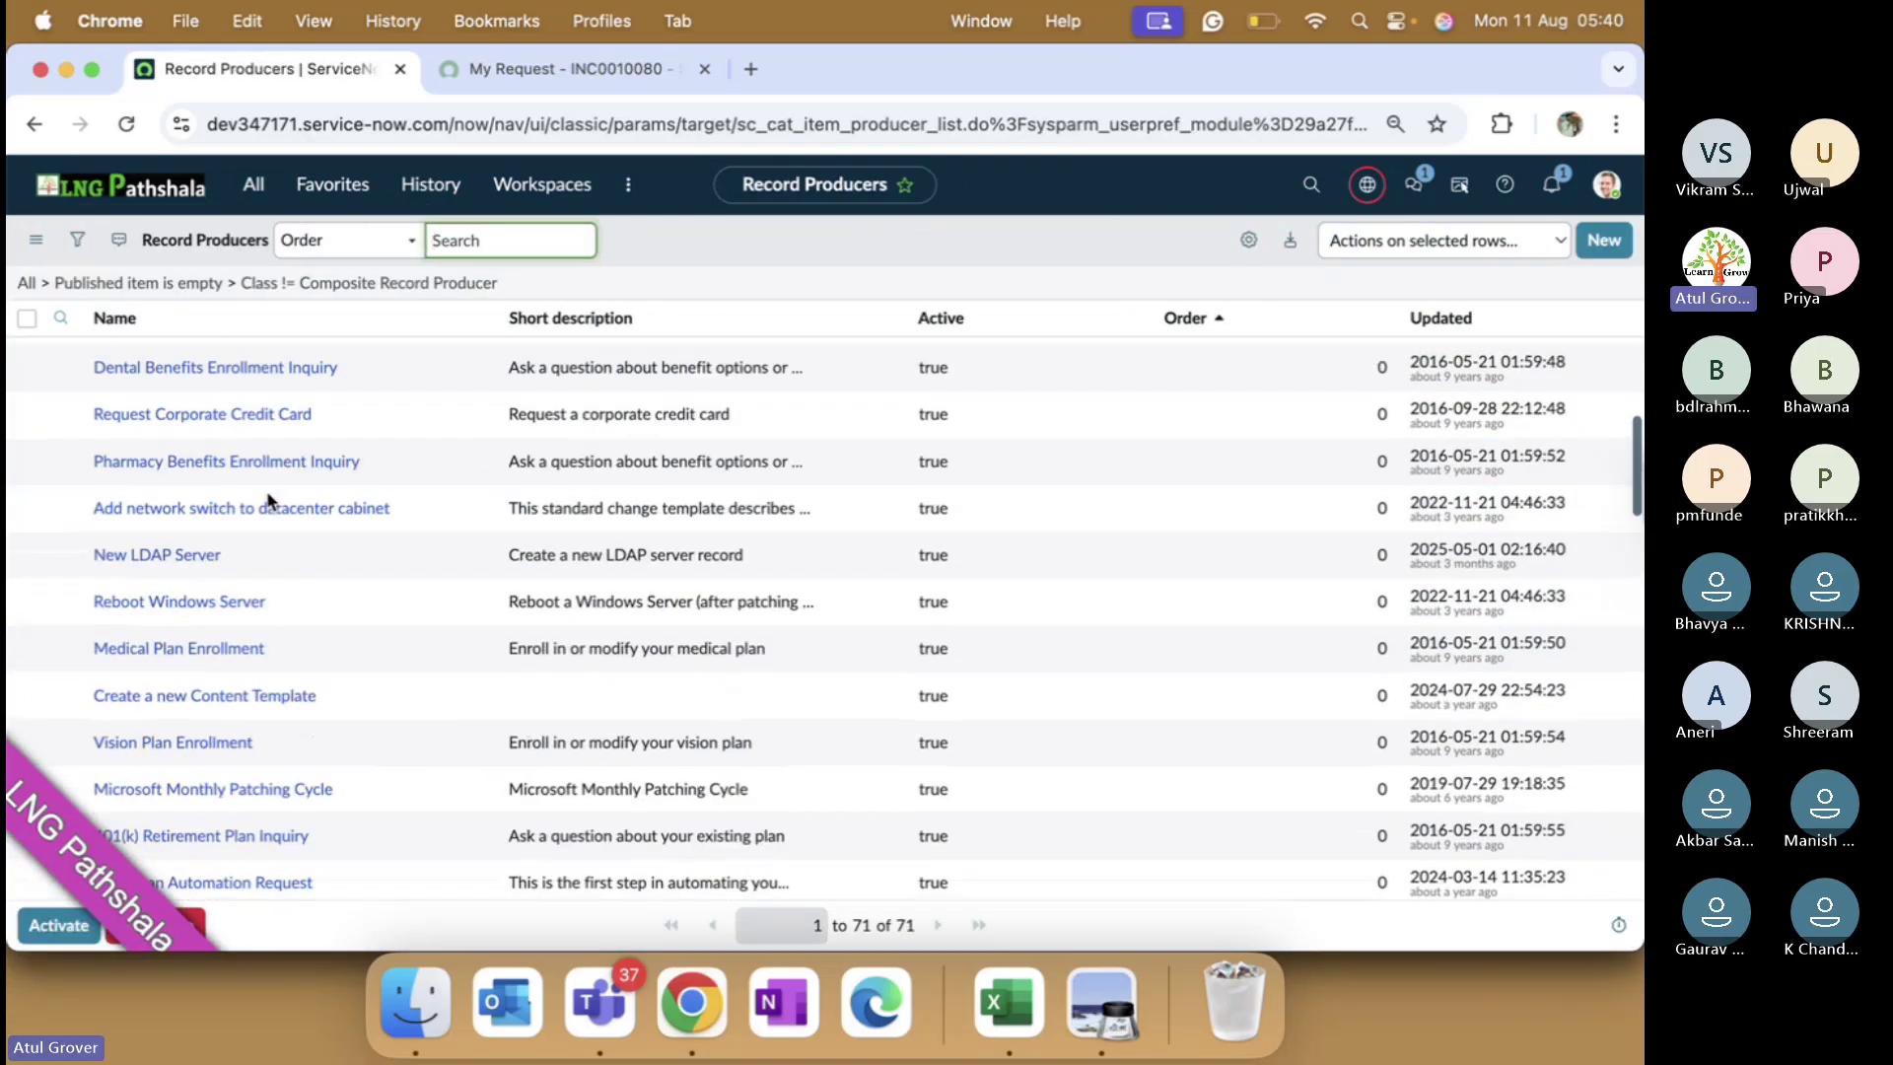
scroll(268, 500, "down", 15)
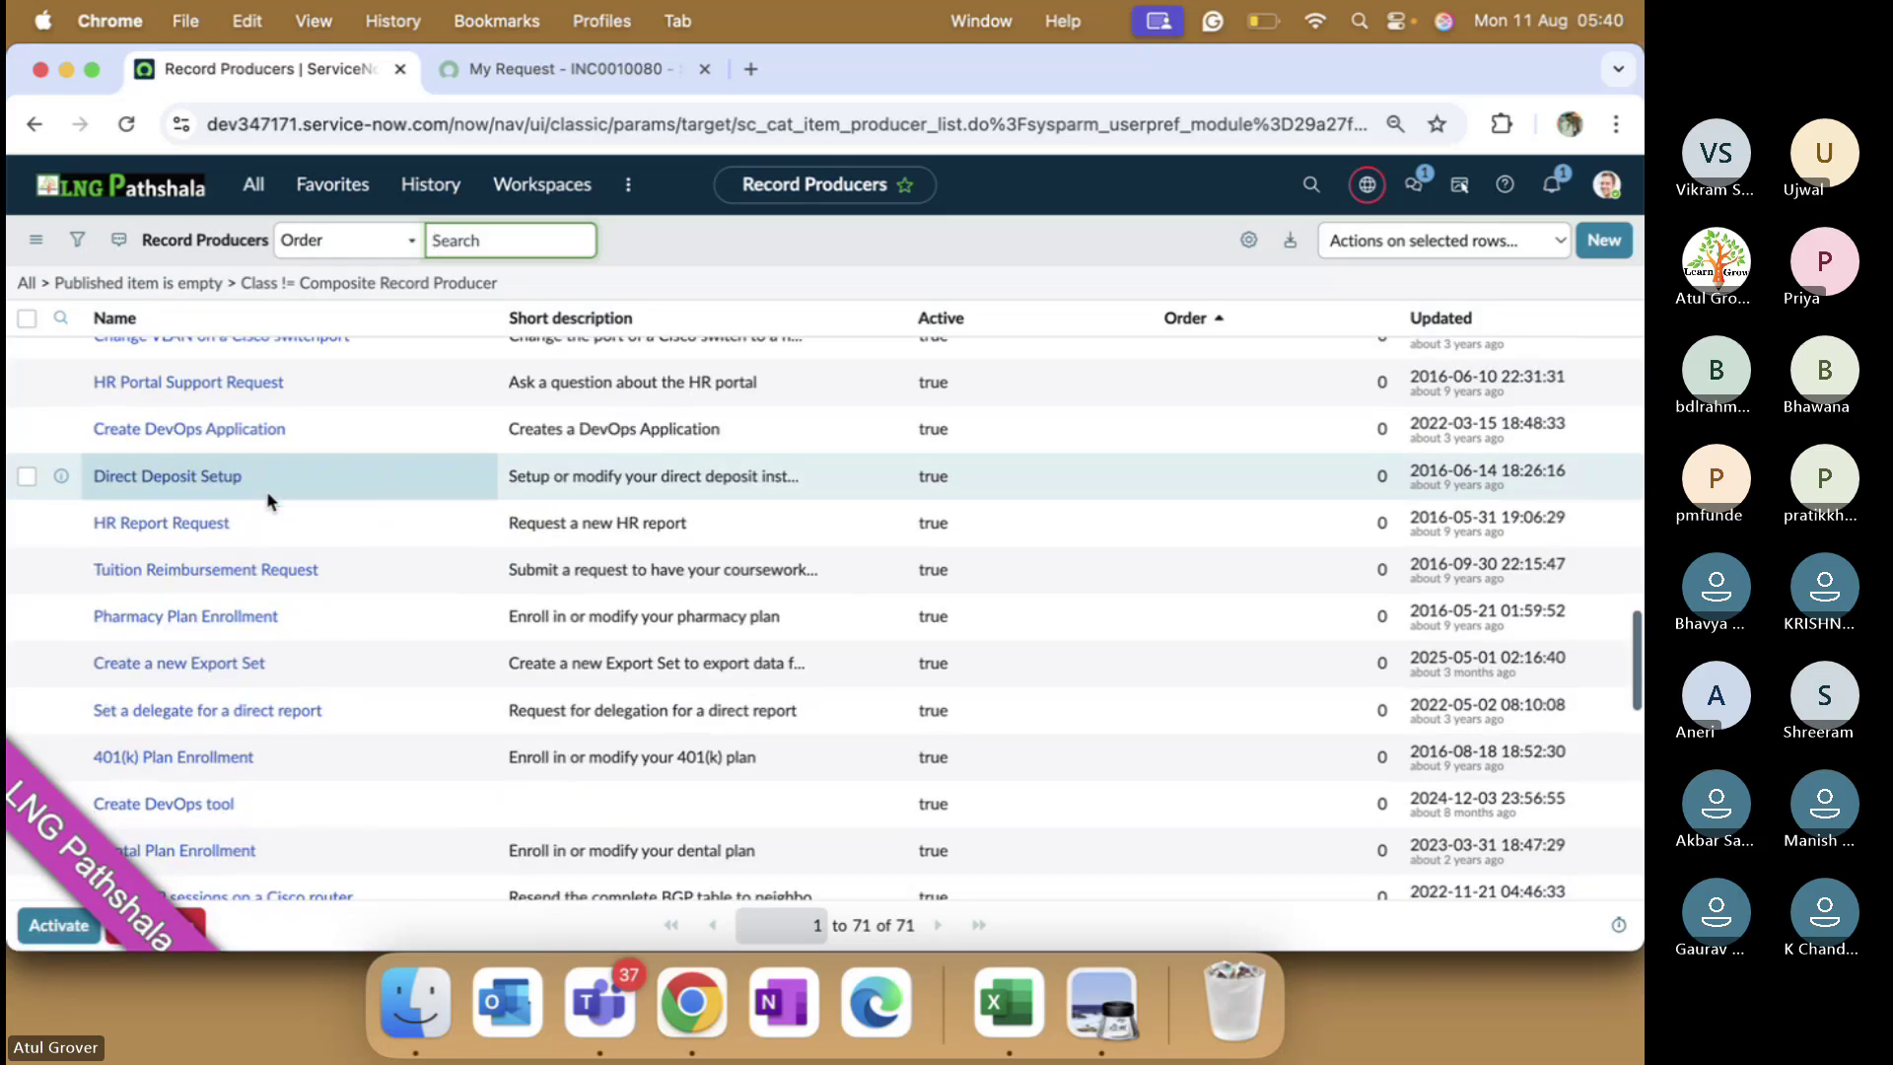
scroll(268, 498, "down", 10)
scroll(267, 497, "down", 5)
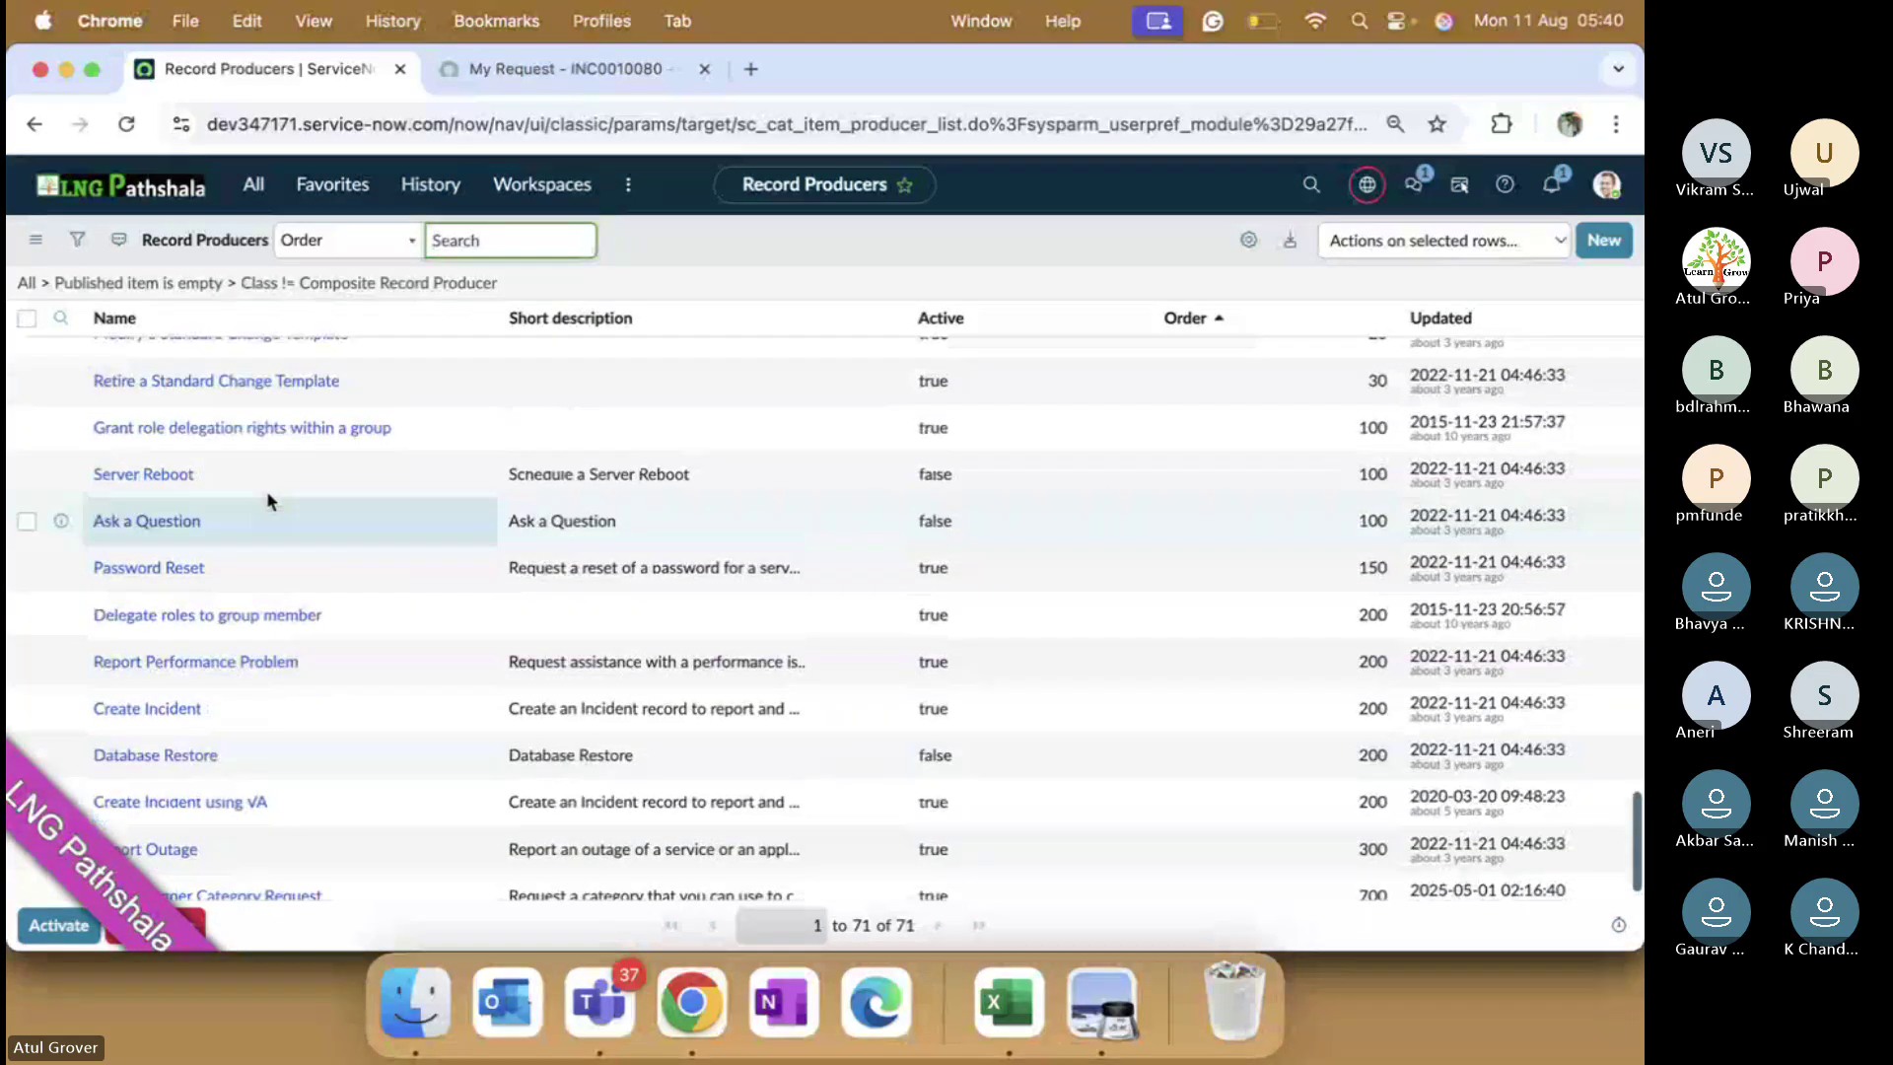
scroll(266, 488, "up", 20)
- Add the Table name column right after Short description in the record producers list and review the producers' target tables
left_click(1248, 239)
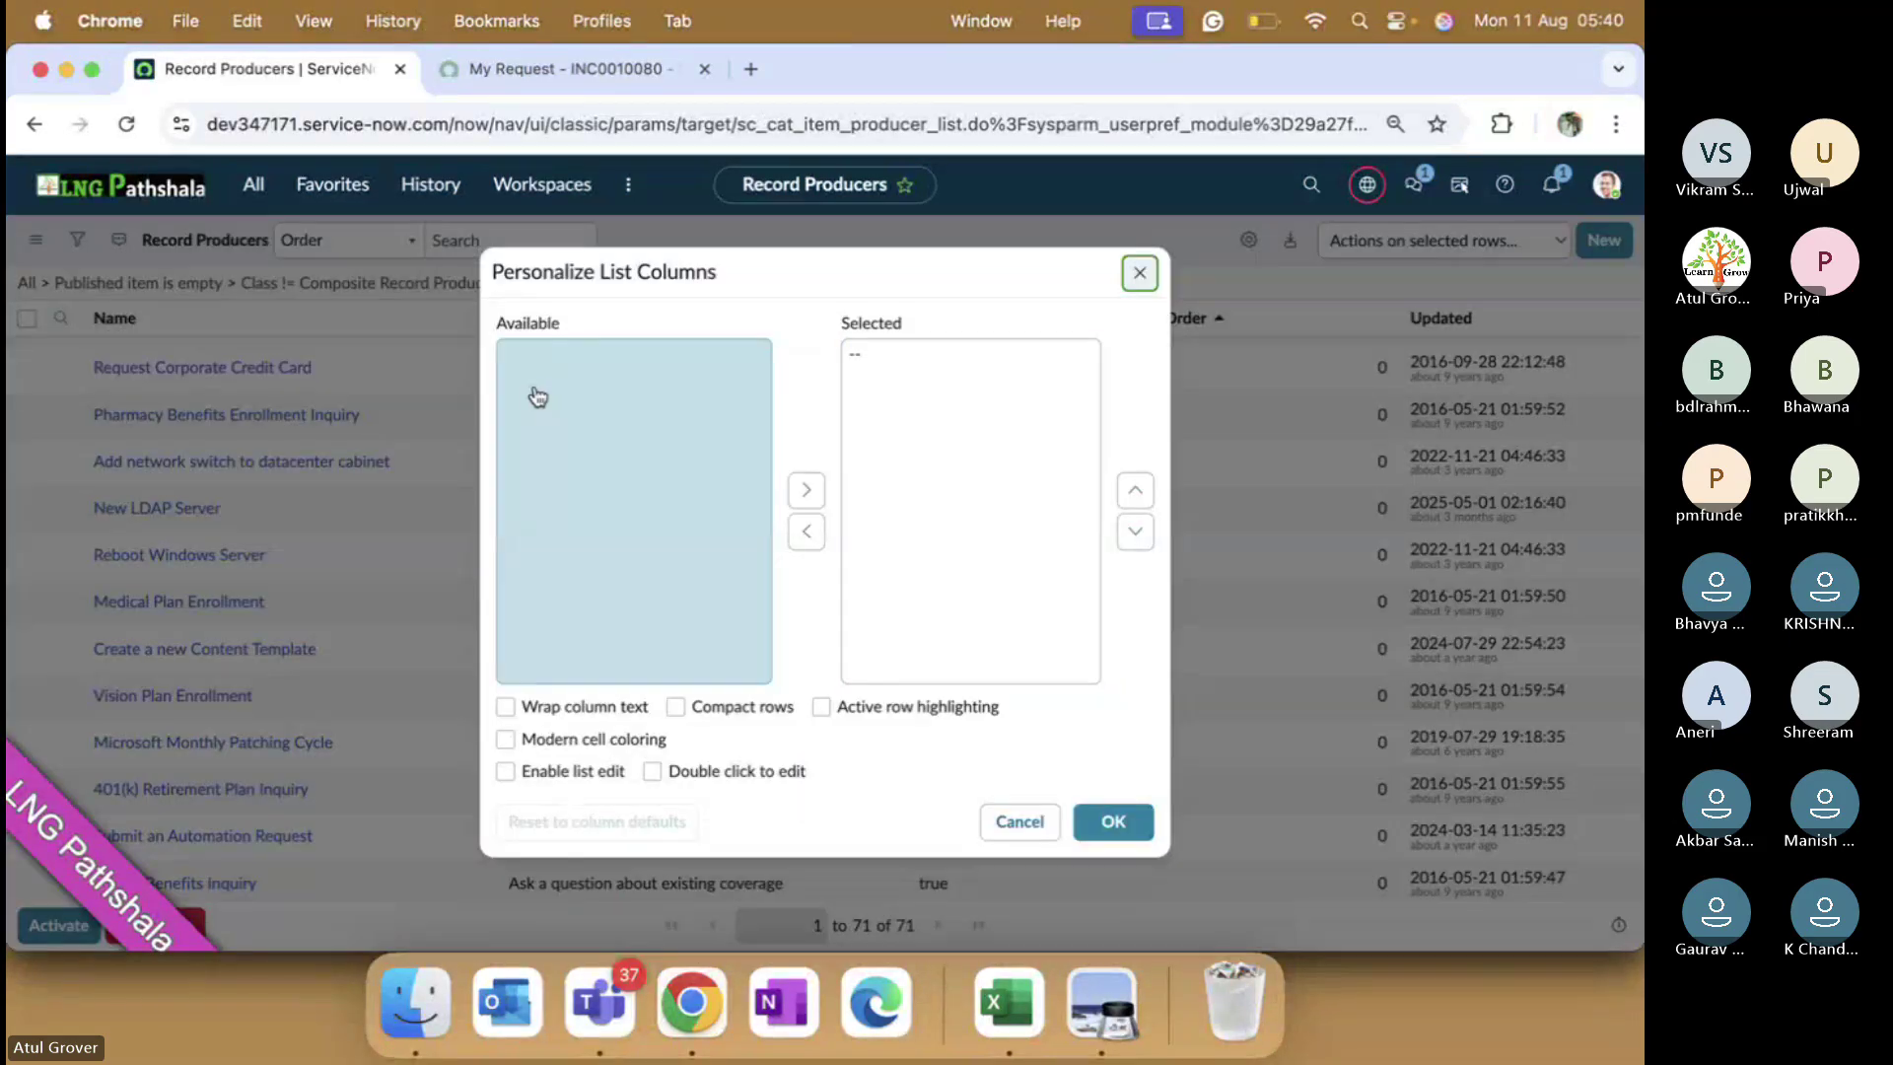
left_click(537, 396)
key("t")
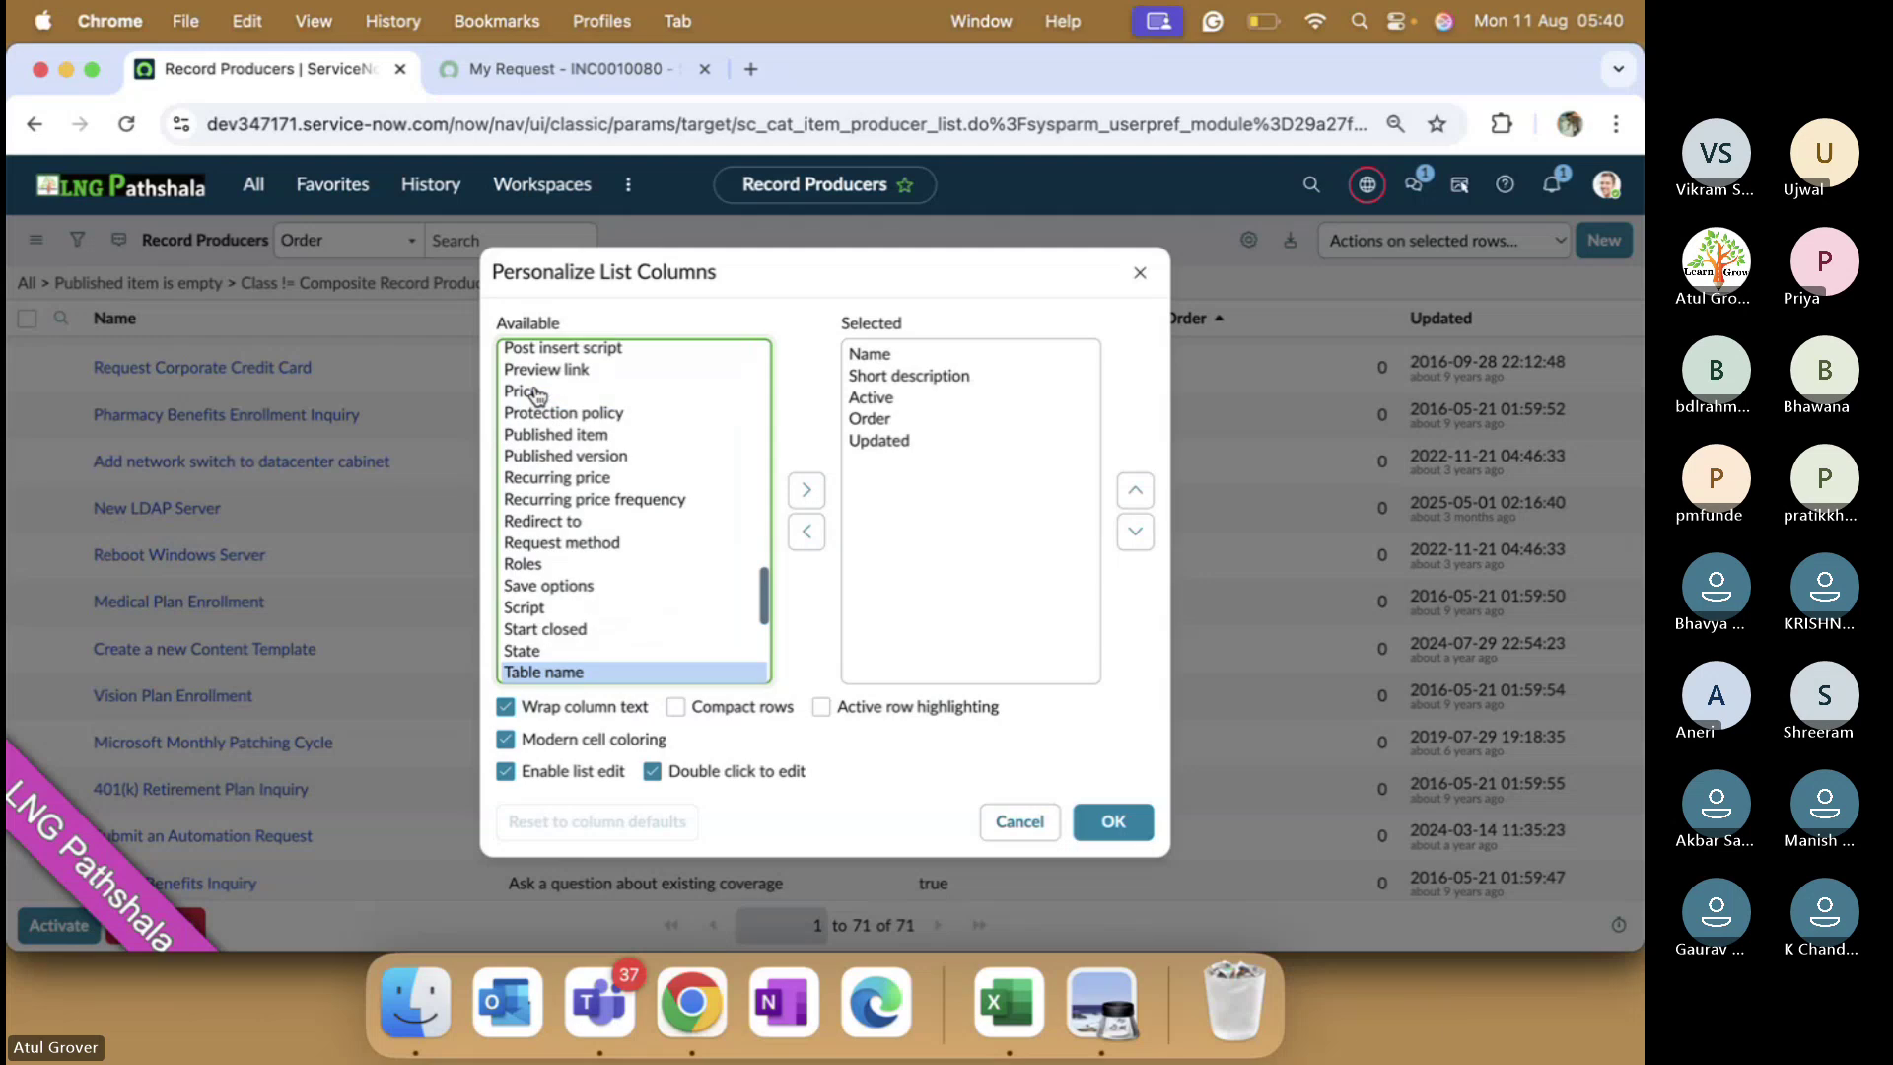
left_click(806, 490)
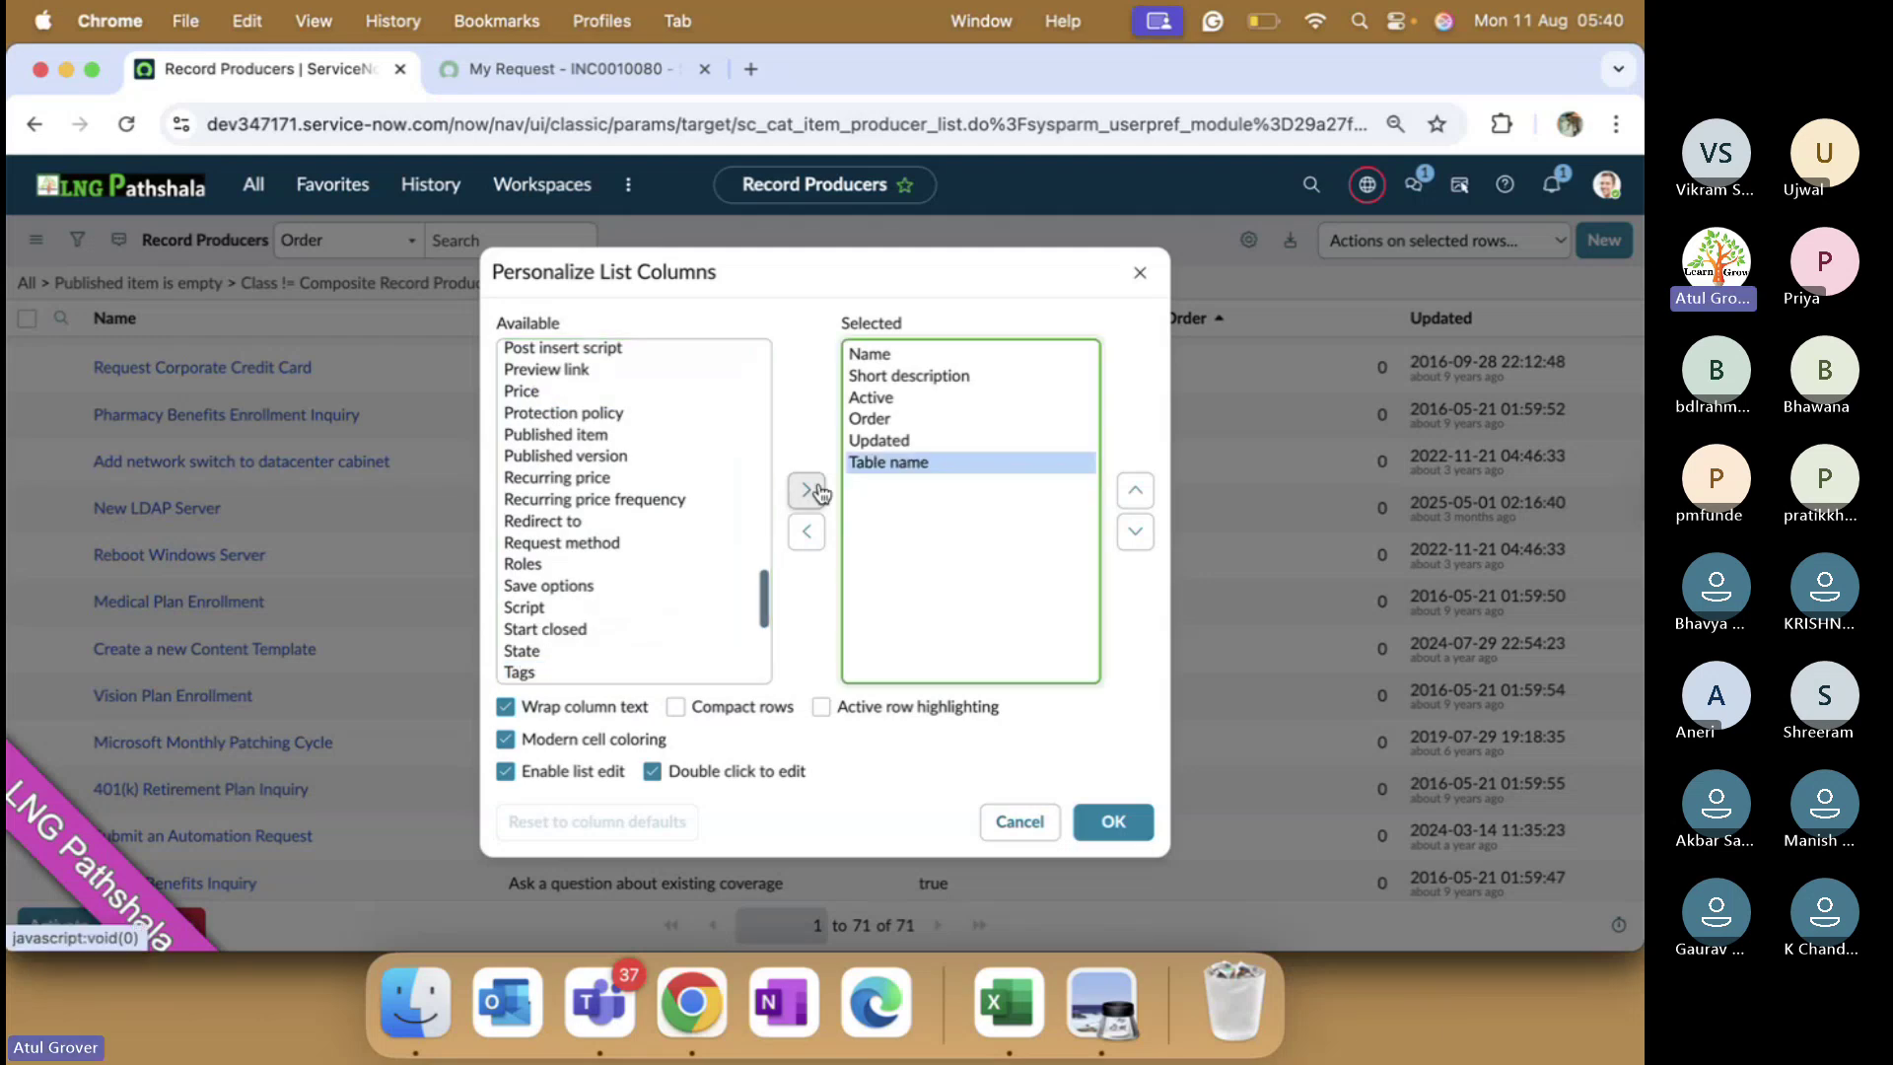
left_click(1135, 490)
double_click(1136, 490)
left_click(1096, 828)
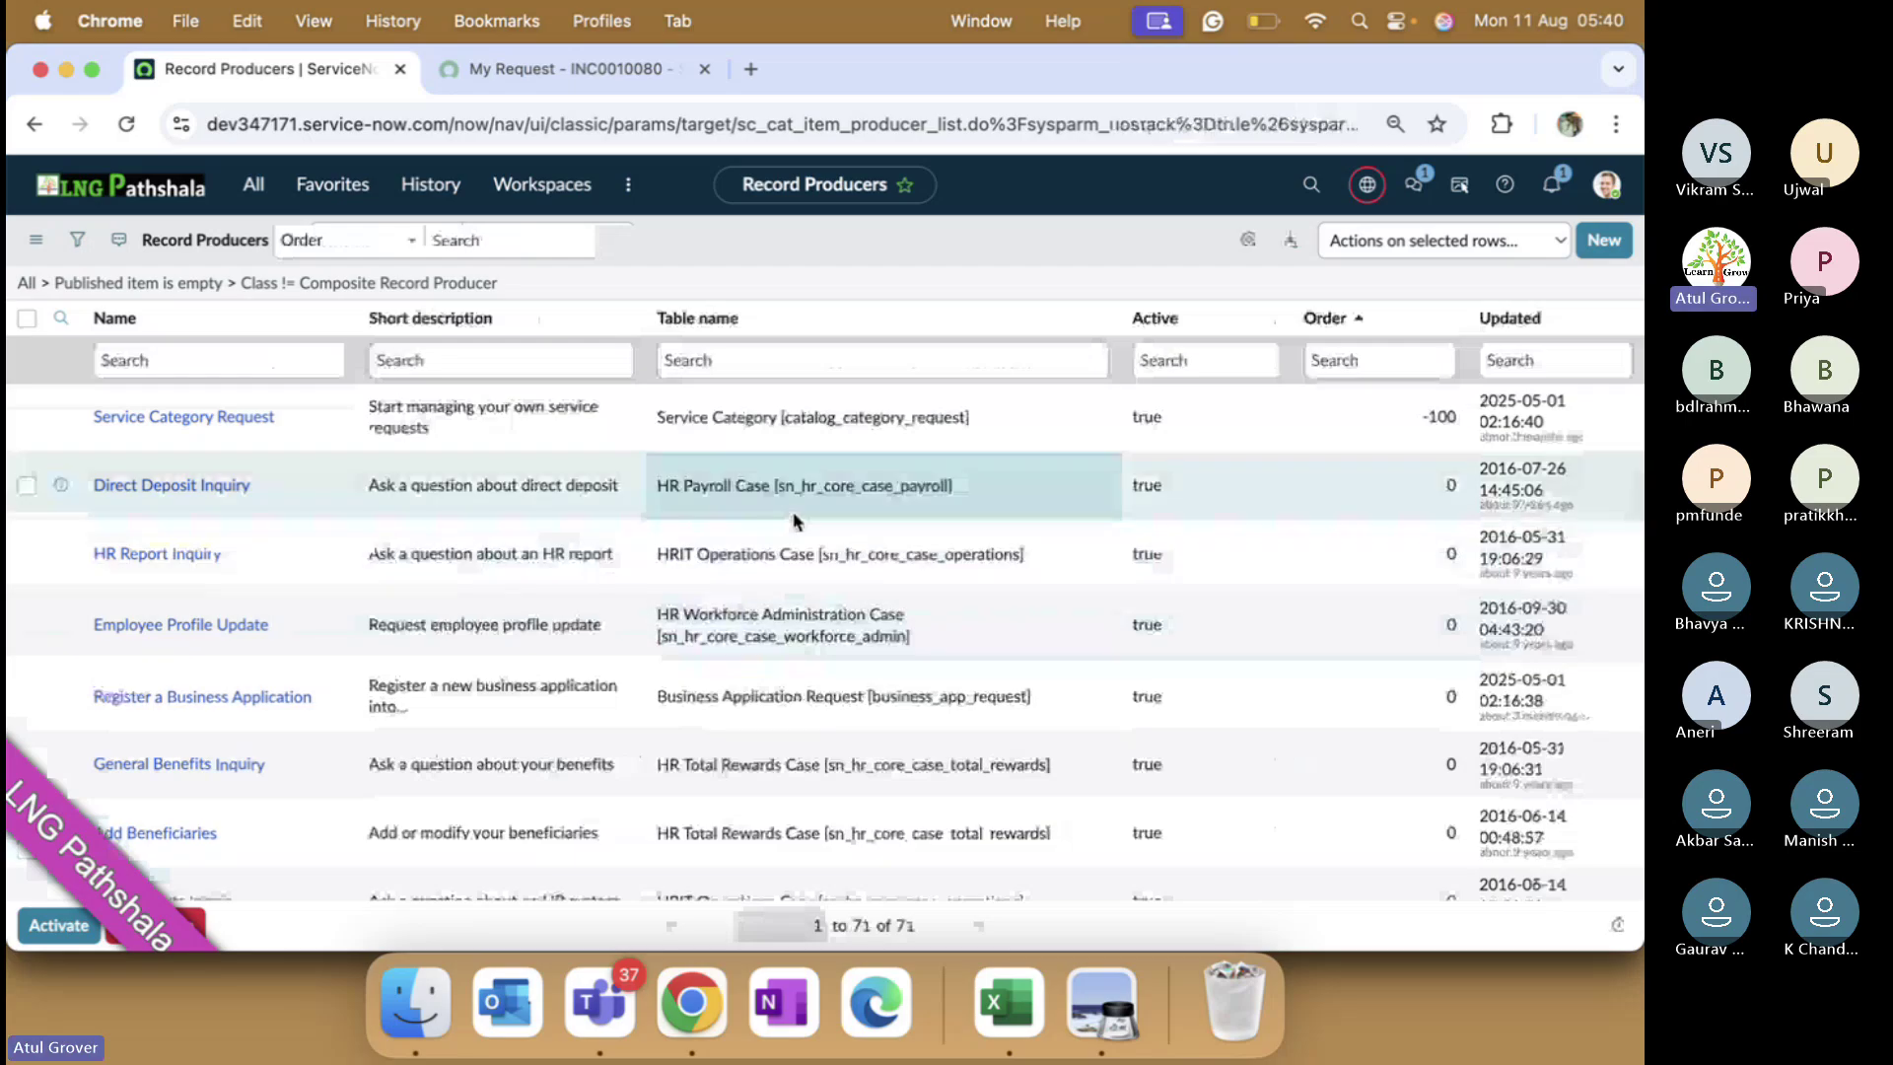
scroll(796, 519, "down", 5)
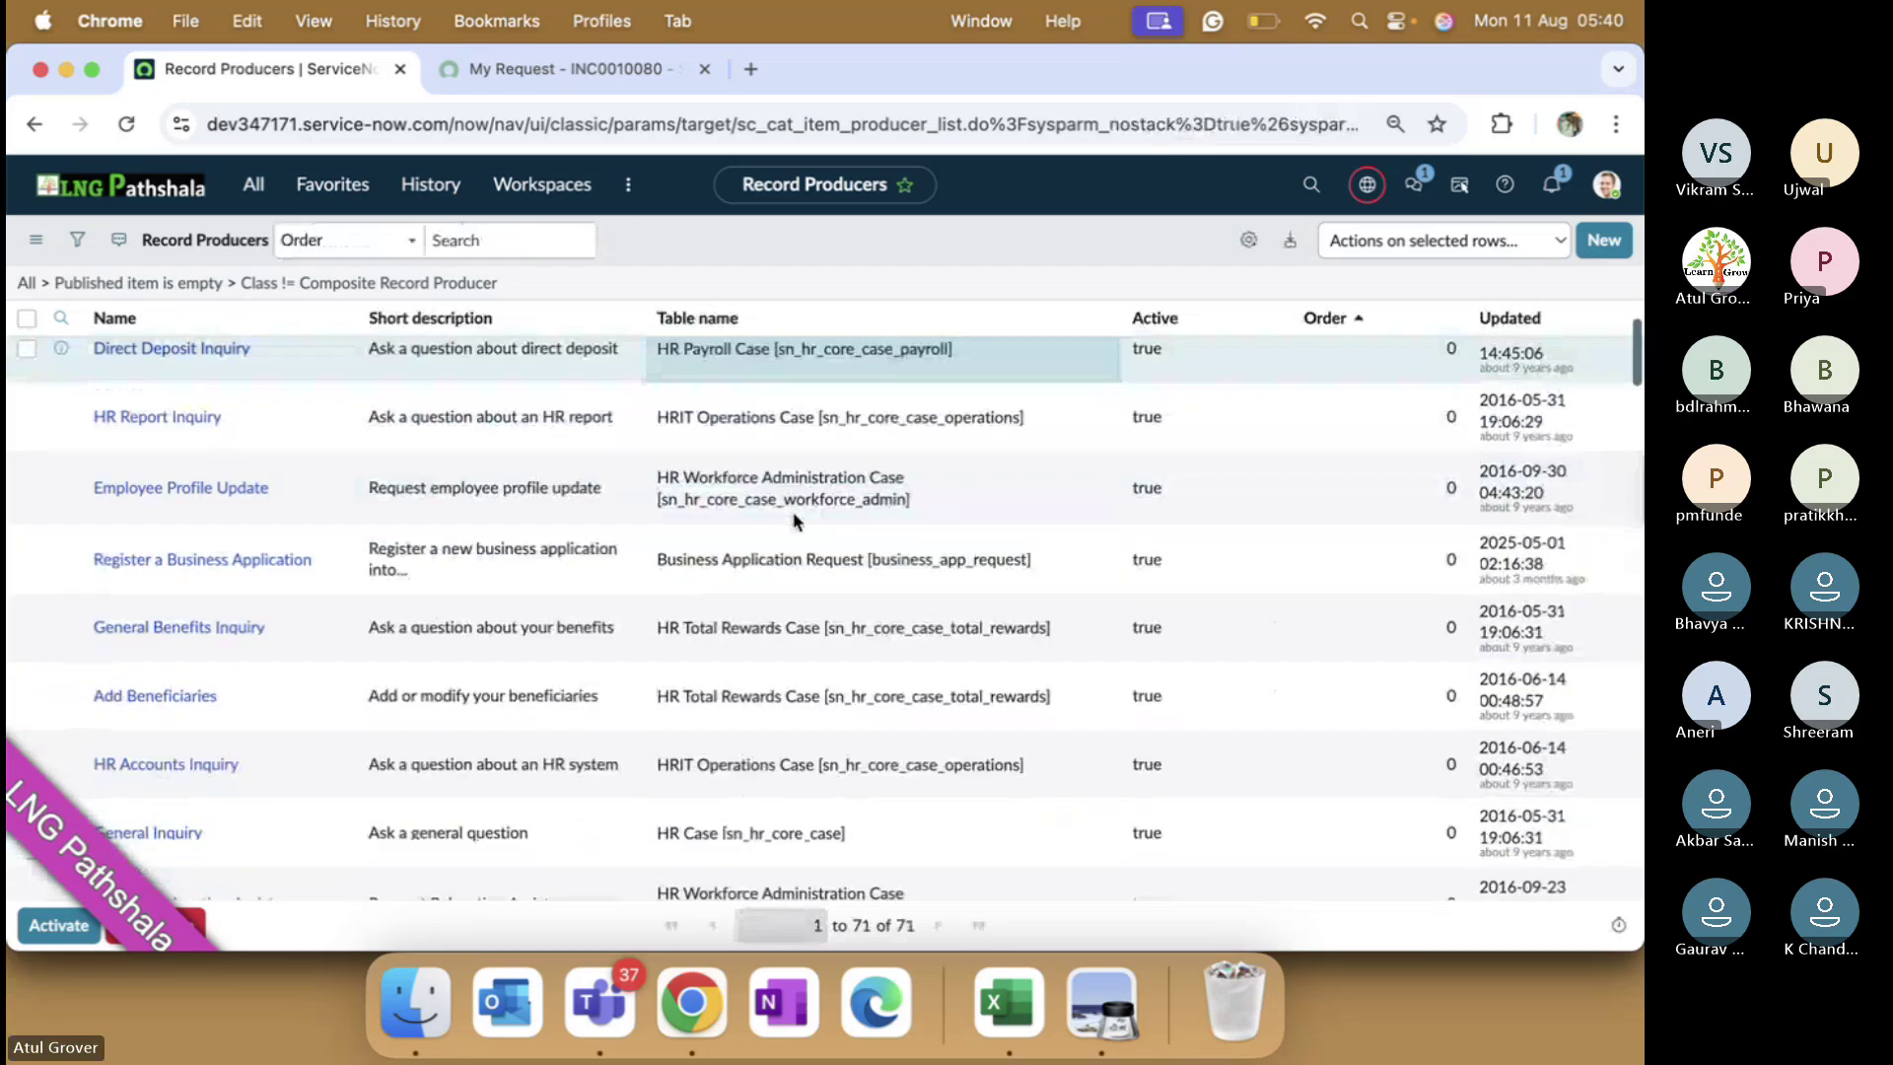
scroll(794, 513, "down", 6)
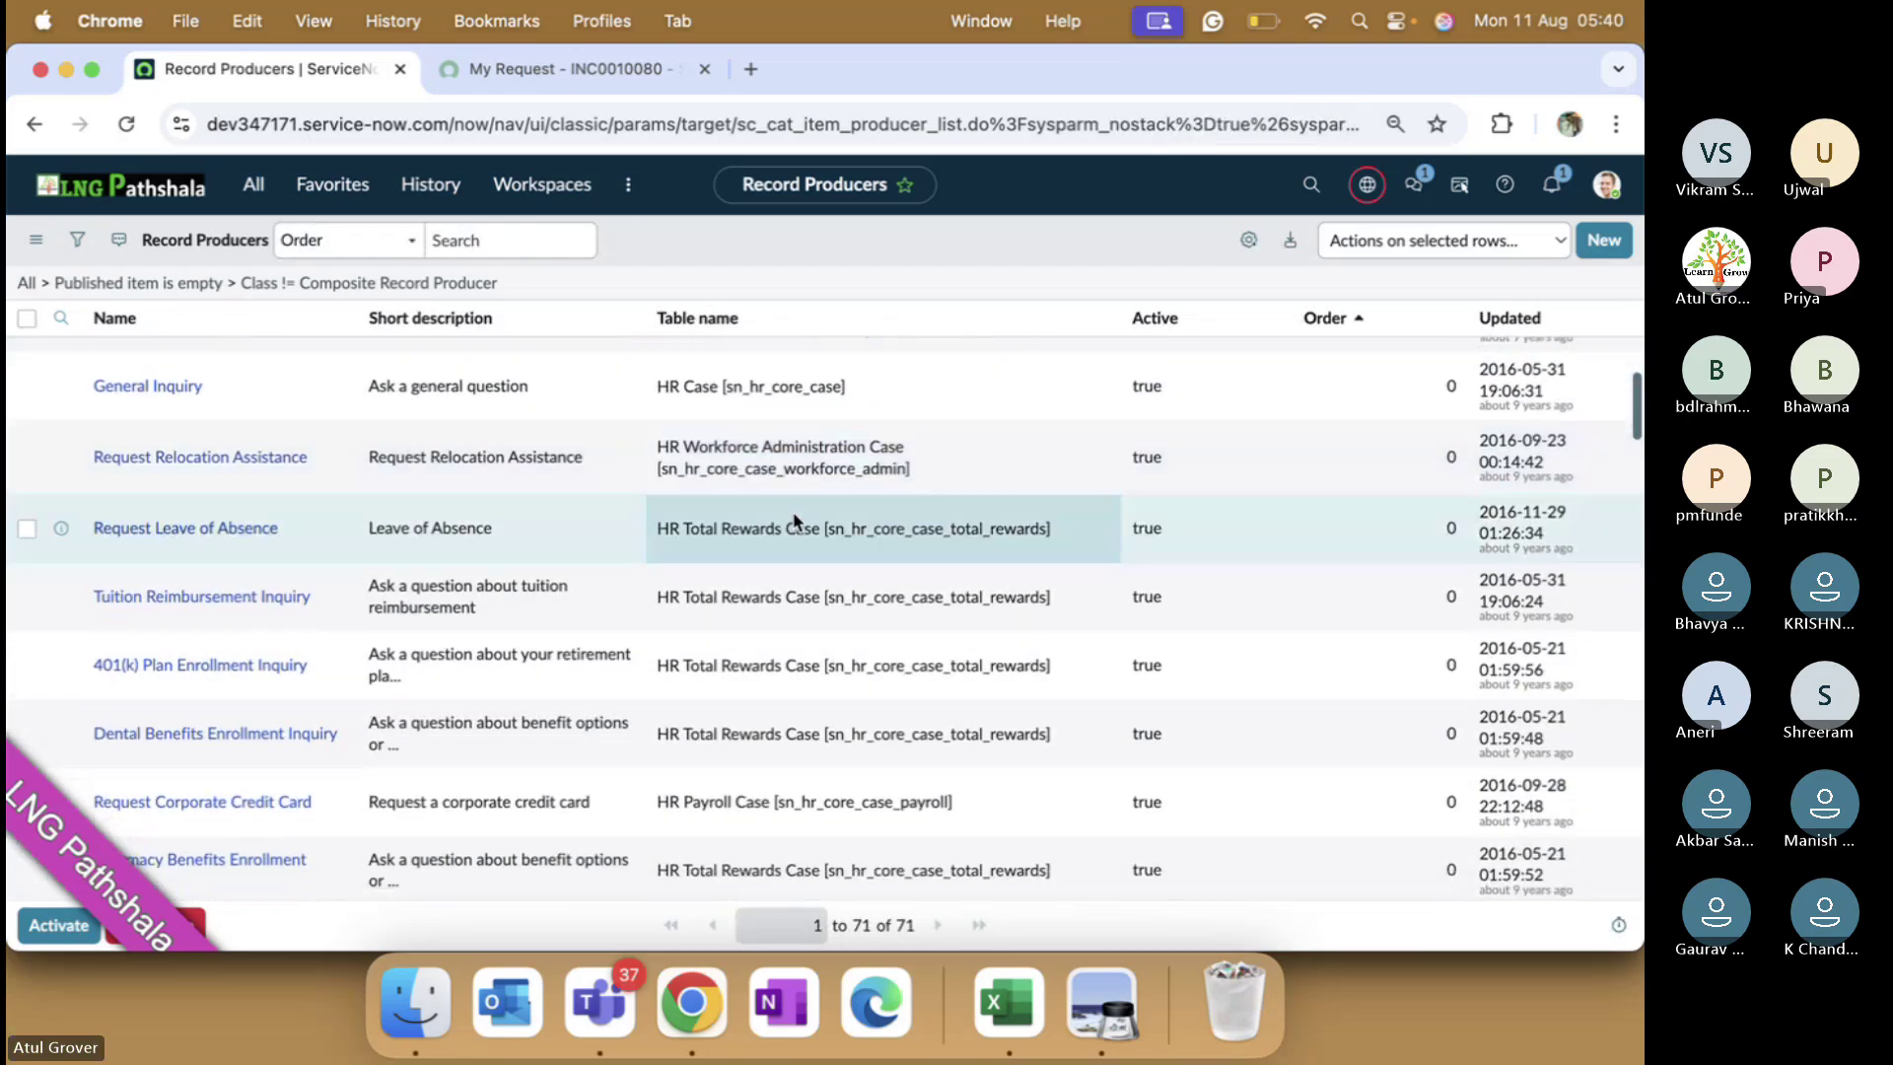
scroll(793, 512, "down", 3)
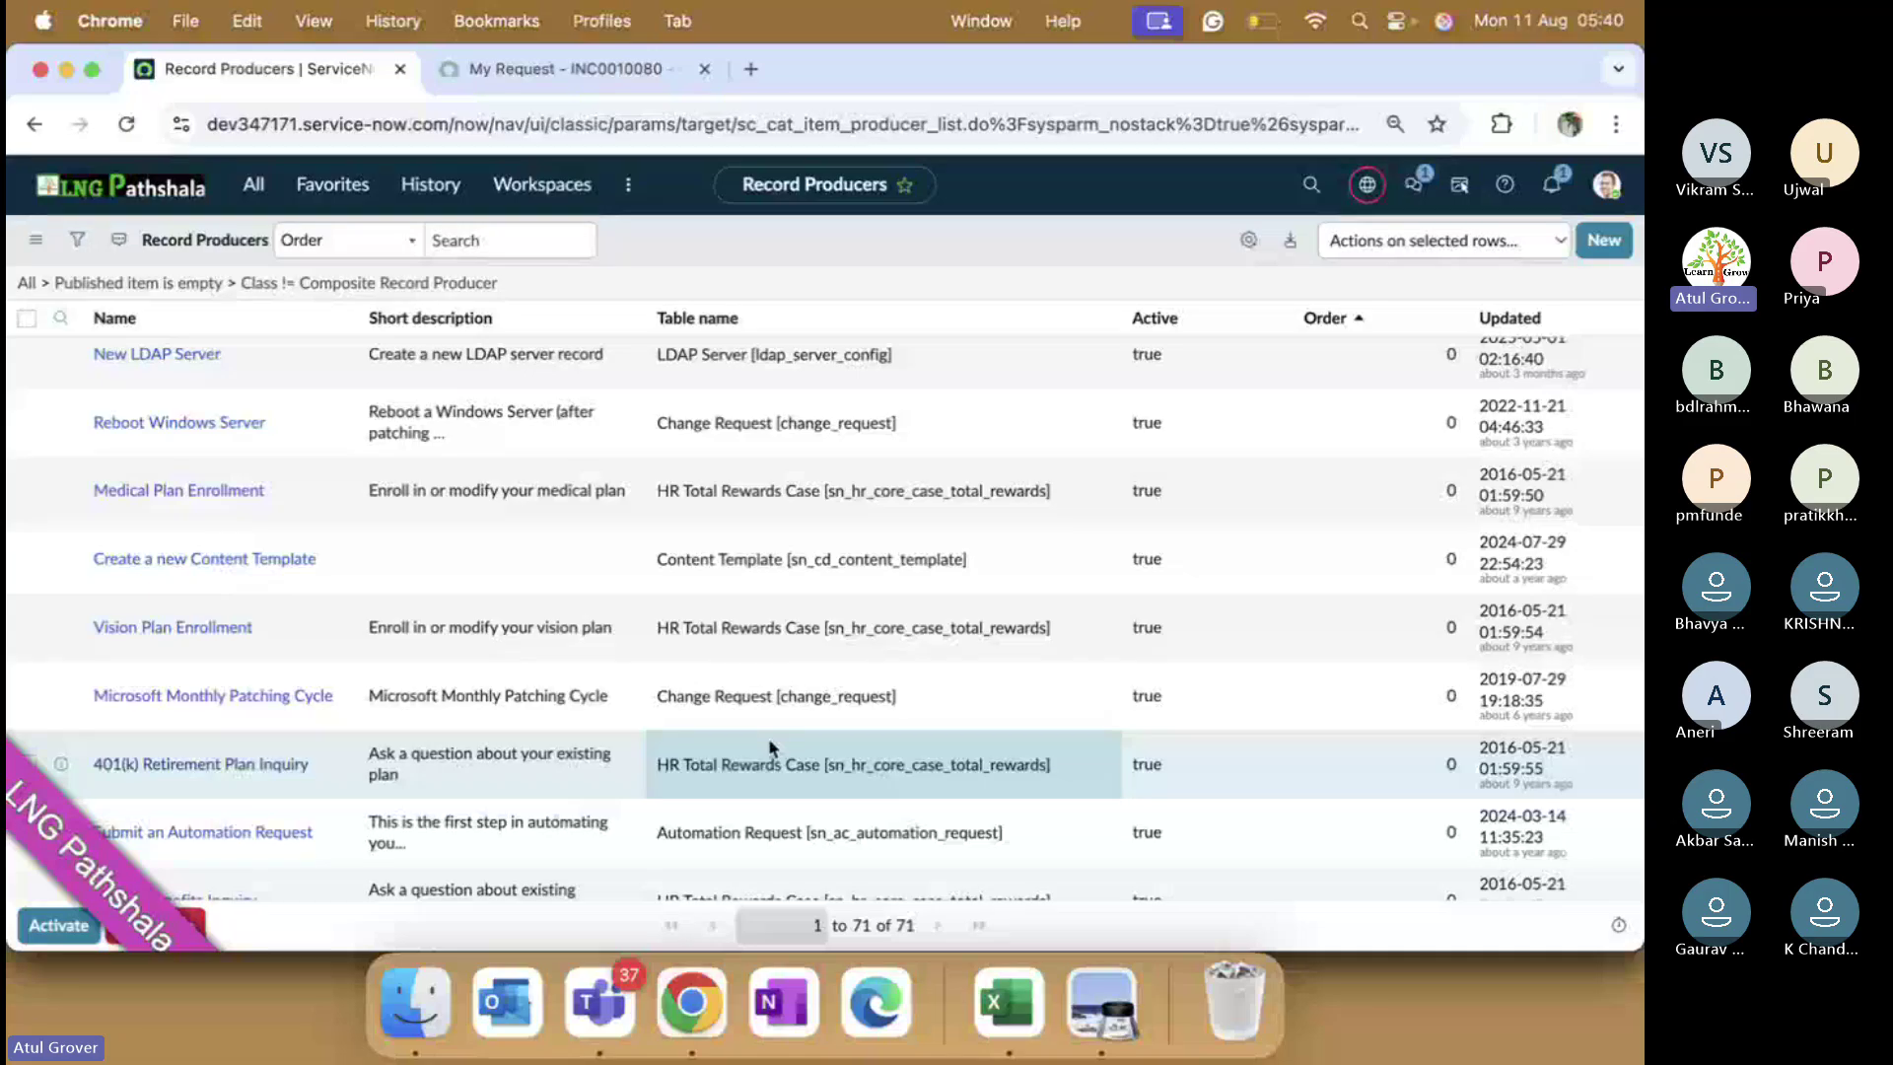
- Switch to the Microsoft Teams meeting, mute the participant with the raised hand, and return to Chrome
key("super+Tab")
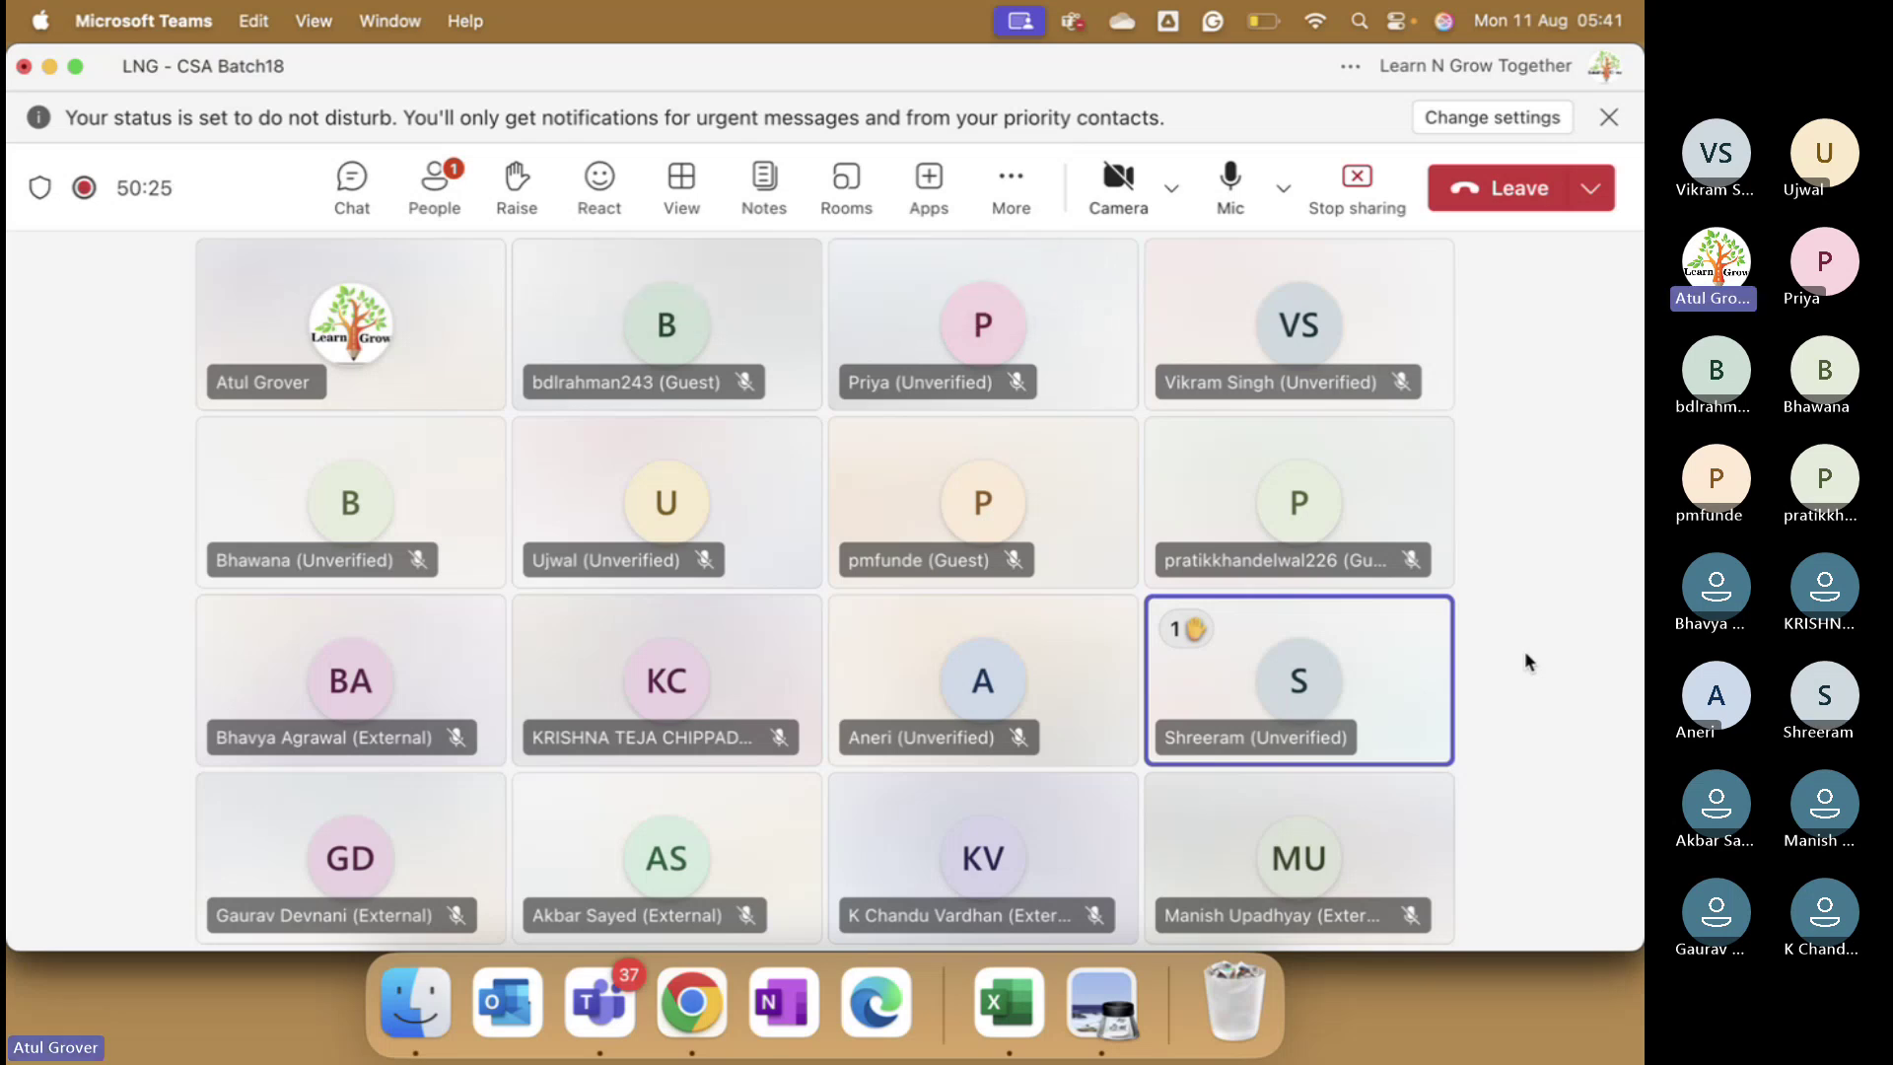
key("super+Tab")
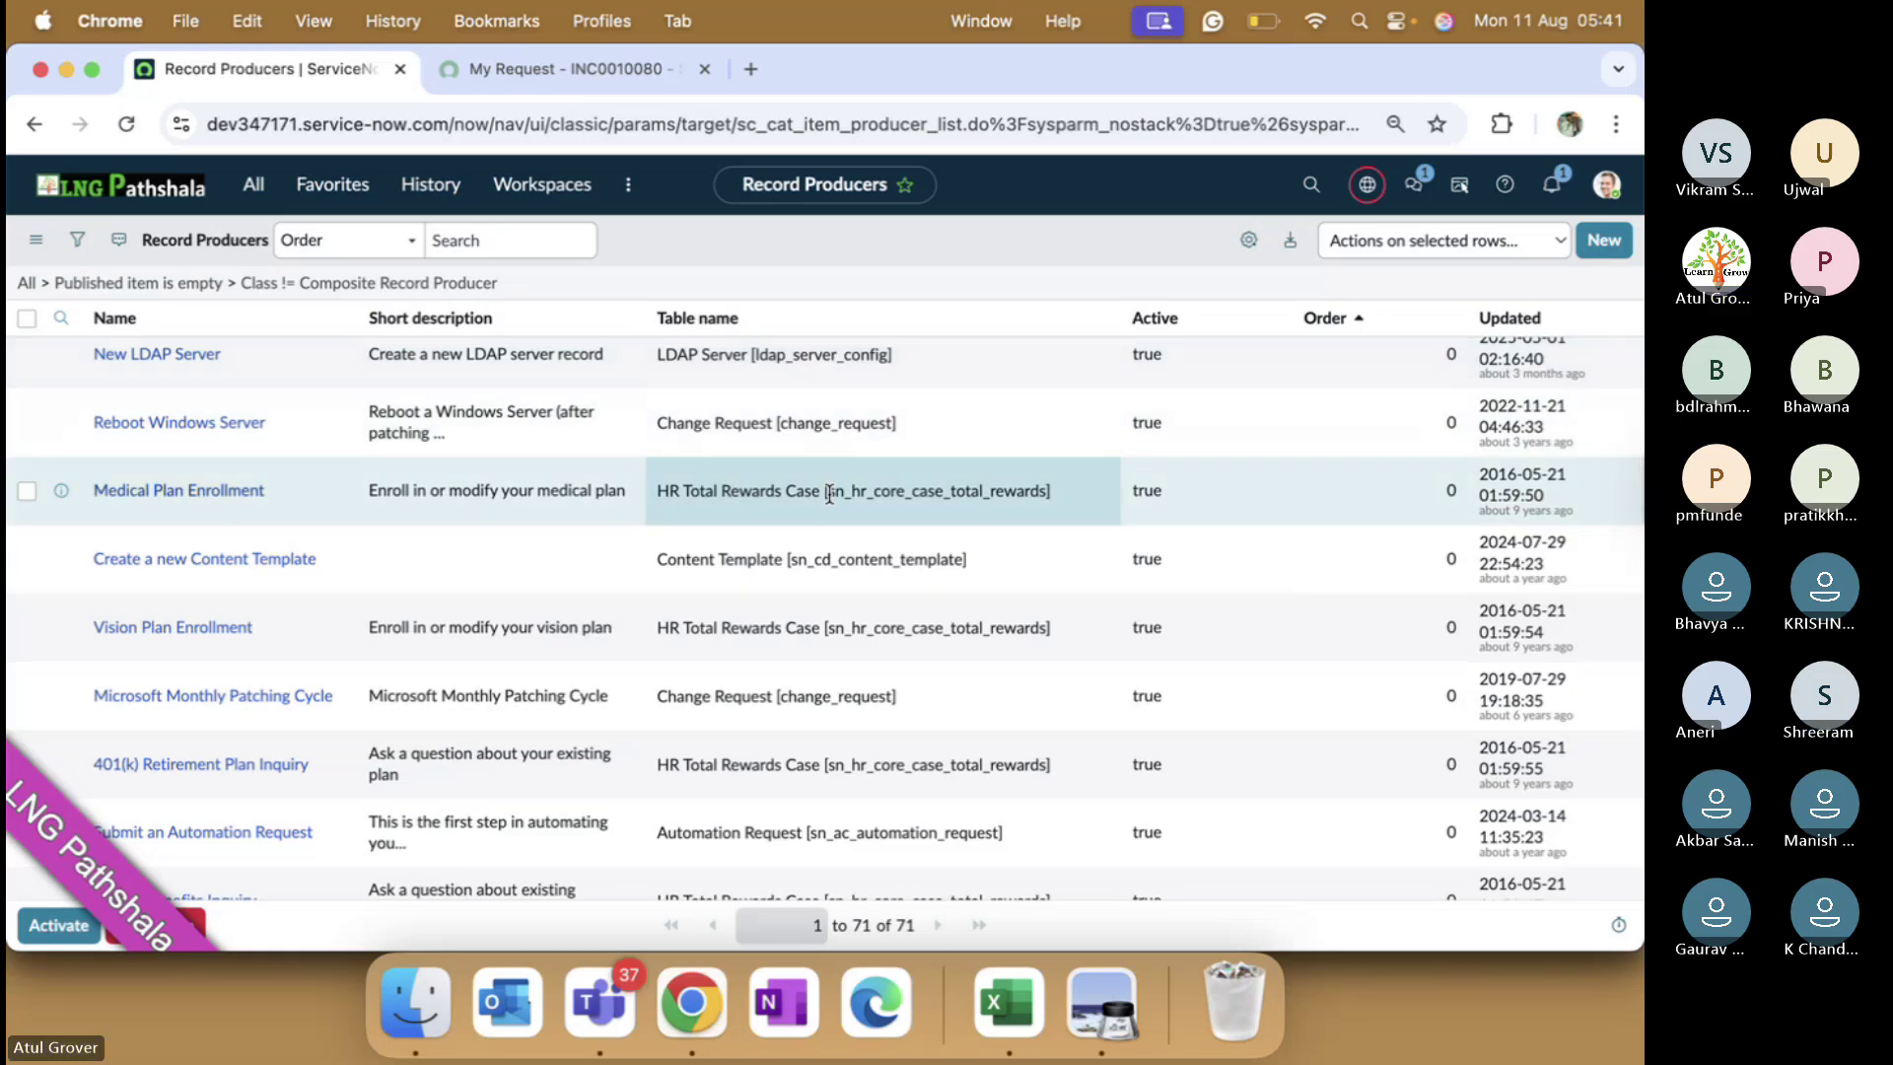
key("super+Tab")
right_click(1244, 636)
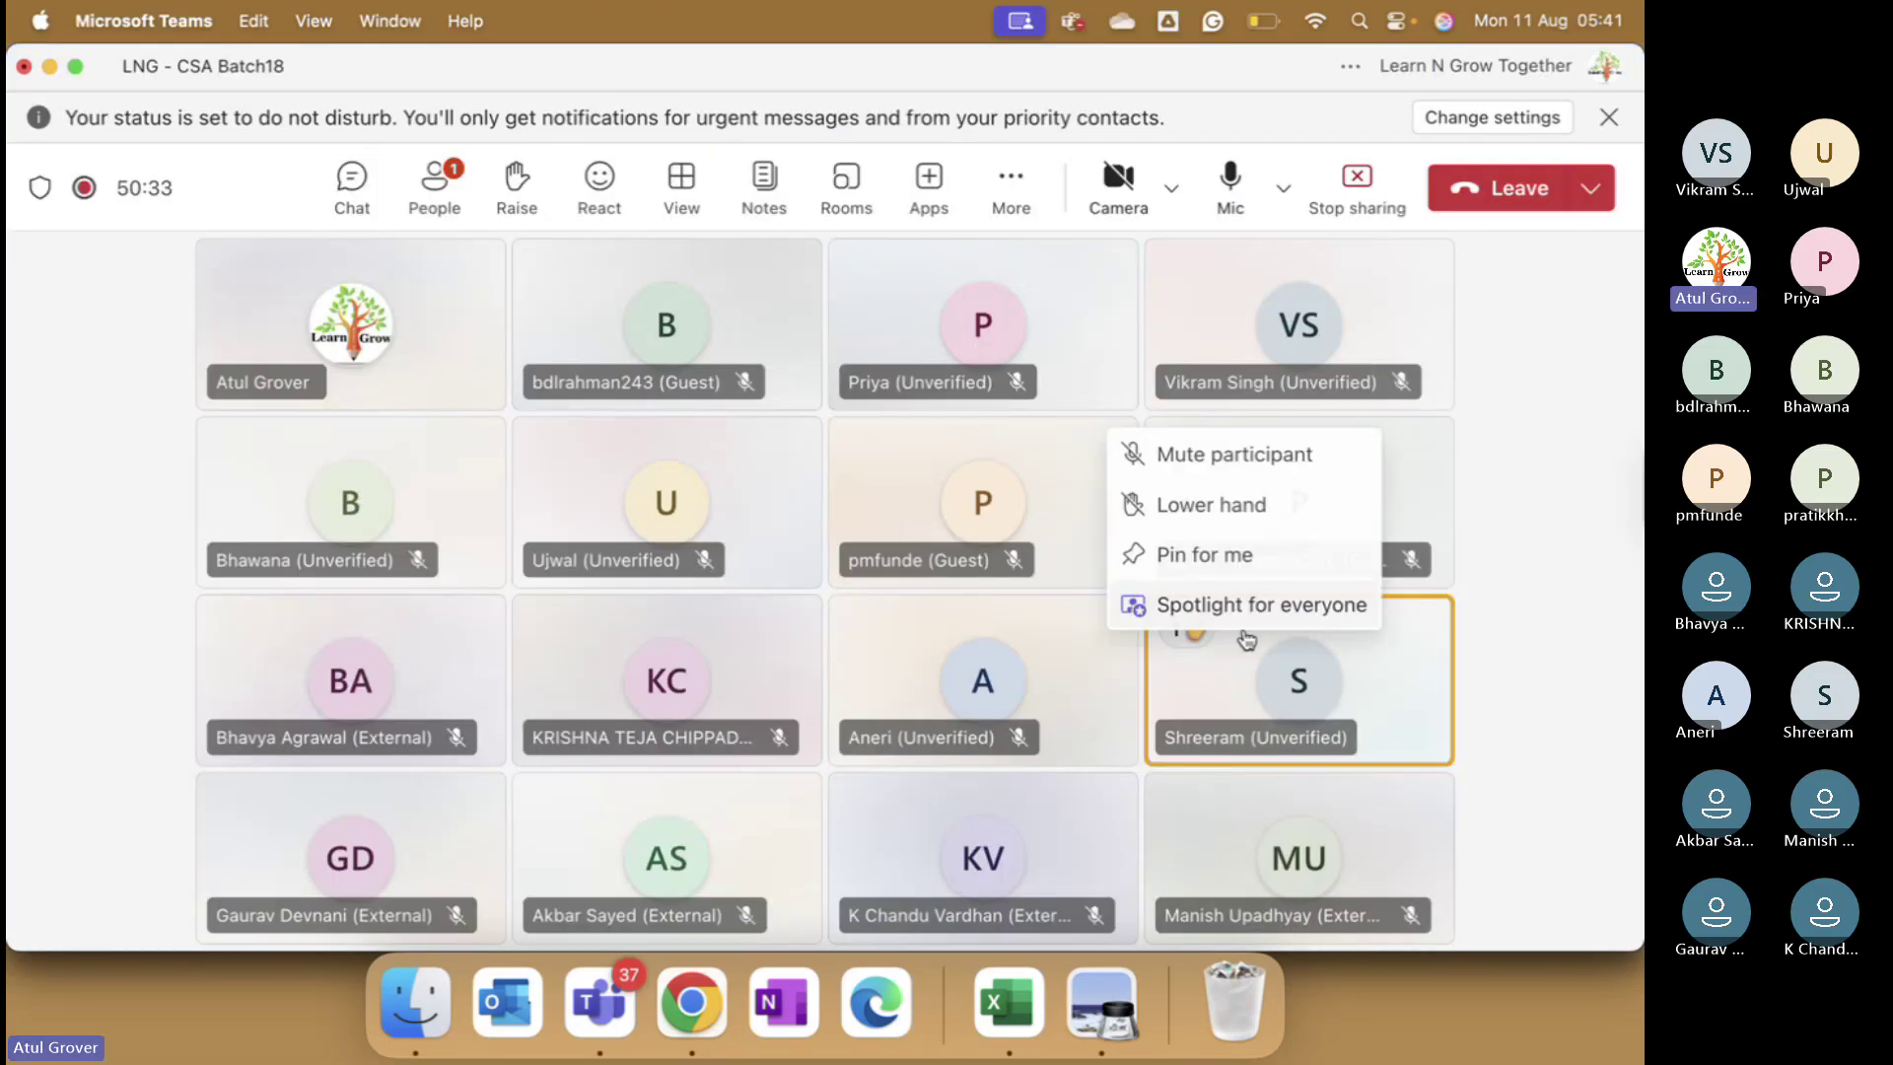
left_click(1259, 456)
key("super+Tab")
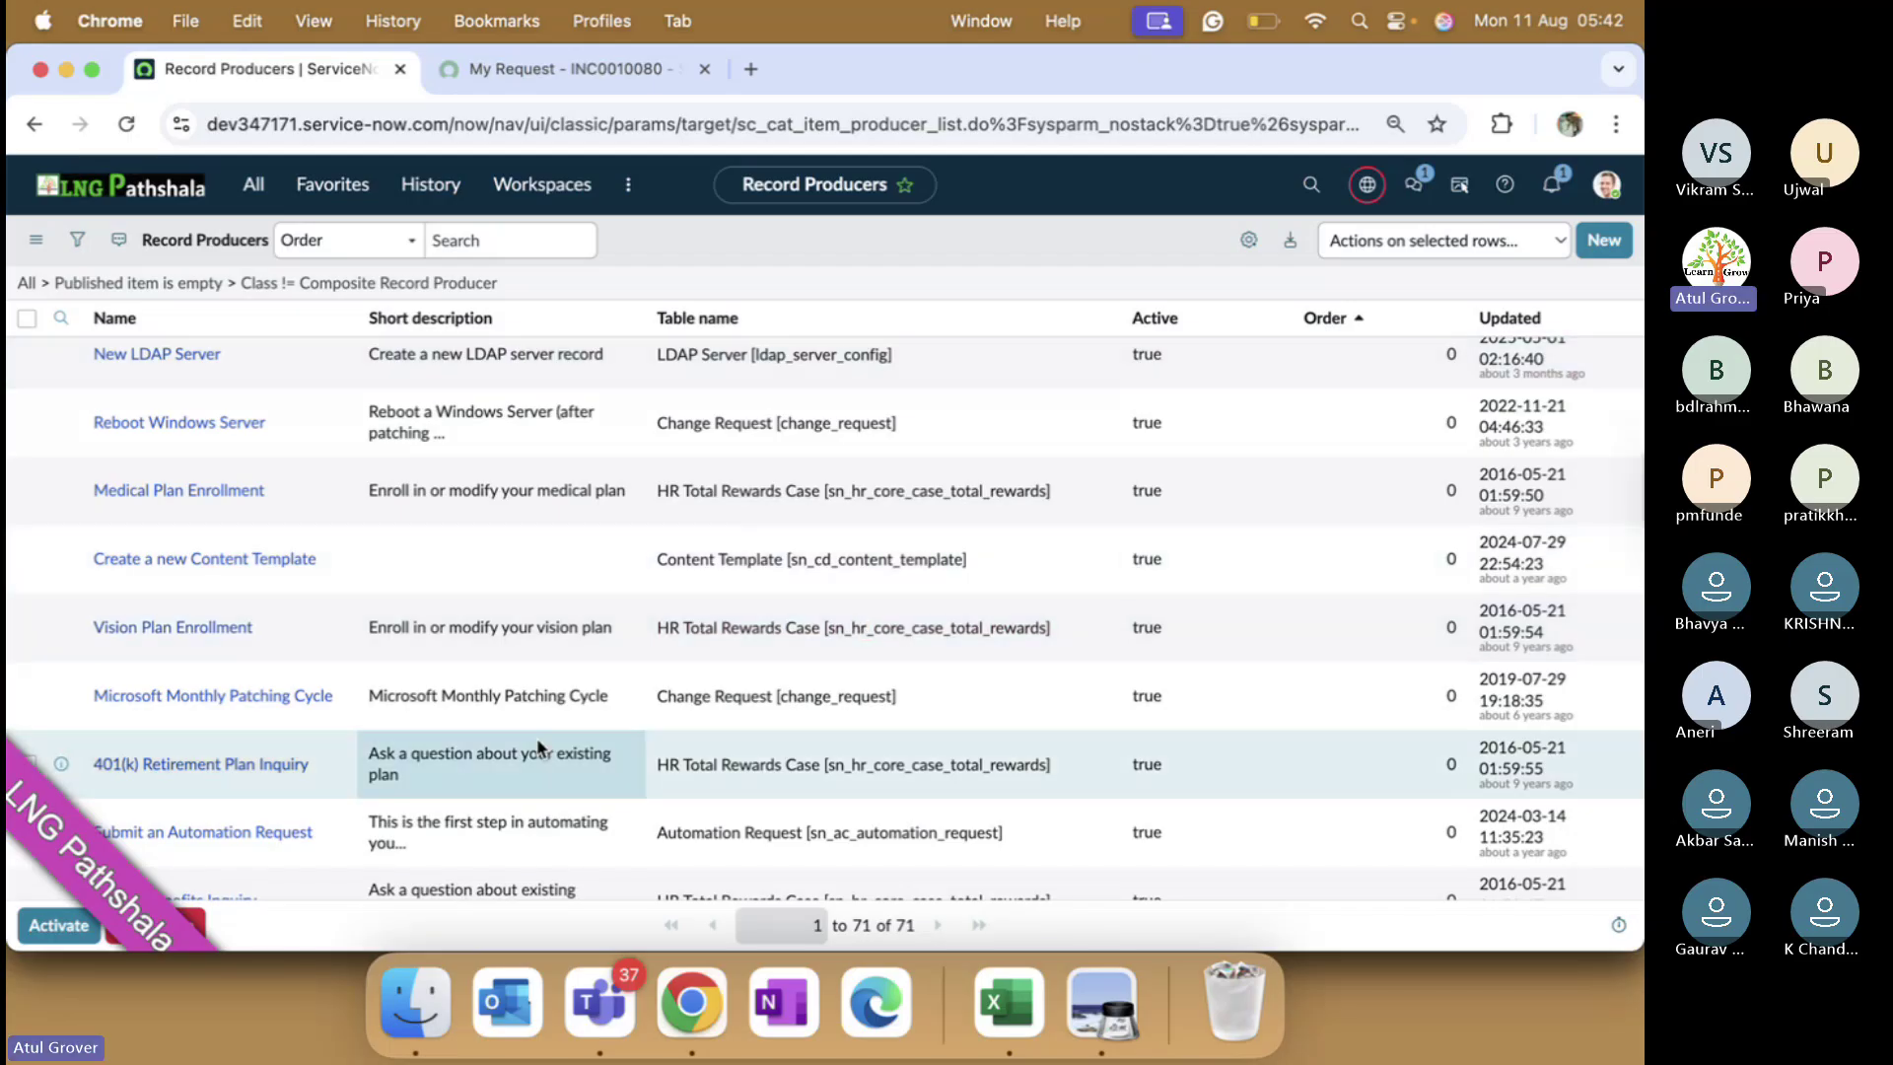
- Filter the record producers by name with "*incide" and open the Create Incident record producer
scroll(537, 746, "down", 10)
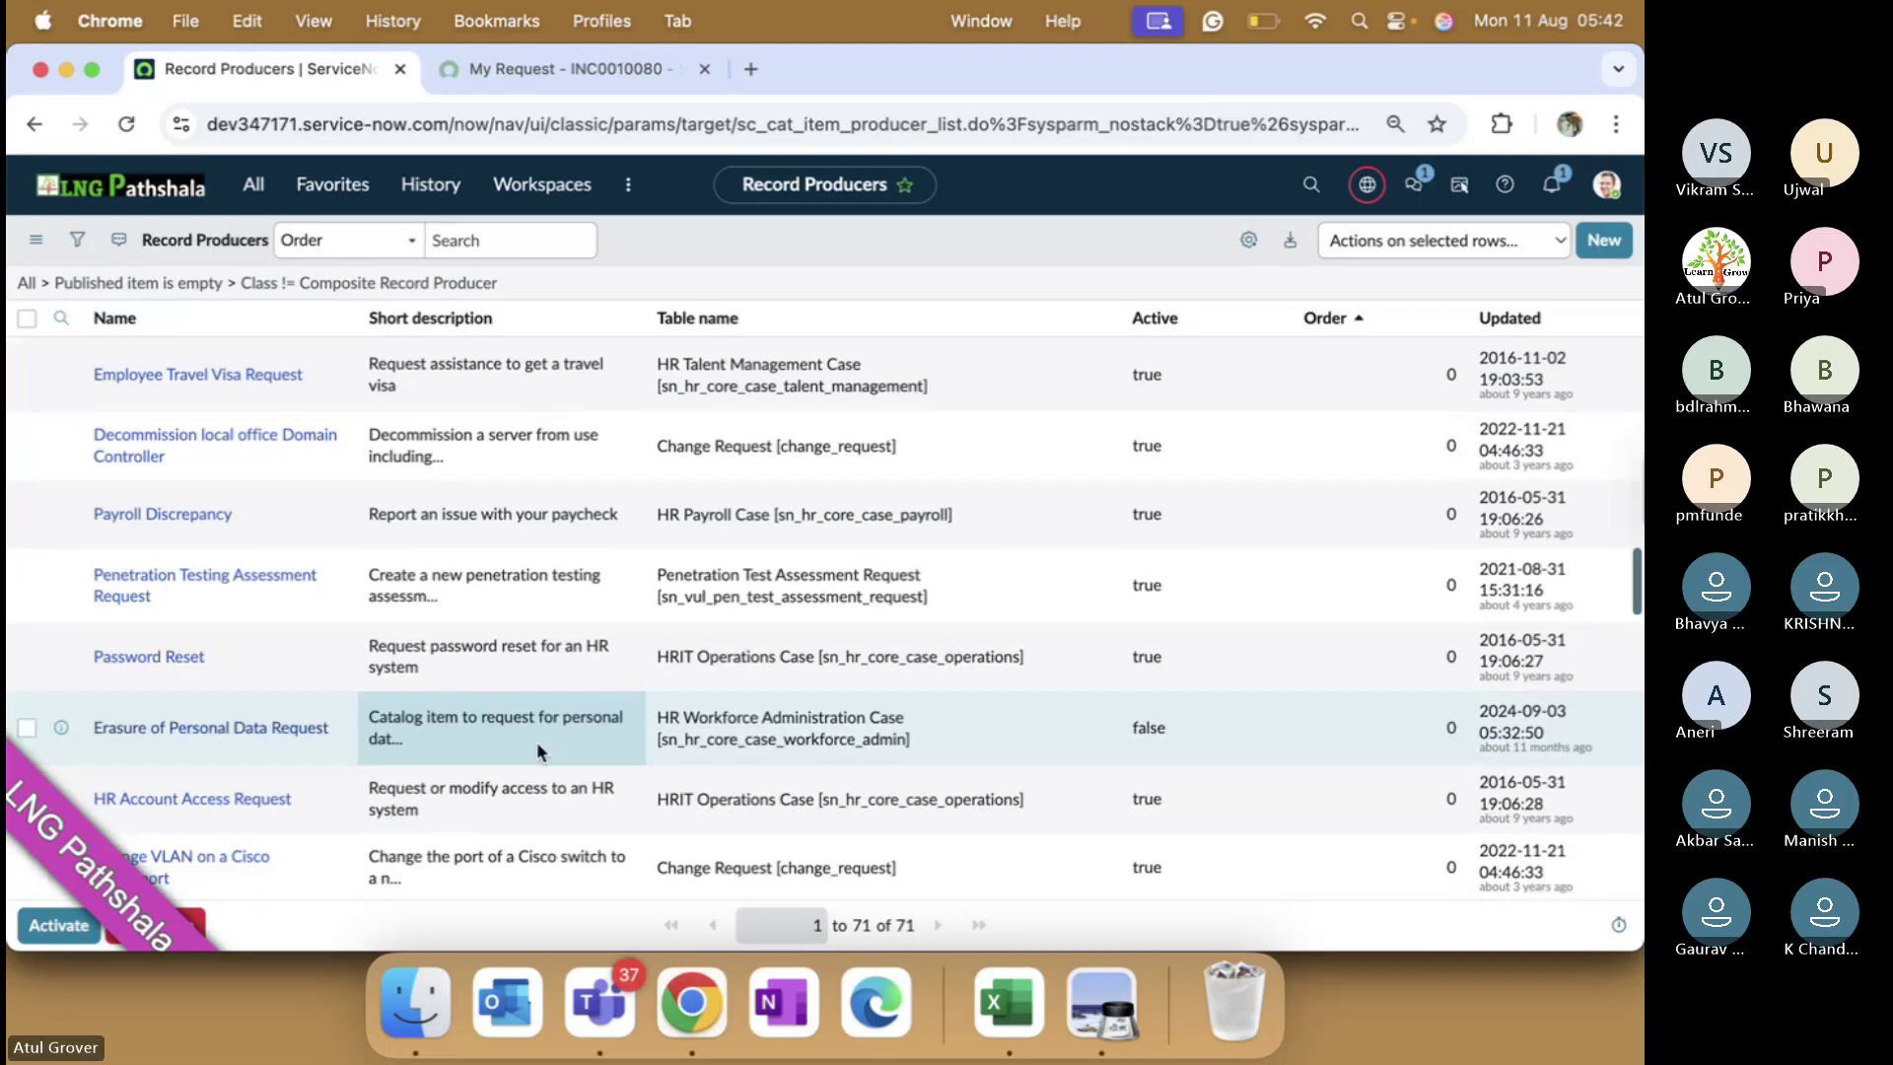
scroll(536, 742, "up", 10)
left_click(240, 368)
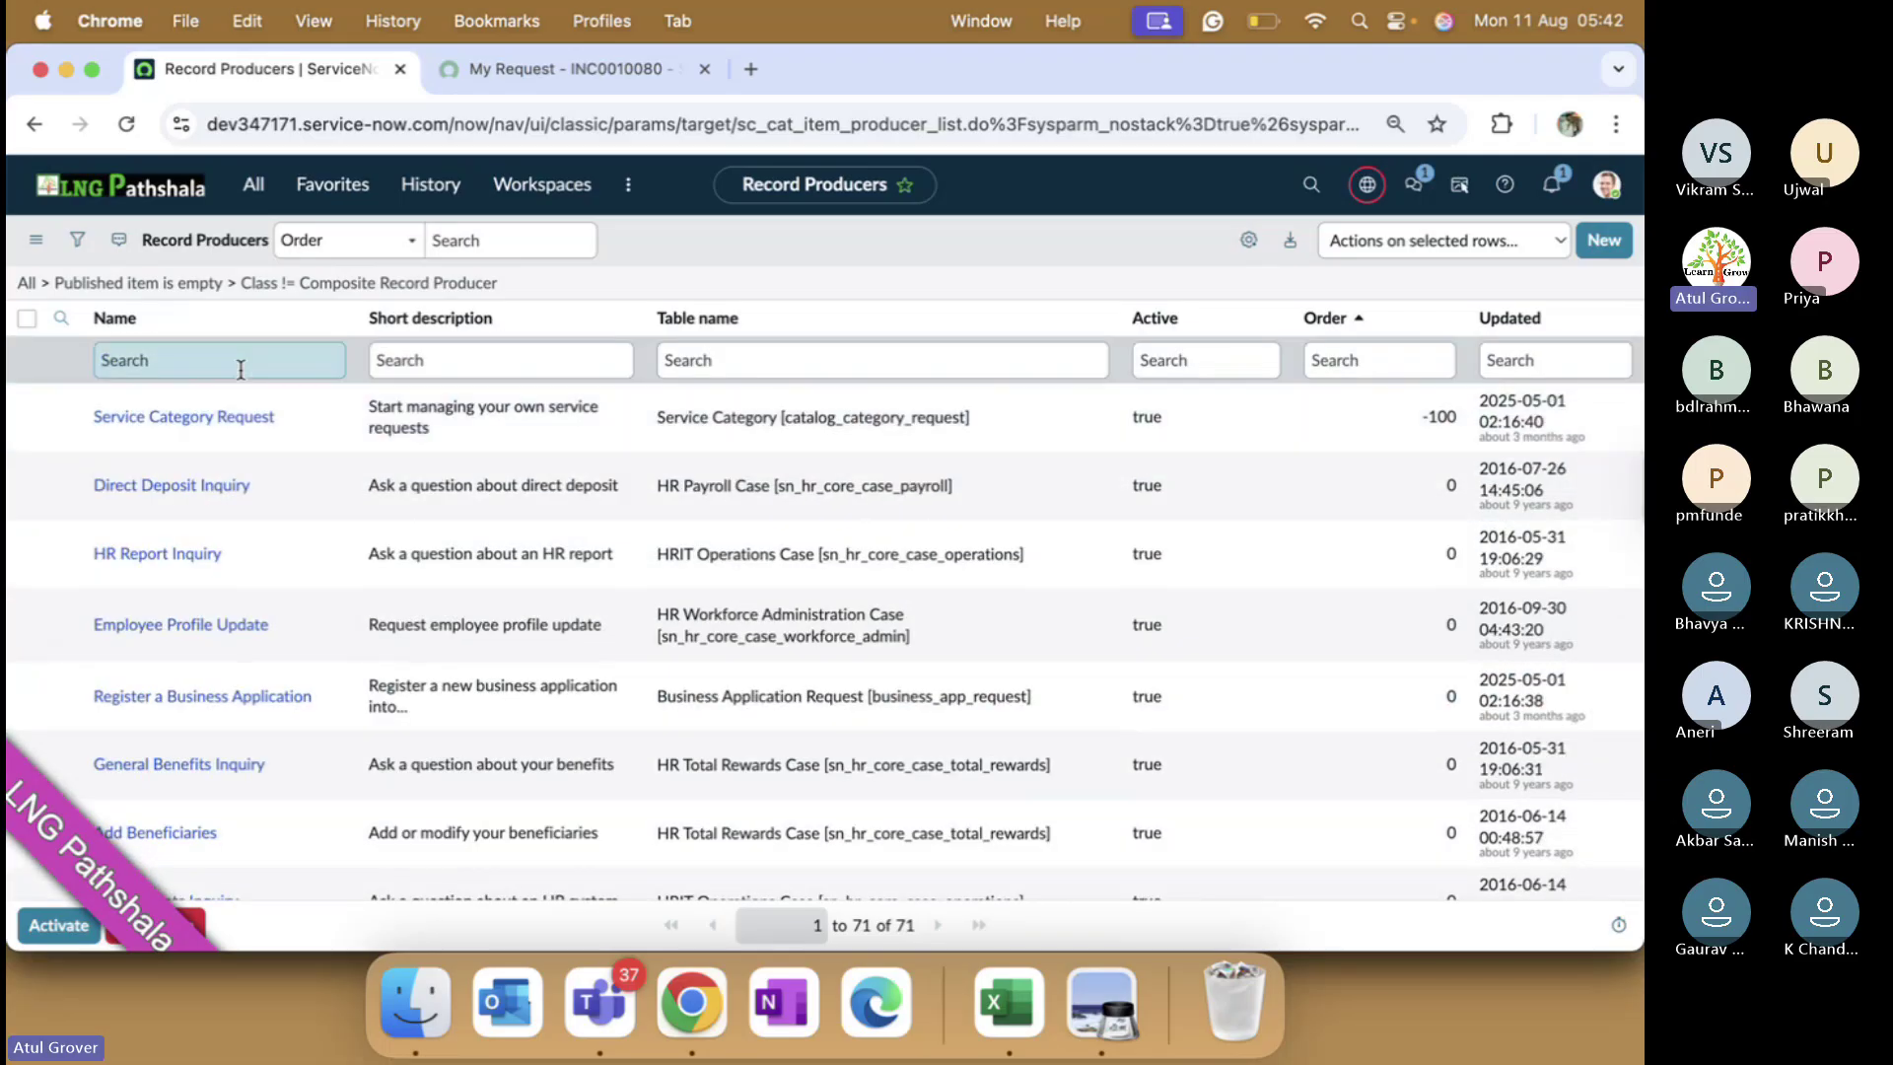
type("*incide")
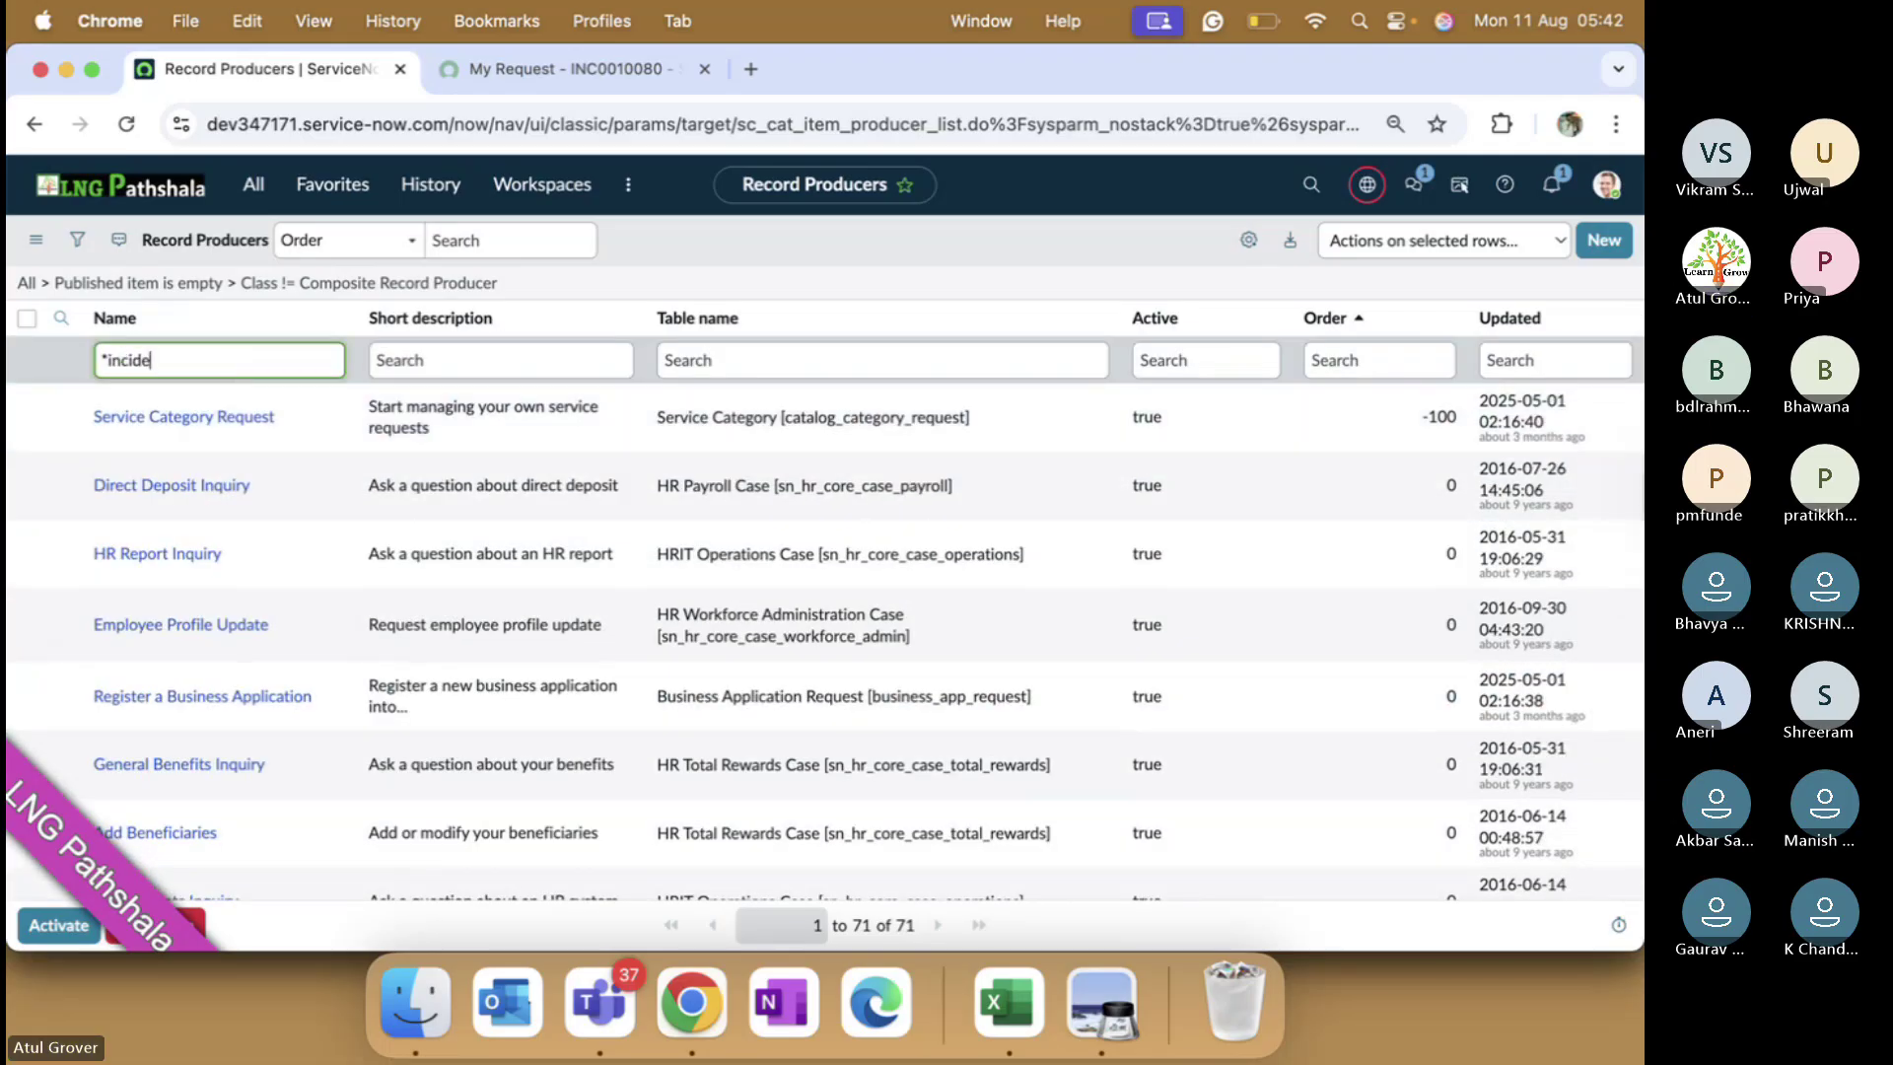
key("Return")
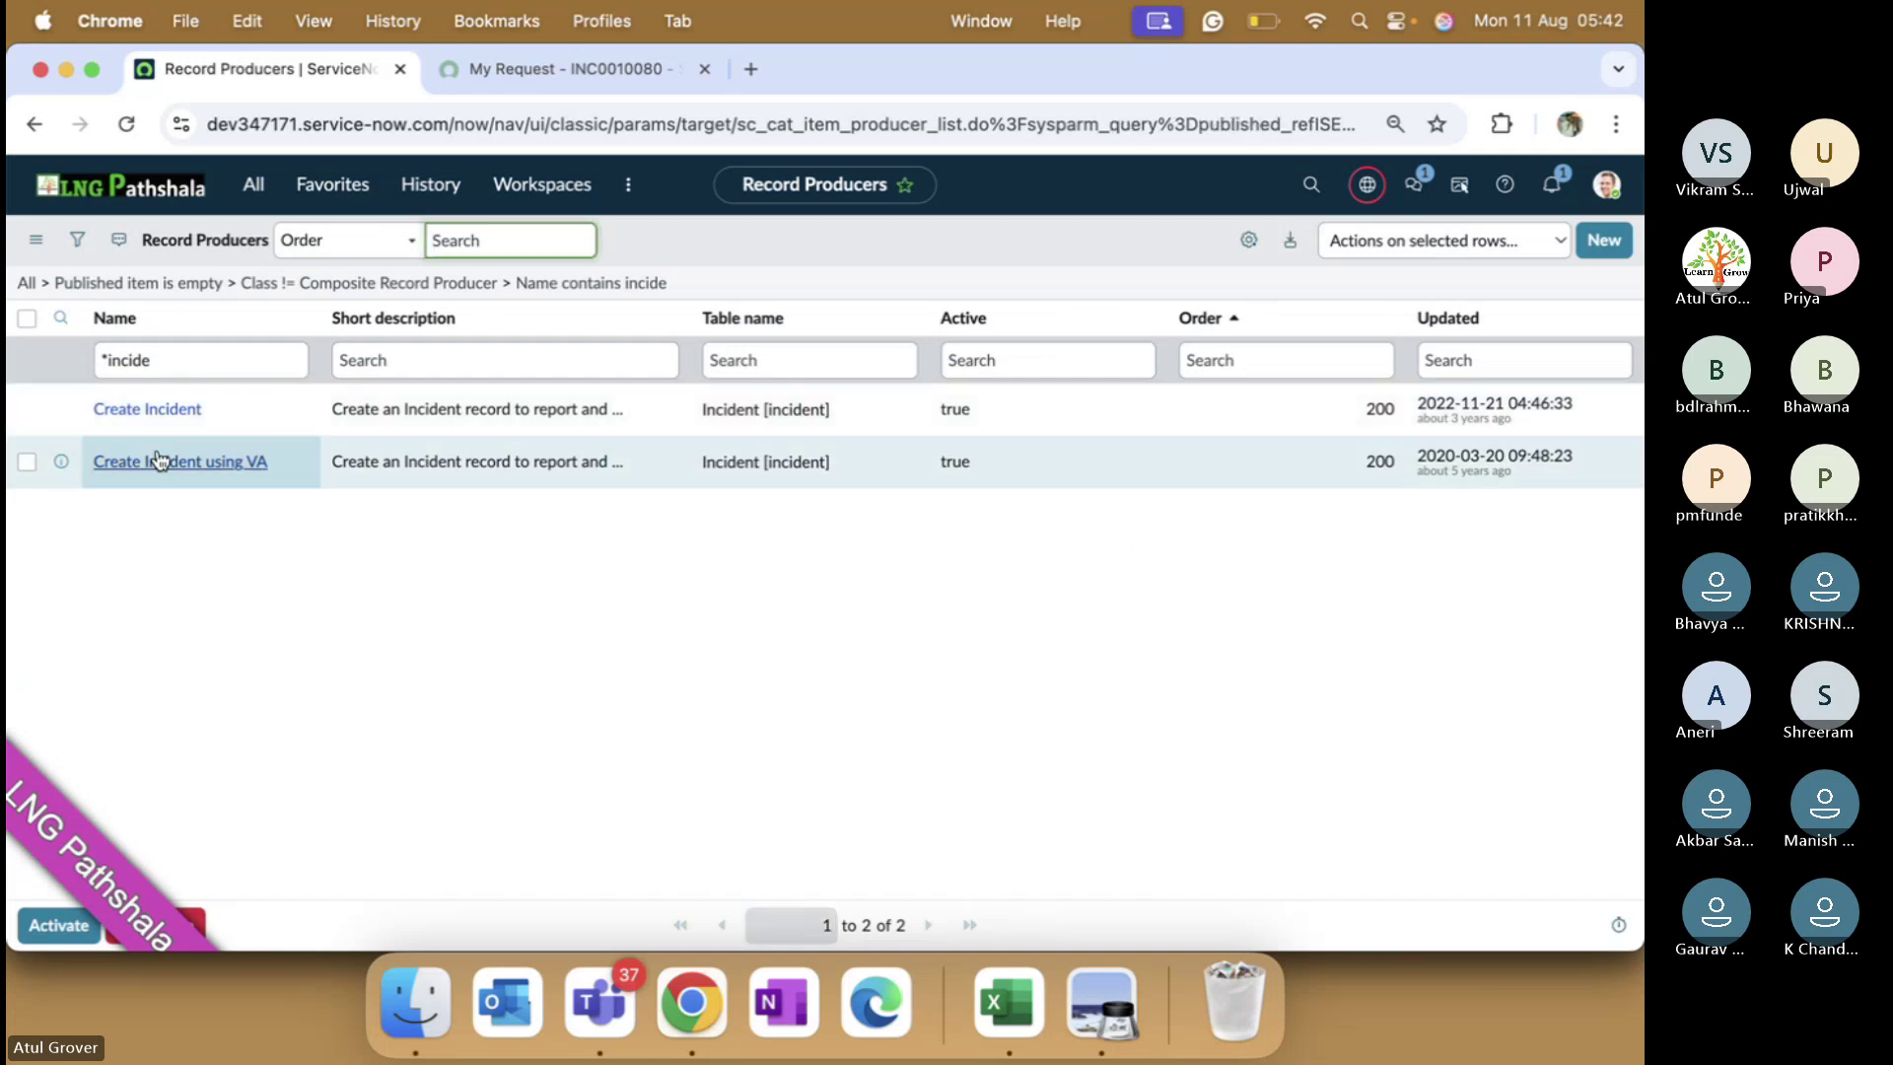
left_click(156, 410)
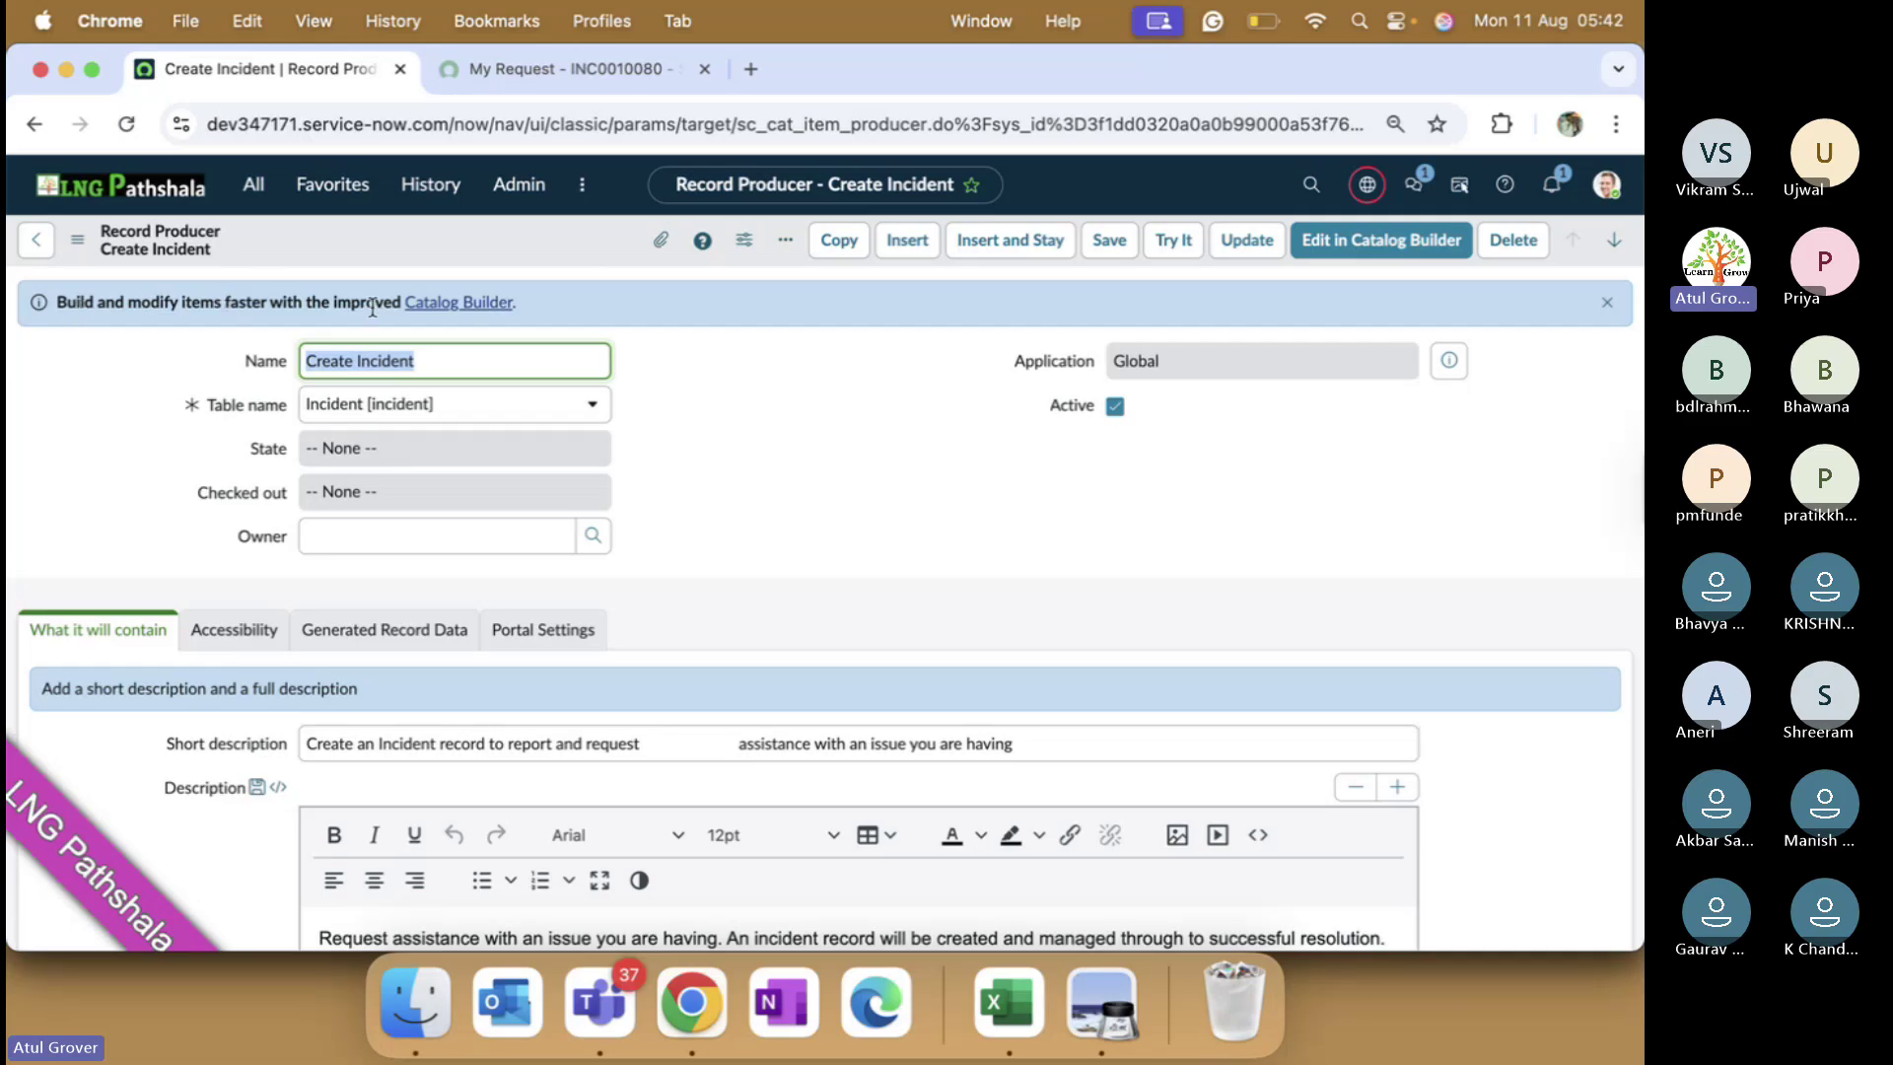
- Find Catalog Builder in the application navigator with "catalog bu" and open it
left_click(253, 184)
type("catal")
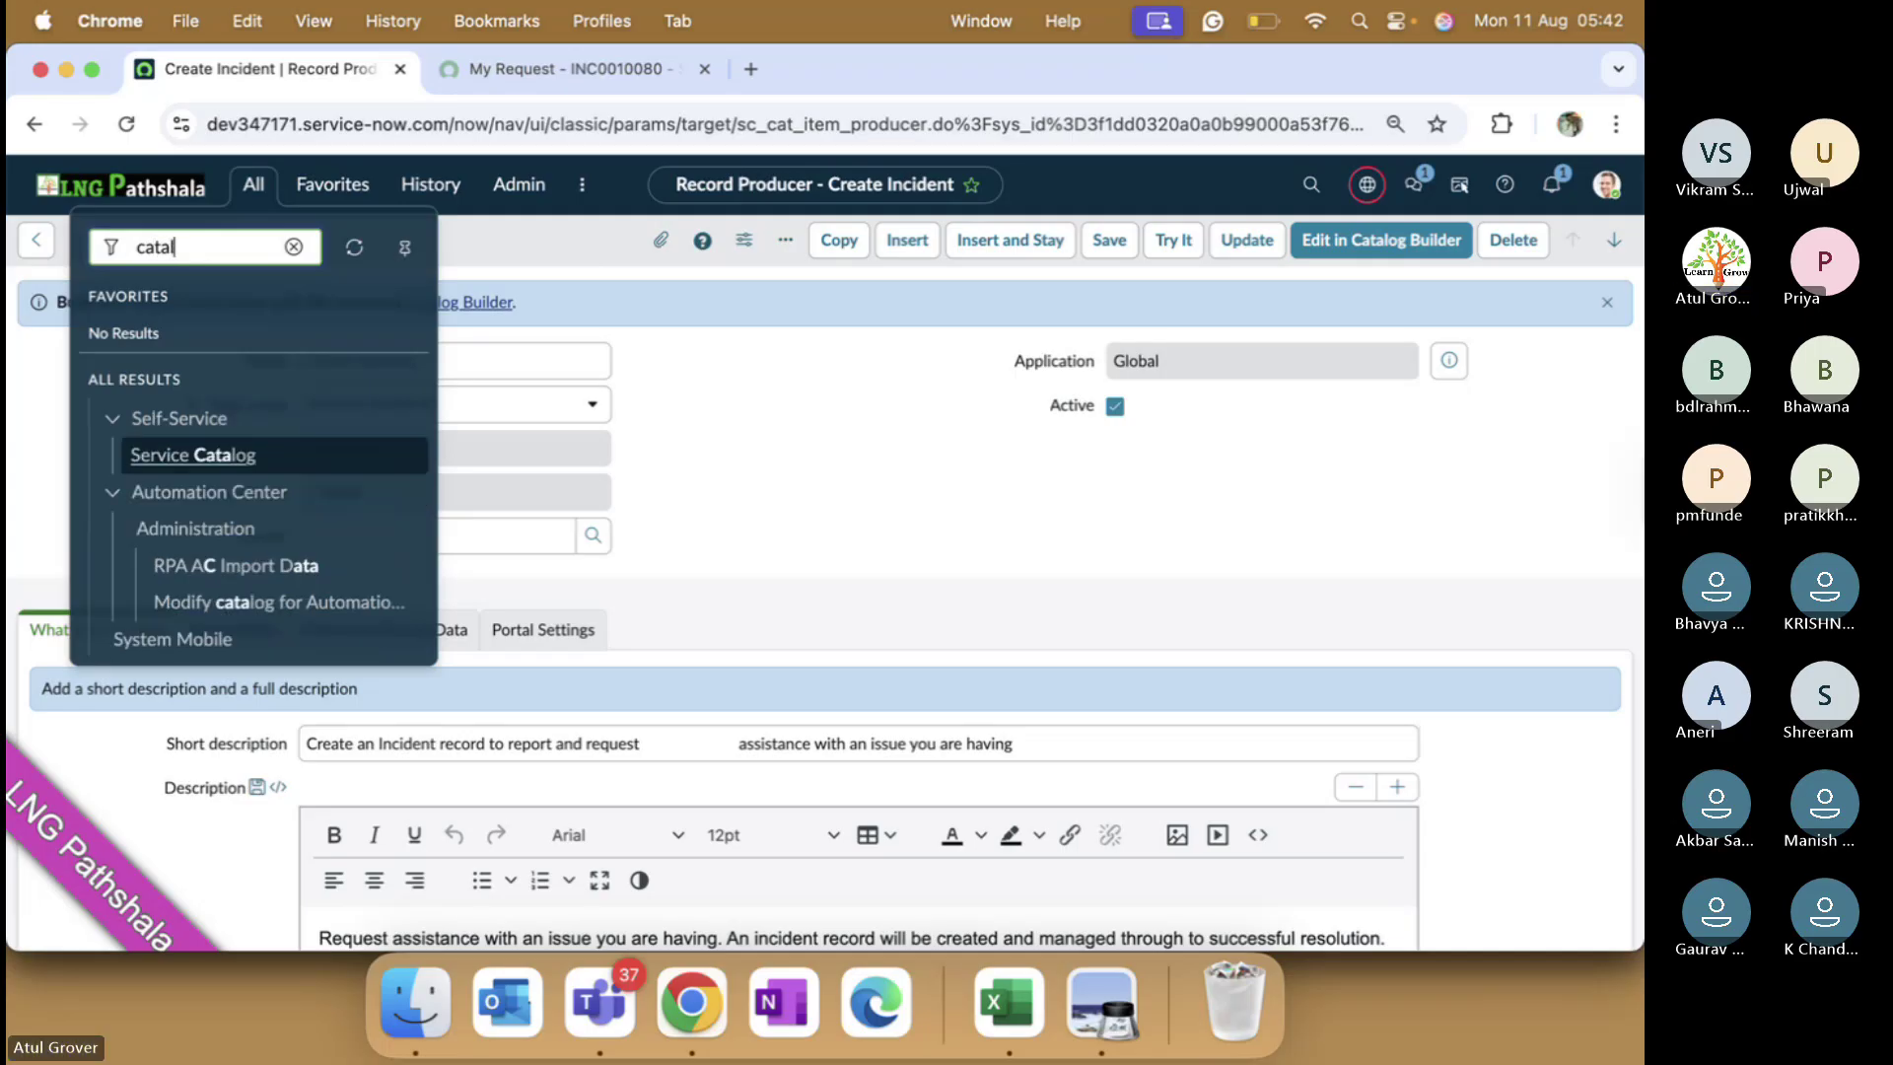
type("og bu")
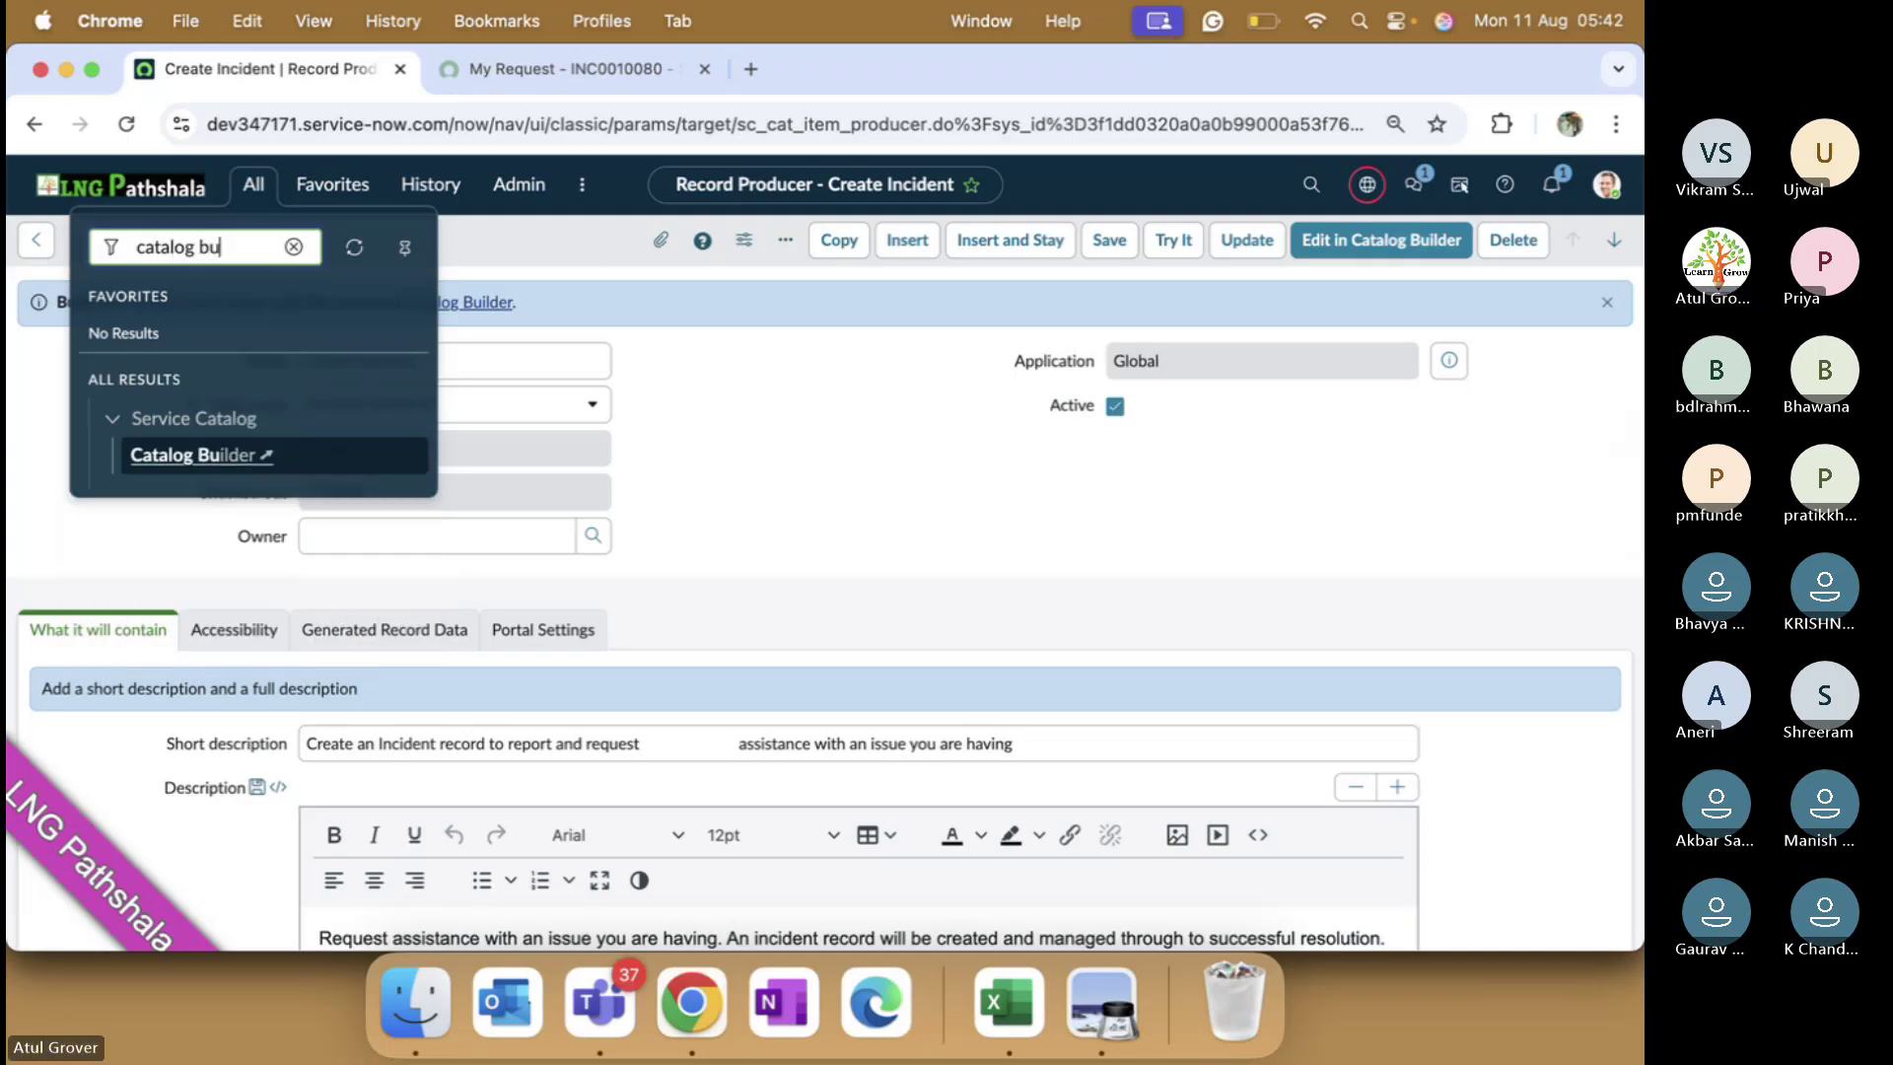
left_click(209, 470)
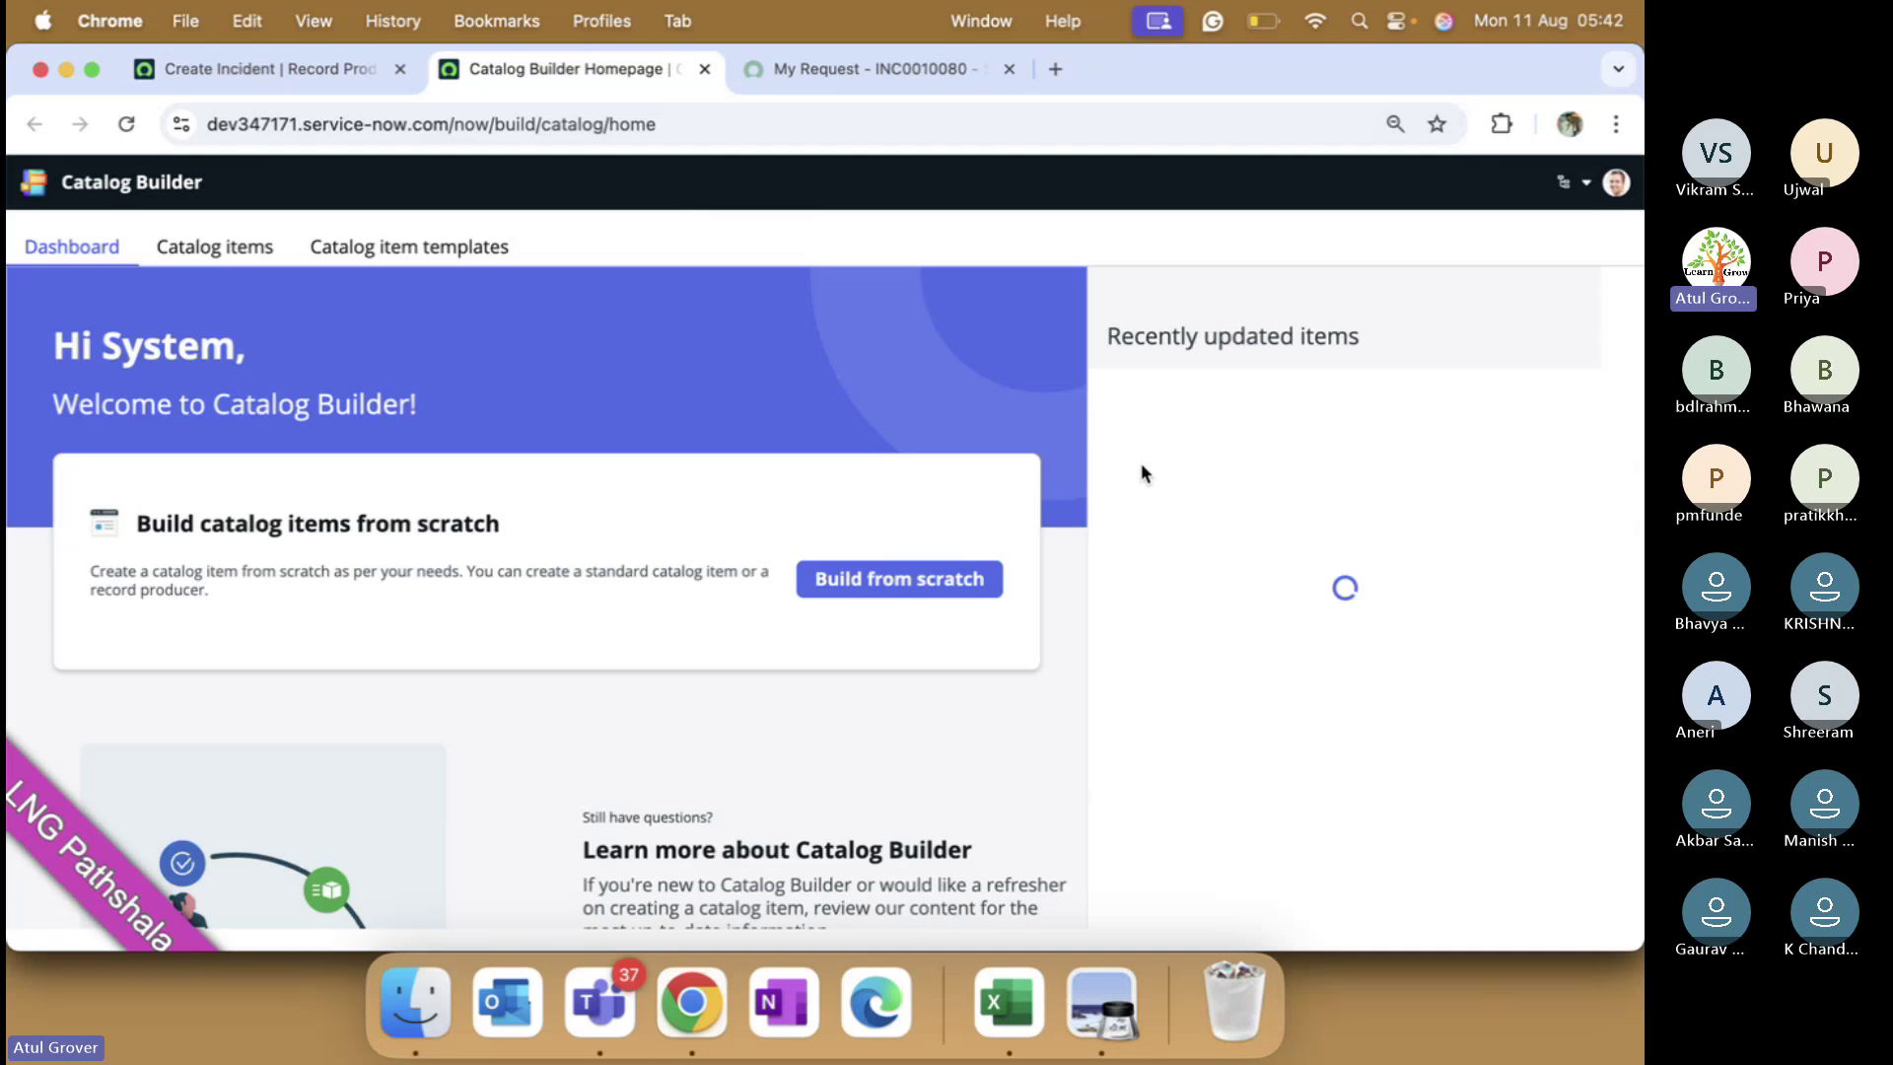
- Start building a catalog item from scratch as a Record Producer and go to its Destination section
left_click(949, 589)
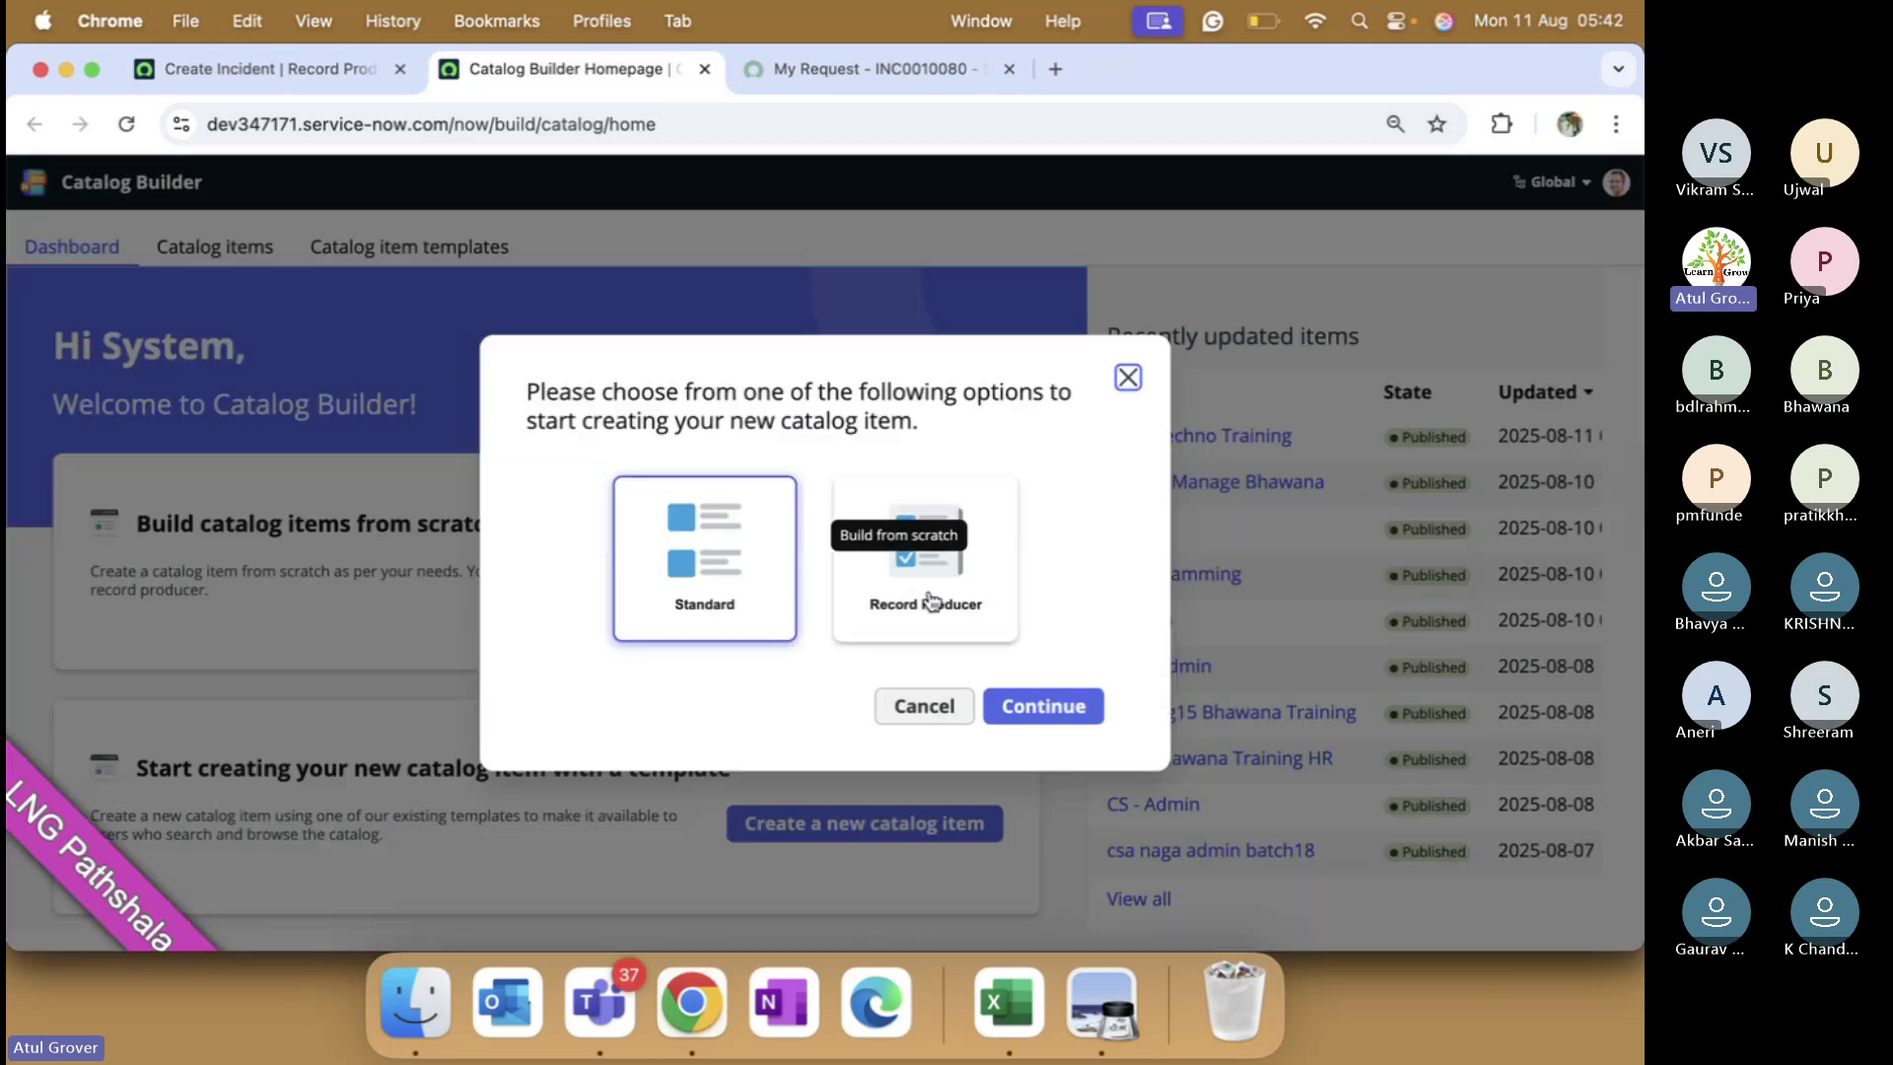
left_click(930, 540)
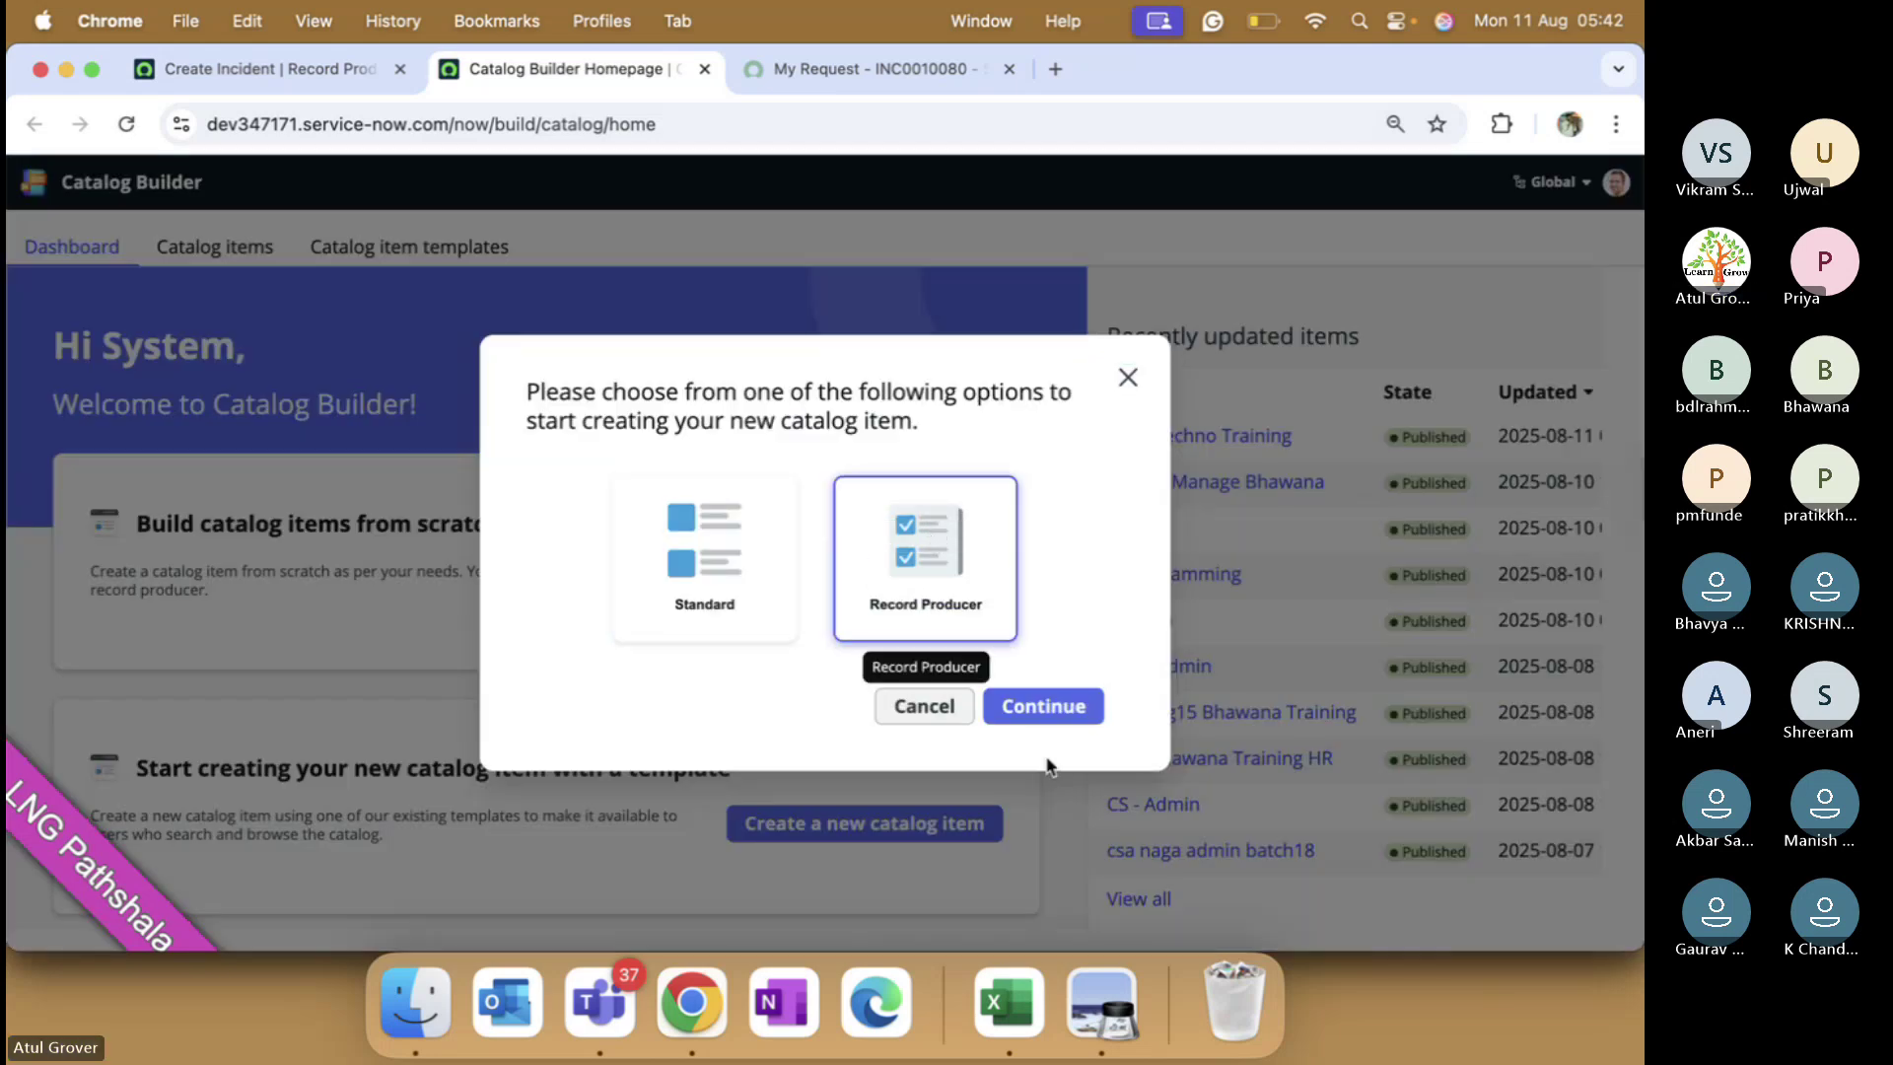
left_click(1046, 708)
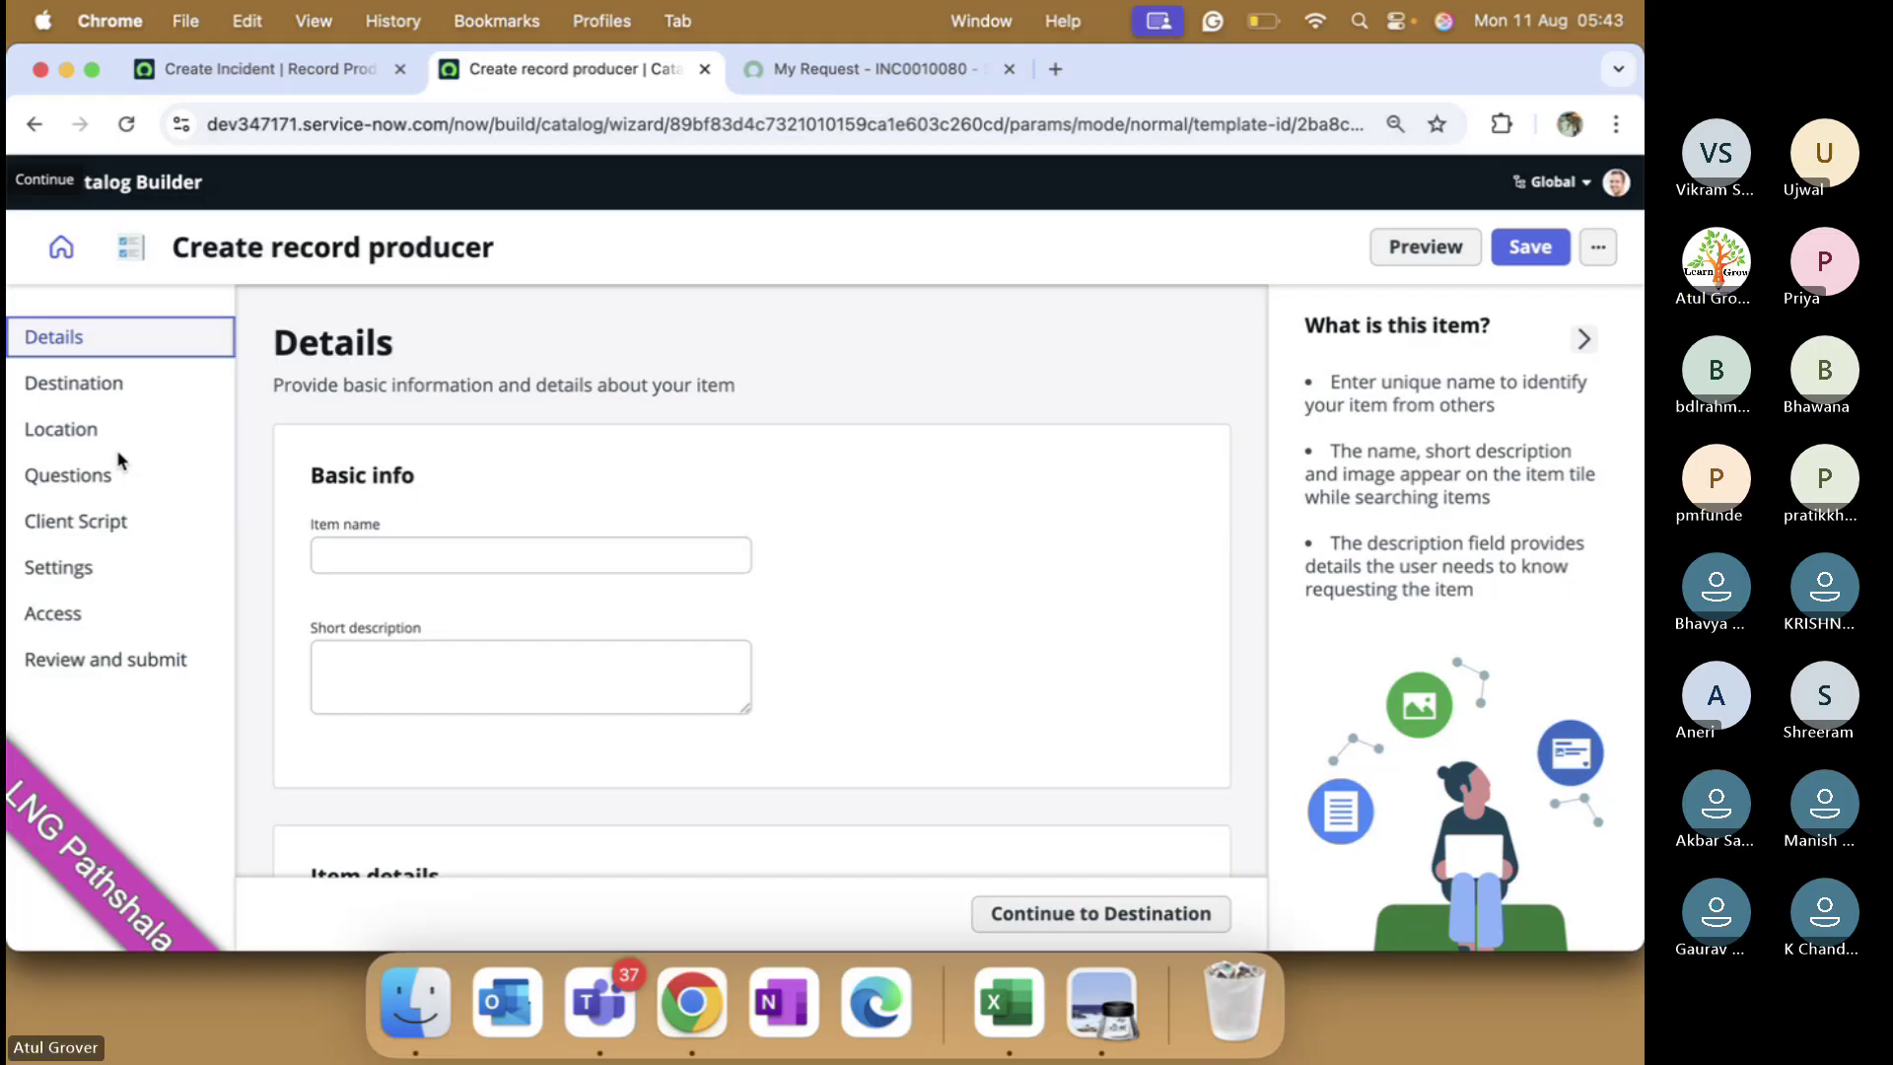
left_click(119, 384)
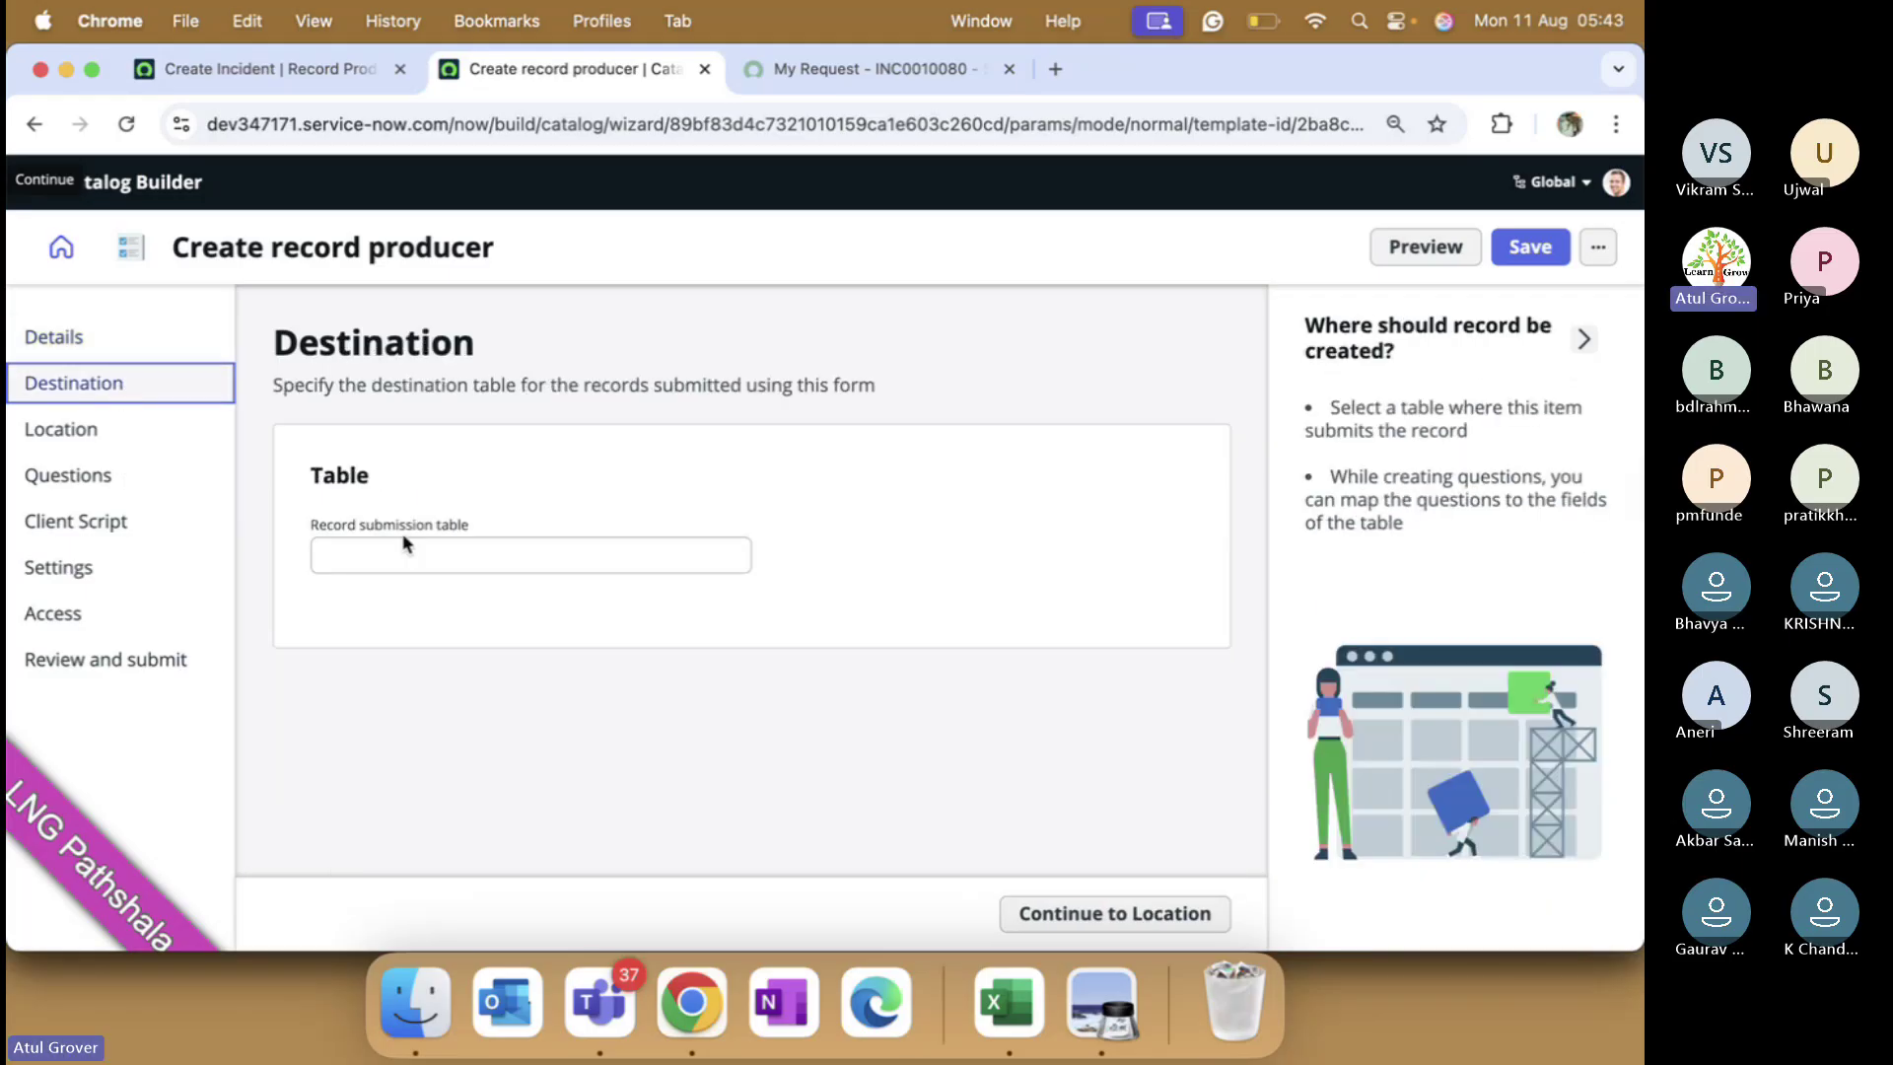
- Look through the Location, Questions, Client Script and Settings sections of the new record producer in Catalog Builder
left_click(85, 432)
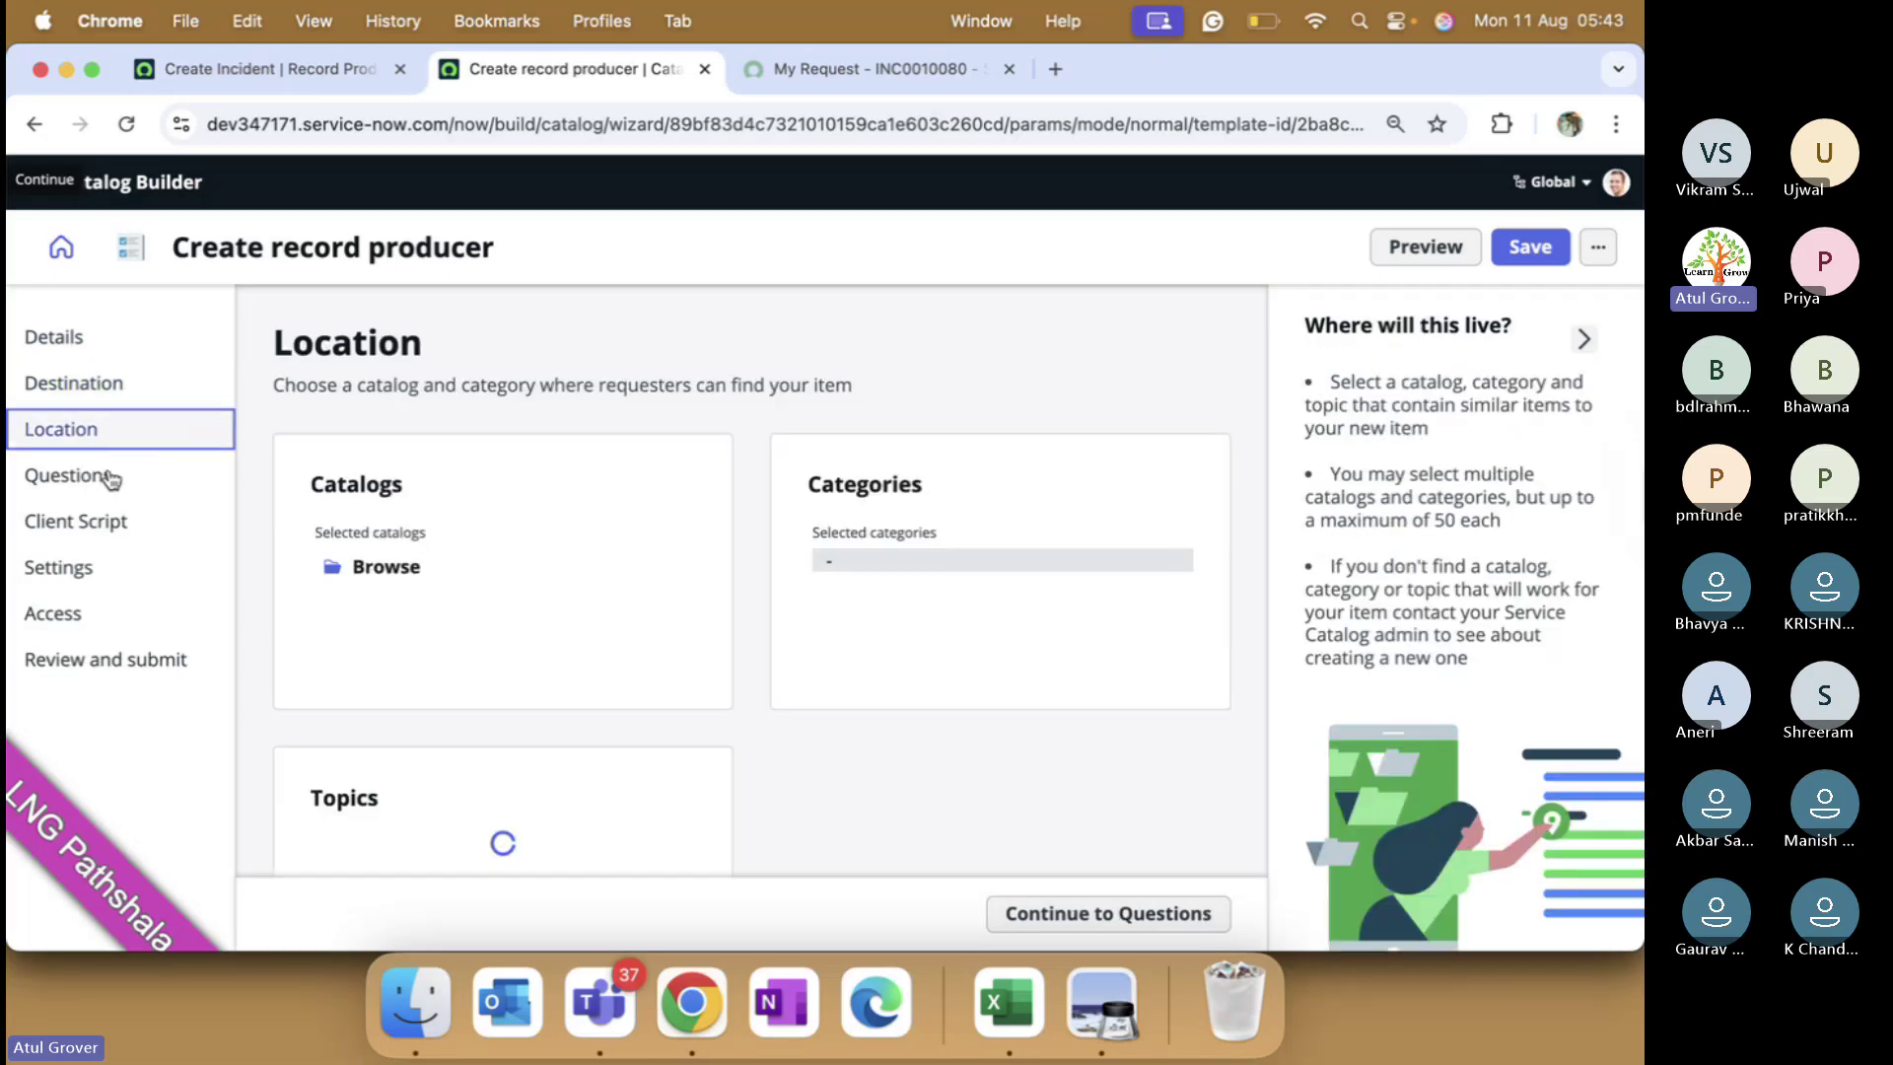
left_click(103, 485)
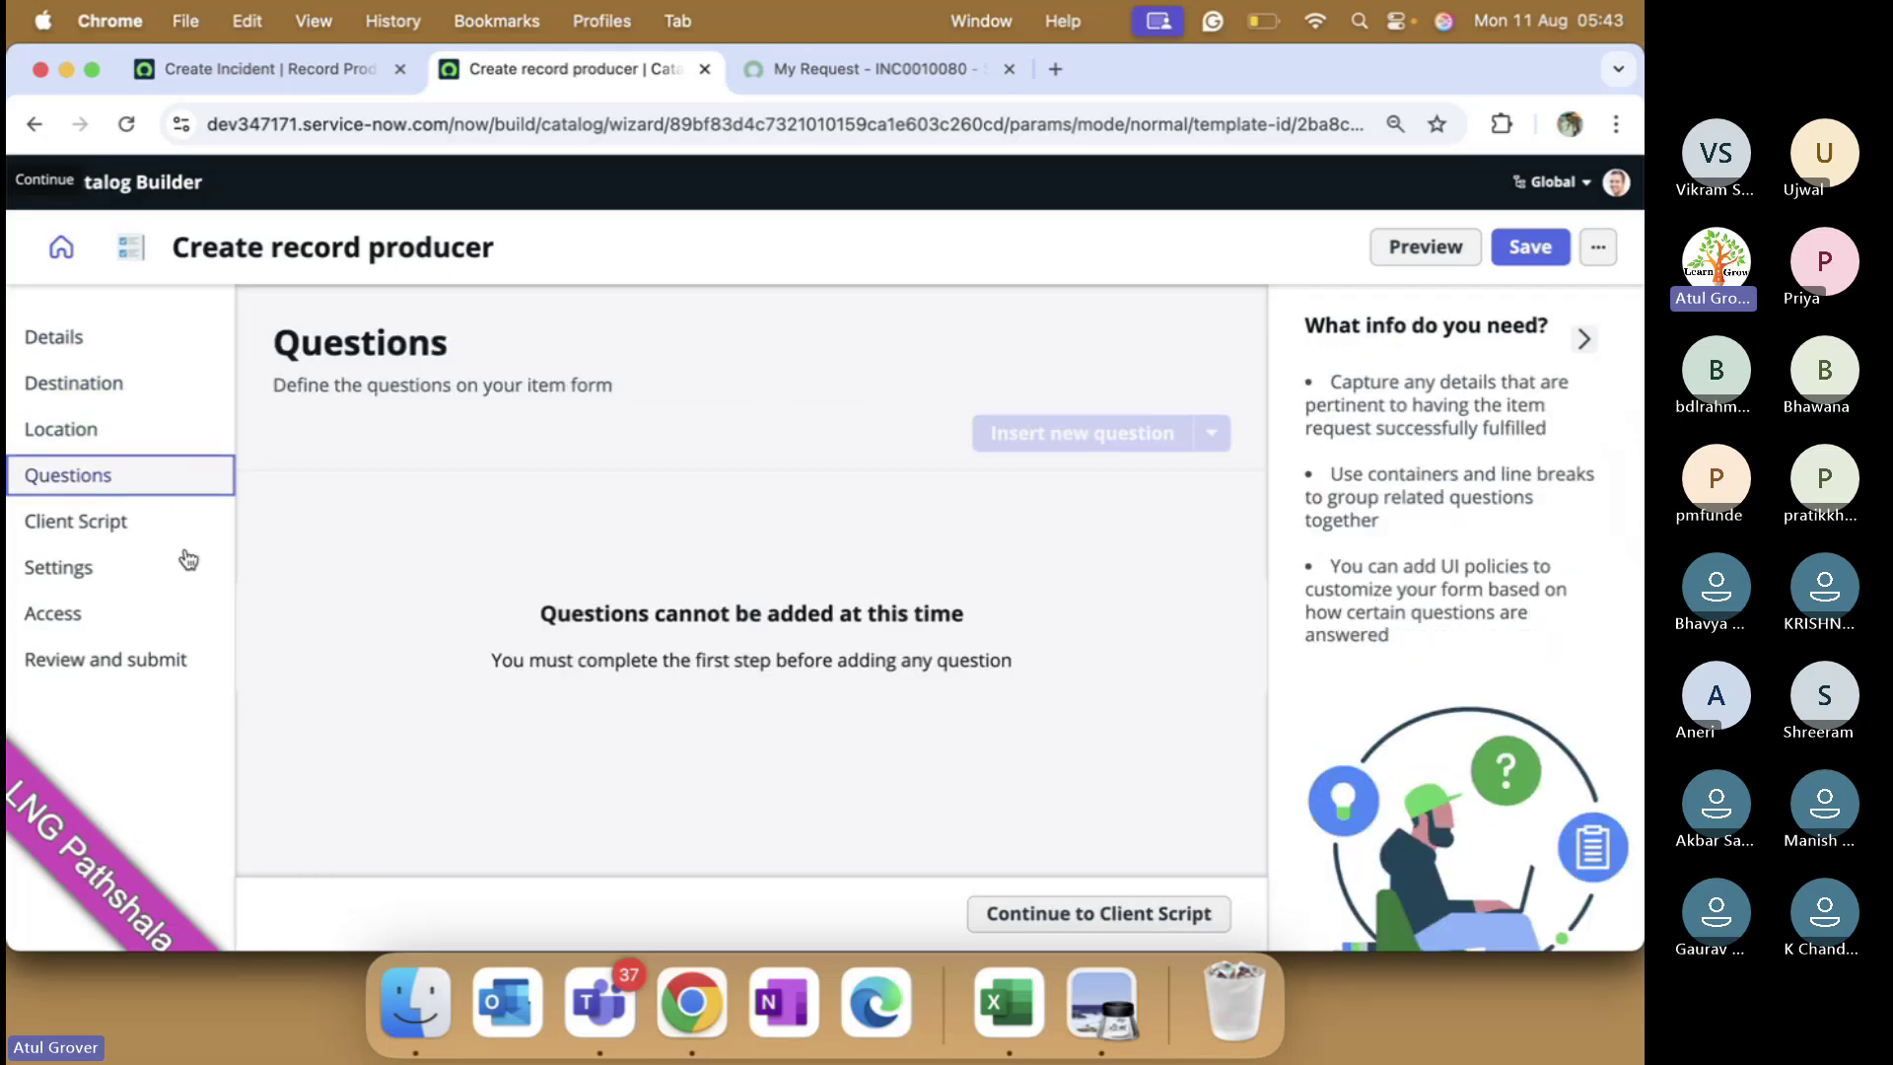
left_click(126, 532)
left_click(100, 586)
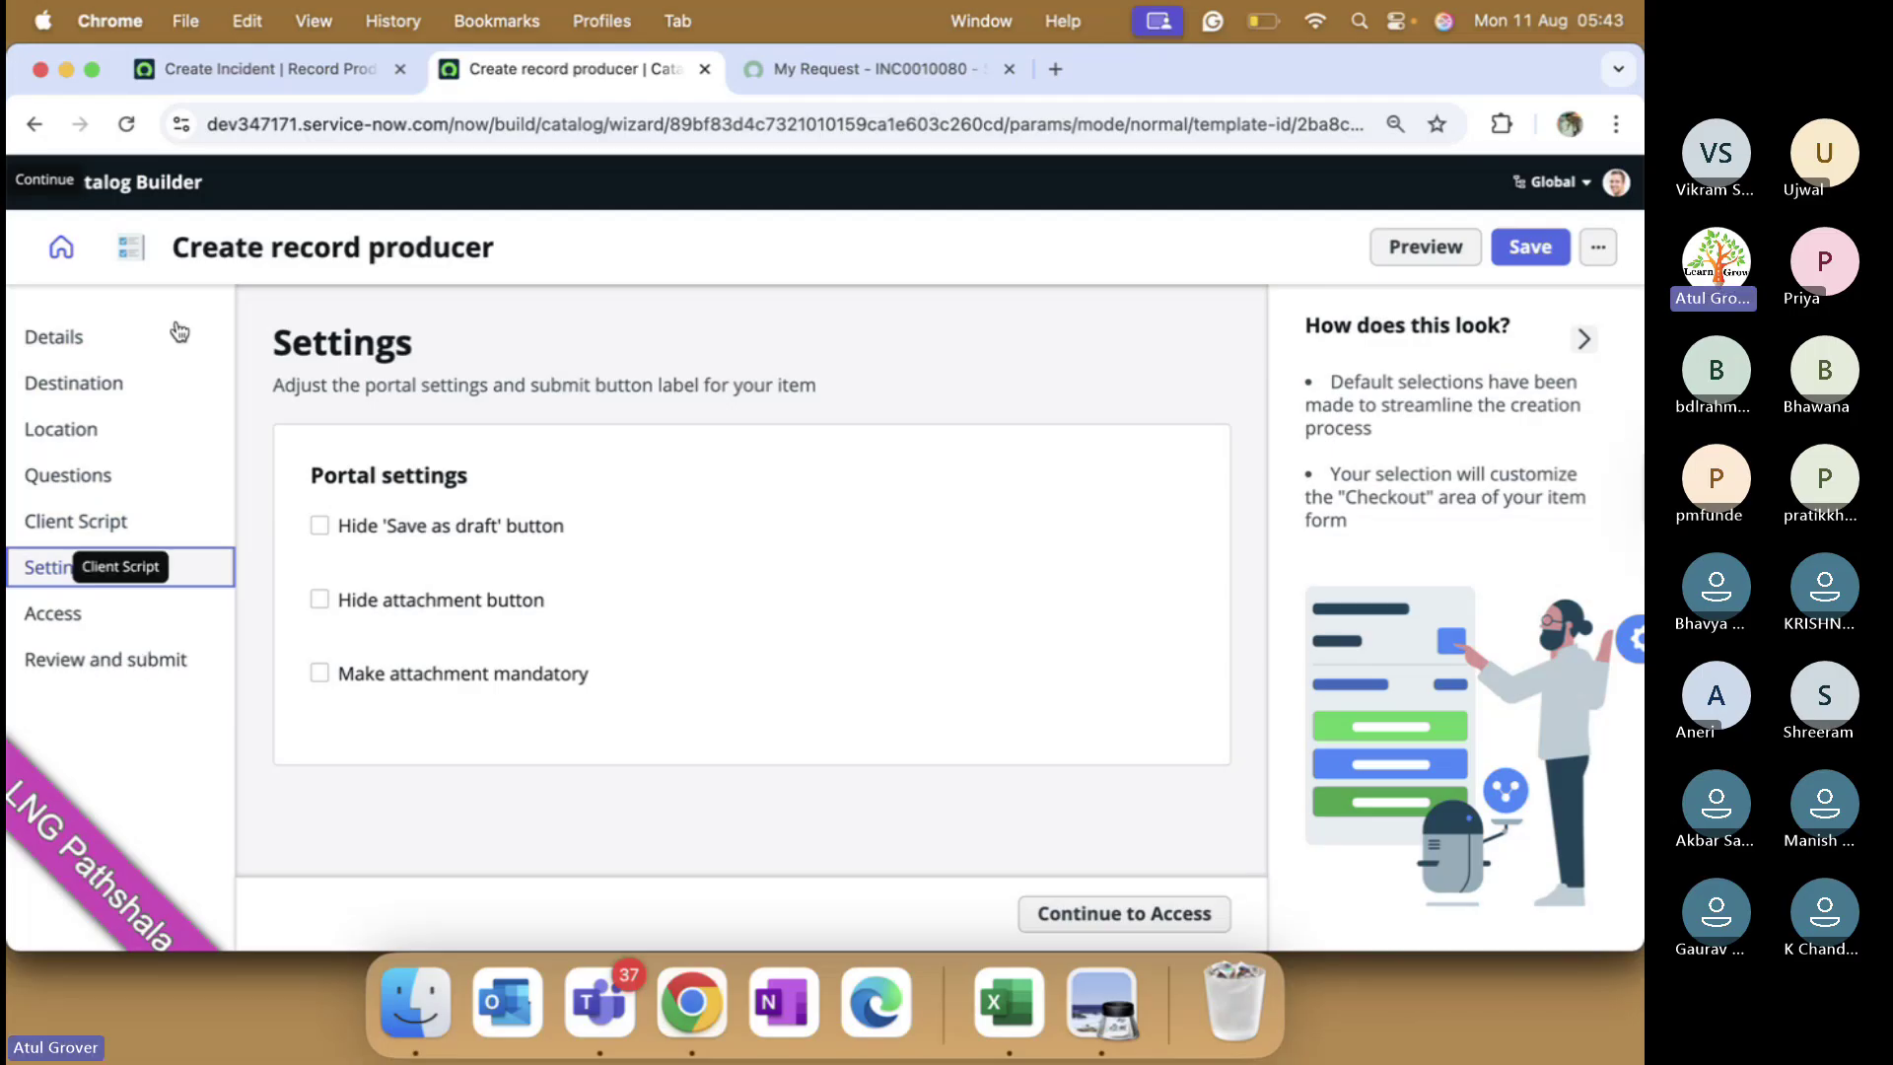
- Review the classic form of the Create Incident record producer for comparison, then return to the new one in Catalog Builder
left_click(334, 77)
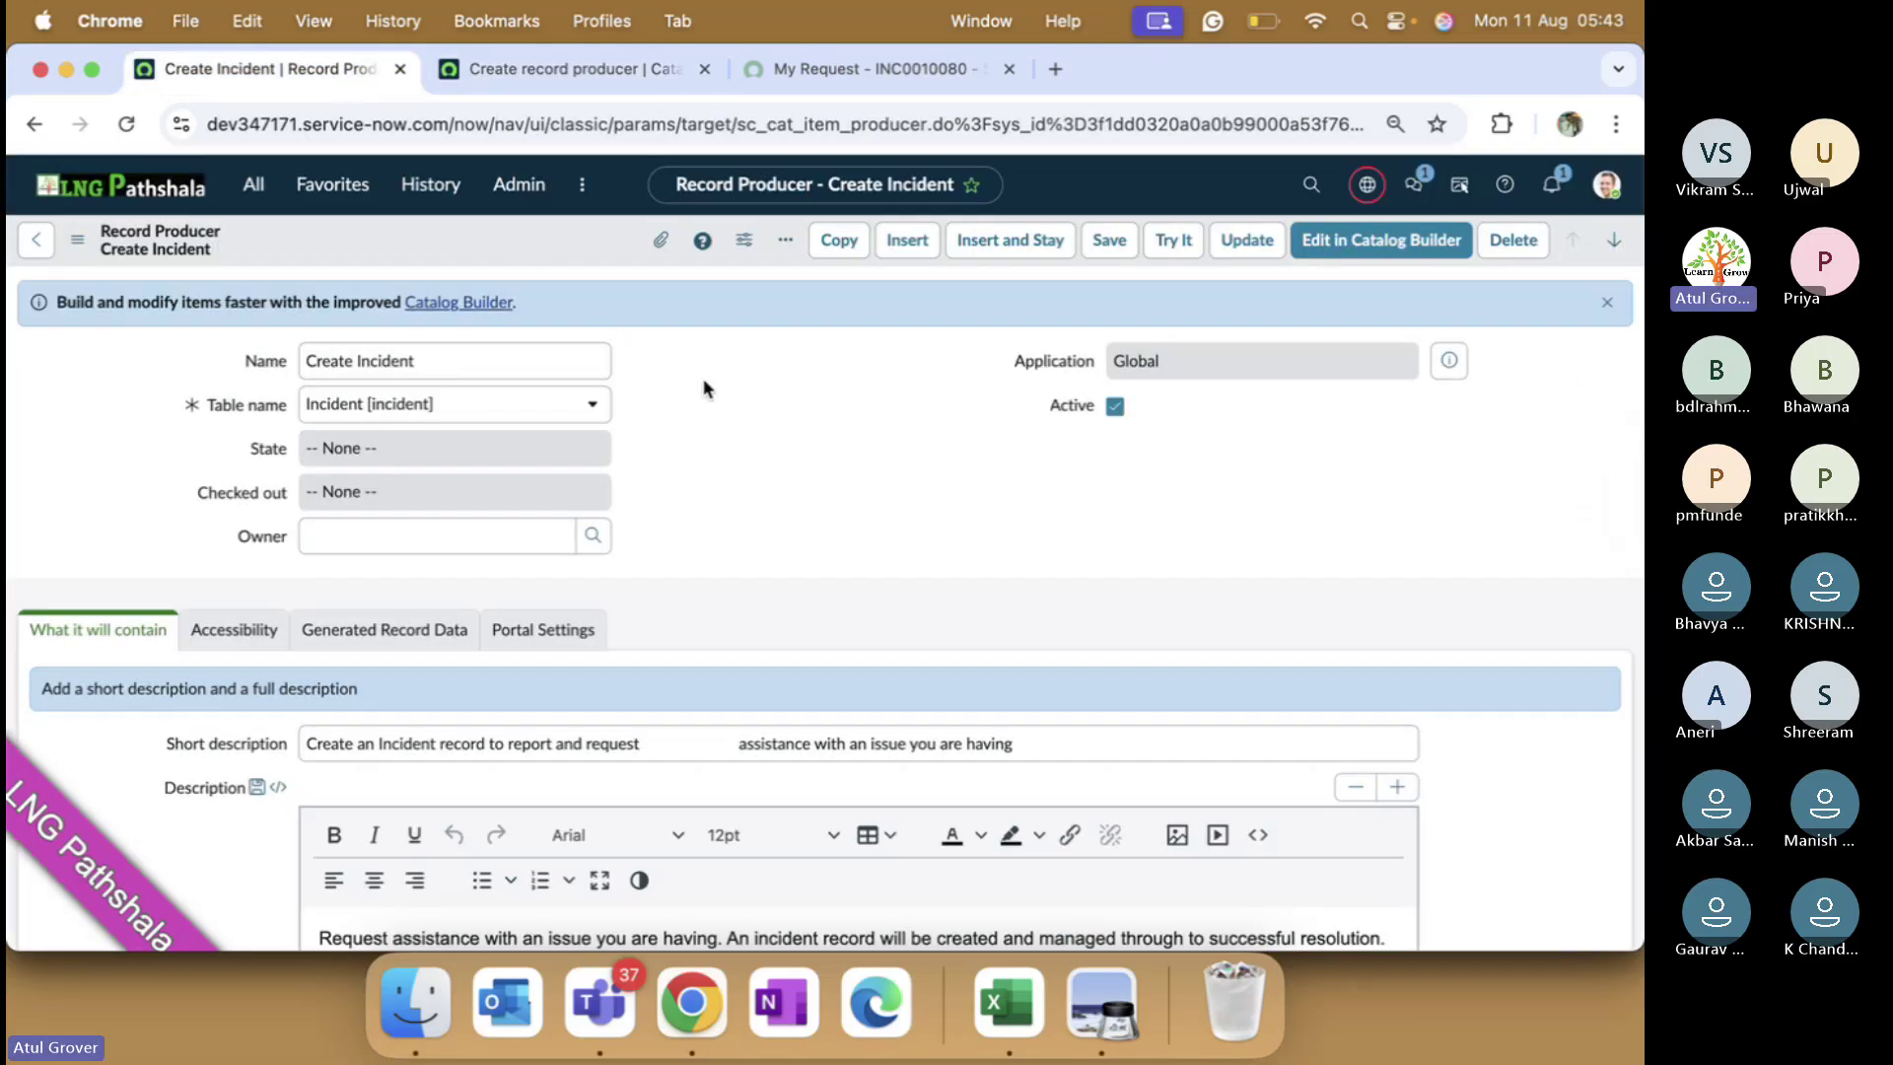
scroll(774, 525, "down", 1)
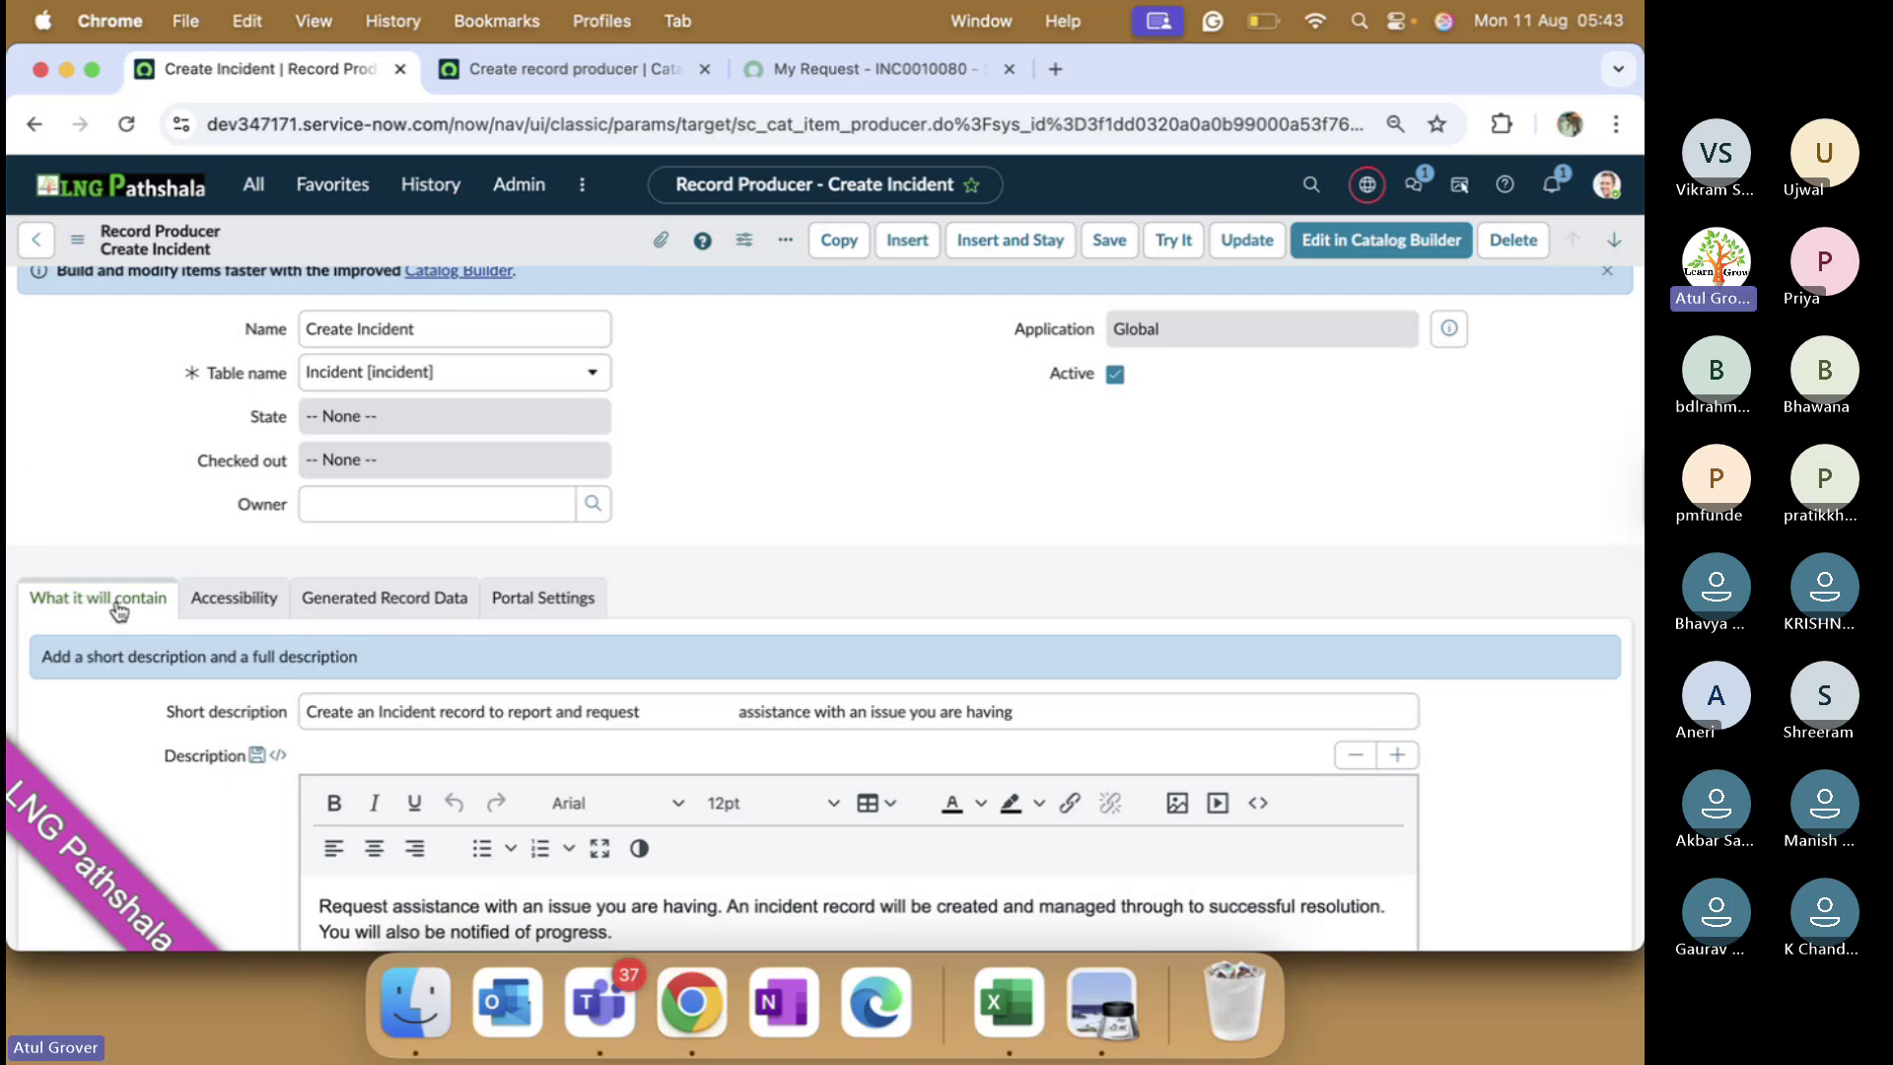
key("ctrl+Tab")
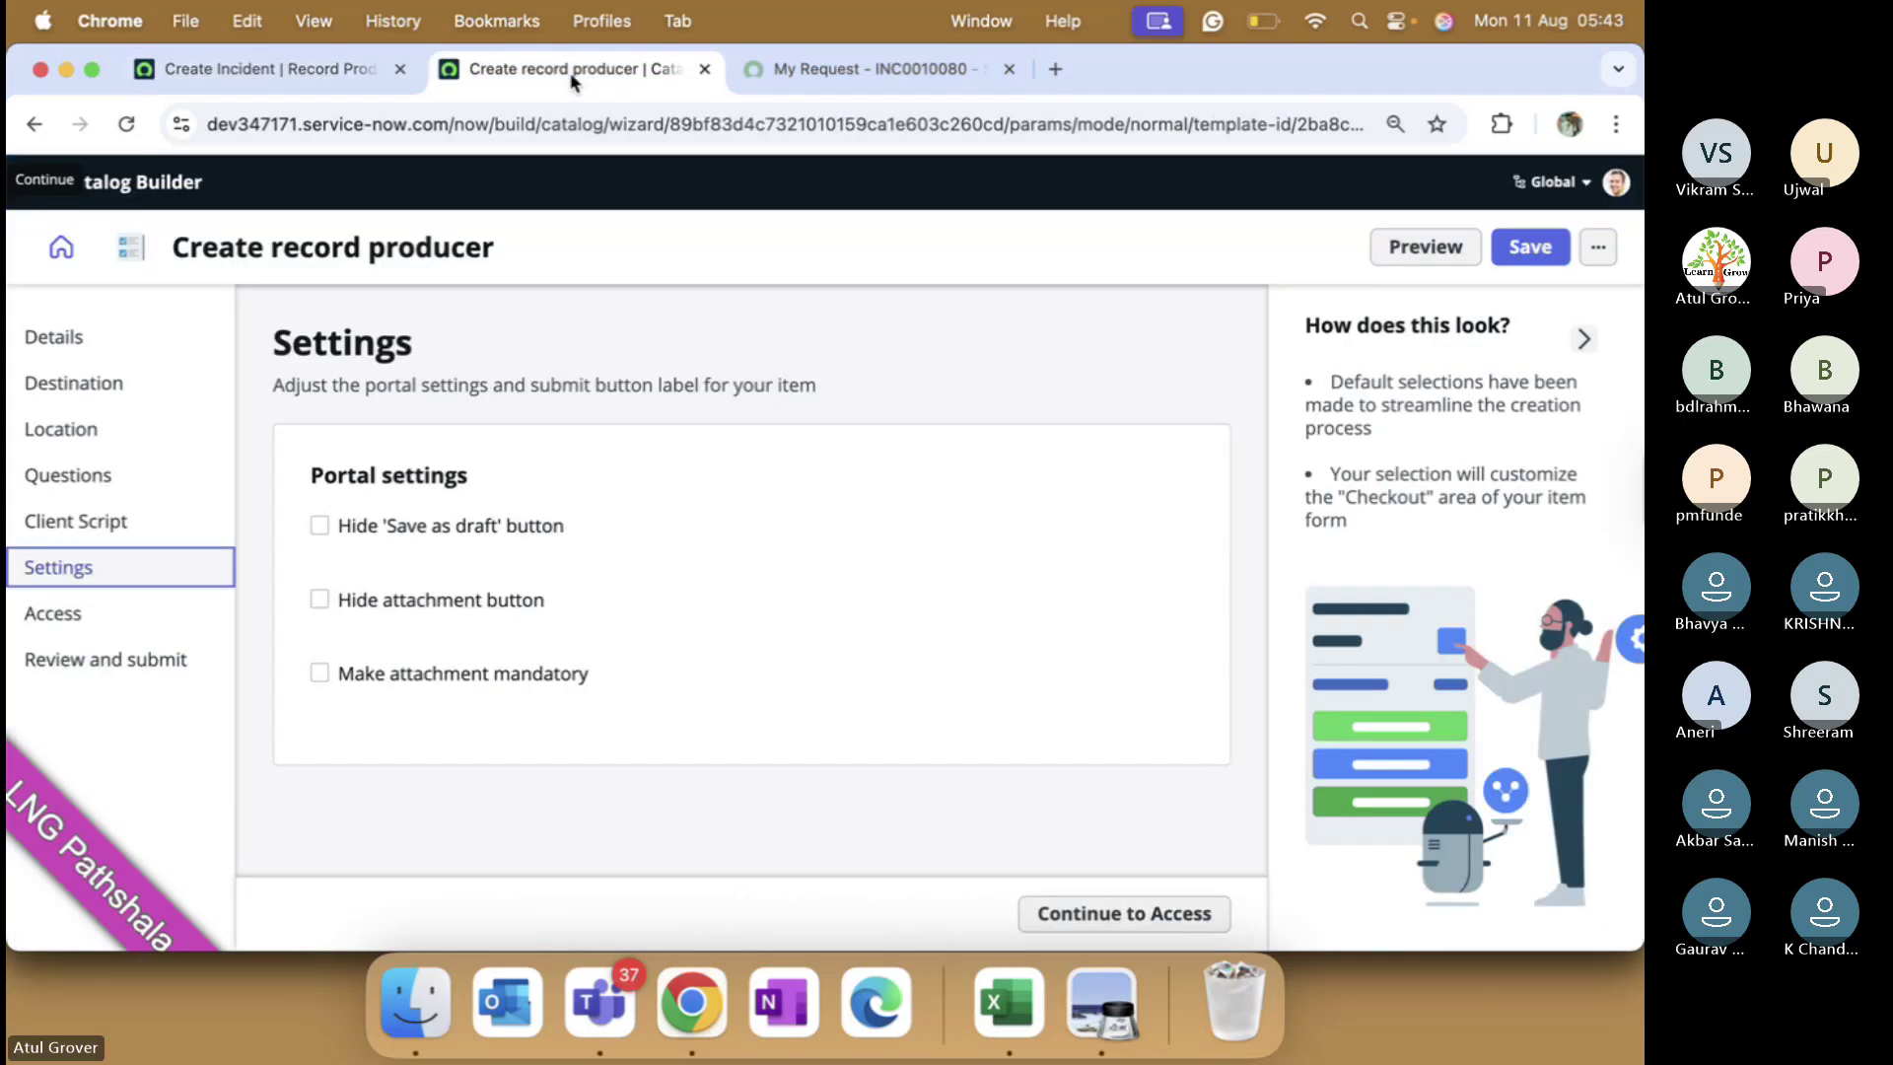
- Open the Create Incident item on the portal from the Can We Help You? category of the catalog
left_click(849, 67)
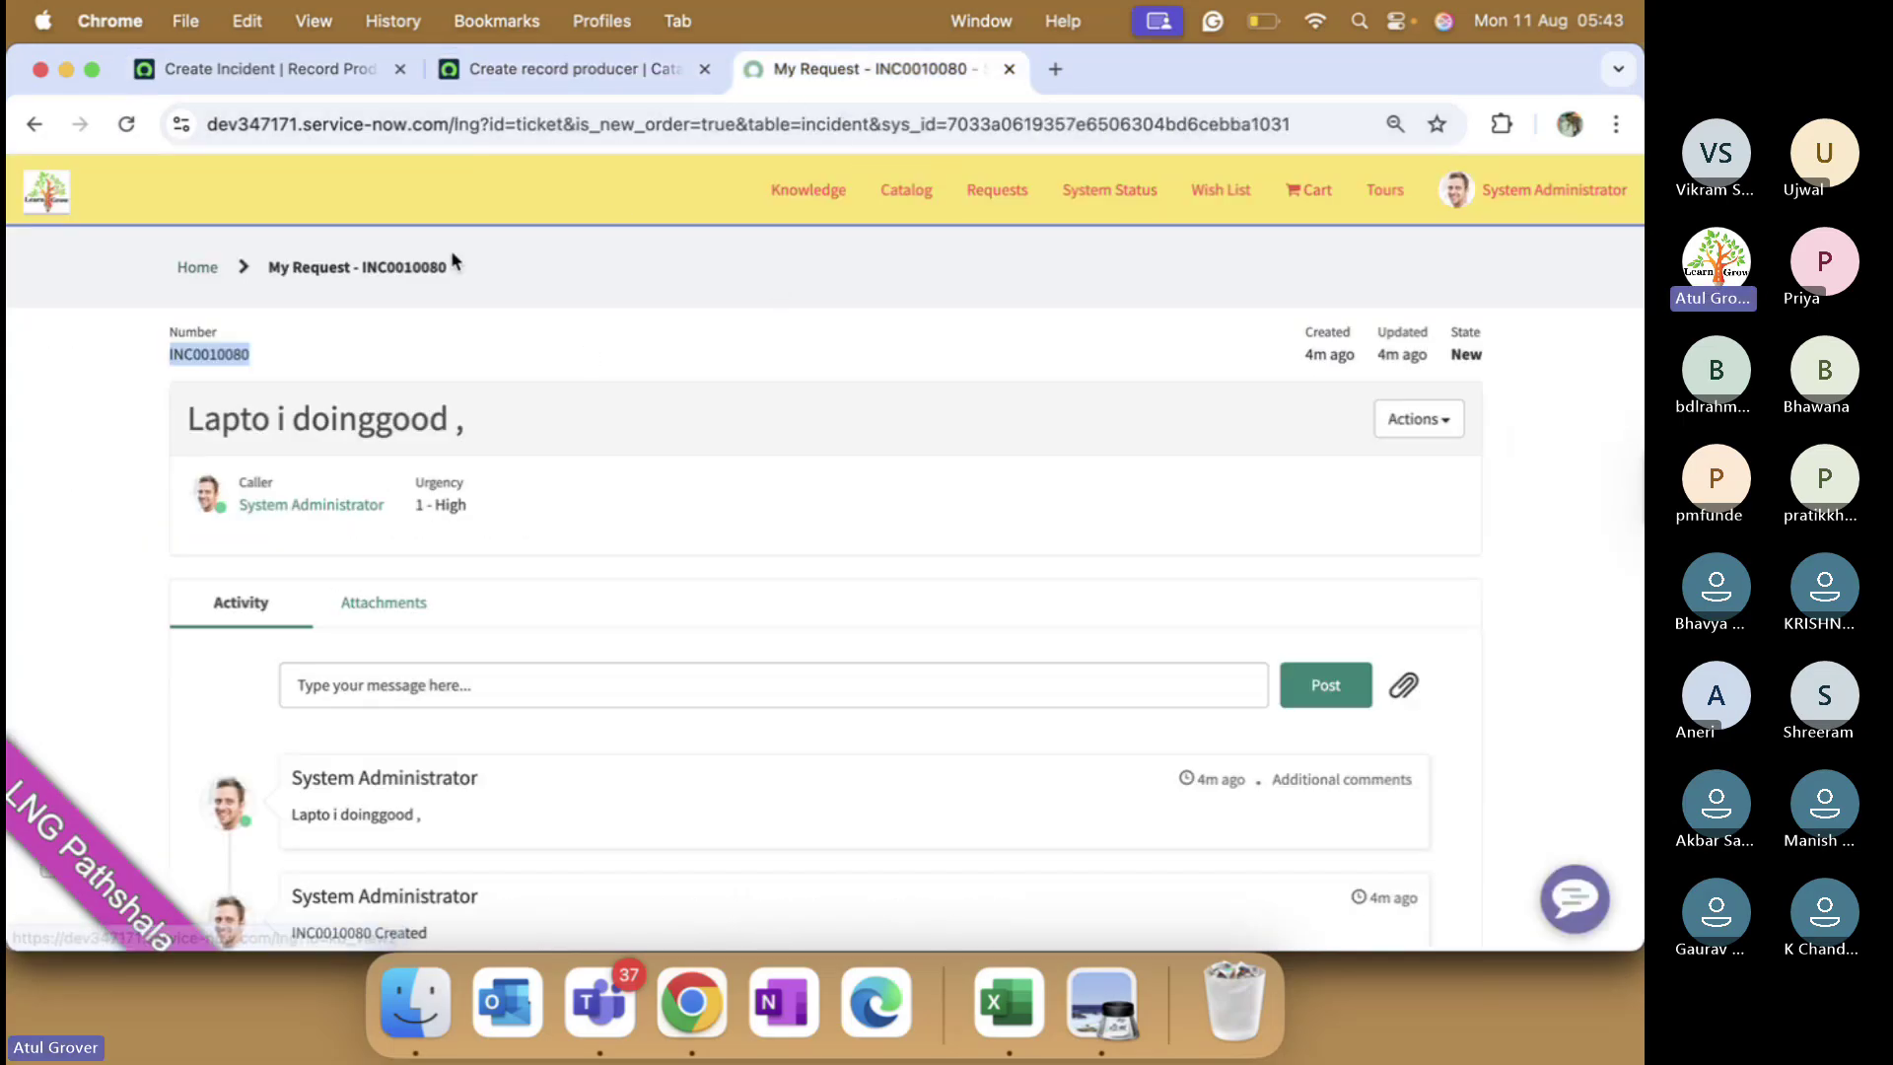
left_click(887, 197)
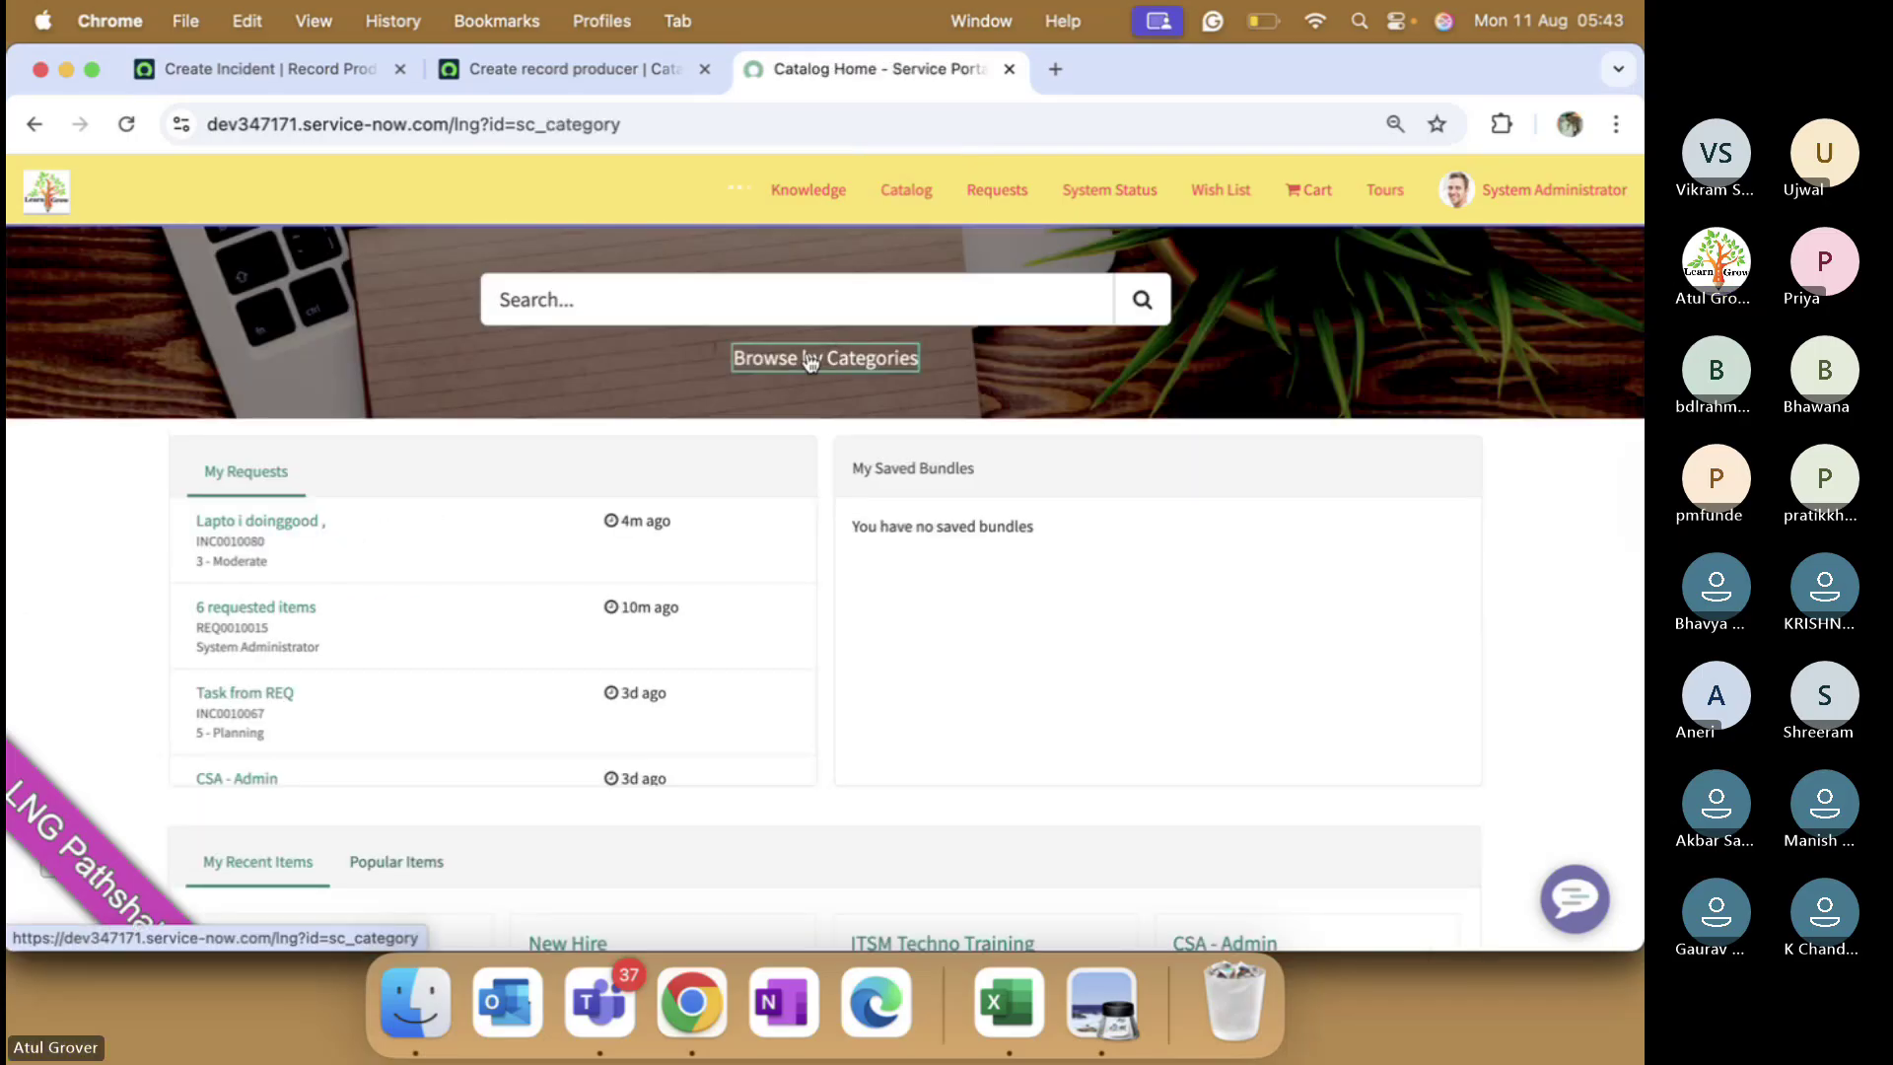
left_click(802, 358)
left_click(266, 573)
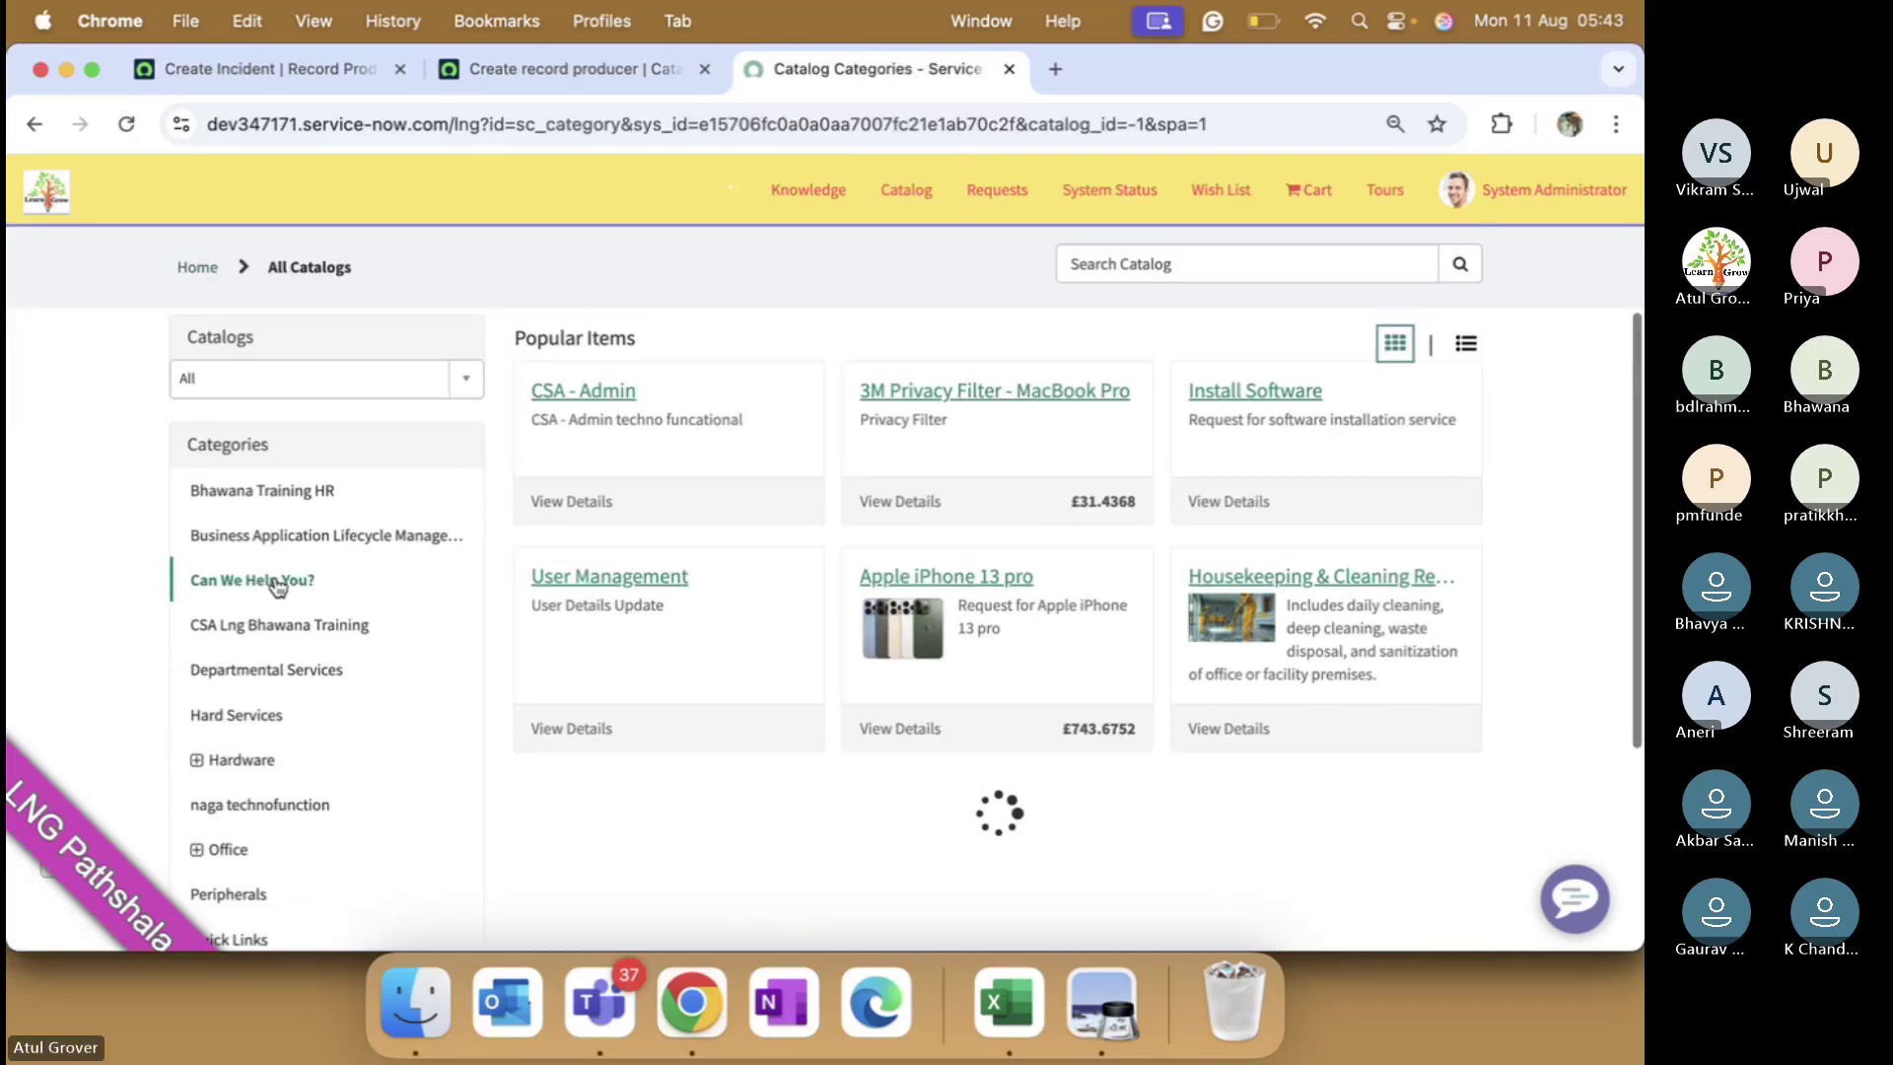
left_click(957, 898)
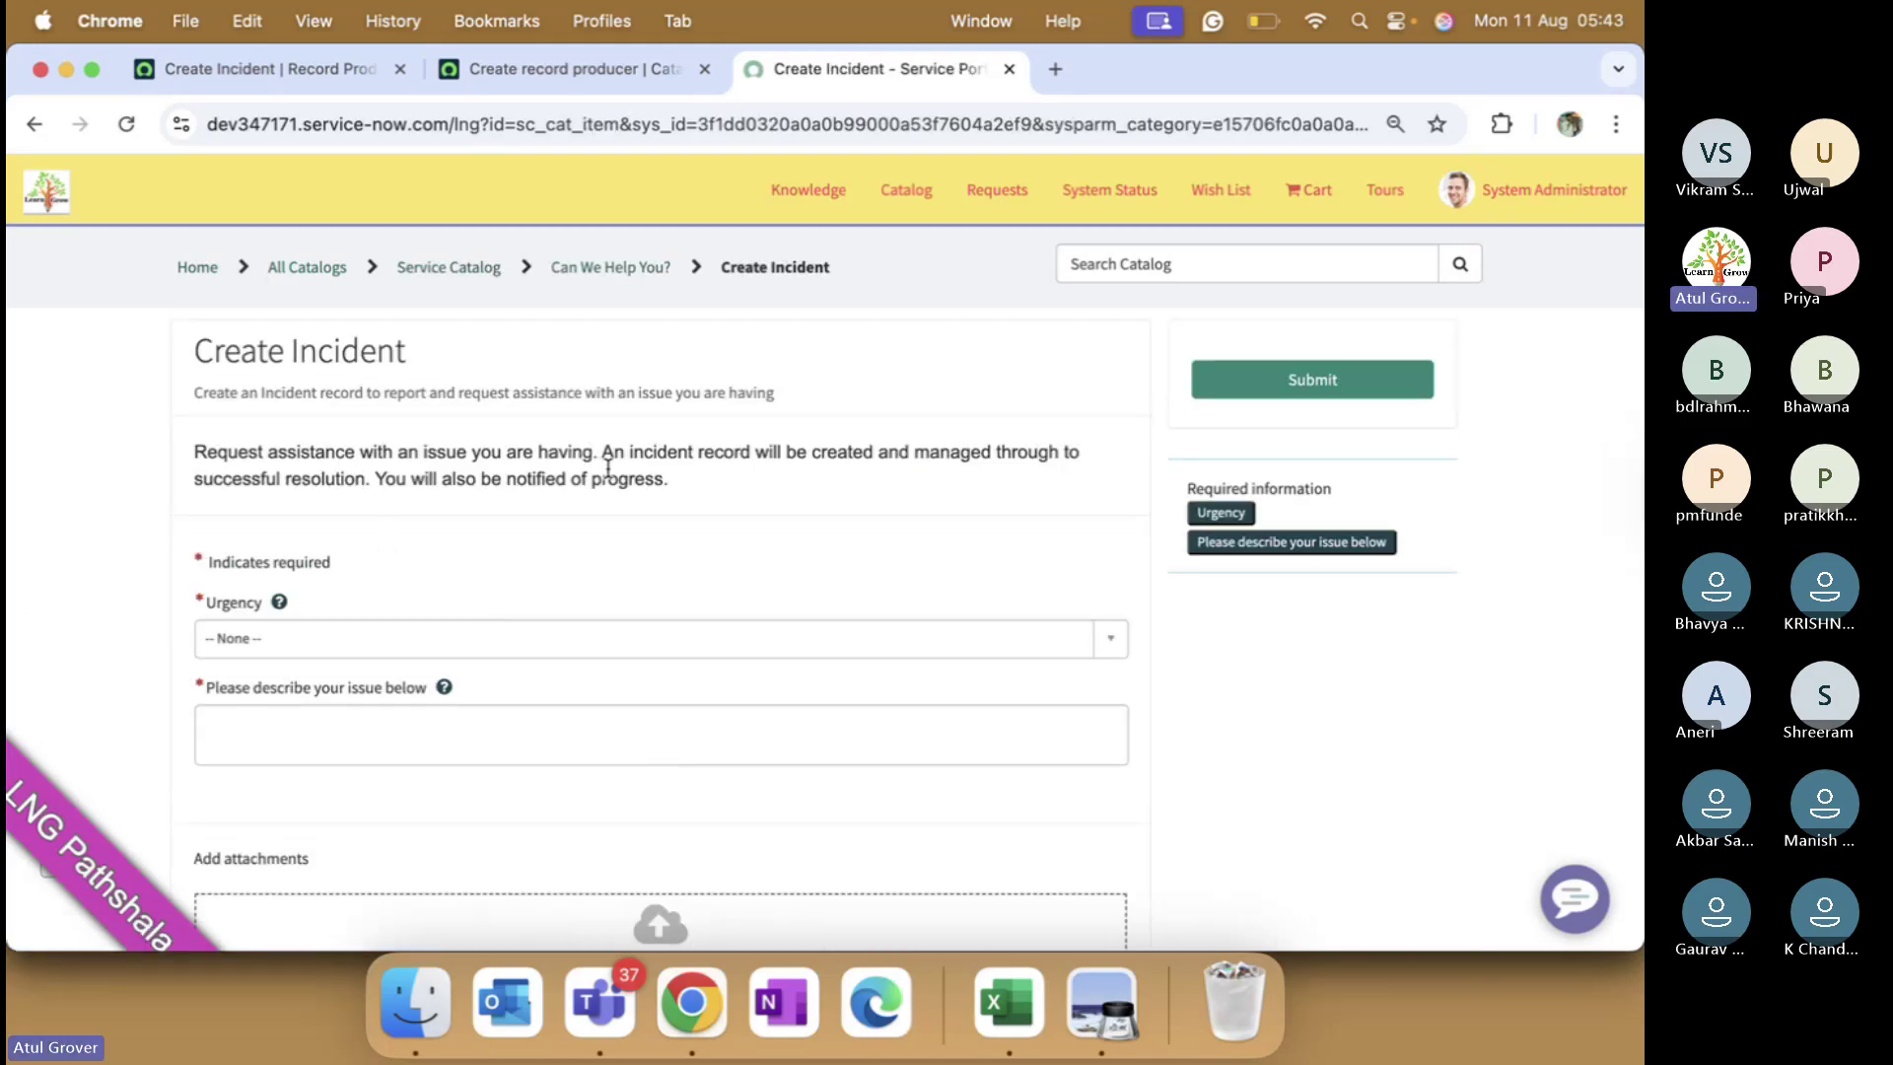
- Examine the description, script and variables list of the Create Incident record producer
left_click(266, 69)
scroll(751, 695, "down", 10)
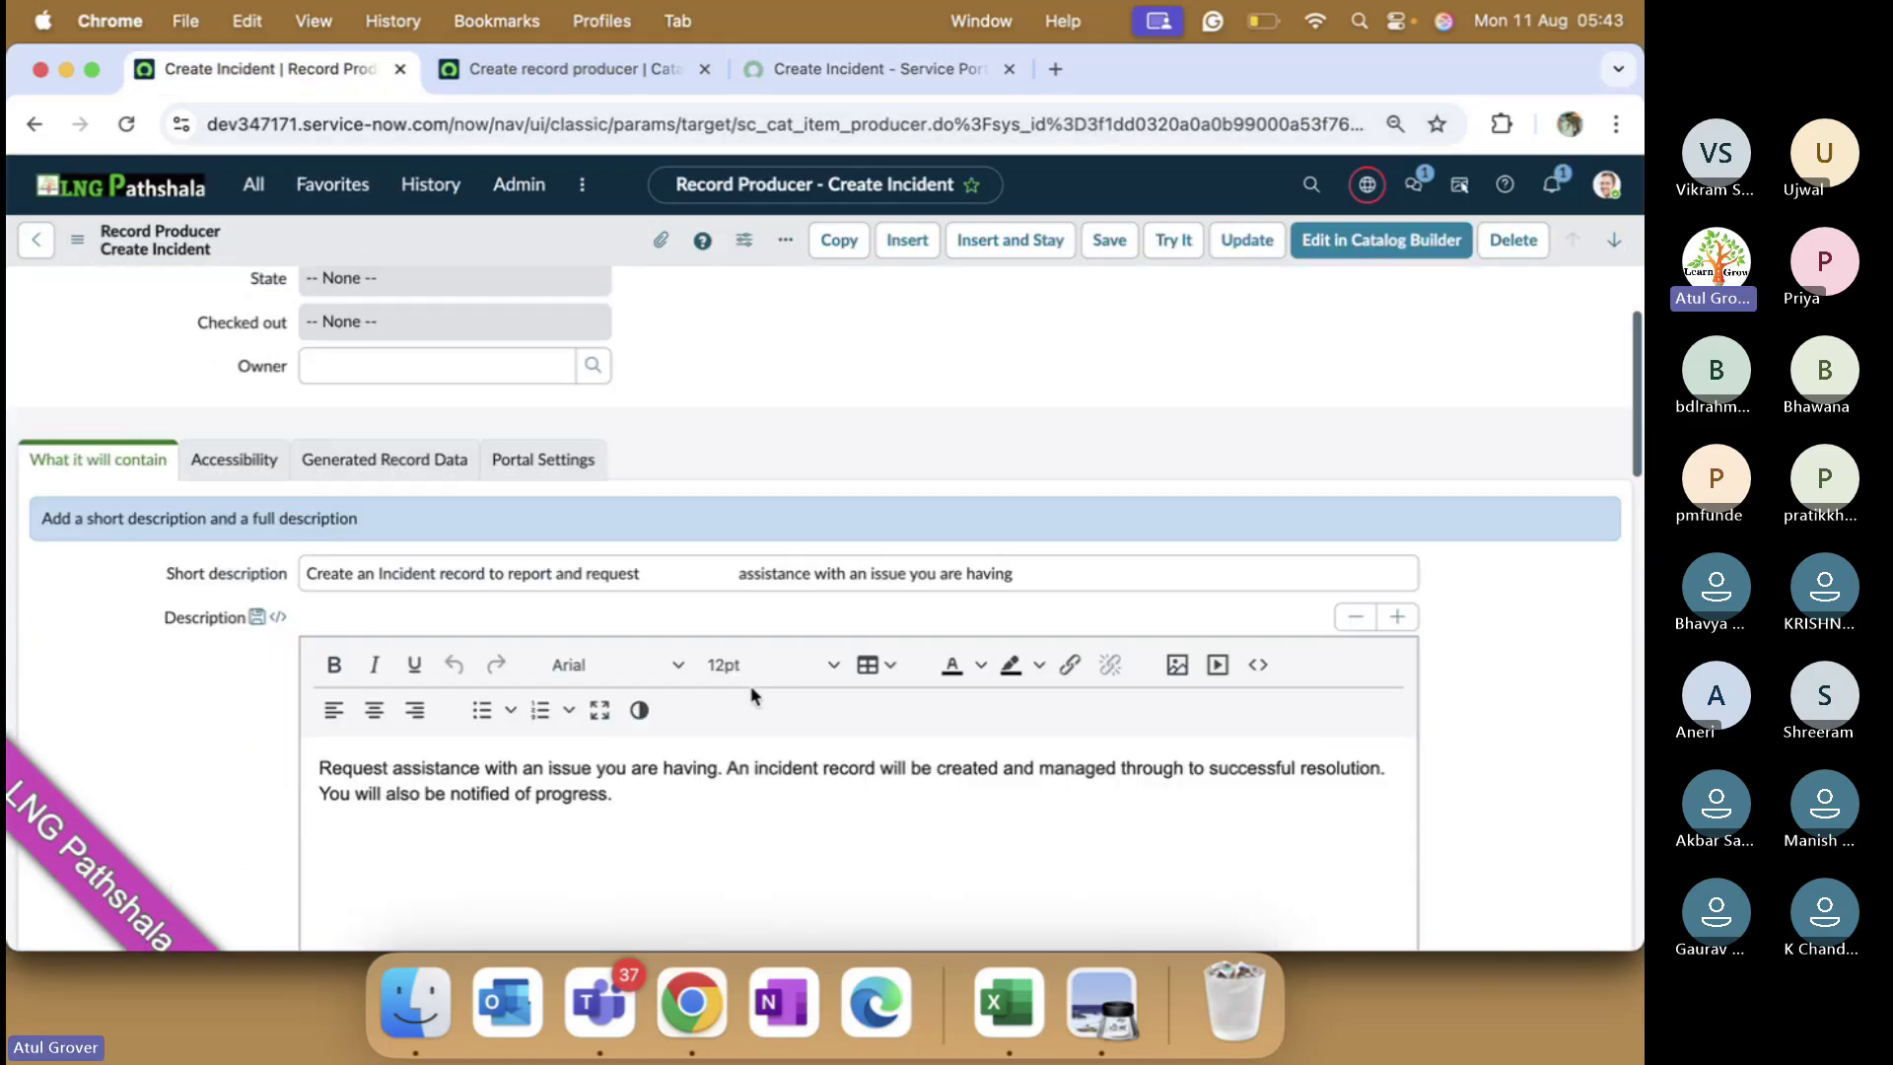
scroll(751, 690, "down", 15)
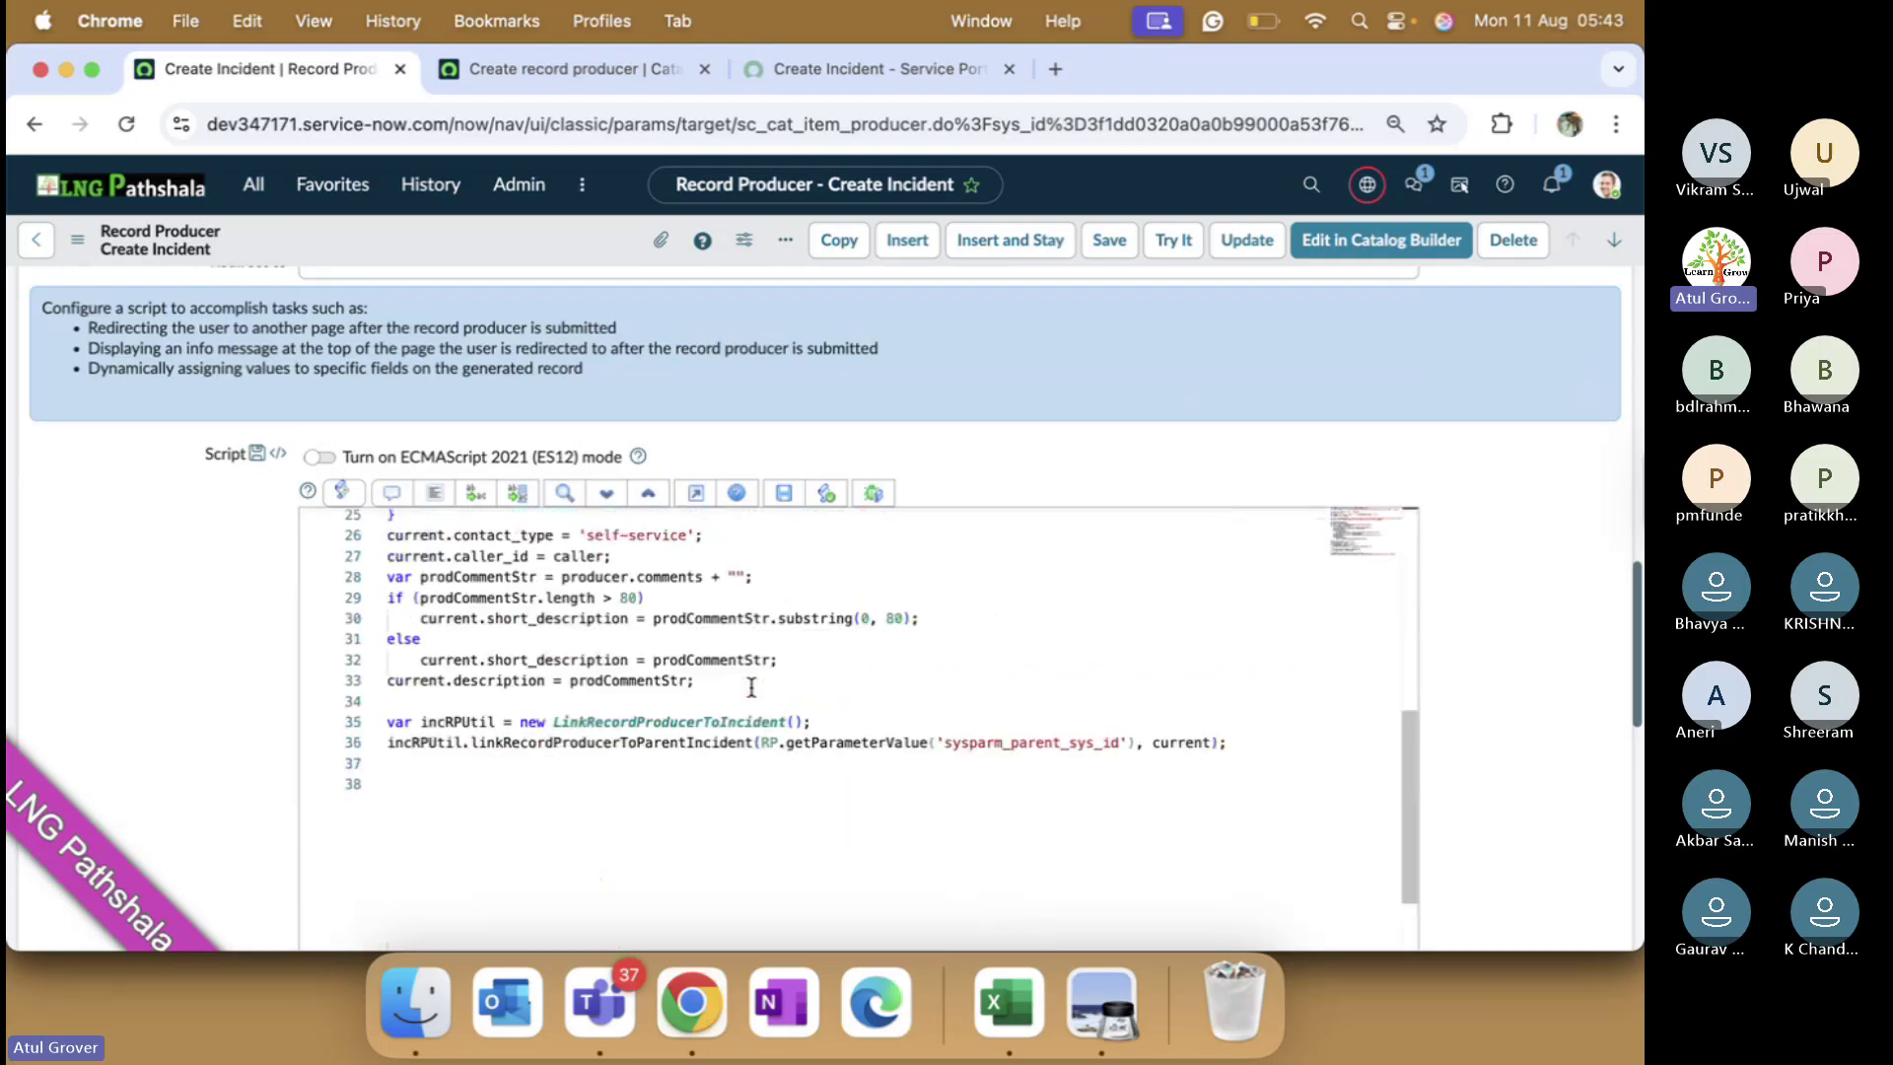
scroll(1524, 665, "down", 10)
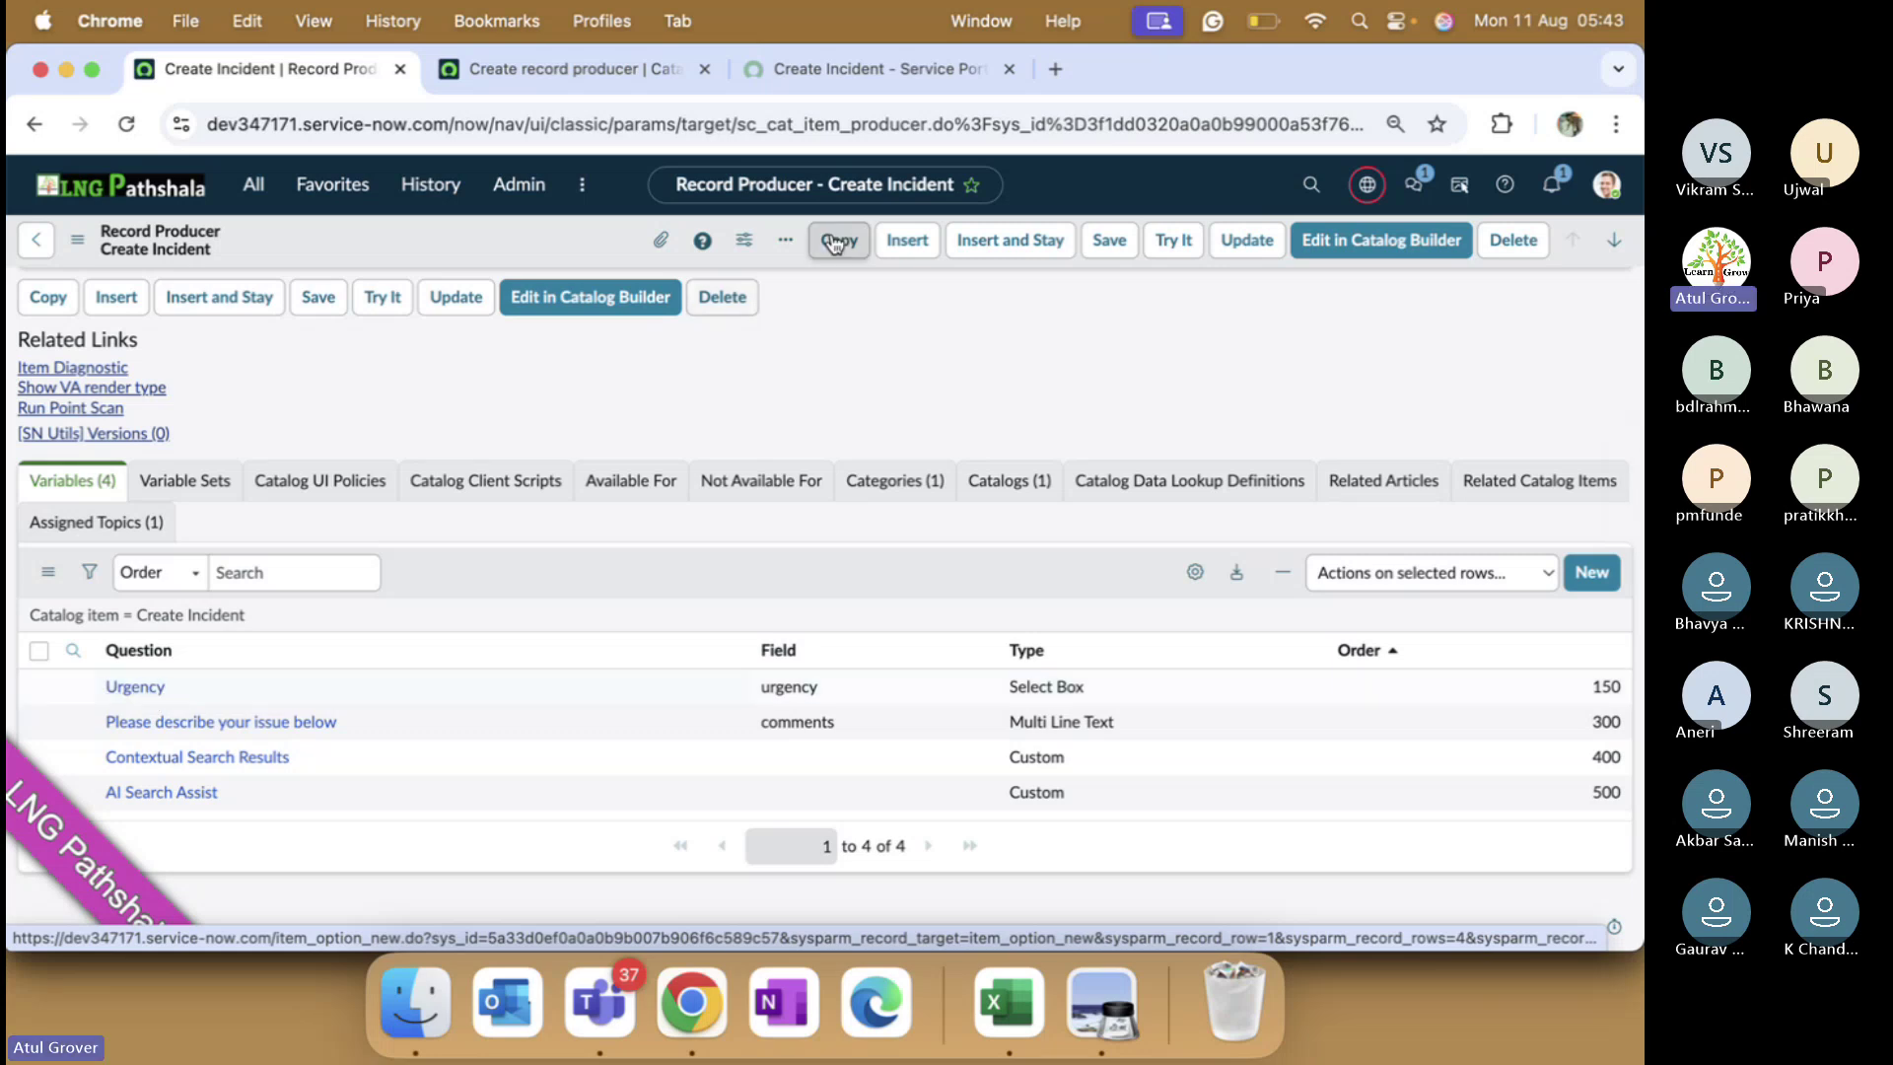
- Enter "test email" as the issue description on the portal's Create Incident form and view the suggested search results
left_click(877, 71)
left_click(402, 718)
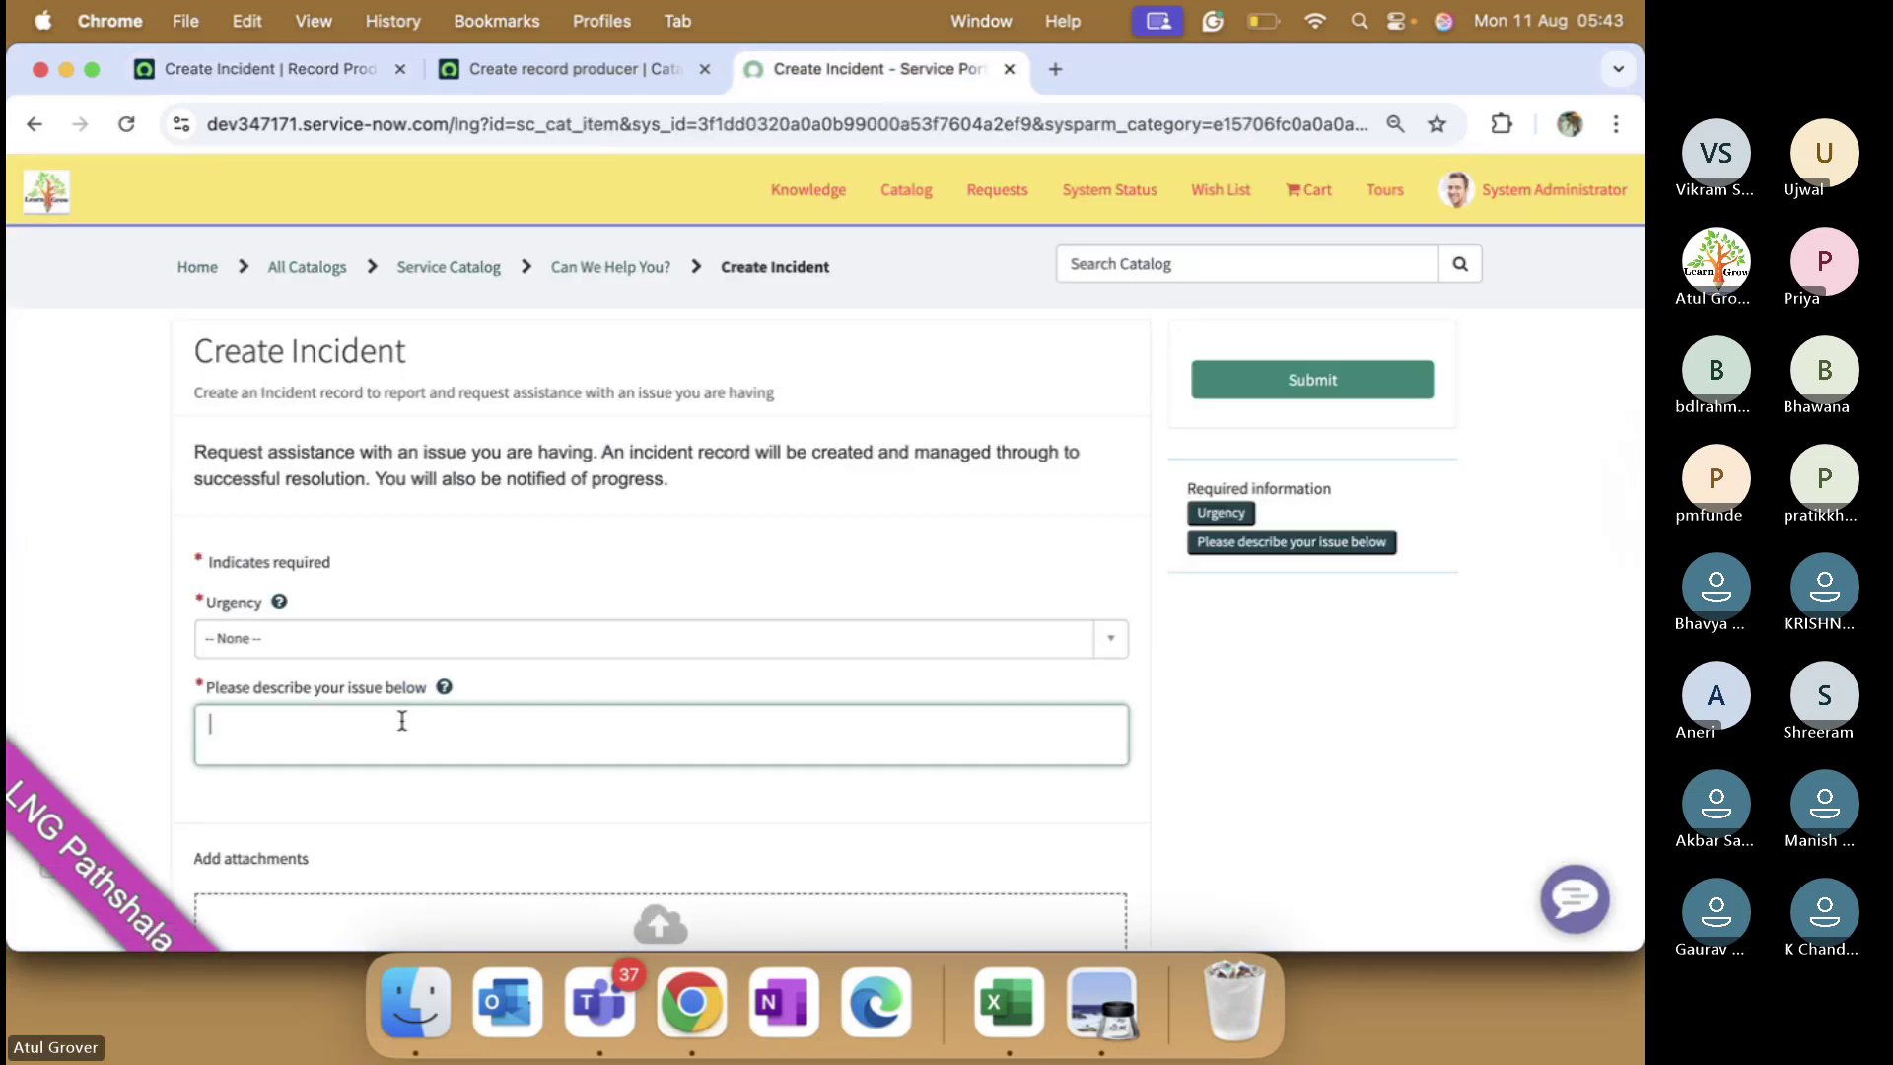
type("test email")
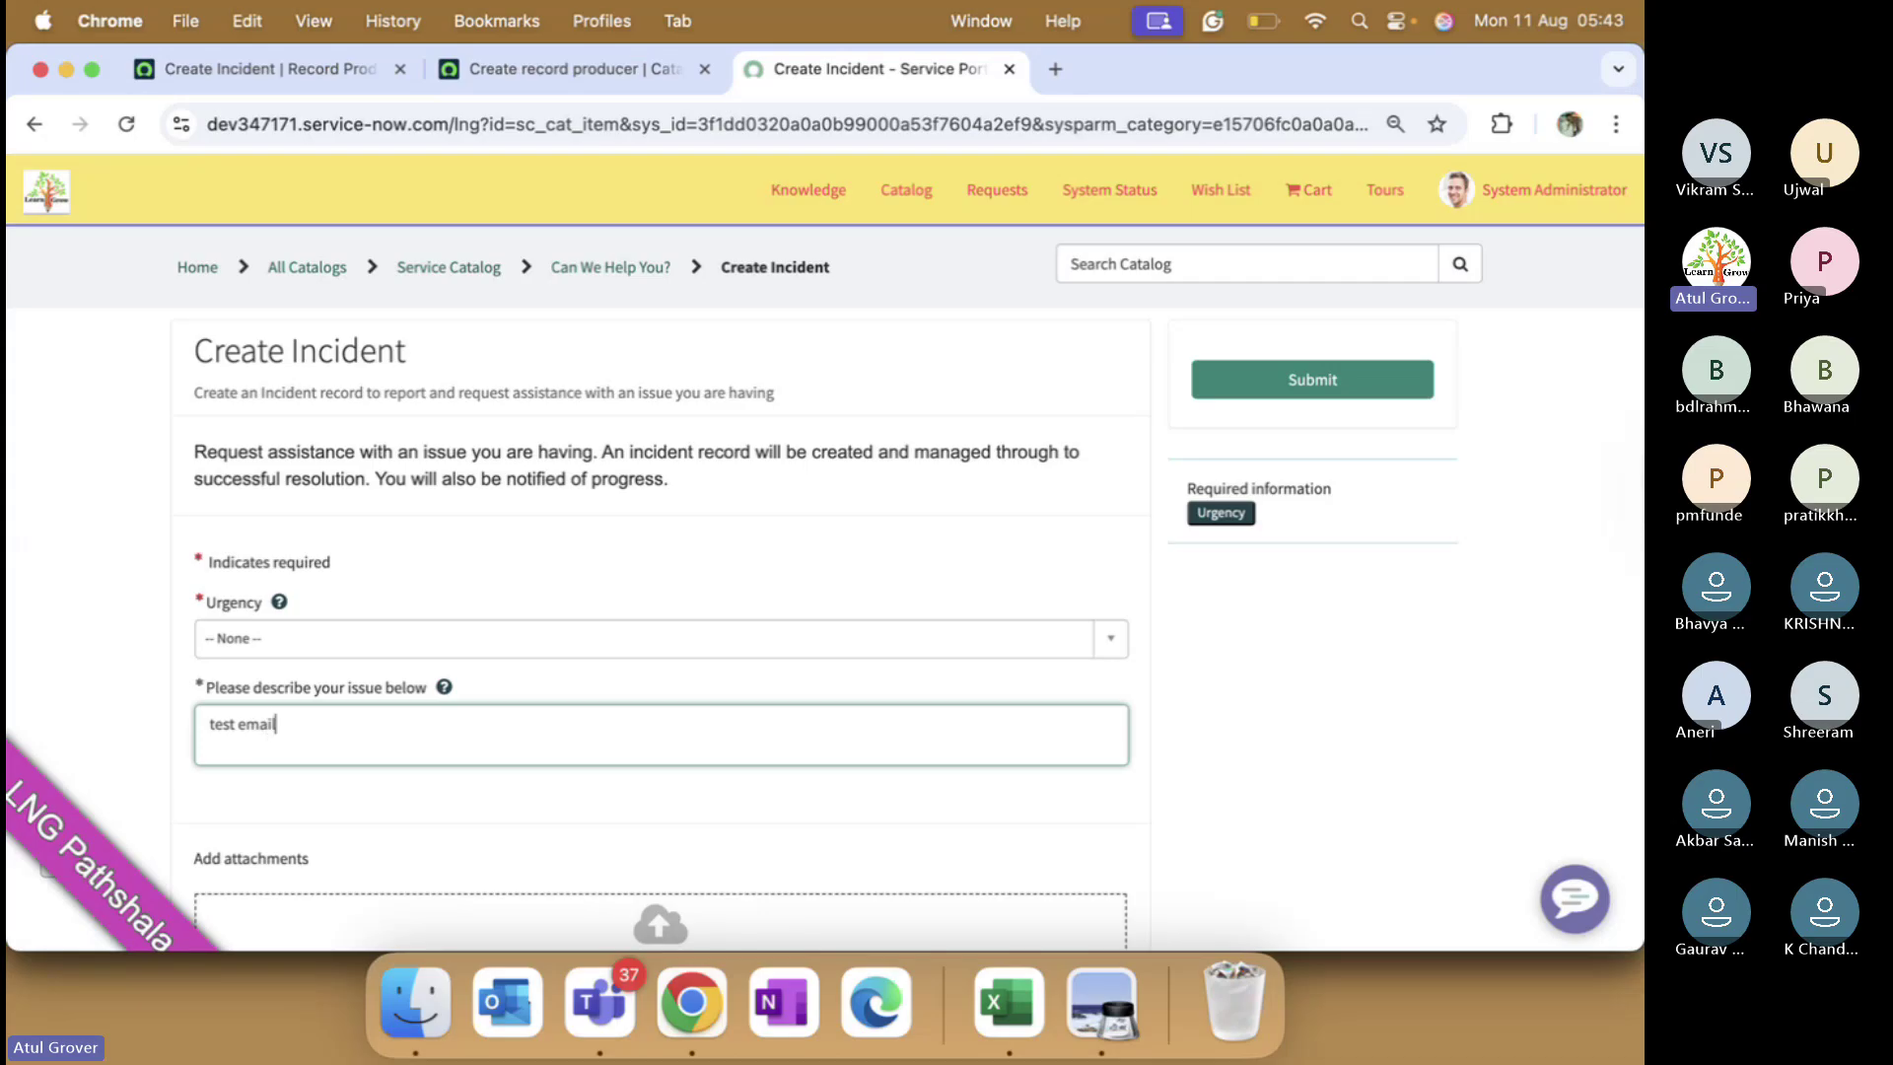
scroll(660, 592, "down", 2)
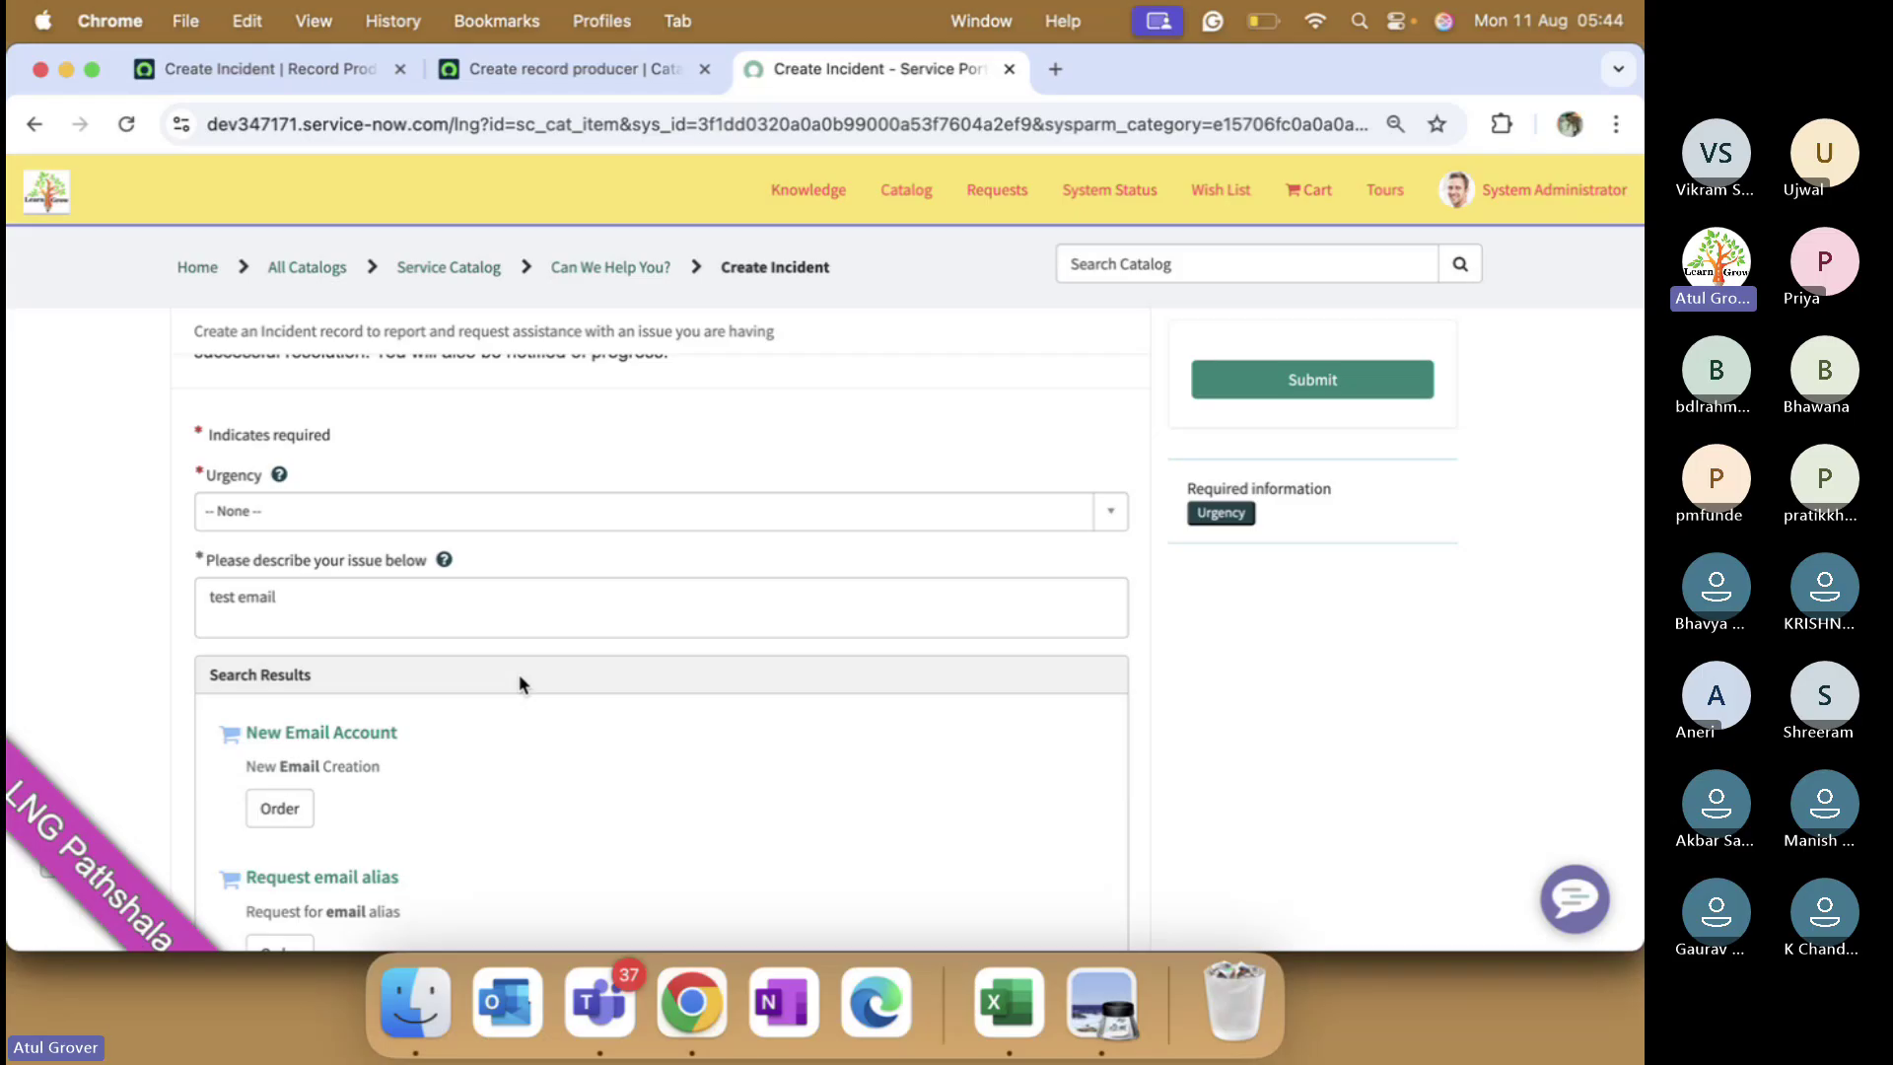
- Open the Urgency variable of the Create Incident record producer and examine its field mapping and default value
left_click(272, 71)
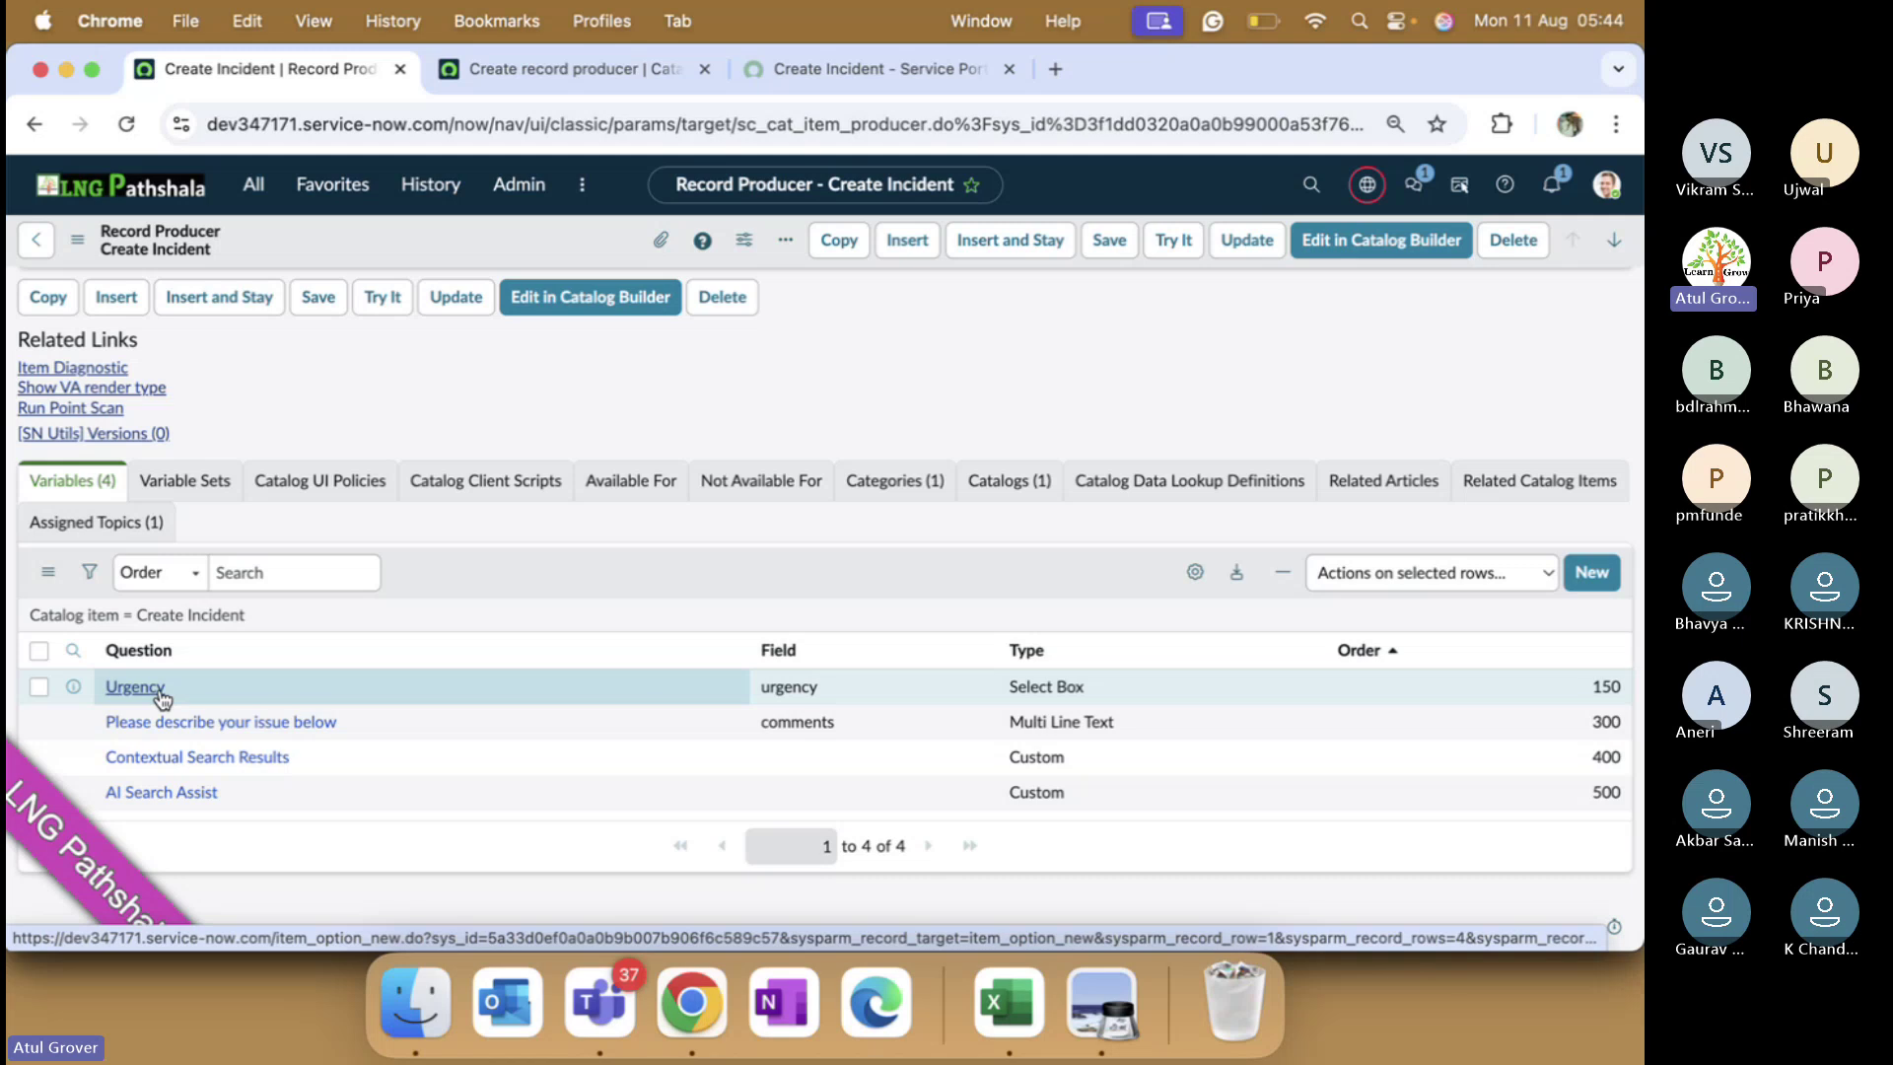
left_click(163, 698)
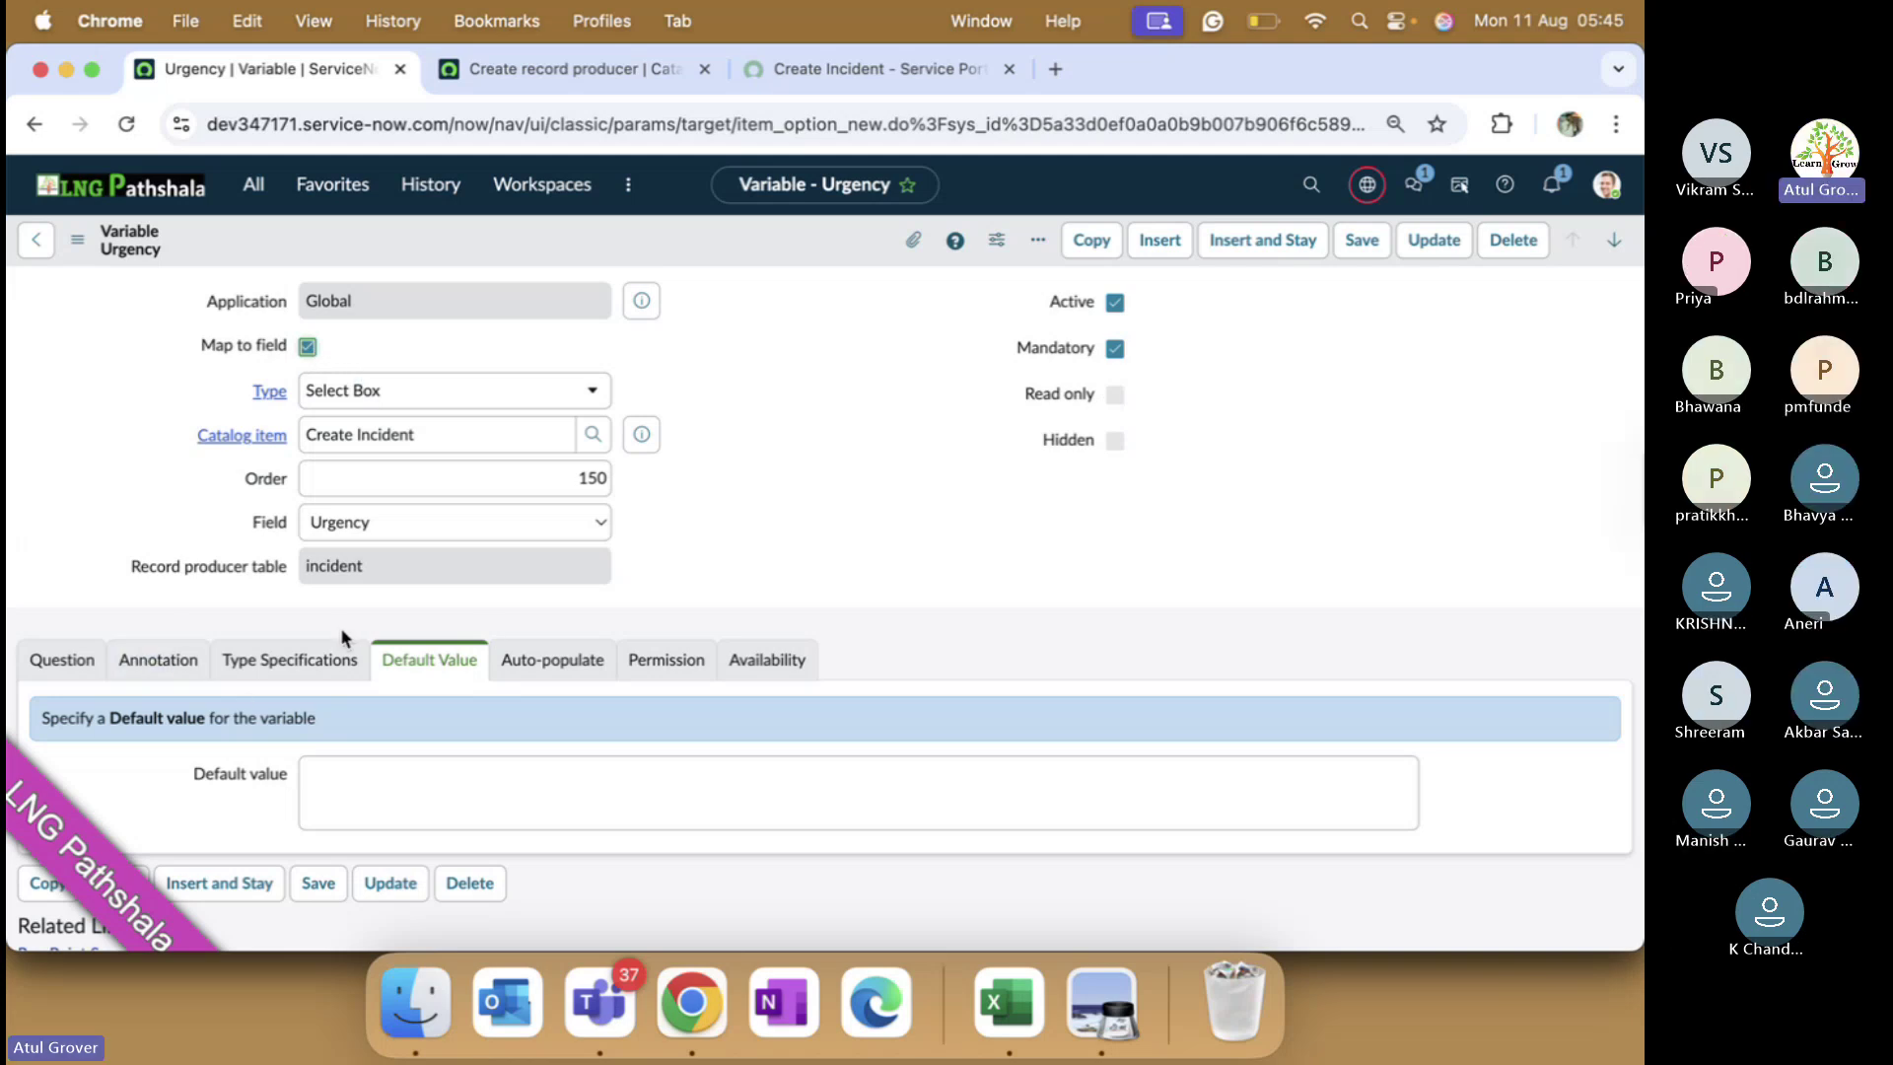
- Set the urgency to 2 - Medium on the portal's Create Incident form
left_click(788, 79)
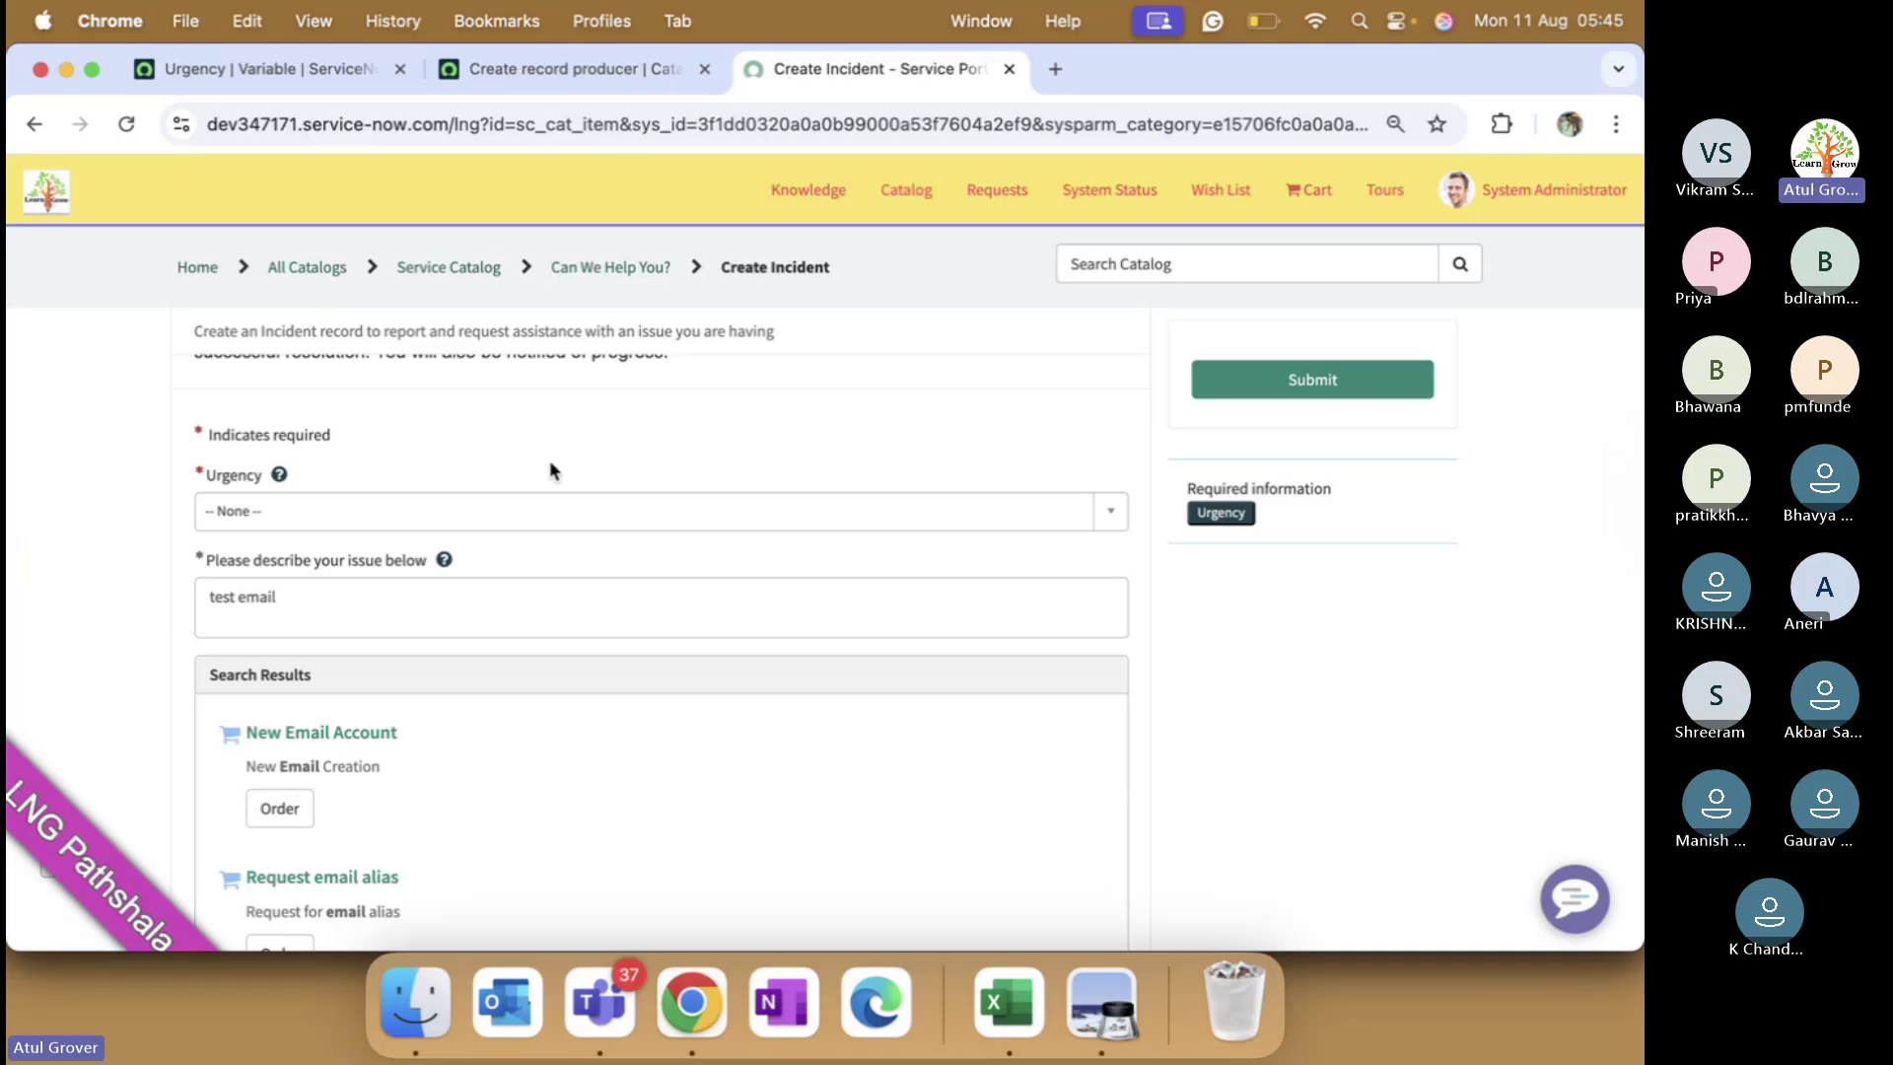
left_click(509, 589)
scroll(416, 603, "up", 2)
left_click(321, 639)
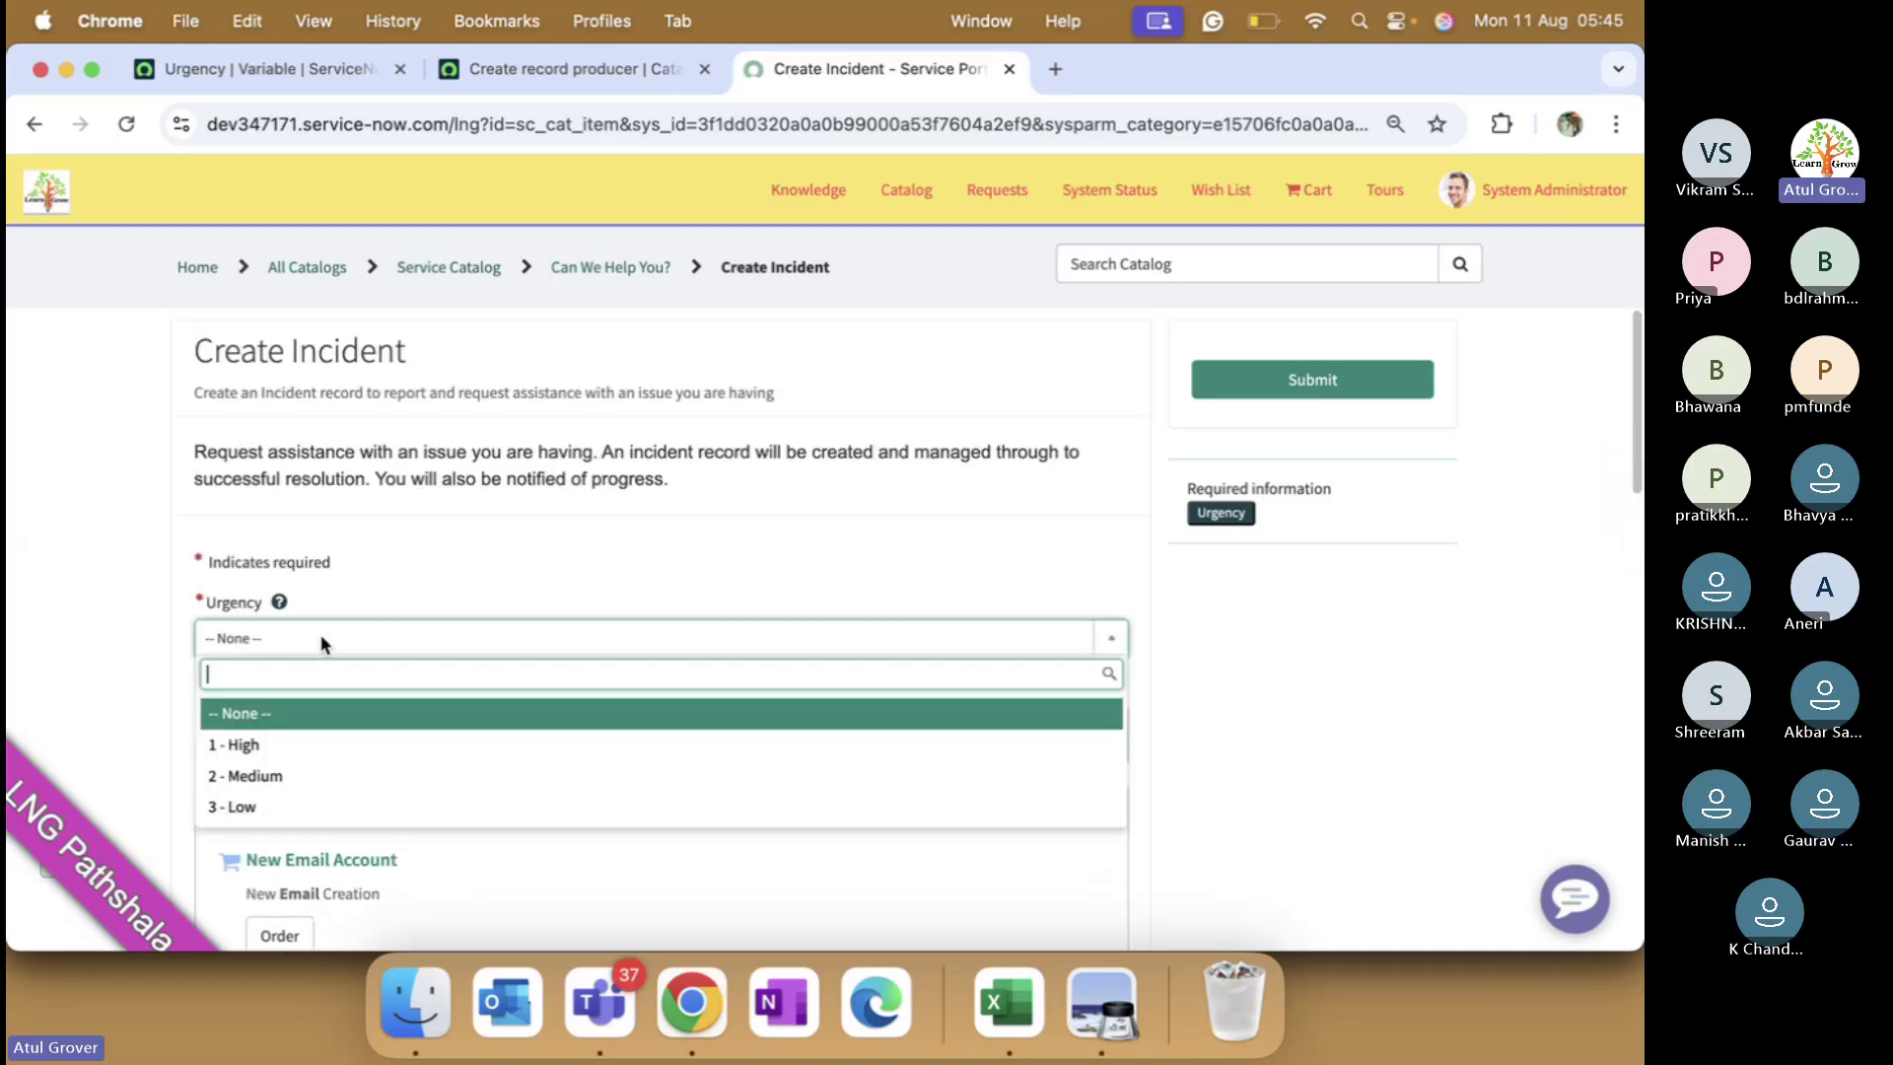
left_click(340, 773)
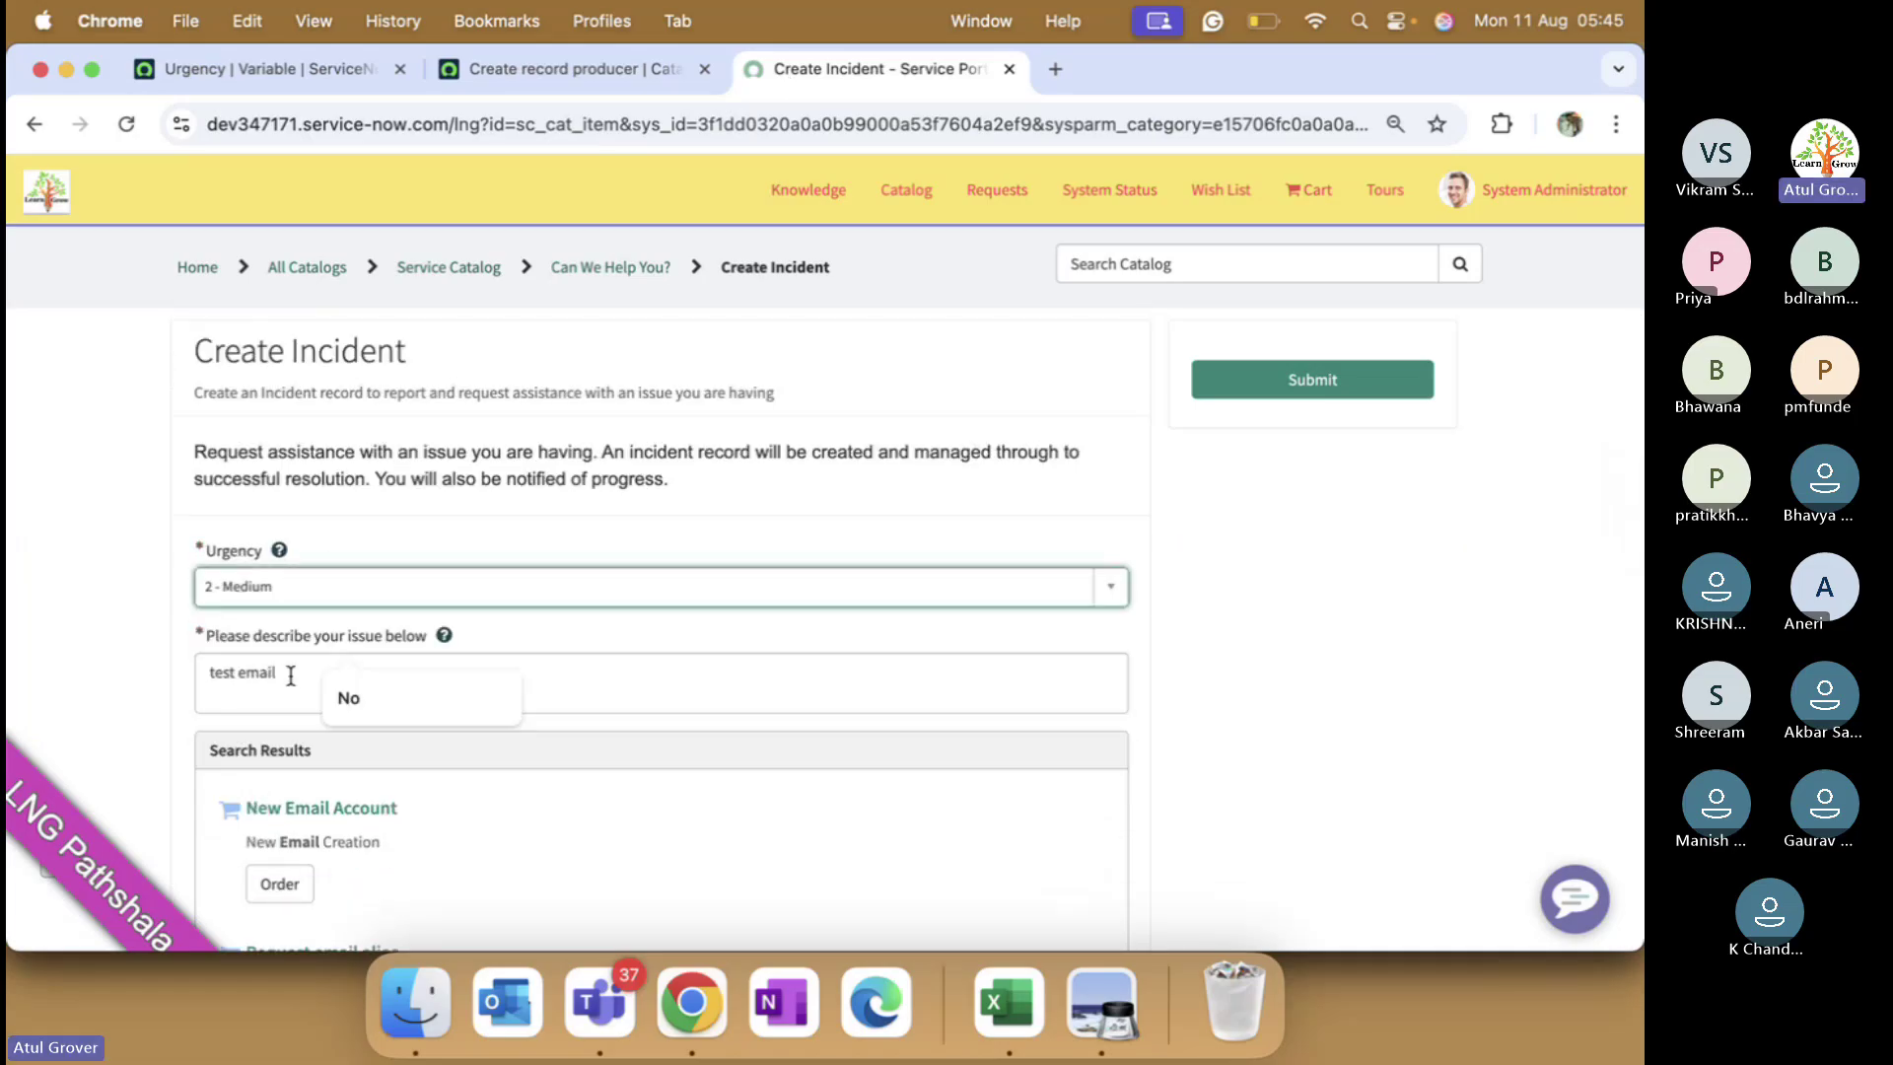
- Replace the issue description with "LNG test formn portal" and submit the incident
left_click_drag(281, 672, 136, 690)
type("LNG test")
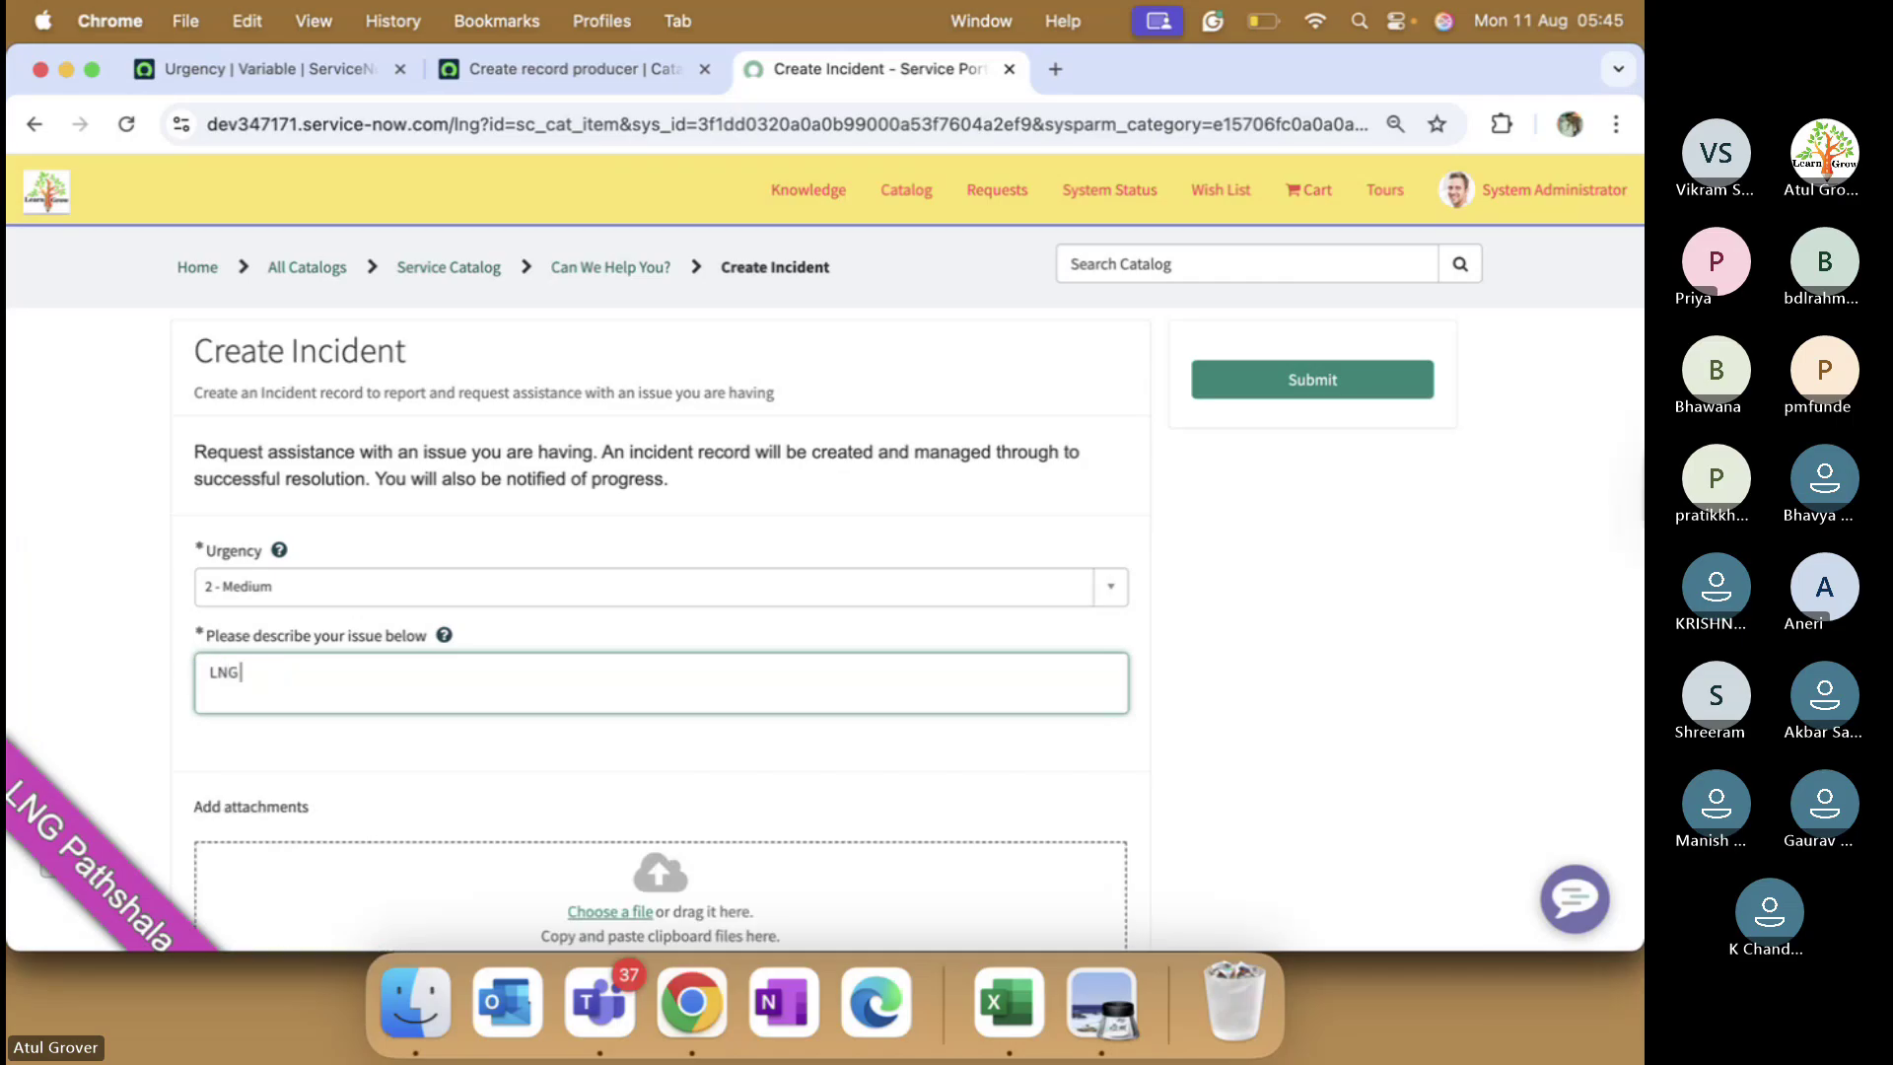
key("BackSpace")
key("BackSpace")
type("st formn portal")
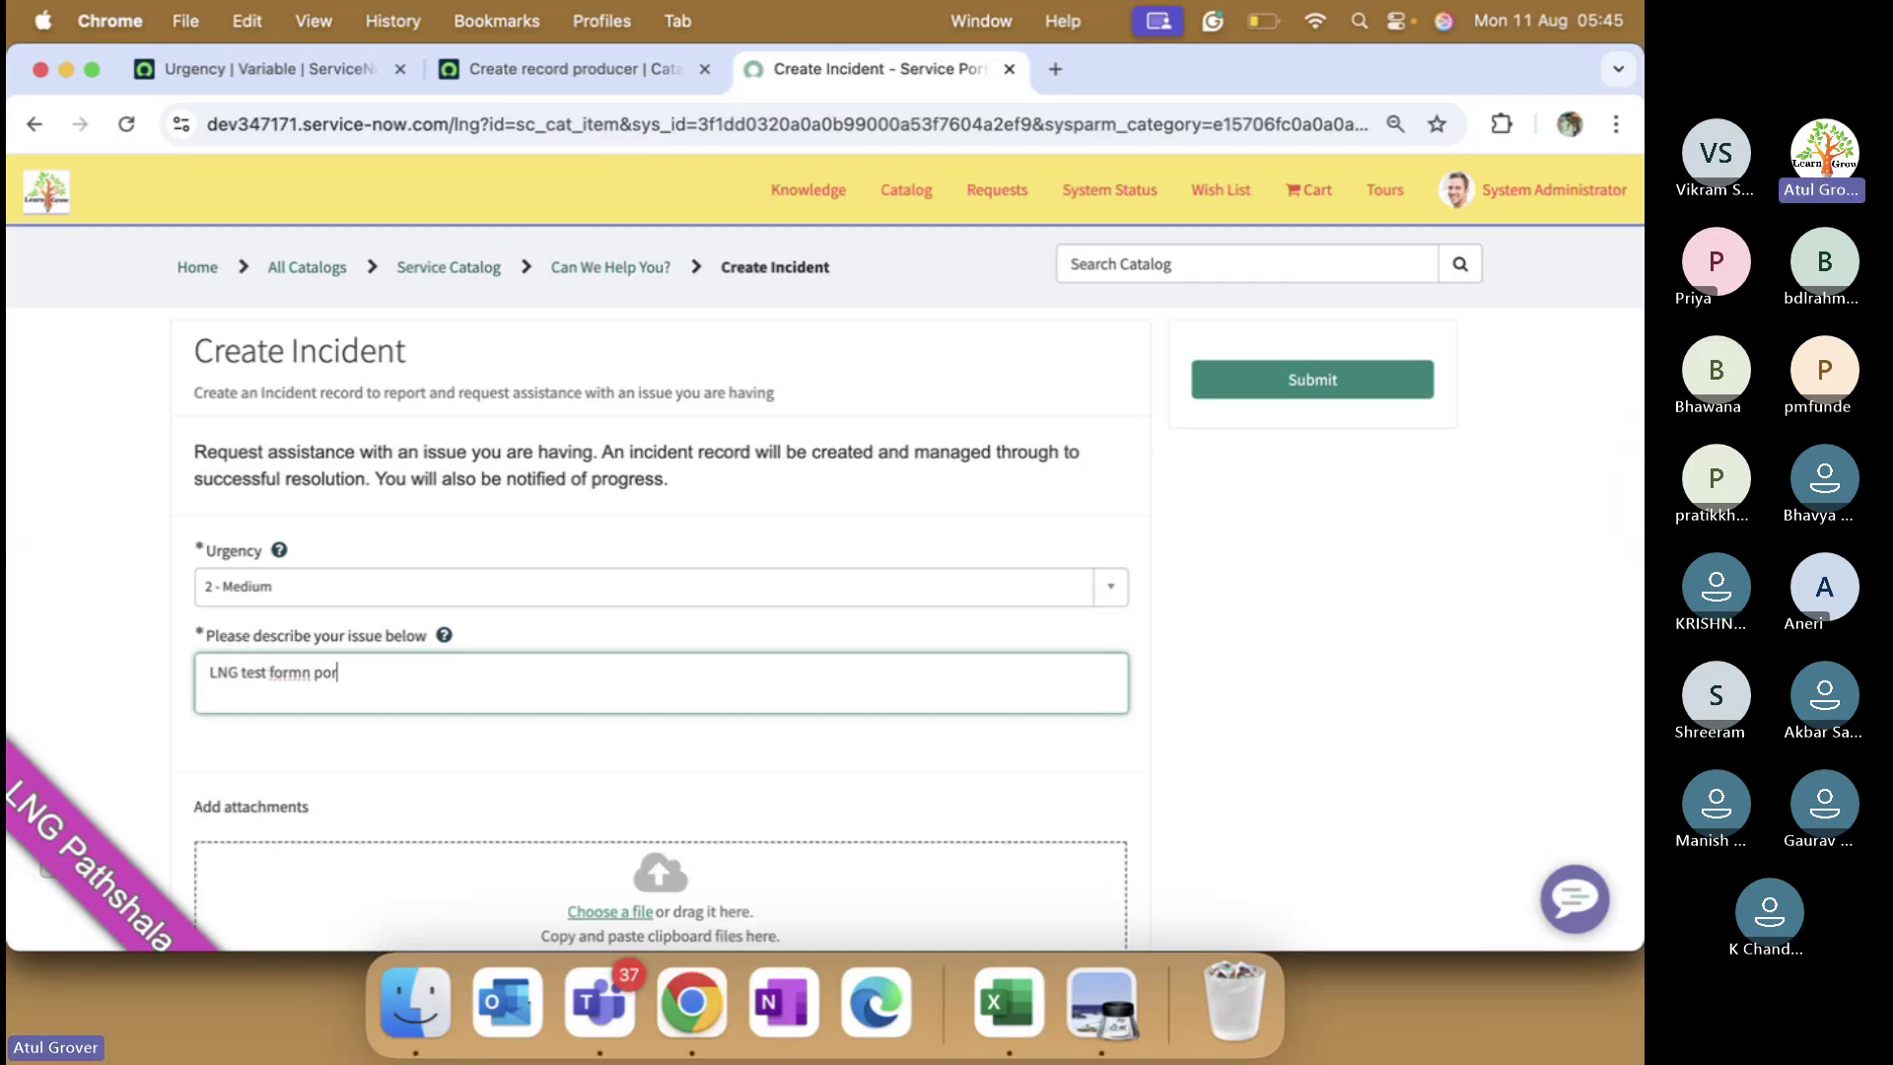
left_click(1369, 392)
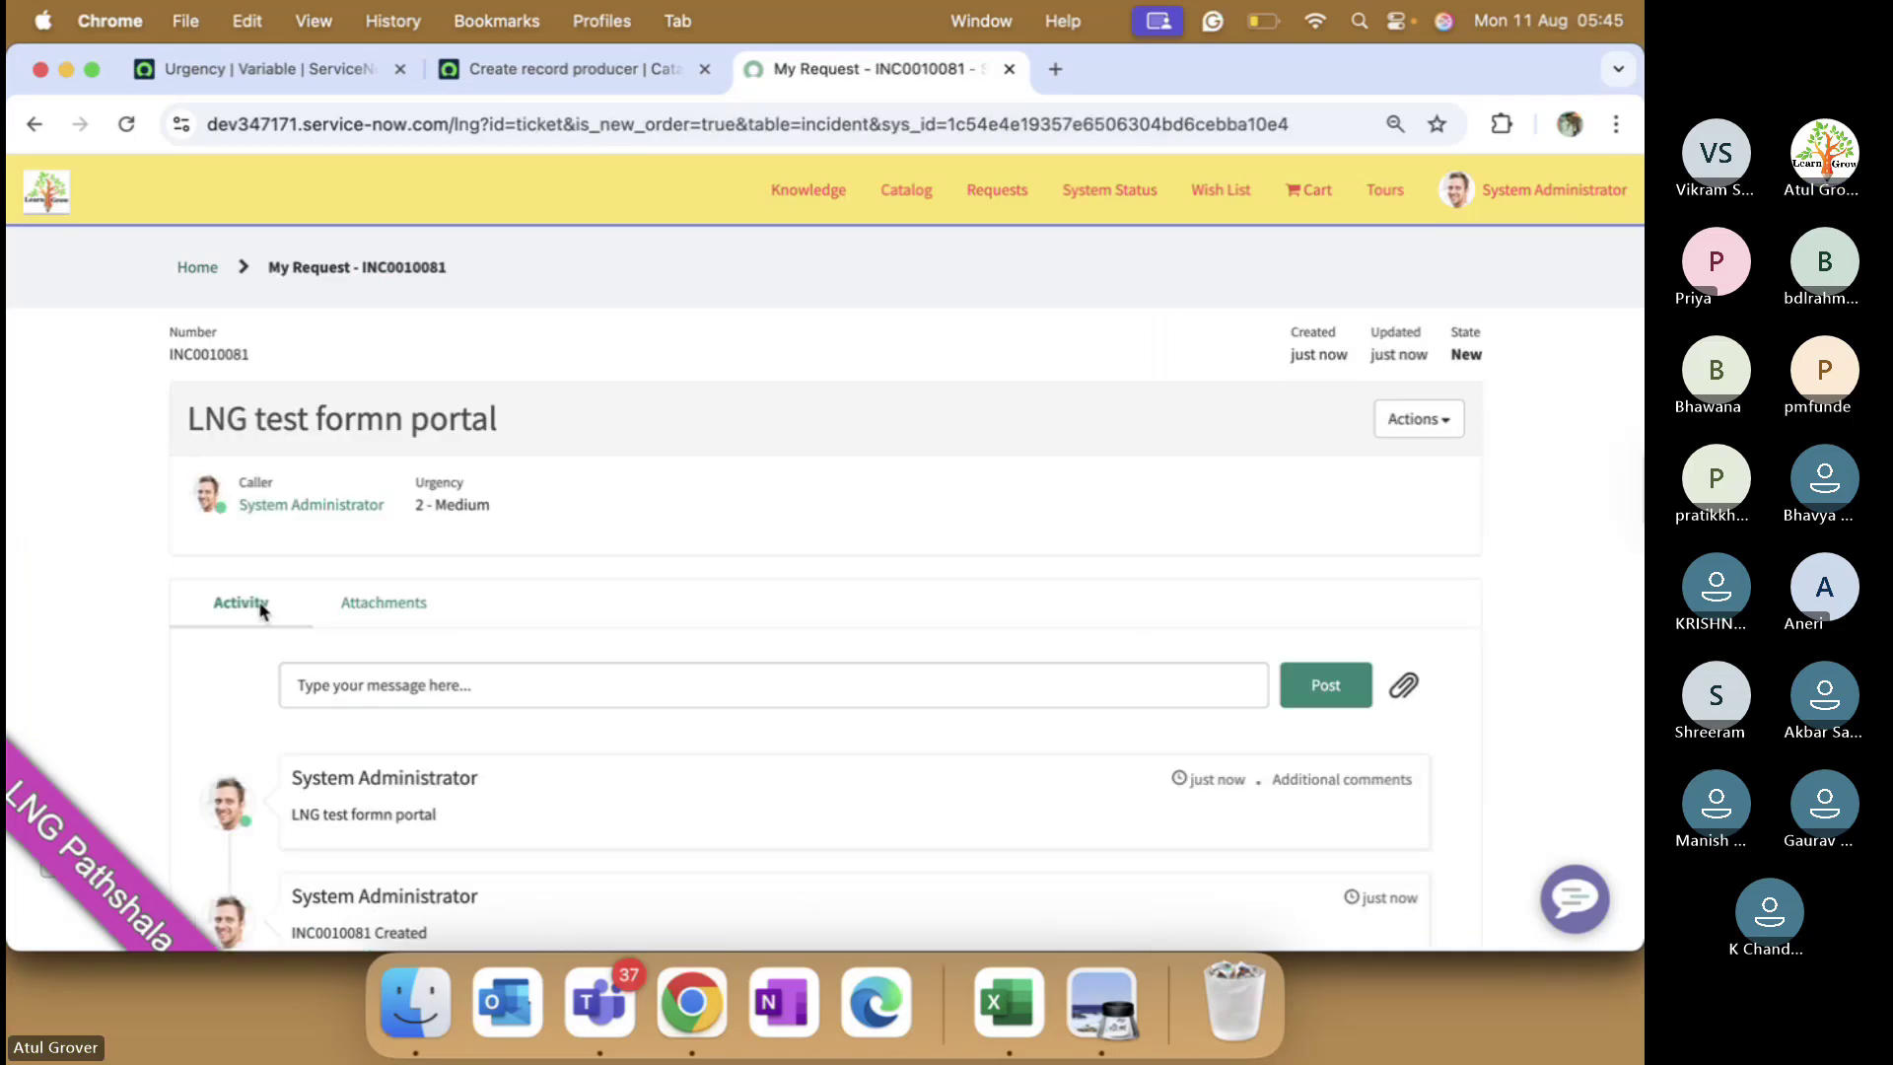
- Copy the submitted incident's number, load the ServiceNow platform view and open the incident record through a global search for it
double_click(211, 352)
key("super+c")
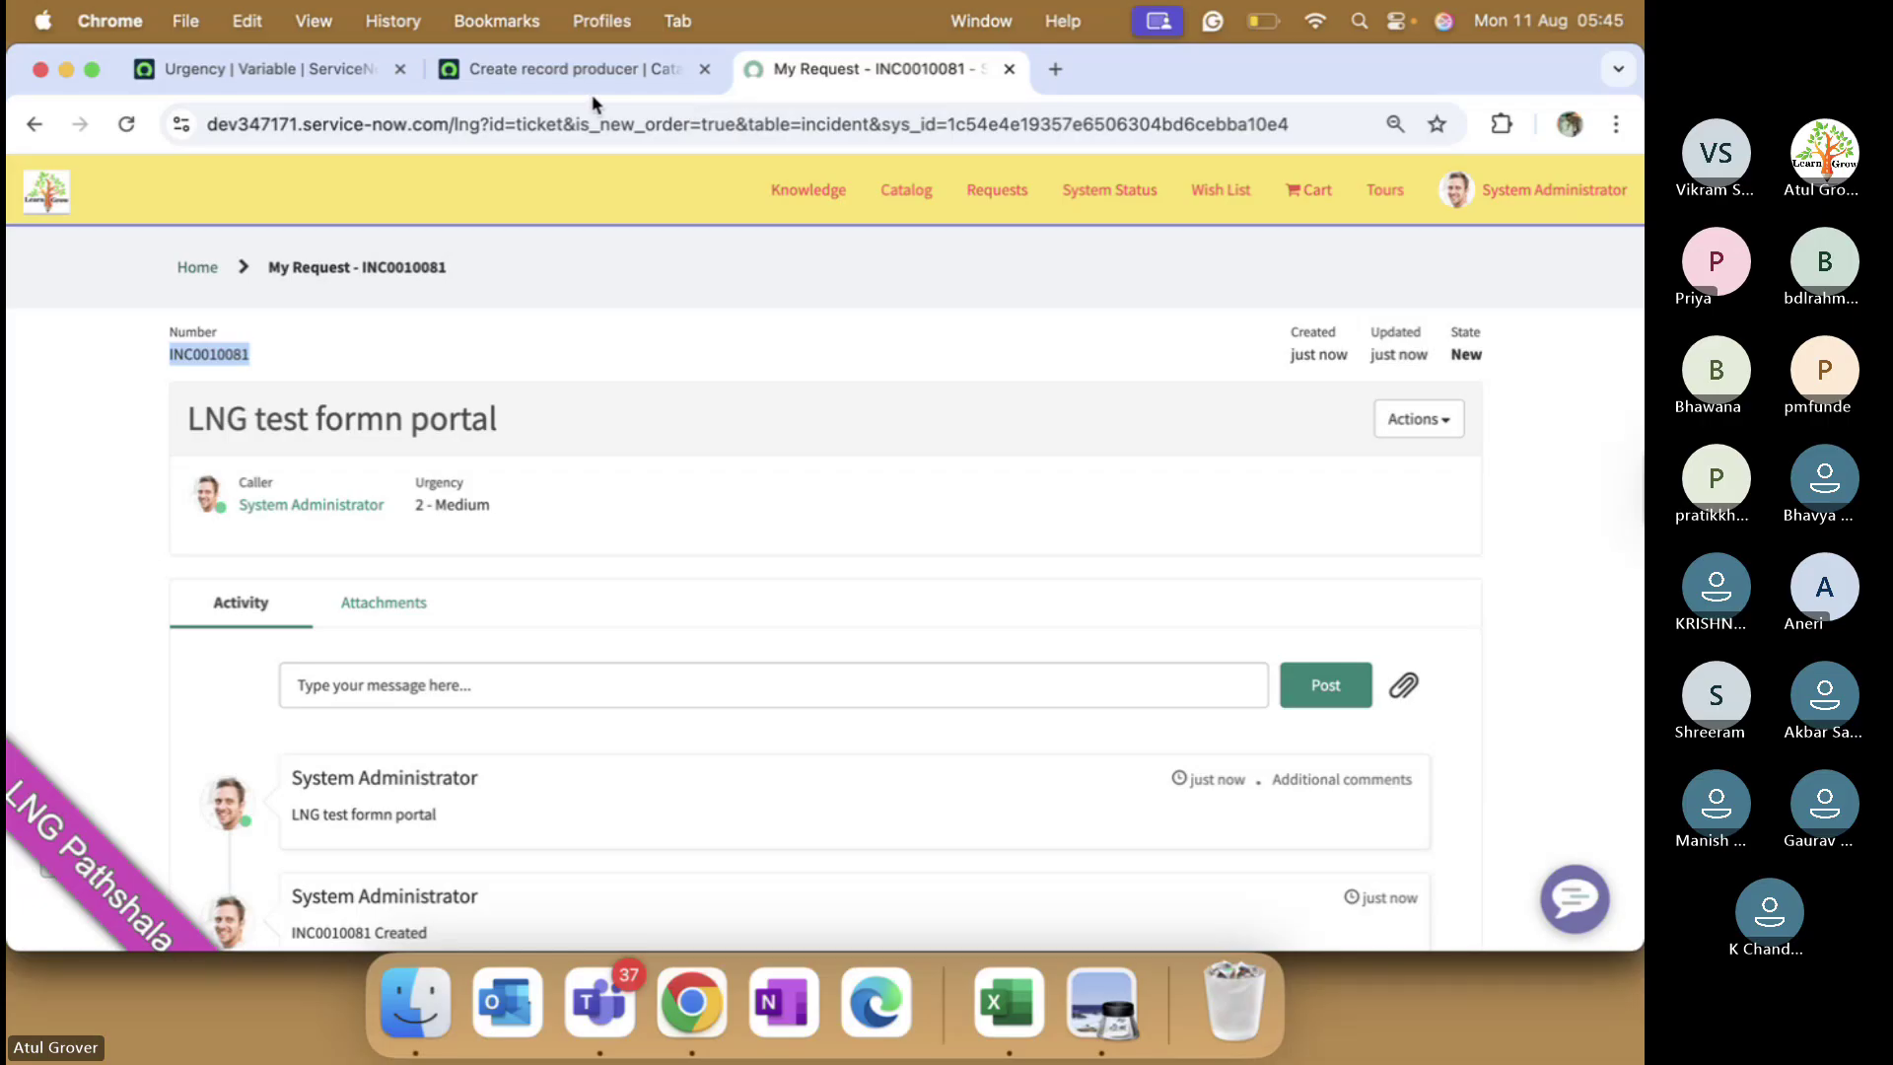
left_click(760, 126)
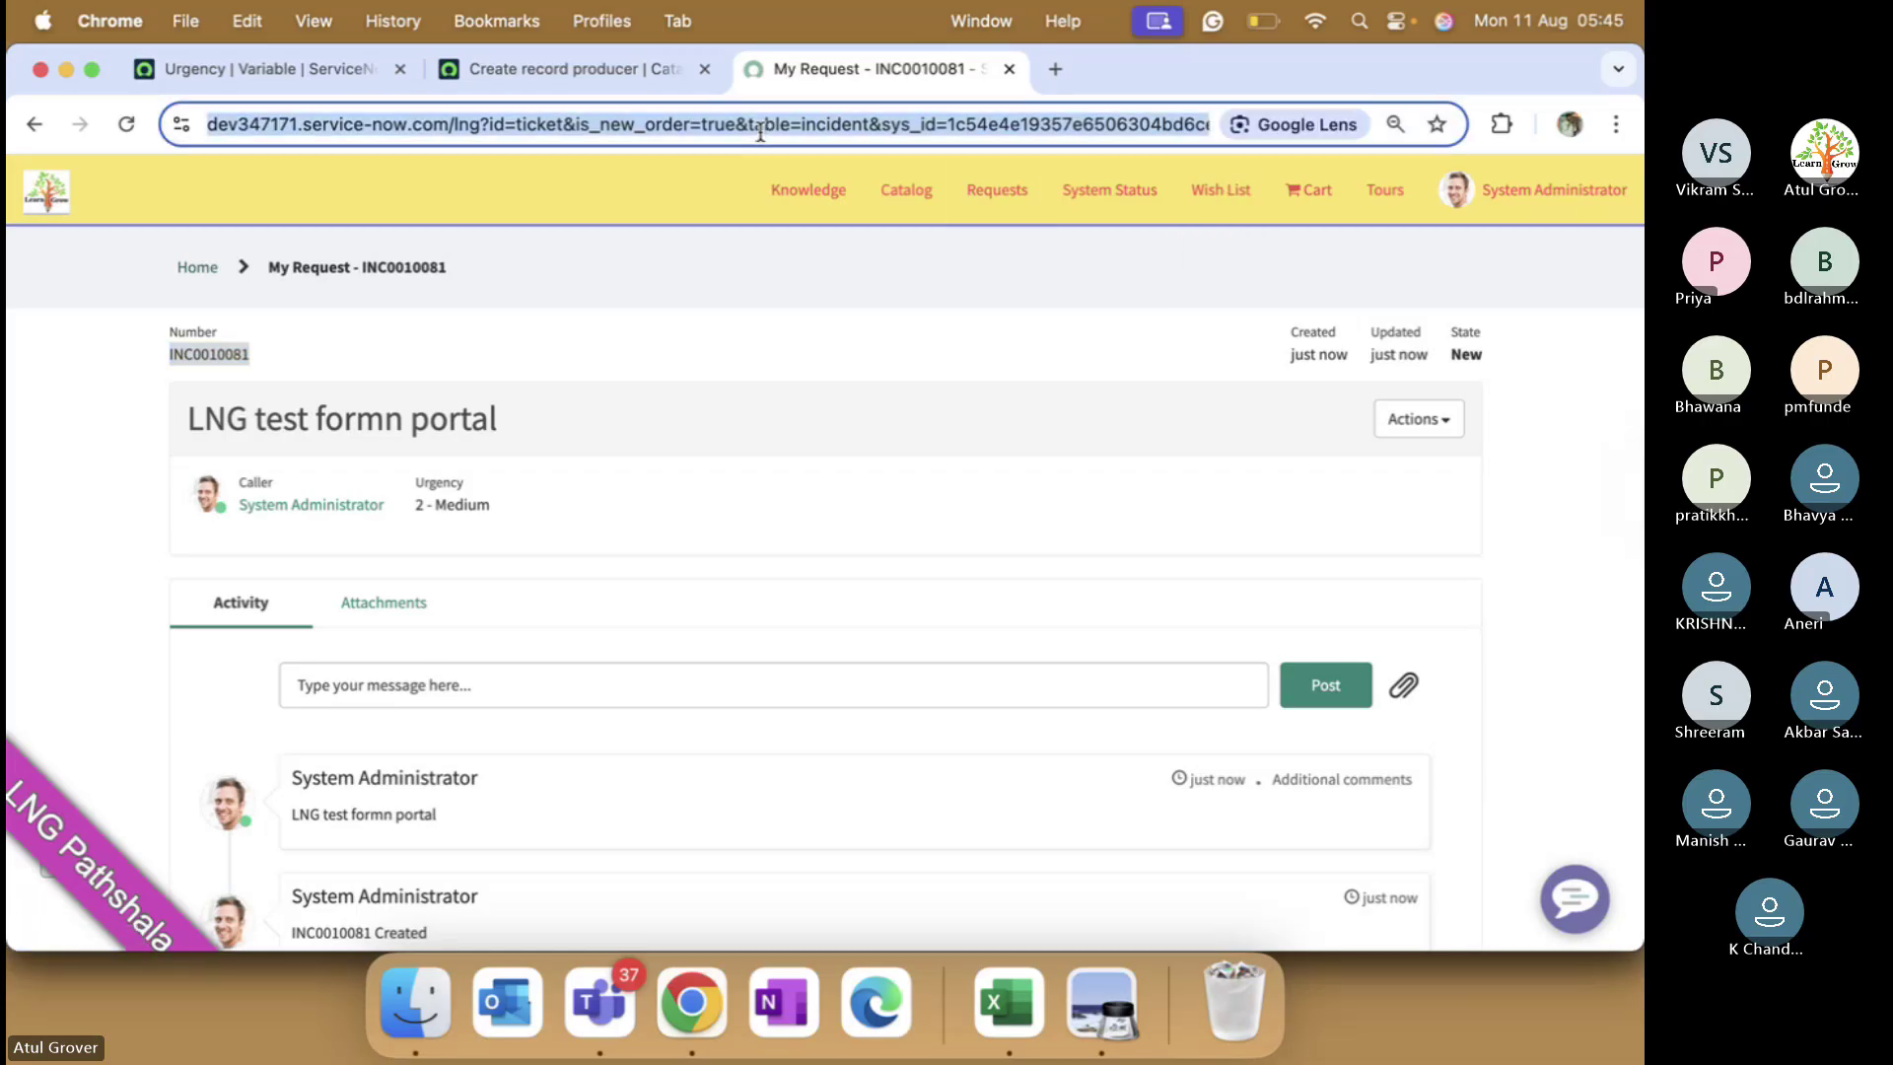
type("dev")
key("Return")
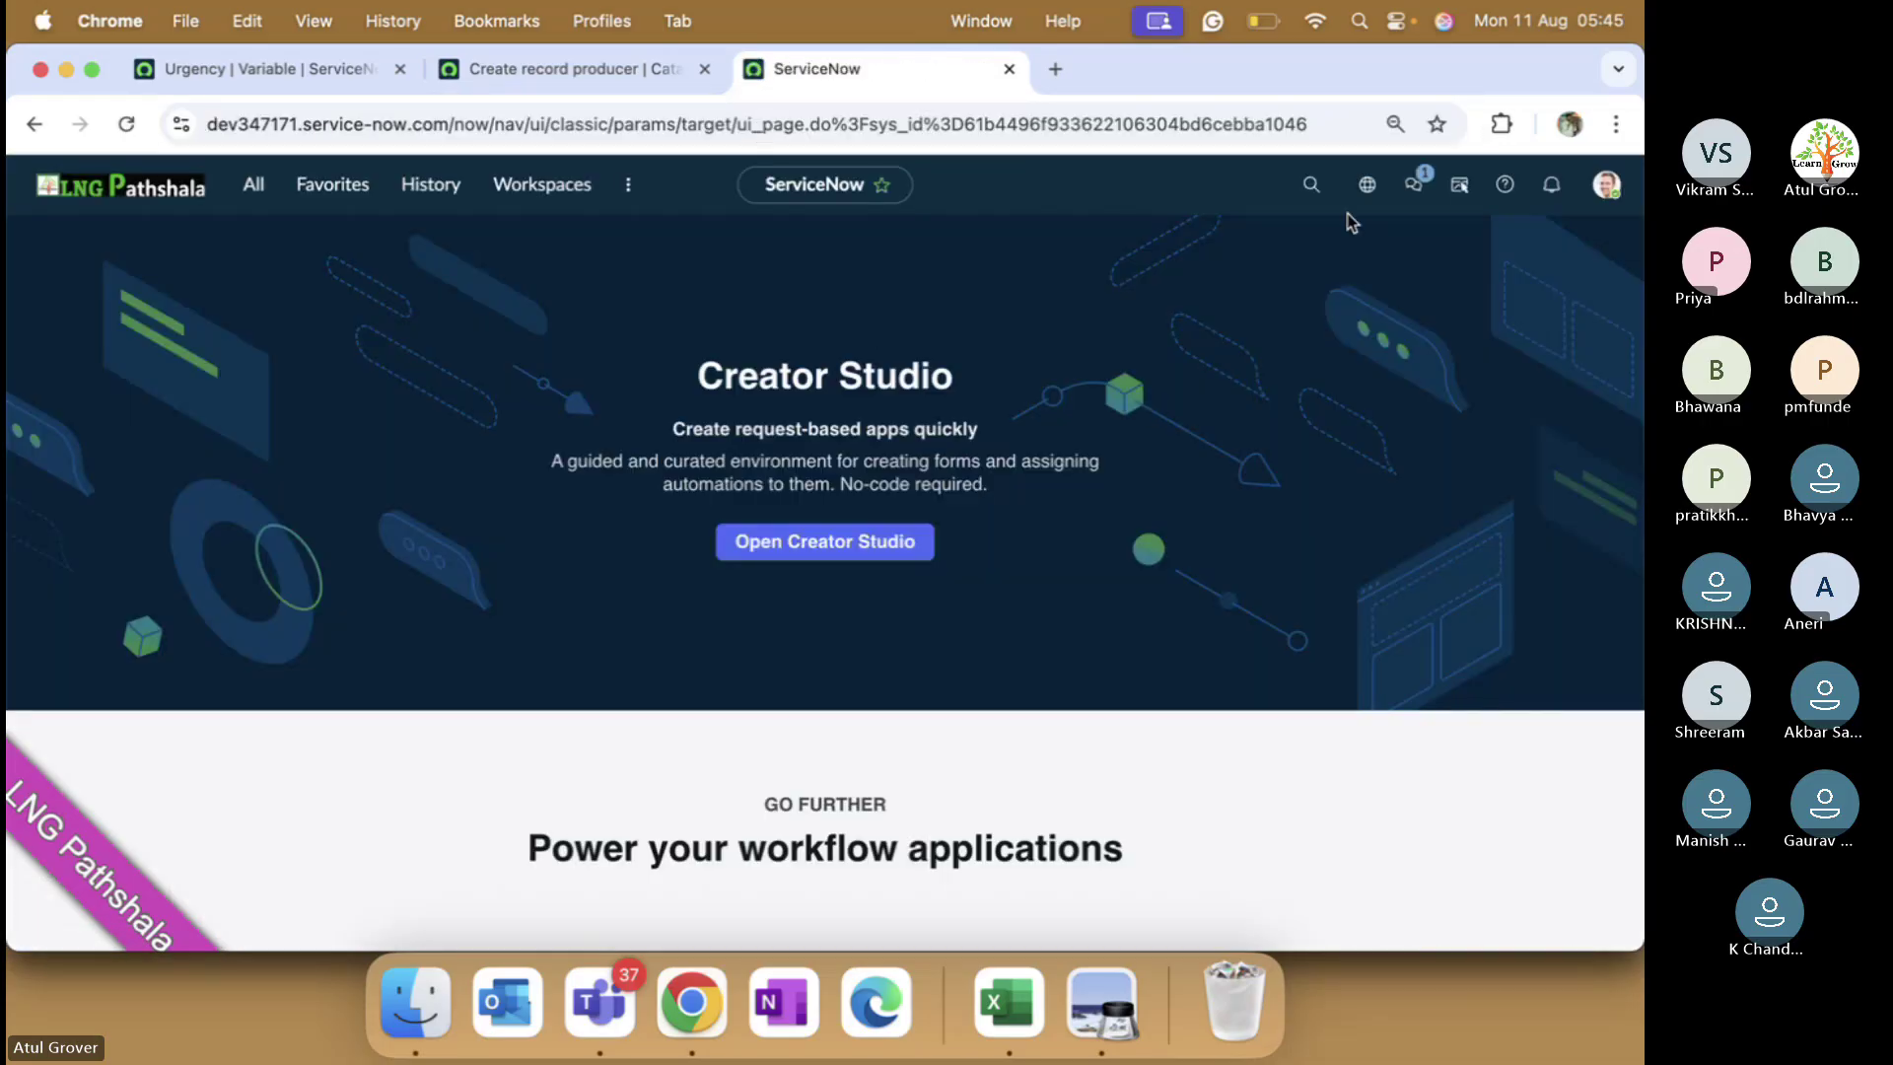
left_click(1310, 186)
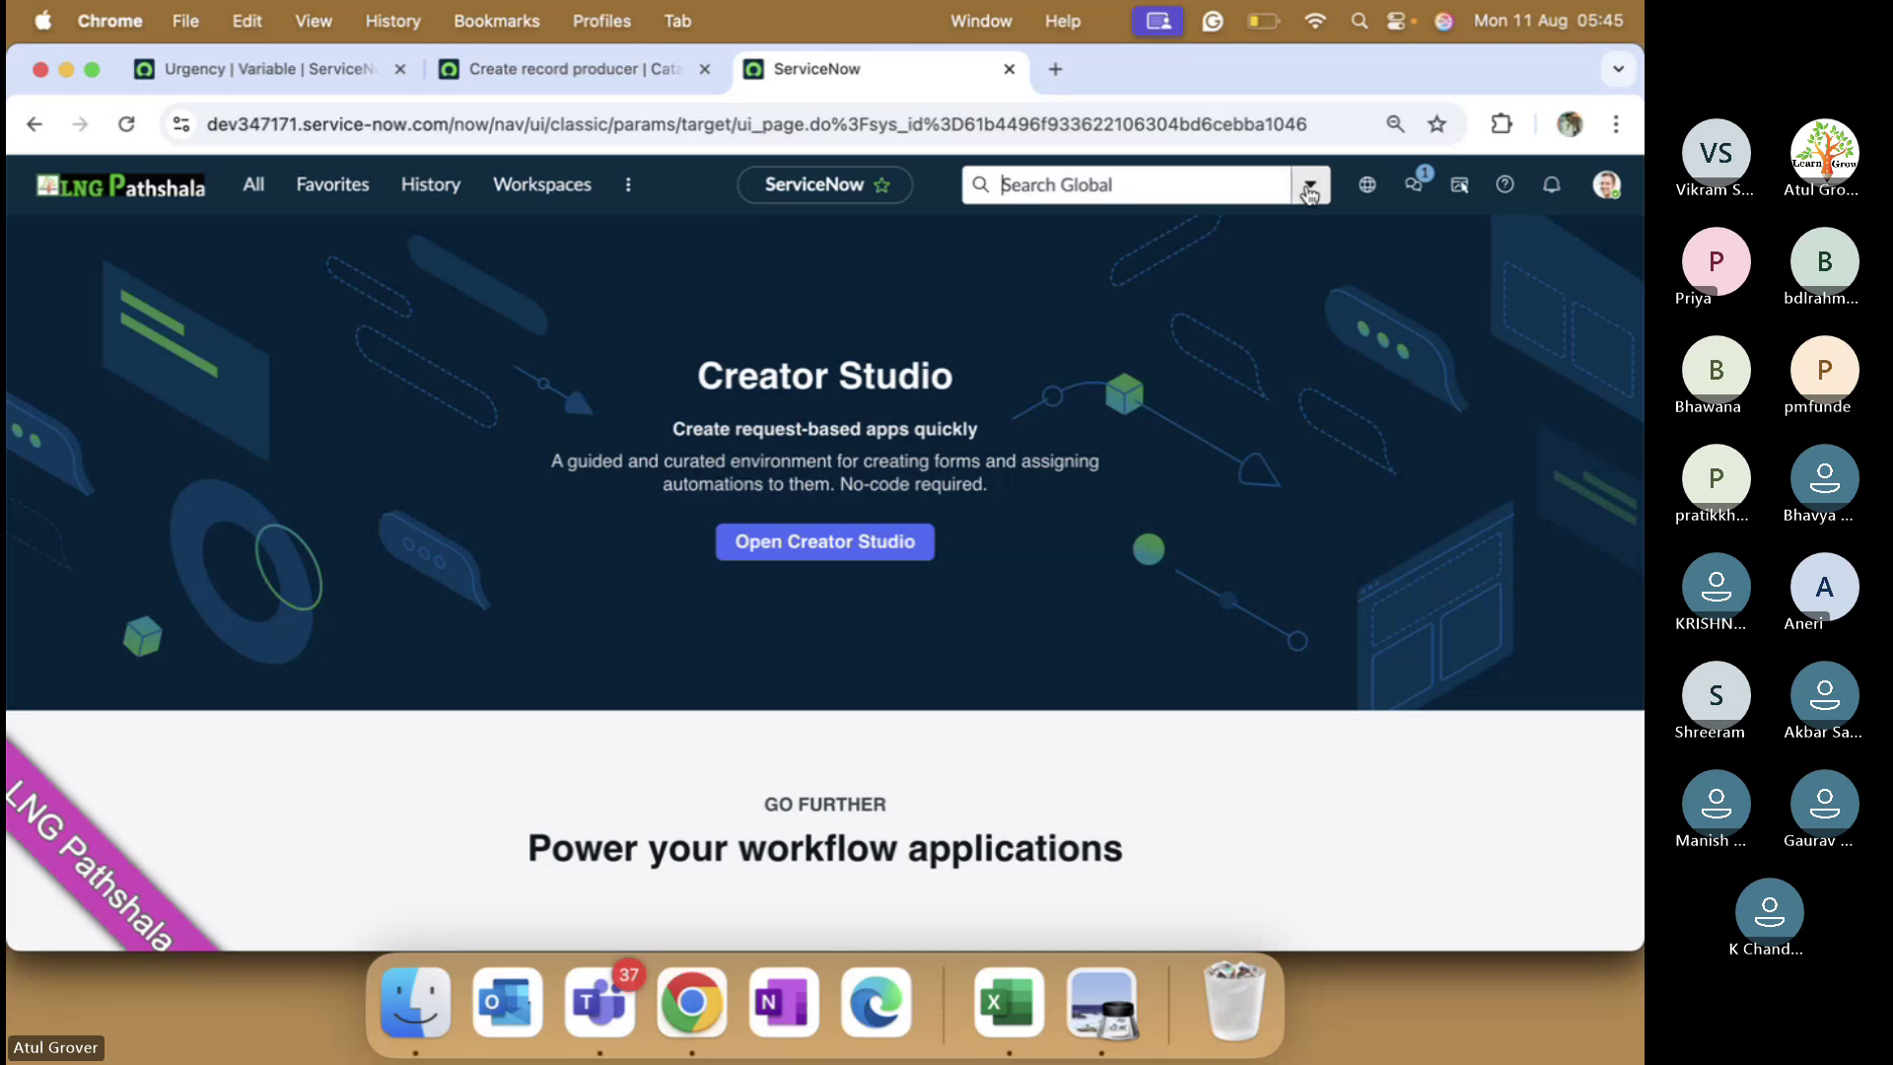
key("super+v")
key("Return")
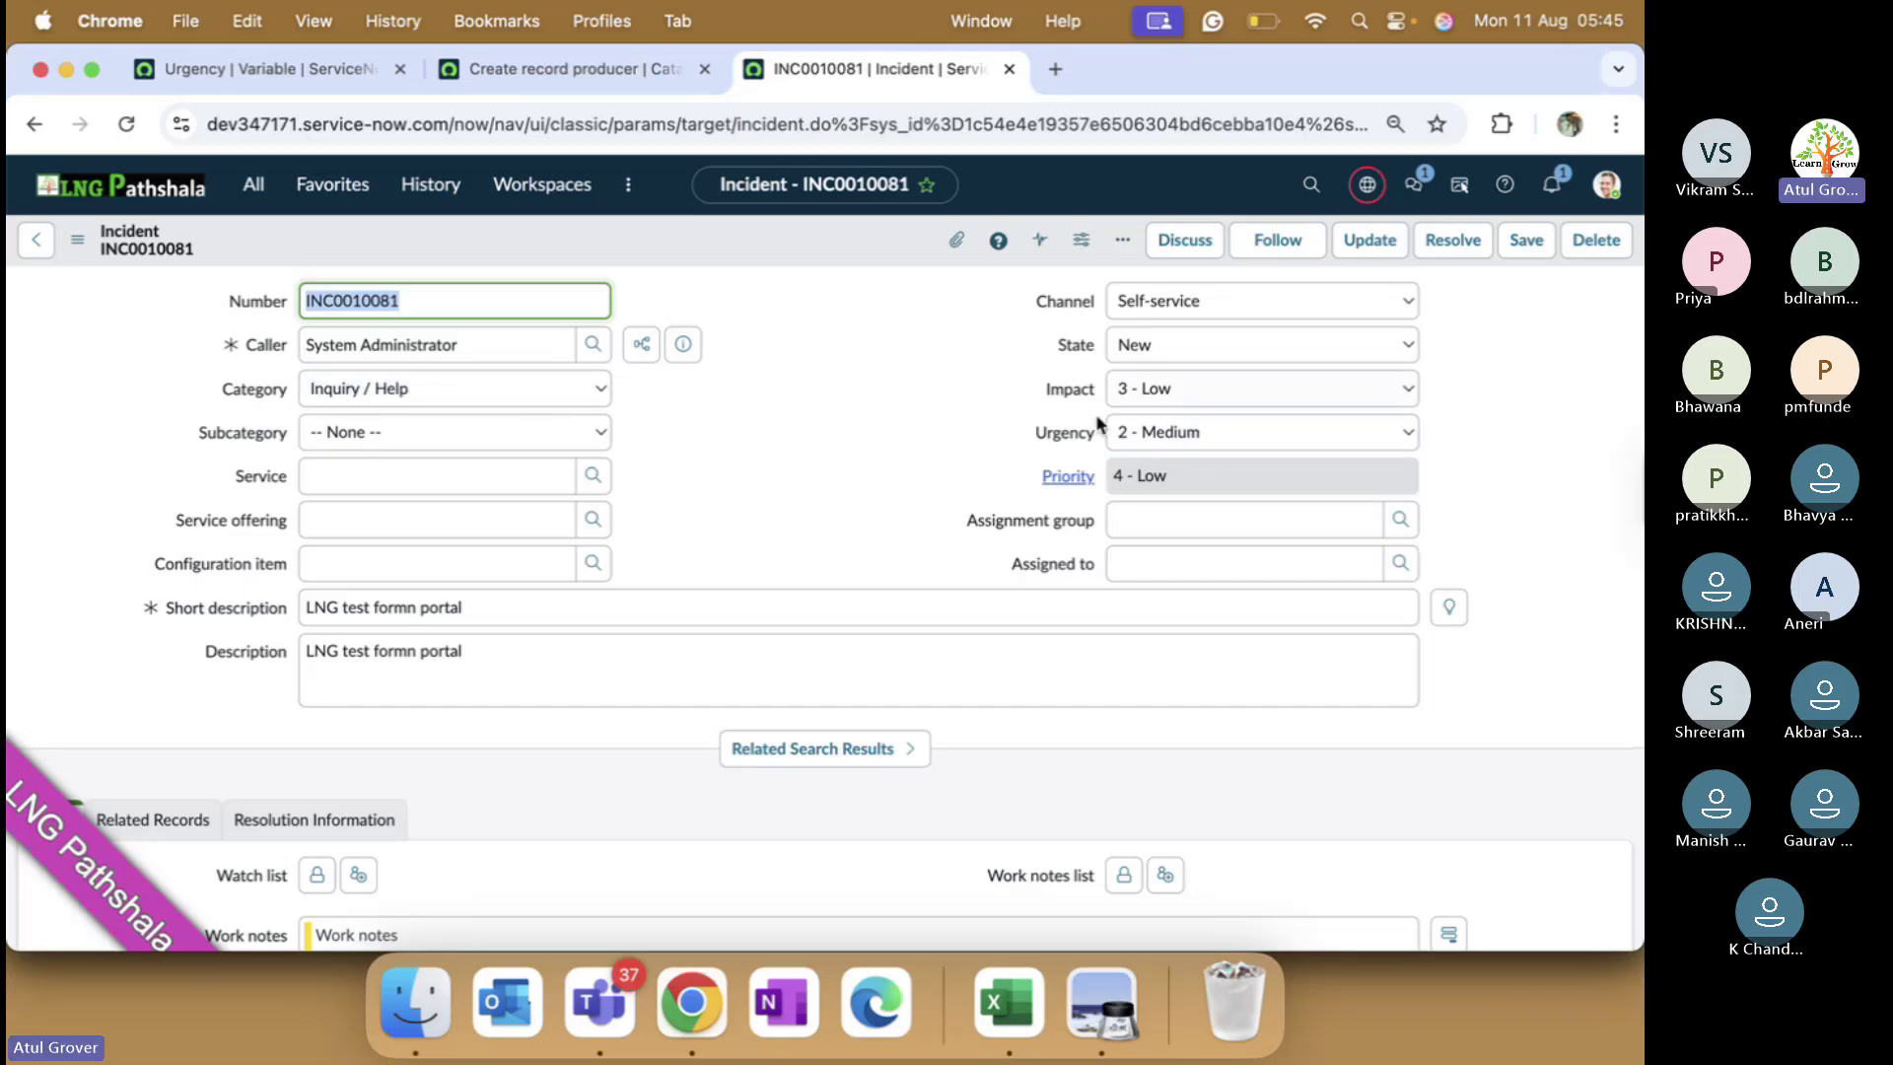
left_click(579, 79)
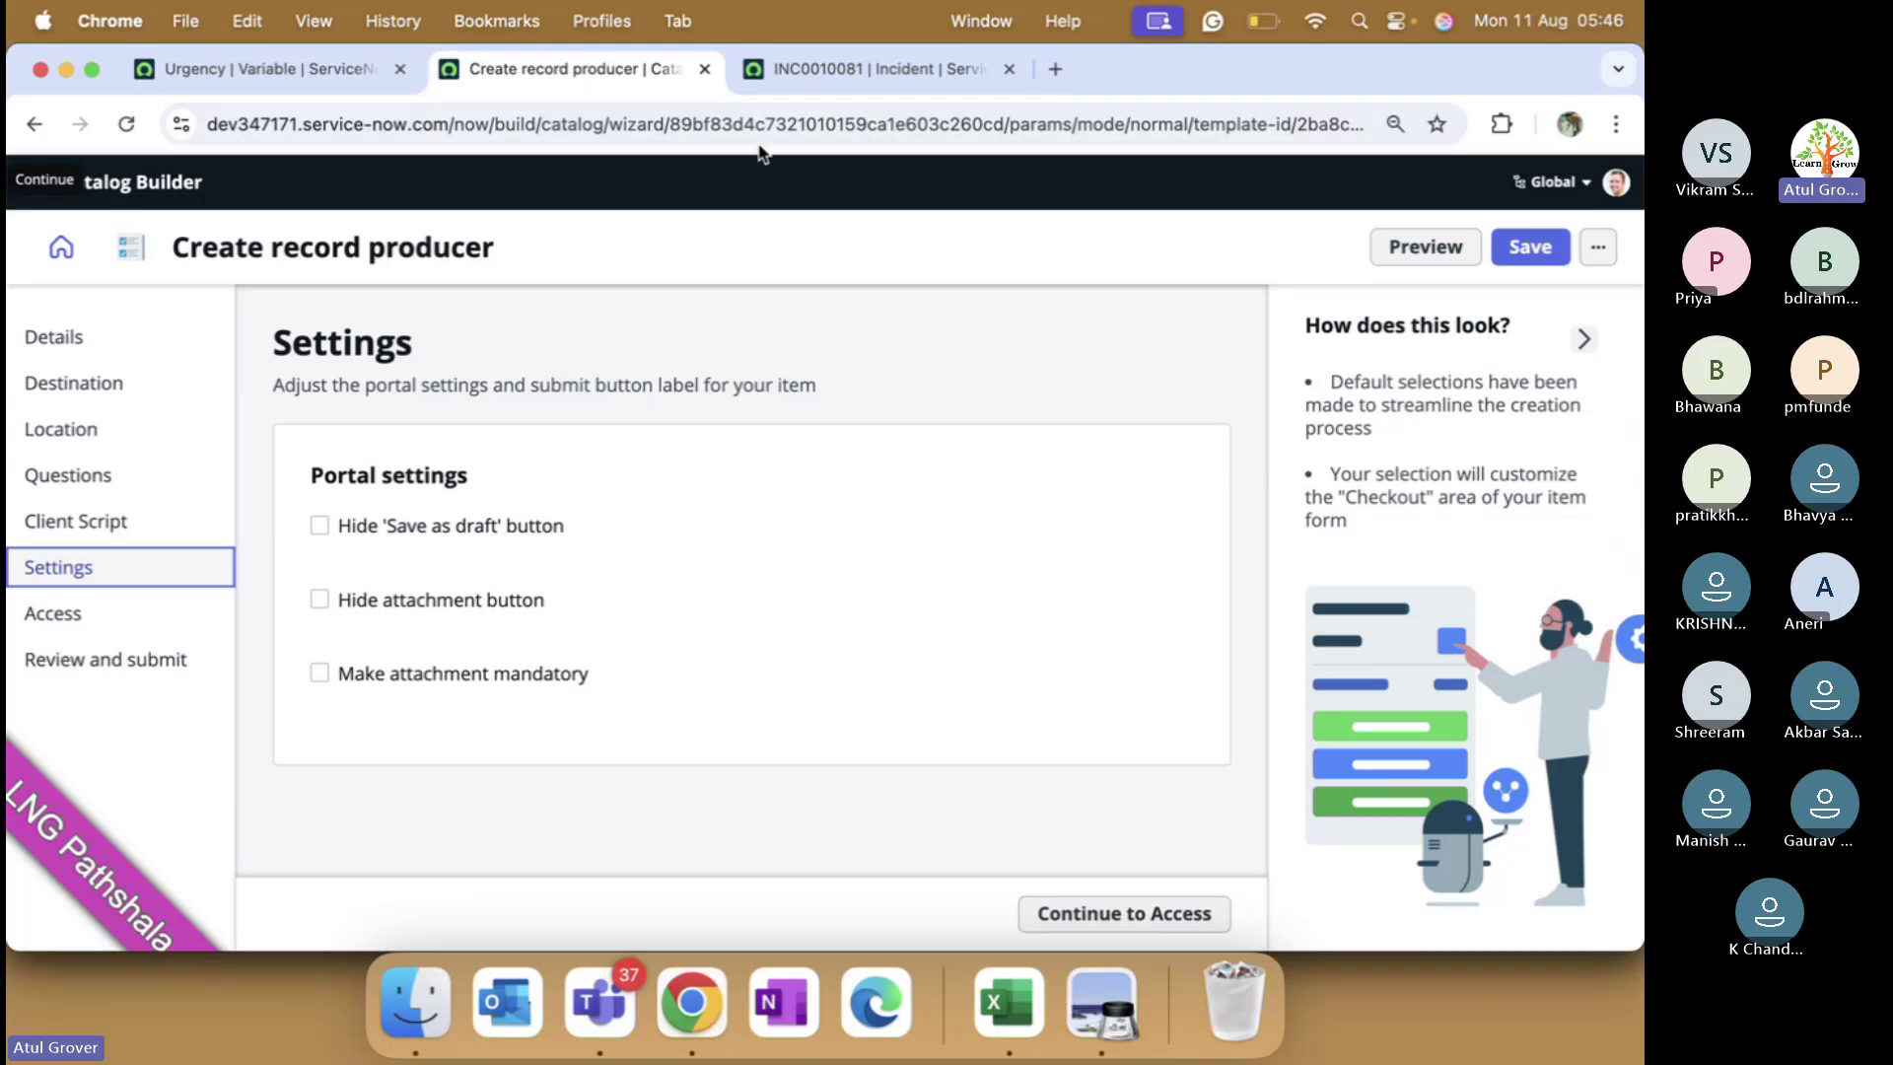
left_click(818, 69)
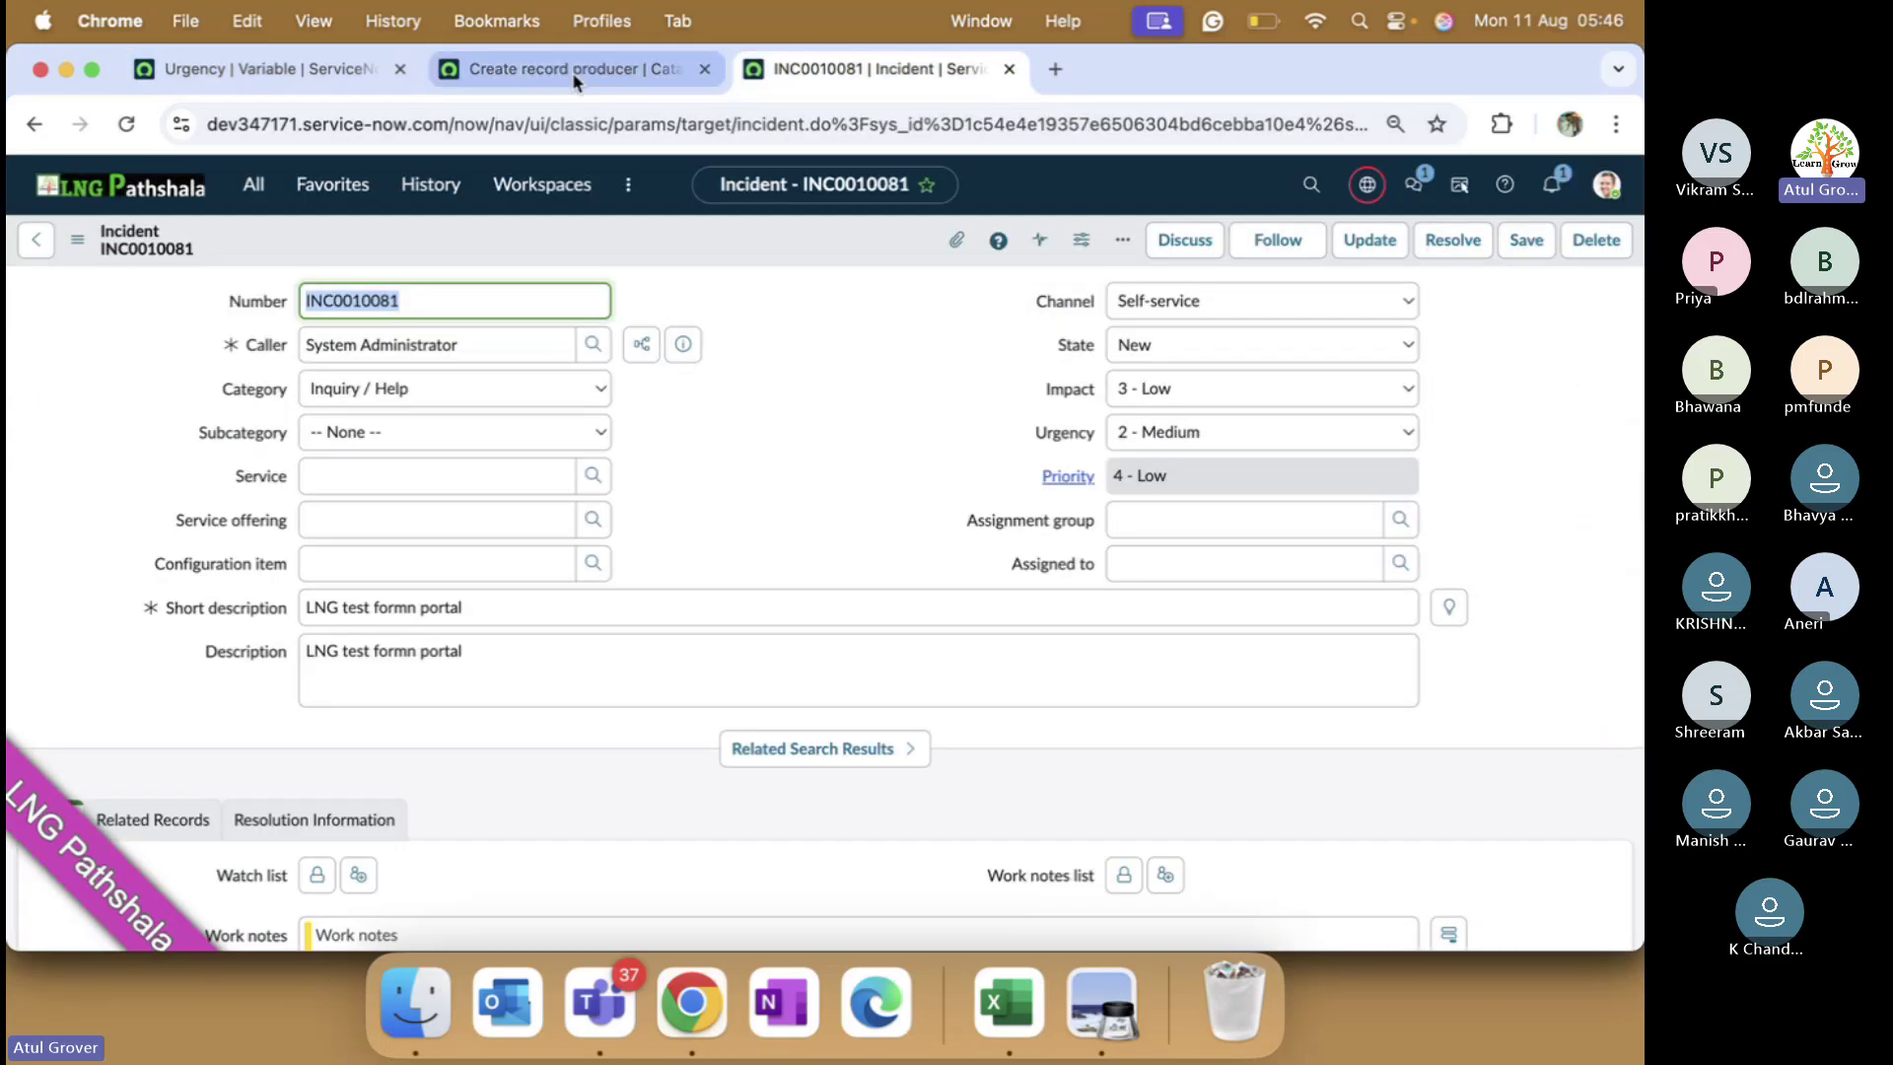
left_click(572, 73)
left_click(794, 77)
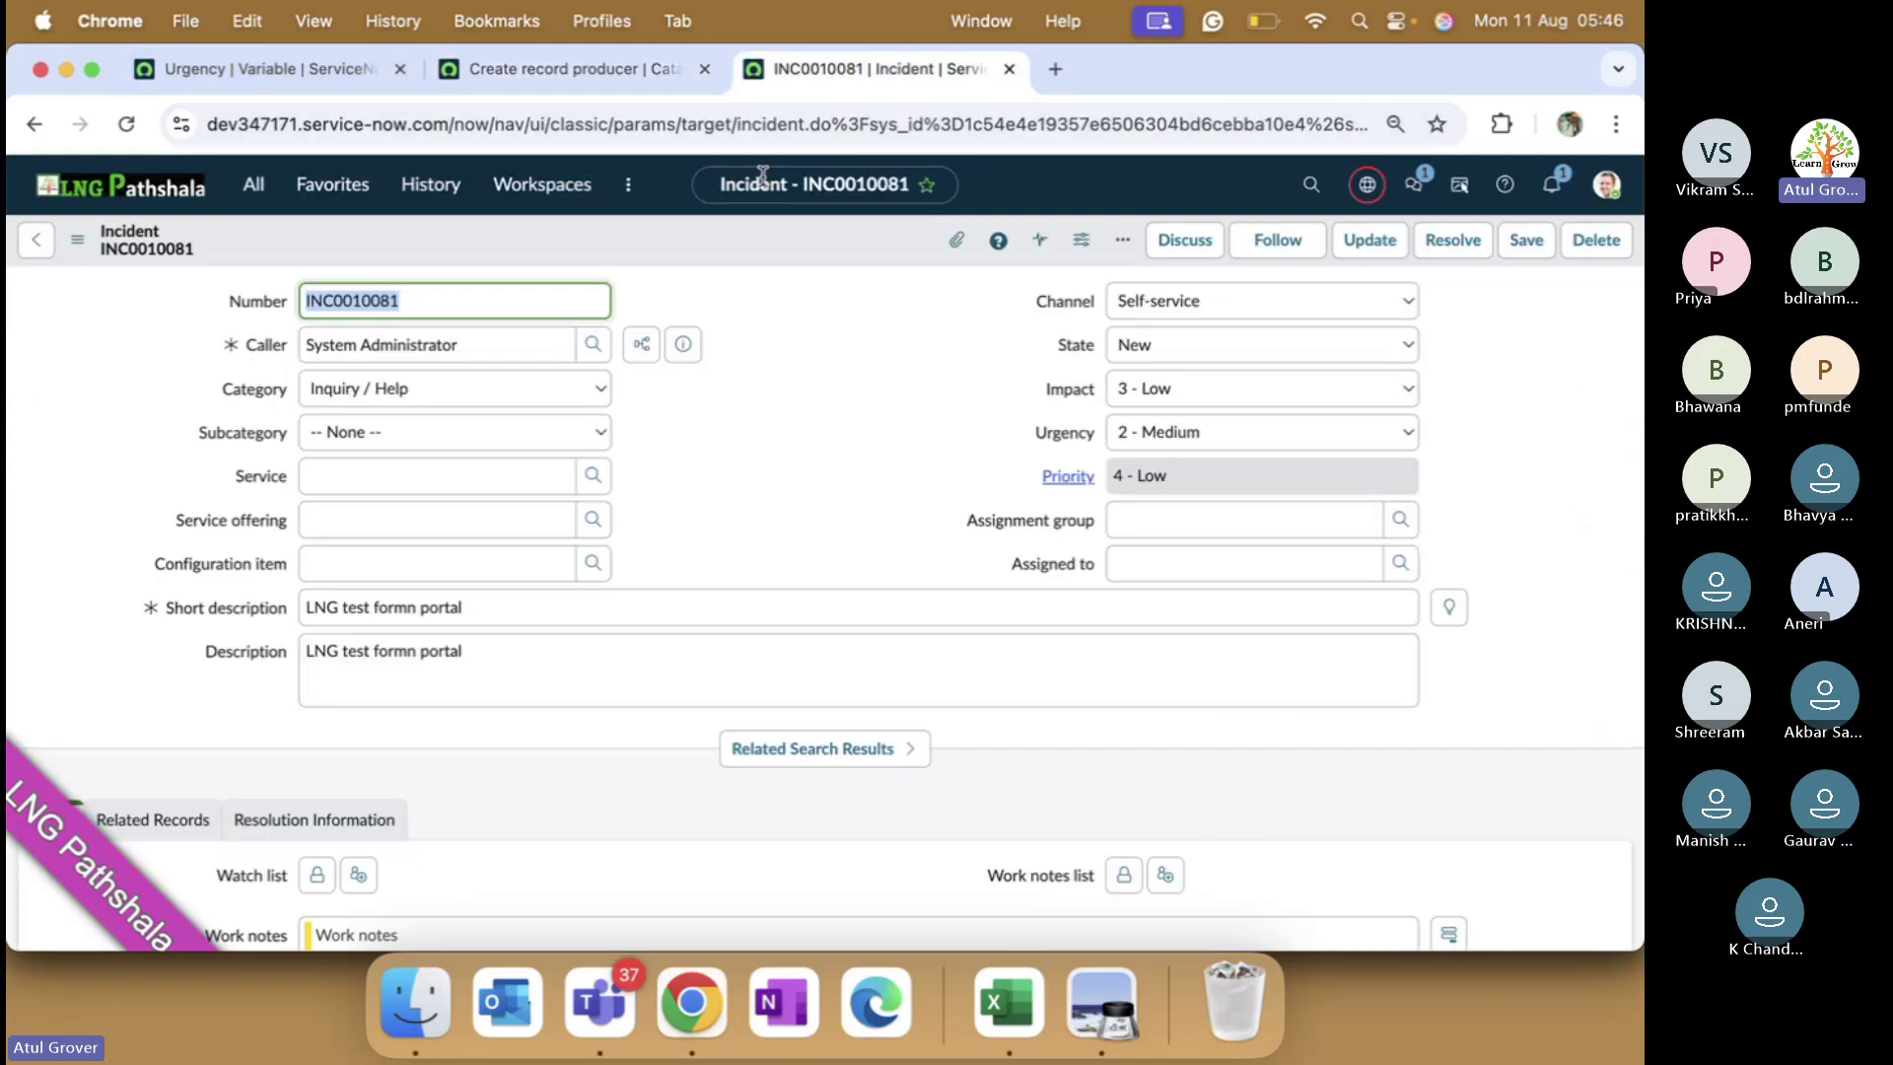
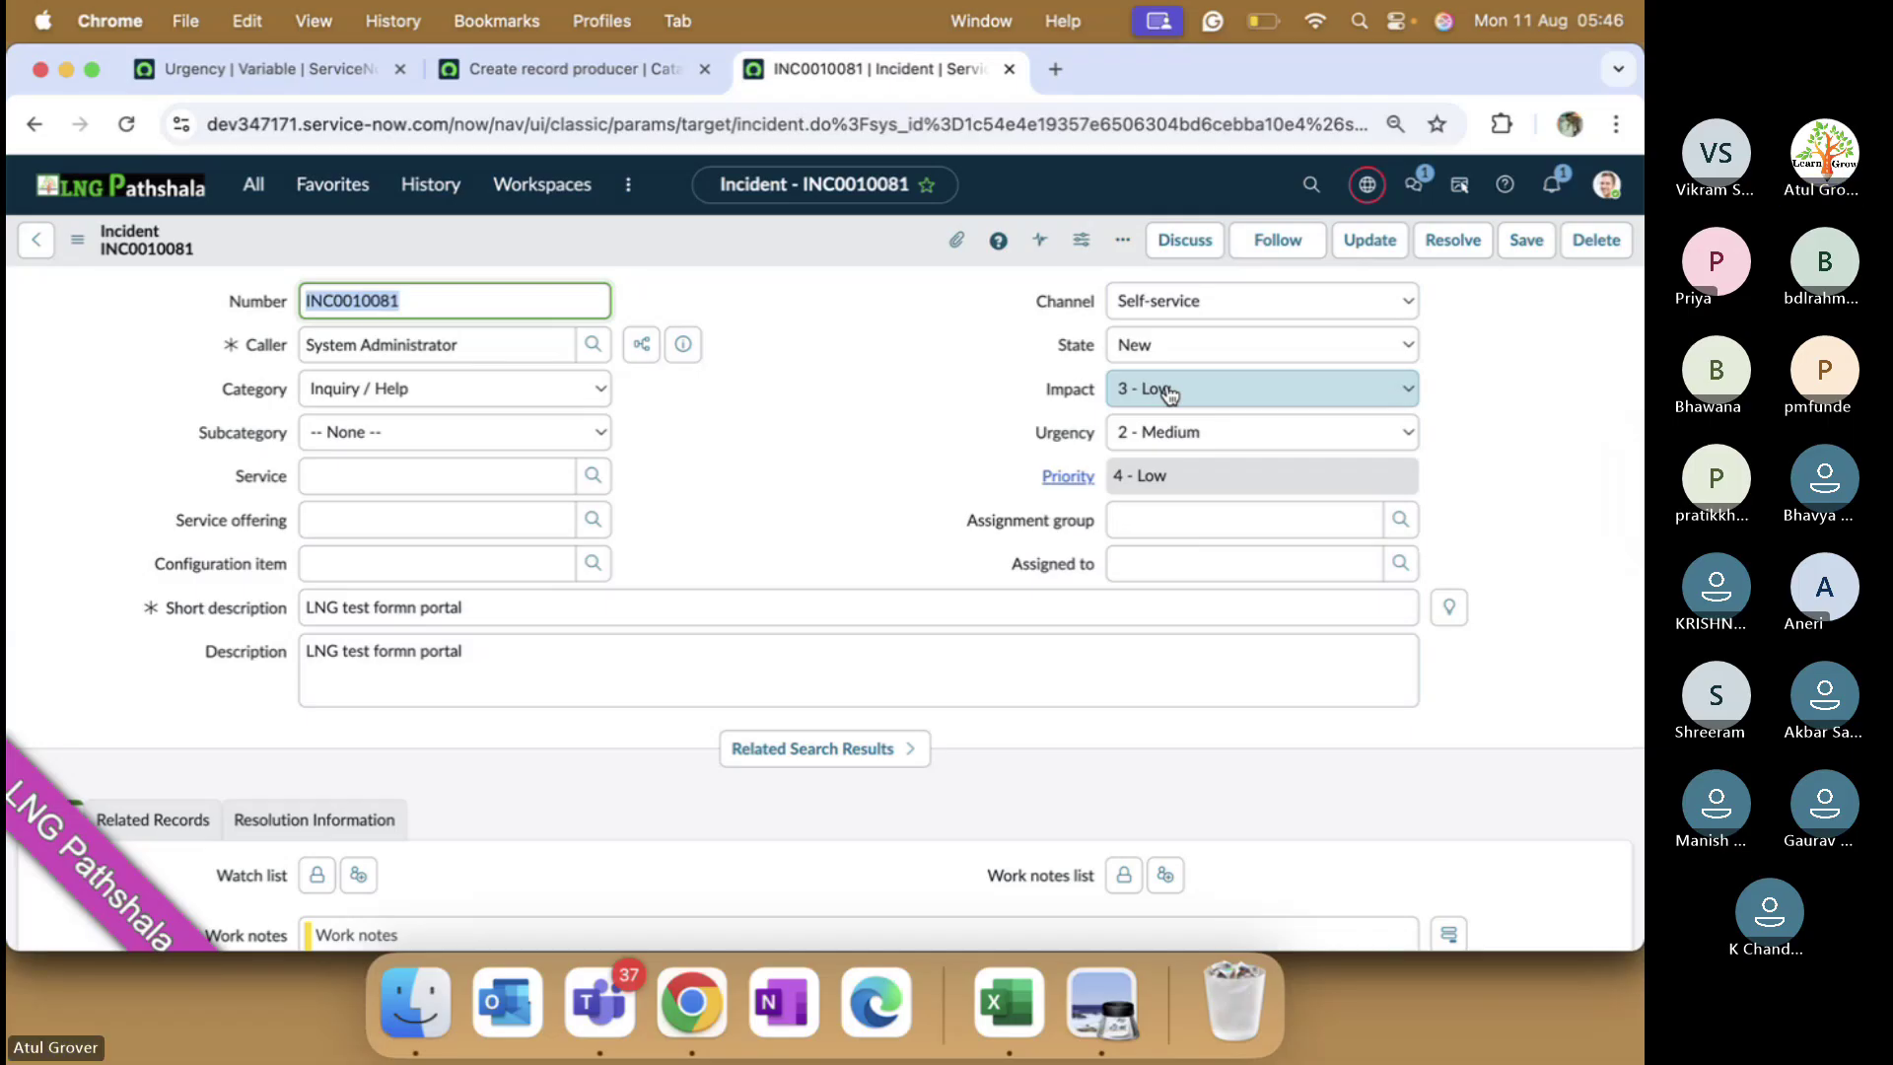
- Return to the Urgency variable and view its Question section
left_click(252, 71)
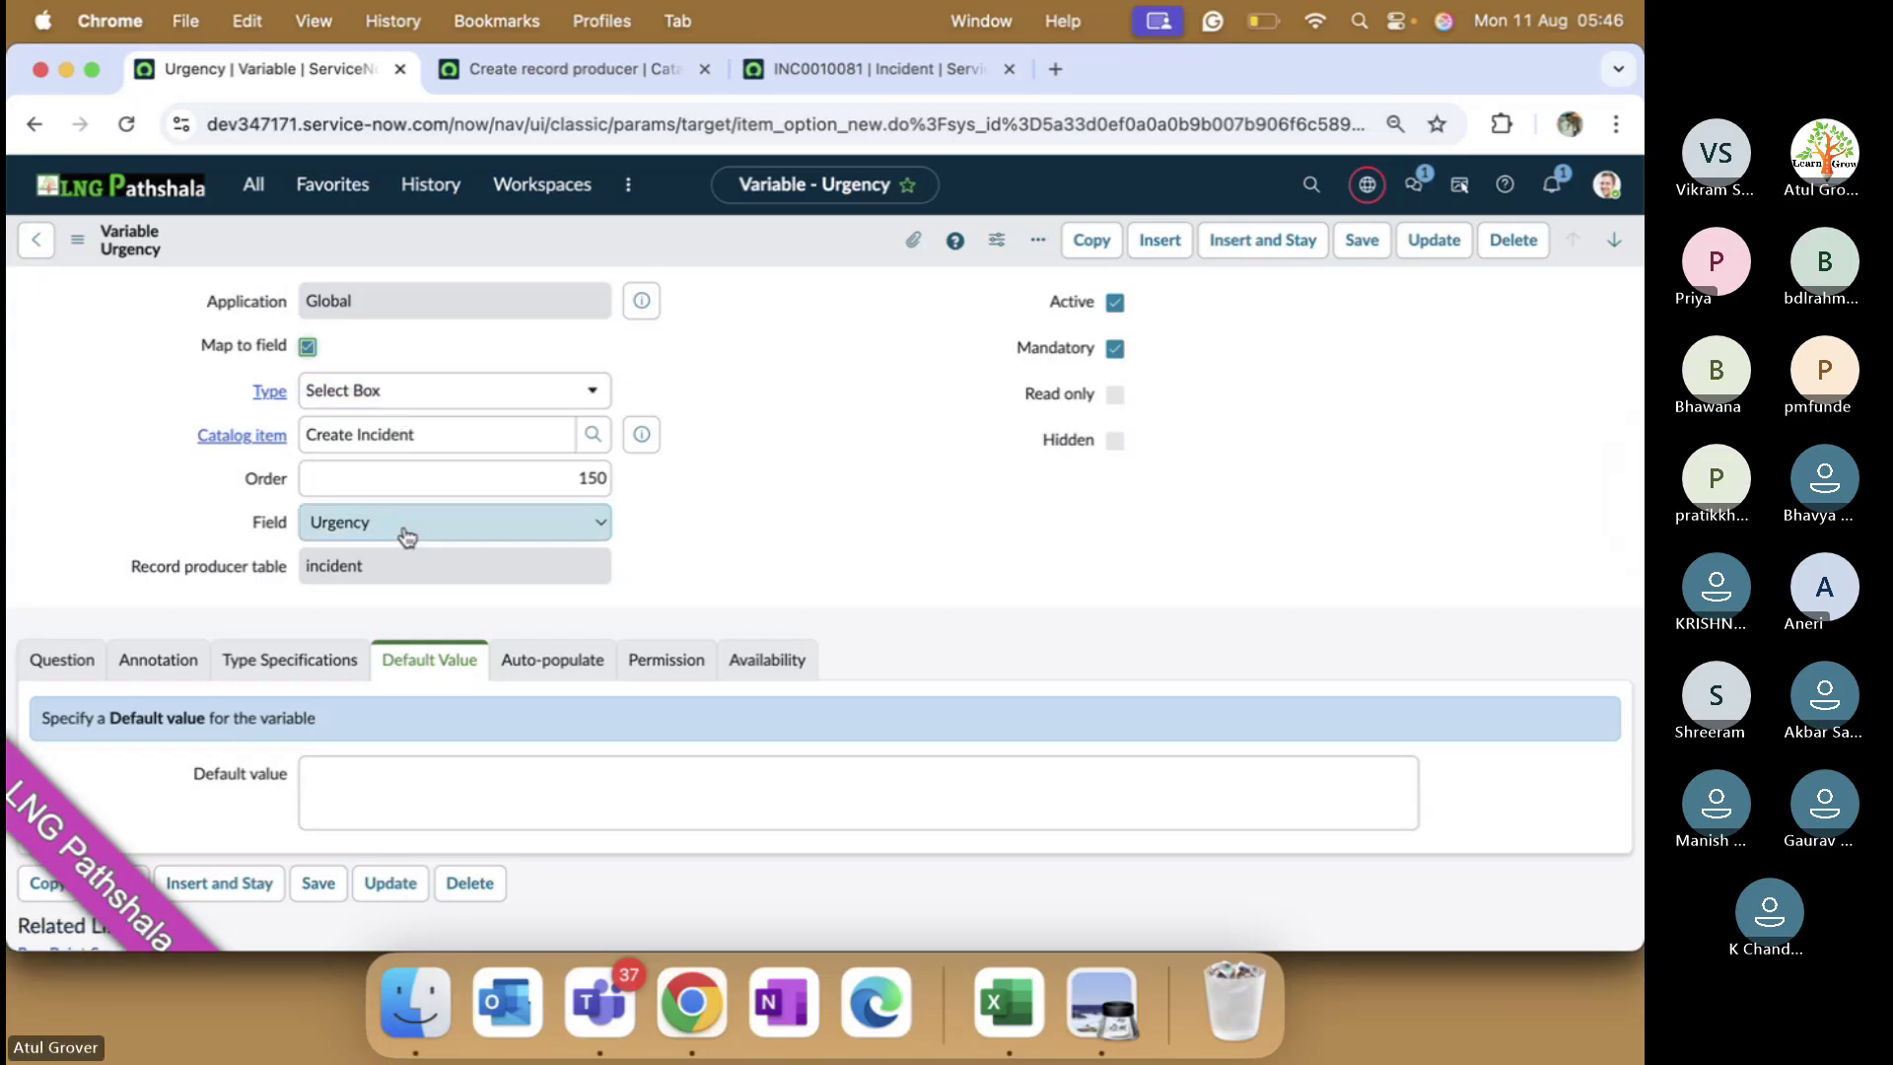
left_click(49, 664)
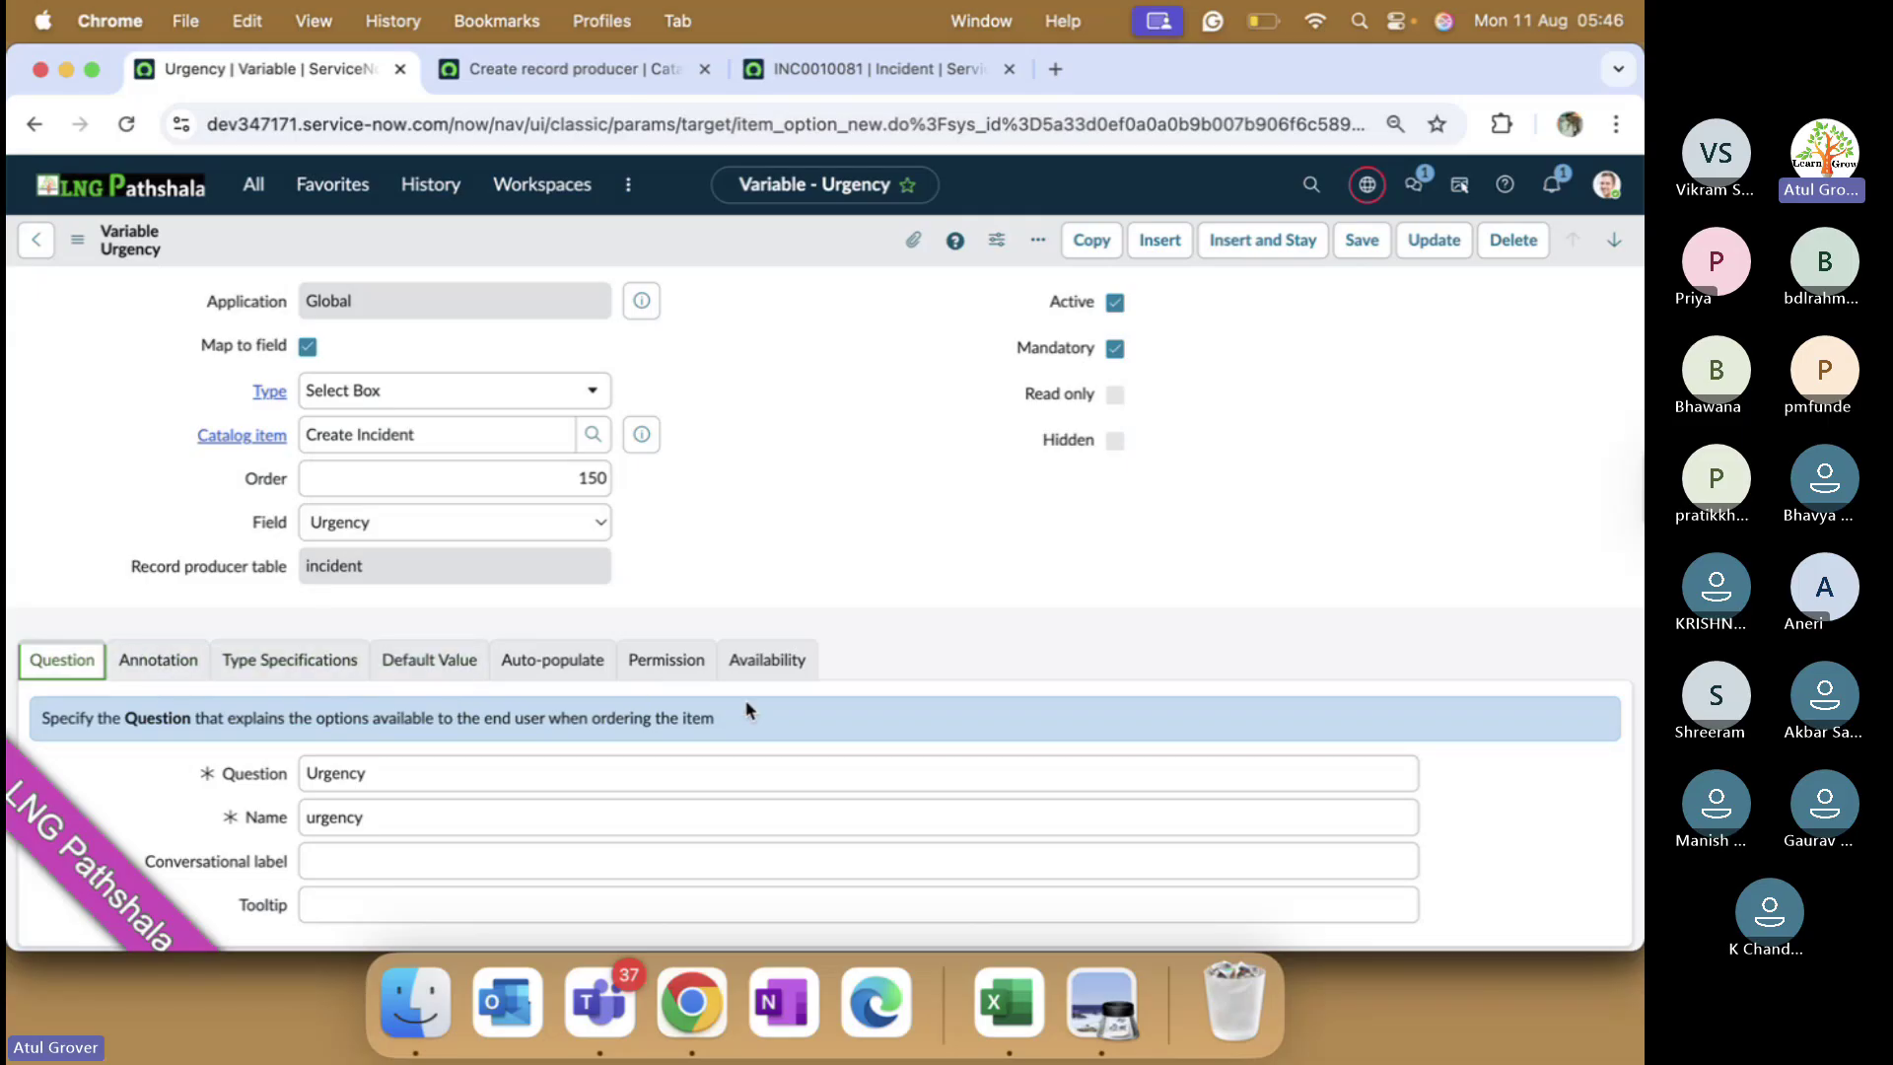
- Leave the Urgency variable and find the Record Producers list by filtering the application navigator for "record pr"
scroll(747, 707, "down", 5)
scroll(747, 708, "up", 5)
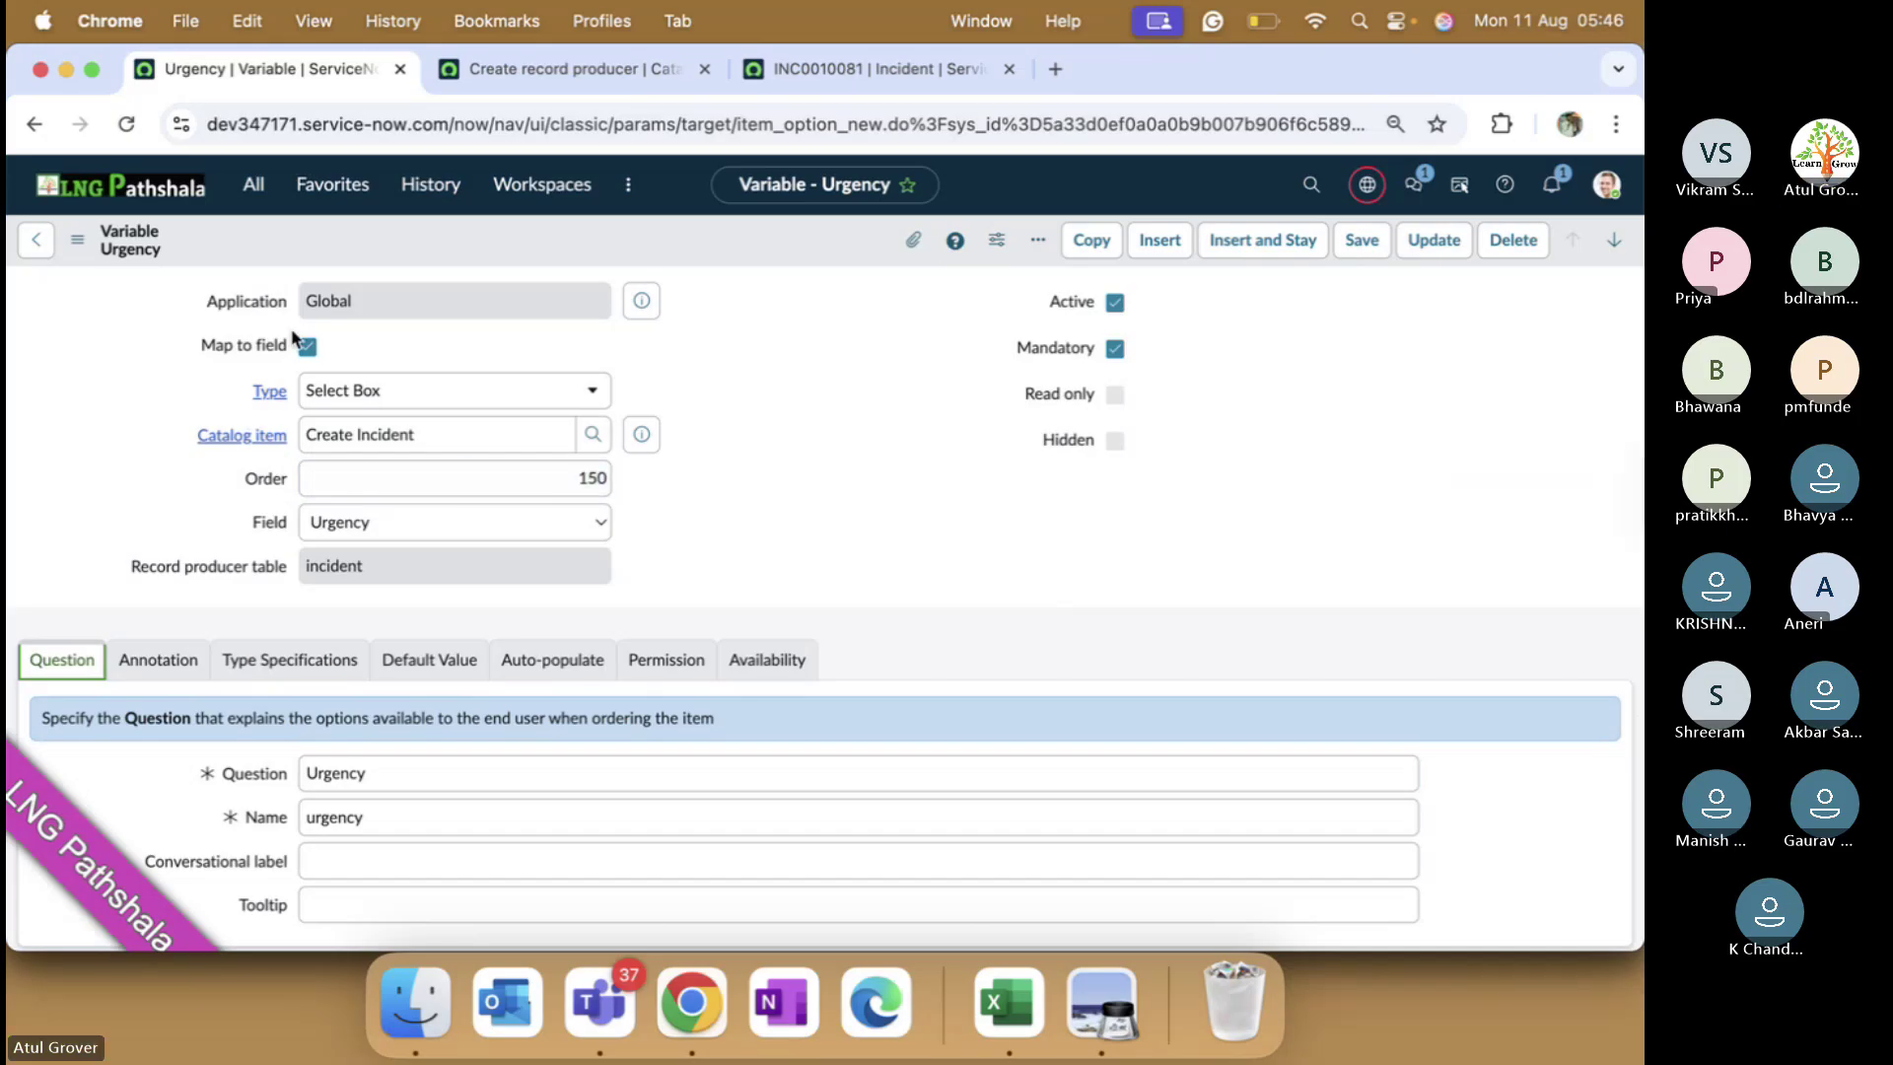
left_click(35, 239)
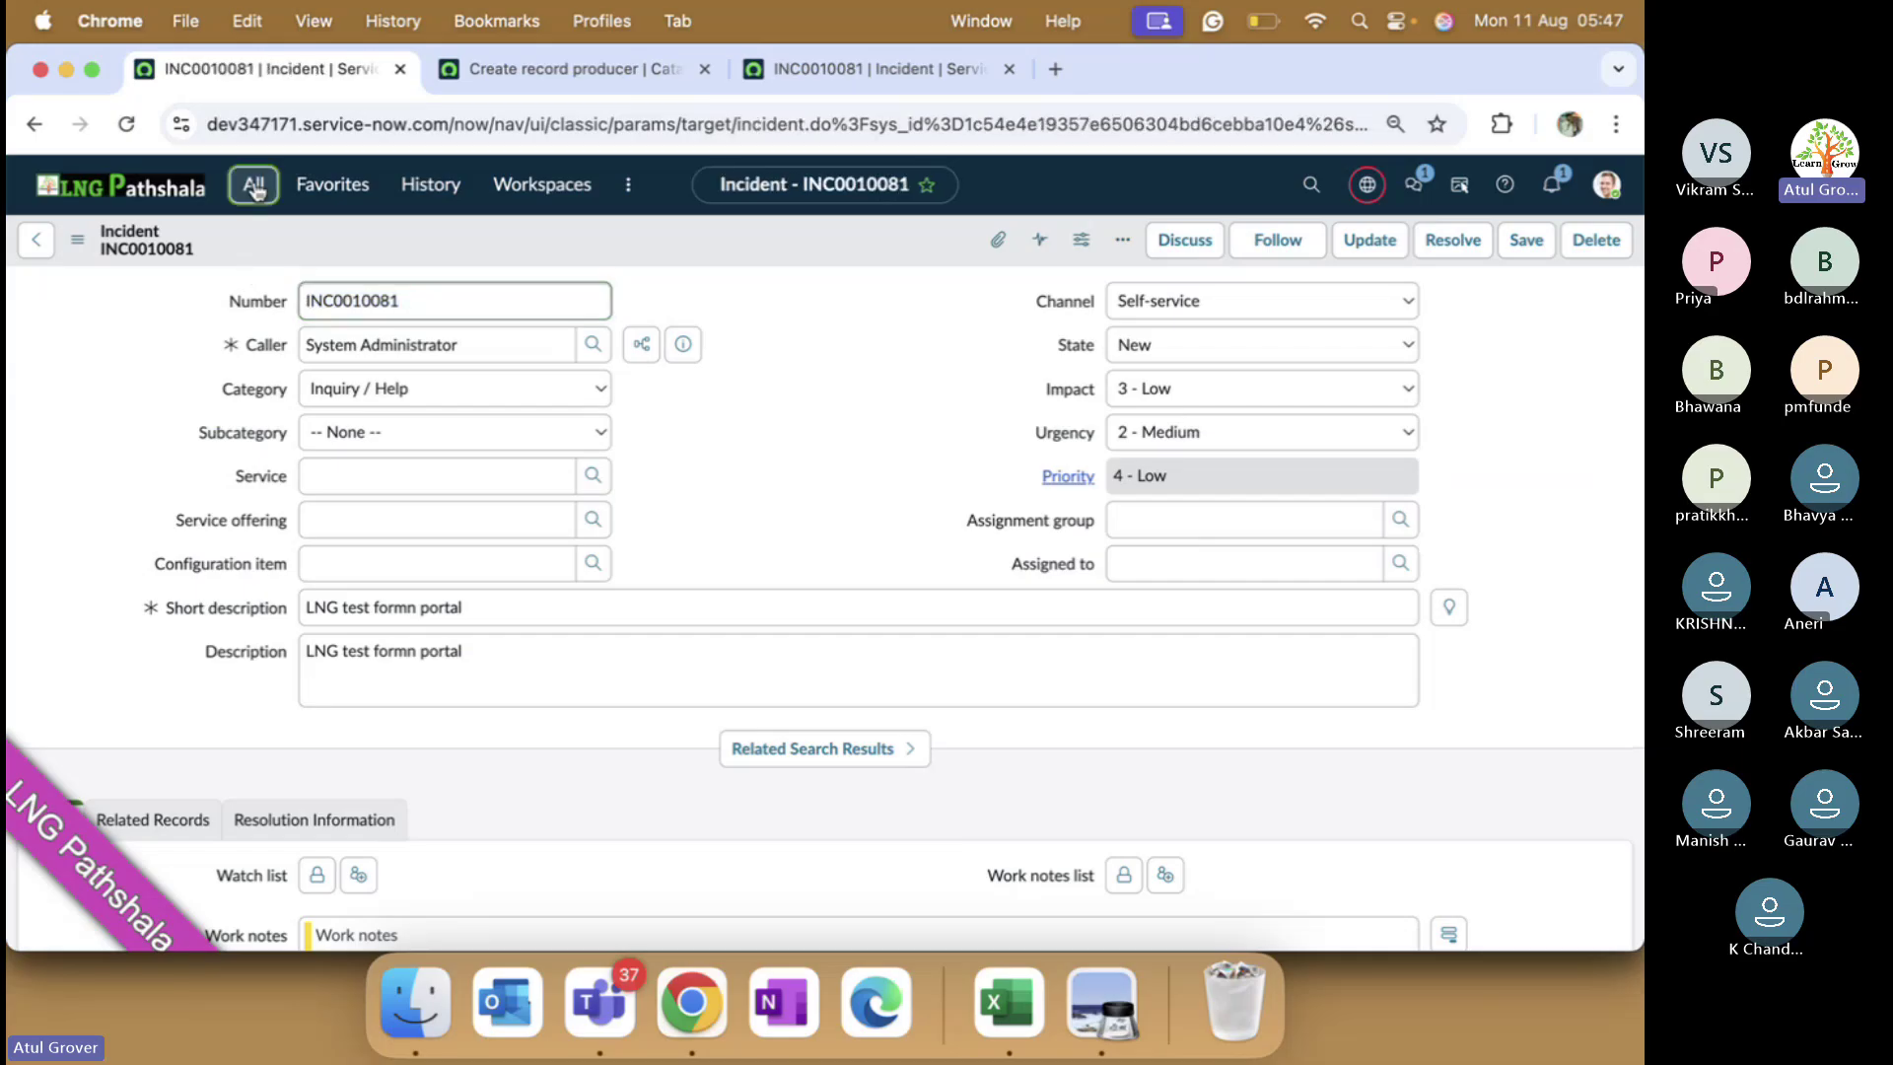
left_click(255, 186)
type("rec")
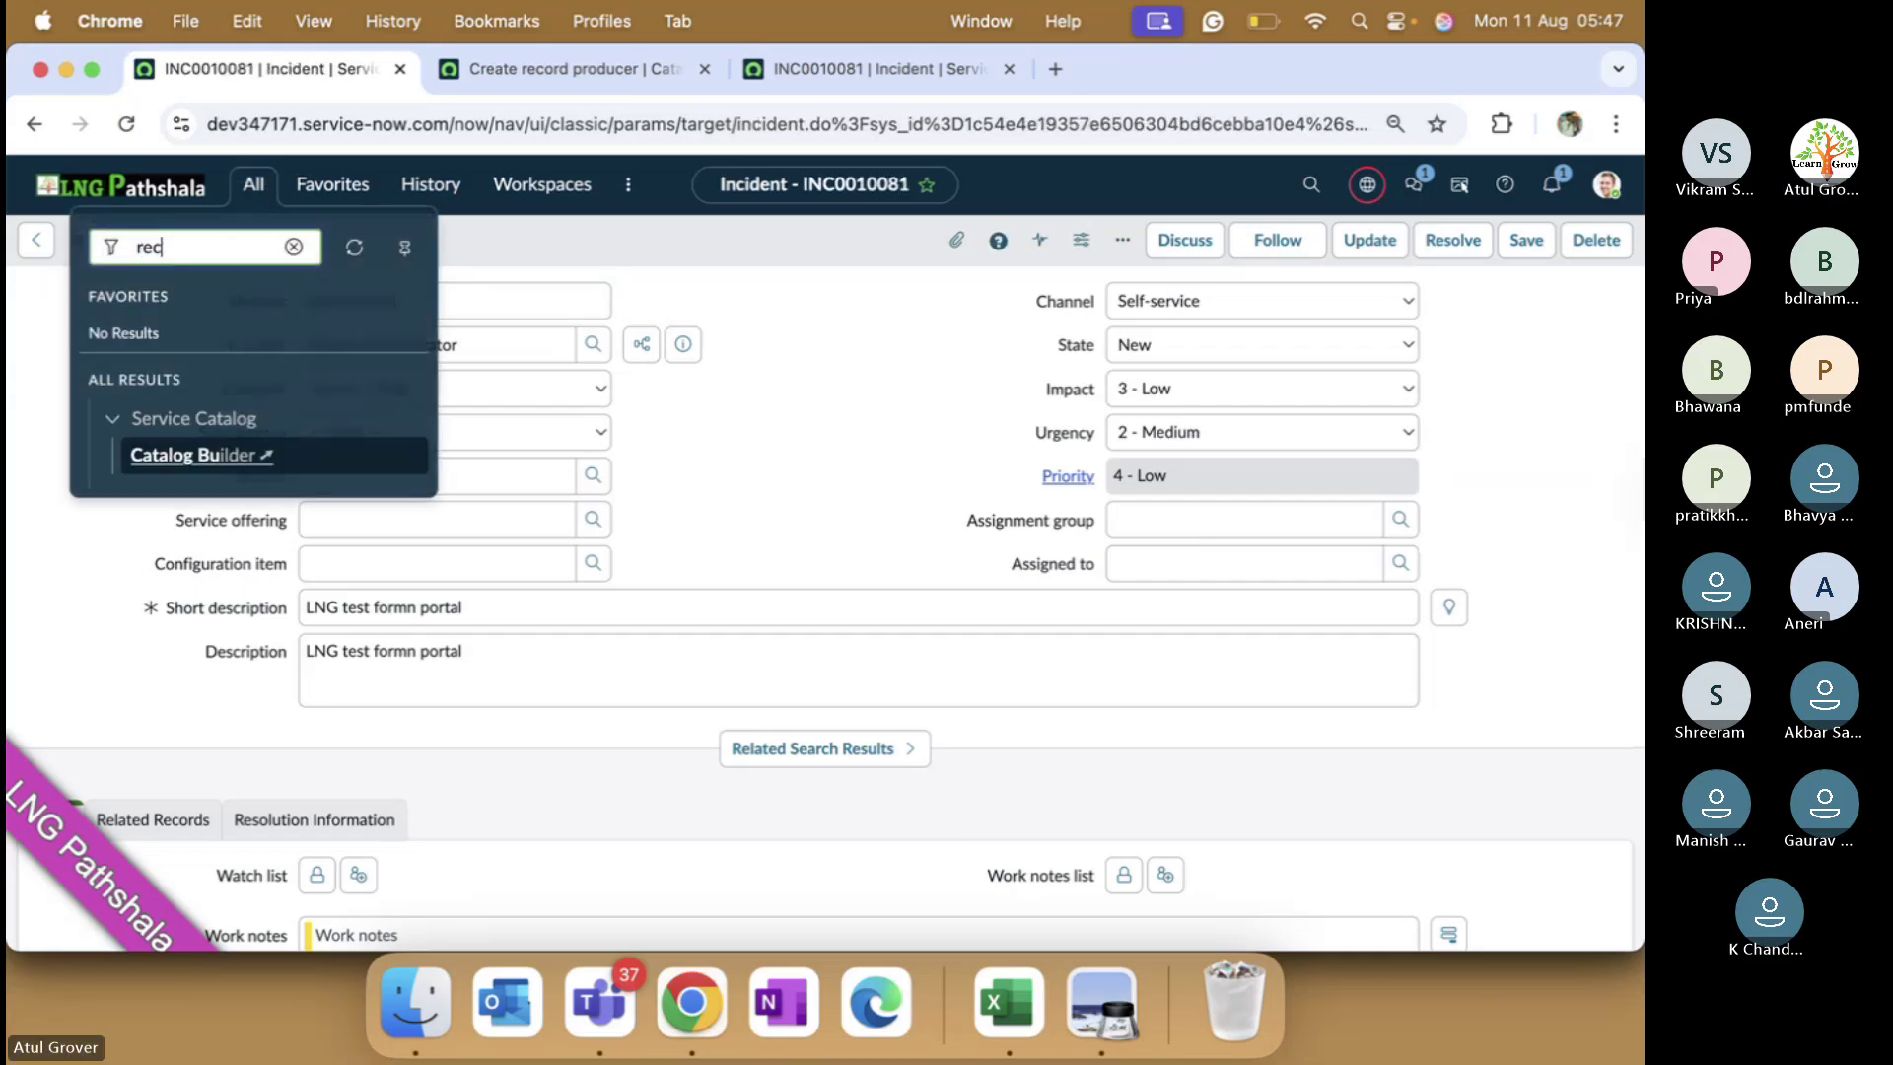
type("ord pr")
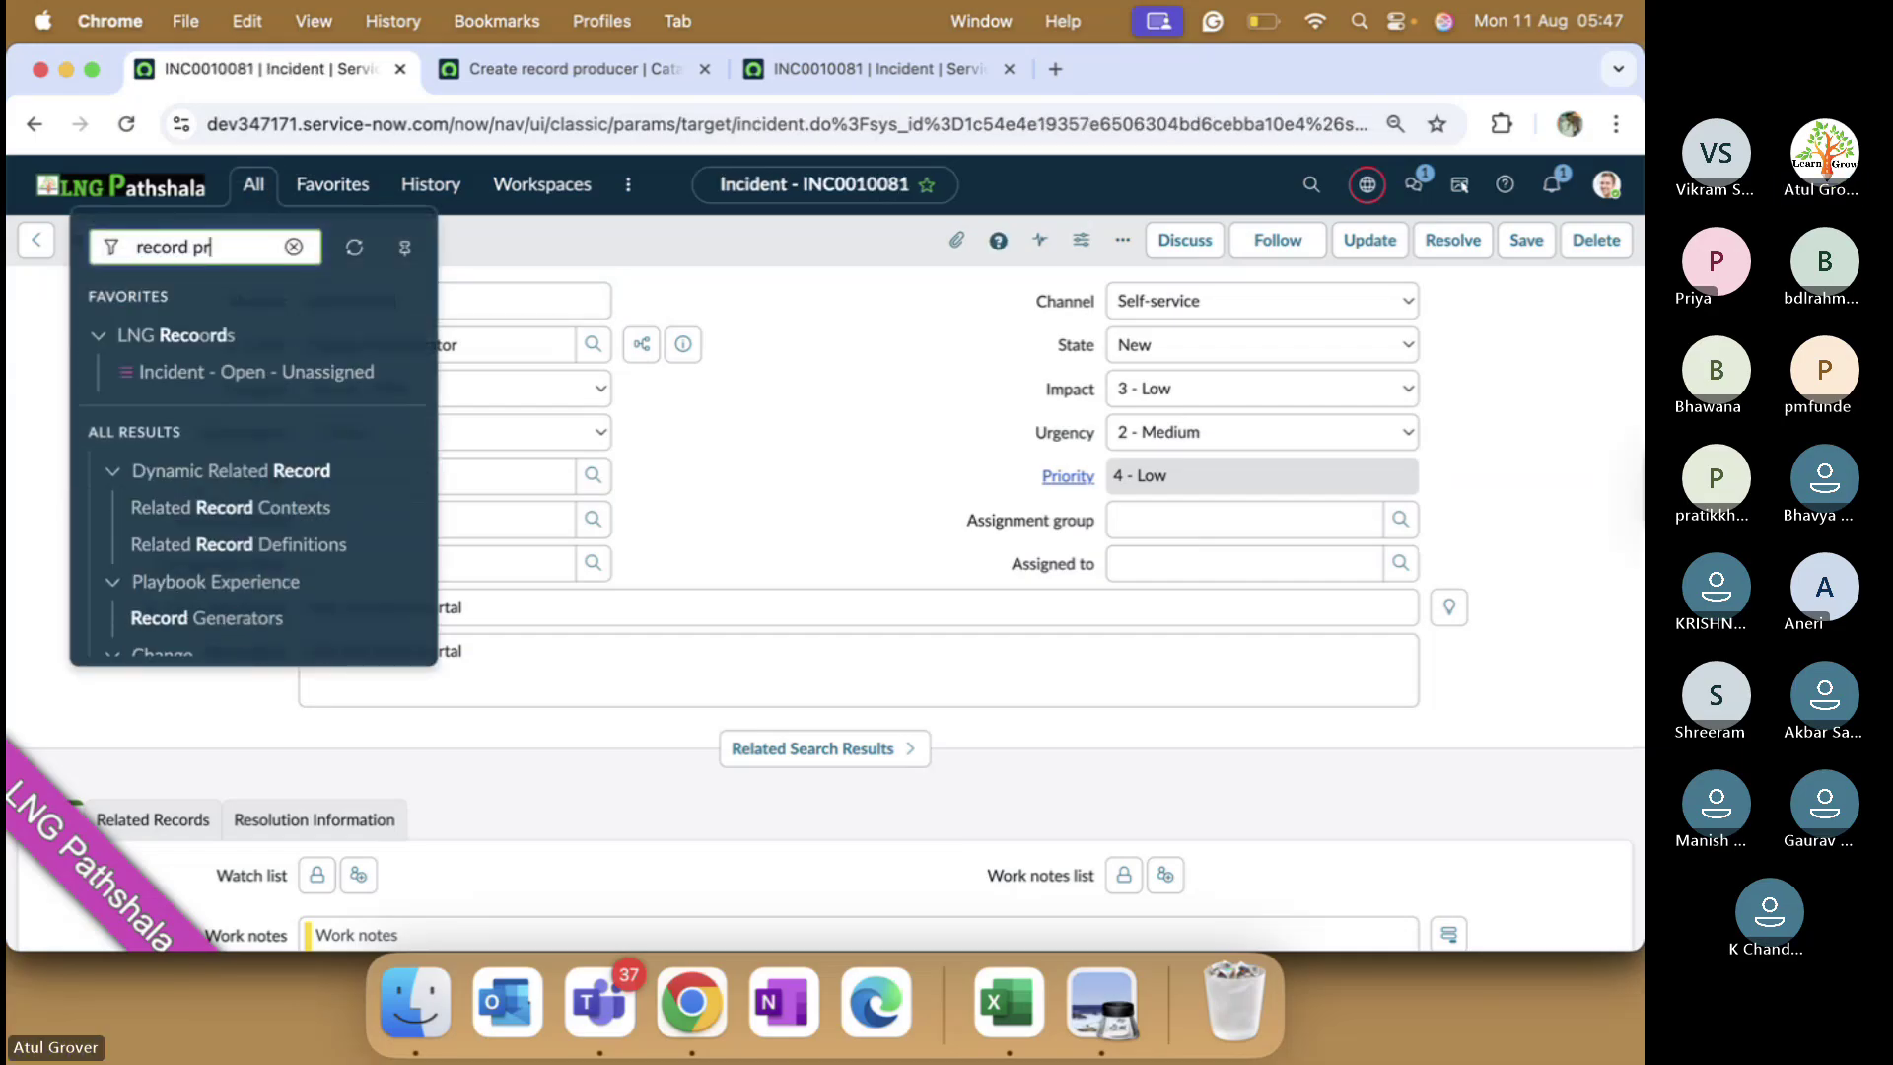
left_click(244, 524)
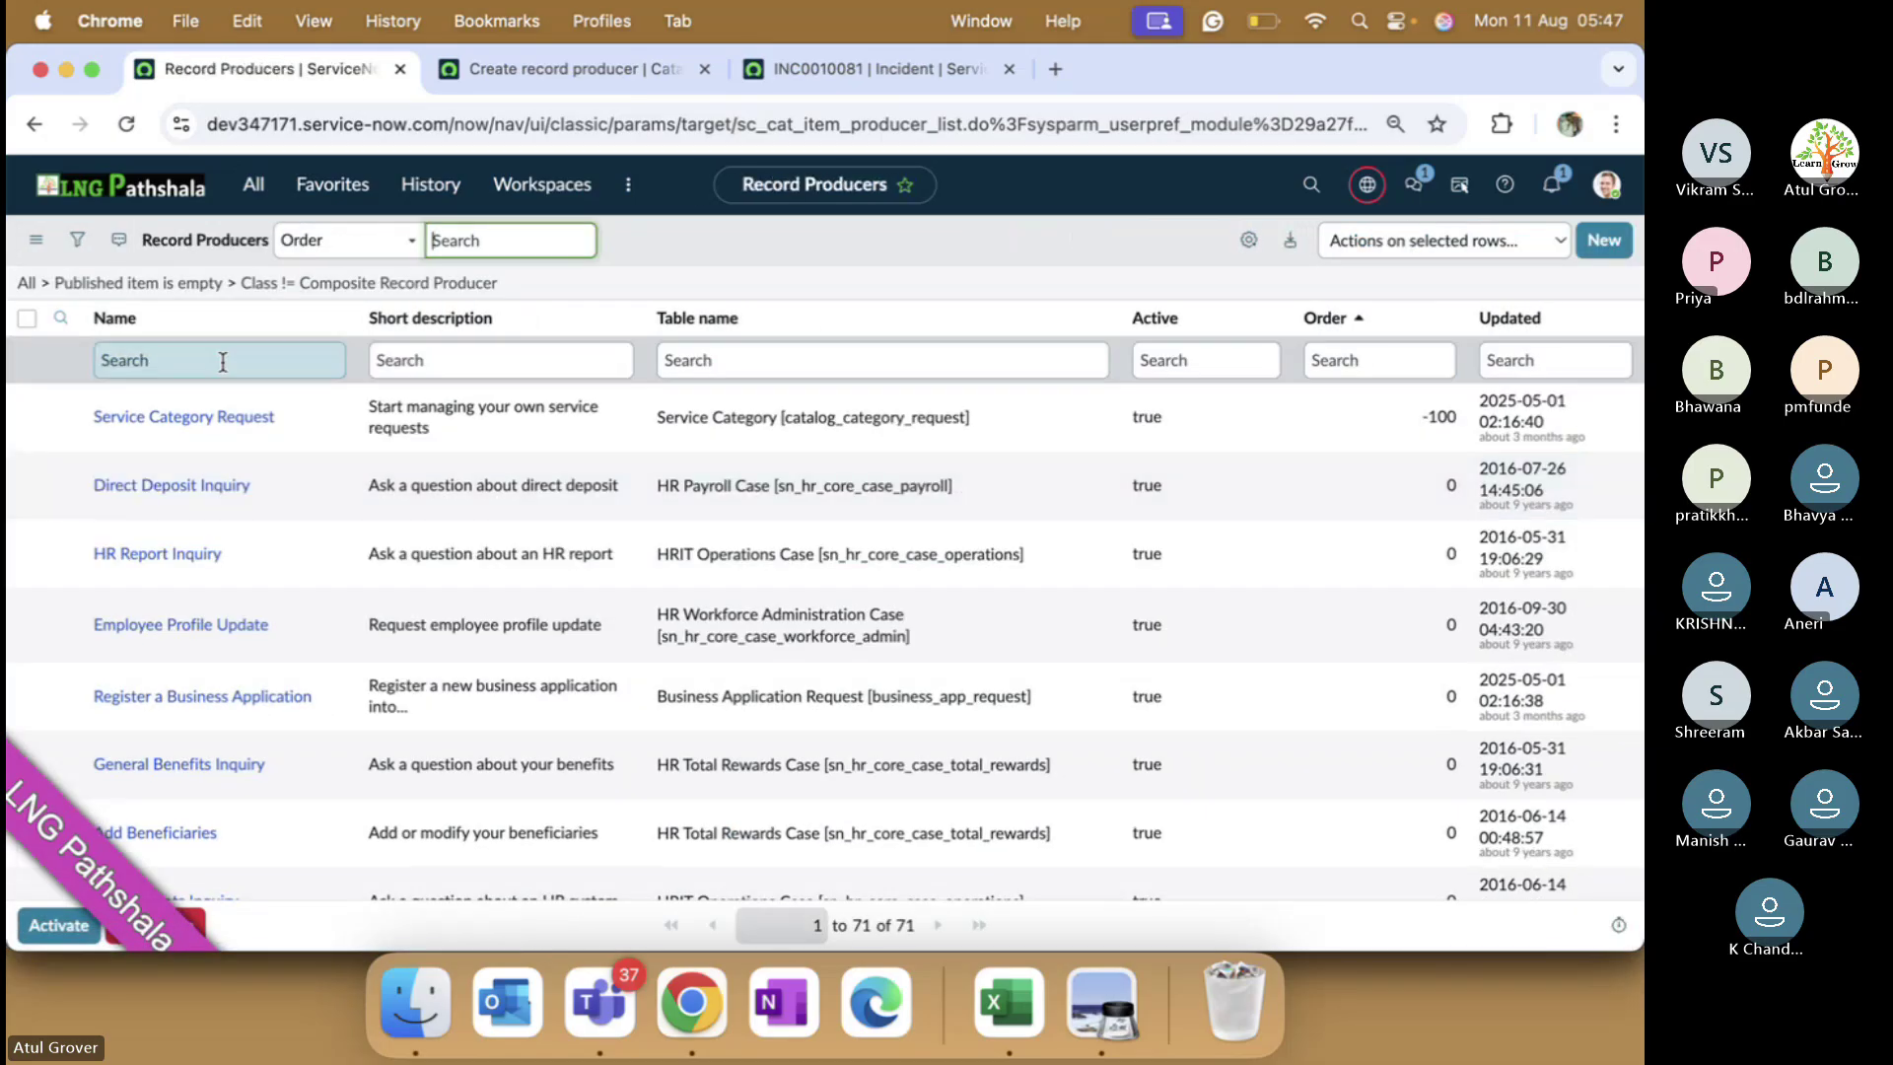
- Filter the record producers by name with "*incident" and open the Create Incident record producer
left_click(223, 360)
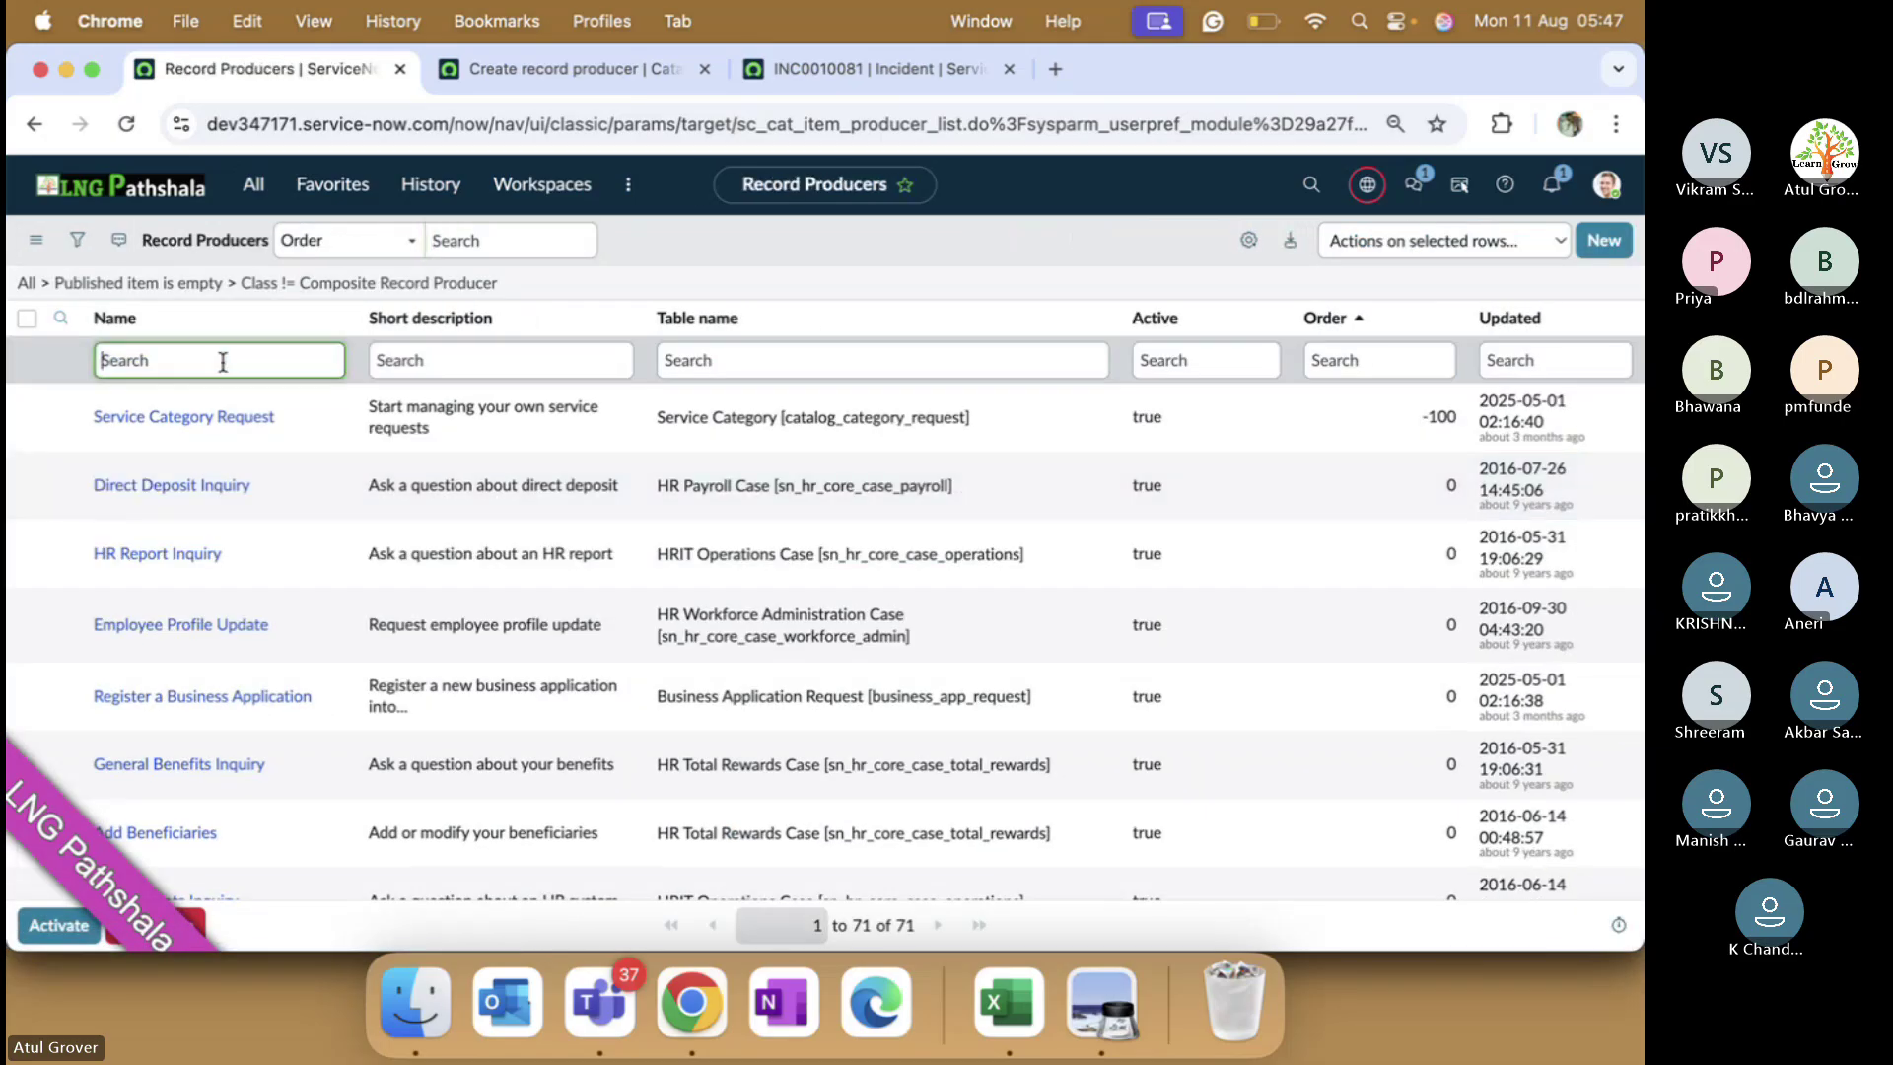
type("*inciden")
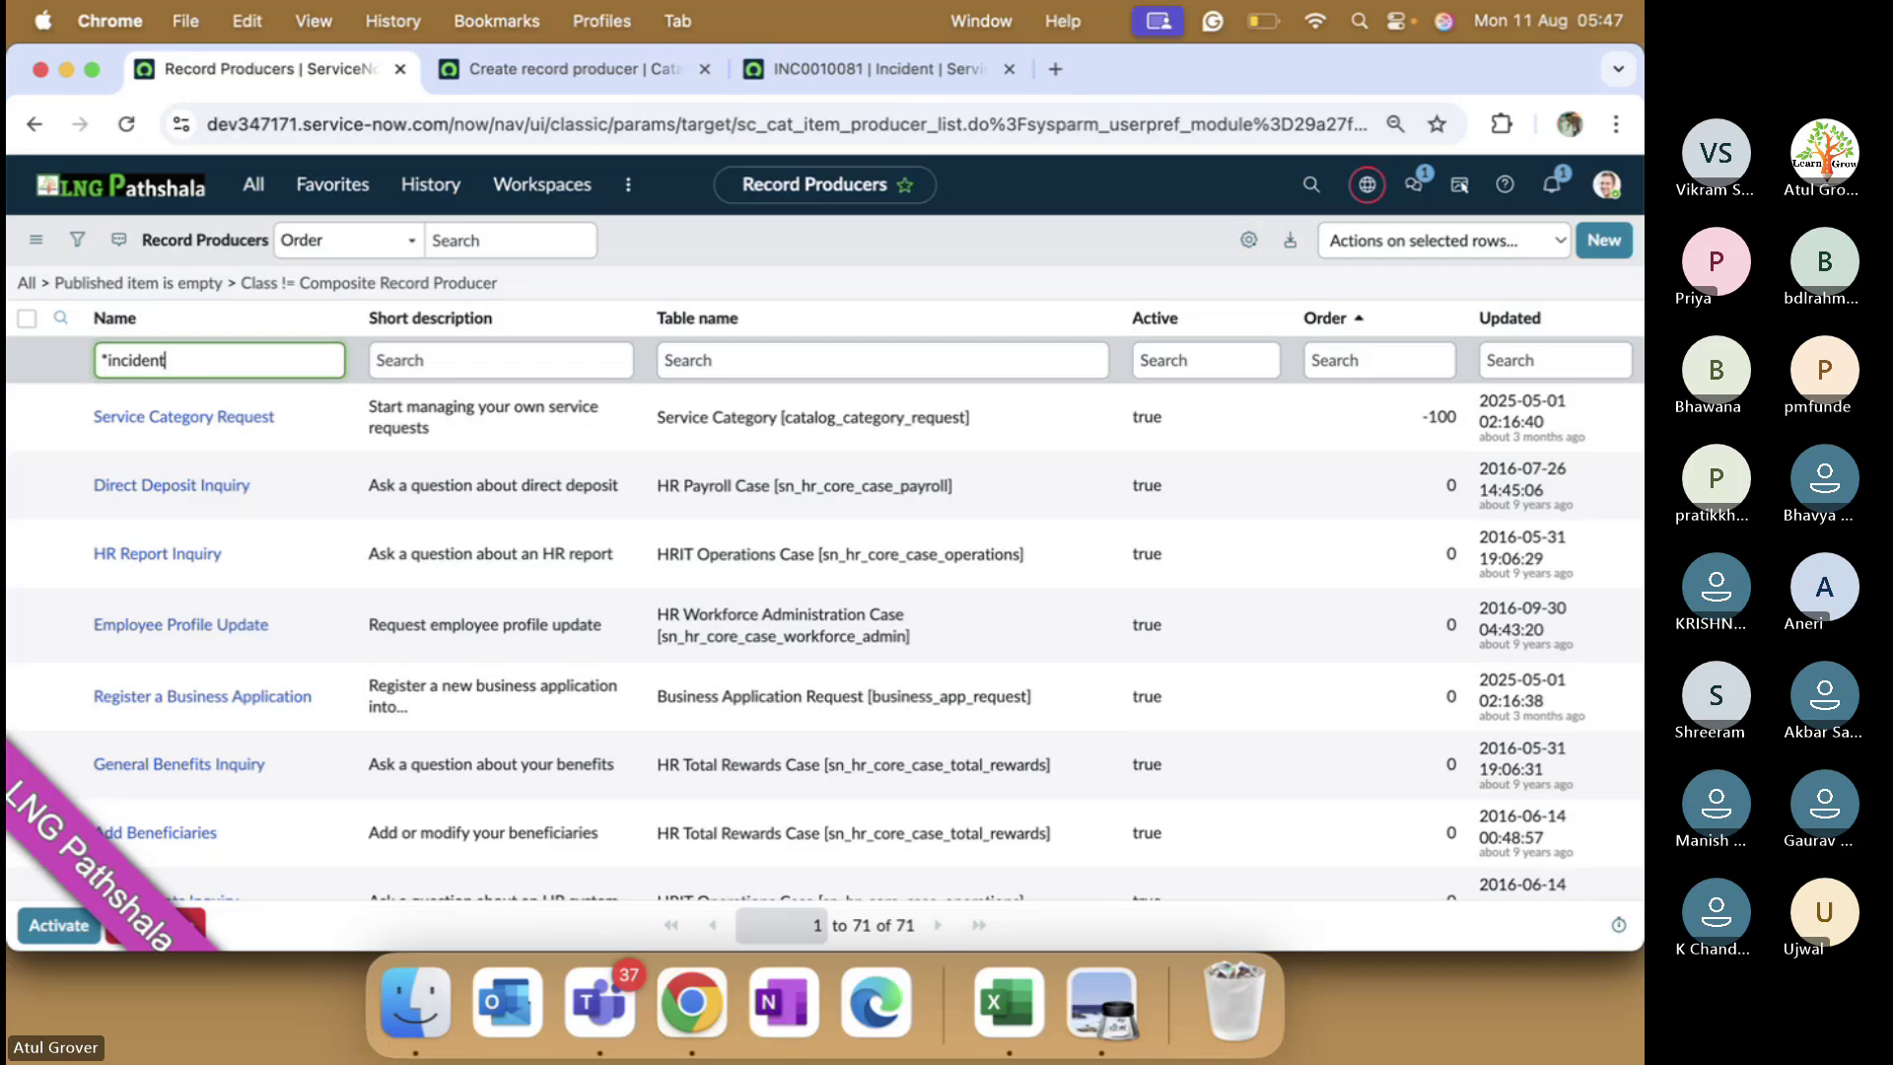
type("t")
key("Return")
left_click(168, 416)
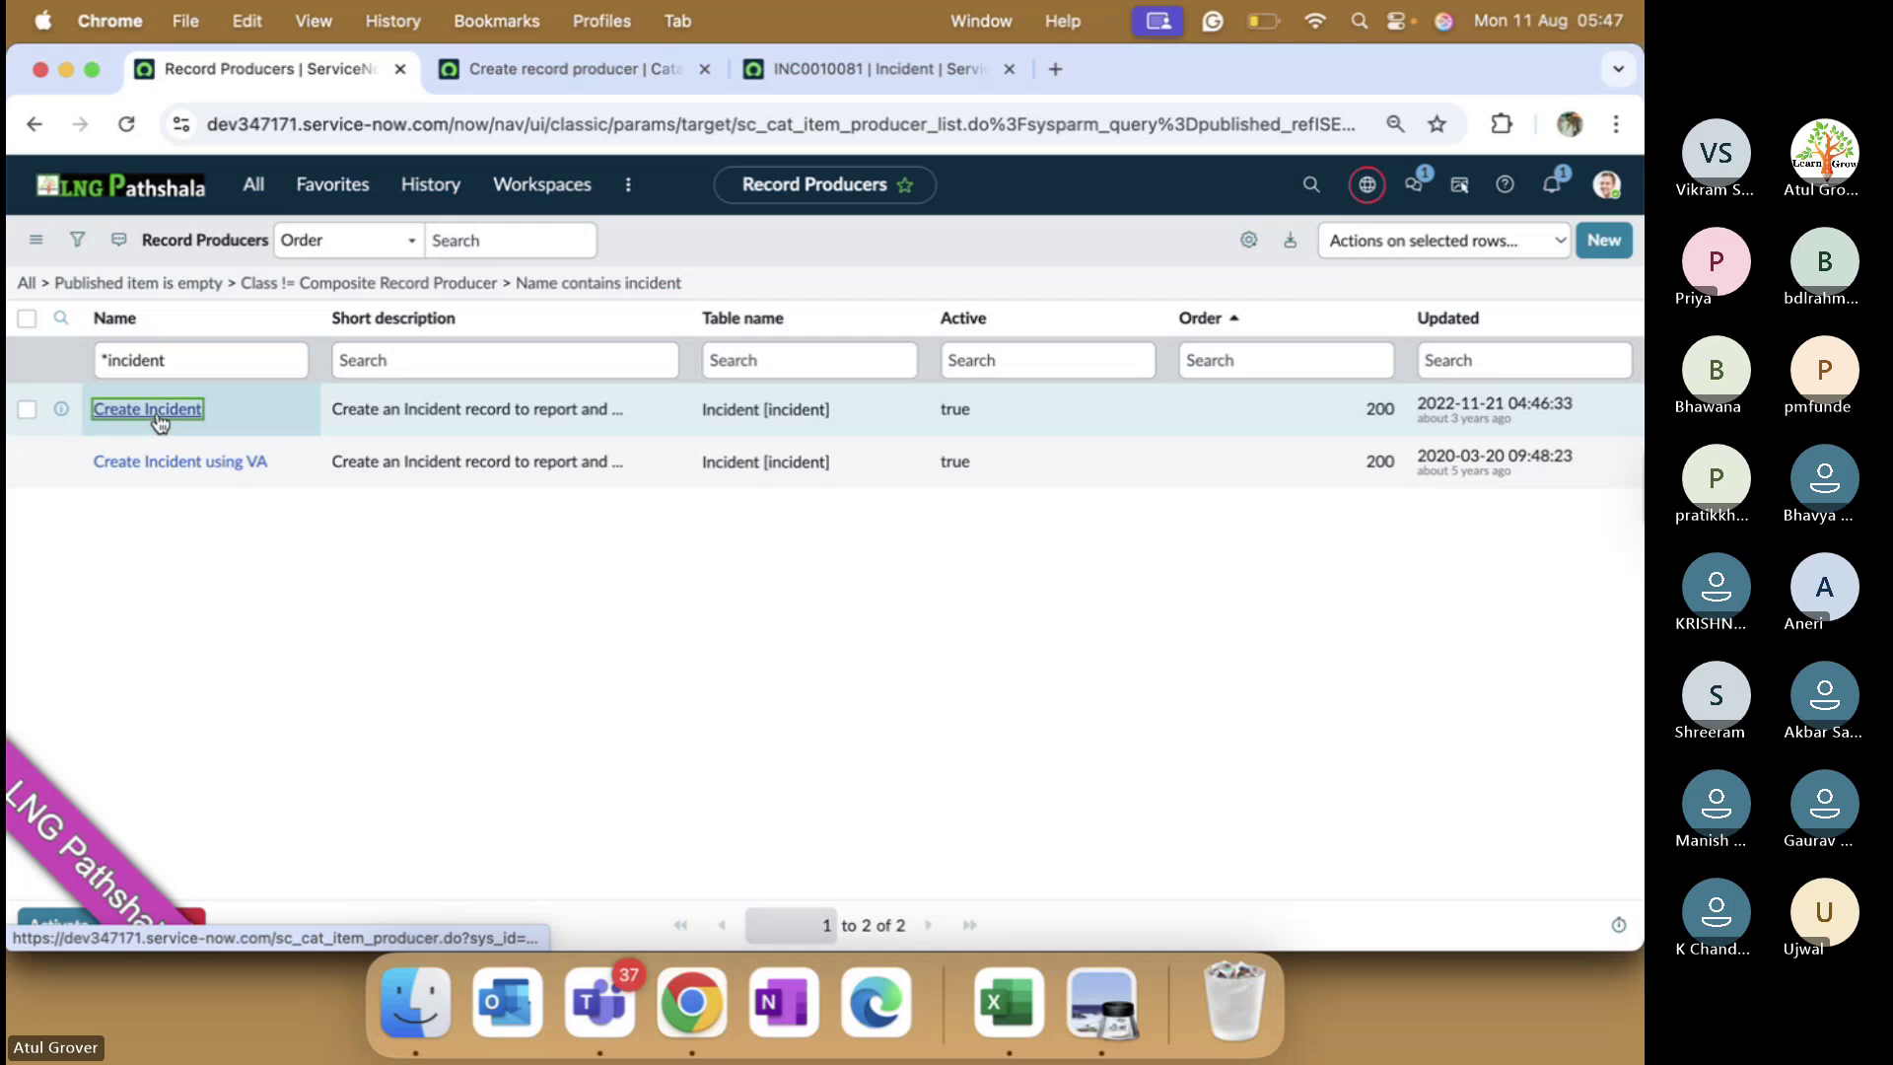
left_click(158, 416)
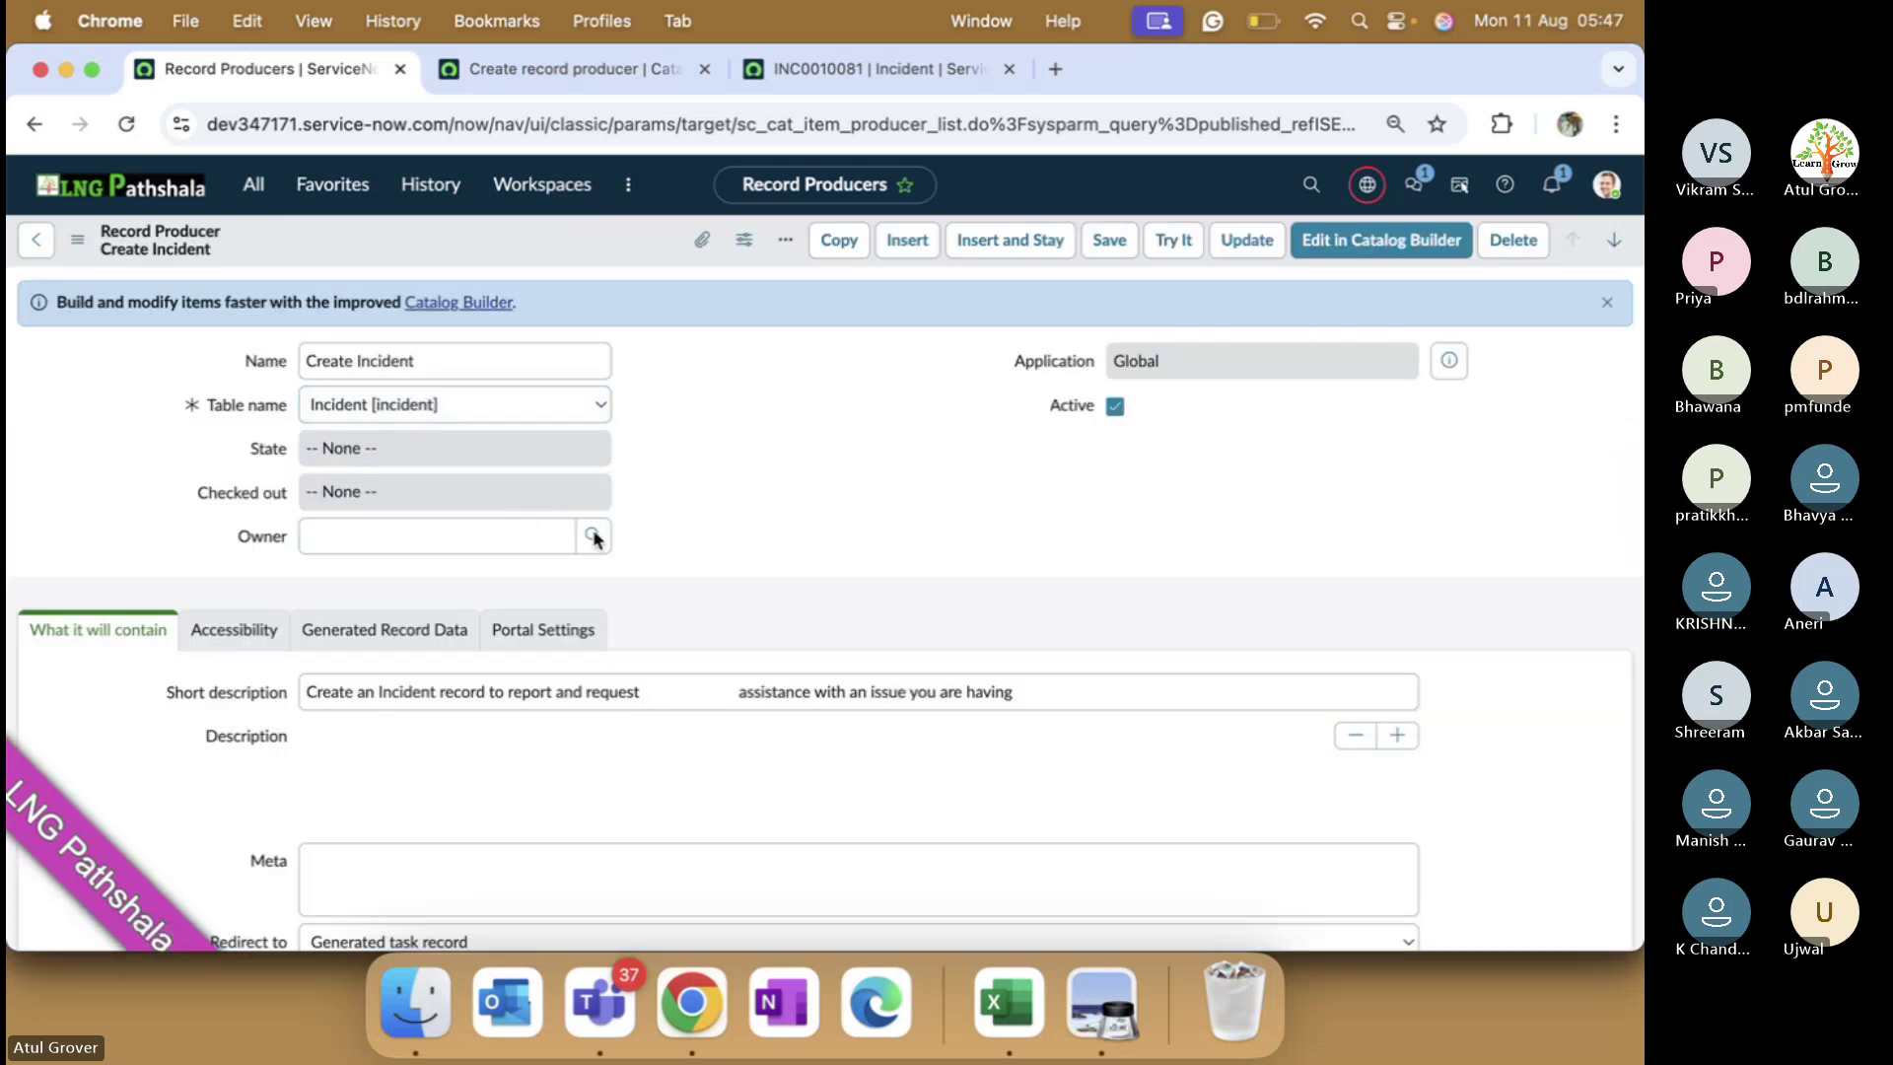
- Open the "Please describe your issue below" variable from Create Incident's related Variables list
scroll(672, 584, "down", 20)
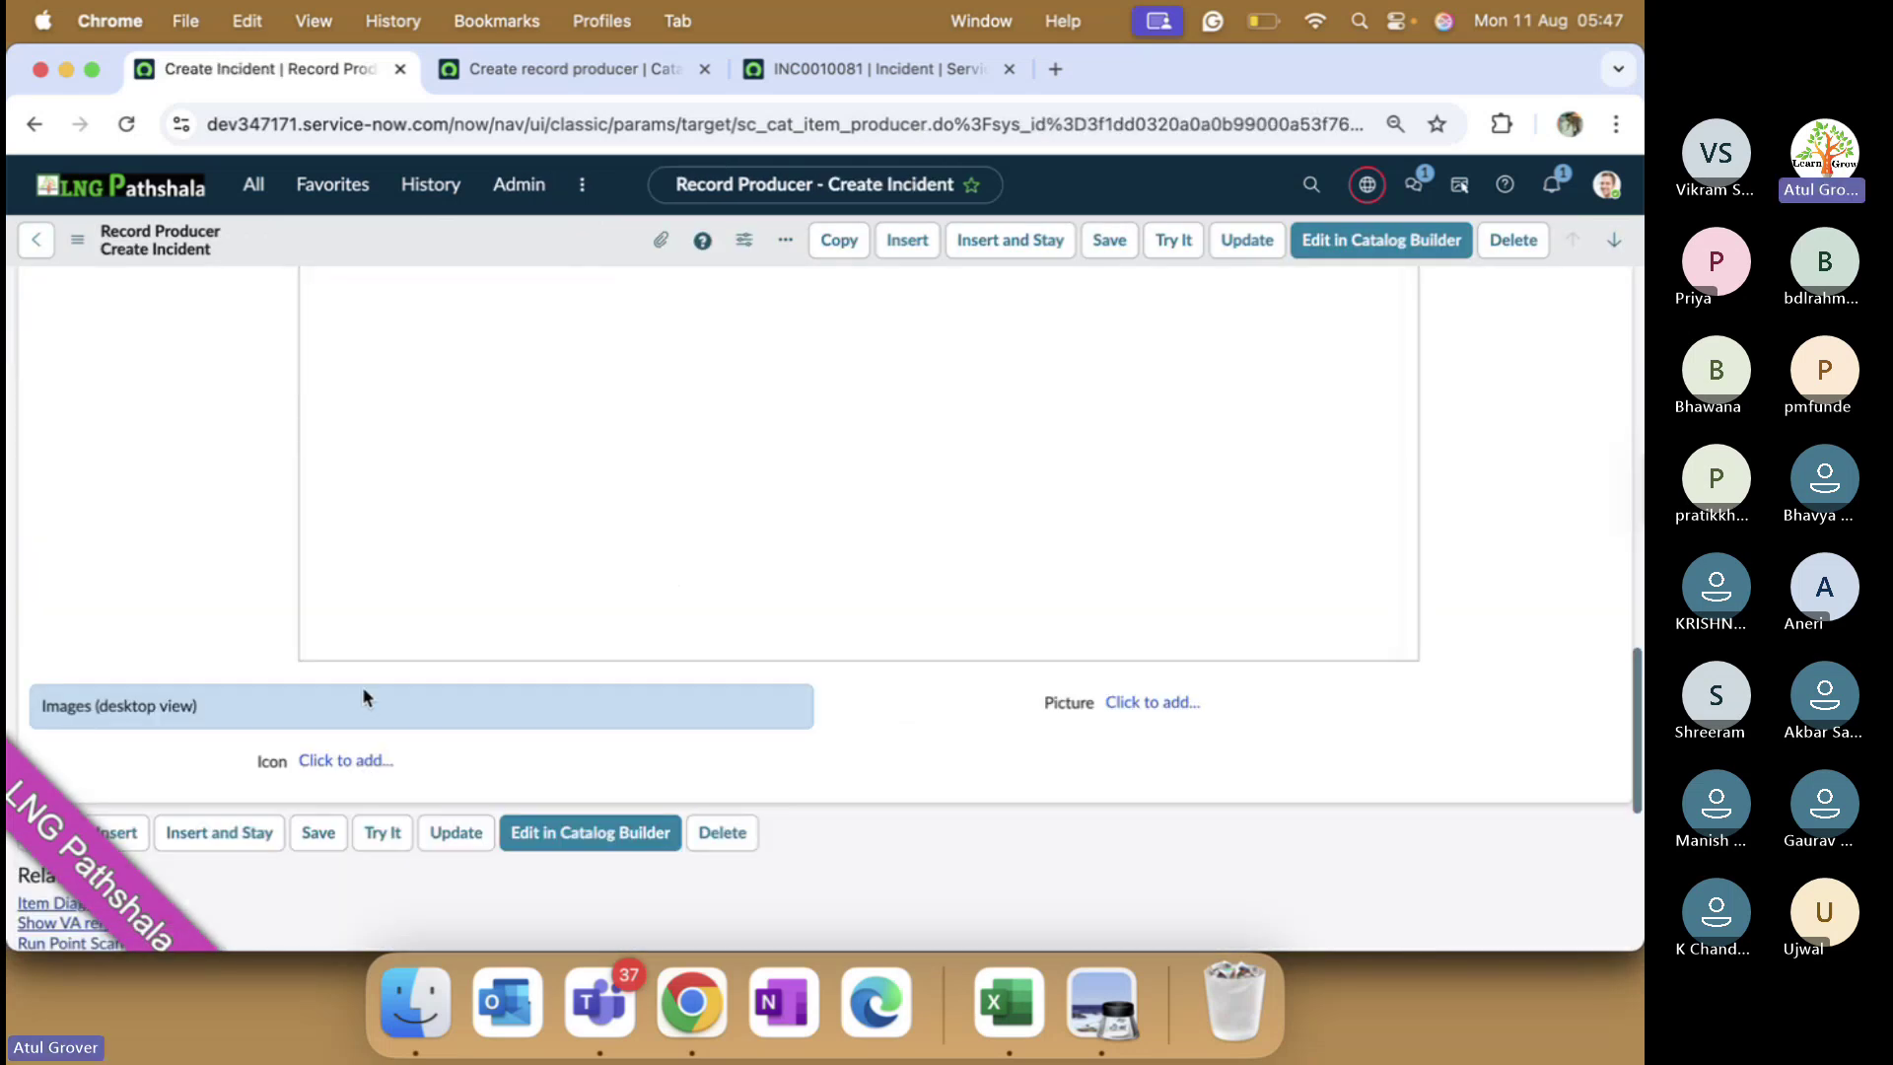
scroll(363, 696, "down", 5)
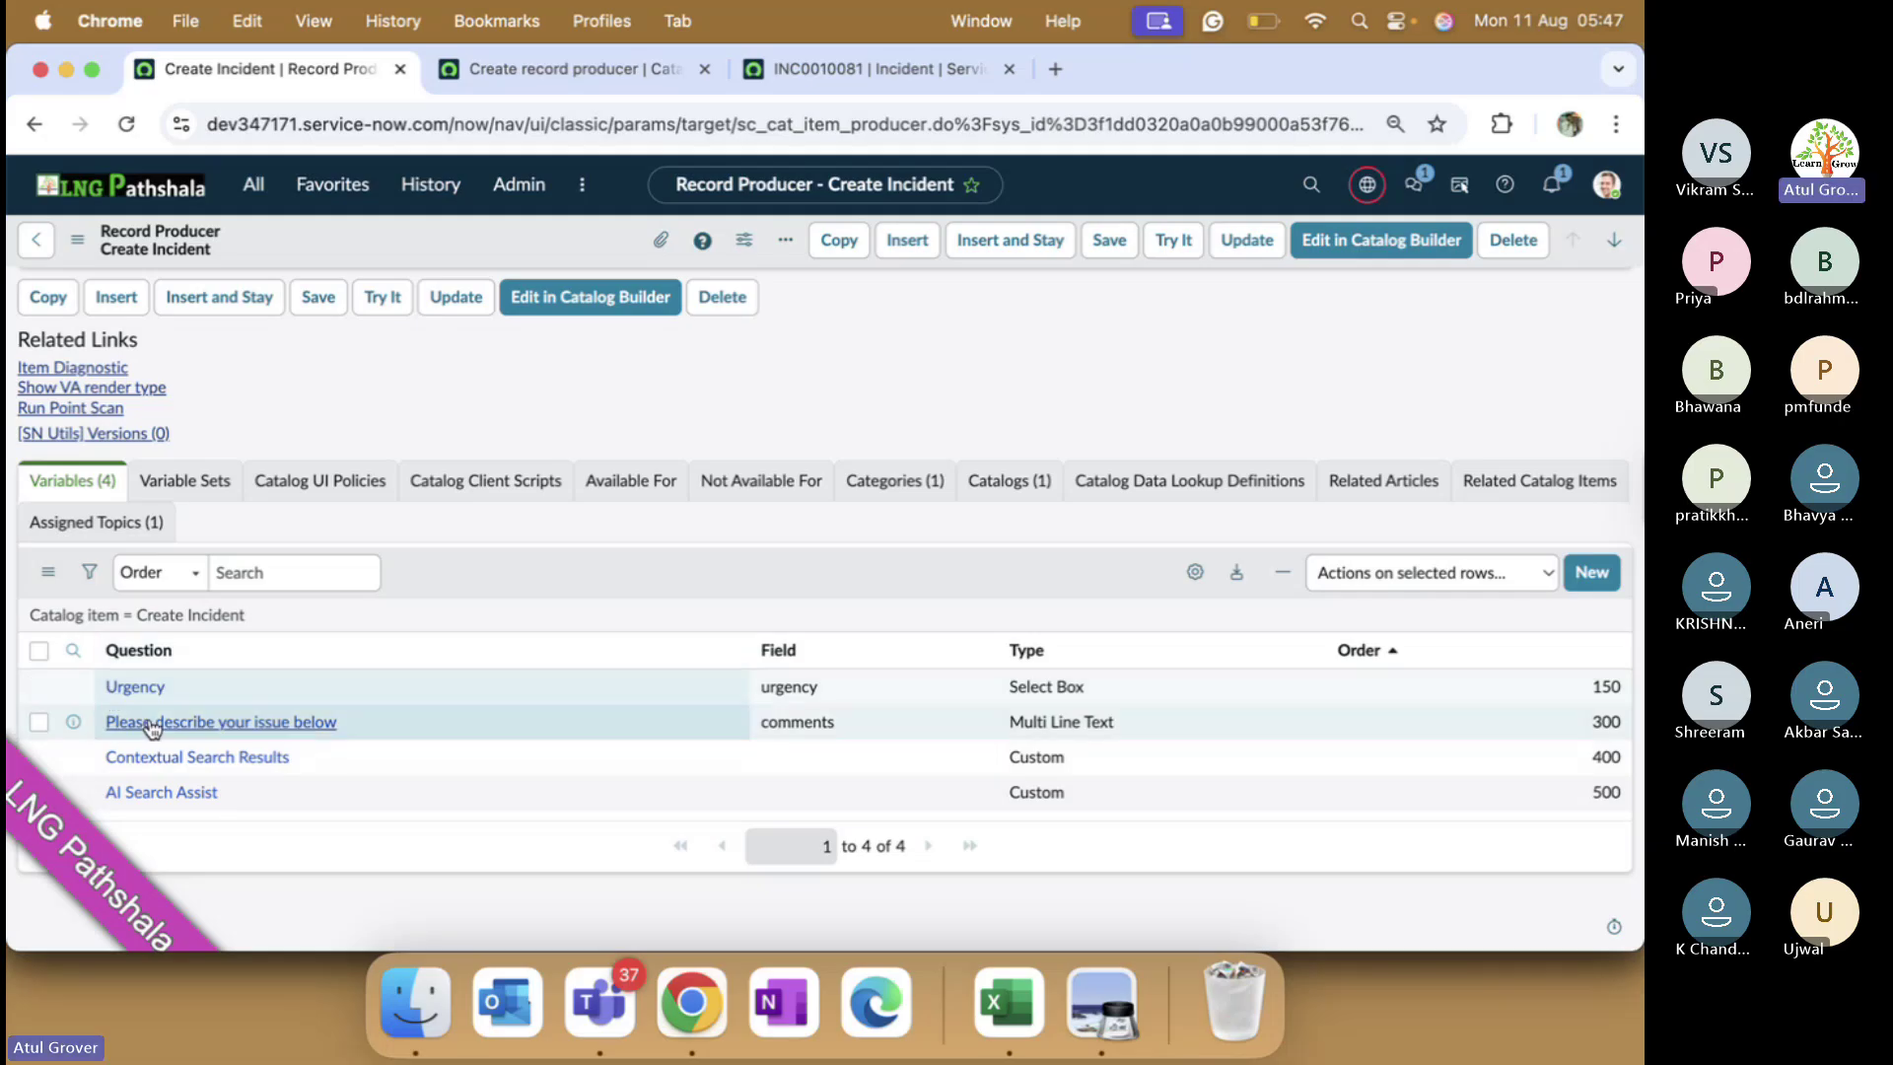
left_click(221, 722)
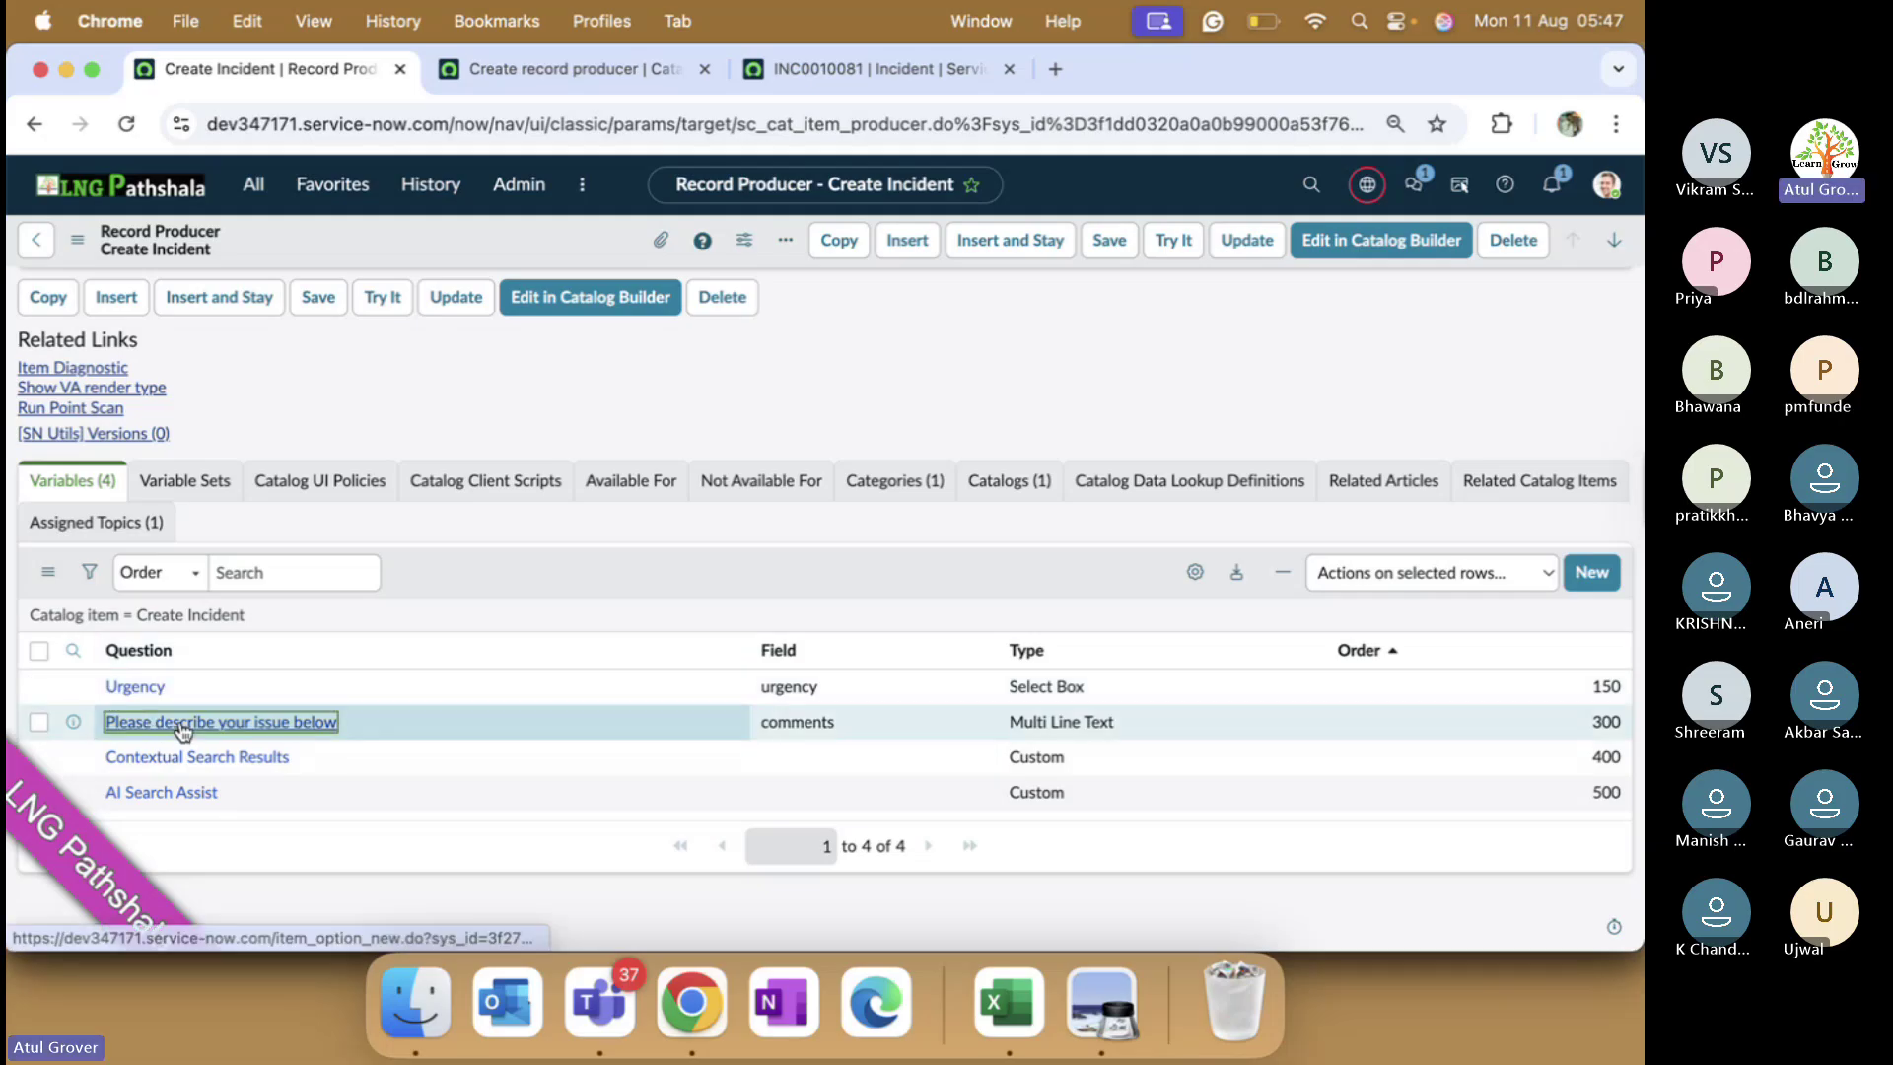
- Compare the submitted incident's description fields and activities with the Field mapping of the "Please describe your issue below" variable
left_click(856, 68)
scroll(597, 552, "down", 3)
scroll(381, 702, "down", 5)
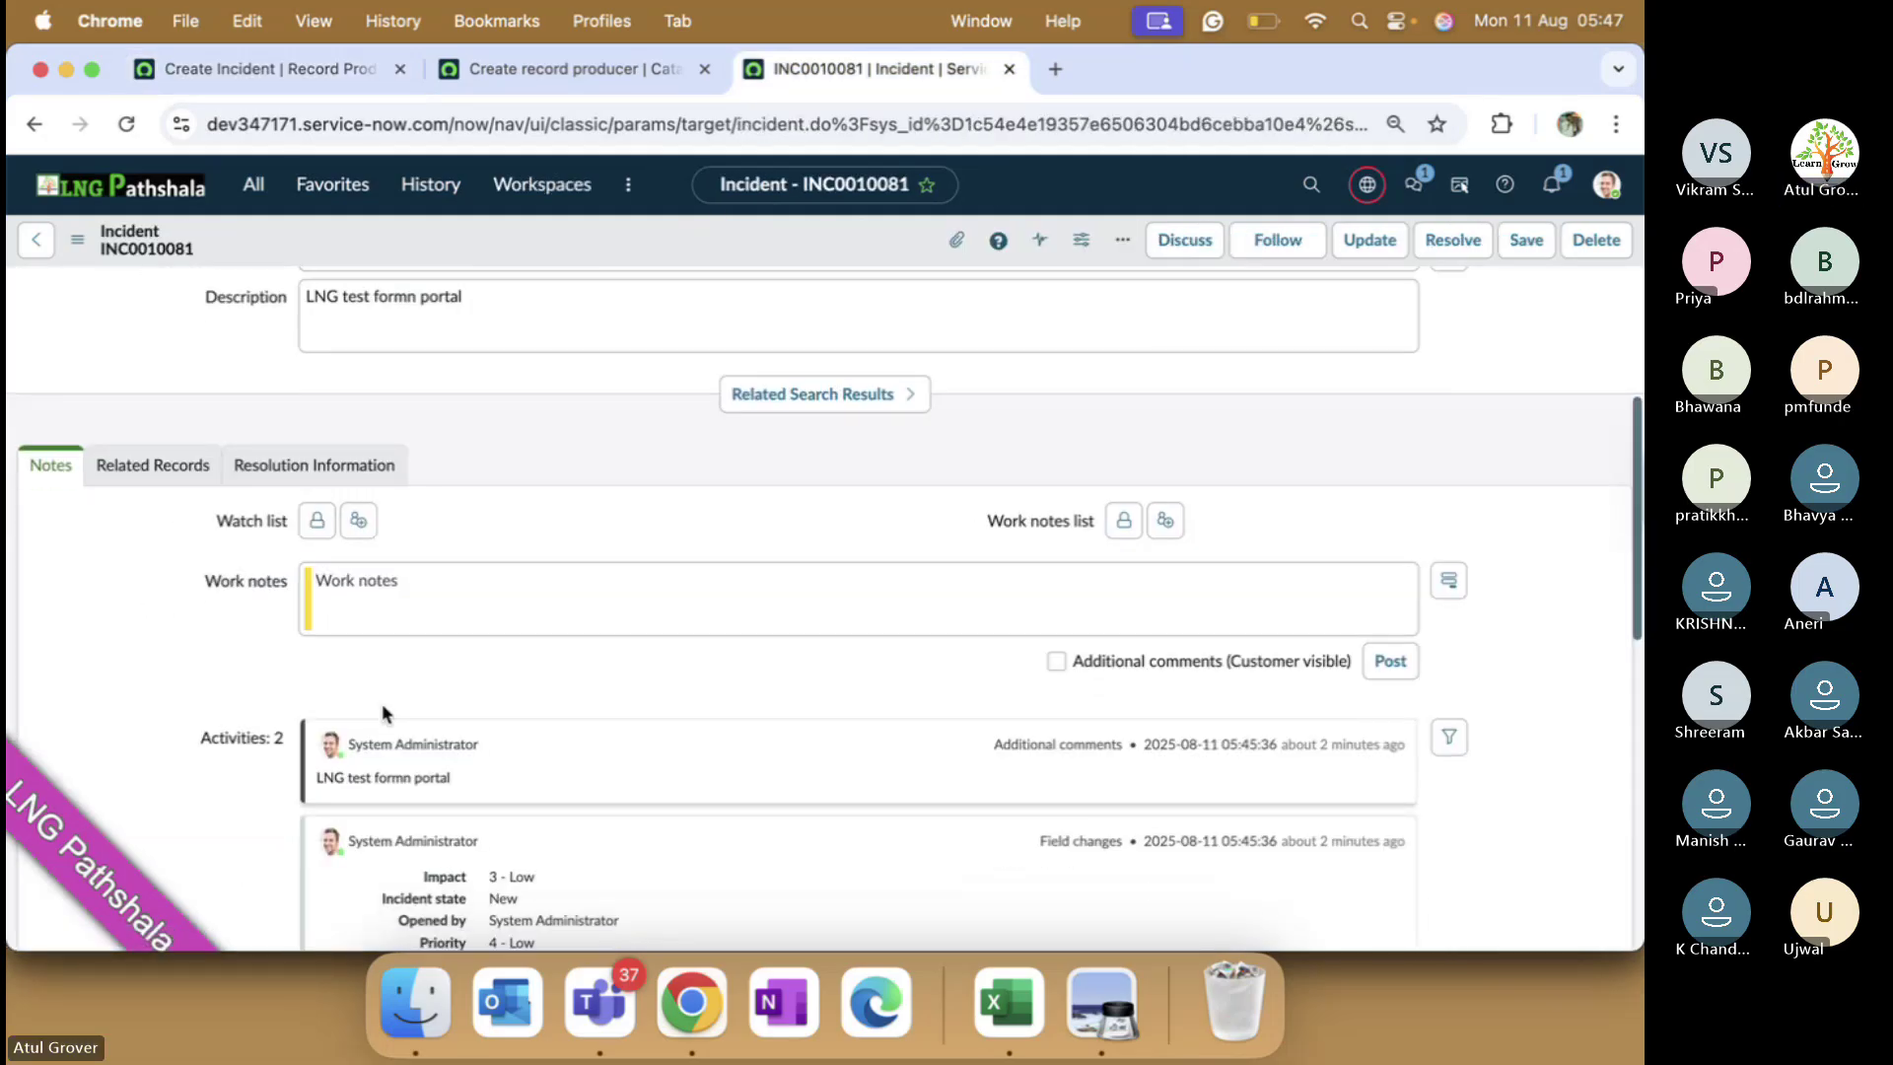
scroll(477, 506, "up", 10)
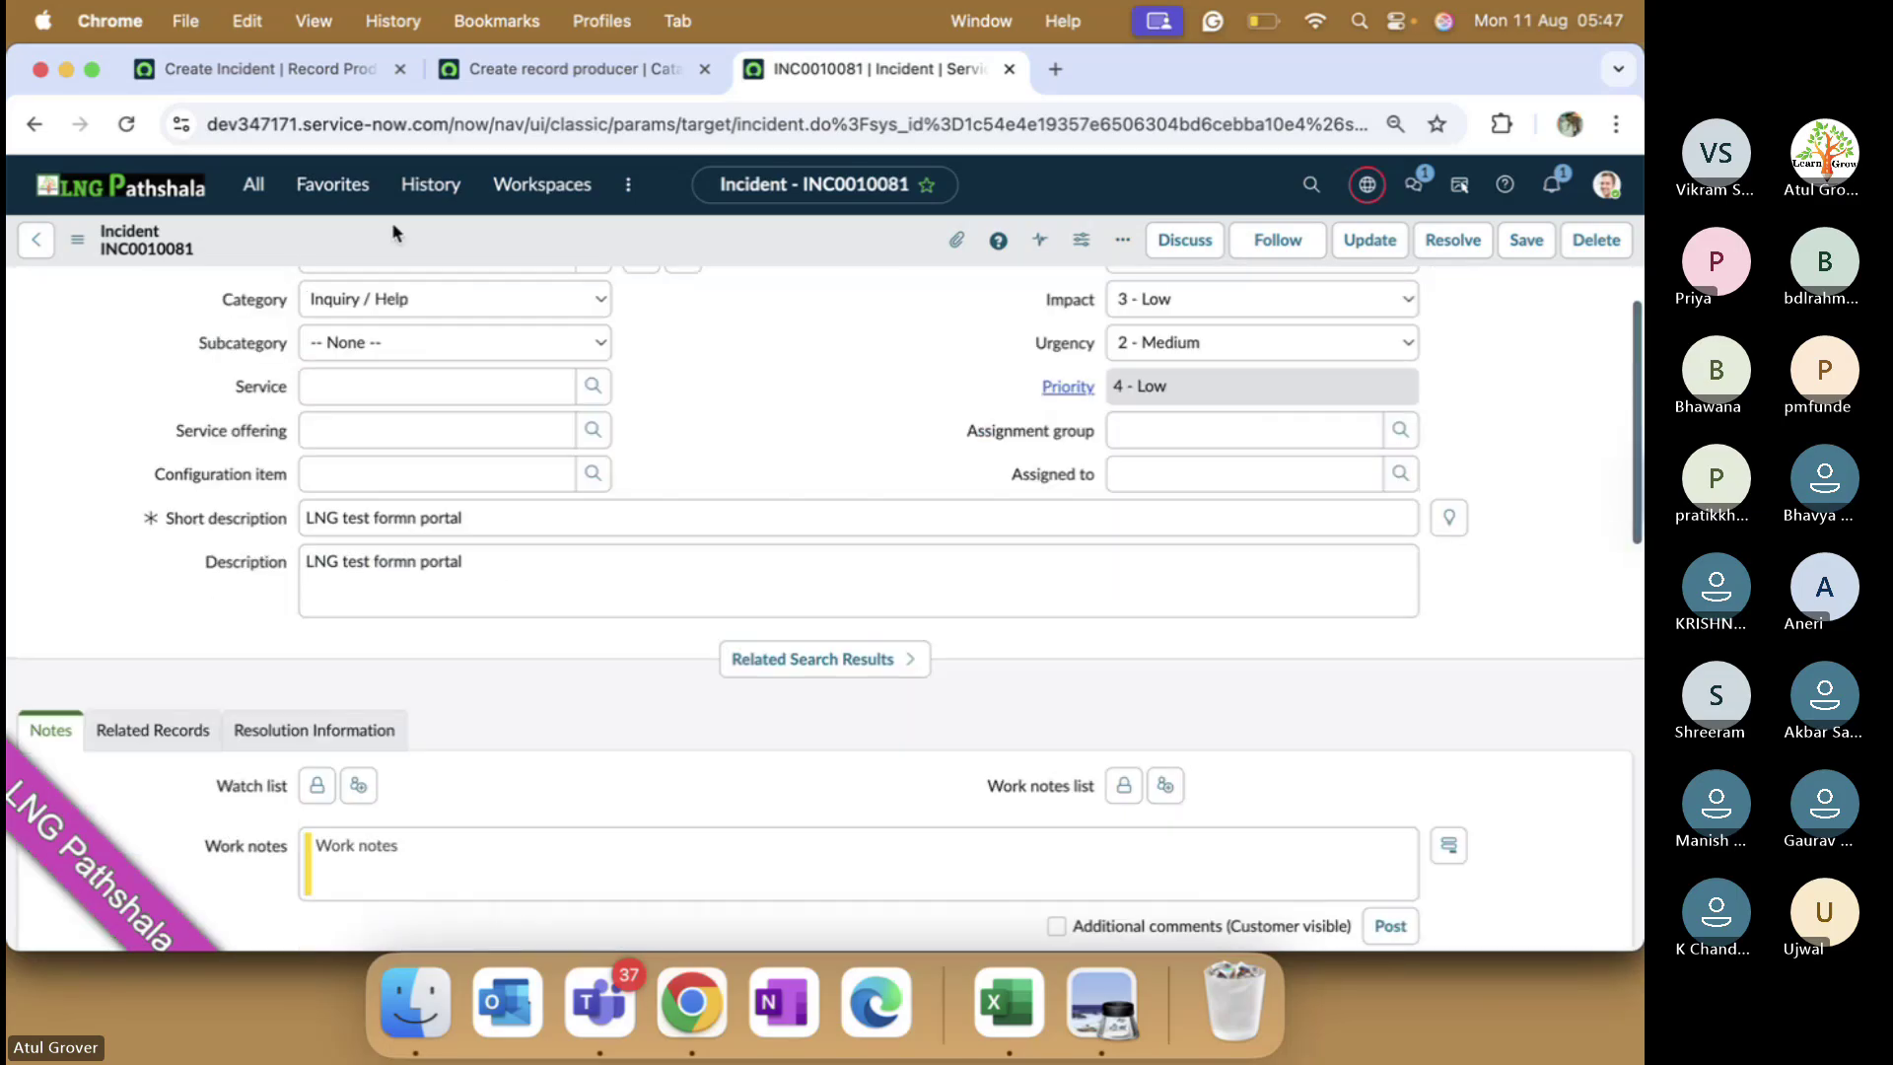
left_click(331, 72)
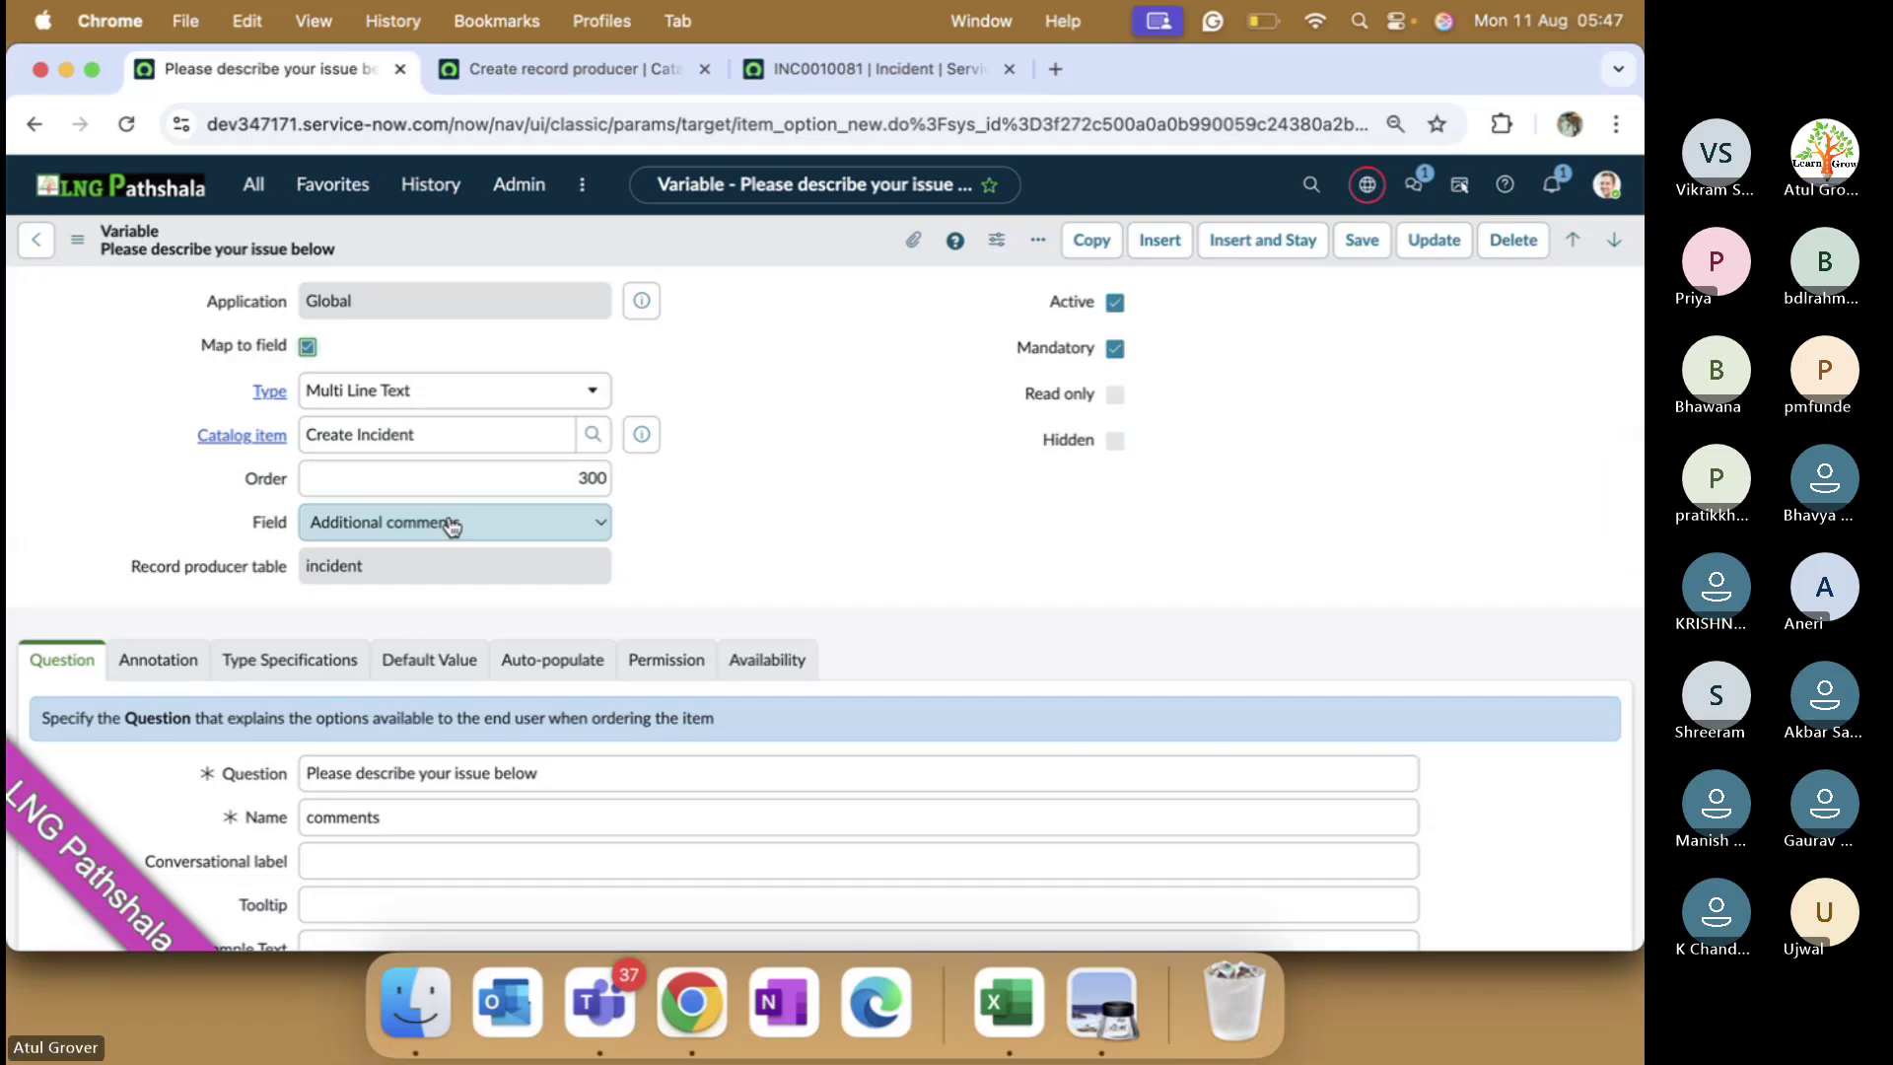
left_click(872, 68)
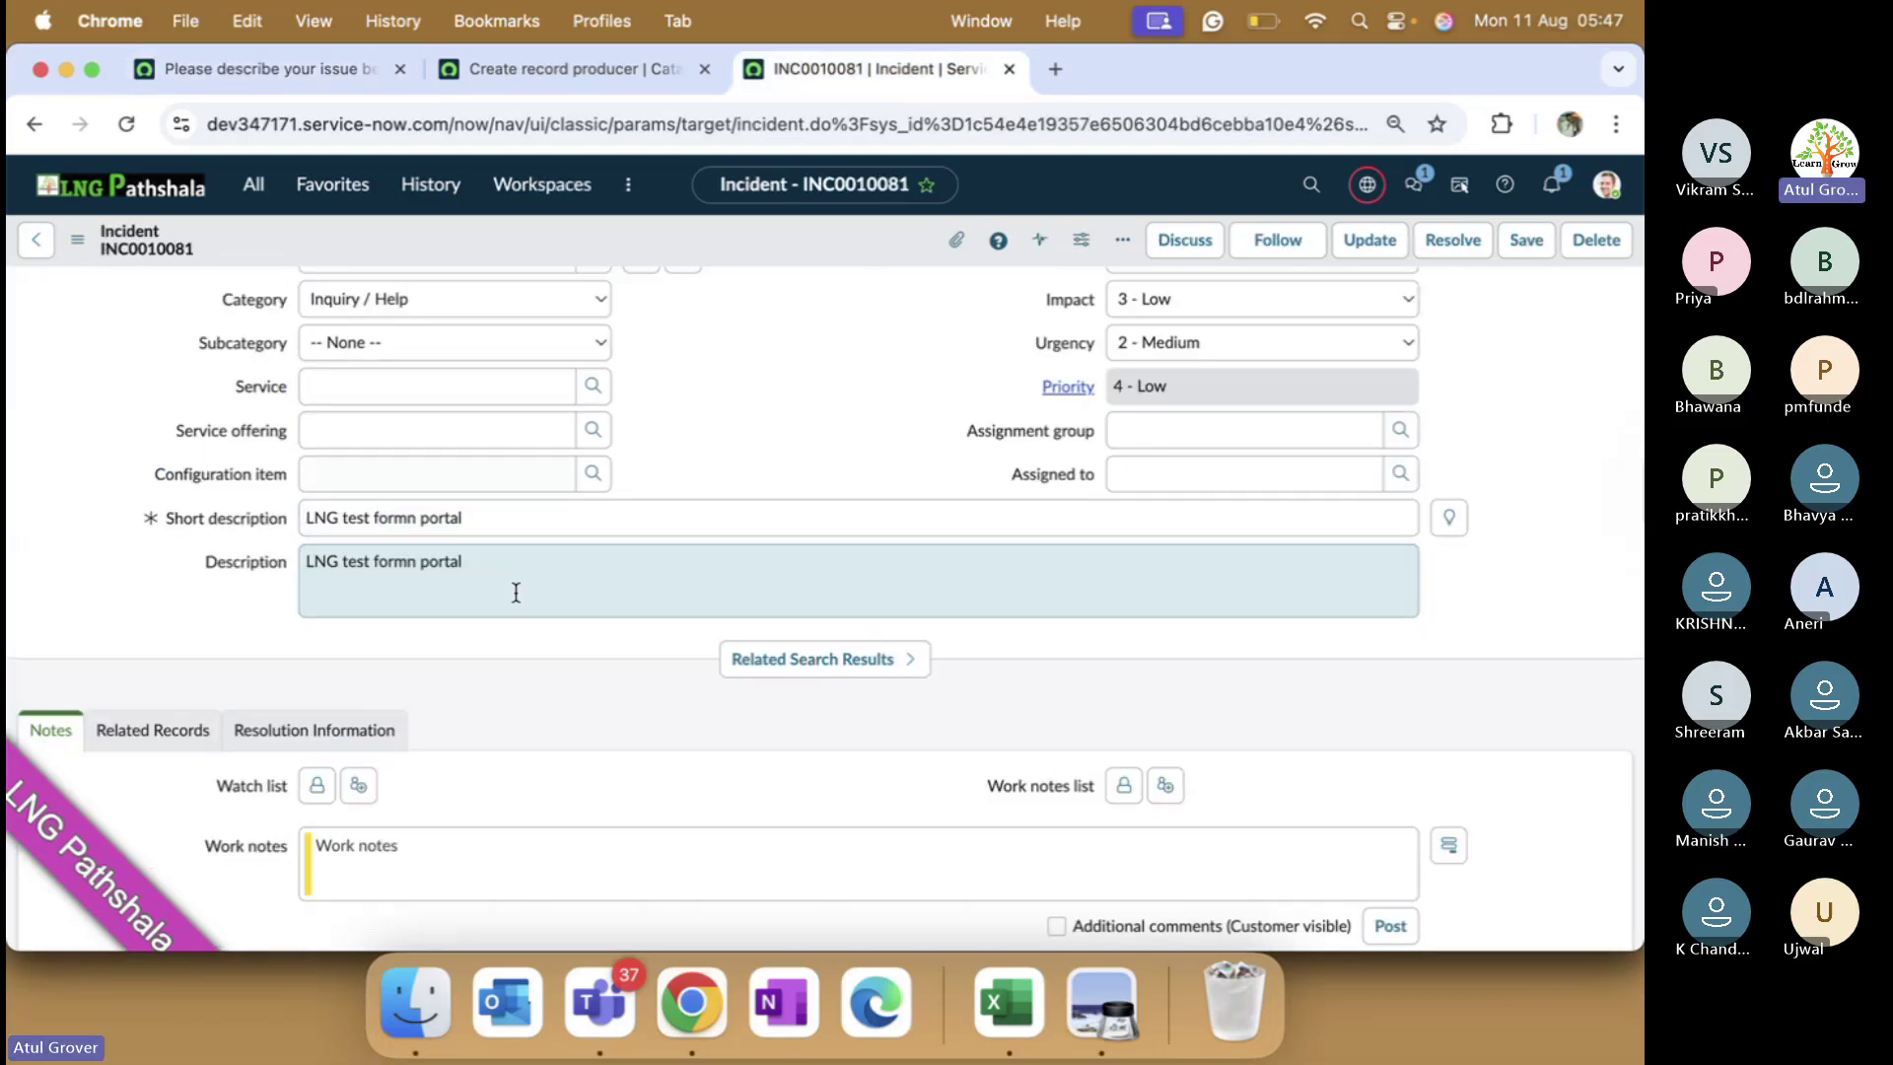
- Open the LNG service portal home page at dev347171.service-now.com/lng in a new browser tab
left_click(571, 68)
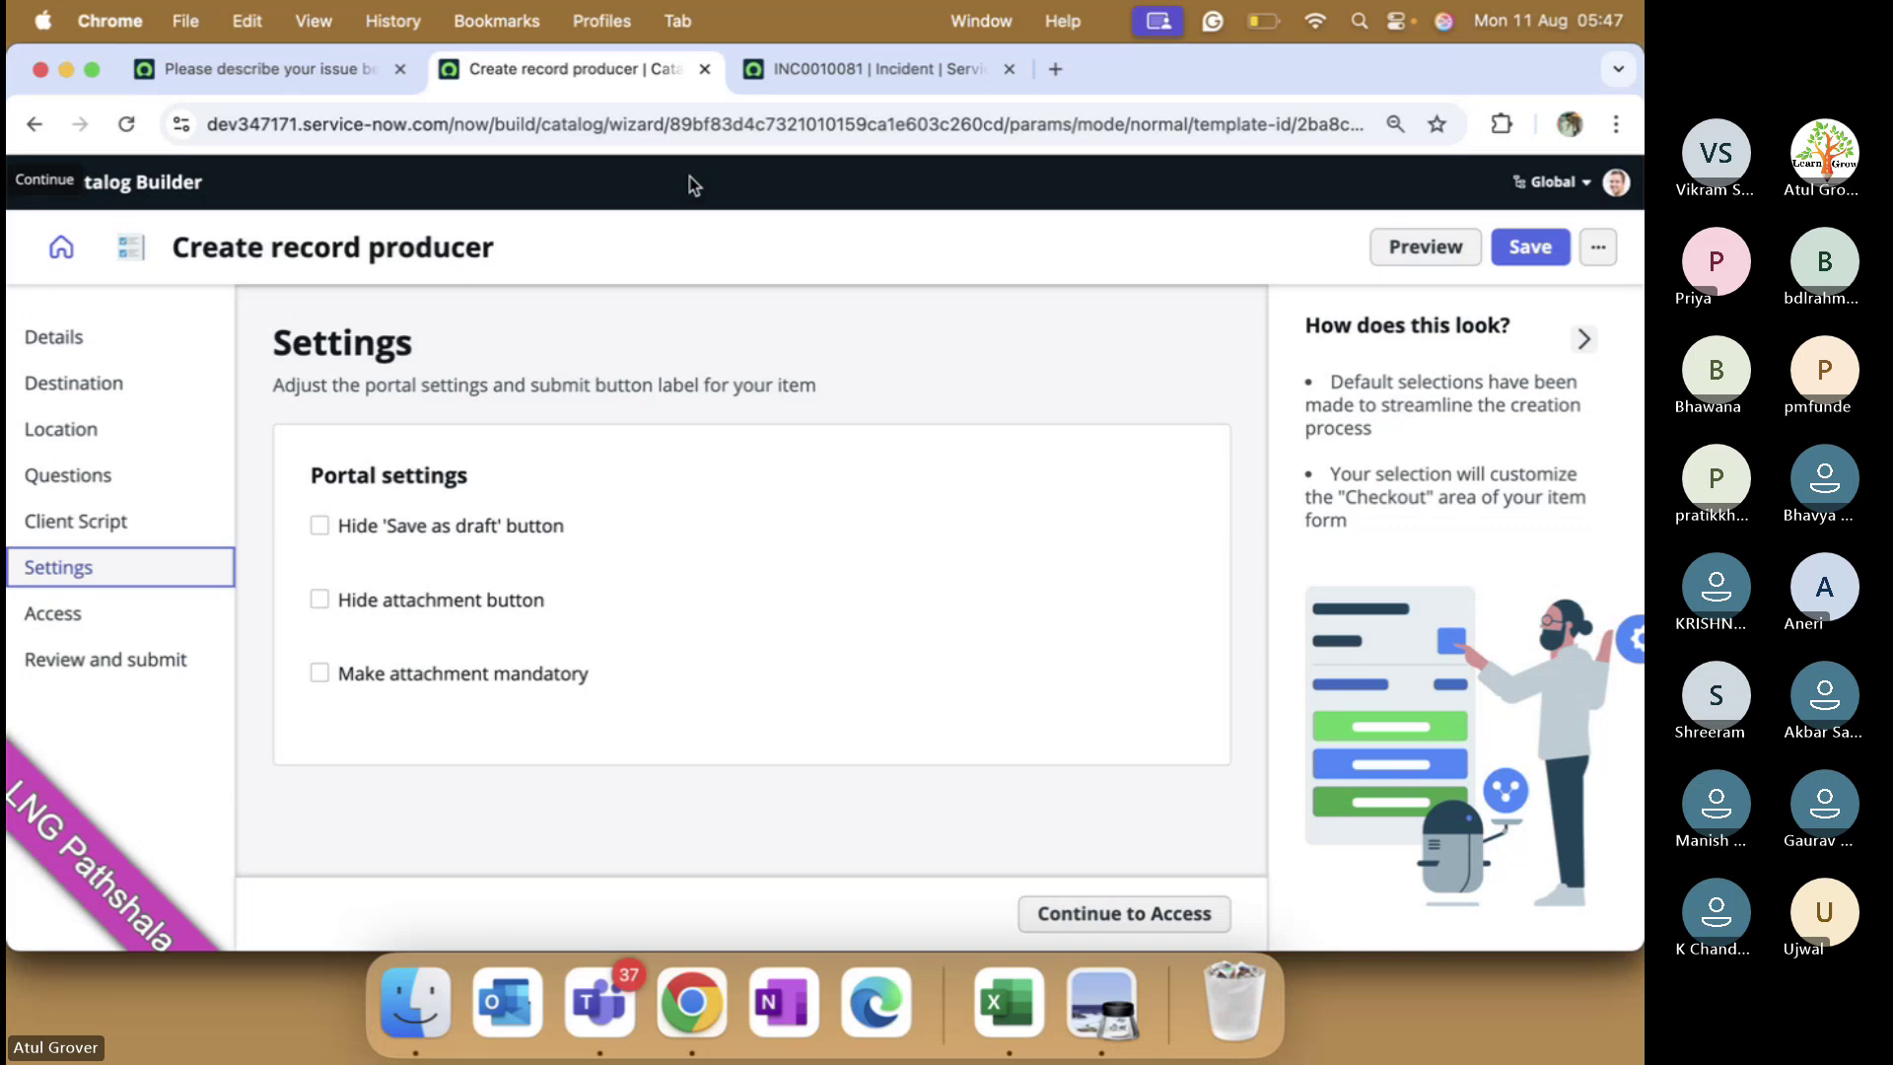
left_click(1055, 68)
type("de")
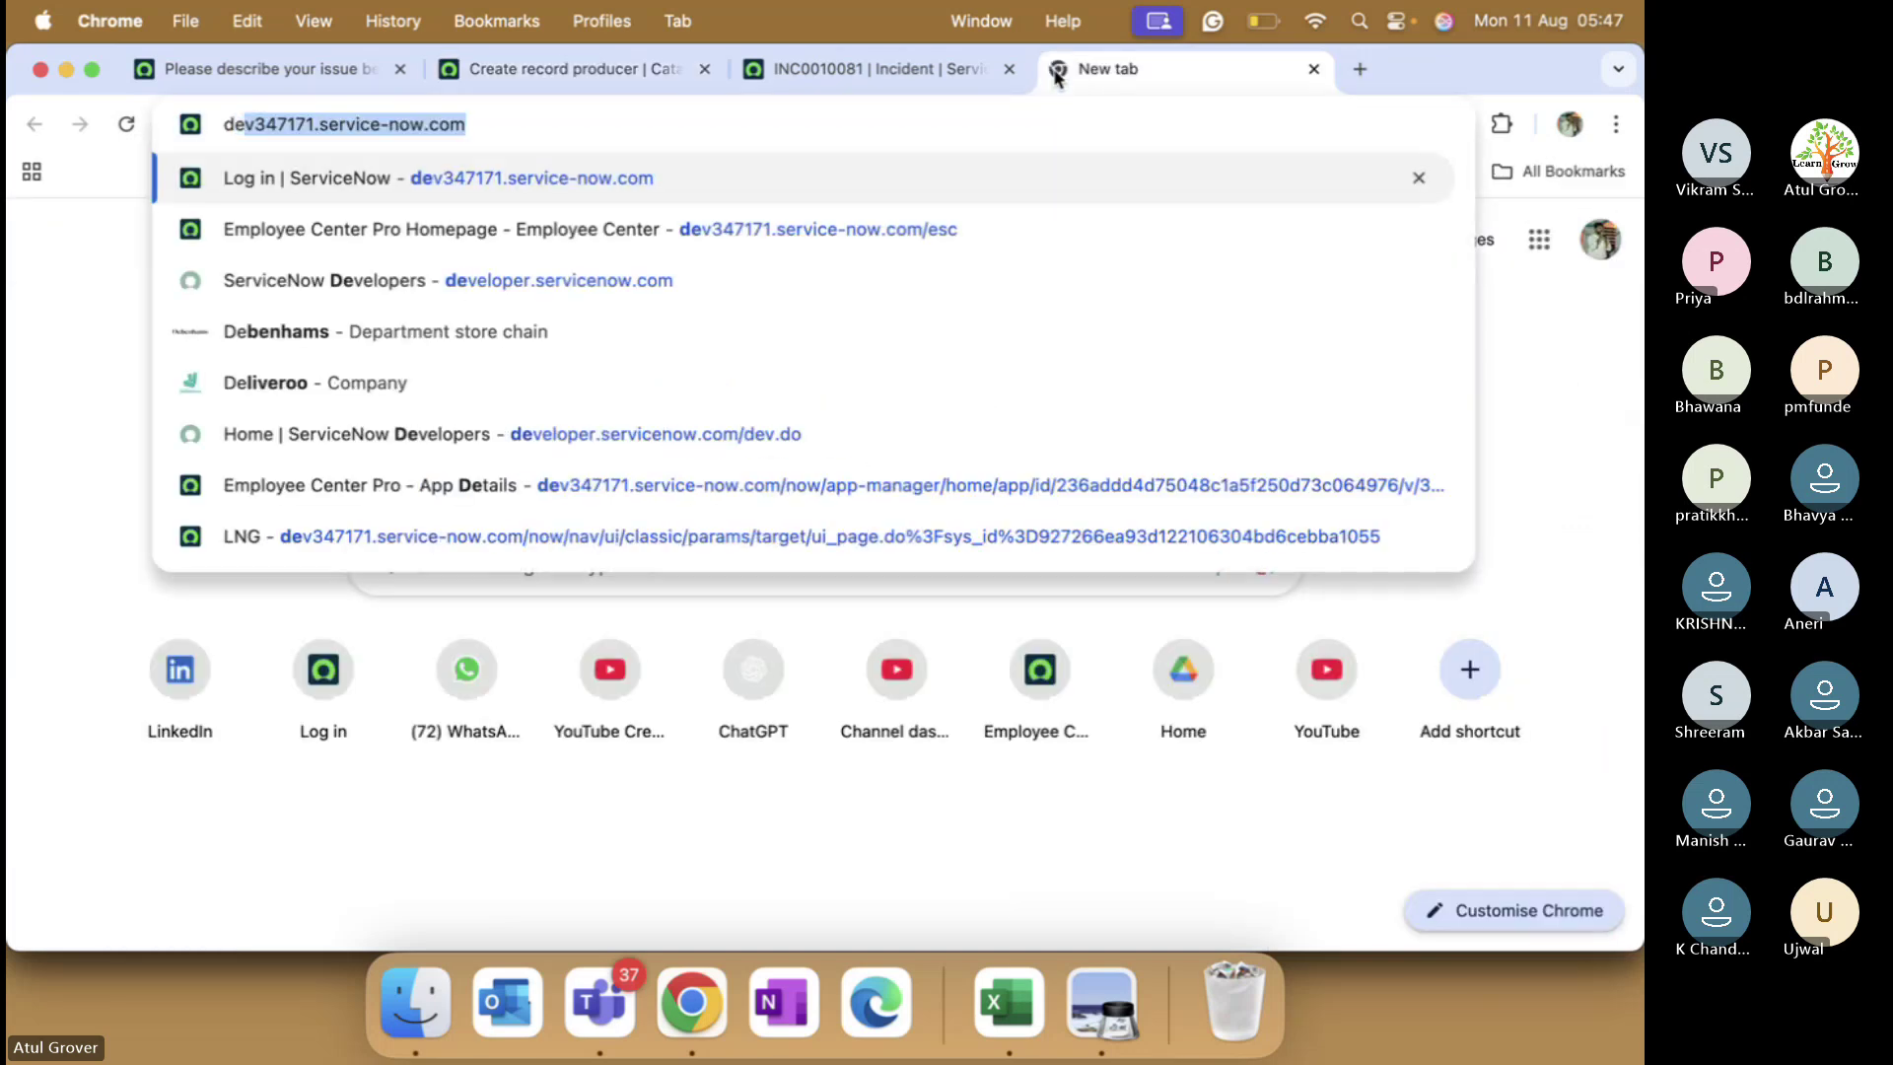
key("Return")
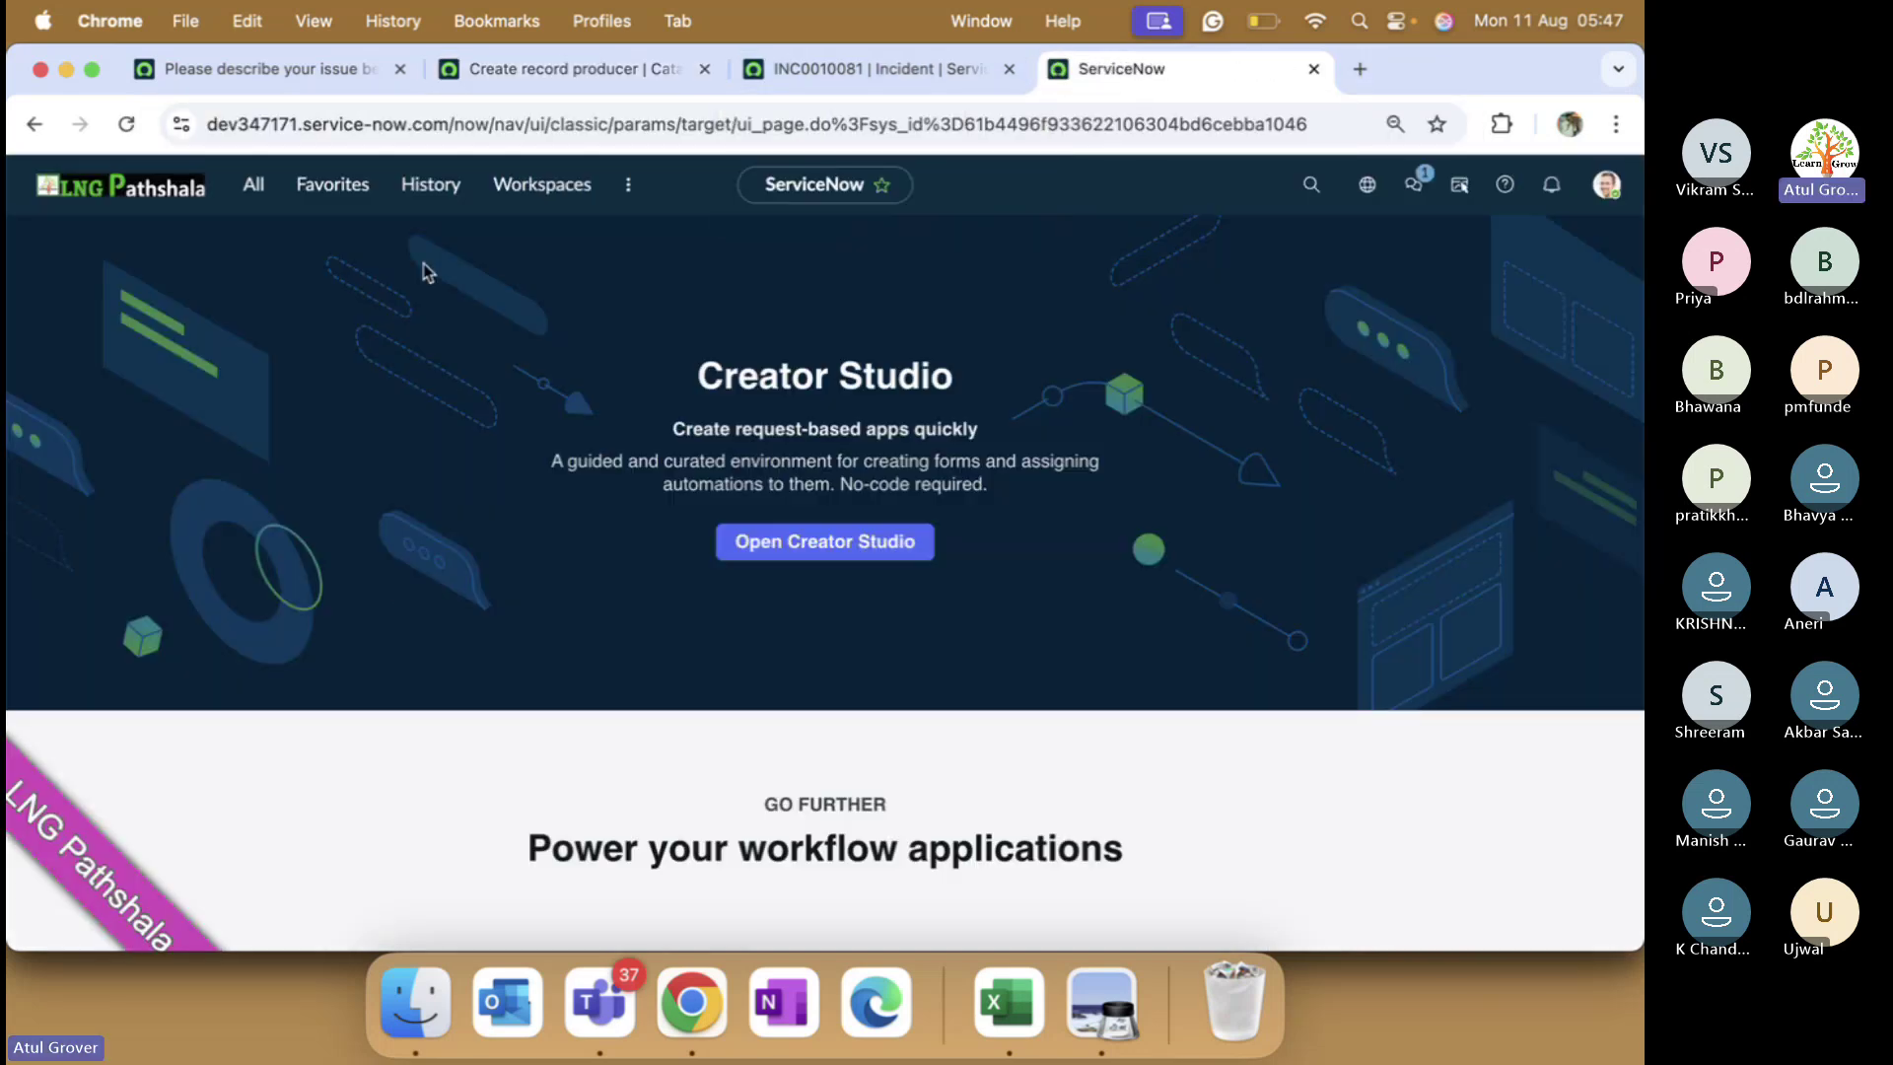
left_click(766, 122)
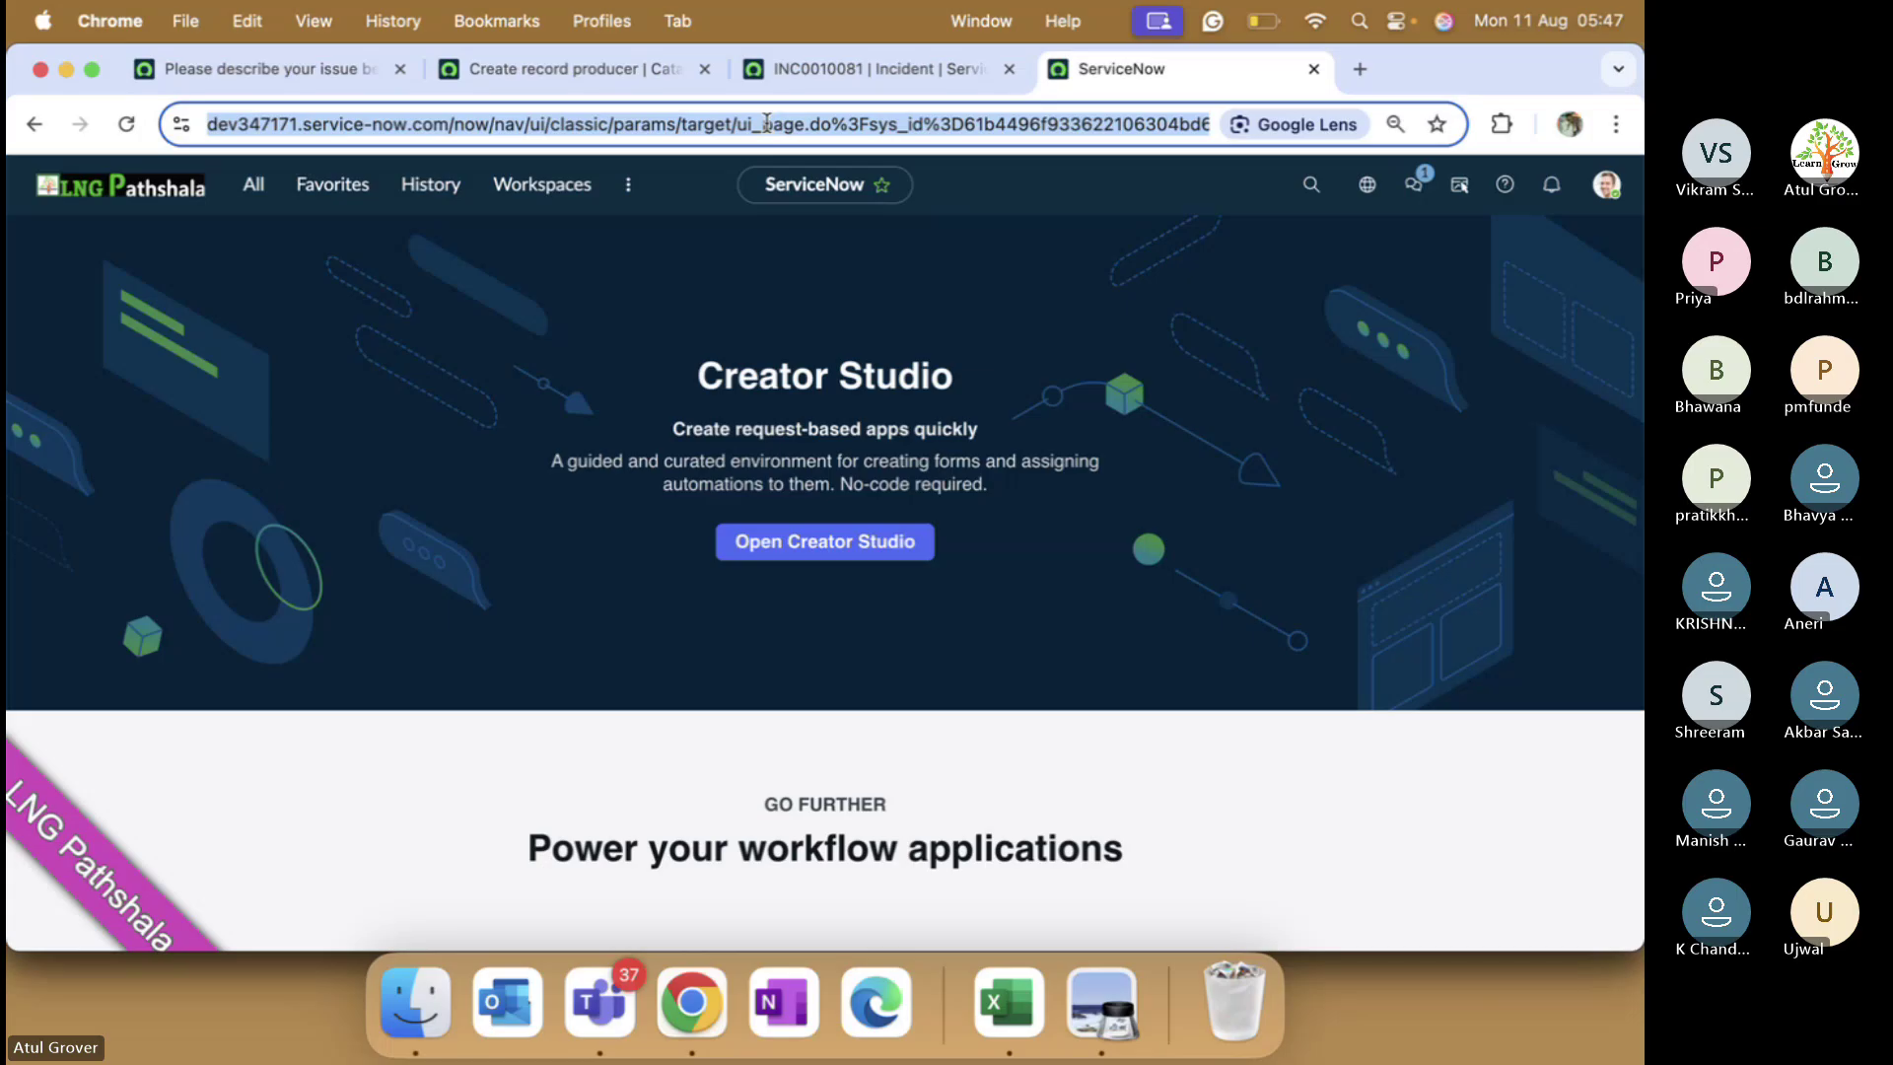
type("dev347171.service-now.com/l")
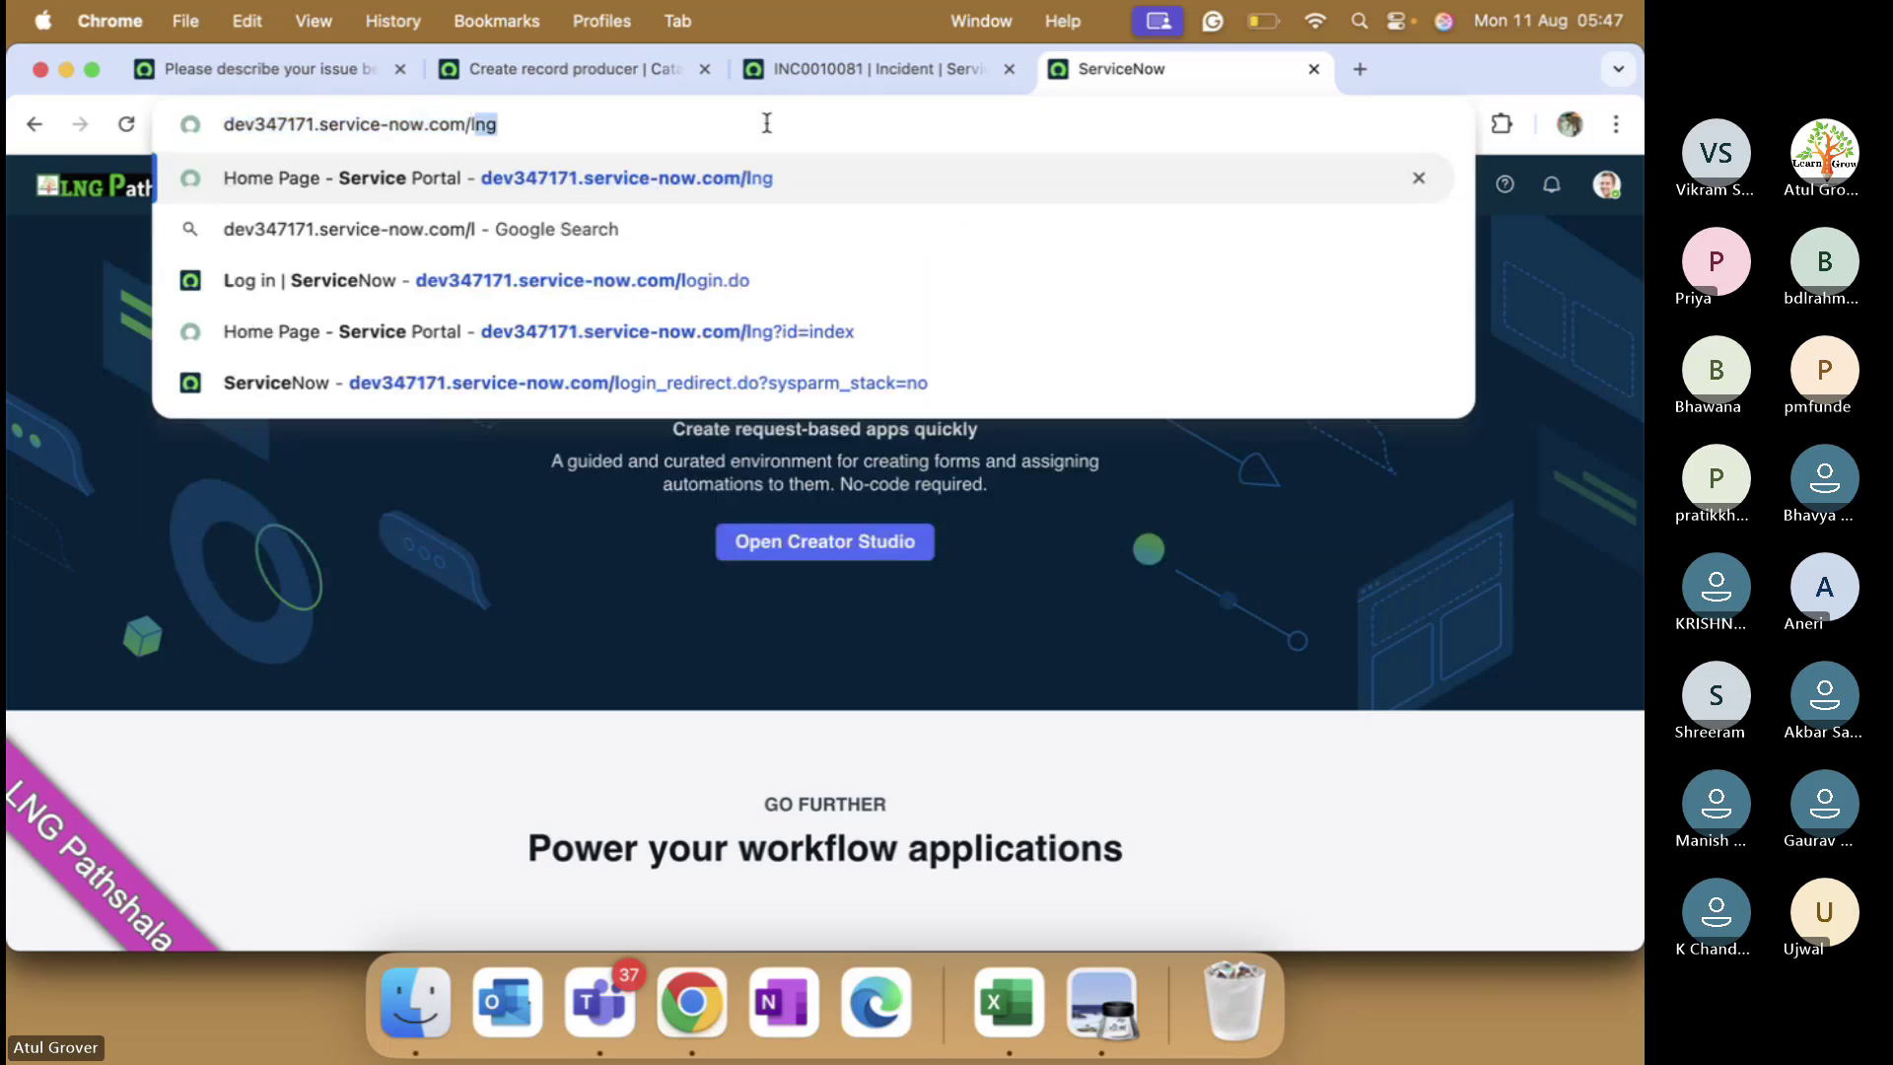
key("Return")
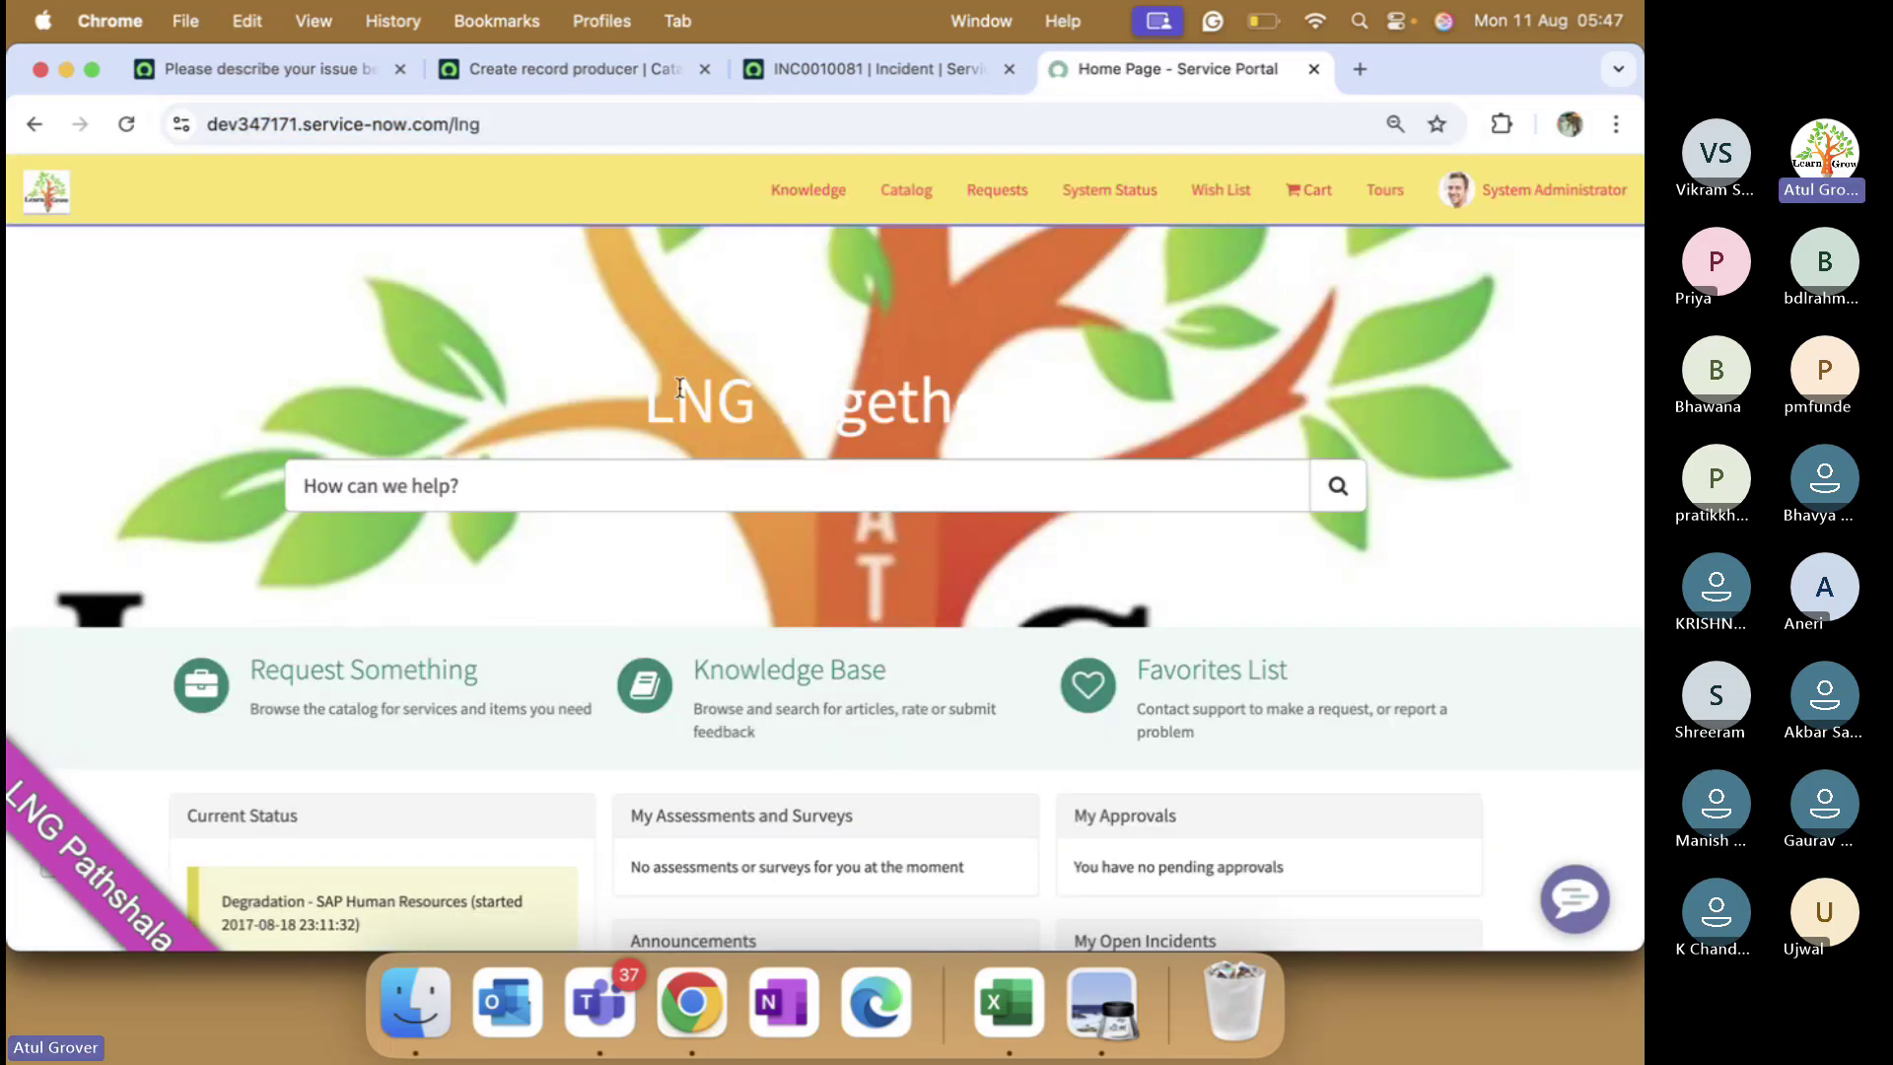
- Review the issue description variable's Question details against the fields on the submitted incident record
left_click(286, 71)
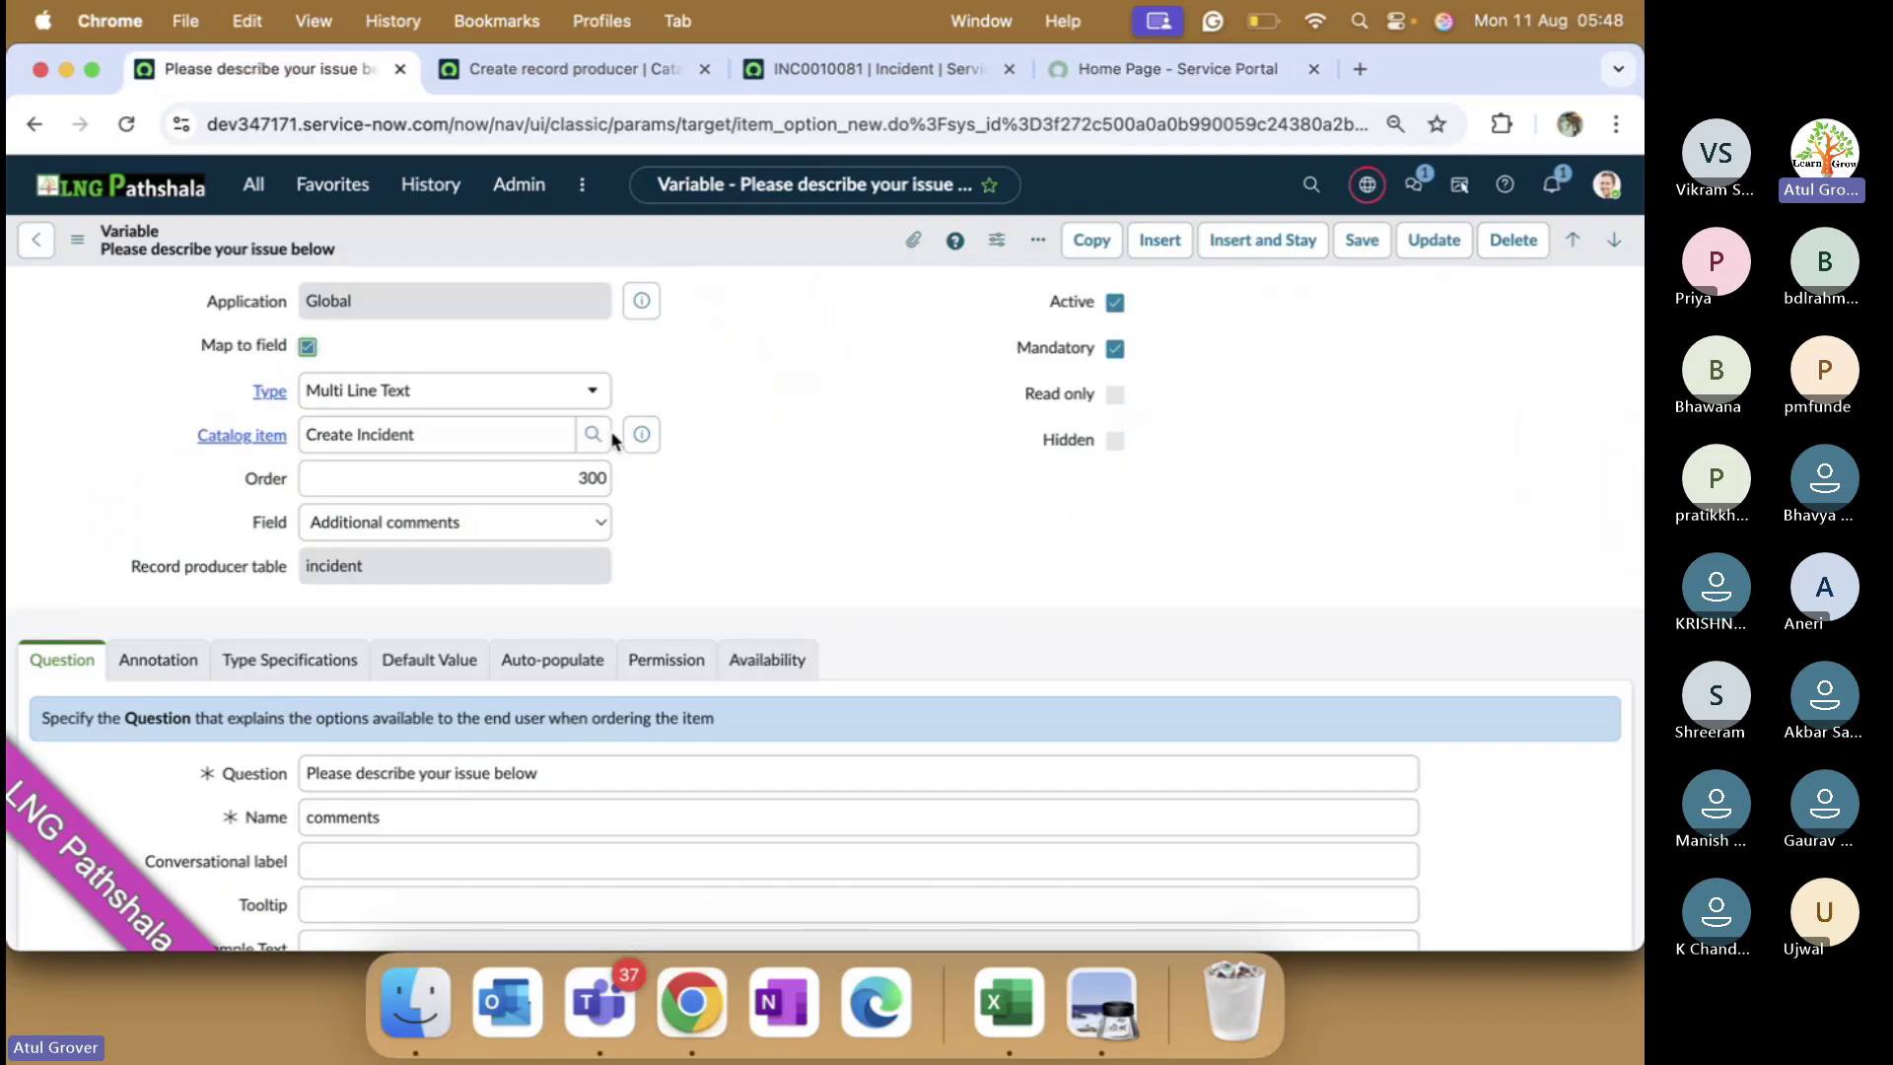
scroll(760, 558, "down", 5)
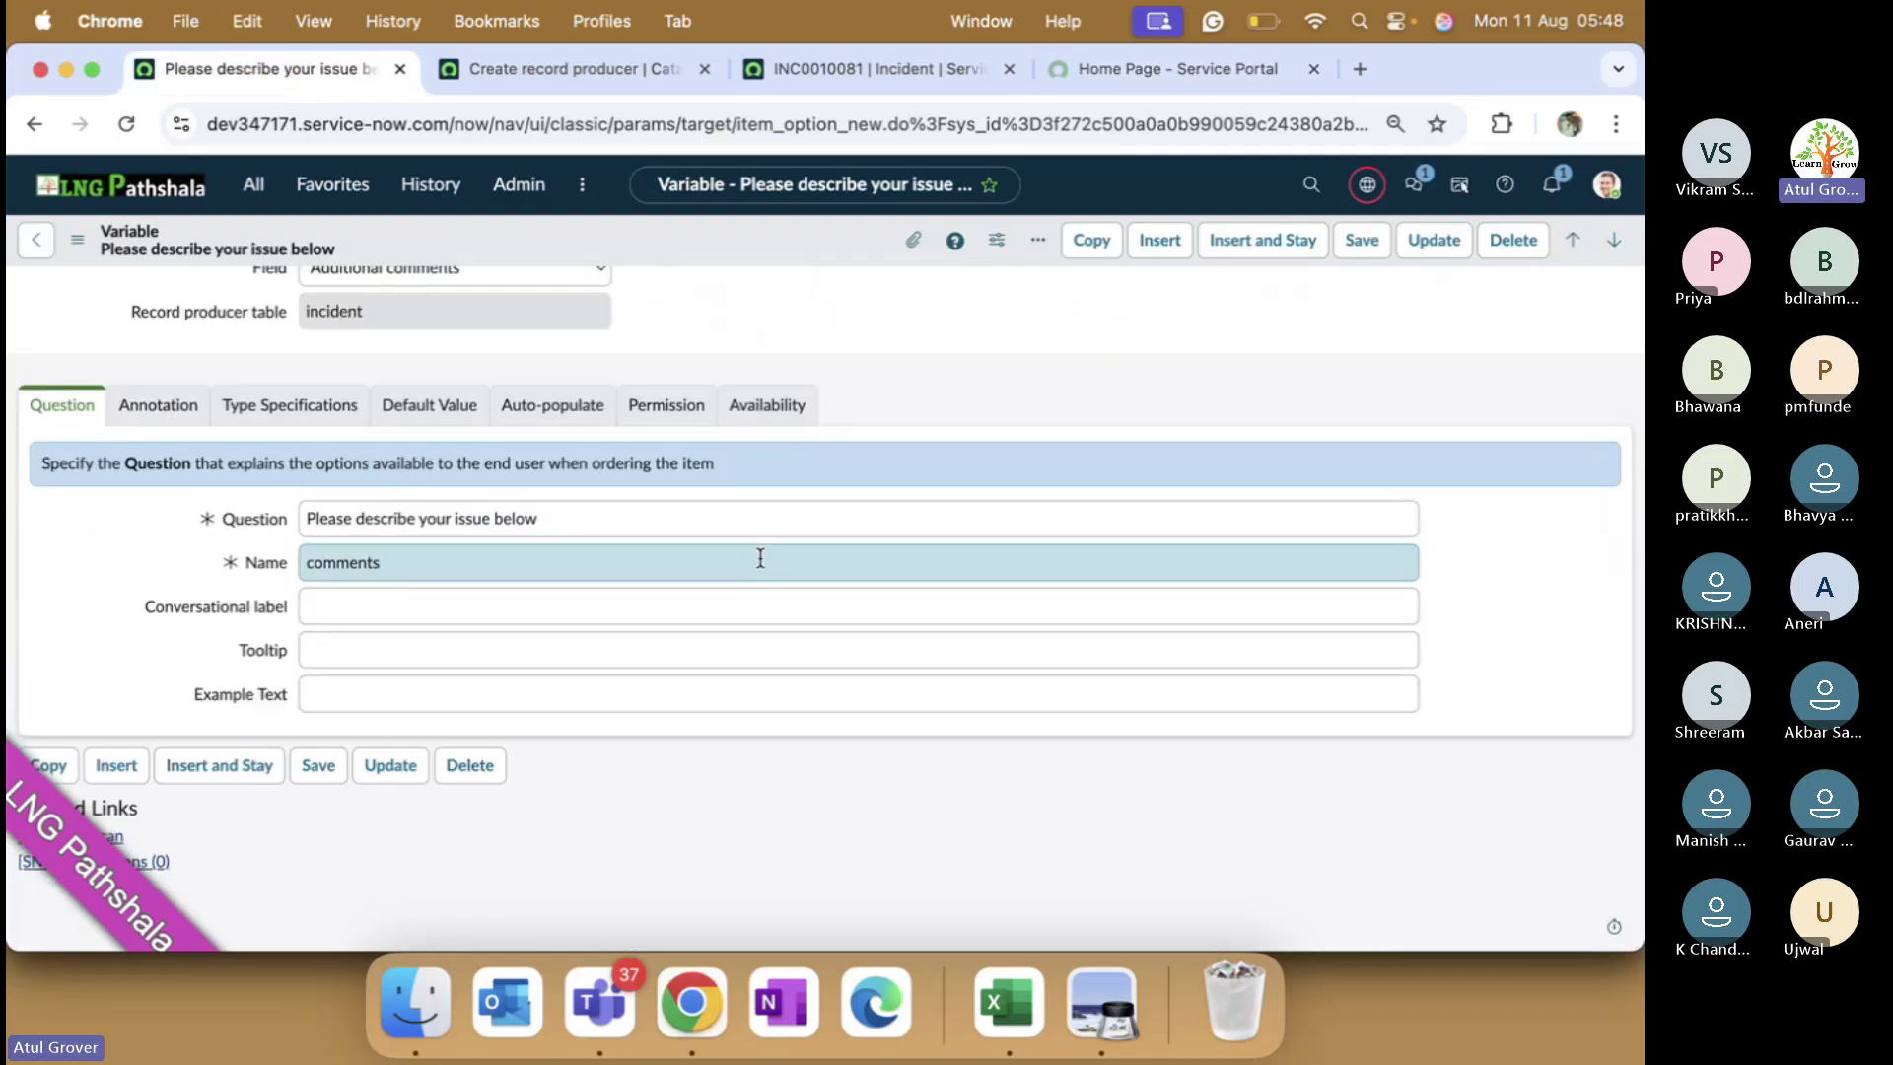
left_click(866, 71)
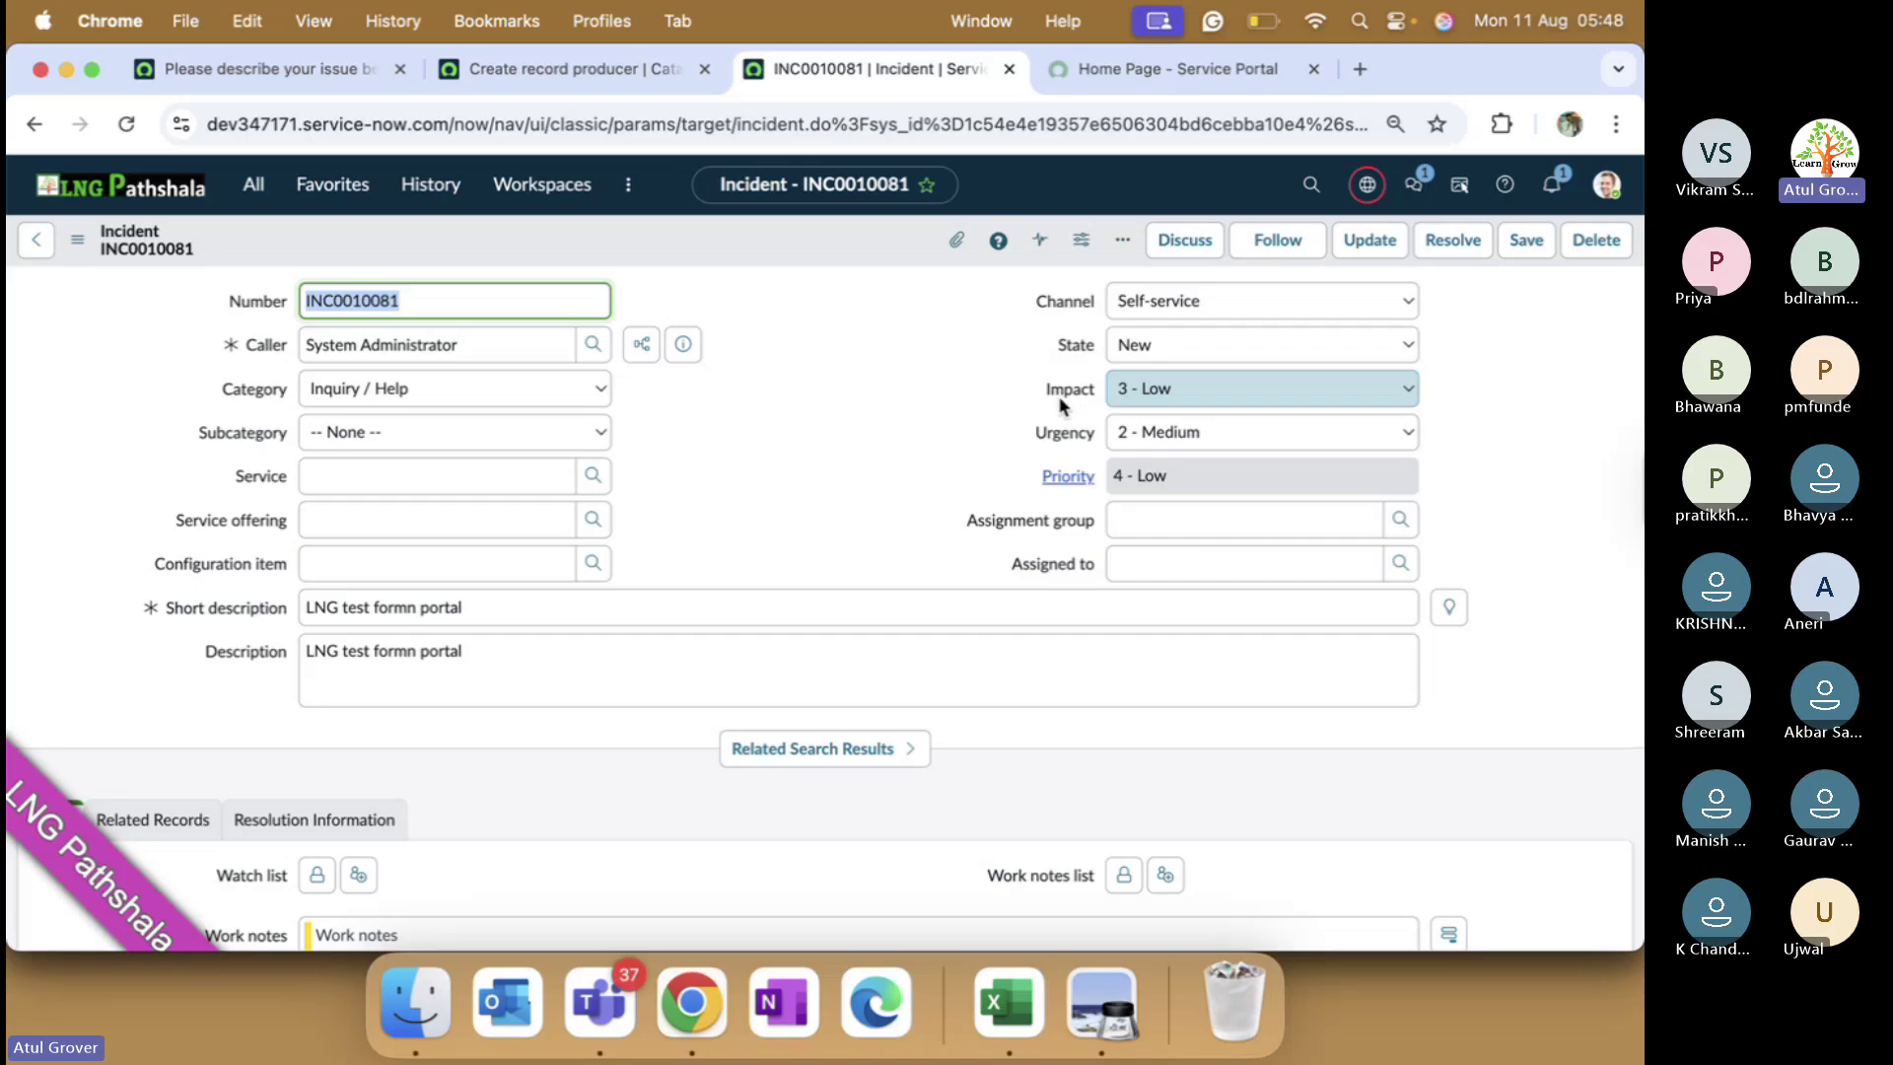
left_click(328, 78)
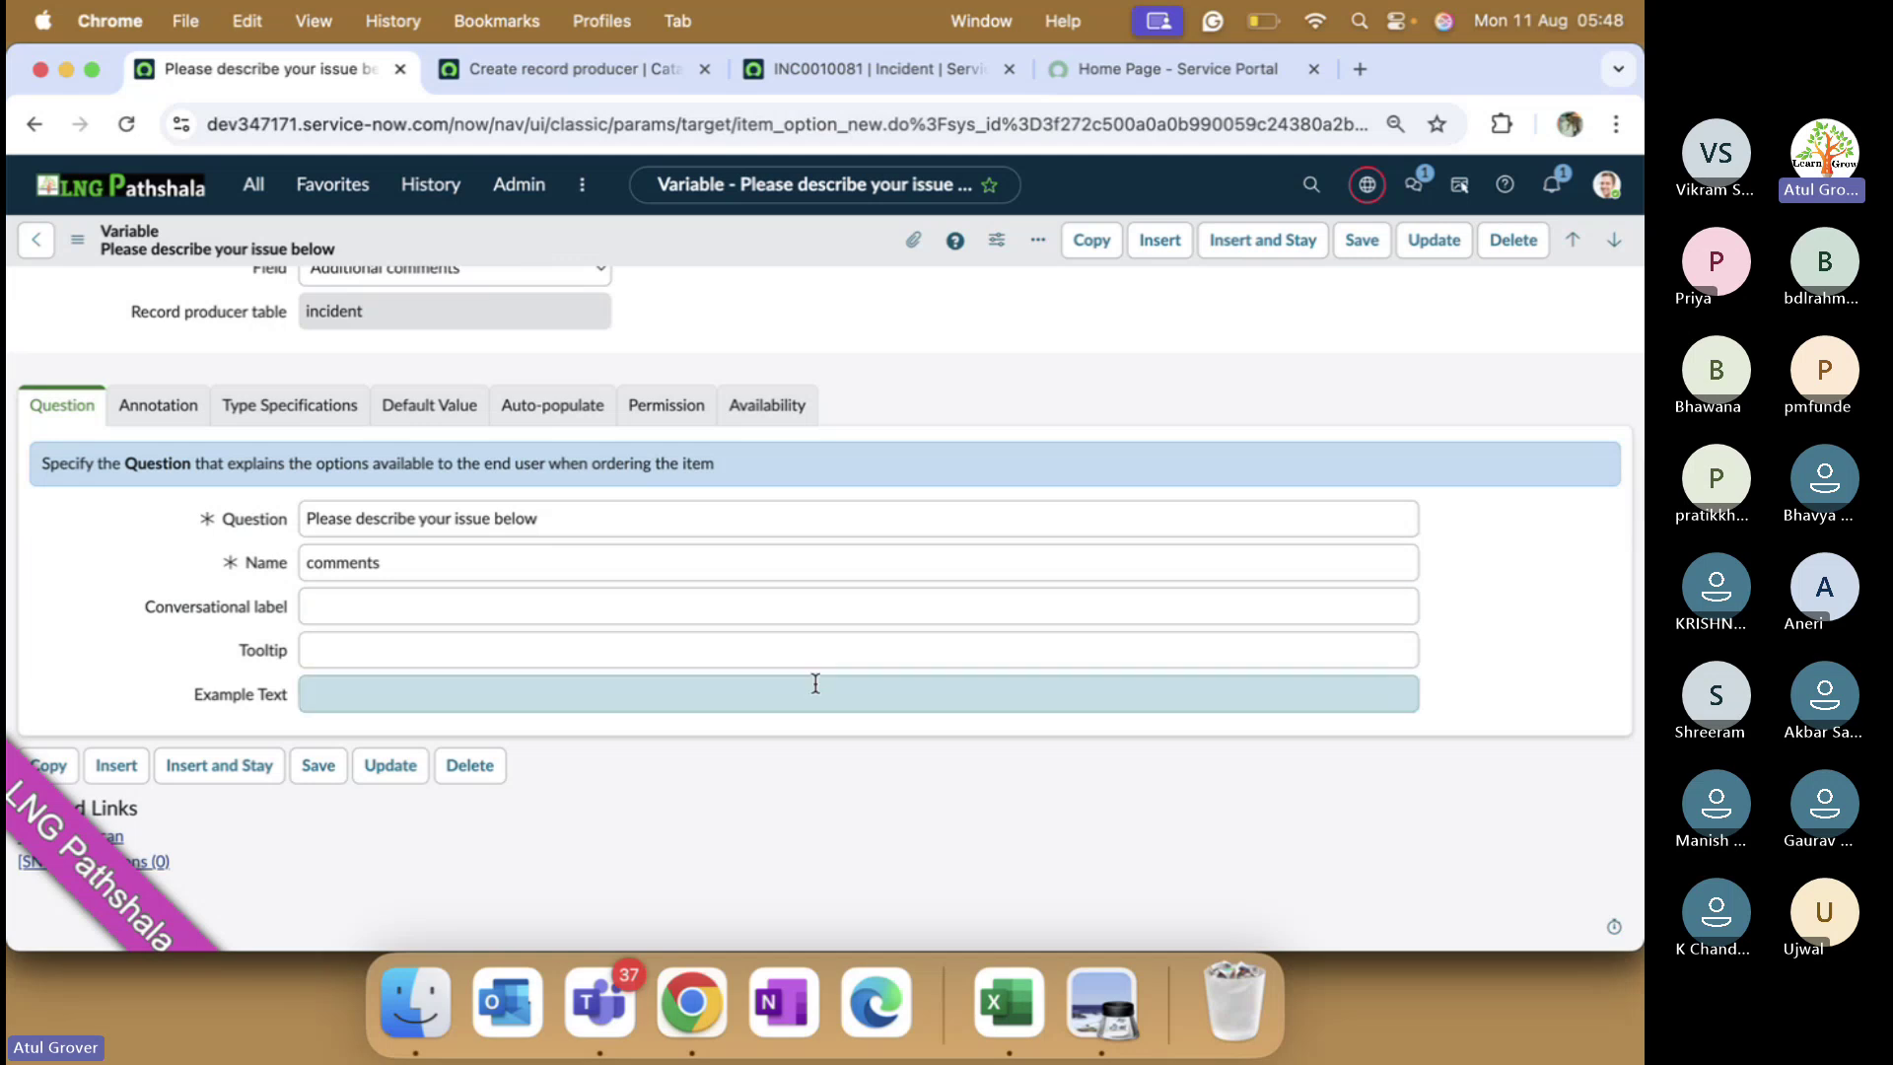
- Return to the Create Incident record producer, examine its Script from the start and highlight the requested_for_field assignment on line 19
scroll(815, 680, "up", 3)
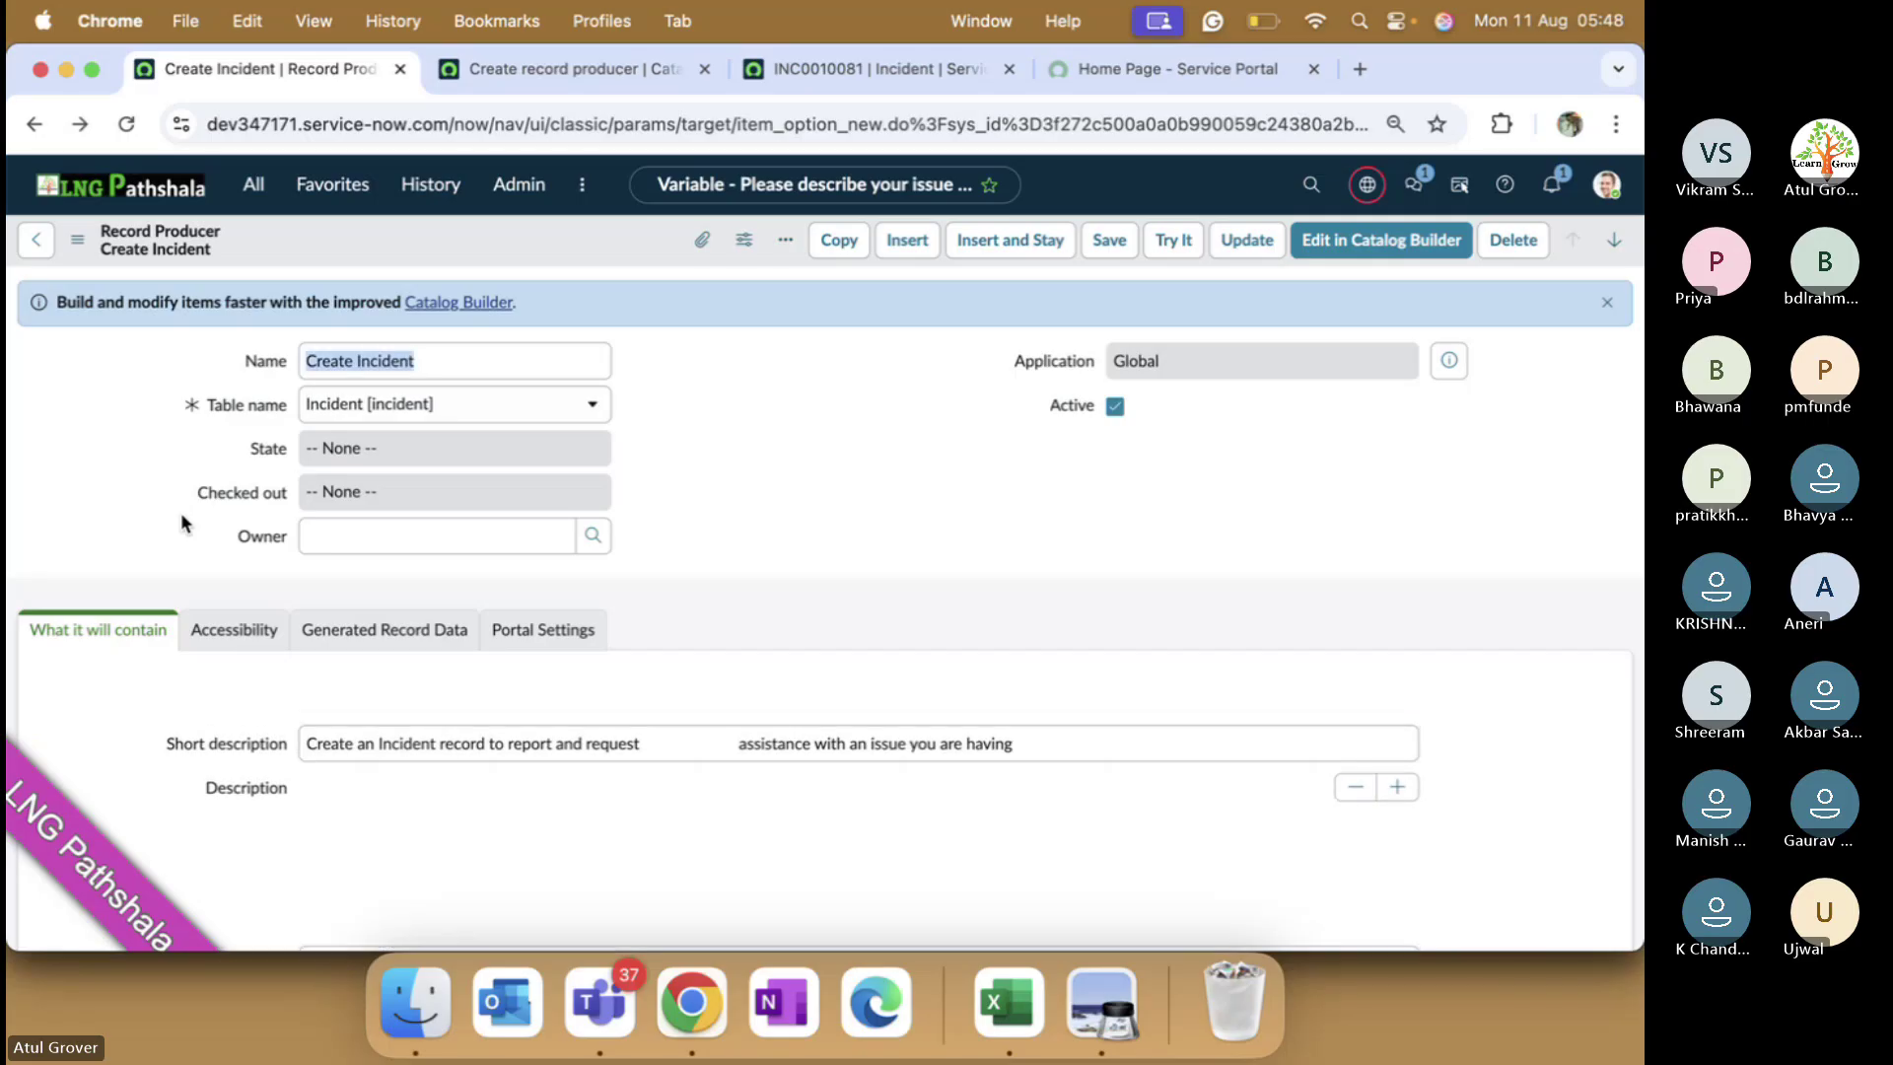
scroll(727, 553, "down", 15)
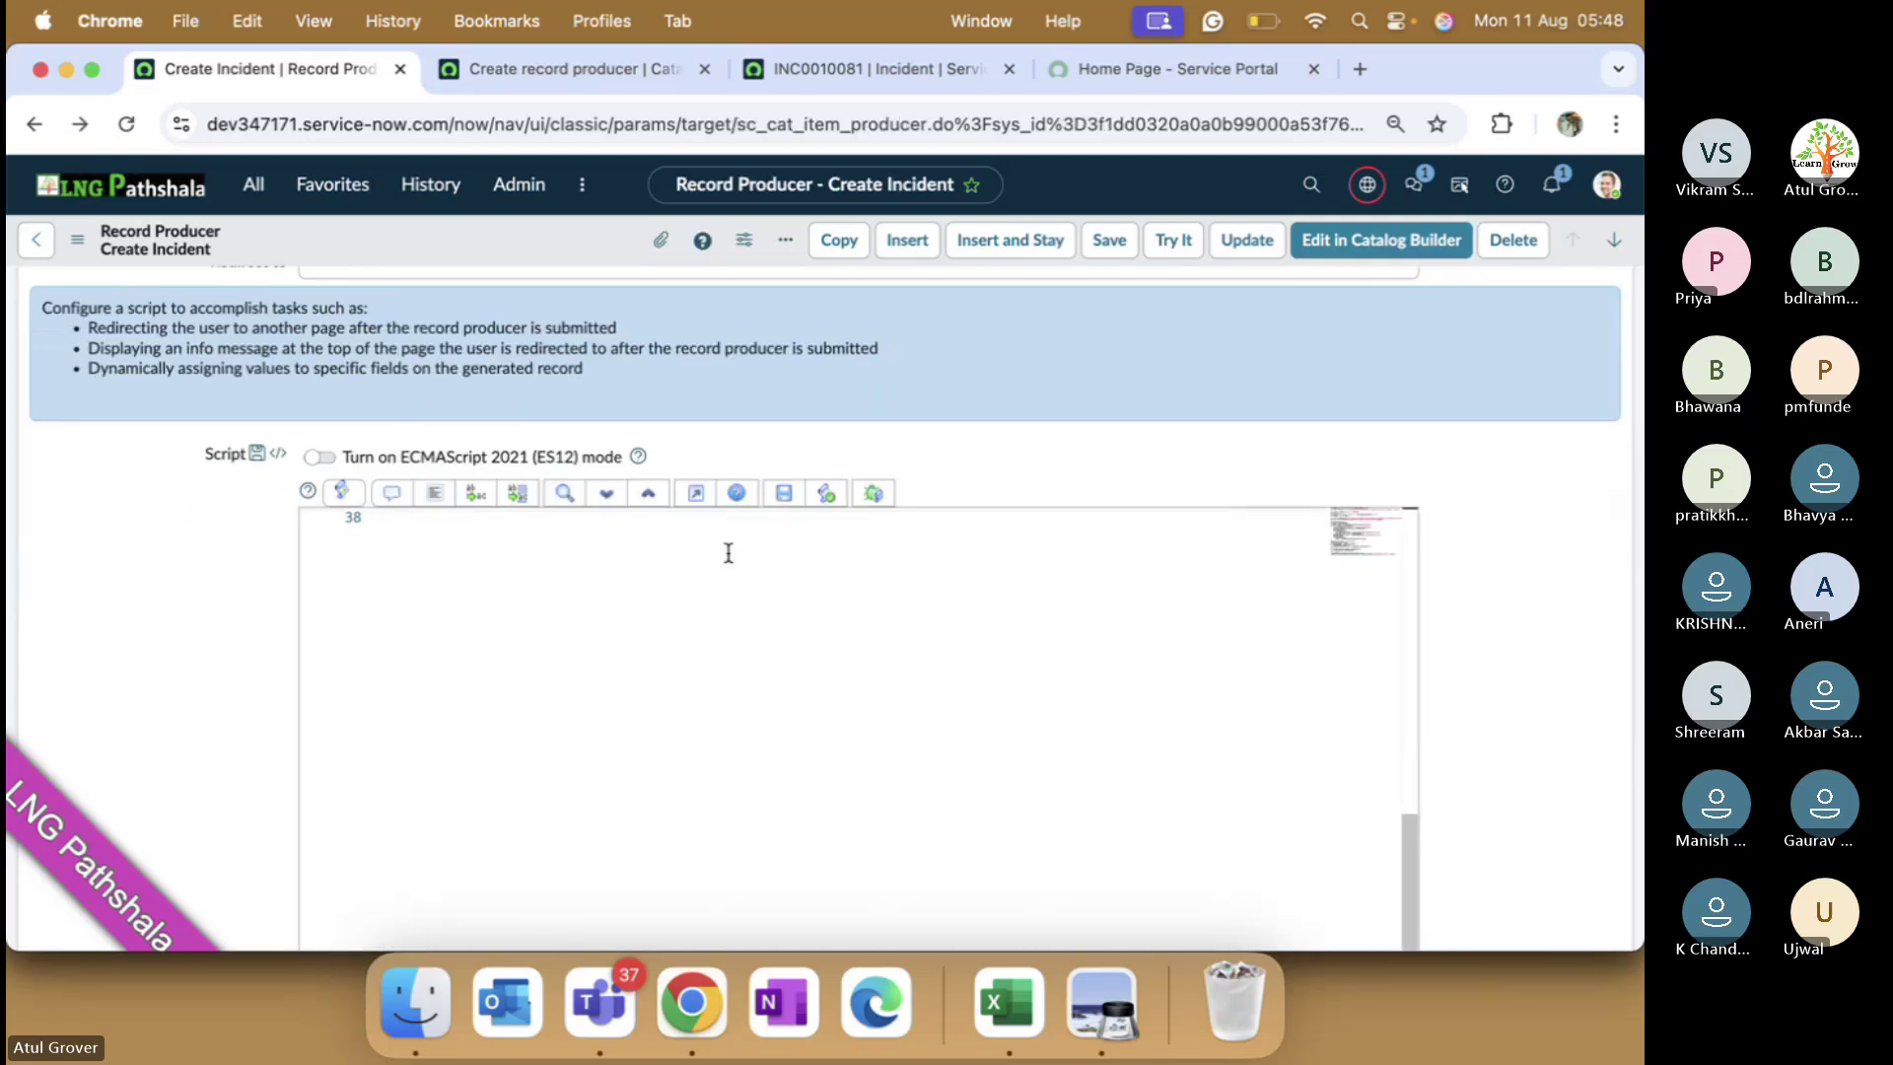
scroll(728, 553, "up", 10)
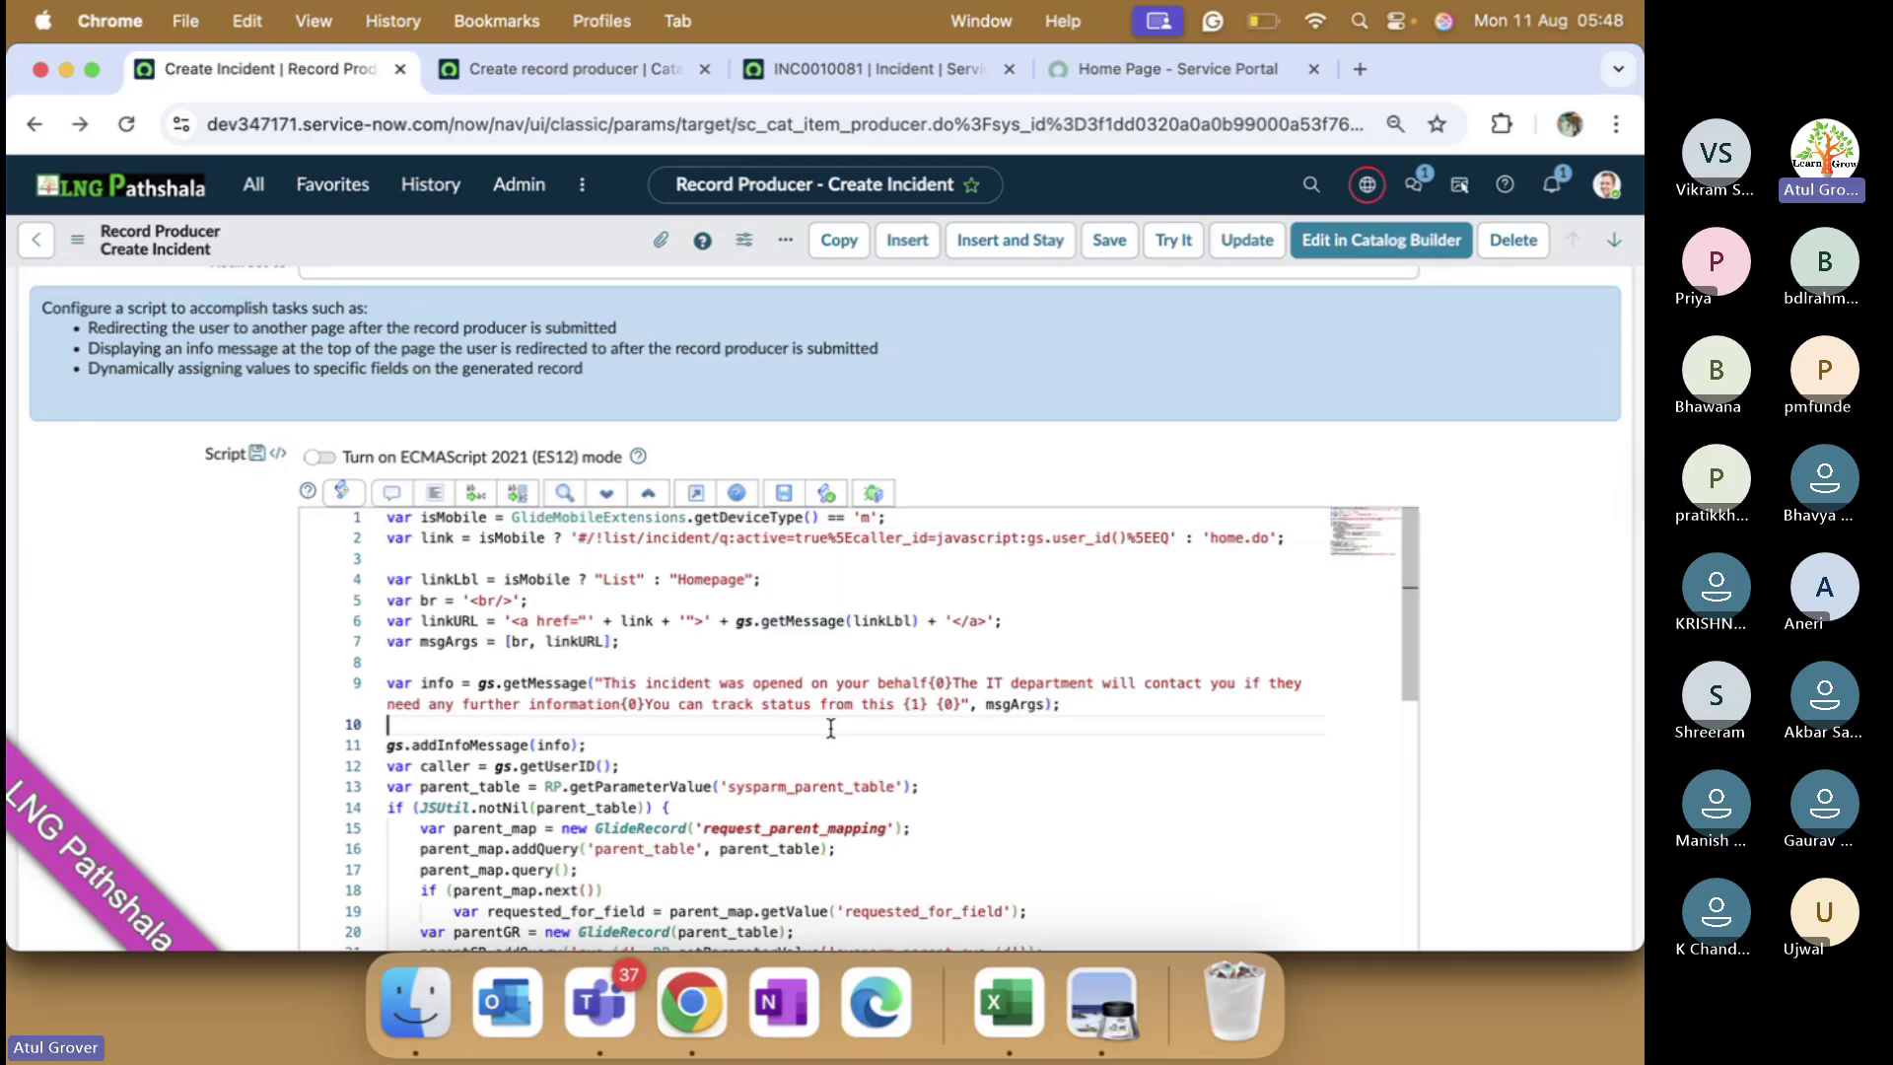
scroll(836, 708, "down", 5)
scroll(831, 727, "down", 1)
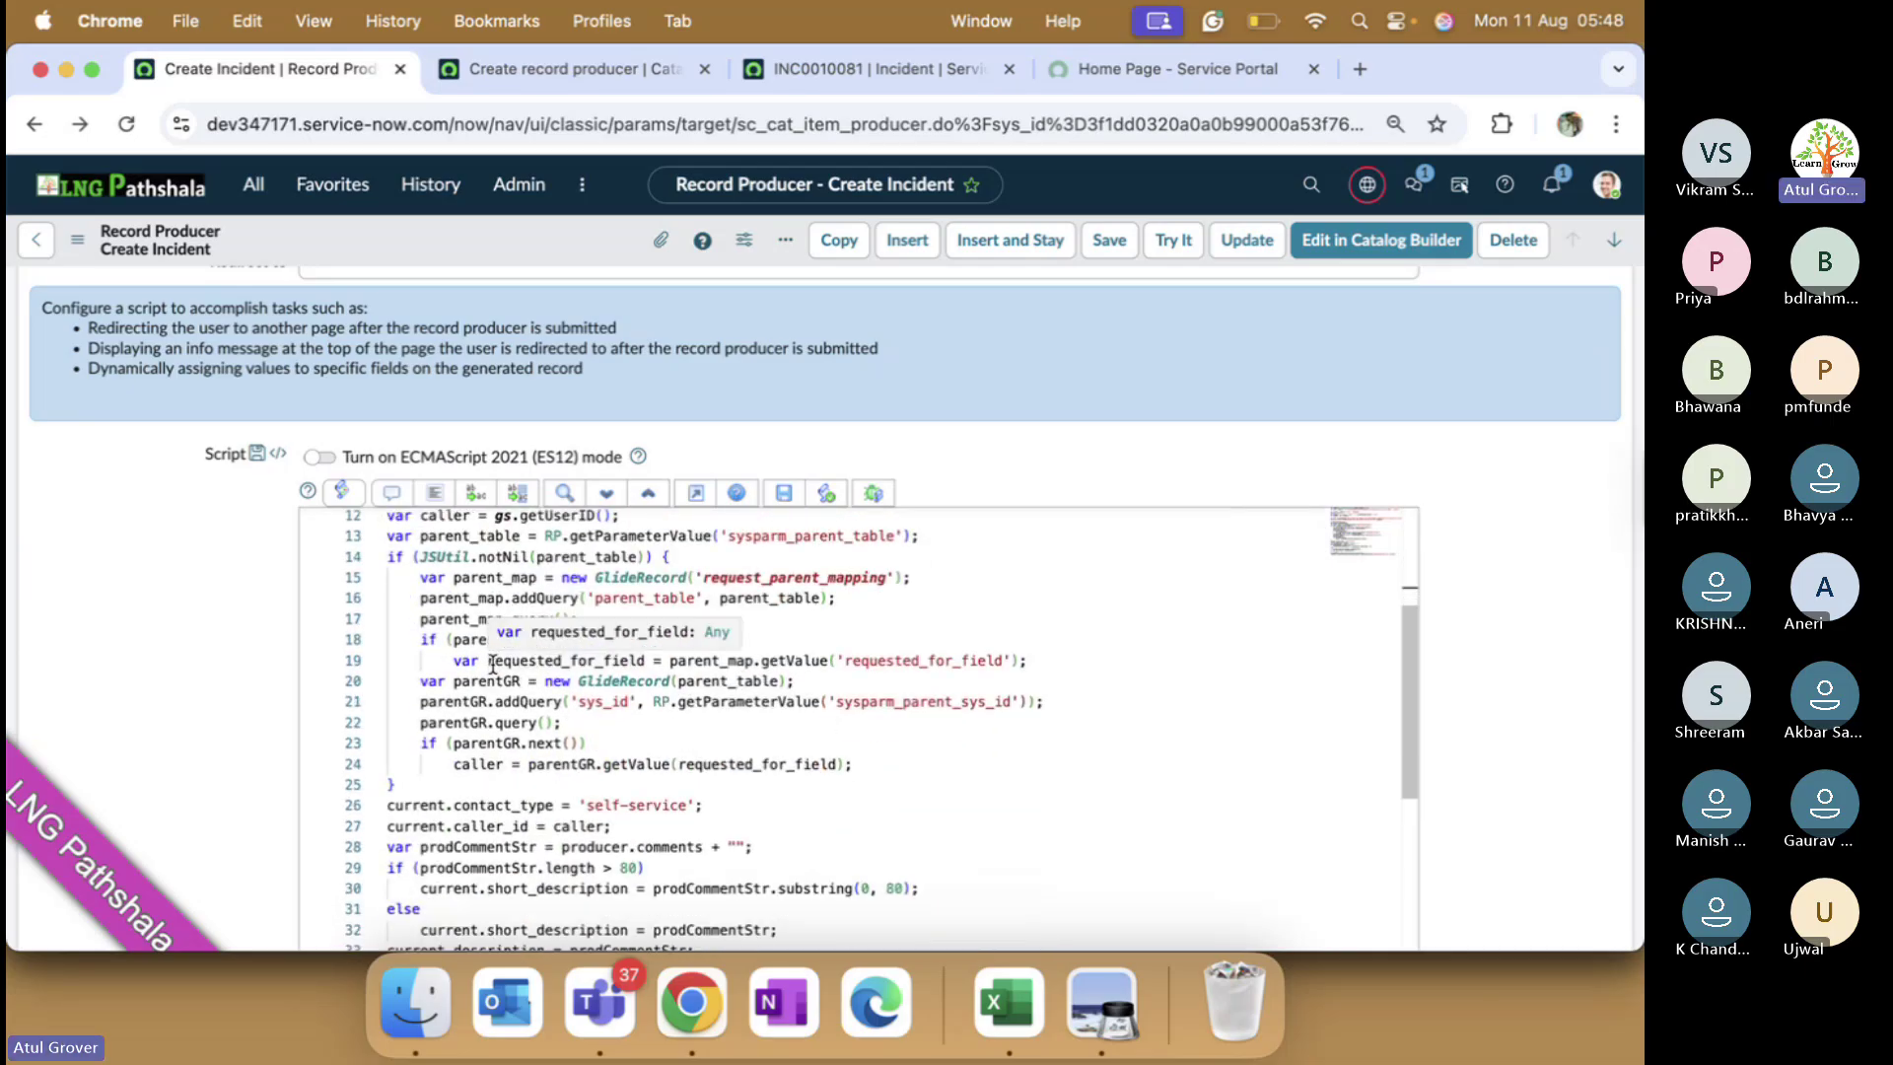
left_click_drag(490, 661, 1011, 659)
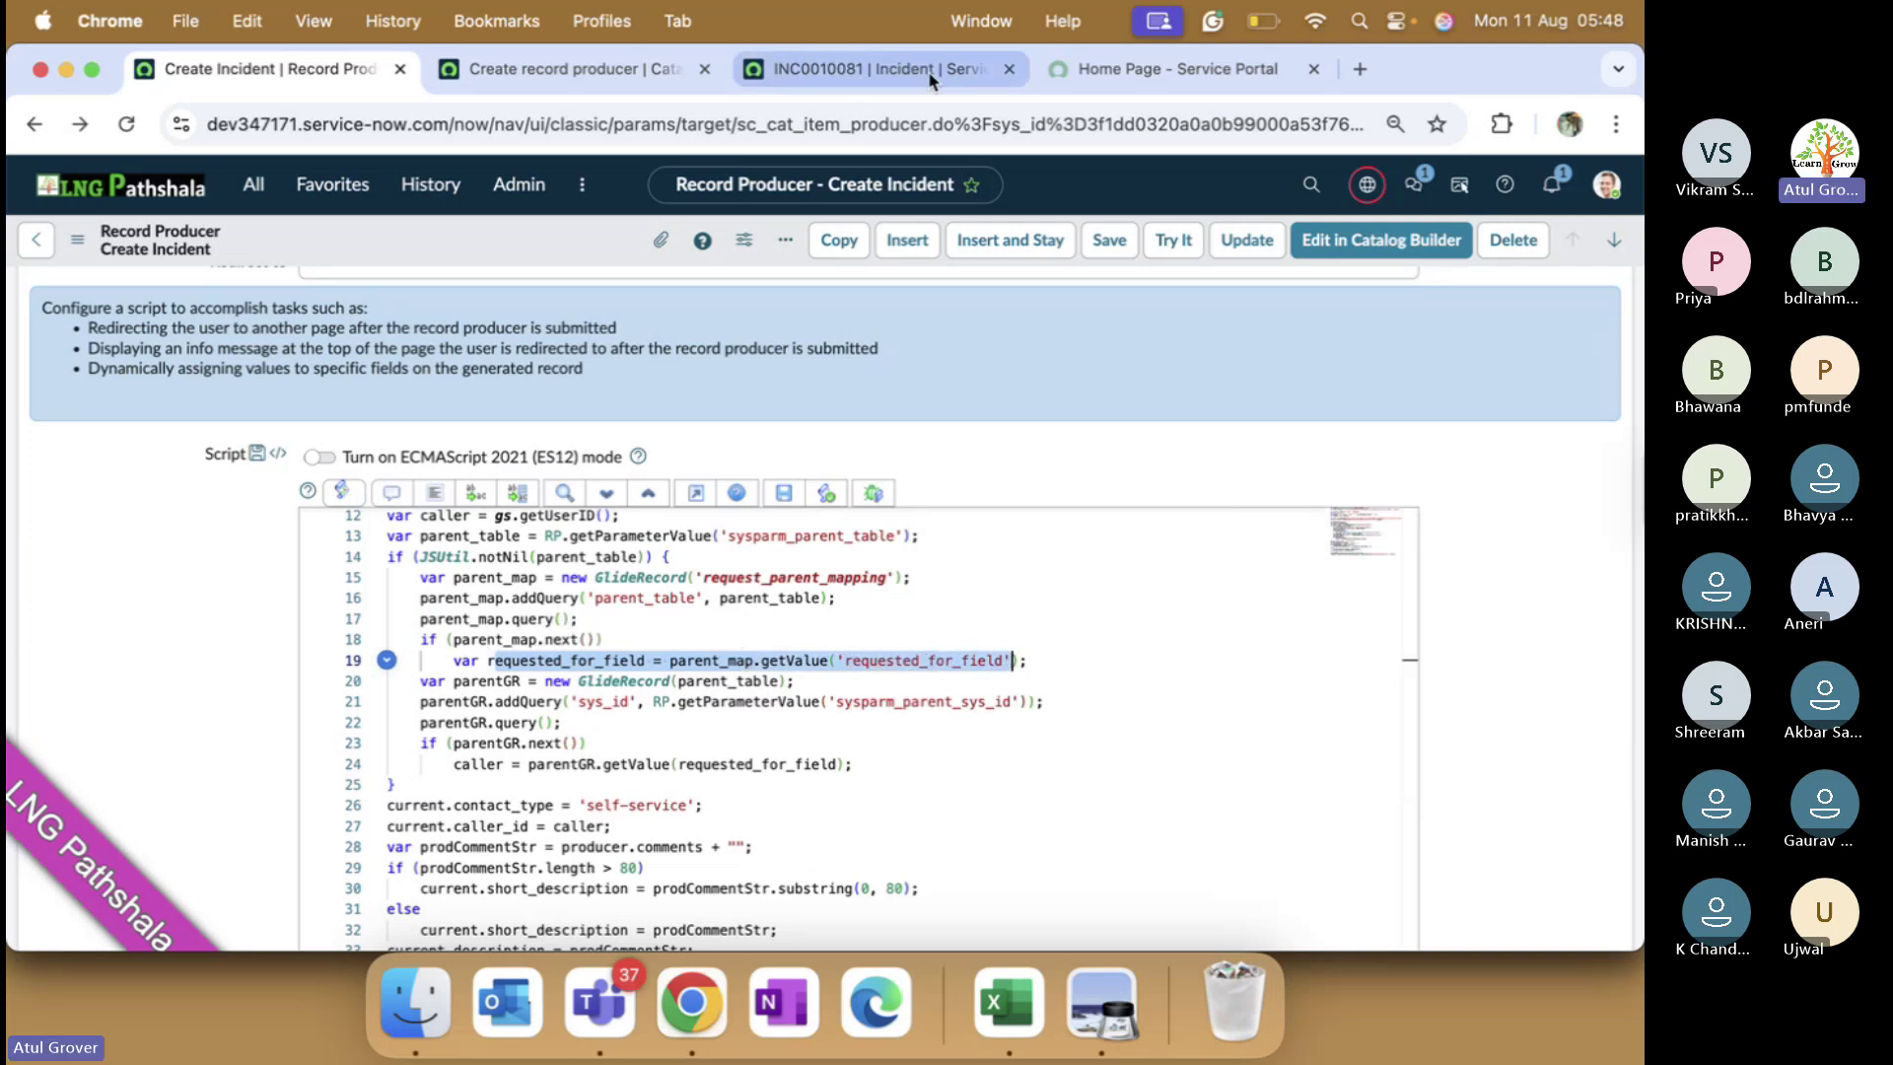
- Check the Caller on the submitted incident and examine the script lines that set contact type, caller, short description and description
left_click(1153, 71)
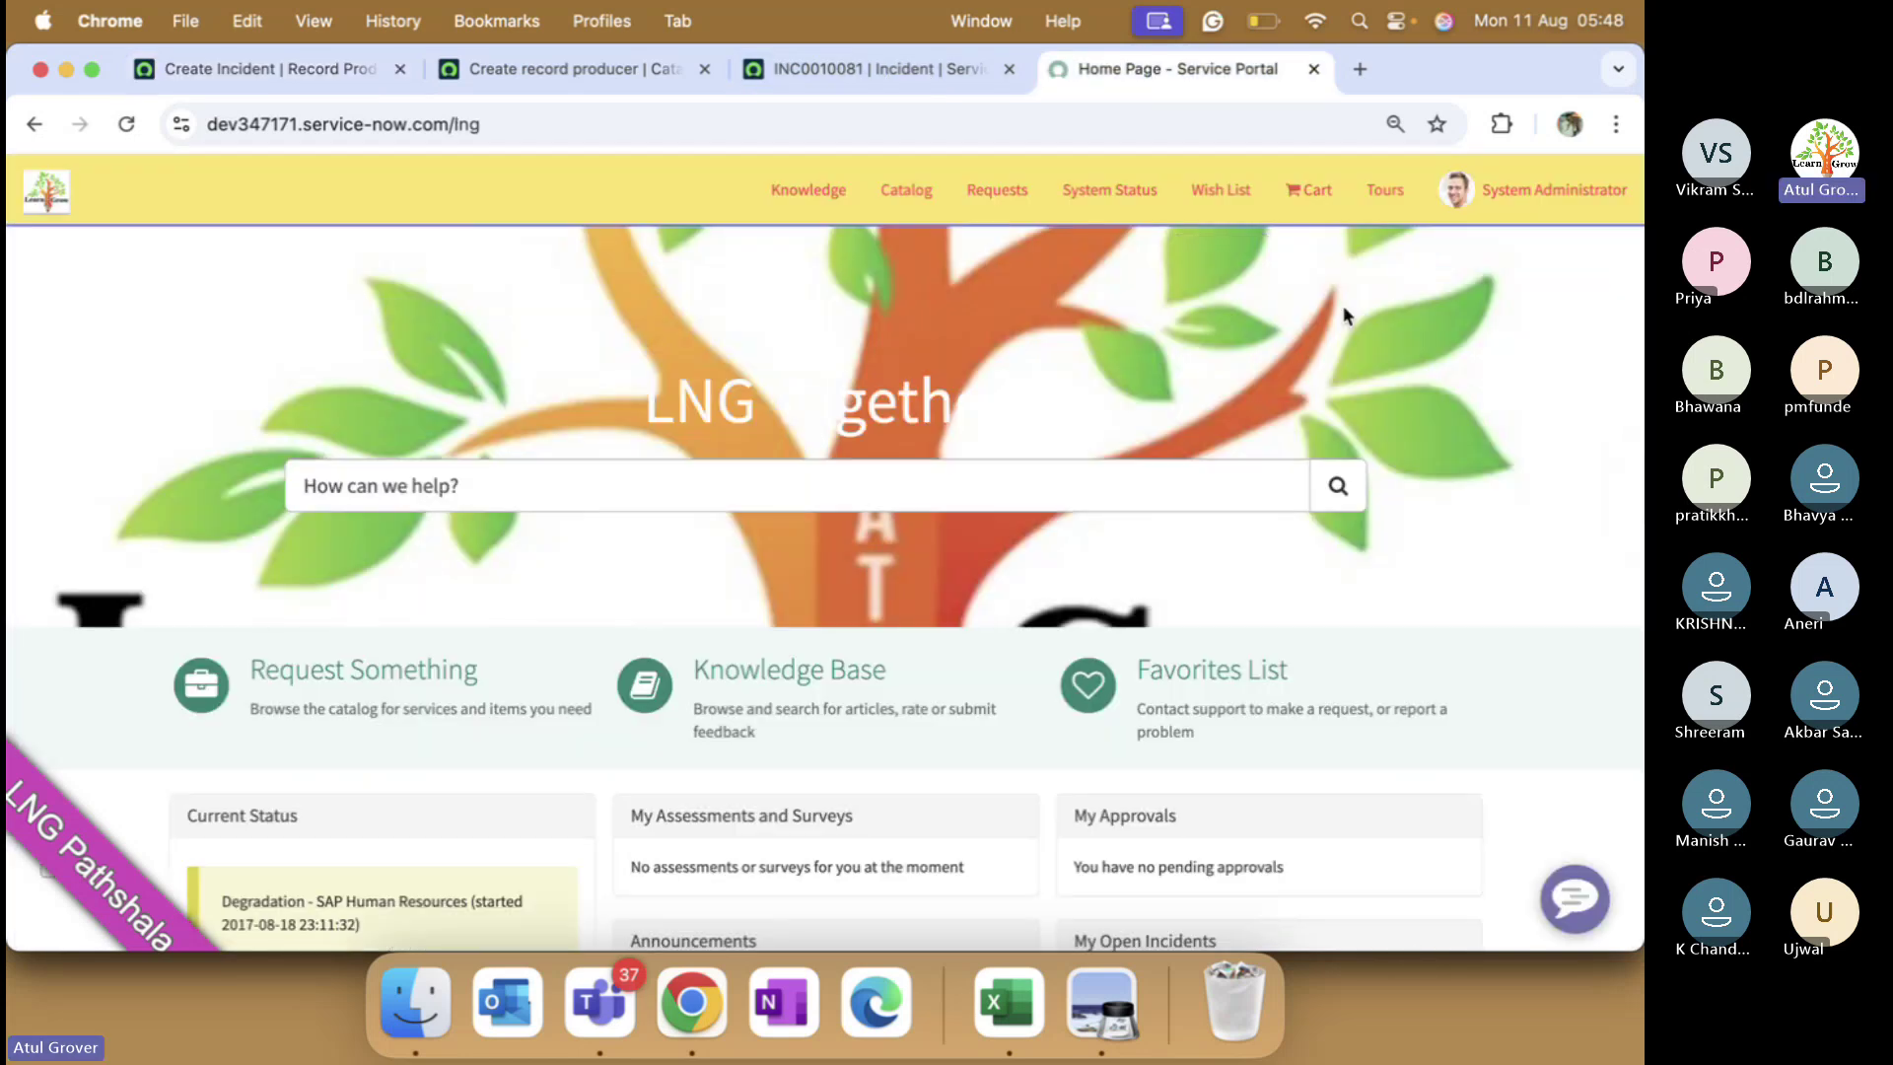
left_click(856, 71)
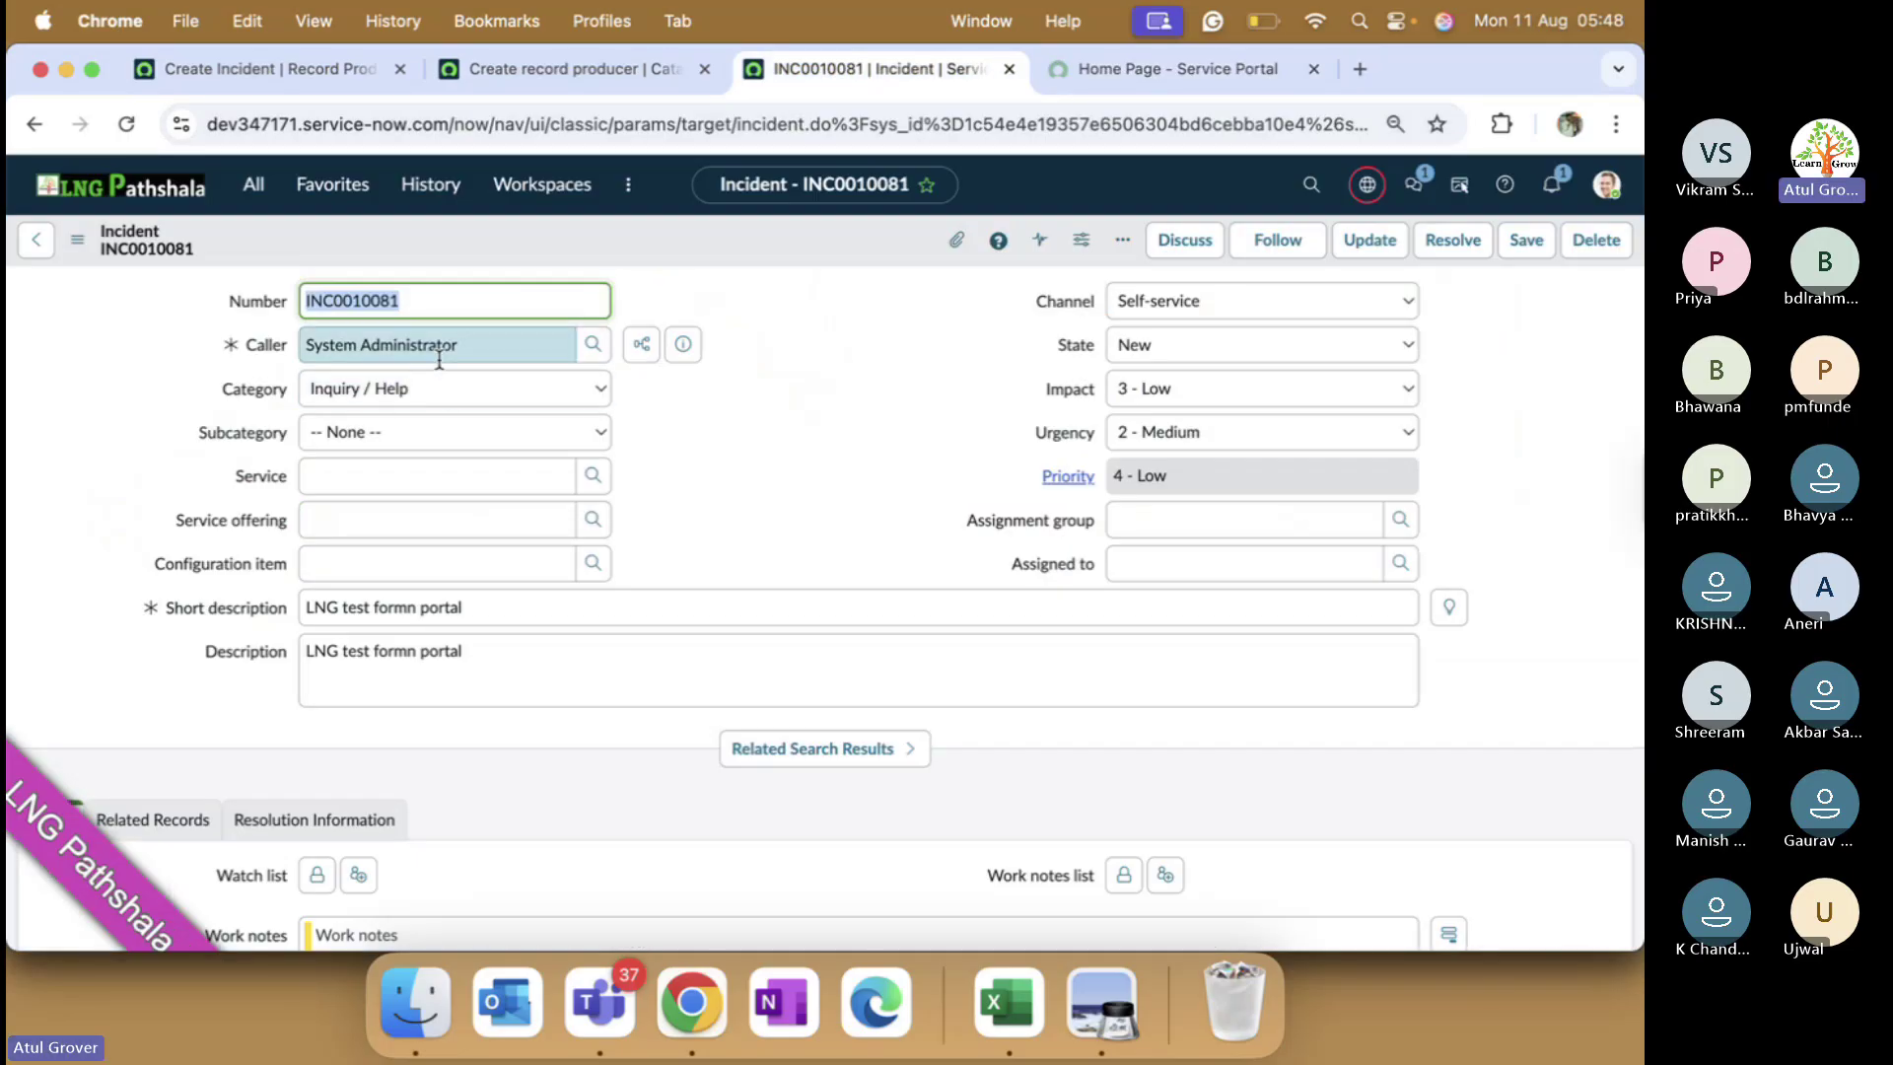
left_click(512, 76)
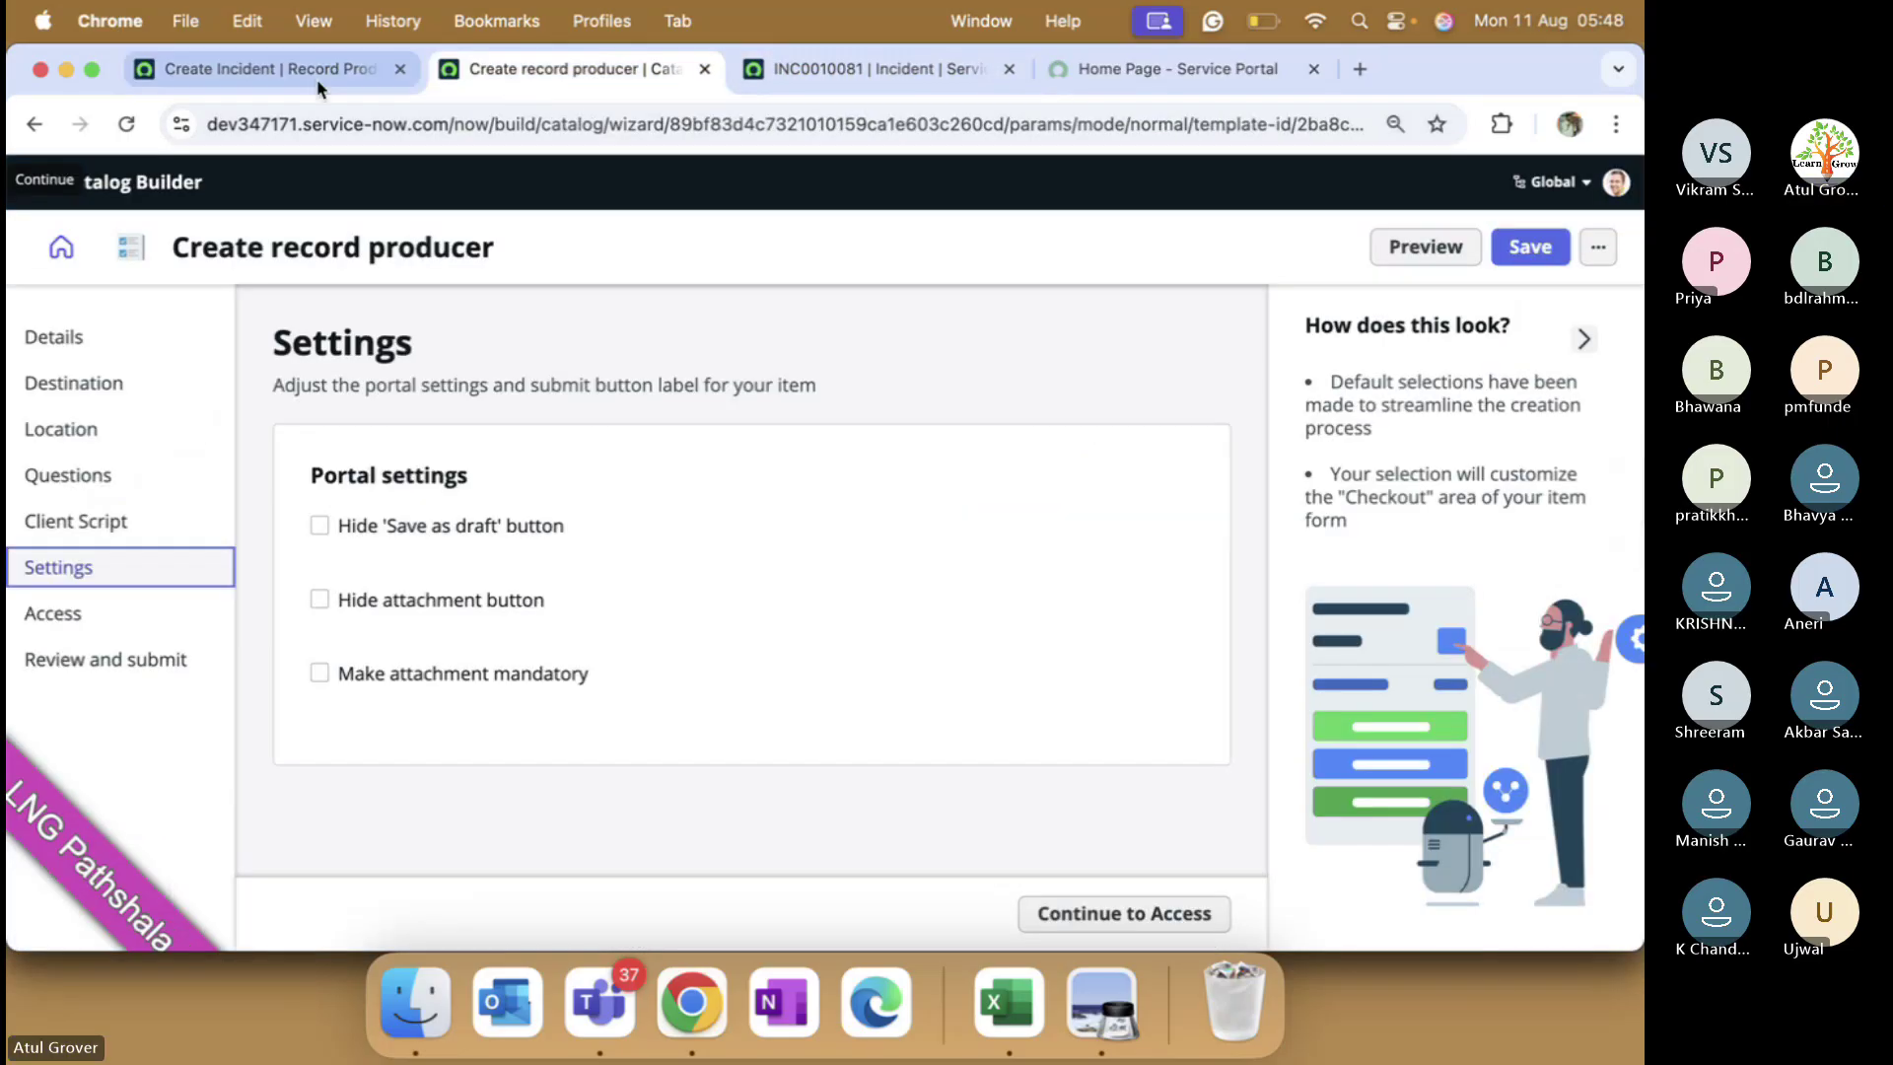
left_click(295, 74)
scroll(734, 749, "down", 2)
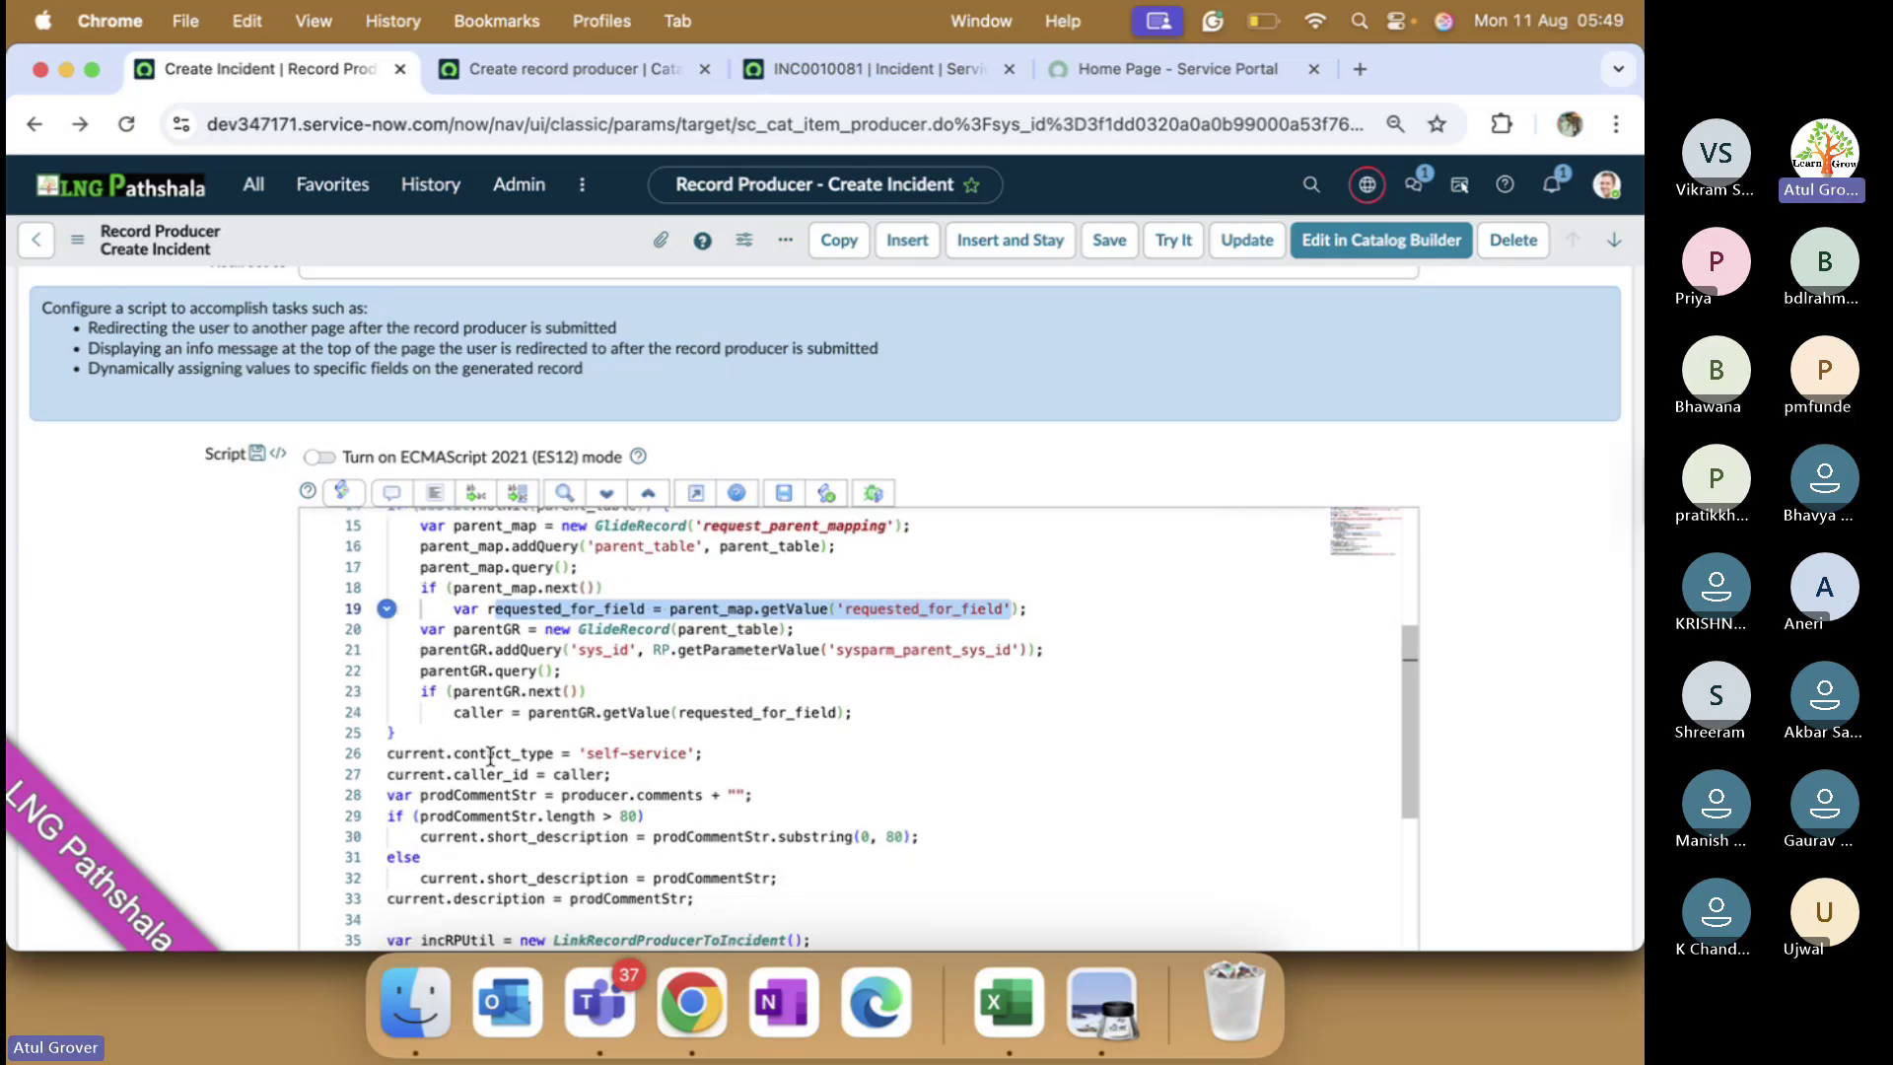
- Compare the script's contact_type assignment on line 26 with the submitted incident's Channel, and highlight caller_id on line 27
left_click_drag(453, 753, 692, 752)
left_click(852, 71)
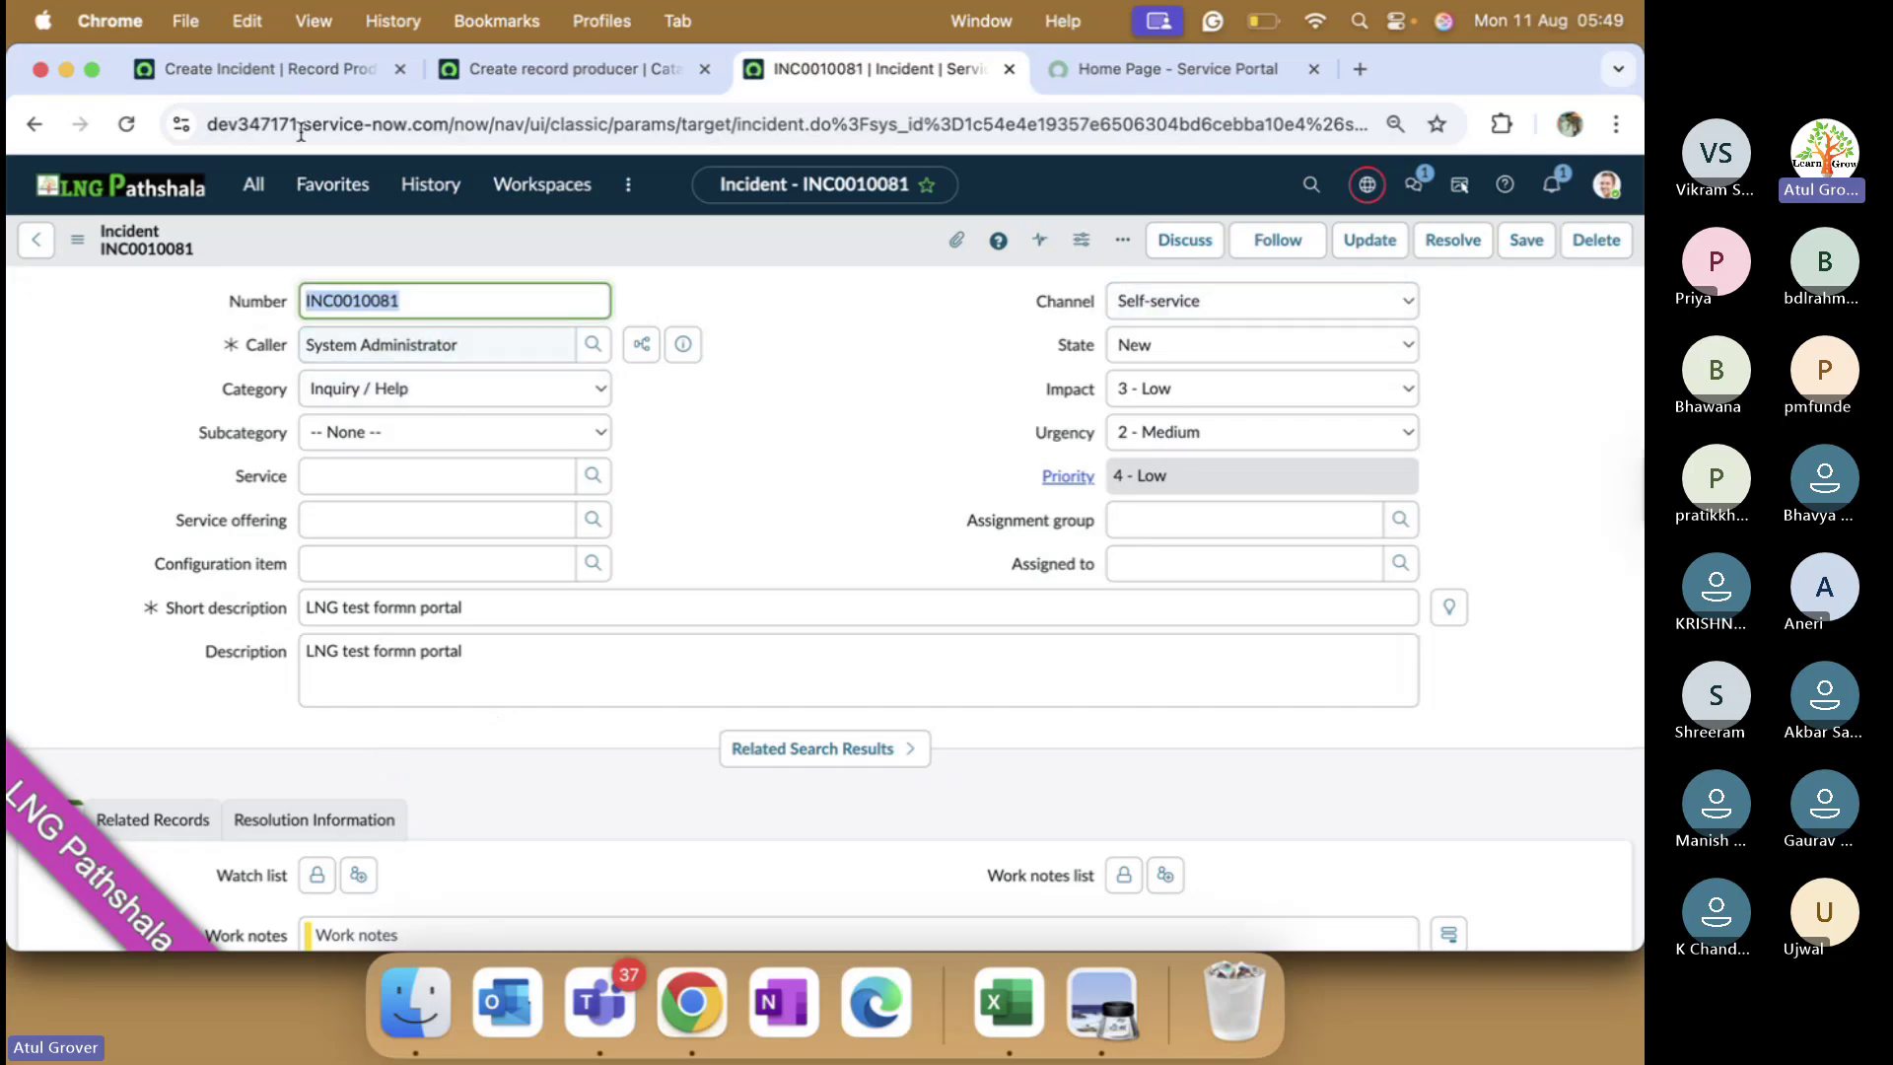
left_click(284, 71)
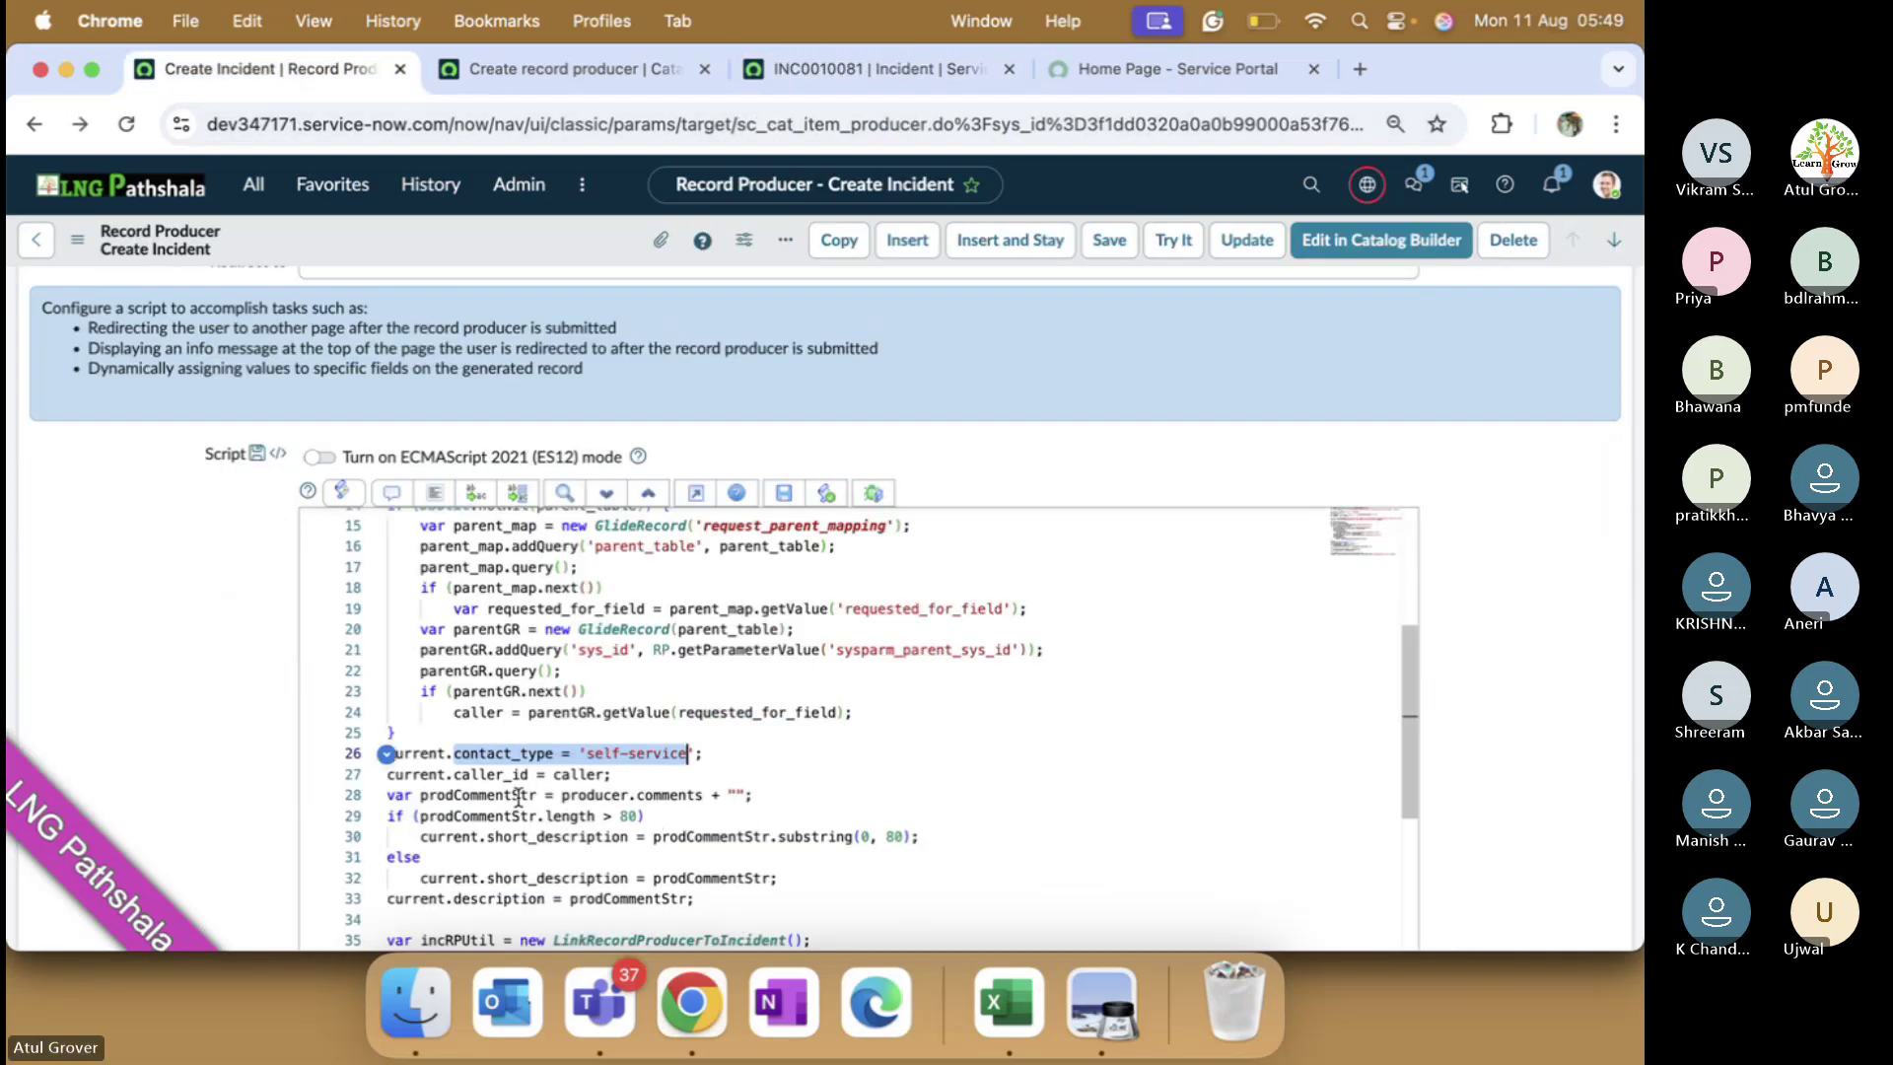
left_click_drag(455, 775, 529, 776)
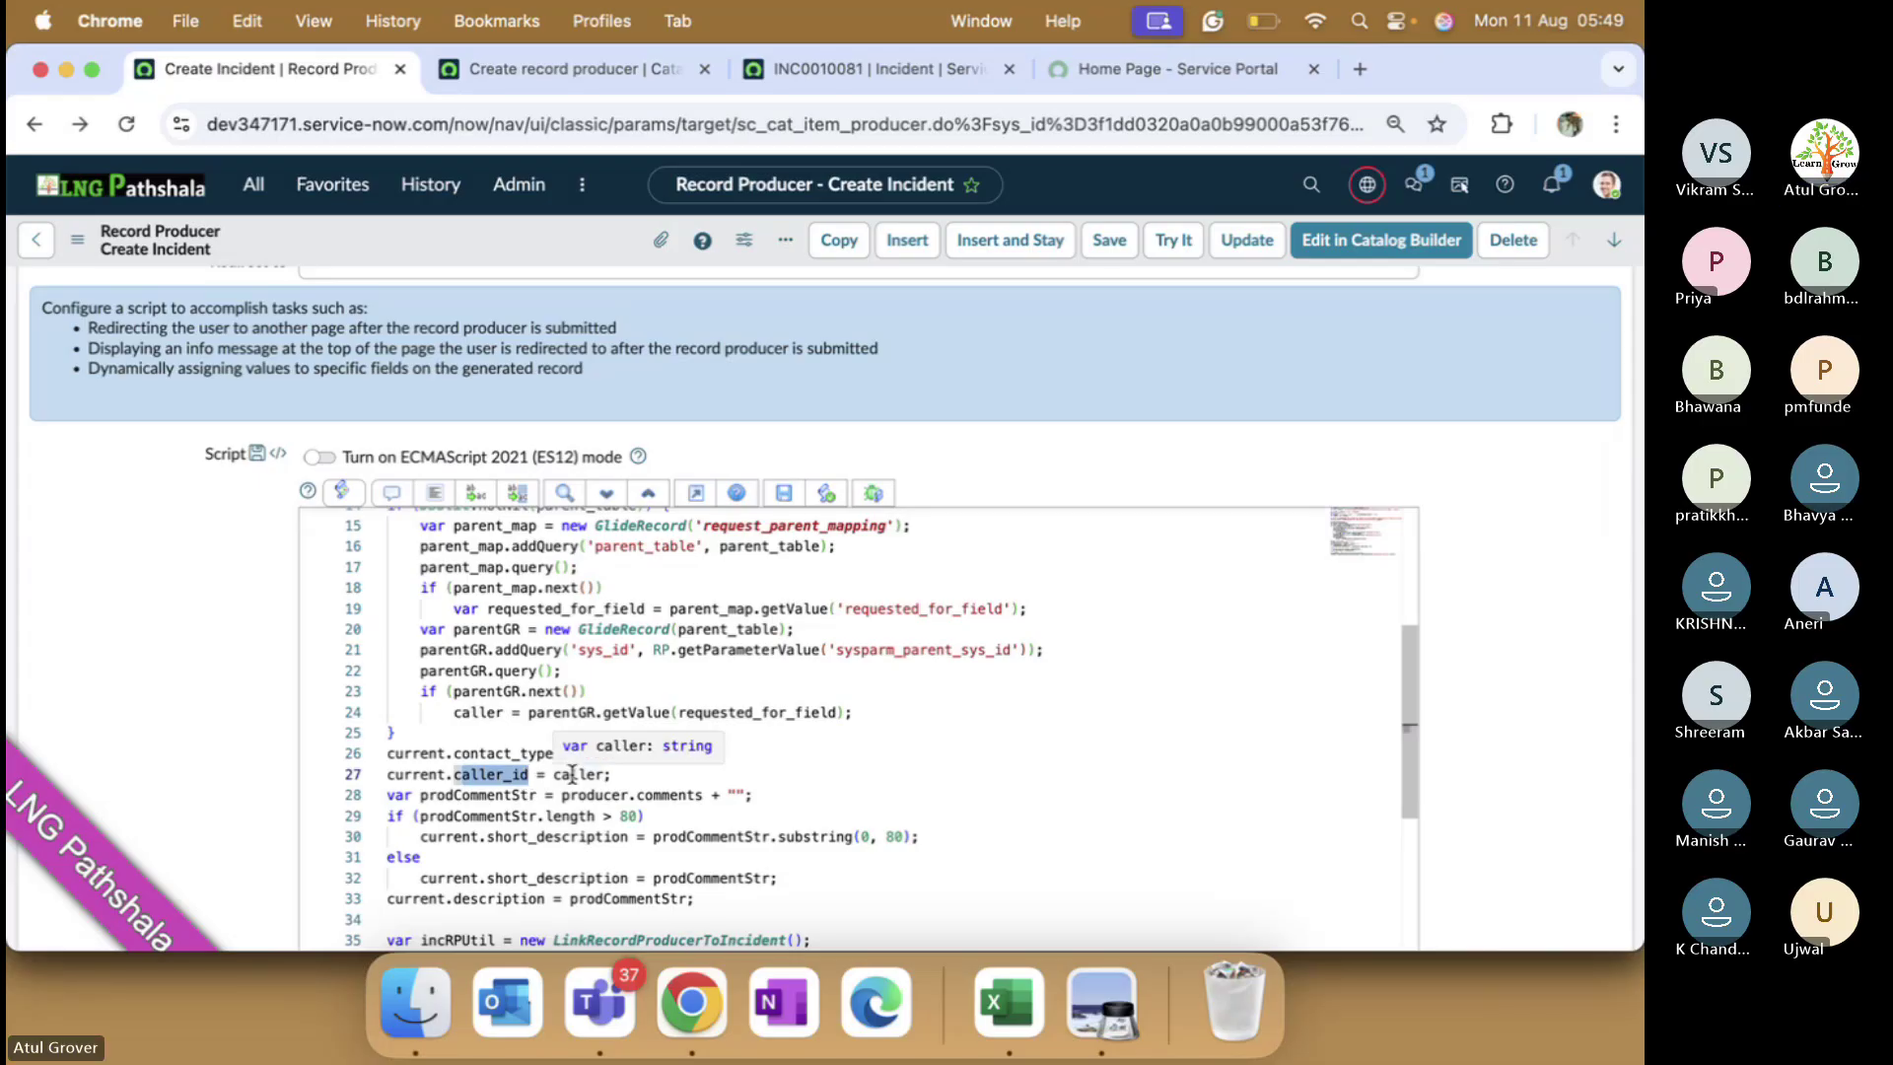
- Review the Create Incident script from the user ID and message lines through to the parent incident linking code
scroll(716, 847, "down", 2)
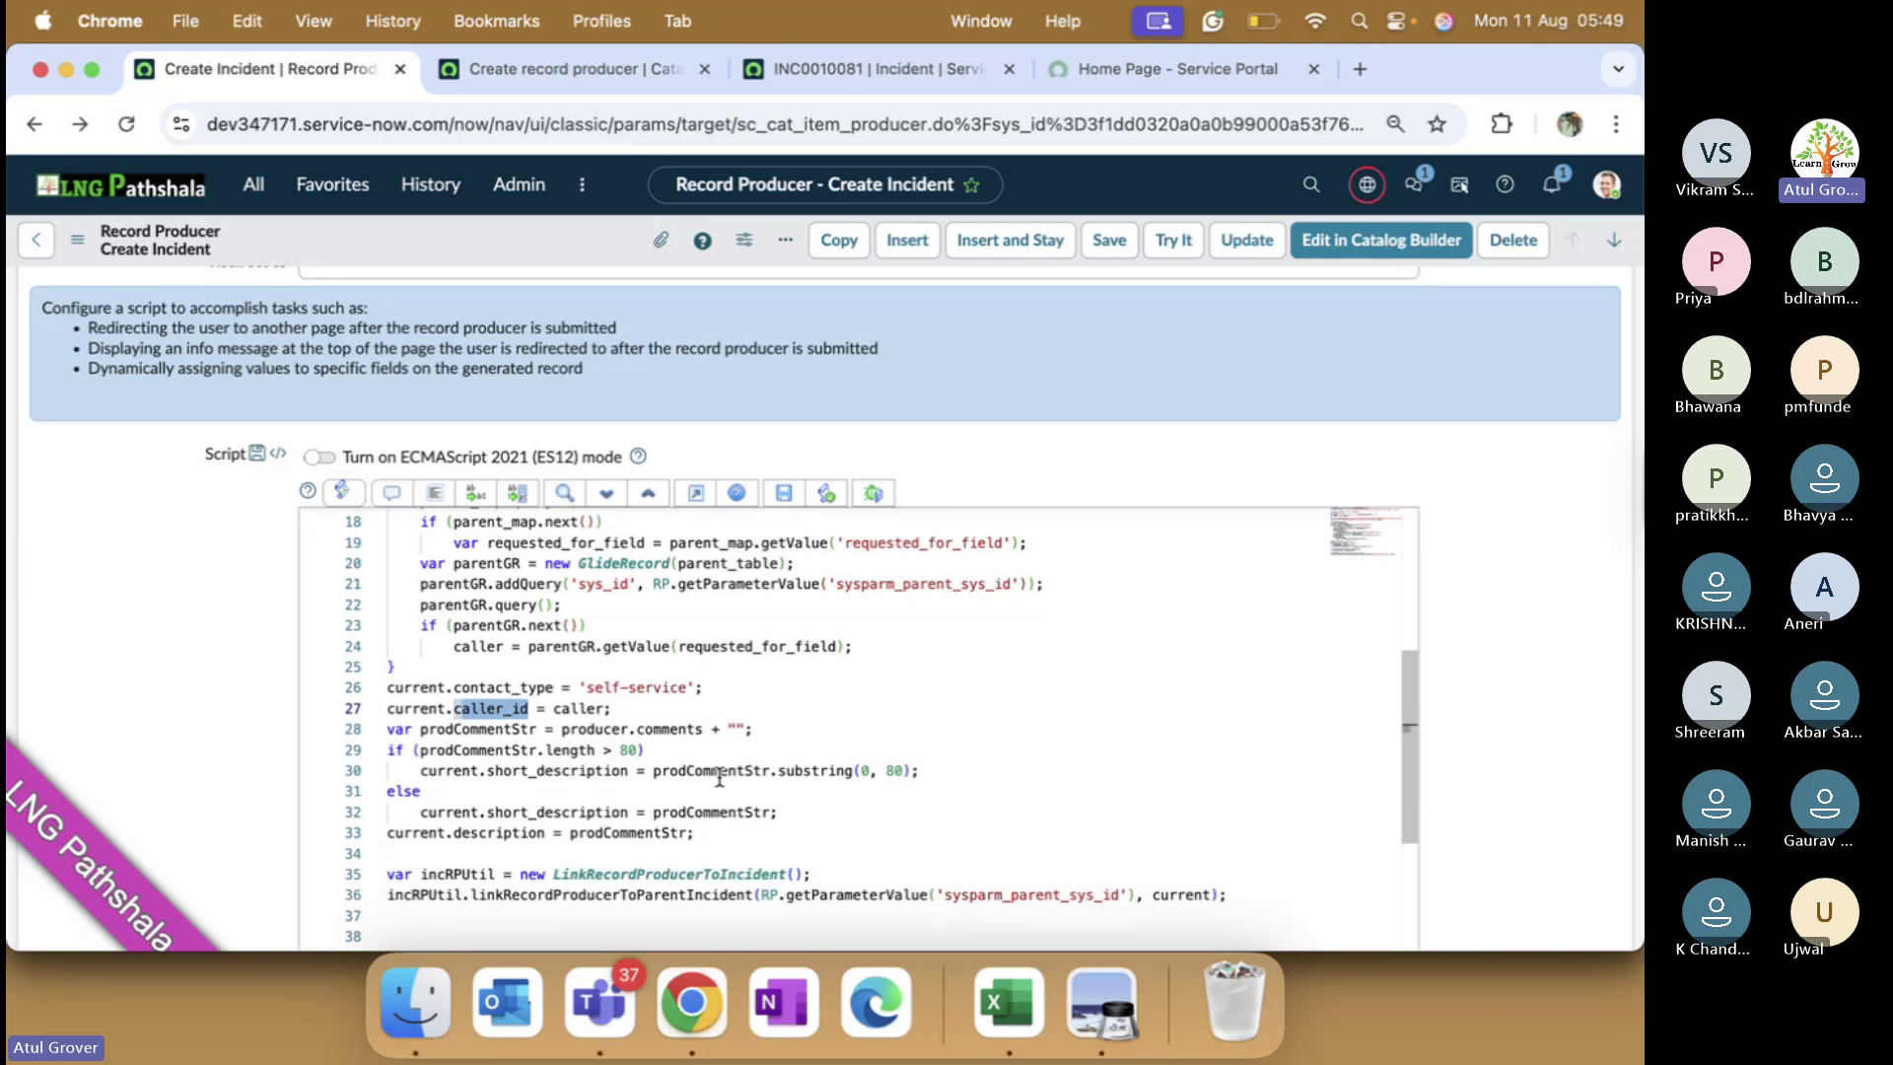
scroll(690, 774, "down", 2)
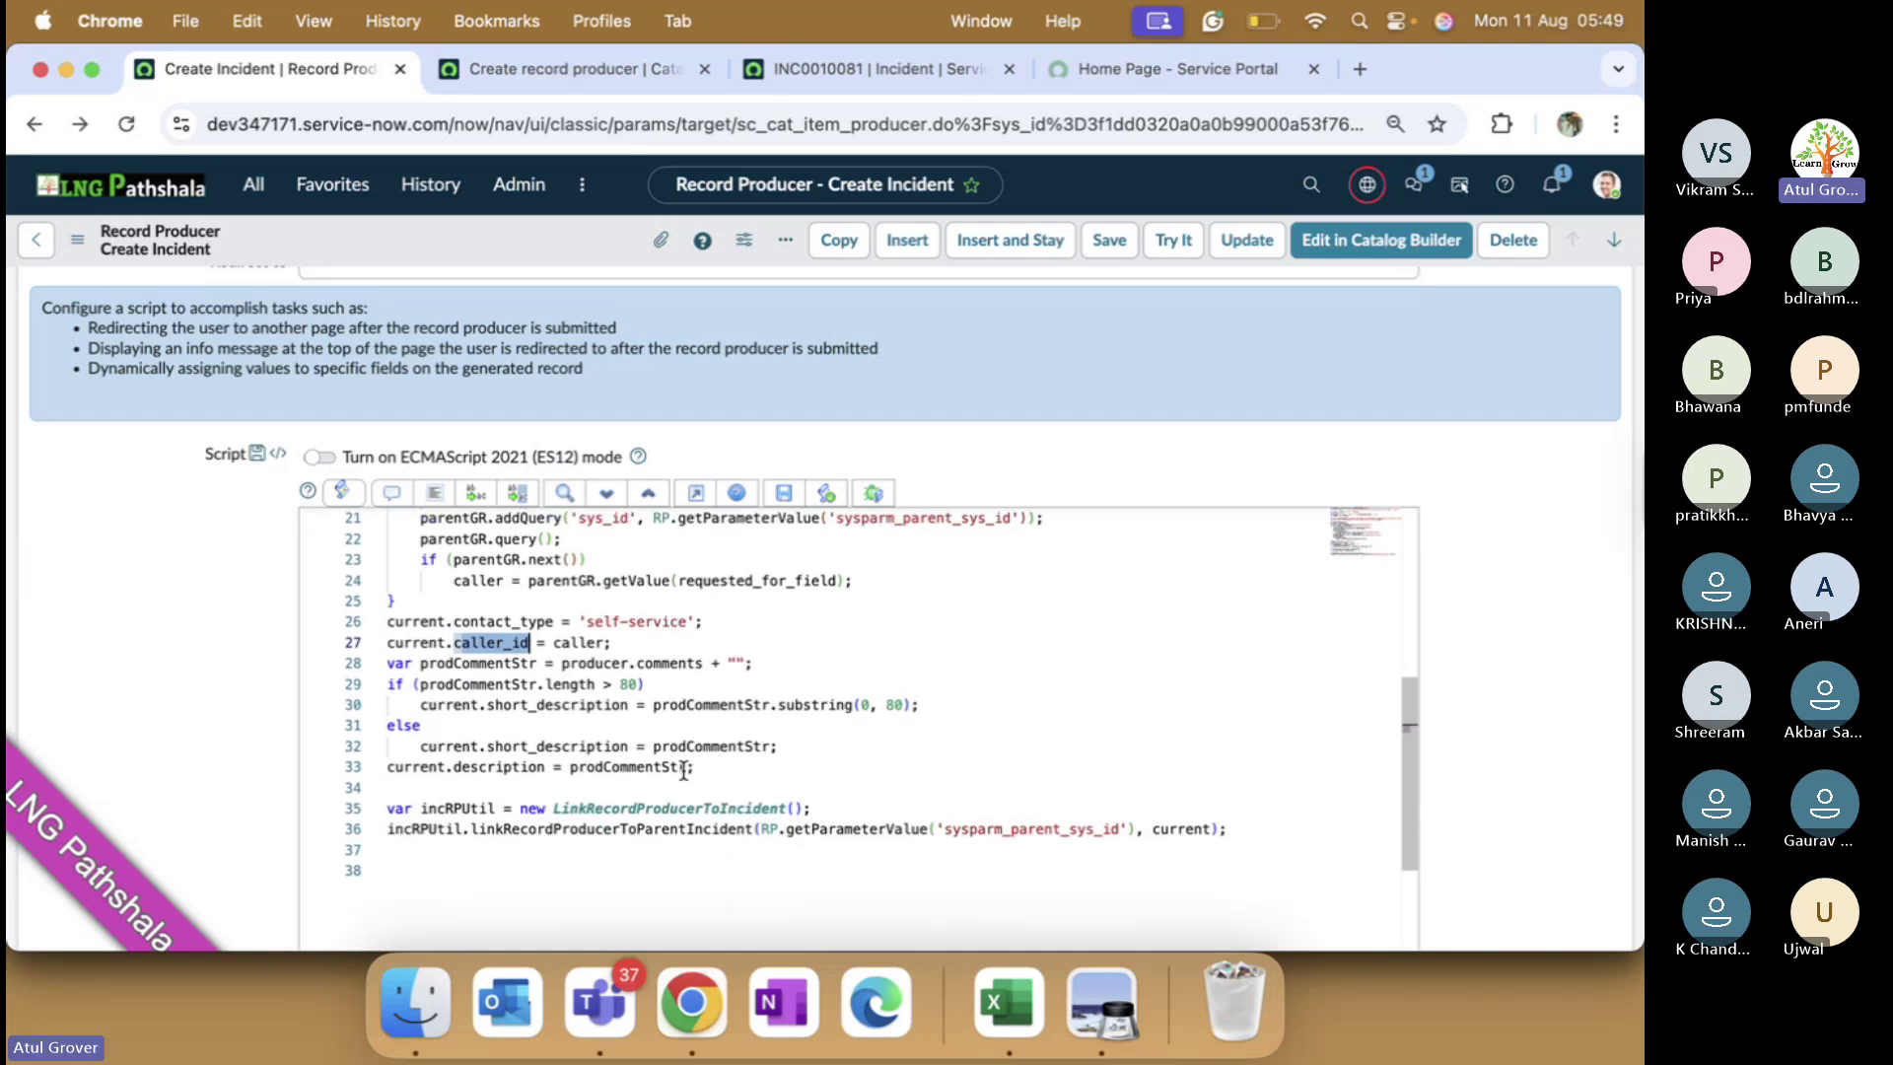
scroll(683, 770, "up", 3)
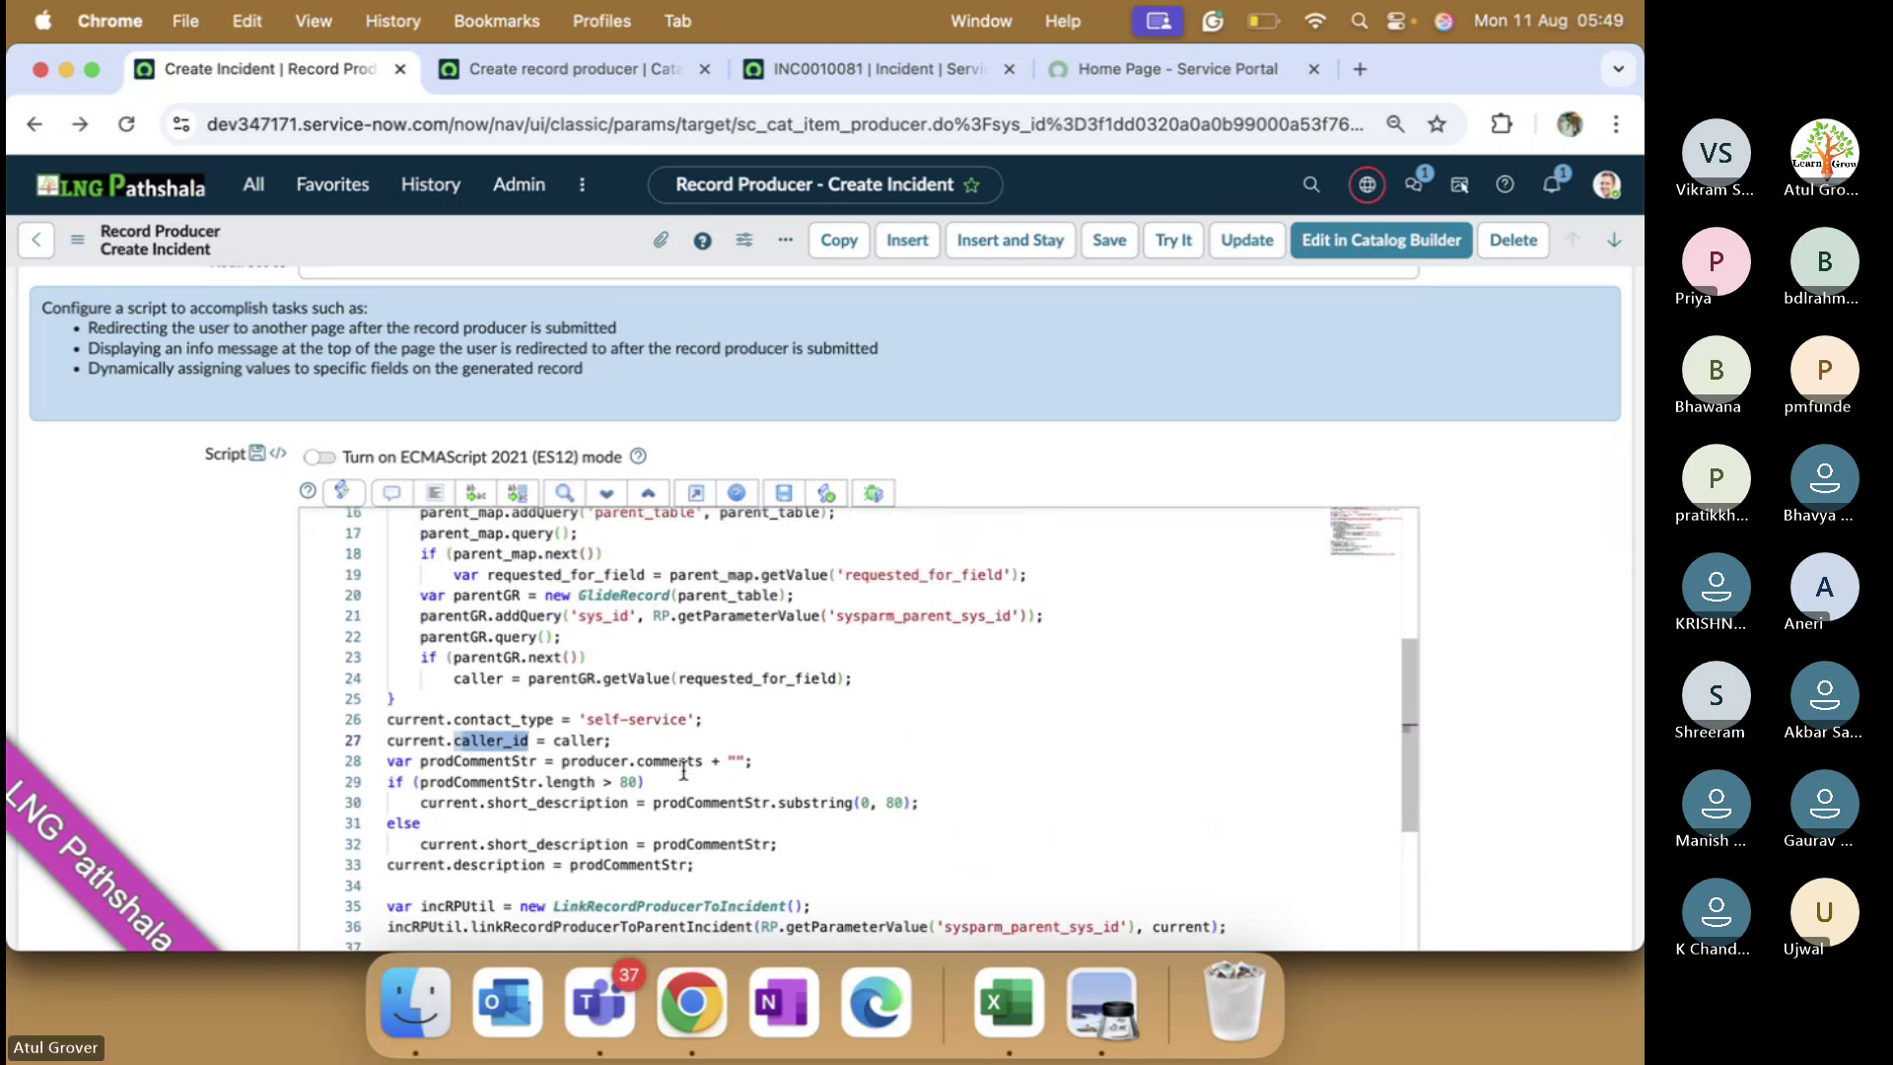
scroll(683, 772, "up", 4)
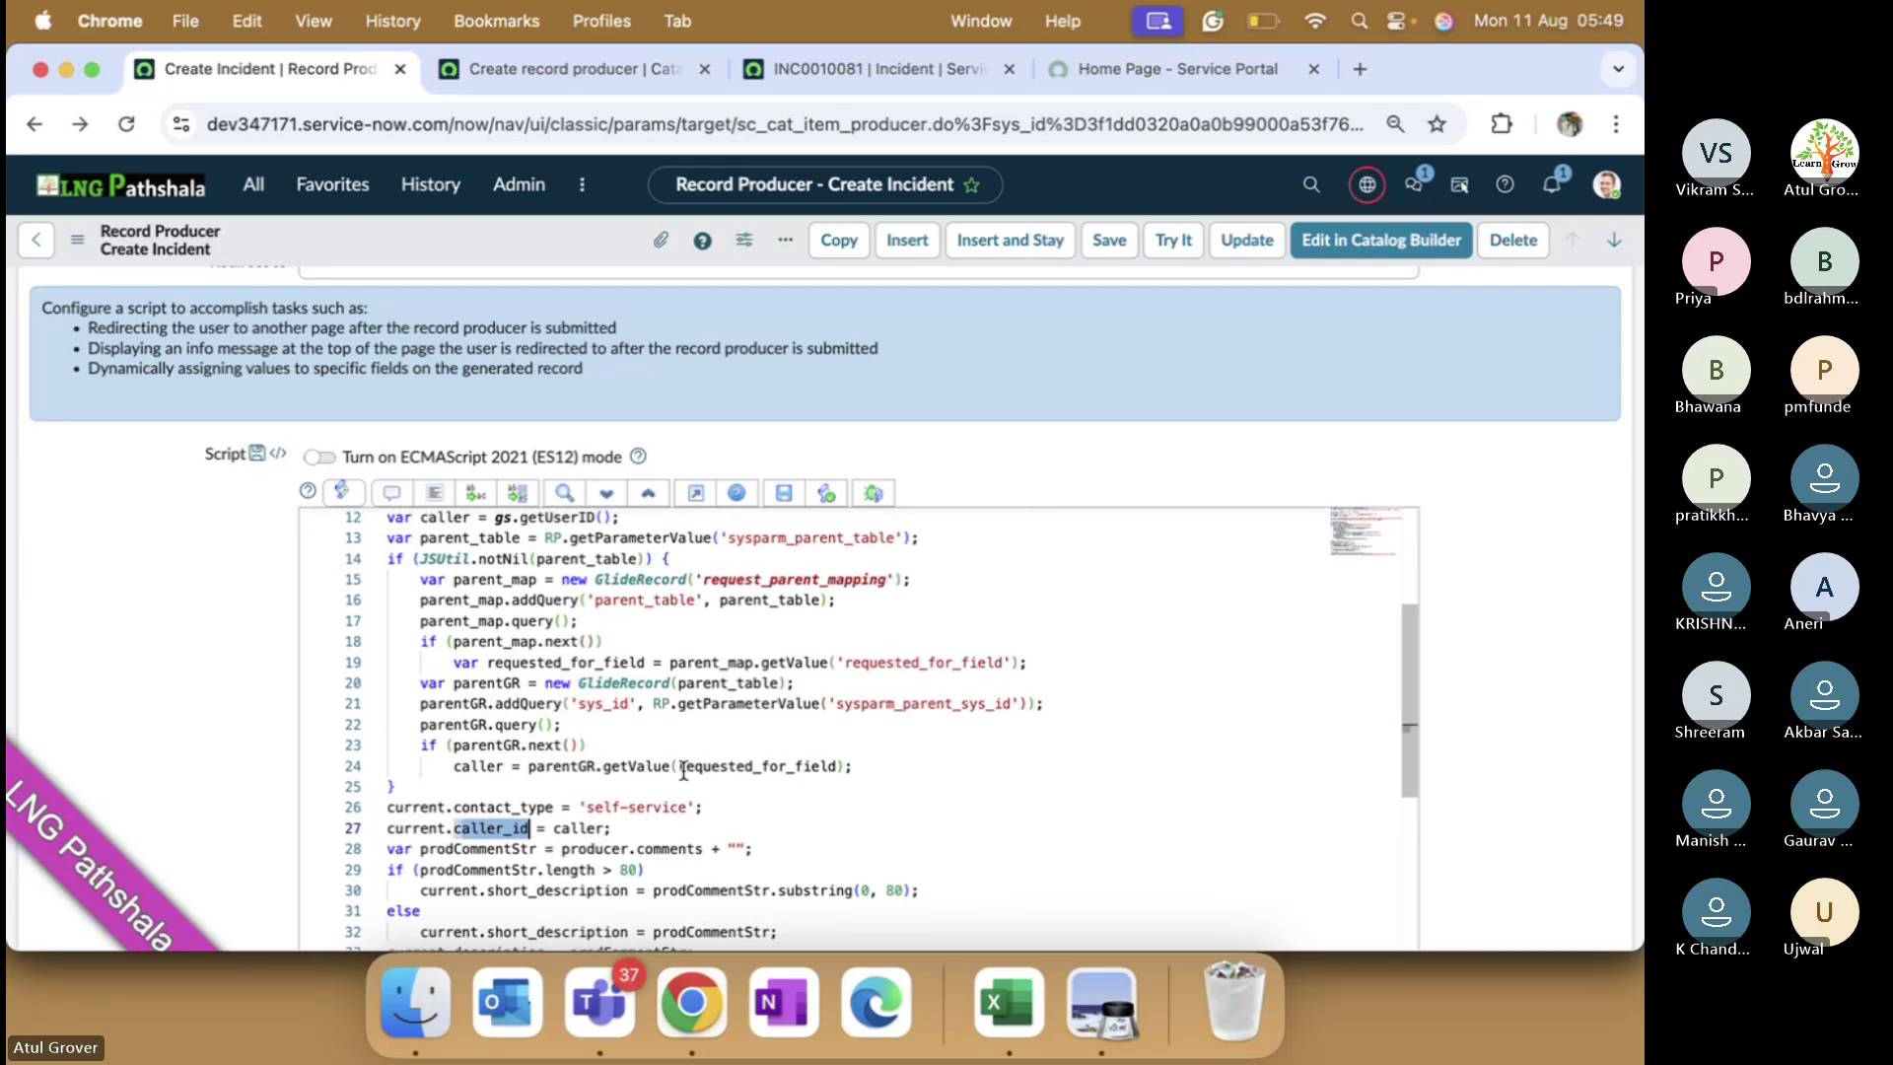
scroll(684, 772, "up", 5)
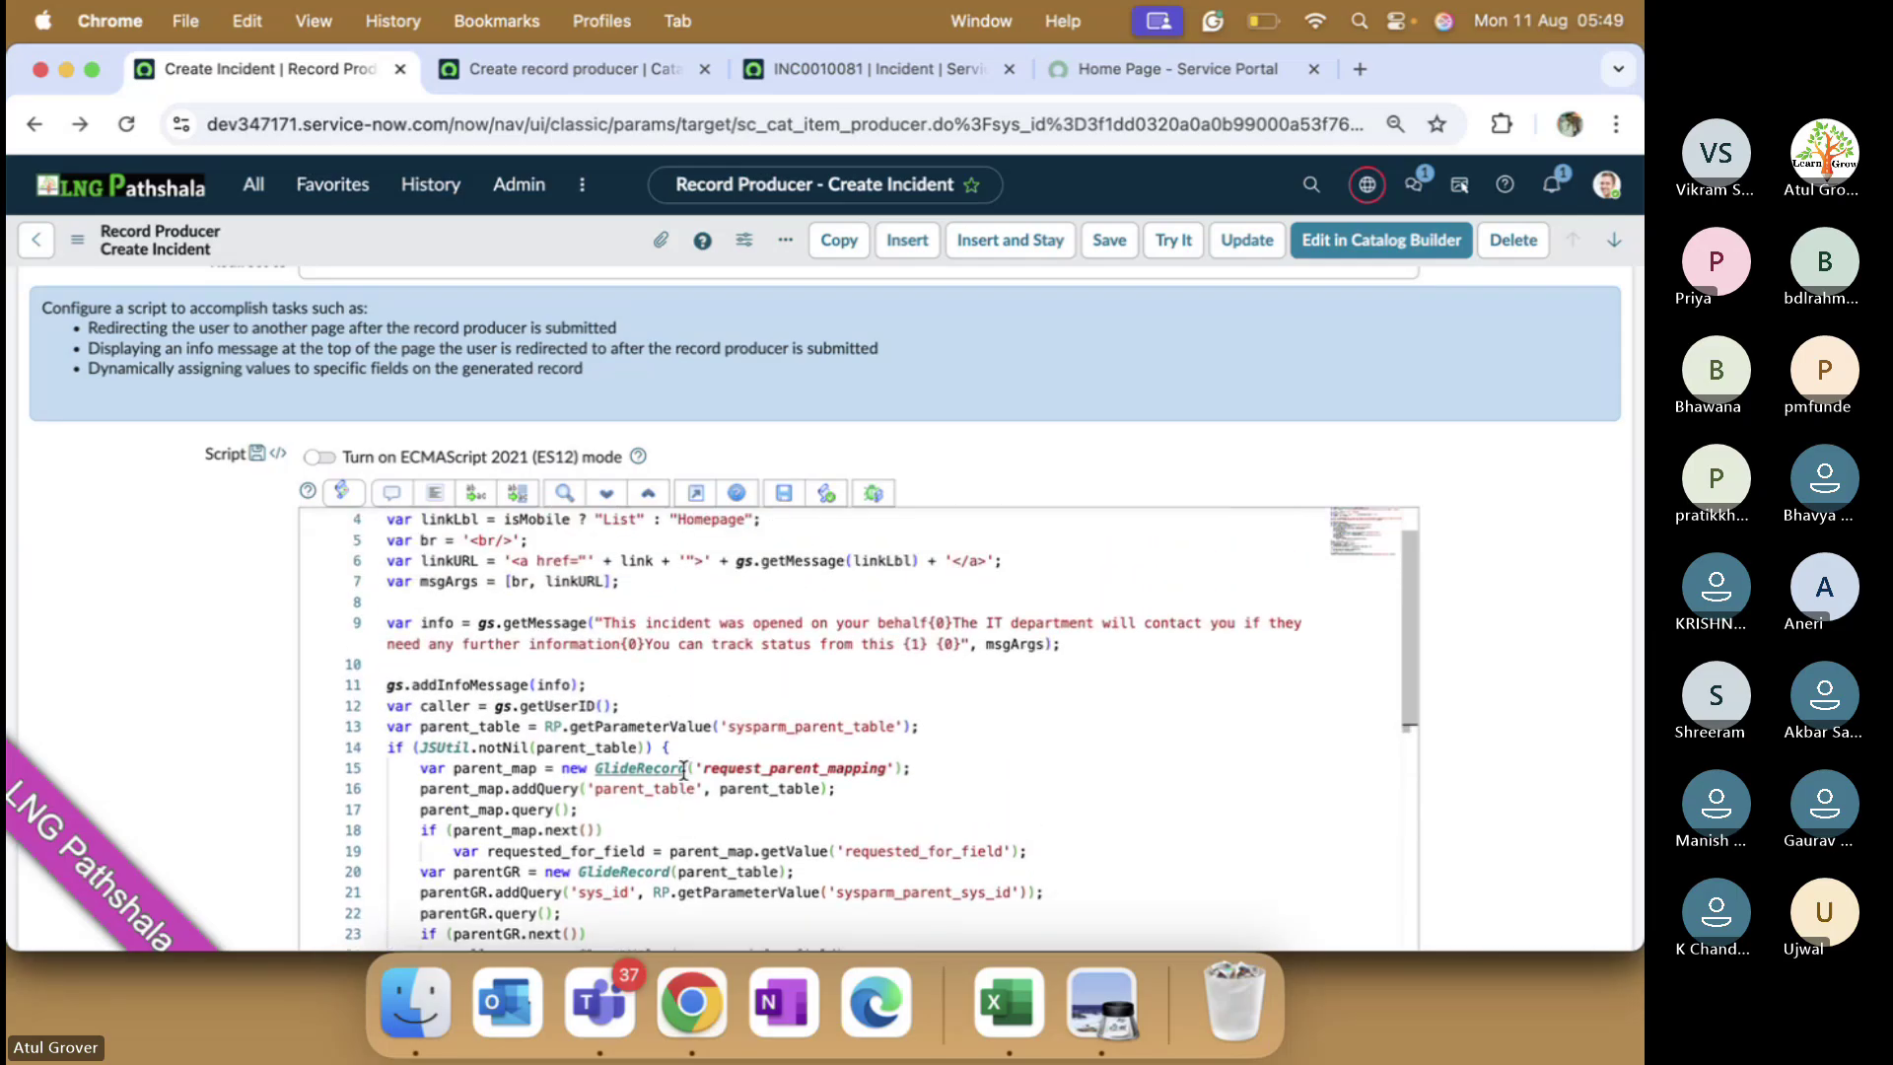
scroll(684, 770, "up", 1)
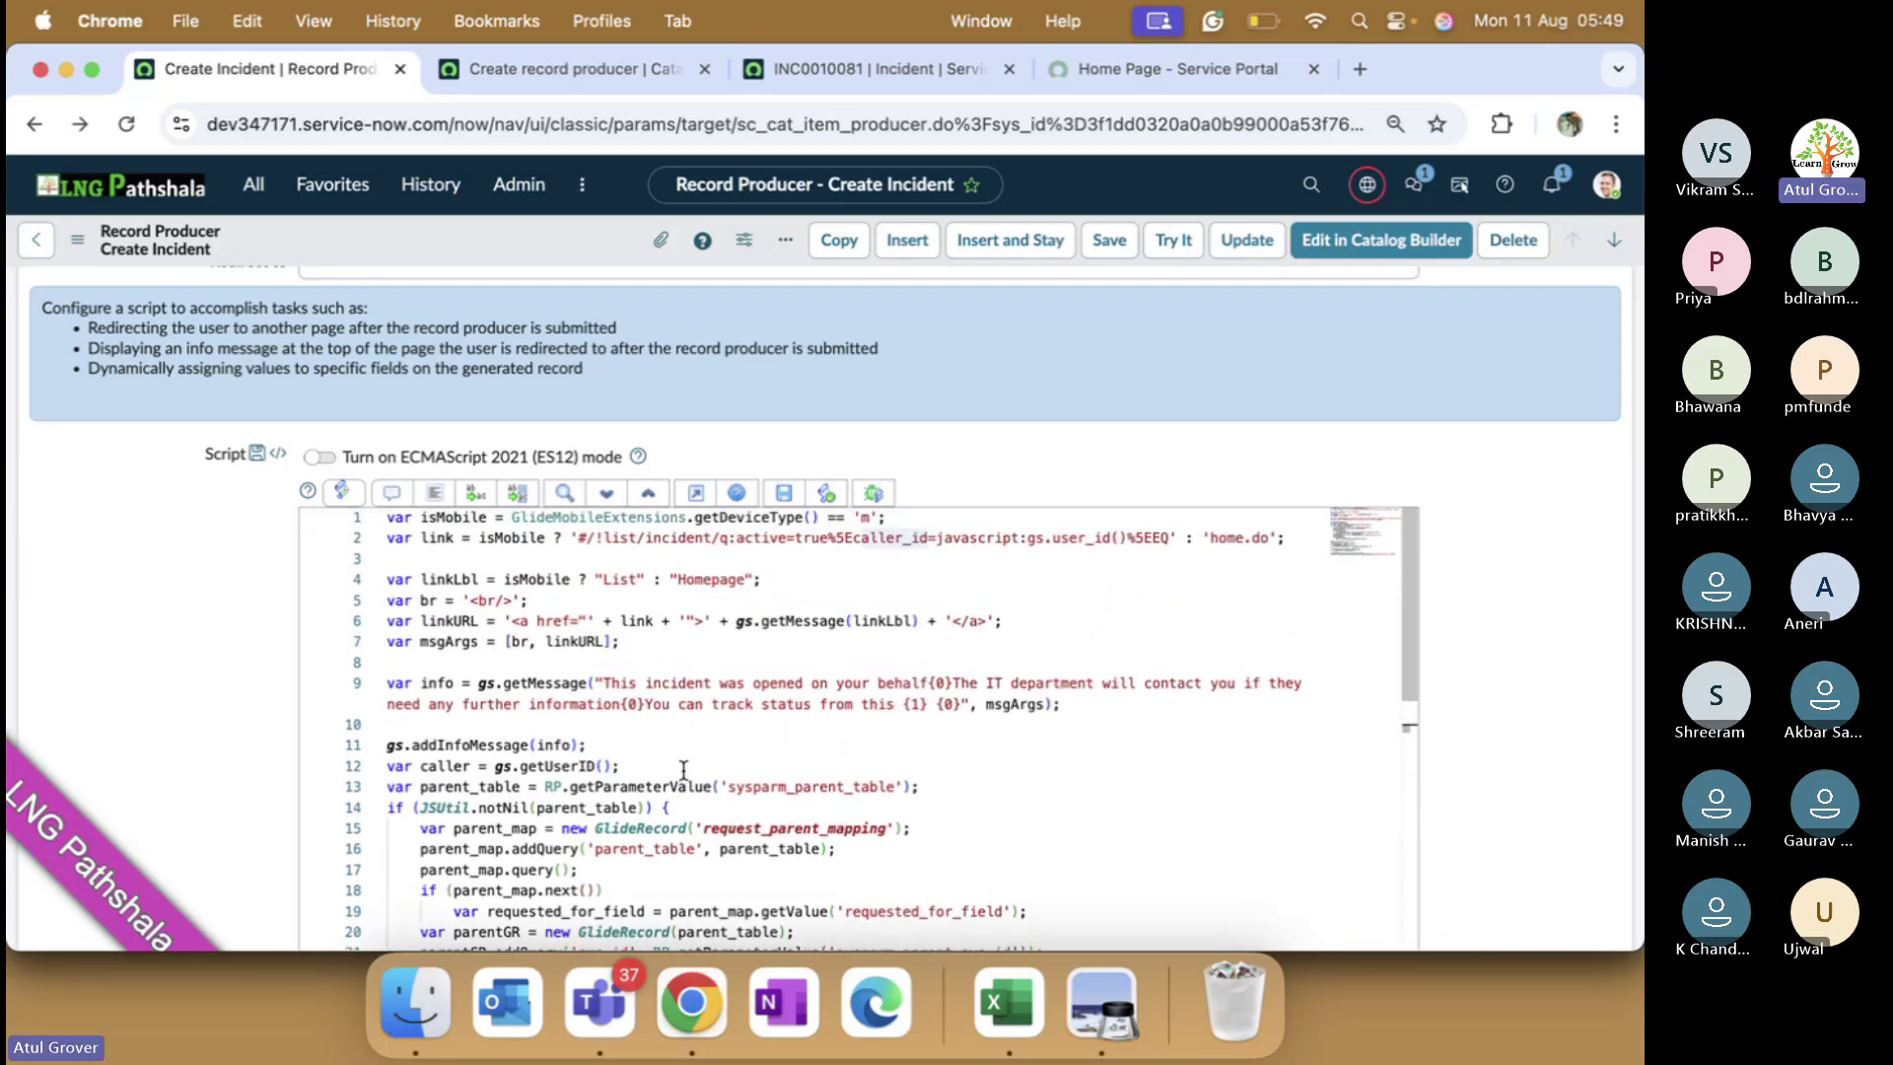
scroll(683, 770, "down", 8)
scroll(683, 772, "down", 2)
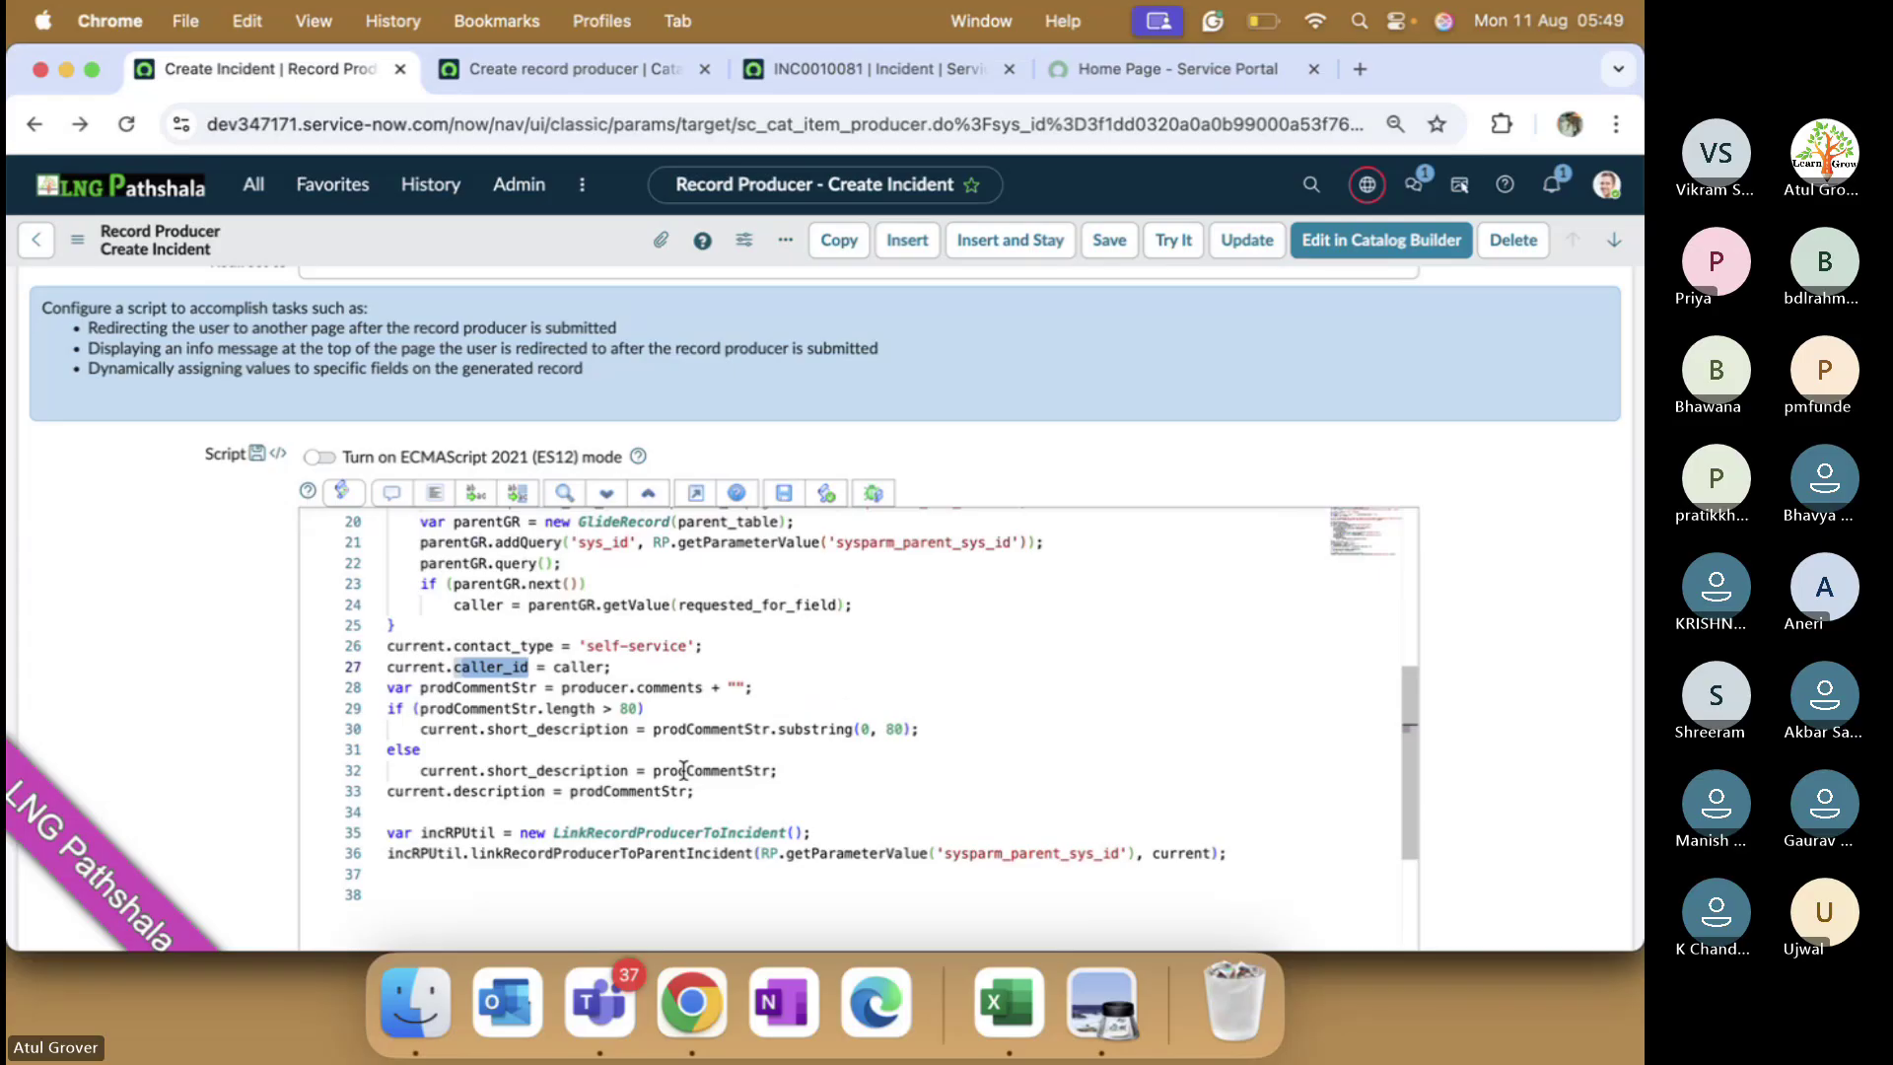
- Switch to the Microsoft Teams meeting and lower the participant's raised hand
key("super+Tab")
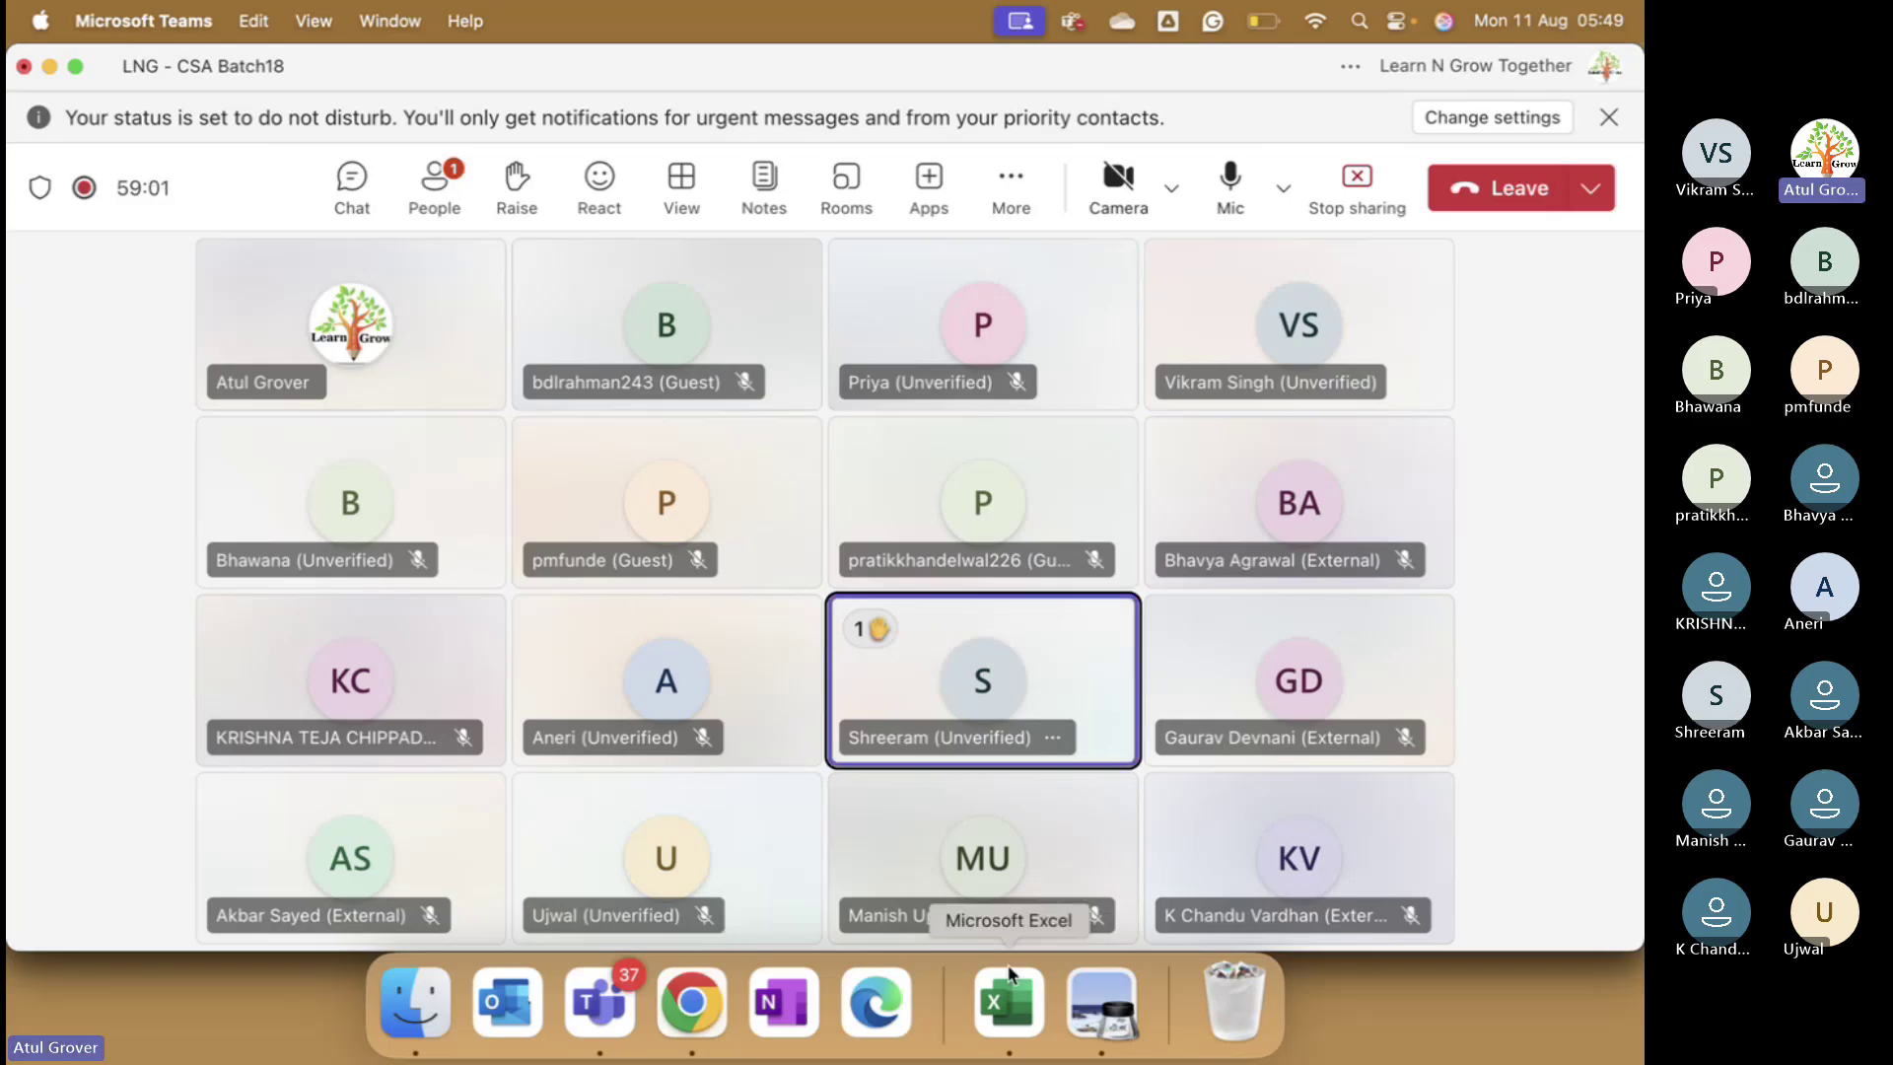
left_click(1087, 737)
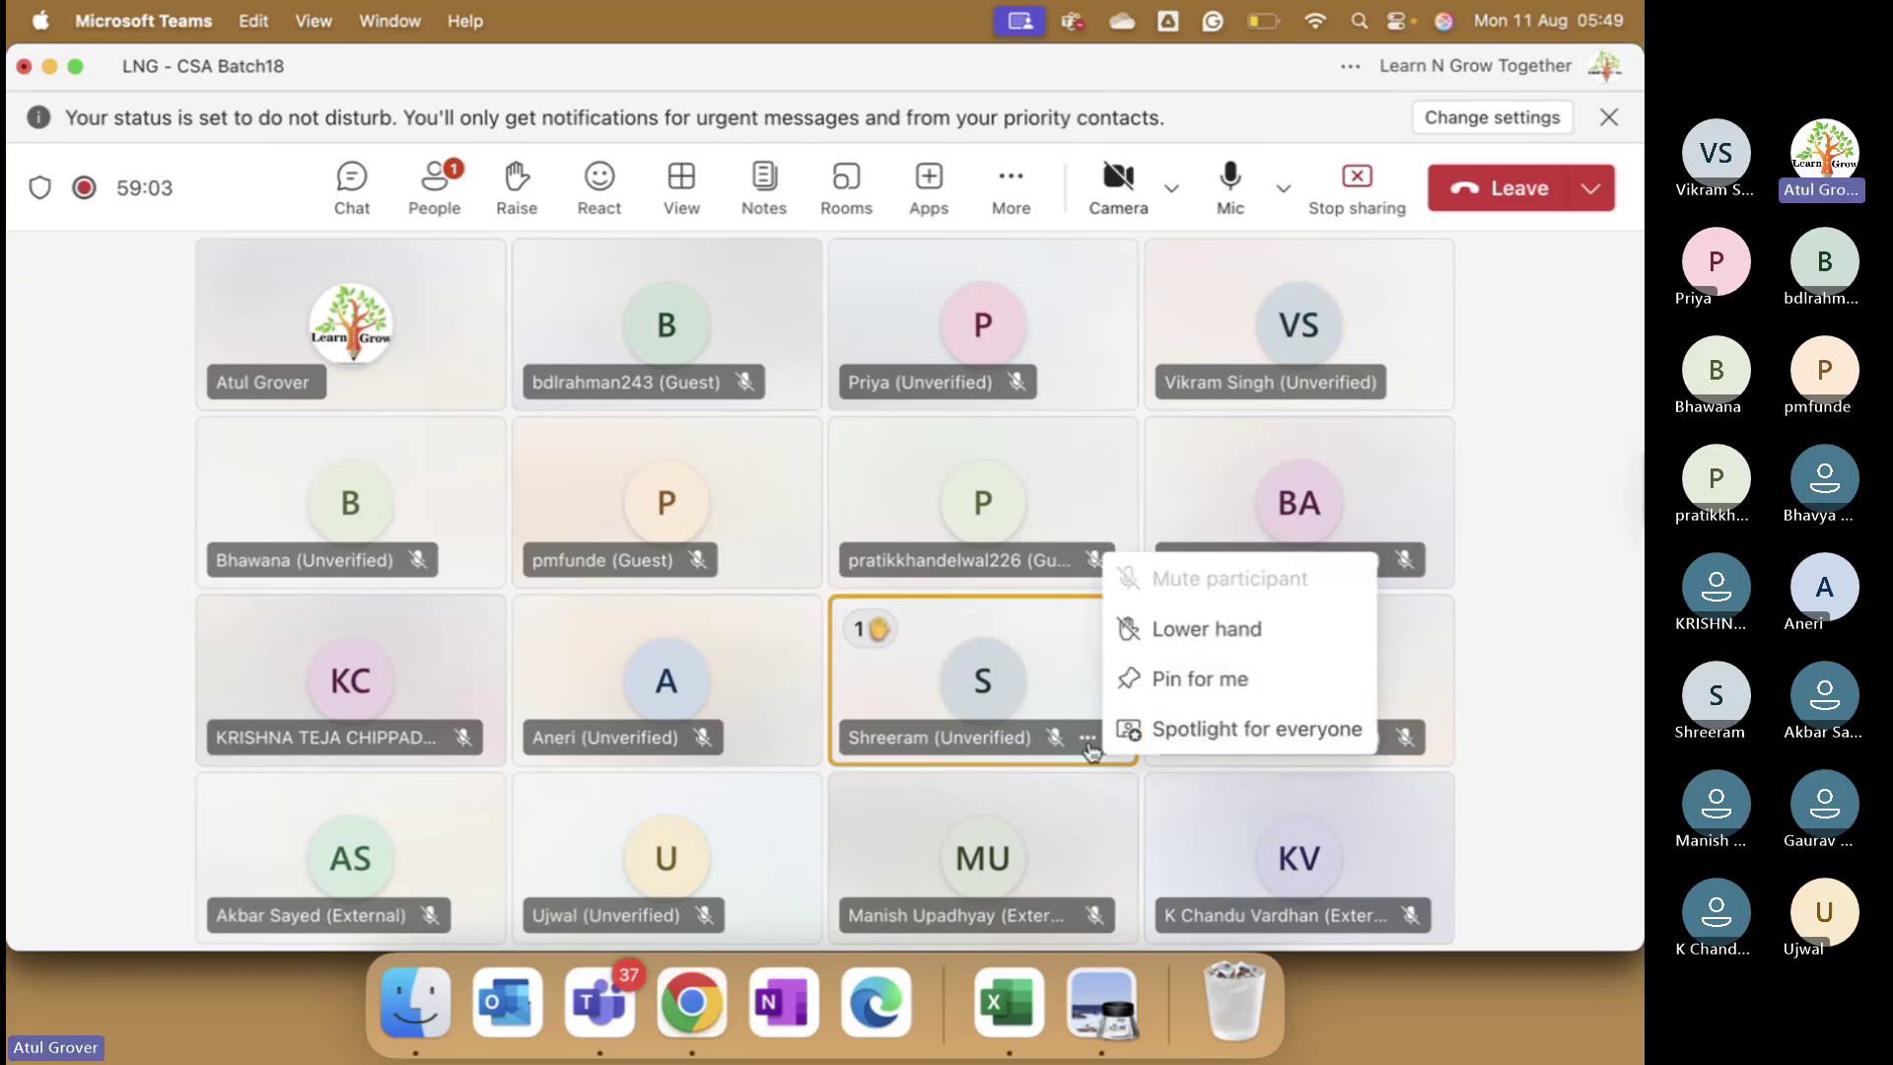
left_click(1198, 636)
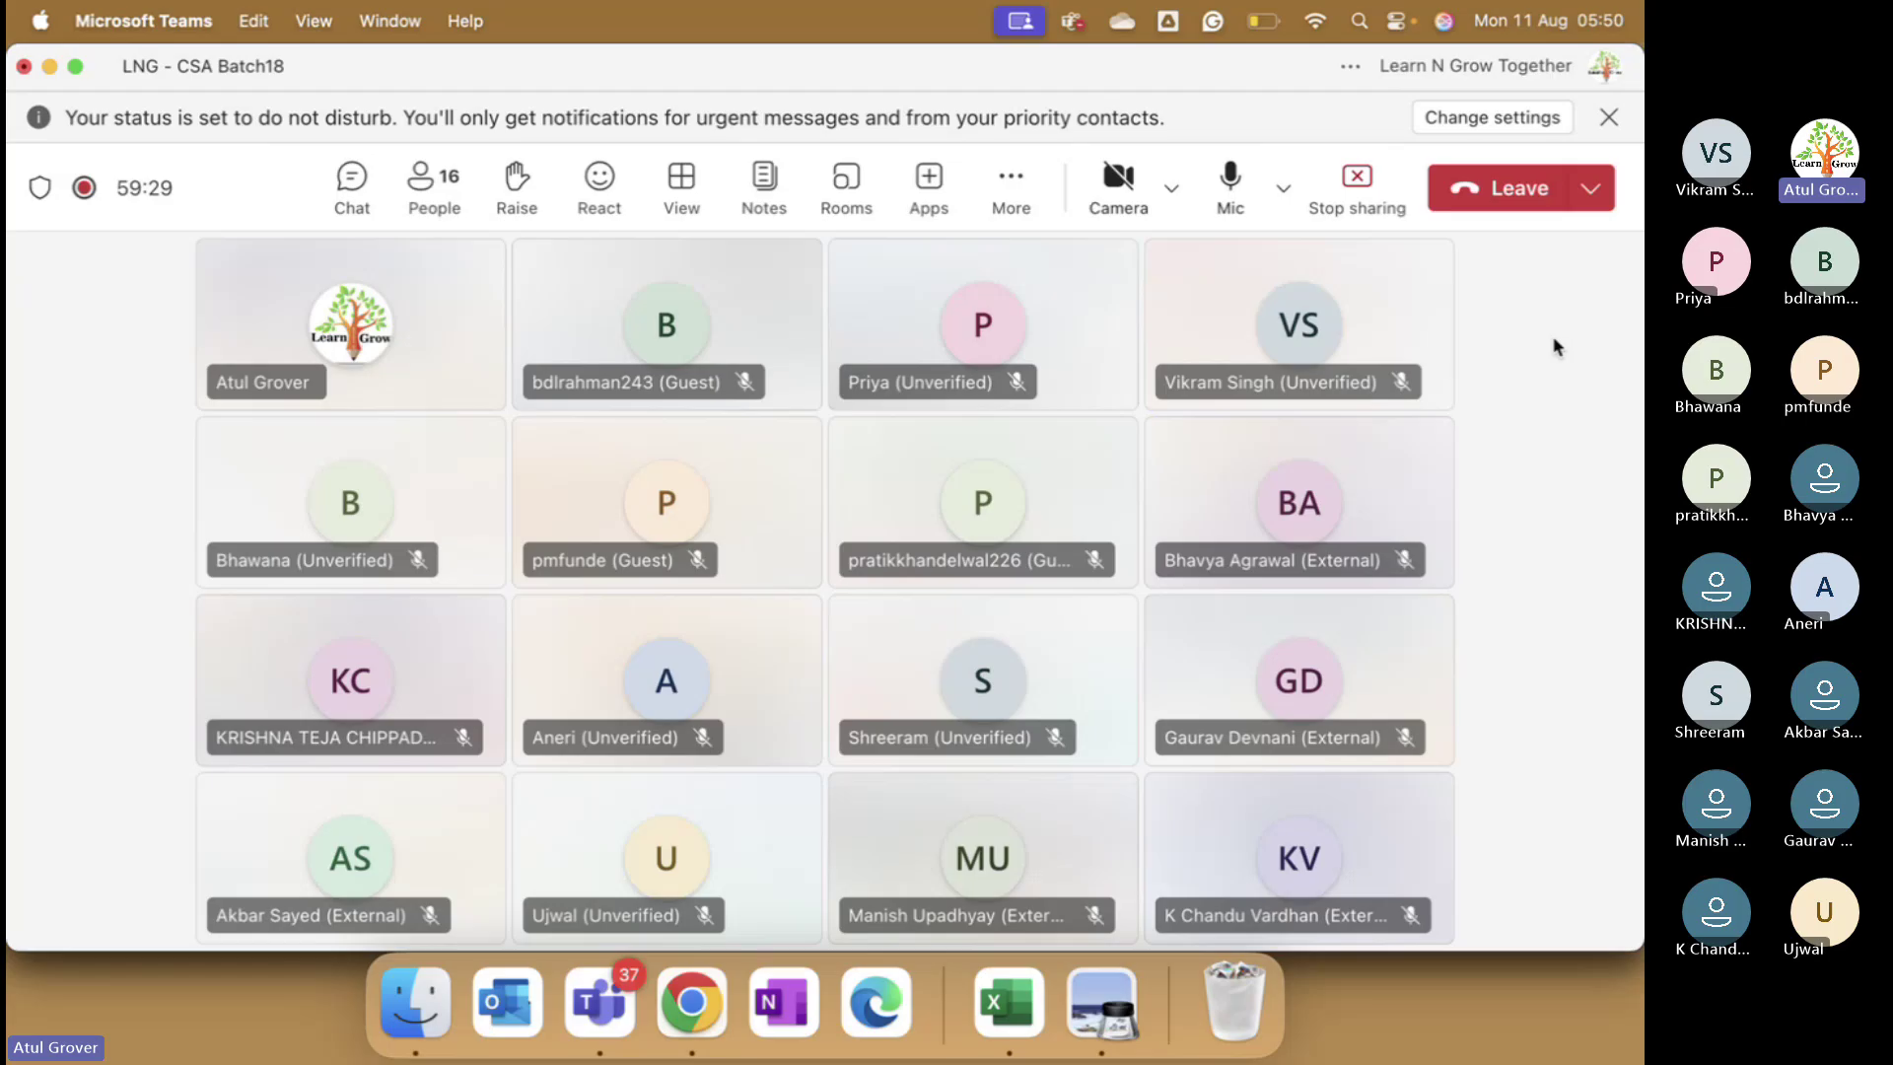
- Switch back to Chrome and return from the Create Incident record producer to the Record Producers list
key("super+Tab")
left_click(867, 68)
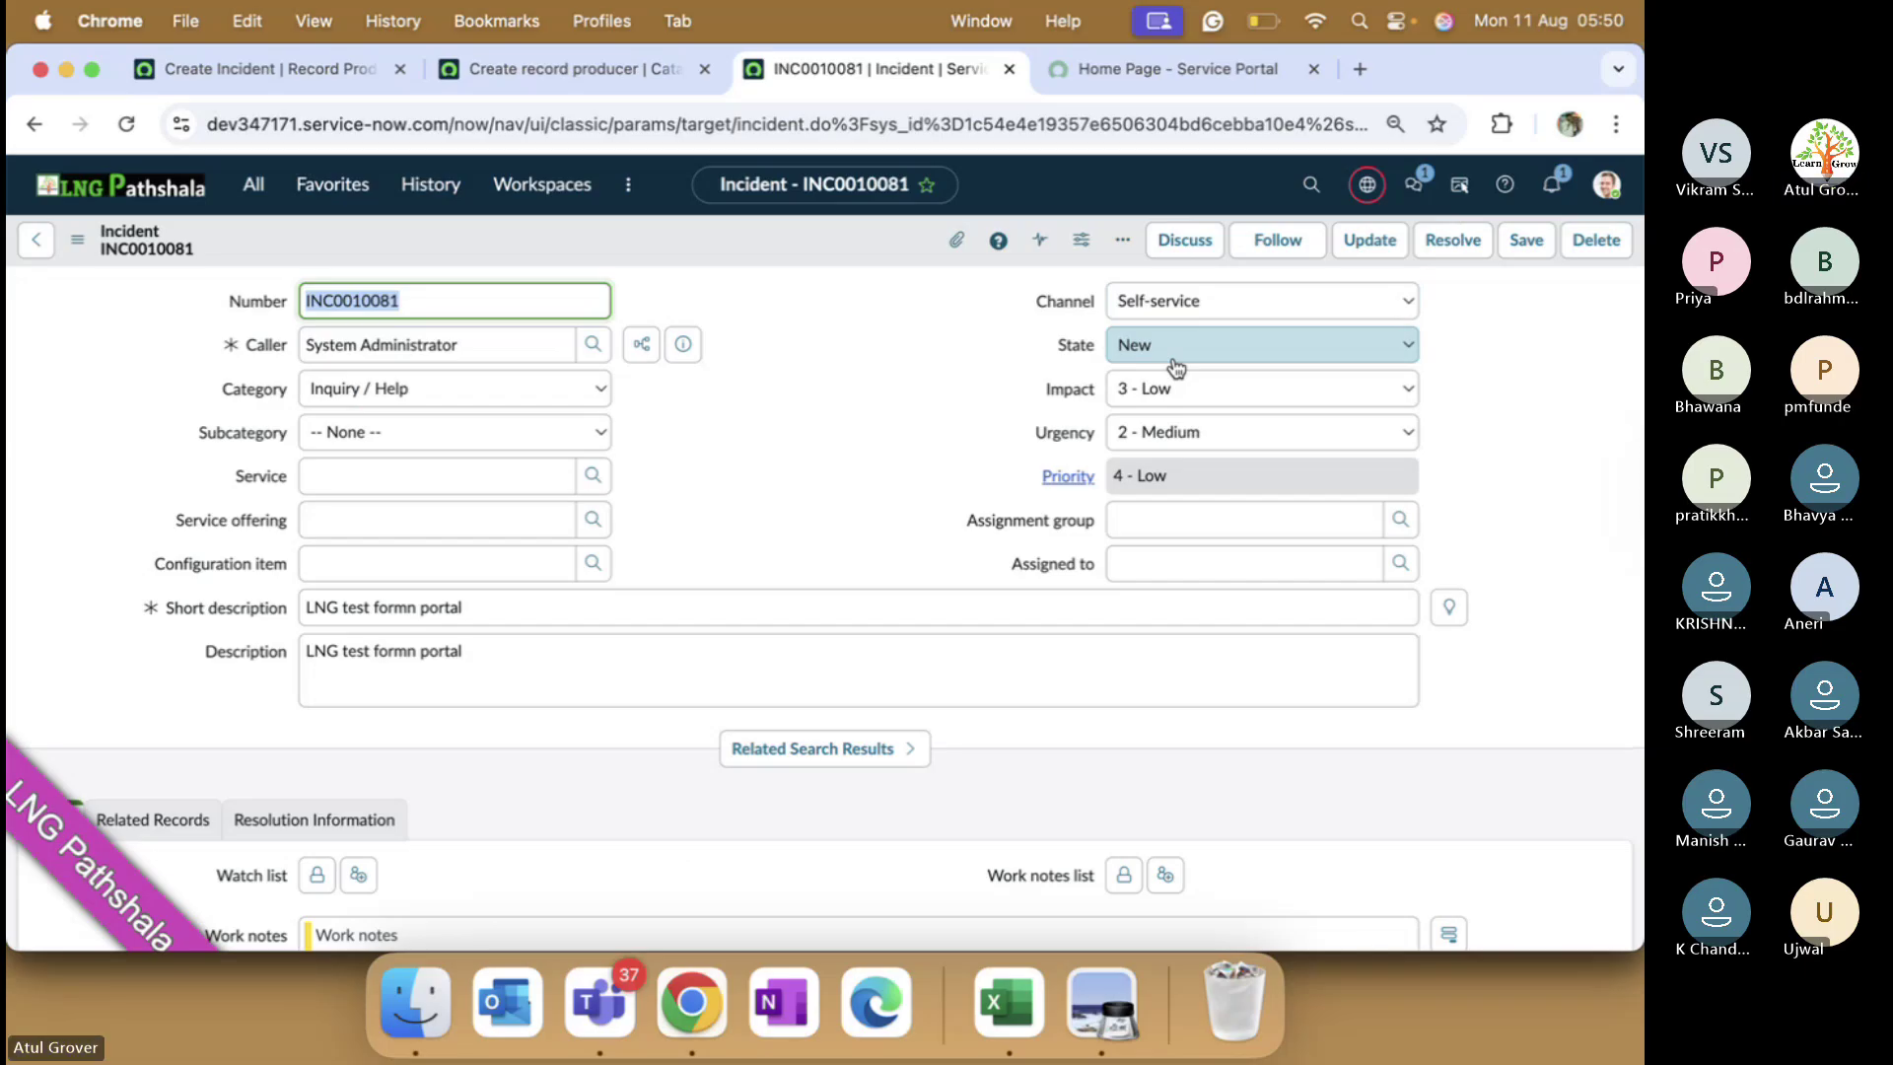
left_click(597, 69)
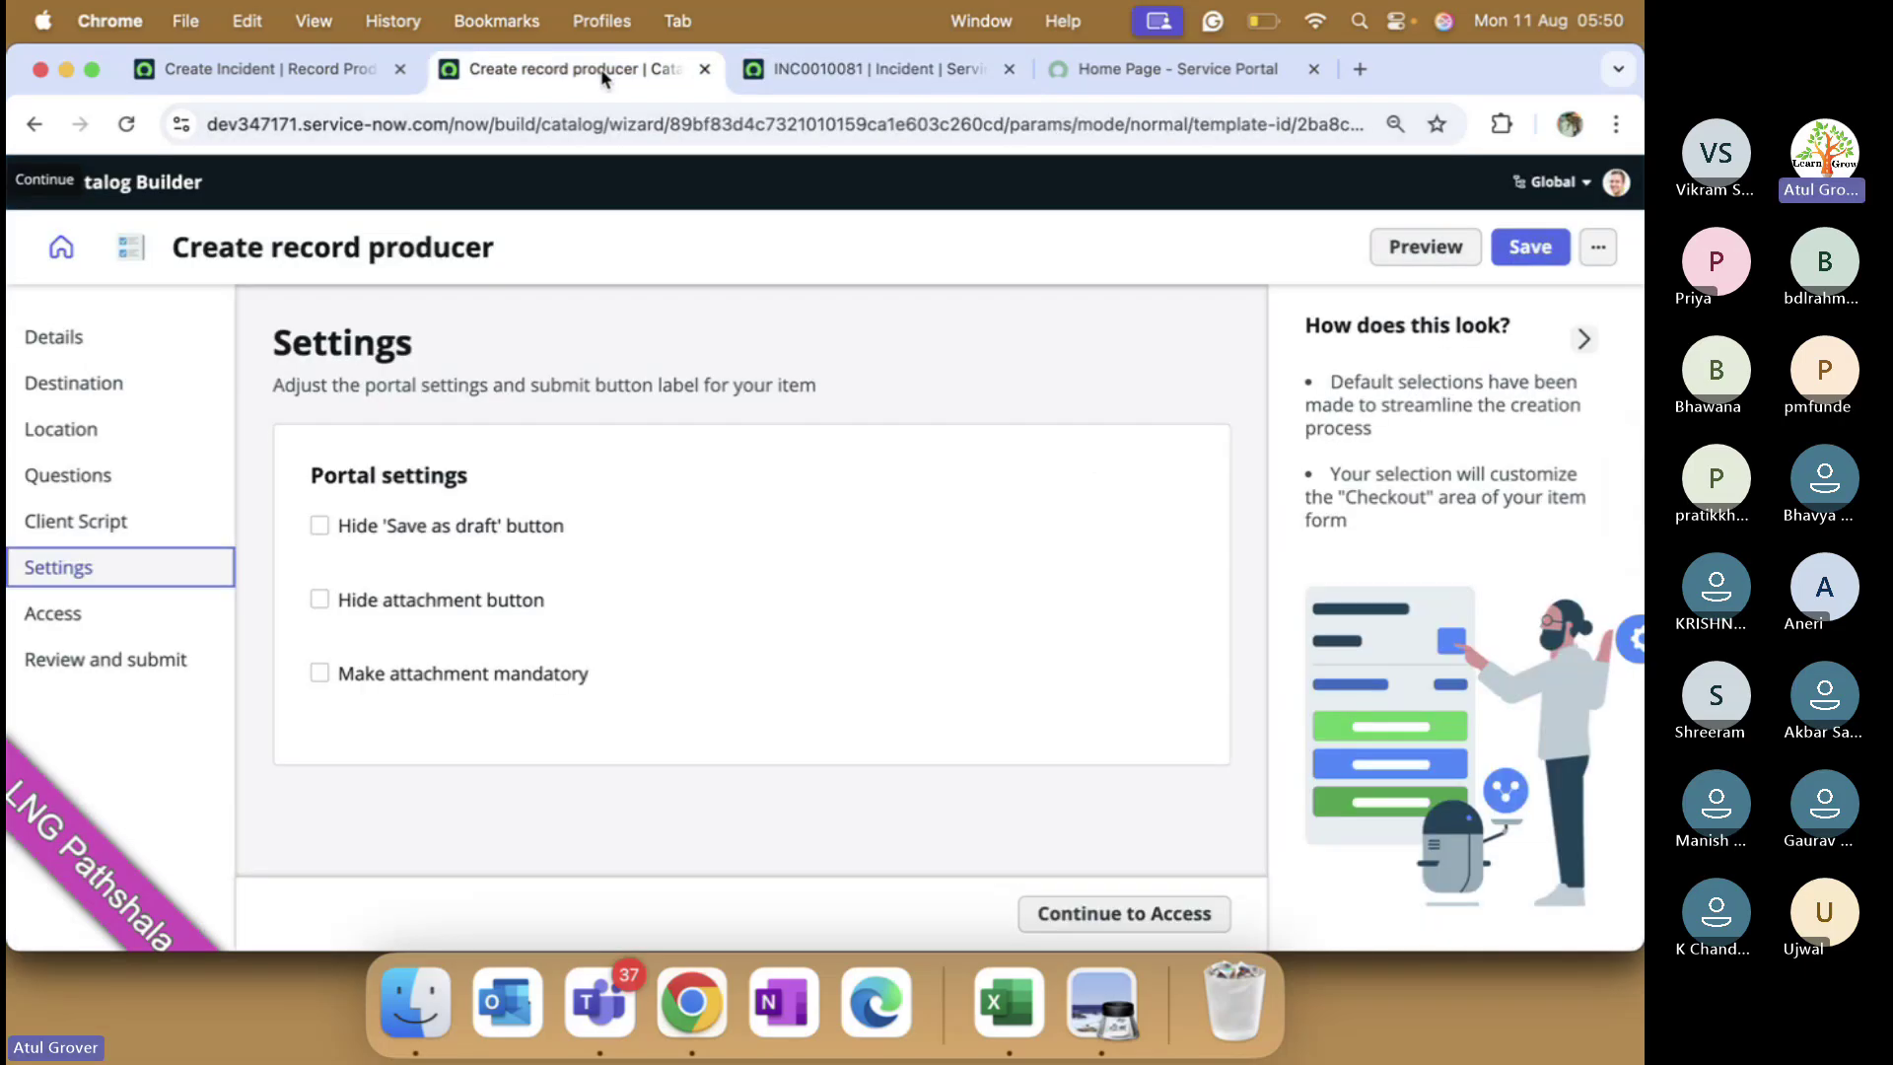
left_click(293, 78)
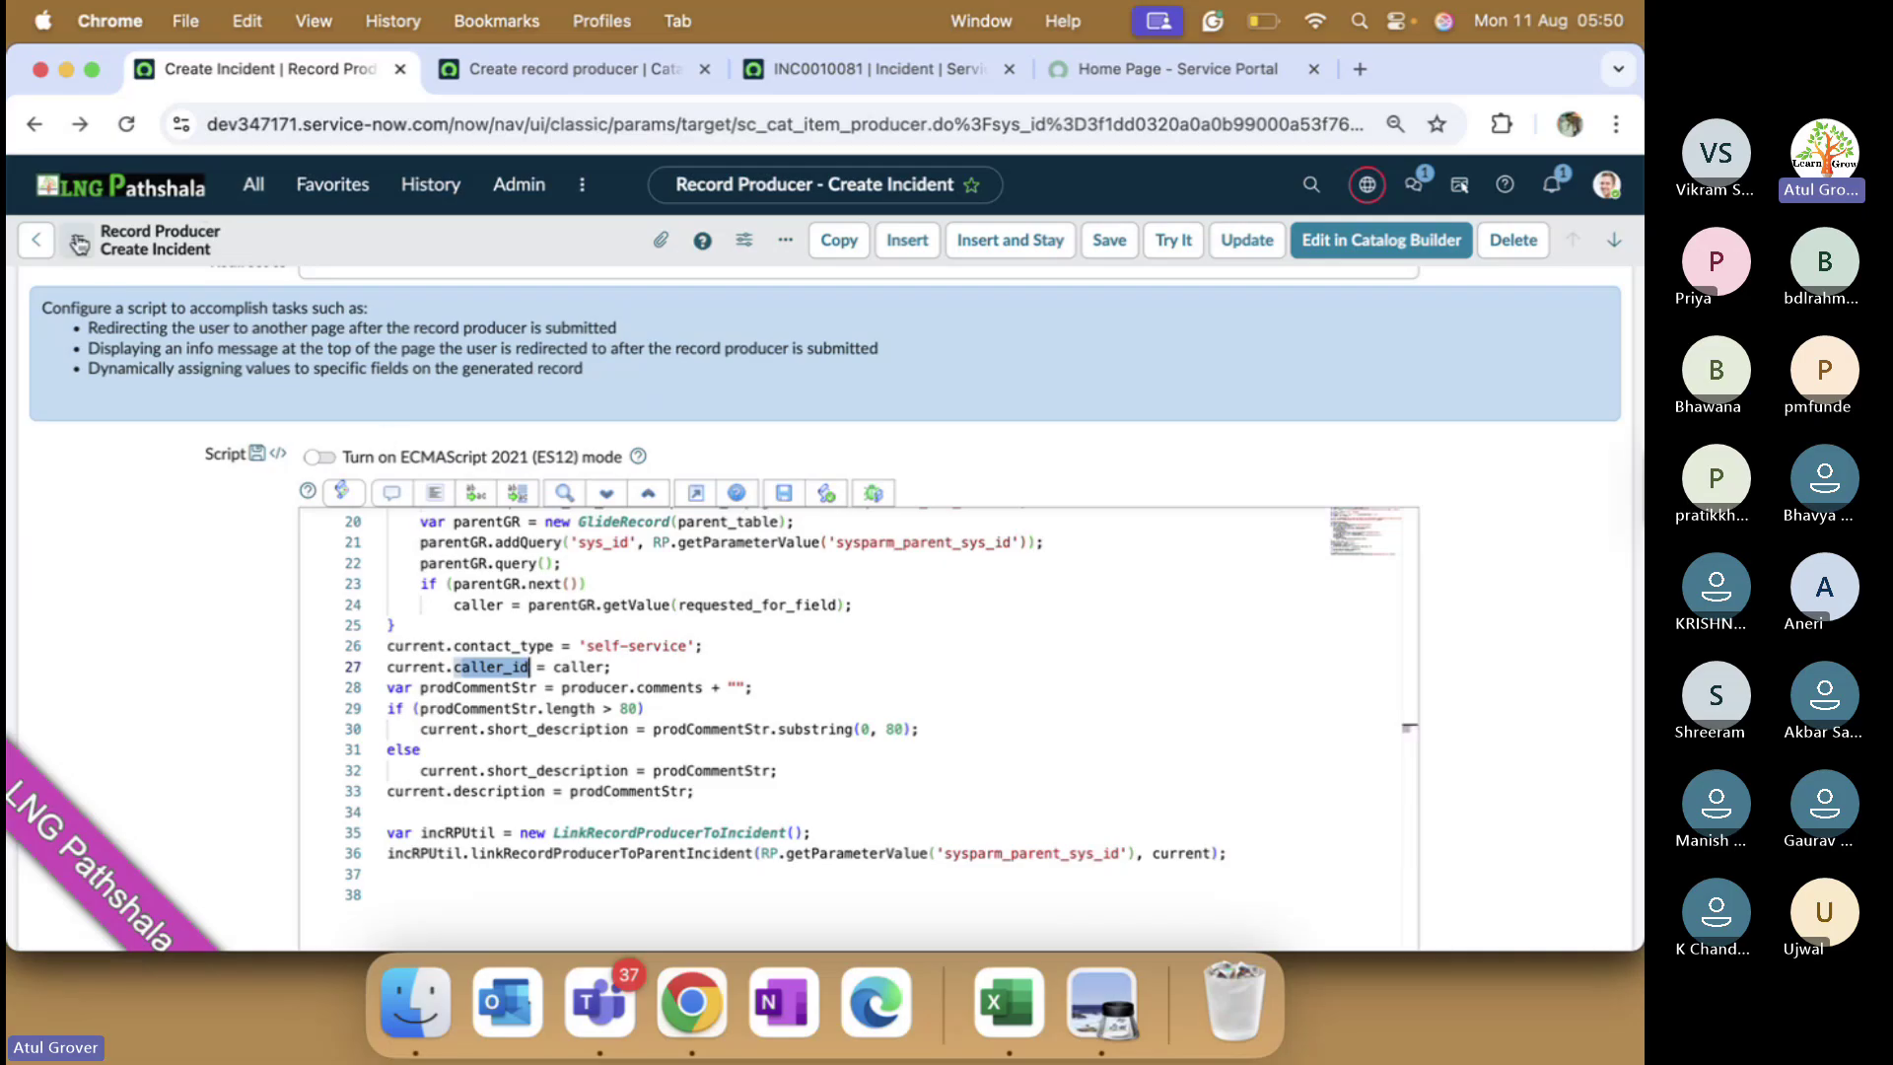
left_click(42, 243)
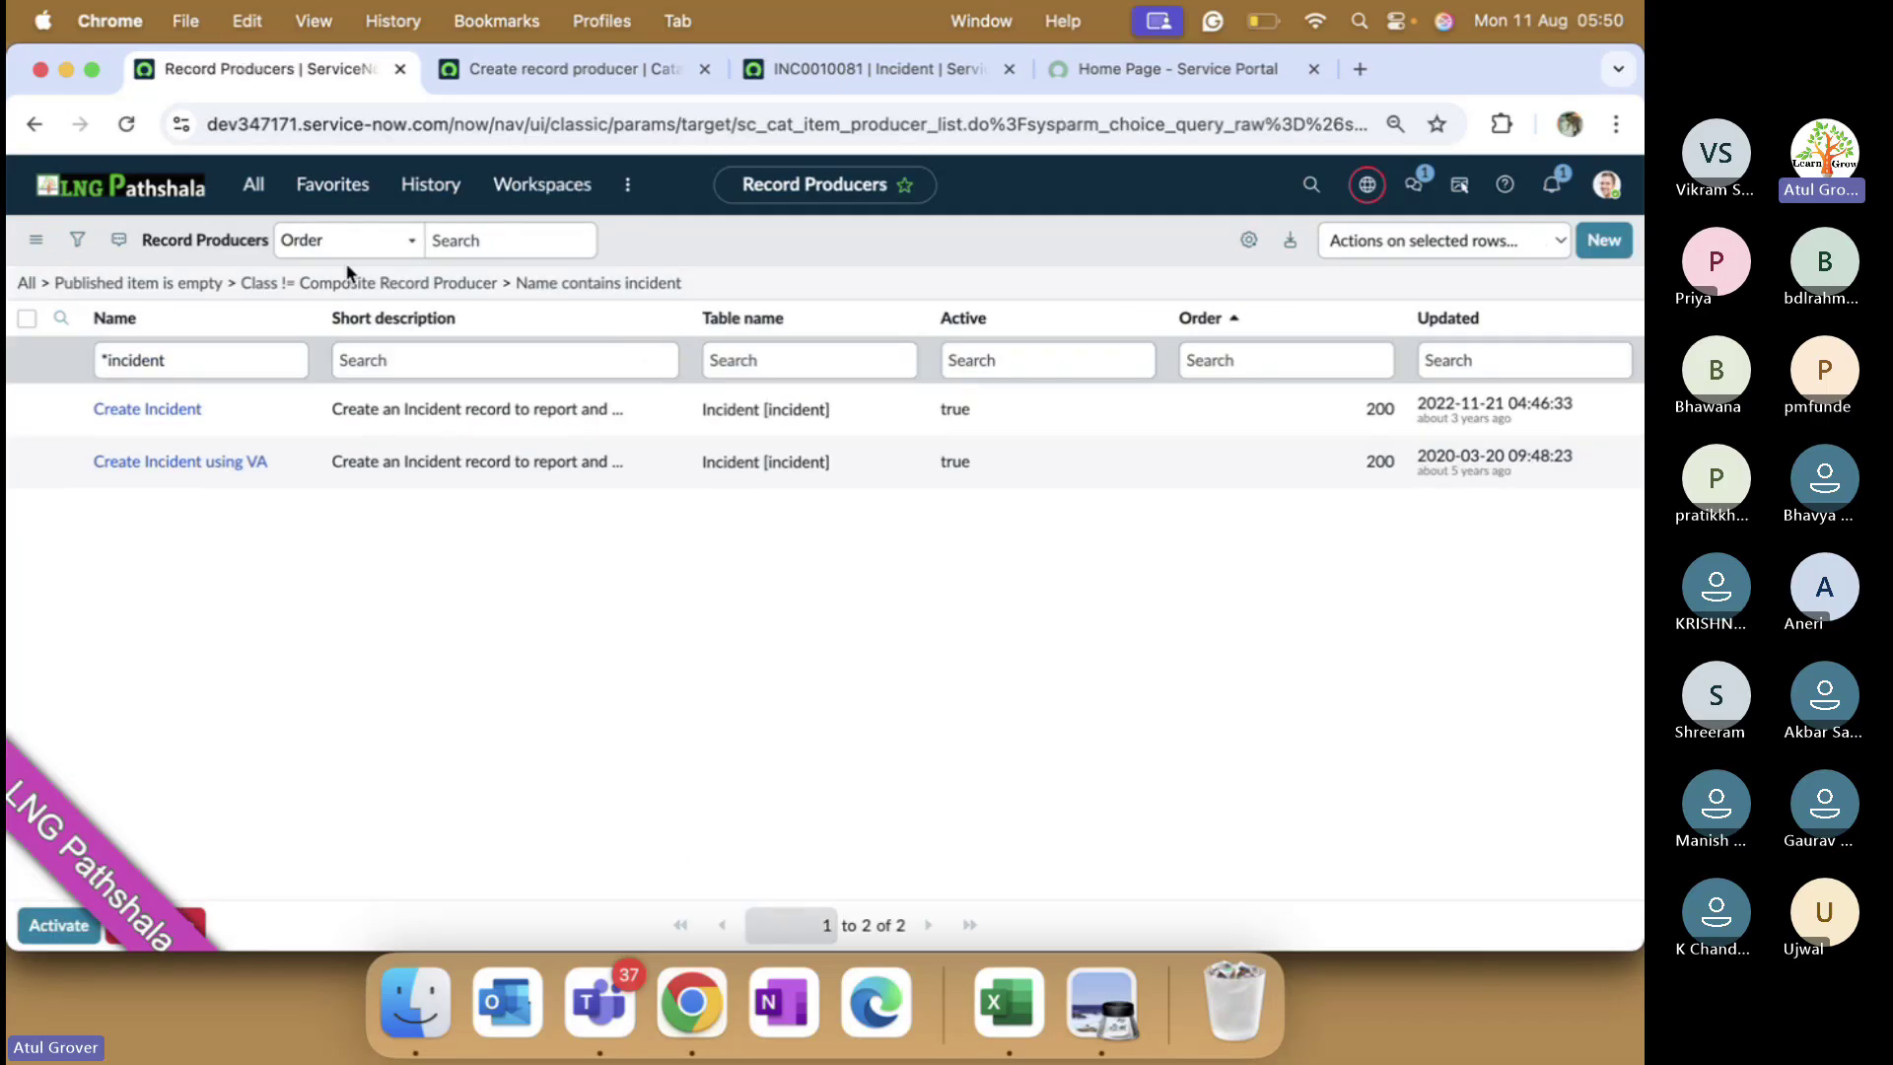
- Filter the Record Producers by name with *pass and open the Password Reset producer for the Incident table
left_click(228, 370)
key("BackSpace")
key("BackSpace")
key("BackSpace")
key("BackSpace")
key("BackSpace")
key("BackSpace")
key("BackSpace")
key("BackSpace")
key("BackSpace")
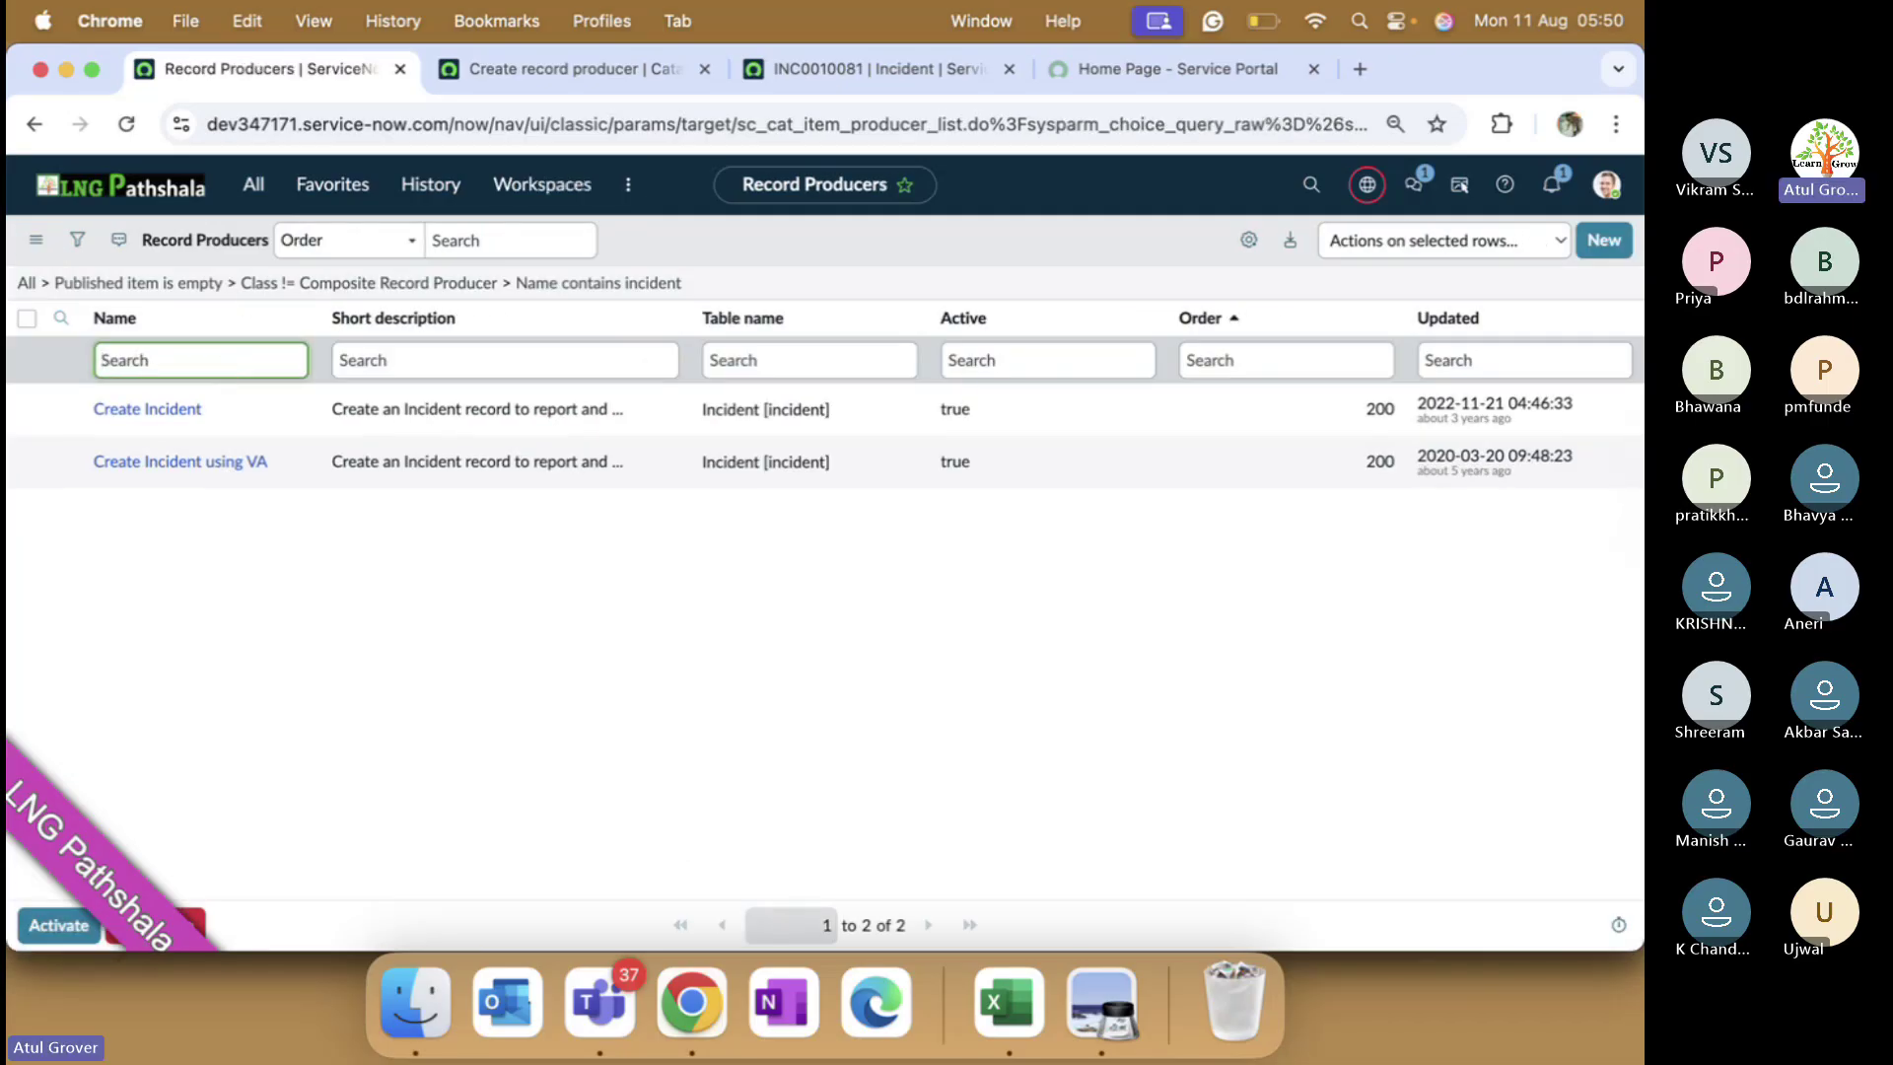
type("*pass")
key("Return")
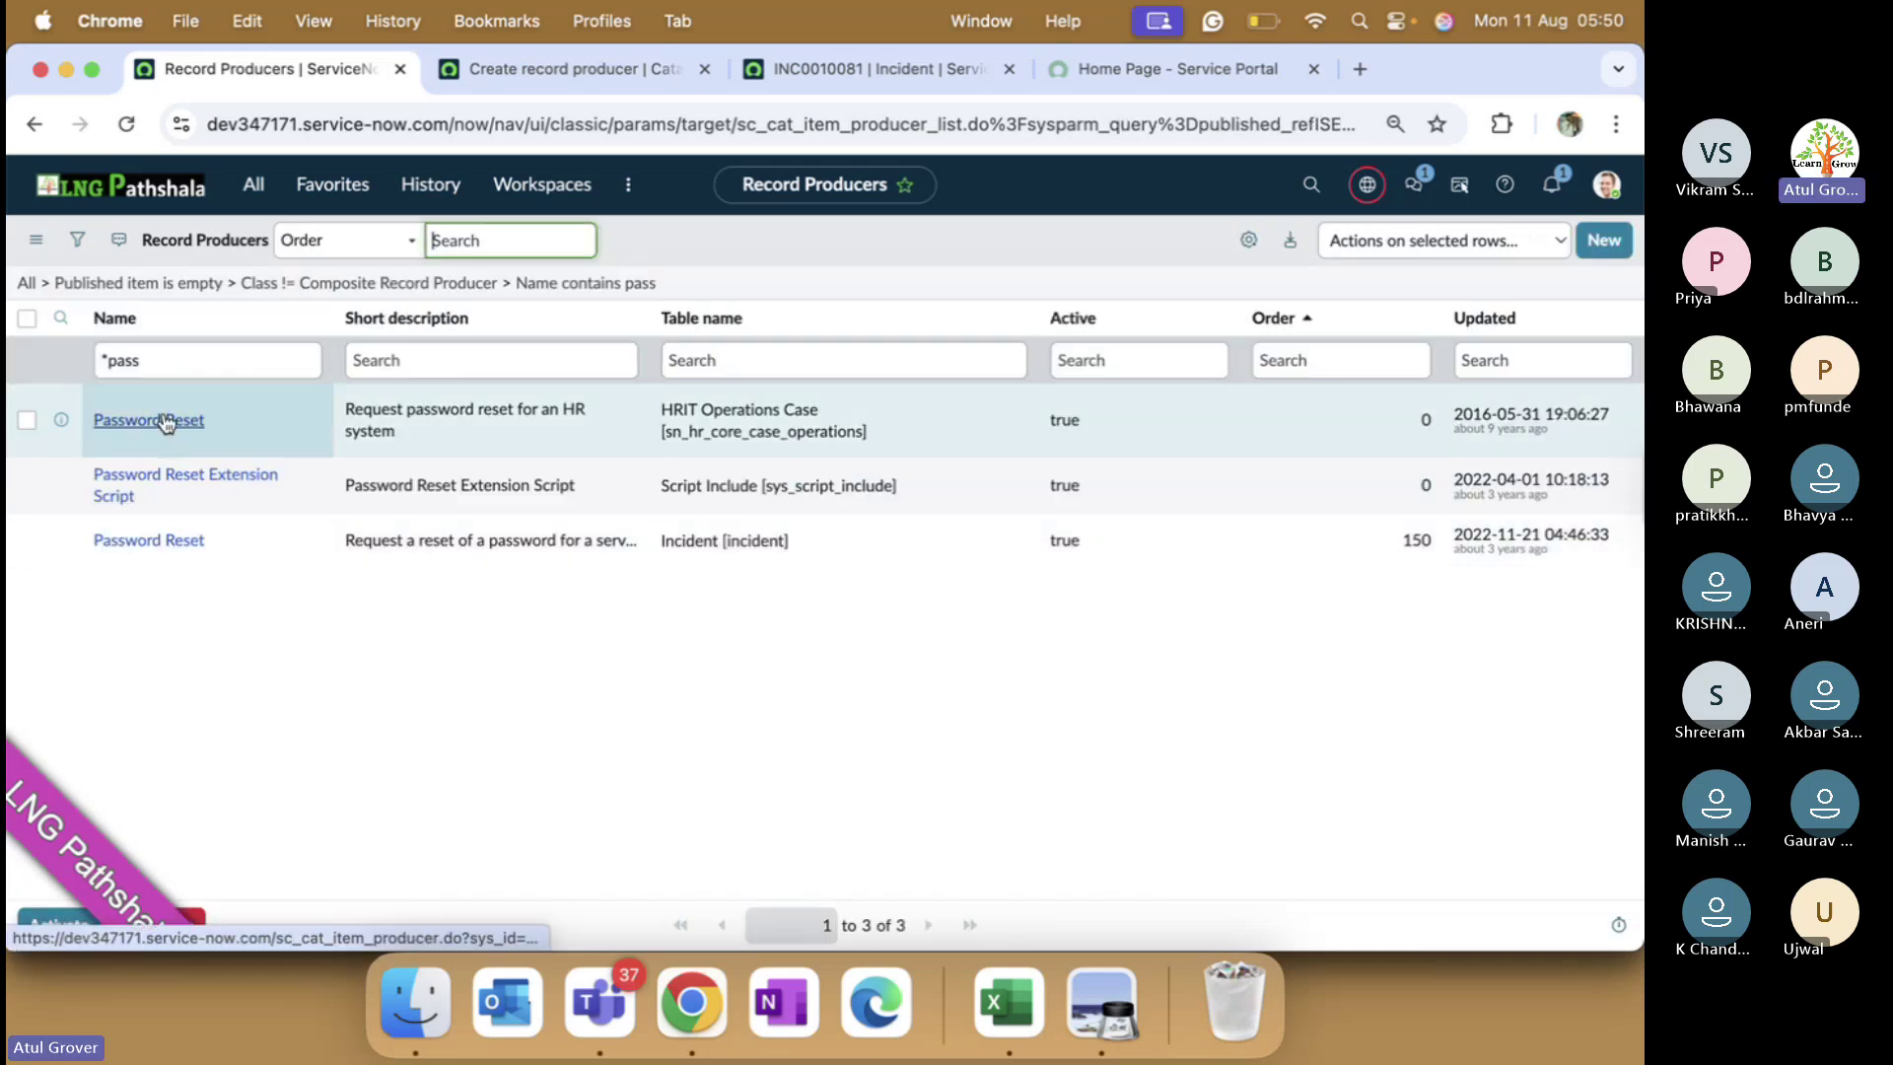
left_click(168, 544)
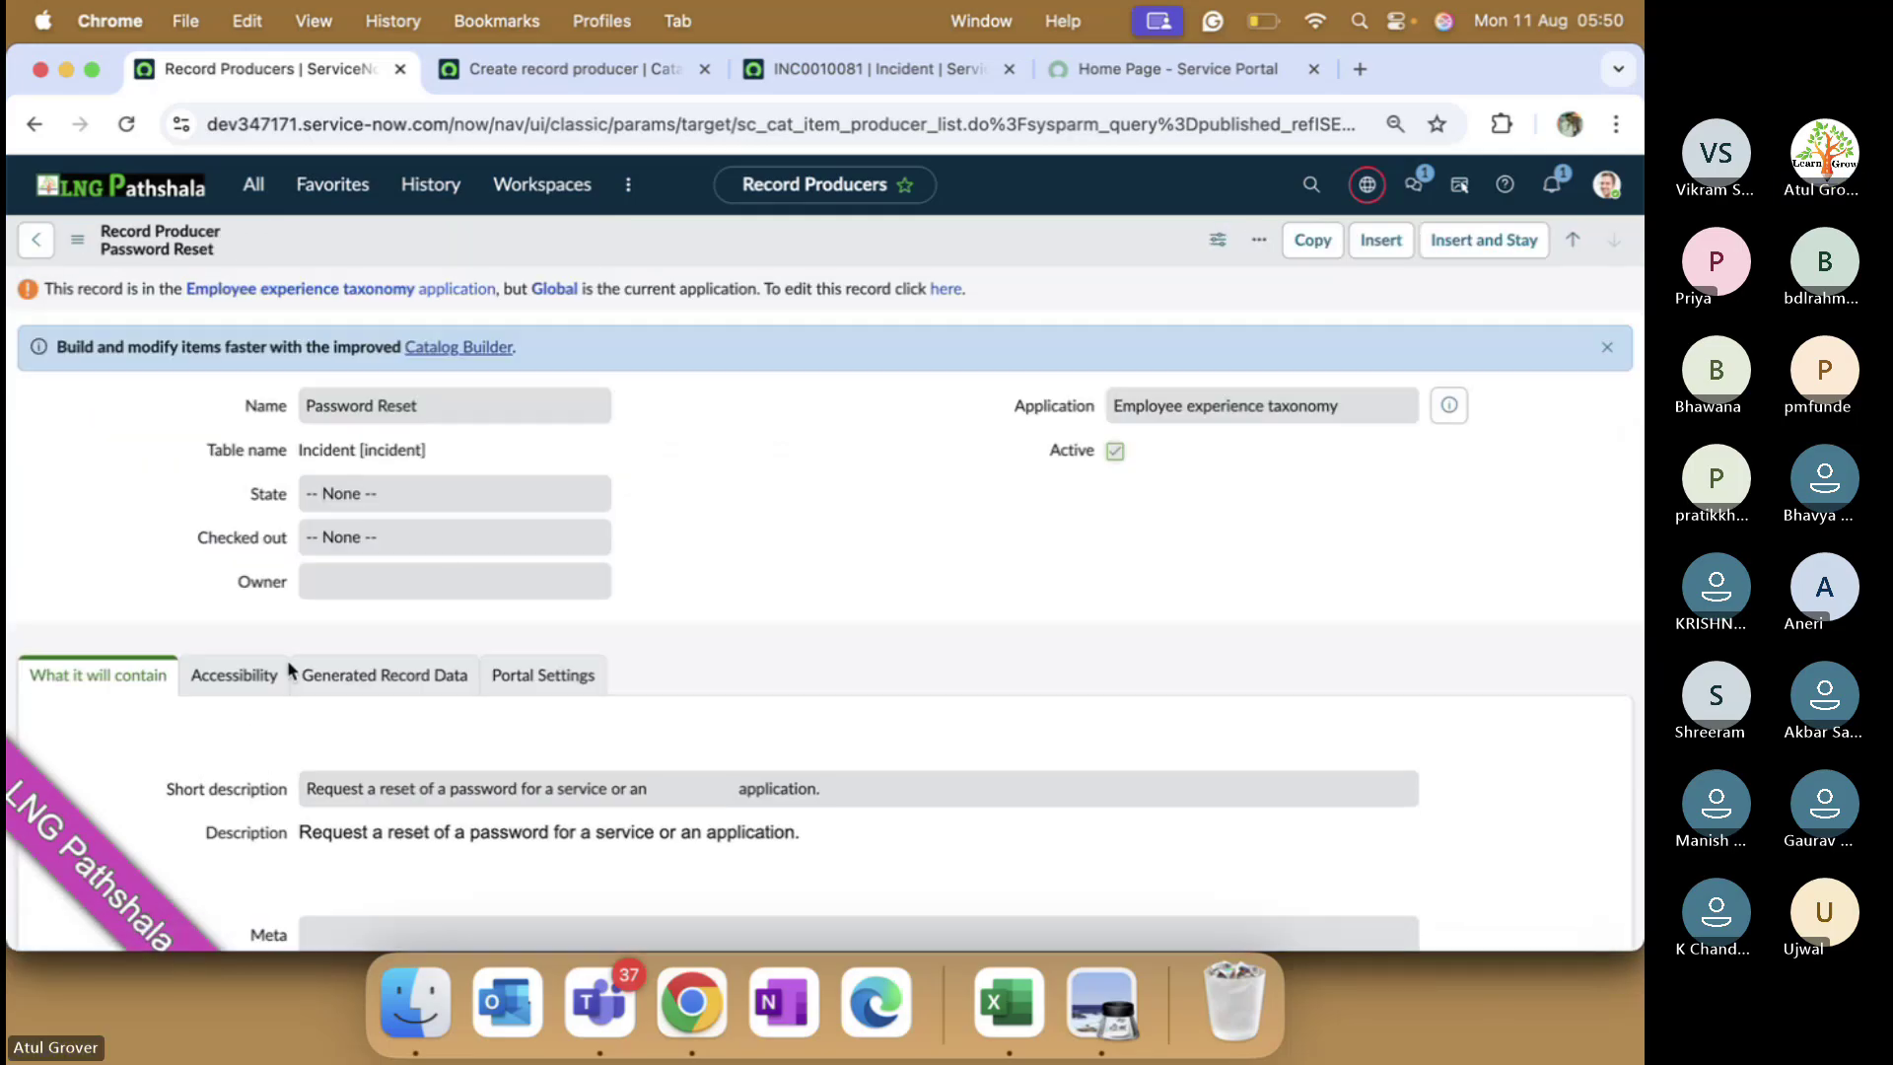
- Examine the Password Reset script, especially the lines that set work notes, short description and description
scroll(636, 696, "down", 6)
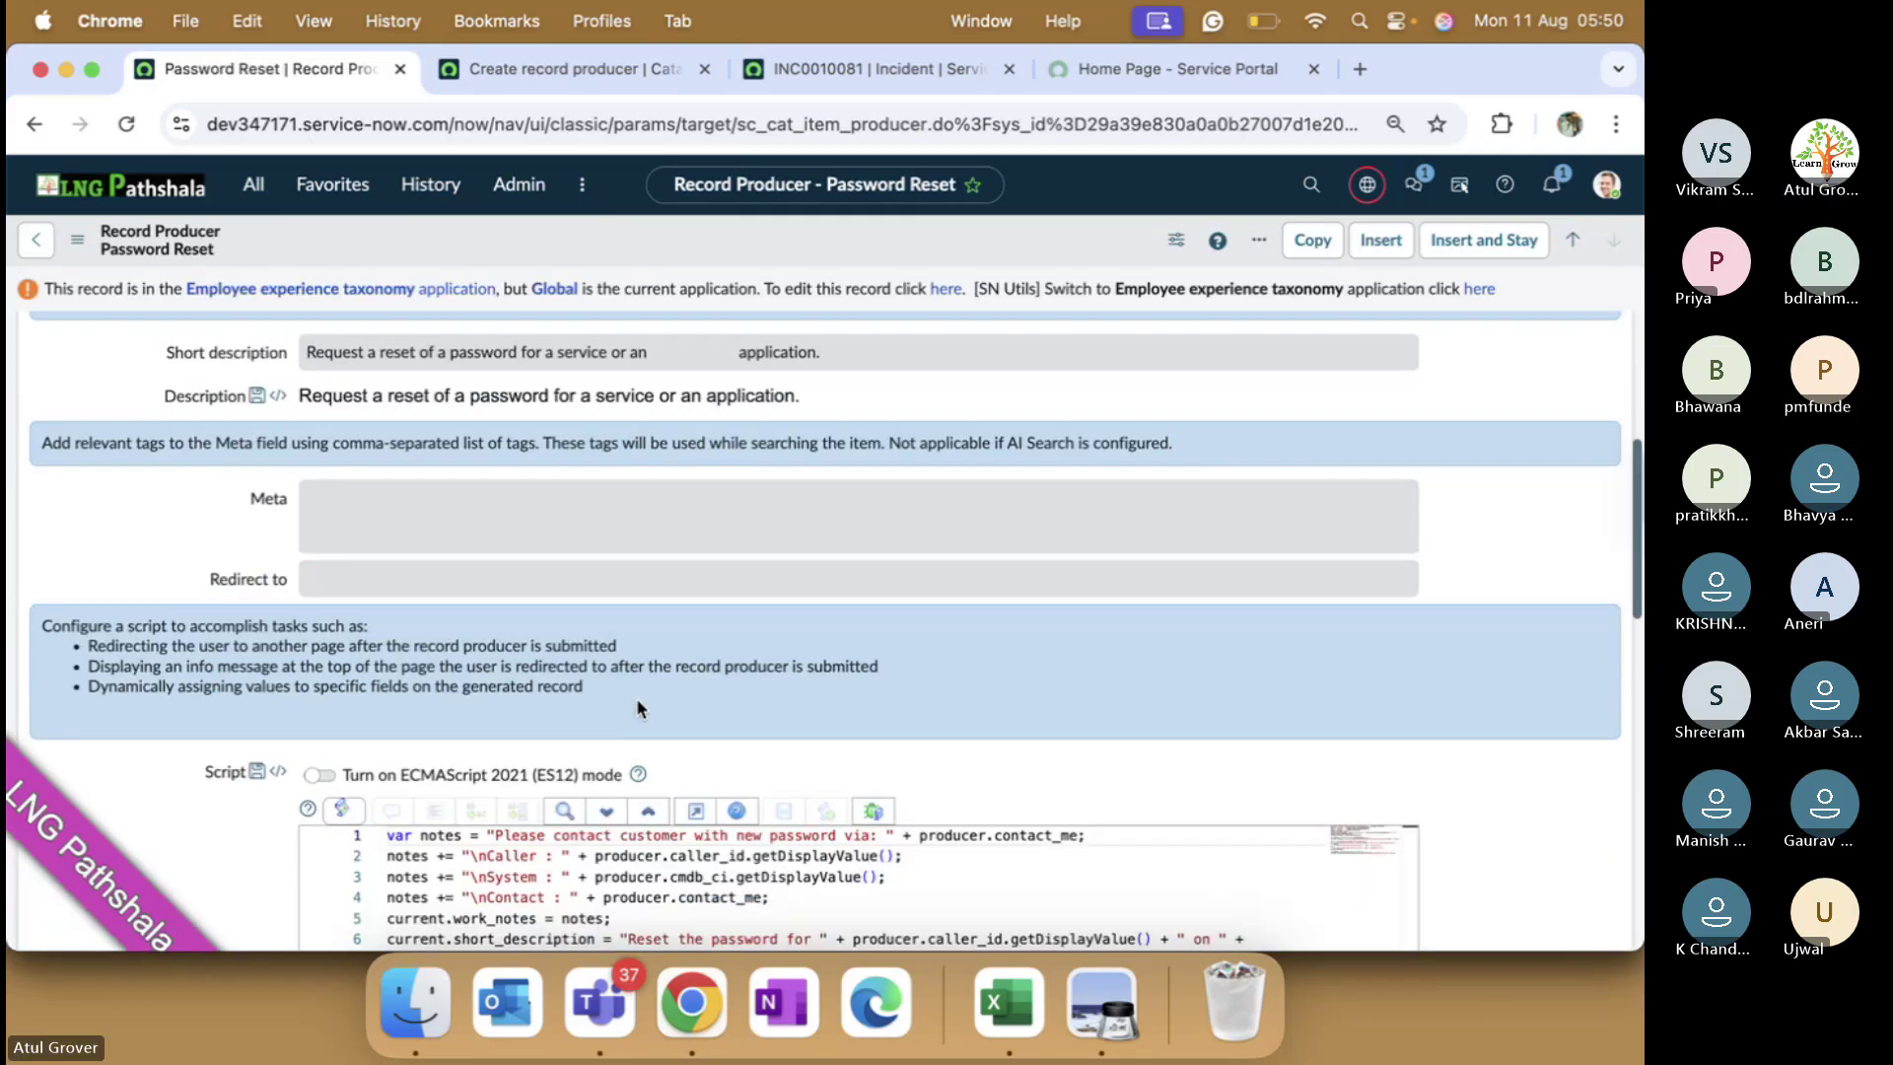
scroll(635, 695, "down", 2)
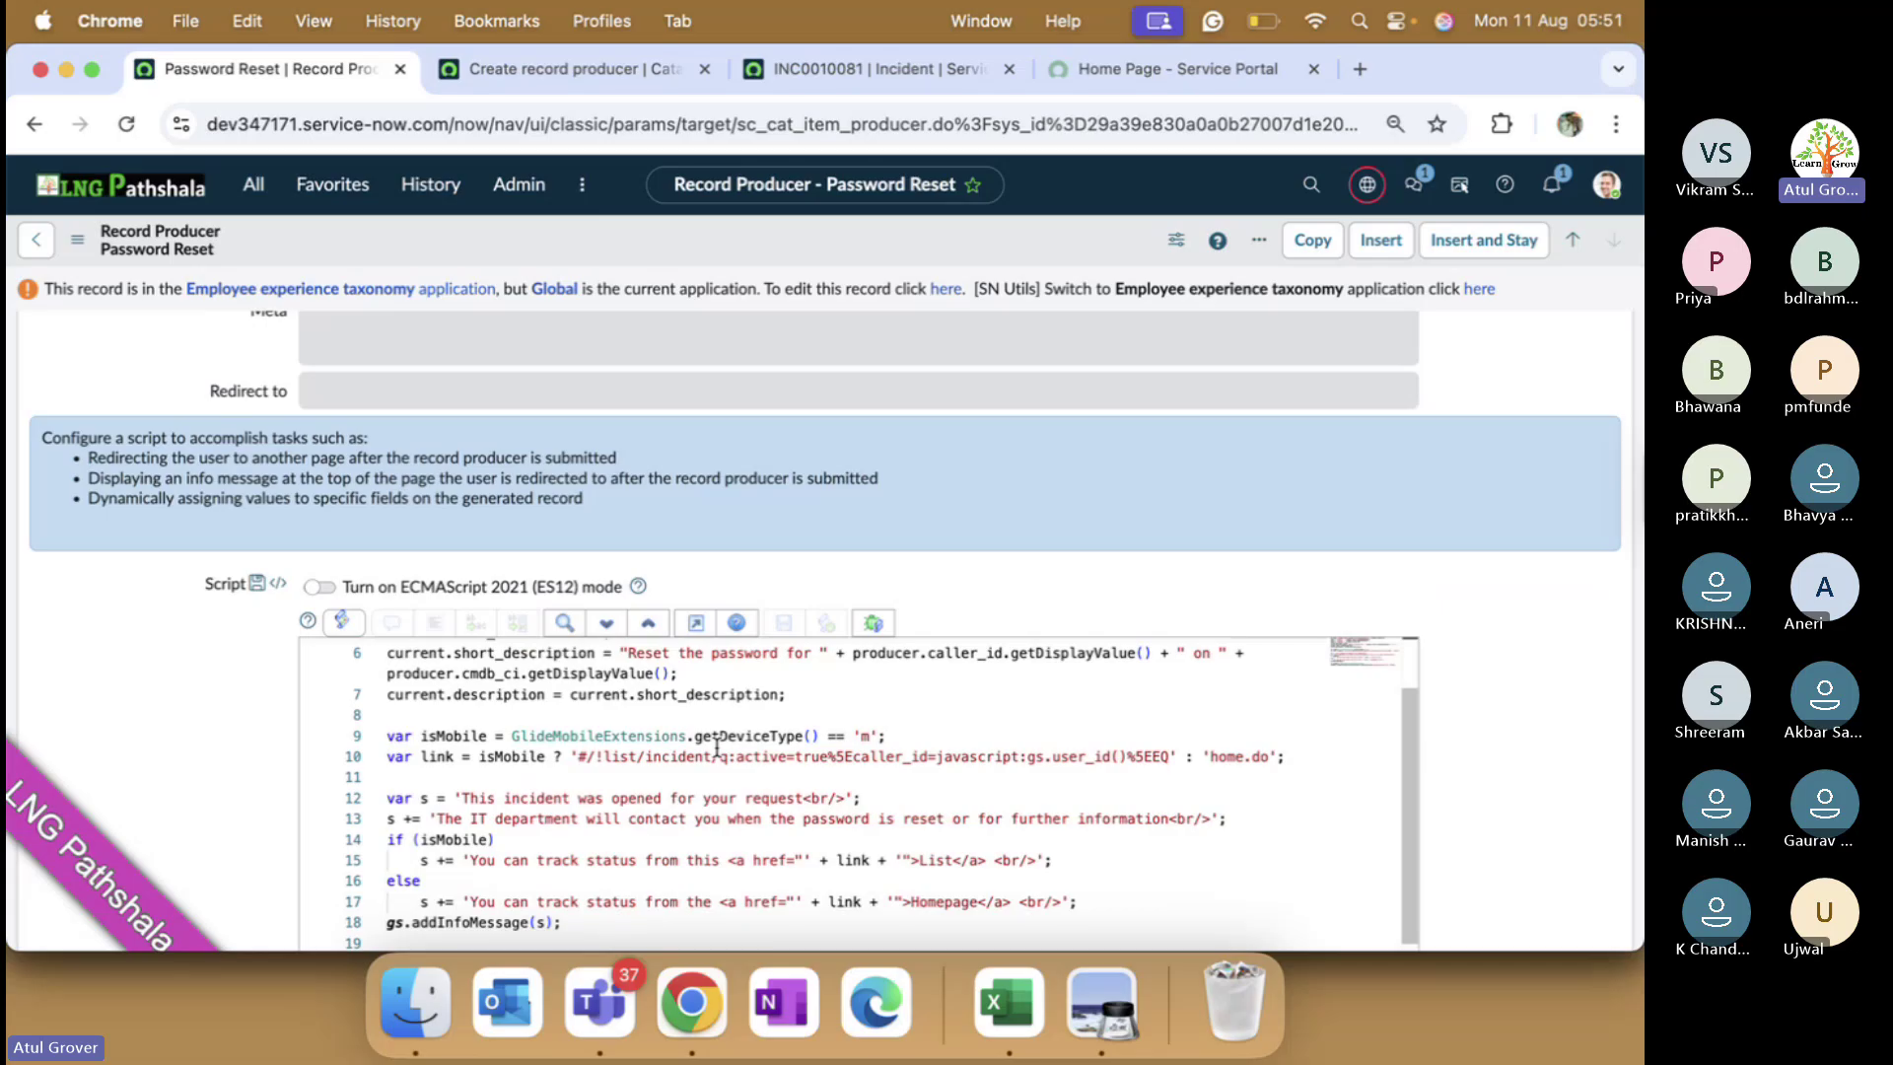
scroll(717, 746, "down", 4)
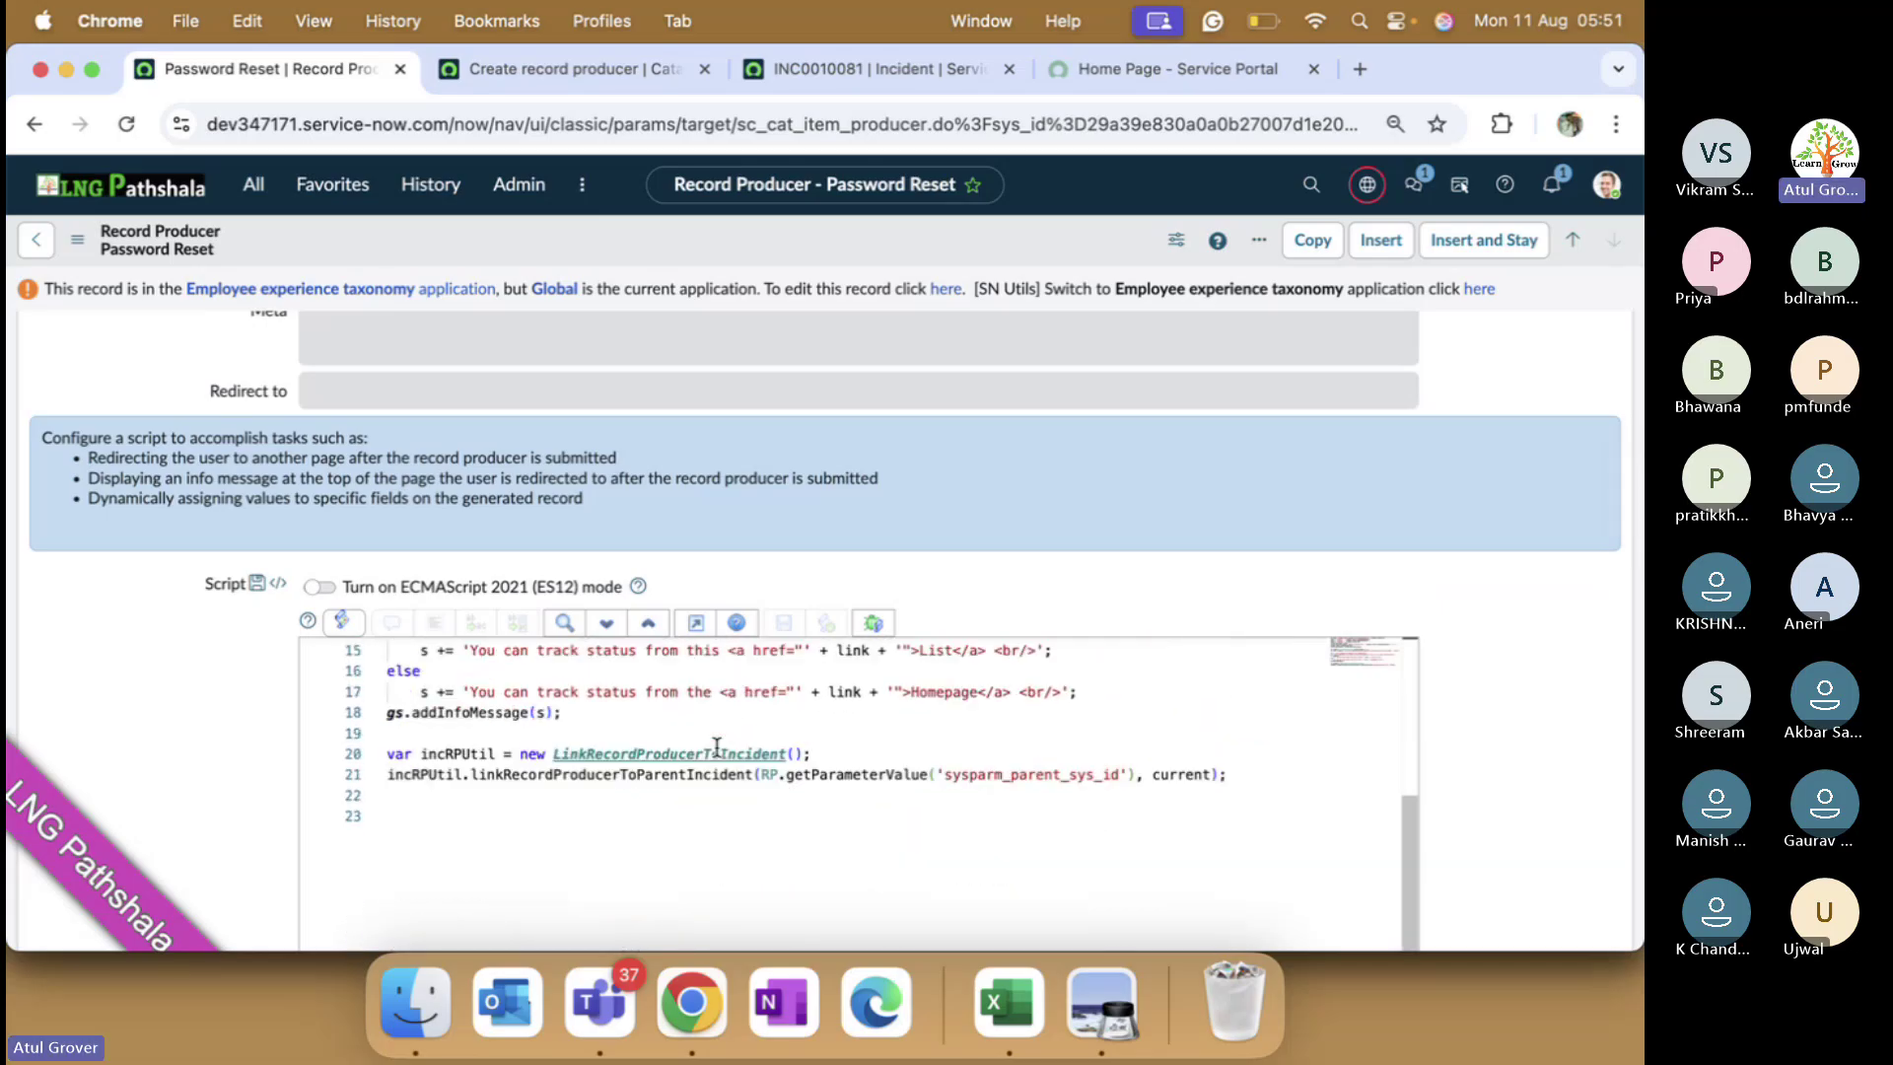
scroll(716, 747, "up", 4)
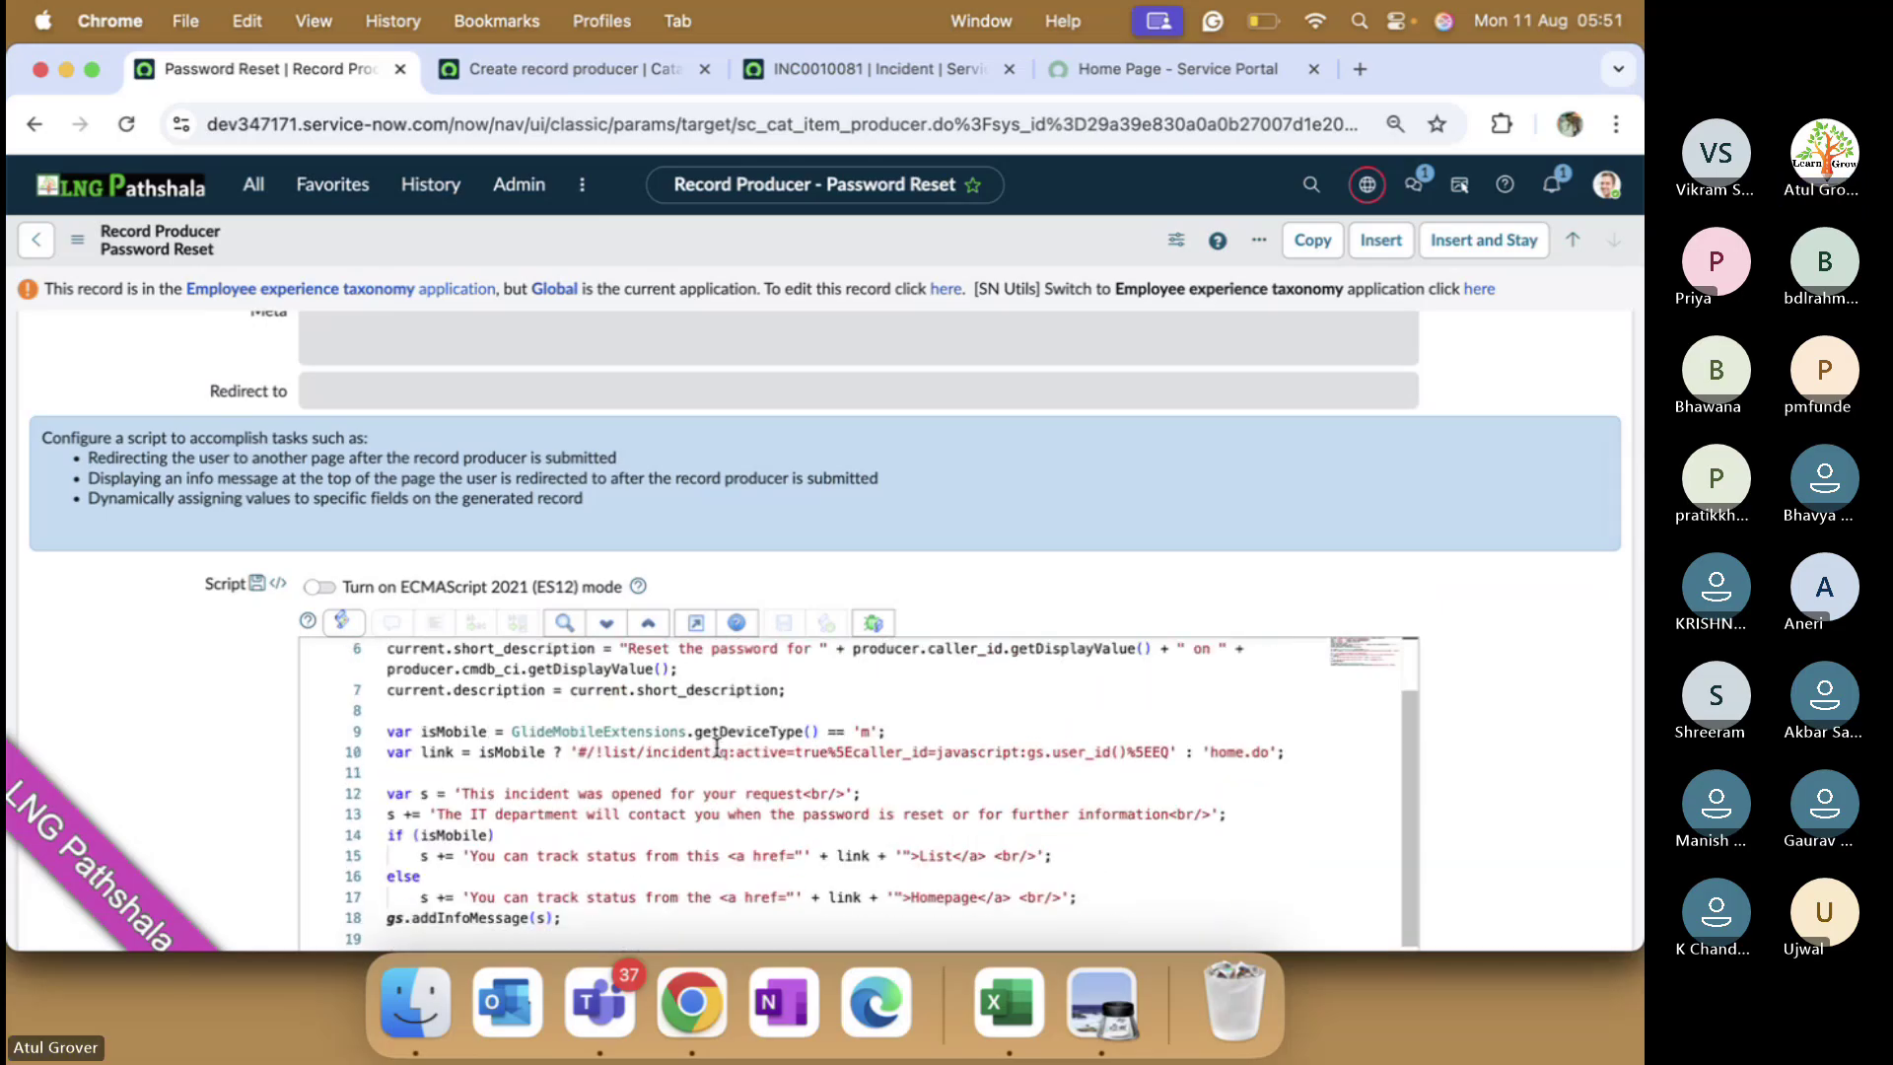
scroll(716, 746, "up", 2)
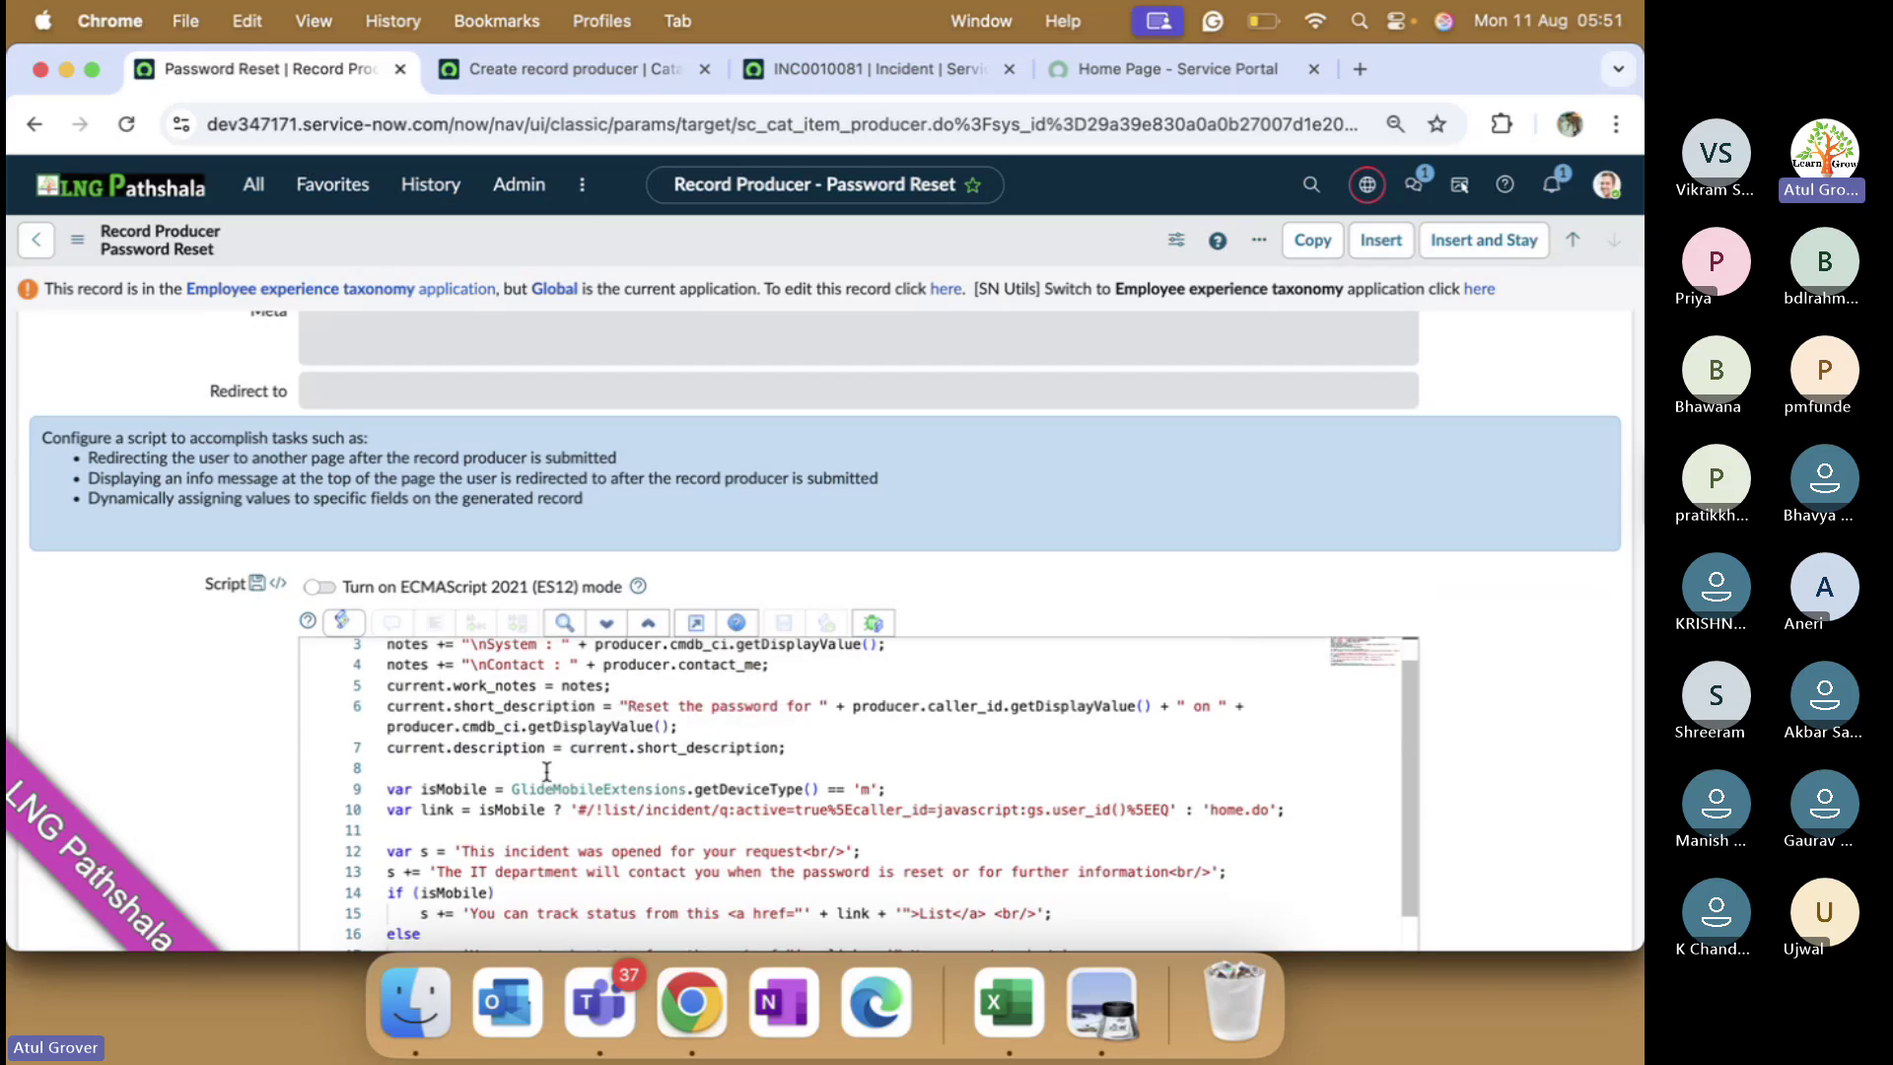
scroll(562, 769, "up", 1)
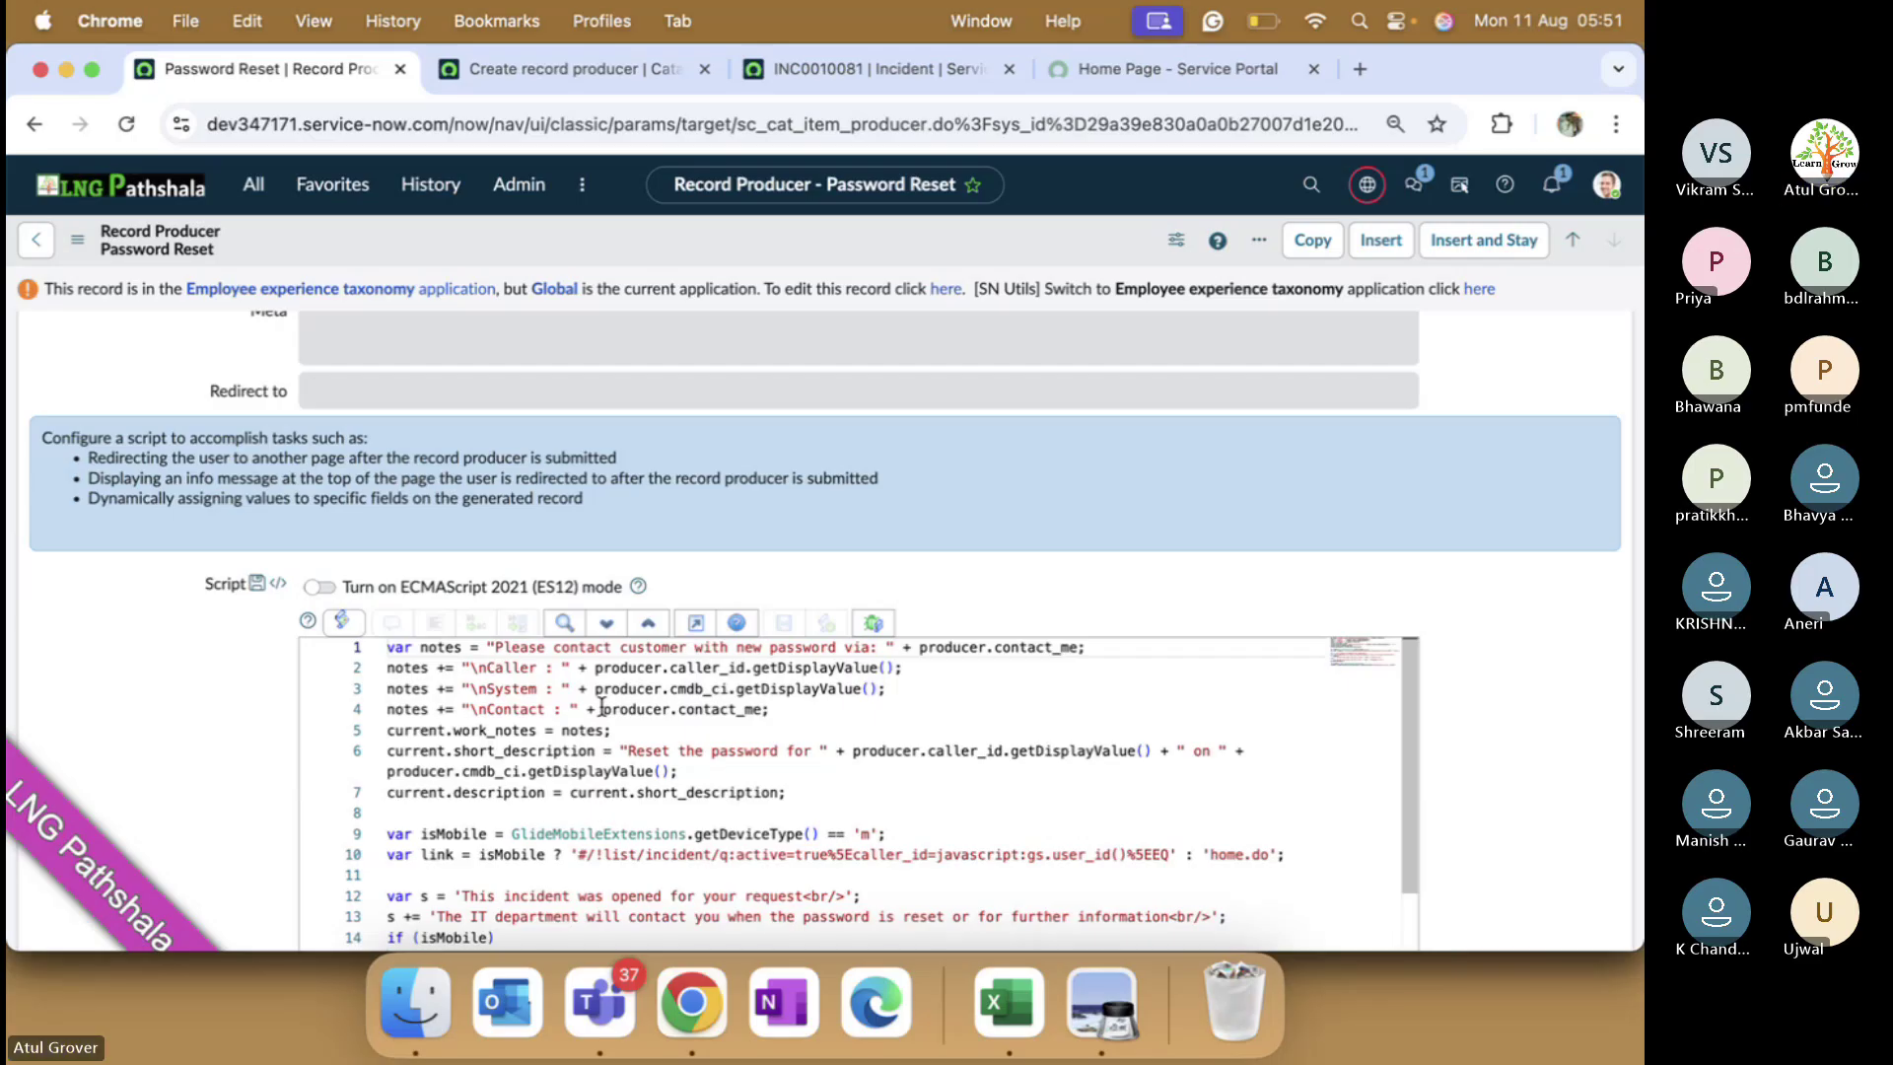
- Review the Password Reset record producer's variables and the incident fields they map to
key("super+Tab")
key("super+Tab")
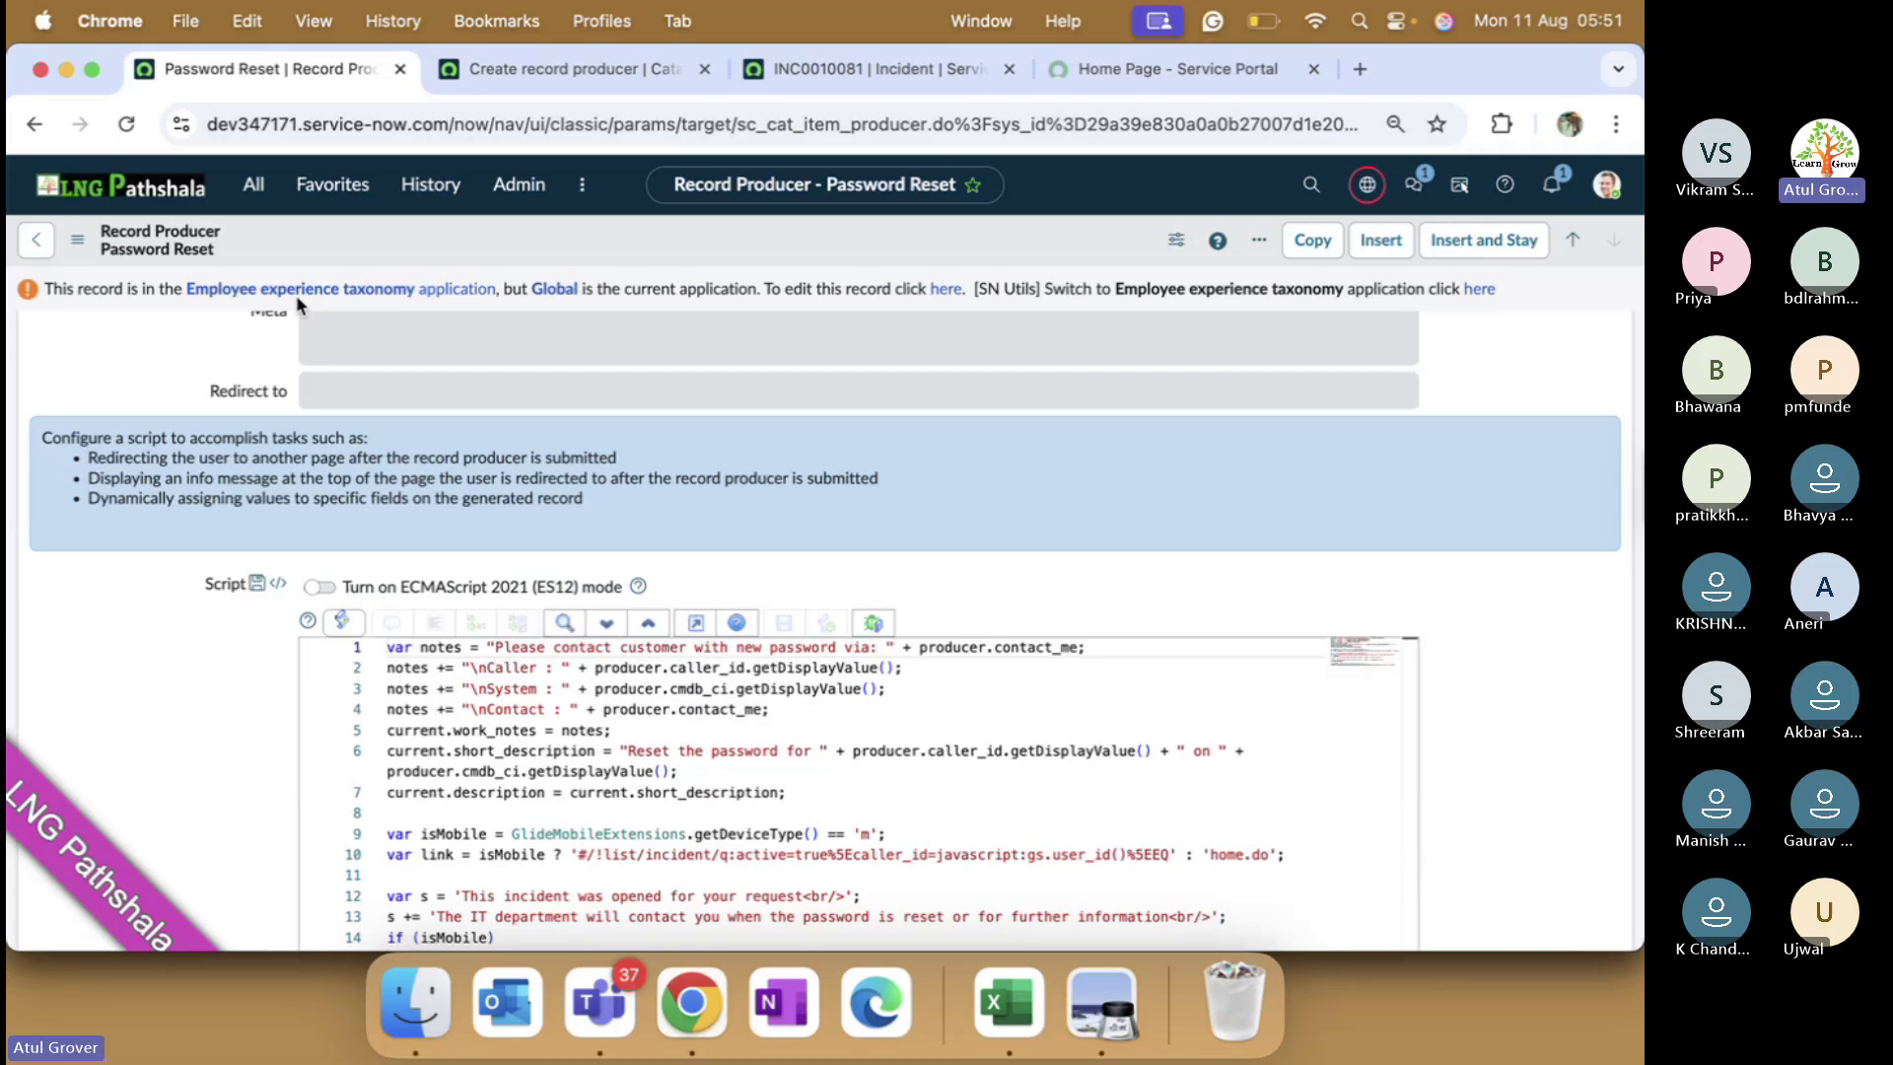
scroll(499, 424, "down", 10)
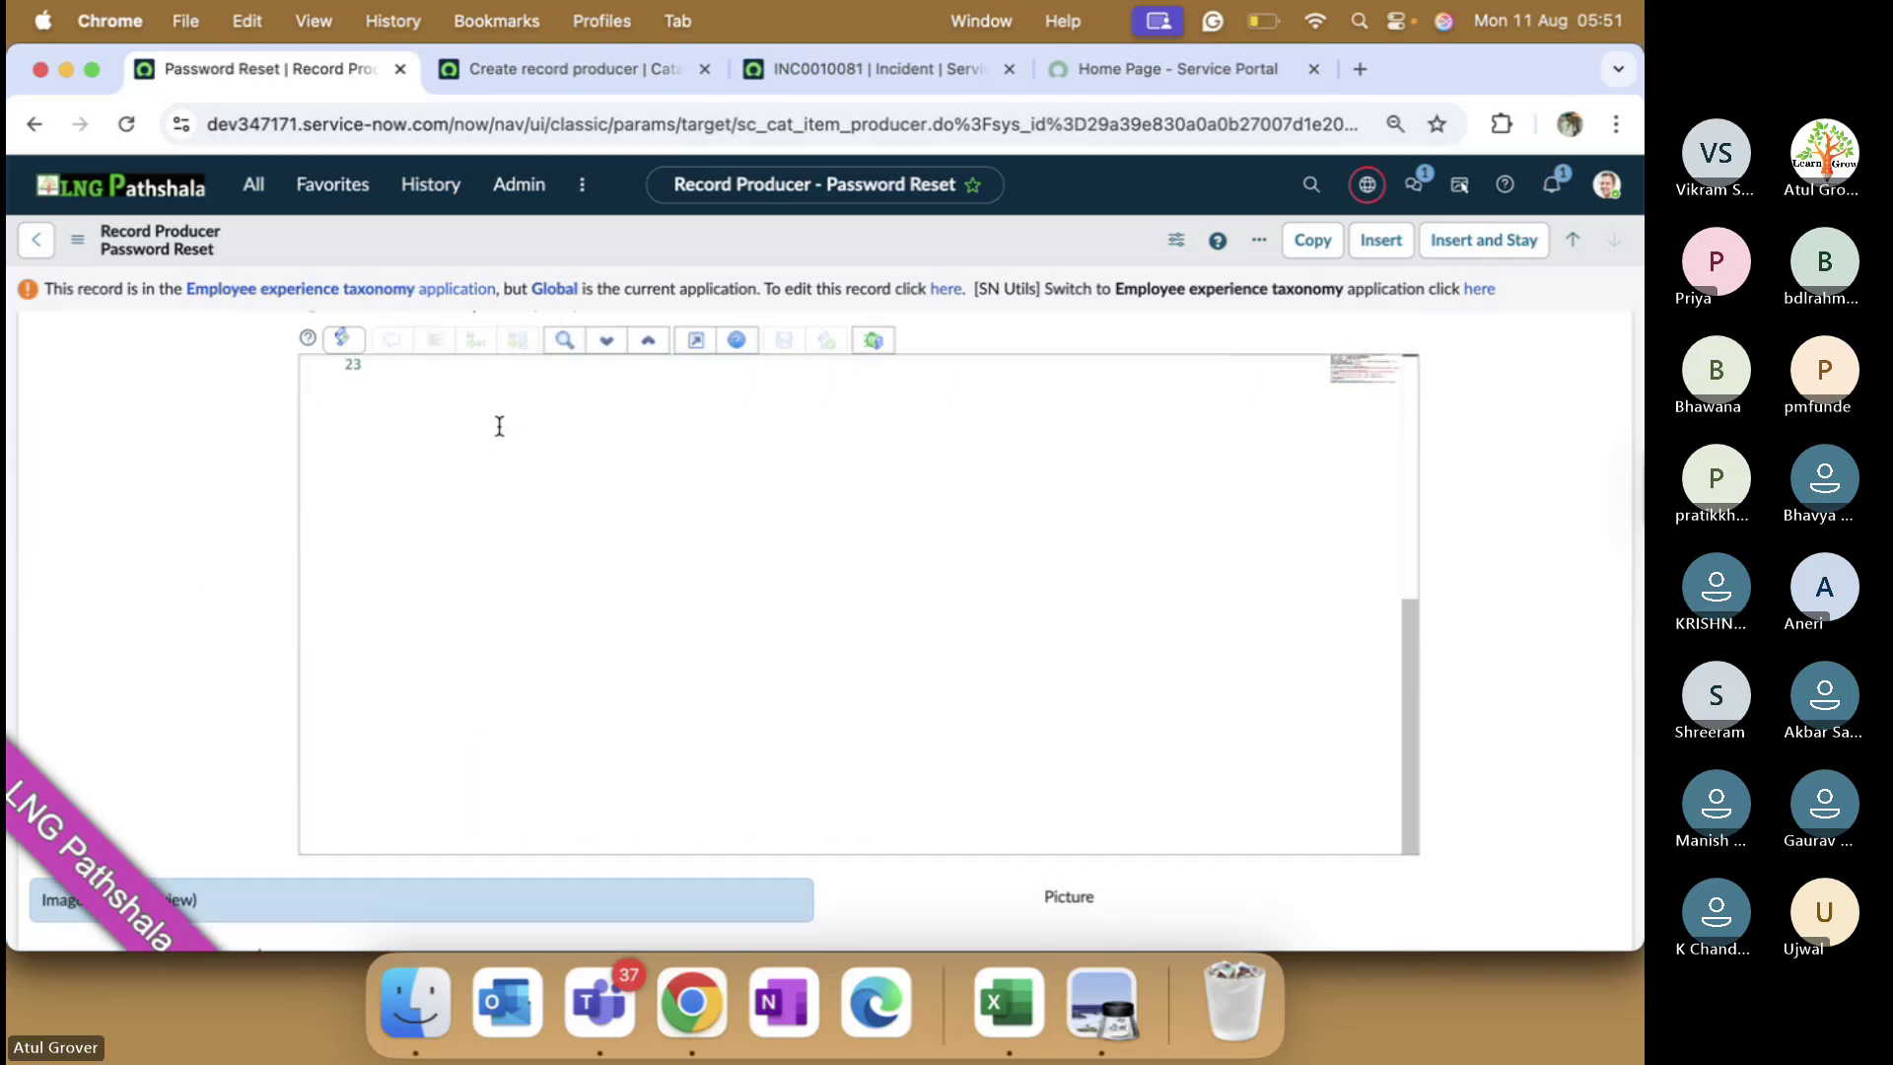
scroll(178, 687, "down", 10)
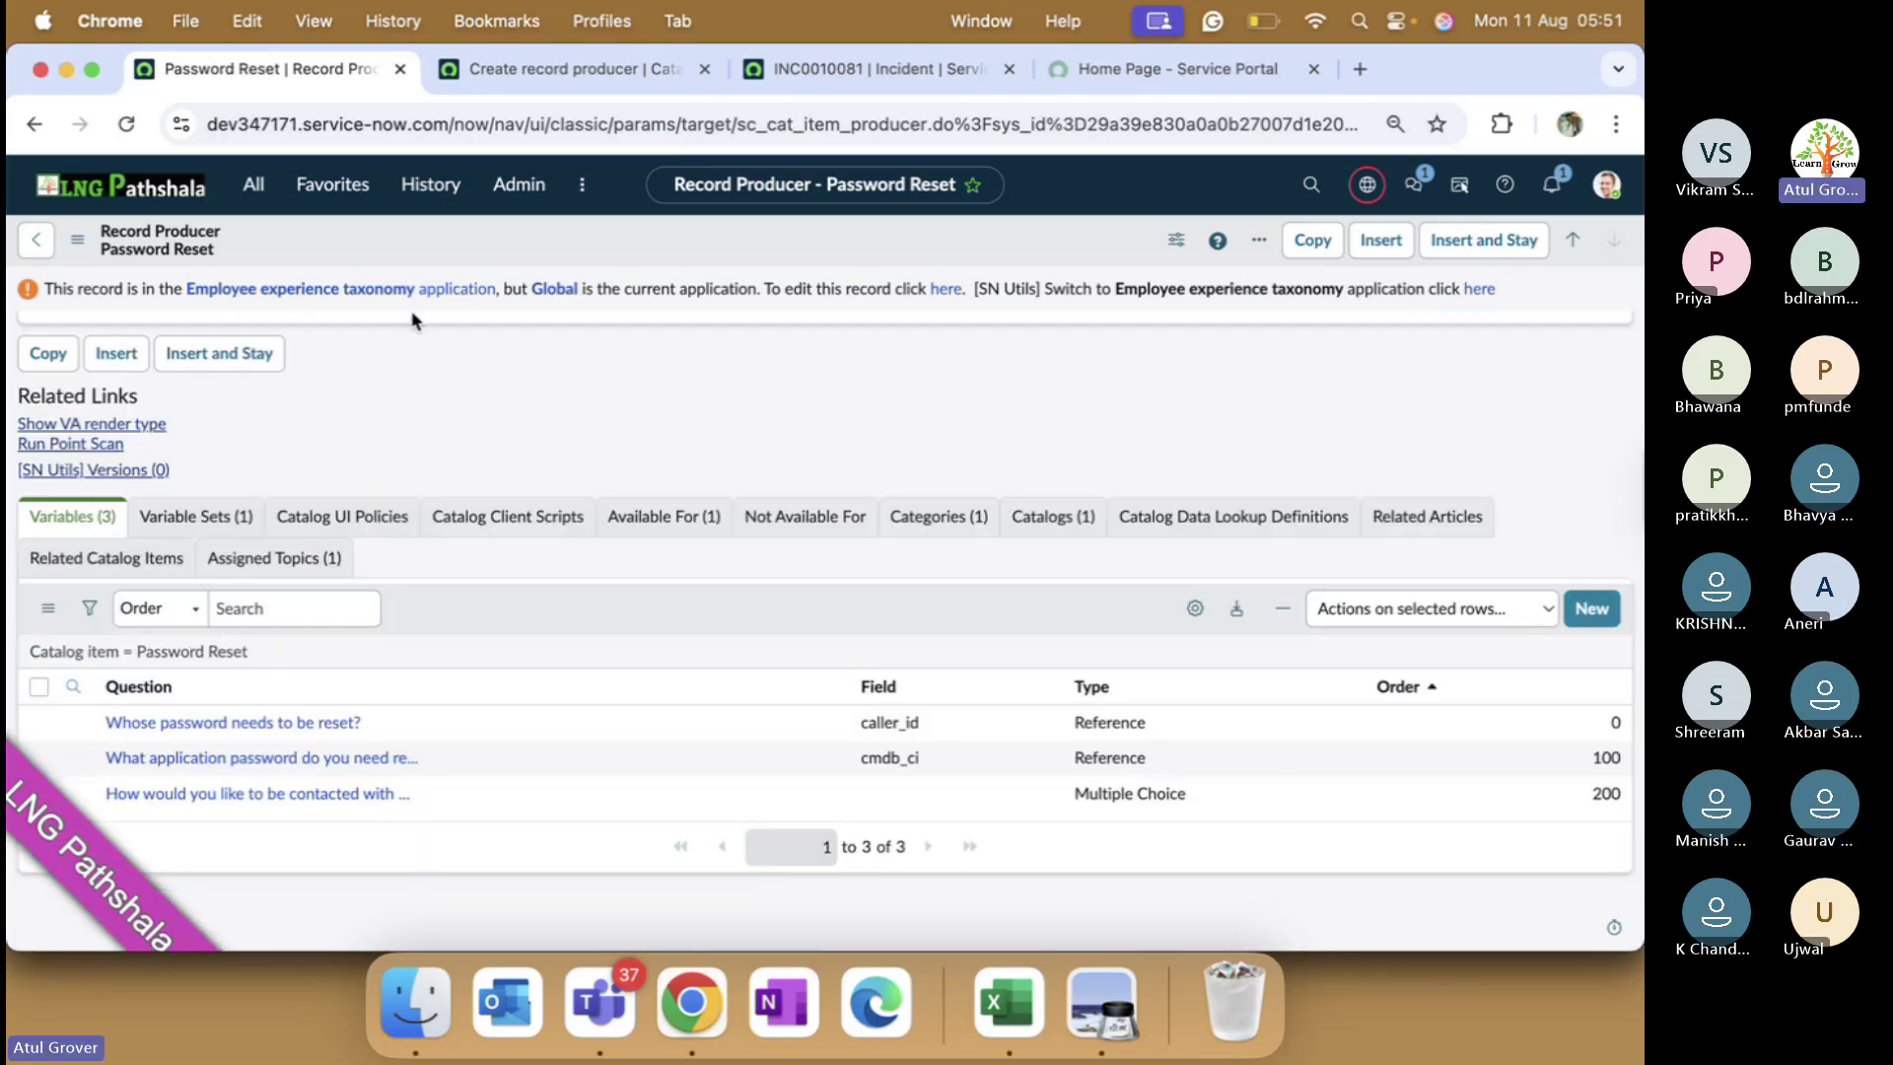
- Go back to the filtered Record Producers list and clear the navigator's search text
left_click(258, 190)
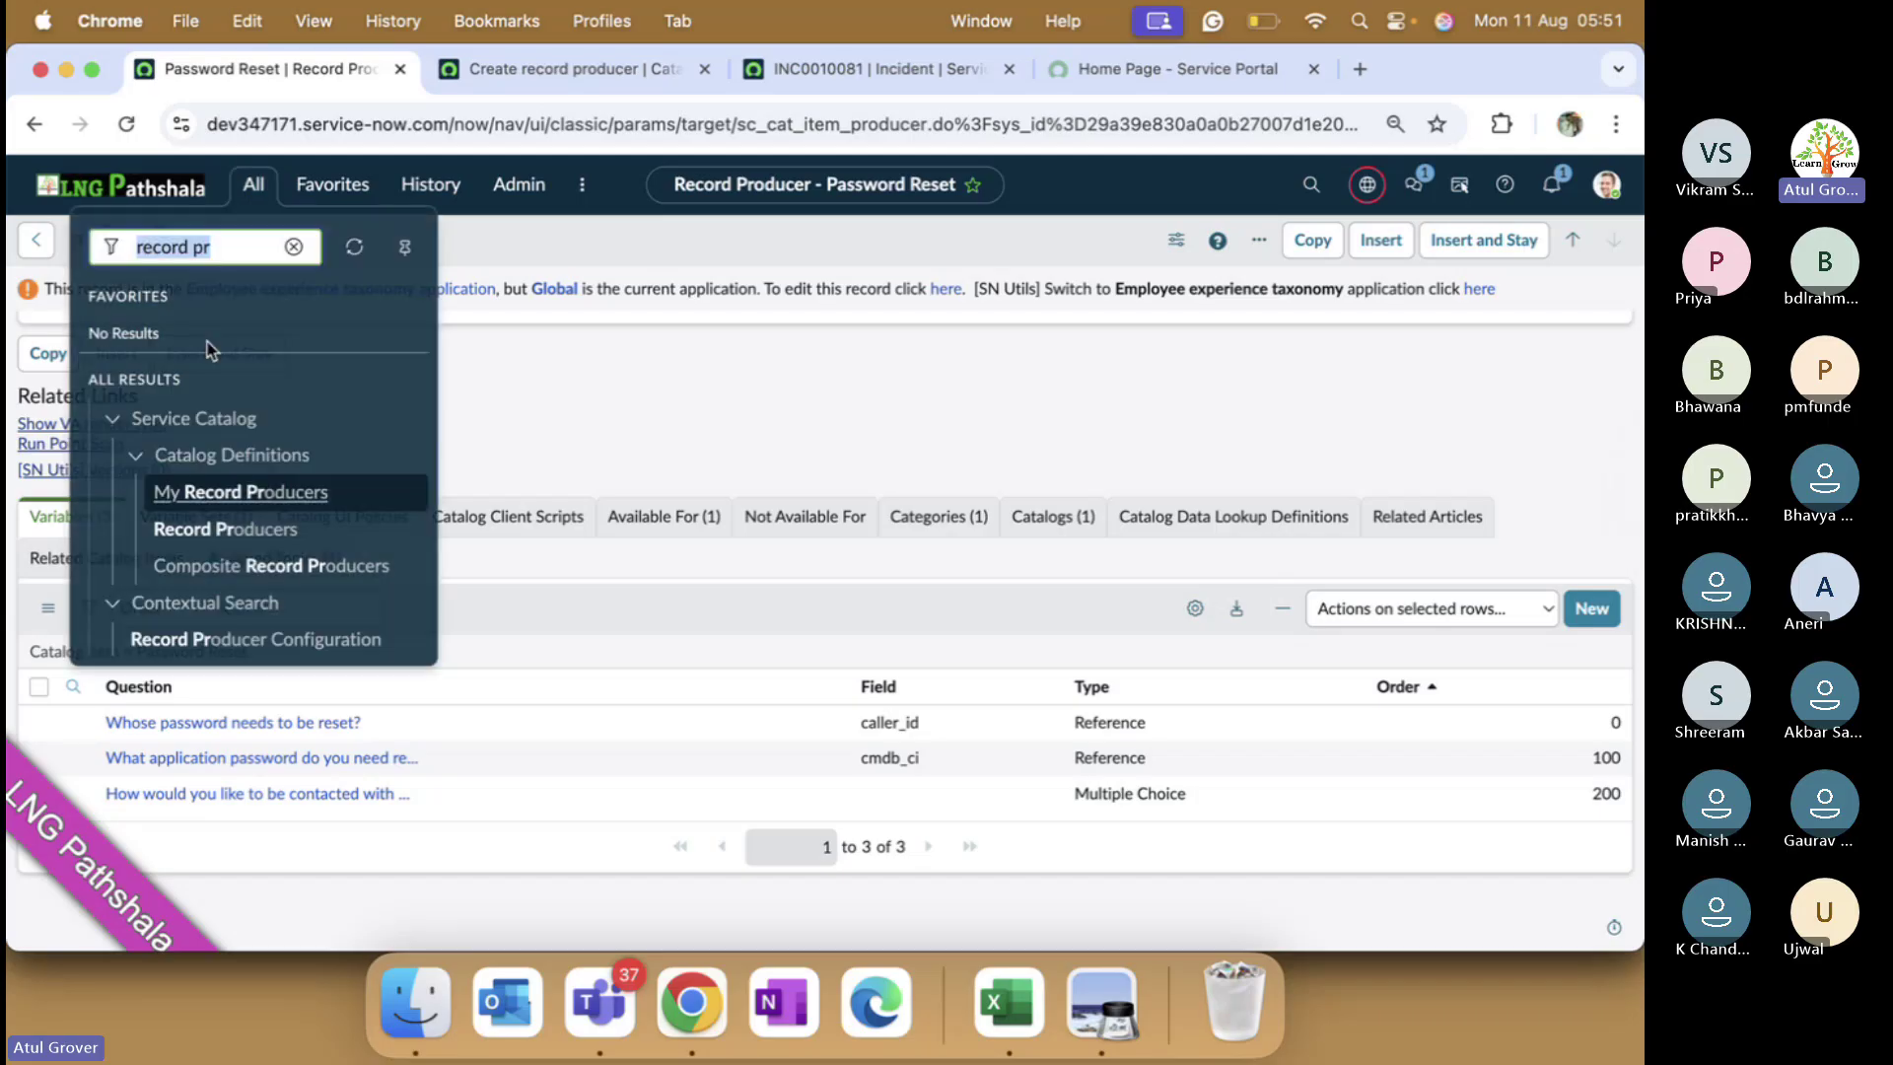
left_click(37, 125)
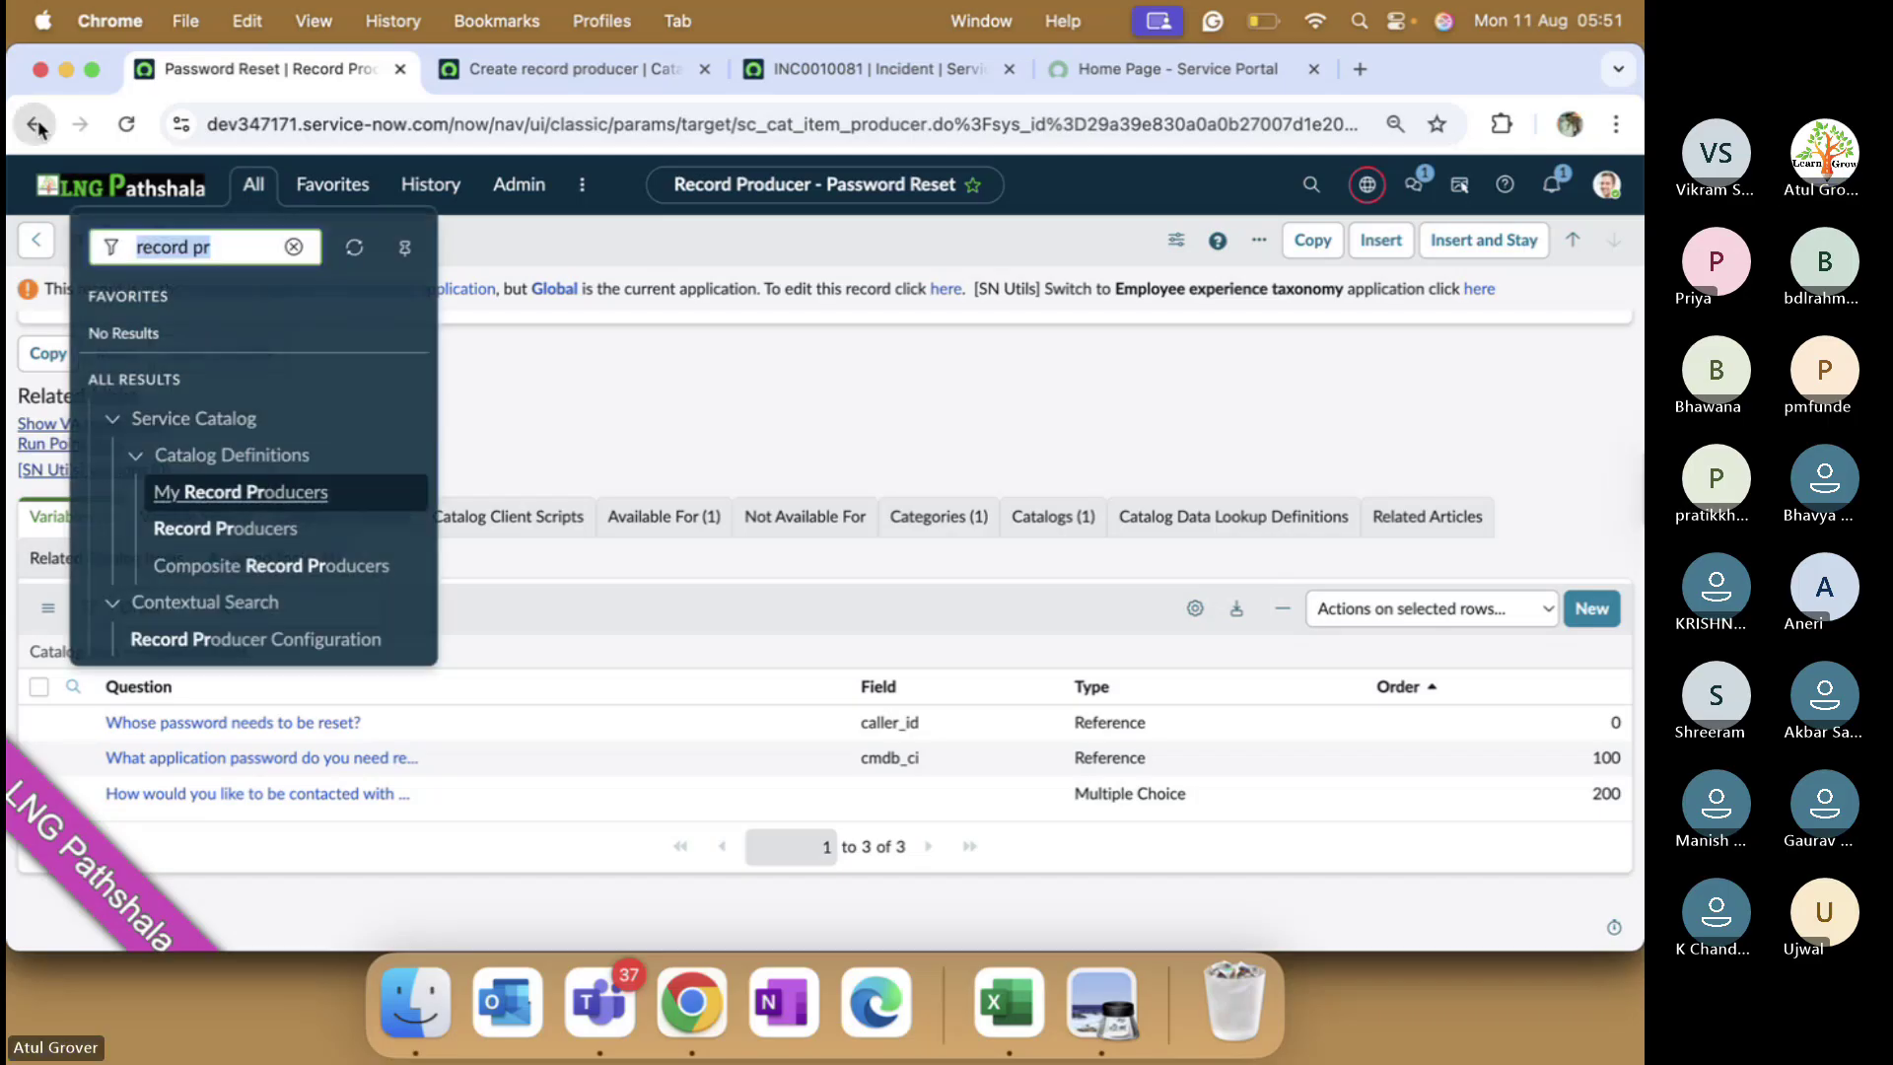
left_click(296, 246)
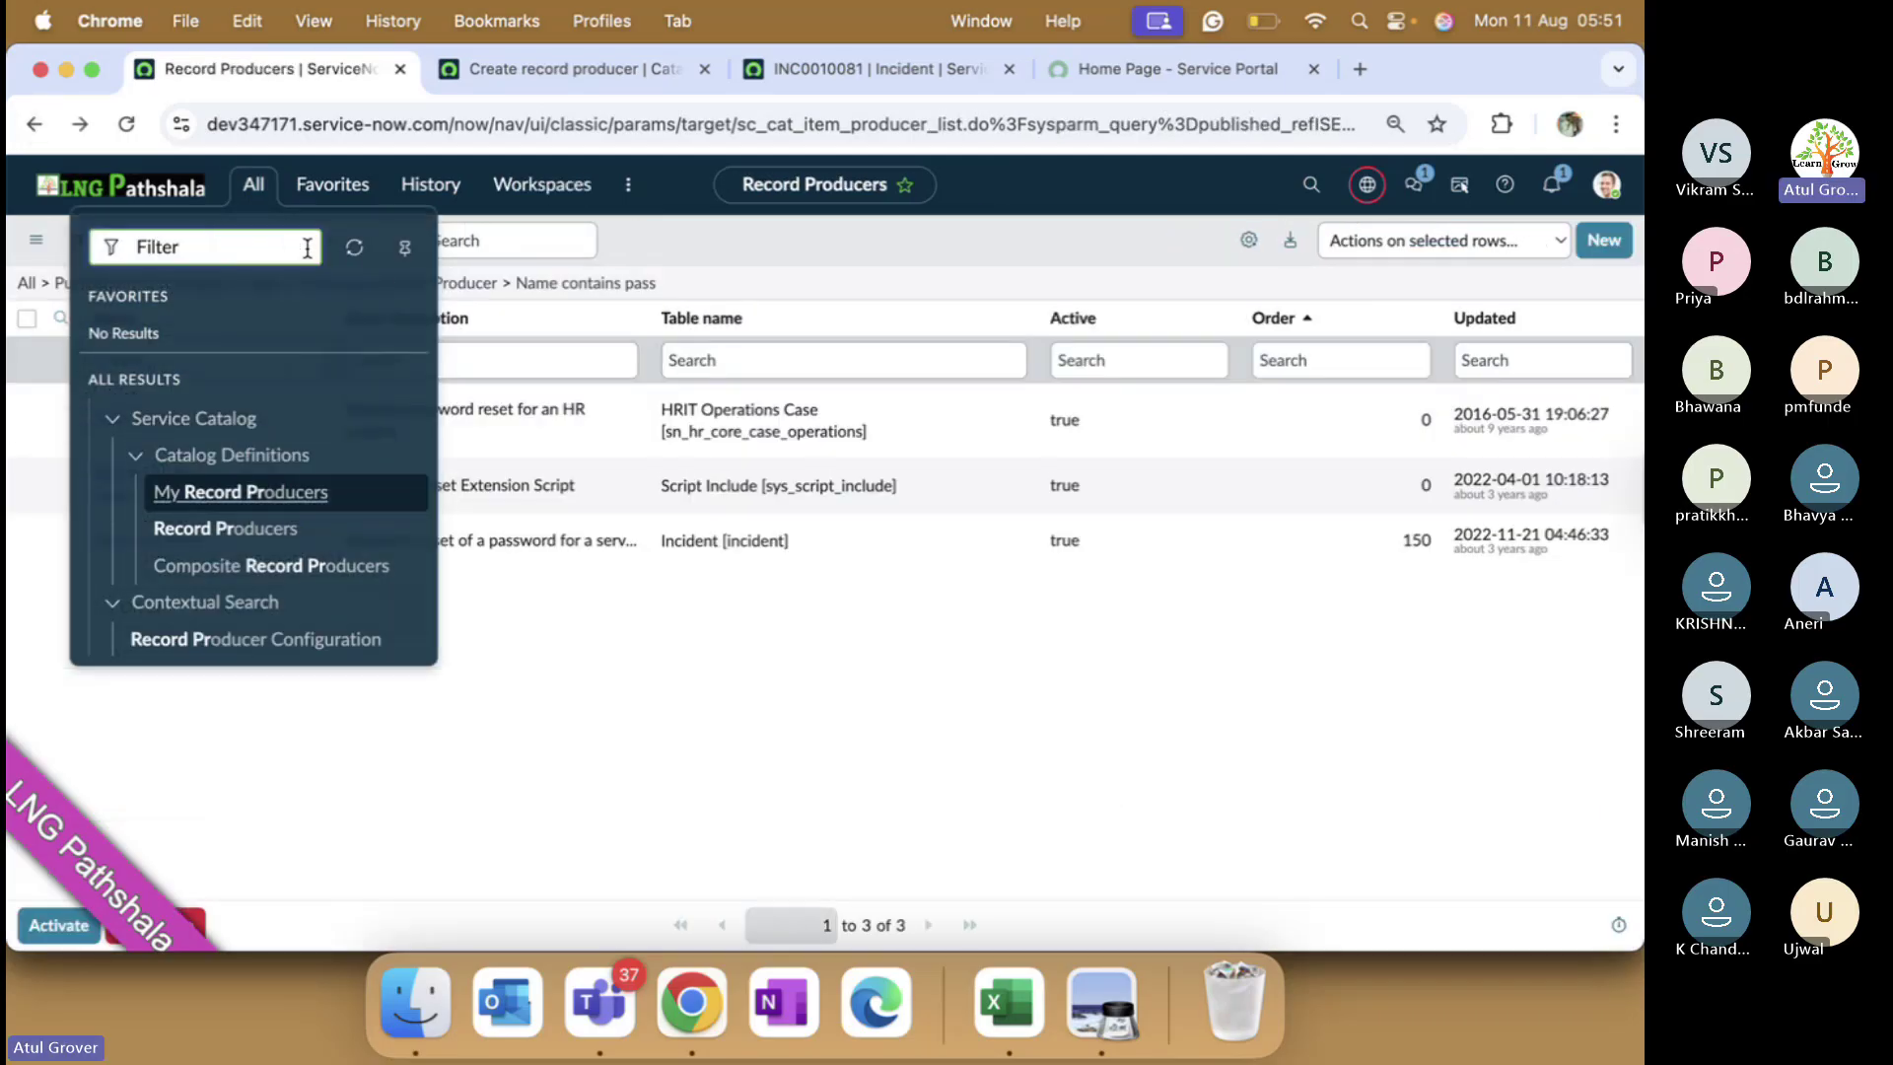
left_click(529, 636)
- Filter the Record Producers by name with *incident and open the Create Incident producer
left_click(180, 350)
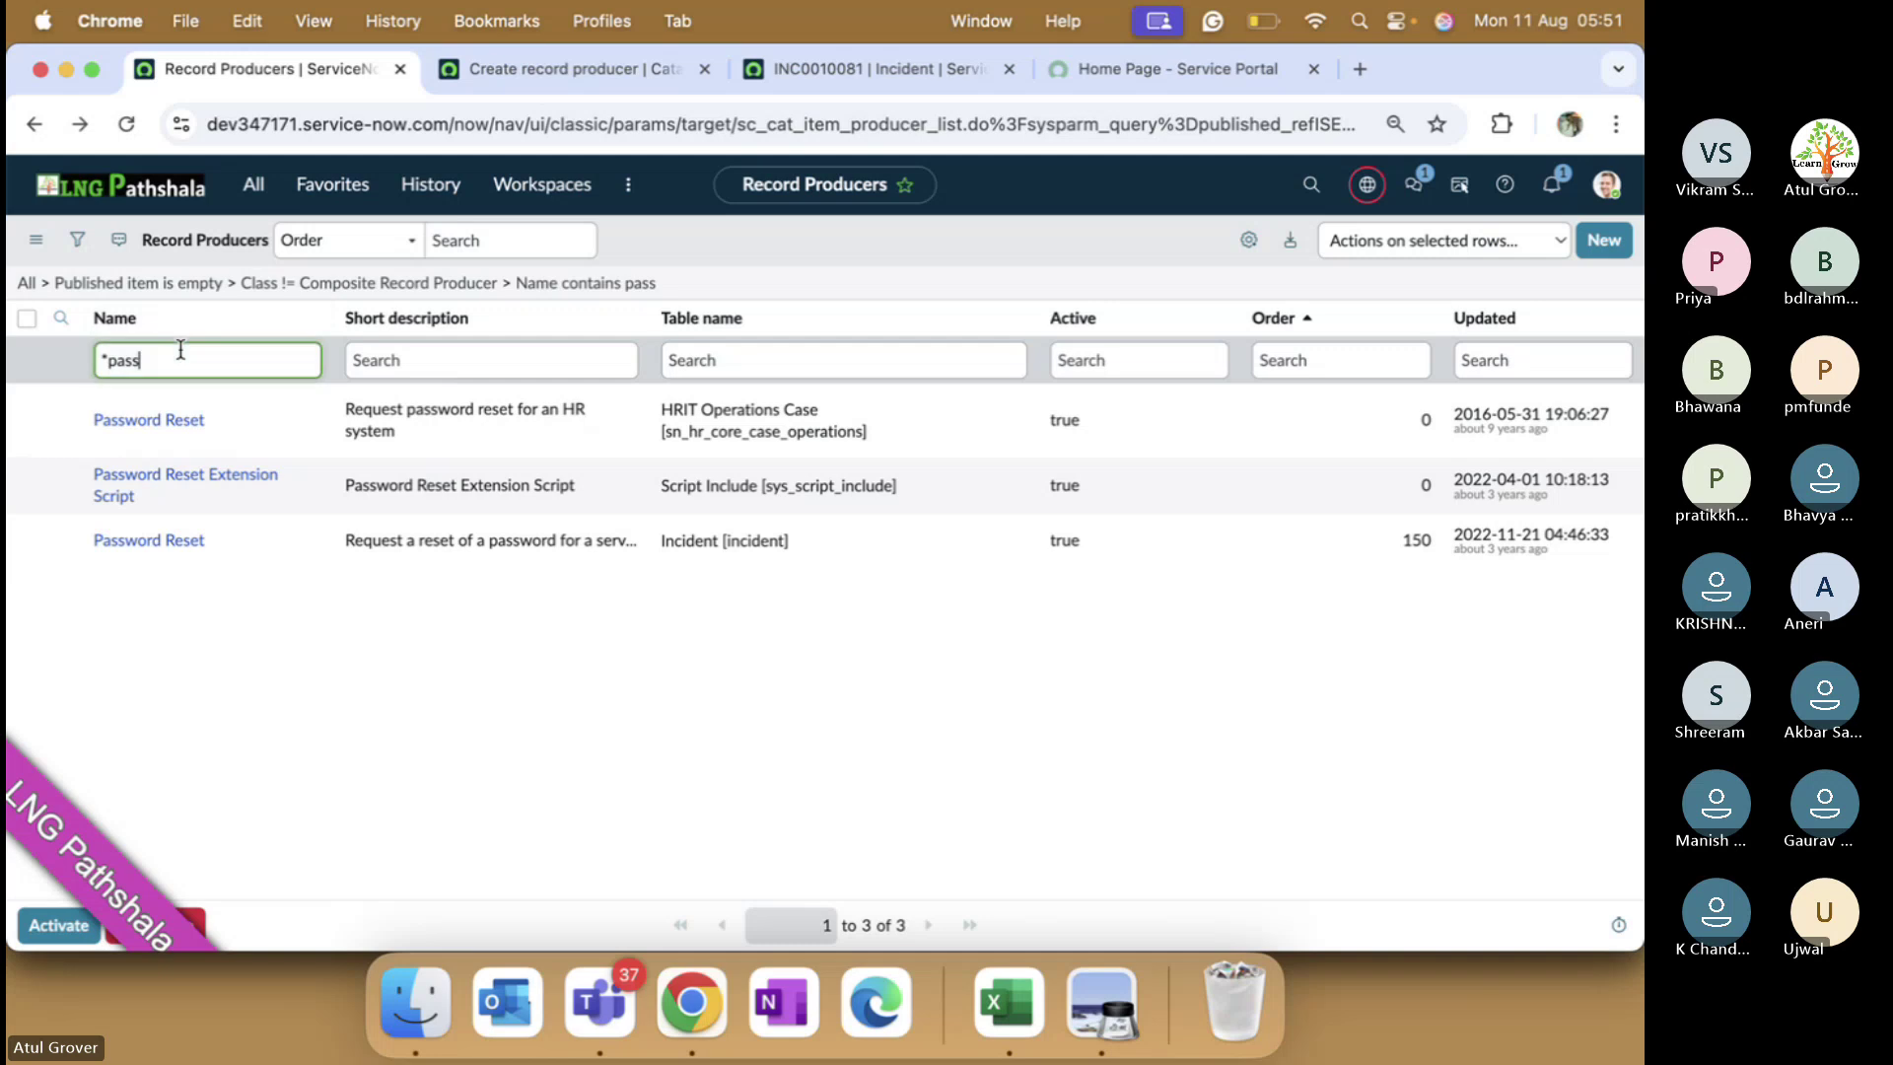
key("BackSpace")
key("BackSpace")
key("BackSpace")
key("BackSpace")
type("incident")
key("Return")
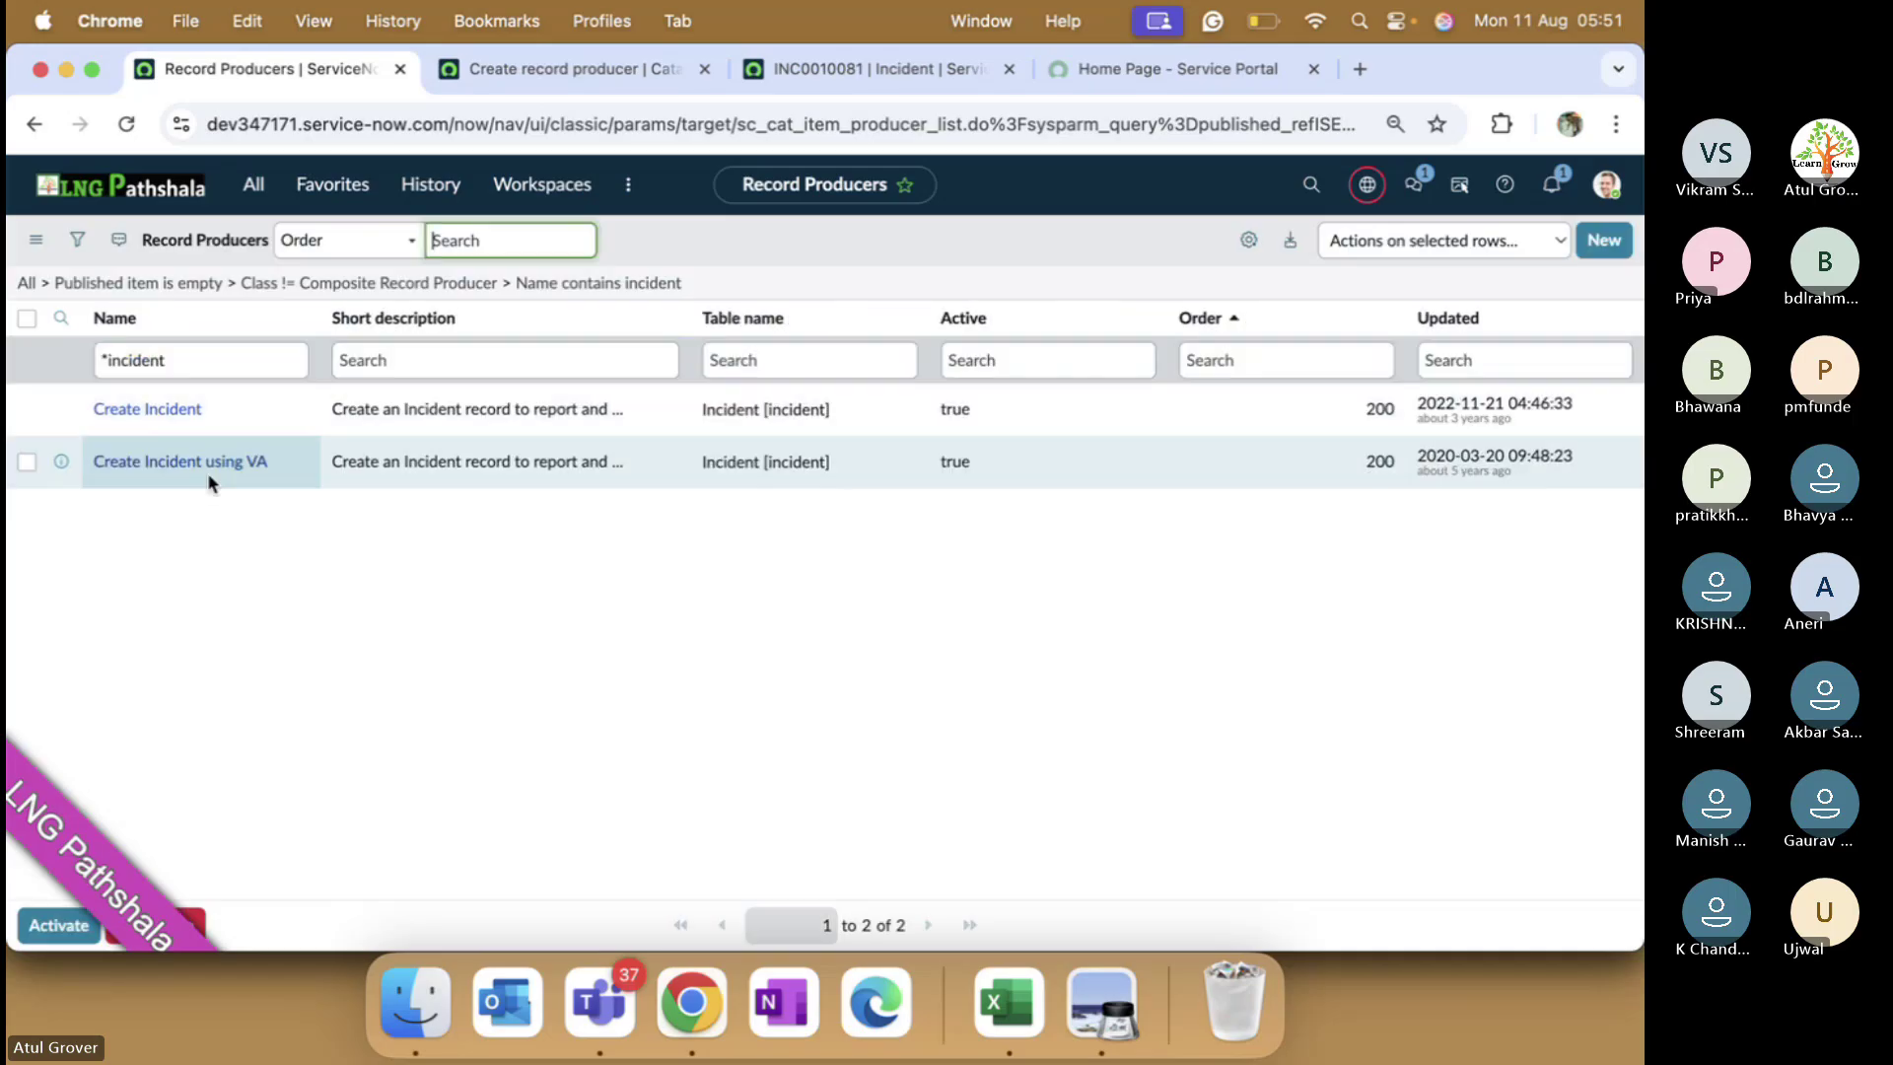
left_click(176, 412)
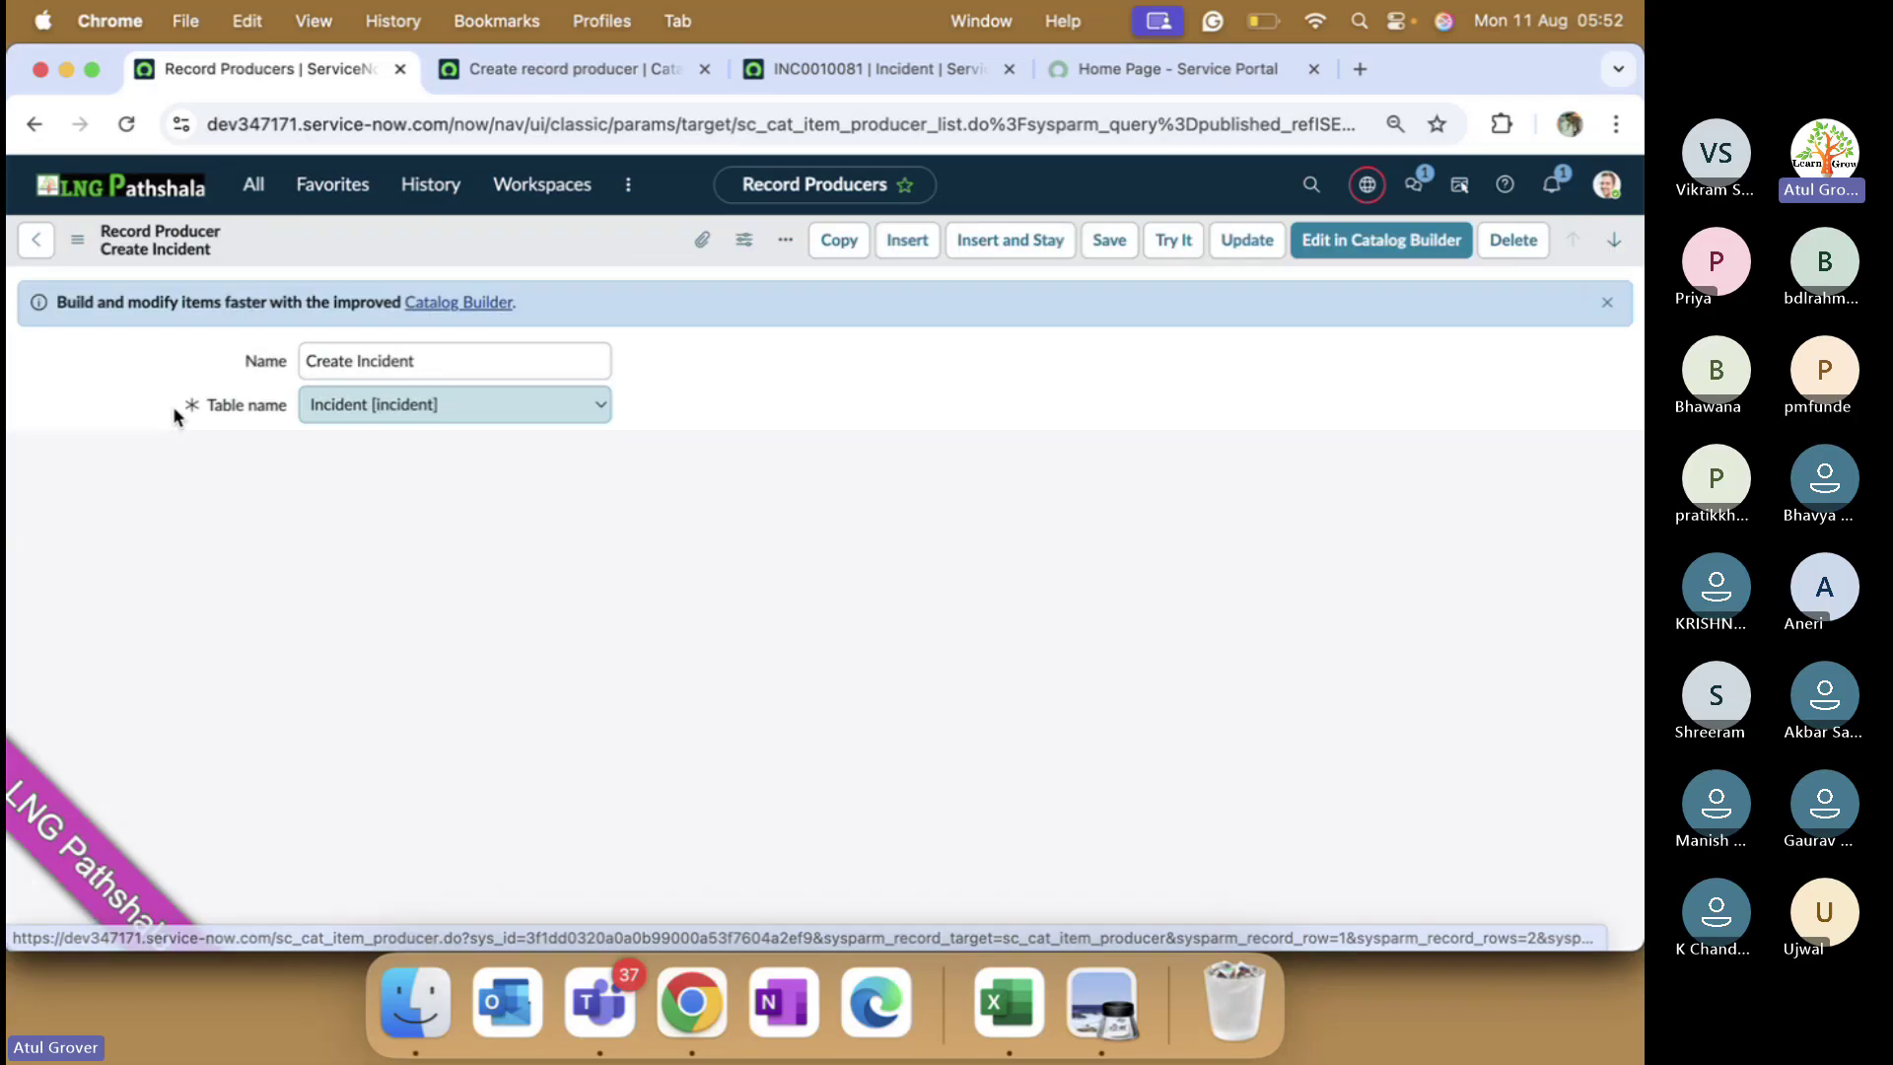
- Examine the Create Incident producer's script, Generated Record Data, Portal Settings and Redirect to field
scroll(174, 405, "down", 10)
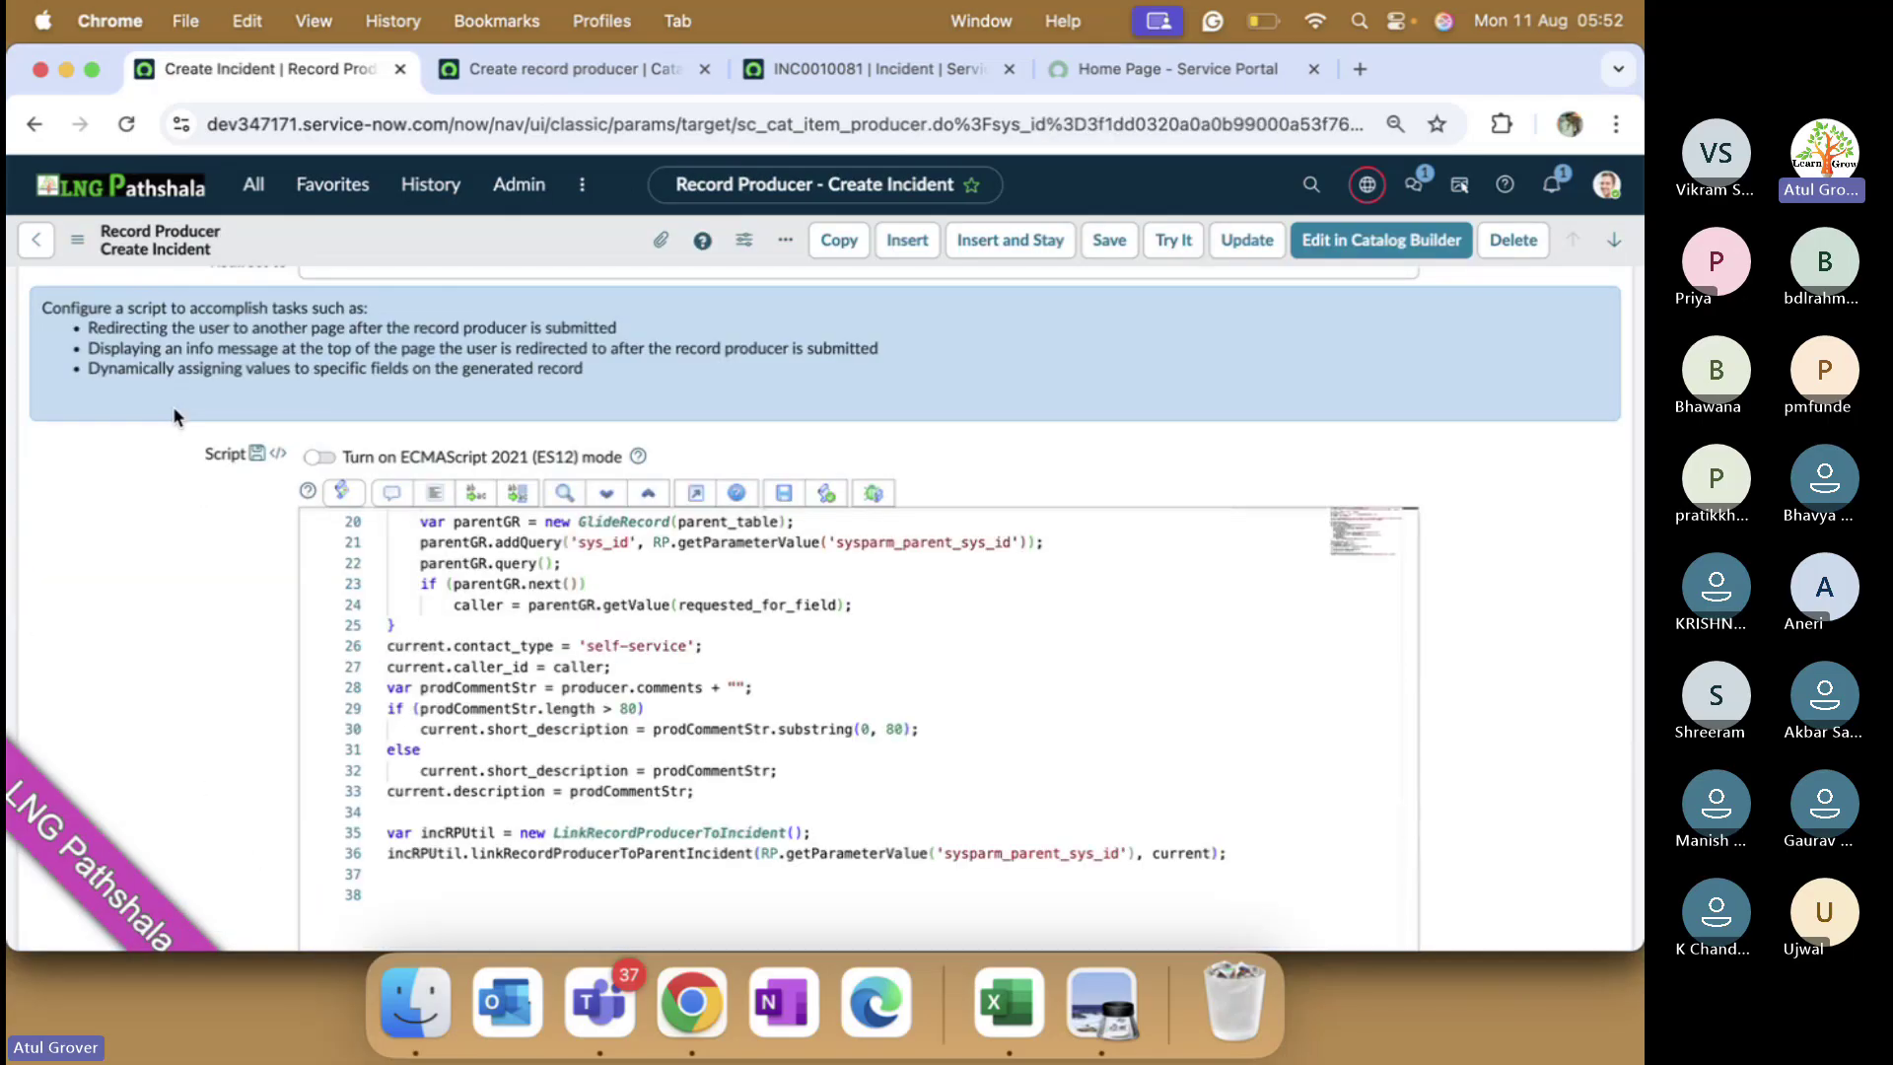
scroll(173, 414, "up", 10)
scroll(174, 416, "up", 1)
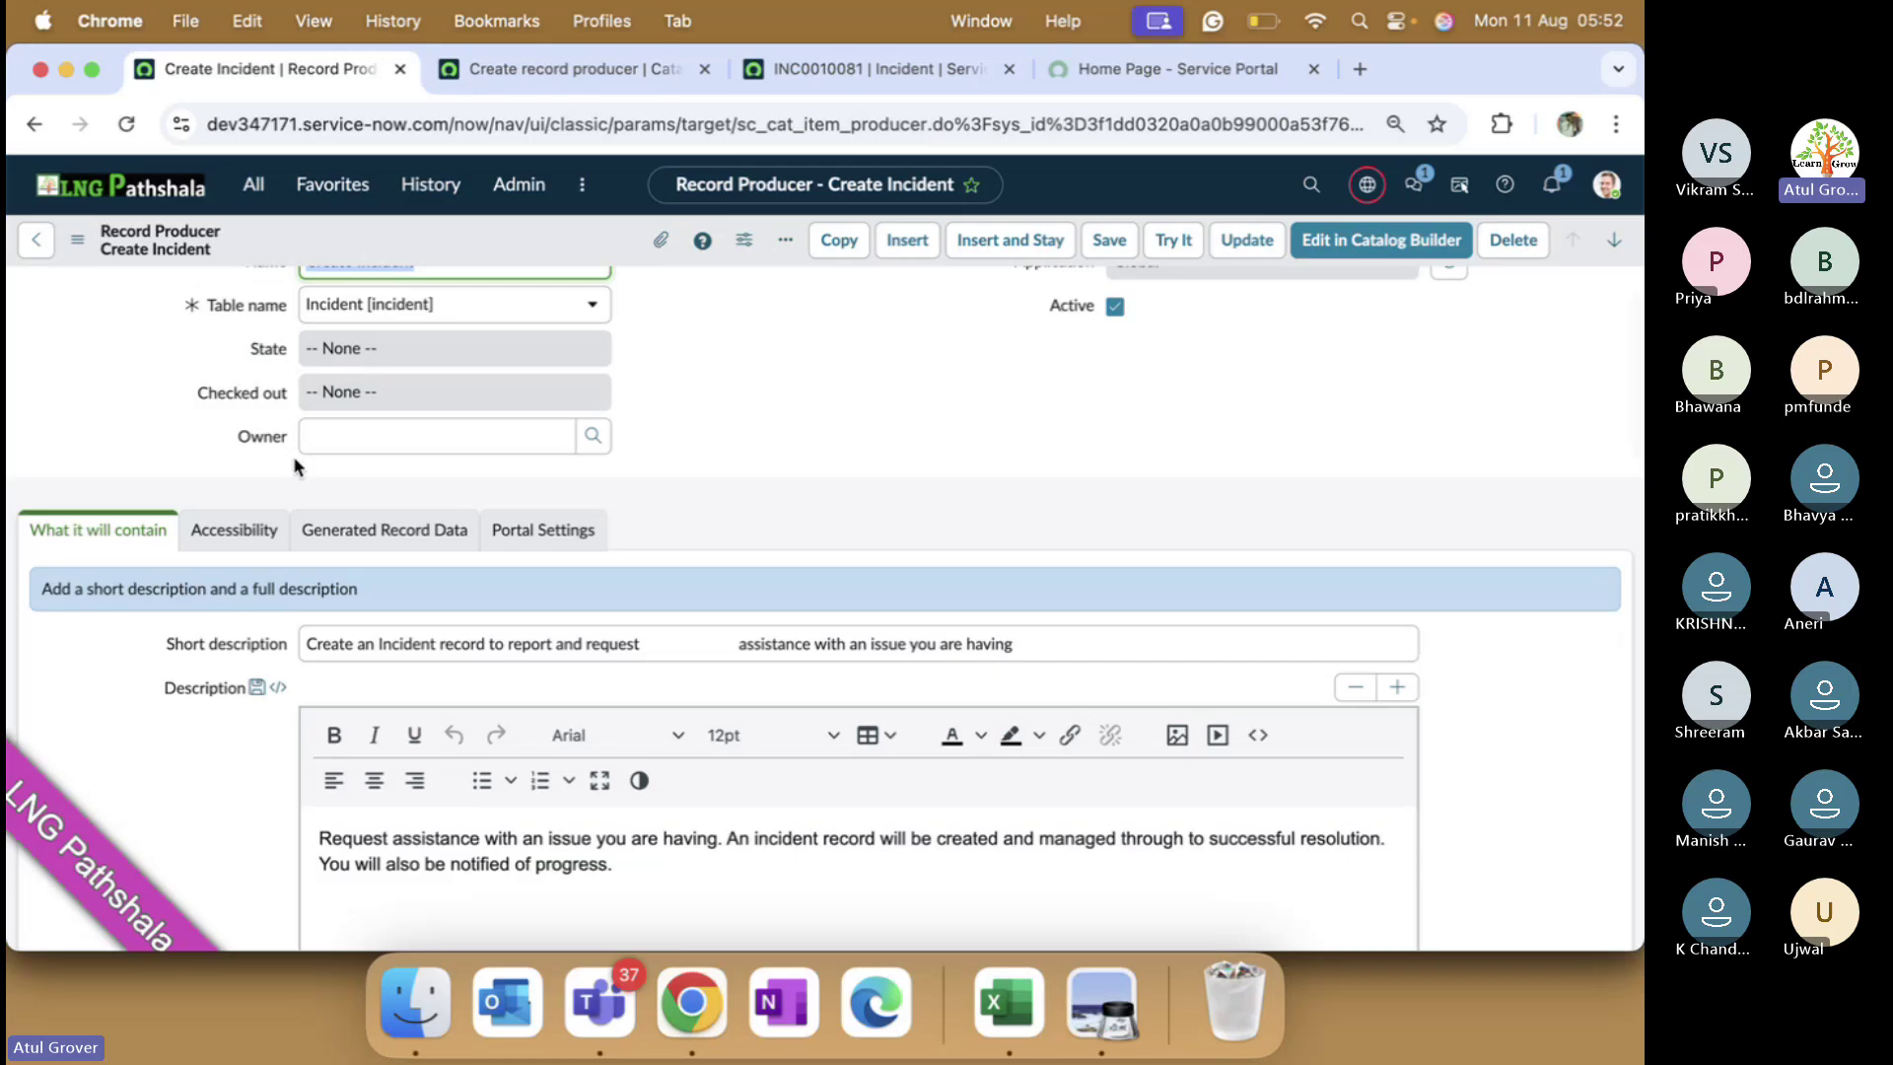
left_click(364, 536)
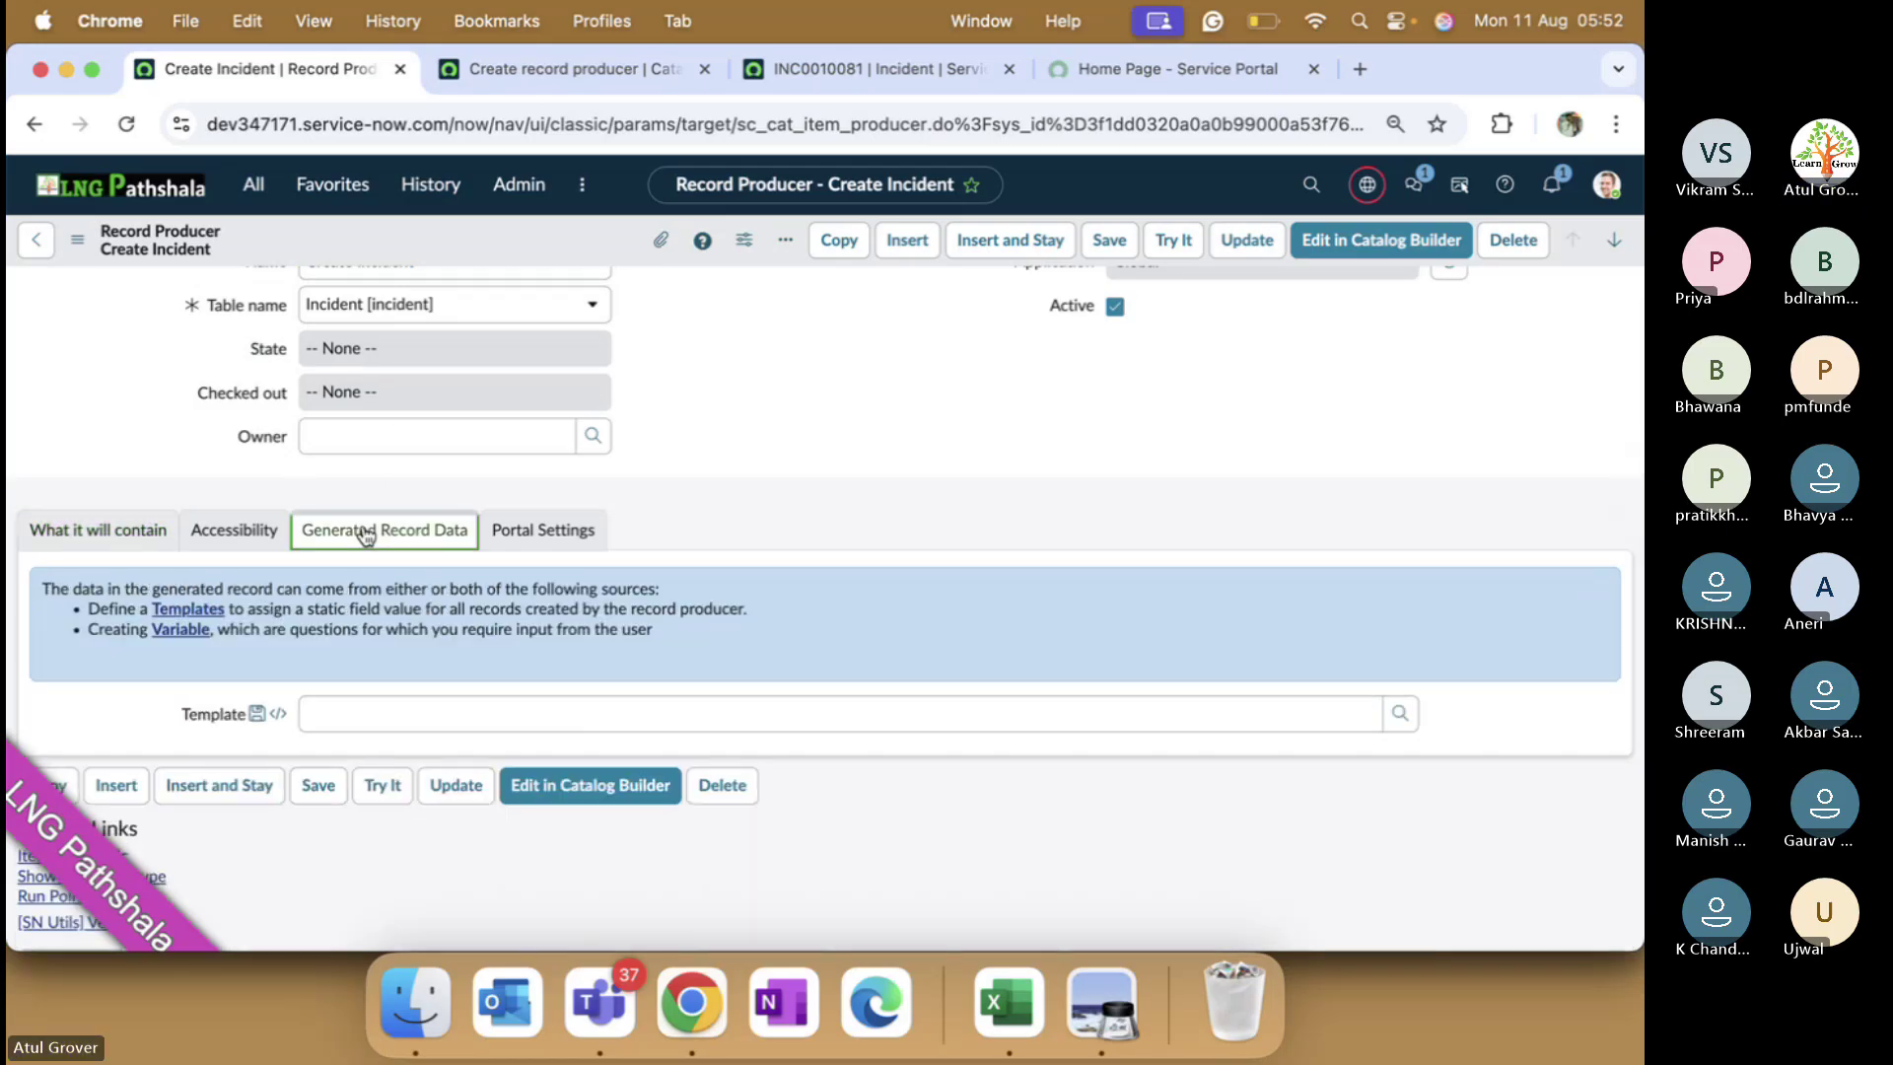
left_click(540, 537)
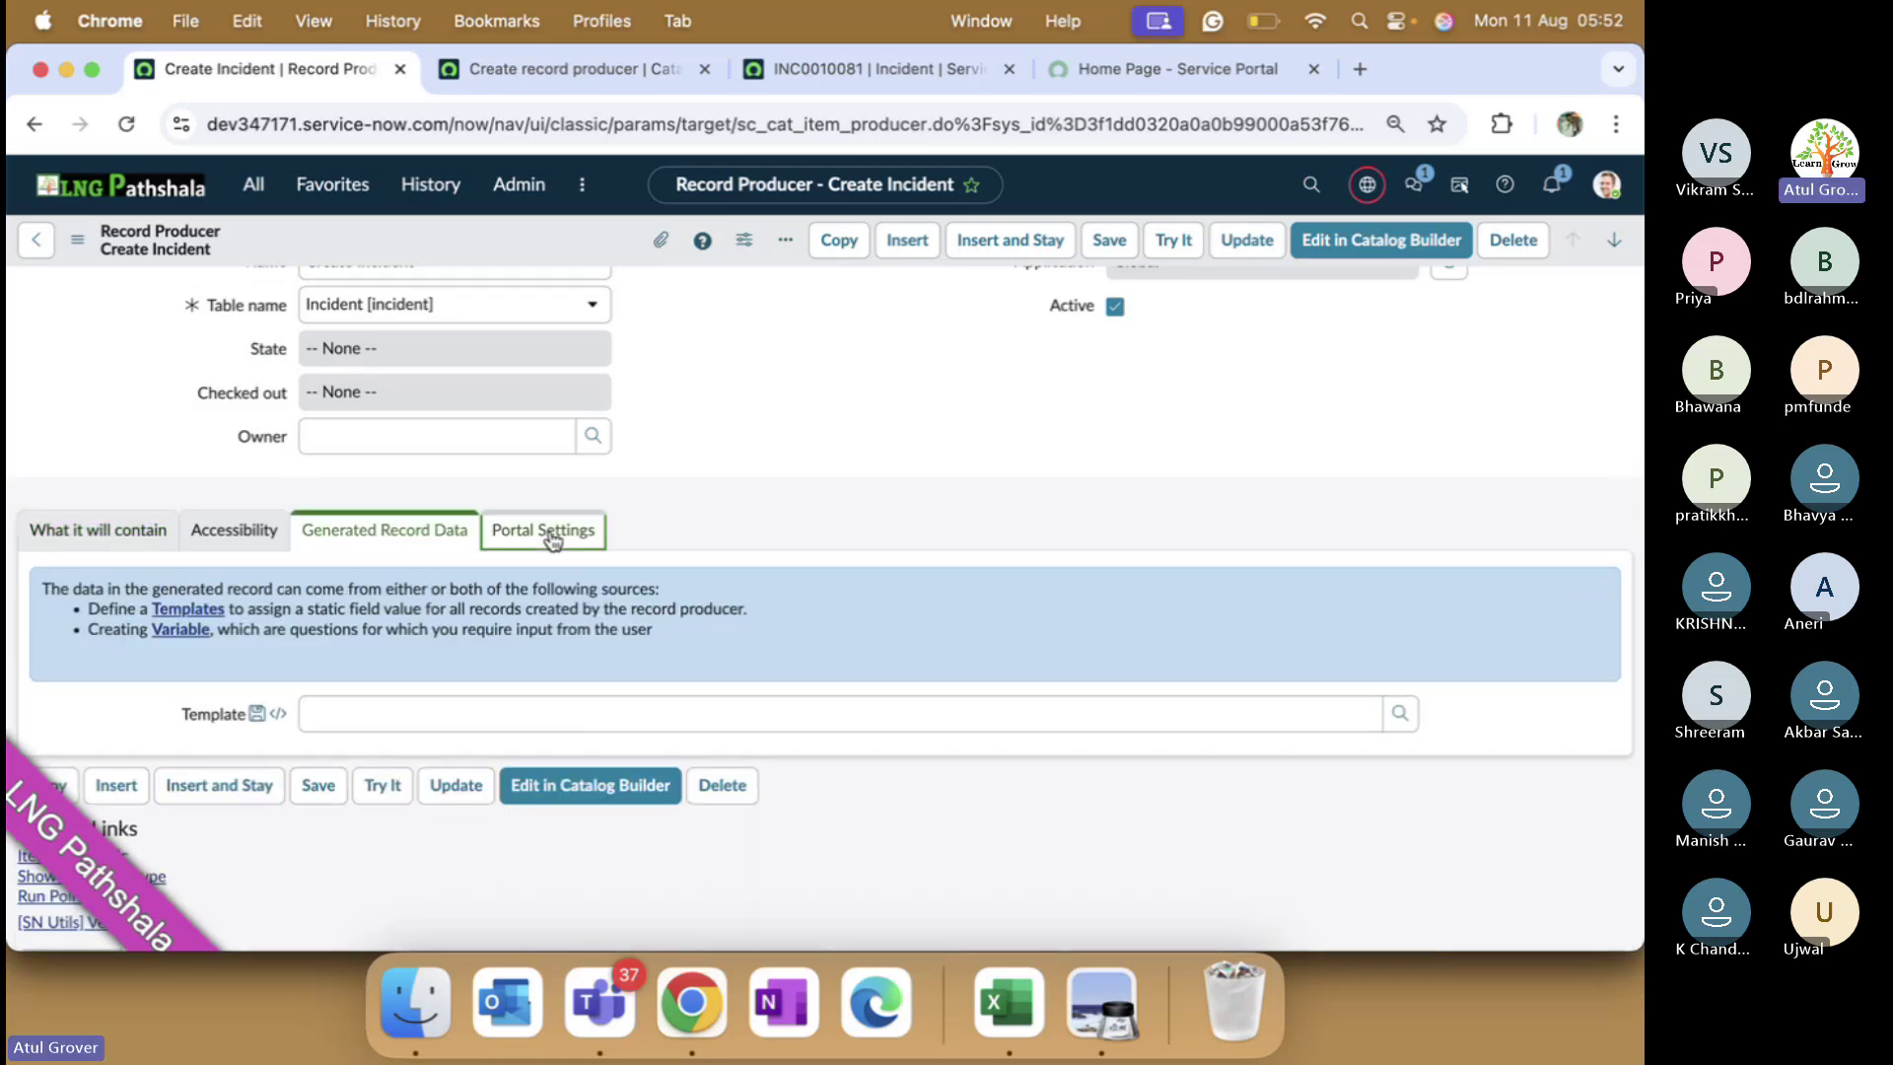
scroll(452, 604, "down", 1)
scroll(453, 604, "up", 2)
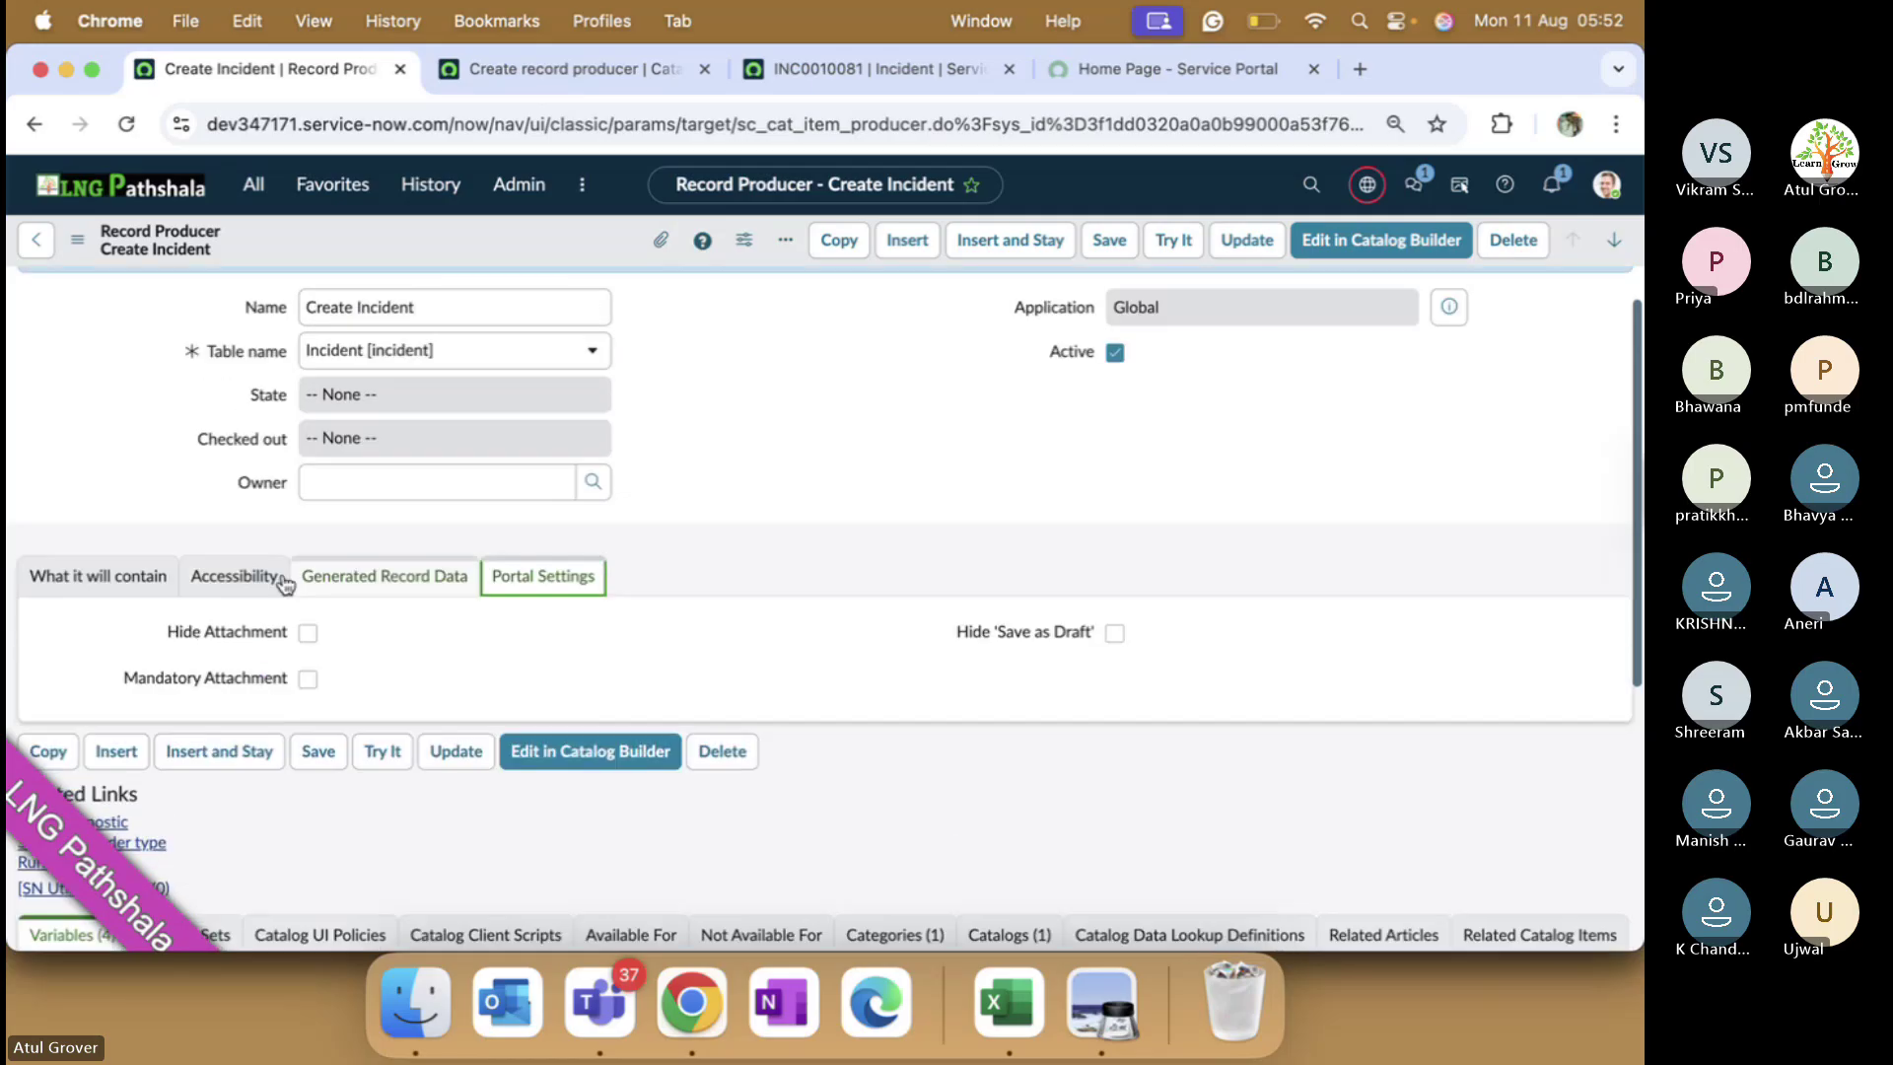
left_click(126, 581)
scroll(467, 631, "down", 6)
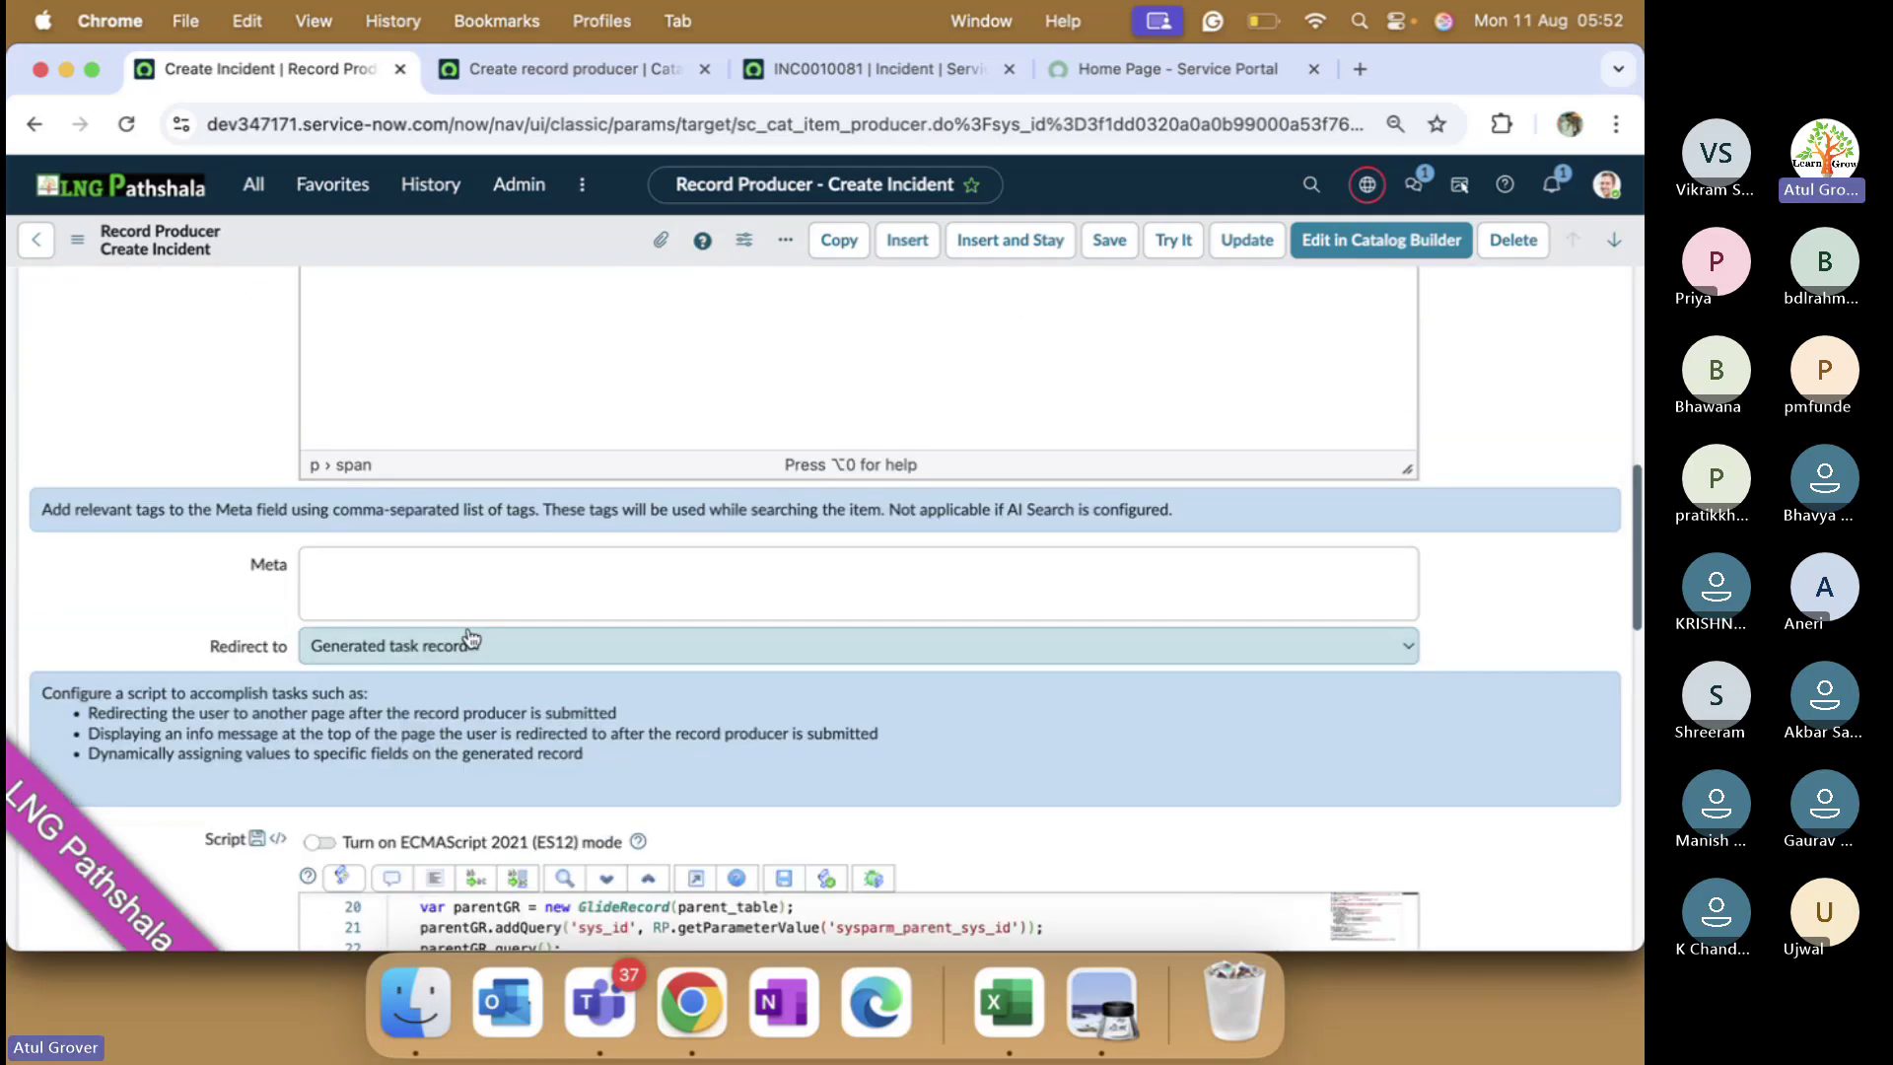
scroll(472, 639, "down", 1)
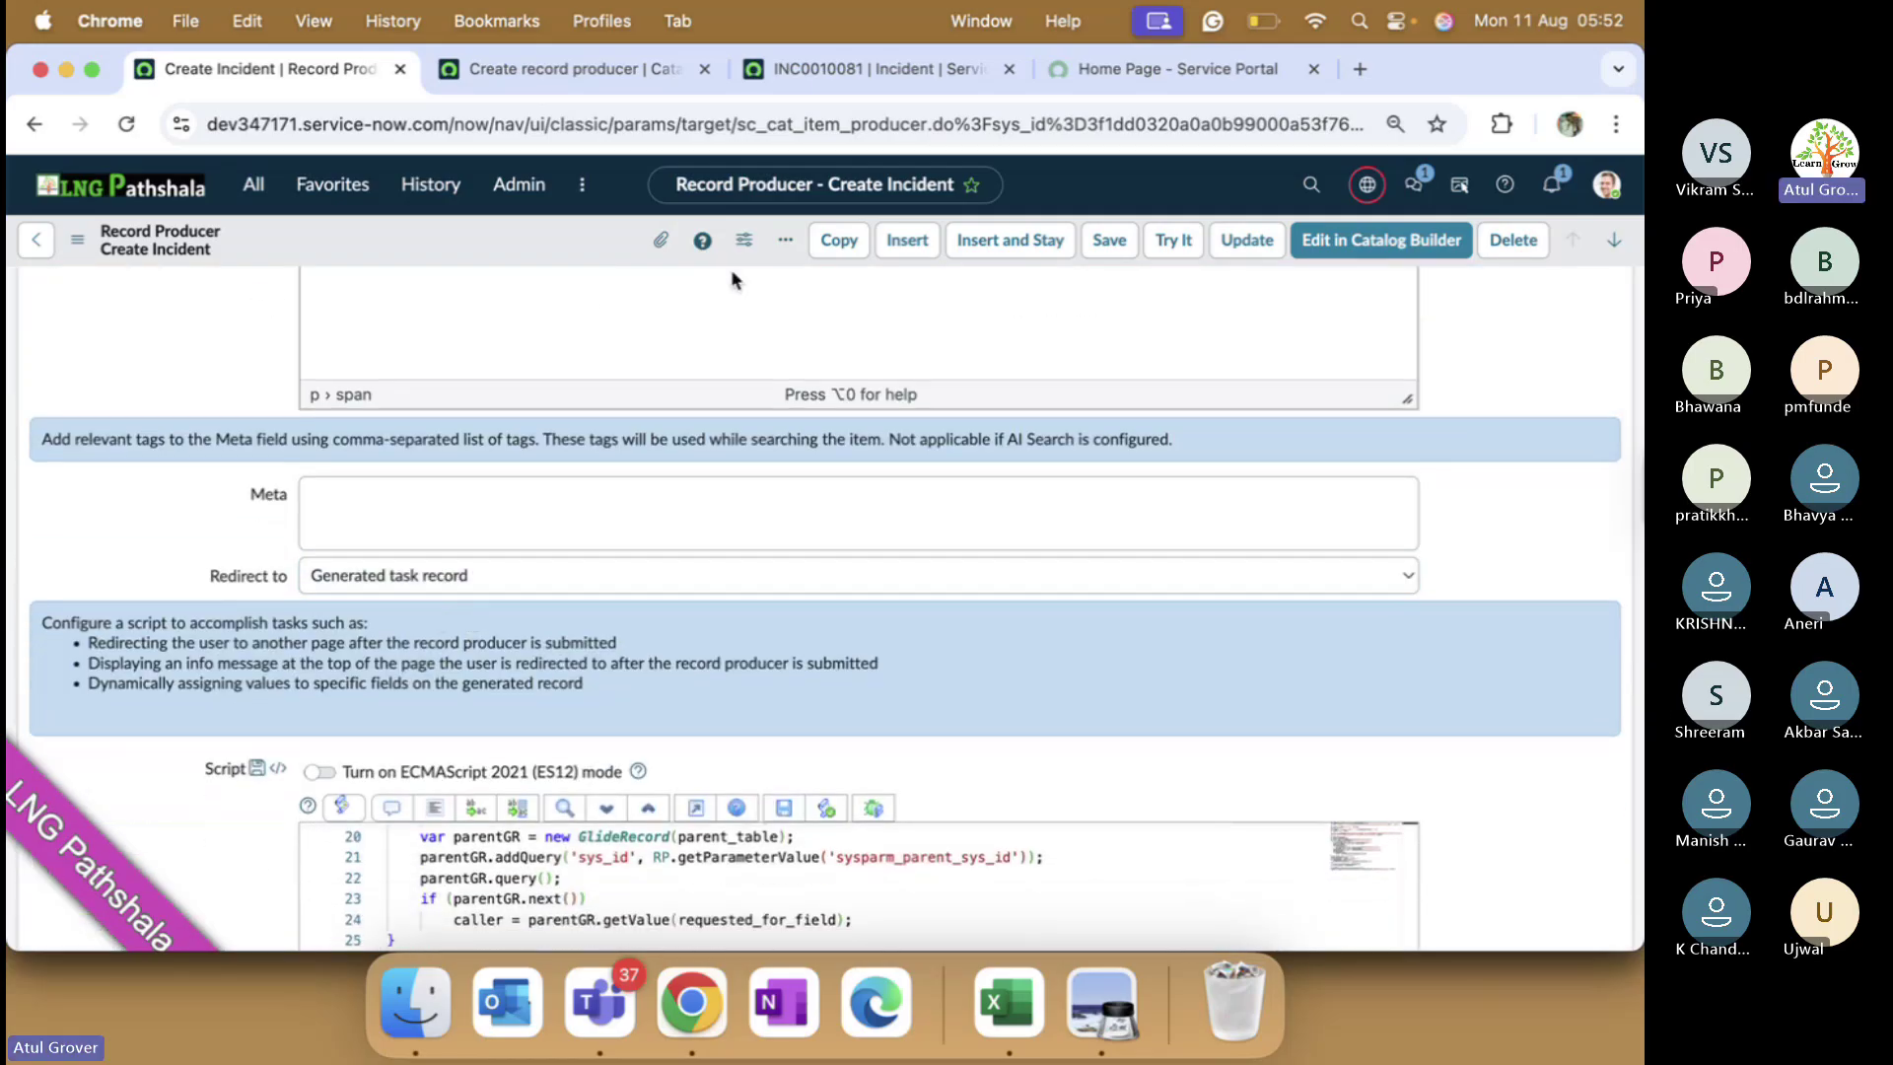
- Set the Create Incident producer's Redirect to option to Catalog homepage and look at the Service Portal home page
left_click(1163, 69)
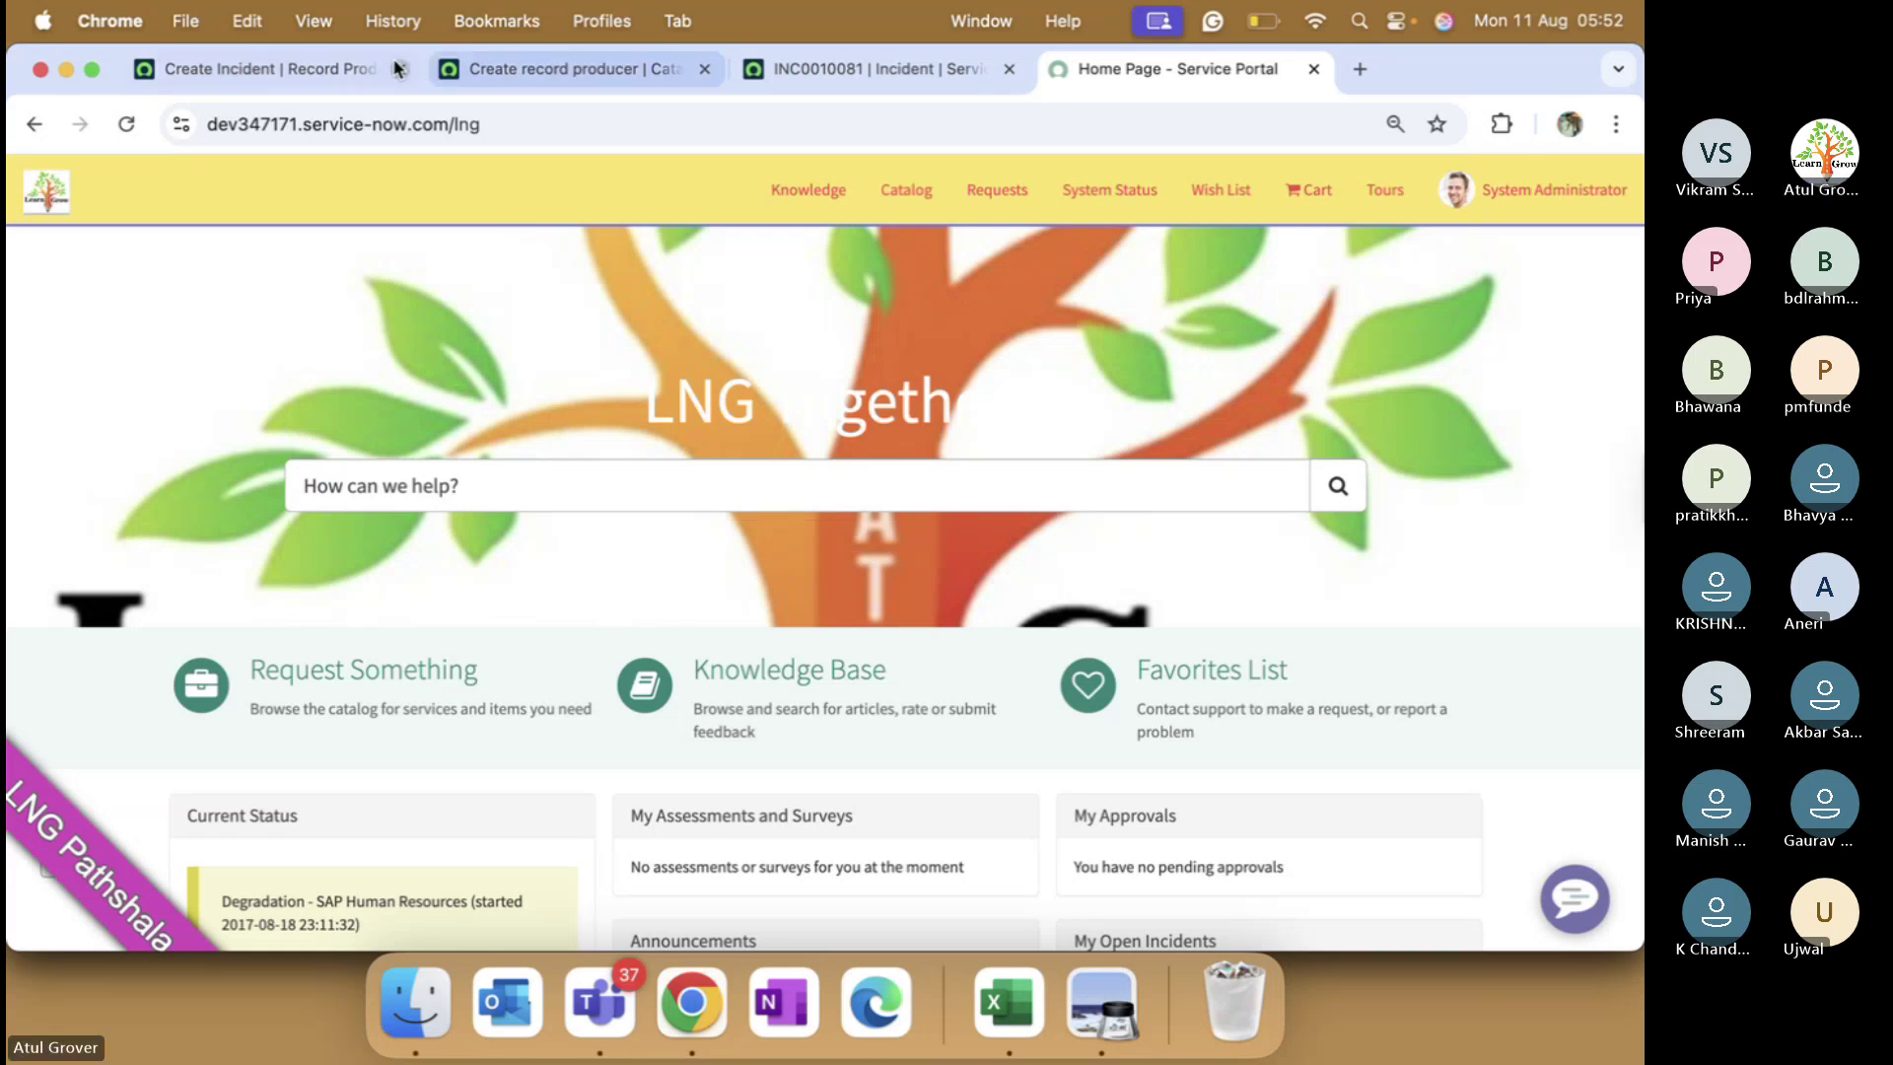
left_click(302, 71)
left_click(439, 577)
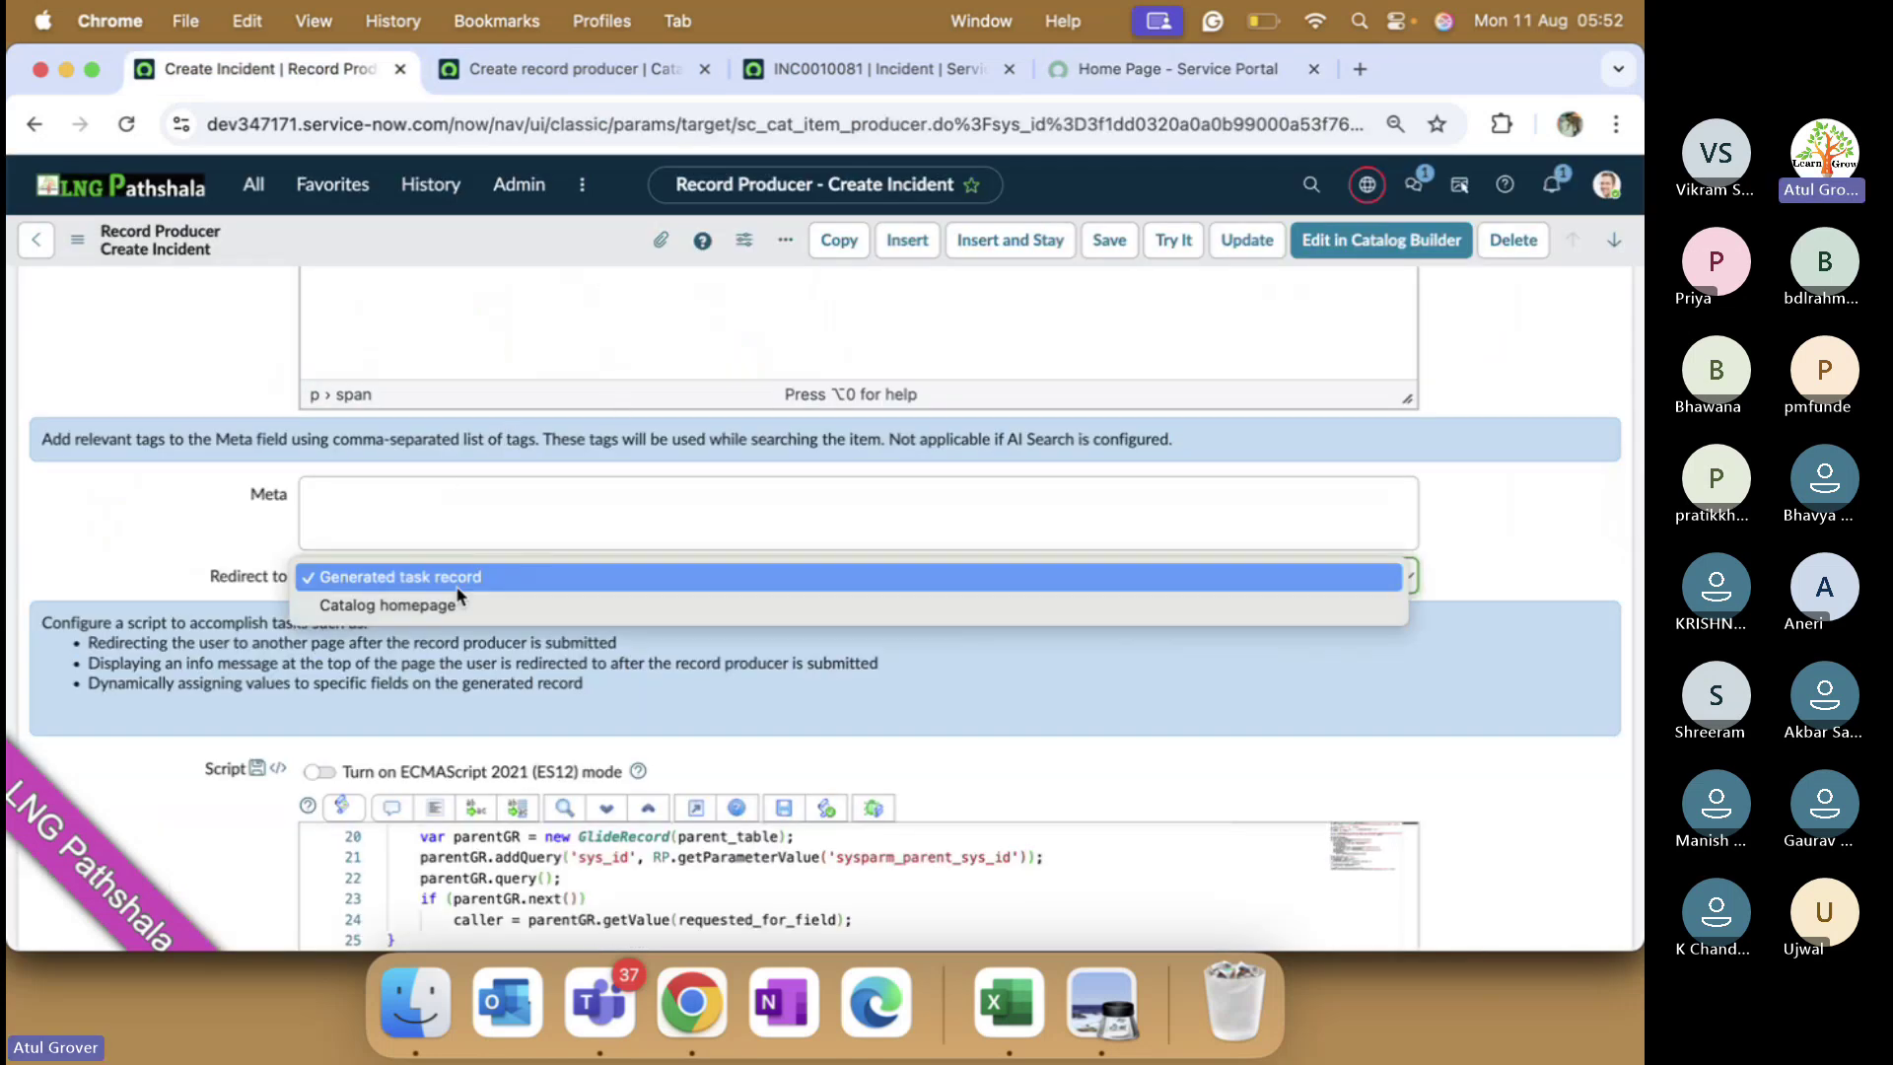
left_click(439, 606)
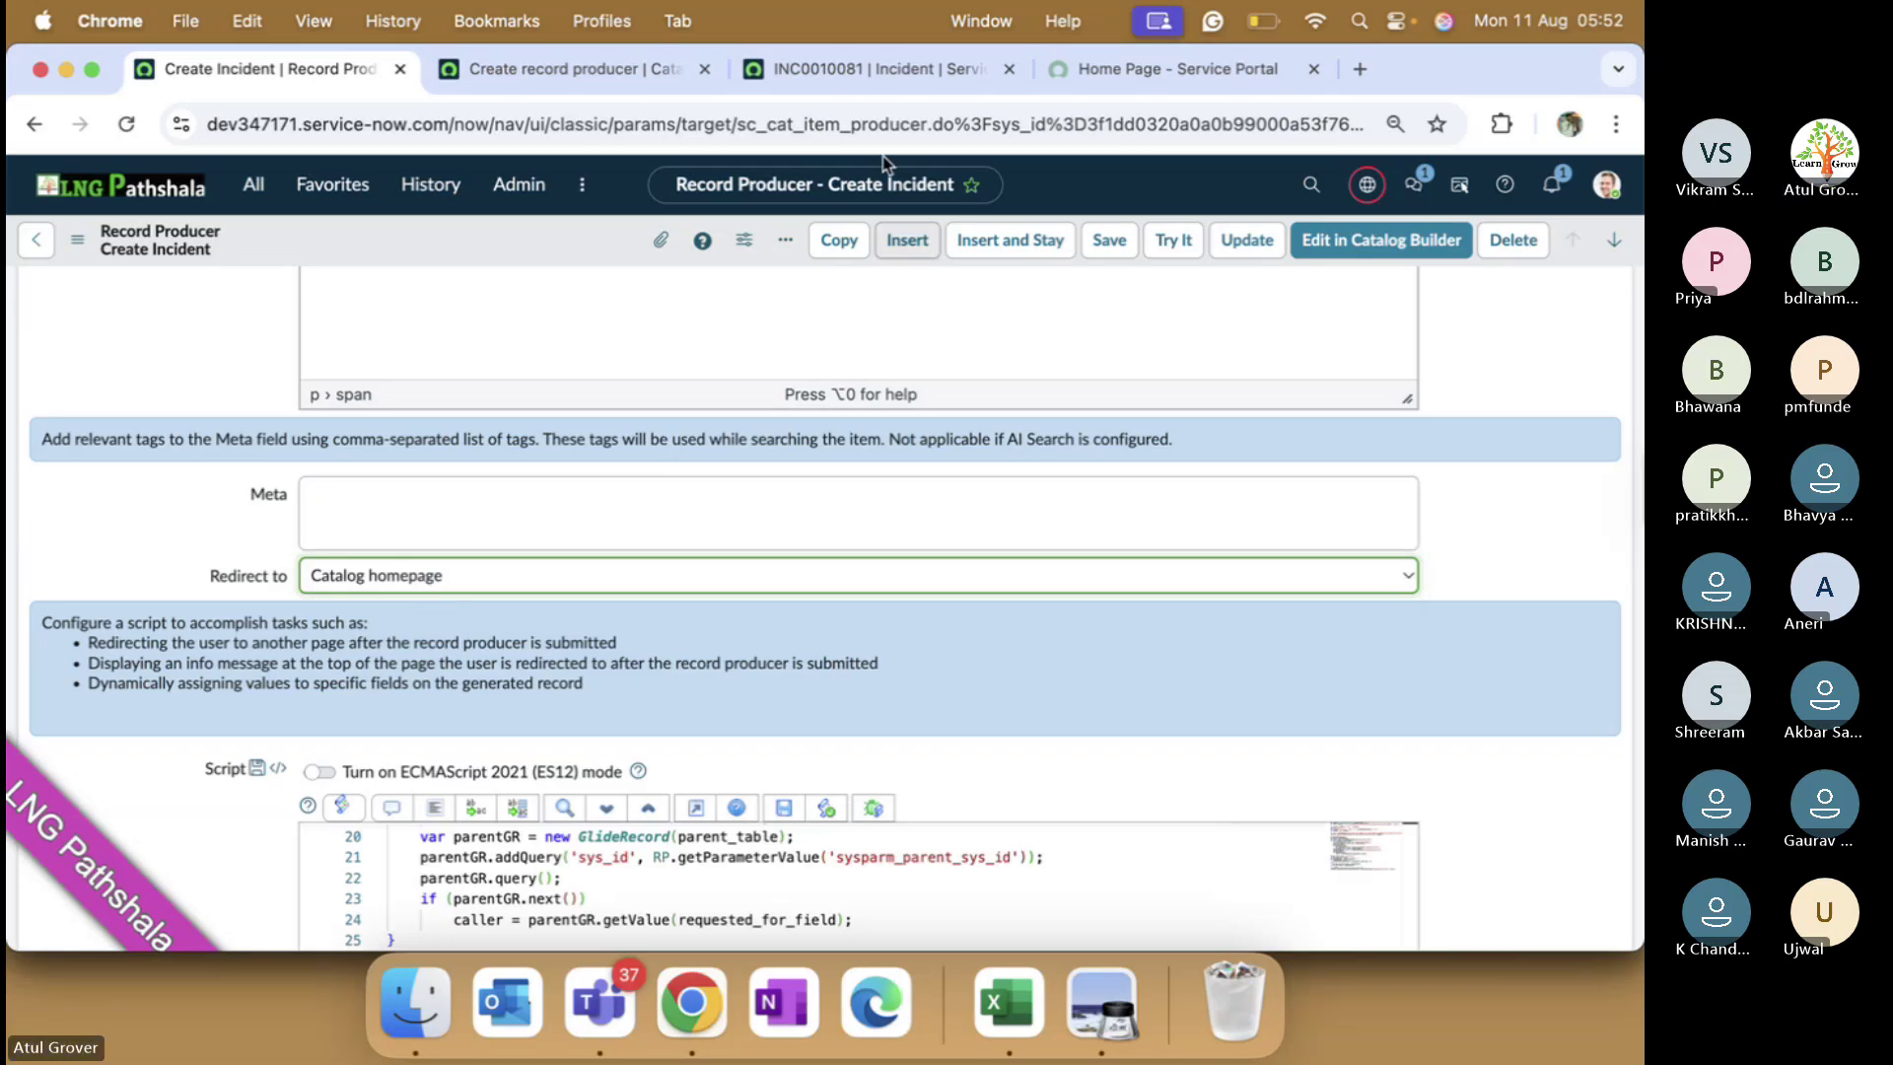
left_click(1077, 71)
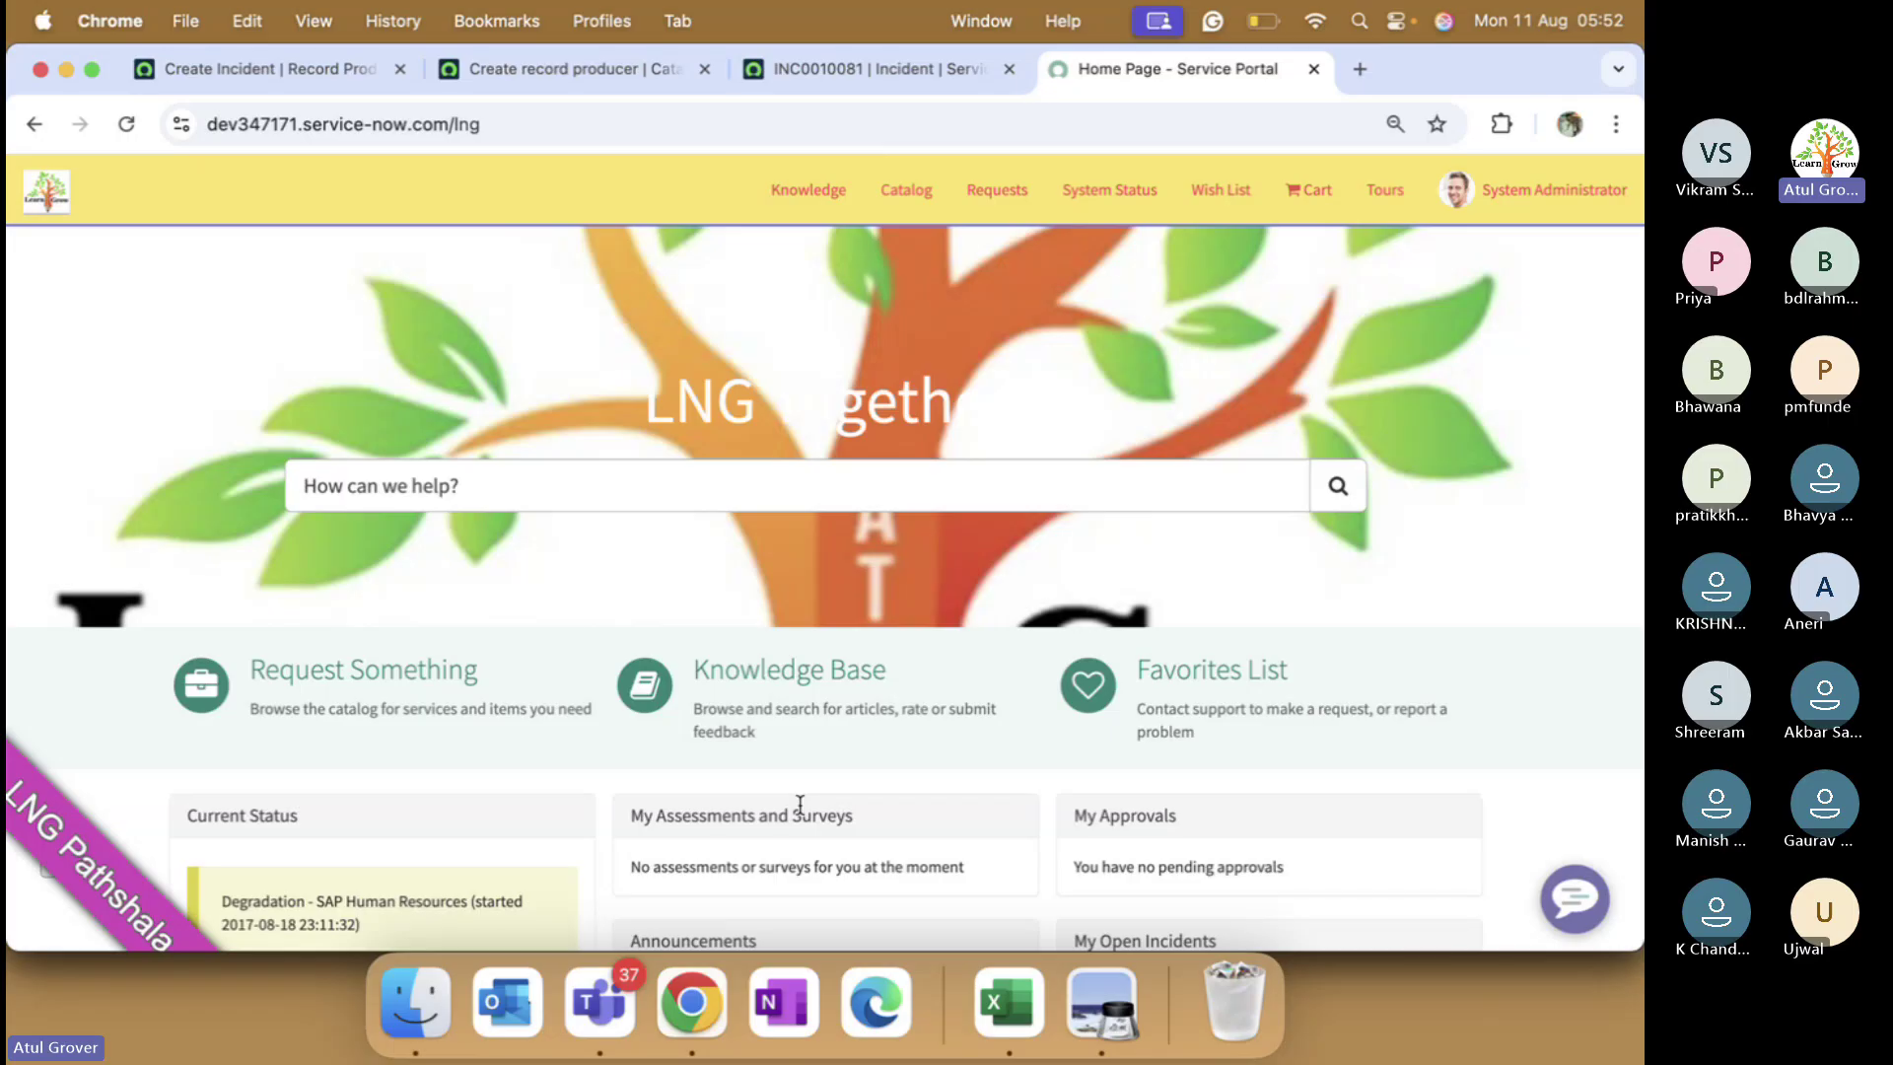
left_click(258, 68)
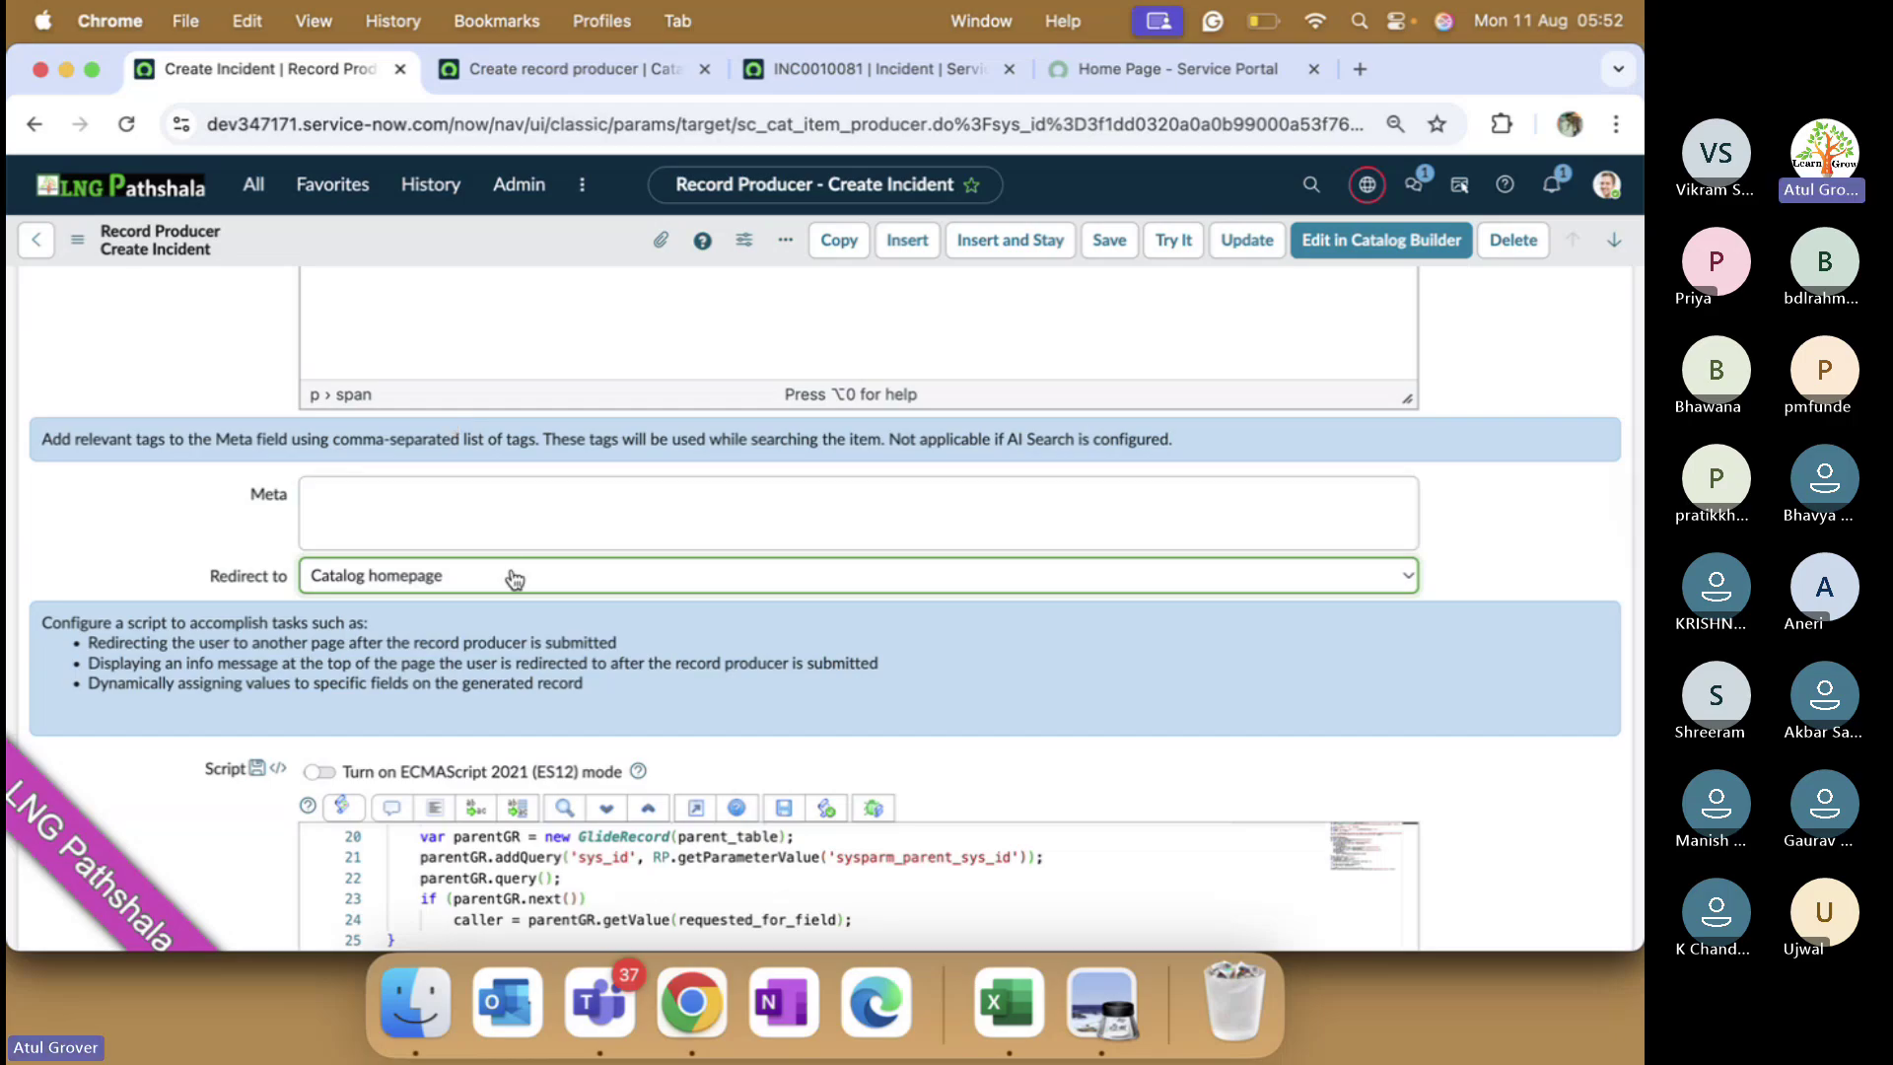
- Review the Create Incident producer's Accessibility settings and Generated Record Data
scroll(460, 391, "up", 10)
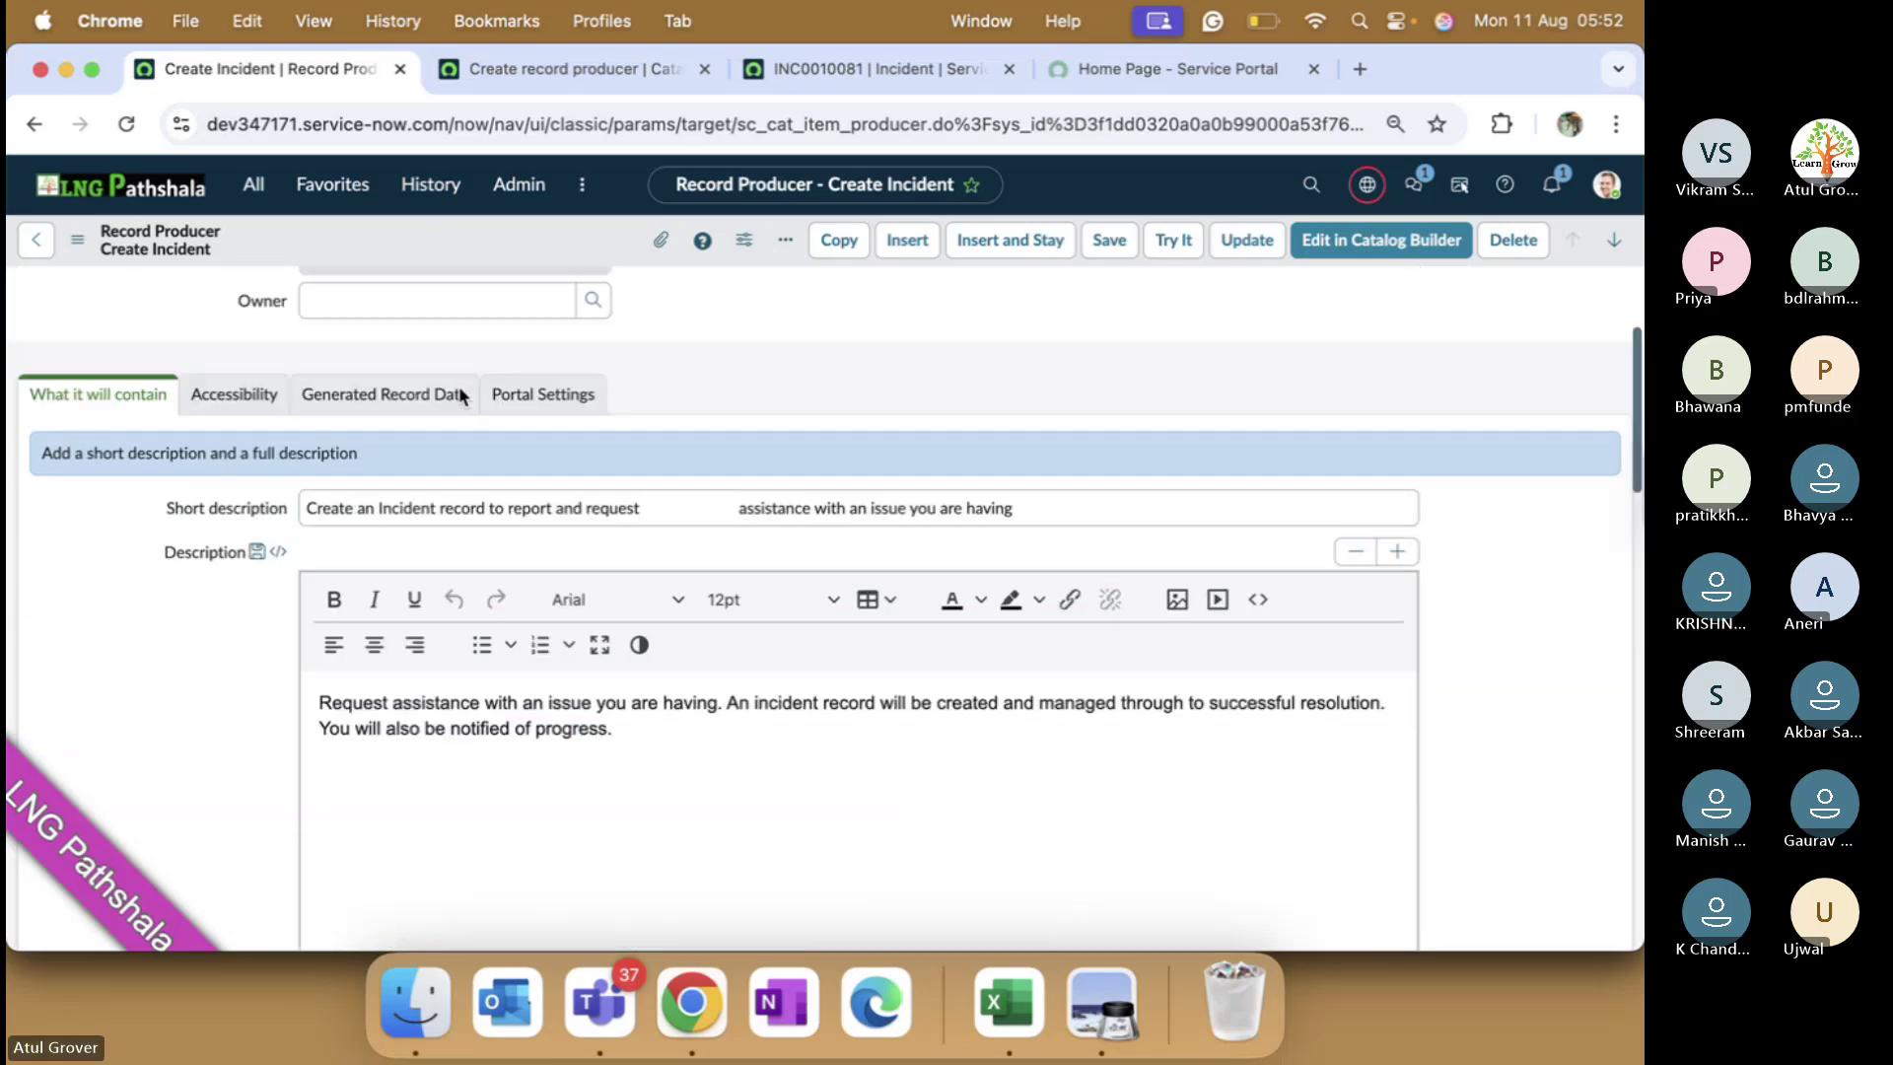
scroll(459, 396, "up", 3)
left_click(254, 636)
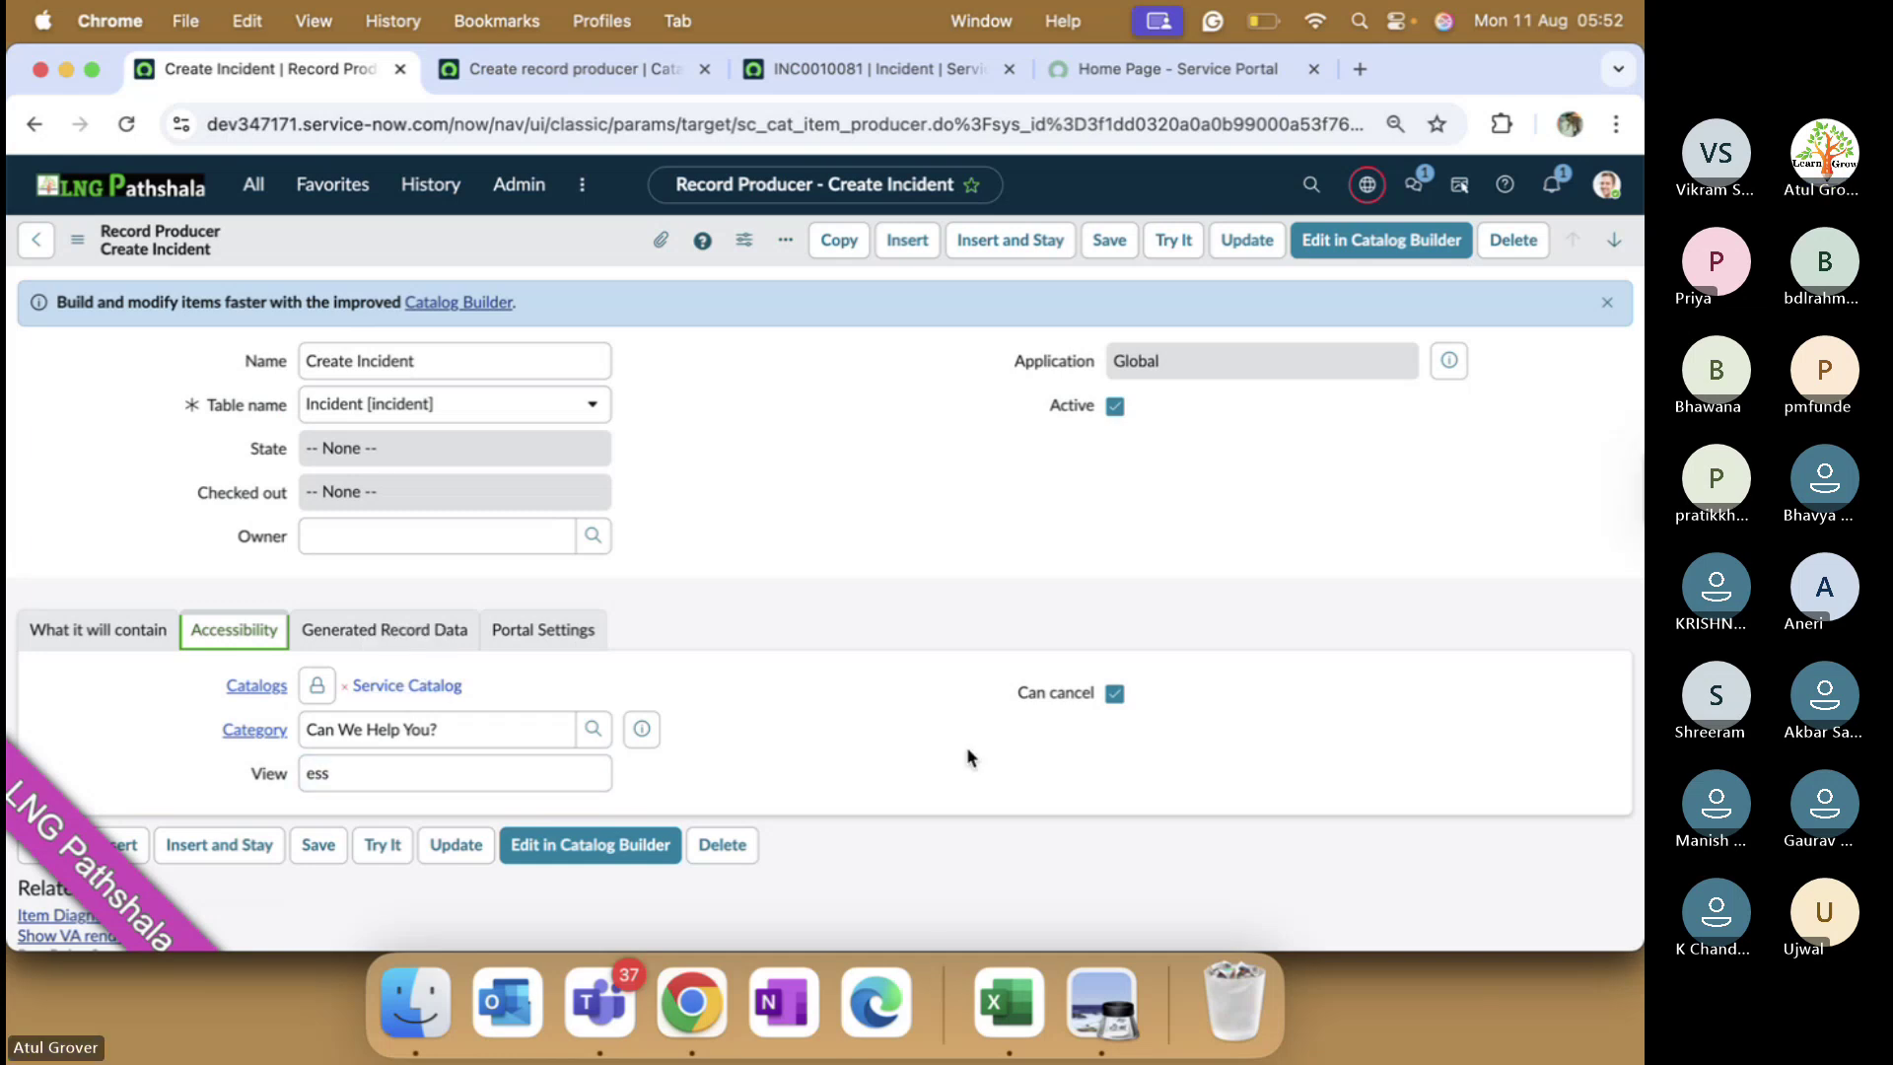
left_click(315, 635)
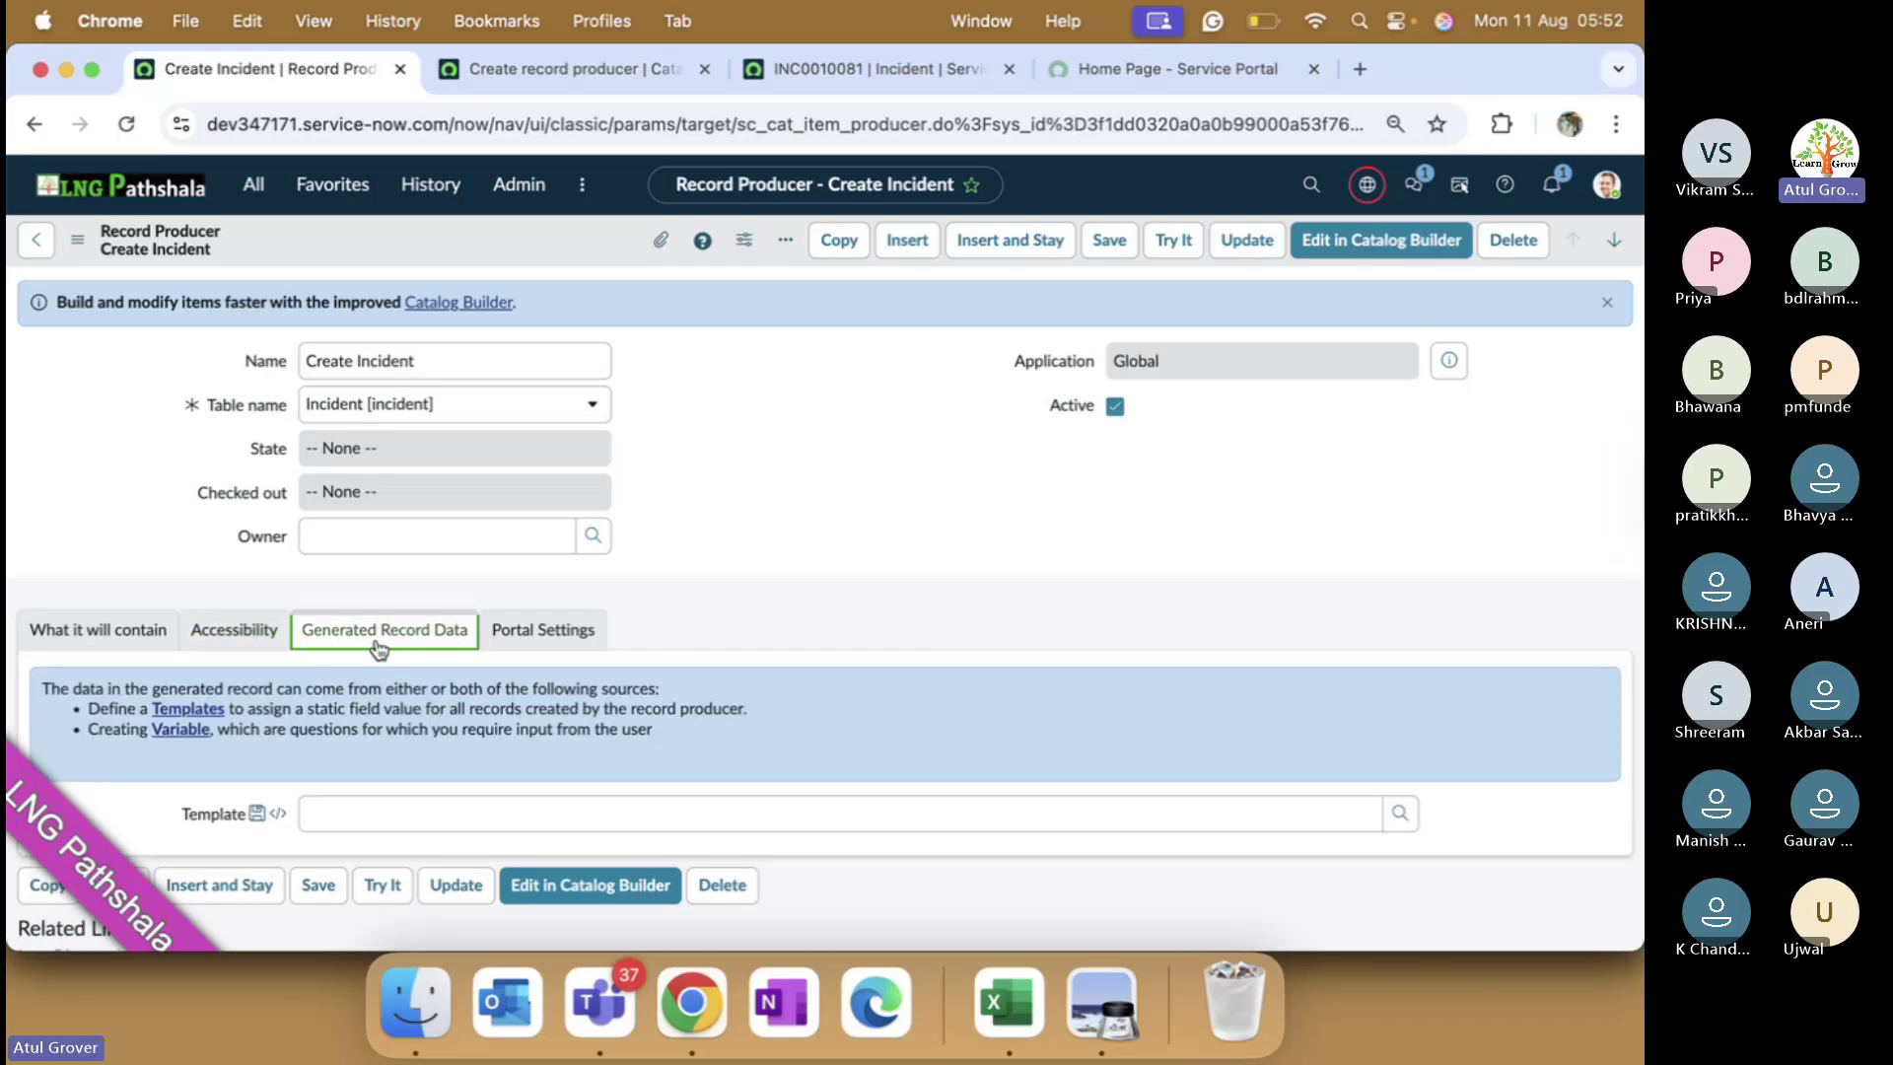
- Set the producer's Redirect to option back to Generated task record
left_click(99, 631)
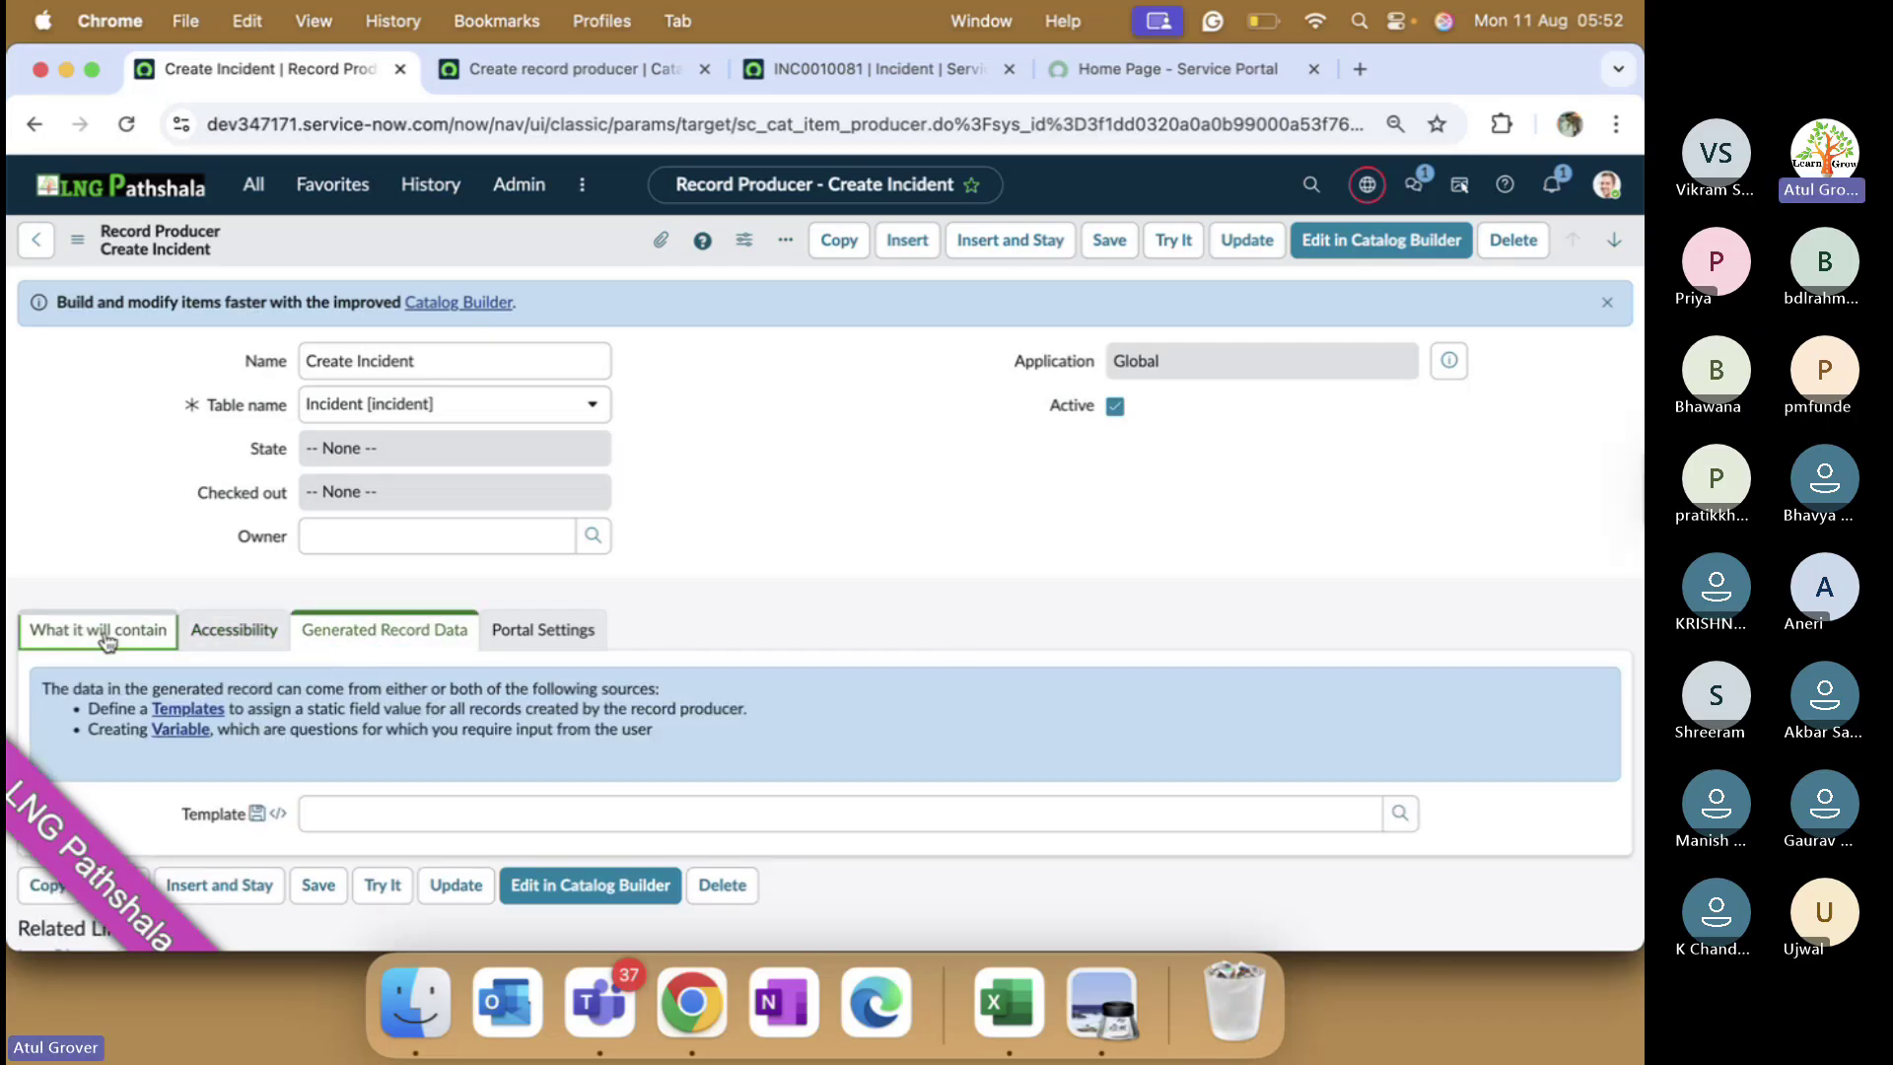
scroll(596, 820, "down", 5)
scroll(597, 820, "down", 3)
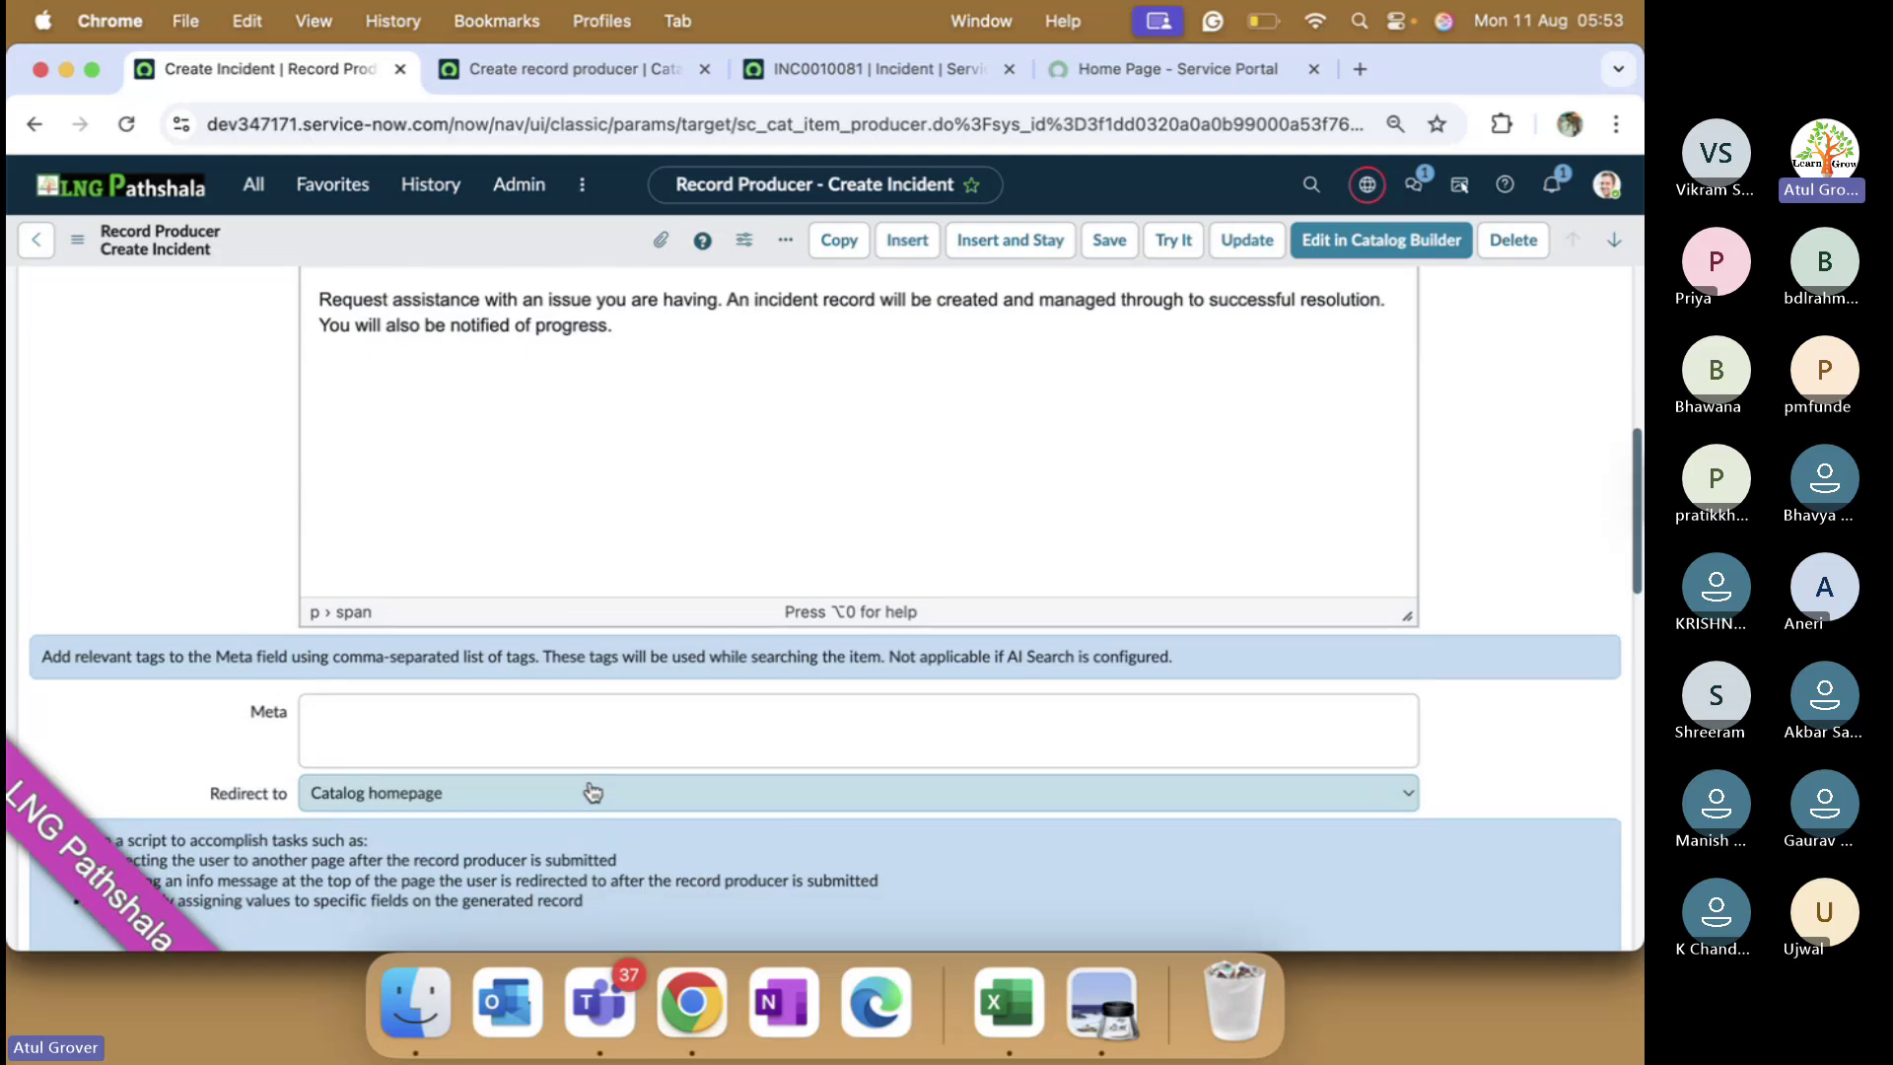
left_click(591, 786)
left_click(494, 766)
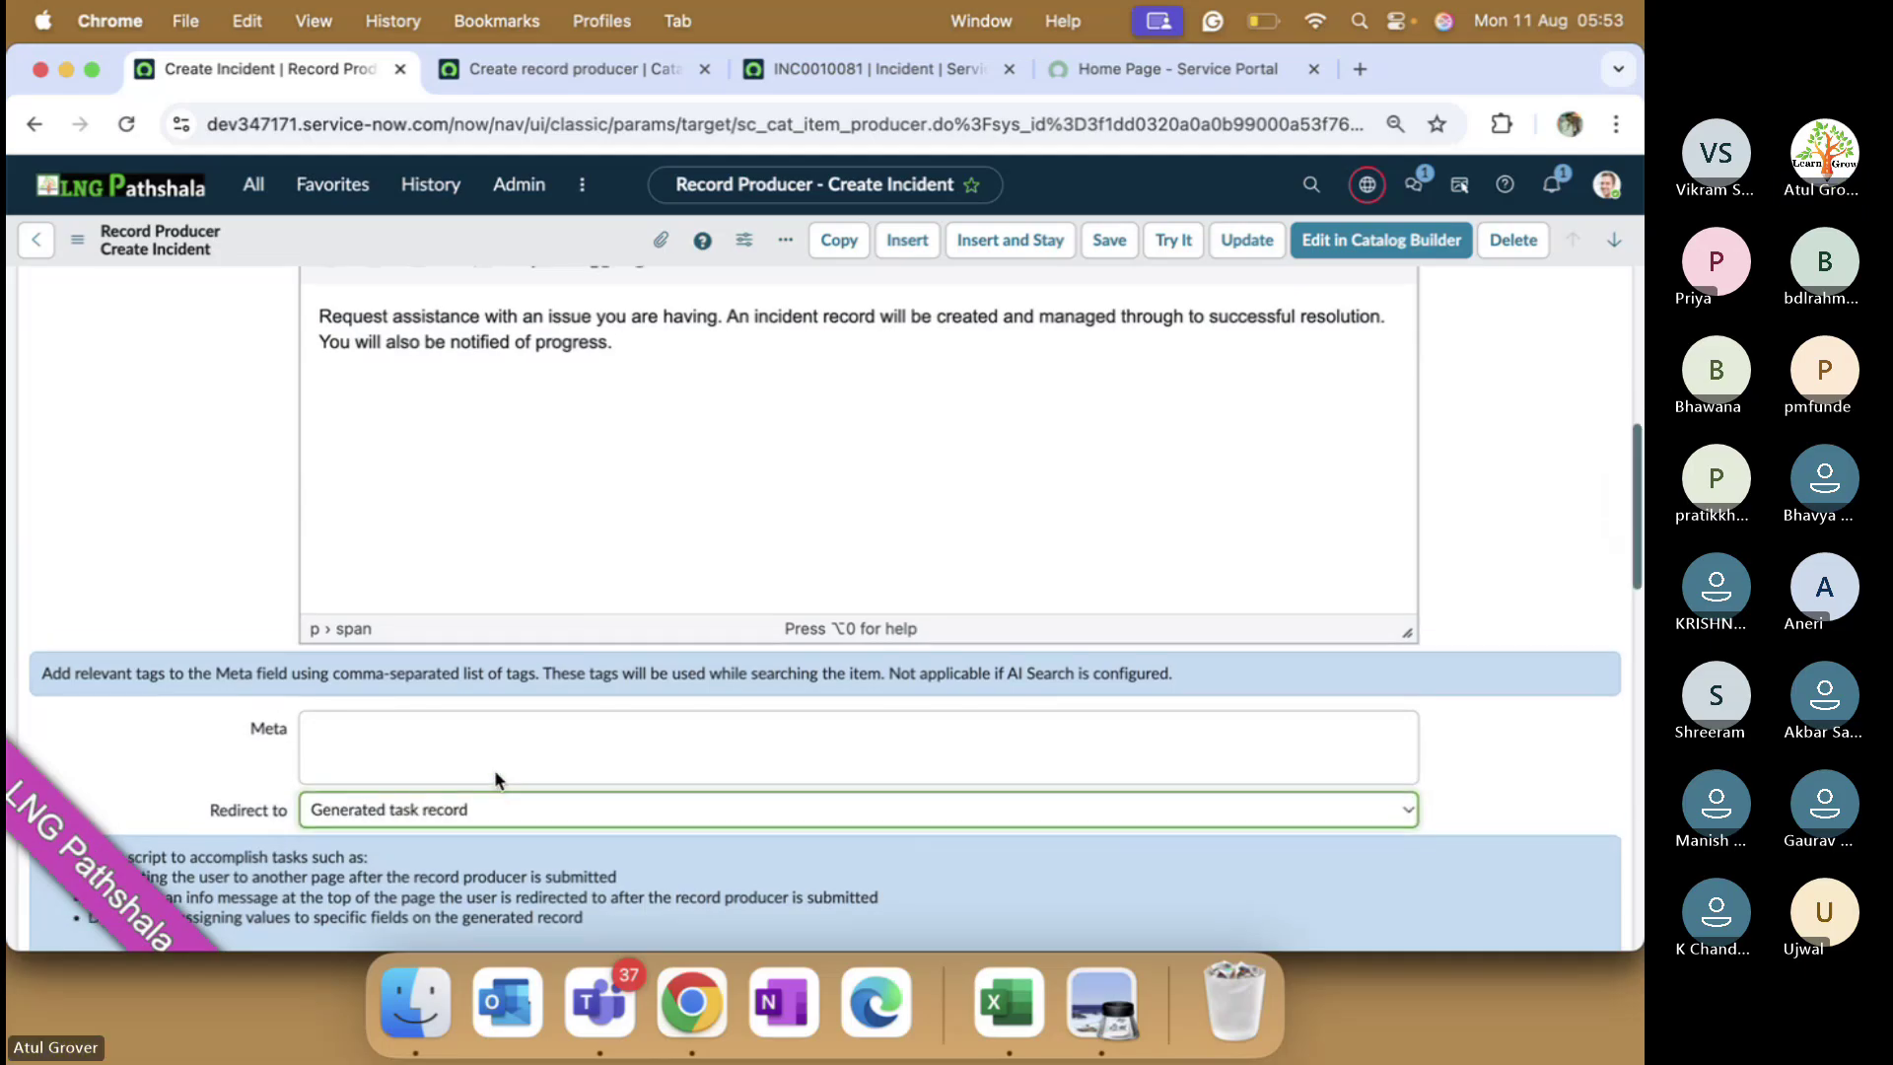
- Review the producer's Template field, portal attachment settings, variables and assigned topics
scroll(493, 768, "up", 10)
left_click(386, 635)
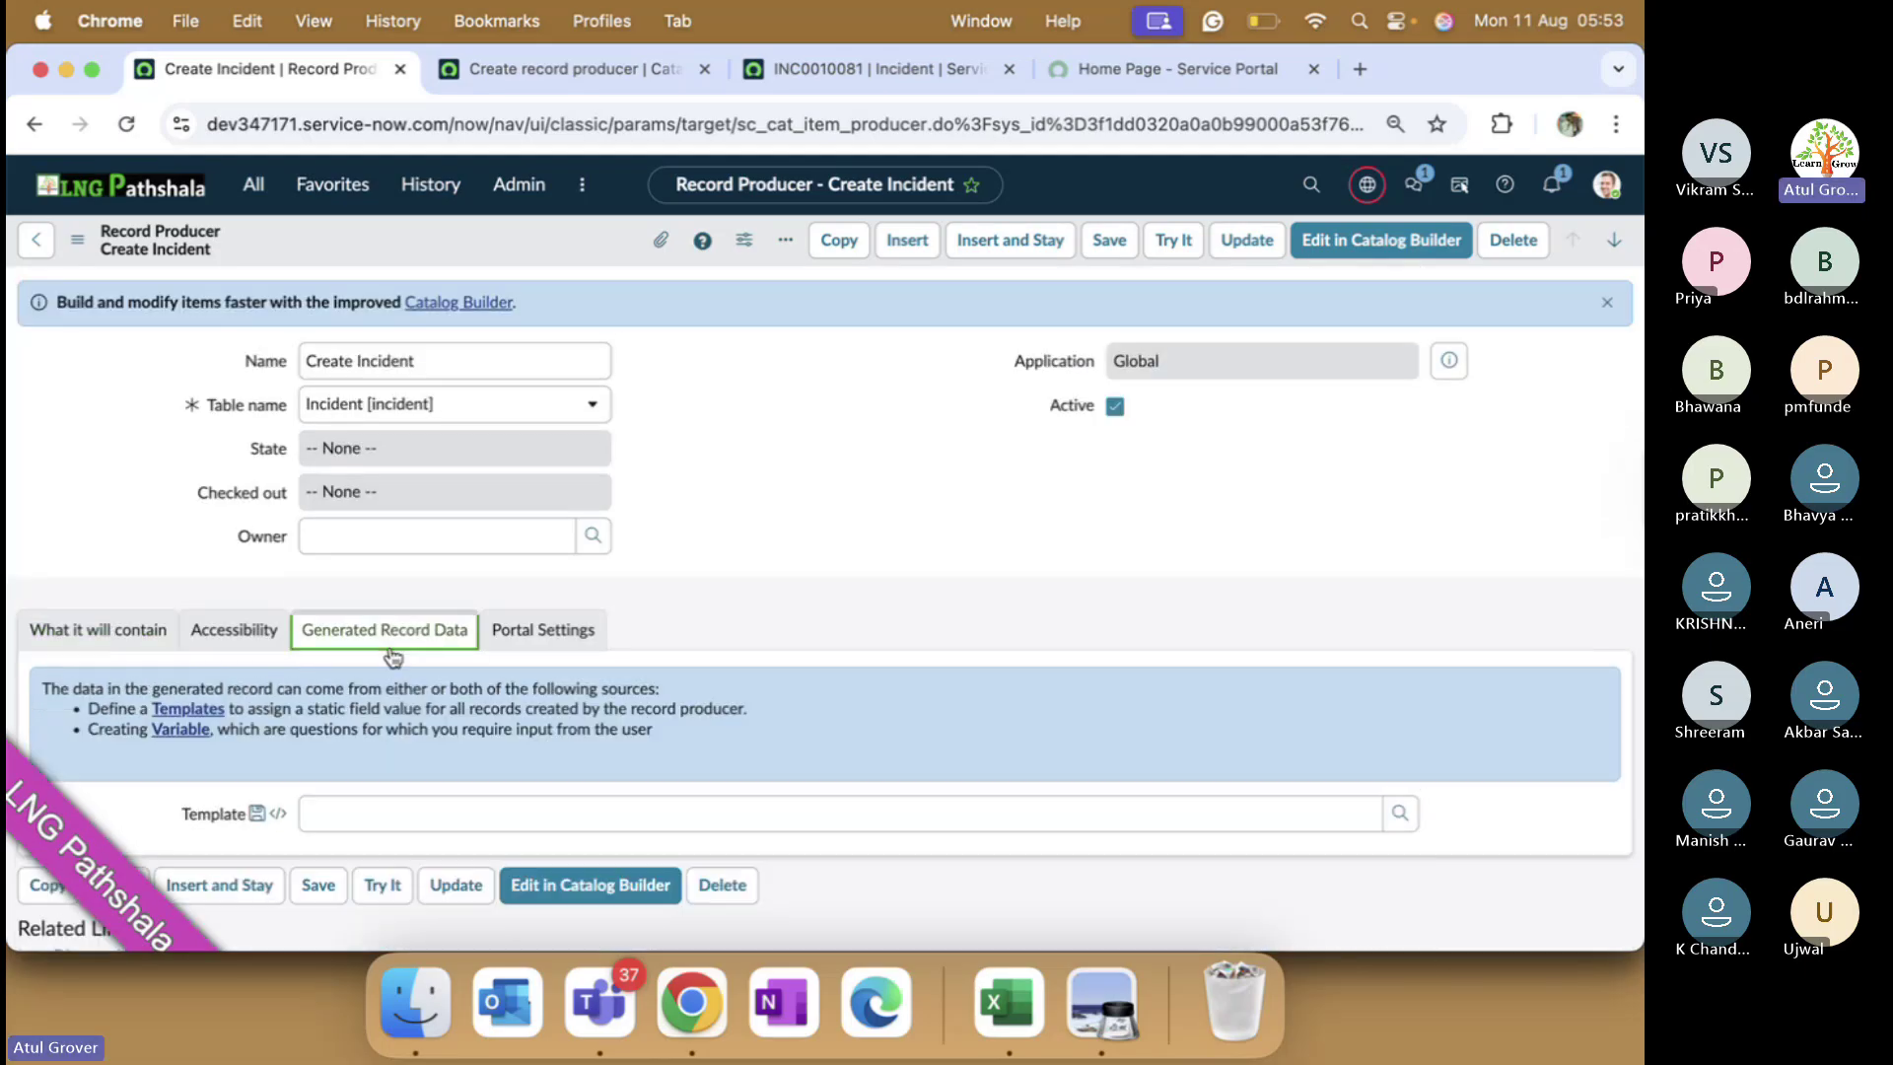
left_click(470, 808)
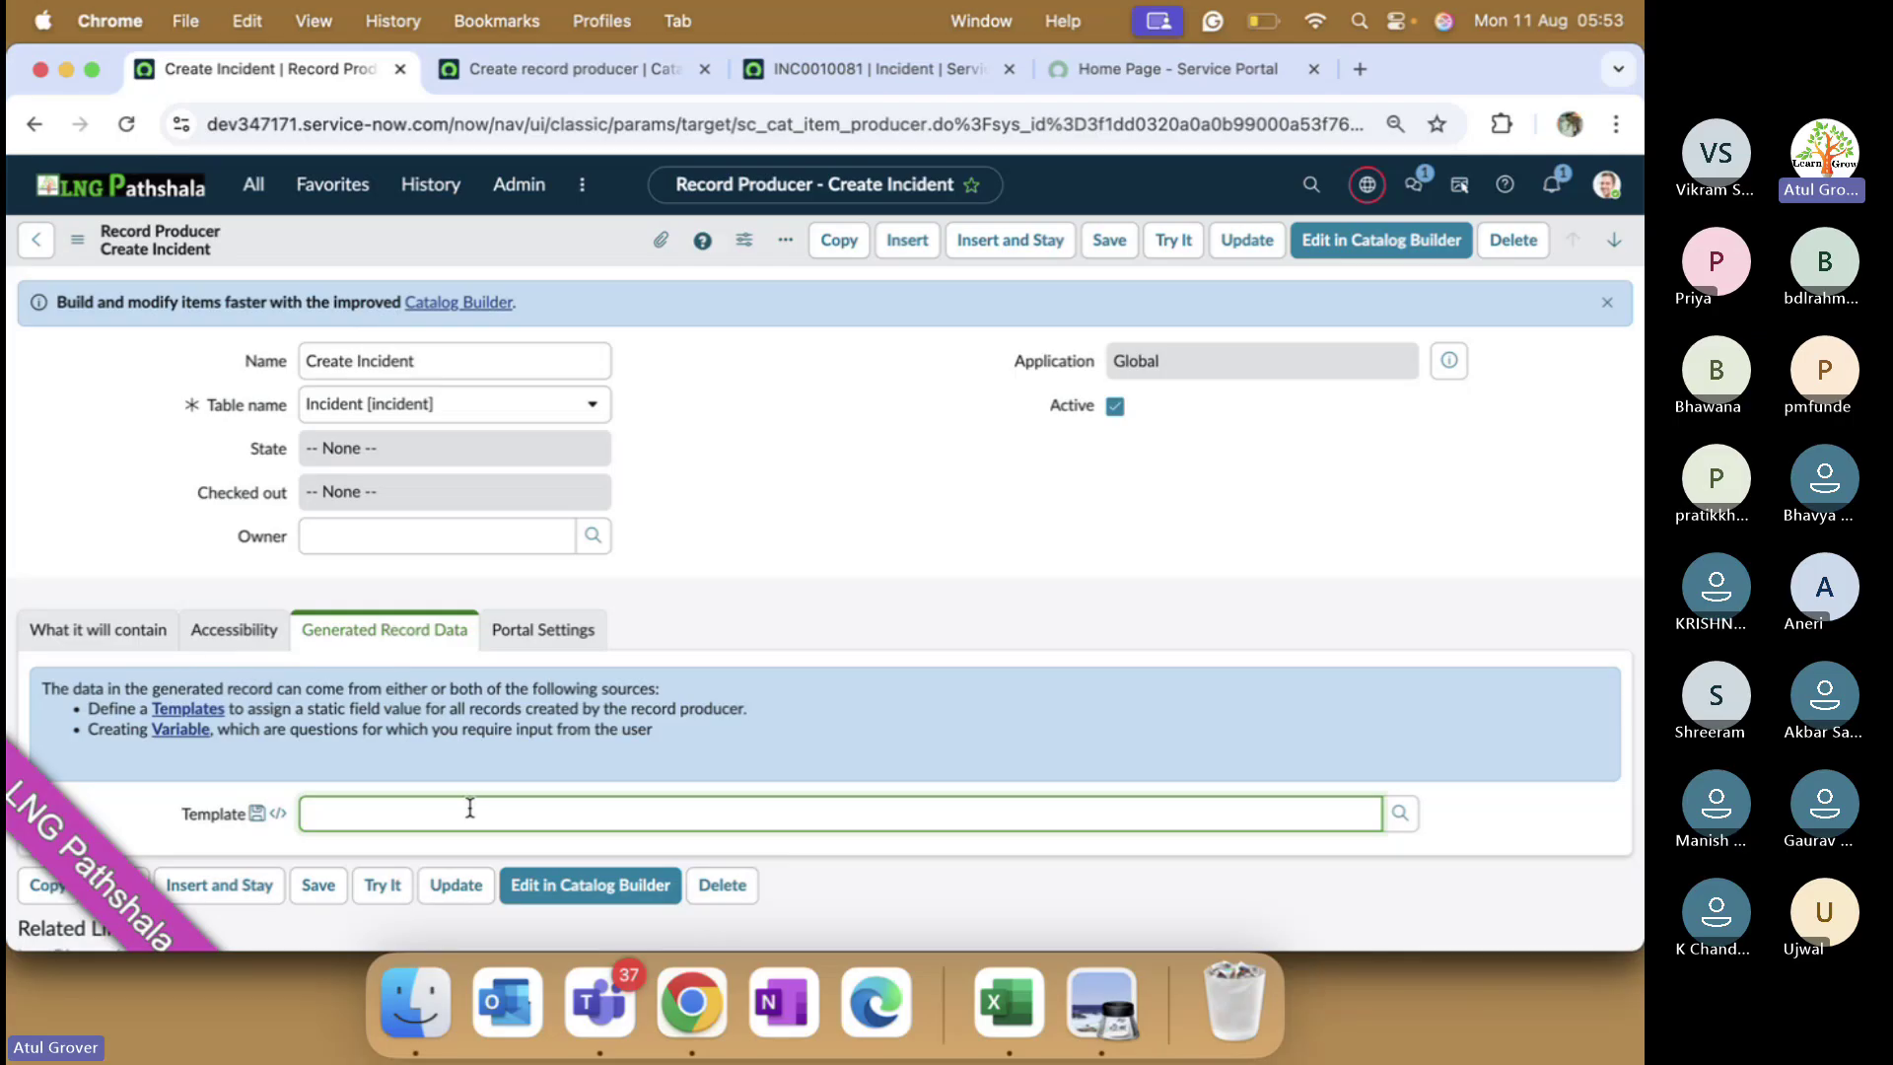
left_click(584, 638)
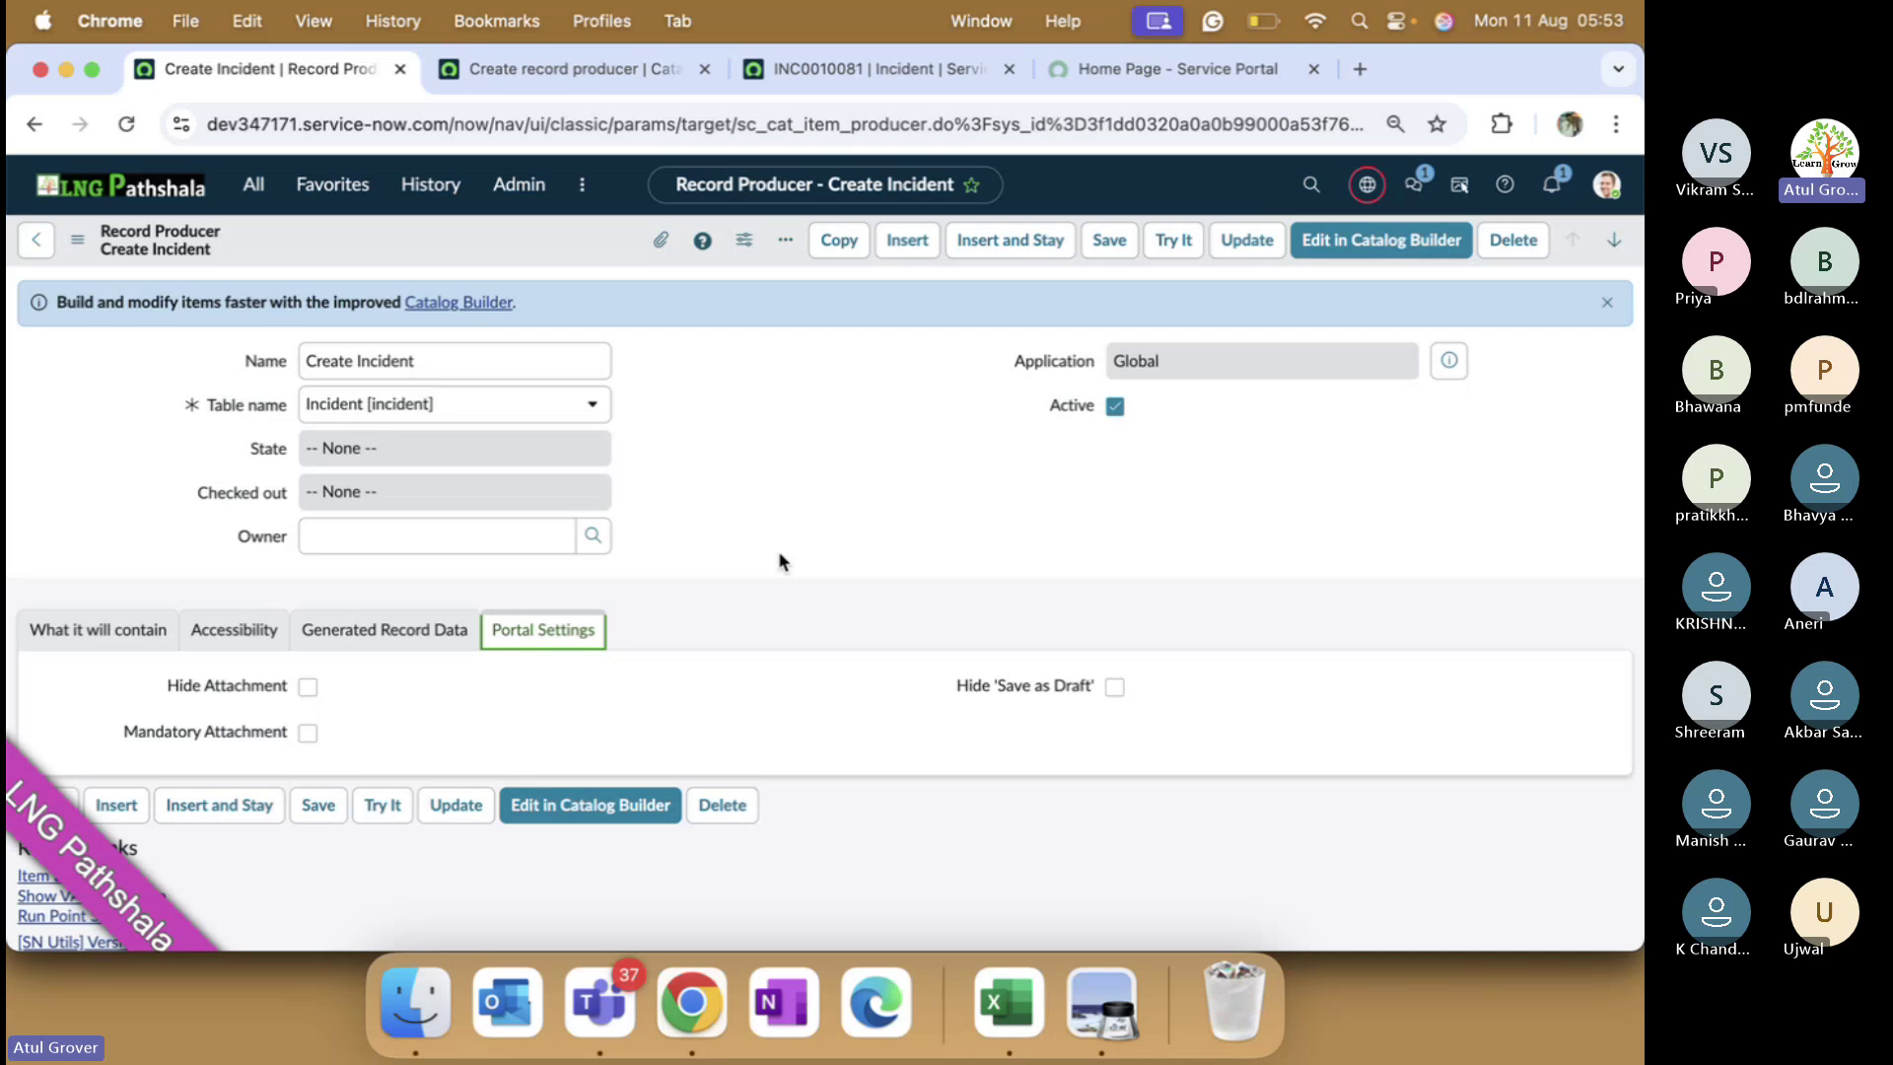
scroll(778, 562, "down", 5)
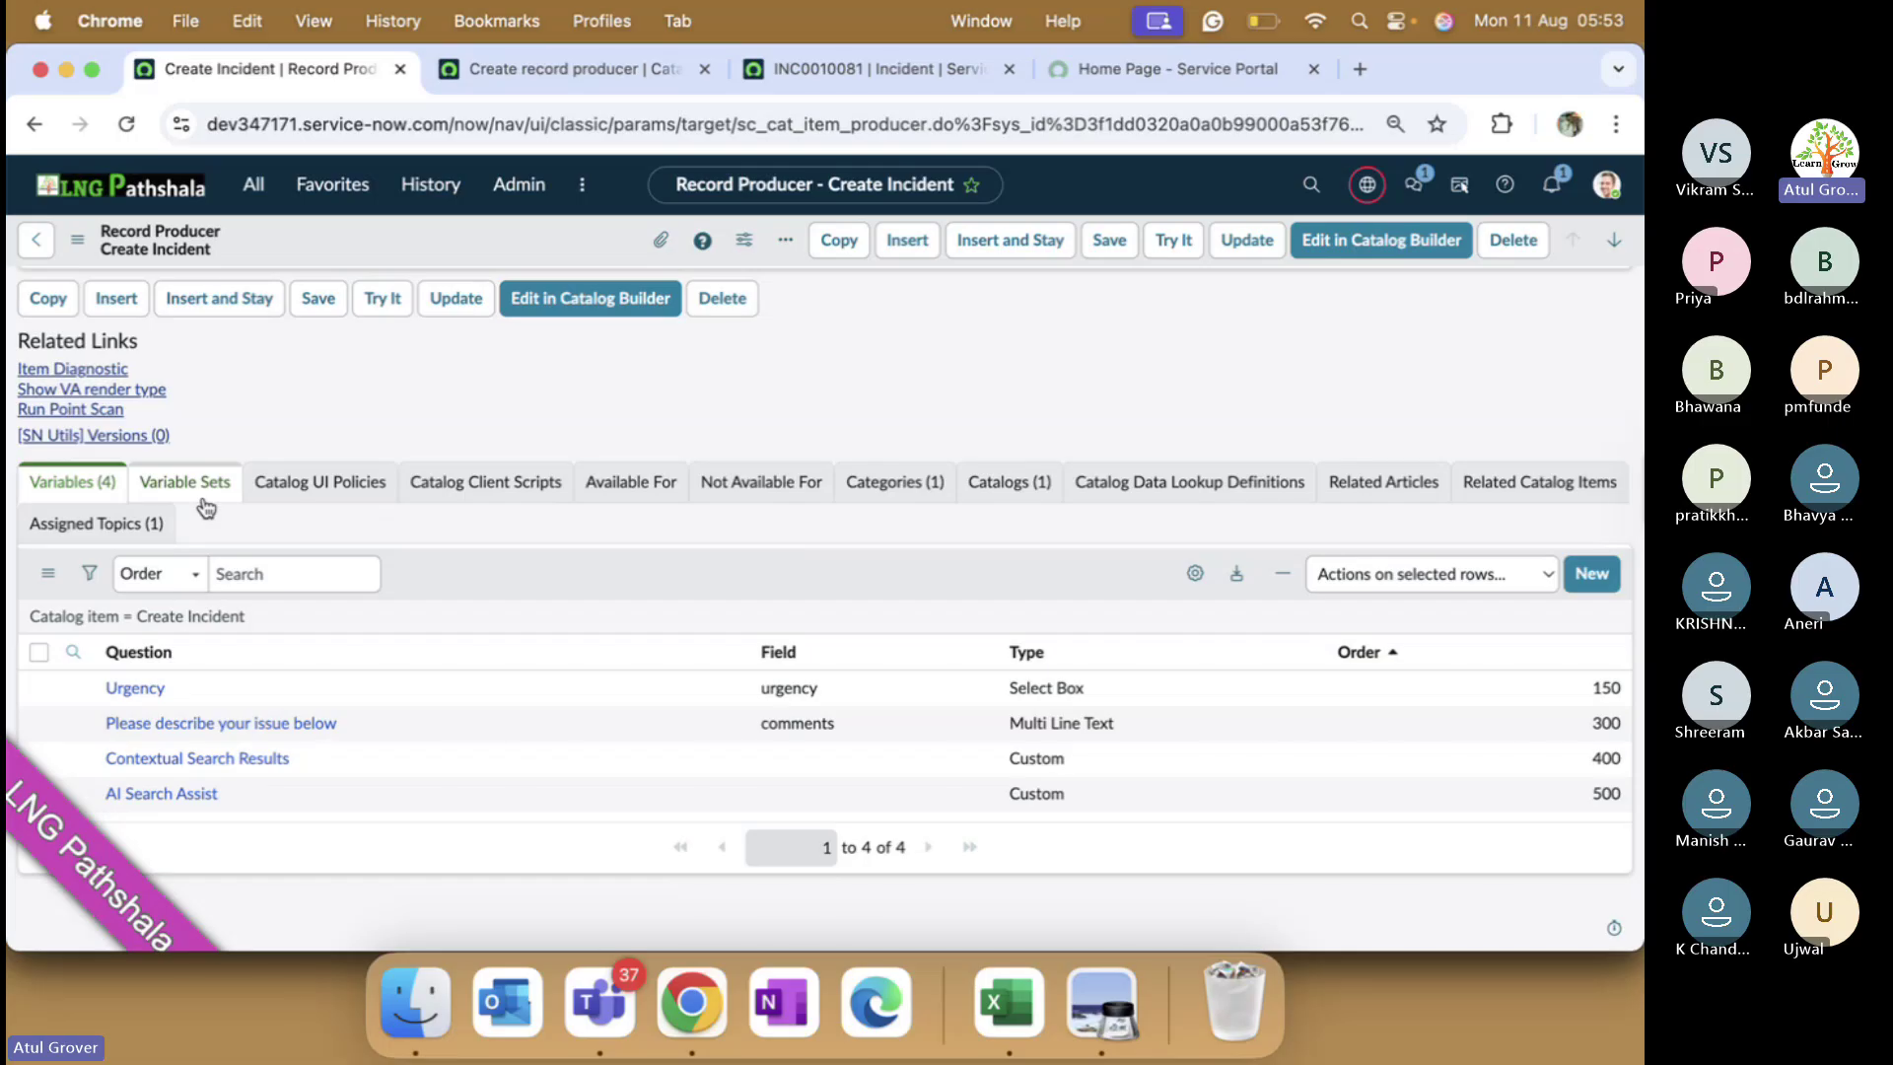
left_click(95, 523)
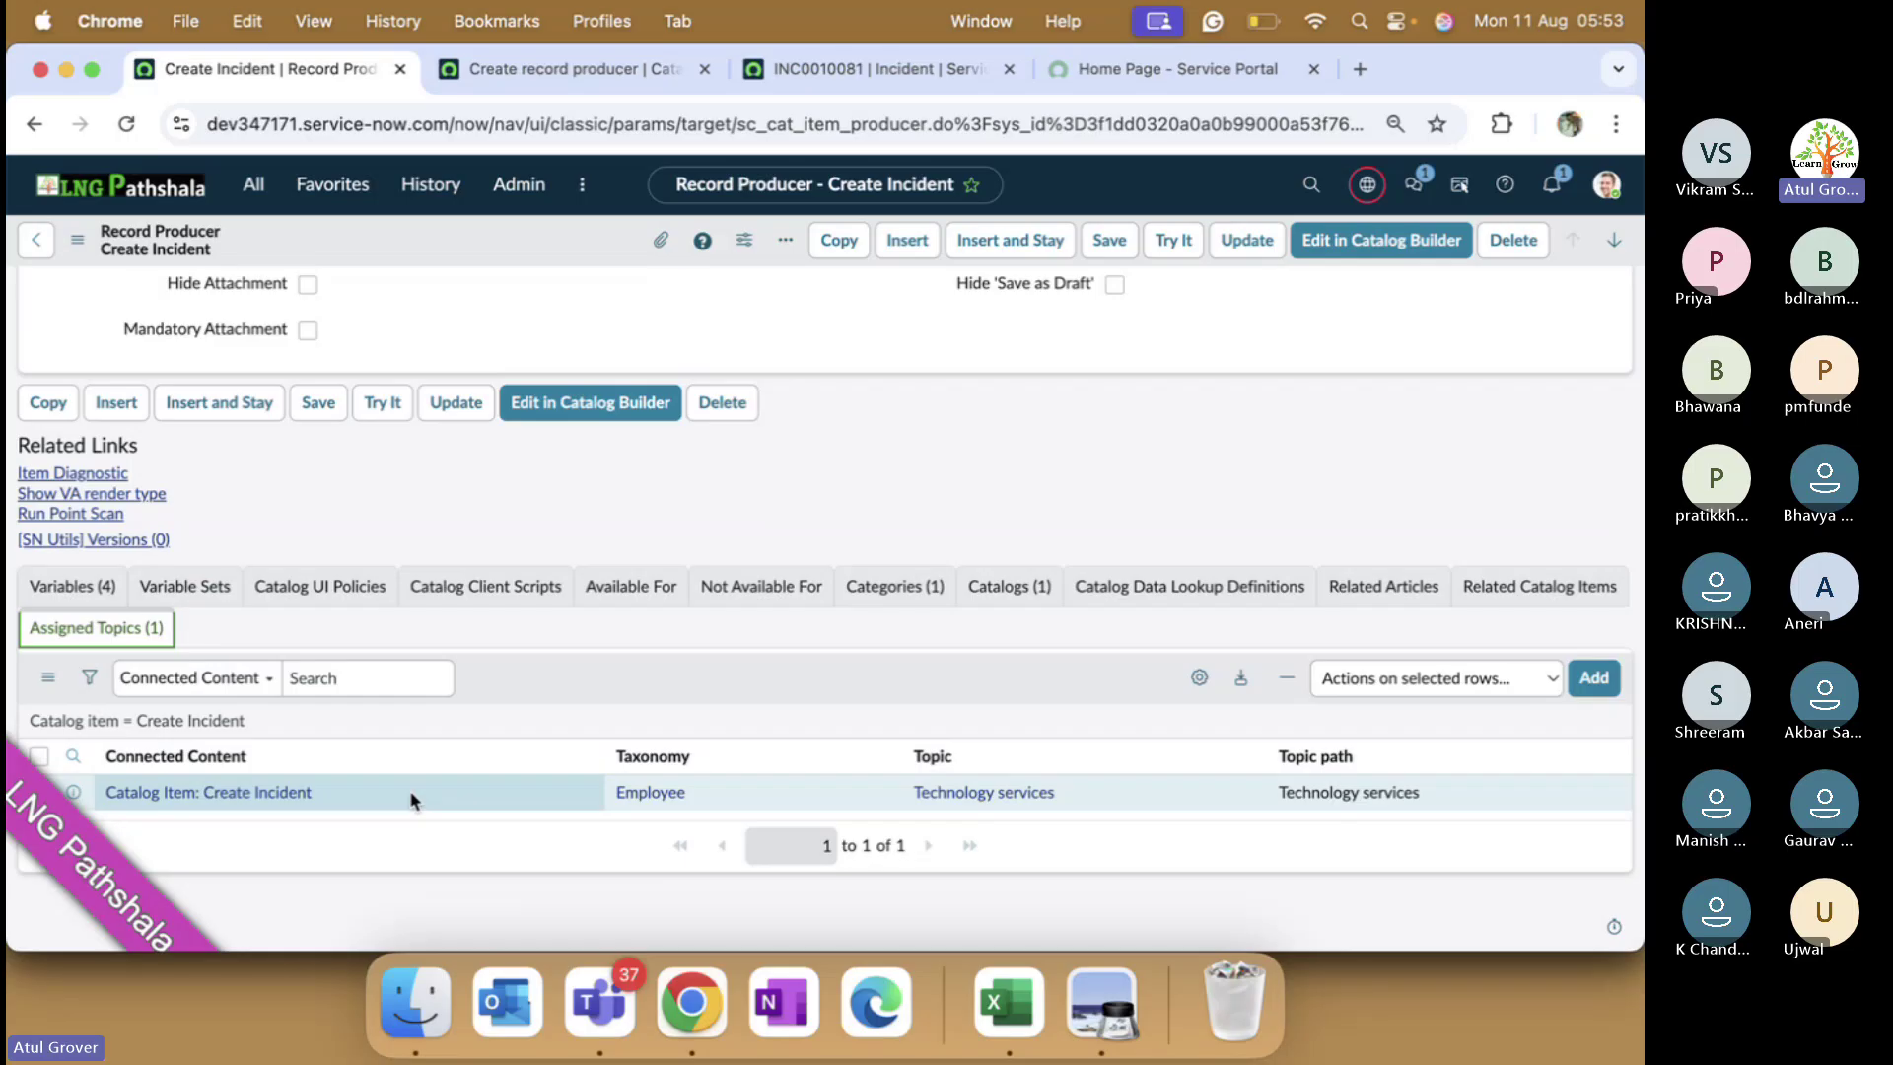
key("super+Tab")
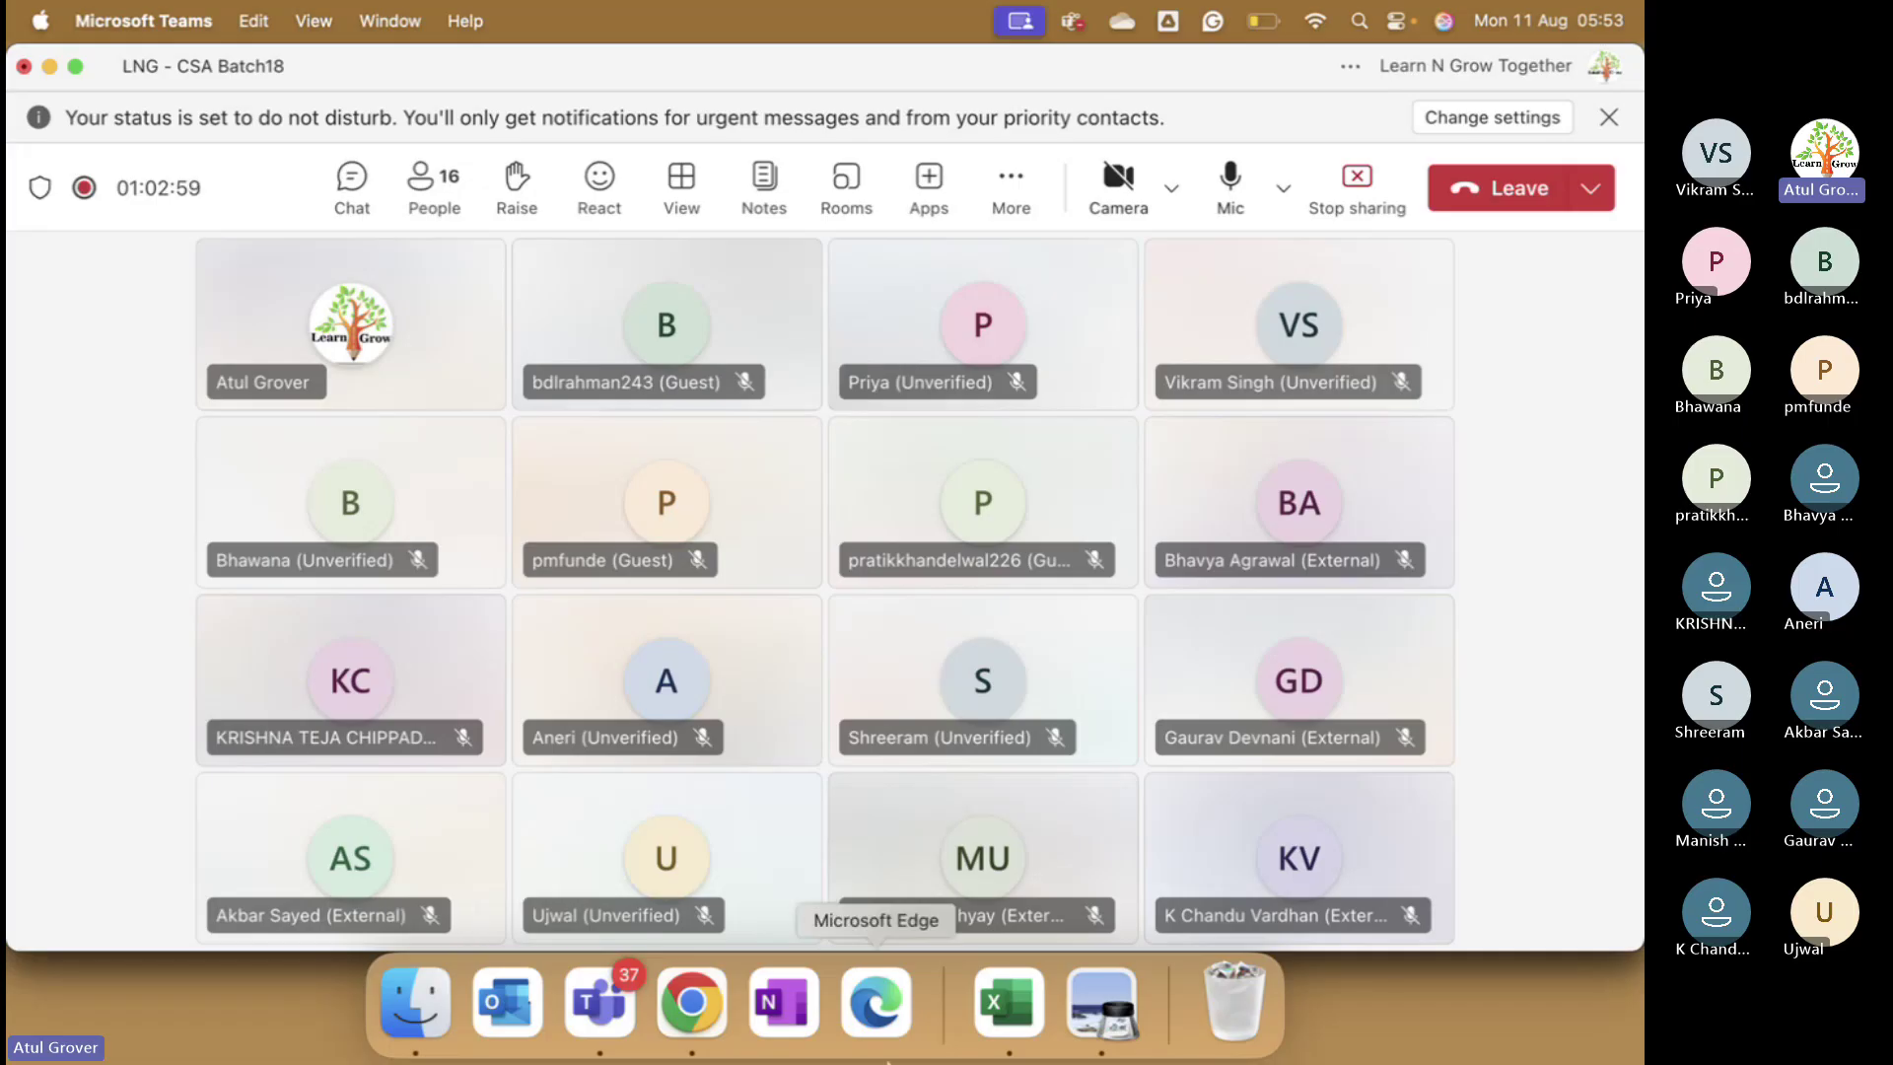
left_click(1101, 1001)
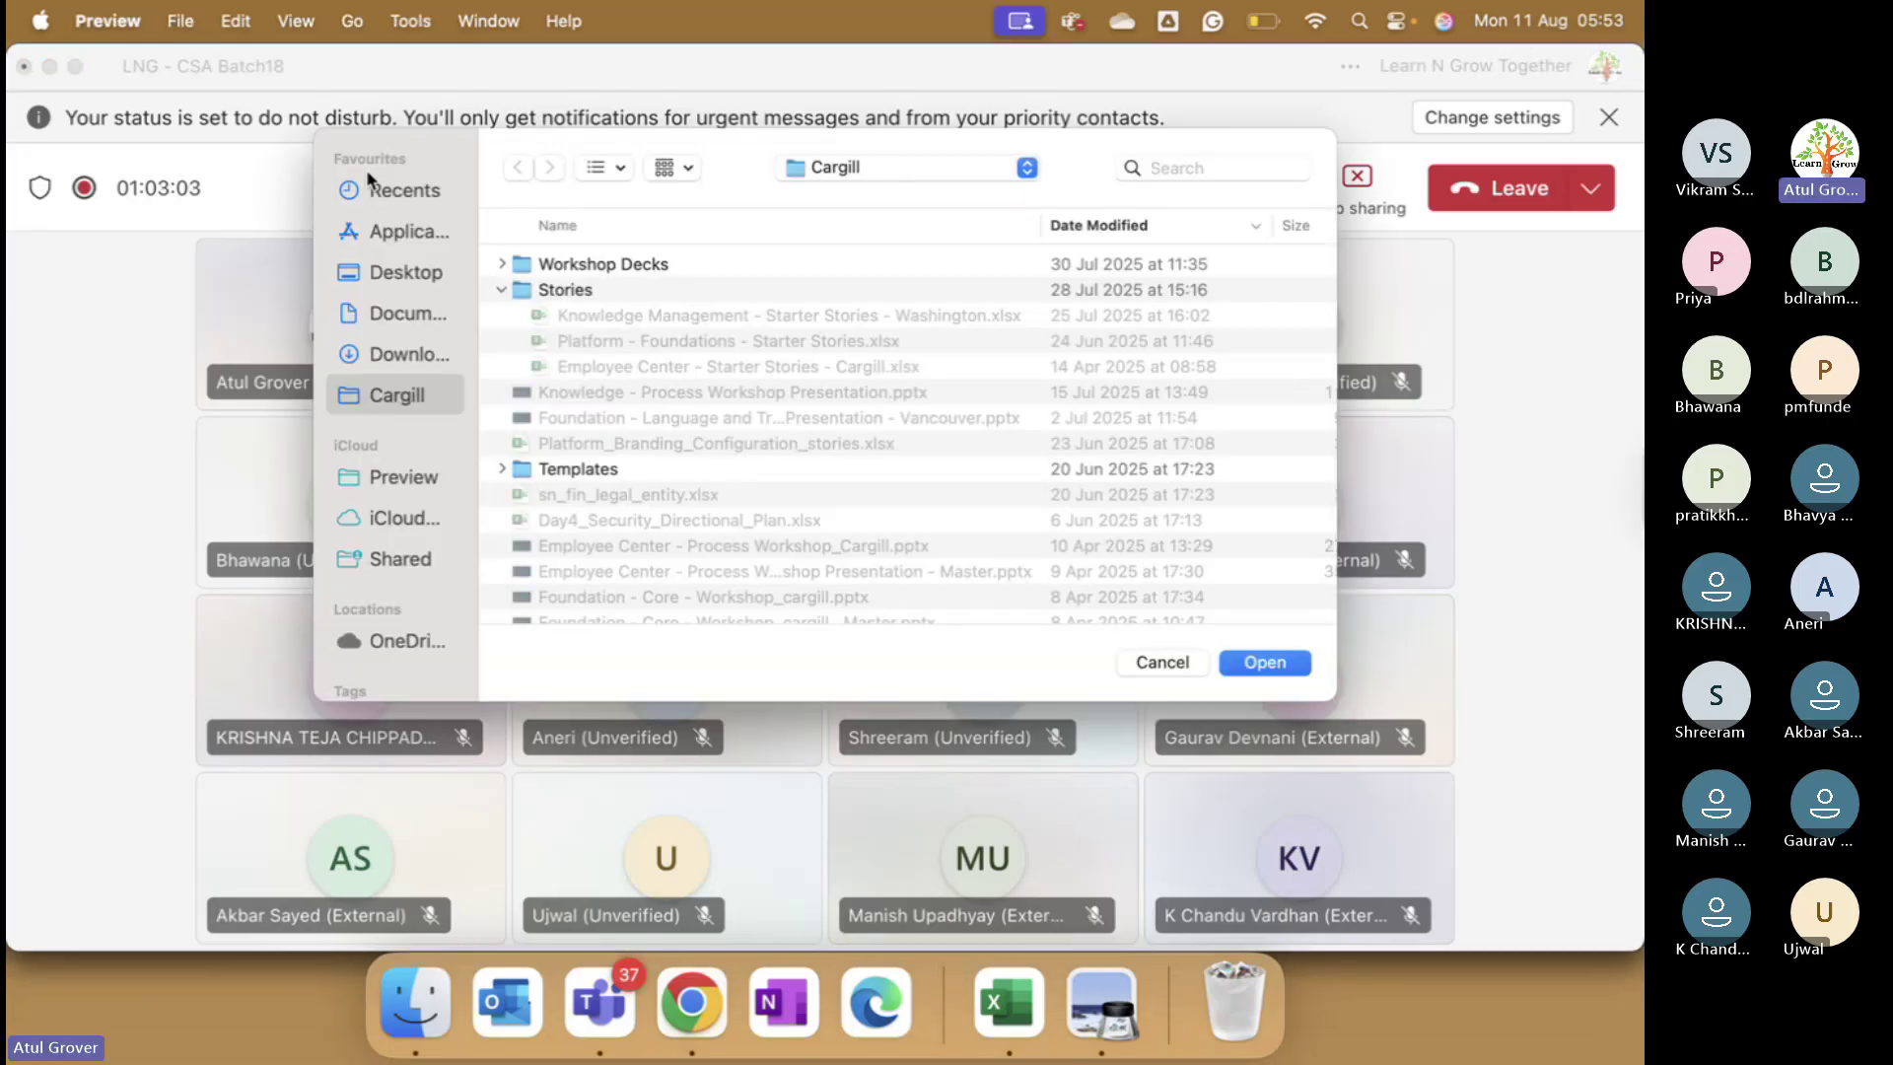
left_click(1169, 660)
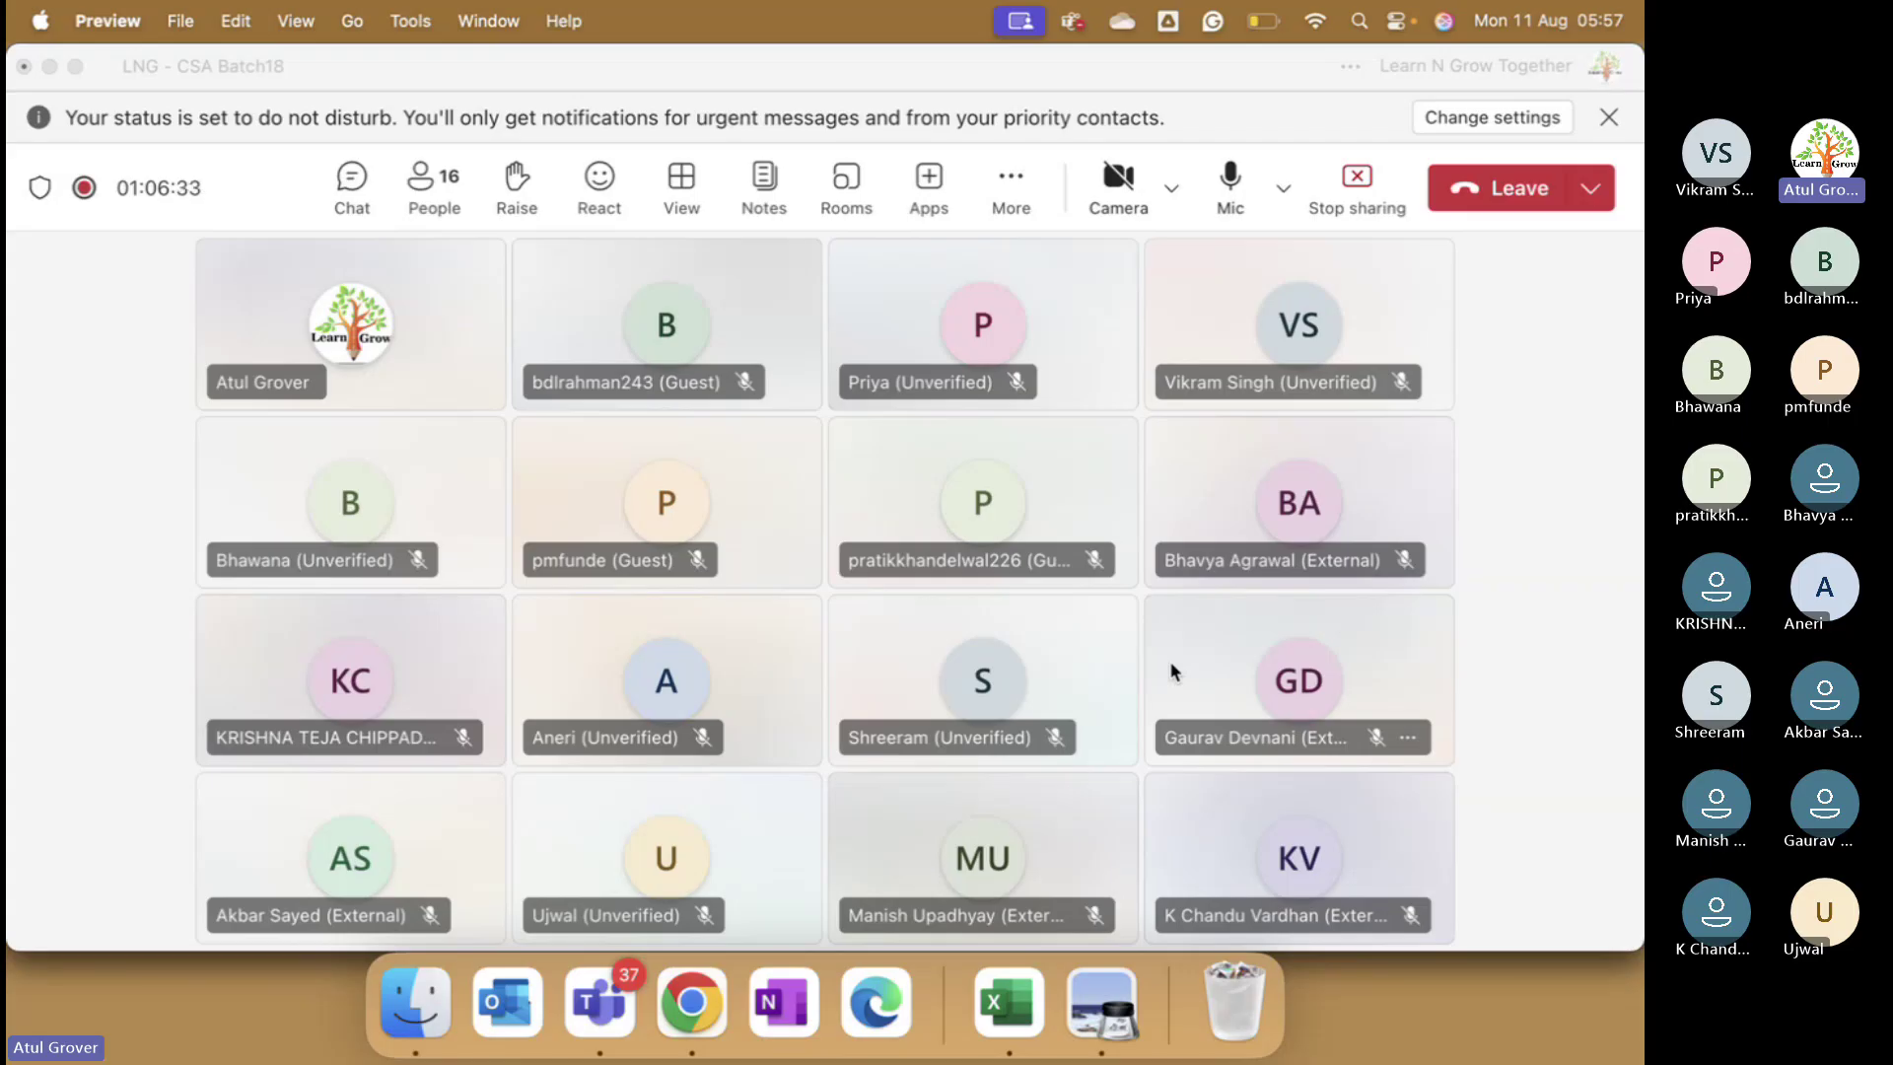
left_click(1169, 660)
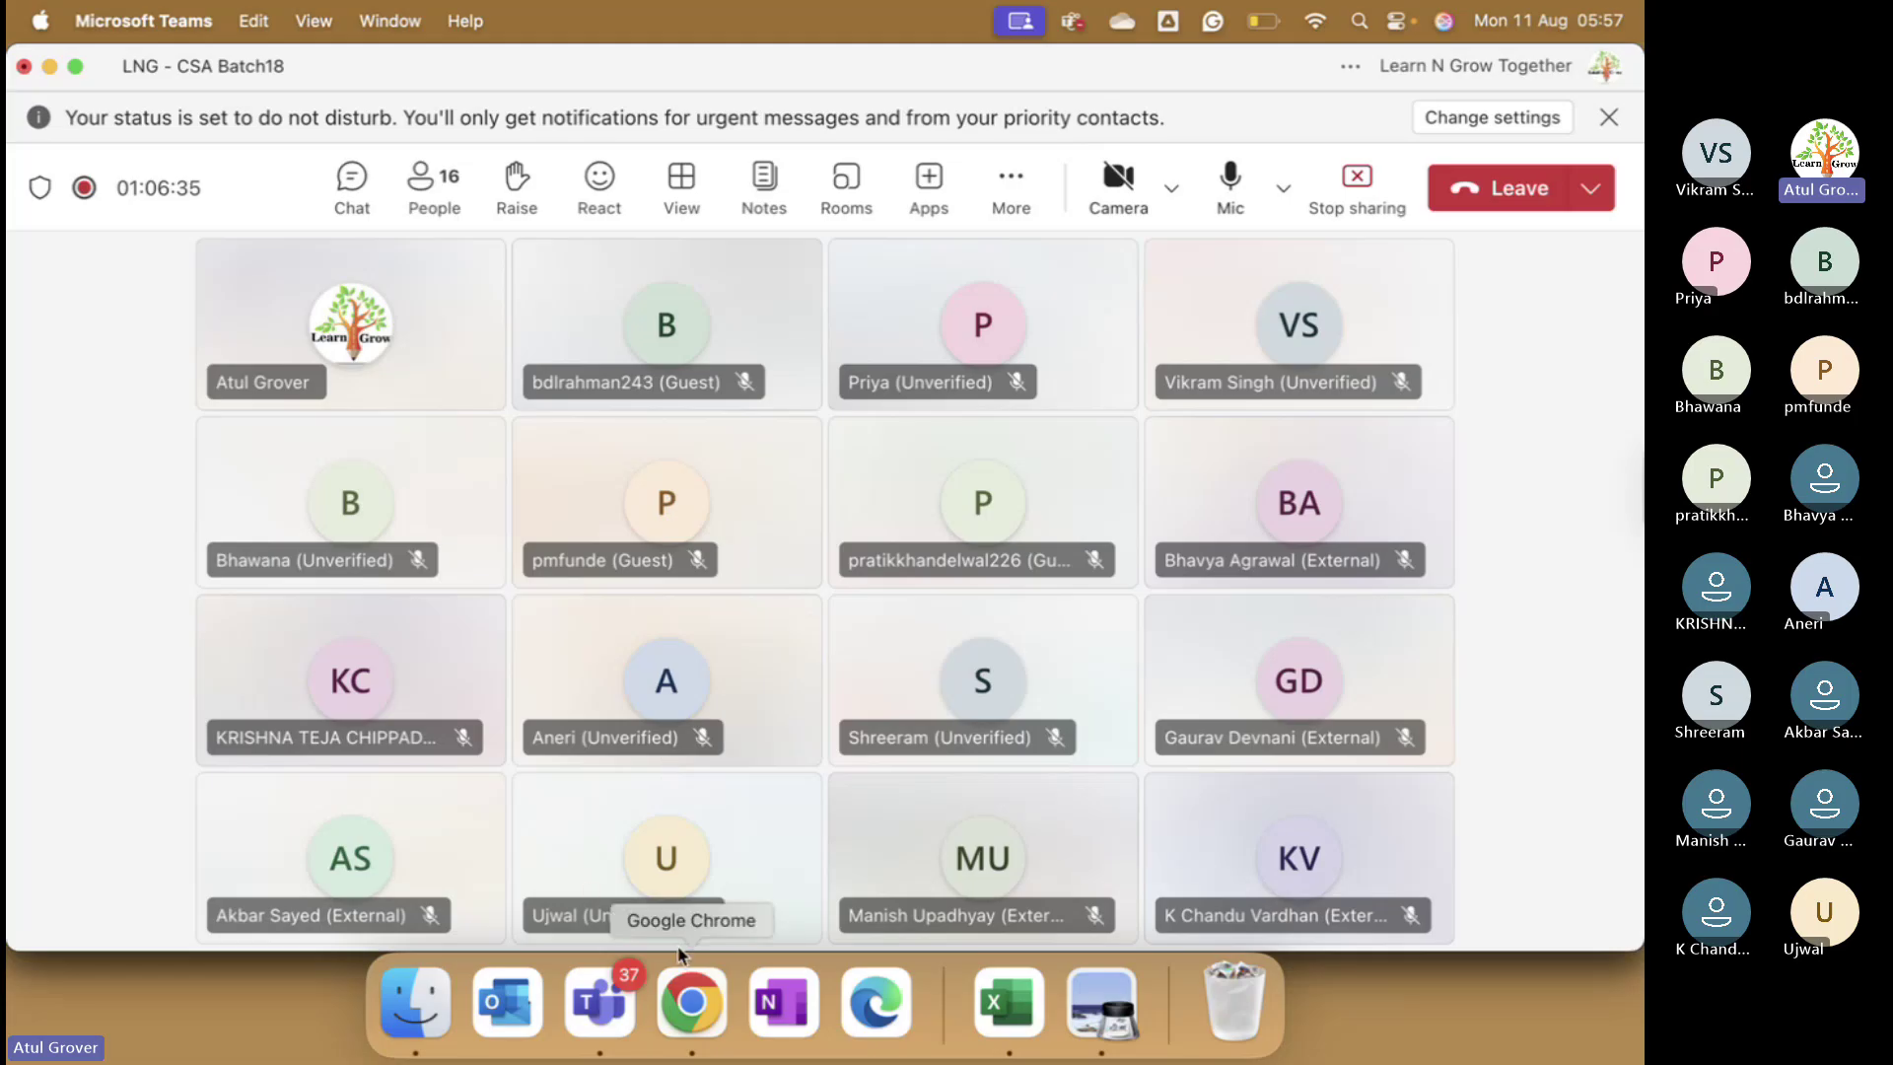
- Switch to Chrome, search the navigator for "order gu" and open the Order Guides list
left_click(685, 975)
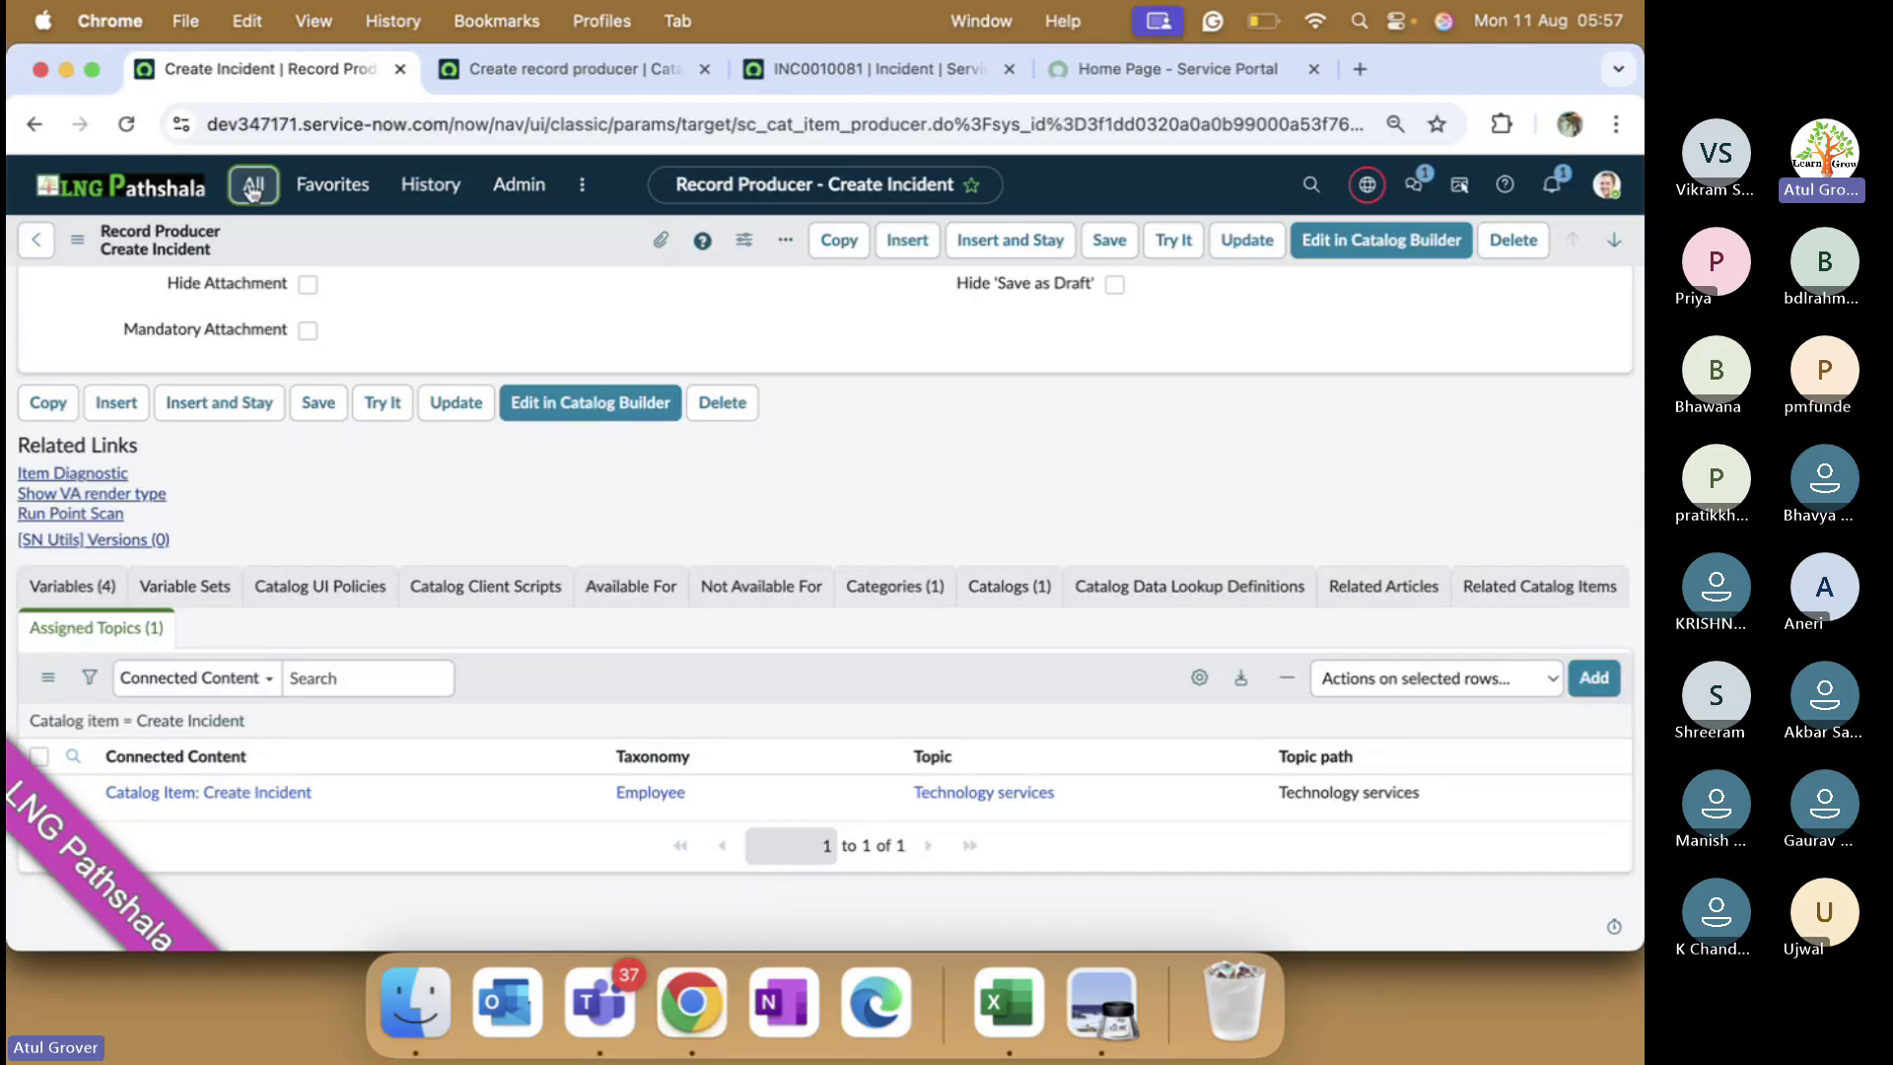
left_click(254, 187)
type("or")
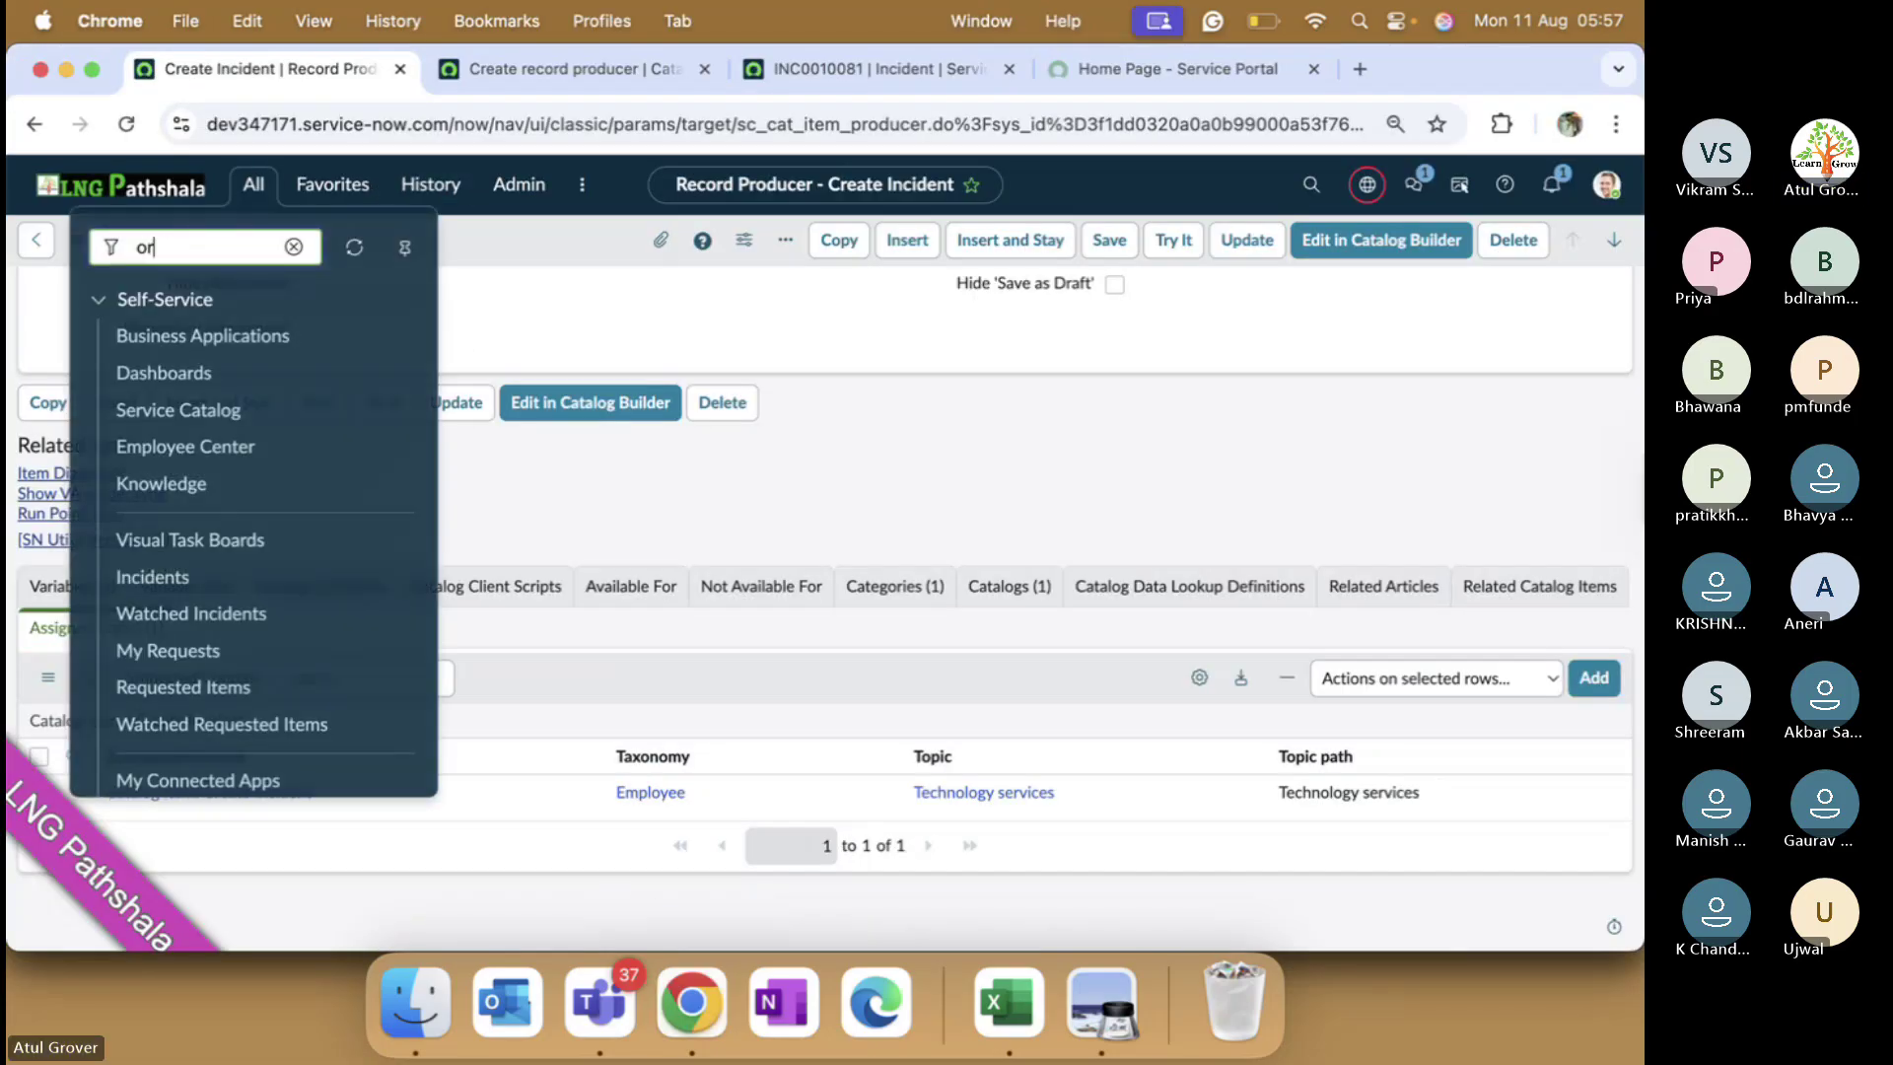
type("der")
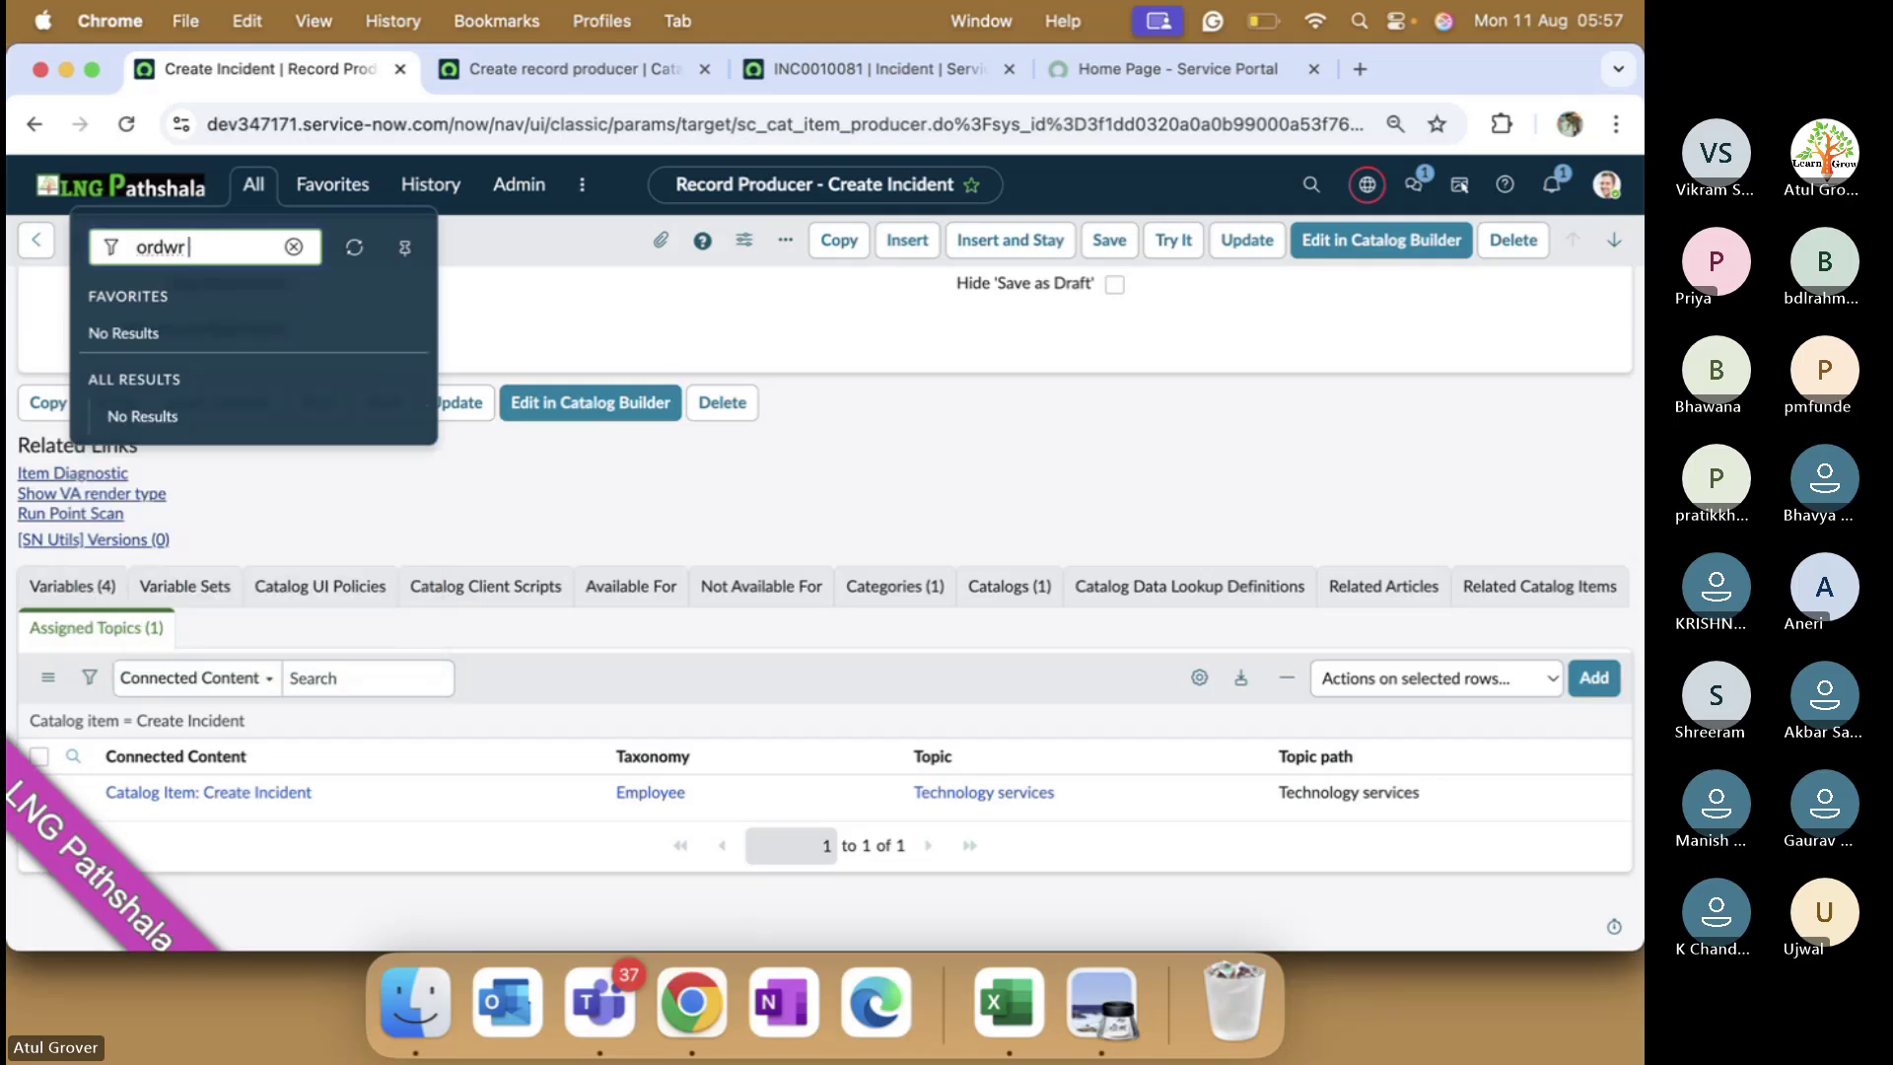
key("BackSpace")
key("BackSpace")
type("er gu")
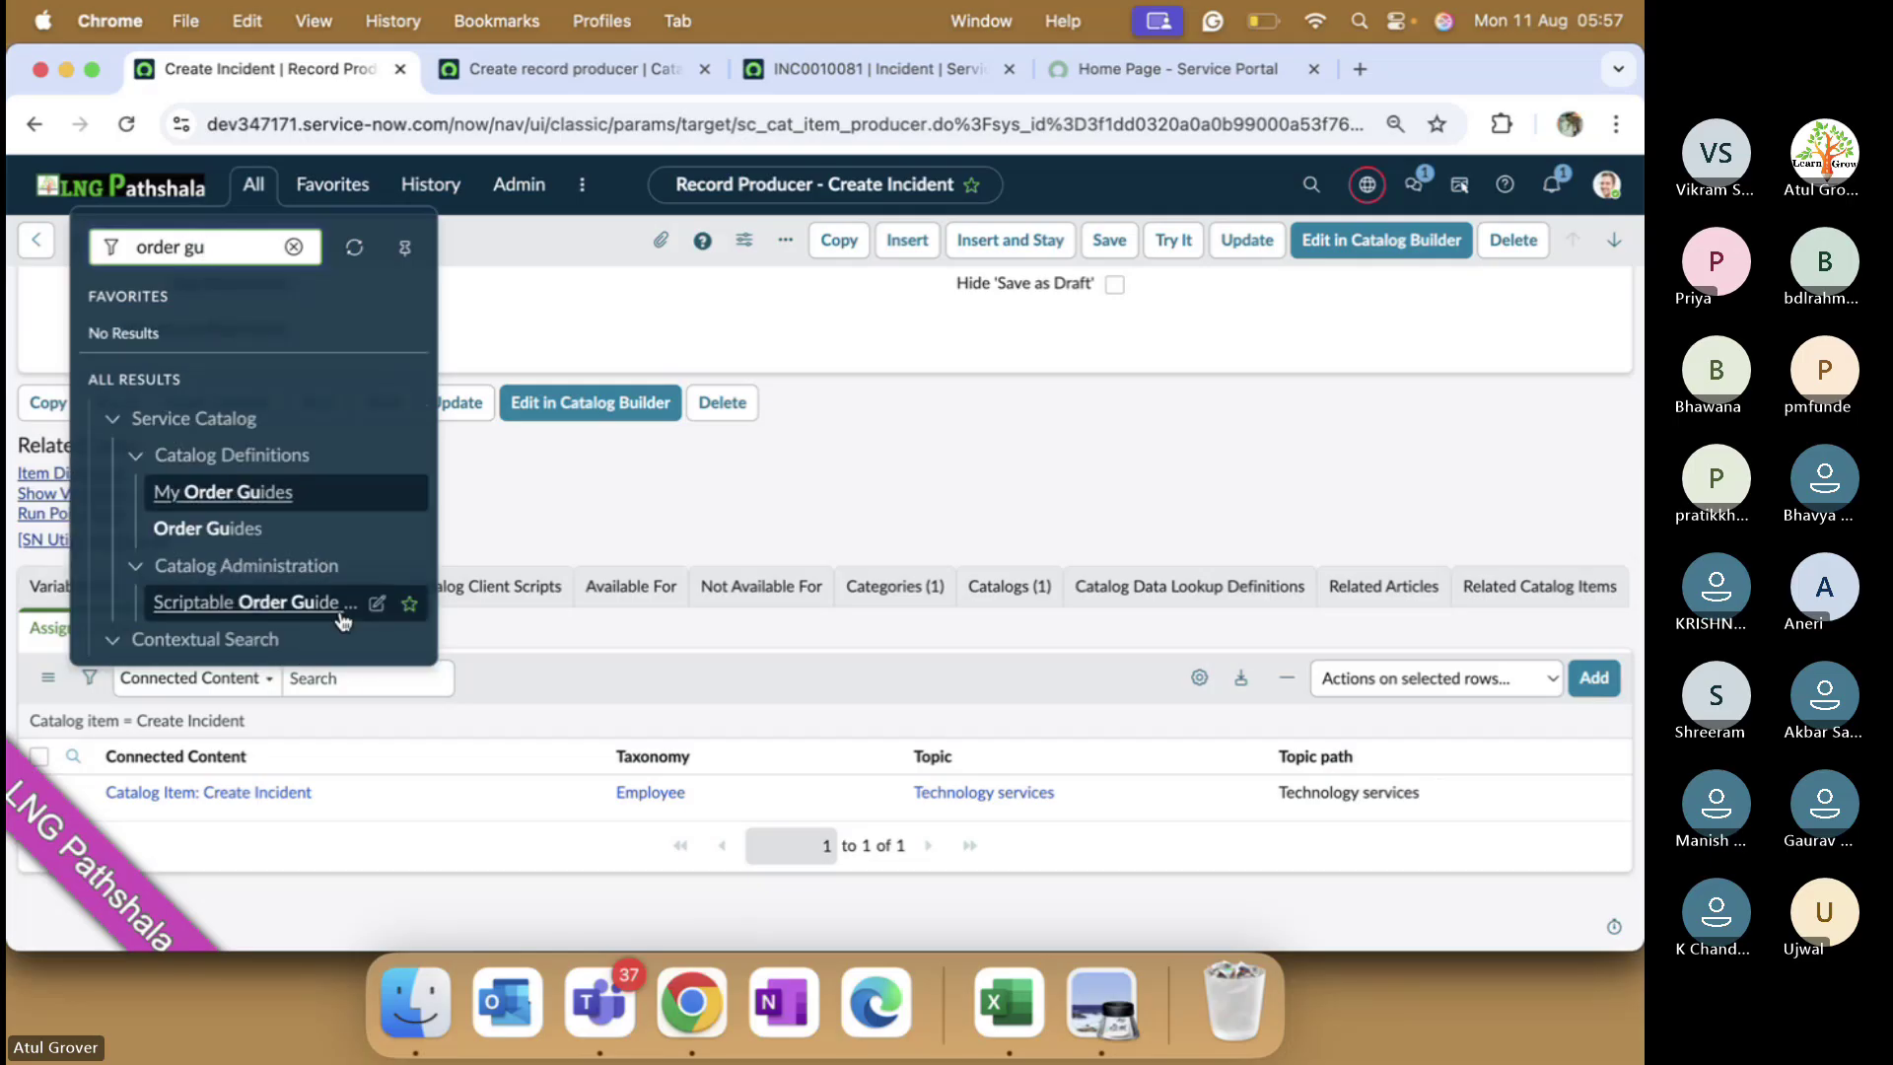
left_click(246, 531)
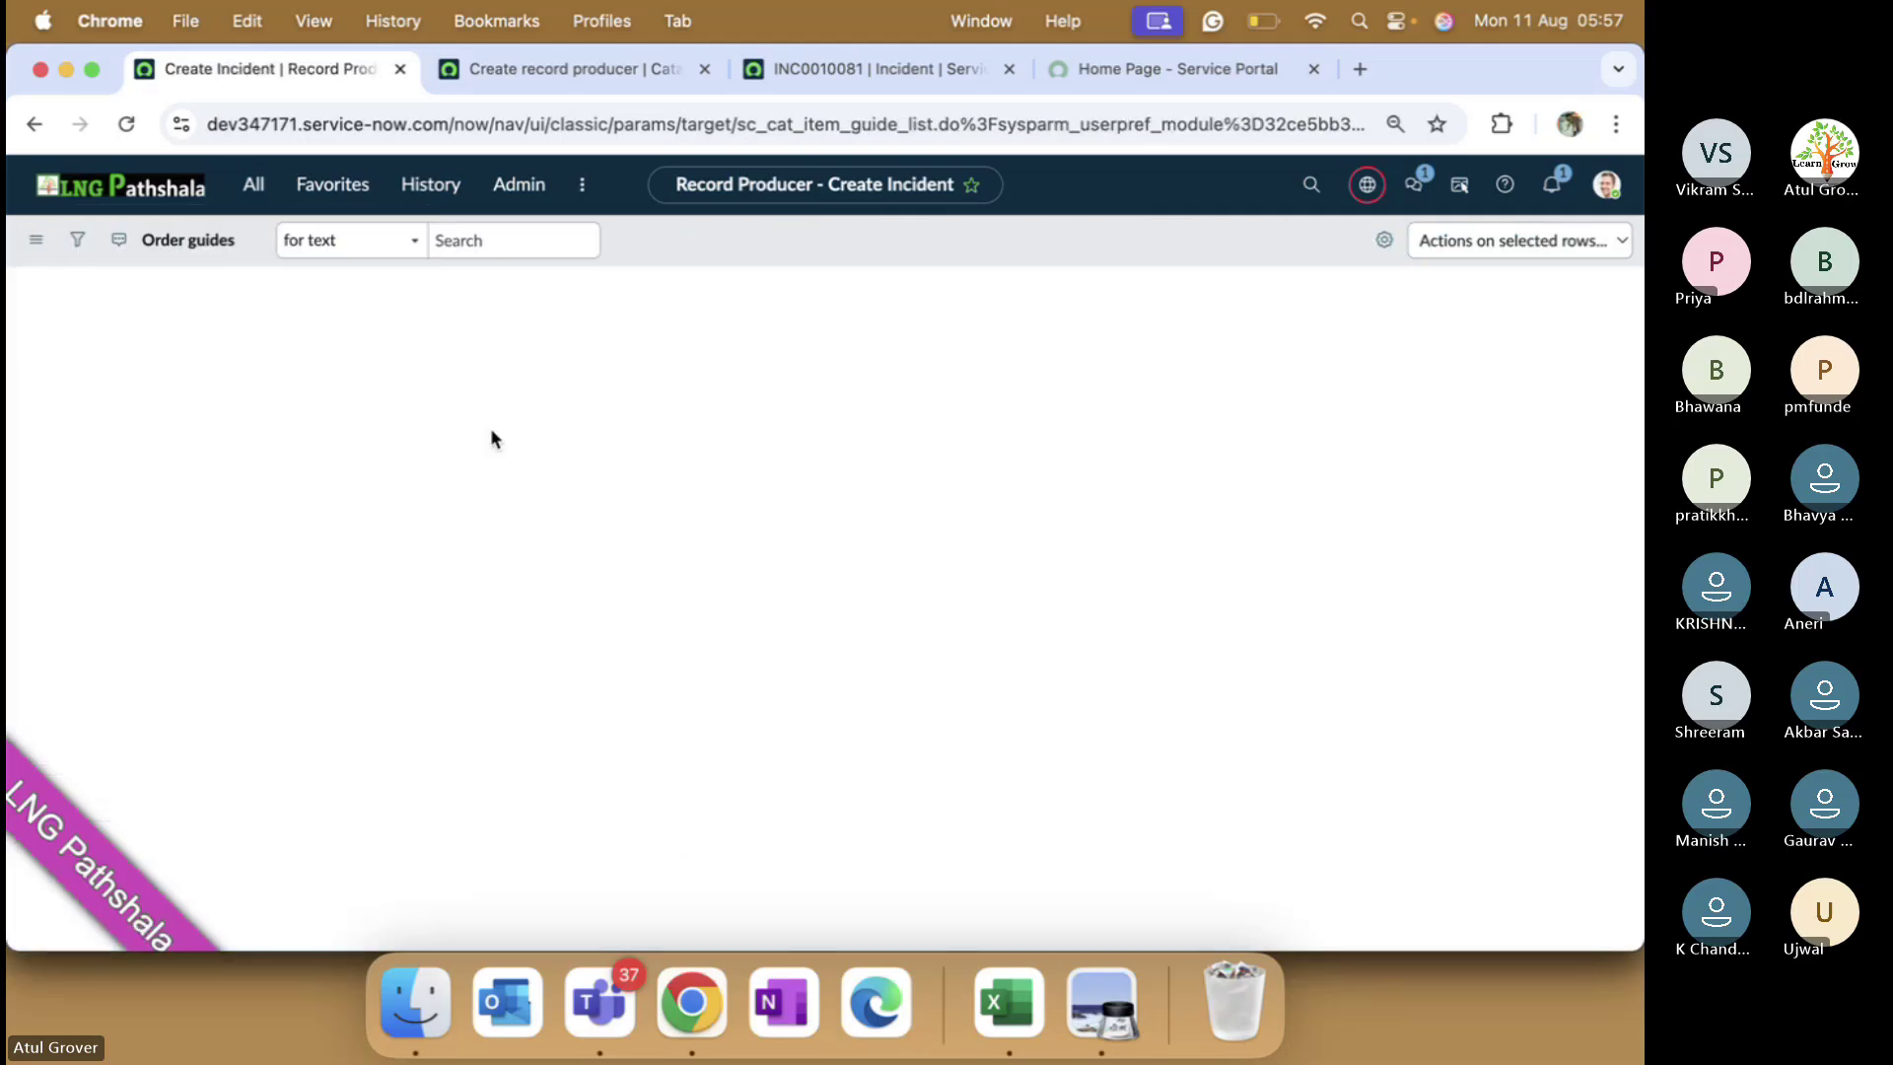
- Open the New Hire order guide to review its Rule base, and switch to the Microsoft Teams meeting
left_click(126, 487)
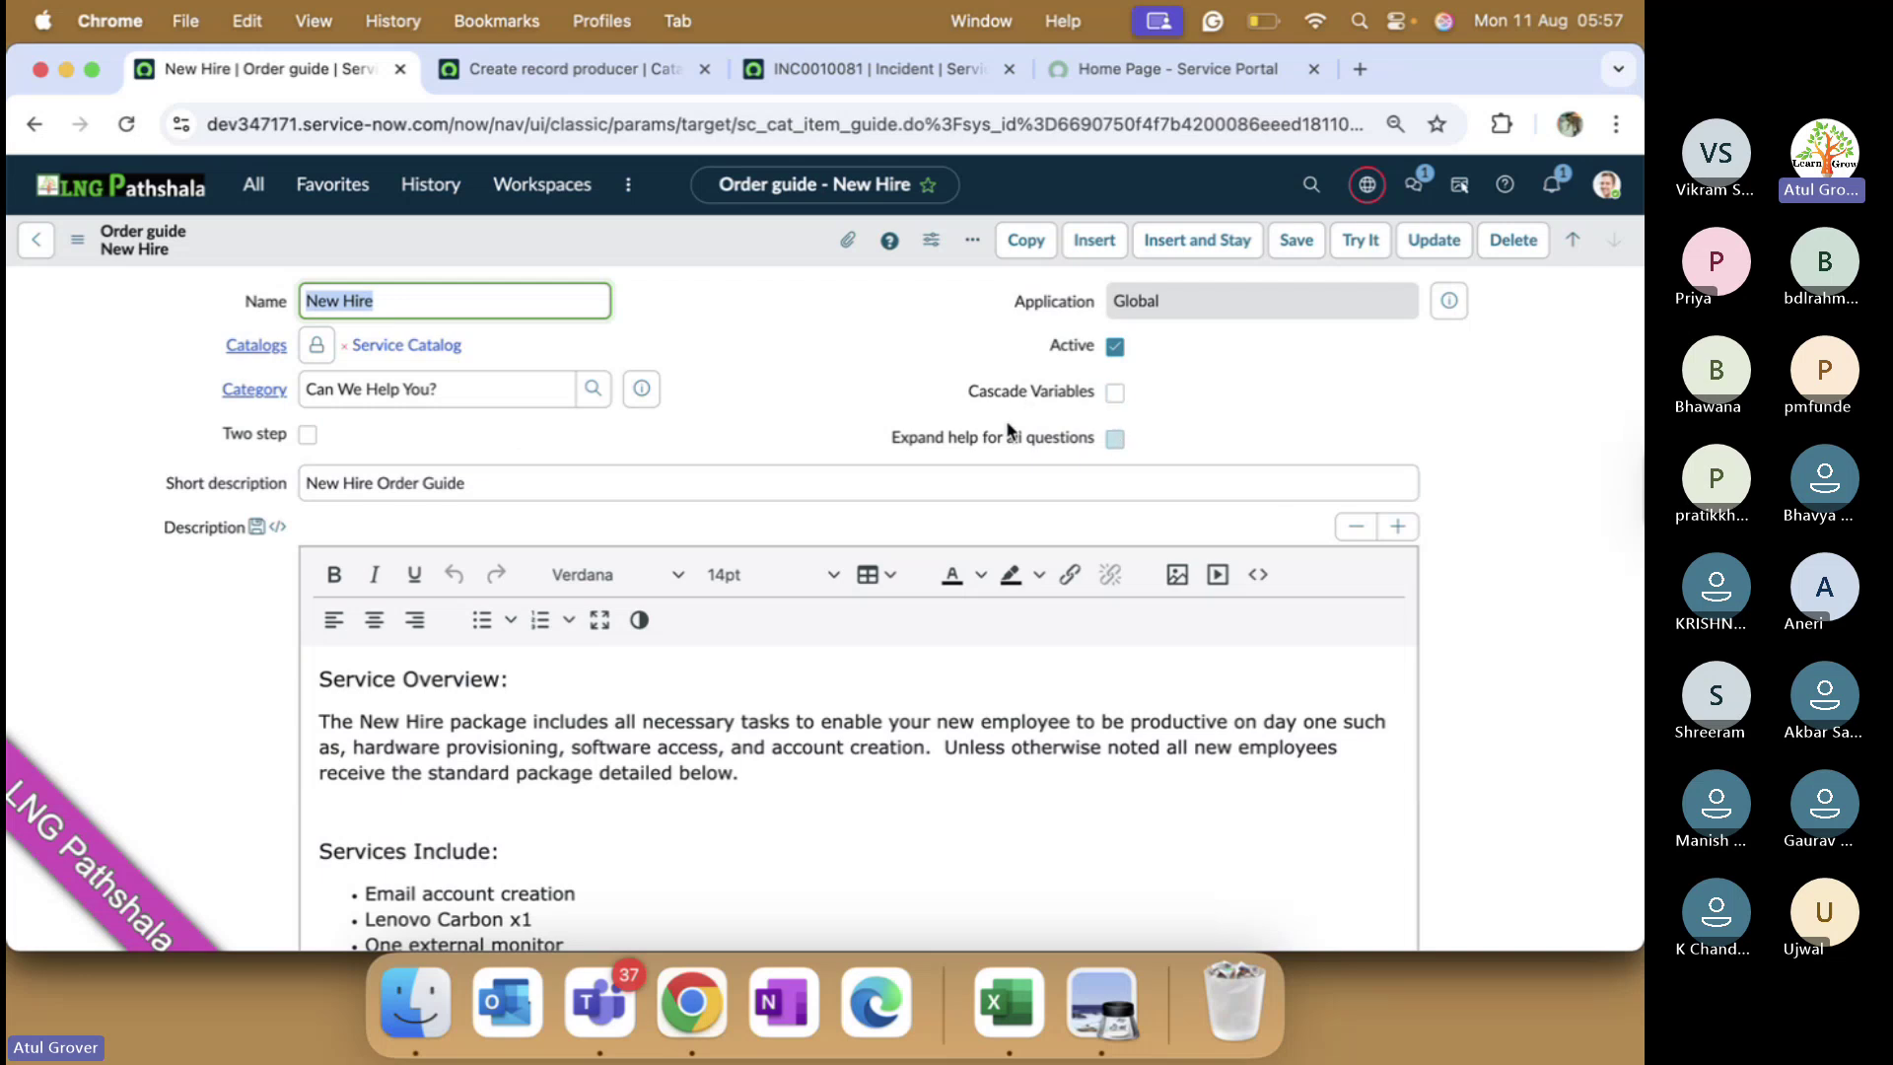
scroll(680, 562, "down", 15)
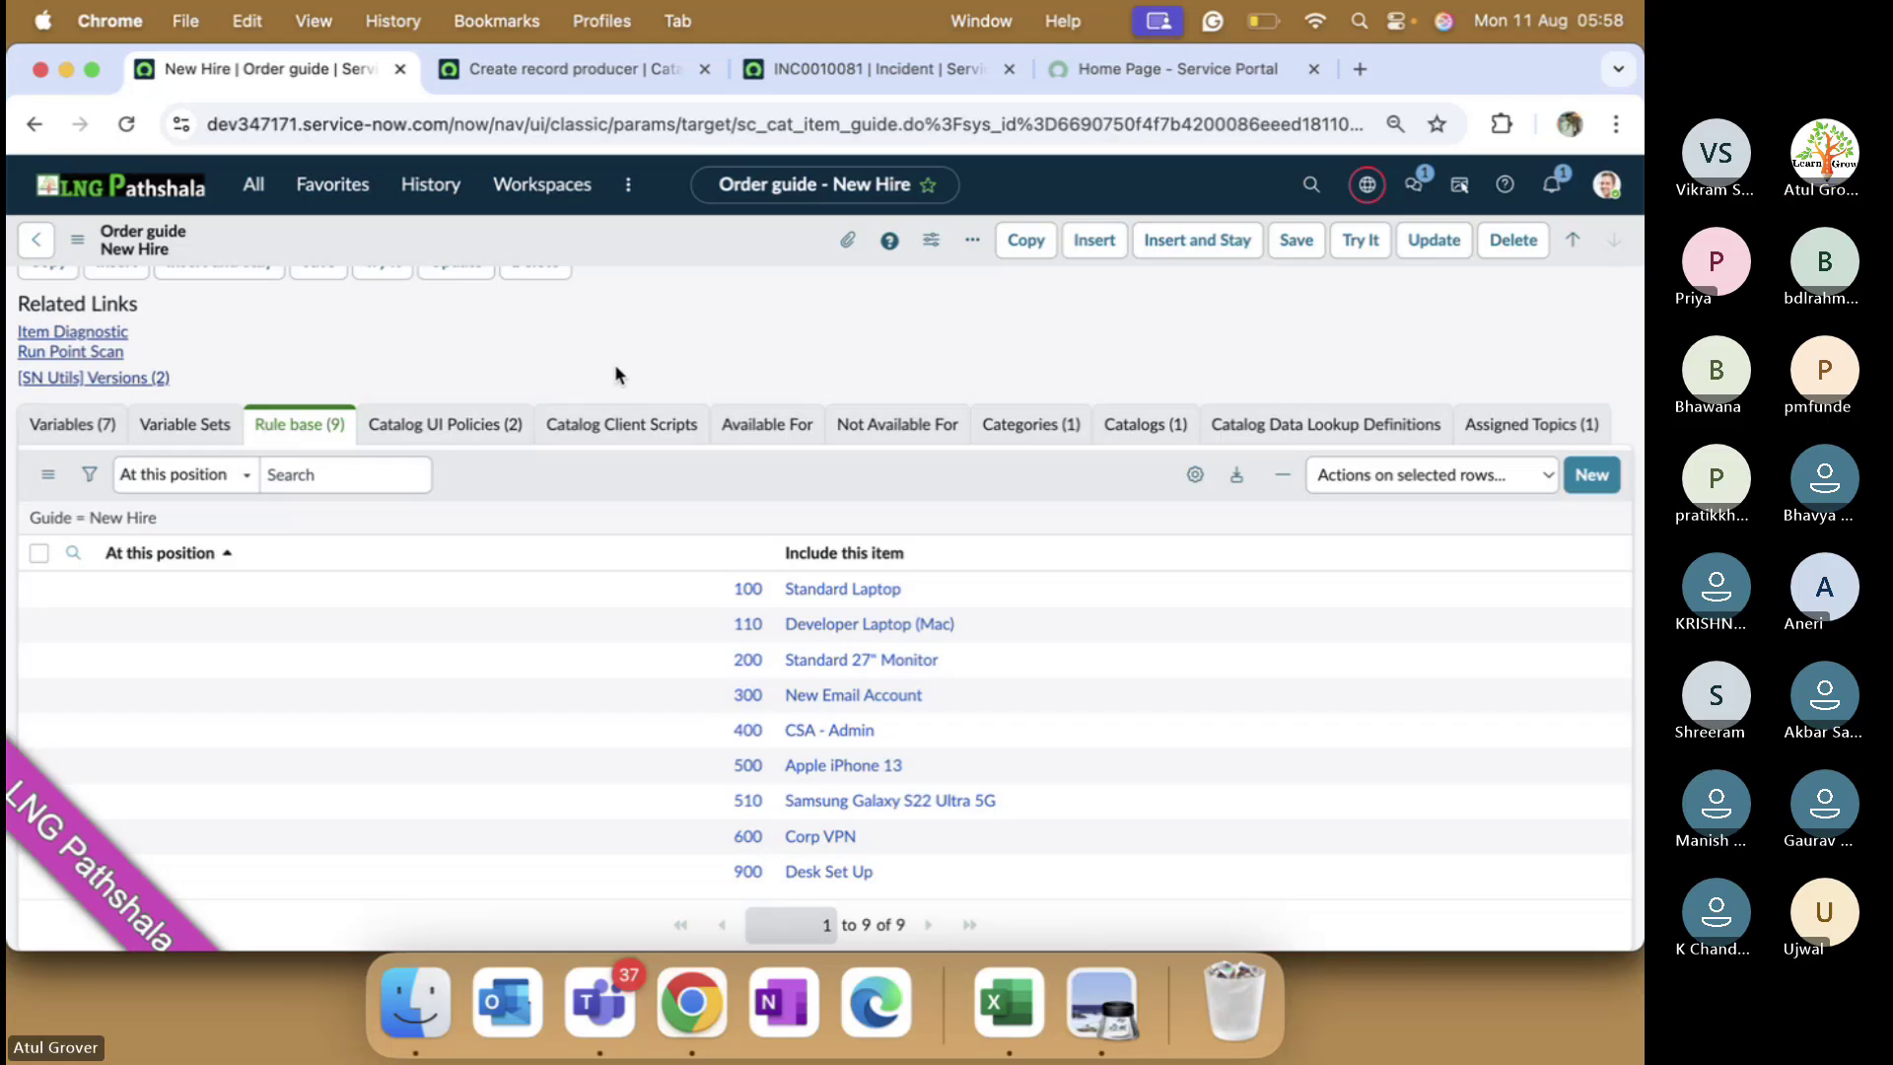
key("super+Tab")
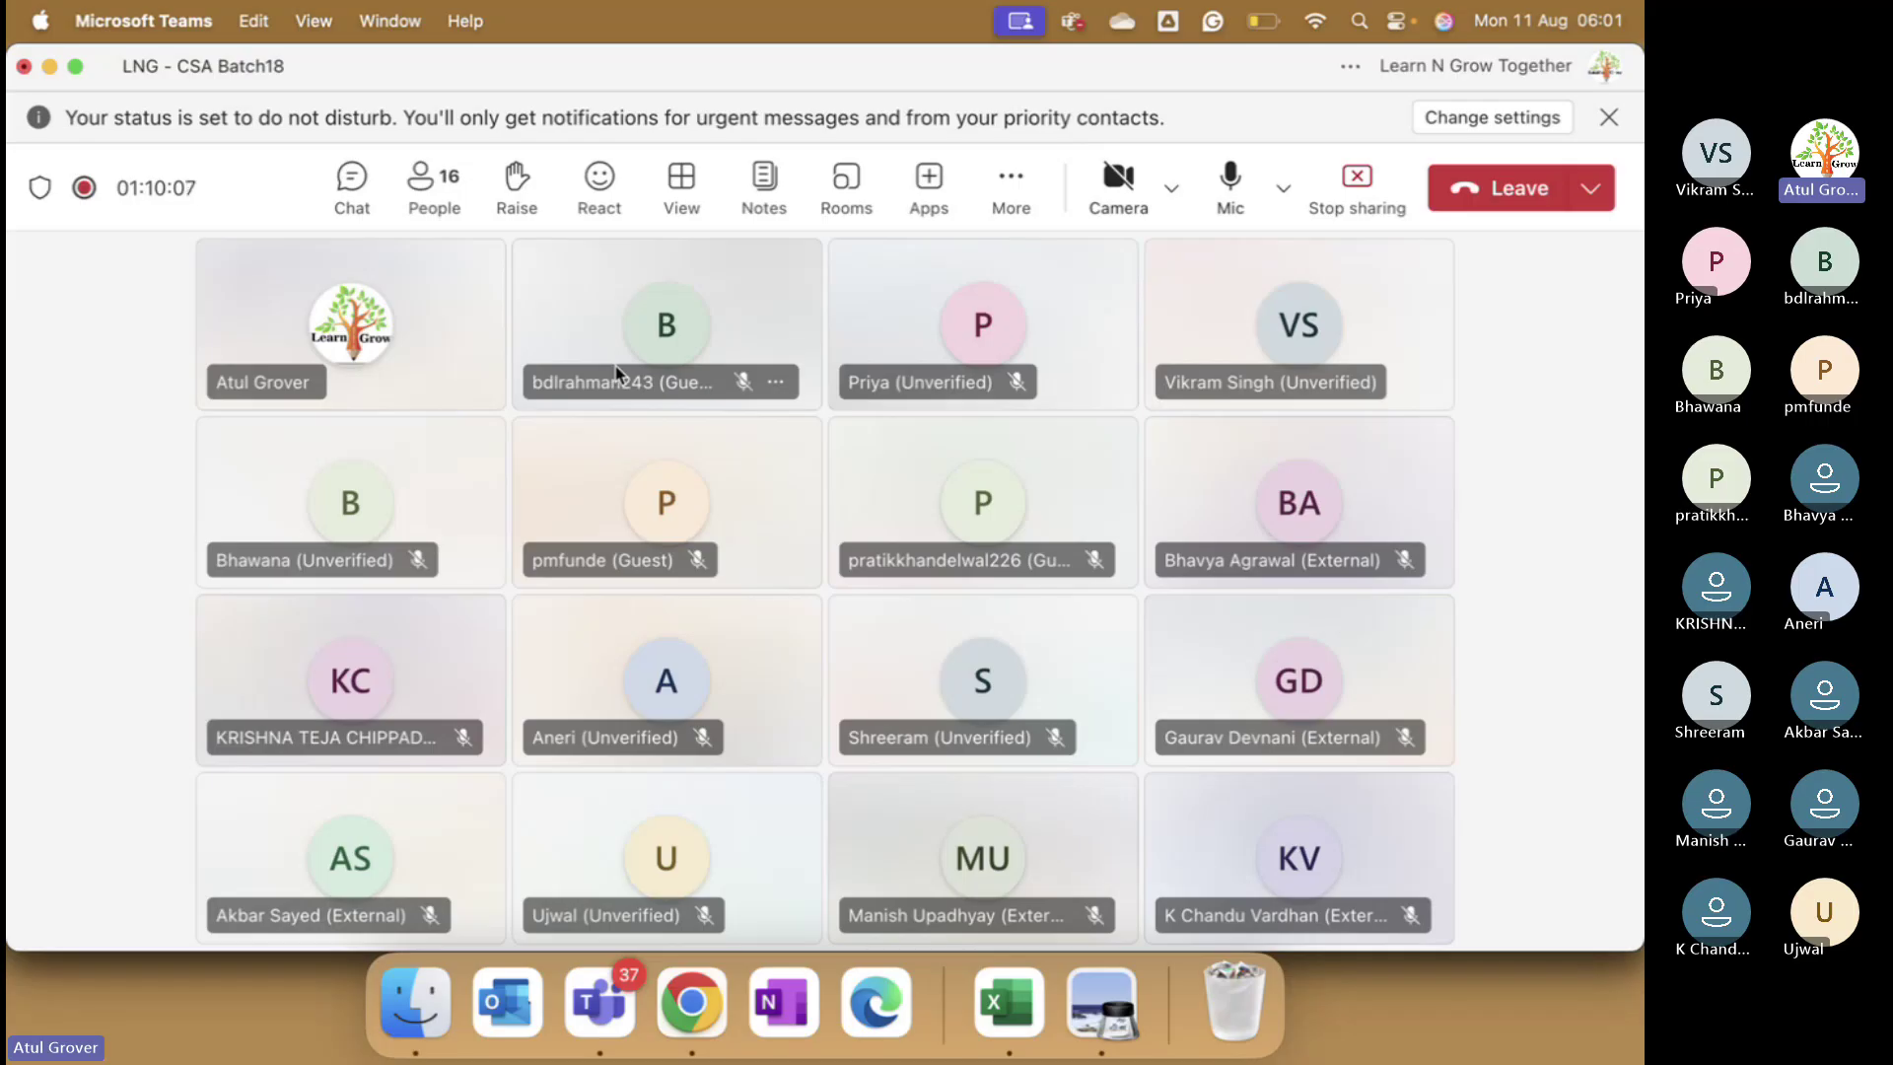
- Switch back to Chrome with the New Hire order guide and open the application navigator
key("super+Tab")
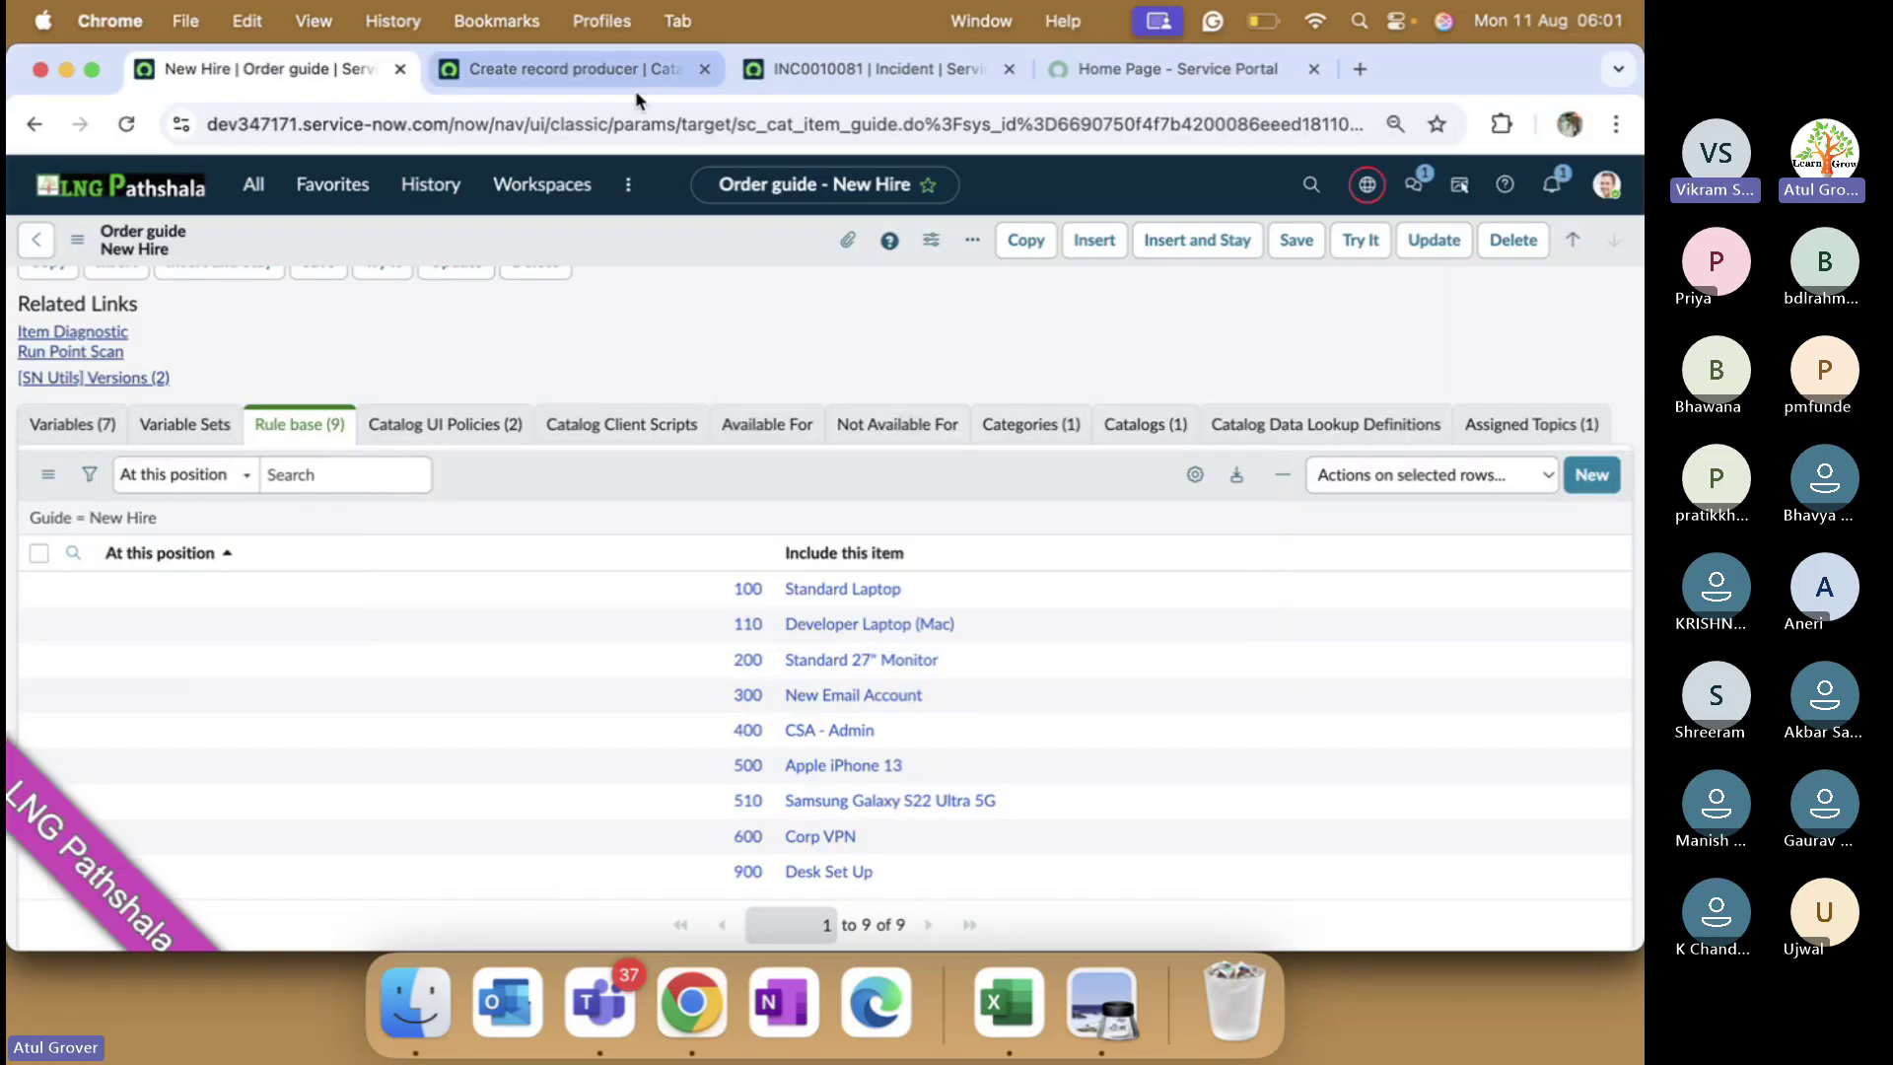
left_click(258, 189)
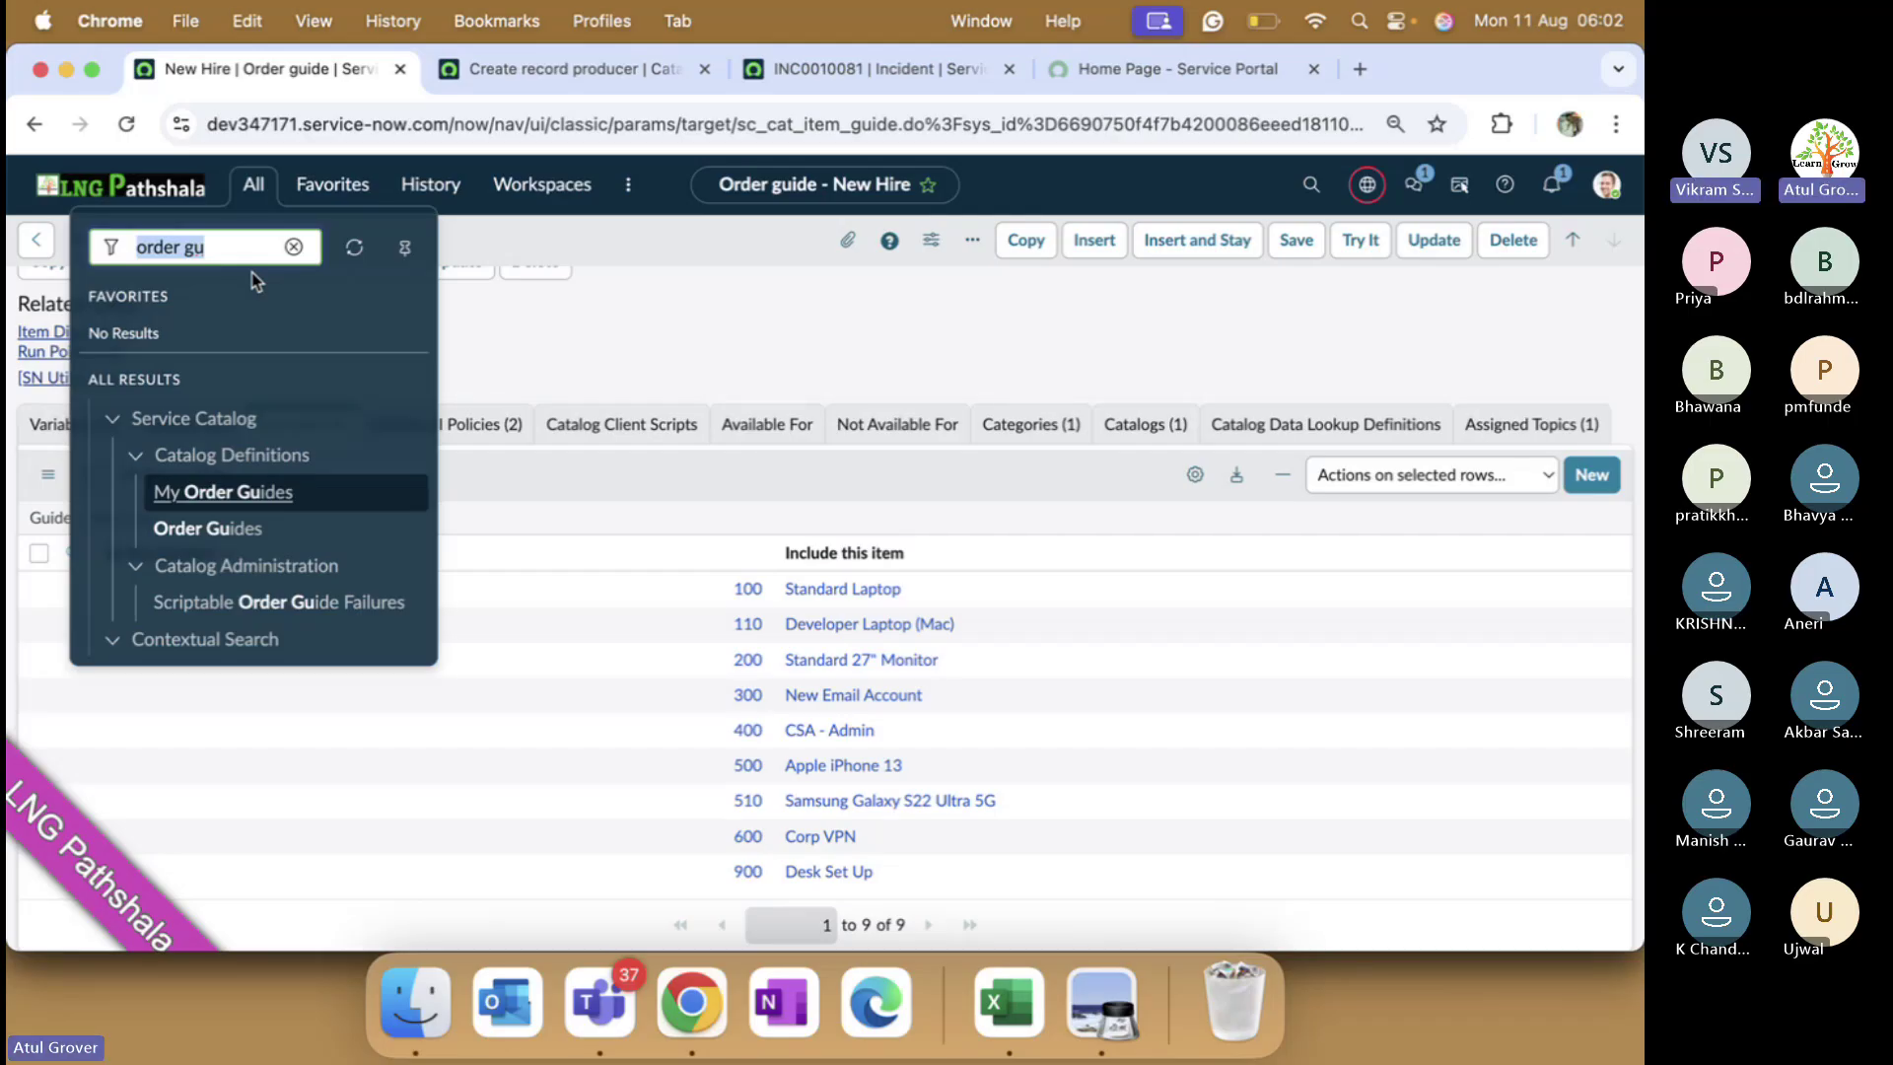
- Switch to the Microsoft Teams meeting, stop its transcription and dismiss the notification
key("ctrl+Up")
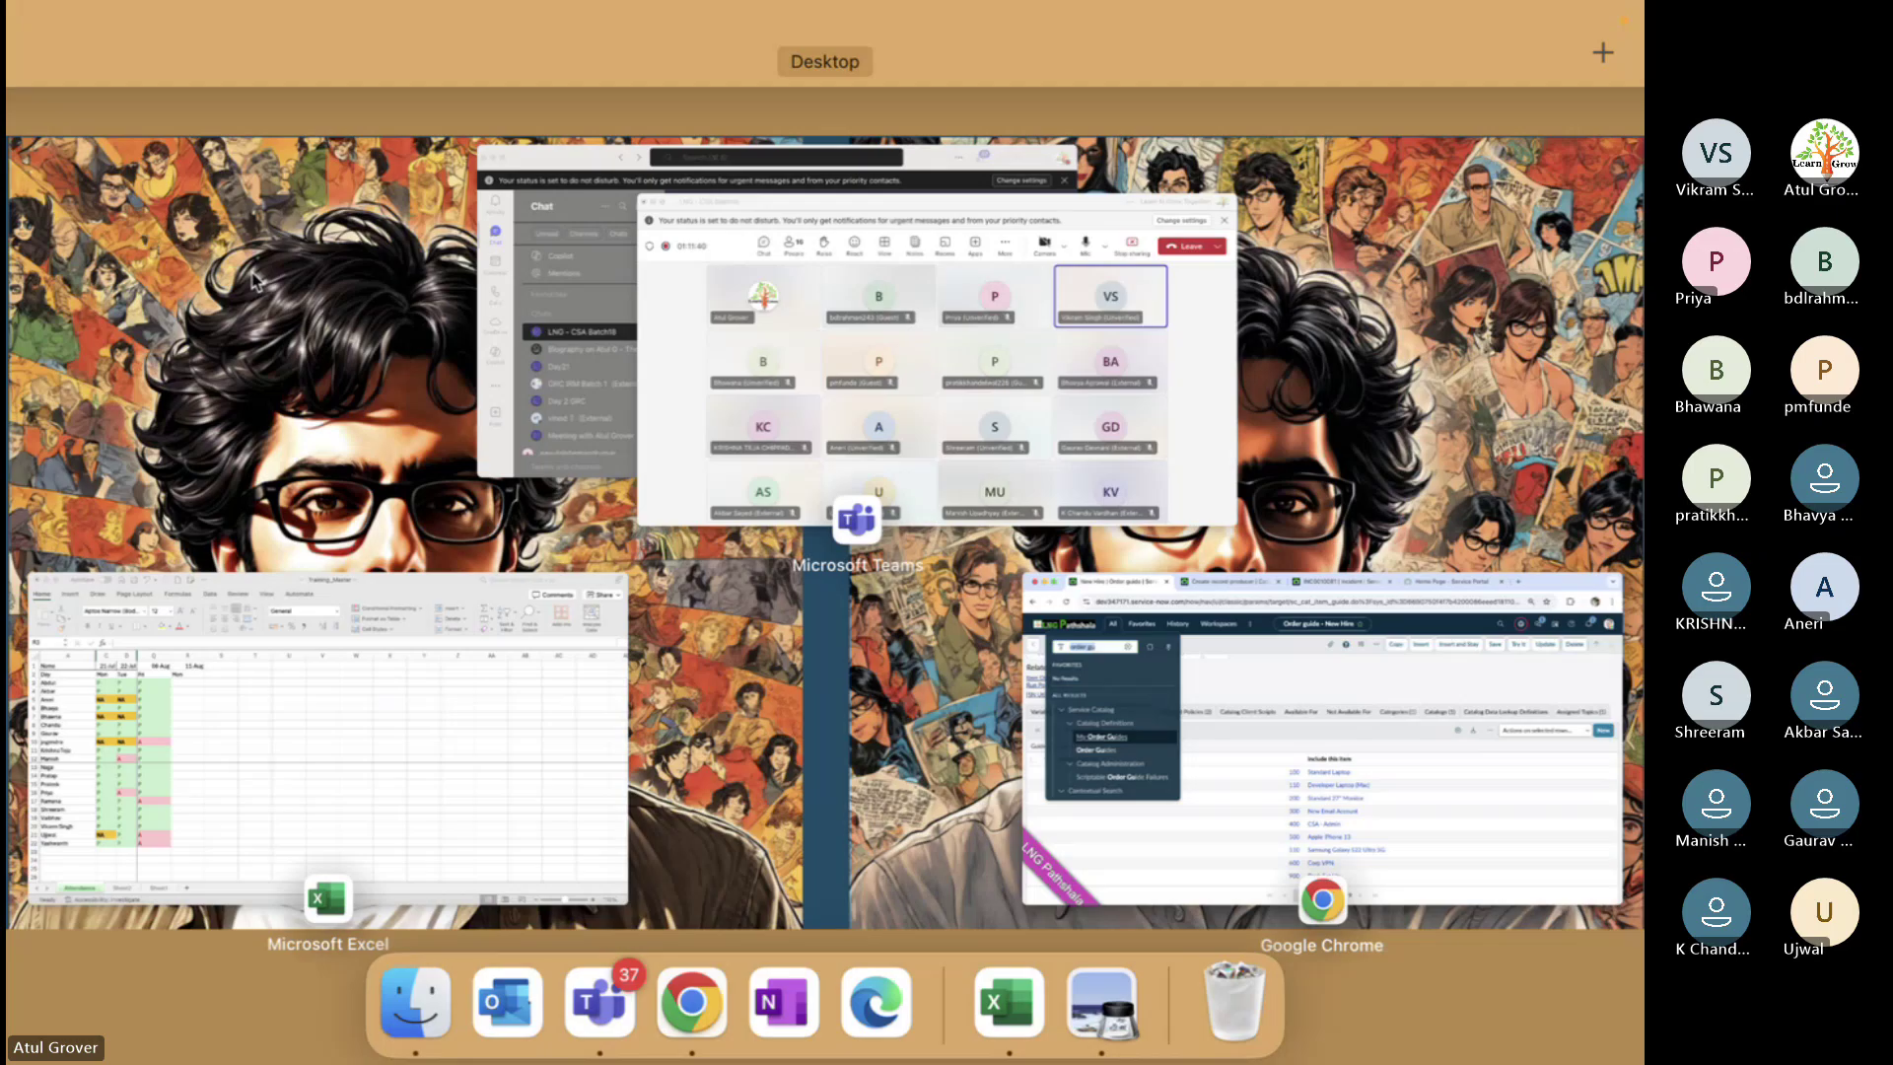
left_click(920, 434)
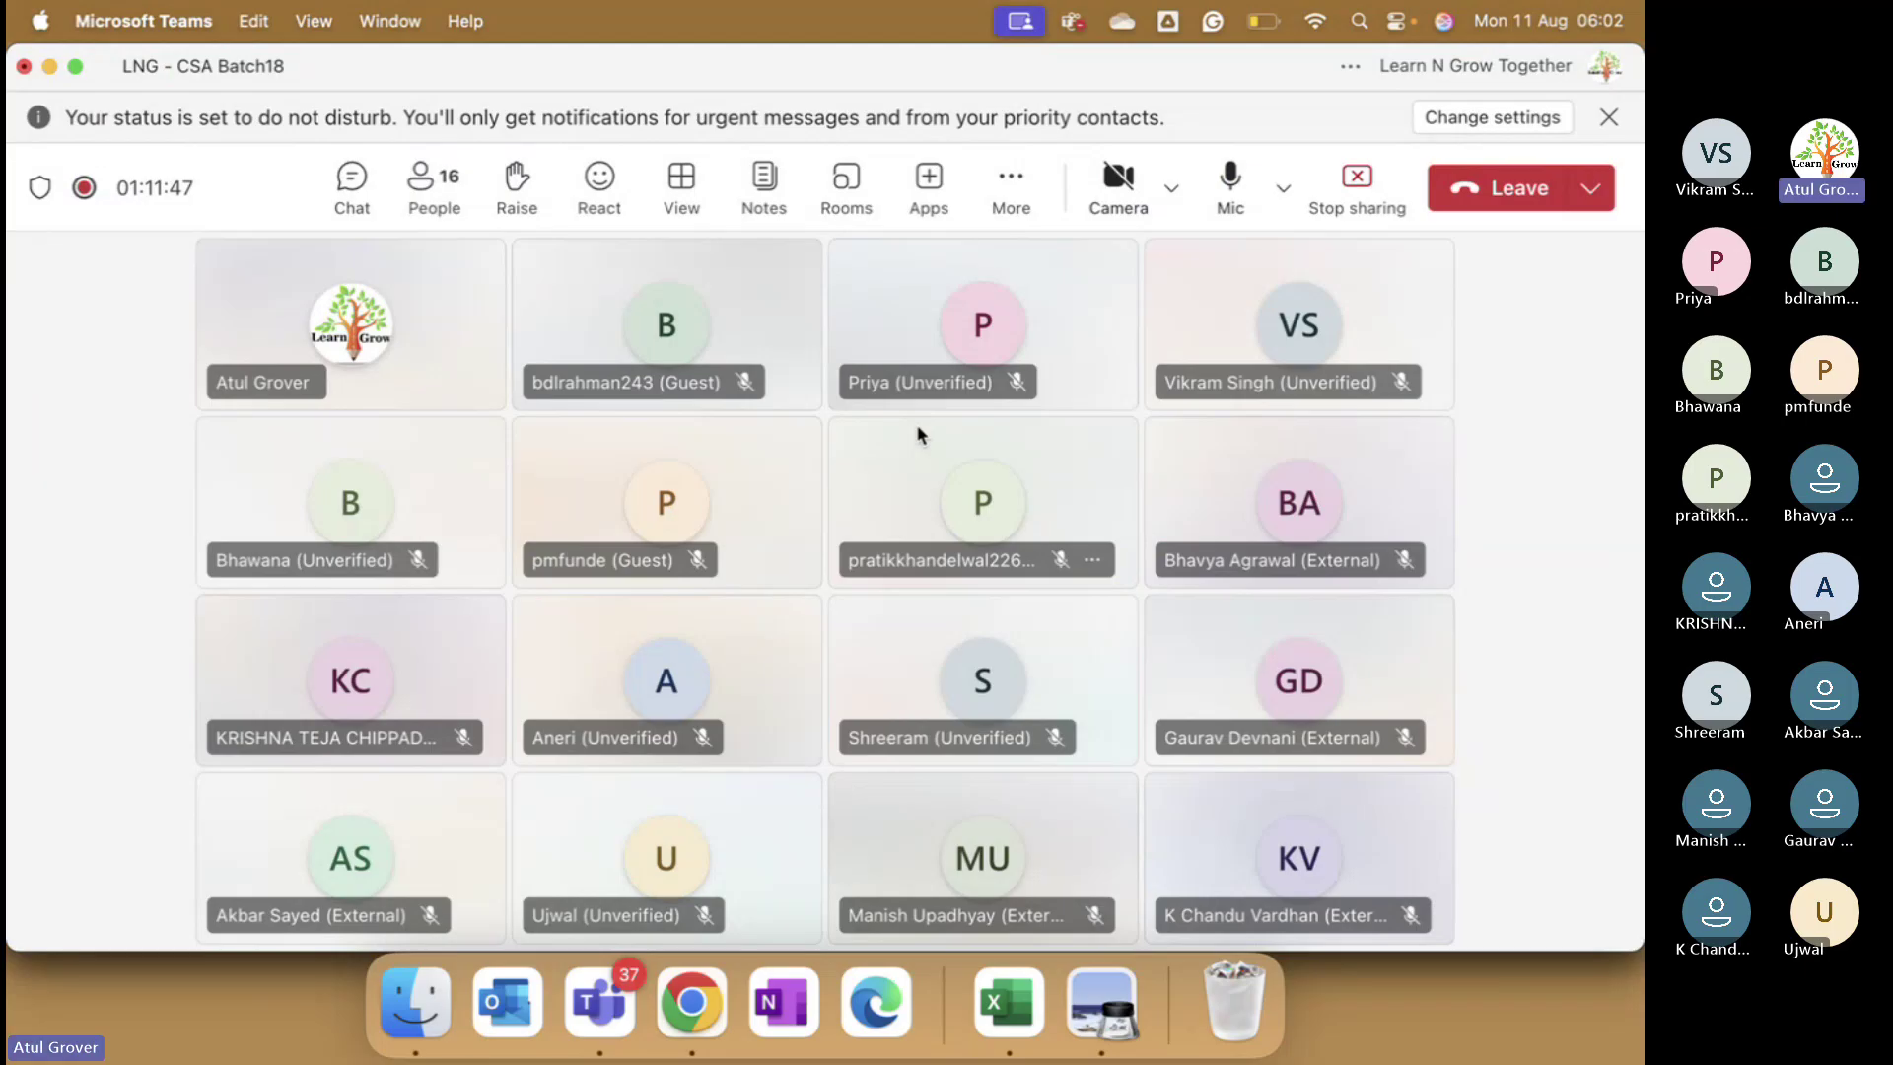
left_click(1011, 180)
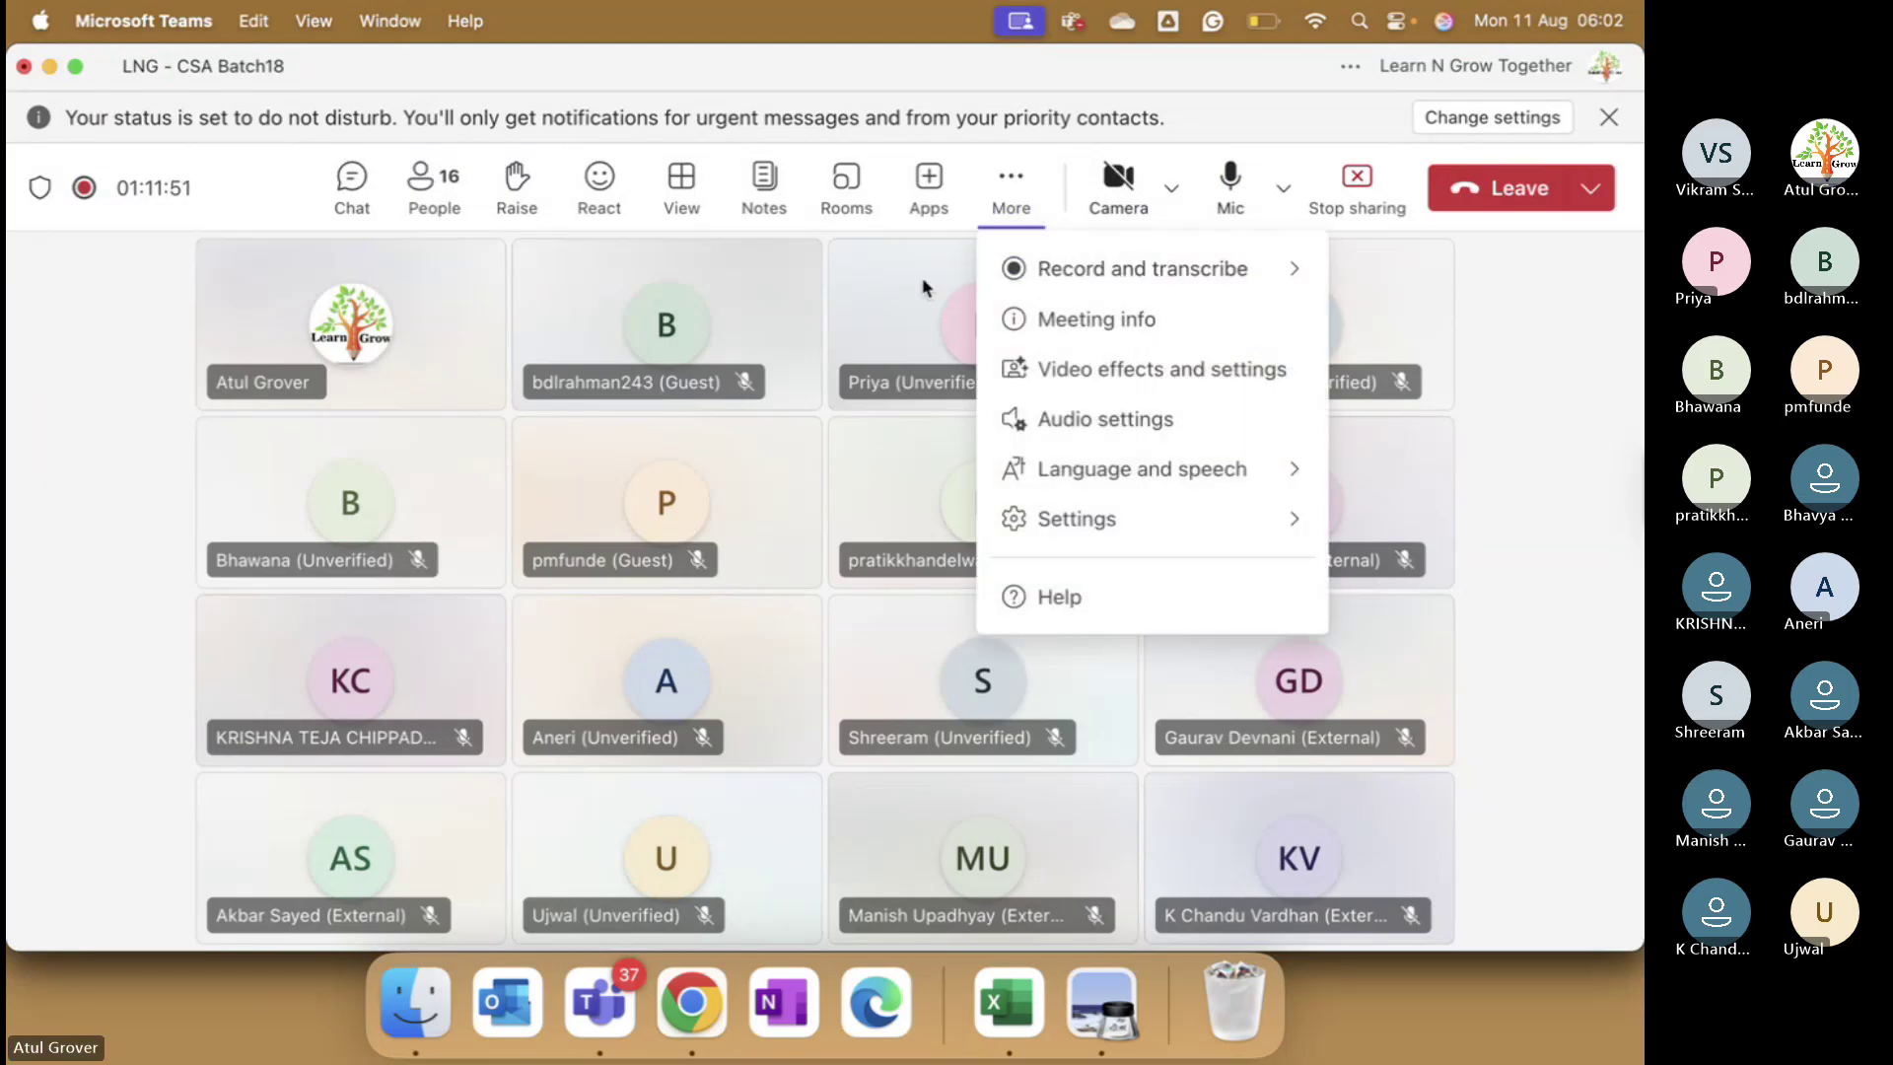
mouse_move(1259, 285)
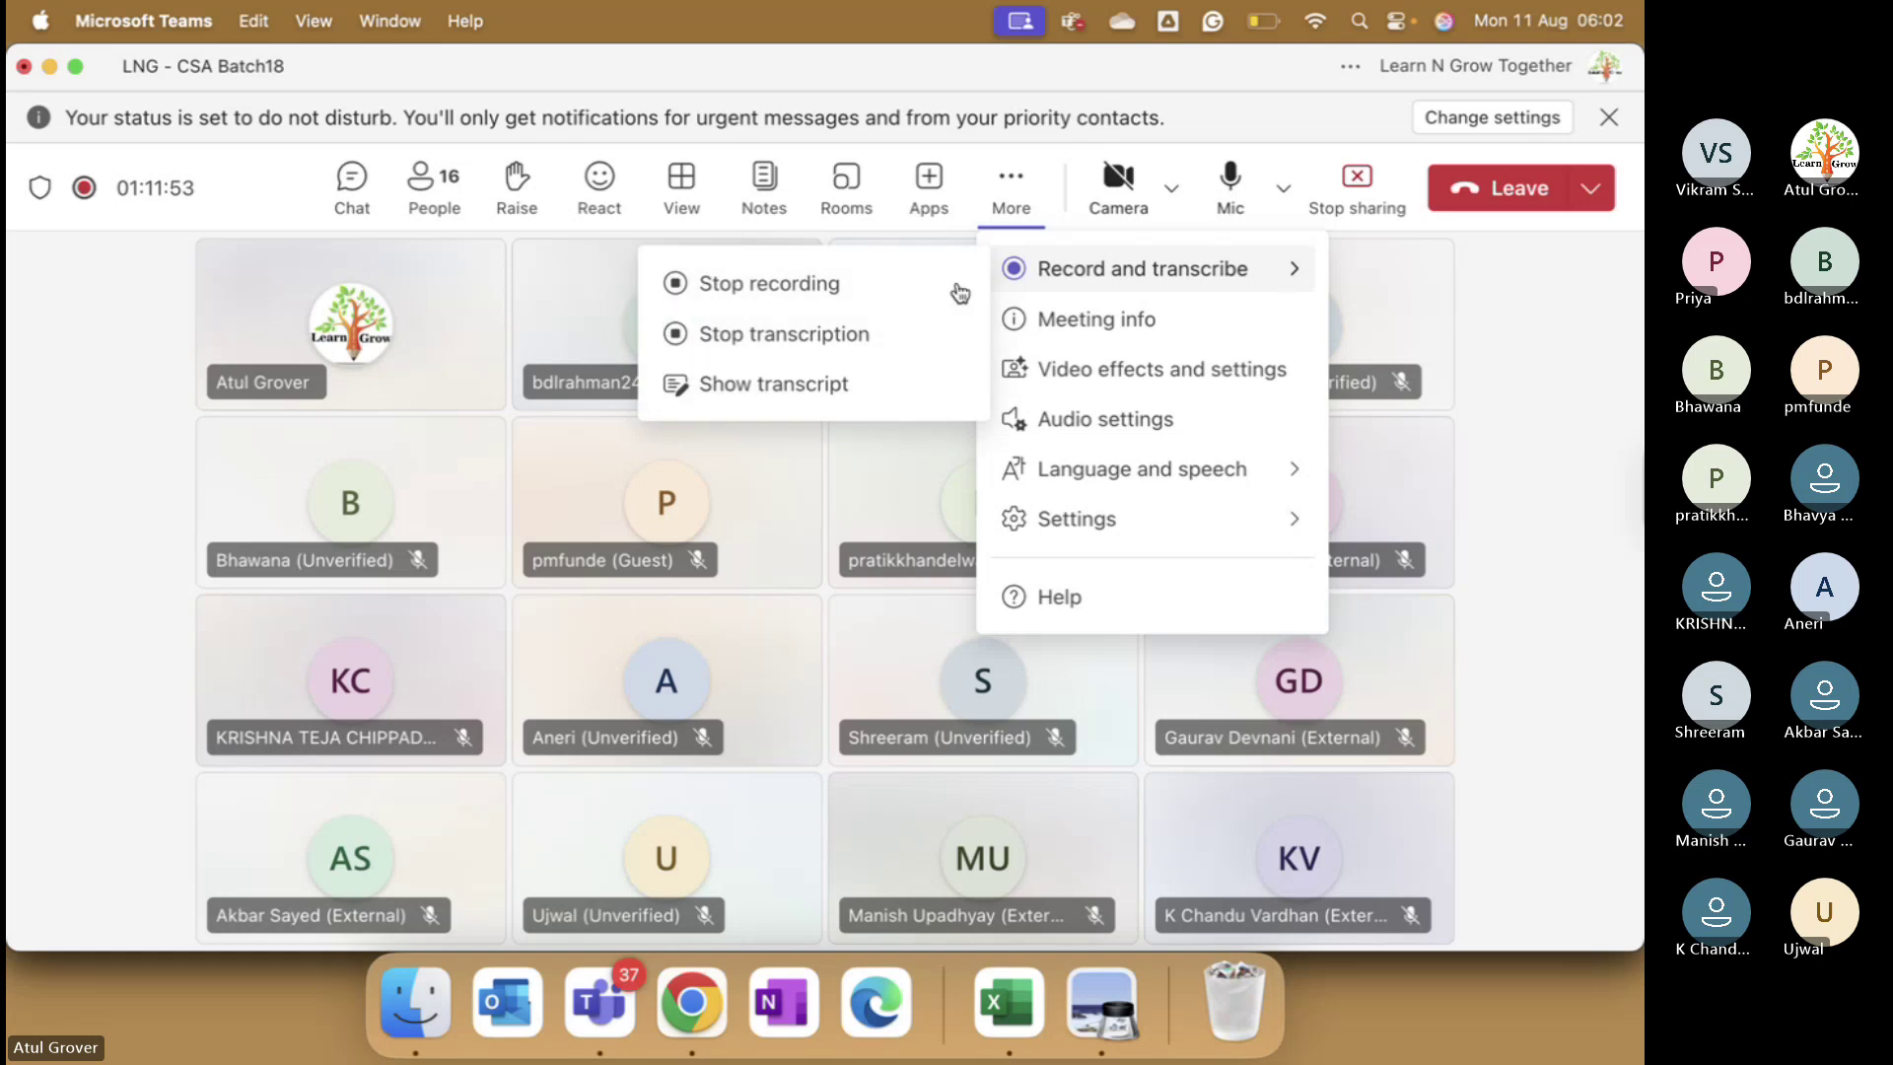
left_click(802, 321)
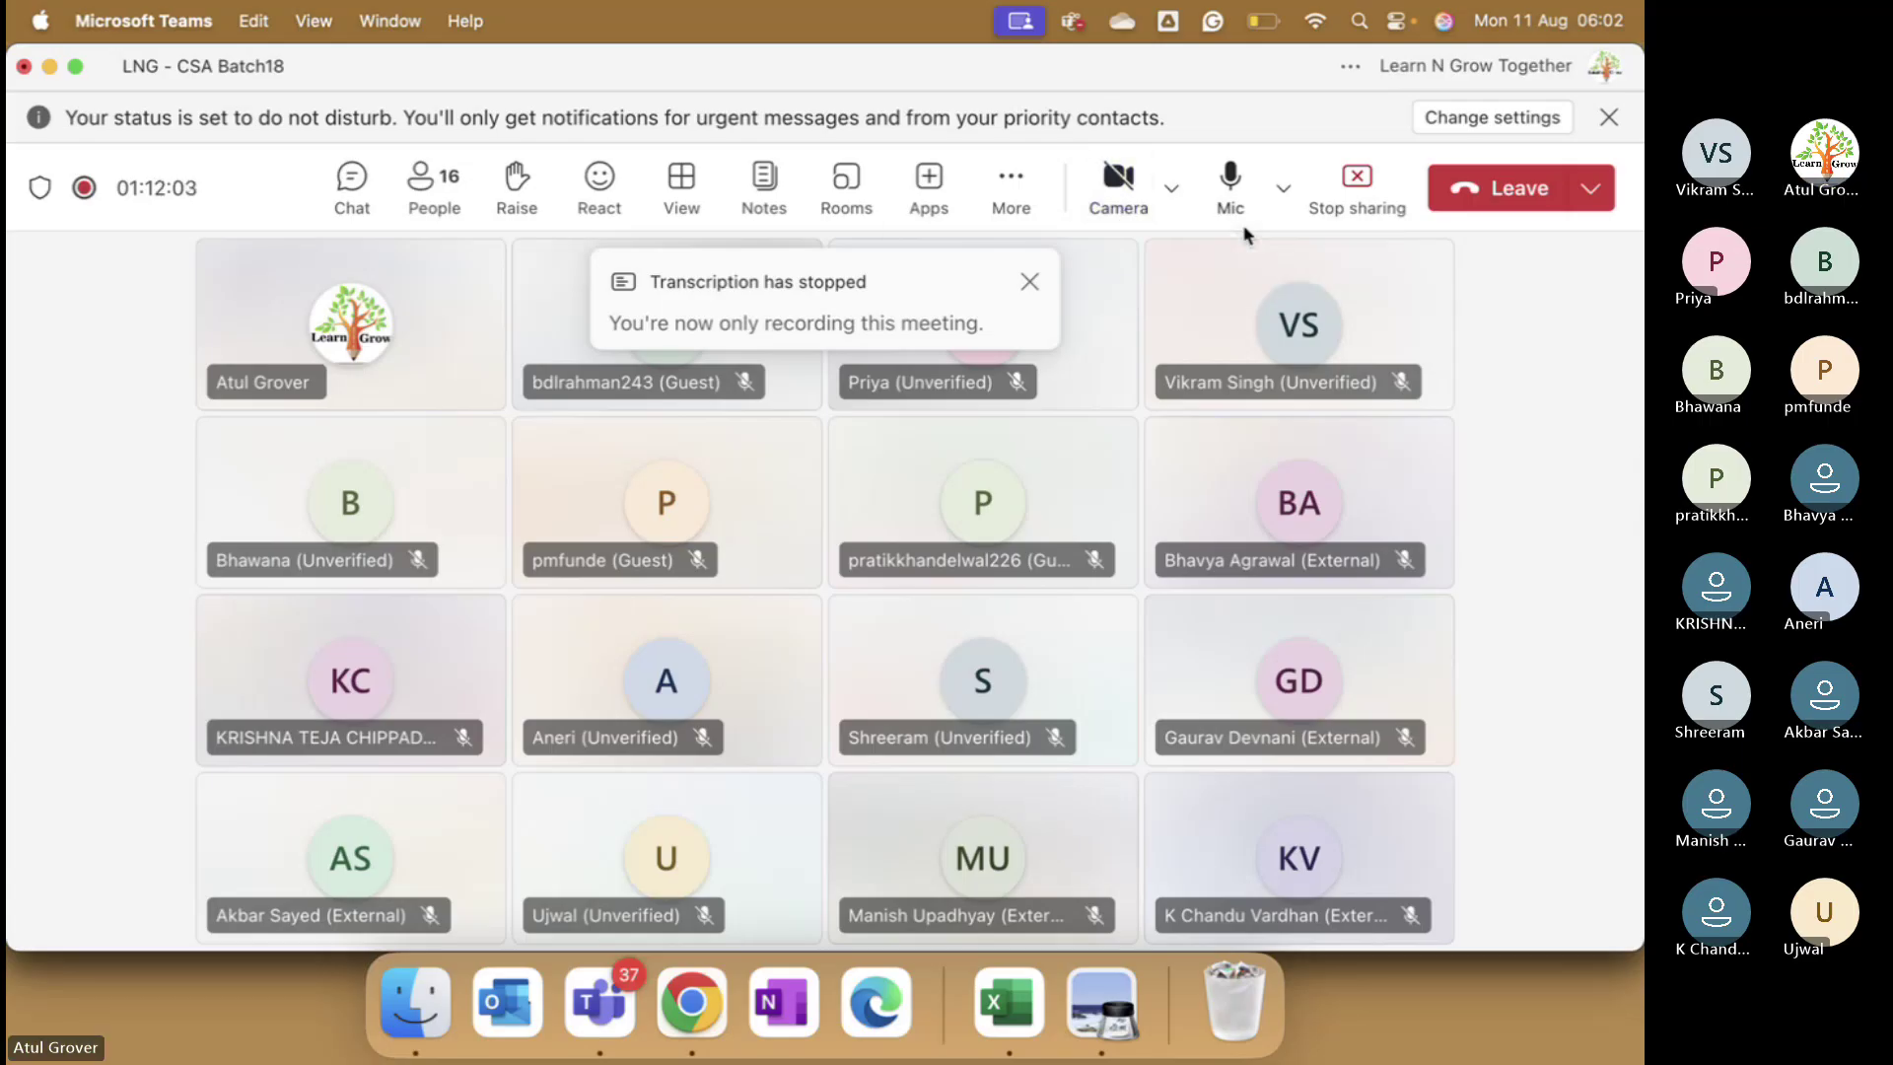
left_click(1036, 284)
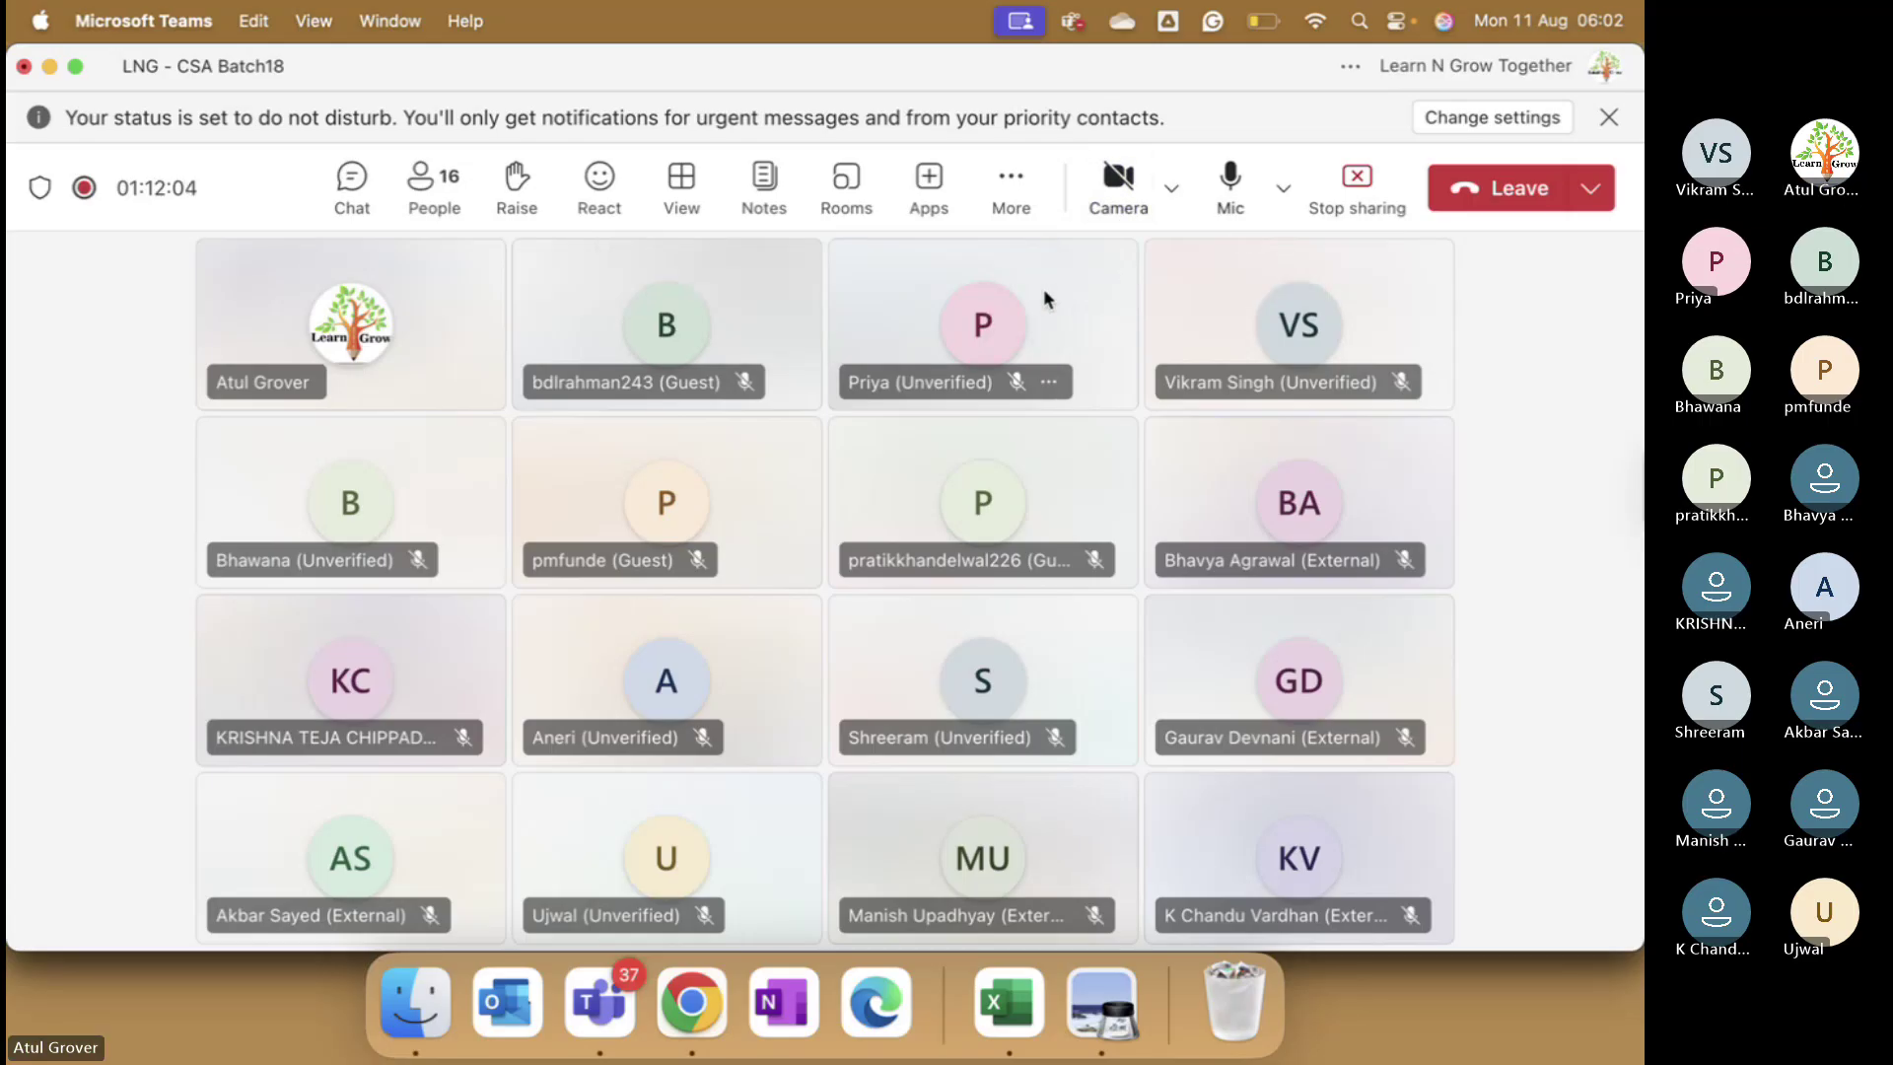
- Bring up the meeting's recording and transcription options for stopping the recording
left_click(1006, 187)
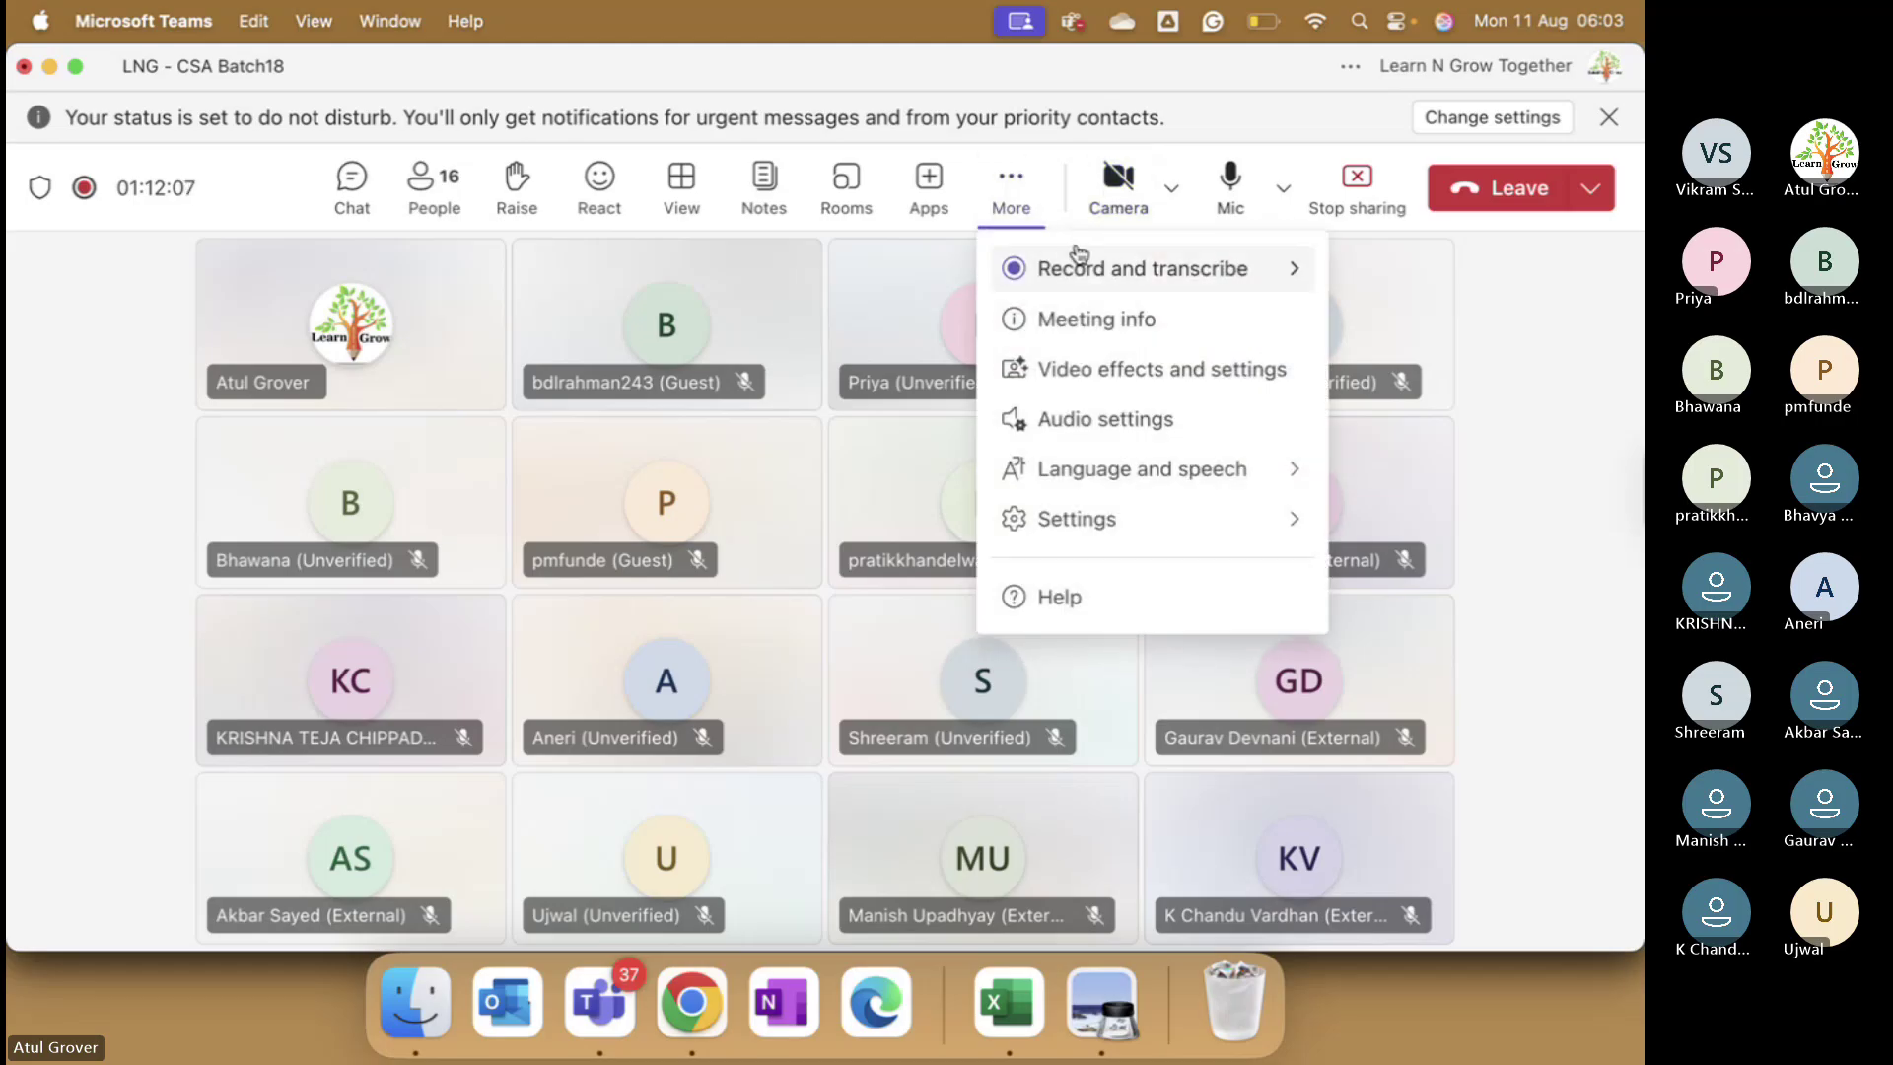
mouse_move(1078, 266)
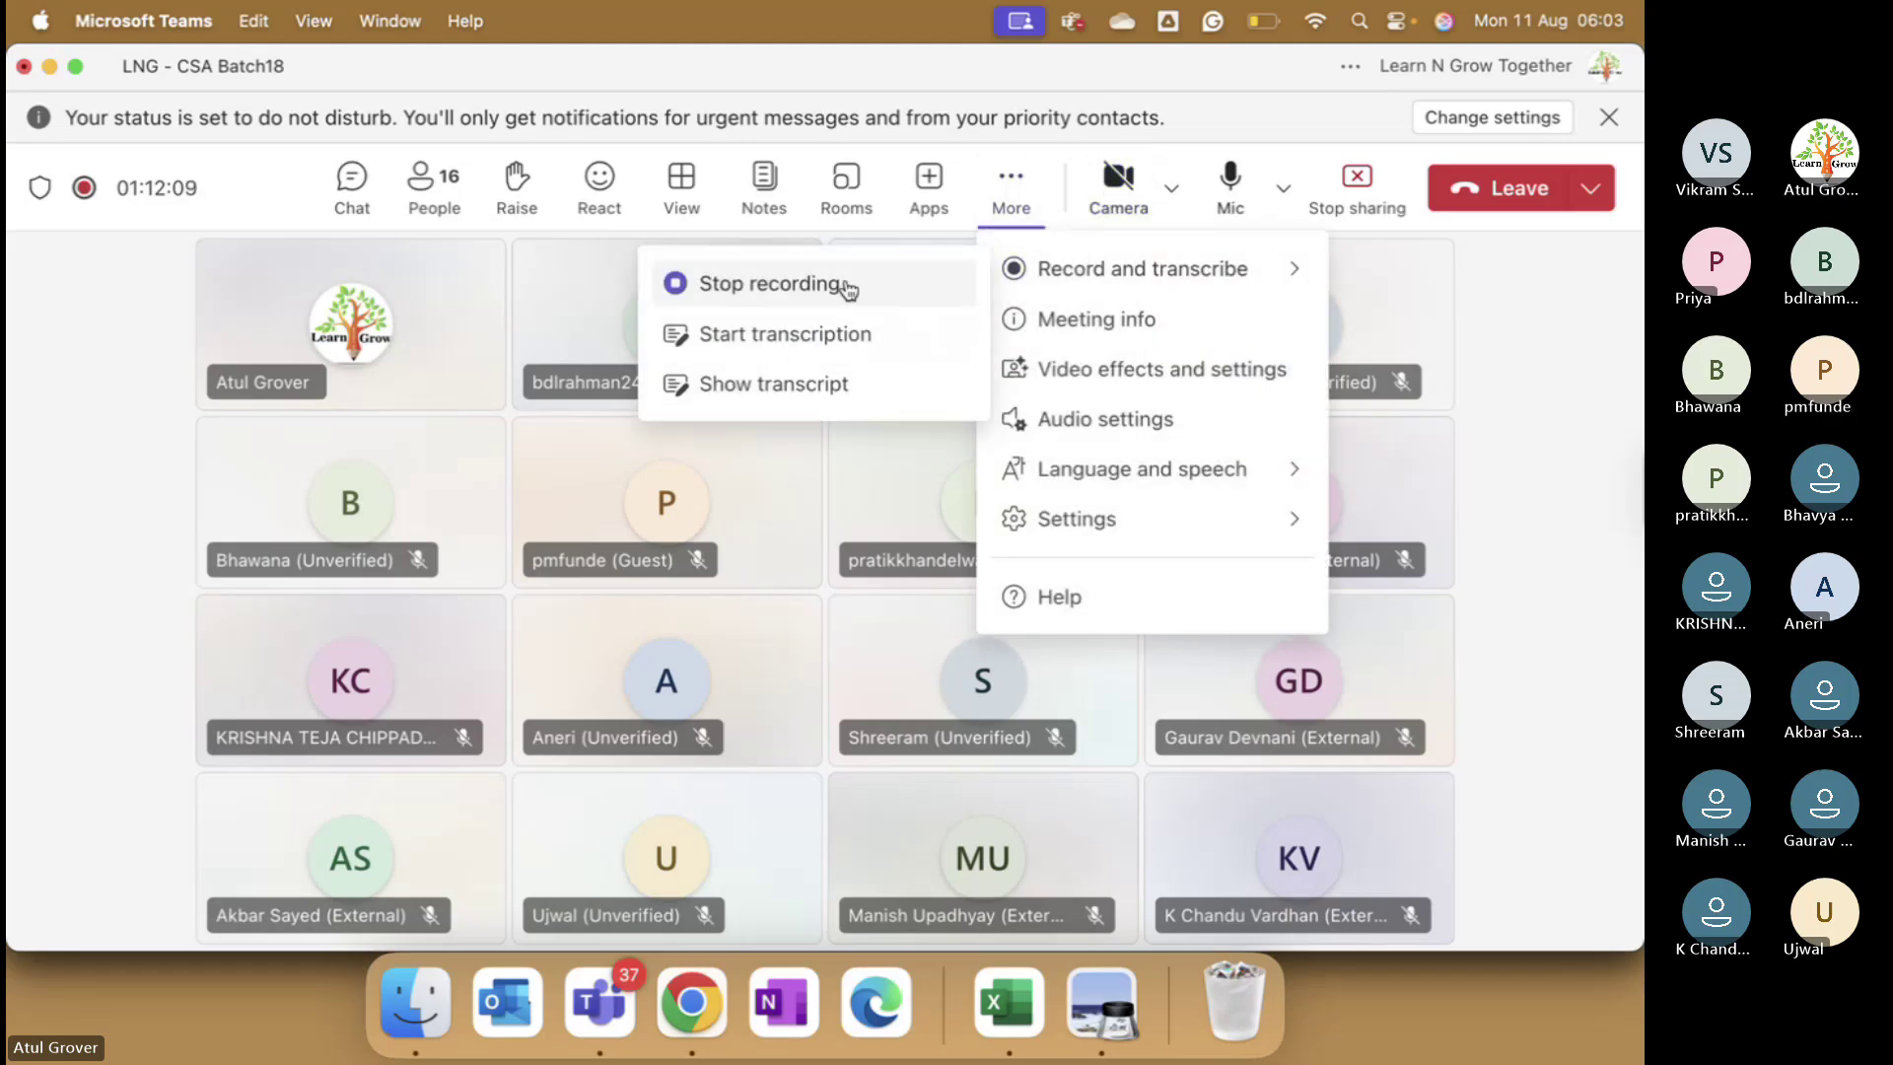